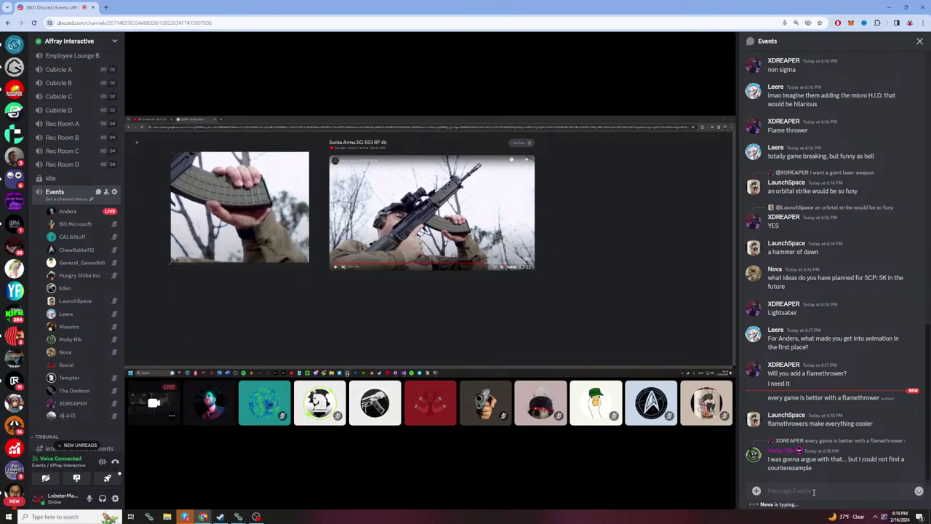
# Step: Type a long run of filler a's in the Events draft, then clear it all
pyautogui.write('aaaaaaaaaaaaaaaaaaaaaaaaaaaaaaaaaaaaaaaaaaaa')
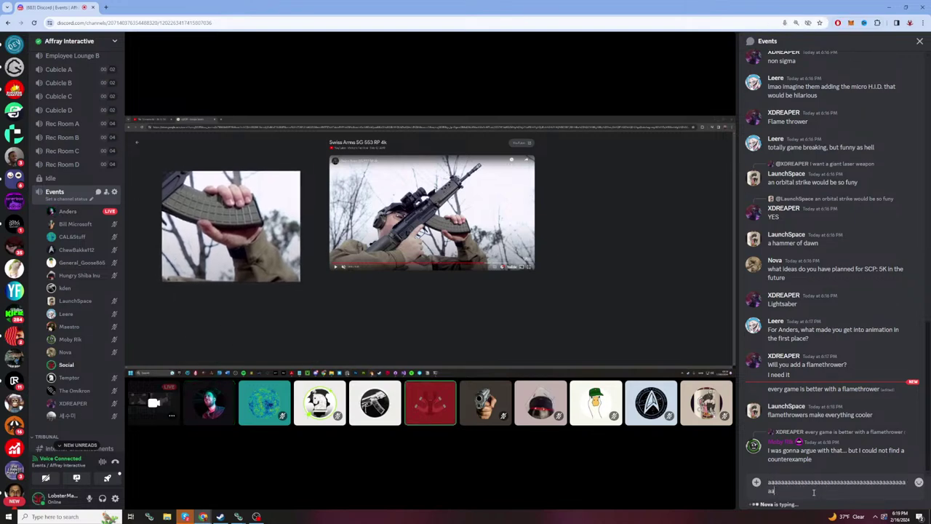
pyautogui.write('aaaaaaaaaaaaaaaaaaaaaaaaaaaaaaaaaaaaaaaaaaaaaaaaaaaaaaaaaaaaaaaaaaaaaaaaaaaaaaaaaaaaaaaaaaaaaaaaaaaaaaaa')
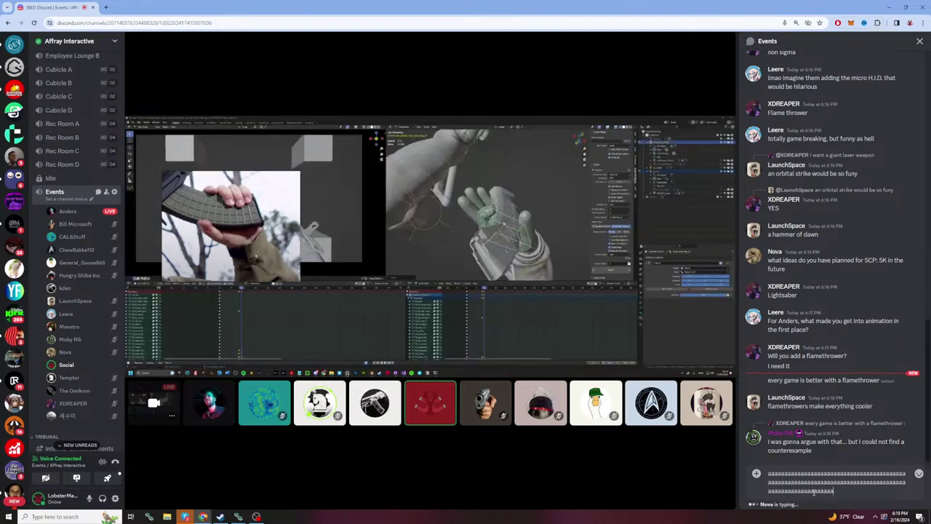
pyautogui.write('aaaaaaaaaaaaaaaaa')
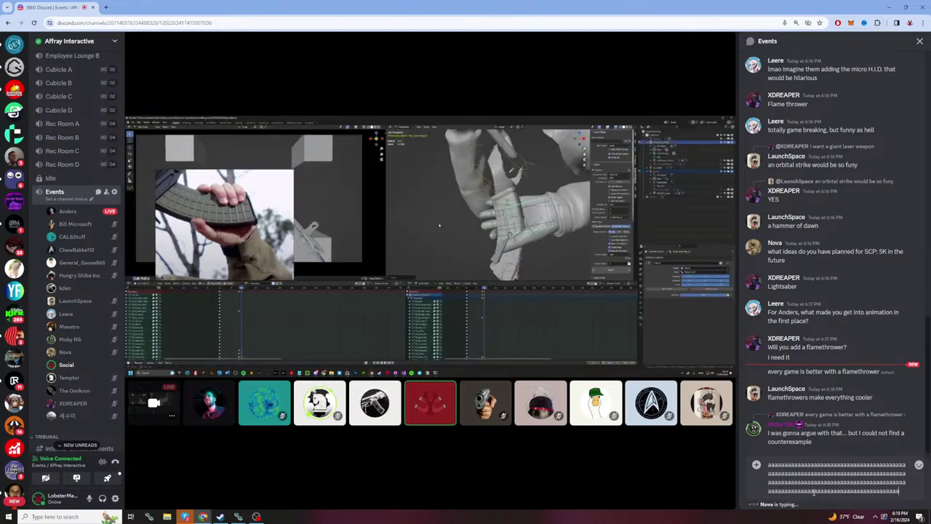
pyautogui.write('aaaaaaaaaaaaaaaaaaaaaaaaaaaaaaaaaaaaaaaaaaaaaaaaaaaaaaaaaaaaaaa')
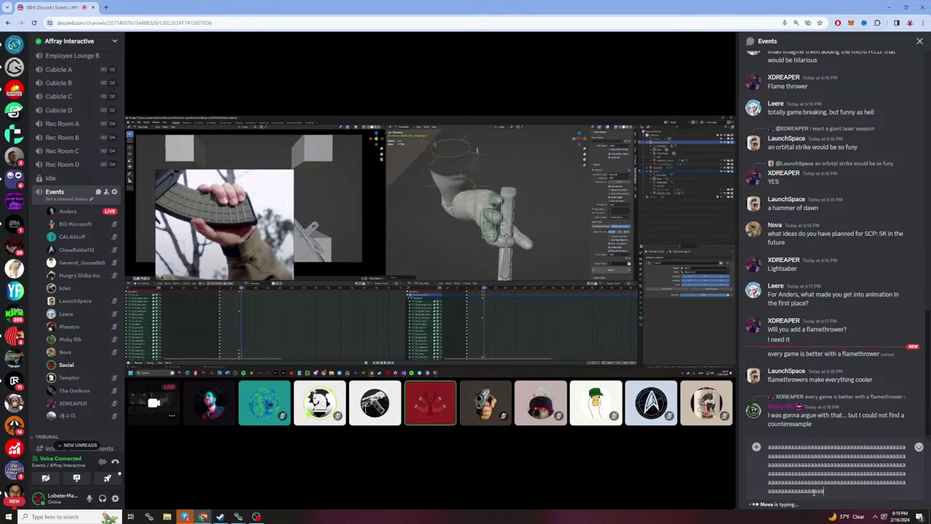
pyautogui.write('aaaaaaaaaaaaaaaaaaaaaaaaaaaaaaaaaaaaaaaaaaaaaaaaaaaaaaaaaaaaaaaaaaaaaaaaaaaaaaaaaaaaaaaaaaaaaaaa')
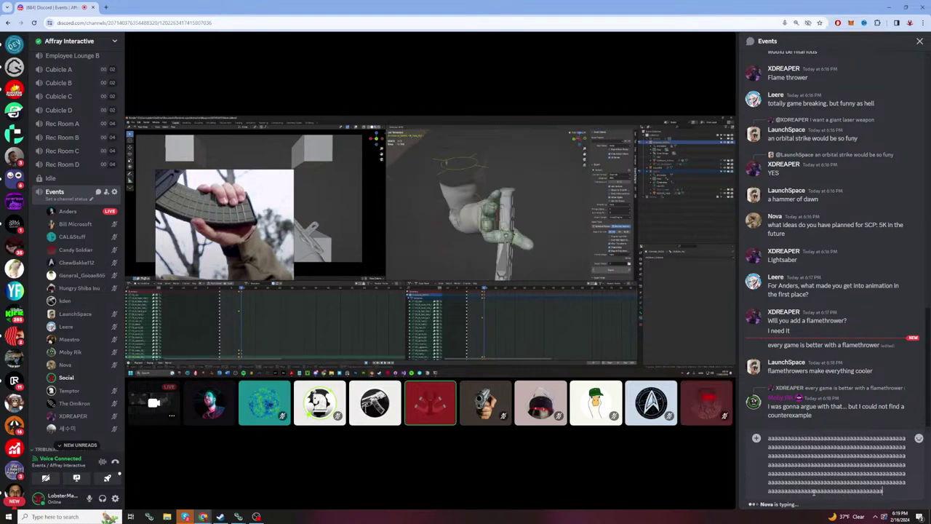
pyautogui.write('aaaaaaaaa')
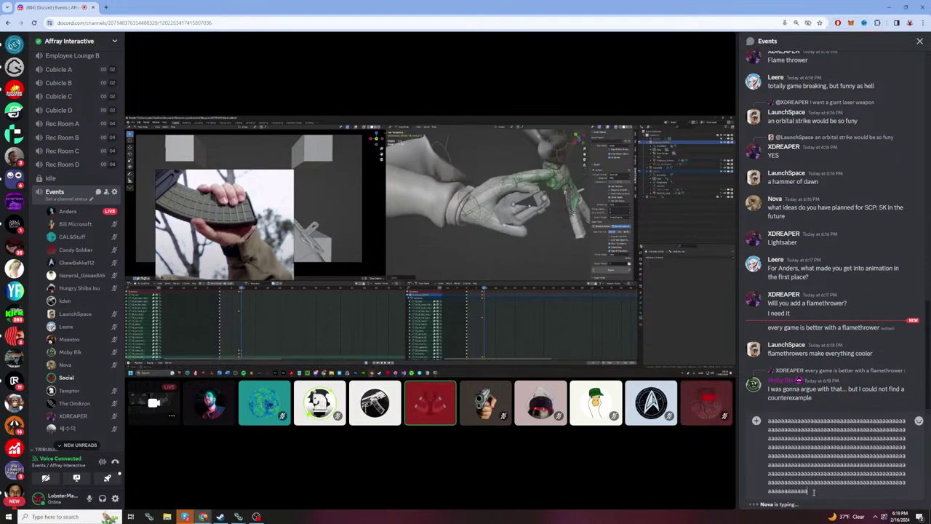
pyautogui.write('aaaaaaaaaaaaaaaaaaaaaaaaaaaaa')
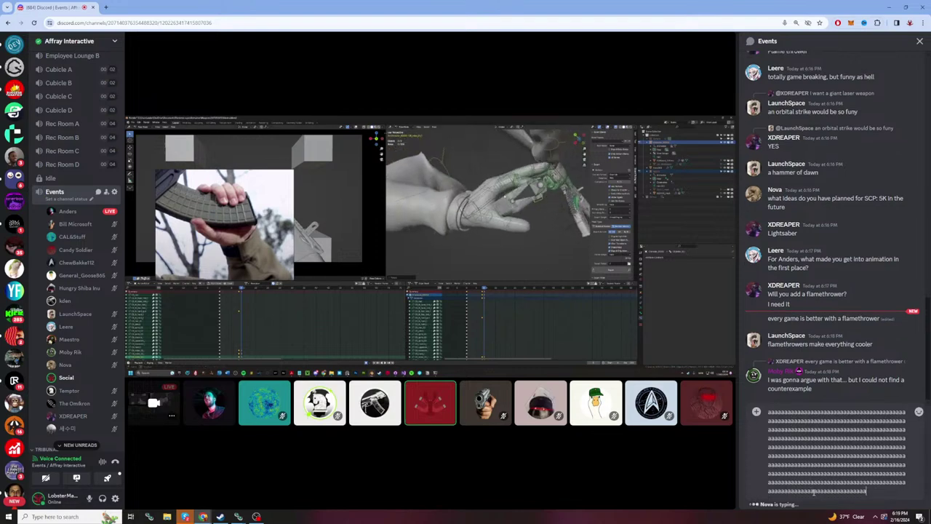
pyautogui.write('aaaaaaaaaaaaaaaaaaaaaaaaaaaaaaaaaaaaaa')
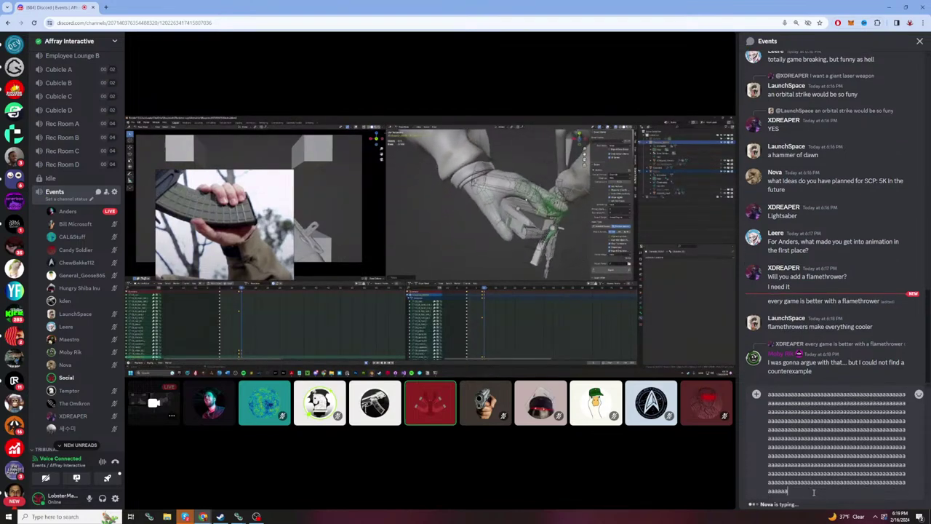
pyautogui.write('aaaaaaaaaaaaaaaaaaaaaaaaa')
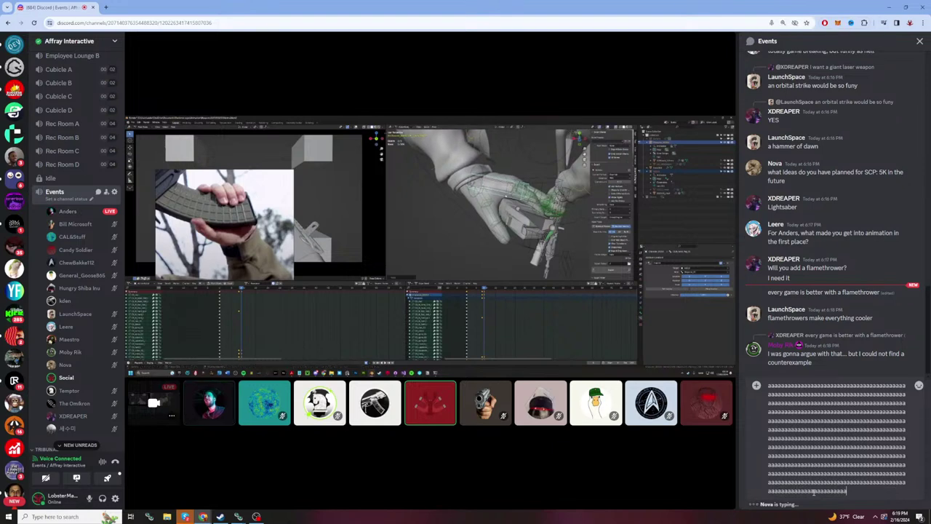
pyautogui.write('aaaaaaaaaaaaaaaaaaaaaaaaaaaaaaaaaa')
pyautogui.hotkey('ctrl', 'a')
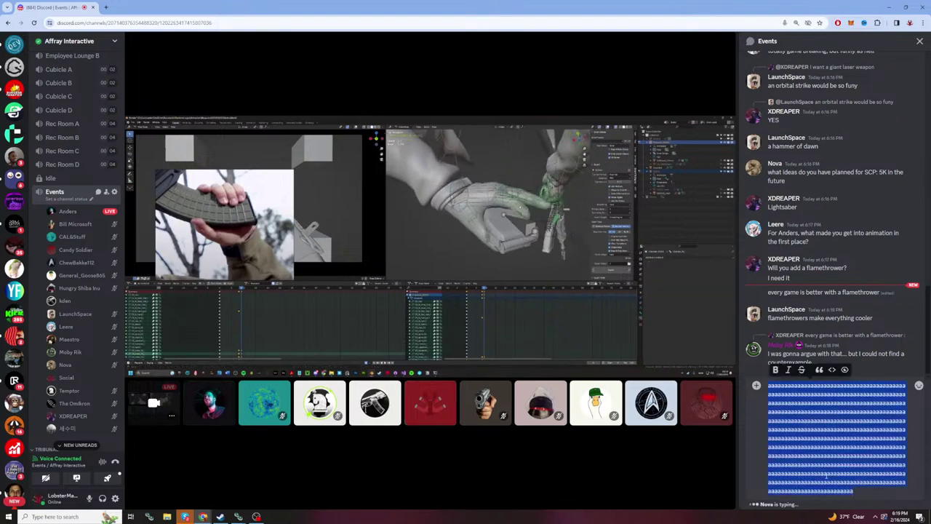
pyautogui.press('BackSpace')
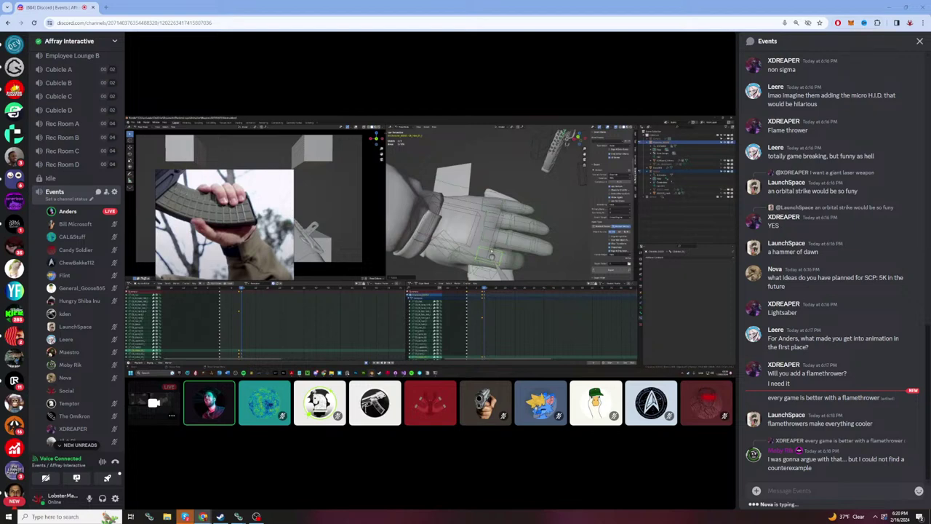
pyautogui.scroll(-1, 97, 227)
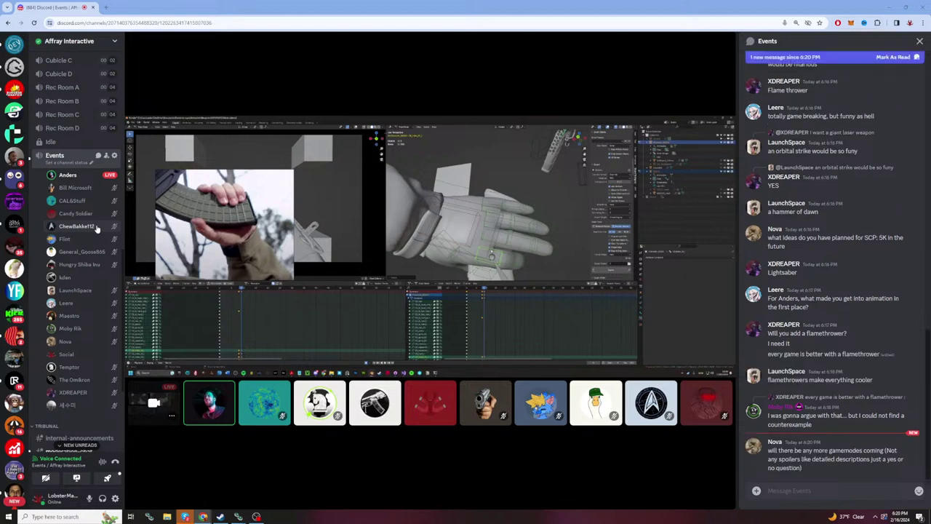
pyautogui.moveTo(715, 373)
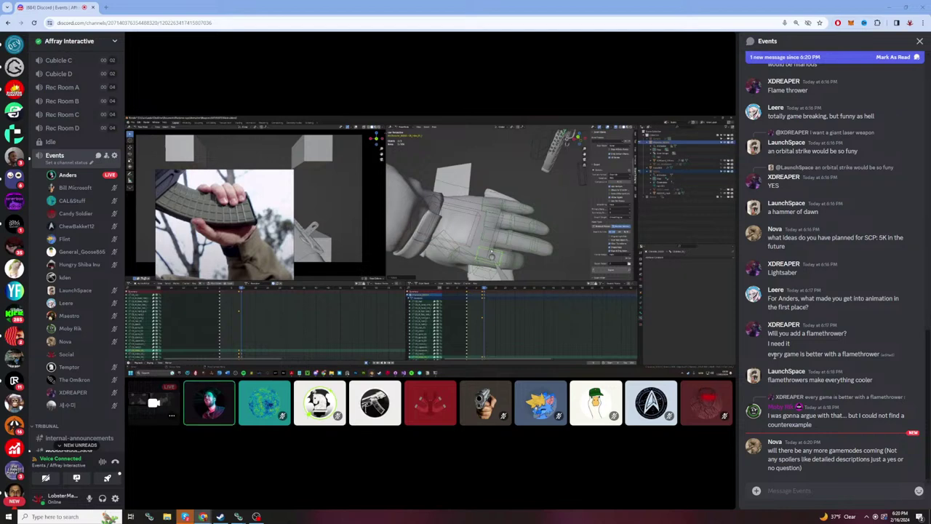
# Step: Send the reply "I'll ask but I'd try to stick to animation questions" in Events chat
pyautogui.click(819, 490)
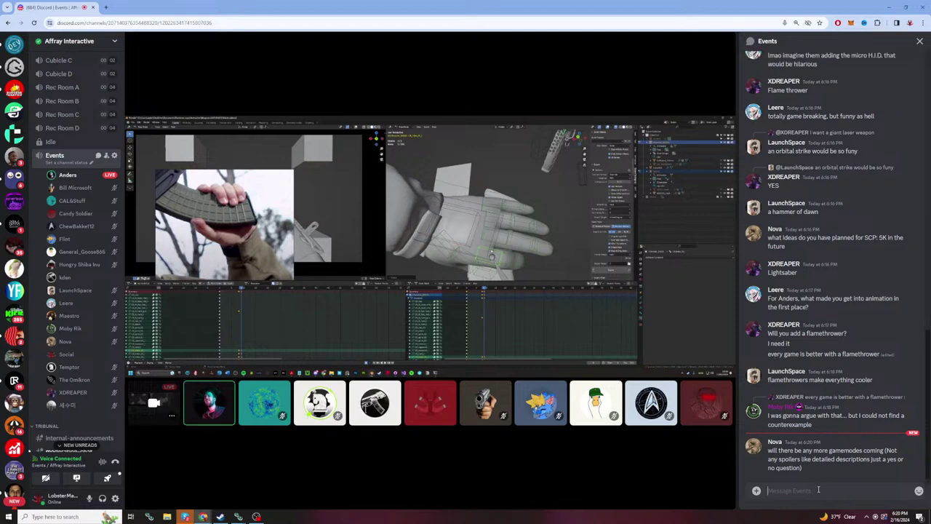
pyautogui.write("I'll ask but I'd try to")
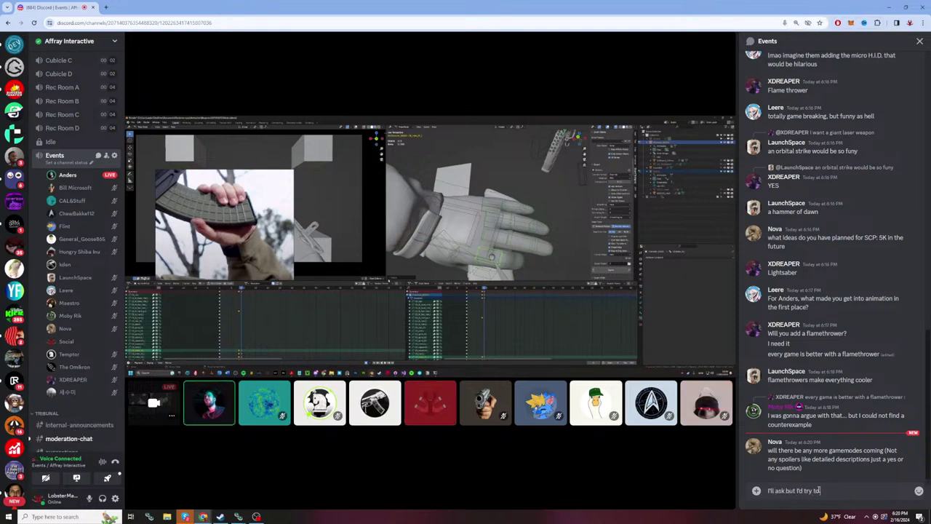
pyautogui.write(' say')
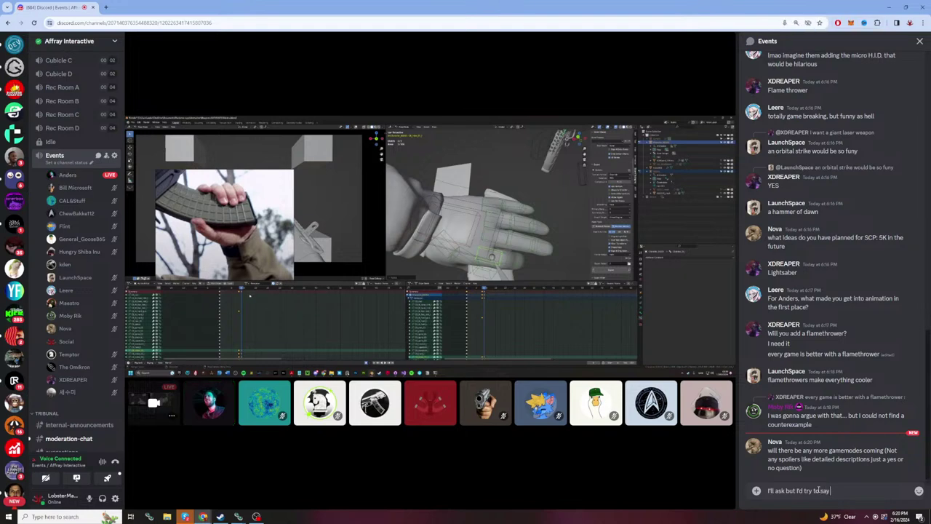
pyautogui.press('BackSpace')
pyautogui.press('BackSpace')
pyautogui.press('BackSpace')
pyautogui.write('stick to anim')
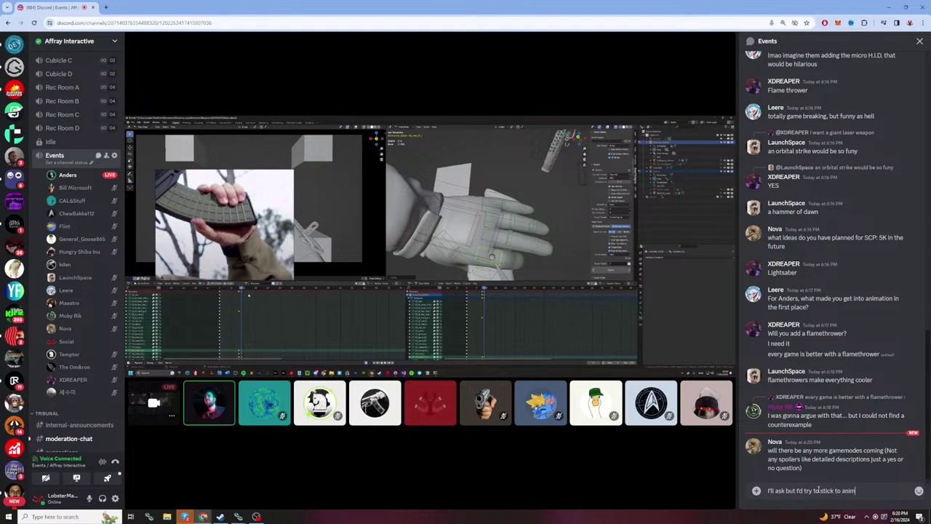
pyautogui.write('ation questions')
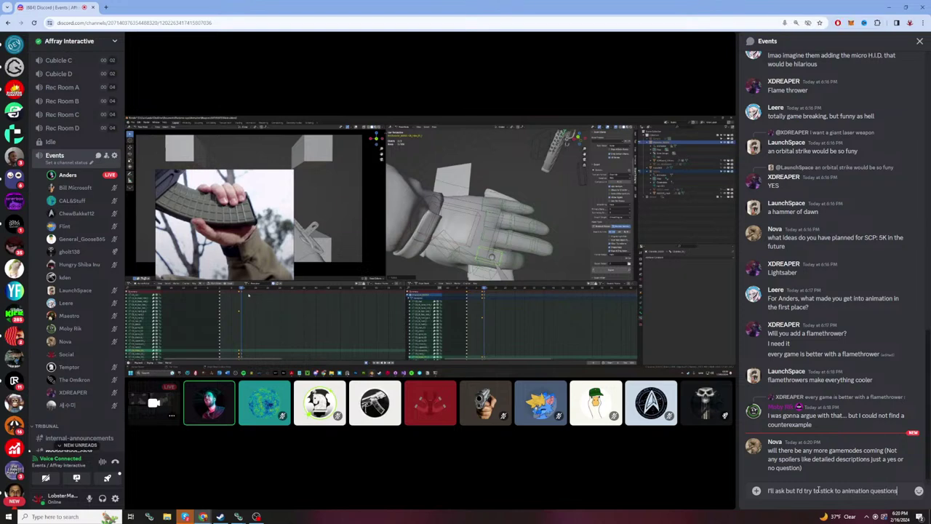
pyautogui.press('Return')
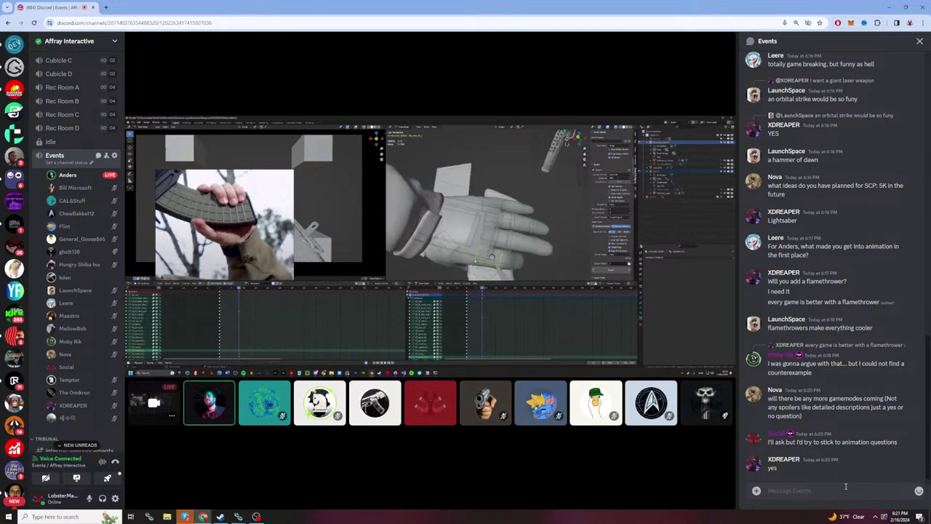
pyautogui.write('aaaaaaaaaaaaaaaaaaaaa')
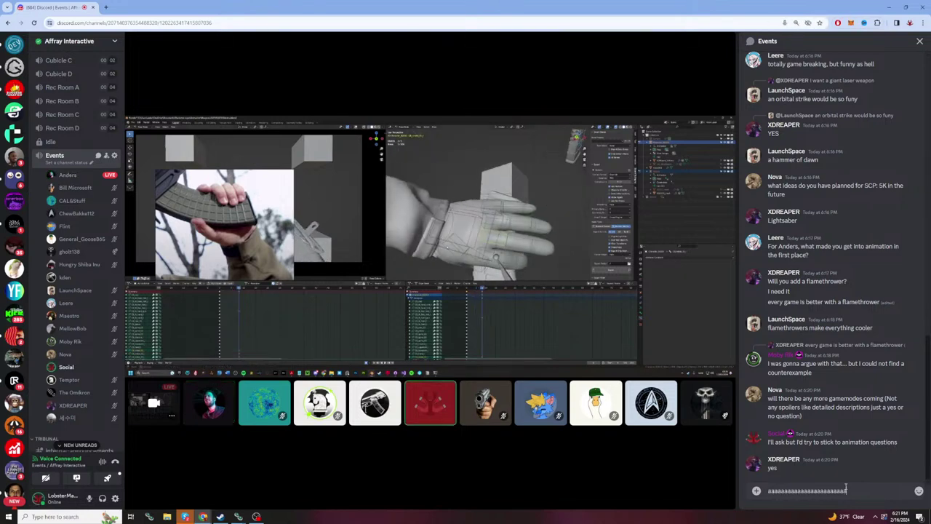
pyautogui.write('aaaaaaaaaaaaaaaaaaaaaaaaaaaaaaaaaaaaaaaaaaaaaaaaaaaaa')
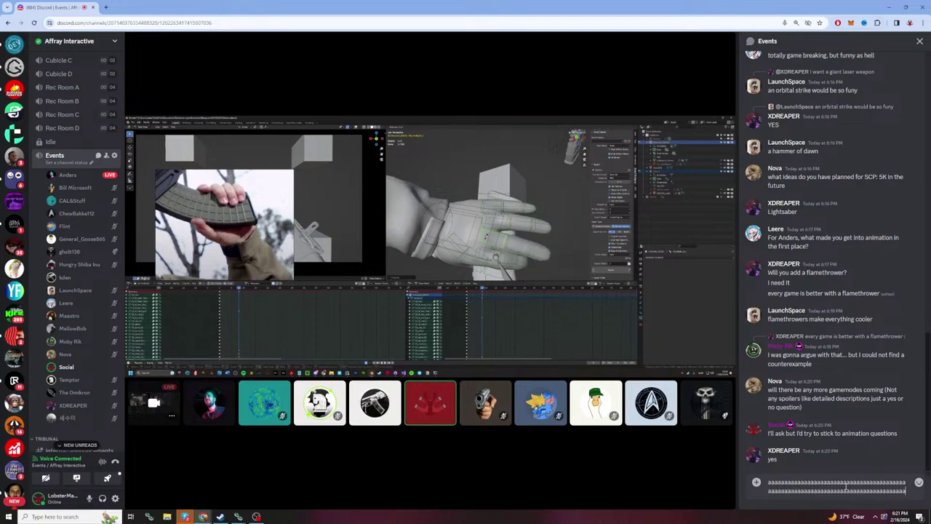
pyautogui.write('aaaaaaaaaaaaaaaaaaaaaaaaaaaaaaaaaaaaaaaaaaaaaaaaaaaaaaaaaaaaaaaaaaaaaaaaaaaaaaaaaaaaaaaaaaaaaaaaaaaaaaaaaaaaaaaaaaa')
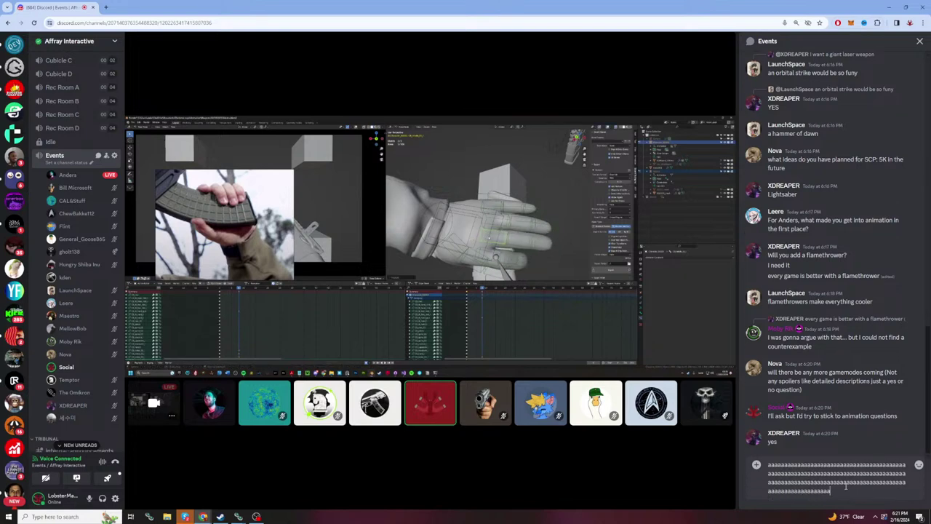
pyautogui.write('aaaaaaaaaaaaaaaaaaaaaaaaaaaaaaaaaaaaaaaaaaaaaaaaaaaa')
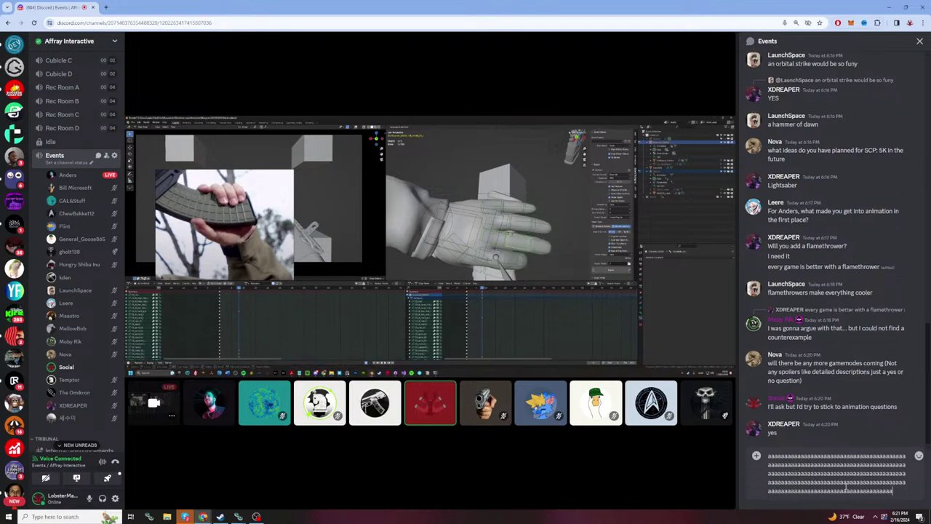
pyautogui.write('aaaaaaaaaaaaaaaaaaa')
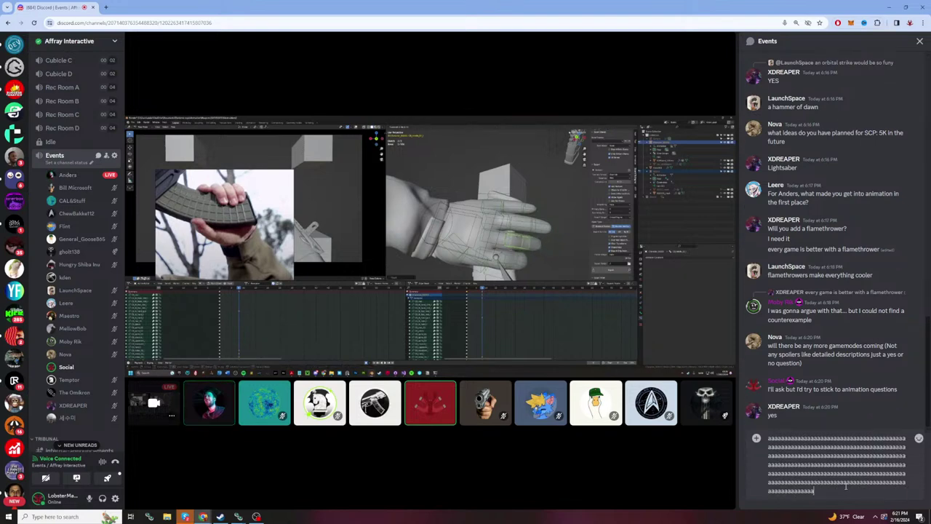
pyautogui.write('aaaaaaaaaaaaaaaaaaaaaaaaaaaaaaaaaaaaaaaaaaaaaaa')
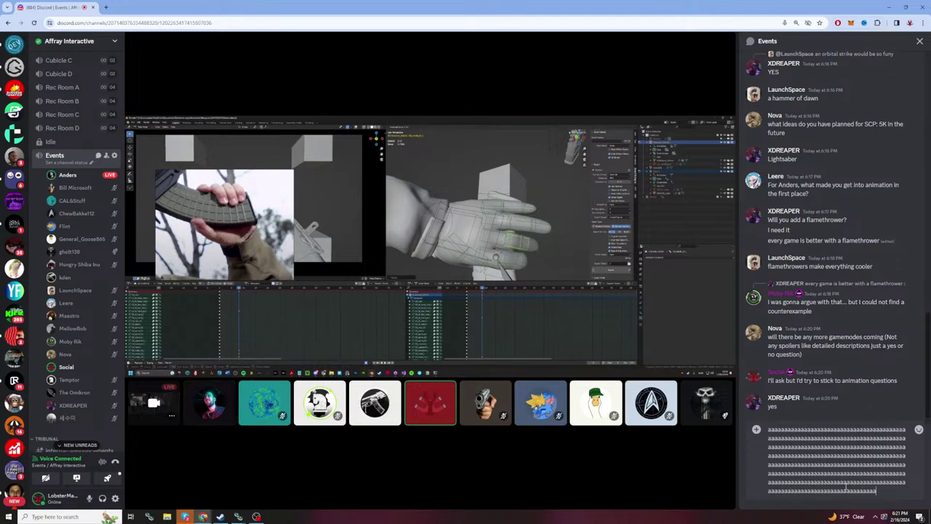
pyautogui.write('aaaaaaaaaaaaaaaaaaaaaaaaaaaaaaaaaaaaaaaaaaaaaaaaaaaaaaaaaaaaaaaaaa')
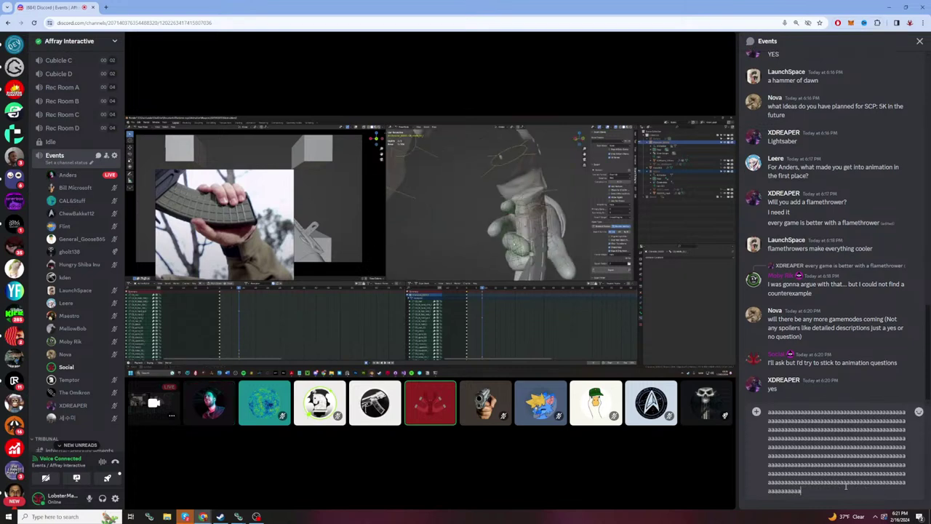
pyautogui.write('aaa')
pyautogui.press('BackSpace')
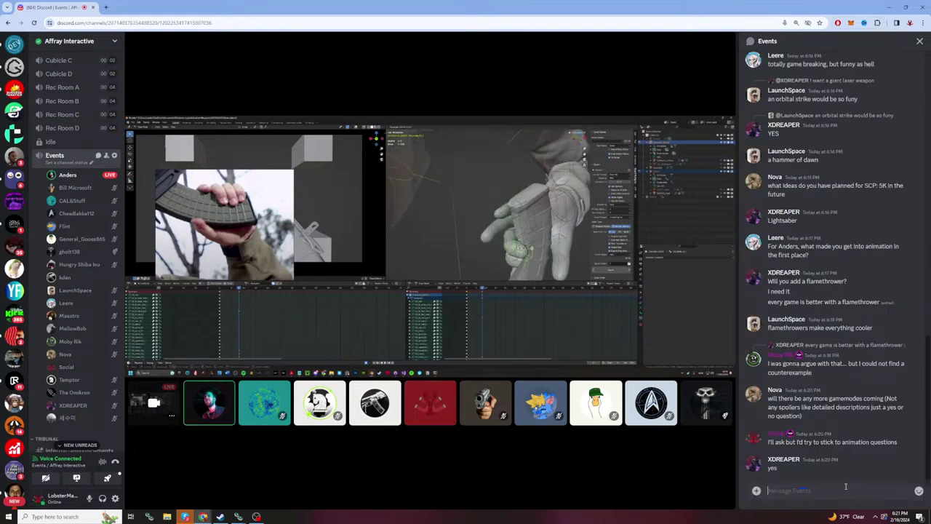
pyautogui.moveTo(583, 455)
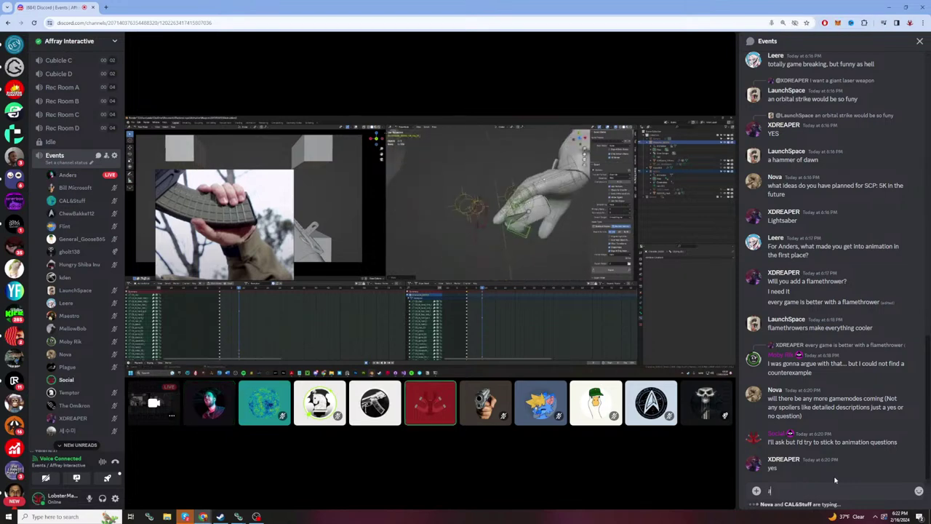
# Step: Fill the Events draft with two lines of repeated 'a' letters without sending
pyautogui.write('aaaaaaaaaaaaaaaa')
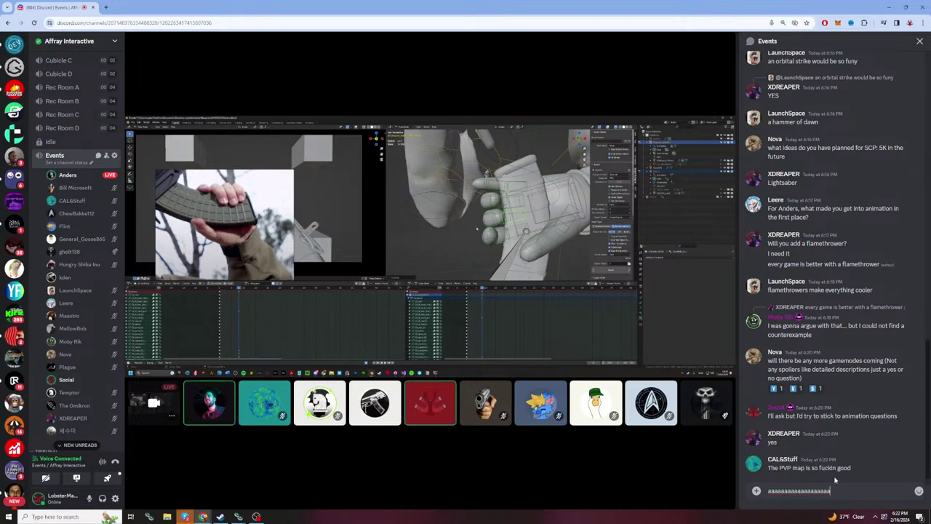
pyautogui.write('aaaaaaaaaaaaaaaaaaaaaaaaaaaaaaaaaaaaaaaaaaaaaaaaaaaaaaaaaaaa')
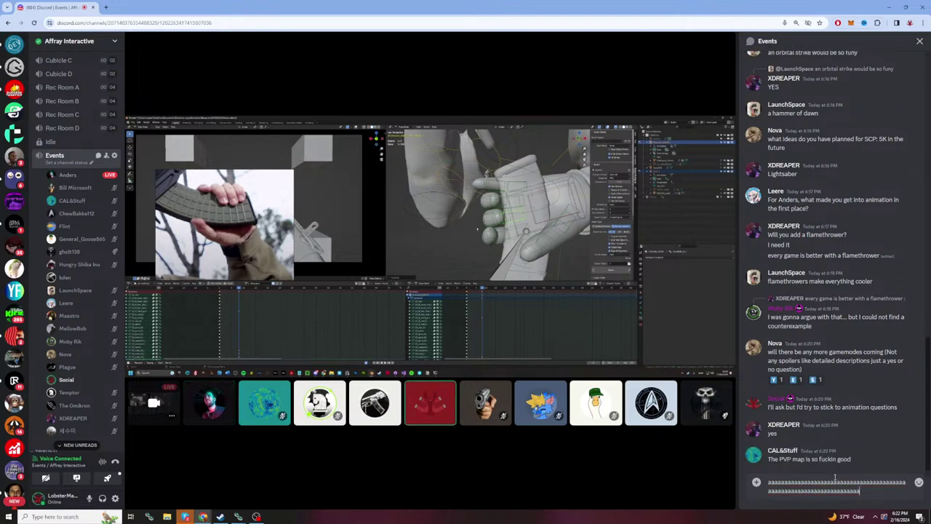
pyautogui.write('aaaaaaaaaaaaaaaaaaaaaaaaaaaaaaaa')
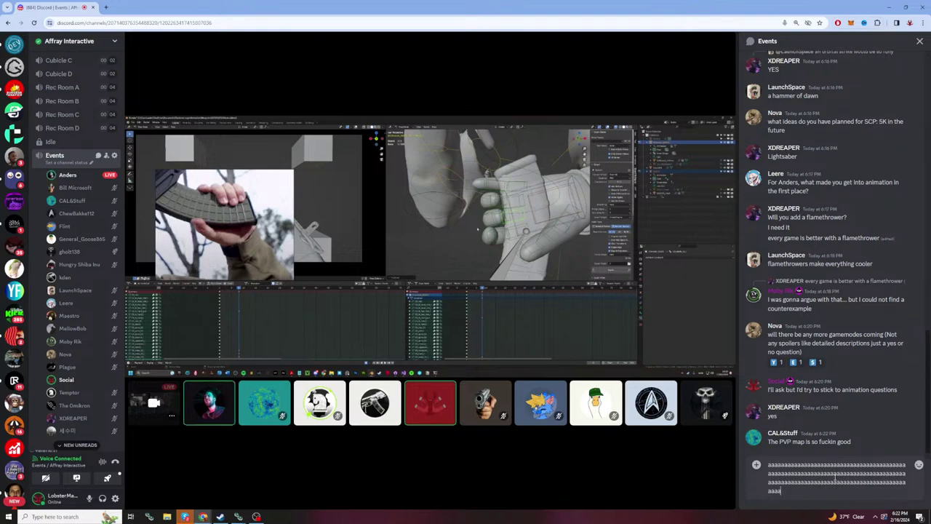
pyautogui.write('aaaaaaaaaaaaaaaaaaaaaaaaaaaaaaaaaaaaaaaaaaaaaaaaaaaaaaaaa')
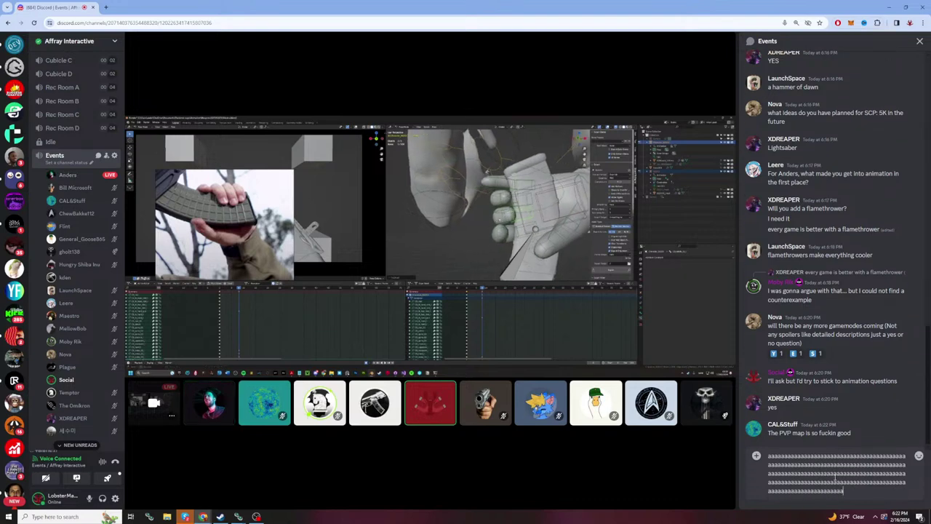
pyautogui.write('aaaaaaaaaaaaaaaaaaaaaaaaaaaaaaaaaaaaaaaaa')
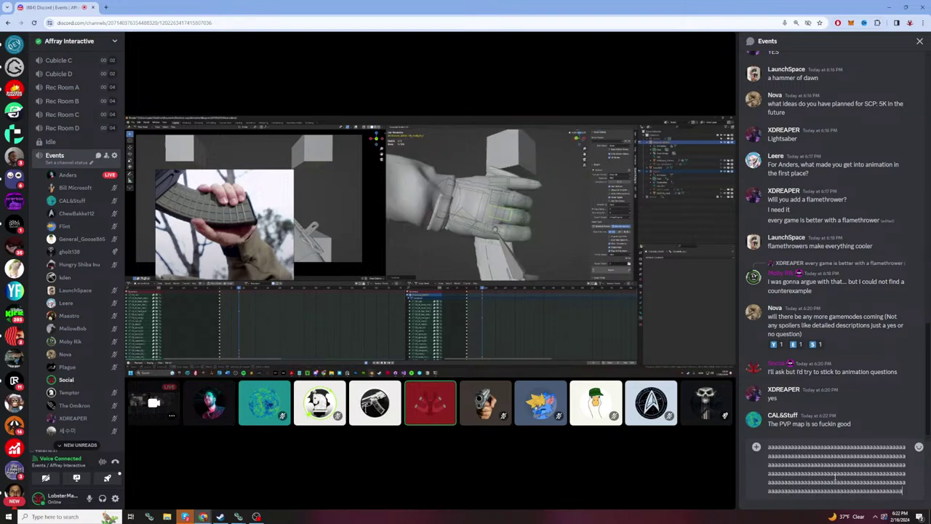
pyautogui.write('aaaaaaaaaaaaaaaaaaaaaaaaaaaaaaaaaaaaaaaaaaaaaaaaaaaaaaaaaaaaaaa')
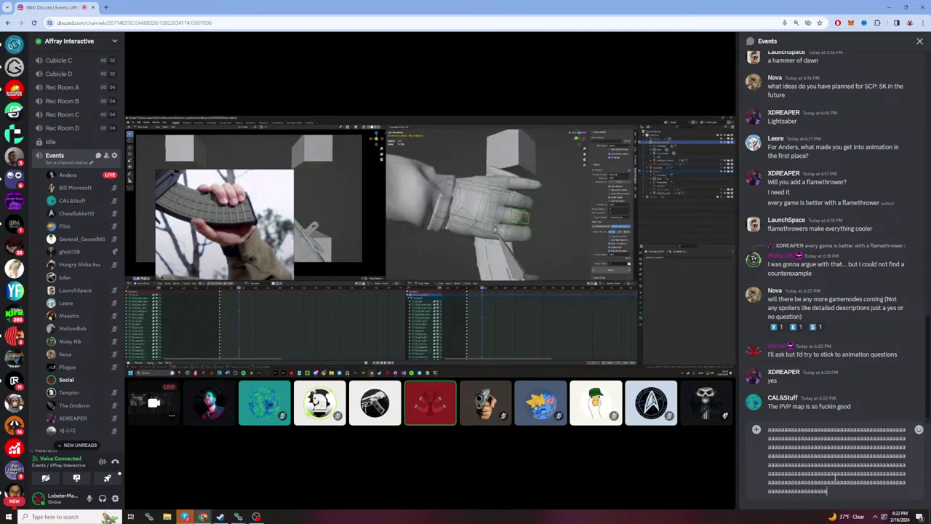
pyautogui.write('aaaaaaaaaaaaaaaaaaaaaaaaaaaaaaaaaaa')
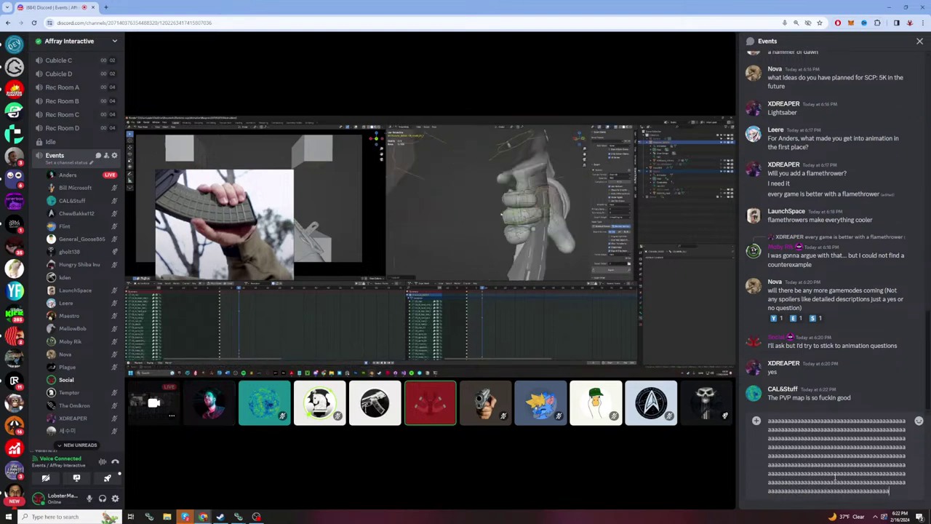
pyautogui.write('aaaaaaaaaaaaaaaaaaaaaaaaaaaaaaaaaaaaaaaaaaaaaaaaaaaaaaaaaaaaaaaaaaaaaaaaaaaaaaaaaaaaaaaaaaaaa')
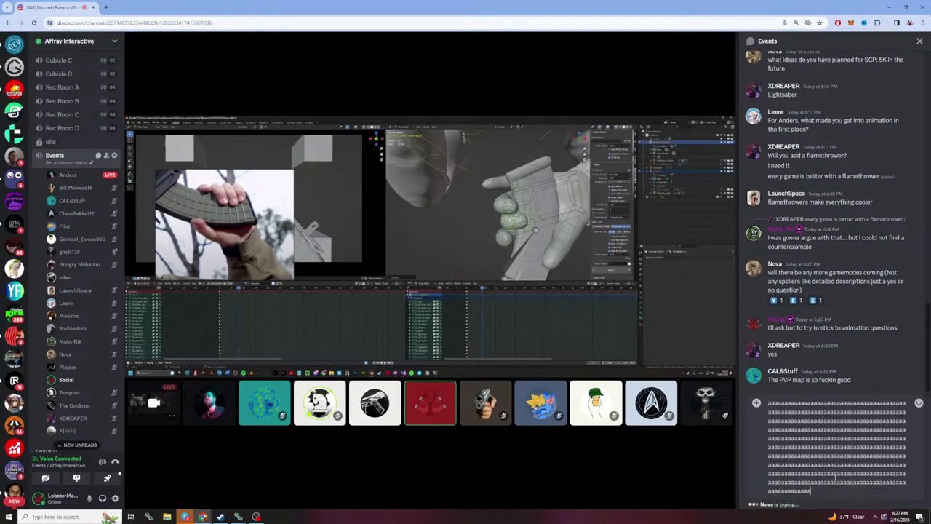
pyautogui.write('aaaaaaaaaaaaaaaaaaaaaaaaaaaaaaaaaa')
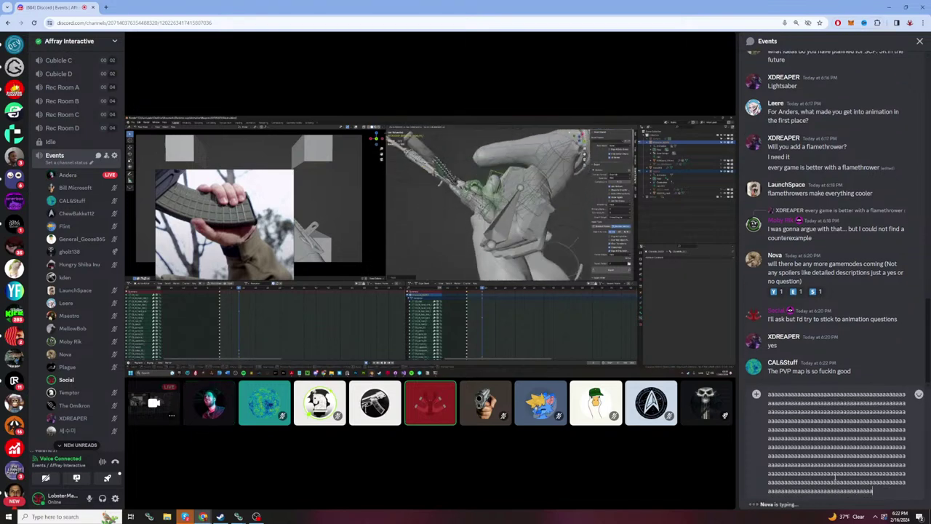
pyautogui.write('aaaaaaaaaaaaaaaaaaaaaaaaaaaaaaaaaaaaaaaaaaaaaaaaaaaaaaaaaaaaaaaaaaaaaaaaaaaaaaaaaaaaaaaaaa')
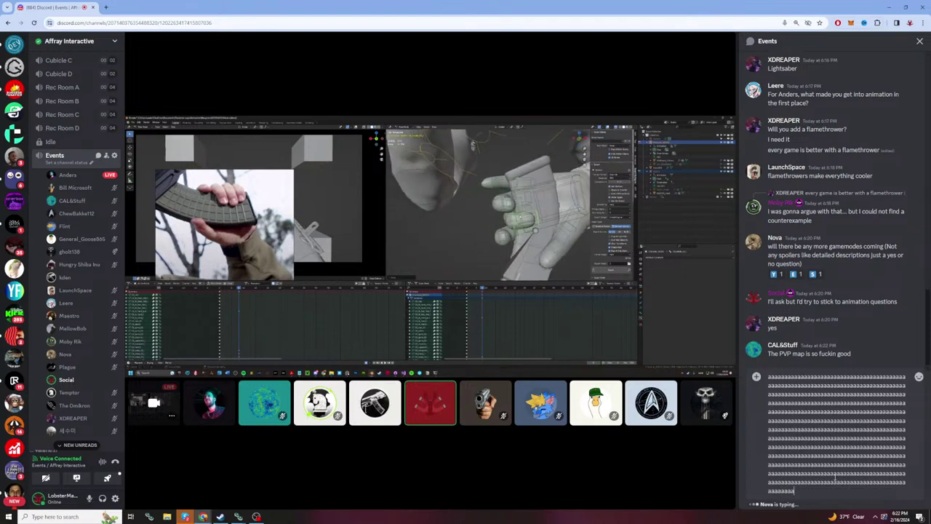
pyautogui.write('aaaaaaaaaaaaaaaaaaaaaaaaaaaaaaa')
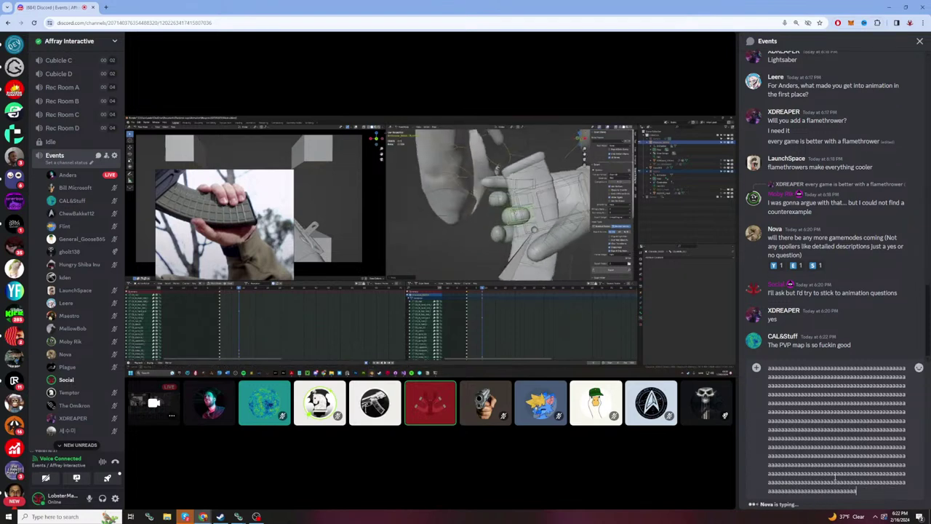
pyautogui.write('aaaaaaaaaaaaaaaaaaaaaaaaaaaaaaaaaaaaaaaaaaaaaaaaaaaaaaaaaaaaaaaaaaaaaaaaaaaaaaaaaaaaaaaa')
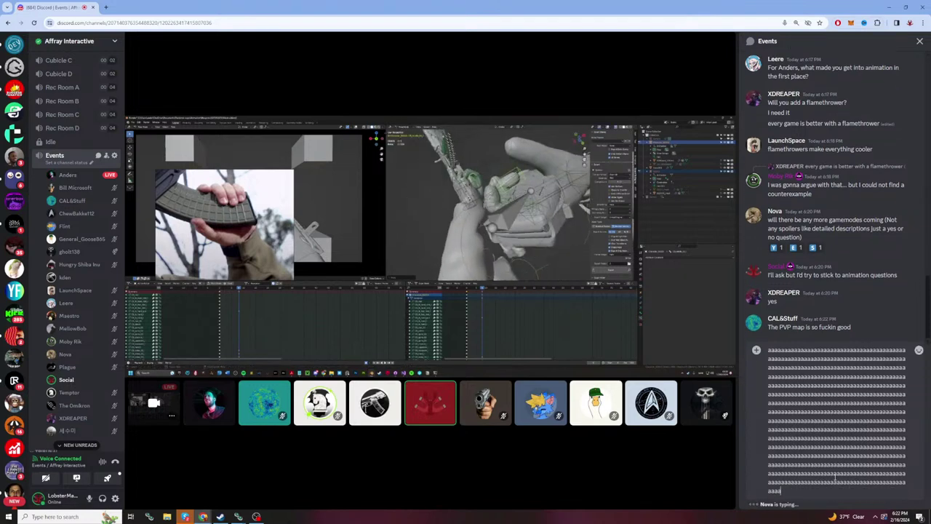
pyautogui.write('aaaaaaaaaaaaaaaaaaaaaaaaaaa')
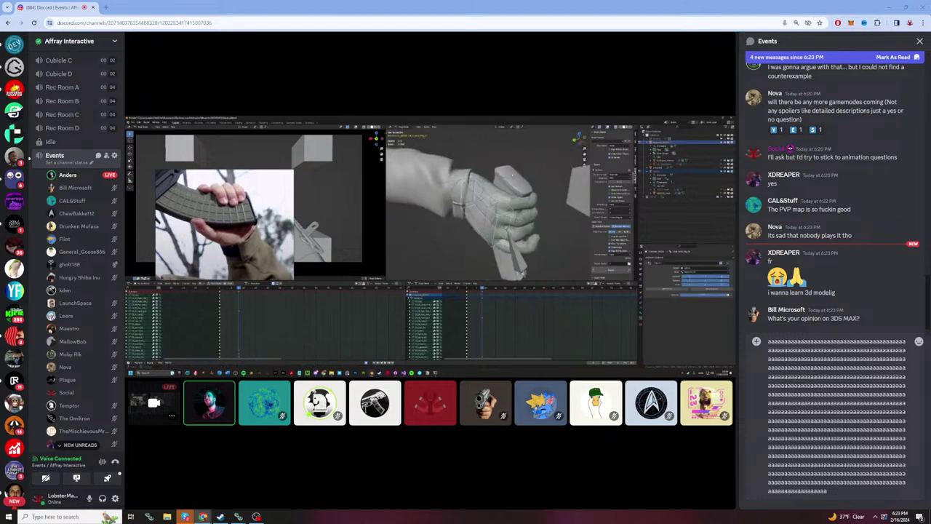
# Step: Delete all the filler from the Events draft and type a single 'a'
pyautogui.hotkey('ctrl', 'a')
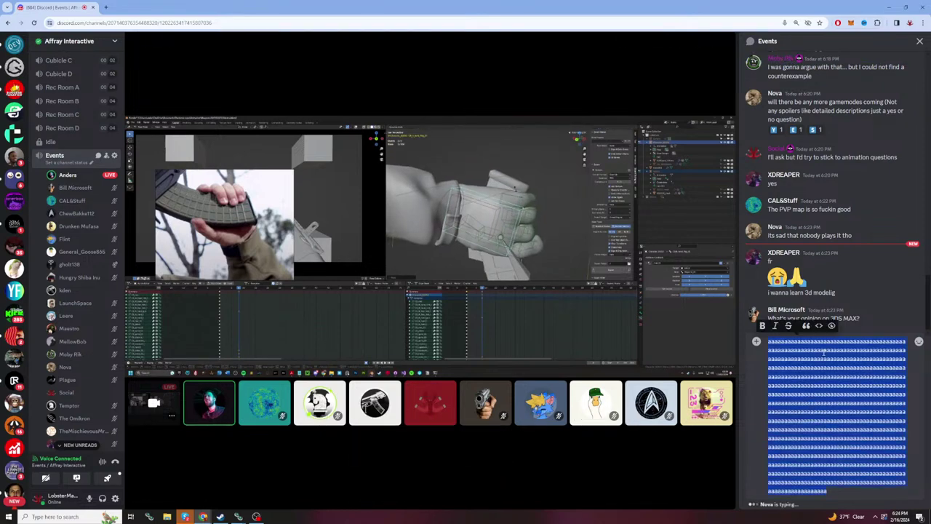
pyautogui.press('BackSpace')
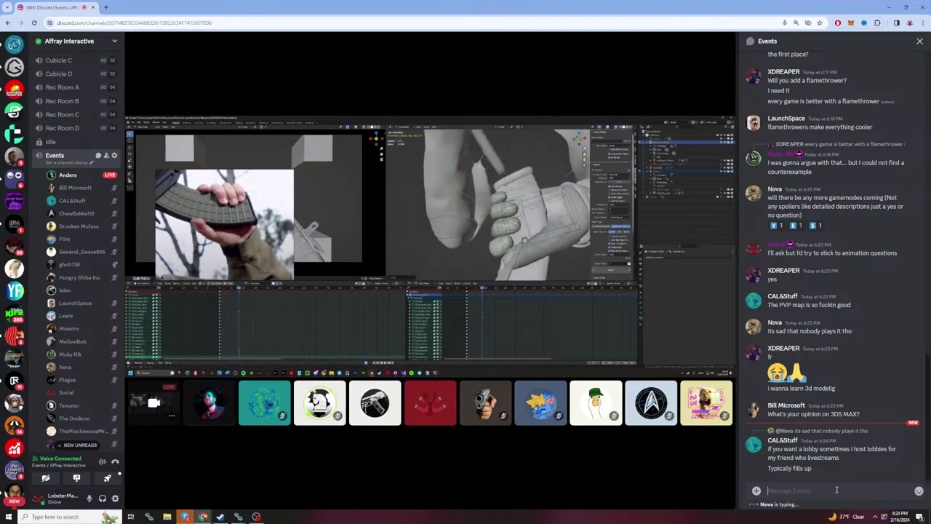
pyautogui.click(837, 490)
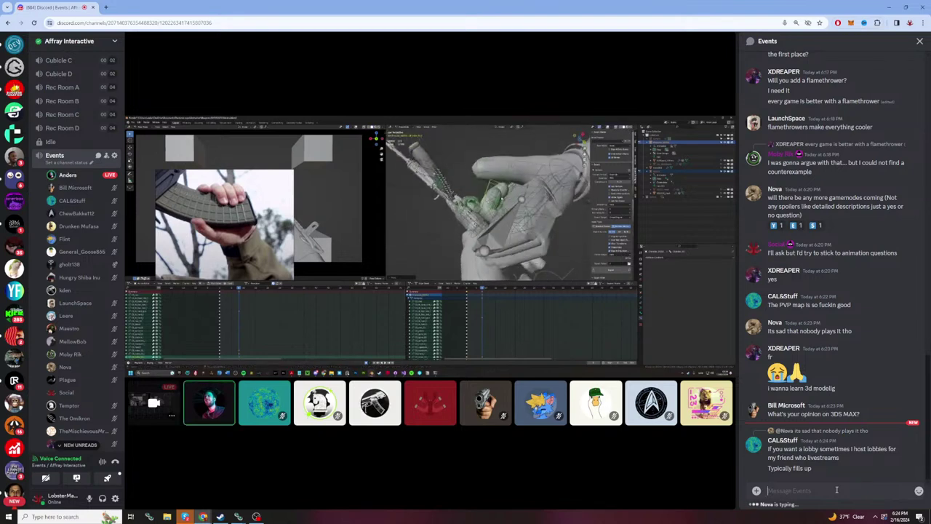
pyautogui.write('a')
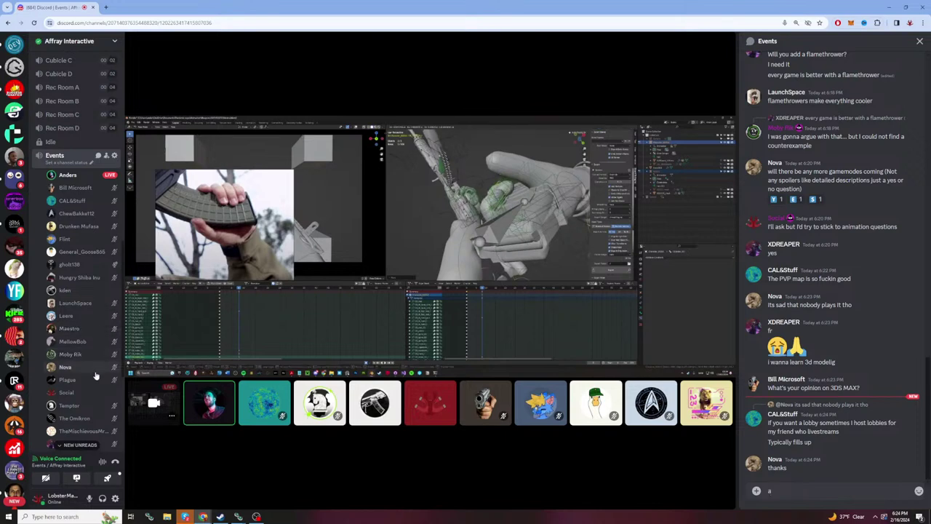
# Step: Mute an Events voice channel member locally and select the lone 'a' in the draft
pyautogui.click(83, 289)
pyautogui.rightClick(83, 290)
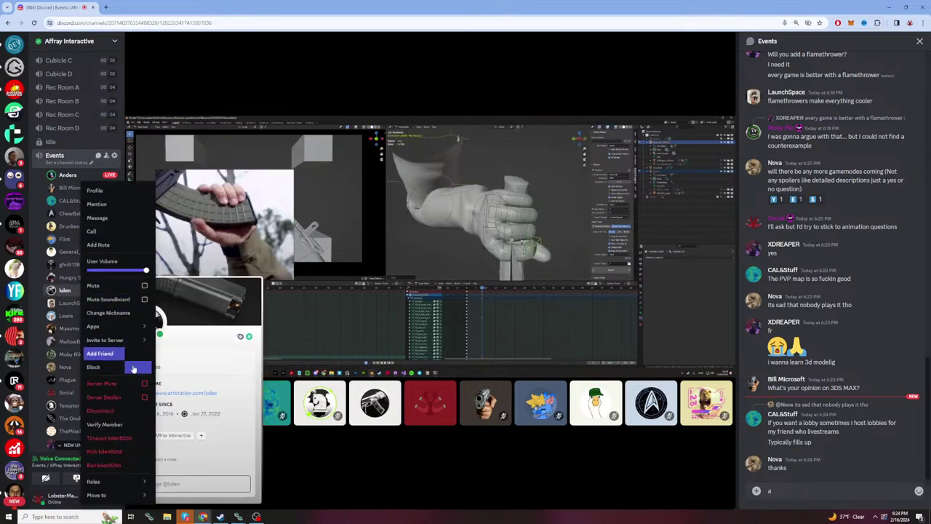
pyautogui.click(102, 285)
pyautogui.moveTo(206, 115)
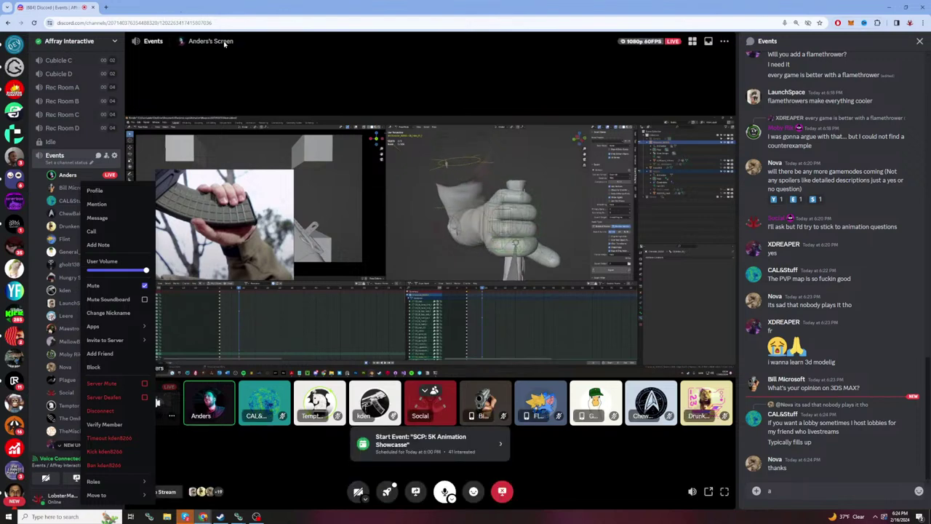
pyautogui.doubleClick(845, 497)
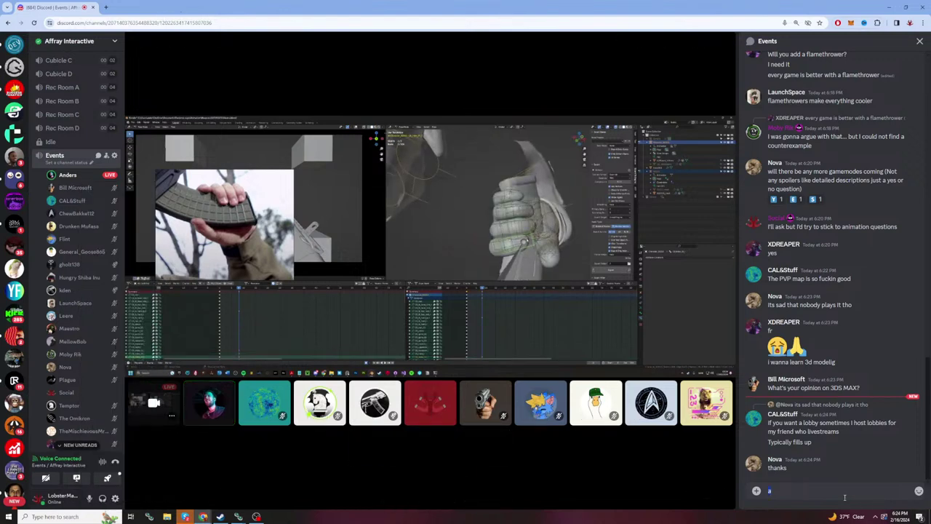
# Step: Delete the selected 'a', leaving the Events draft empty
pyautogui.press('BackSpace')
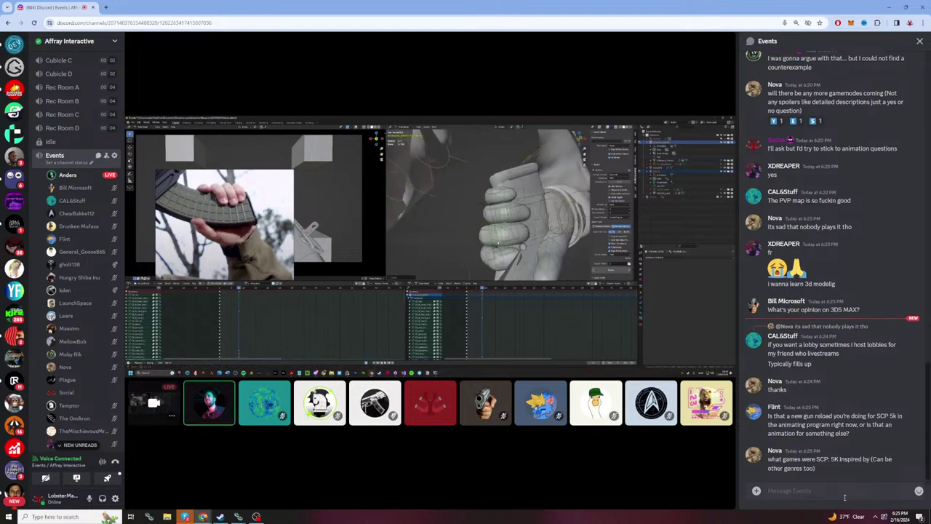
pyautogui.write('iaaaaaaaaaaaaaaa')
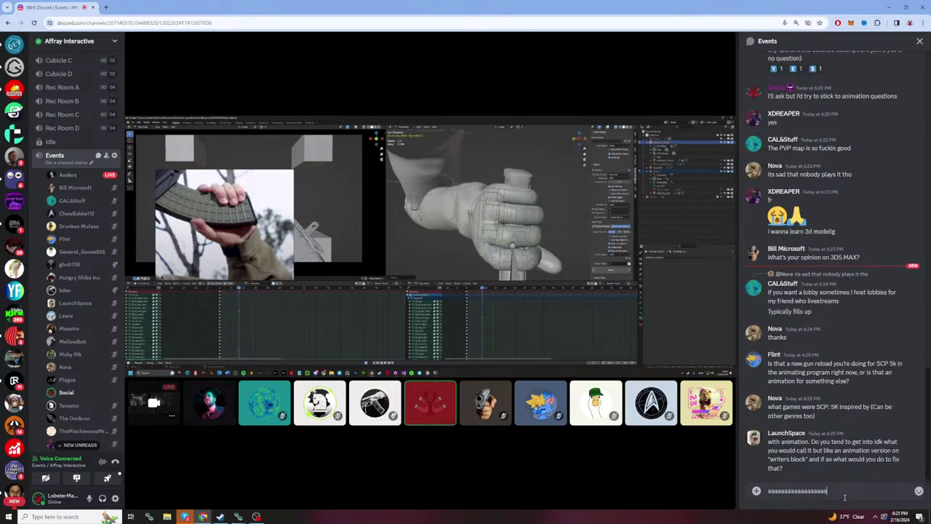
pyautogui.write('aaaaaaaaaaaaaaaaaaaaaaaaaaaaaaaaaaaaaaaaaaaaaaaaaaaaaaaaaaaaaaa')
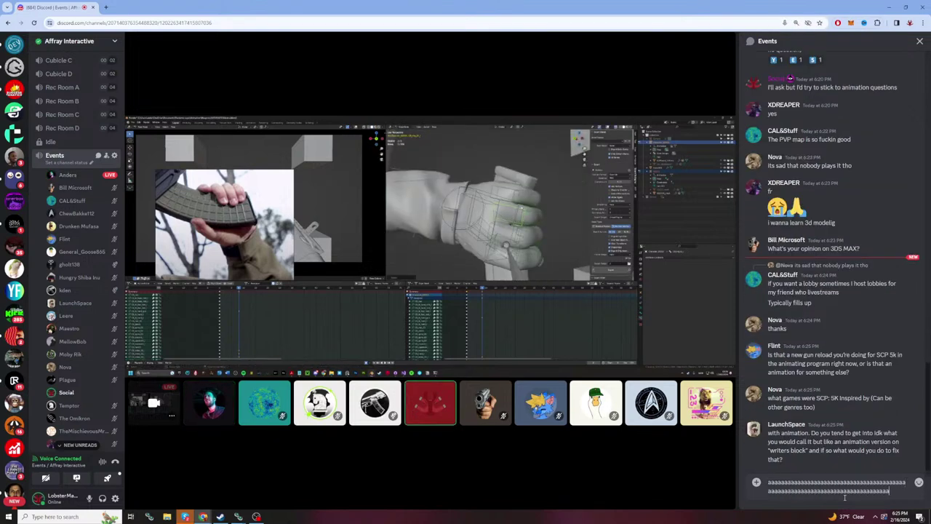
pyautogui.write('aaaaaaaaaaaaaaaaaaaaaaaaaaaaaaaaaaaaaaaaaaaaaaaaaaaaaaaaaaaaaaaaaaaaaaa')
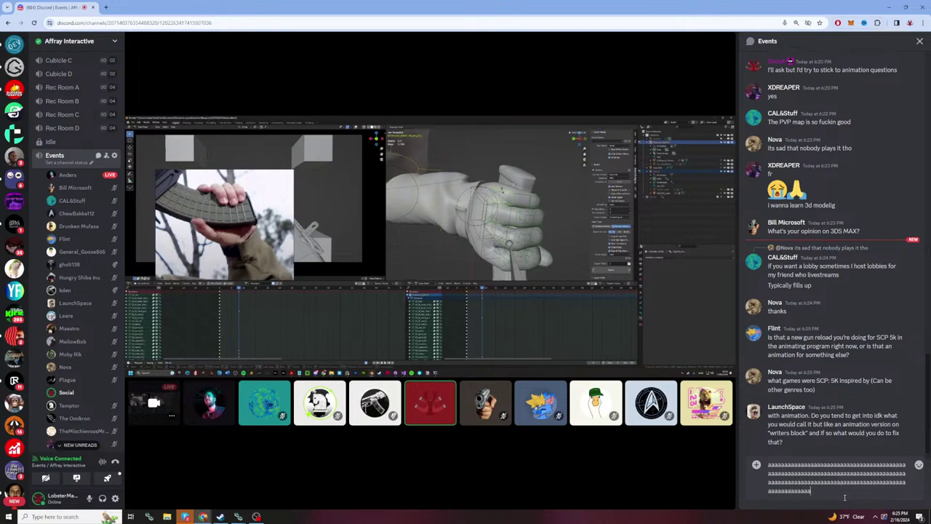
pyautogui.write('aaaaaaaaaaaaaaaaaaaaaaaaaaaaaaaaaaaaaaaaaaaaaaaaaaaaaaaaaaaaaaaaaaaaaaaaaaaaaaaaaaaaaaaaaaaaaaaaaaaaaaaa')
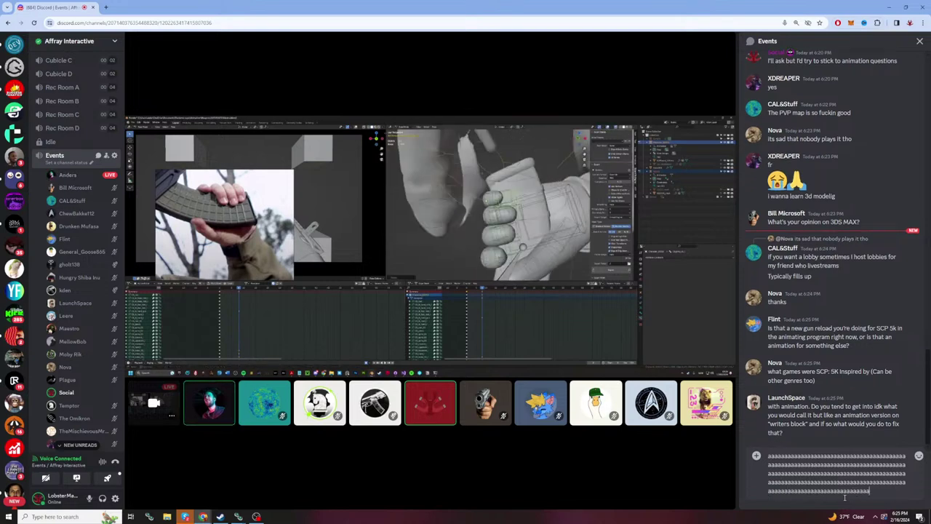
pyautogui.write('aaaaaaa')
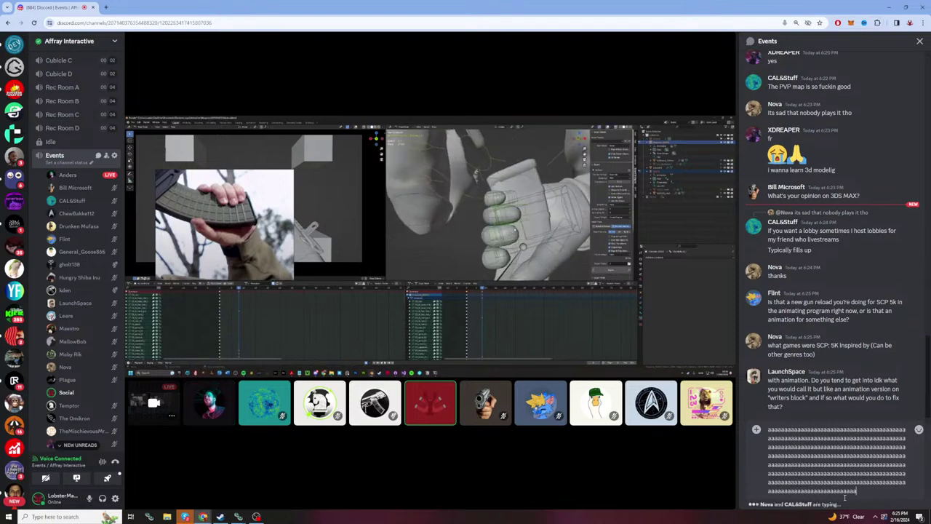
pyautogui.write('aaaaaaaaaaaaaaaaaaaaaaaaaaaaaaaaaaaaaaaaaaaaaaaaaaaaaaaaaaaaaaaaaaaaaaaaaaaaaaaaaaaaaaaaaaaaaaaa')
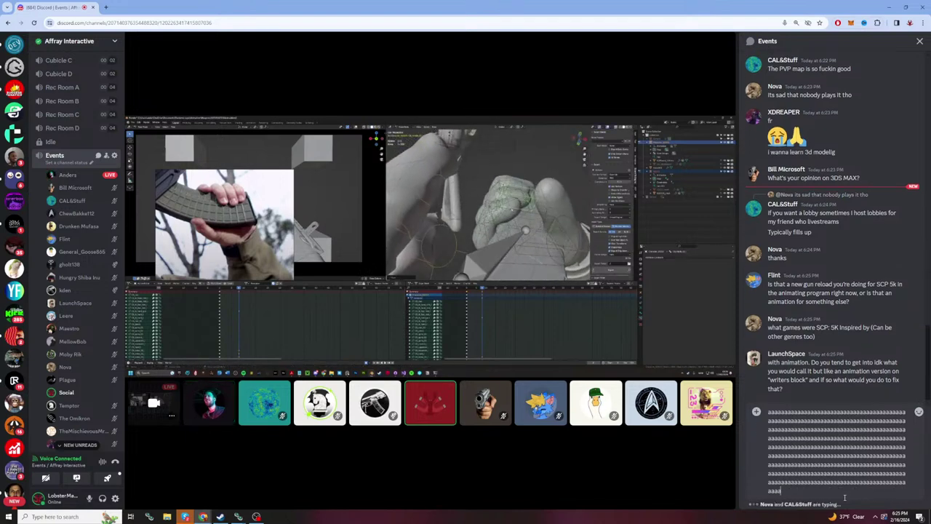
pyautogui.write('aaaaaaaaaaaaaaaaaaaaaaa')
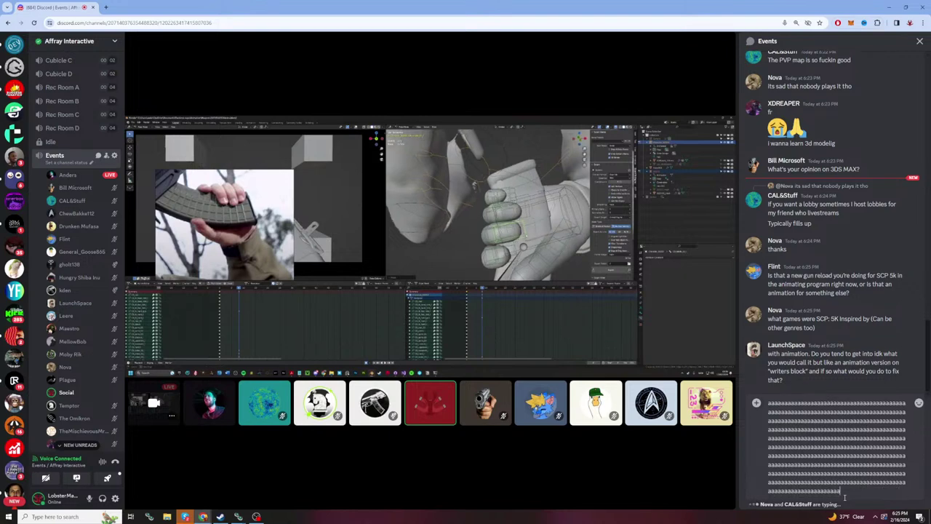
pyautogui.write('aaaaaaaaaaaaaaaaaaaaa')
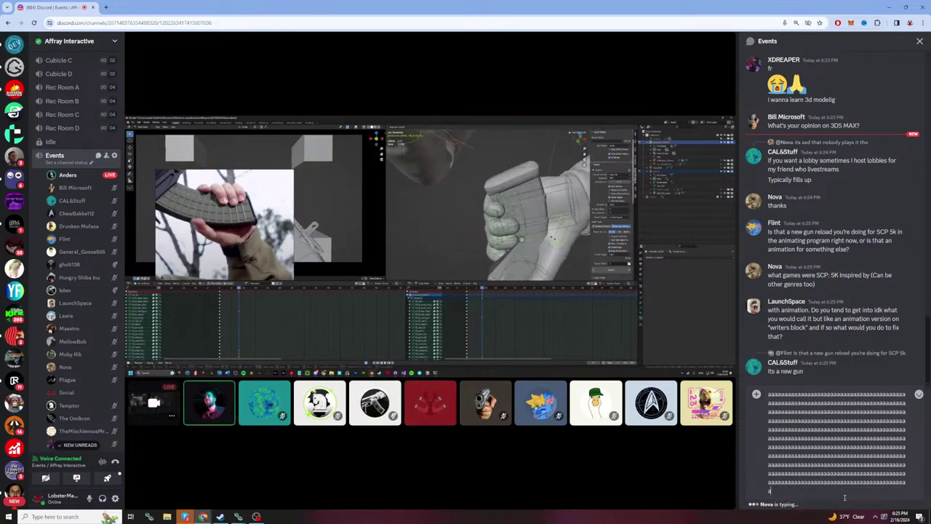
pyautogui.hotkey('ctrl', 'a')
pyautogui.press('BackSpace')
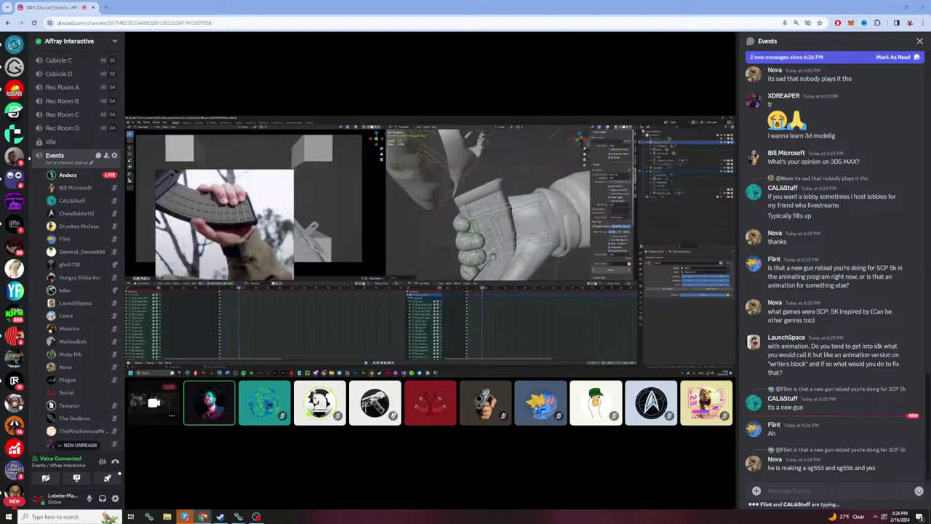
# Step: Focus the Message Events box to dismiss the '2 new messages' banner
pyautogui.click(843, 489)
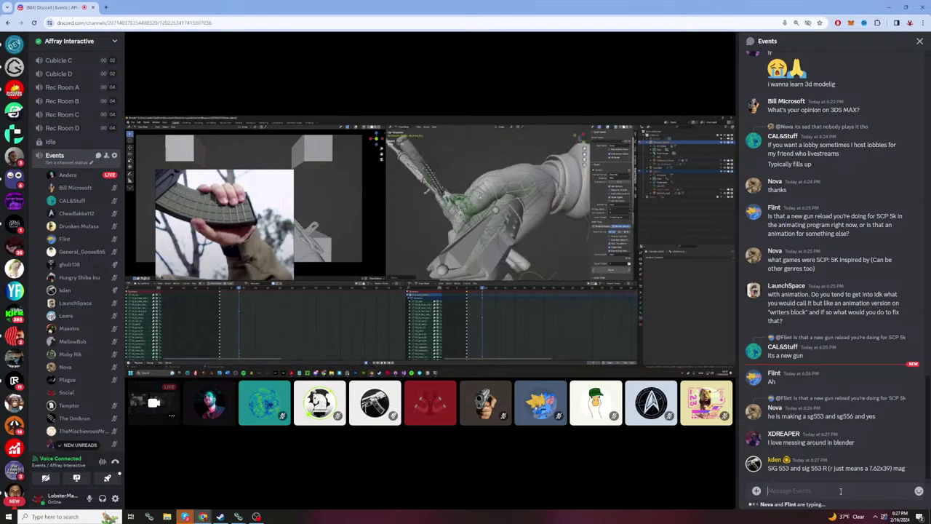
pyautogui.write('aaaaaaa')
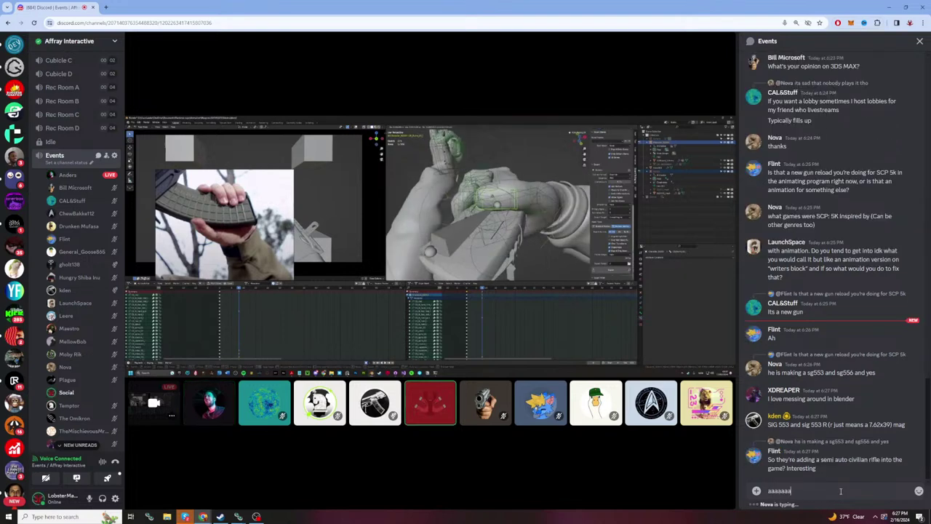
pyautogui.write('aaaaaaaaaaaaaaaaaaaaaaaaaaaaaaaaaaaaaaaaaaa')
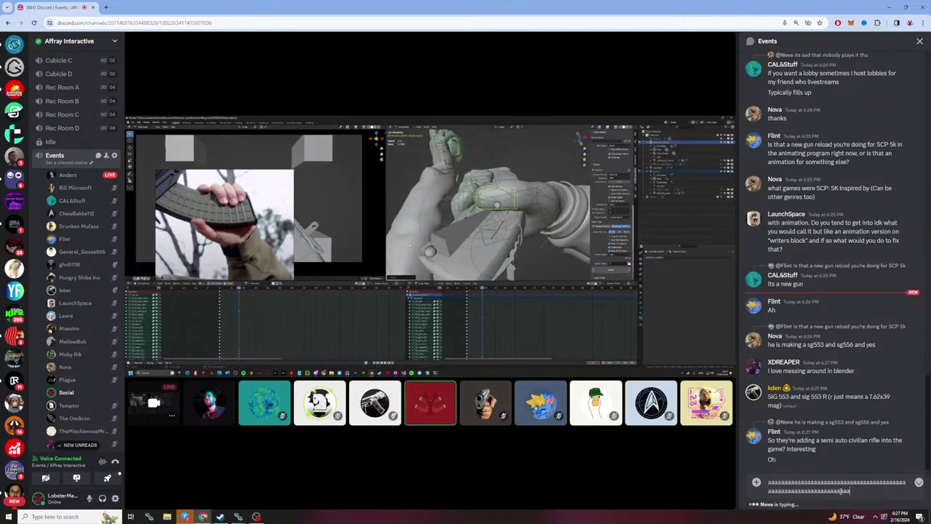
pyautogui.write('aaaaaaaaaaaaaaaaaaaaaaaaaaaaaaaaaaaaaaaaaaaaaaaaaaaaaaaaaaaaaaaaaaaaaa')
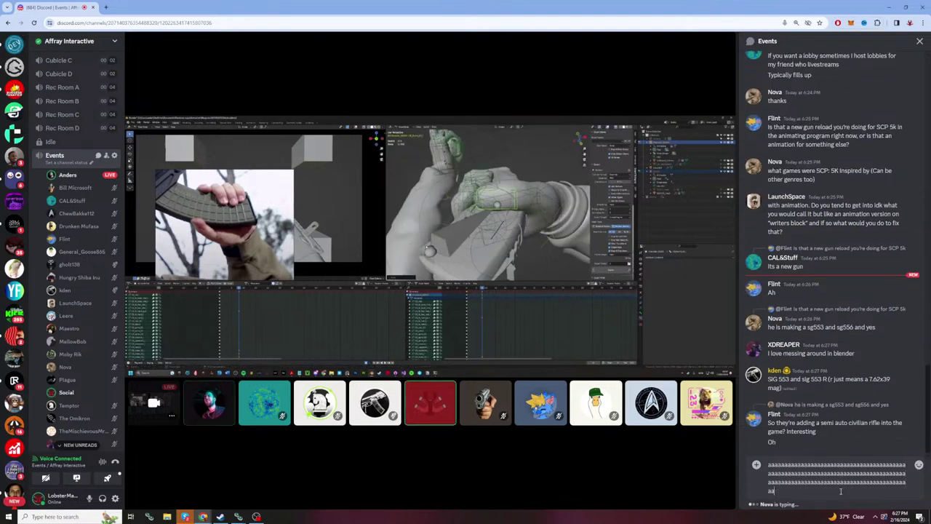
pyautogui.write('aaaaaaaaaaaaaaaaaaaaaaaaaaaaaaaaaaaaaaaaaaaaaaaaaaa')
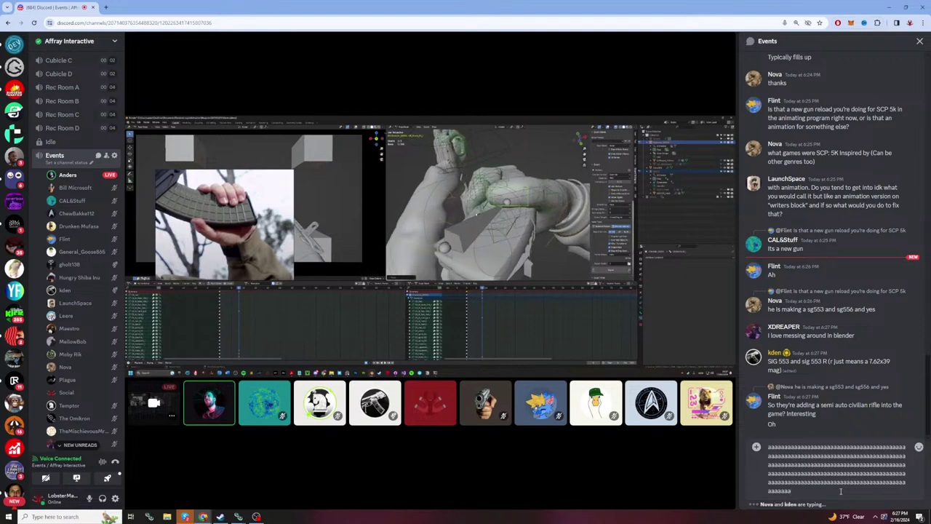
pyautogui.moveTo(841, 491); pyautogui.dragTo(769, 446)
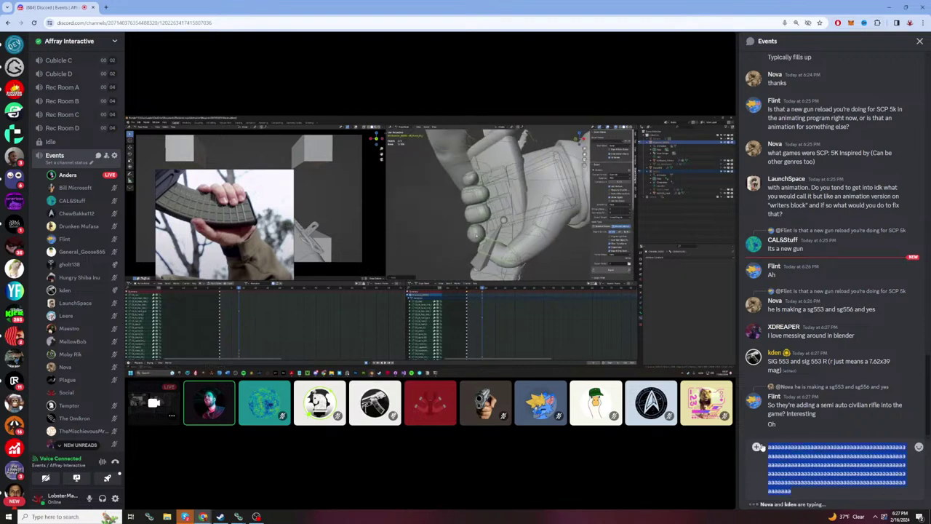
pyautogui.press('BackSpace')
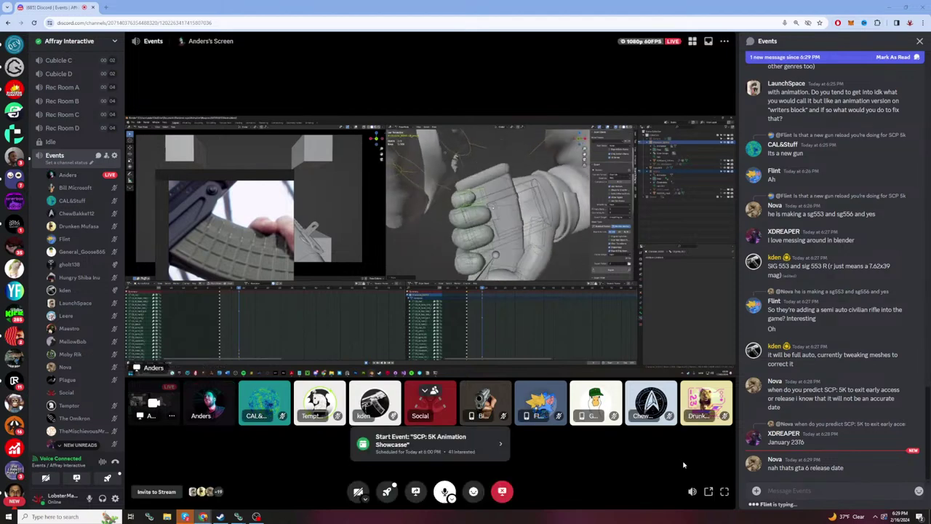
pyautogui.click(788, 498)
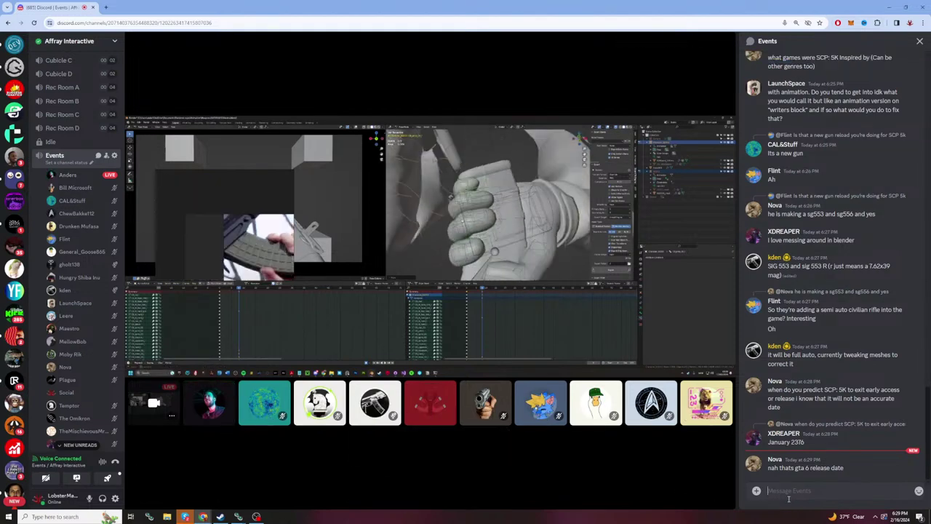
pyautogui.write('aaaaaaaaaaa')
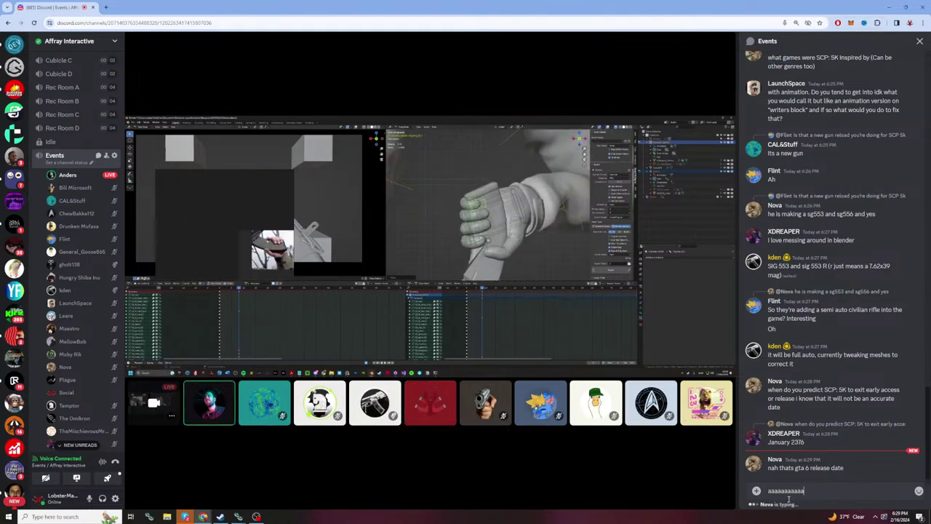
pyautogui.press('BackSpace')
pyautogui.press('BackSpace')
pyautogui.press('BackSpace')
pyautogui.press('BackSpace')
pyautogui.press('BackSpace')
pyautogui.press('BackSpace')
pyautogui.press('BackSpace')
pyautogui.press('BackSpace')
pyautogui.press('BackSpace')
pyautogui.press('BackSpace')
pyautogui.press('BackSpace')
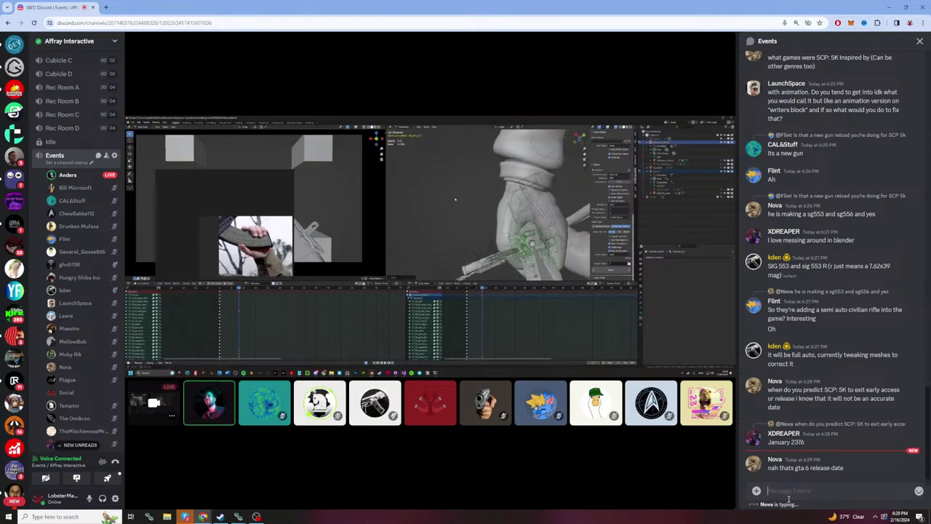
pyautogui.write('aaaaaaaaaaaaaaaaaaaaaaaaaaaaaaaaaaaaaaaaaaaaa')
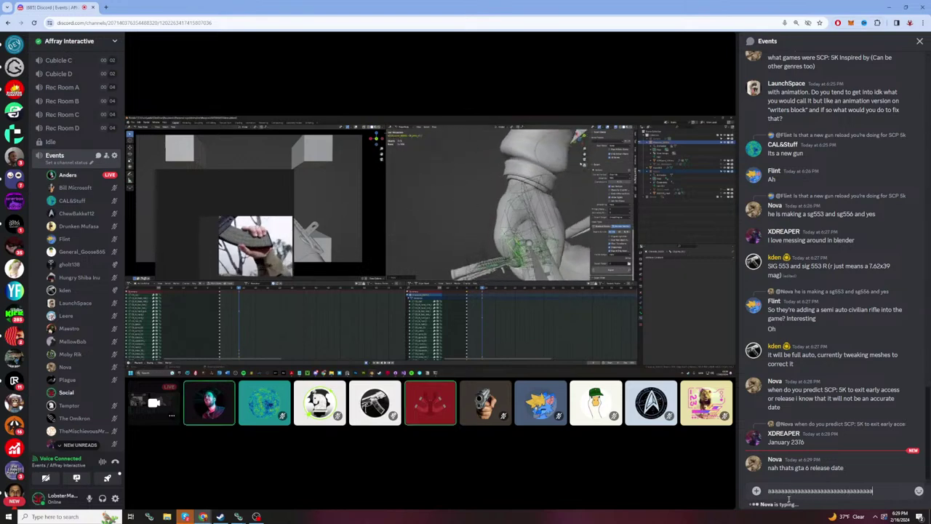
pyautogui.write('aaaaaaaaaaaaaaaaaaaaaaaaaaaaaaaaaaaaaaaaaaaaaaaaaaaaaaaaaaaaaaaaaaaaaaaaaaaaaaaaaaaaaaaaaaaa')
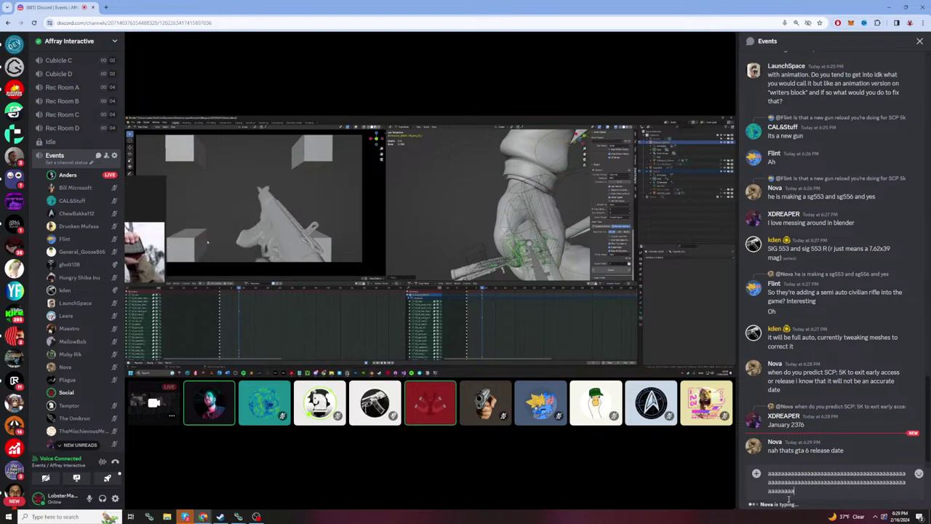
pyautogui.write('aaaaaaaaaaaaaaaaaaaaaaaaaaaaaaaaaaaaaaaaaaaaaaaaaaaaaa')
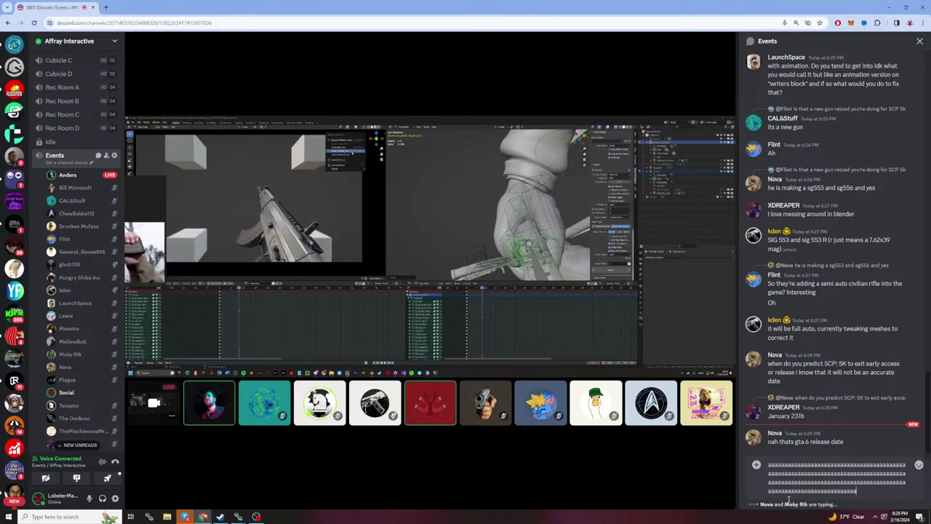
pyautogui.write('aaaaaaaaaaaaaaaaaaaaaaaaaaaaaaaaaaaaaaaaaaaaaaaaaaaaaaaaaaaaaaaaaaaaaaaaaaaaaaaaaaaaaaaaaaaaaaaaaaaaaaaaaaaaa')
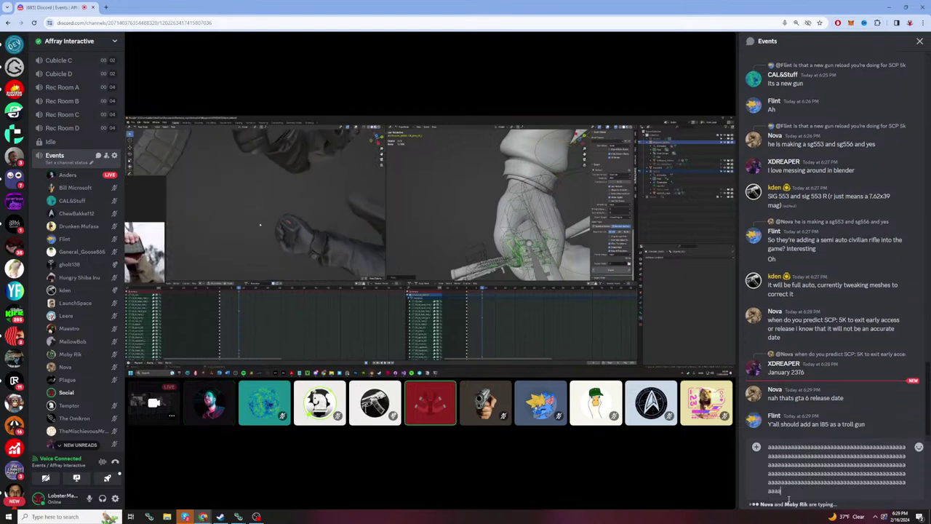
pyautogui.write('a')
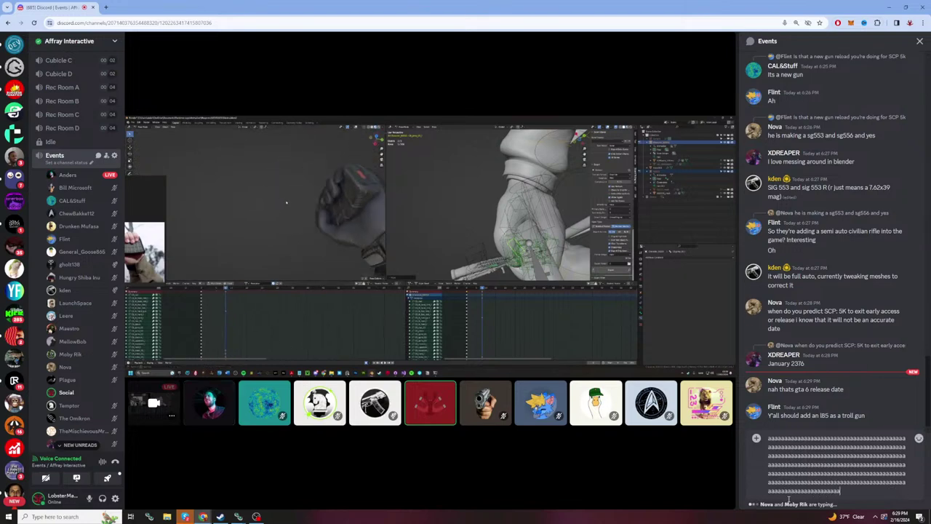
pyautogui.write('aaaaaaaaaaaaaaaaaaaaaaaa')
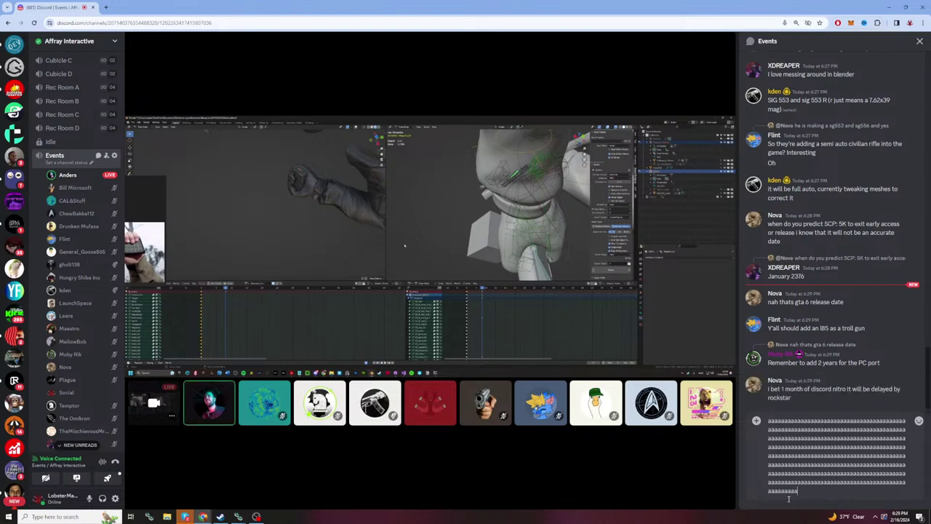
pyautogui.moveTo(801, 491); pyautogui.dragTo(769, 419)
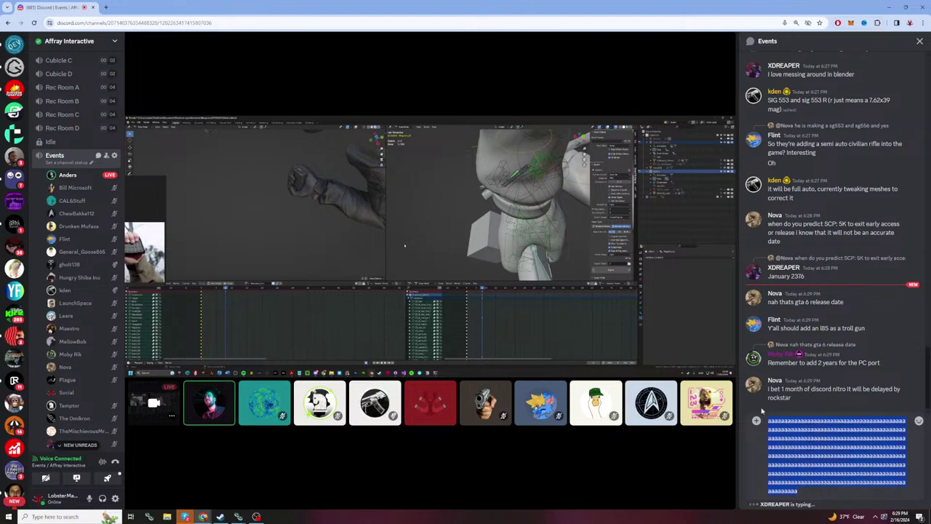
pyautogui.press('BackSpace')
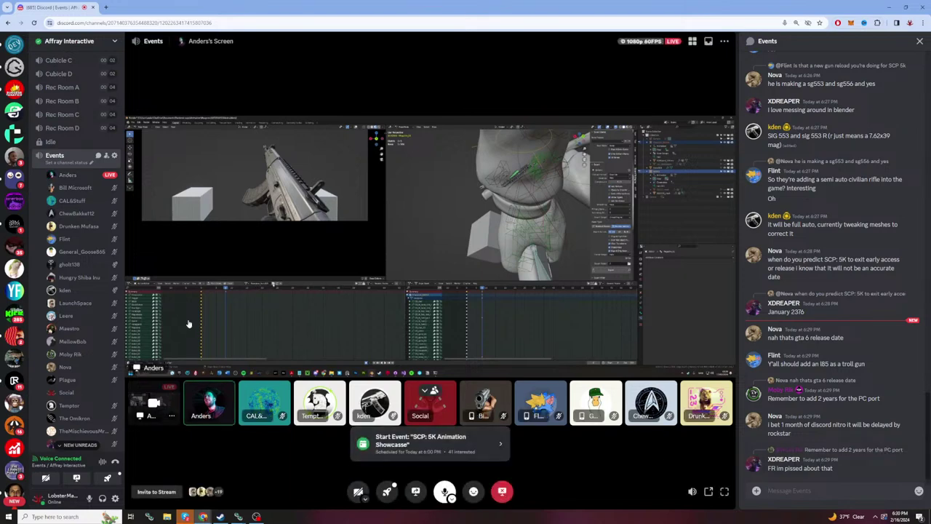
pyautogui.scroll(-2, 94, 325)
pyautogui.scroll(2, 94, 325)
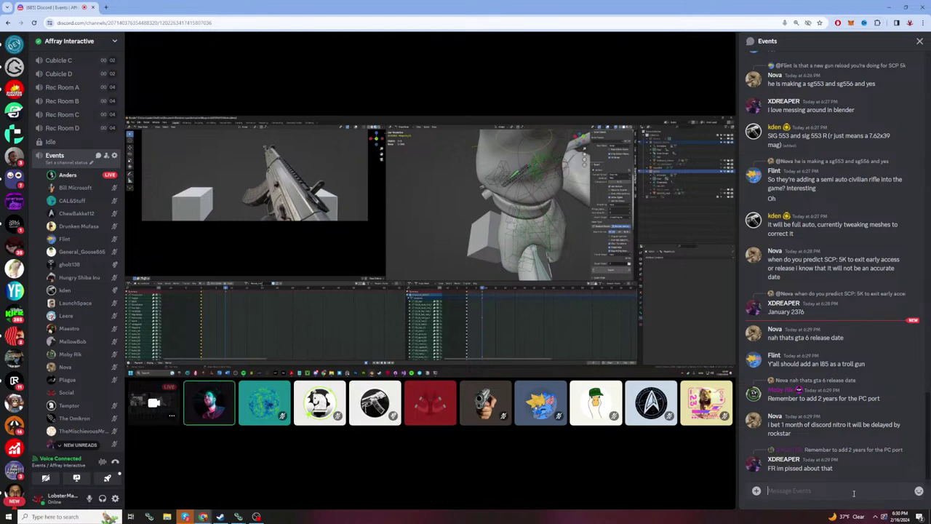
pyautogui.write('a')
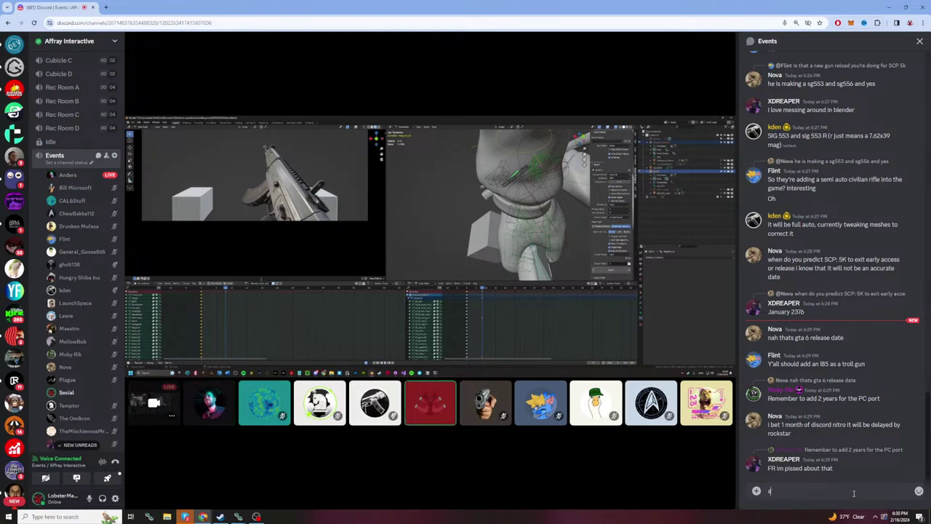
pyautogui.write('aaaaaaaaaaaaaaaaaaaaaaaaaaaaaaaaaaaaaaaaaaaaaaaaaaaaaaaaaaaa')
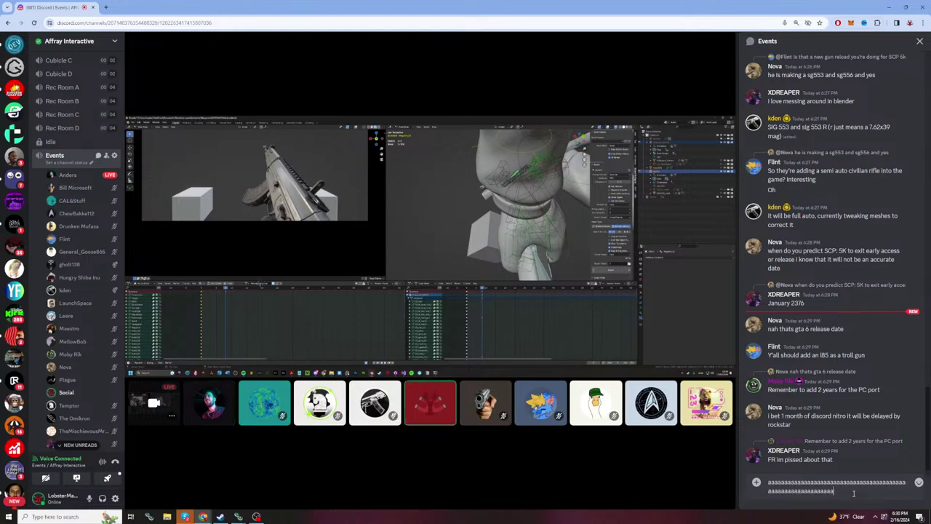
pyautogui.write('aaaaaaaaaaaaaaaaaaaaaaaaaaaaaaaaaaaaaaaaaaaaaaaaaaaaaaaaaaaaaaaaaaaaaaaaaaaaaaaaaaaaaaaaaaaaaaaaaaaaaaaaaaaaaaaaaaaa')
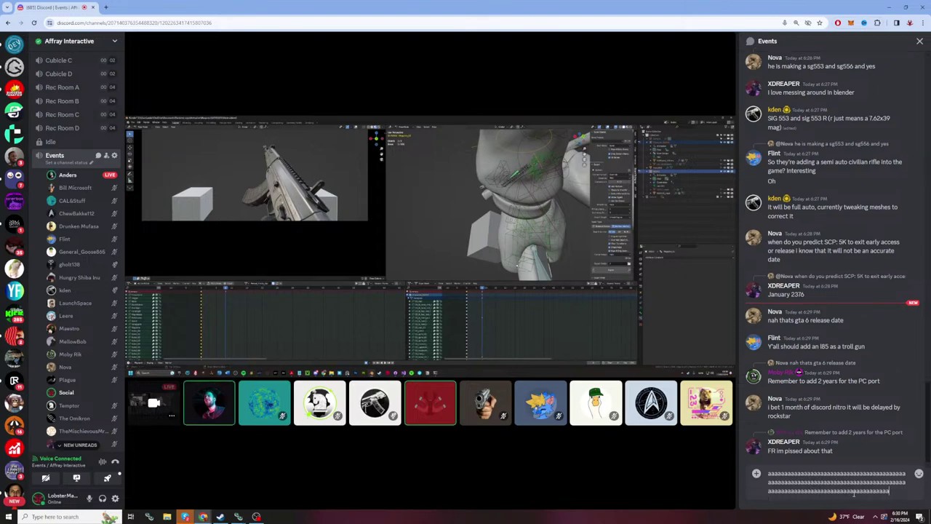
pyautogui.write('aaaaaa')
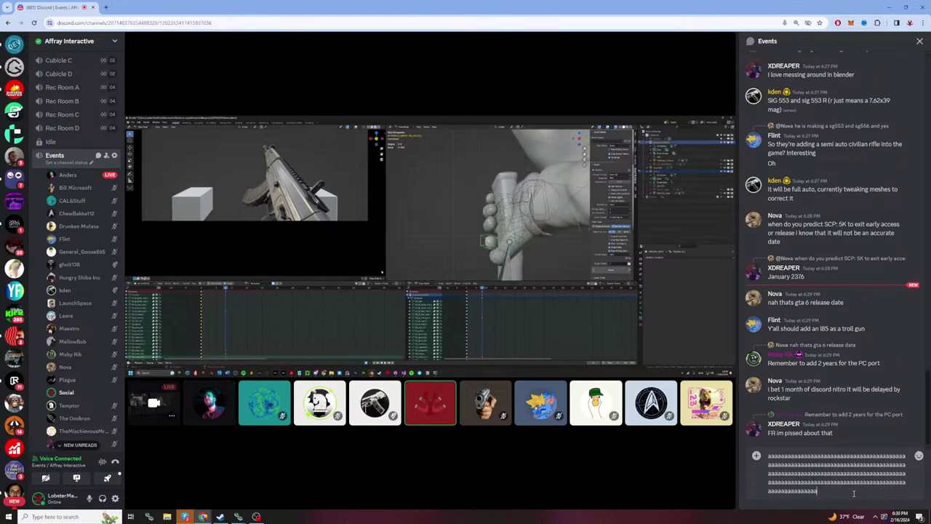
pyautogui.write('aaaaaaaaaaaaaaaaaaaaaaaaaaaaaaaaaaaaaaaaaaaaaaaaaaaaaaaaaaaaaaaaaaaaaaaaaaaaaaaaaaaaaaaaaaaaaaaaaaaaaaaaaaaaaaaaaaaaaaaaaaaaaa')
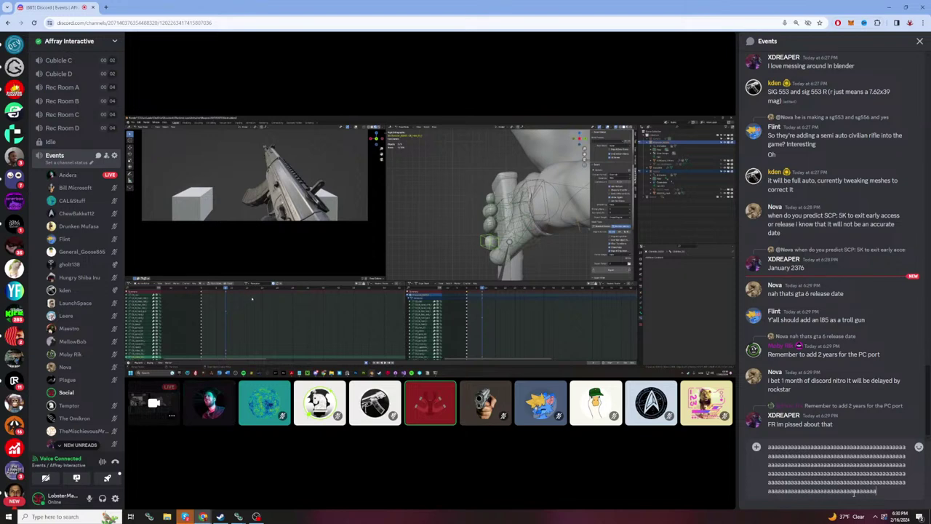
pyautogui.write('aaaaaaaaaaaaaaaaaaaaaaaaaaaaaaaaaaaaaaaaaaaaaaaaaaaaaaaaa')
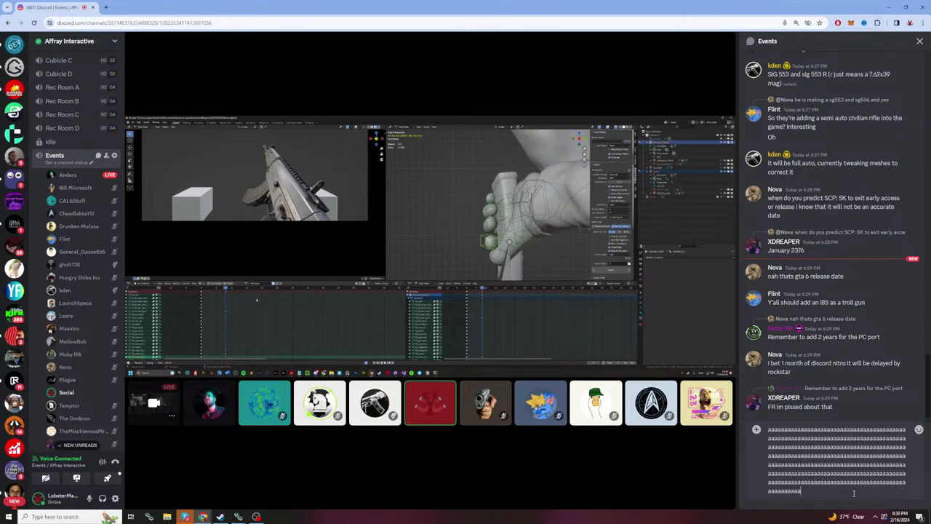
pyautogui.write('aaaaaaaaaaaaaa')
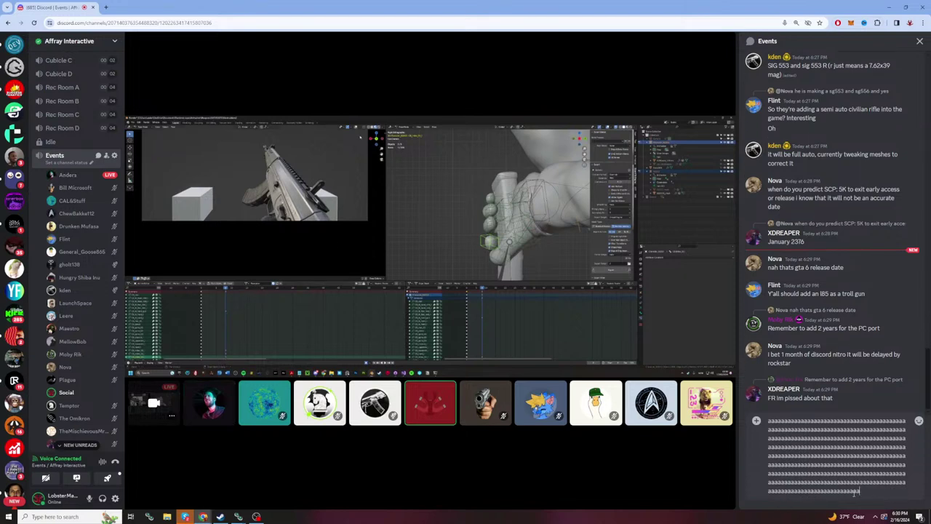
pyautogui.write('aaaaaaaa')
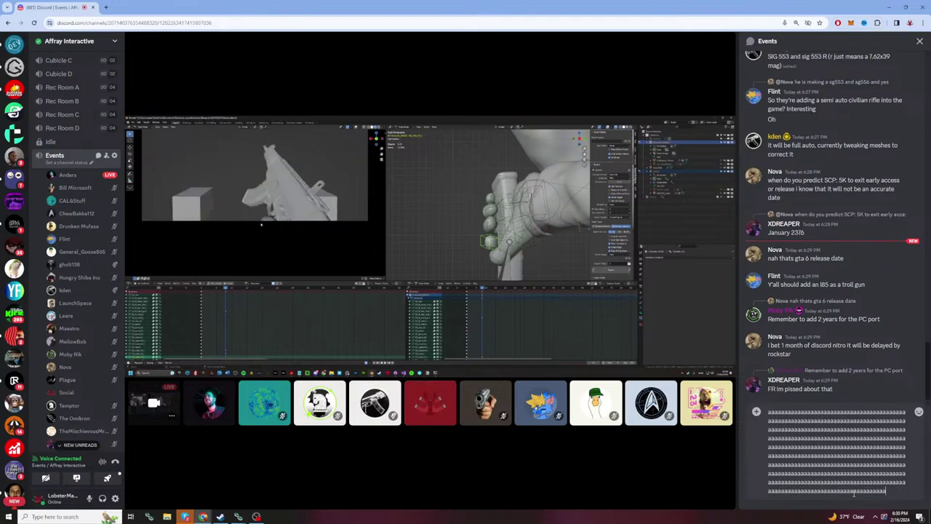
pyautogui.hotkey('ctrl', 'a')
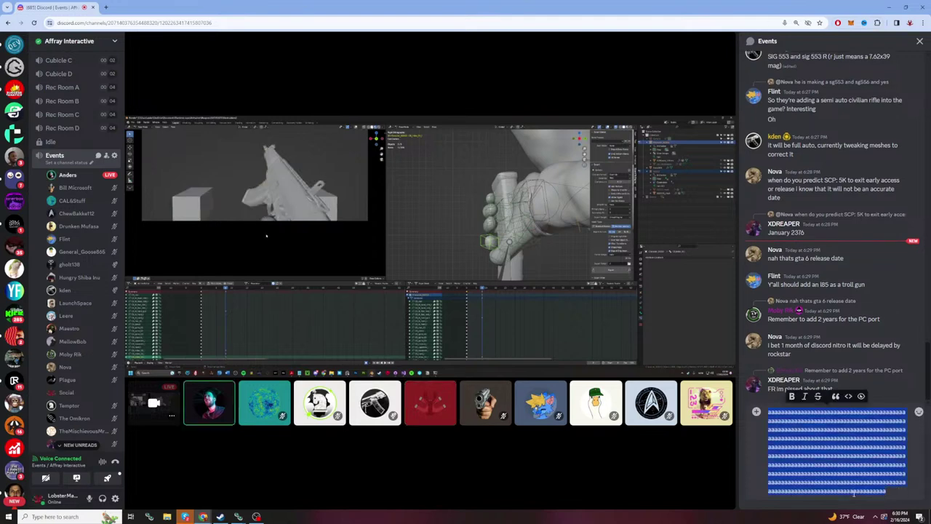
pyautogui.press('BackSpace')
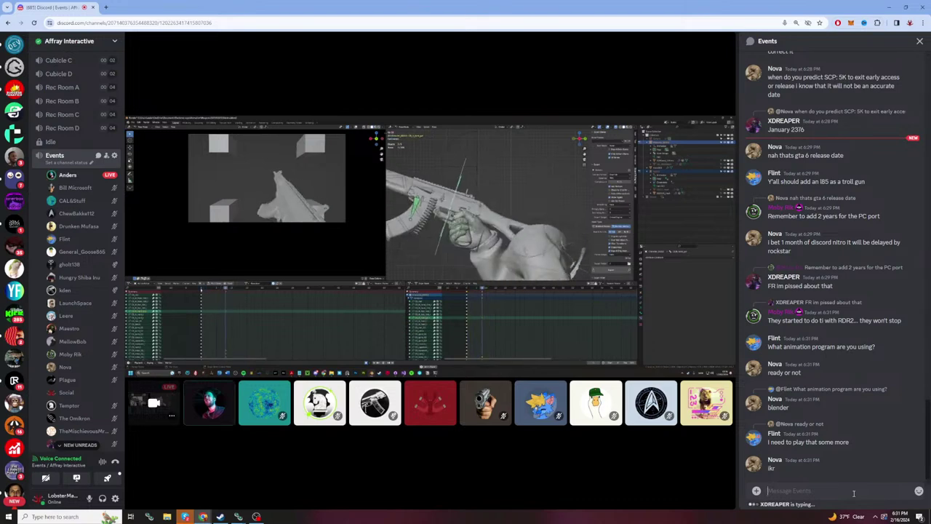
# Step: Type another long run of a's, then select the whole draft and delete it
pyautogui.write('aaaaaaaaaaaaaaaaaaaaa')
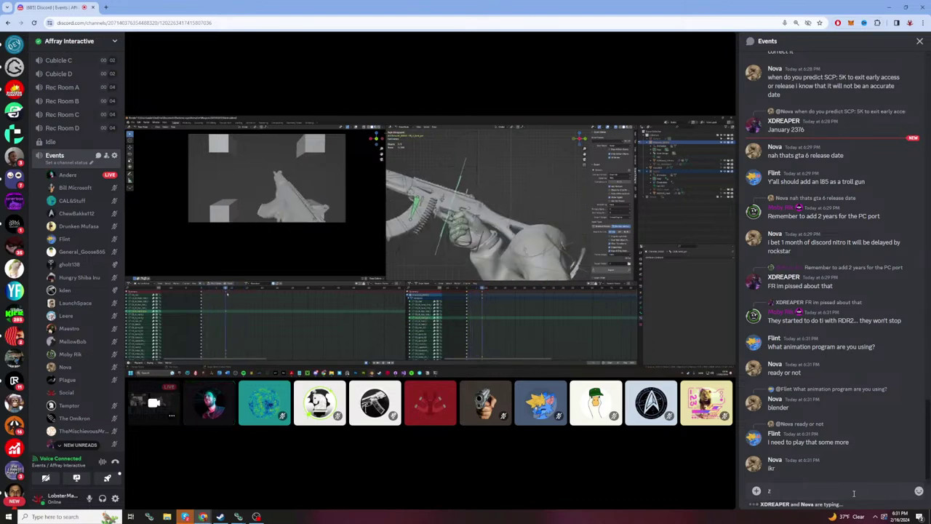
pyautogui.write('aaaaaaaaaaaaaaaaaaaaaaaaaaaaaaaaaaaaaaaaaaaa')
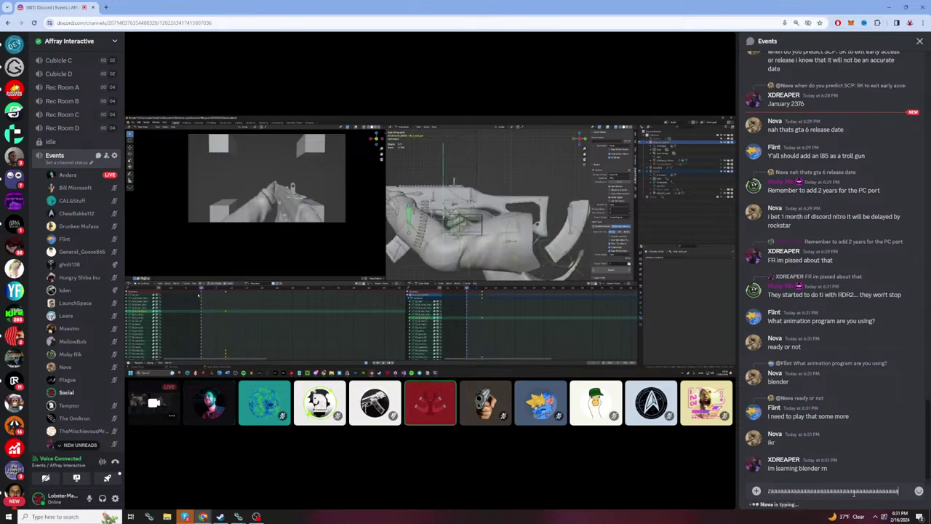
pyautogui.write('aaaaaaaaaaaaaaaaaaaaaaaaaaaaaaaaaaaaaaaaaaaaaaaaaaaaaaaaaaaaaaaaa')
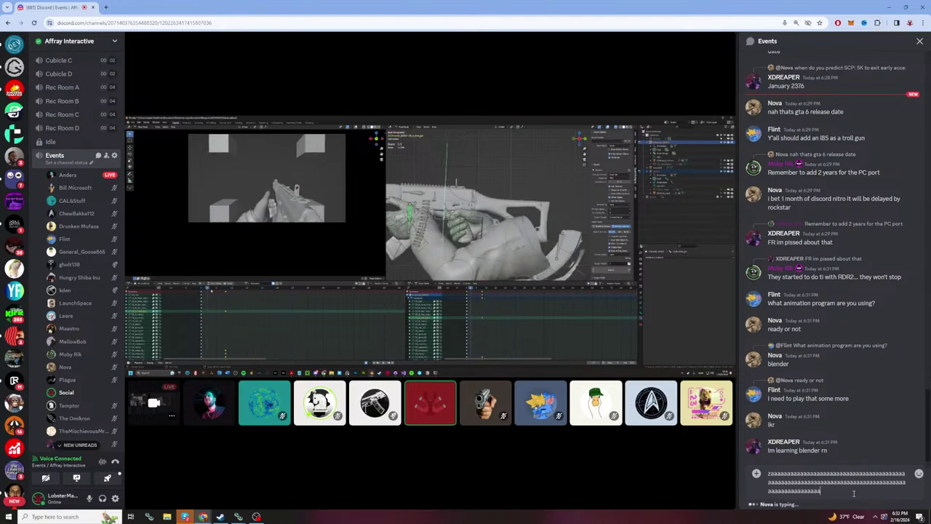
pyautogui.write('aaaaaaaaaaaaaaaaaaaaaaaaaaaaaaaaaaaaaaaaaaaaaaaaaaaaaaaaaaaaaaaaaaaaaaaaaaaaaaaaaaaaaaaaaaaaaaaaaaaaaa')
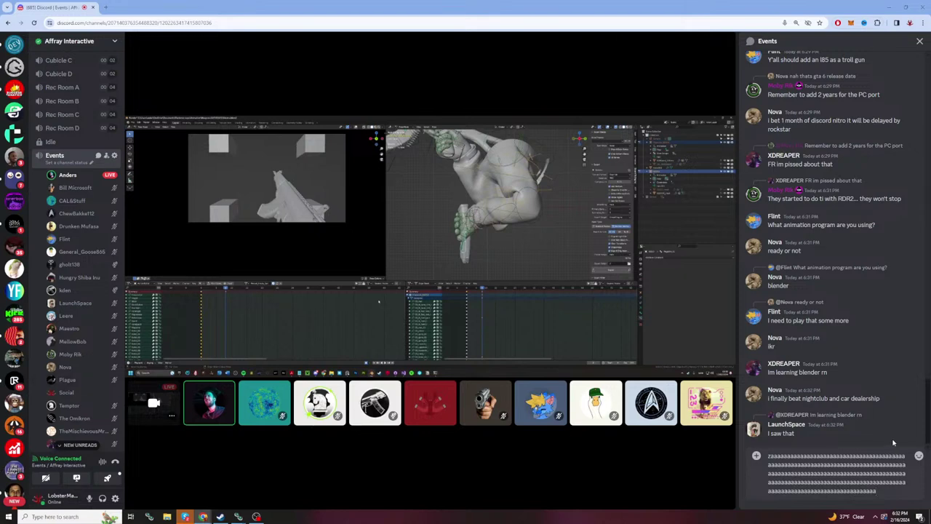
pyautogui.tripleClick(852, 472)
pyautogui.press('BackSpace')
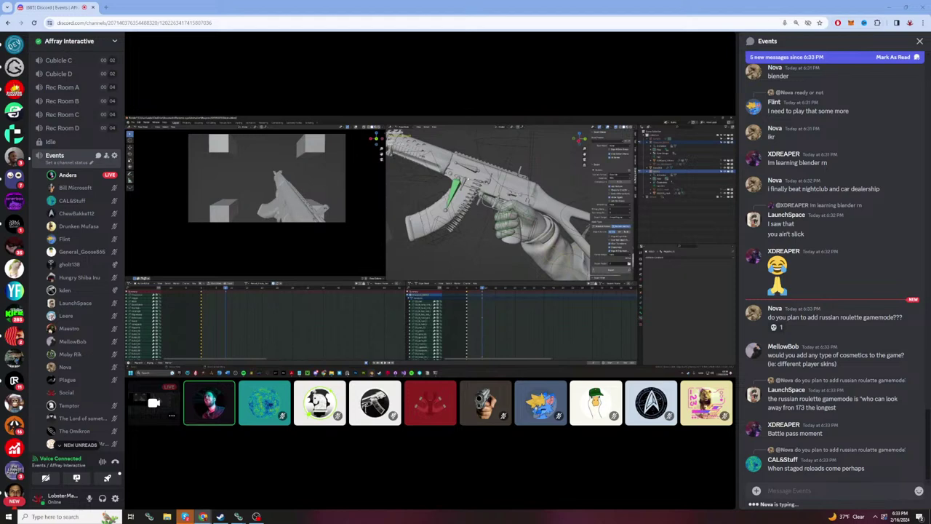
pyautogui.click(798, 495)
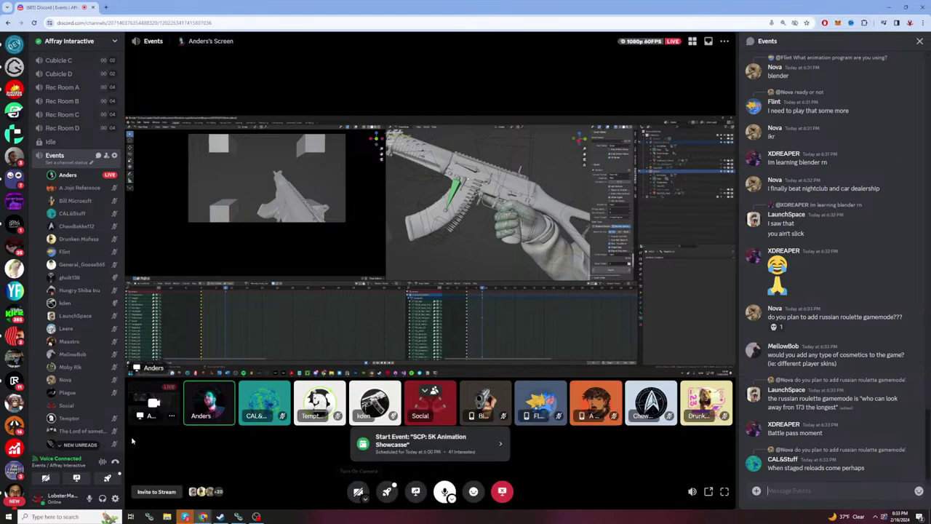
pyautogui.scroll(-2, 76, 350)
pyautogui.scroll(3, 76, 350)
pyautogui.scroll(-2, 77, 356)
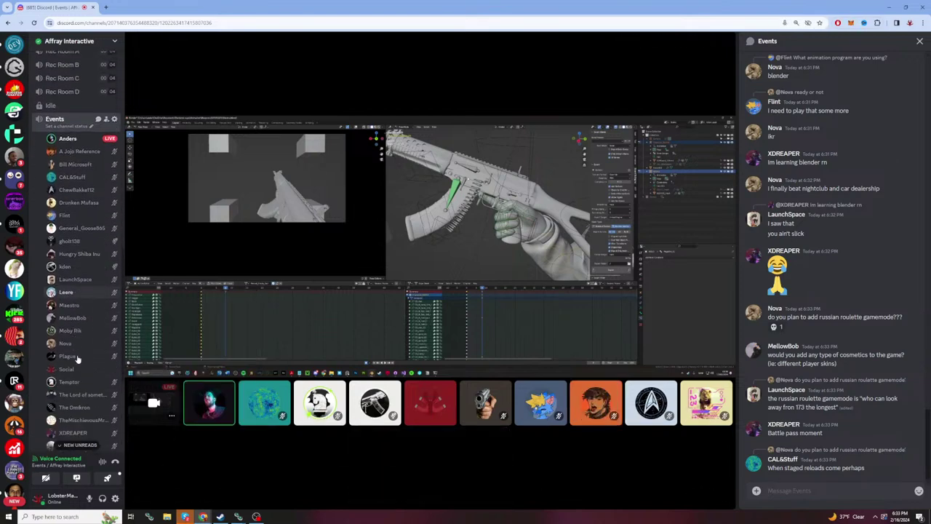
pyautogui.scroll(-1, 77, 358)
pyautogui.scroll(1, 77, 358)
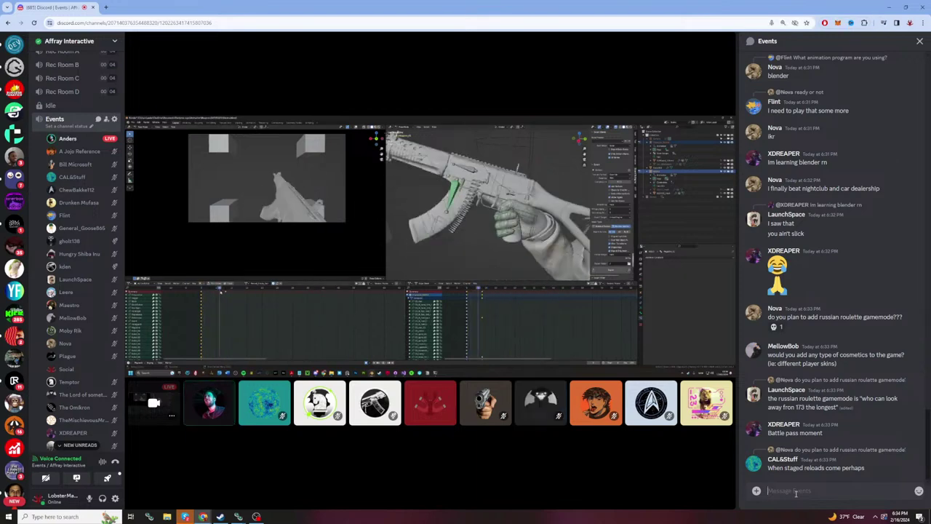
pyautogui.write('iaaaaaaaaaaaaaaaaaaaaaaaaaaaaaaaaaaaaaaaaaaaaaaaaaaa')
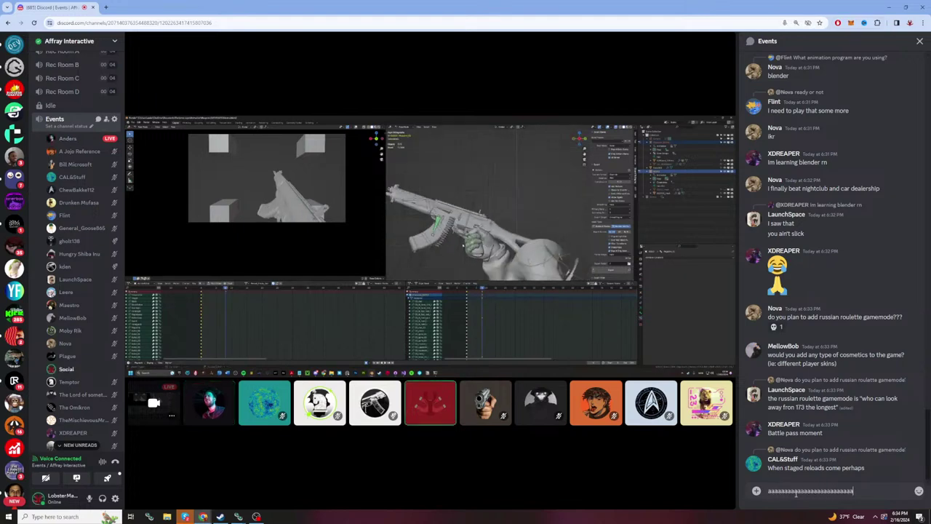
pyautogui.write('aaaaaa')
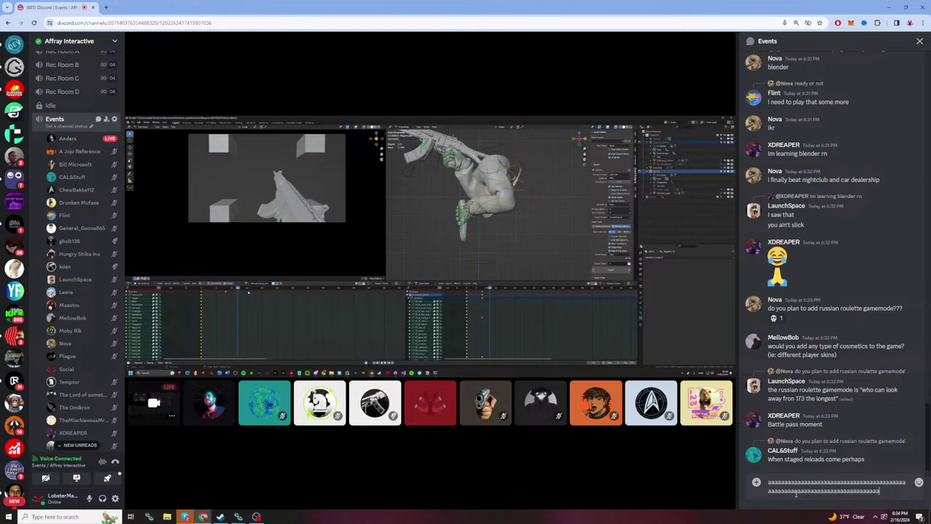
pyautogui.write('aaaaaaaaaaaaaaaaaaaaaaaaaaaaaaaaaaaaaaaaaaaaaaaaaa')
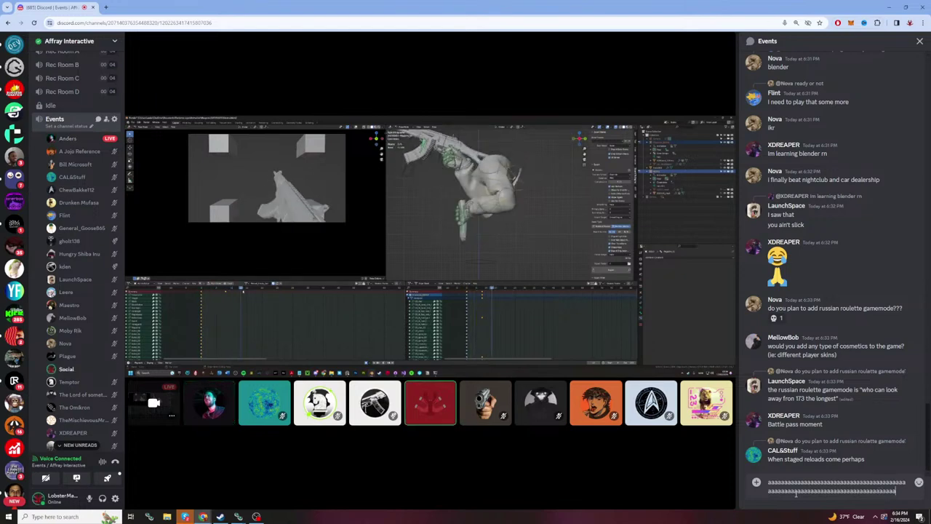
pyautogui.write('aaaaaaaaaaaaaaaaaaaaaaaaaaaaaaaaaaaaaaaaaaaaaaaaaaaaaaaaaaaaaaaaaaaaaaaaaaaaaaaaaaaaaaaaaaaaaaaaaaa')
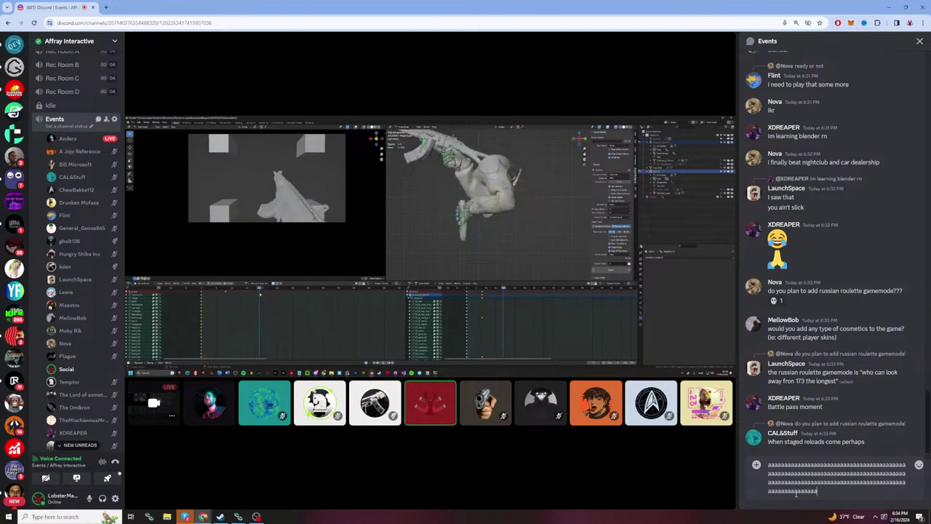
pyautogui.write('aaaaaaaaaaaaaaaaaaaaaaaaaaaaaaaaaaaaaaaaaaaaaaaaaaaaaaaaaaa')
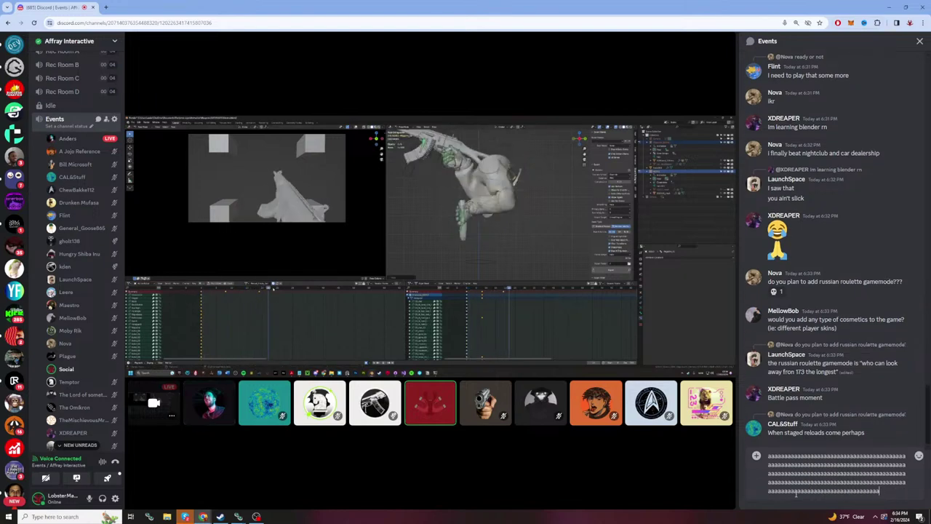
pyautogui.write('aaaaaaaaaaaaaaaaaaaaaaaaaaaaaaaaaaaaaaaaaaaaaaaaaaaaaaaaaaaaaaaaaaaaaaaaaaaaaaaaaaaaaaaaaaaaaaaaaaaaaaa')
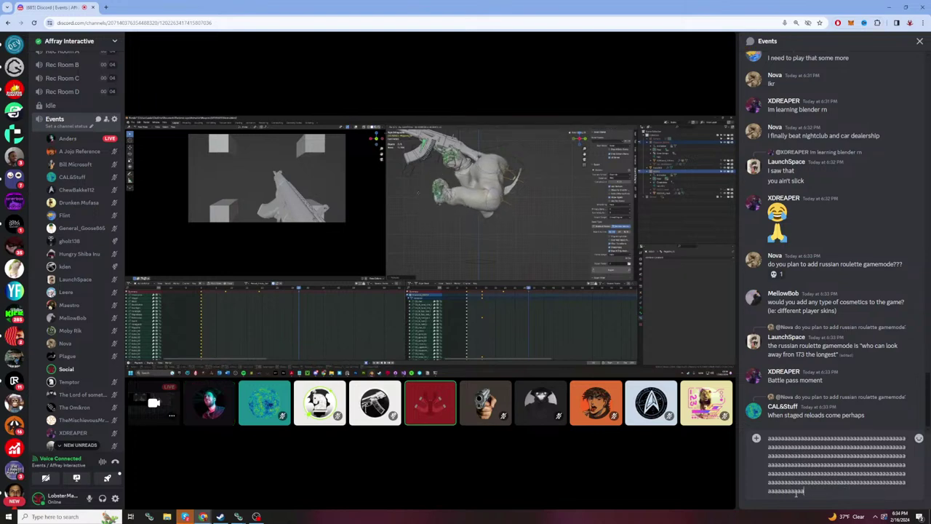
pyautogui.write('aaaaaaaaaaaaaaaaaaaaaaaaaaaaaaaaaaaaaaaaaaaaaaaaaaaaaaaaaaaaaaaaaaa')
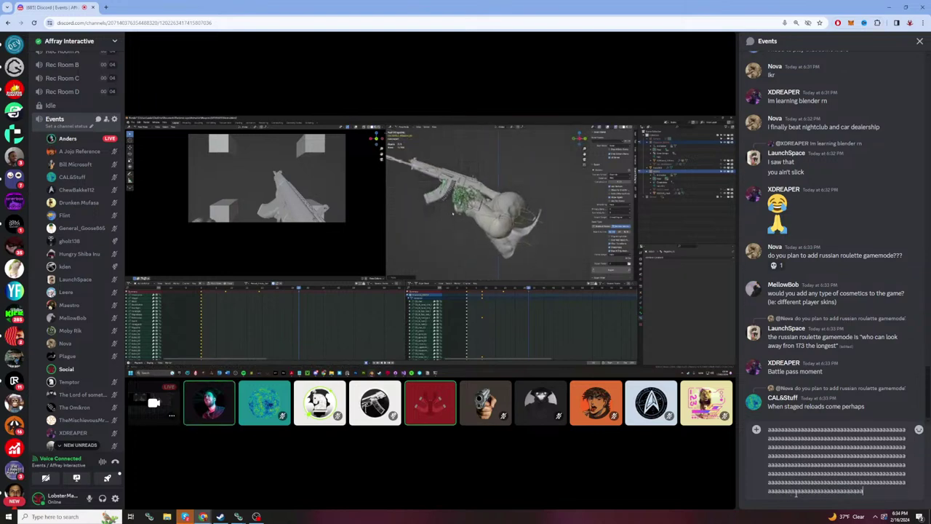
pyautogui.write('aaaaaaaaaaaaaaaaaaaaaaaa')
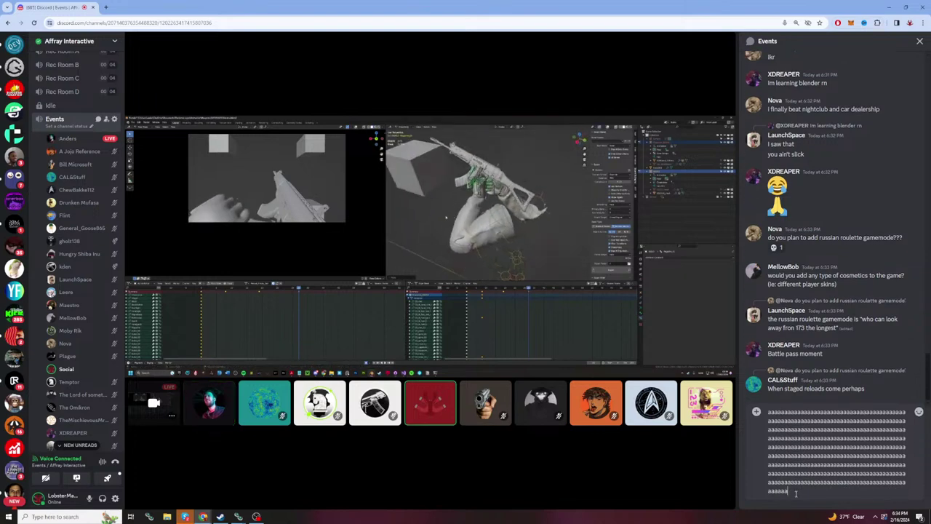
pyautogui.write('aaaaaaaaaaaaaaaaaaaaaaaa')
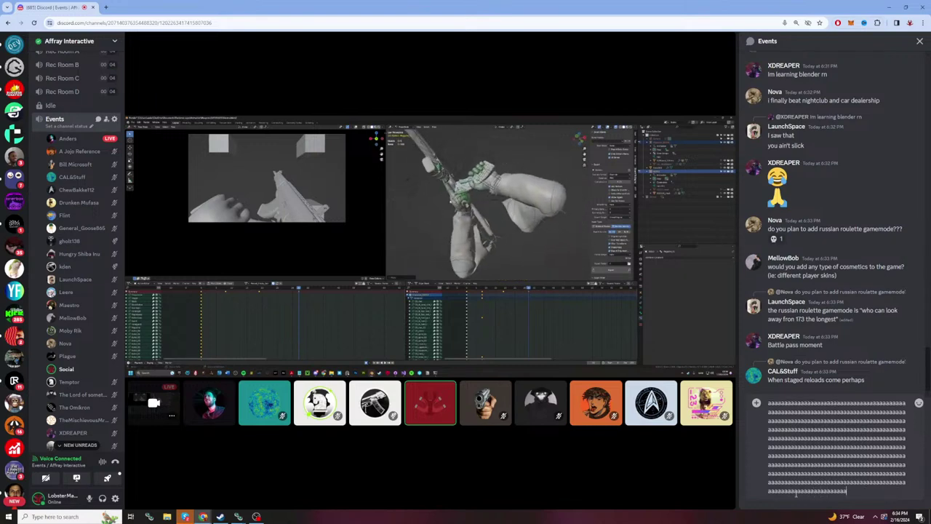
pyautogui.write('aaaaaaaaaaaaaaaaaaaaaaaaaaaaaaaaaaaaaaaaaaaaaaaaaaaaaaaaaaaaaaaaaaaaaaaaaaaaaaaaaaaaaaaaaaaaaaaaaaaaaaaaaaaa')
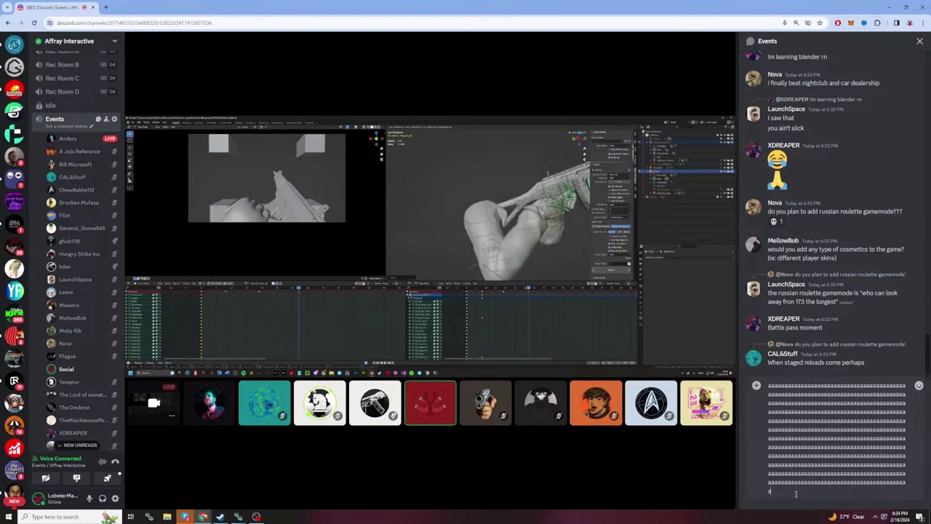
pyautogui.write('aaaaaa')
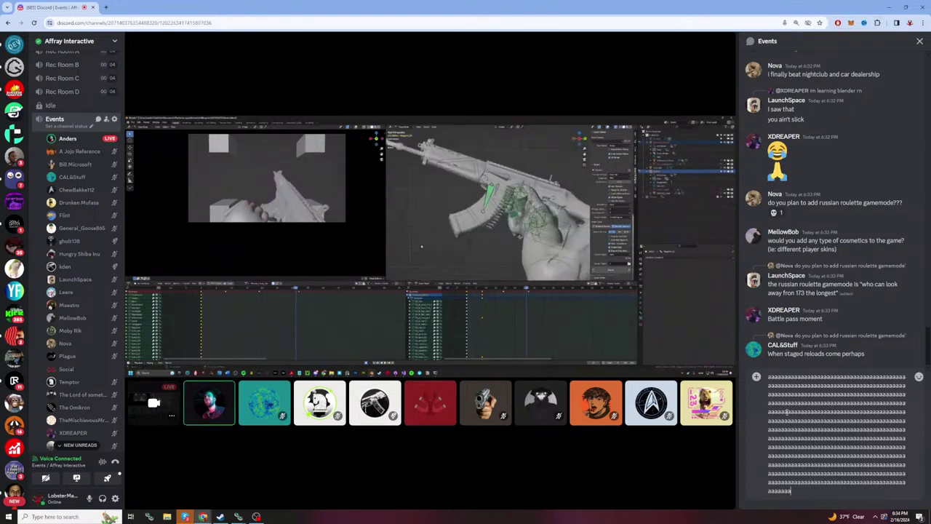
pyautogui.hotkey('ctrl', 'a')
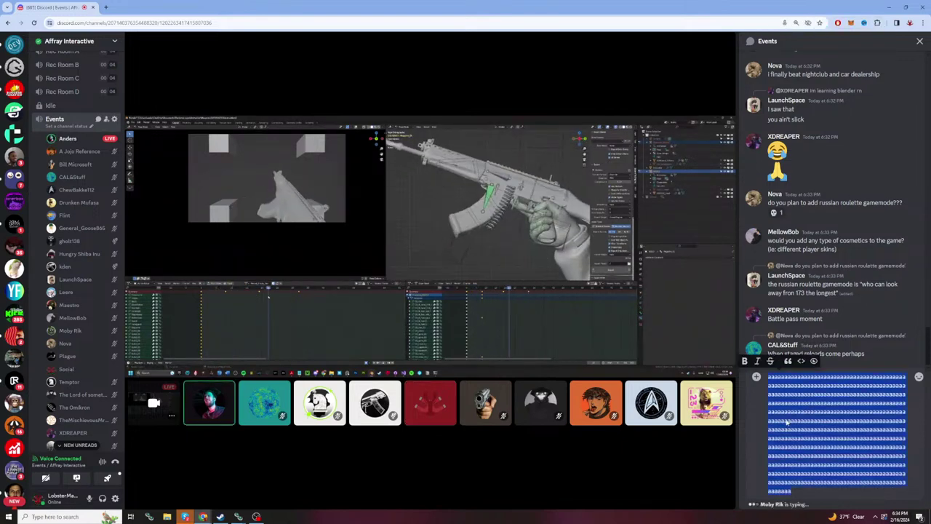
pyautogui.press('BackSpace')
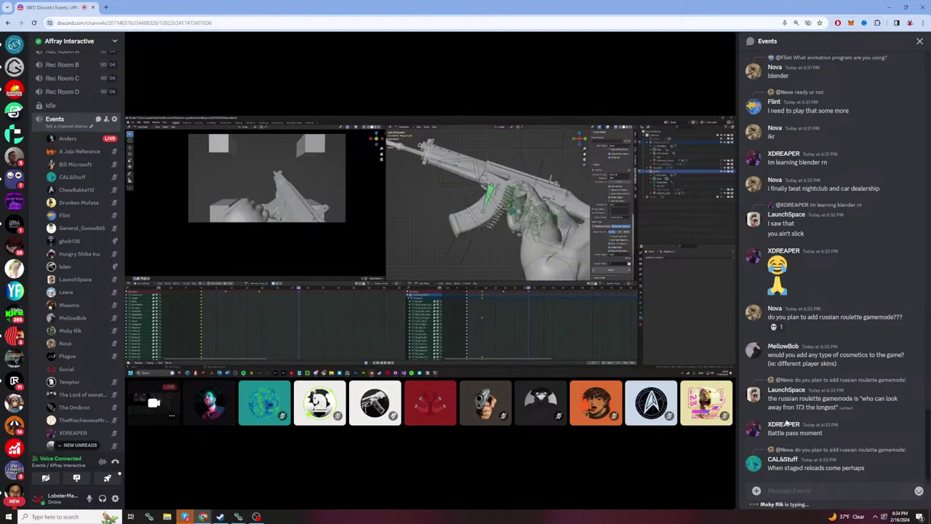
# Step: Type a line of filler a's into the Events draft, then clear it
pyautogui.moveTo(355, 345)
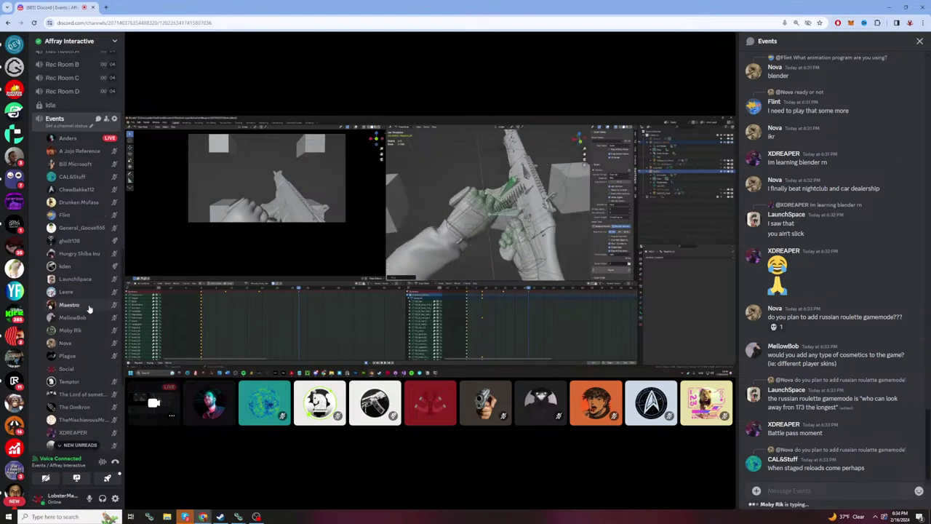
pyautogui.write('aaaaaaaaaaaaaaaaaaaaaaaaaaaaaaaa')
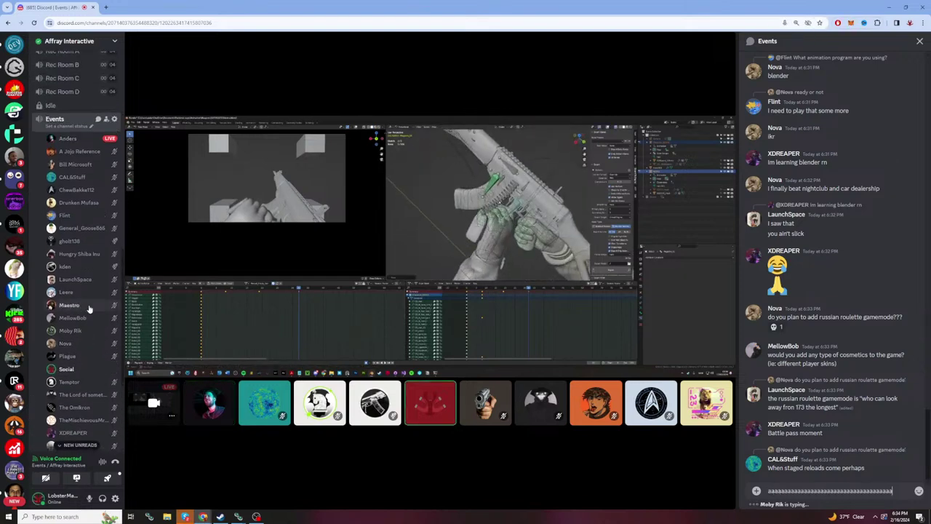
pyautogui.write('aaaaaaaaaaaaaaaaaaaaaaaaaaaaaaaaaaaaaaaaaaaaaaaaaaaa')
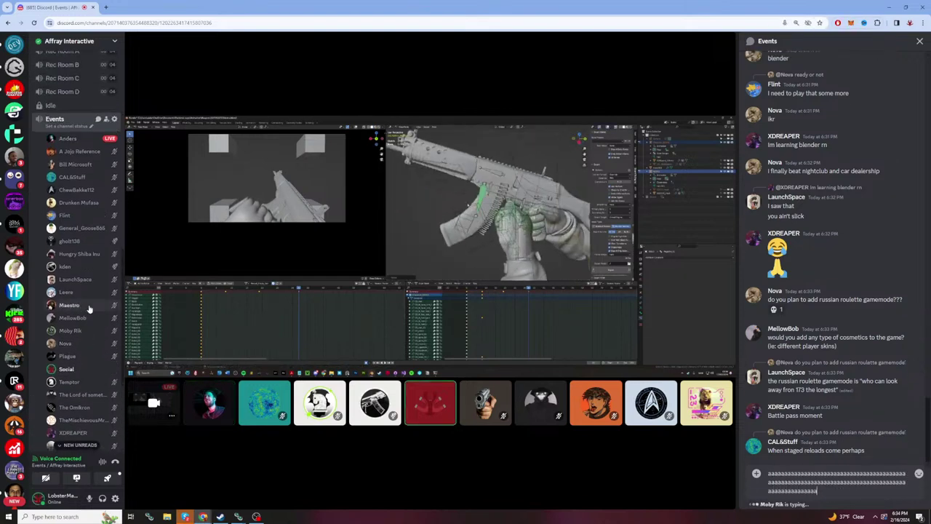
pyautogui.write('aaaaaaaaaaaaaaaaaaaaaaaaaaaaaaaaaaaaaaaaaaaaaaaaaaaaaaaaaa')
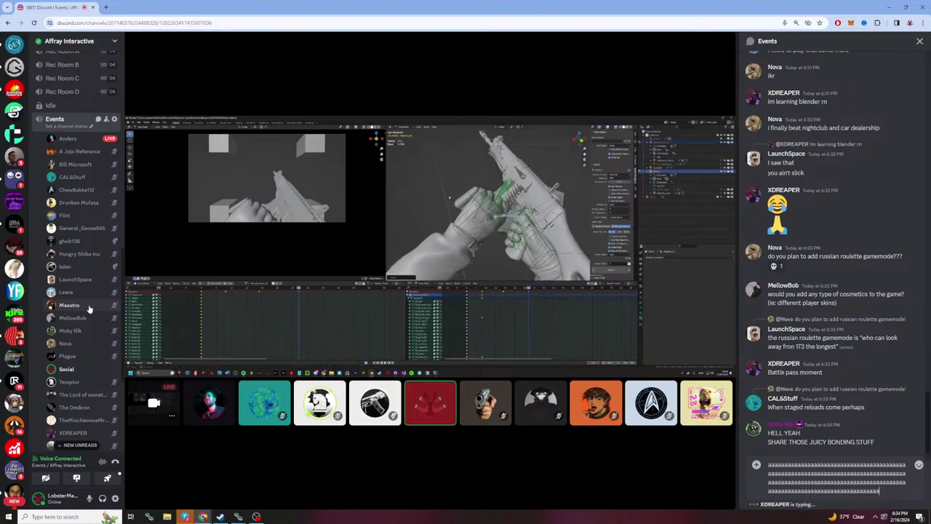
pyautogui.write('aaaaaaaaaaaaaaaaaaaaaaaaaaaaaaaaaaaaaaaaaaaaaaaaaaaaaa')
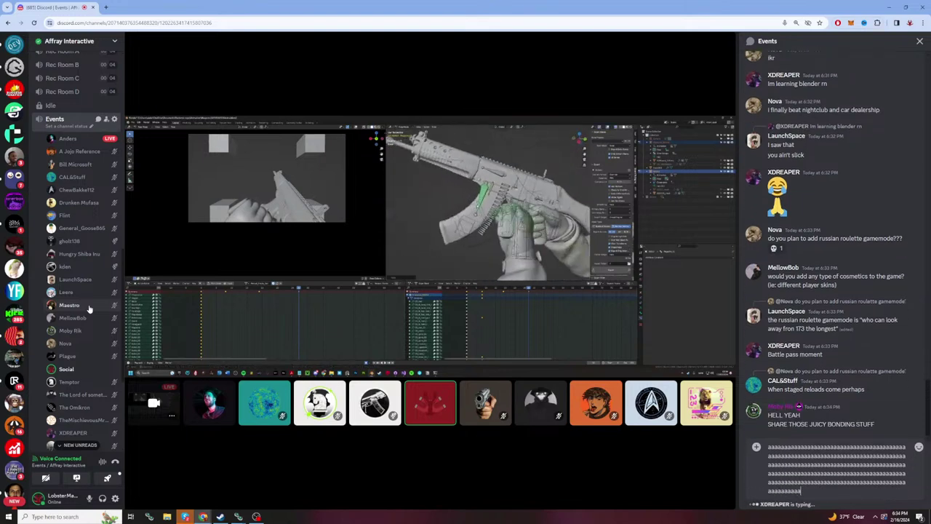
pyautogui.write('aaaaaaaaaaaaaaaaaaaaaaaaaaaaaaaaaaaaaaaa')
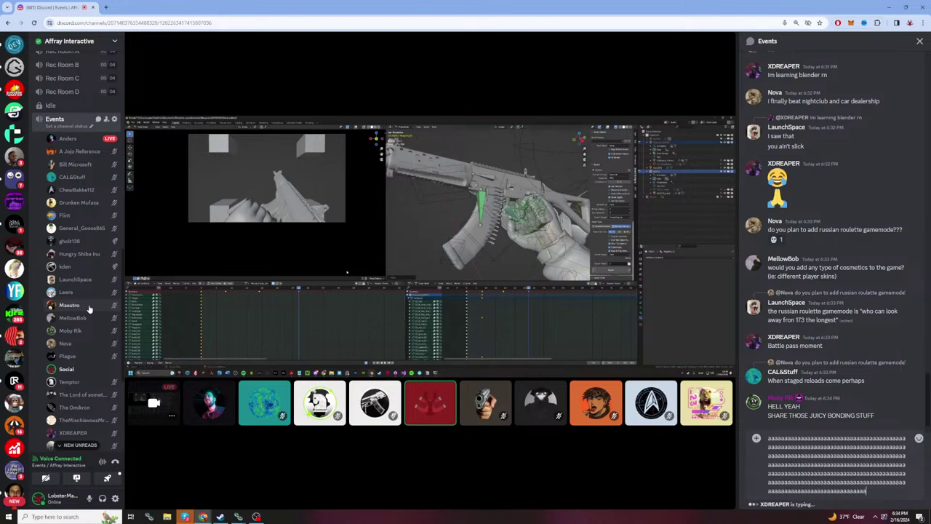
pyautogui.write('aaaaaaaaaaaaaaaaaaaaaaaaaaaaaaaaaaaaaaaaaaaaaaaaaaaaaaaaaaaaaaaaaaaaaaaaaaaaaaaaaa')
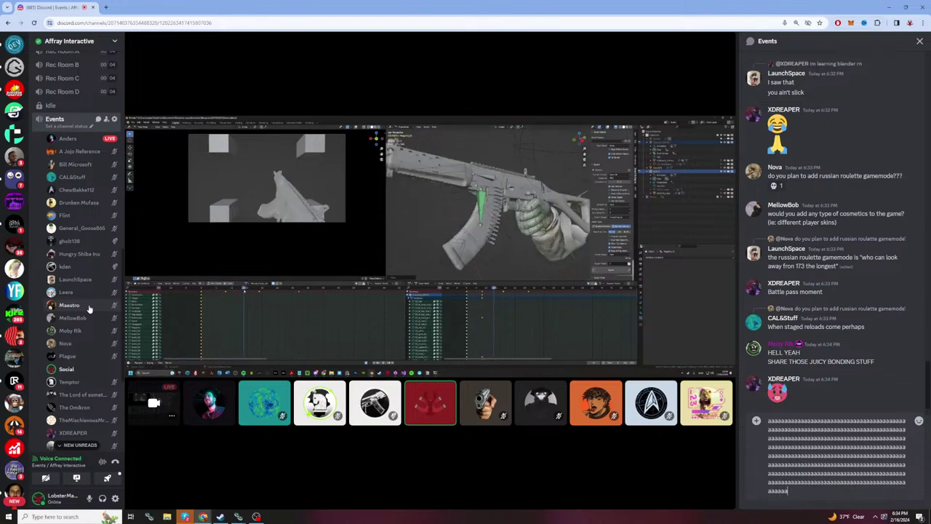
pyautogui.write('aaaaaaaaaaaaaaaaaaaaaaaaaaaaaaaaaaaaaaaaaaaaaaaaaaaaaaaaaaaaaaaaaaaaaaa')
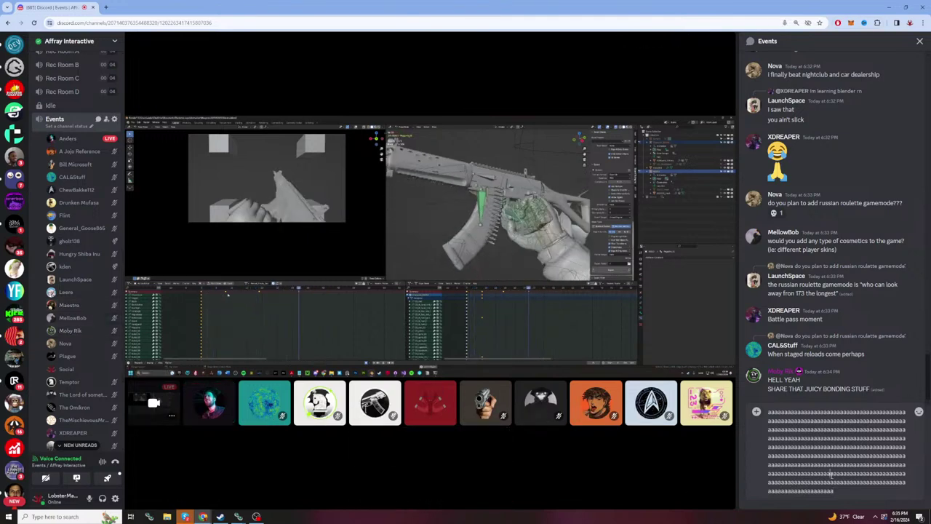
pyautogui.hotkey('ctrl', 'a')
pyautogui.press('BackSpace')
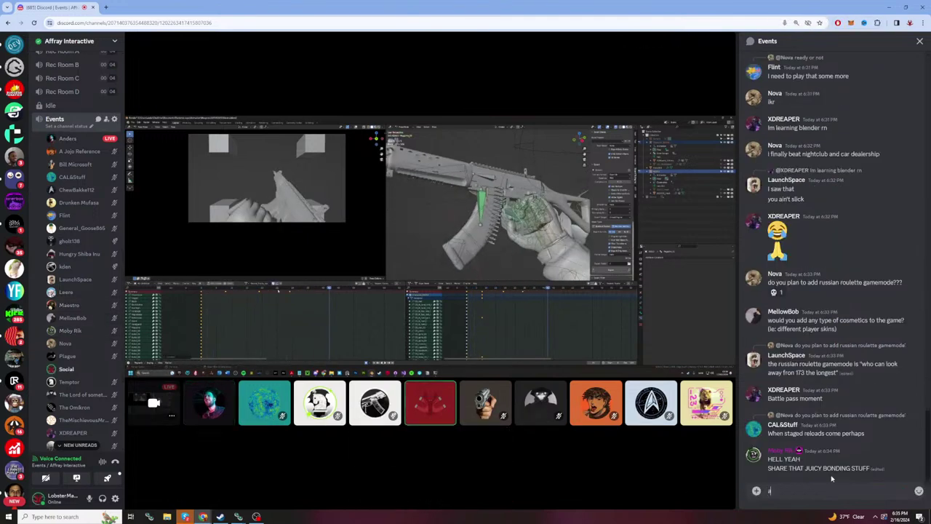
# Step: Type a longer run of a's and wipe the draft again without sending
pyautogui.write('aaaaaaaaaaaaaaaaaaaaaaaaaaaaaaaaaaaaaaaaaaaaaaaaaaaaaaaaaaaaaaaaaaaaaaaaaaaaaaaaaaaaa')
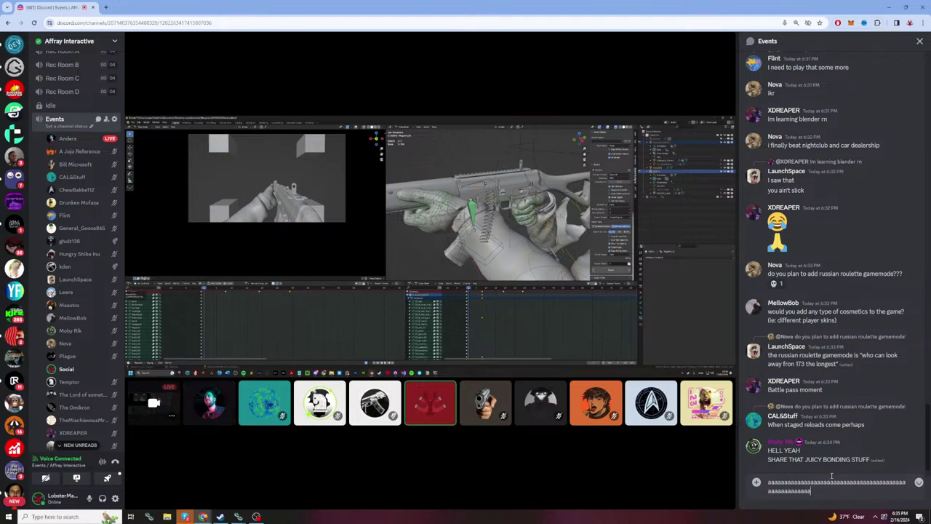
pyautogui.write('aaaaaaaaaaaaaaaaaaaaaaaaaaaa')
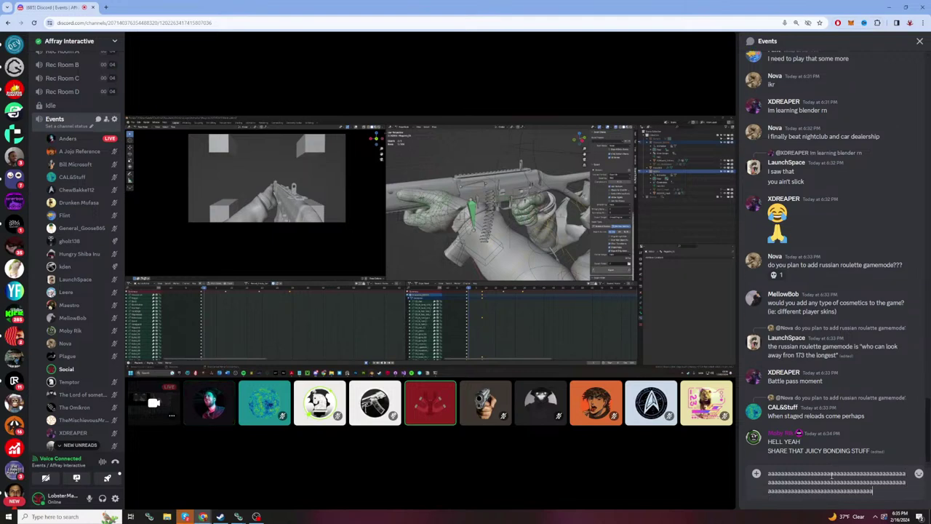
pyautogui.write('aaaaaaaaaaaaaaaaaaaaaaaaaaaaaaaaaaaaaaaaaaaaaaaaaaaaaaaaaaaaaaaaaaaaaaaaaaaaaaaaaaaaaaaaaaaaaa')
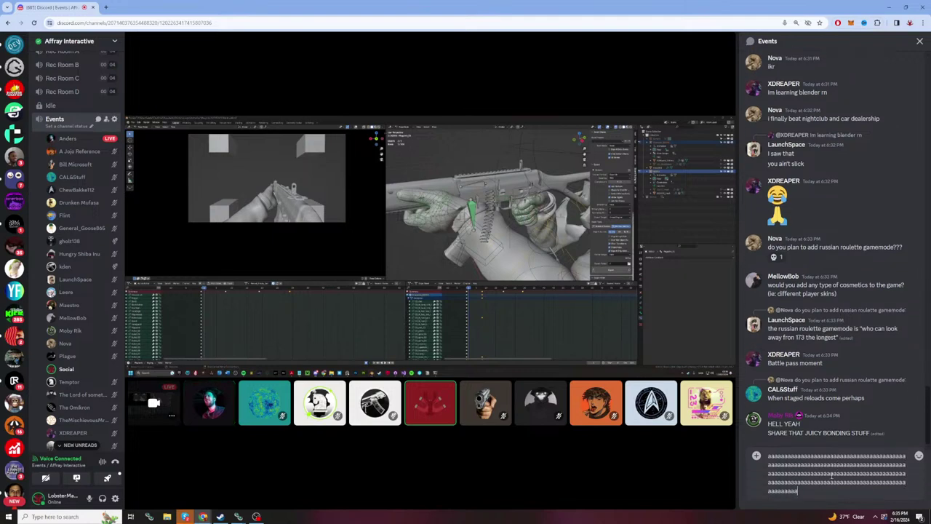
pyautogui.write('aaaaaaaaaaaaaaaaaaaaaaaaaaaaaaaaaaaaaaaaaaaaaaaaaaaaaaaa')
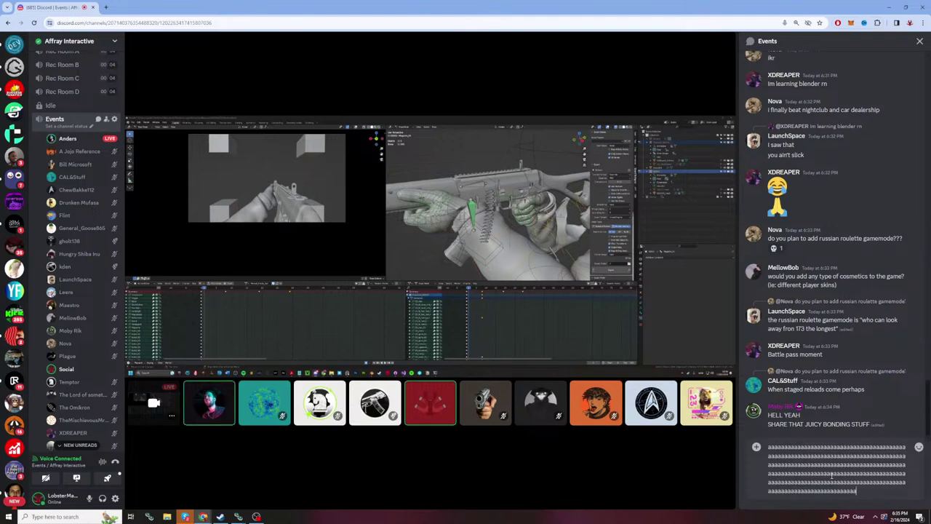
pyautogui.write('aaaaaaaaaaaaaaaaaa')
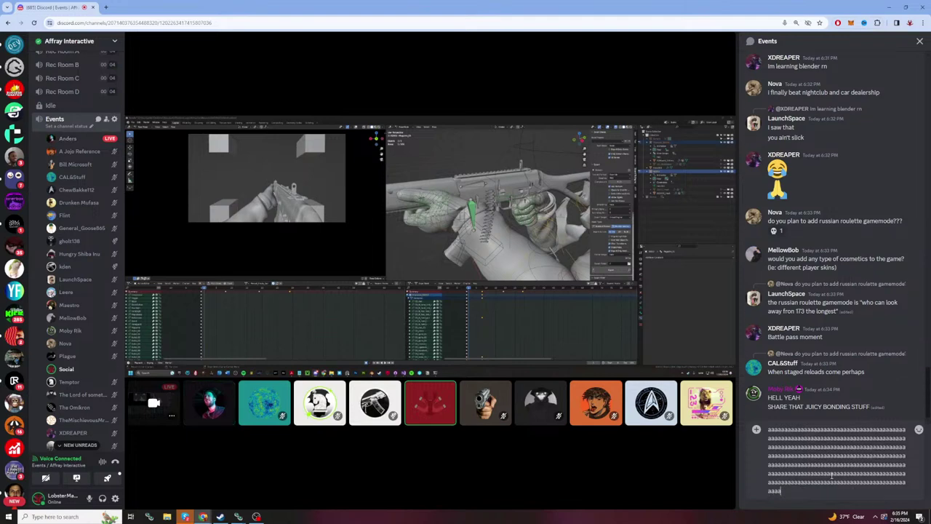
pyautogui.write('aaaaaaaaaaaaaaaaaaaaaaaaaaaaaaaaaaaaaaaaaaaaaaaaaaaaaaaa')
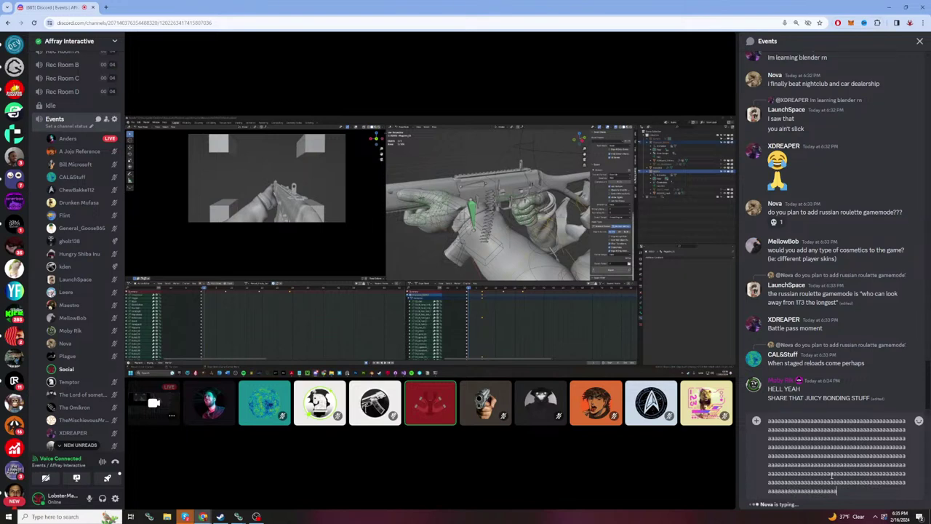
pyautogui.write('aaaaaaaaaaaaaa')
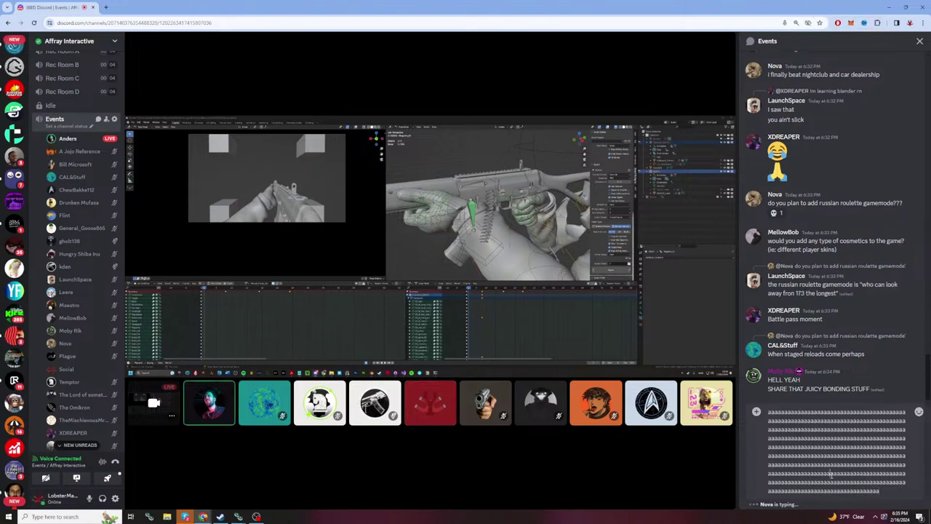
pyautogui.hotkey('ctrl', 'a')
pyautogui.press('BackSpace')
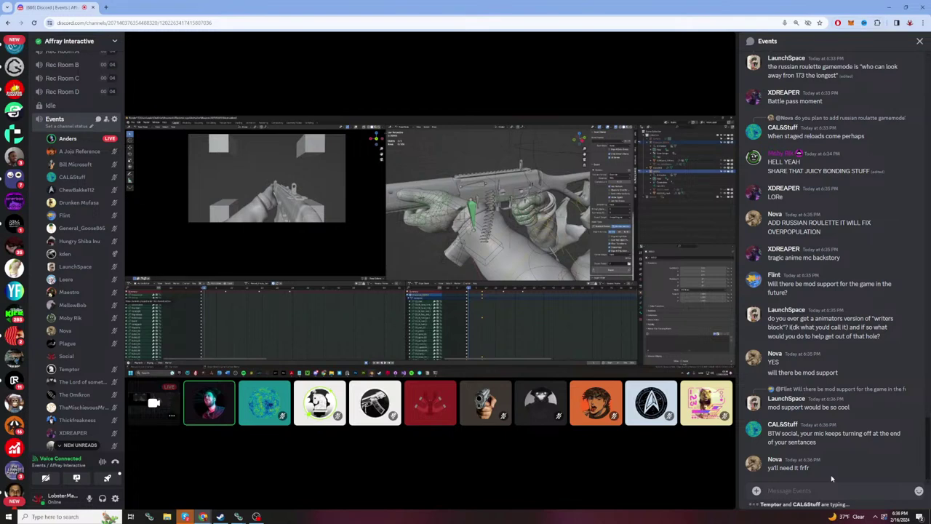
# Step: Send "It's push to talk" in the Events chat and refocus the message box
pyautogui.write("It's push to talk")
pyautogui.press('Return')
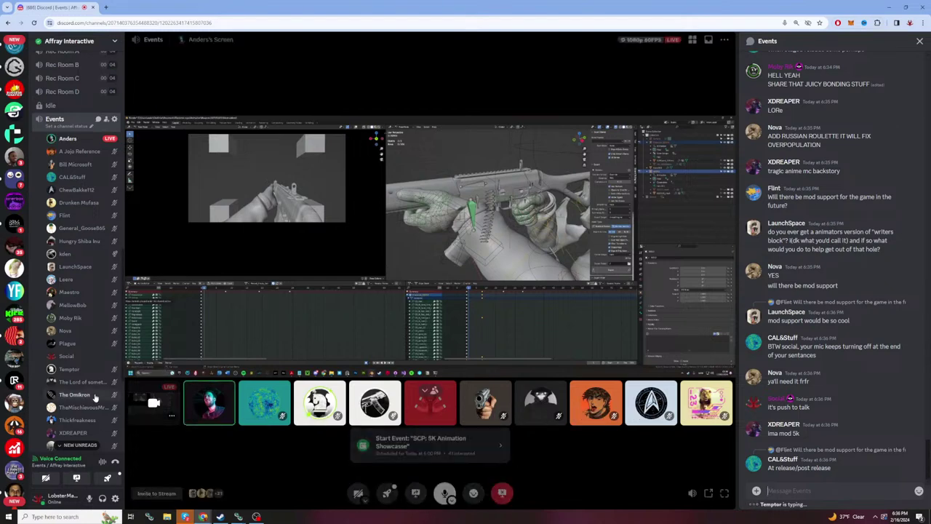
pyautogui.scroll(1, 95, 396)
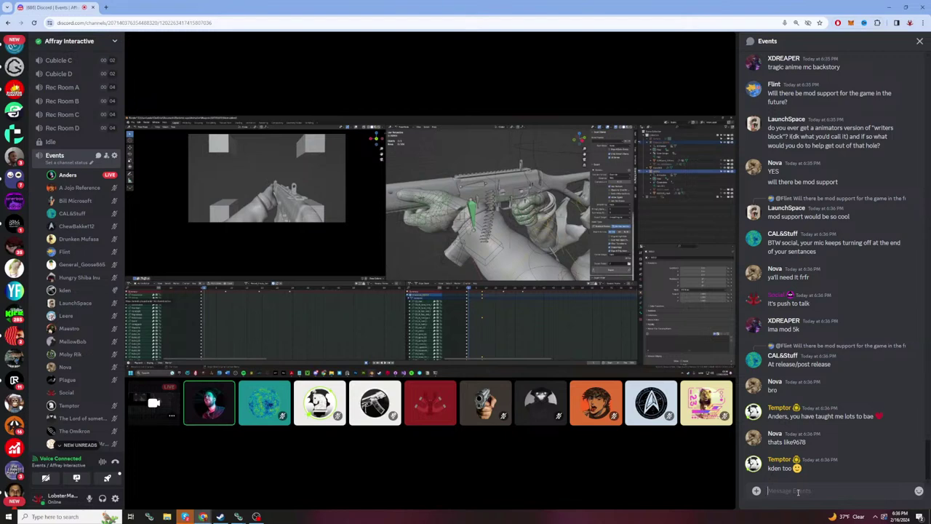
pyautogui.click(798, 493)
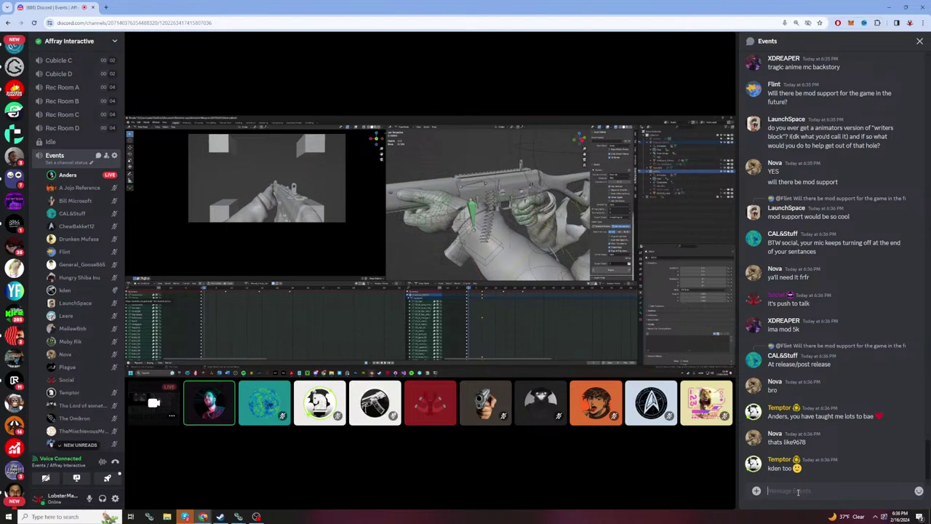
pyautogui.scroll(-3, 100, 336)
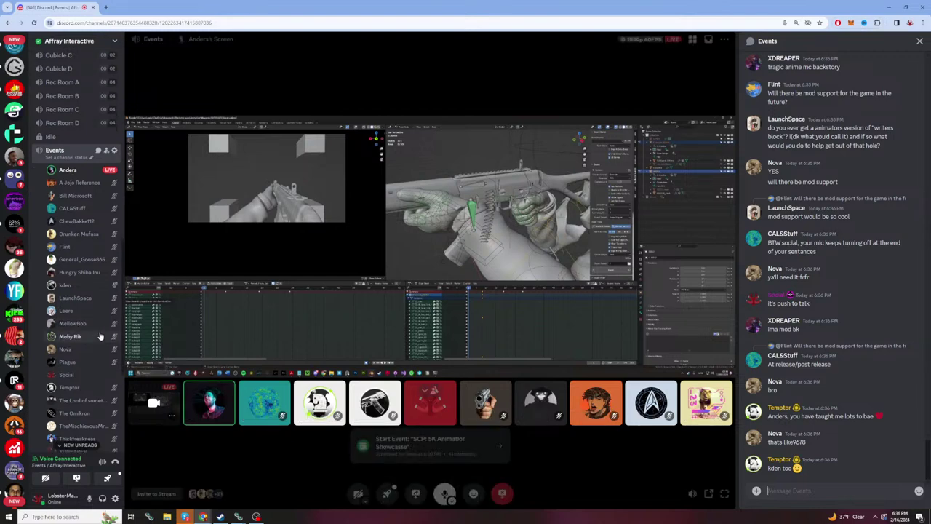
pyautogui.scroll(1, 100, 336)
pyautogui.scroll(1, 101, 336)
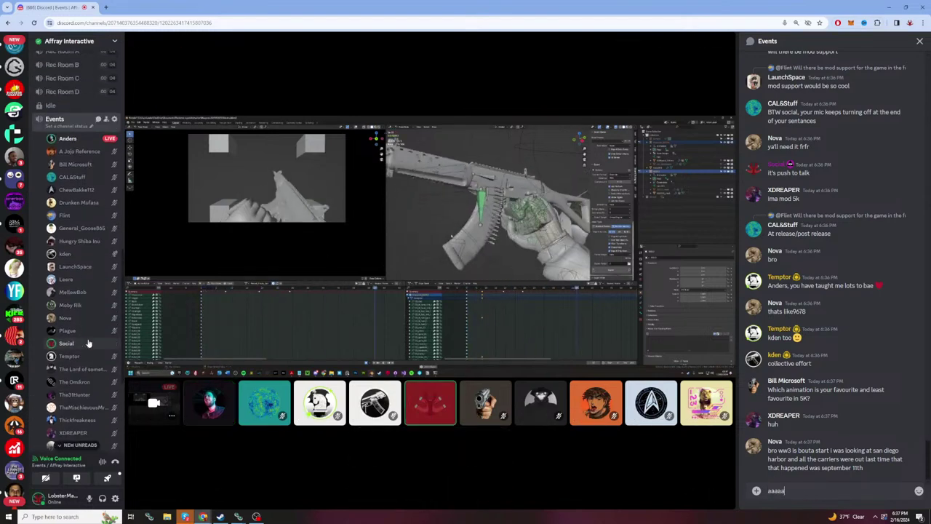
# Step: Fill the Events draft with filler a's, then select it all and erase it
pyautogui.write('aaaaaaaaaaaaaaaaaaaaaaaaaaaaaaaaaaaaaaaaaaaaaaaaaaaaaaaaaaaaaaaaaaaa')
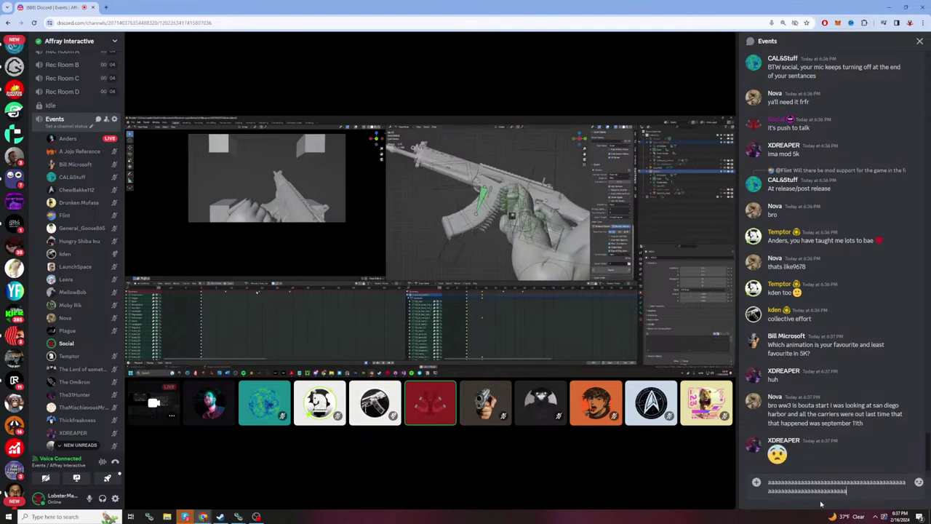
pyautogui.write('aaaaaaaaaaaaaaaaaaaaaaaaaaaaaaaaaaaaaaaaaaaaaaaaaaaaaaaaaaaaaaaaaaaaaaaaaaaaaaaaaaaaa')
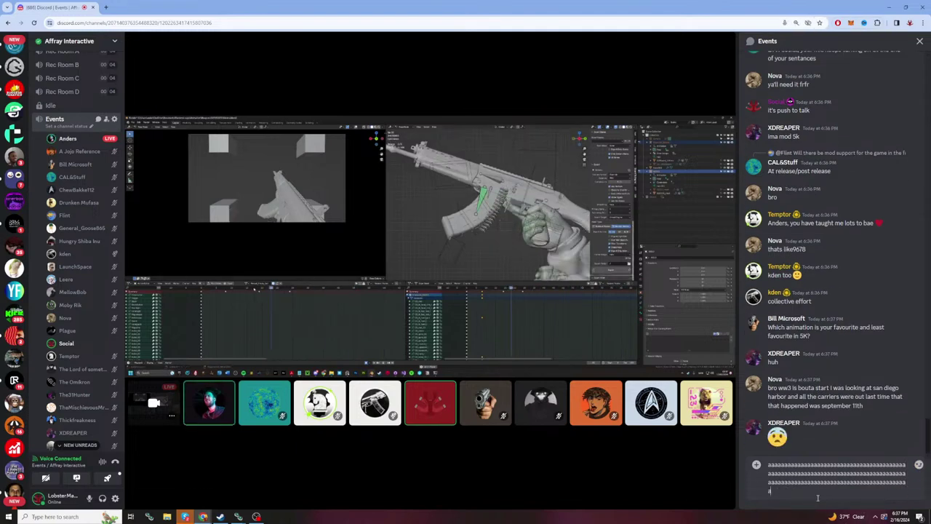
pyautogui.write('aaaaaaaaaaaaaaaaaaaaaaaaaaaaaaaaaaaaaaaaaaaaaaaaaaaaaaaaaaa')
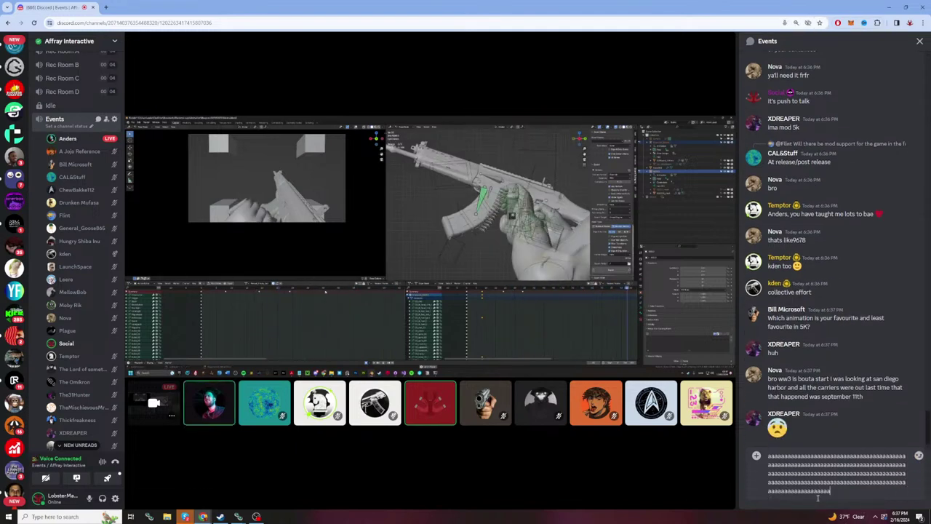
pyautogui.write('aaaaaaaaaaaaaaaaaaaaaaaaaaaaaaaaaaaaaaaaaaaaaaaaaaaaaaaaaaaaaaaaaaaaaaaaaaaaaaaaaaaaaaaaaaaaaaaaaaaaaaaaaaaaaaaa')
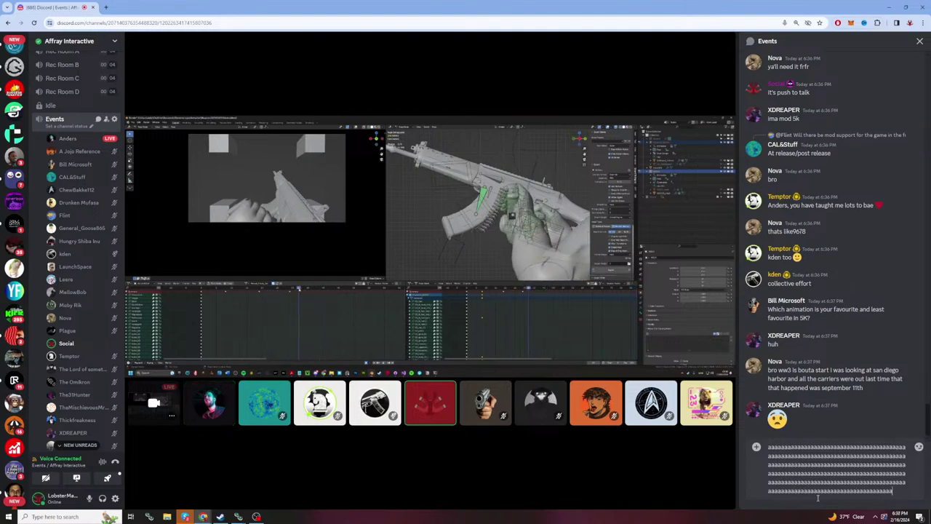
pyautogui.write('aaaaaaaaaaaaaaaaaaaaaaaaaaaaaaaaaaaaaaaaa')
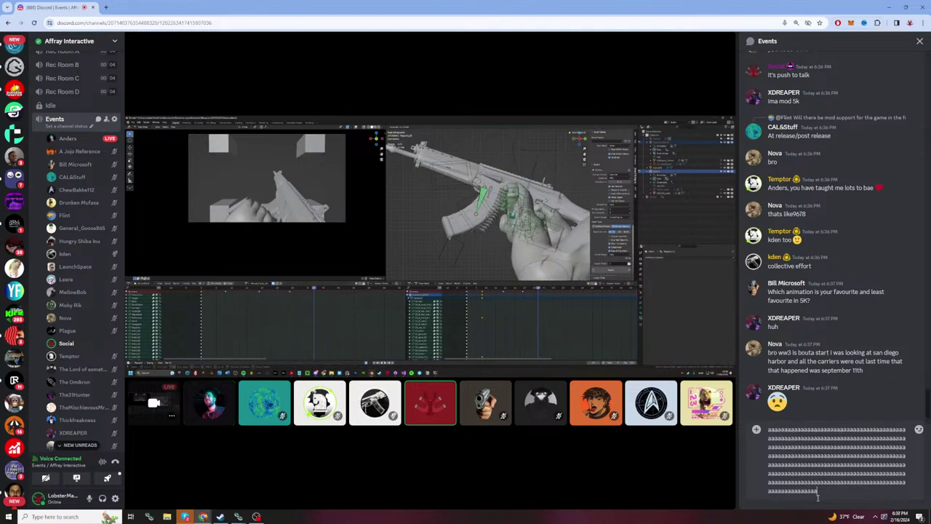
pyautogui.write('aaaaaaaaaaaaaaaaaaaaaaaaaaaaaaaaaaaaaaaaaaaaaa')
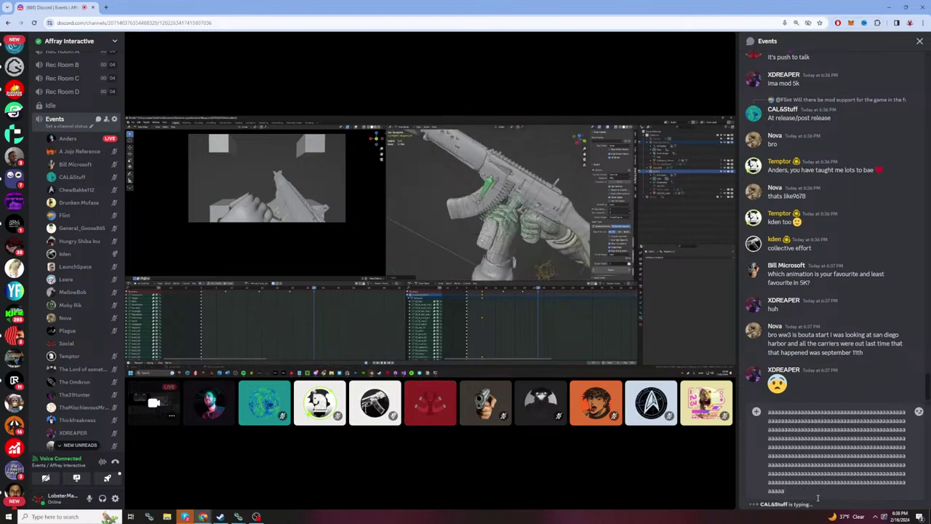
pyautogui.hotkey('ctrl', 'a')
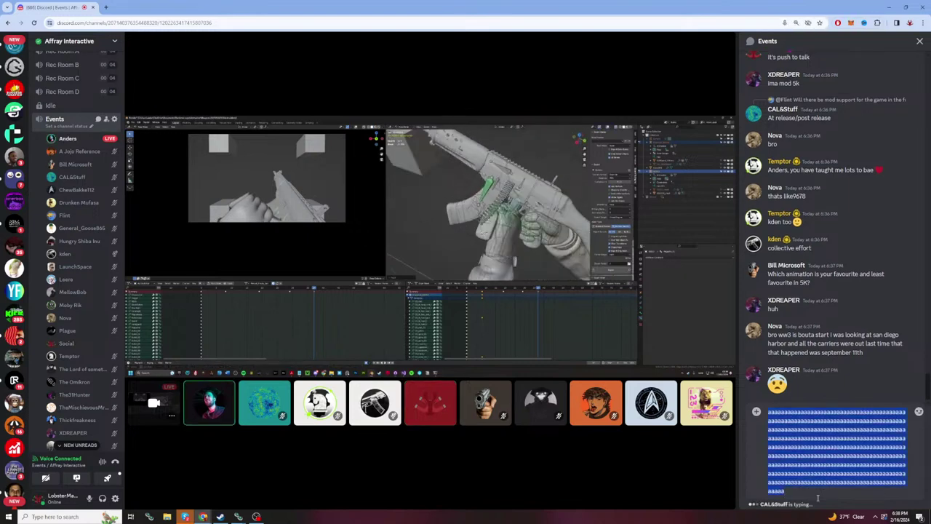
pyautogui.press('BackSpace')
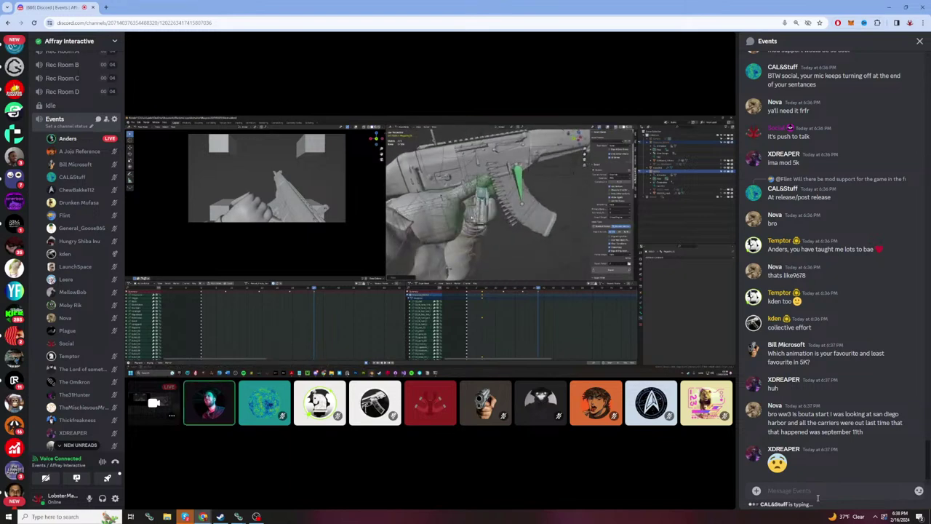
# Step: Refill the draft with a's, then triple-click to select and delete it, leaving it empty
pyautogui.write('aaaaaaaaaaaaaaaaaaaaaaa')
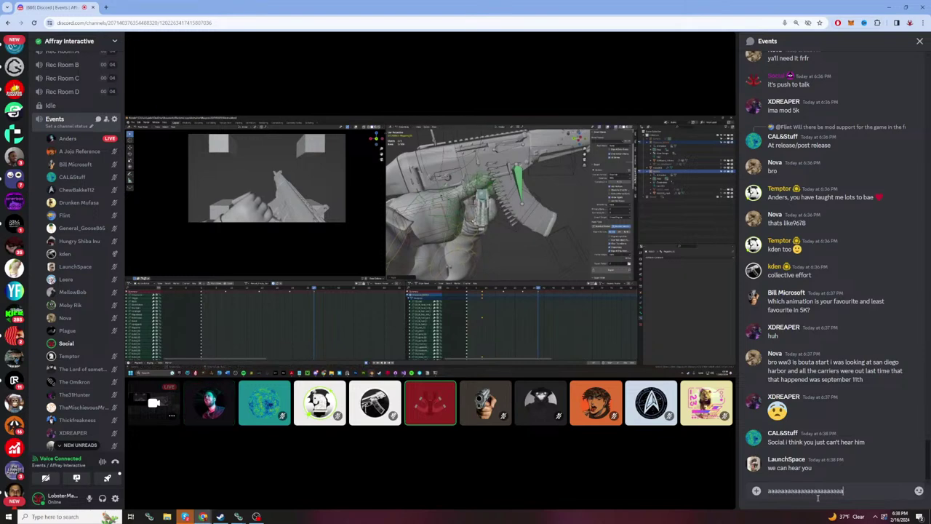
pyautogui.write('aaaaaaaaaaaaaaaaaaaaaaaaaaaaaaaaaaaaaaaaaaaaaaaaaaaaaaaaaaaaaaaaaaaaaaaaaaa')
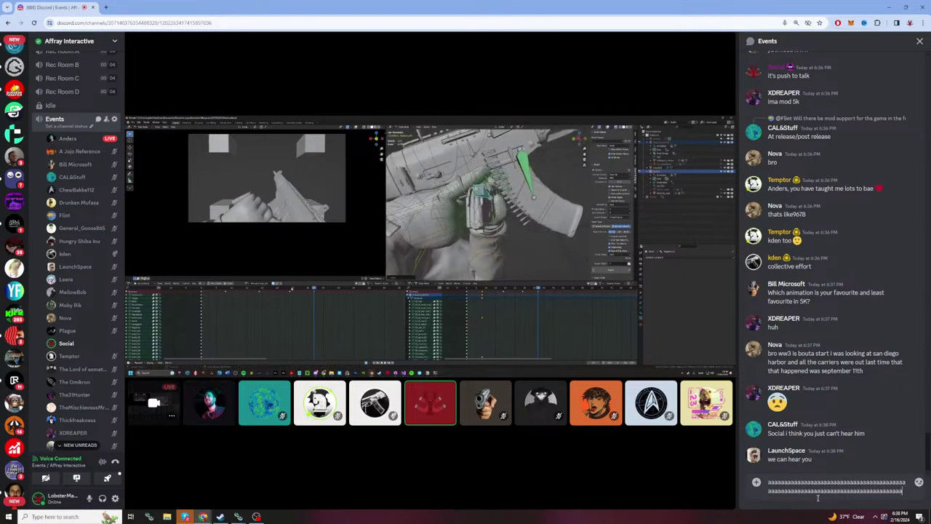
pyautogui.write('aaaaaaaaaaaaaaaaaaaaaaaaaaaaaaaaaaaaaaaaaaaaaaaaaaaaaaaaaaaaaaaaaaaaaaaaaaaaaaaaaaaaaaaaaaaaa')
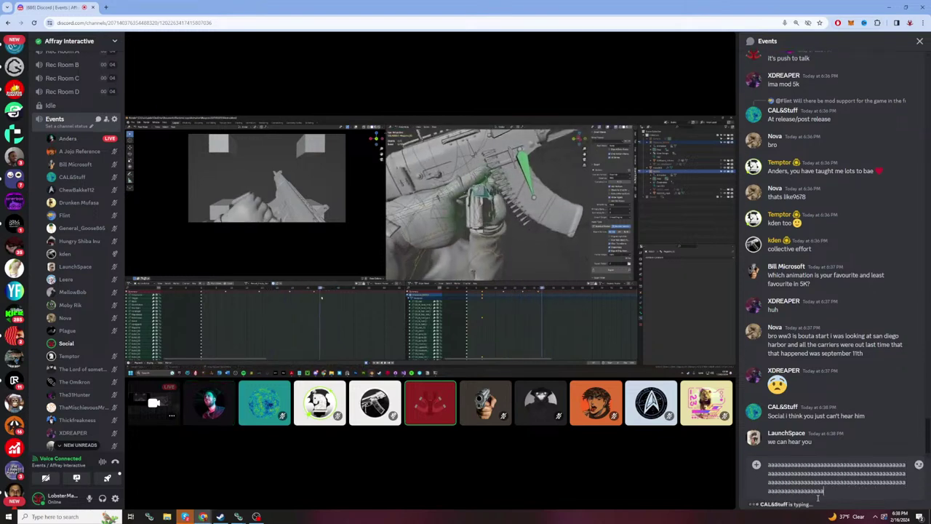
pyautogui.write('aaaaaaaaaaaaaaaaaaaaaaaaaaaaaaaaaaaaaaaaaaaaaaaaaaaaaaaaaaaaaaaaaa')
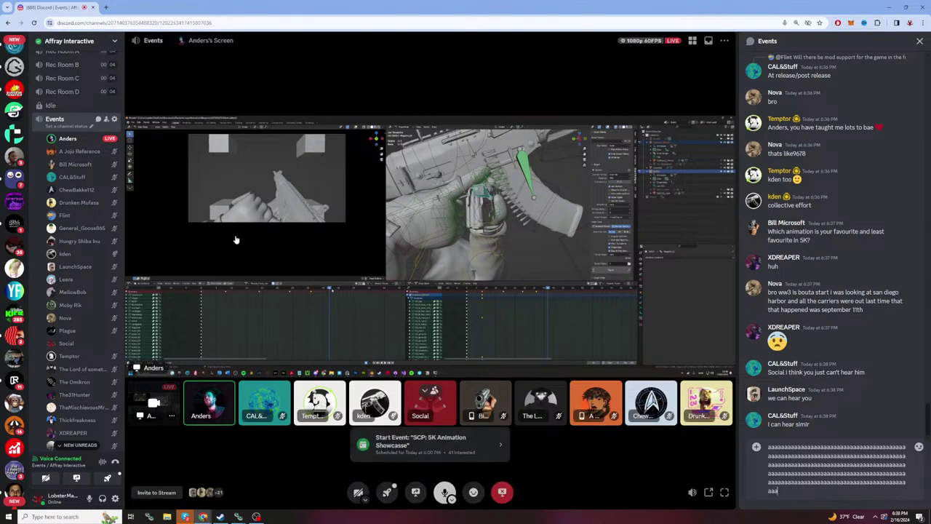
pyautogui.scroll(-1, 82, 285)
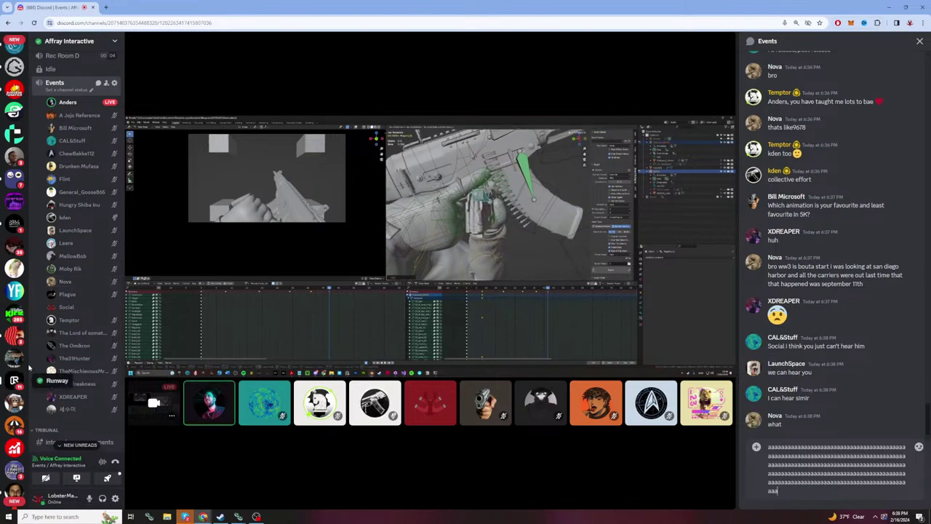
pyautogui.tripleClick(837, 478)
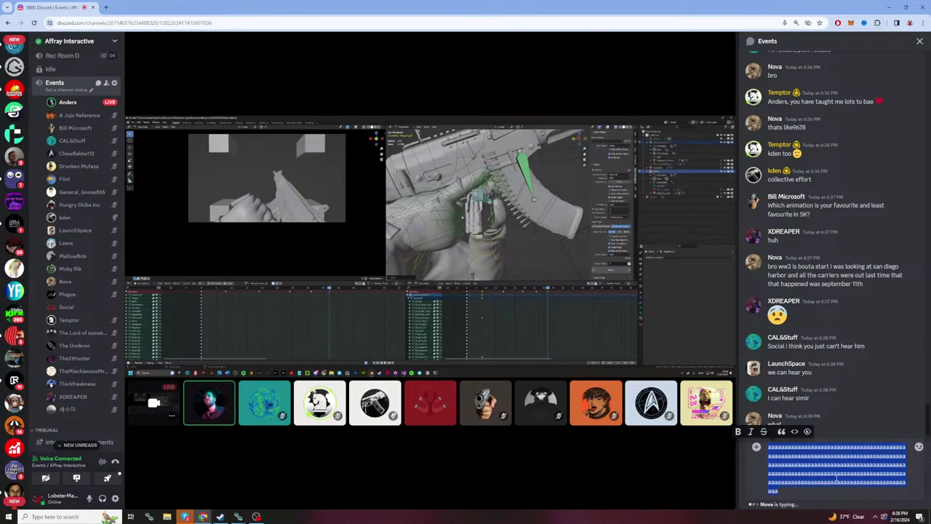
pyautogui.press('BackSpace')
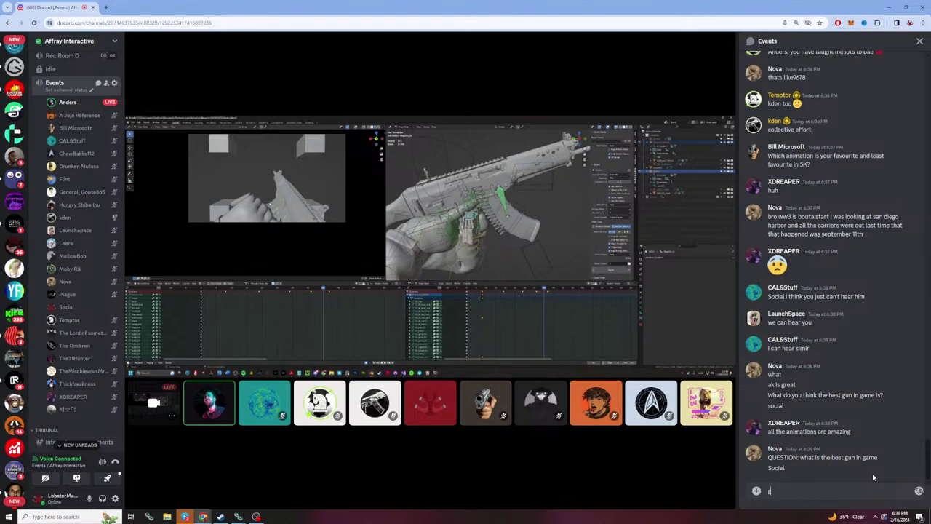
# Step: Reply 'LMG is my favorite' to the best-gun question in the Events chat
pyautogui.write('LMG is my favorite')
pyautogui.press('Return')
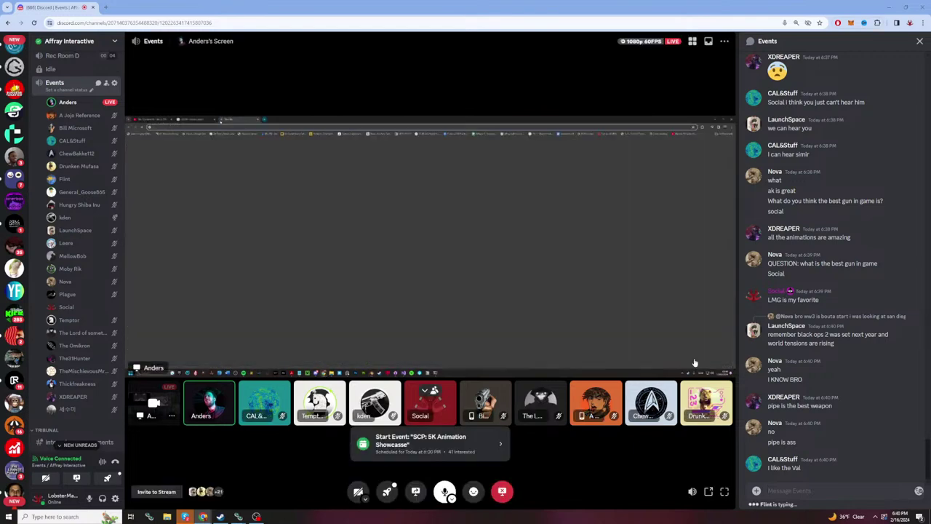
pyautogui.click(820, 497)
pyautogui.write('i')
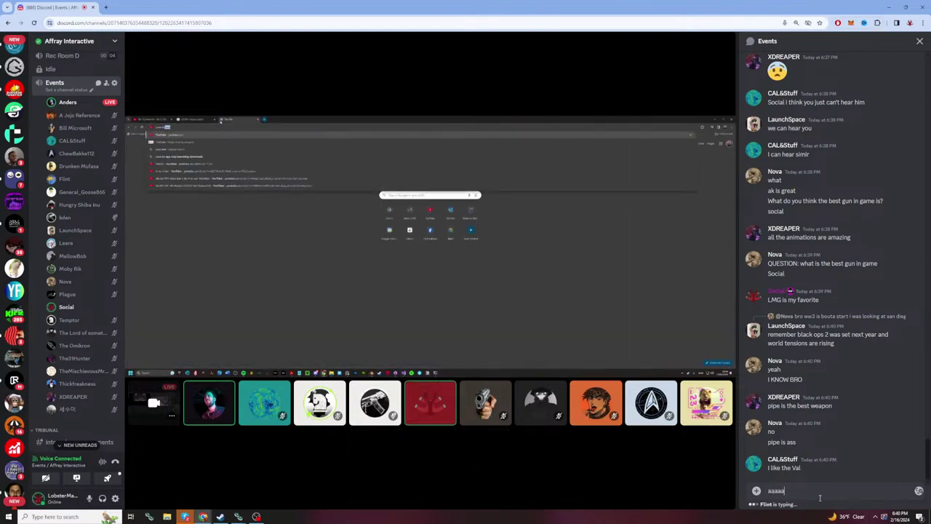
pyautogui.write('aaaaaaaaaaaaaaaaaaaaaaaaaaaaaaaaaaaaaaaaaaaaaaaaaaaaaaaaaaaaaaaaaaaaaaaaaaaaaaaaaa')
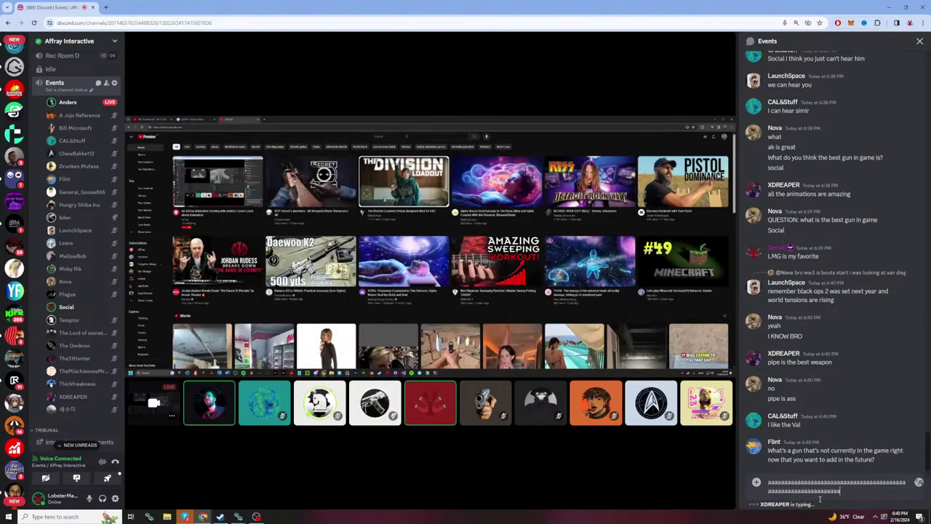
pyautogui.hotkey('ctrl', 'a')
pyautogui.press('BackSpace')
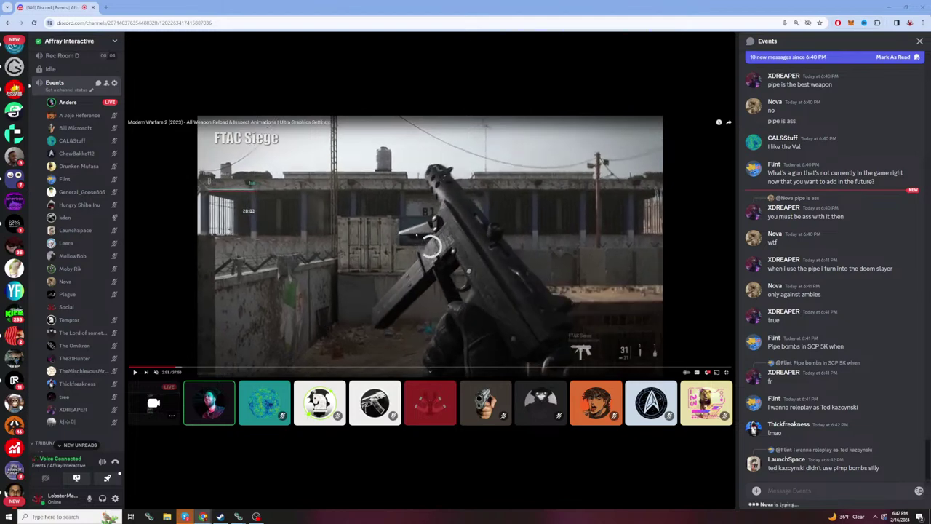
# Step: Copy the Affray Interactive invite link via Invite People, then close the dialog
pyautogui.click(113, 44)
pyautogui.click(88, 80)
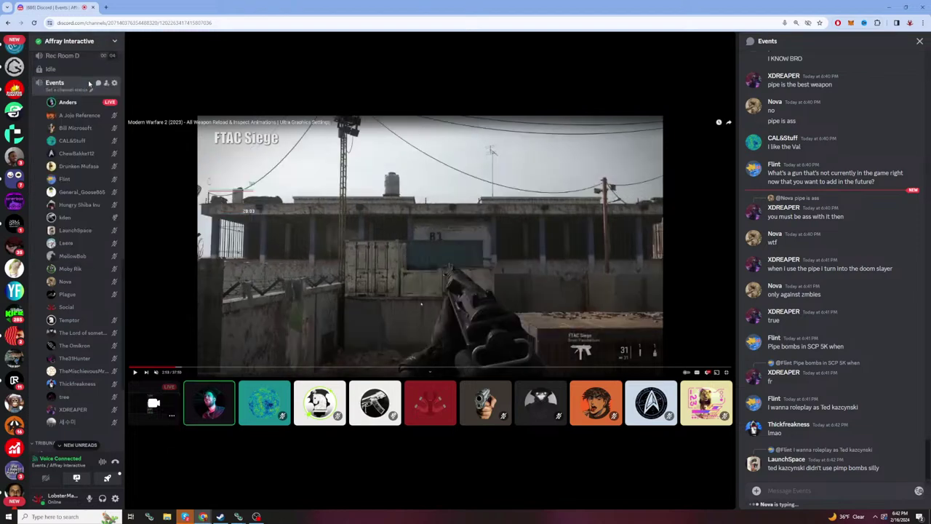
pyautogui.click(530, 337)
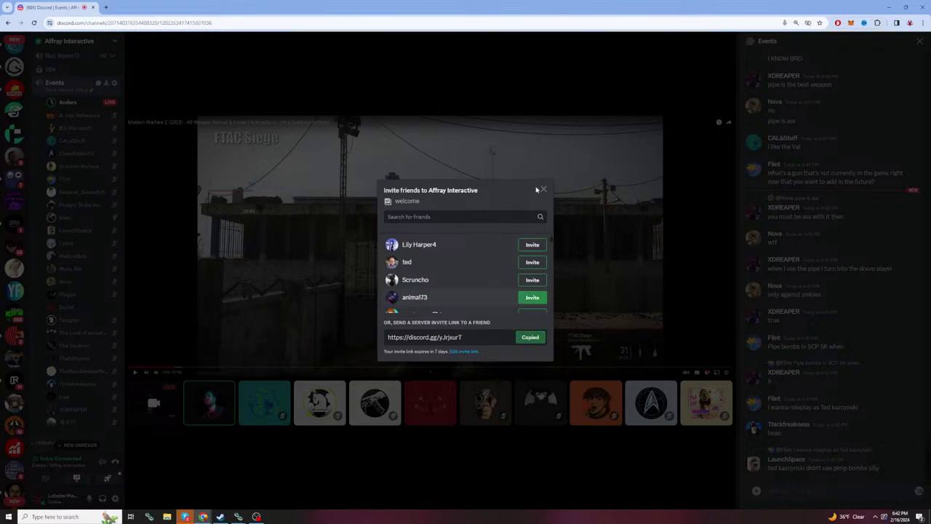
pyautogui.click(544, 189)
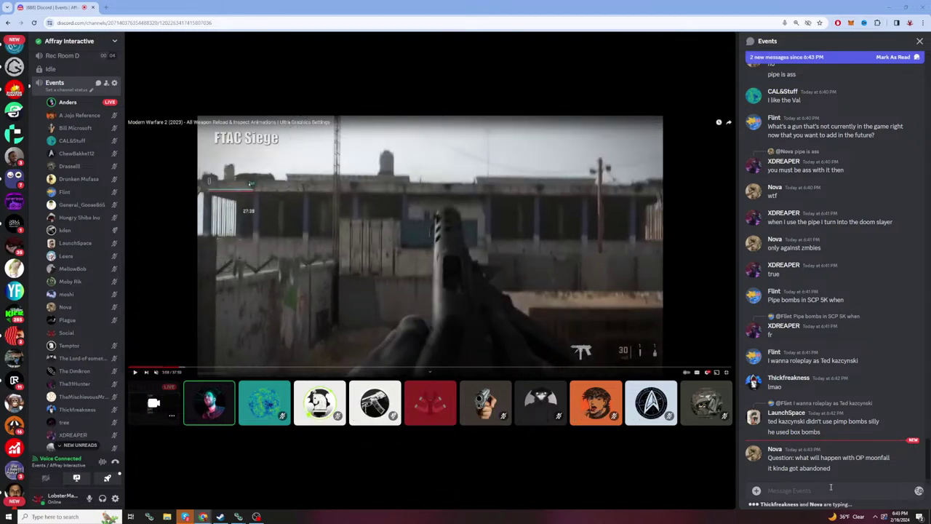
pyautogui.click(799, 474)
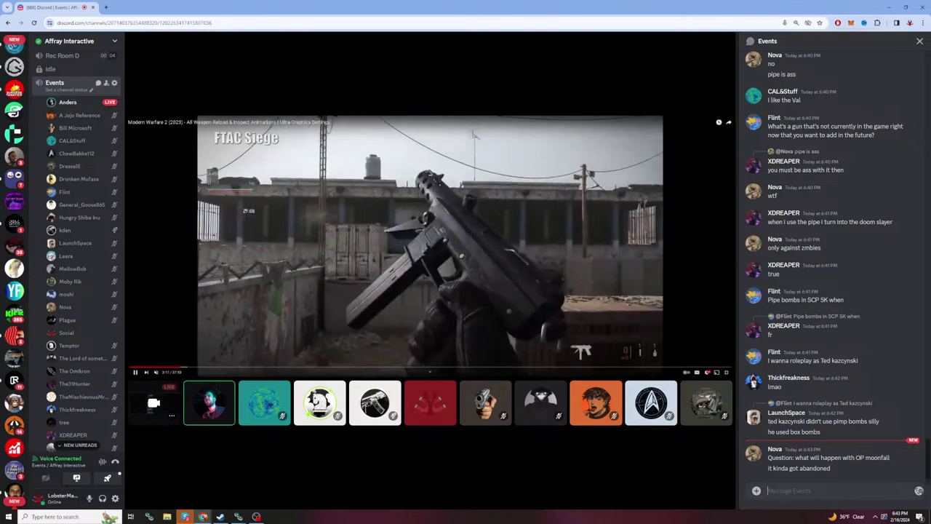
pyautogui.scroll(2, 61, 324)
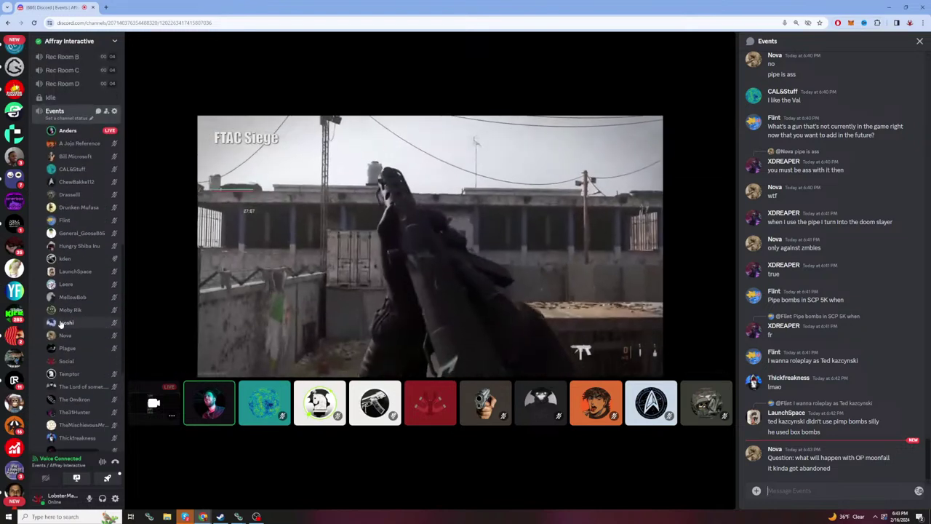
pyautogui.scroll(-1, 61, 325)
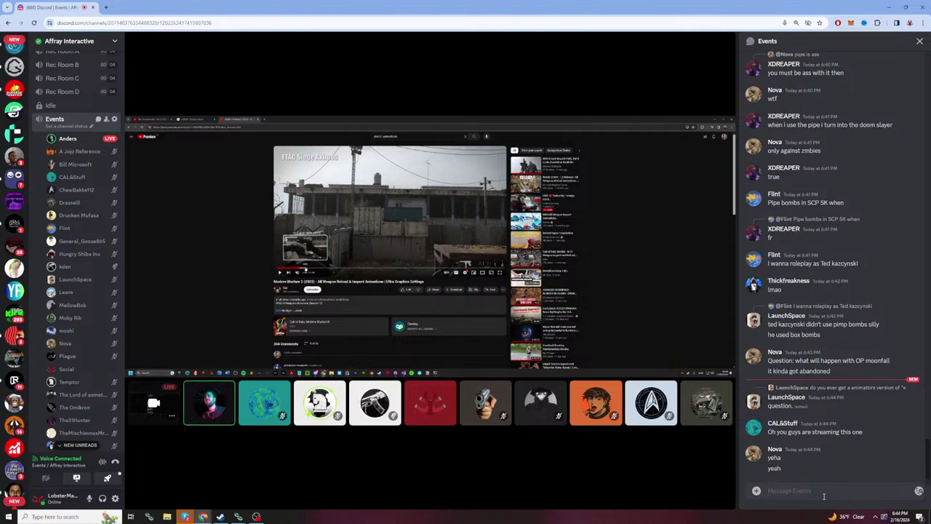
# Step: Post 'something we want to do more in the future' in the Events chat
pyautogui.write('somethi')
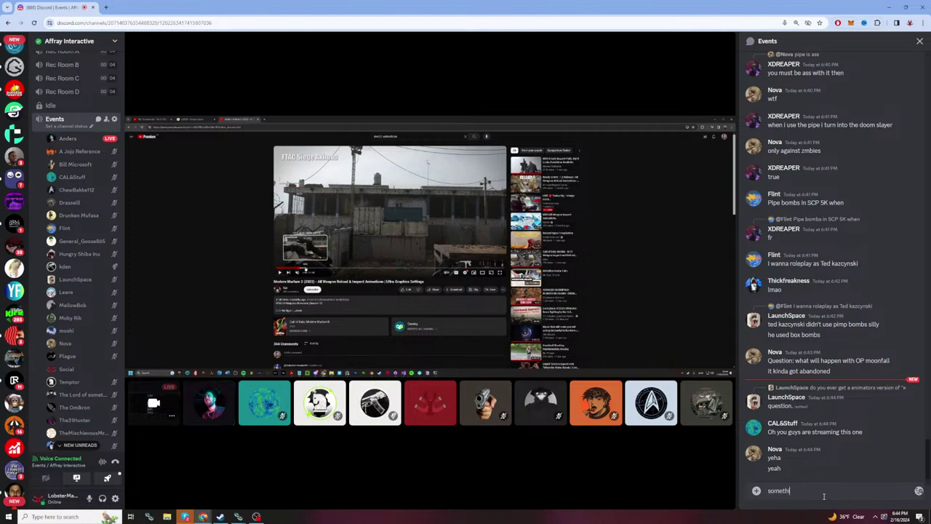
pyautogui.write('ng we want to do')
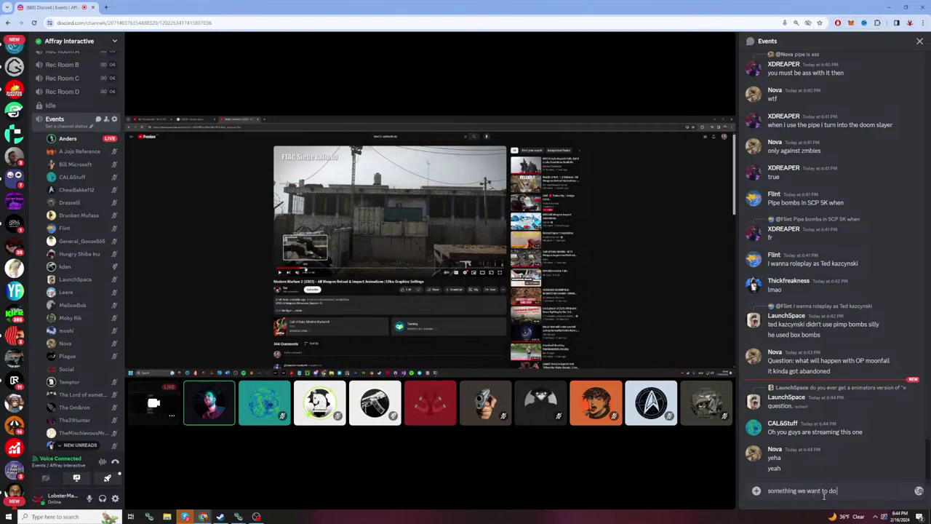
pyautogui.write(' more in the future')
pyautogui.press('Return')
pyautogui.scroll(3, 835, 416)
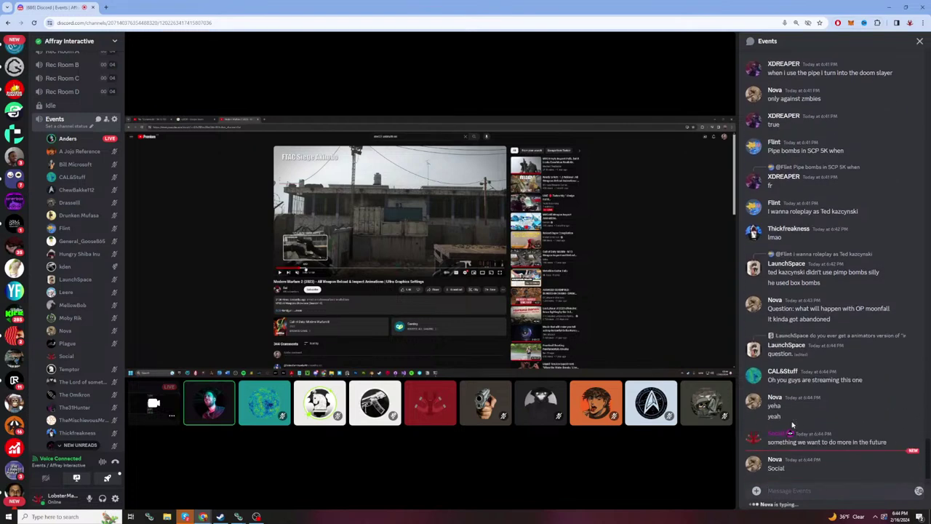
# Step: Scroll up the chat and type a short run of a's into the Events draft, unsent
pyautogui.scroll(5, 792, 425)
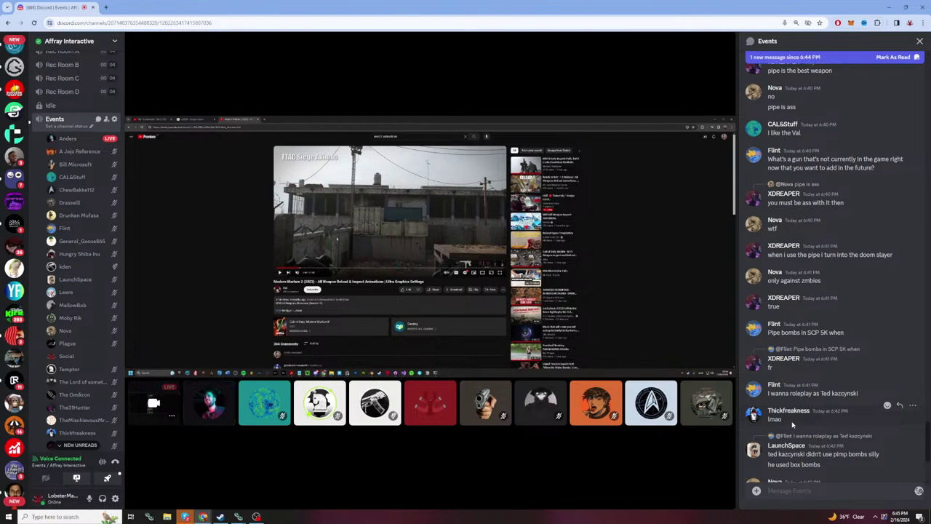
pyautogui.write('aaaaaaaaaaaaaaaaaaaaaaaaaaaaaaa')
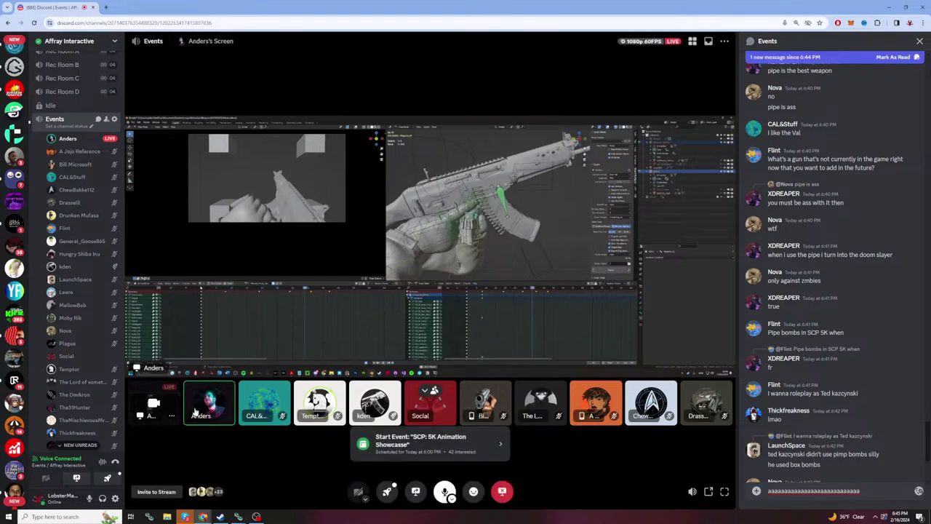
pyautogui.click(93, 349)
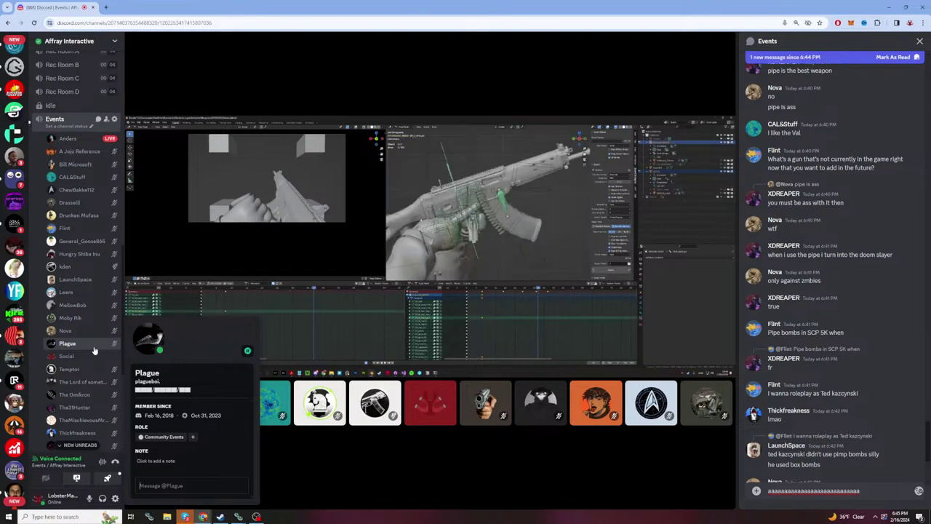
pyautogui.doubleClick(833, 490)
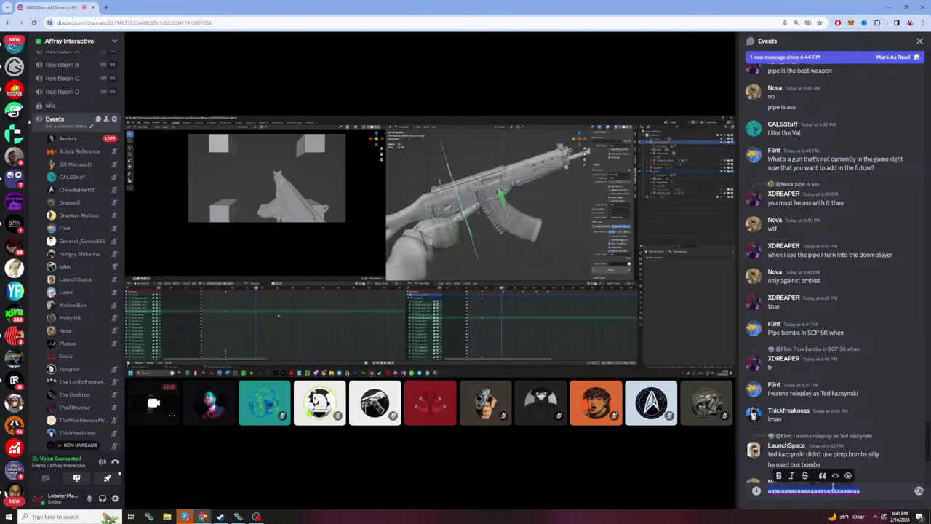
pyautogui.press('BackSpace')
pyautogui.write('aaaaaaaaaaaaaaaaaaaaaaaaaaaaaaaaaaaaaaaaaaaaaaaaaaaaaaaaaaaaaaaaaa')
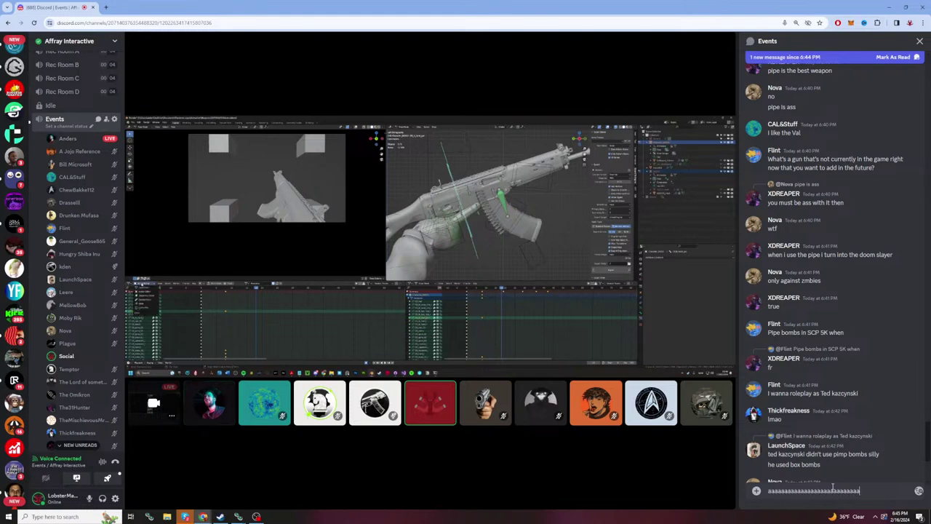
pyautogui.write('aaaaaaaaaaaaaaa')
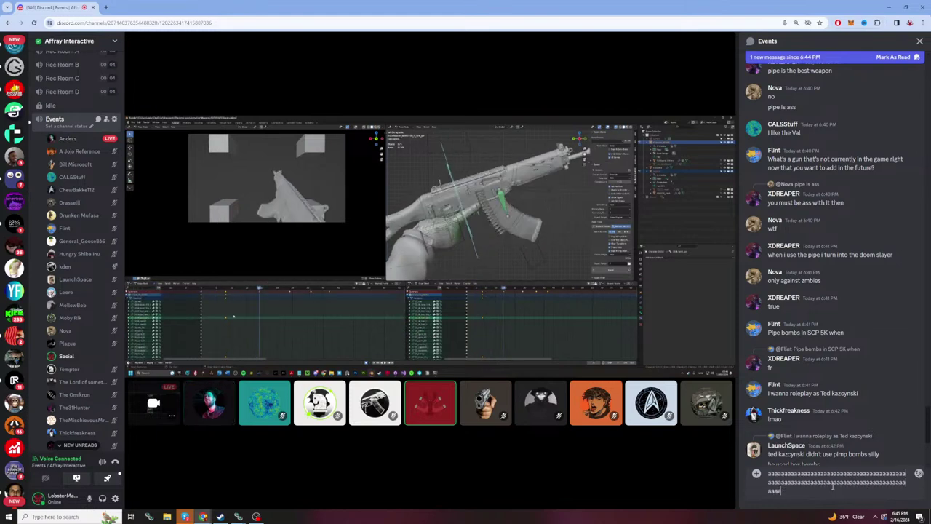
pyautogui.write('aaaaaaaaaaaaaaaaaaaaaaaaaaaaaaaaaaaaaaaaaaaaaaaaaaaaaa')
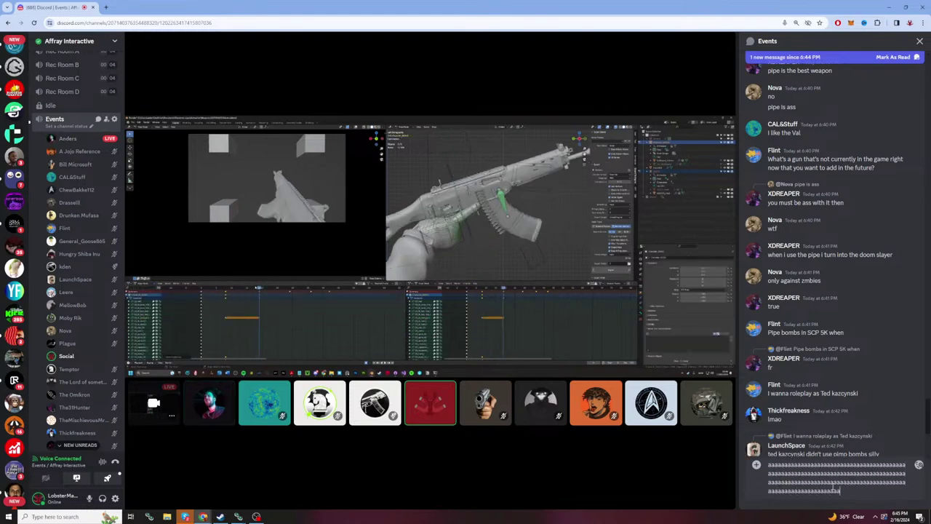
pyautogui.write('aaaaaaaaaaaaaaaaaaaaaaaaaaaaaaaaaa')
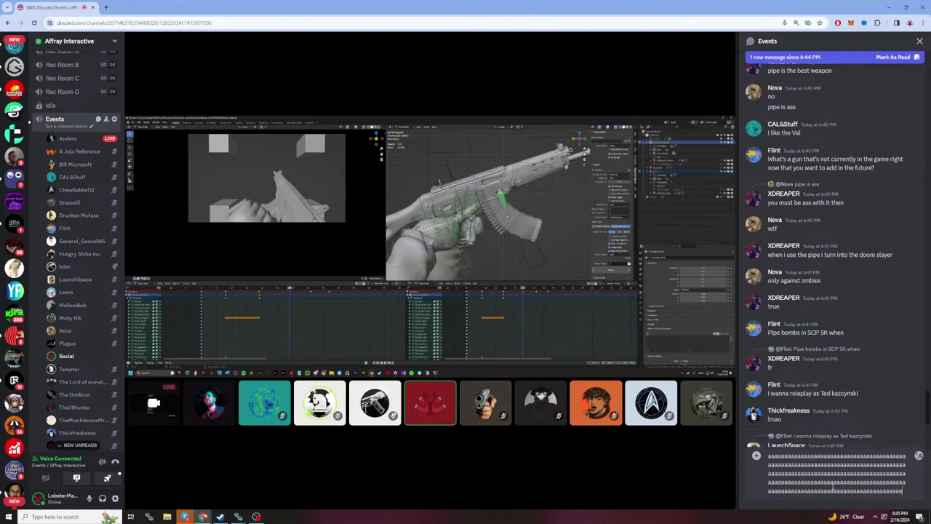
pyautogui.write('aaaaaaaaaaaaaaaaaaaaaaaaaaaa')
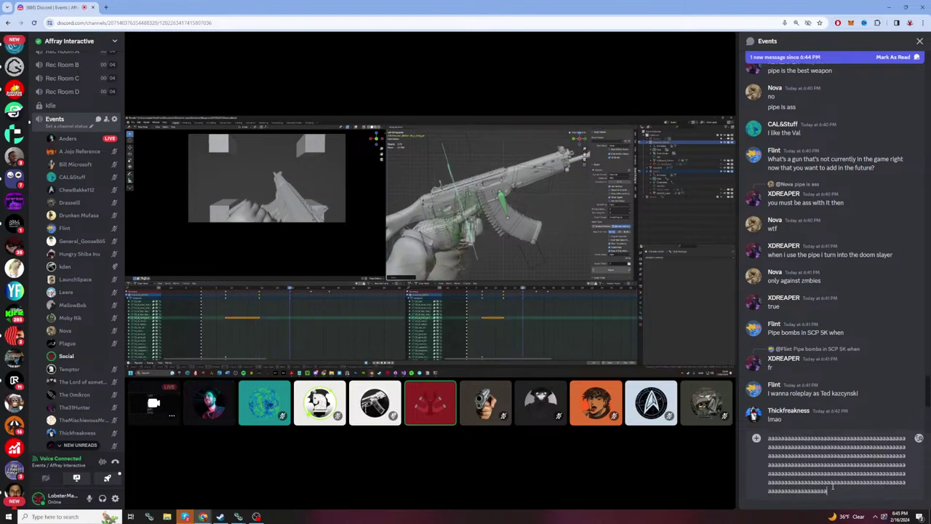
pyautogui.write('aaaaaaaaaaaaaaaaaaaaaaaaaaaaaaaaaaaaaaaaaaaaaaaaaaaaaaaaaaaaaaaaaaaaaaaaaaaaaaaaaaa')
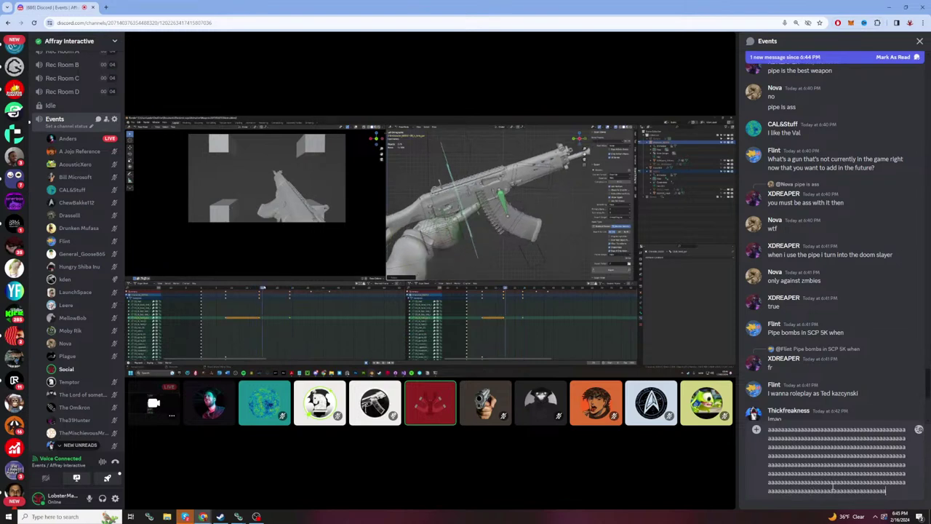
pyautogui.write('aaaaaaaaaaaaaaaaaaaaaaaaaaaaaaaaaaaaaaaaaaaaaaaaaaaaa')
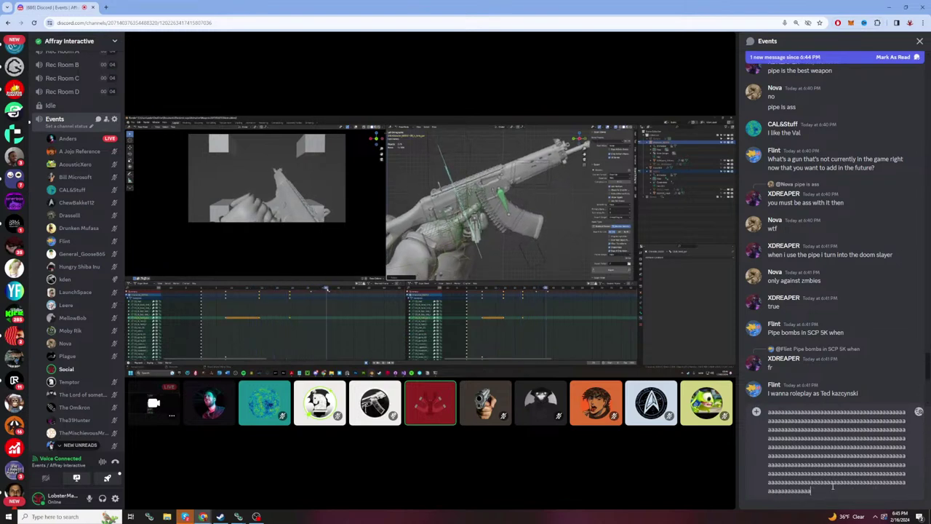
pyautogui.write('aaaaaaaaaaaaaaaaaaaaaaaaaaaaaaaaaaaaaaaaaaaaaaaaaaaaaaaaa')
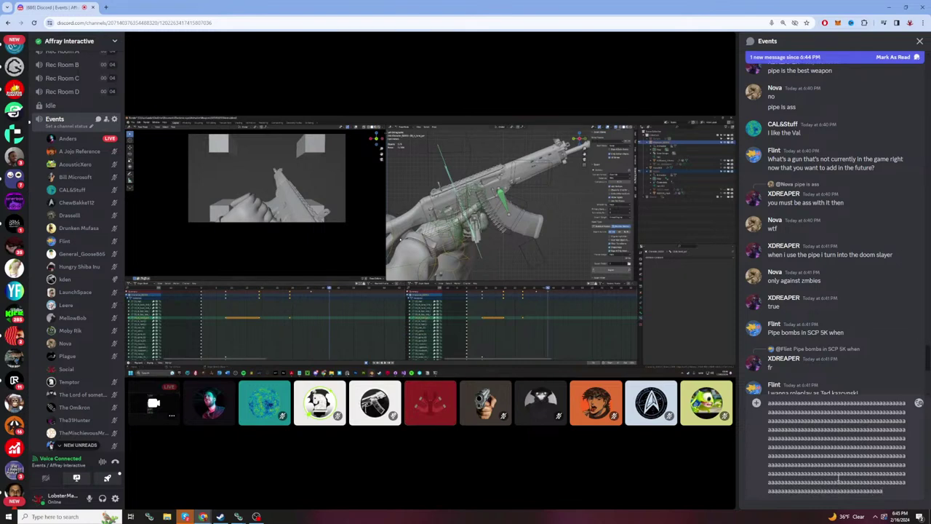
pyautogui.hotkey('ctrl', 'a')
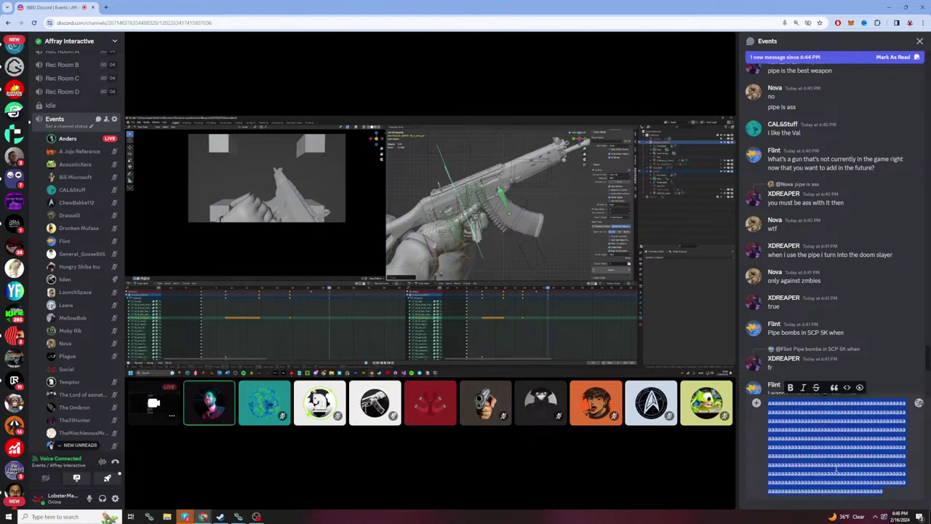
pyautogui.press('BackSpace')
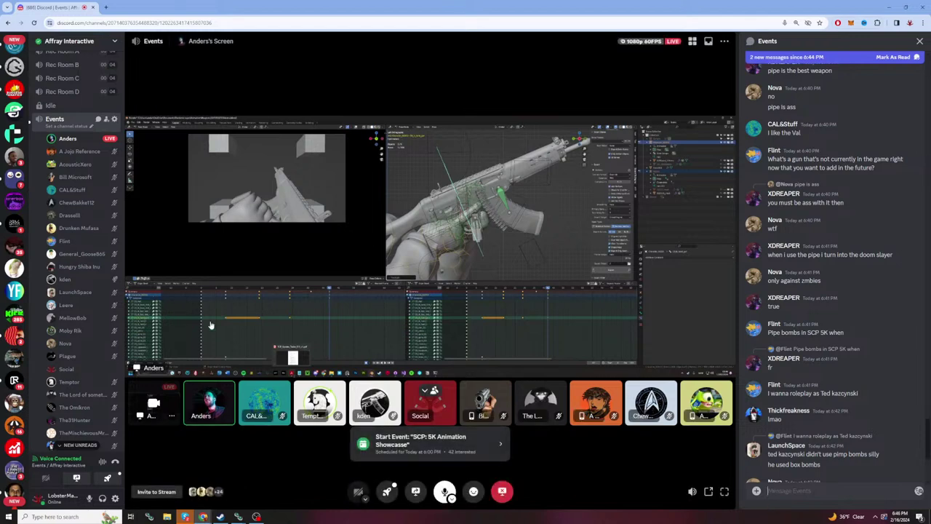
pyautogui.scroll(-2, 80, 334)
pyautogui.scroll(2, 80, 337)
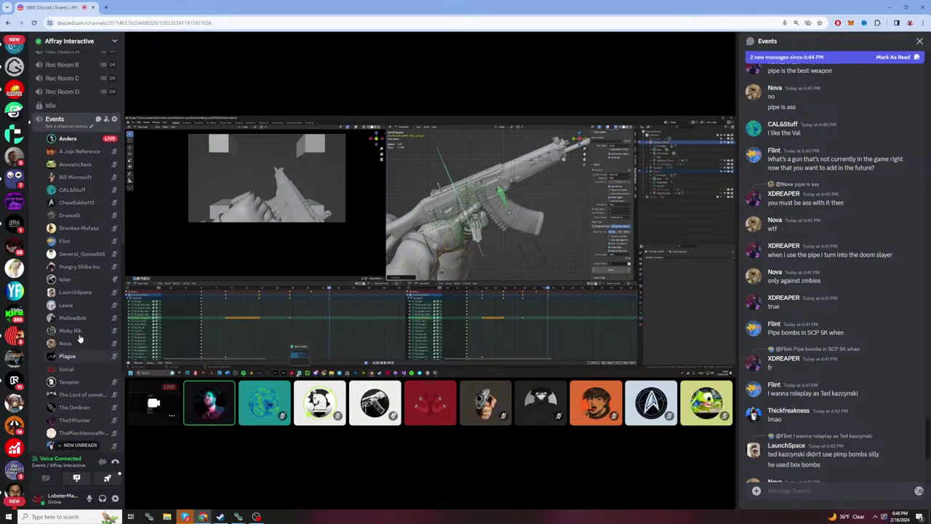
pyautogui.click(78, 193)
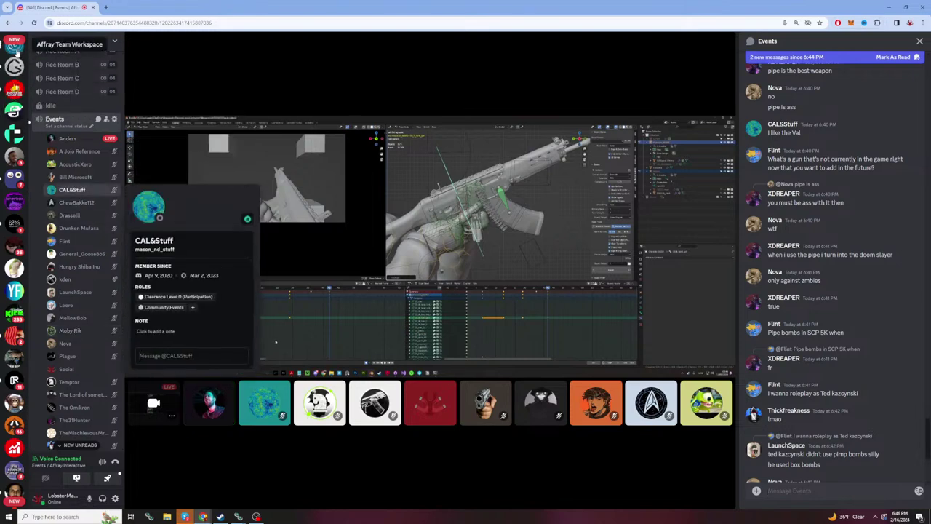
pyautogui.click(781, 493)
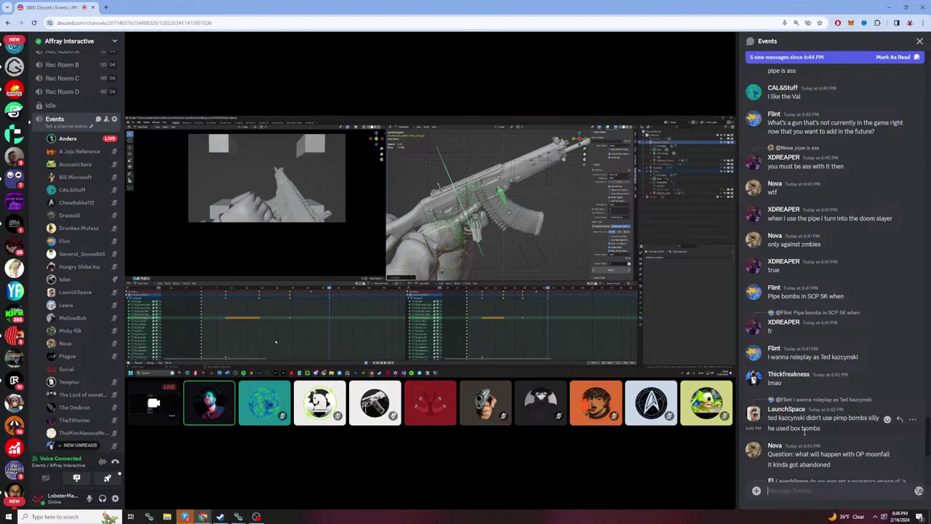
# Step: Scroll the Events chat down to the newest messages
pyautogui.scroll(-5, 795, 431)
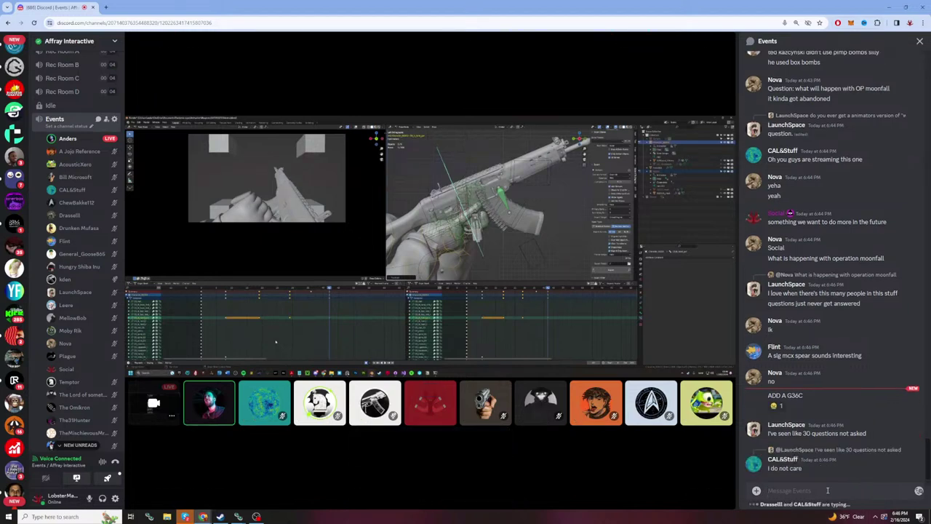
# Step: Type 'lol I don't like', then turn the draft into several unsent lines of a's
pyautogui.write('lol')
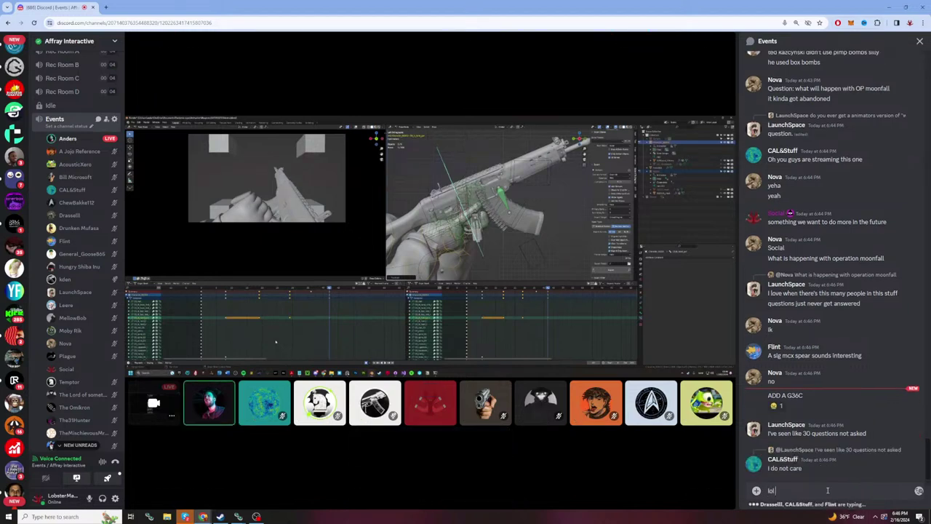
pyautogui.write(" I don't like t")
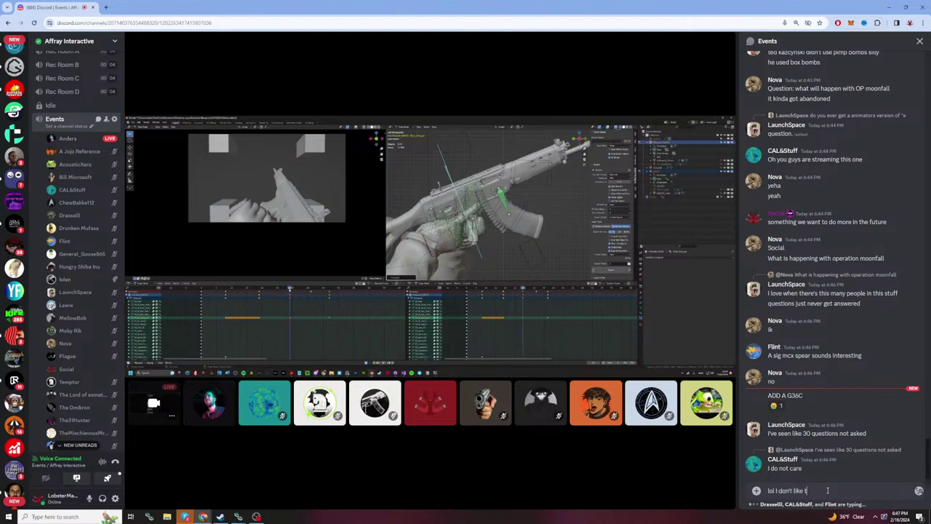
pyautogui.press('BackSpace')
pyautogui.press('BackSpace')
pyautogui.press('BackSpace')
pyautogui.press('BackSpace')
pyautogui.press('BackSpace')
pyautogui.press('BackSpace')
pyautogui.press('BackSpace')
pyautogui.press('BackSpace')
pyautogui.press('BackSpace')
pyautogui.press('BackSpace')
pyautogui.press('BackSpace')
pyautogui.press('BackSpace')
pyautogui.press('BackSpace')
pyautogui.press('BackSpace')
pyautogui.press('BackSpace')
pyautogui.press('BackSpace')
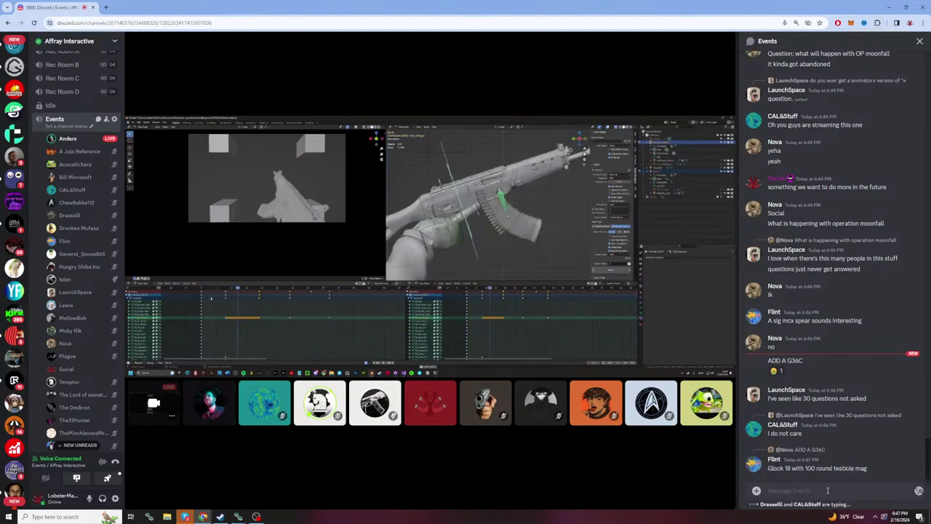
pyautogui.write('iaaaaaaaaaaaaaaaaaaaaaaaaaaaaaaaaaaaaaaaaaaaaaaaaaaaaaaaaaaaaaaaaaa')
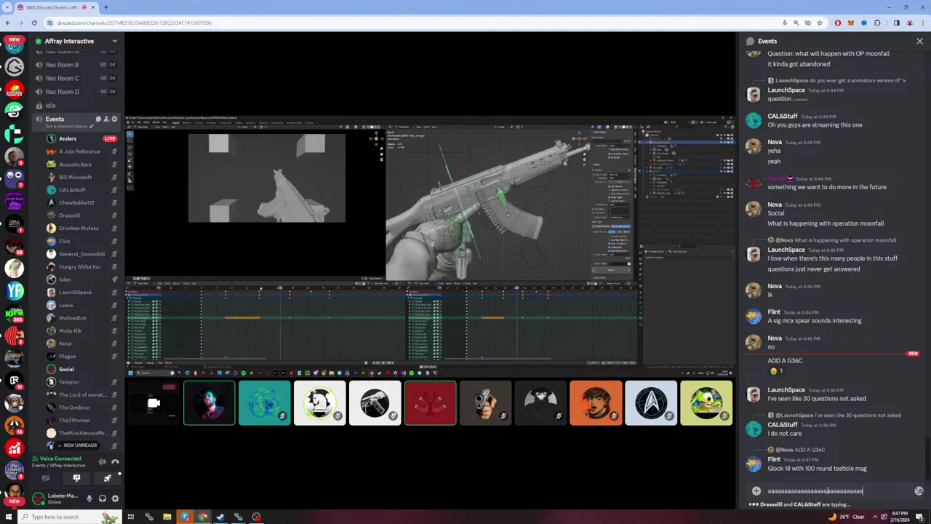
pyautogui.write('aaaaaaaaaaaaaaaaaaaaaaaaaaaaaaaaaaaaaaaaaaaaaaaaaaaaaaaaaaaaaaaaaaaaaaaaaaaaaaaaaaaaaaaaaaaaaaaaaaaaaaaaaaaa')
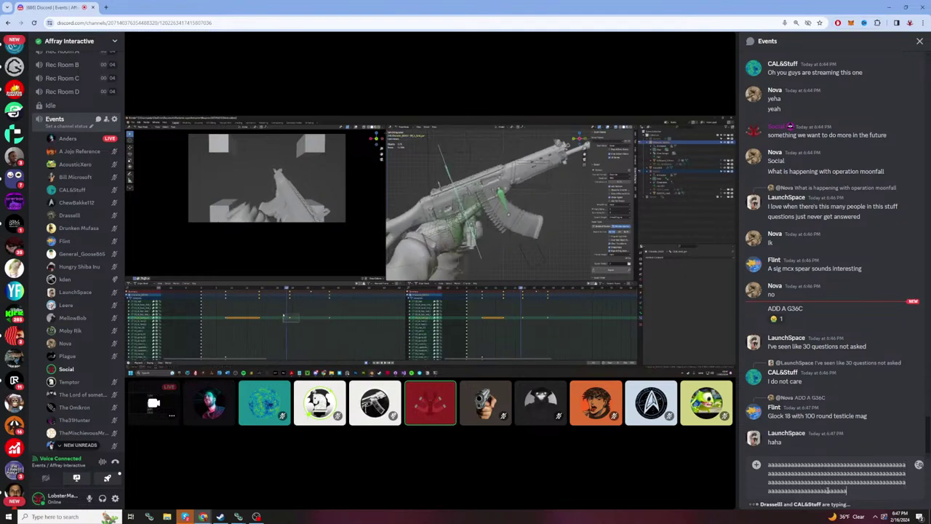
pyautogui.write('aaaaaaa')
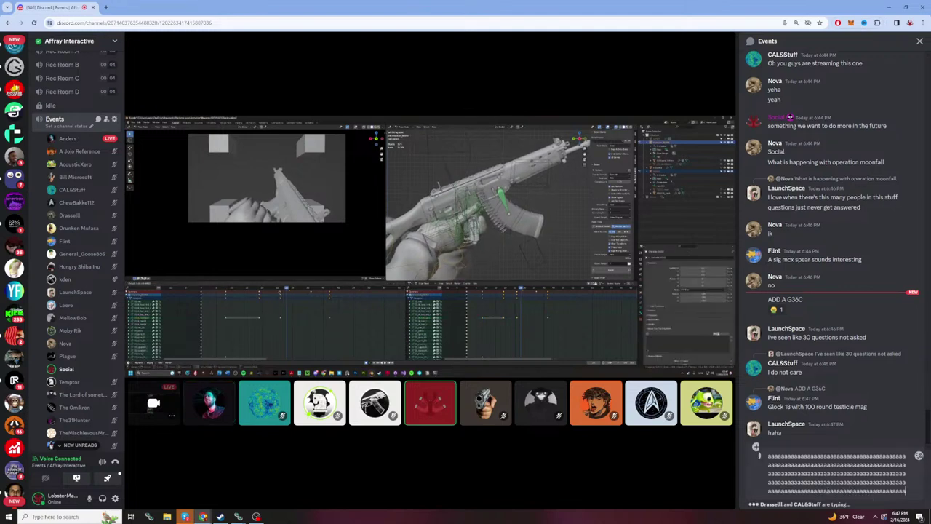
pyautogui.write('aaaaaaaaaaaaaaaaaaaaaaaaaaaaaaaaaaaaaaaaaaaaaaaaaaaaaaaaaaaaaaaa')
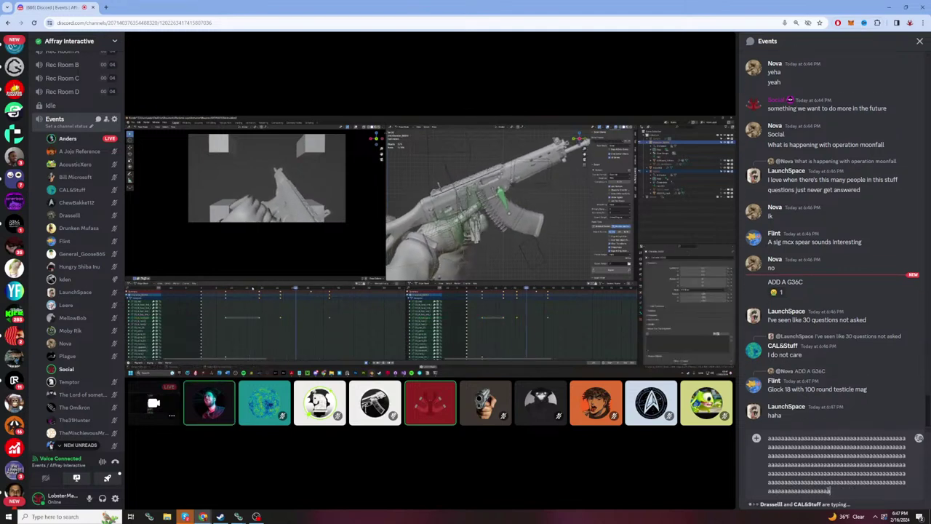
pyautogui.write('aaaaaaaaaaaaaaaaaaaaaaaaaaaaaaaaaaaaaaaaaaaaaaaaaaaaaaaaaaaaa')
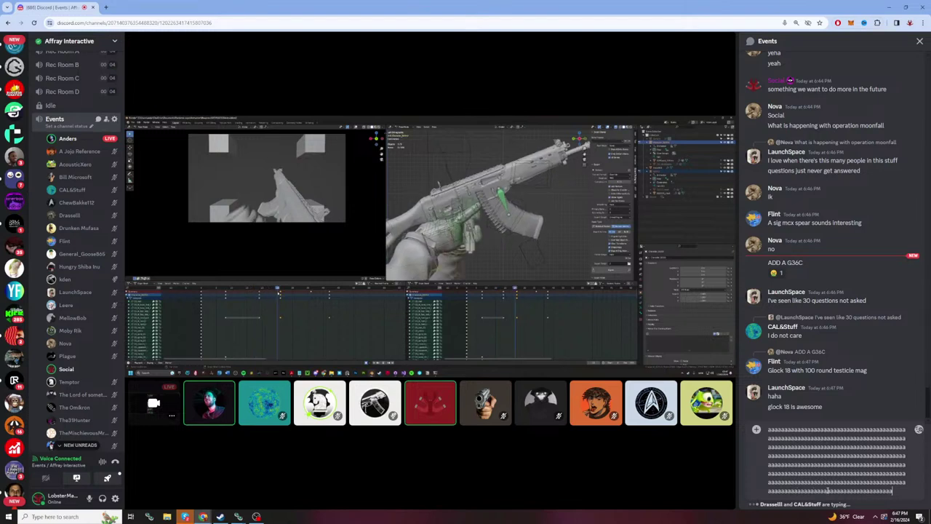
pyautogui.write('aaaaaaaaaaaaaaaaaaaaaaaaaaaaaaaaaaaaaaaaaaaaaaaaaaaaaaaaaaaa')
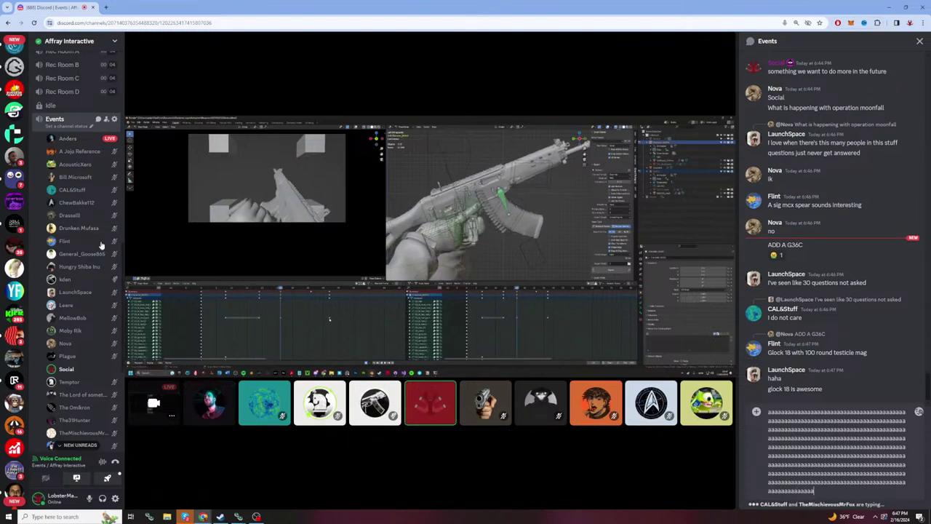
pyautogui.write('aaaaaaaaaaaaaaaaaaaaaaaaaaaaaa')
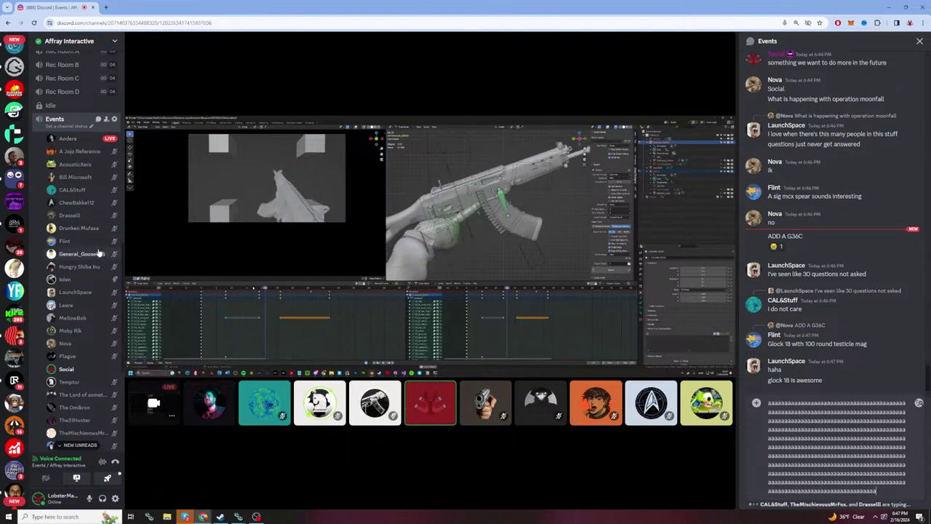
pyautogui.write('aaaaaaaaaaaaaaaaaaaaaaaaaaaaaaaaaaaaaaaaaaa')
pyautogui.scroll(-1, 102, 277)
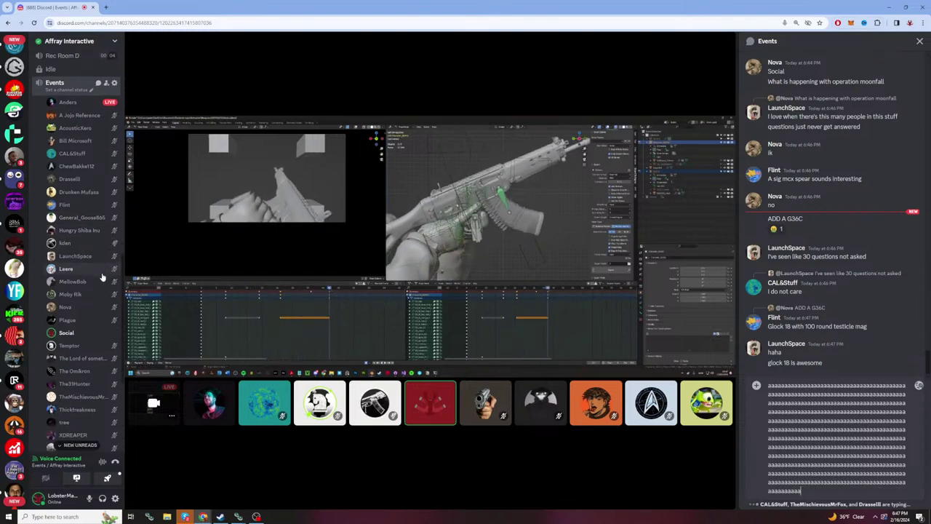
pyautogui.write('aaaaaaaaaaaaaaaaaaaaaaaaaaaaaaaaaaaaaaaaaaaaaaaaaaaaaaaaaaaaaaaaaa')
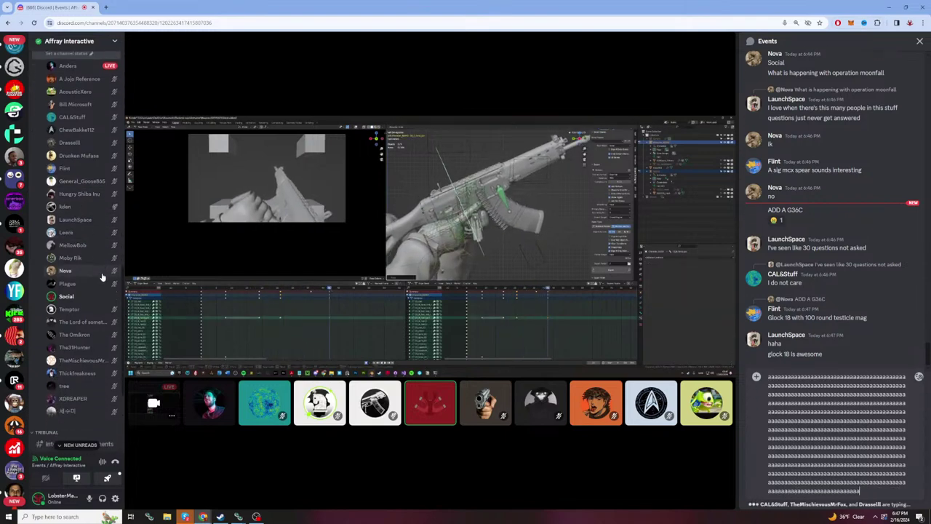
pyautogui.scroll(1, 102, 277)
pyautogui.write('aaaaaaaaaaaaaaaaaaaaaaaaaaaaaaaaaaaaaaaaaaaaa')
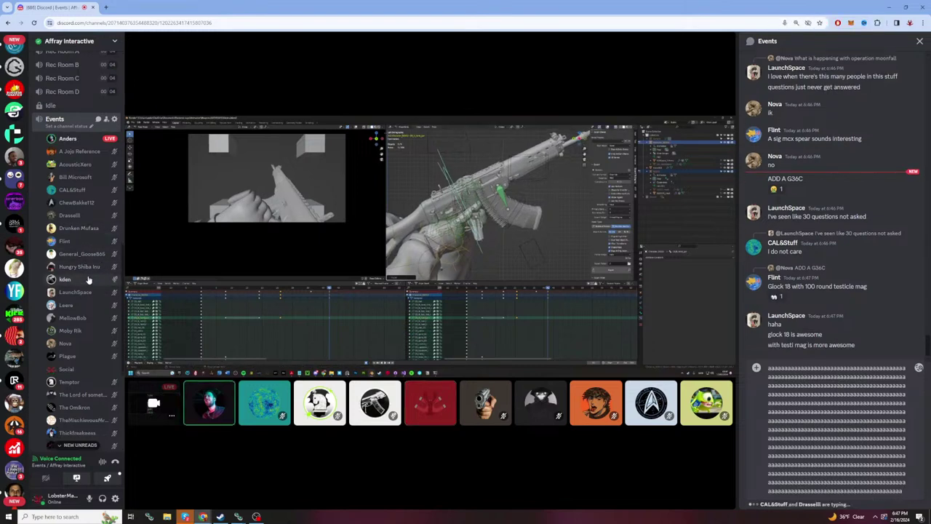
pyautogui.scroll(-2, 88, 284)
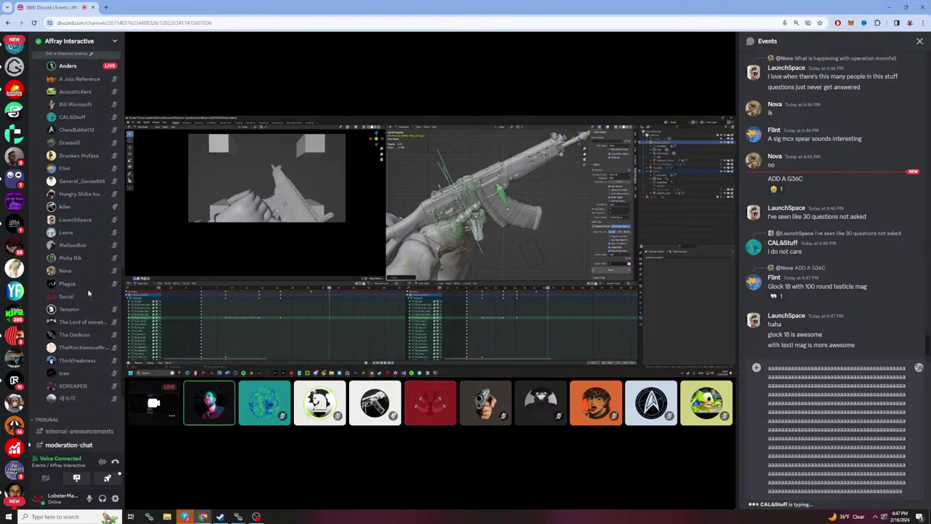
pyautogui.scroll(1, 88, 292)
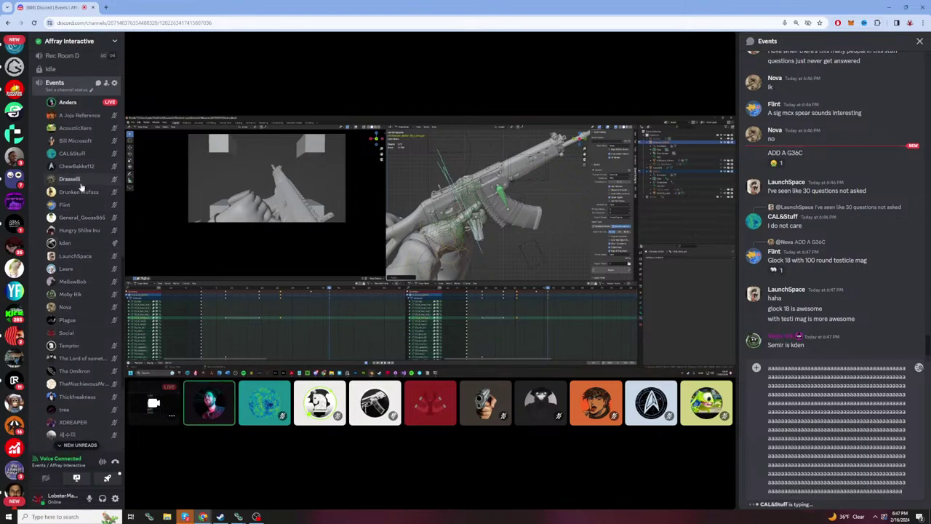
# Step: Open a voice member's profile card, type 'I' there, then bring up that member's options
pyautogui.click(86, 243)
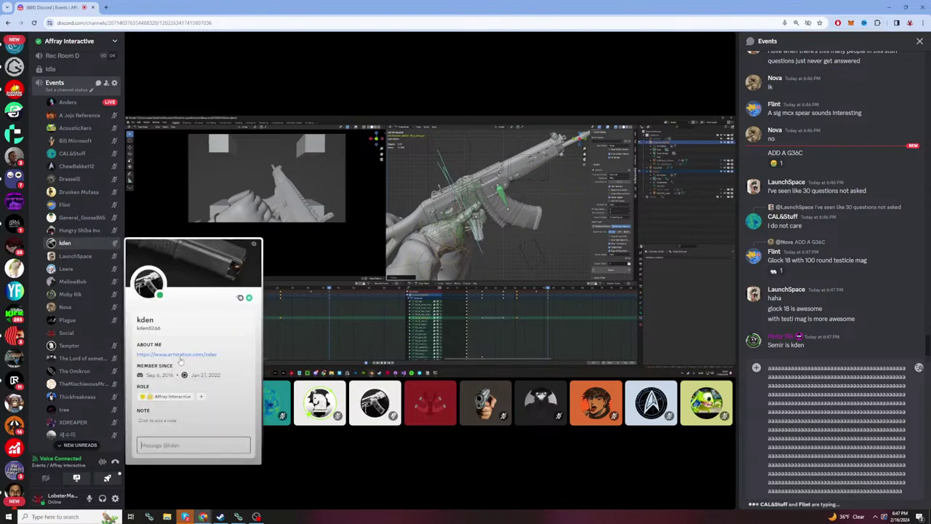
pyautogui.write('I')
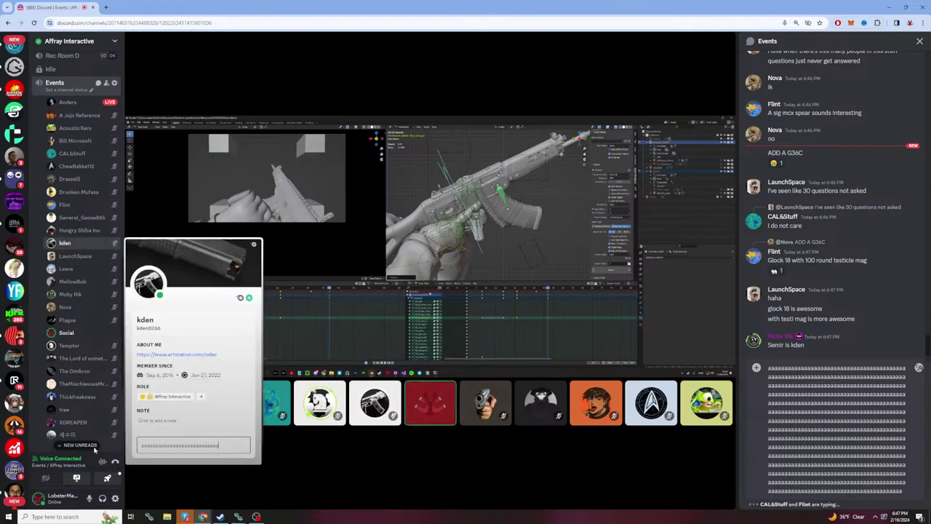
pyautogui.rightClick(96, 247)
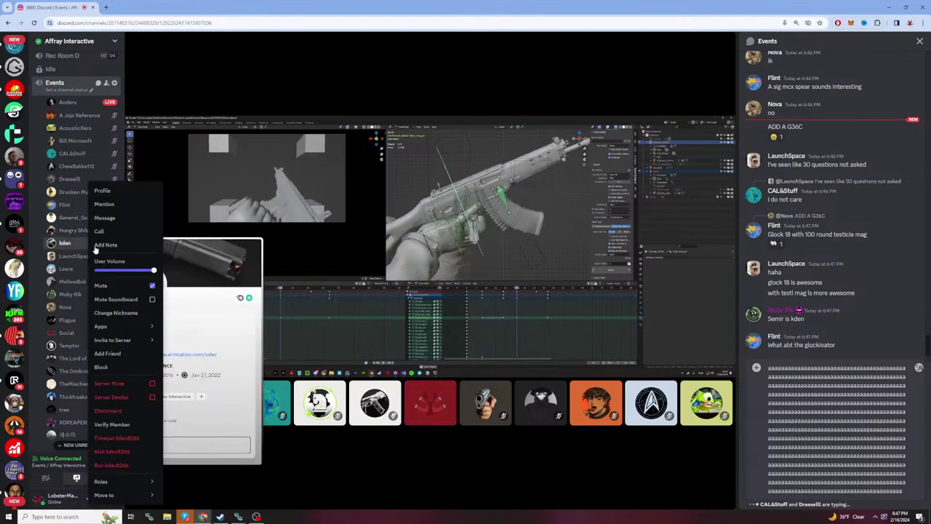
# Step: Back in the Events draft, select all the filler and overwrite it by typing a's
pyautogui.click(903, 462)
pyautogui.hotkey('ctrl', 'a')
pyautogui.write('a')
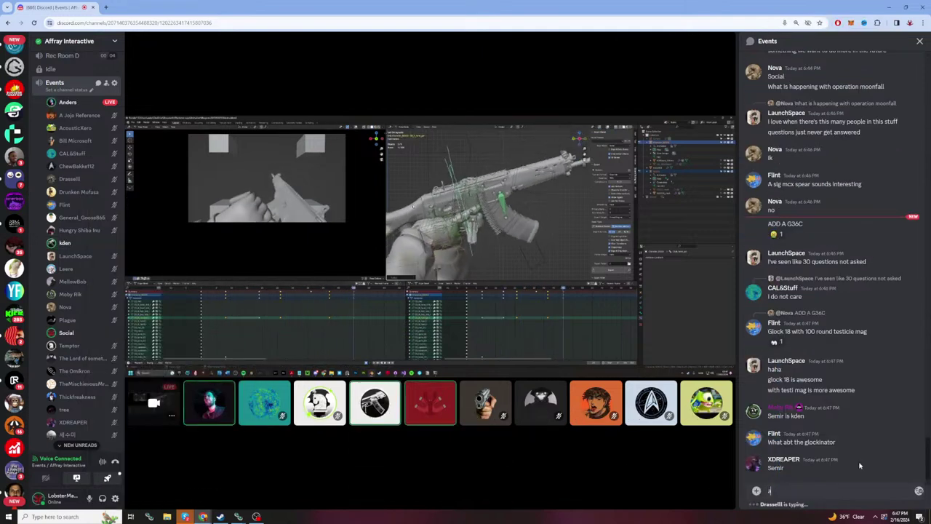
pyautogui.write('aaaaaaaaaaaaaaaaaaaaaaaaaaaaaaaaaaaaaaaaaaaaaaaaaa')
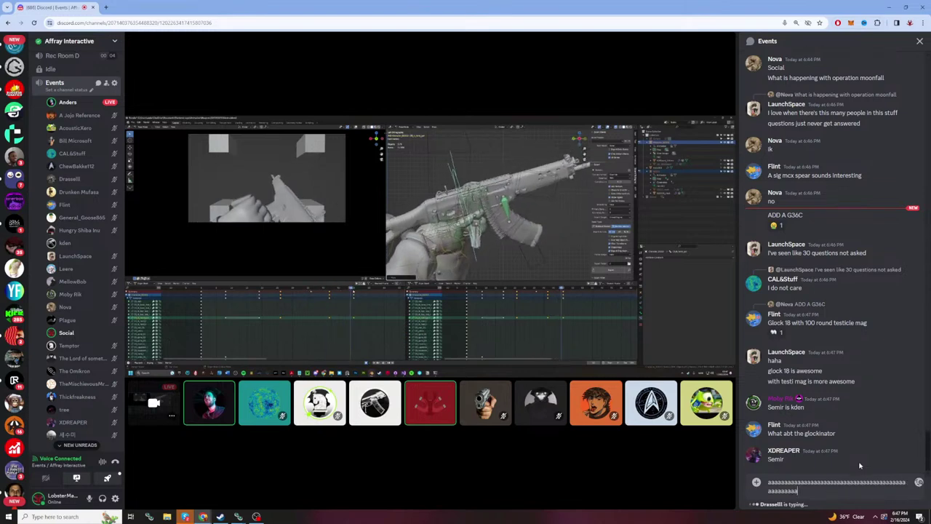
pyautogui.write('aaaaaaaaaaaaaaaaaaaaaaaaaaaaaaaaaaaaaaaaaaaaaaaaaaaaaaaaaaaaaaaaaaaaaaaaaaa')
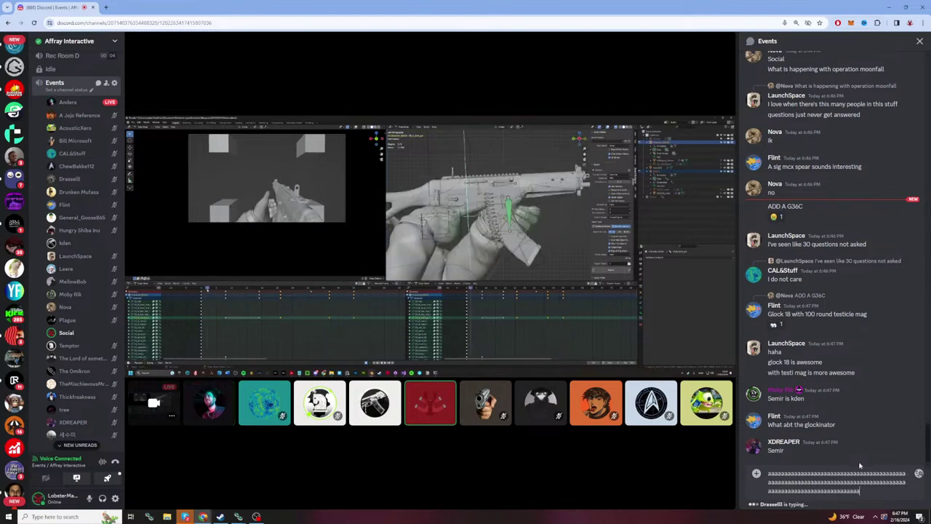
pyautogui.write('aaaaaaaaaaaaaaaaaaaaaaaaaaaaaaaaaaaaaaaaaaaaaaa')
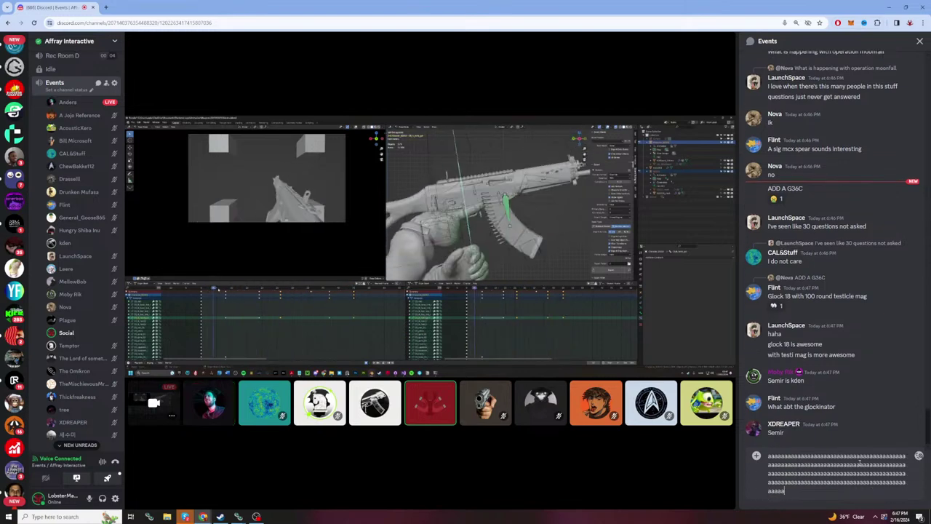
pyautogui.write('aaaaaaaaaaaaaaaaaaaaaaaaa')
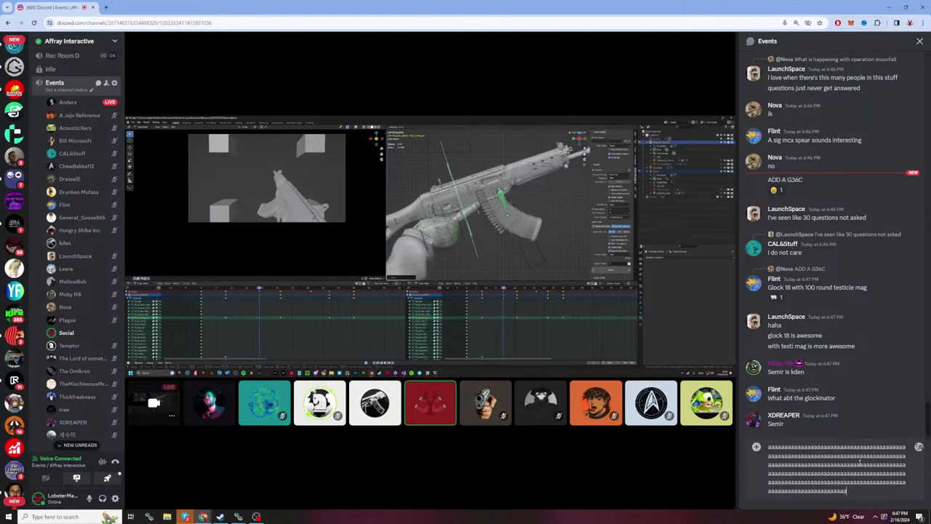
pyautogui.write('aaaaaaaaaaaaaaaaaaaaaaaaaaaaaaaaaaaaaaaaaaaaaaaaaaaaaaaaaaaaaaaaaaaaaaaaaaaaaaaaaaaaaaaaaaaaaaaaaaaaaaaaa')
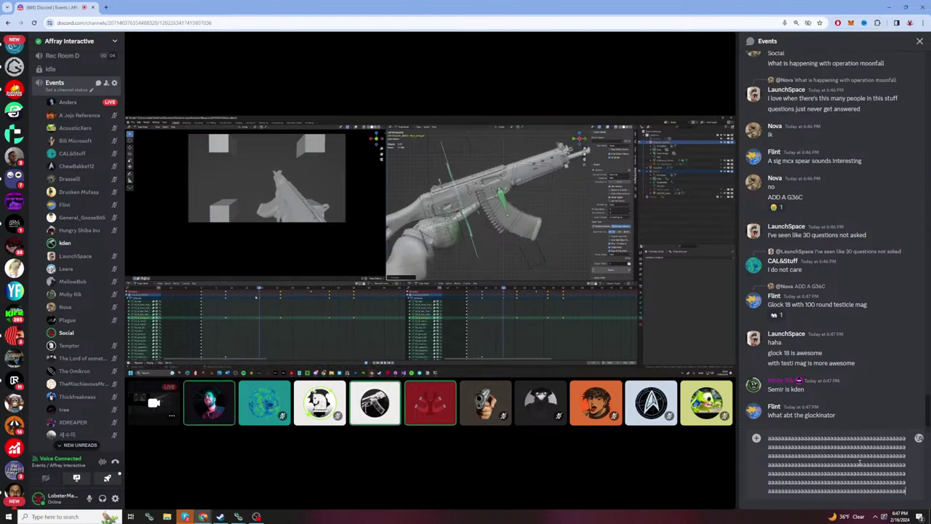
pyautogui.write('aaaaaaaaaaaaaaaaaaaaaaaaaaaaaaaaaaaaaaaaaaaaaaaaaaaaaaaaaaaaaaaaaa')
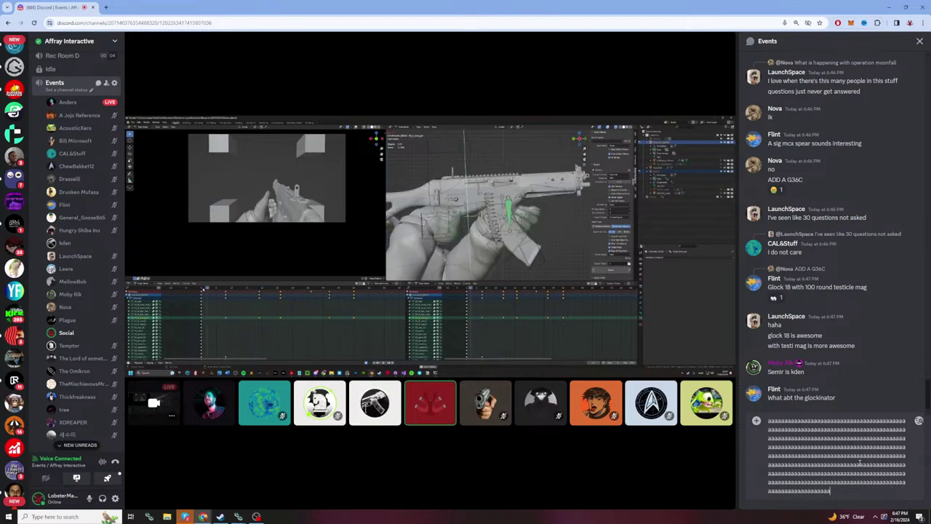
pyautogui.write('aaaaaaaaaaaaaaaaaaaaaaaaaaaaaaaaaaaaaaaaa')
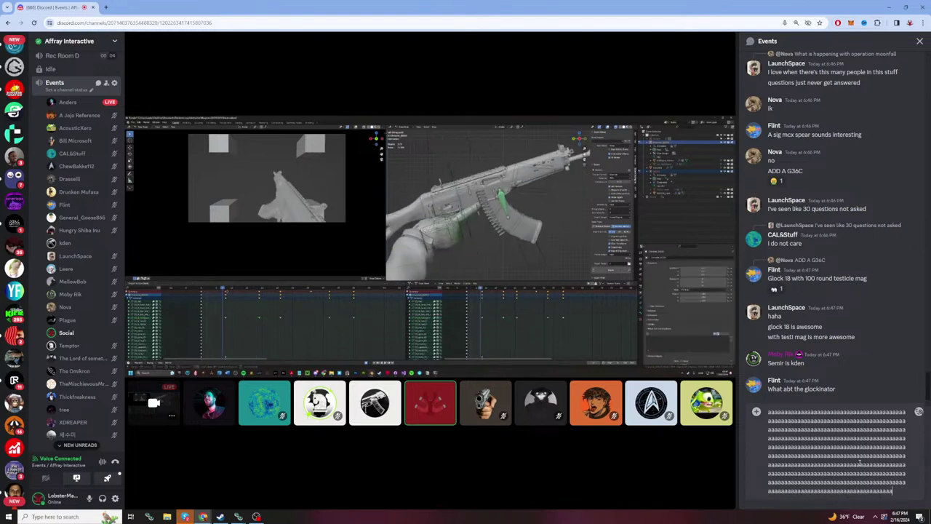
pyautogui.write('aaaaaaaaaaaaaaaaaaaaaaaaaaaaaaaaaa')
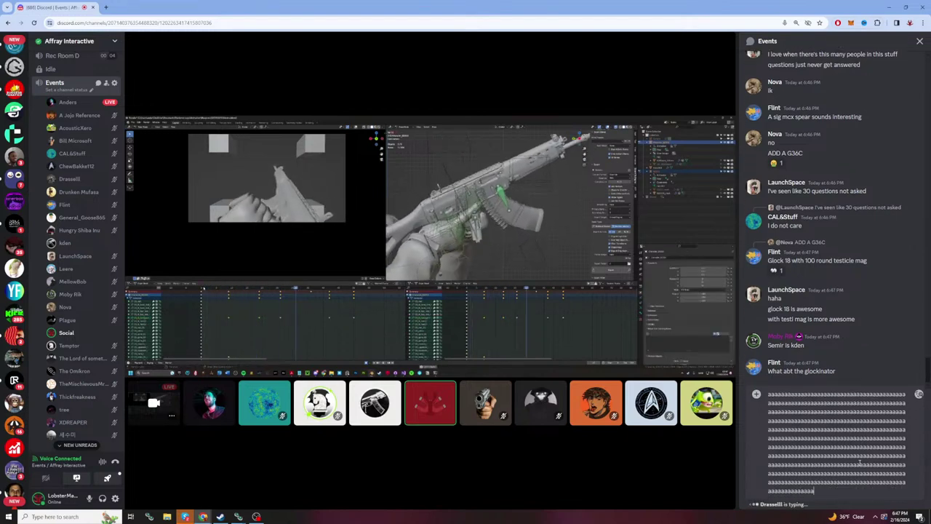
pyautogui.write('aaaaaaaaaaaaaaaaaaaaaaaaaaaaaaaaaaa')
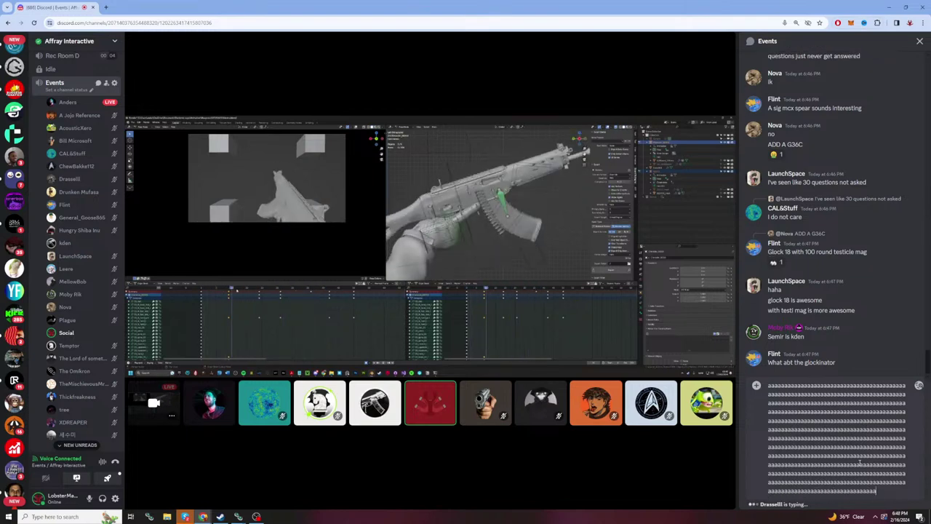
pyautogui.write('aaaaaaaaaaaaaaaaaaaaaaaaaaaaaaaaaaaaaaaaaaaaaaaaaaaaaaaaaaaaaa')
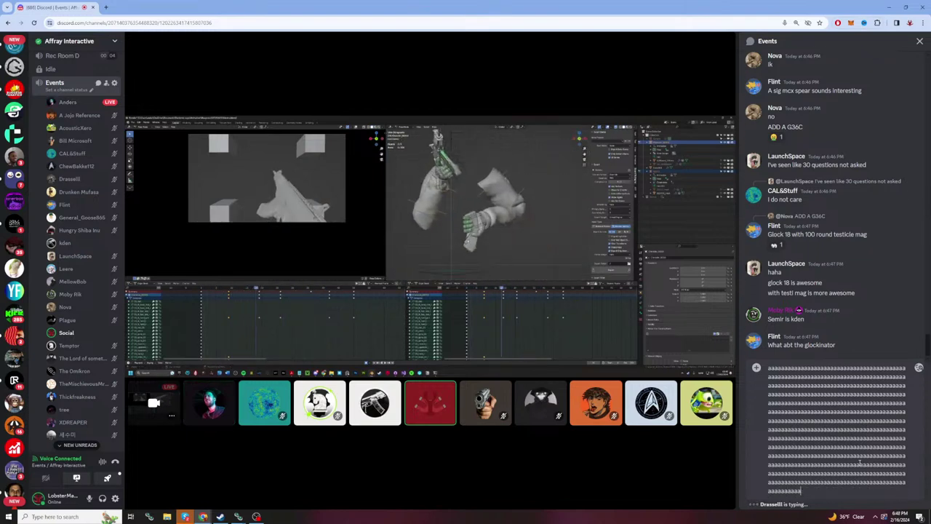
pyautogui.write('aaaaaaaaaaaaaaaa')
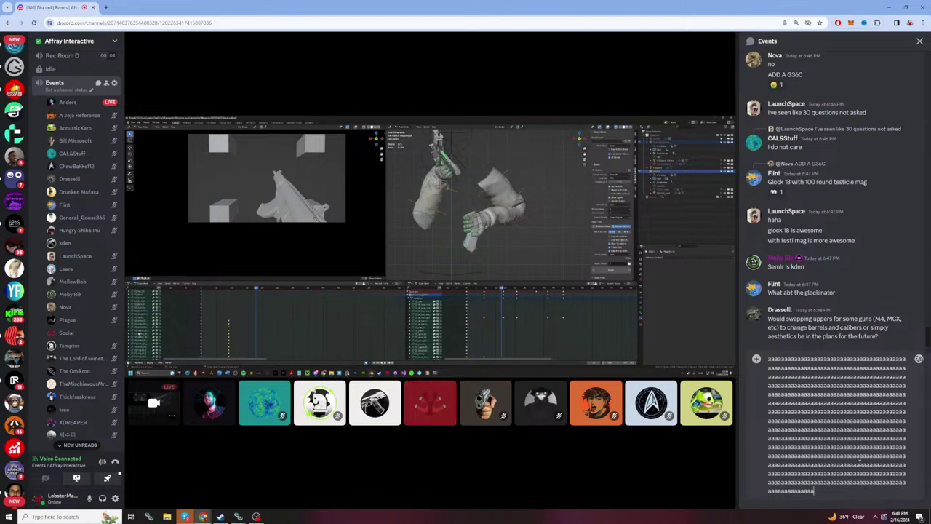
# Step: Select and delete all the filler a's in the Events message box, leaving the draft empty
pyautogui.hotkey('ctrl', 'a')
pyautogui.press('BackSpace')
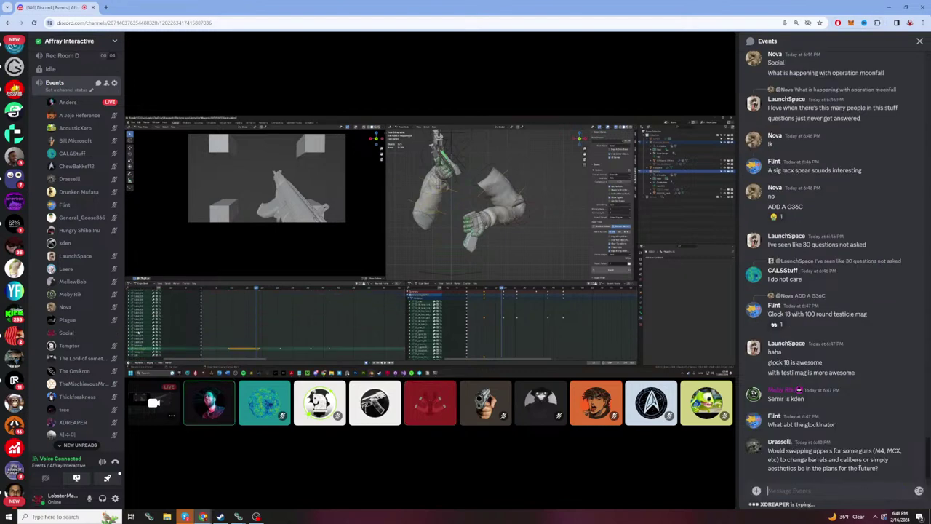
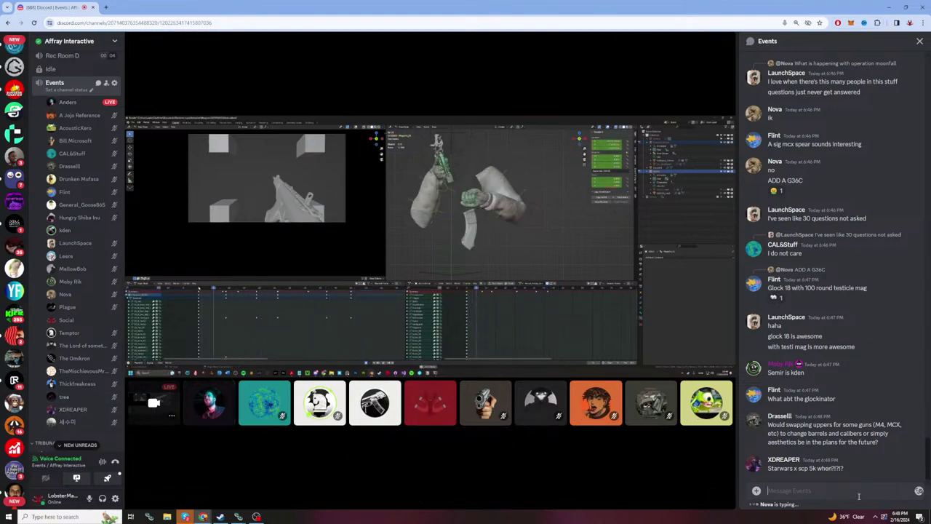
# Step: Type a stray 'a', then a long run of a's, erasing each draft unsent
pyautogui.write('a')
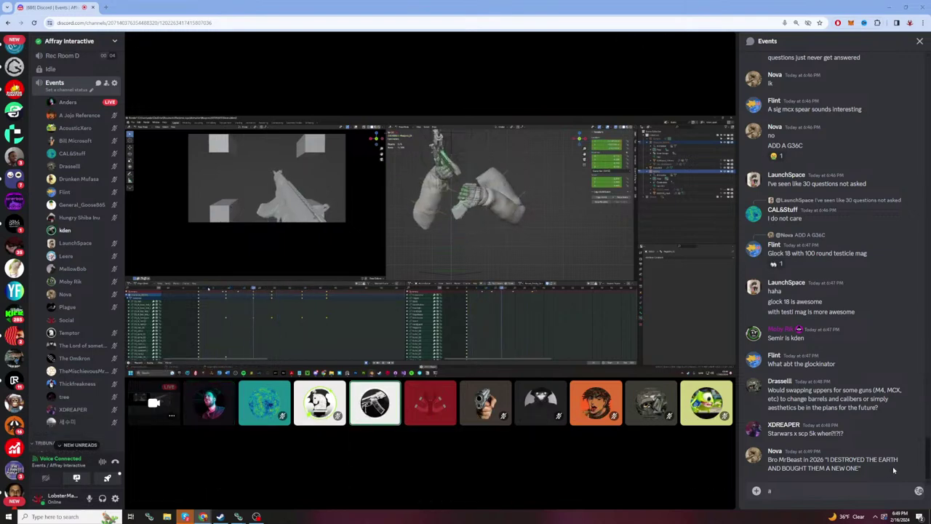
pyautogui.hotkey('ctrl', 'a')
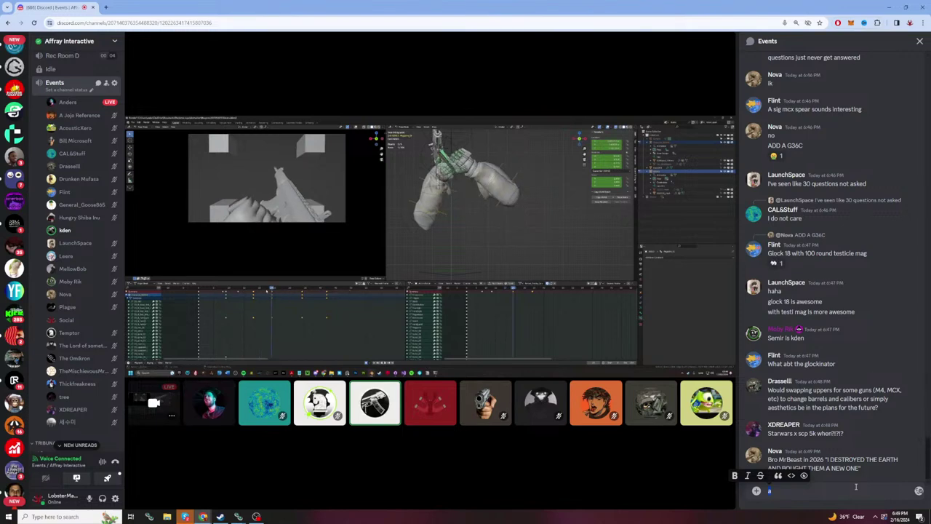
pyautogui.press('BackSpace')
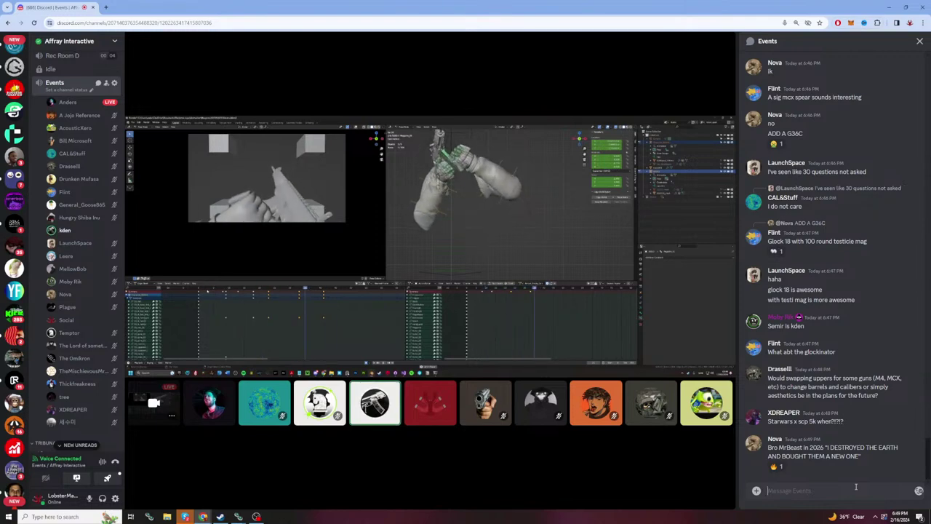
pyautogui.write('aaaaaaaaaaaaaa')
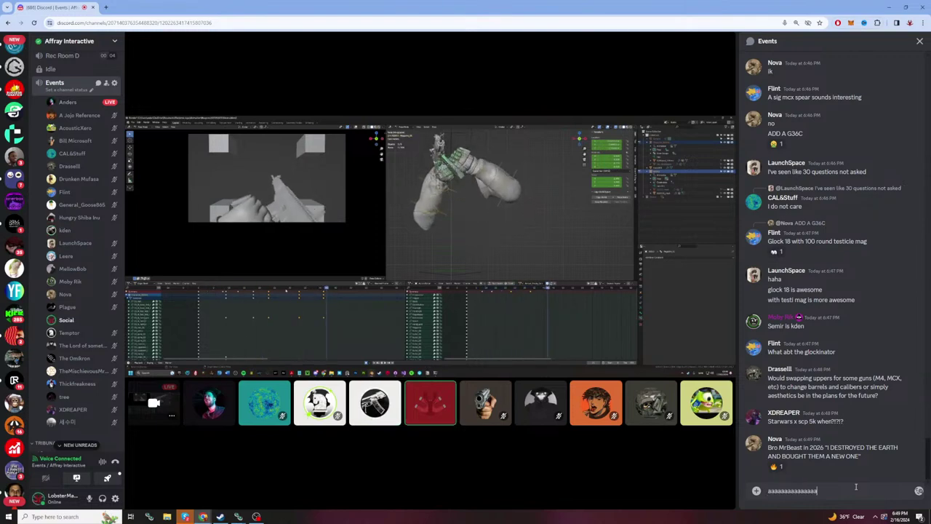
pyautogui.write('aaaaaaaaaaaaaaaaaaaaaaaaaaaaaaaaaaaaaaaaaaaaaaaaaaaaaaaaaaaaaaaaaaaaaaaaaa')
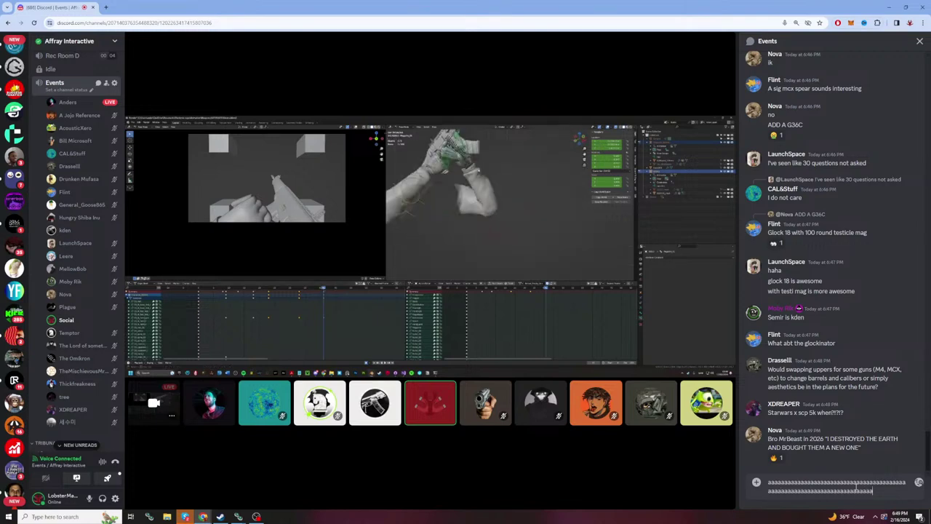
pyautogui.write('aaaaaaaaaaaaaaaaaaaaaaaaaaaaaaaaaaaaaaaaaaaaaaaaaaaaaaaaaaaaaaaaaaaaaaaaaaaaaaaaaaaaaaaaaaa')
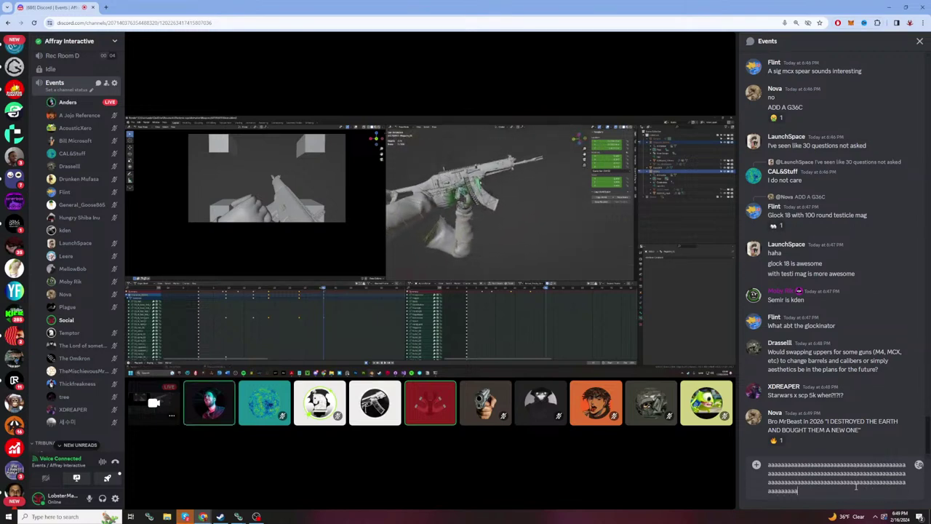
pyautogui.write('aaaaaaaaaaaaaaaaaaaaaaaaaaaaaaaaaaaaaaaaaaaaaaaaaaaaaaaaaaaaaaaaaaaaaa')
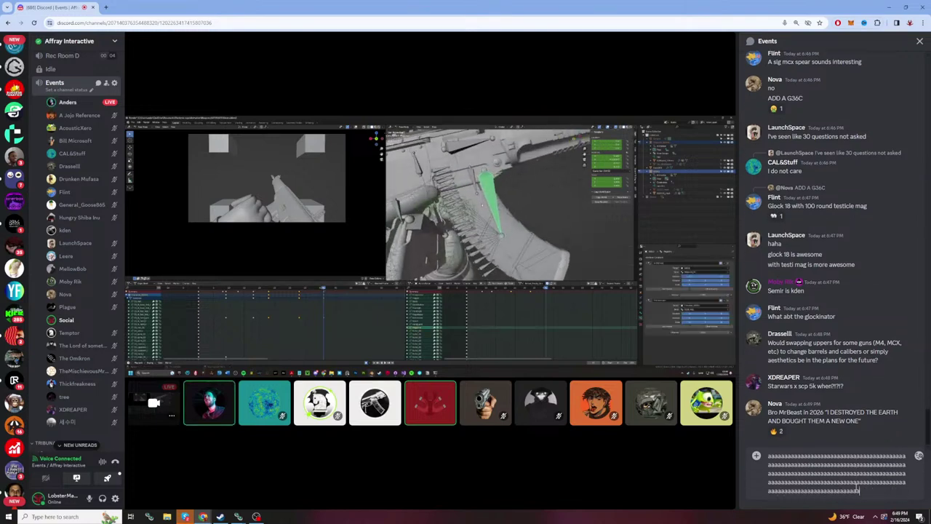
pyautogui.write('aaaaaaaaaaaaaaa')
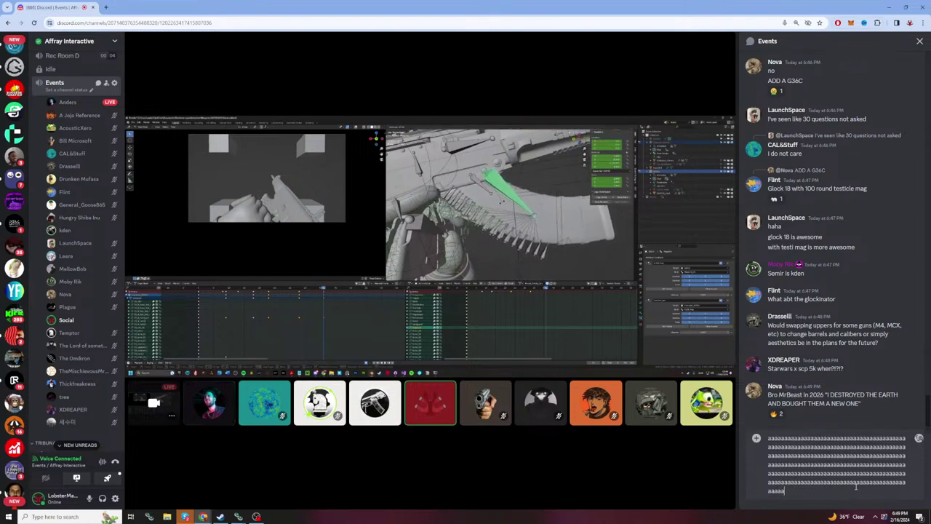
pyautogui.write('aaaaaaaaaaaaaaaaaaaaaaaaaaaaaaaaaaaaaaaaaaaaaaaaaaaaaaaaaaaaaaaaaaaaaaaaaaaa')
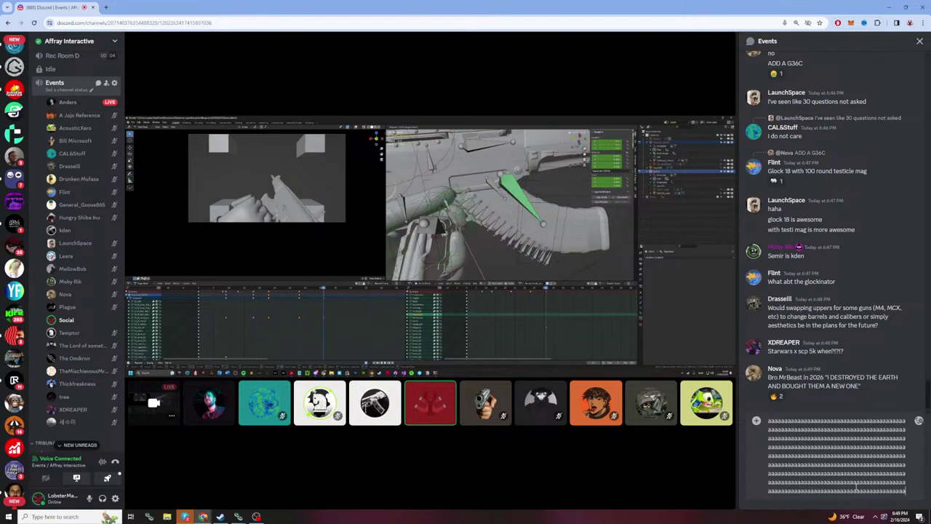
pyautogui.write('aaaaaaaaaaaaaaaaaaaaaaaaaaaaaaaaaa')
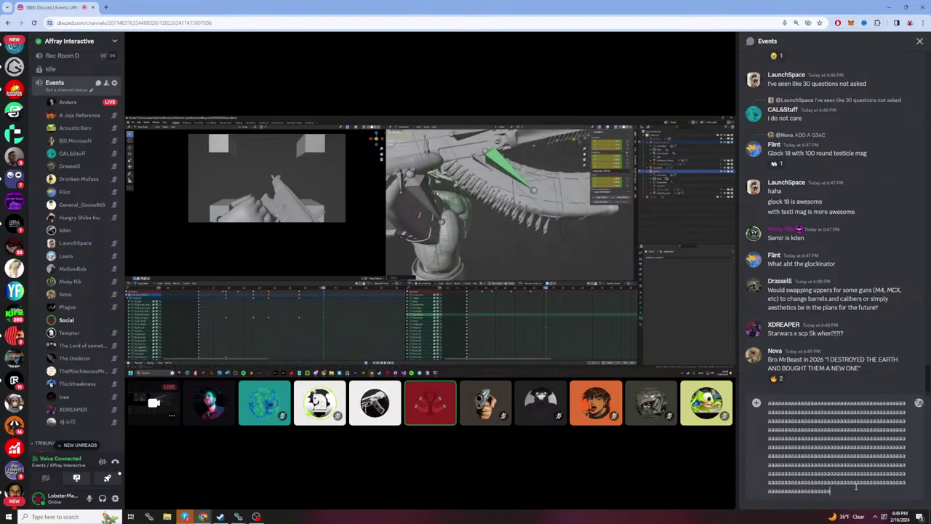
pyautogui.write('aaaaaaaaaaaaaaaaaaaaaaaaaaaaaaaaaaaaaaaaaaaaaaaaaaaaaaaaaaaaaaaaaaaaaaaaaaaaaaaaaaaaaaa')
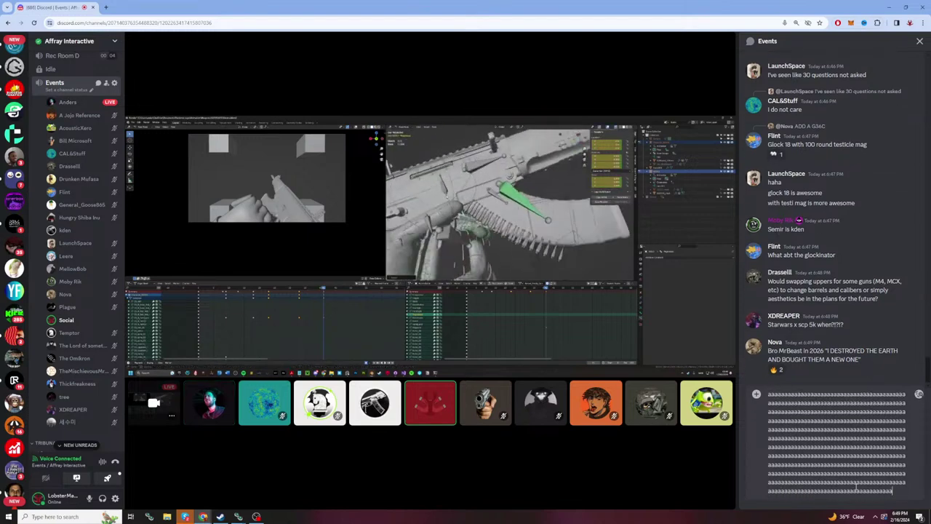
pyautogui.write('aaaaaaaaaaaaaaaaaaaaaaaaaaaaaaaaaaaaaaaaaaa')
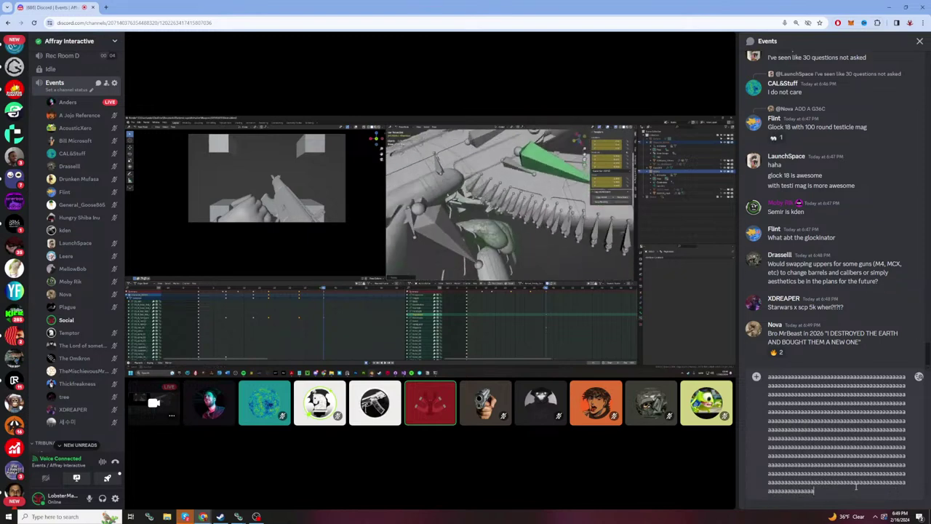
pyautogui.write('aaaaaaaaaaaaaaaaaaa')
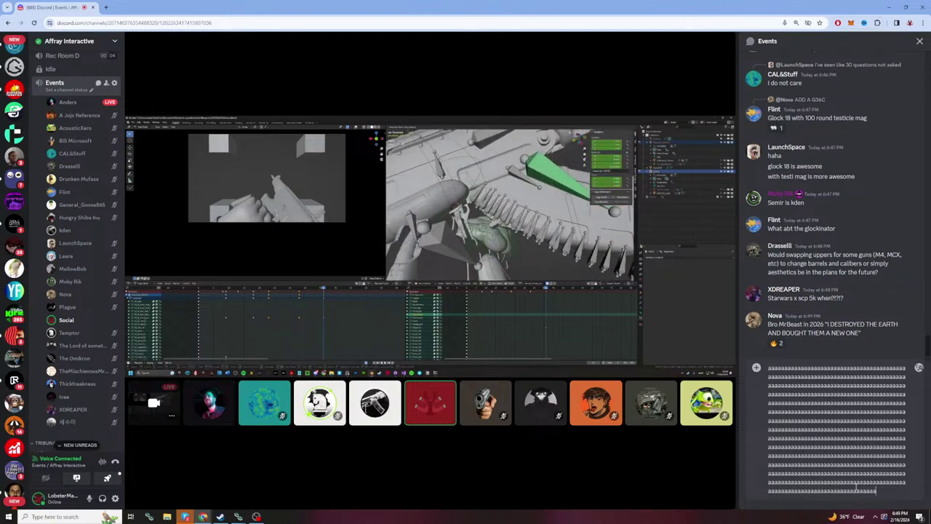
pyautogui.write('aaaaaaaaaaaaaaaaaaaaaa')
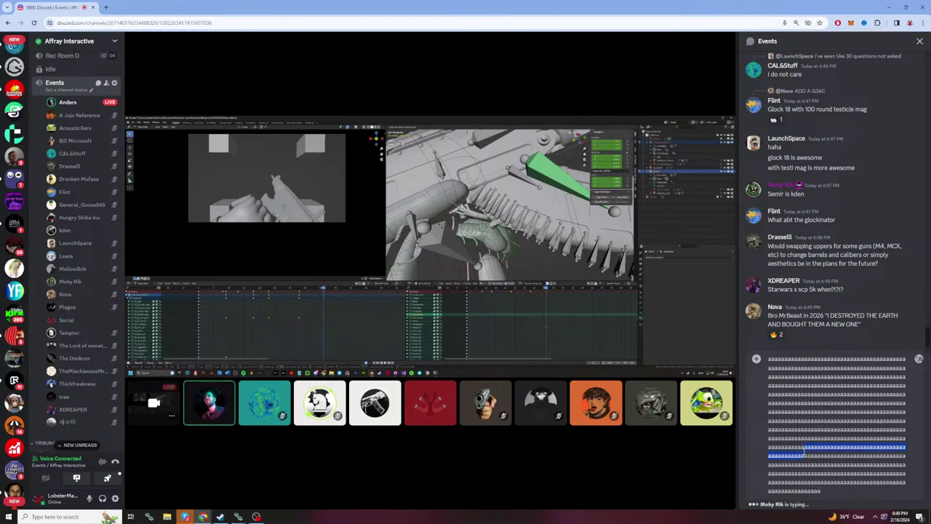
pyautogui.hotkey('ctrl', 'a')
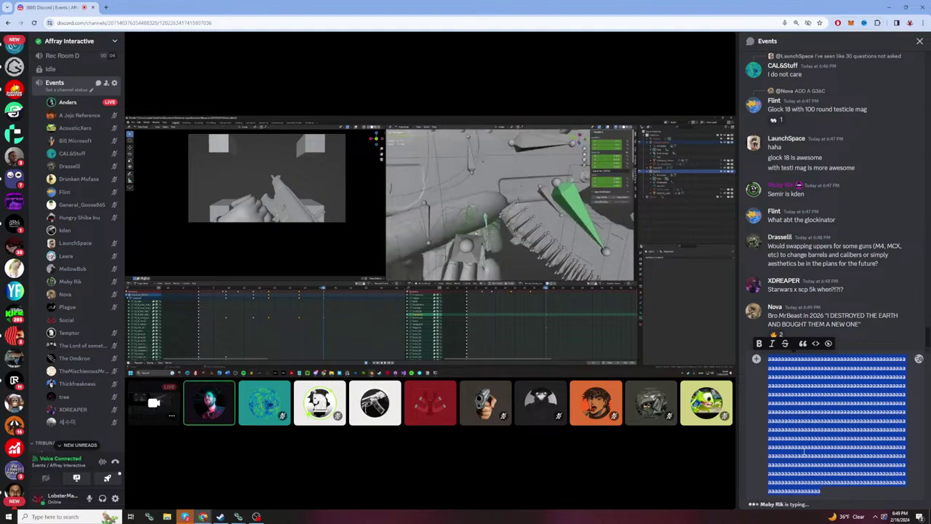
pyautogui.press('BackSpace')
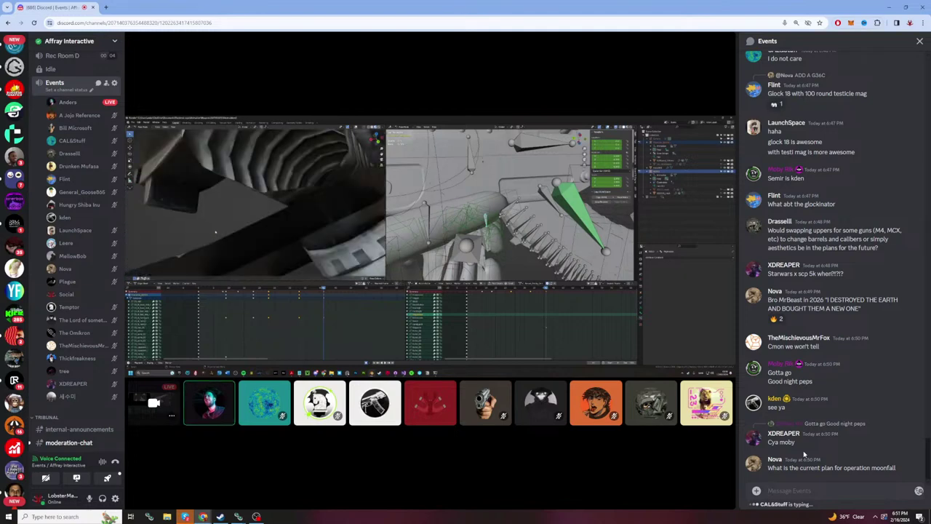
# Step: Type two more long runs of a's and wipe each from the draft
pyautogui.write('iaaaaaaaaaaaaaaaaaaaaaaaaaaaaaaaaaaaaaaaaaaaaaaaaaaaaaaaaaaaaaaaa')
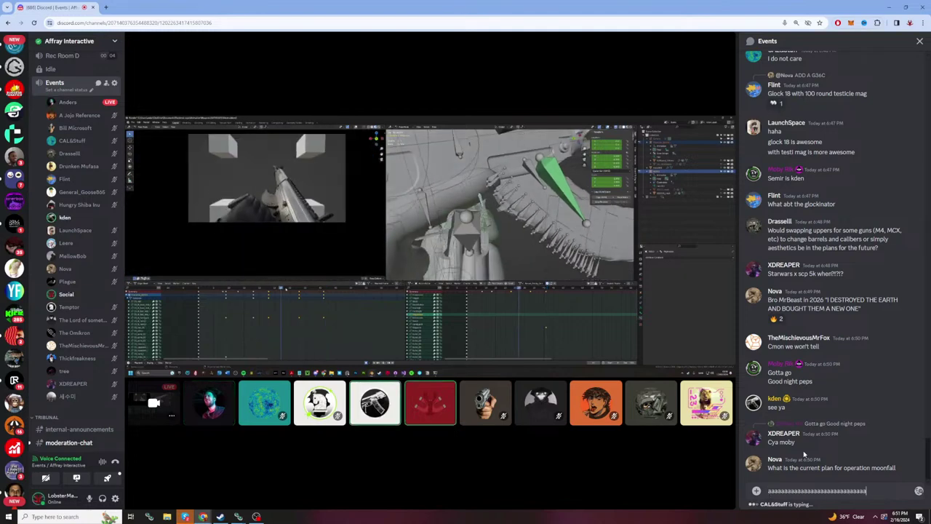
pyautogui.write('aaaaaaaaaaaaa')
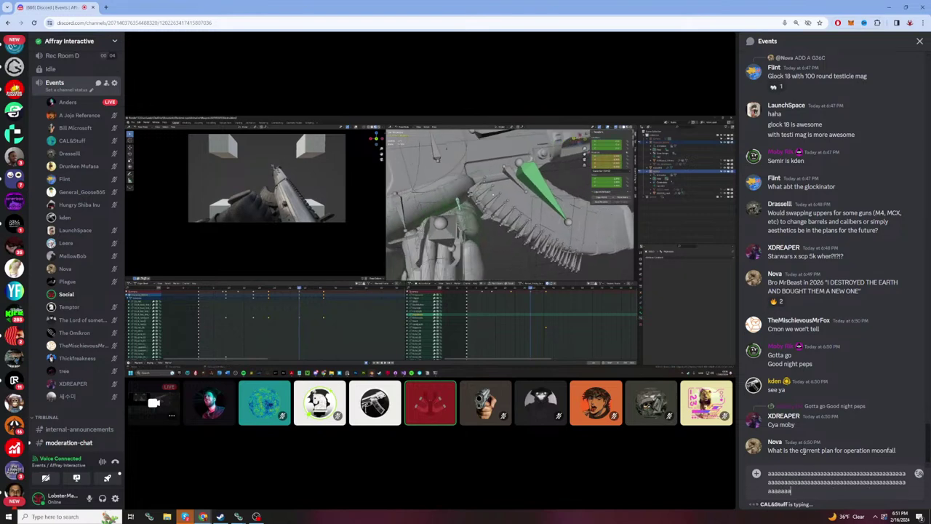
pyautogui.write('aaaaaaaaaaaaaaaaaaaaaaaaaaaaaaaaaaaaaaaaaaaaaaaaaaaaaaaaaaaaaaaaaaaaaaaaaaaaaaaaaaaaaaaaaaaaaaaaaaaaaaaa')
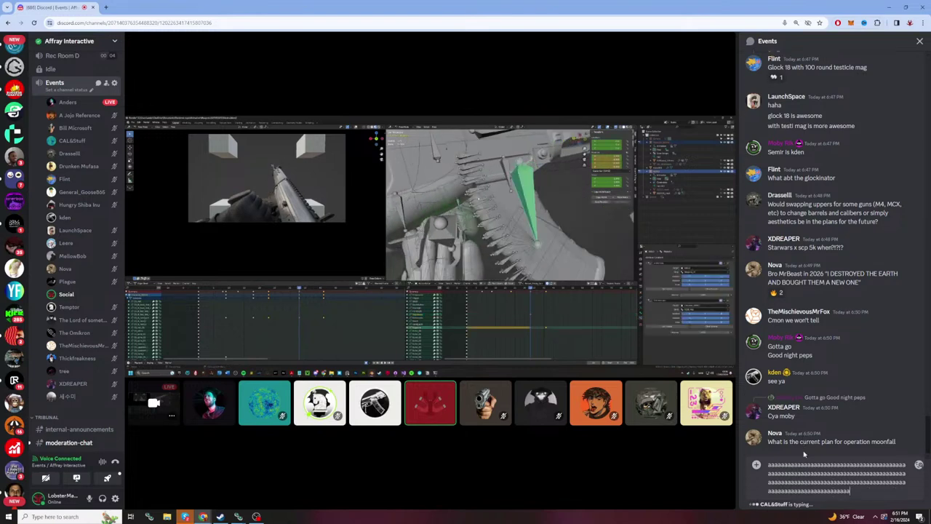
pyautogui.write('aaaaaaaaa')
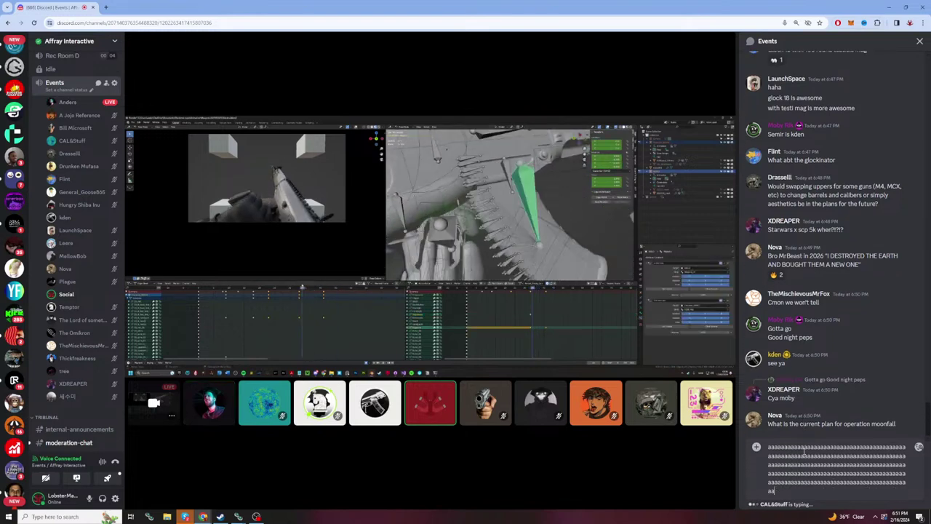
pyautogui.write('aaaaaaaaaaaaaaa')
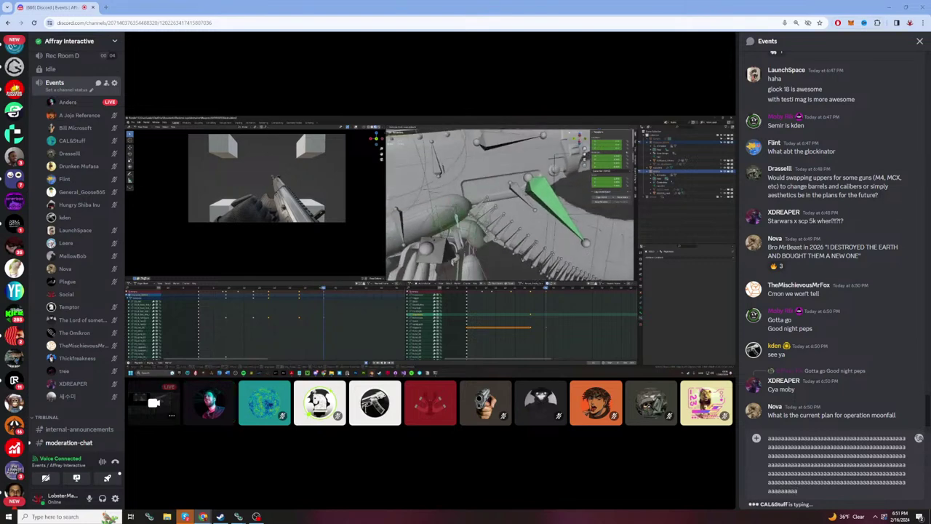
pyautogui.tripleClick(791, 464)
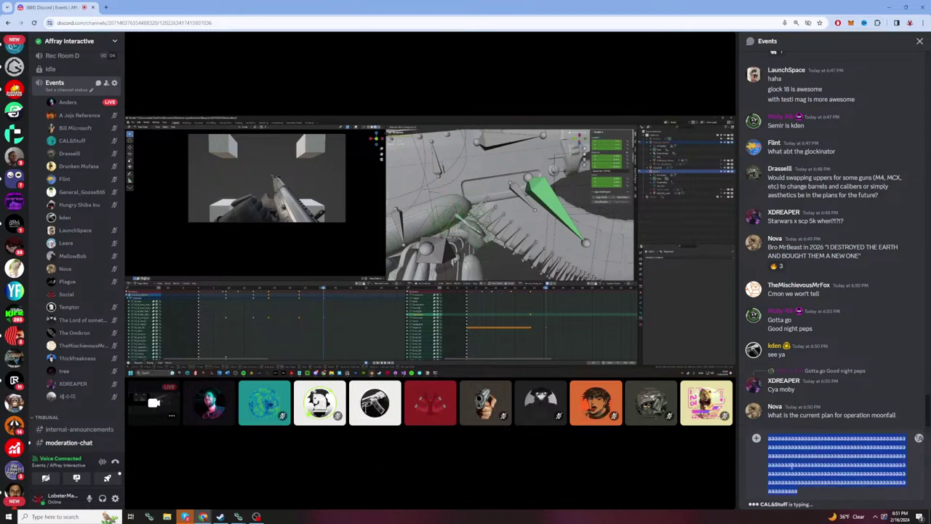
pyautogui.press('BackSpace')
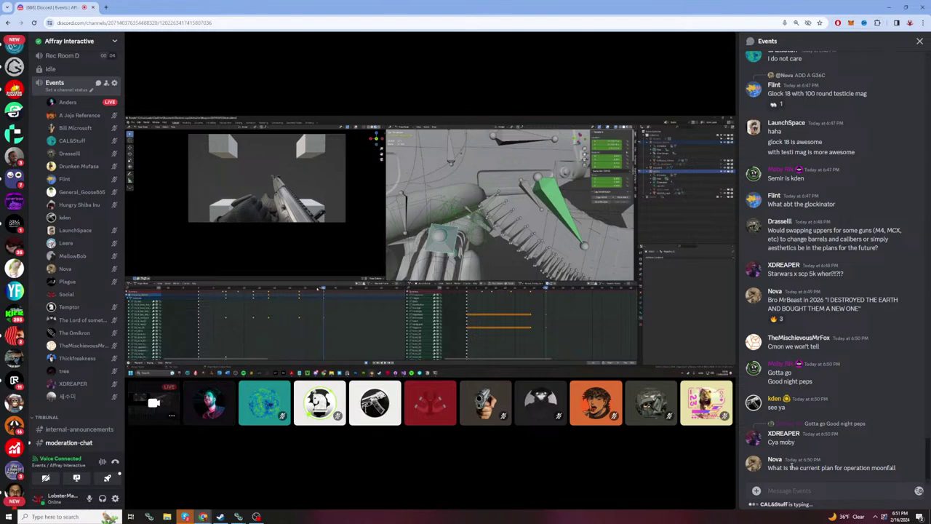
pyautogui.write('aaaaaaaaaaaaaaaaaaaaaaaaaaaa')
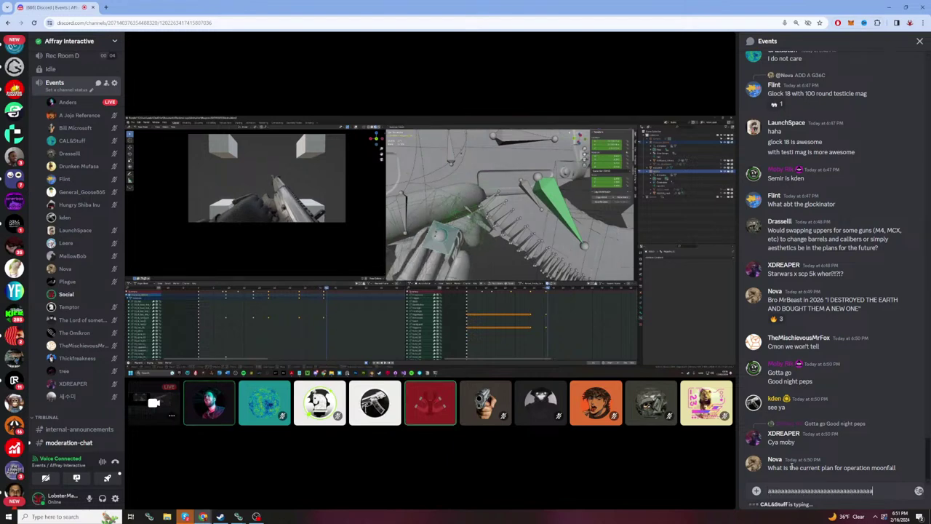
pyautogui.write('aaaaaaaaaaaaaaaaaaaaaaaaaaaaaaaaaaaaaaaaaaaaaaaaaaaaaaaaaaaaaaaaaaaa')
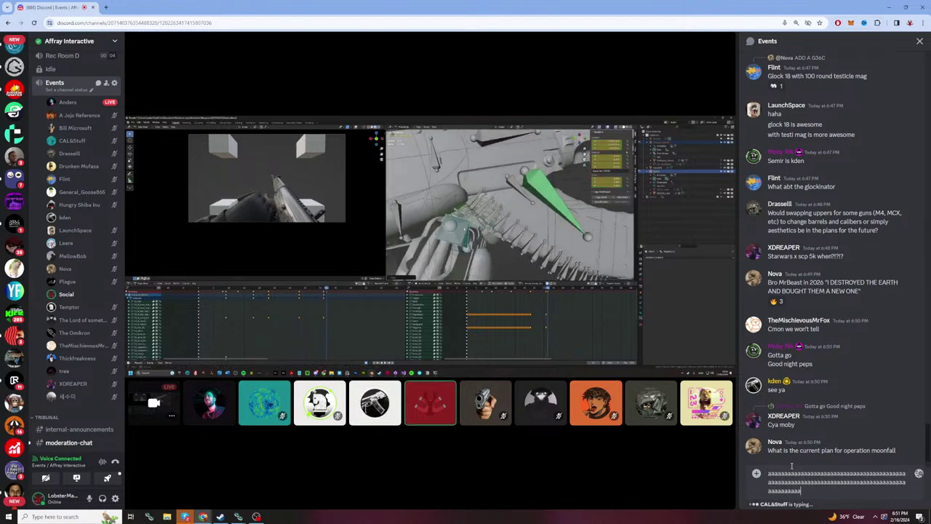
pyautogui.write('aaaaaaaaaaaaaaaaaaaaaaaaaaaaaaaaaaaaaaaaaaaaaaaaaaaaaaaaaaaaaaaaaaaaaaaaaaaaaaaaaaaaaaaaaaaaaaaaaaaa')
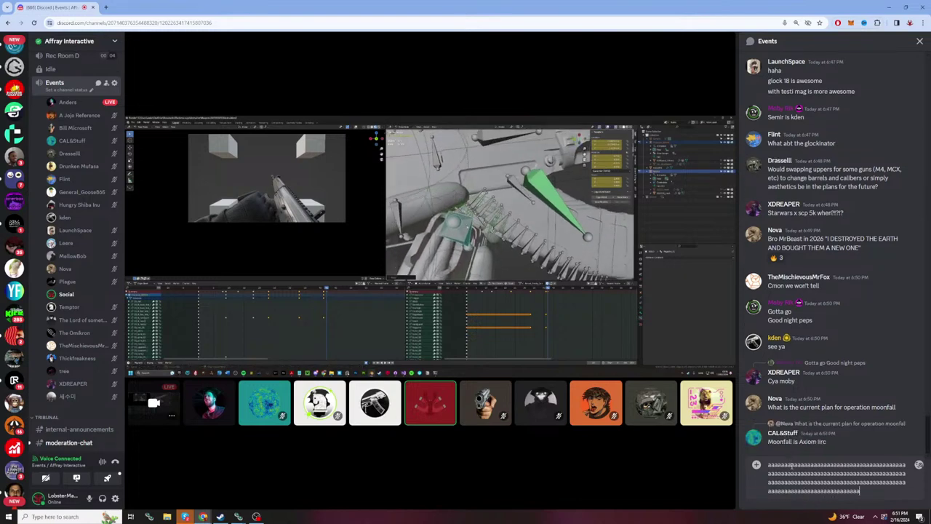
pyautogui.write('aaaaaaaaaaaaaaaaaaaa')
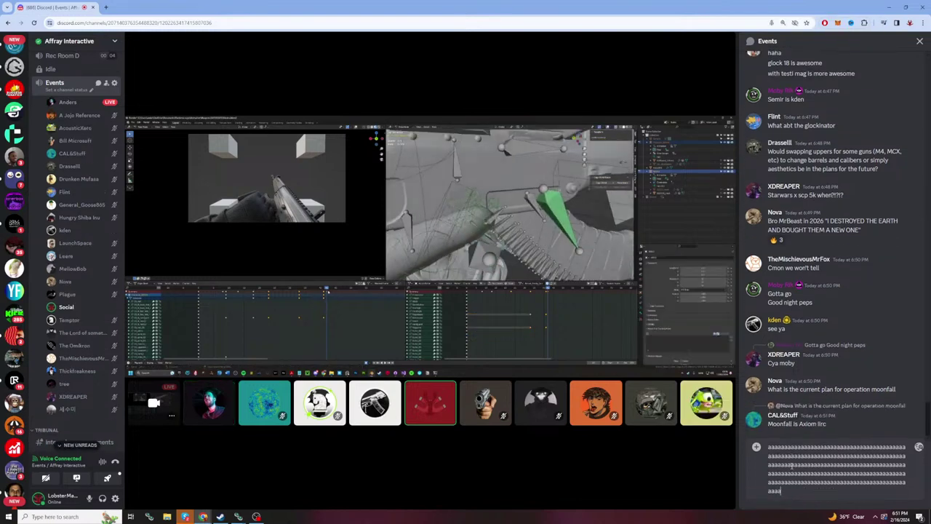
pyautogui.write('aaaaaaaaaaaaaaaaaaaaaaaaaaaaaaaaaaaaaaaaaaaaaaaaaaaaaaaaaaaa')
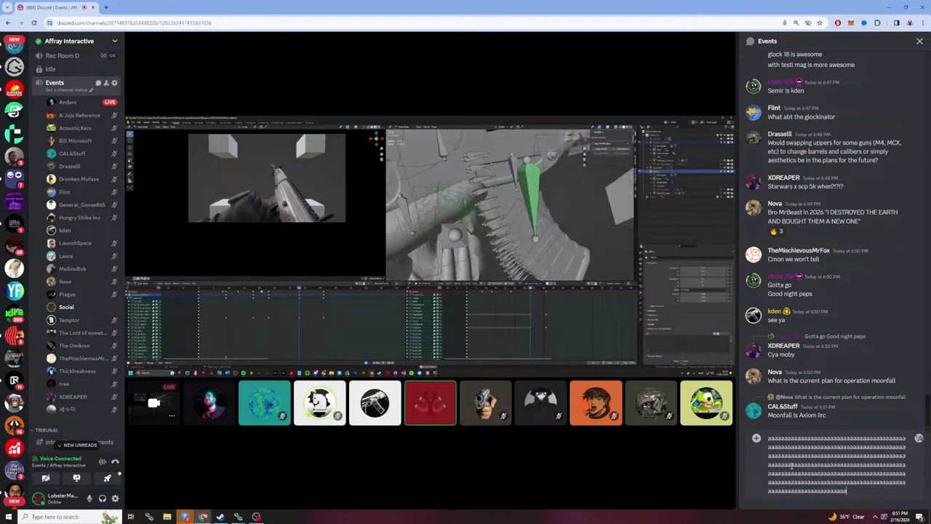
pyautogui.write('aaaaaaaaaaaaaaaaaaaaaa')
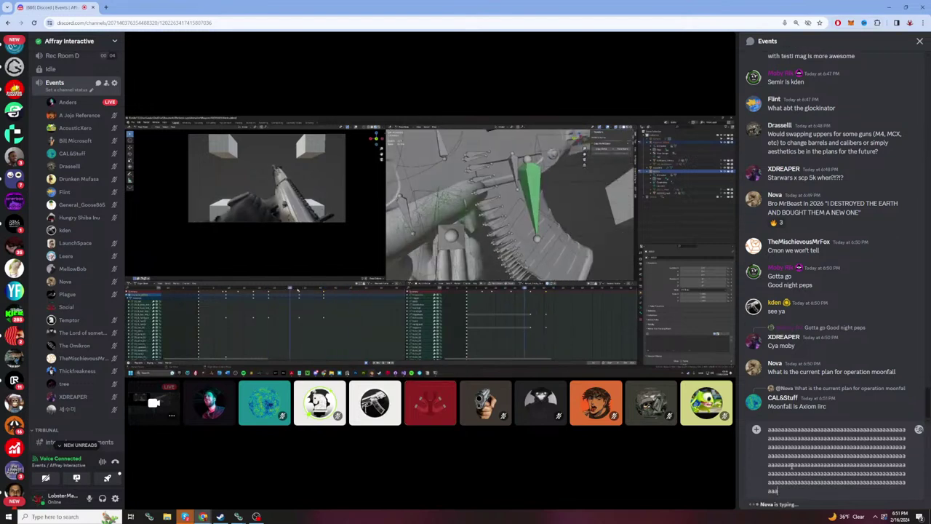
pyautogui.hotkey('ctrl', 'a')
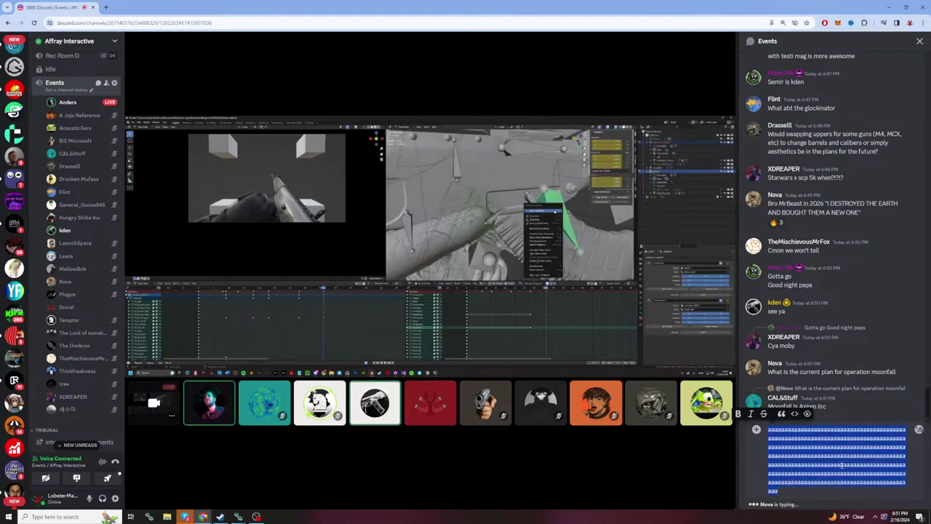
pyautogui.press('BackSpace')
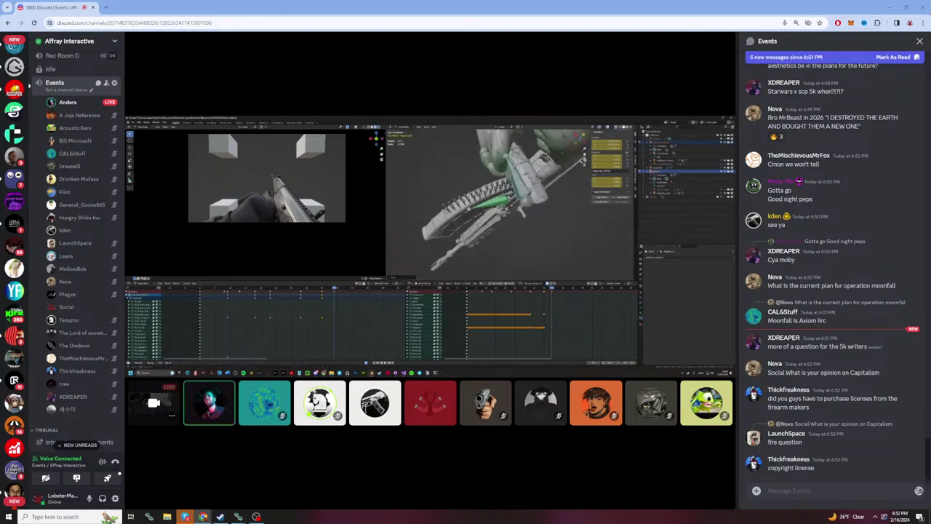
pyautogui.moveTo(178, 469)
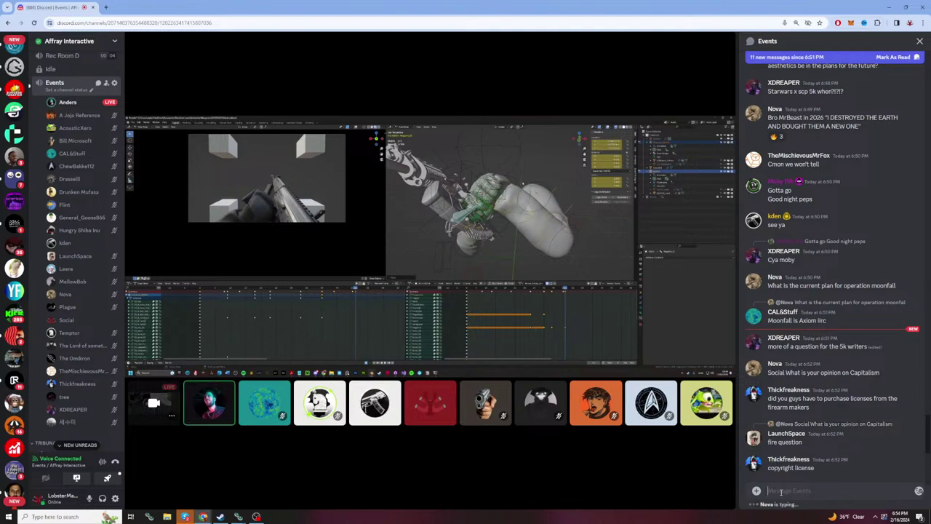
# Step: Send "we'll get the writers in here one day" to the Events chat, then refocus the message box
pyautogui.write("we'll get the writers in here one day")
pyautogui.press('Return')
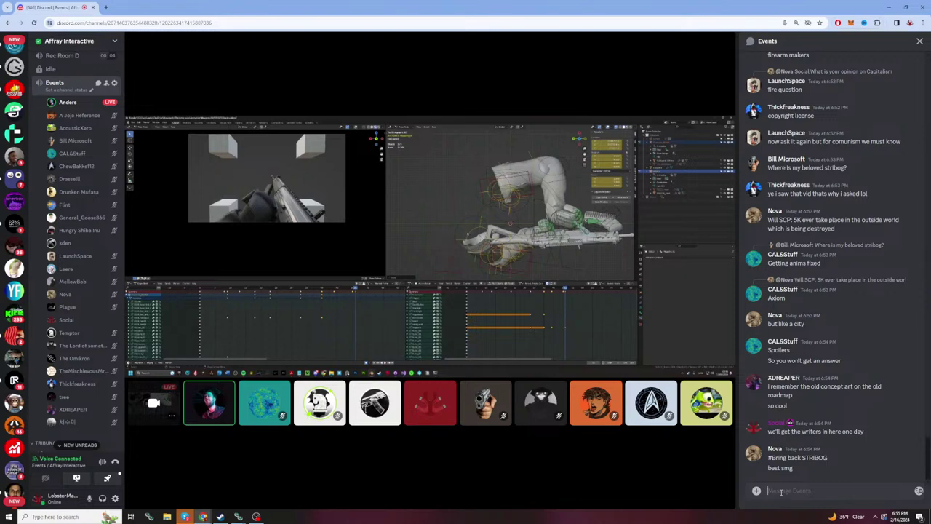
pyautogui.click(782, 492)
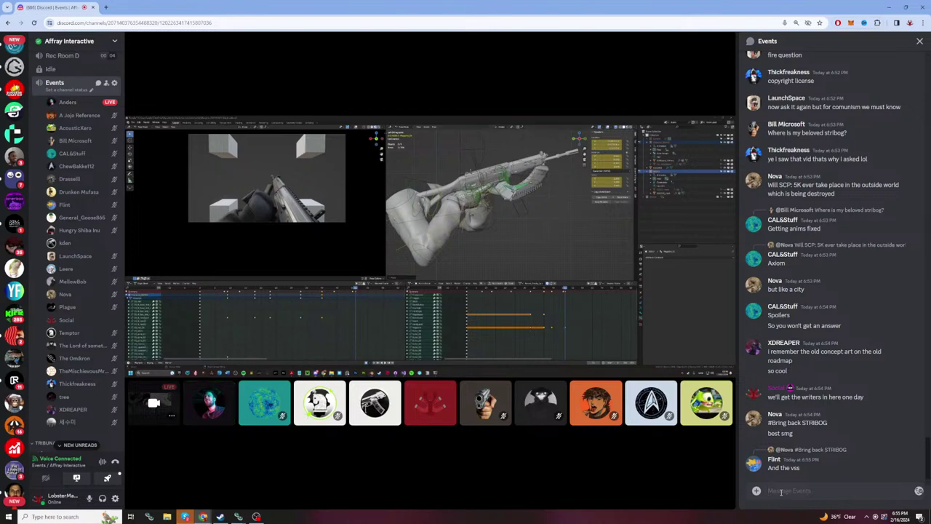
pyautogui.write('aa')
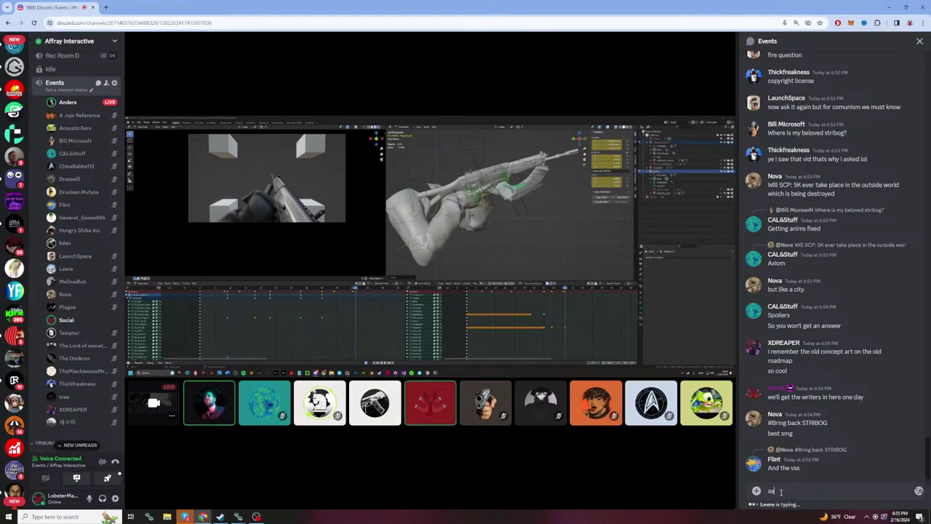
pyautogui.write('aaaaaaaaaaaaaaaaaaaaaaaaaaaaaaaaaaaaaaaaaaaaaaaaaaaaaaaaaaaaaaaaaa')
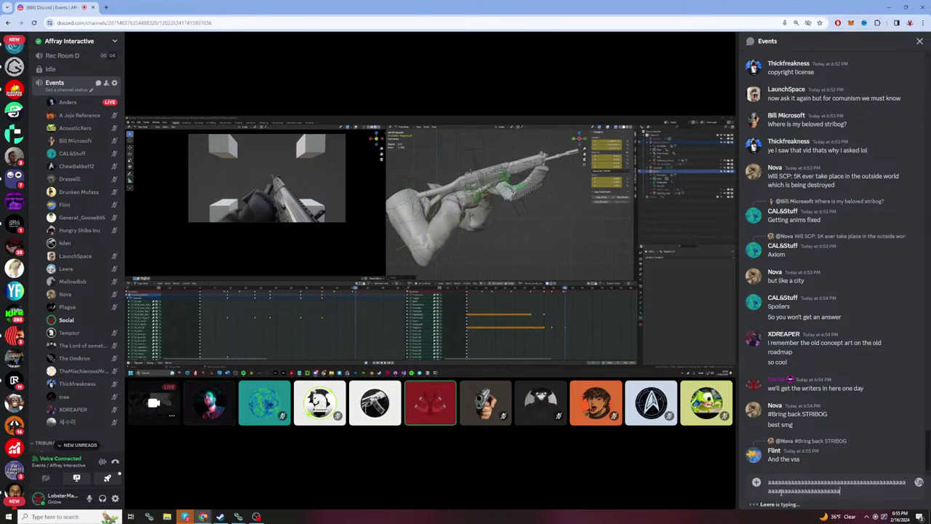
pyautogui.write('aaaaaaaaaaaaaaaaaaaaaaaaaaaaaaaaaaaaaaaaaaaaaaaaaaaaaaaaaaaaaaaaaaaaaaaaaaaaaaaaaaaaaaaaaaaaaaaaaaaaaaaaaaaaaaaaaaaaaaaaaaaaaaaaaaa')
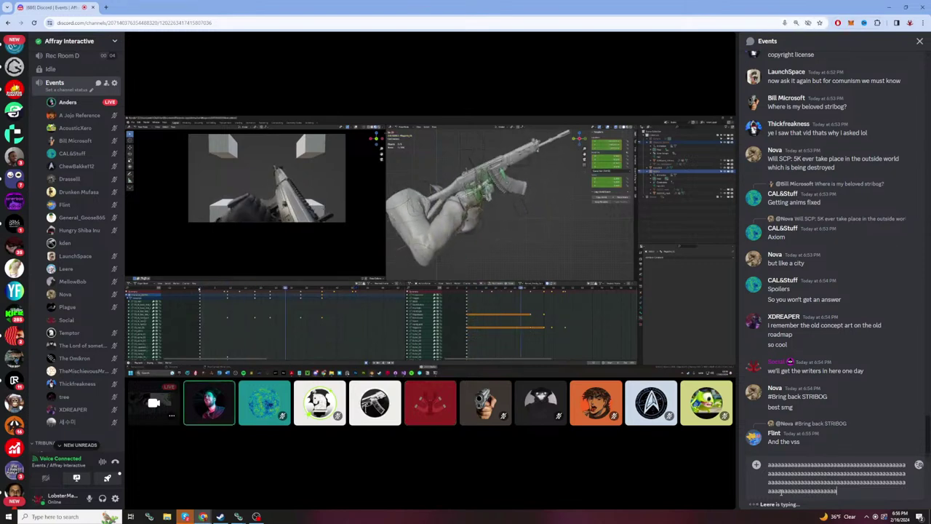
pyautogui.press('BackSpace')
pyautogui.press('BackSpace')
pyautogui.press('BackSpace')
pyautogui.press('BackSpace')
pyautogui.press('BackSpace')
pyautogui.press('BackSpace')
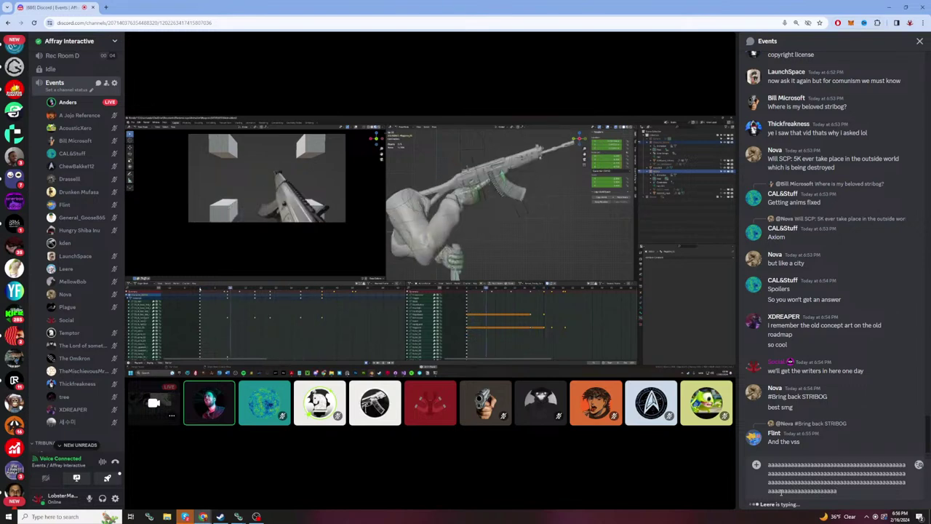
pyautogui.press('BackSpace')
pyautogui.press('BackSpace')
pyautogui.press('BackSpace')
pyautogui.press('BackSpace')
pyautogui.press('BackSpace')
pyautogui.press('BackSpace')
pyautogui.press('BackSpace')
pyautogui.press('BackSpace')
pyautogui.press('BackSpace')
pyautogui.press('BackSpace')
pyautogui.press('BackSpace')
pyautogui.press('BackSpace')
pyautogui.press('BackSpace')
pyautogui.press('BackSpace')
pyautogui.press('BackSpace')
pyautogui.press('BackSpace')
pyautogui.press('BackSpace')
pyautogui.press('BackSpace')
pyautogui.press('BackSpace')
pyautogui.press('BackSpace')
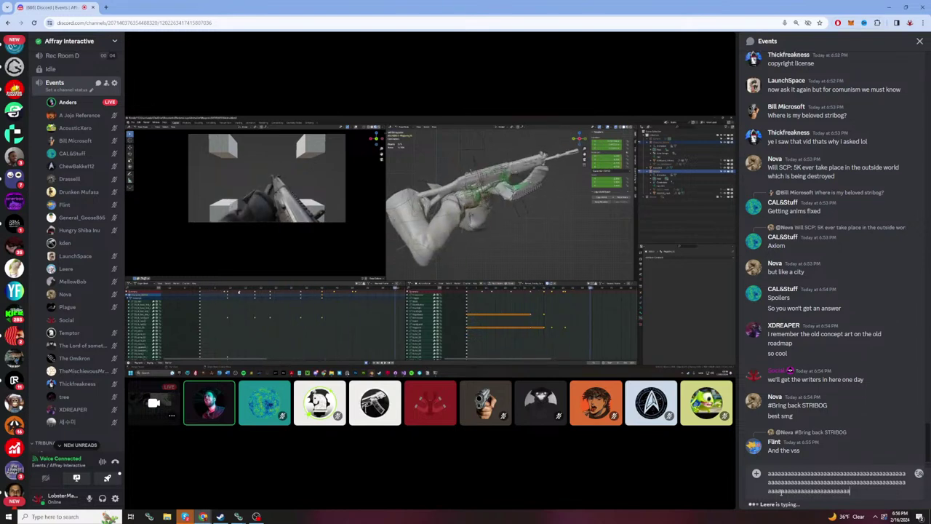
pyautogui.press('BackSpace')
pyautogui.press('BackSpace')
pyautogui.press('BackSpace')
pyautogui.press('BackSpace')
pyautogui.press('BackSpace')
pyautogui.press('BackSpace')
pyautogui.press('BackSpace')
pyautogui.press('BackSpace')
pyautogui.press('BackSpace')
pyautogui.press('BackSpace')
pyautogui.press('BackSpace')
pyautogui.press('BackSpace')
pyautogui.press('BackSpace')
pyautogui.press('BackSpace')
pyautogui.press('BackSpace')
pyautogui.press('BackSpace')
pyautogui.press('BackSpace')
pyautogui.press('BackSpace')
pyautogui.press('BackSpace')
pyautogui.press('BackSpace')
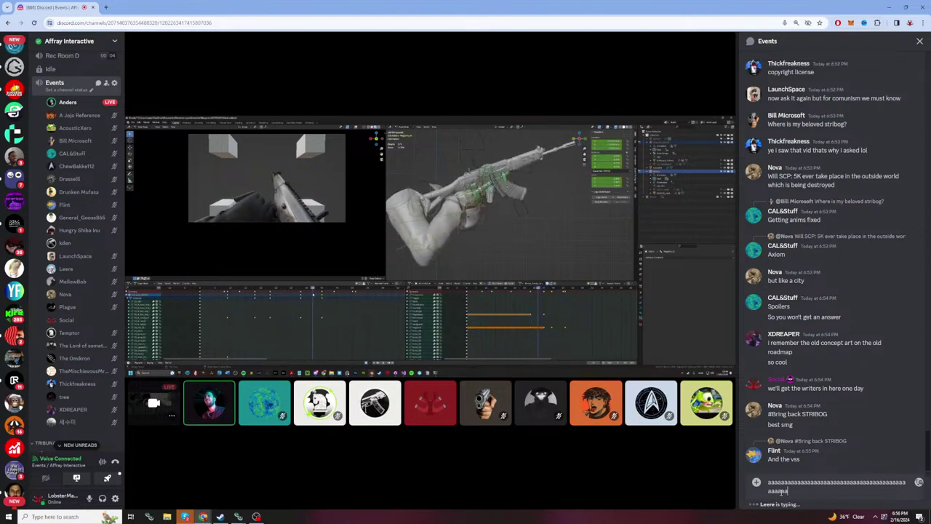
pyautogui.press('BackSpace')
pyautogui.press('BackSpace')
pyautogui.press('BackSpace')
pyautogui.press('BackSpace')
pyautogui.press('BackSpace')
pyautogui.press('BackSpace')
pyautogui.press('BackSpace')
pyautogui.press('BackSpace')
pyautogui.press('BackSpace')
pyautogui.press('BackSpace')
pyautogui.press('BackSpace')
pyautogui.press('BackSpace')
pyautogui.press('BackSpace')
pyautogui.press('BackSpace')
pyautogui.press('BackSpace')
pyautogui.press('BackSpace')
pyautogui.press('BackSpace')
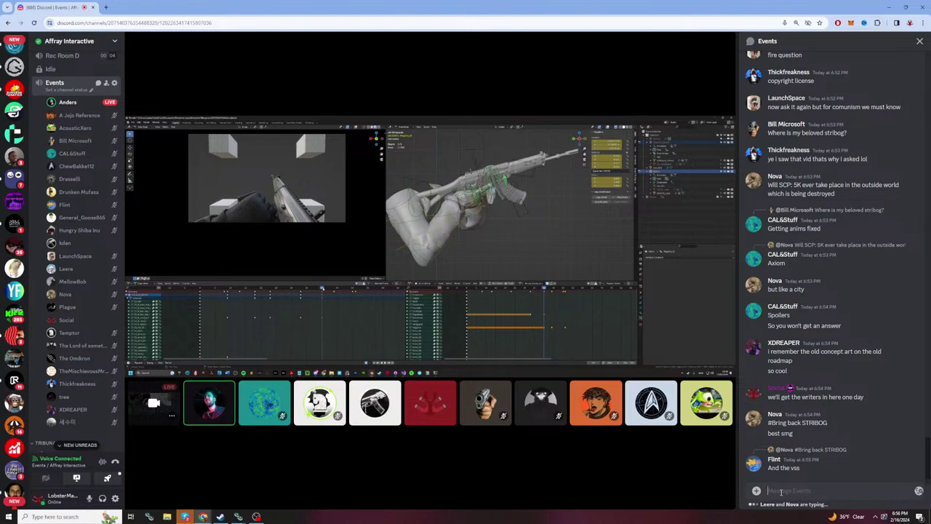
pyautogui.click(782, 493)
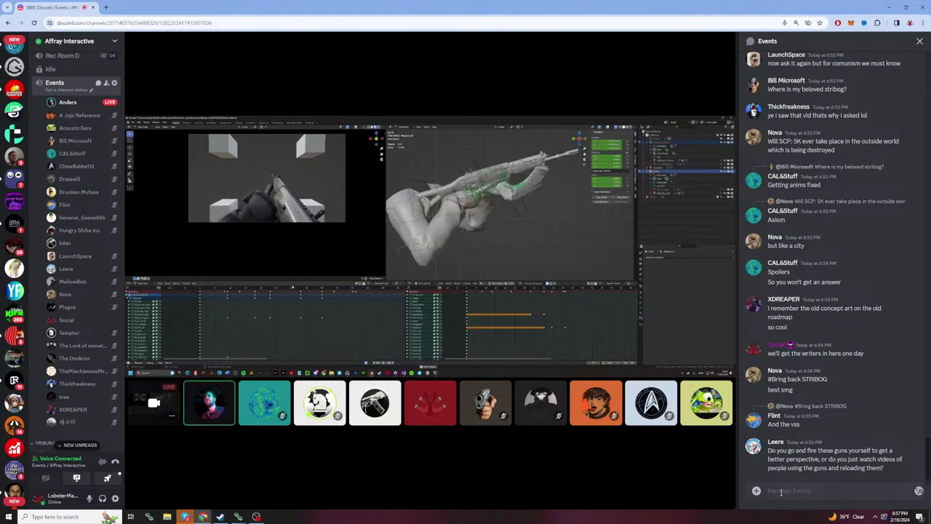
pyautogui.write('I')
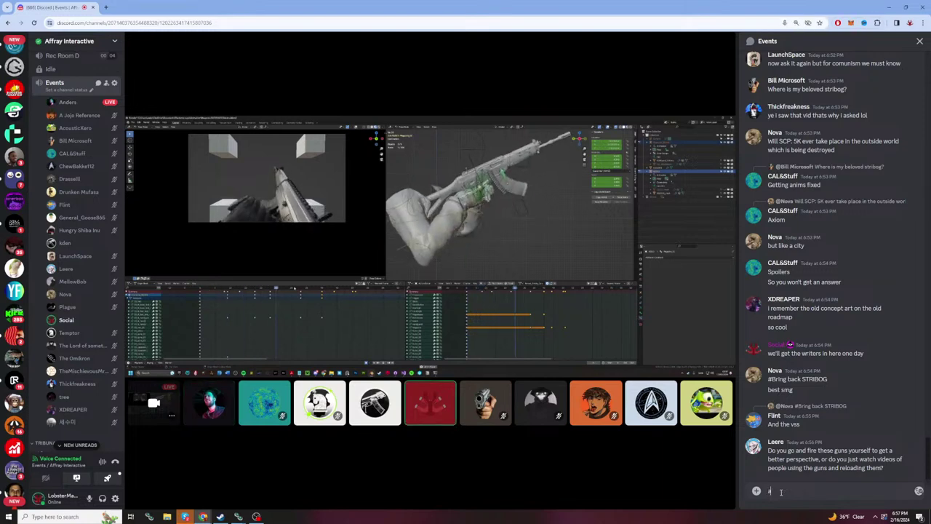
pyautogui.write('aaaaaaaaaaaaaaaaaaaaaaaaaaaaaaaaaaaaaaaaaaaaaaaaaaaaaaaaa')
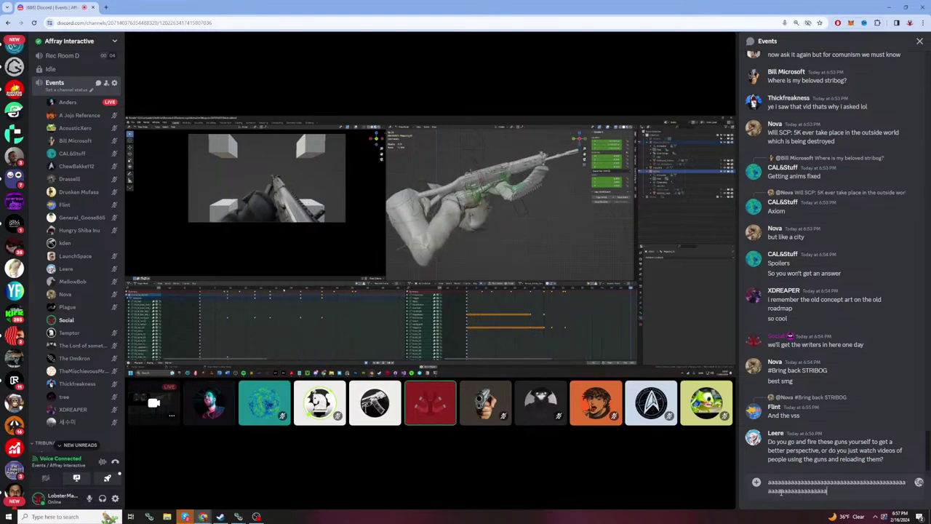
pyautogui.write('aaaaaaaaaaaaaaaaaaaaaaaaaaaaaaaaaaaaaaaaaaaaaaaaaaaaaaaaaaaaaaa')
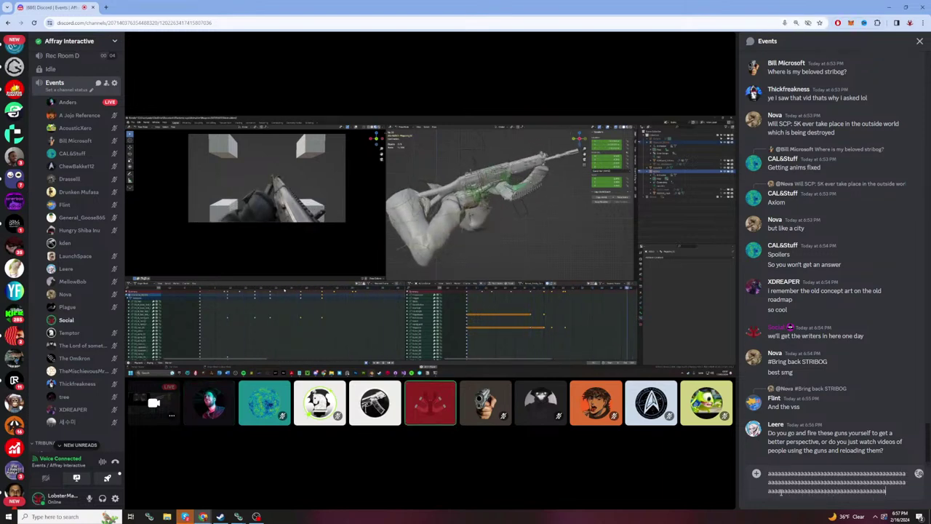
pyautogui.write('aaaaaaaaaaaaaaaaaaaaaaaaaaaaaaaaaaaaaaaaaaaaaaaaaaaaaaaaaaaaaaaaaaaaaaaaaaaaaaaaaaaaaaaaaaaaaaaaaaaaaa')
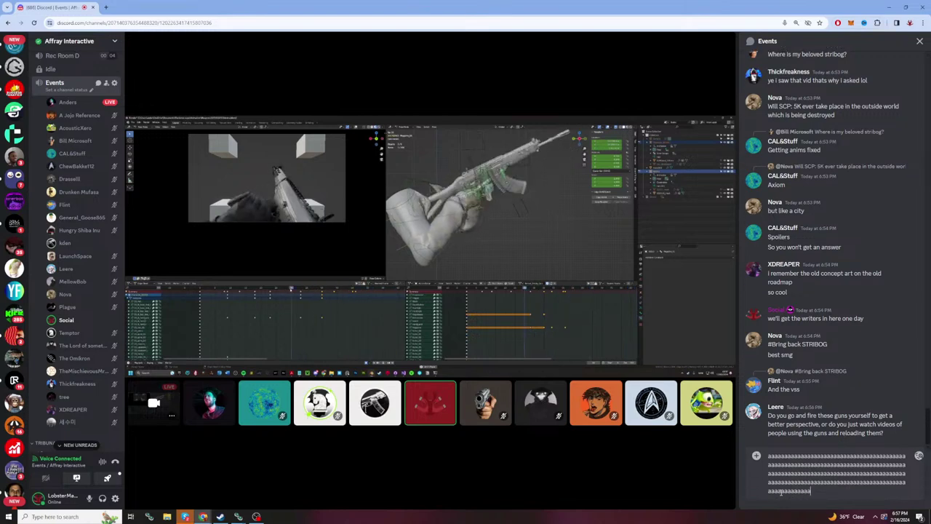
pyautogui.write('aaaaaaaaaaaaaaaaaaaaaaaaaaaaaaaaaaaaaaaaaaaaaaaaaaaaaaaa')
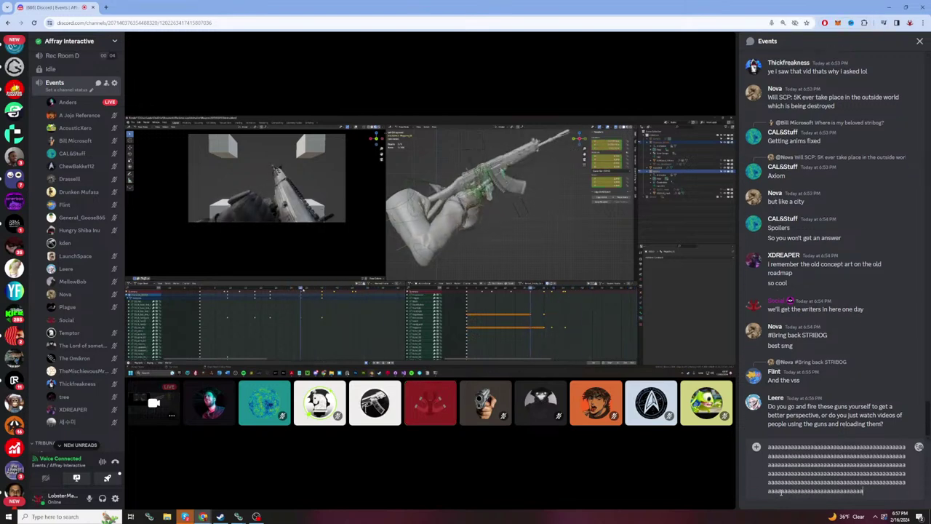
pyautogui.hotkey('ctrl', 'a')
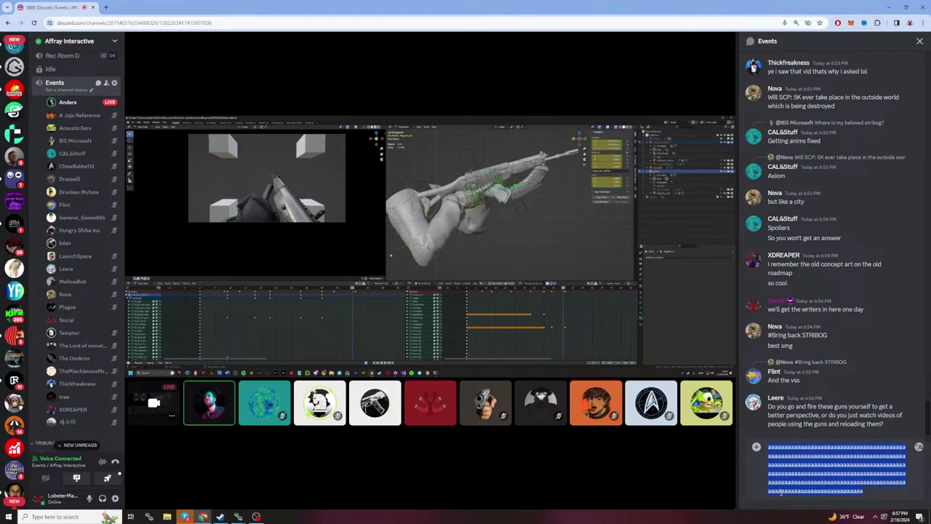
pyautogui.press('BackSpace')
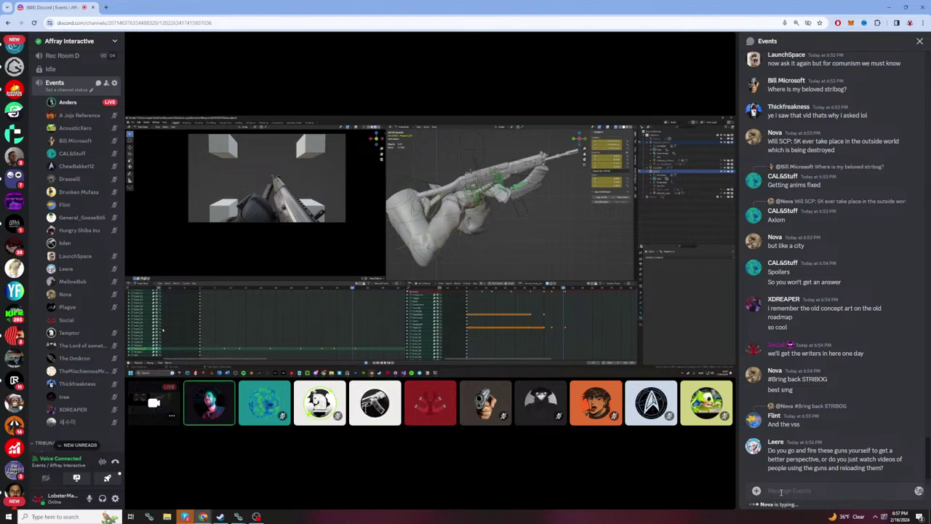
# Step: Put the cursor in the 'Message Events' box at the bottom of the chat panel
pyautogui.click(780, 493)
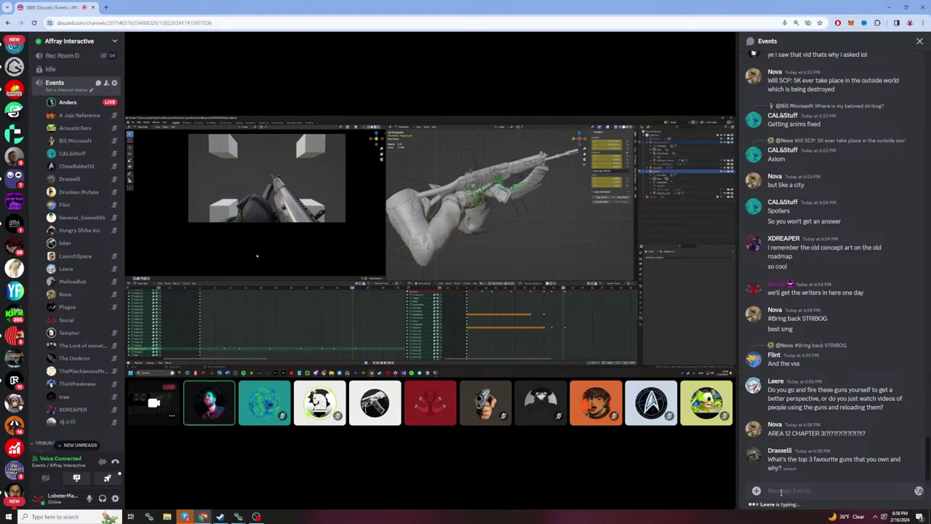
pyautogui.write('a')
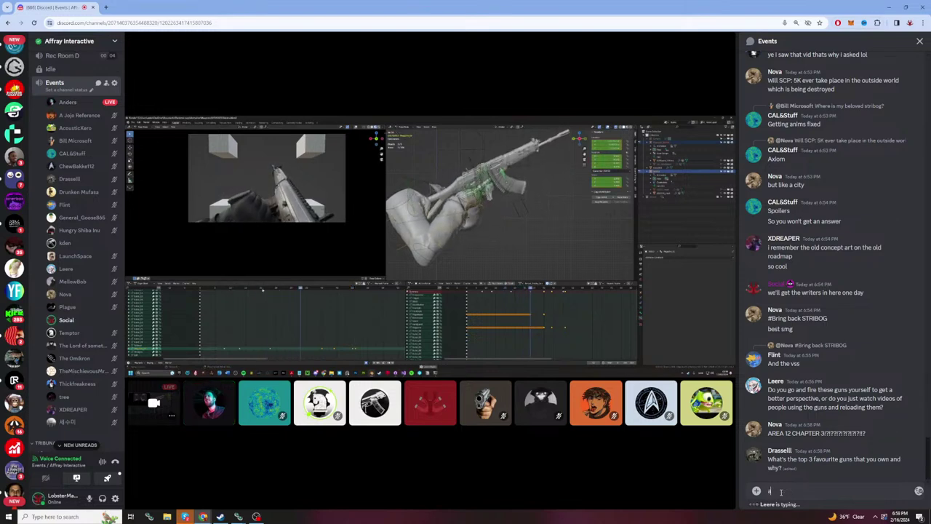
pyautogui.write('aaaaaaaaaaaaaaaaaaaaaaaaaaaaaaaaaaaaaaaaa')
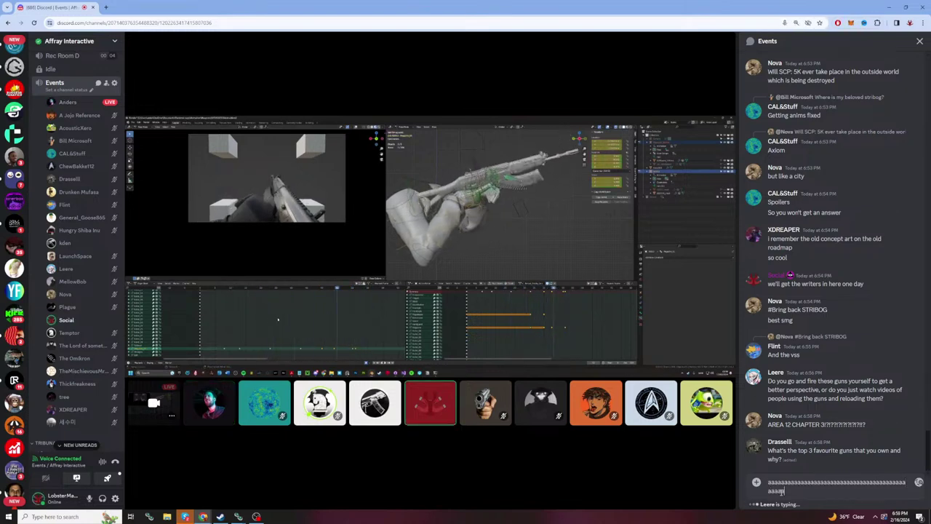
pyautogui.write('aaaaaaaaaaaaaaaaaaaaaaaaaaaaaaaaaaaaaaaaaaaaaaaaaaaaaaaa')
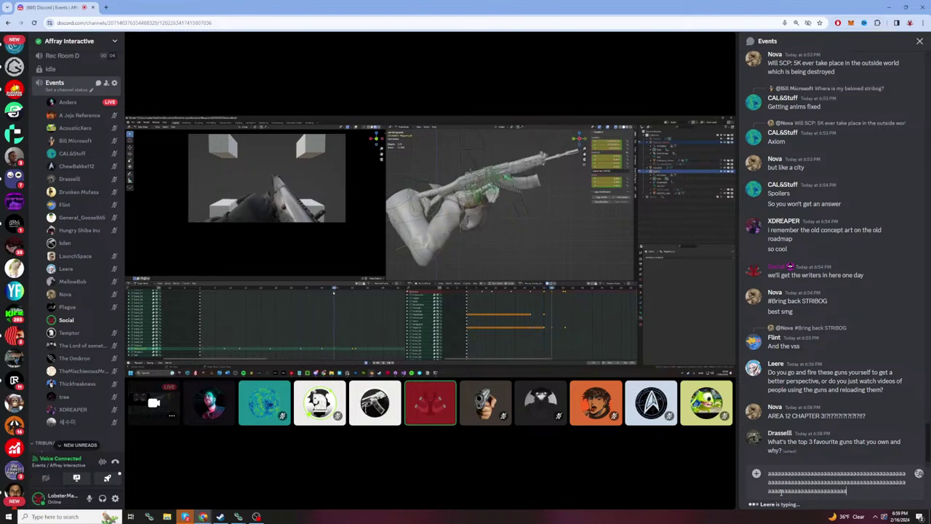
pyautogui.write('aaaaaaaaaaaaaaaaaaaaaaaaaaaaaaaaaaaaaaaaaaaaaaaaaaaaaaaaaaaaaaaaaaaaaaaaaaaaaaaaaaaaaaaaaaaa')
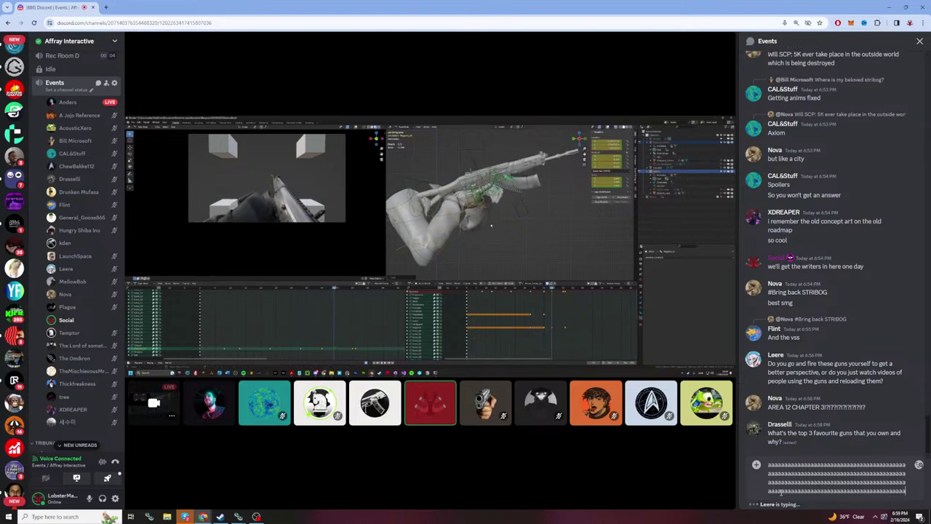
pyautogui.write('aaa')
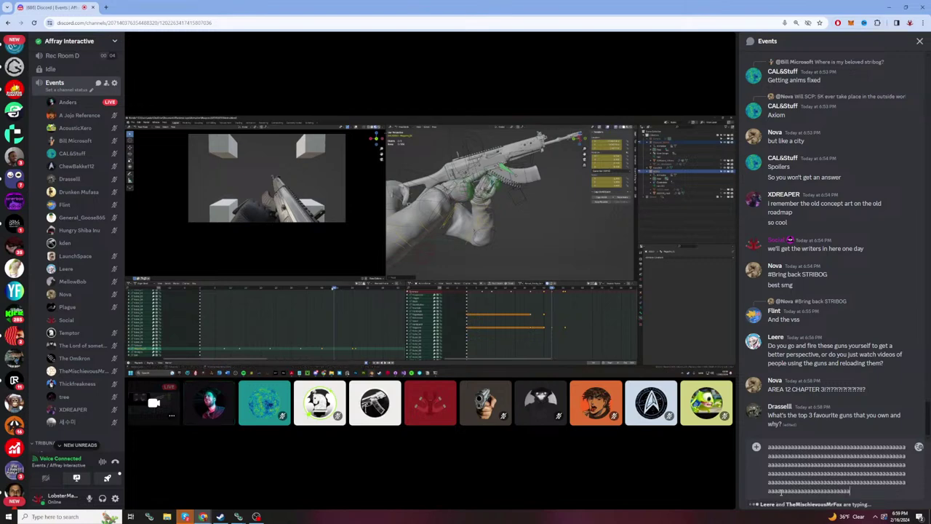
pyautogui.write('aaaaaaaaaaaaaaaaaaaaaaaaaaaaaaaaaaaaaaaaaaaaaaaa')
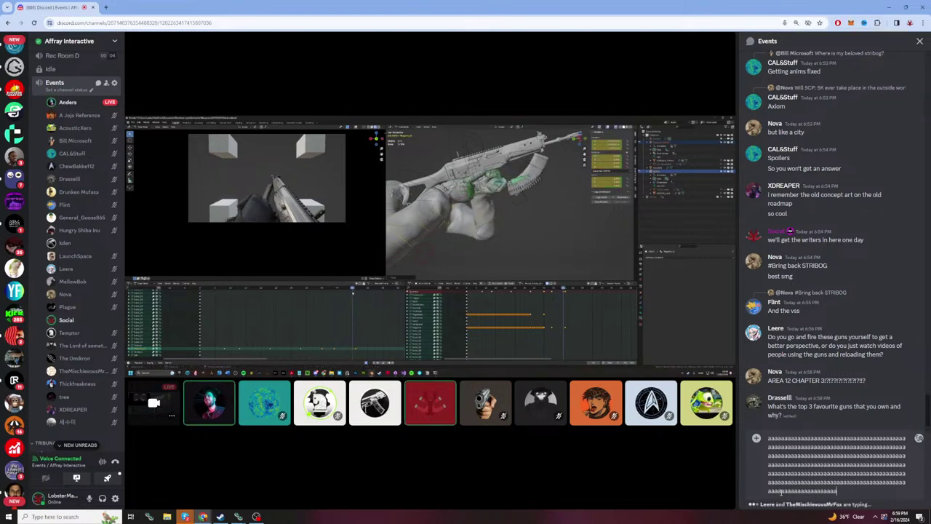
pyautogui.write('aaaaaaaaaaaaaaaa')
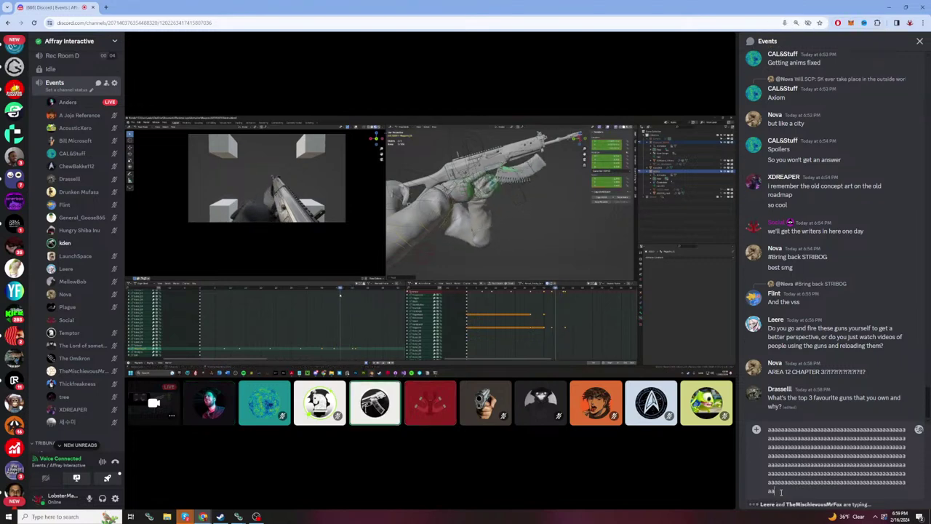
pyautogui.hotkey('ctrl', 'a')
pyautogui.press('BackSpace')
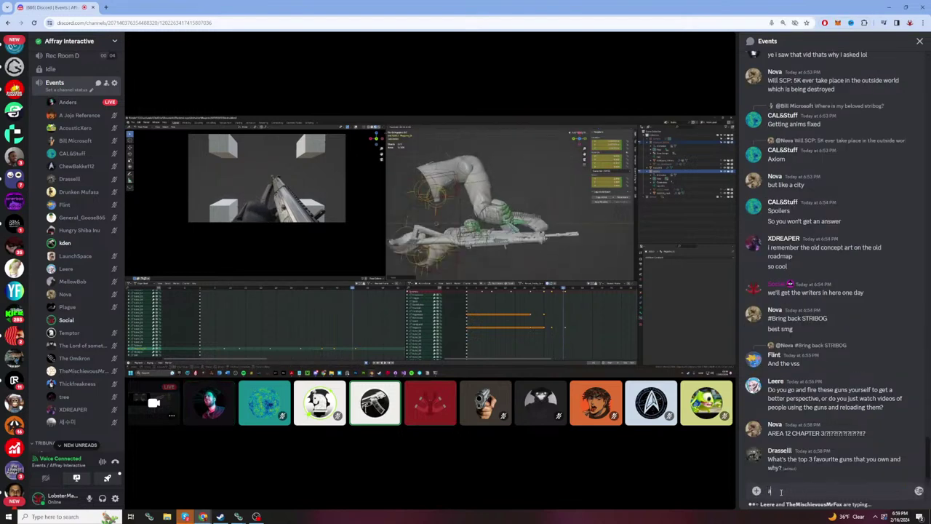
pyautogui.write('aaaaaaaaaaaaaaaaaaaaaaaaaaaaaaaaaaaaaa')
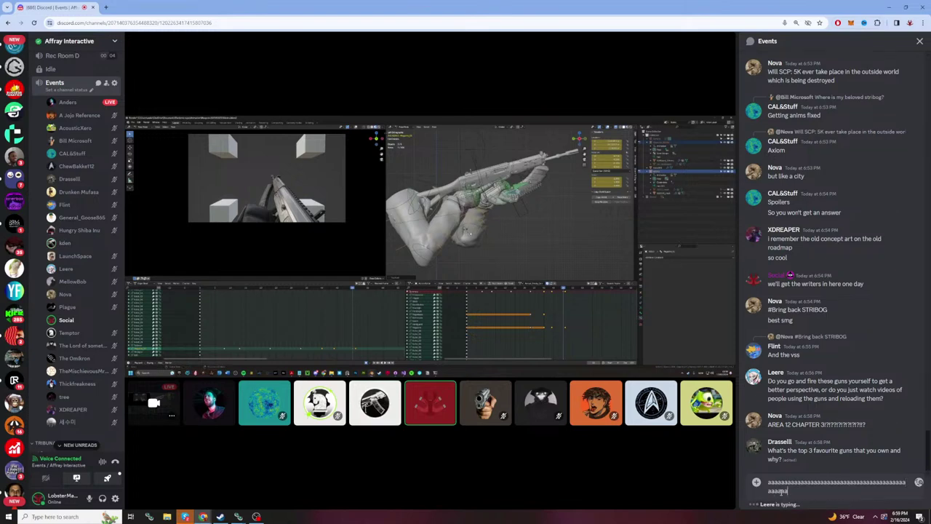
pyautogui.write('aaaaaaaaaaaaaaaaaaaaaaaaaaaaaaaaaaaaaaaaaaaaaaaaaaaaaaaa')
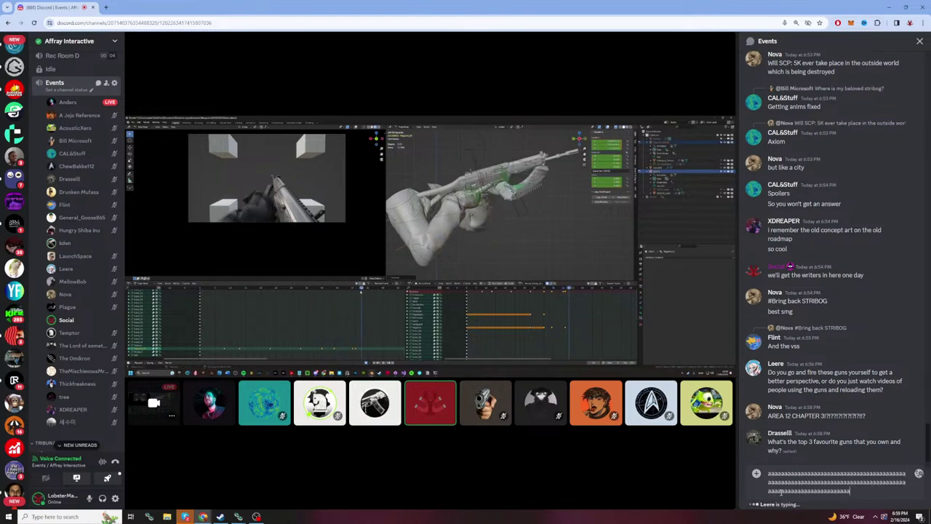
pyautogui.write('aaaaaaaaaaaaaaaa')
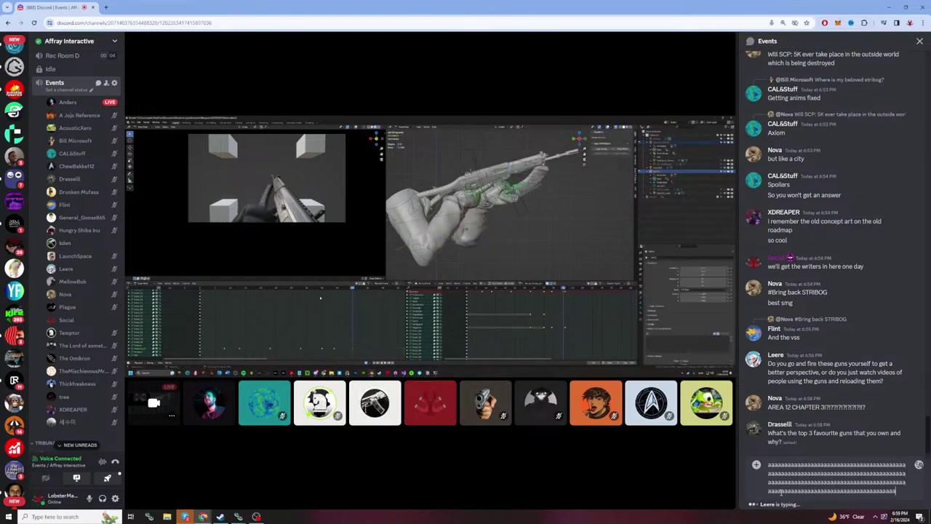
pyautogui.hotkey('ctrl', 'a')
pyautogui.press('BackSpace')
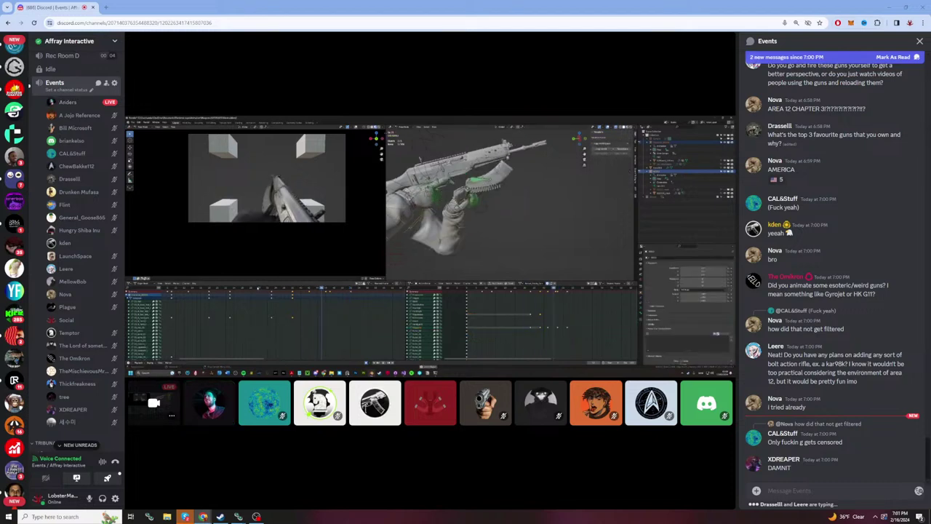
# Step: Focus the 'Message Events' text box at the bottom of the chat panel
pyautogui.moveTo(654, 234)
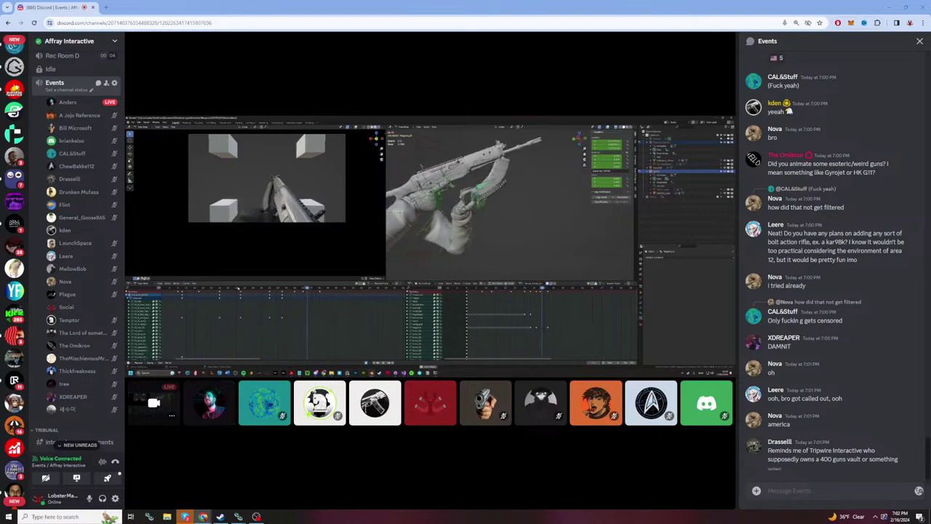
pyautogui.click(779, 490)
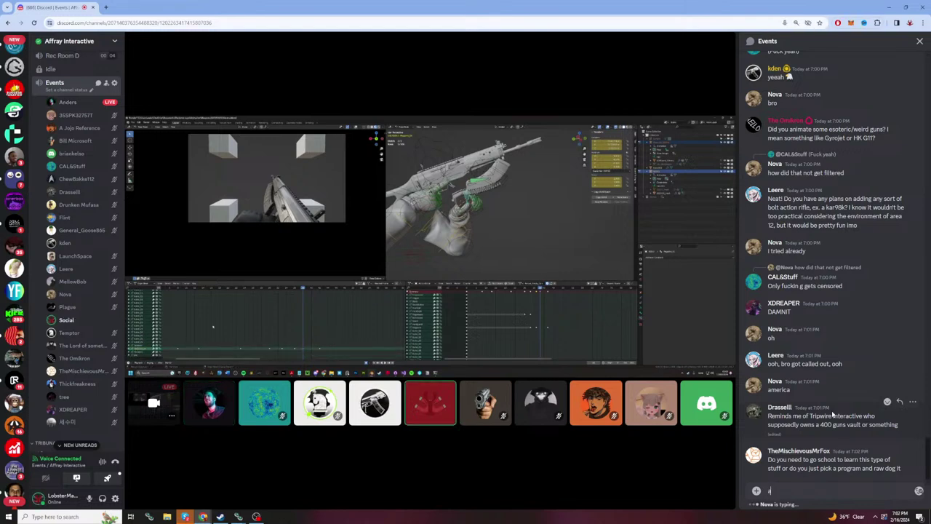
# Step: Type a long run of a's into the Events draft and select all of it
pyautogui.write('aaaaaaaaaaaaaaaaaaaaaaaaaaaaaaaaaaaaaaaaaaaaaaaaaaaaaaaaaaaaaaaaaaaaaaaaaaa')
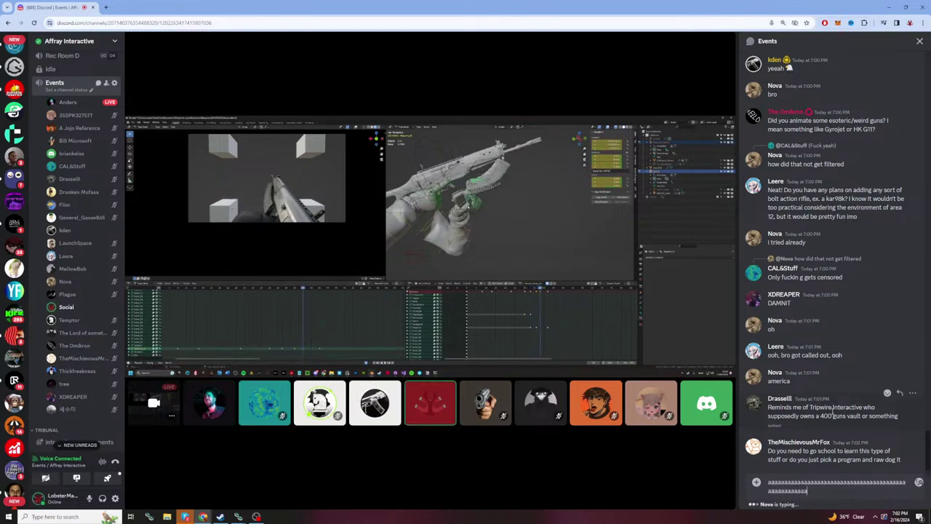
pyautogui.write('aaaaaaaaaaaaaaaa')
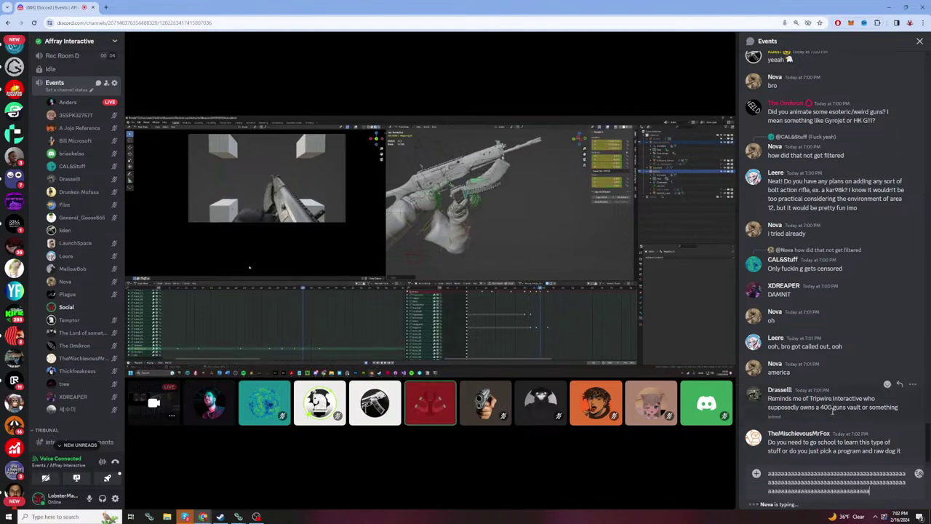
pyautogui.write('aaaaaaaaaaaaaaaaaaaaaaaaaaaaaaaaaaaaaaaaaaaaaaaaaaaaaaaaaaaaaaaaaaaaaaaaaaaaaaaaaaaaaaaaaaaaaaaaaaaaaaa')
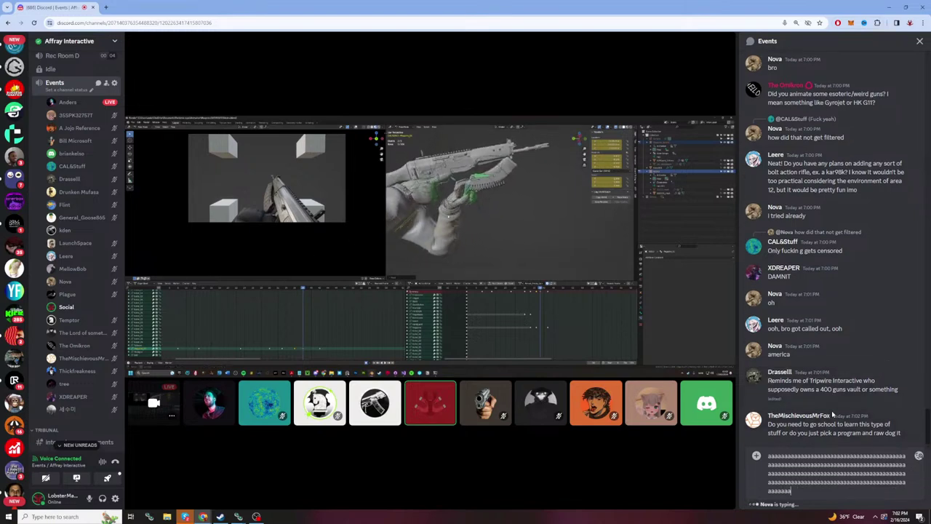
pyautogui.write('aaaaaaaaaaaaaaa')
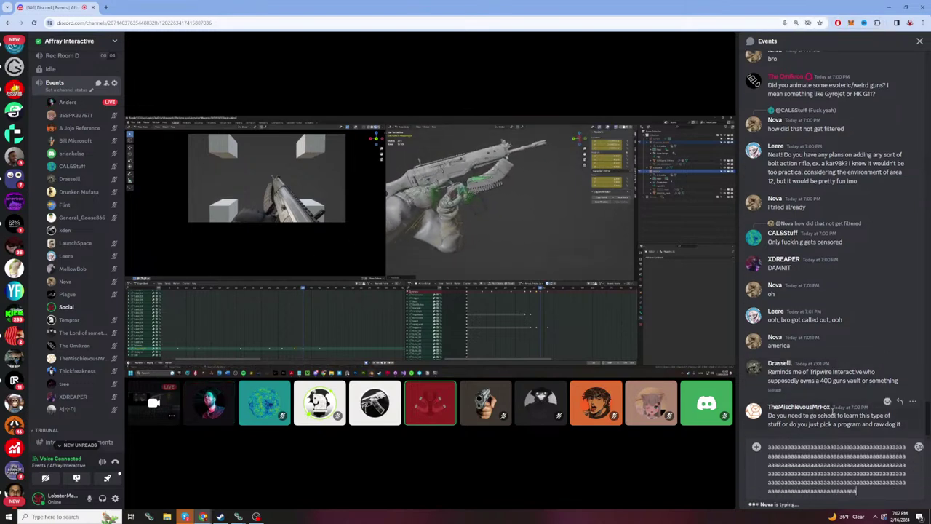
pyautogui.write('aaaaaaaaaaaaaaaaaaaaaaaaaaaaaaaaaaaaaaaaaaaaaaaaaaaaaaaaaa')
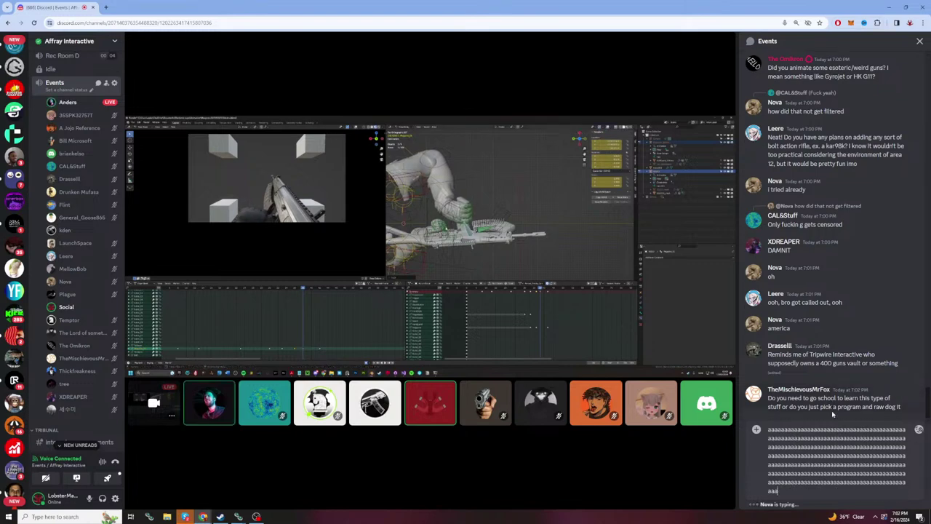
pyautogui.write('aaaaaaaaaaaaaaaaaaaaaaaaaaaaaaaaaaaaaaaaaaaaaaaaaaaaaaaaaaaaaaaaaaaaaaaa')
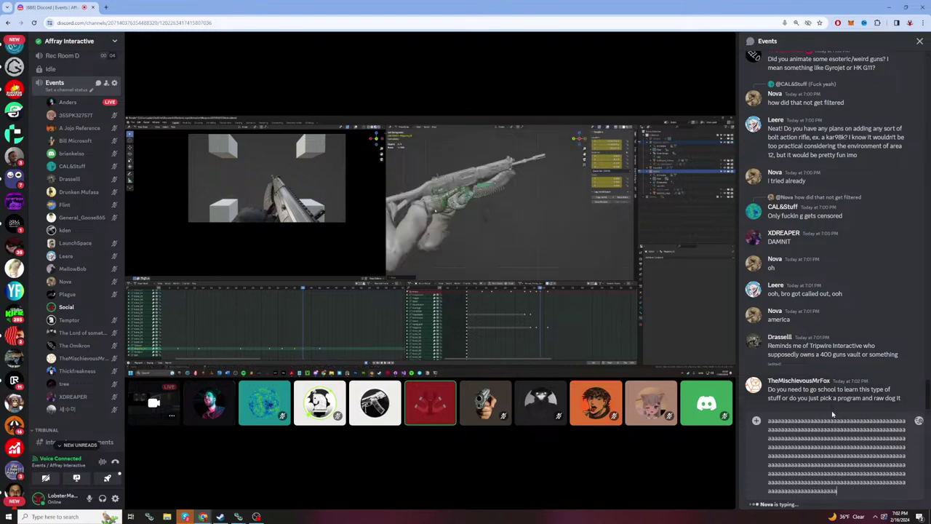
pyautogui.write('aaaaaaaaaaaaaaaaaaaaaaaaaaa')
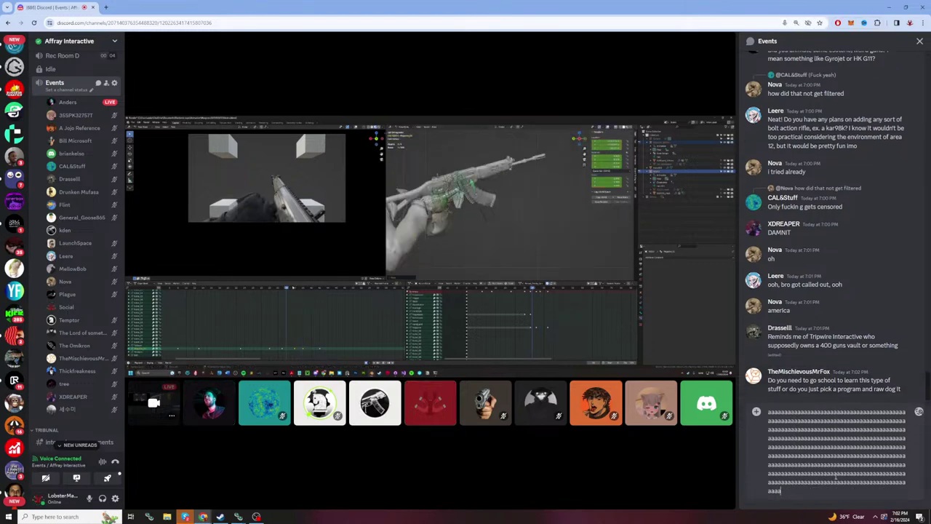
pyautogui.hotkey('ctrl', 'a')
# Step: Delete the selected run of a's so the Events message box is empty
pyautogui.press('BackSpace')
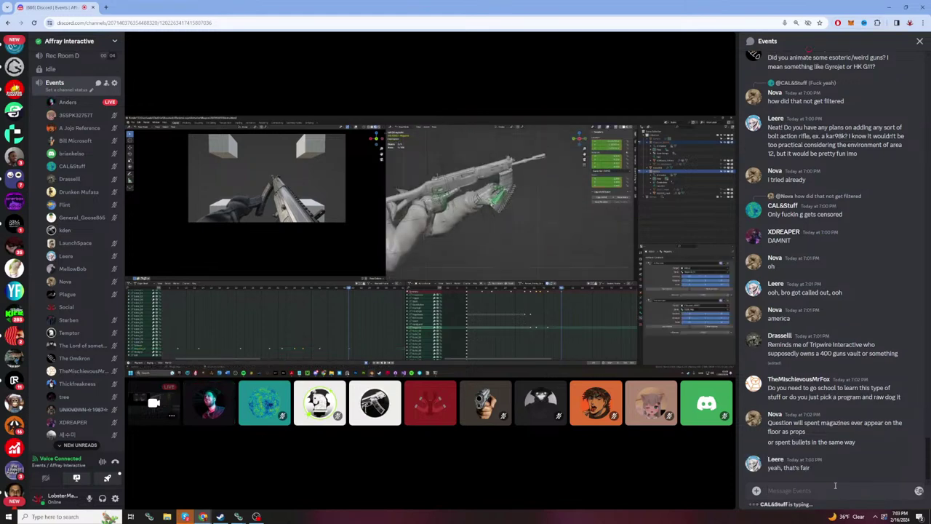
# Step: Type a long string of a's, then select and erase it without sending
pyautogui.write('aaaaaaaaaaaaaaaaaaaaaaaaaaaaaaaaaaaaaaaaaaaaaaa')
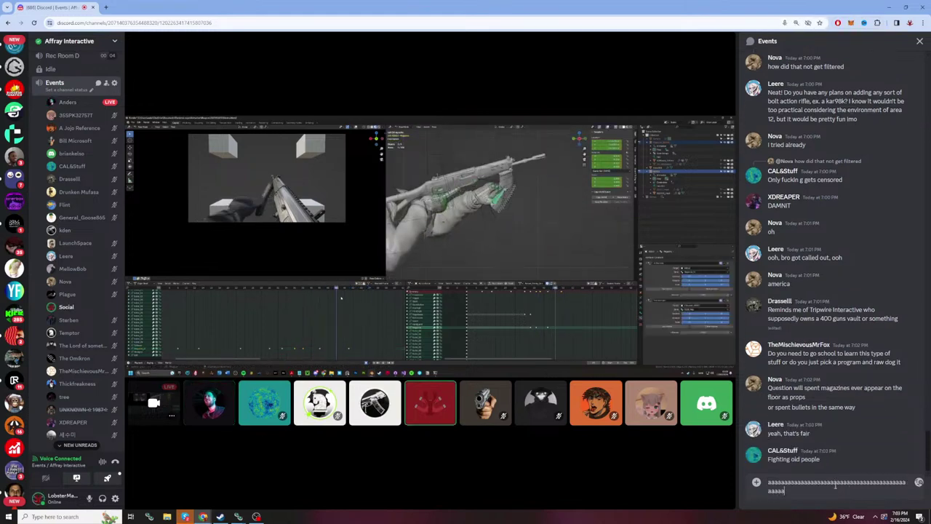
pyautogui.write('aaaaaaaaaaaaaaaaaaaaaaaaaaaaaaaaaaaaaaaaaaaaaaaaaaaaaaaaaaaa')
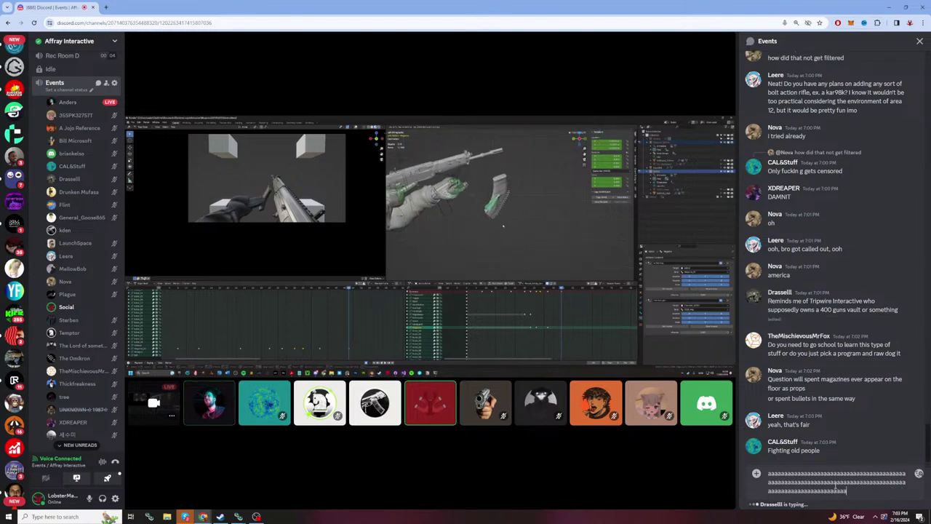
pyautogui.write('aaaaaaaaaaaaaaaaaaaaaaaaaaaaaaaaaaaaaaaaaaaaaaaaaaaaaaaaaaaaaaaaaaaaaaaaaaaaaaaaaaaaaaaaaaaaaaaaaaaaa')
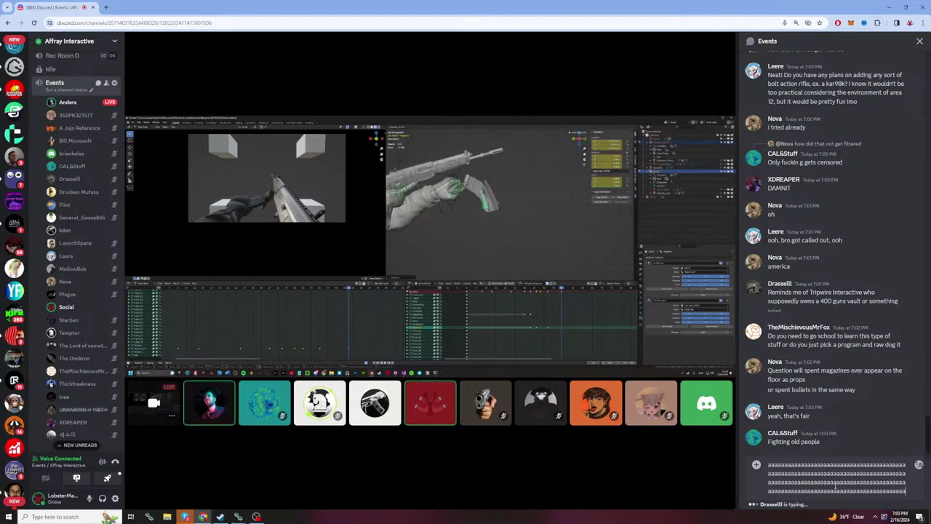
pyautogui.write('aaaaaa')
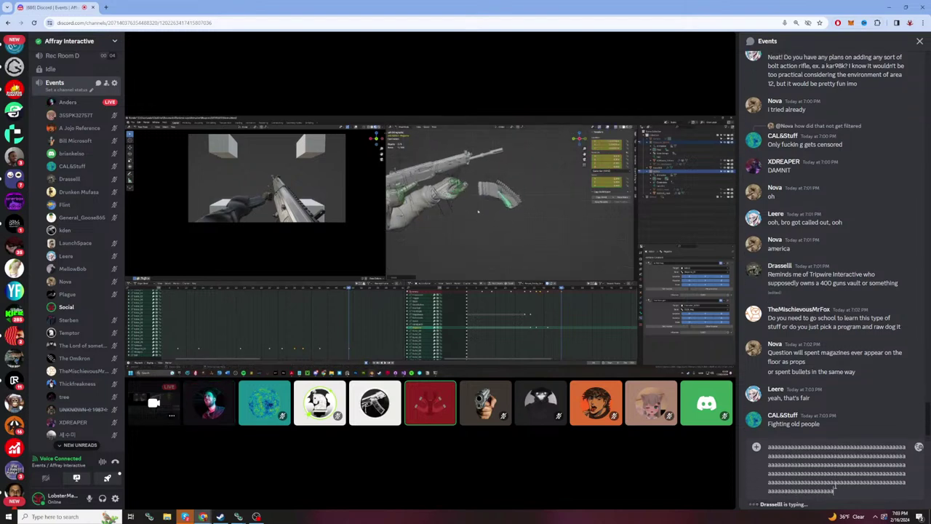
pyautogui.write('aaaaaaaaaaaaaaaaaaaaaaaaaaaaaaaaaaaaaaaaaa')
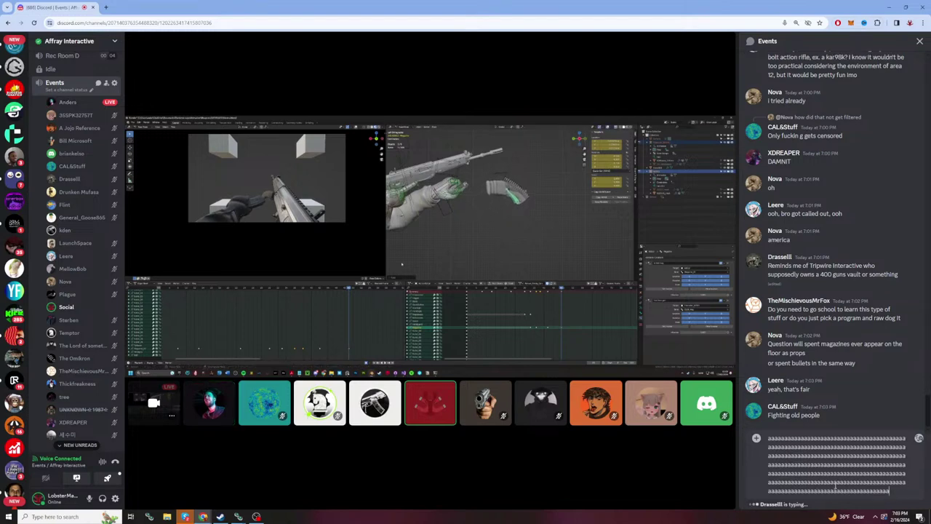
pyautogui.write('aaaaaaaaaaaaaaaaaaaaaaaaaaaaaaaaaaaaaaaaaaaaaaaaaaaaaaaaaaaaaaaaaaaaaaaaaaaaaaaaaa')
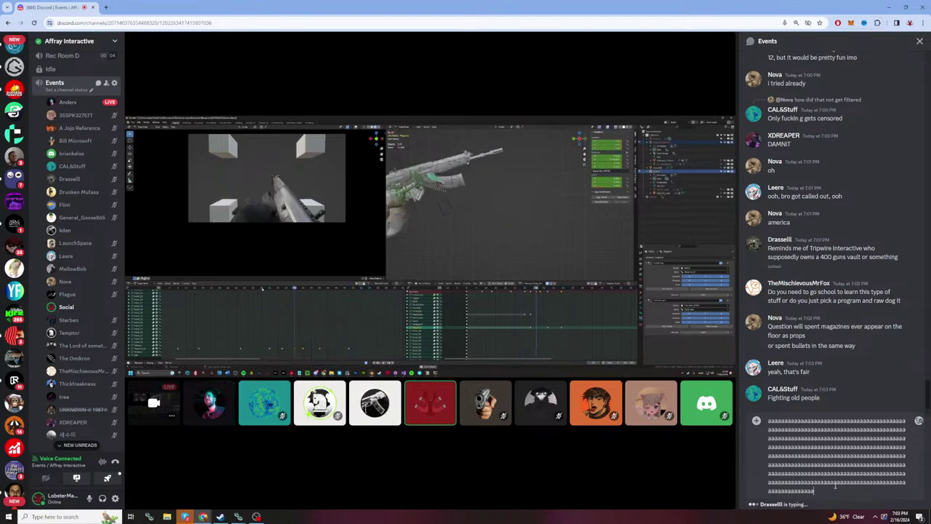
pyautogui.write('aaaaaaaaaaaaaaaaaaaaaaaaaaaaaaa')
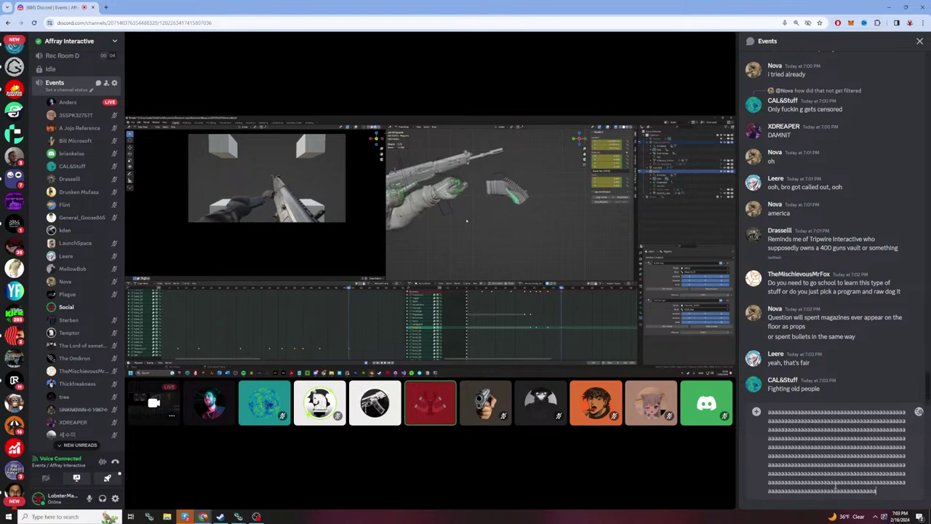
pyautogui.write('aaaaaaaaaaaaaaaaaaaaaaaaaaaaaaaaaaaaaaaaaaaaaaaa')
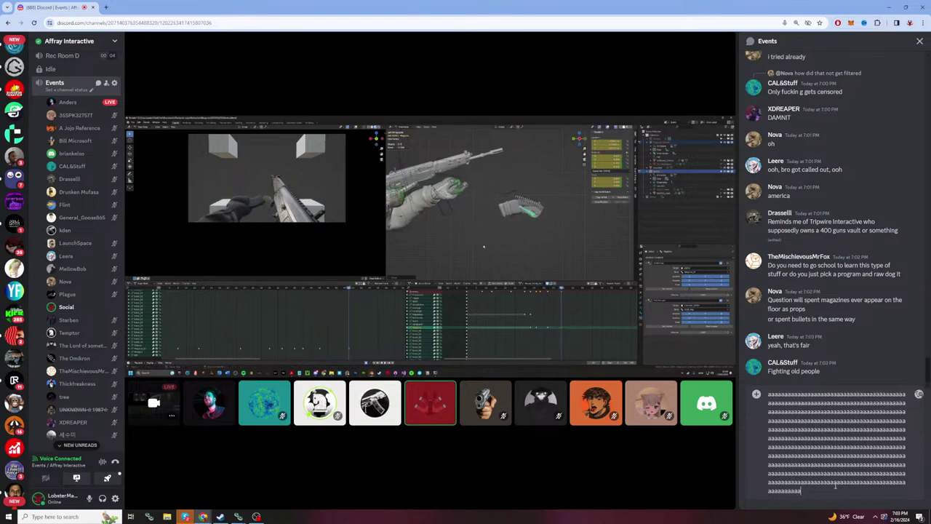
pyautogui.write('aaaaaaaaaaaaaaaaaaaaa')
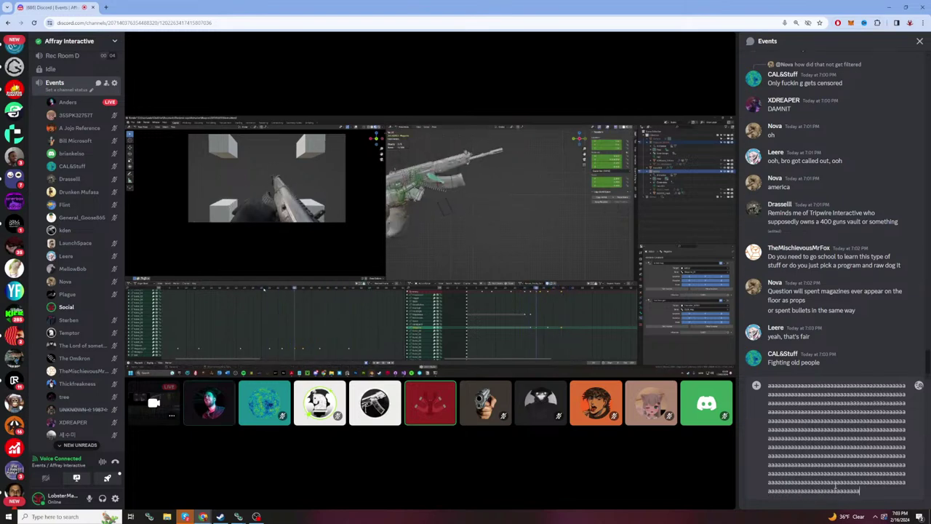
pyautogui.write('aaa')
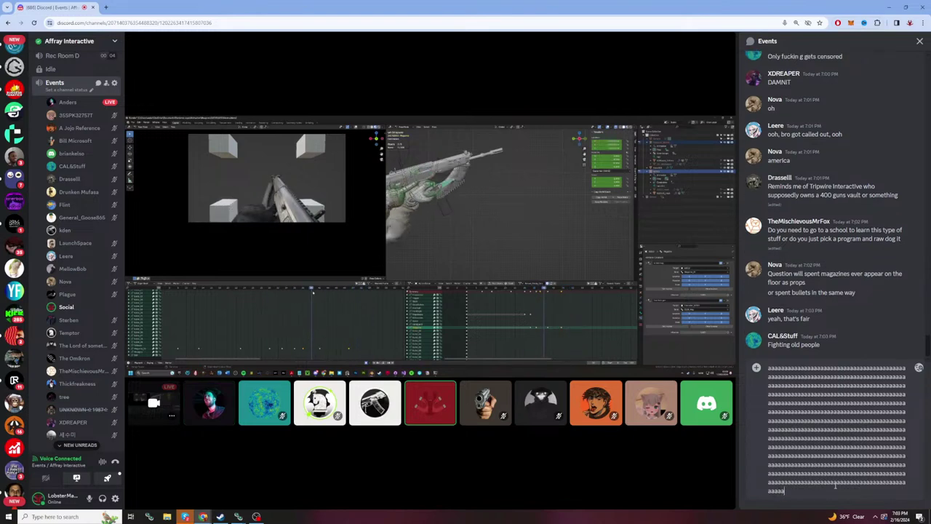
pyautogui.hotkey('ctrl', 'a')
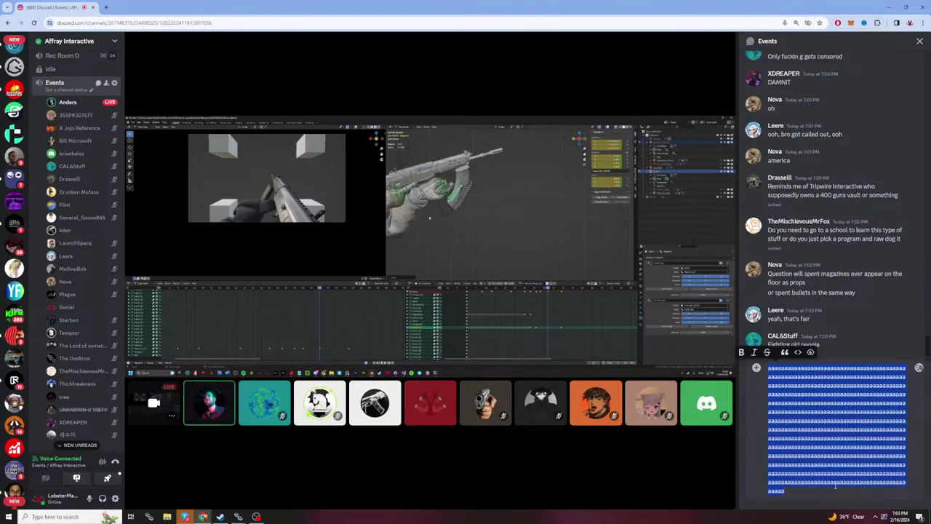
pyautogui.press('BackSpace')
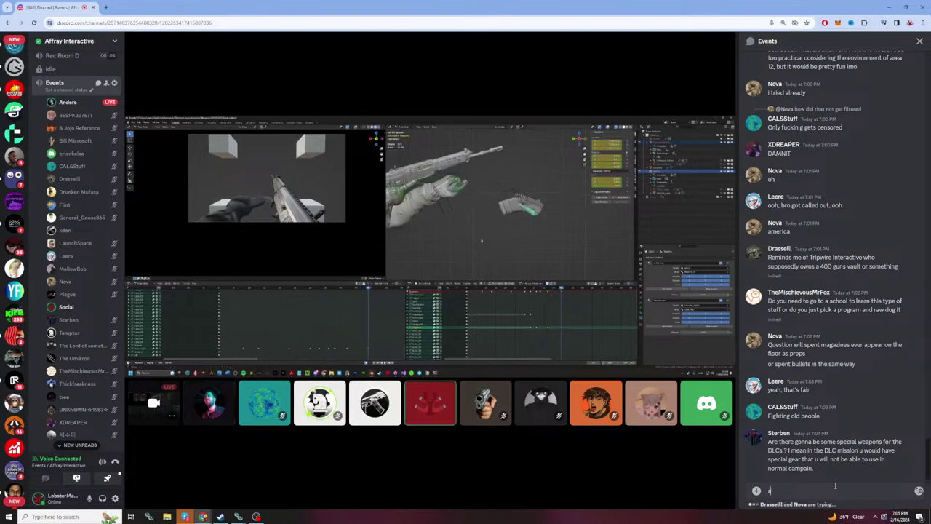
# Step: Add two long runs of a's to the draft, then select and delete all of it
pyautogui.write('aaaaaaaaaaaaaaaaaaaaaaaaaaaaaaaaaaaaaaaaaaaaaaaaaaaaaaaaaaaaaaaaaaaaaaaaaaaaaaaaa')
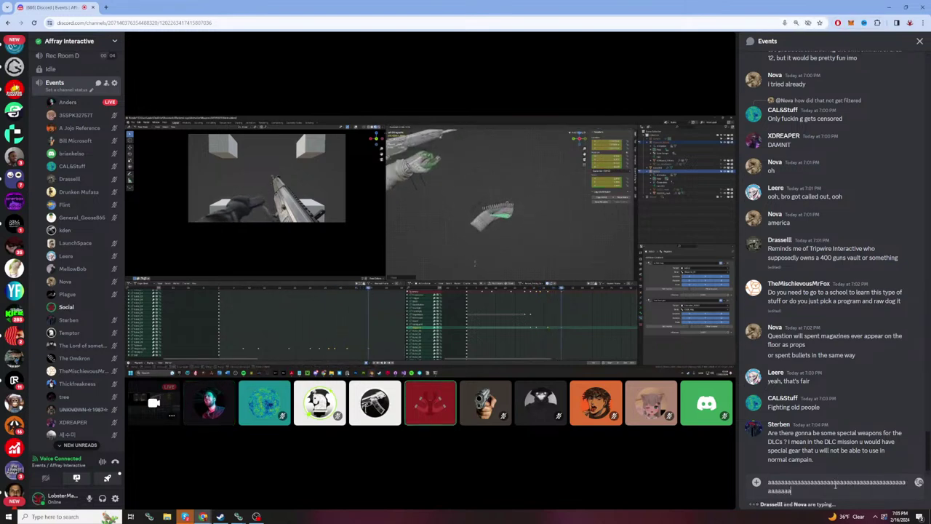
pyautogui.write('aaaaaaaaaaaaaaaaaaaaaaaaaaaaaaaaaaaaaaaaaaaaaaaaaaaaaaaaaaaa')
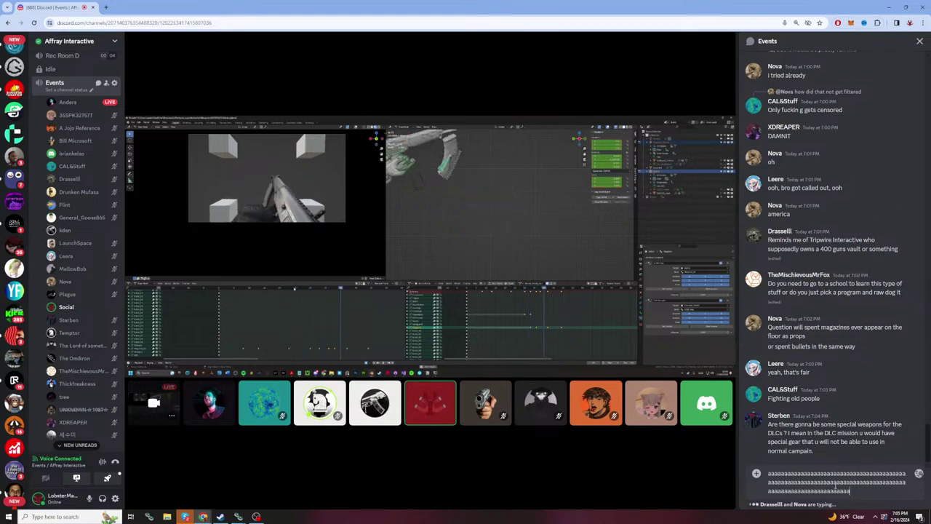
pyautogui.write('aaaaaaaaaaaaaaaaaaaaaaaaaaaaaaaaaaaaaaaaaaaaaaaaaaaaaaa')
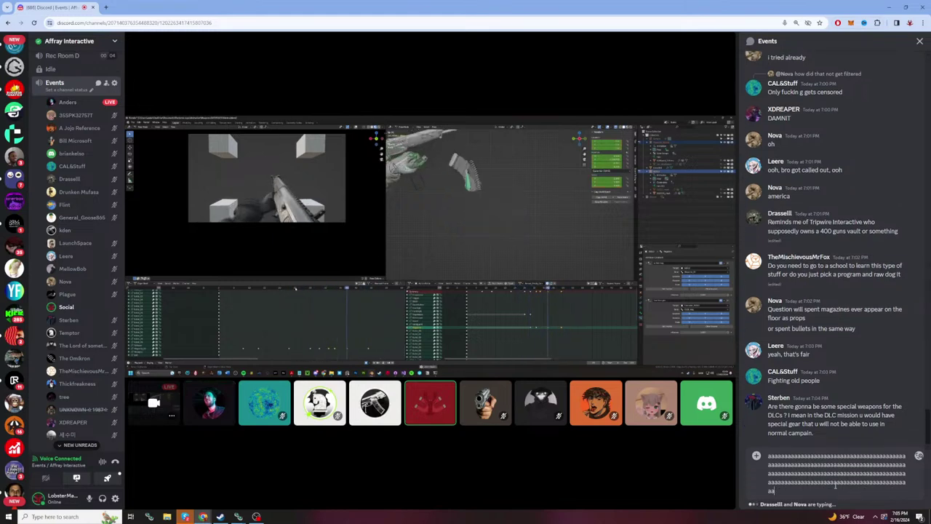
pyautogui.write('aaaaaaaaaaaaaaaaaaa')
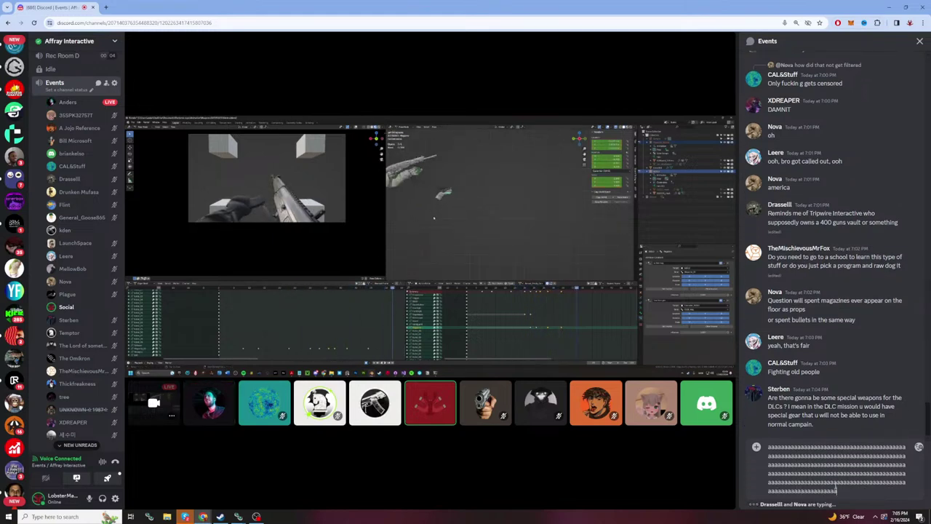
pyautogui.write('aaaaaaaaaaaaaaaaaaaaaaaaaaaaaaaaaaaaaaaaaaaaaaaaaaaaaaaaaaaaaaaaaaaaaaaaaaaaaaaaaaaaaaaaaaaaaaaaaaaaaaaaaaaaaaaaaaaaaaaaaaaaaa')
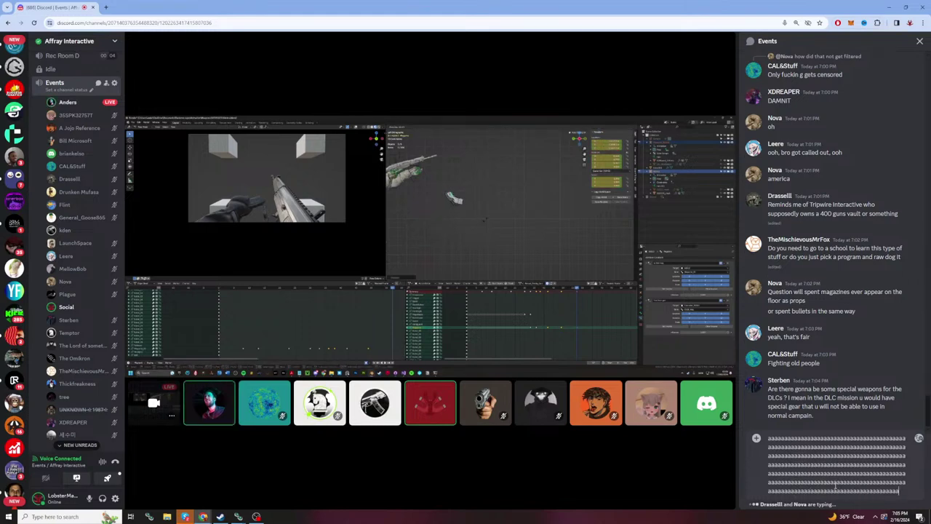
pyautogui.write('aaaaaaaaaaaaaaaaaaaaaa')
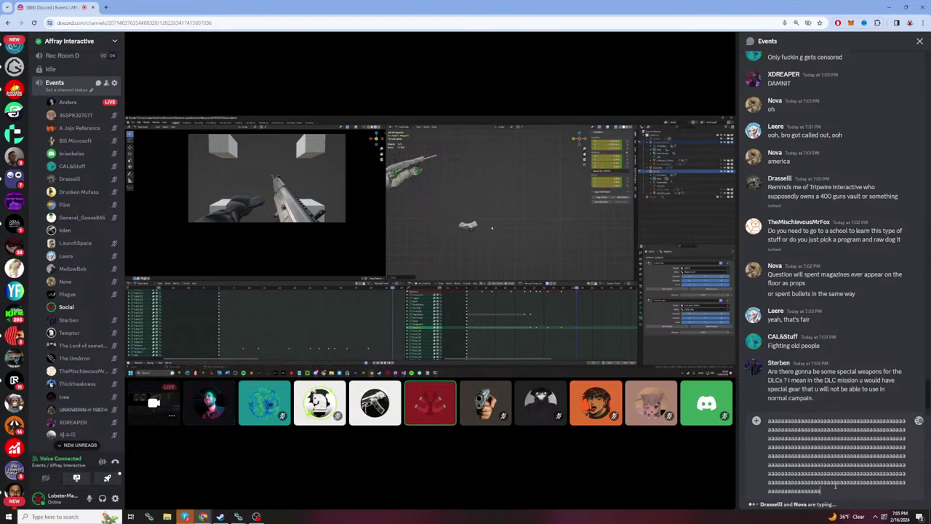
pyautogui.write('aaaaaaaaaaaaaaaaaaaaaaaaaaaaaaaaaaaaaaaaa')
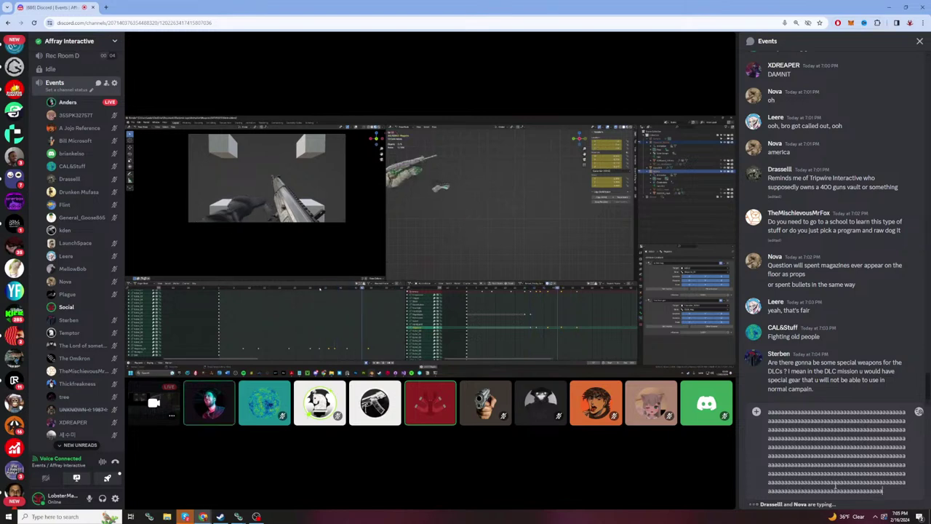
pyautogui.write('aaaaaaaaaaaaaaaaaaaaaaaaaaaaaaaaaaaaaaaa')
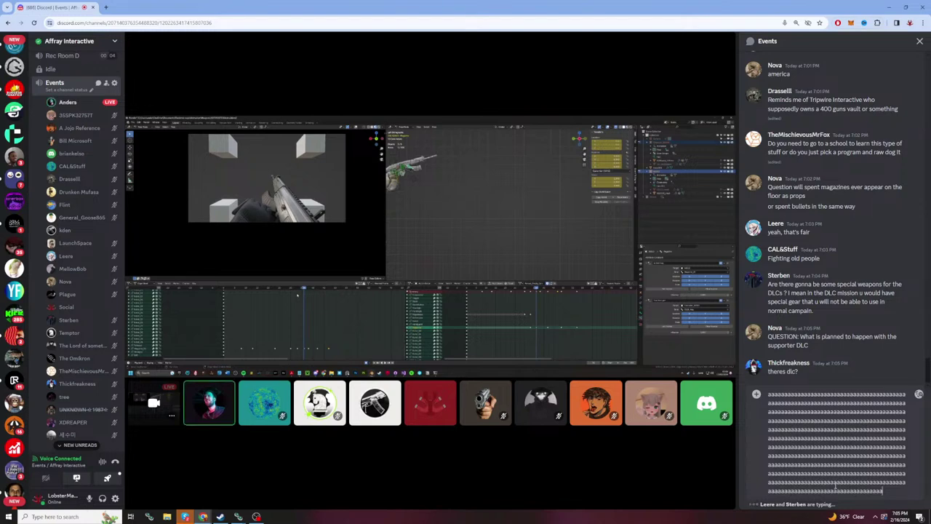
pyautogui.hotkey('ctrl', 'a')
pyautogui.press('BackSpace')
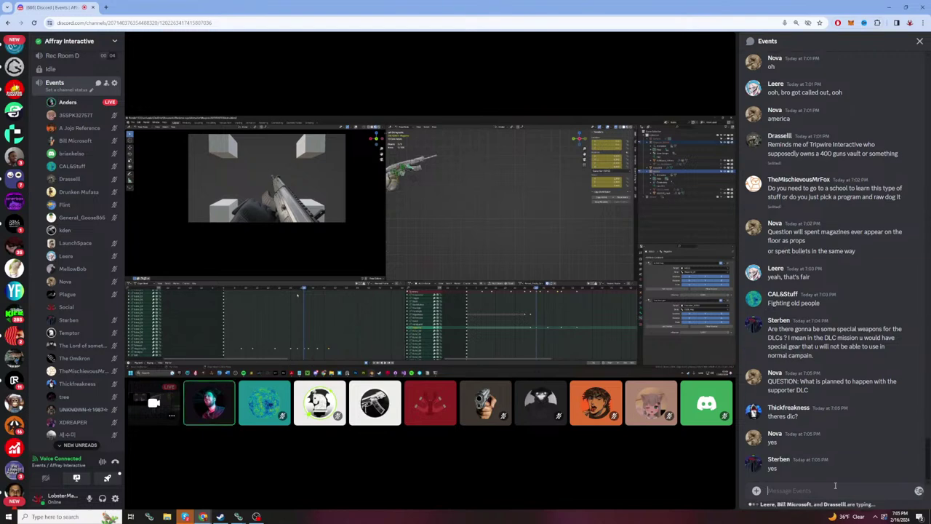
# Step: Send the reply "It's planned" in the Events chat, then refocus the message box
pyautogui.write('(')
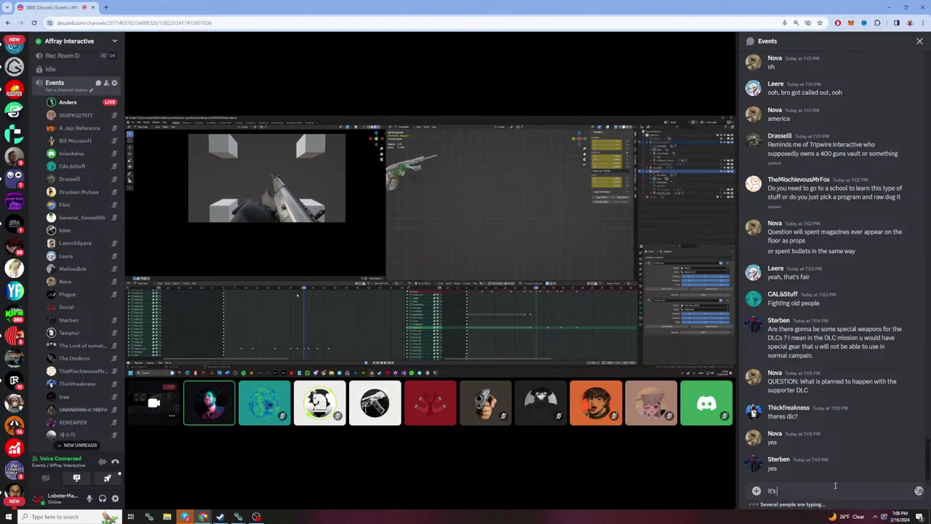
pyautogui.write("t's planned")
pyautogui.press('Return')
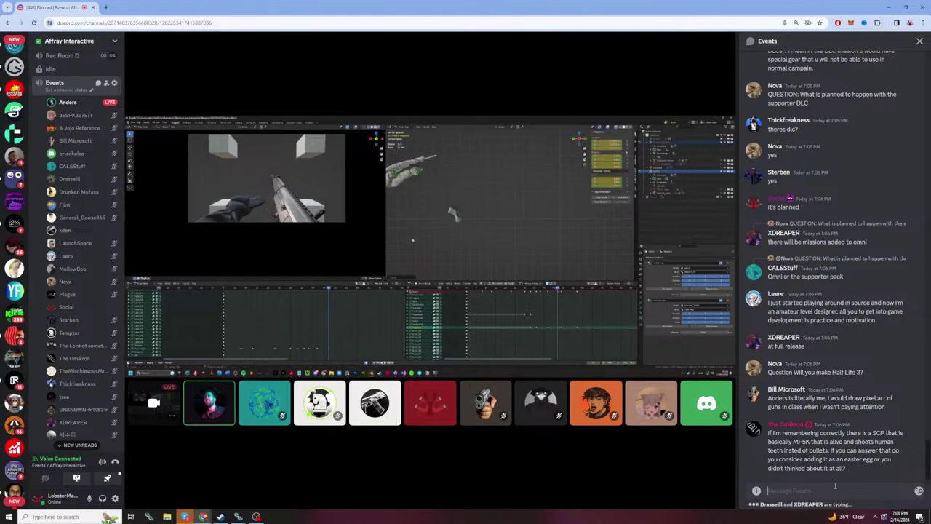
pyautogui.click(836, 485)
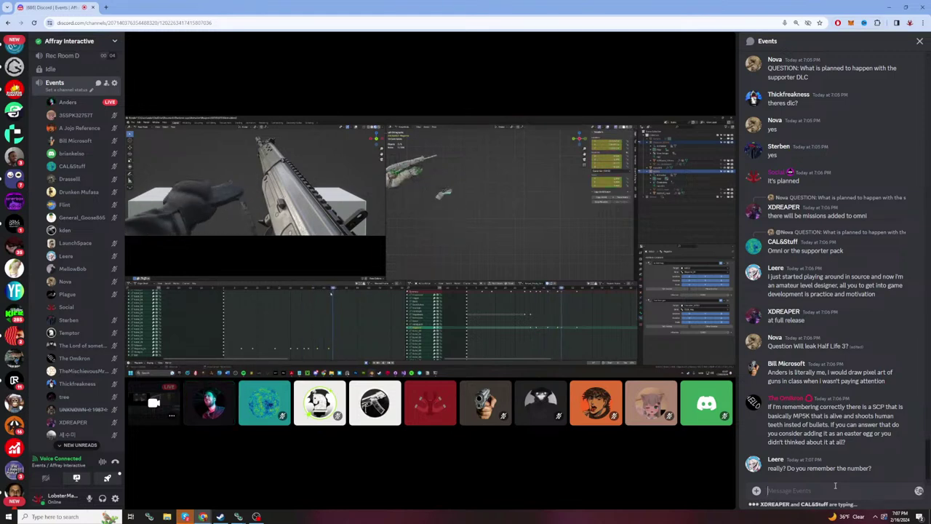
pyautogui.write('aaaaaaaaaaaaaaaaaaaaaaaa')
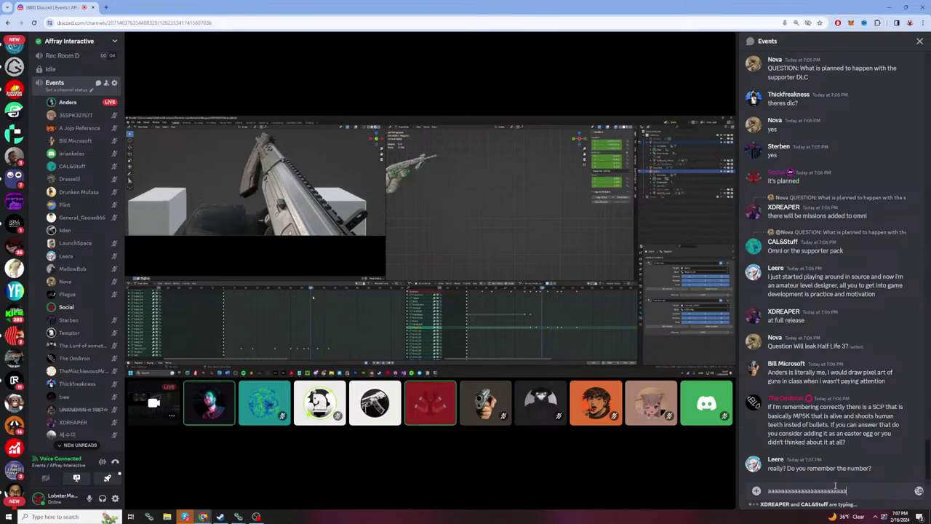
pyautogui.write('aaaaaaaaaaaaaaaaaaaaaaaaaaaaaaaaaaaaaaaaaaaaaaaaaaaaaaaaaaaaaaaaaaaaaaaaa')
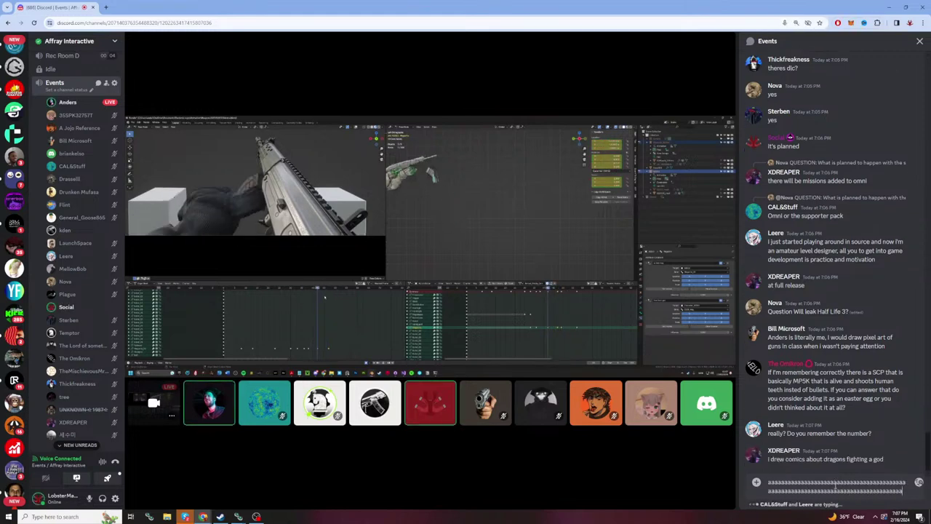
pyautogui.write('aaaaaaaaaaaaaaaaaaaaaaaaaaaaaaaaaaaaaaaaaaaaaaaaaaaaaaaaa')
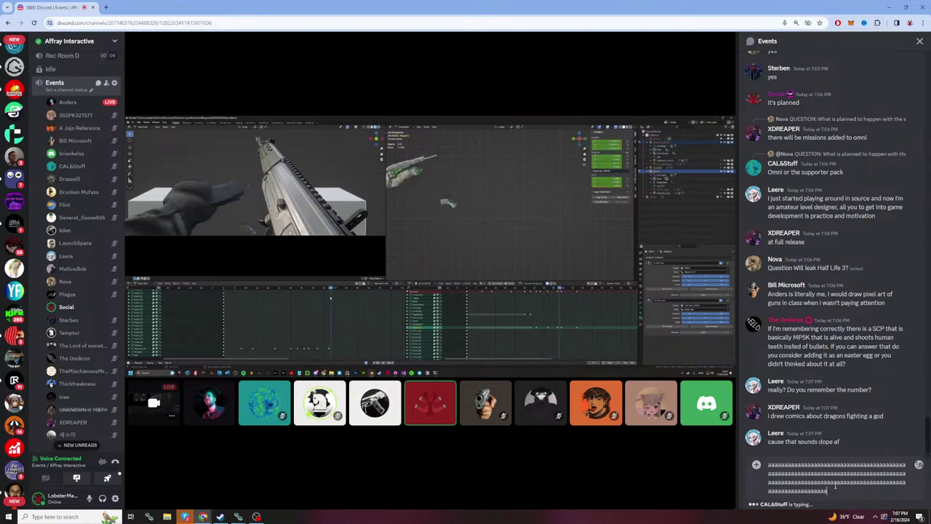
pyautogui.write('aaaaaaaaaaaaaaaaaaaaaaaaaaaaaaaaaaaaaaaaaaaaaaaaaaaaaaaaa')
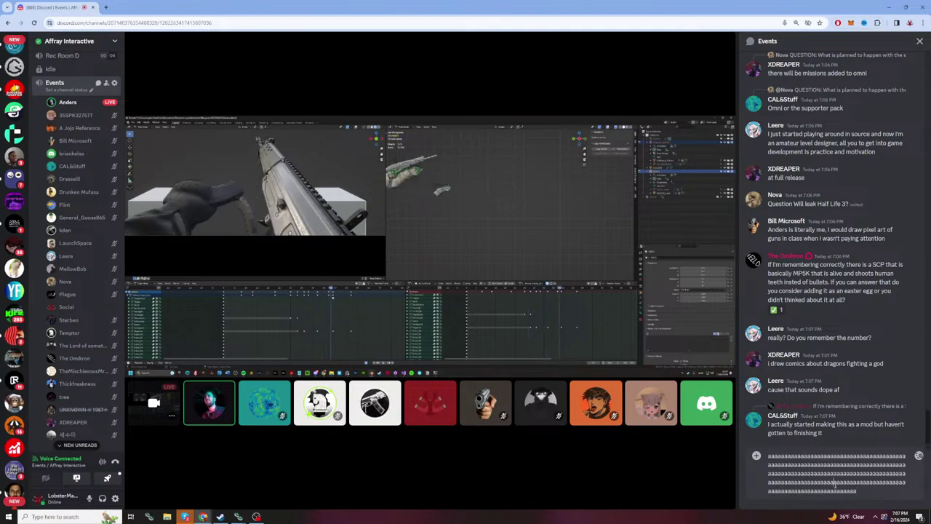
pyautogui.hotkey('ctrl', 'a')
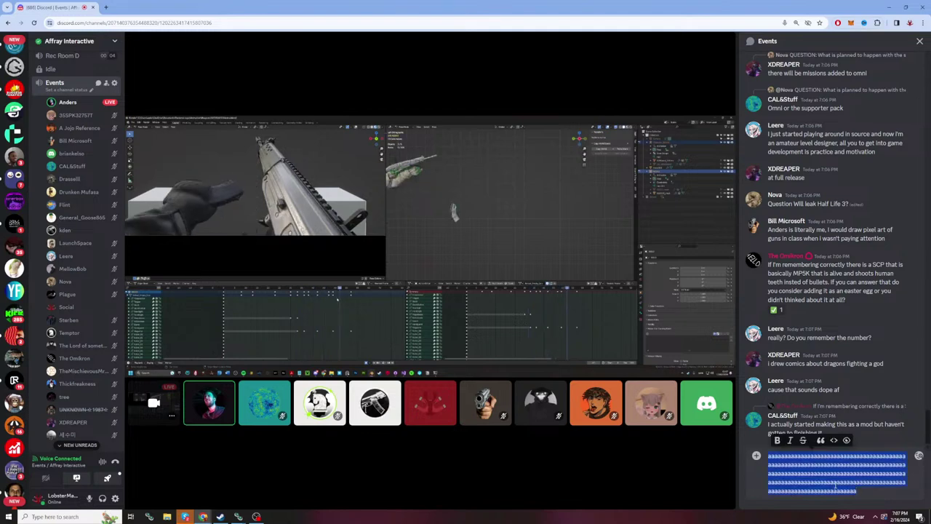
pyautogui.press('BackSpace')
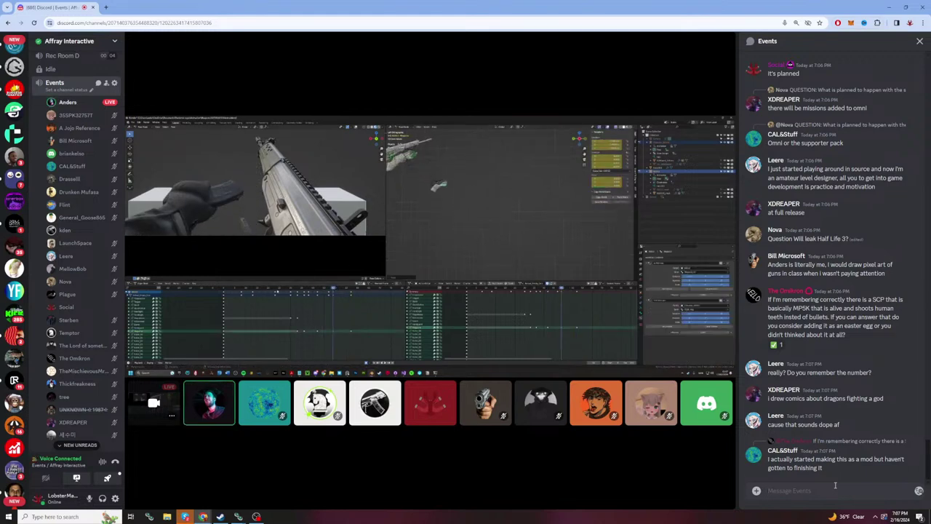
# Step: Type three more runs of a's, erasing each from the draft without sending
pyautogui.write('aaa')
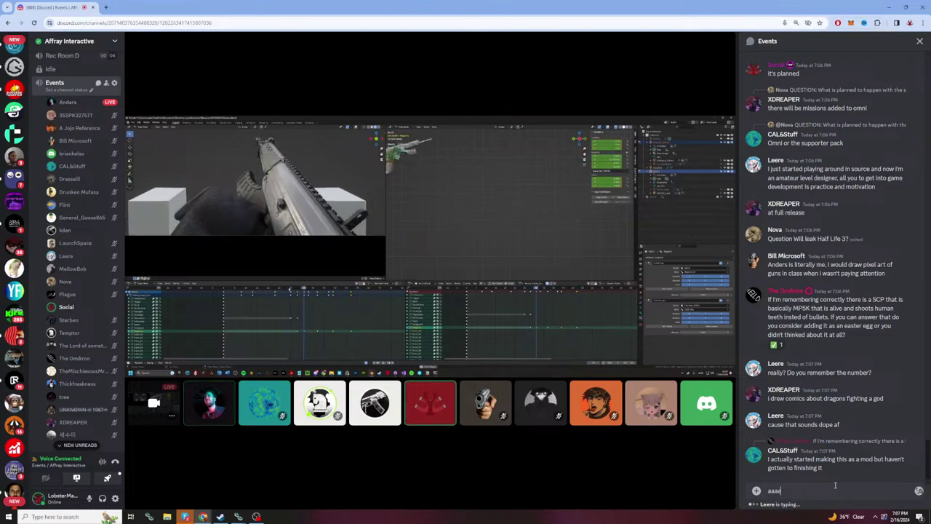
pyautogui.write('aaaaaaaaaaaaaaaaaaaaaaaaaaaaaaaaaaaaaaaaaaaaaaaaaaa')
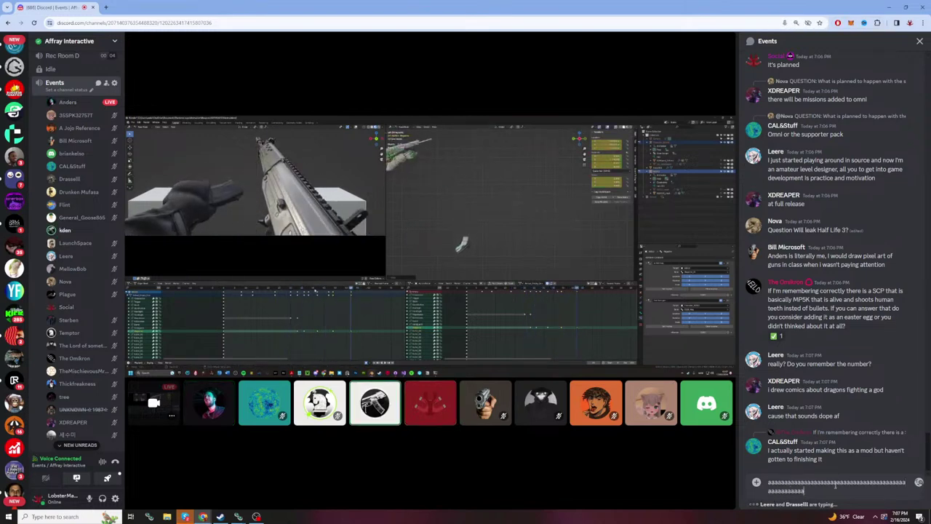
pyautogui.write('aaaaaaaaaaaaaaaaaaaaaaaaa')
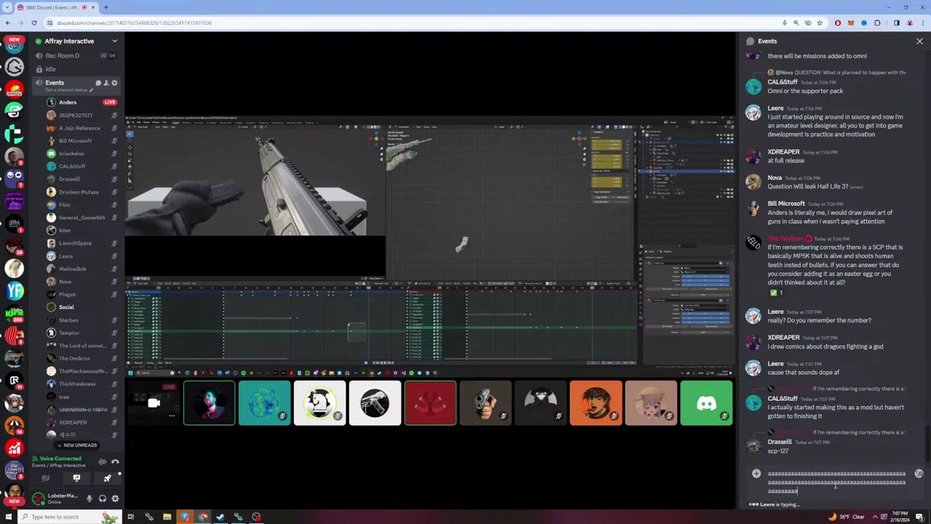
pyautogui.write('aaaaaaaaaaaaaaaaaaaaaaaaaaaaaaaaaaaaaaaaaaaaaaaaaaaaa')
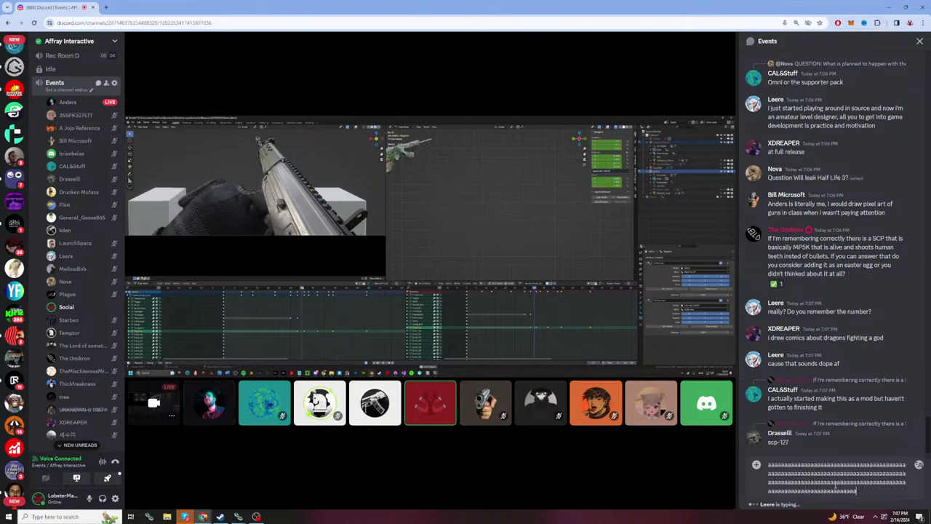
pyautogui.write('aaaaaaaaaaaaaaaaaaaaaaaaaaaaaaaaaaaaaaaaaaaaaaaaaaaaaaaaaaa')
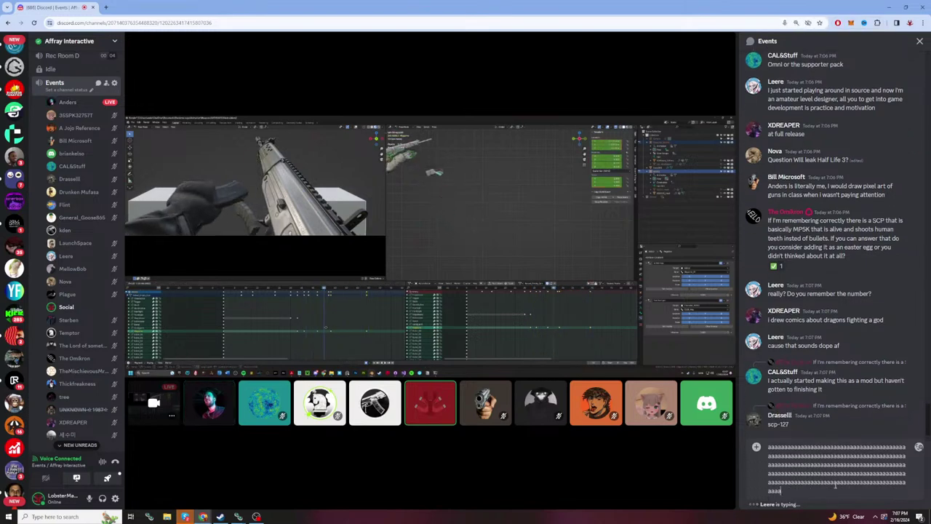
pyautogui.write('aaaaaaaaaaaaaaaaaaaaaaaaaaaaaaaaaaaaaaaaaaaaaaaaaaaaaaaaaaaaaaaaaaaaaaaaaaaaaaaaaaaaaaaaaaaaaaaaaaaaaaaaaaaaaaaaa')
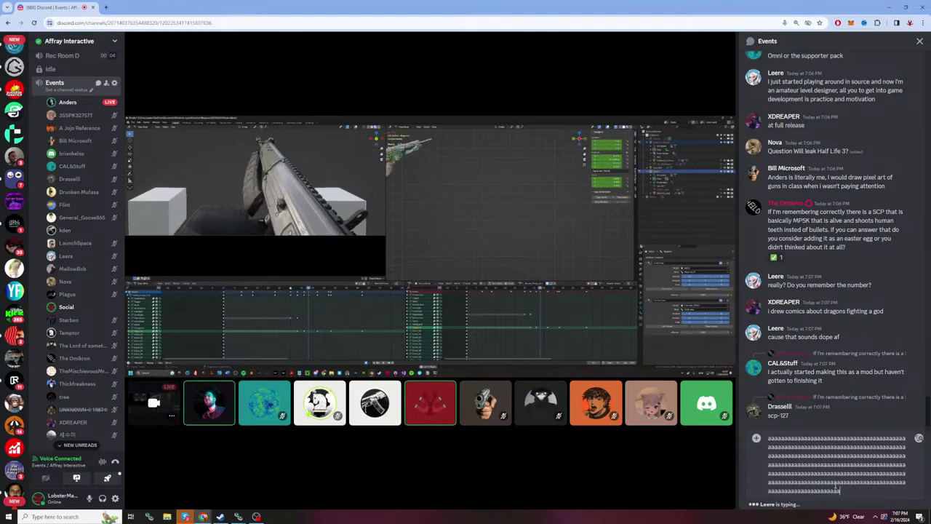
pyautogui.write('aaaaaaaaaaaaaaaaaaaaaa')
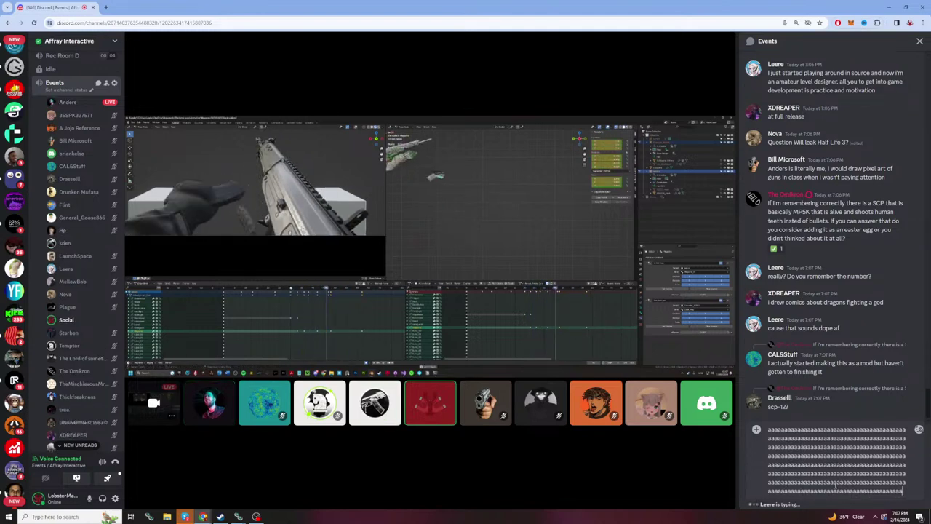
pyautogui.write('aaaaaaaaaaaaaaaaaaaaaaaaaaaaaaaaaaaaaaaaaaaaaaaaaaaaaaaaaaaaaaaa')
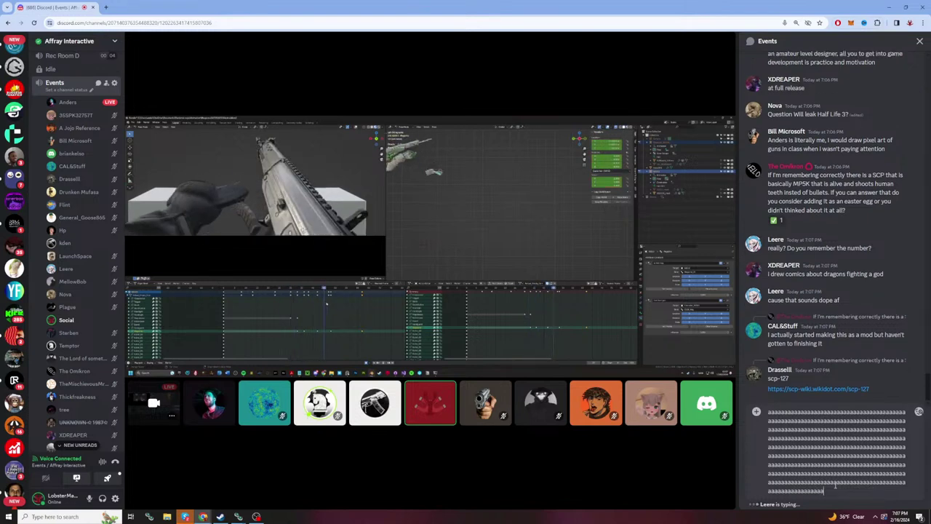
pyautogui.write('aaaaaaaaaaaaaaaaaaaa')
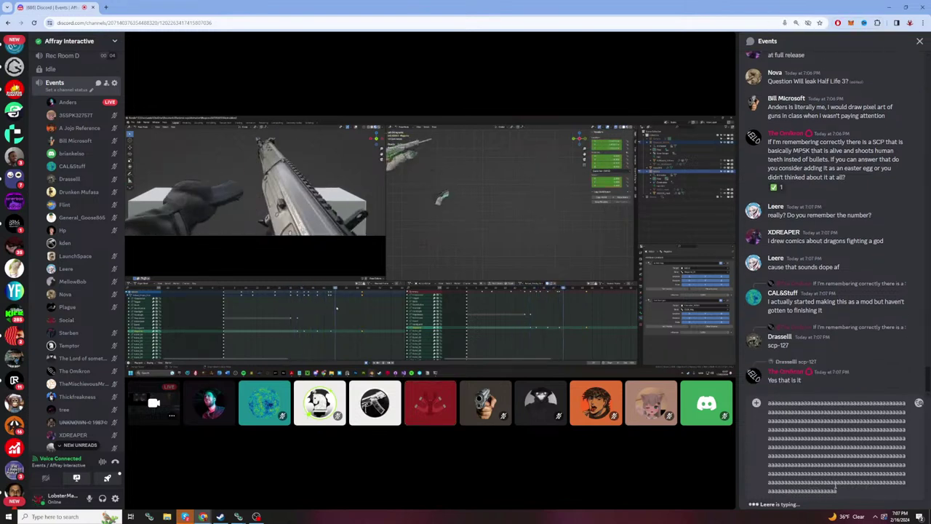
pyautogui.write('aaaaaaaaaaaaaaaaaa')
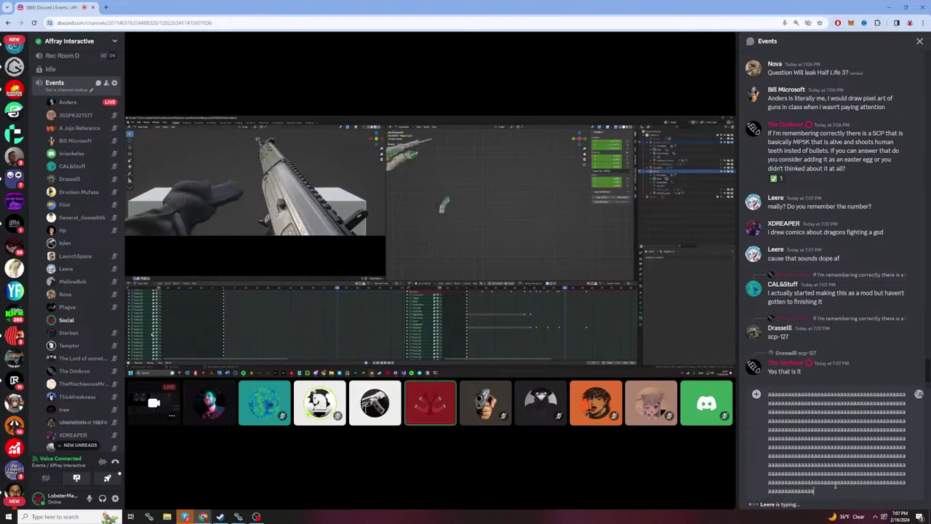
pyautogui.write('aaaaaaaaaaaaaaaaaaaaaaaaaaaaaaaaaaa')
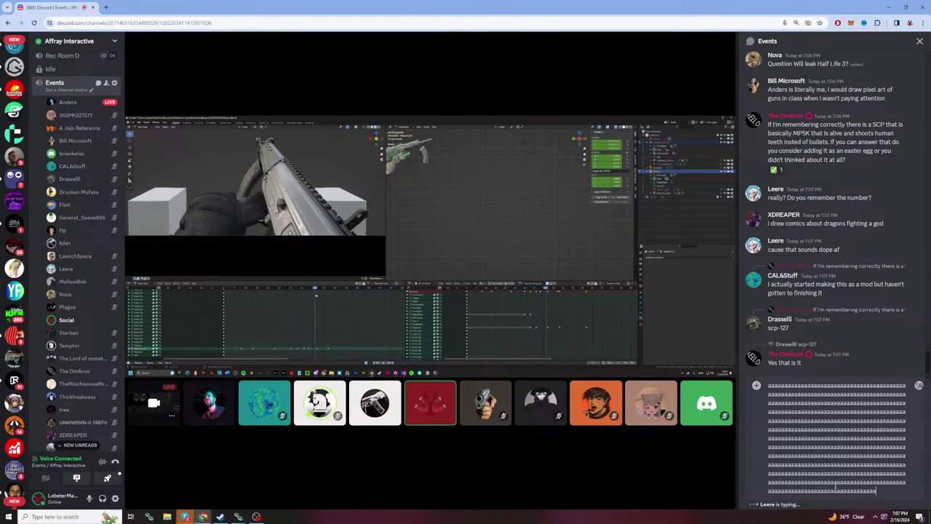
pyautogui.write('aaaaaaaaaaaaaaaaaaaaaaaaaaaaaaaaaaaaaaaaaaaaaaaaaaaaaaaaaaaaaaaaaaaaaaaaaaaa')
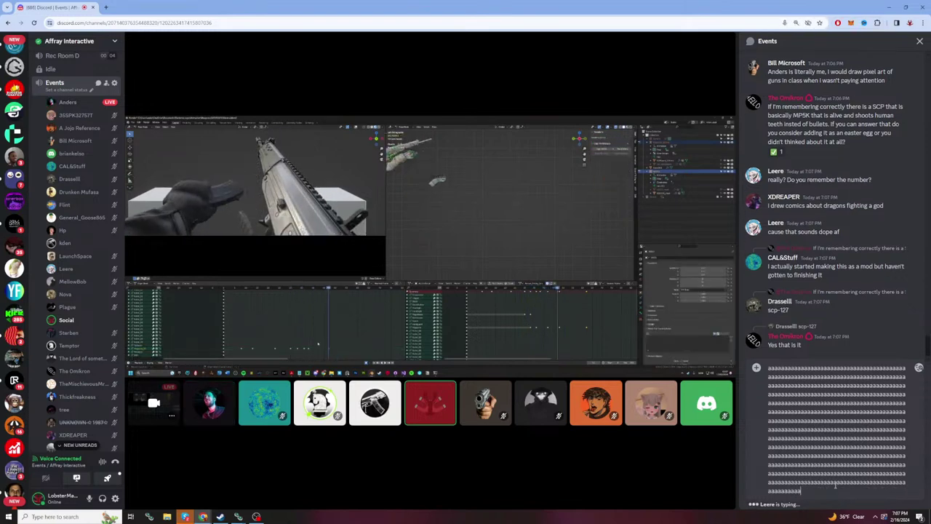
pyautogui.write('aaaaaaaaaaaaaaaaaaaa')
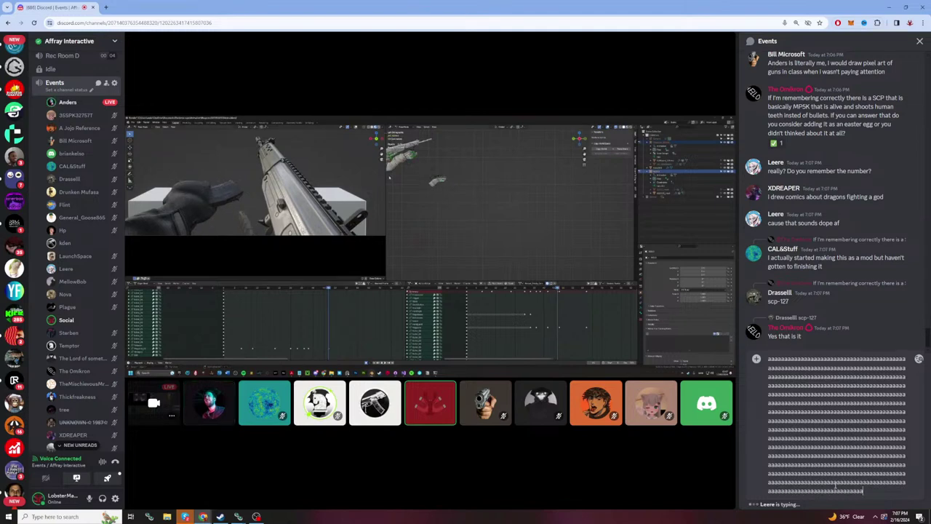
pyautogui.write('aaaaaaaaaaaaaaaaaaaaaaaaaaaaaaaaaaaaaaaaaaaaaaaaaaaaaaaaaaaaaaaa')
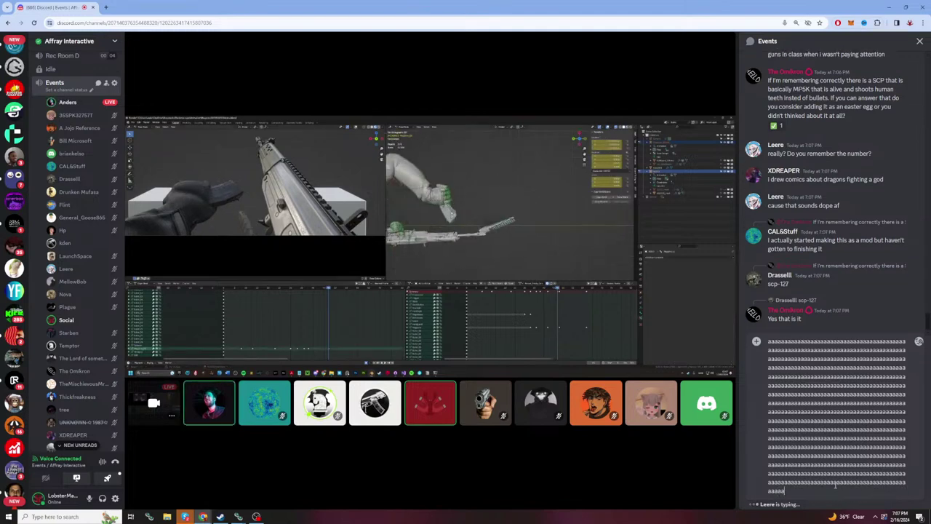
pyautogui.write('aaaaaaaaaaaaaaaaaaaaaaaaaaaaaaaaaaaaaaaaaaaaaaaaaaaaaaaaaaa')
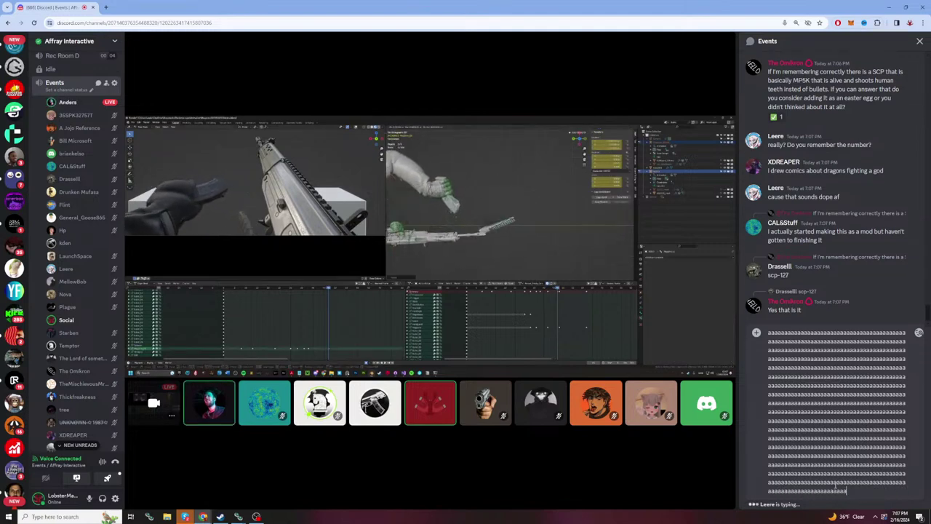
pyautogui.hotkey('ctrl', 'a')
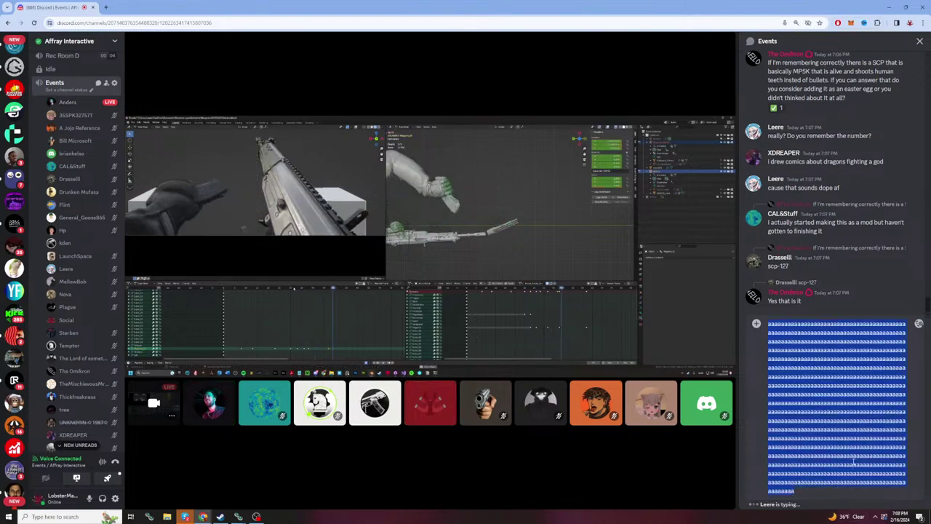
pyautogui.press('BackSpace')
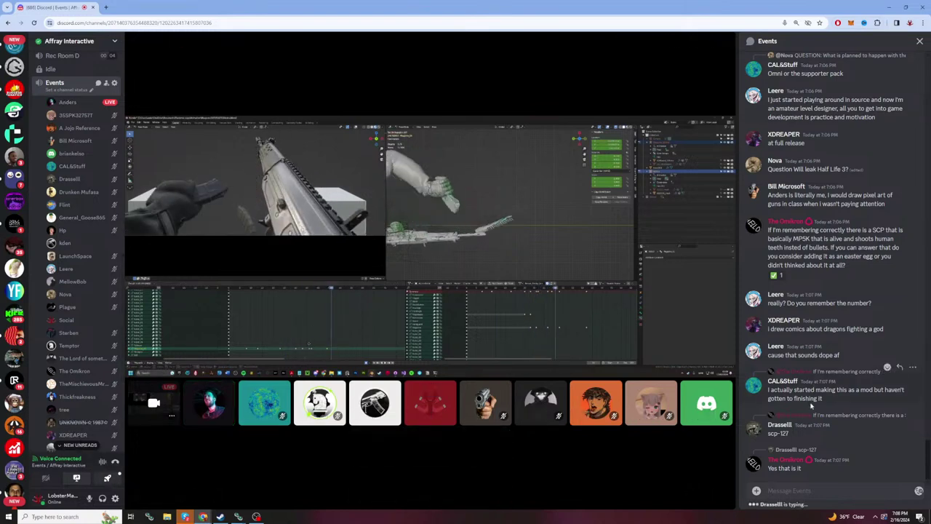
pyautogui.write('aaaaaaaaaaaaaaaaaaaaaaaaaaaaaaaaaaaaaaaaaaaaaaaaaaaaaaaaaaaaaaaaaaa')
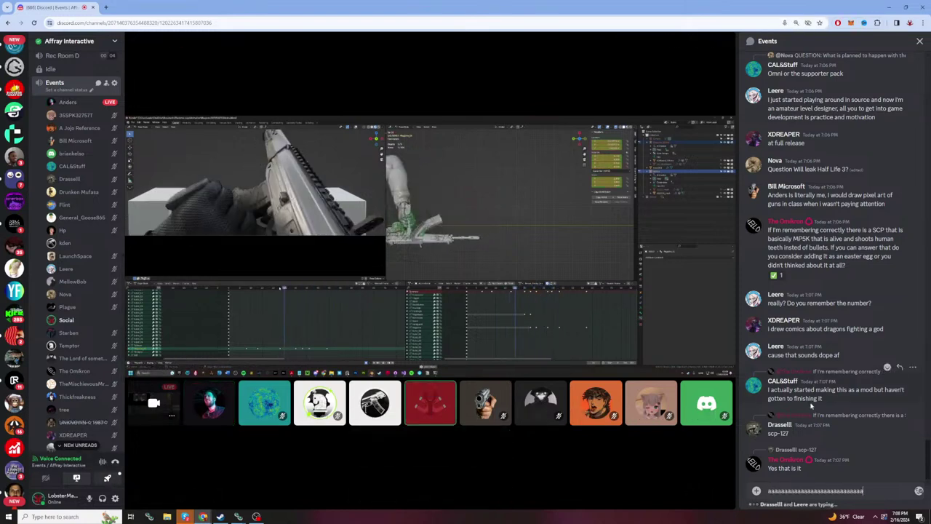
pyautogui.write('aaaaaaaaaaaaaaaaaa')
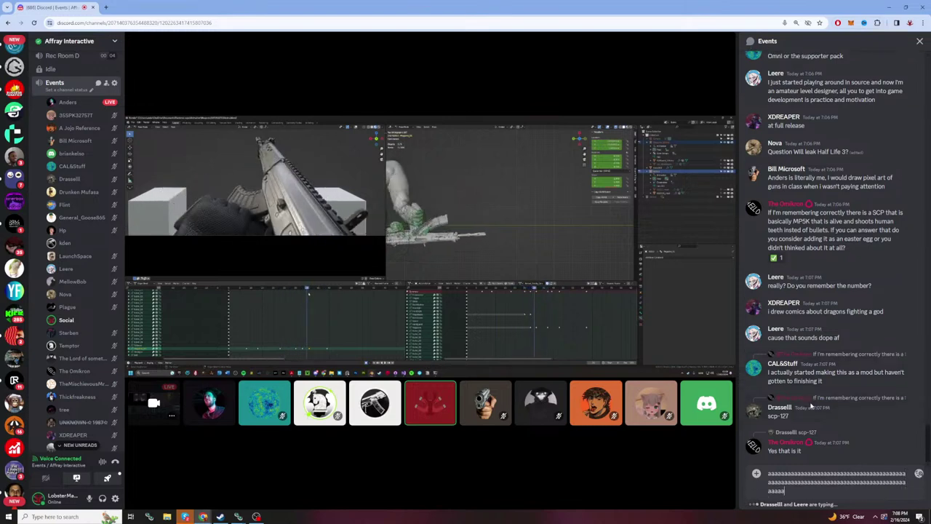
pyautogui.press('BackSpace')
pyautogui.press('BackSpace')
pyautogui.press('BackSpace')
pyautogui.press('BackSpace')
pyautogui.press('BackSpace')
pyautogui.press('BackSpace')
pyautogui.press('BackSpace')
pyautogui.press('BackSpace')
pyautogui.press('BackSpace')
pyautogui.press('BackSpace')
pyautogui.press('BackSpace')
pyautogui.press('BackSpace')
pyautogui.press('BackSpace')
pyautogui.press('BackSpace')
pyautogui.press('BackSpace')
pyautogui.press('BackSpace')
pyautogui.press('BackSpace')
pyautogui.press('BackSpace')
pyautogui.press('BackSpace')
pyautogui.press('BackSpace')
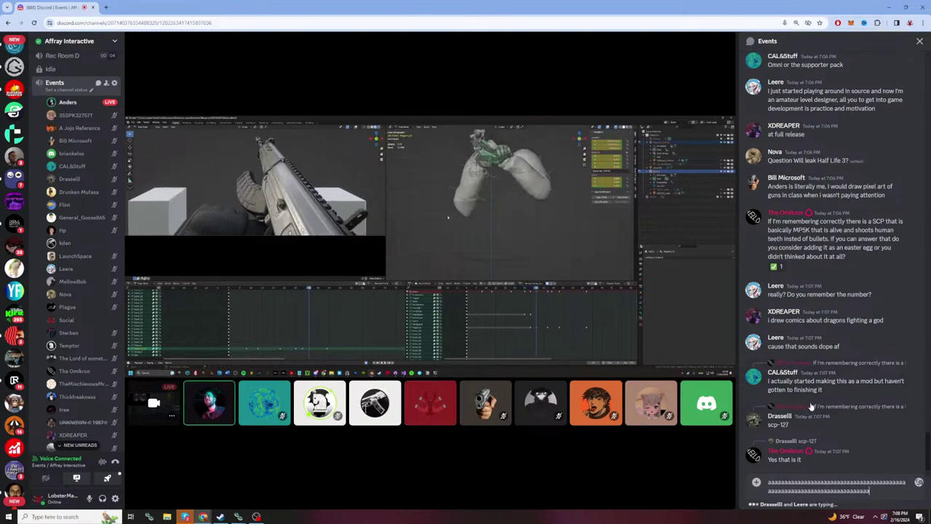
pyautogui.hotkey('ctrl', 'a')
pyautogui.press('BackSpace')
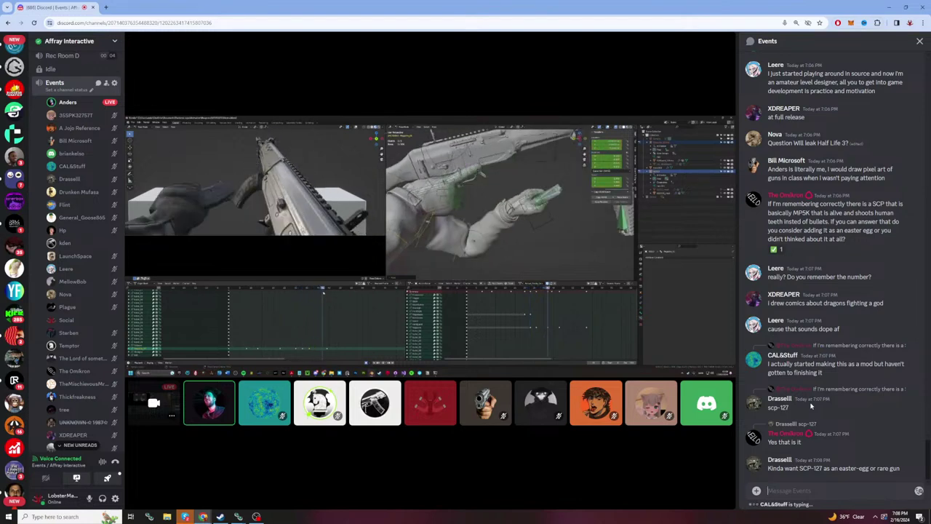
pyautogui.write('aaaaaaaaaaaaaaaaaaaaaaaaaa')
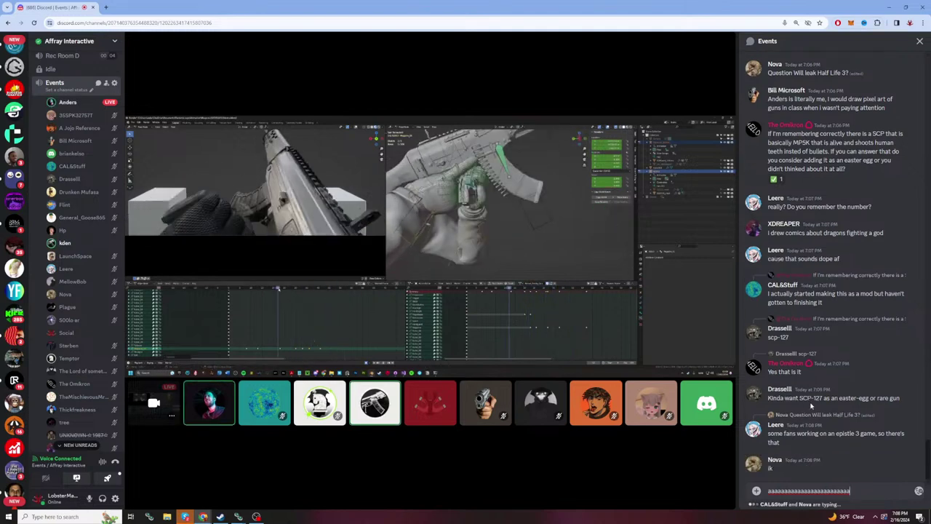
pyautogui.press('BackSpace')
pyautogui.press('BackSpace')
pyautogui.press('BackSpace')
pyautogui.press('BackSpace')
pyautogui.press('BackSpace')
pyautogui.press('BackSpace')
pyautogui.press('BackSpace')
pyautogui.press('BackSpace')
pyautogui.press('BackSpace')
pyautogui.press('BackSpace')
pyautogui.press('BackSpace')
pyautogui.press('BackSpace')
pyautogui.press('BackSpace')
pyautogui.press('BackSpace')
pyautogui.press('BackSpace')
pyautogui.press('BackSpace')
pyautogui.press('BackSpace')
pyautogui.press('BackSpace')
pyautogui.press('BackSpace')
pyautogui.press('BackSpace')
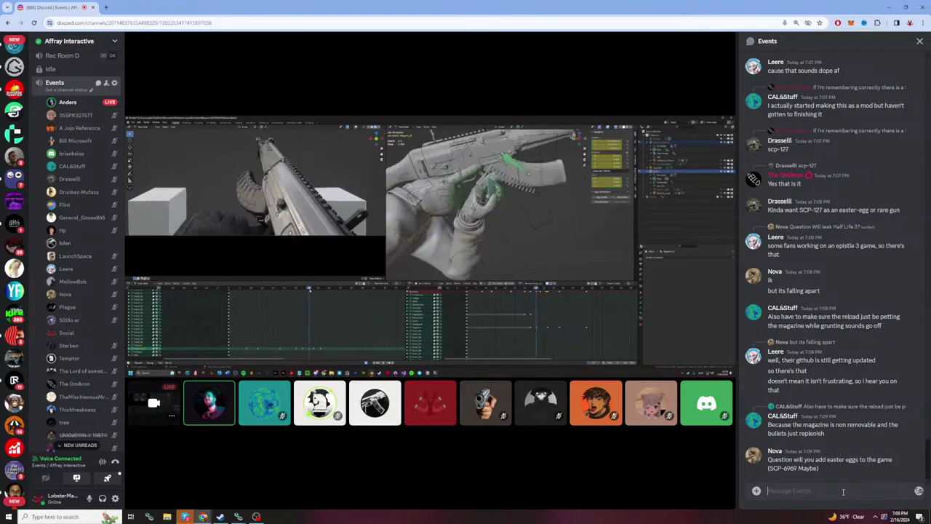
pyautogui.write('iaaaaaaaaaaaaaaaaaaaaaaaaaaaaaaaaaaaaaaaaaaaaaaaaaaaaaaa')
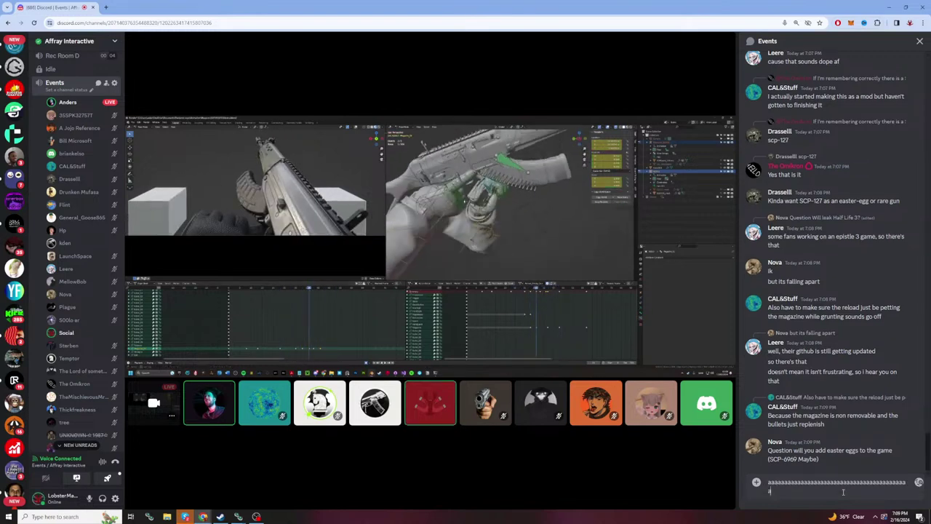
pyautogui.write('aaaaaaaaaaaaaaaaaaaaaaaaaaaaaaaaaaaaaaaaaaaaaaaaaaaaaaaaaaa')
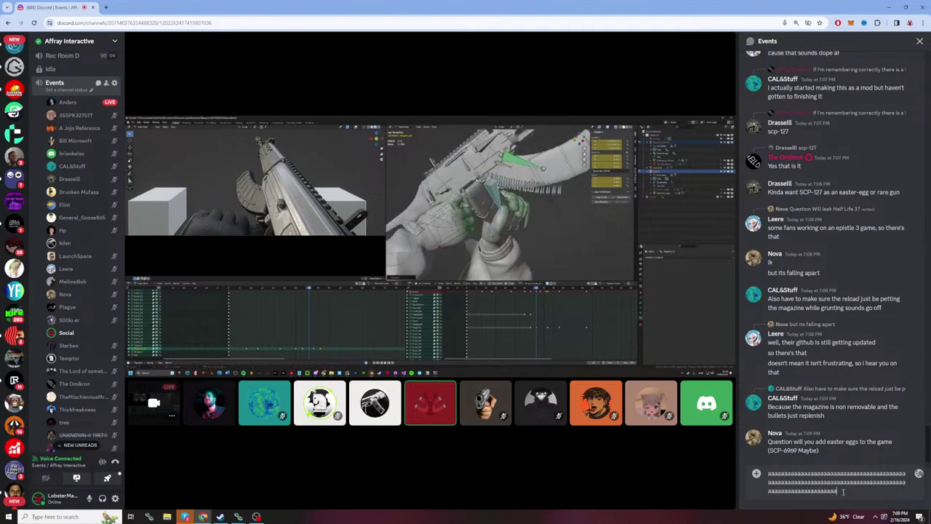
pyautogui.write('aaaaaaaaaaaaaaaaaaaaaaaaaaaaaaa')
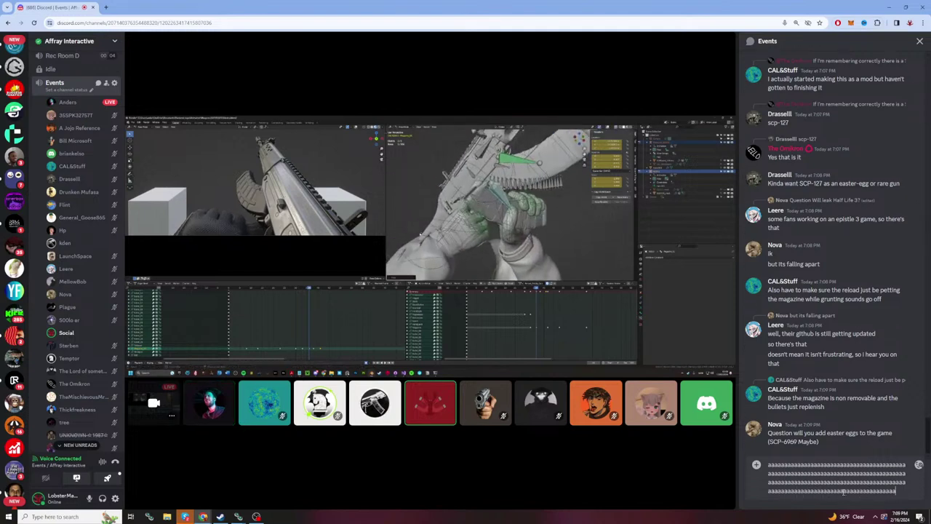
pyautogui.write('aaaaaaaaaaaaaaaaaaaaaaaaaaaaaaa')
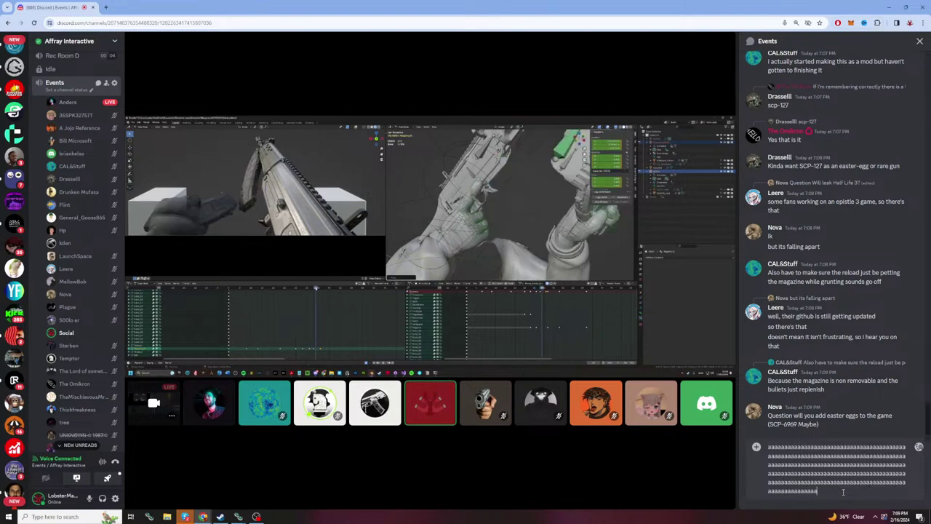
pyautogui.write('aaaaaaaaaaaaaaaaaaaaaaaaaaaaaaaa')
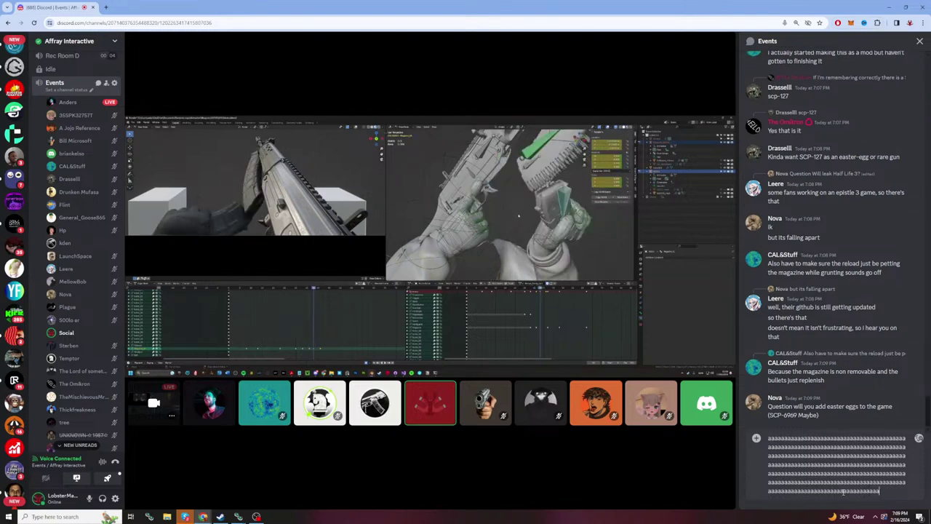
pyautogui.write('aaaaaaaaaaaaaaaaaaaaaaaaaaaaaaaaaaaaaaaaaaaaaaaaaaaaaaaaa')
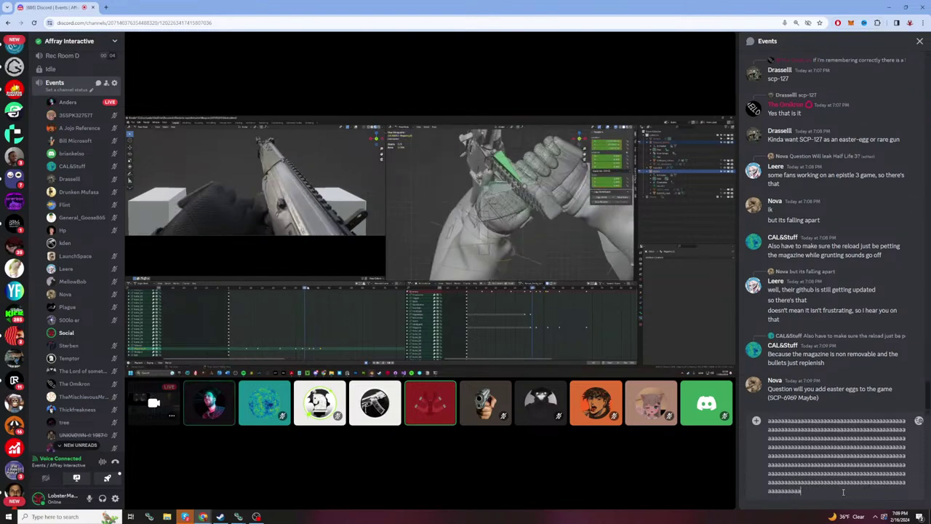
pyautogui.write('aaaaaaaaaaaaaaaaaaaaaaaaaaaaaaaa')
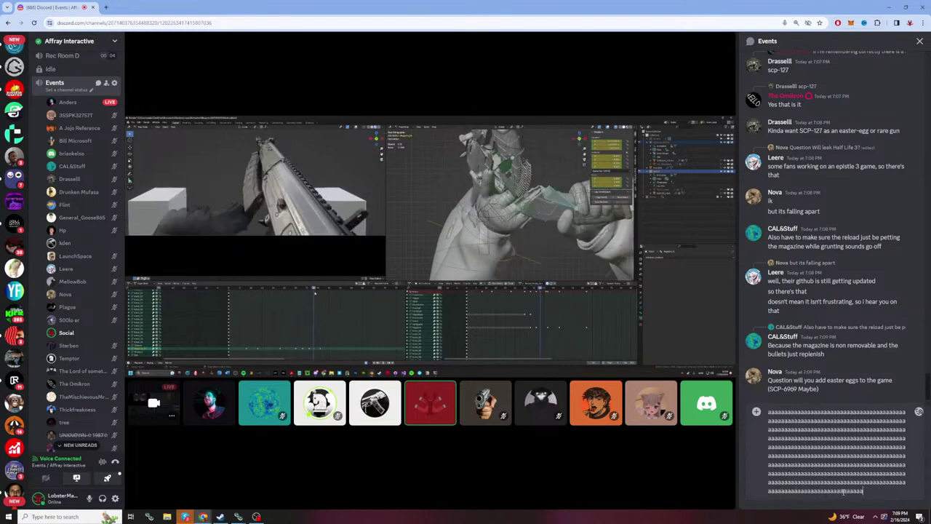
pyautogui.write('aaaaaaaaaaaaaaaaaaaaaaaaaa')
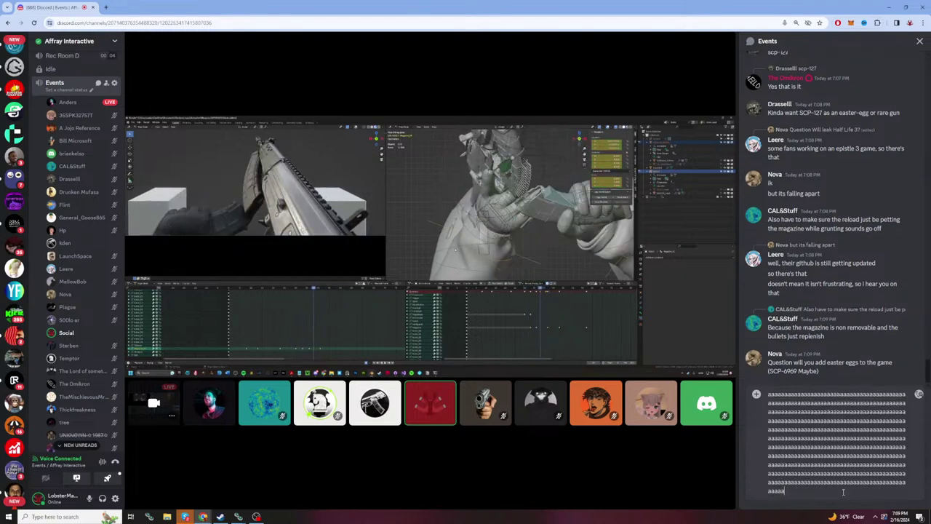
pyautogui.write('aaaaaaaaaaaaaaaaaaaaaaa')
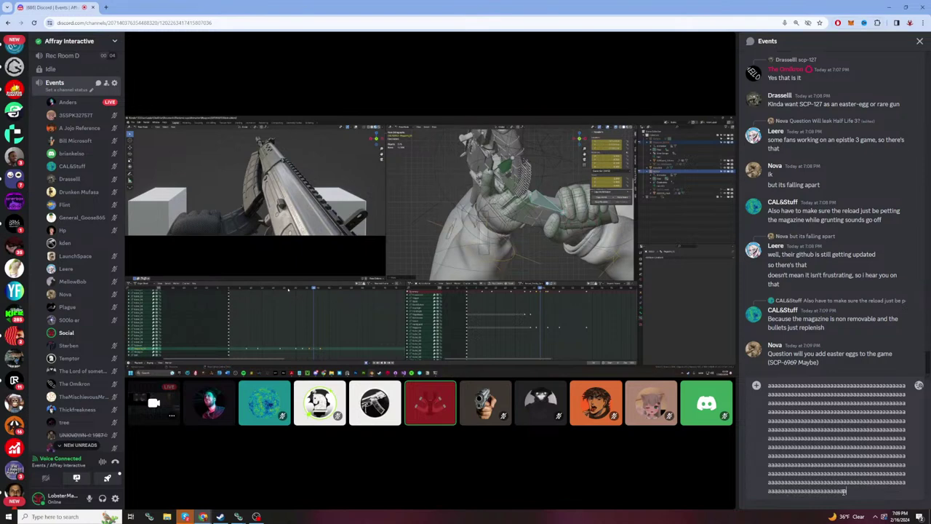
pyautogui.write('aaaaaaaaaaaaaaaaaaaaaaaaaaaaaaaaaaaaaaaaaaaaaaaa')
pyautogui.hotkey('ctrl', 'a')
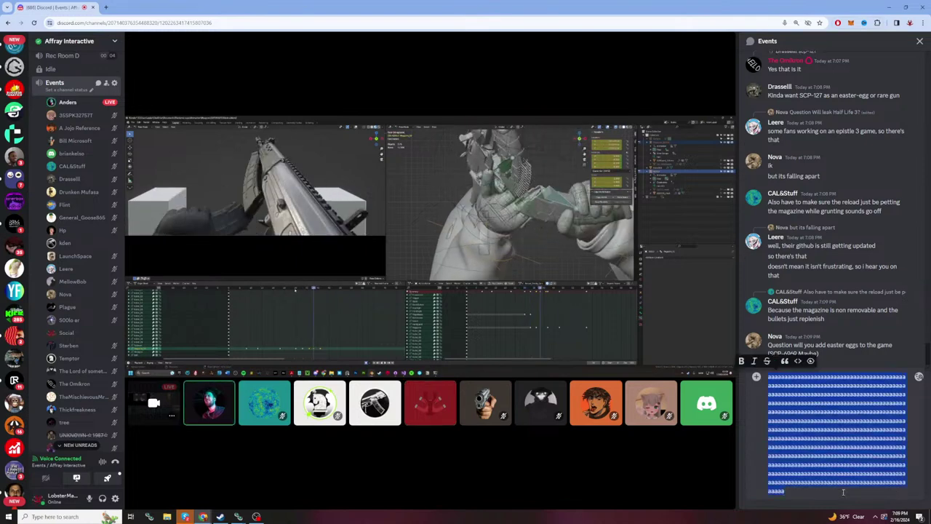
pyautogui.press('BackSpace')
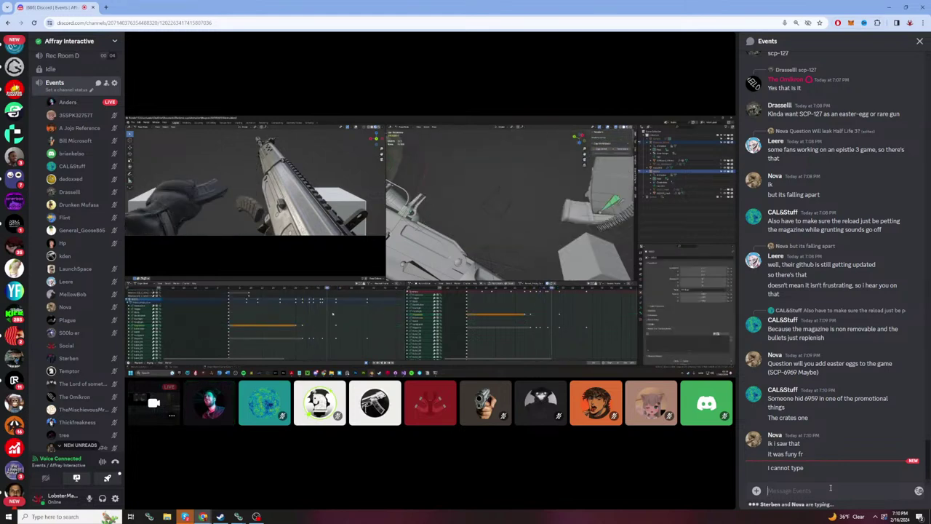
pyautogui.write('aaa')
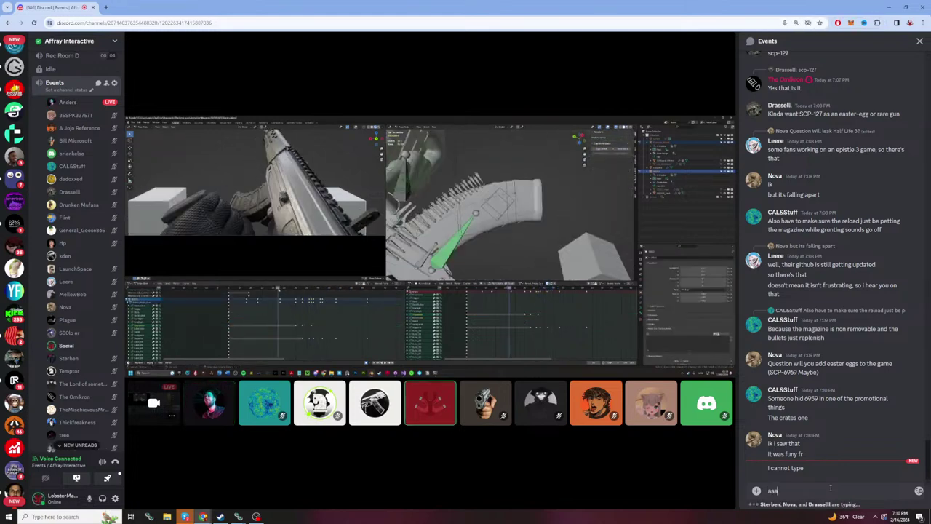
pyautogui.write('aaaaaaaaaaaaaaaaaaaaaaaaaaaaaaaaaaaaaaaaaaaaaaaaaaaaaaaaaa')
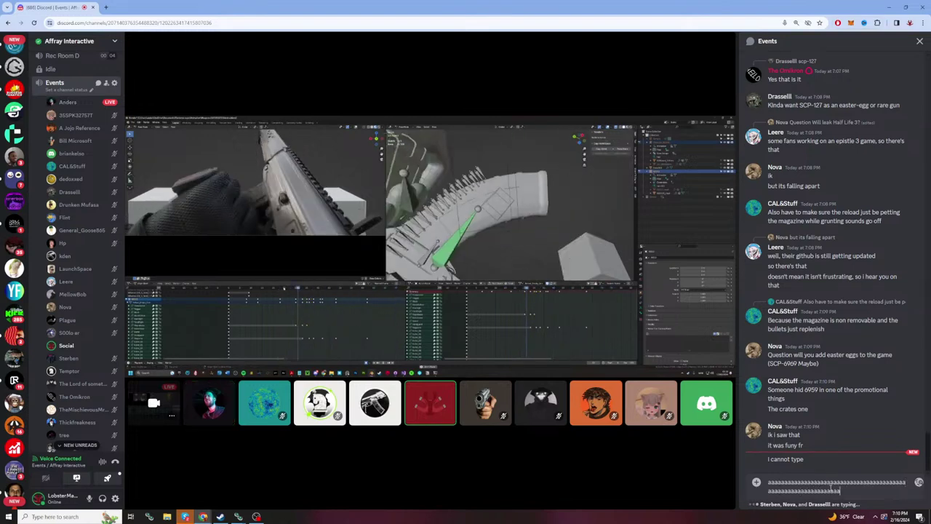
pyautogui.write('aaaaaaaaaaaaaaaaaaaaaaaaaaaaaaaaaaaaaaaaaaaaaaaaaaaaaa')
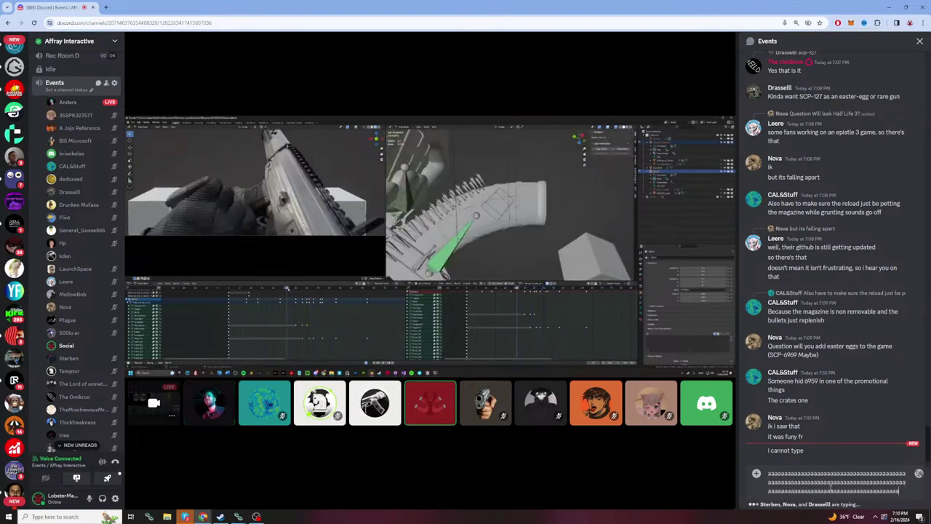
pyautogui.write('aaaaaaaaaaaaaaaaaaaaaaaaaaaaaaaaaaaaaaaaaaaaaaaaa')
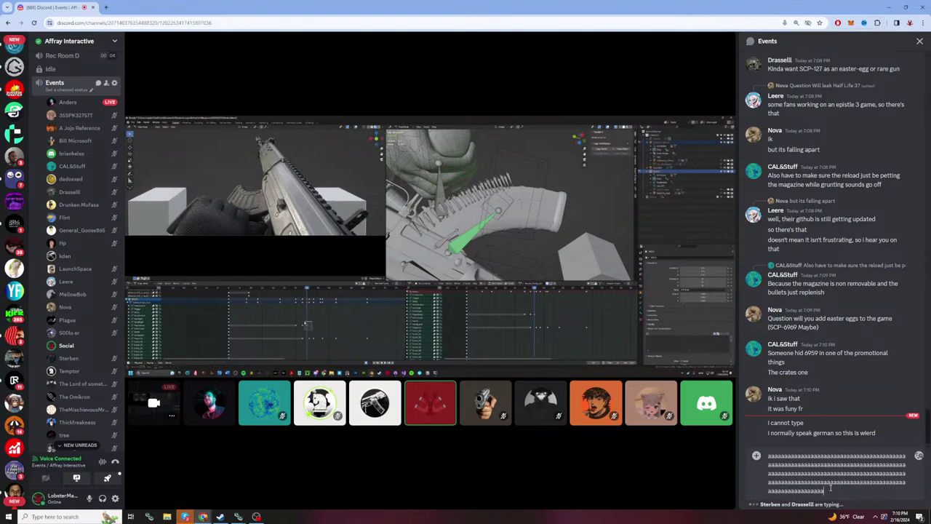
pyautogui.write('aaaaaaaaaaaaaaaaaaaaaaaaaaaaaaaaaaaaaaaaaaaaaaaaaaaa')
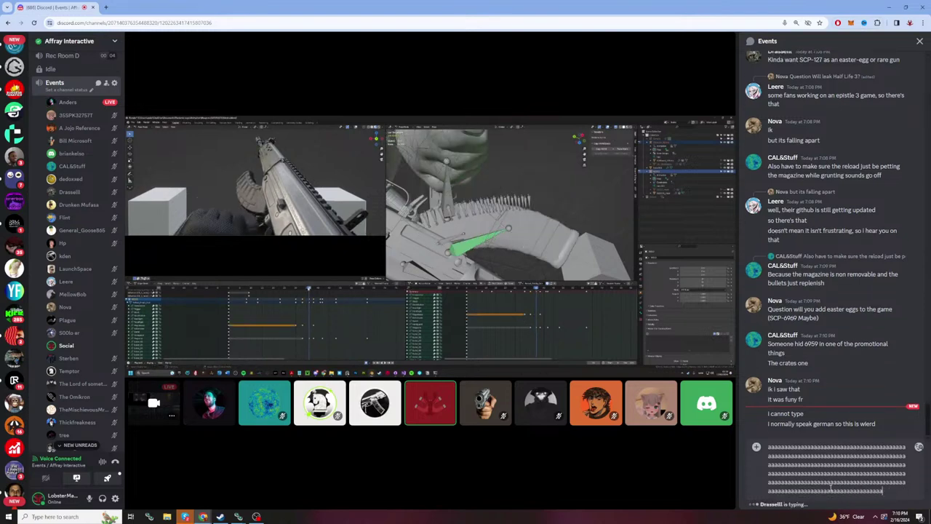
pyautogui.write('aaaaaaaaaaaaaaaaaaaaaaaaaaaaaaaaaaaaaaaaaaaaaaaaaaaaaaaaa')
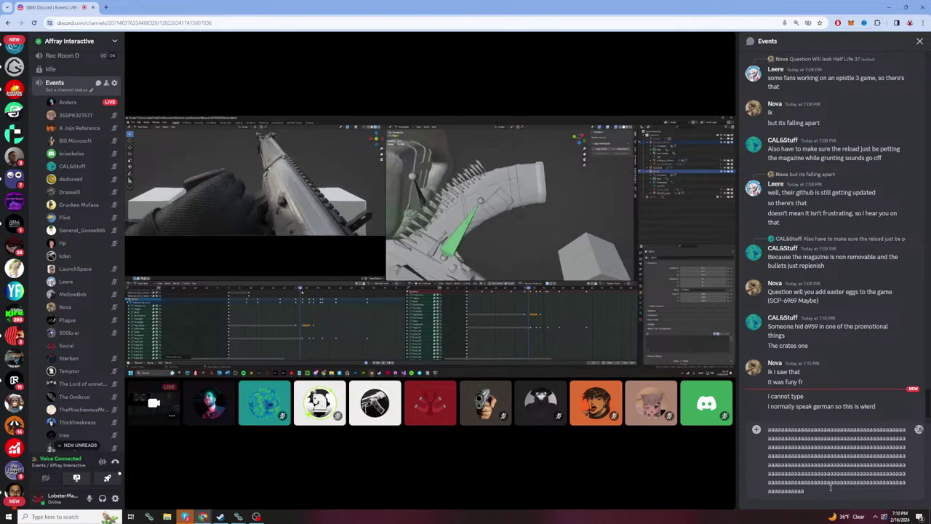
pyautogui.hotkey('ctrl', 'a')
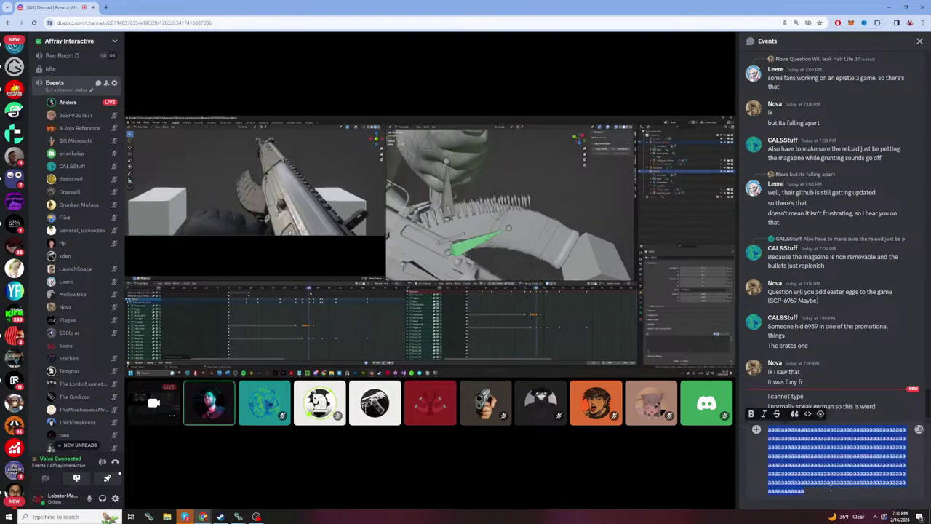
pyautogui.press('BackSpace')
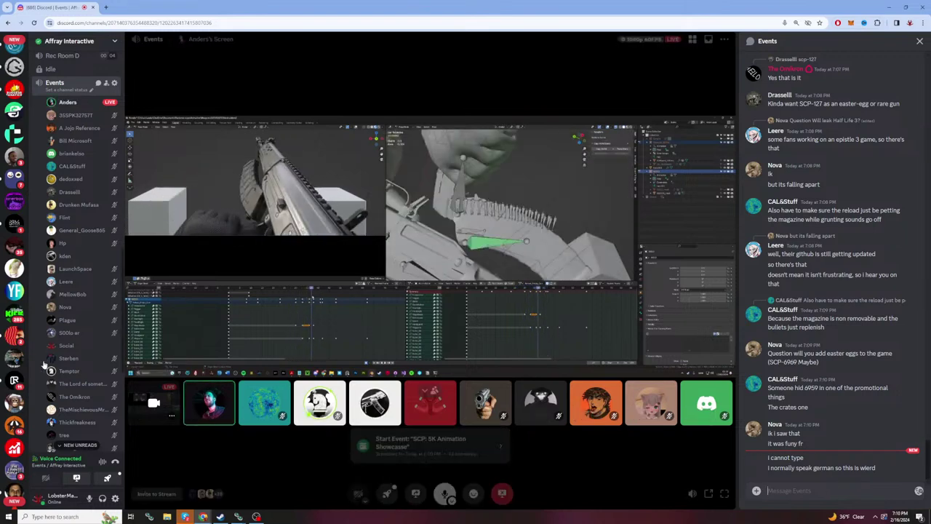
# Step: Scroll through the Events chat, then place the cursor in the 'Message Events' box
pyautogui.scroll(-3, 70, 345)
pyautogui.scroll(5, 70, 346)
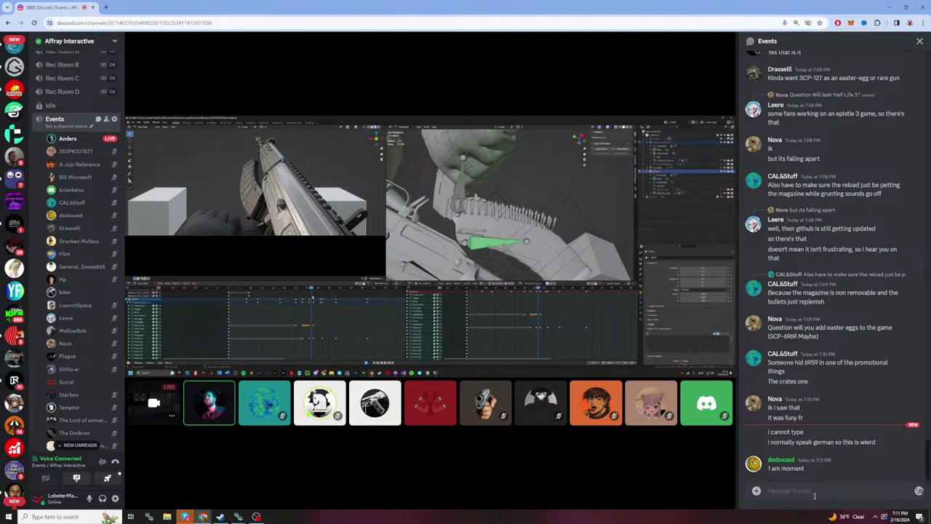
pyautogui.click(814, 496)
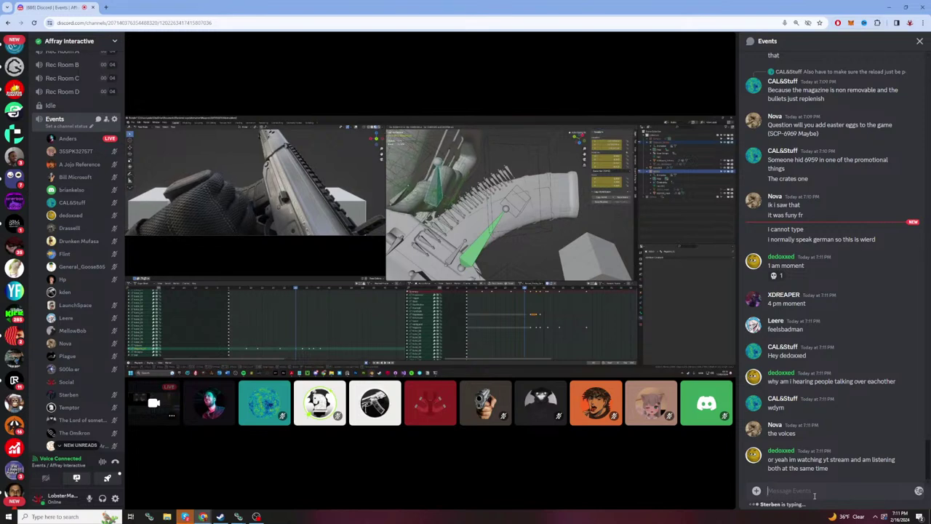
# Step: Overwrite a long drafted run of a's with the reply 'that's what I like to hear'
pyautogui.write('aaaaaaaaaaaaaaaaaaaaaaaaaaaaaaaaaaa')
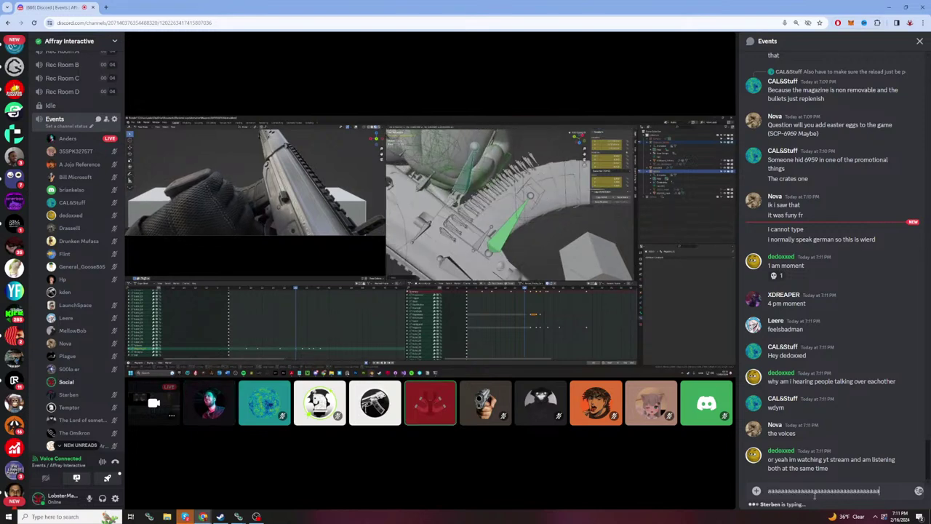
pyautogui.write('aaaaaaaaaaaaaaaaaaaaaaaaaaaaaaaaaaaaaaaaaaaaaaaaaaaaaaaaaaaaaaaaaaaaaaaaaaaaaaaaaaaaaa')
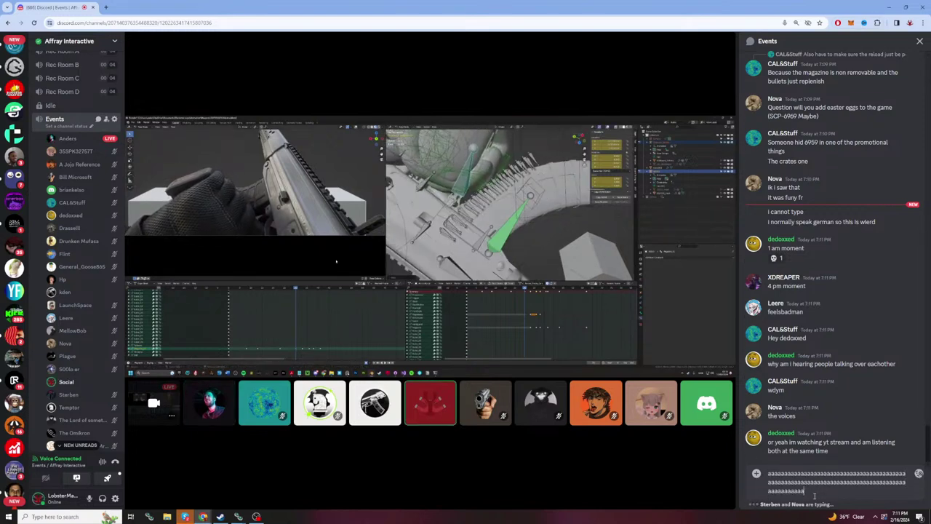
pyautogui.write('aaaa')
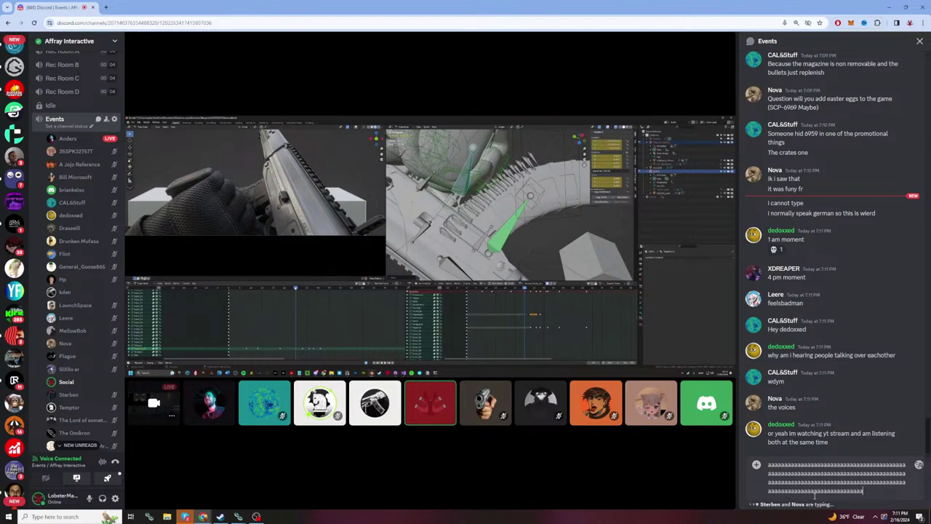
pyautogui.write('aaaaaaaaaaaaaaaaaaaaaaaaaaaaaaaaaaaaaaaaaa')
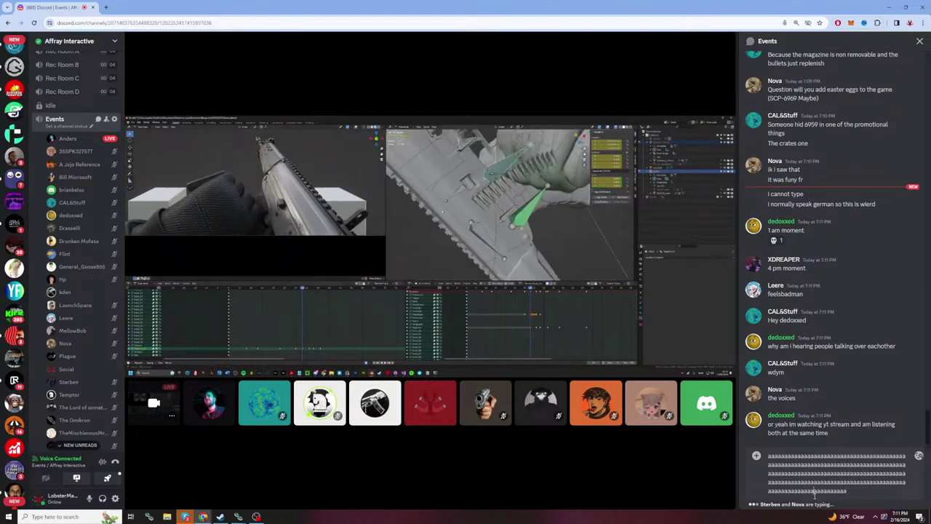
pyautogui.hotkey('ctrl', 'a')
pyautogui.write('t')
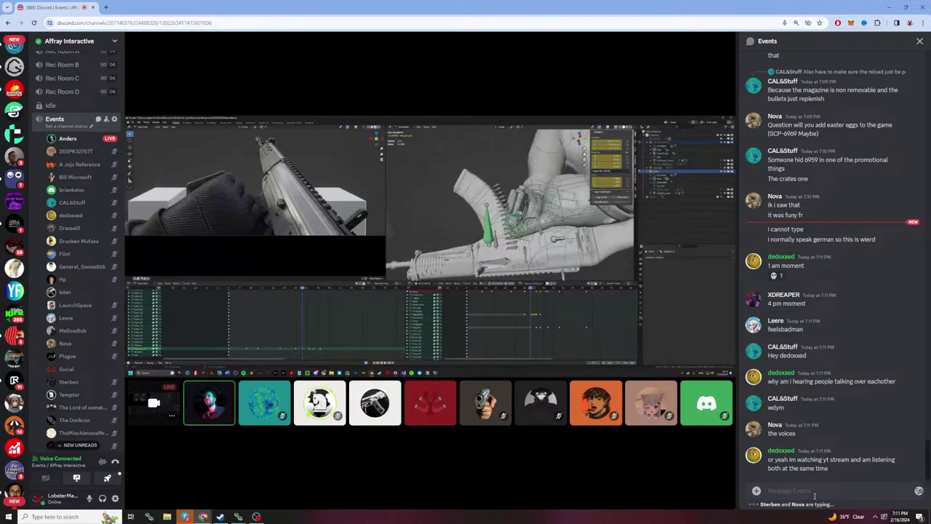
pyautogui.write("hat's wh")
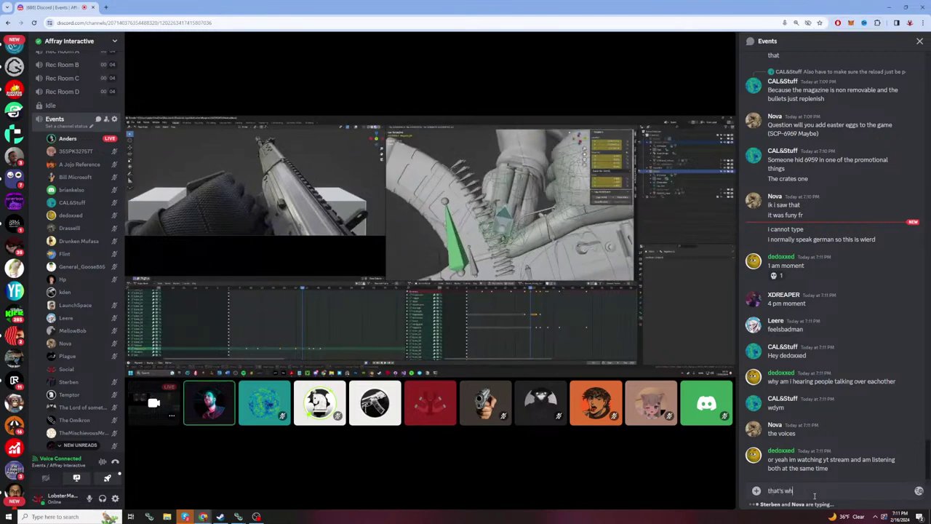
pyautogui.write('at I like')
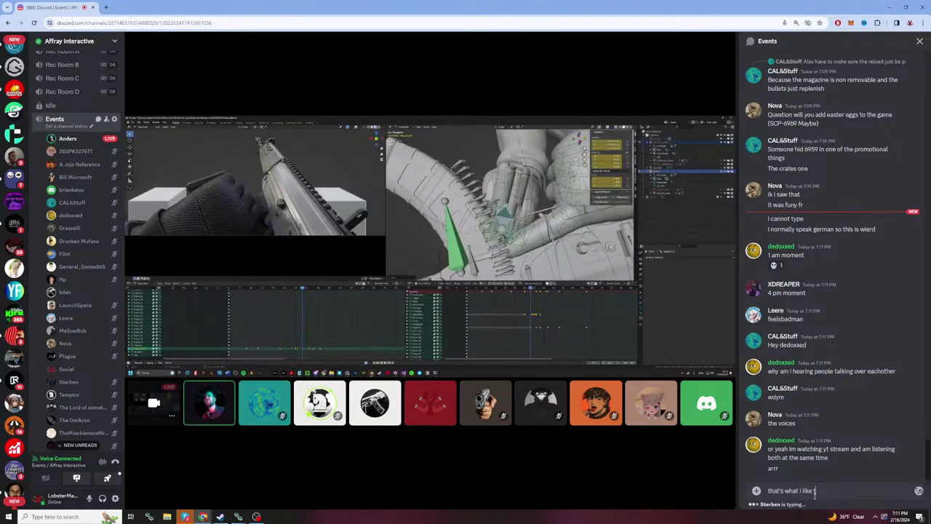
pyautogui.write(' to hear')
# Step: Send 'that's what I like to hear', then post 'double dipping' in the Events chat
pyautogui.press('Return')
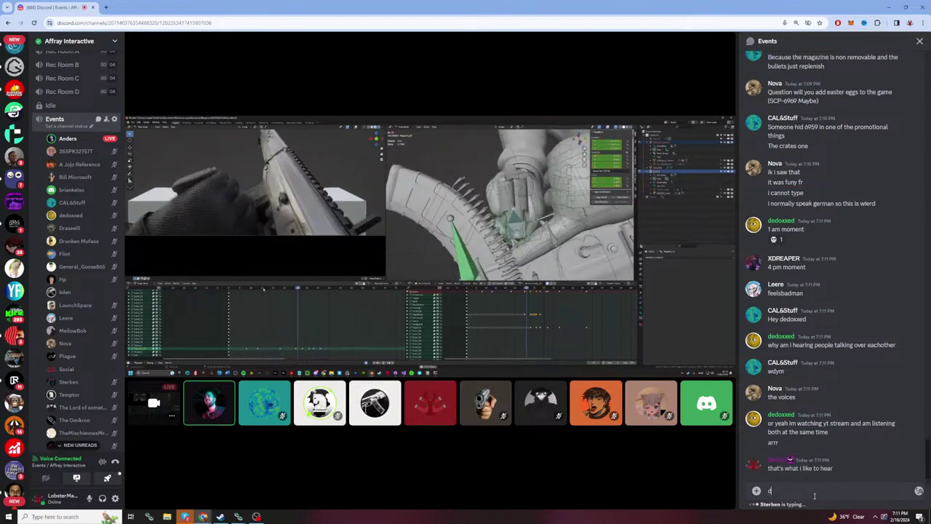
pyautogui.write('double dipping')
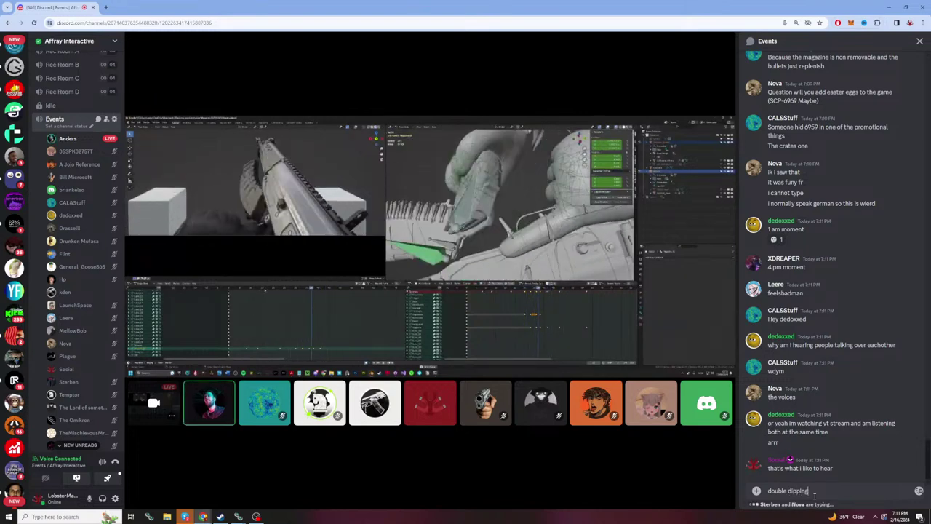
pyautogui.press('Return')
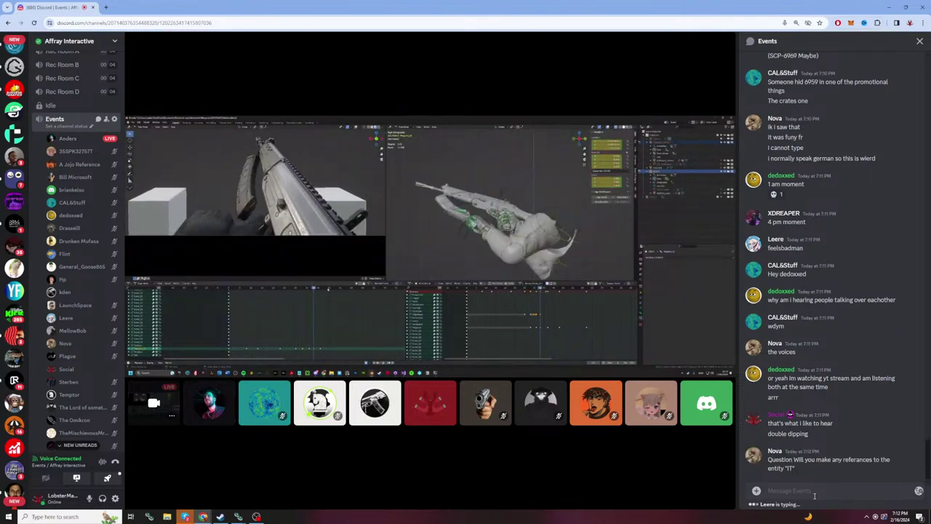
pyautogui.write('i')
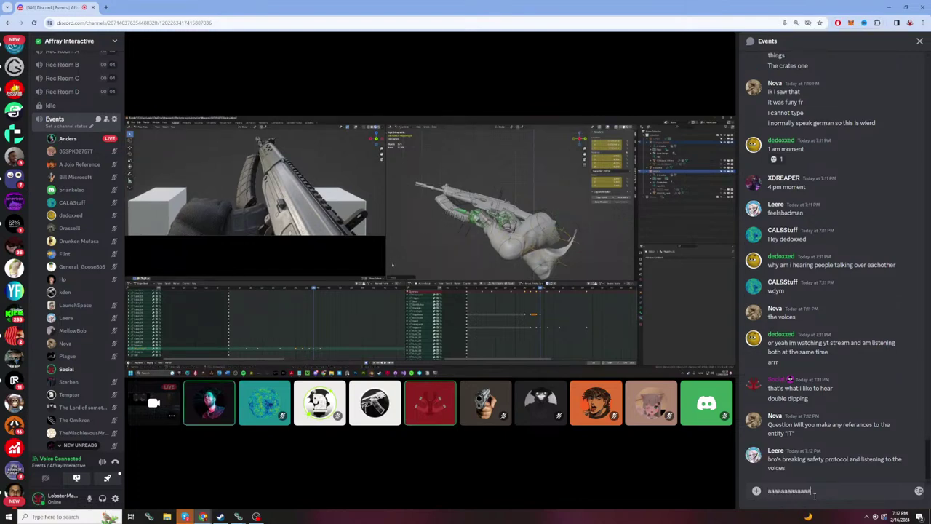
pyautogui.write('aaaaaaaaaaaaaaaaaaaaaaaaaaaaaaaaaaaaaaaaaaaaaaaaaaaaaaaaaaaaaaaaaaaa')
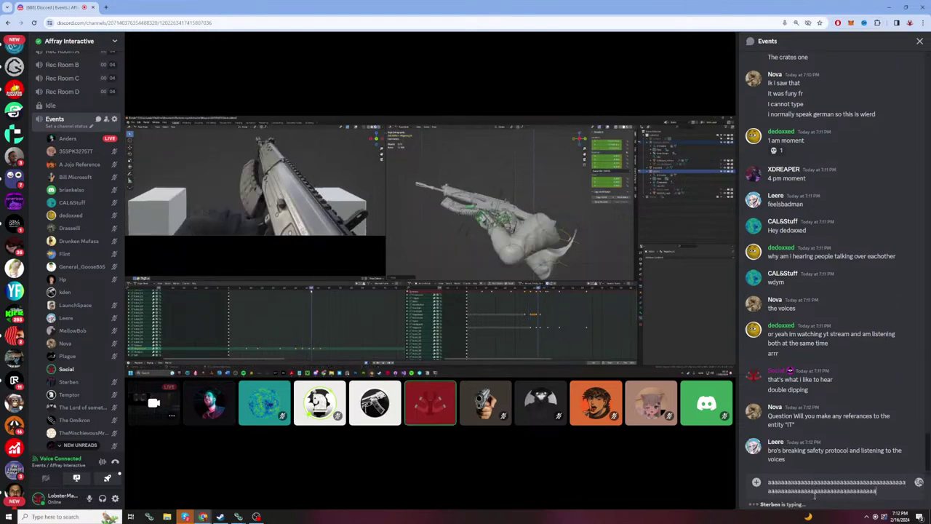
pyautogui.write('aaaaaaaaaaaaaaaaaaaaaaaaaaaaaaaaaaaaaaaa')
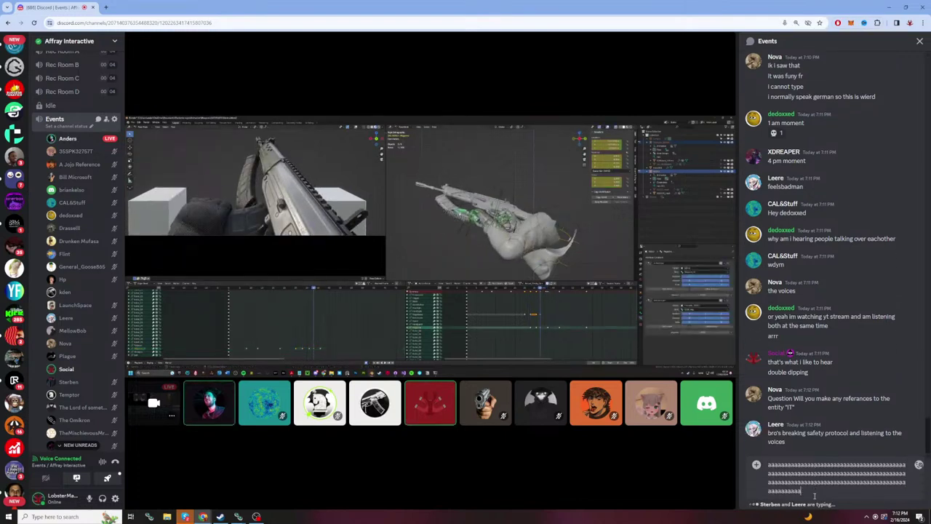
pyautogui.write('aaaaaaaaaaaaaaaaaaaaaaaaa')
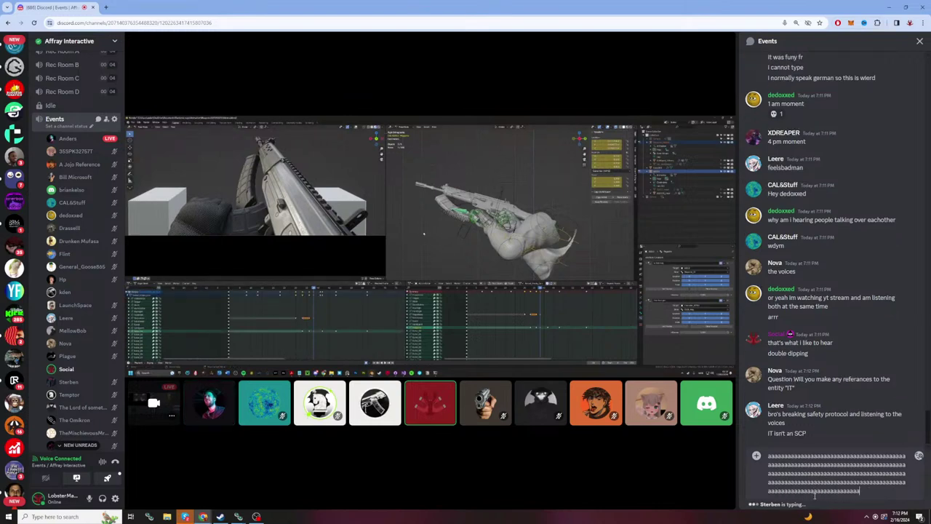
pyautogui.write('aaaaaaaaaaaaaaaaaaaaaaaaaaaaaaaaaaaaaaaaaaaaaaaaaaaaaaaaa')
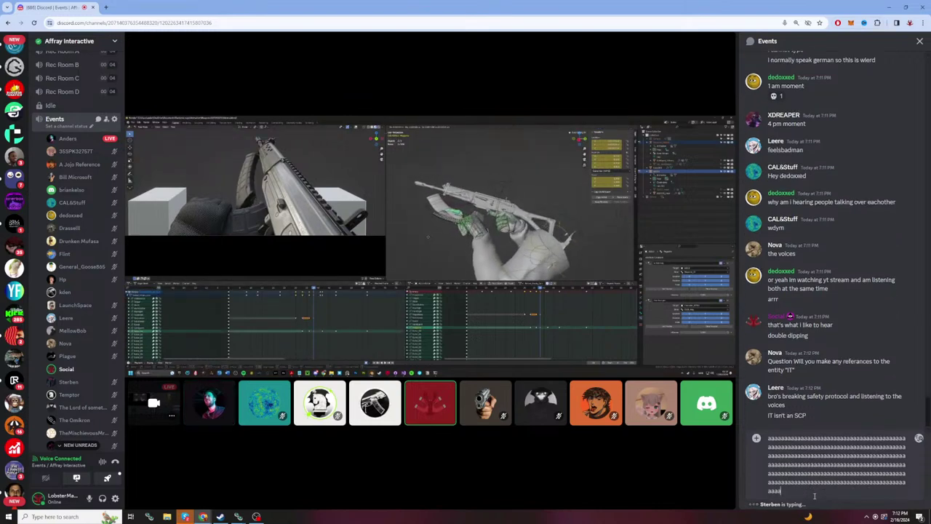
pyautogui.write('aaaaaaaaaaaaaaaaaaaaaaaaaaaaaaaaaaa')
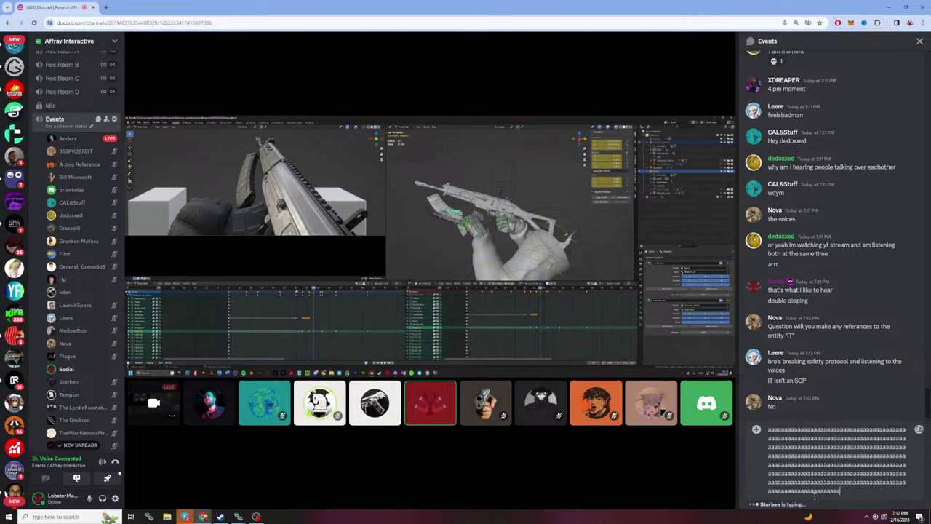
pyautogui.write('aaaaaaaaaaaaaaaaaaaaaaaaaaaaaaaaaaaaaaaaaaaaaaa')
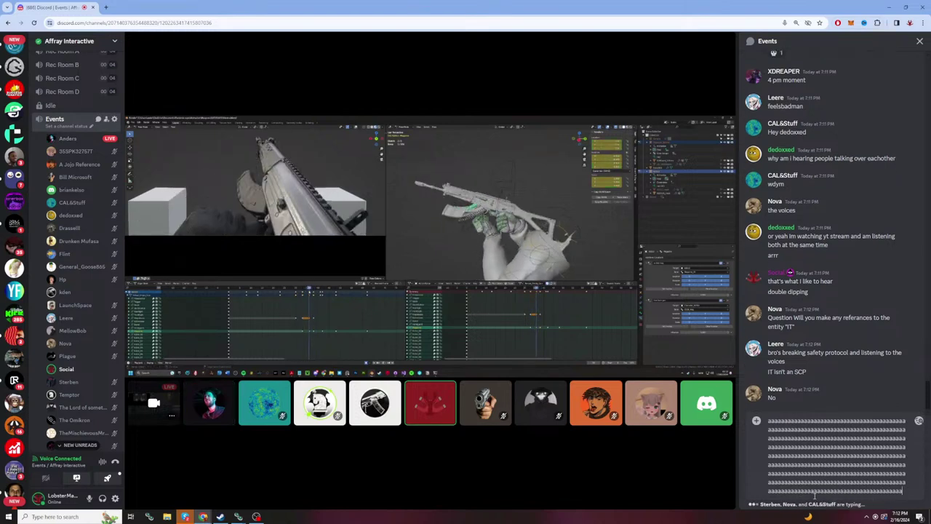
pyautogui.write('aaaaaaaa')
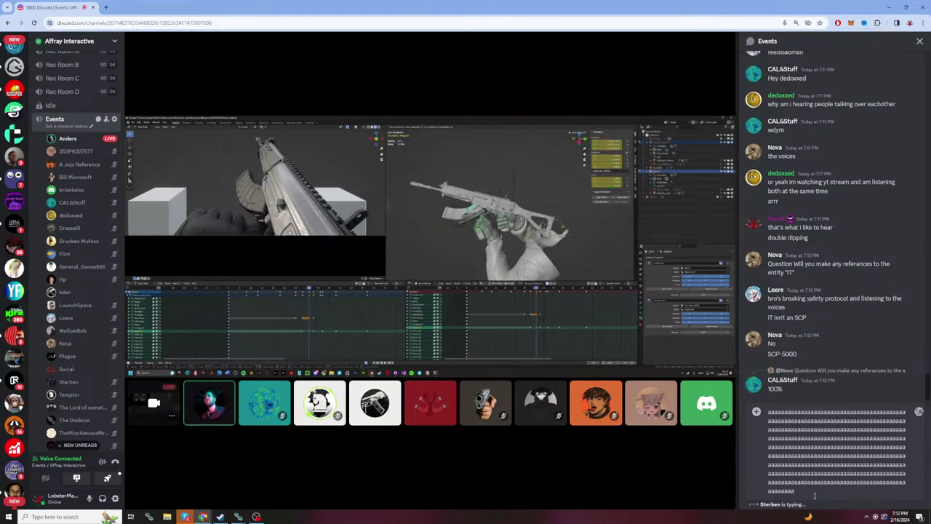
pyautogui.hotkey('ctrl', 'a')
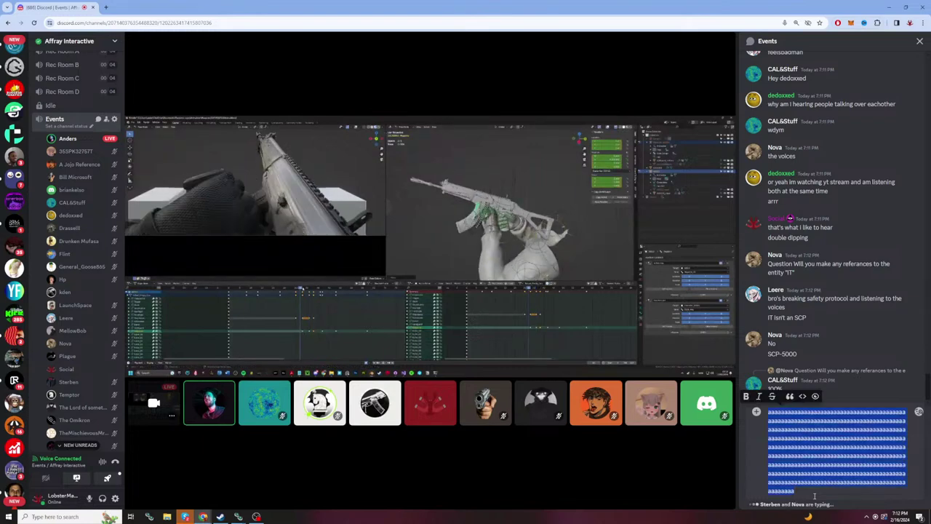
pyautogui.press('BackSpace')
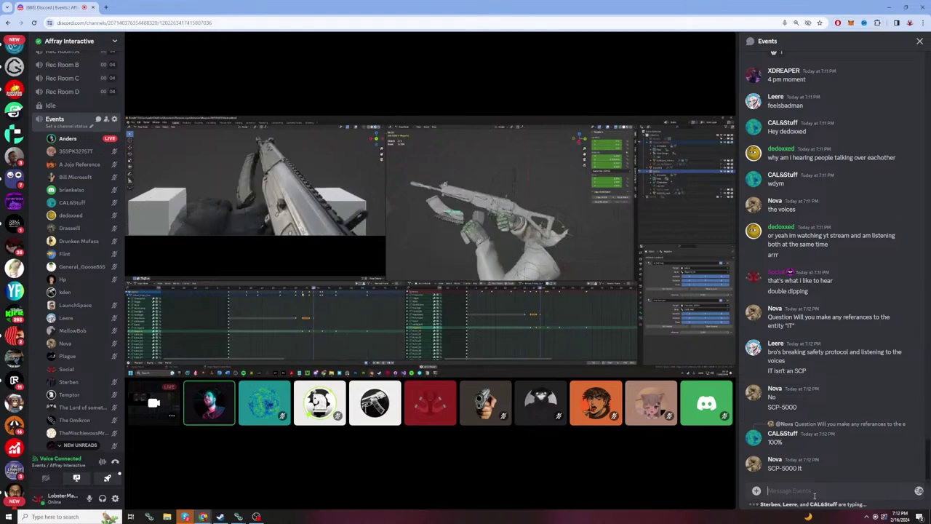
pyautogui.write('aaaaaaaaaaaaaaaaa')
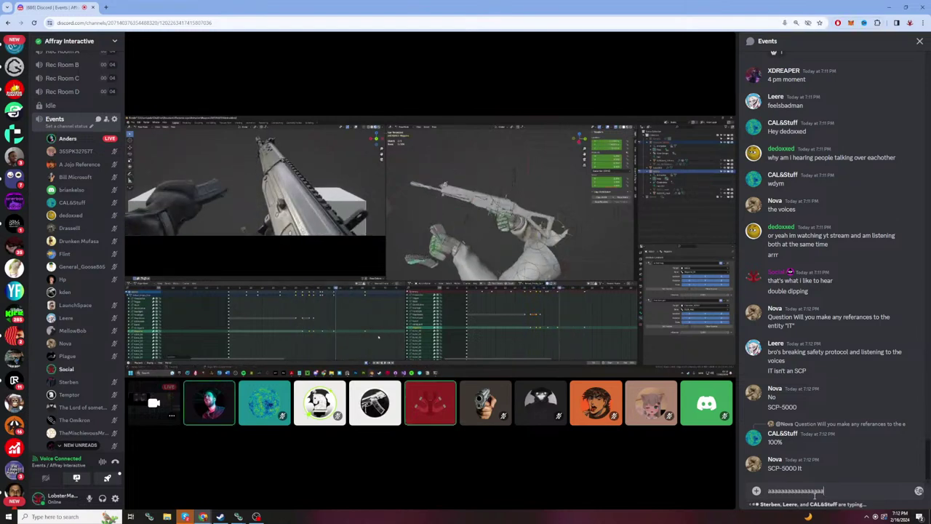
pyautogui.write('aaaaaaaaaaaaaaaaaaaaaaaaaaaaaaaaaaaaaaaaaaaaaaaaaaaaaaaaaaaaaaaaaaaaaaaa')
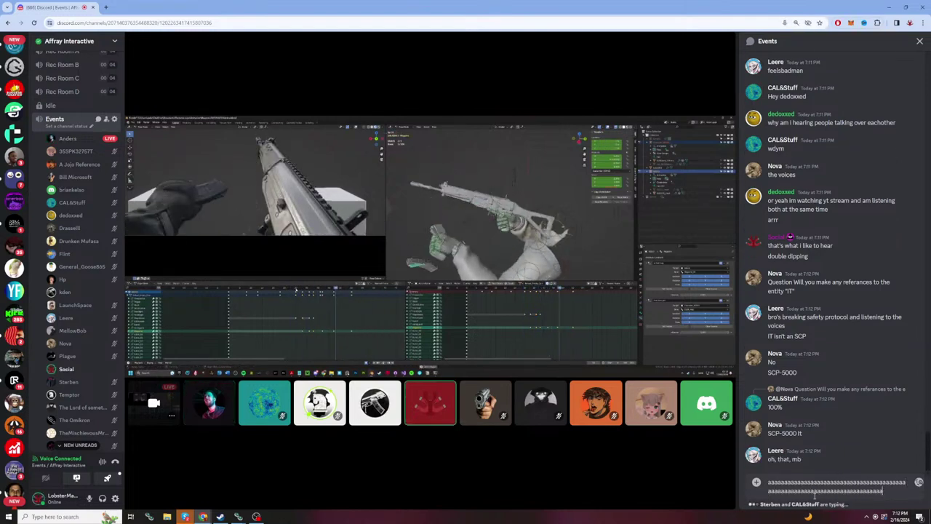
pyautogui.write('aaaaaaaaaaaaaaaaaaaaaaaaaaaaaaaaaaaaaaaaaaaaaaaaaaaaaaaaaaaaaaaaaaaaaaaaaaaaaaaaaaaaaaaaaaaaaaaaaaaaaaaaaaaaaaa')
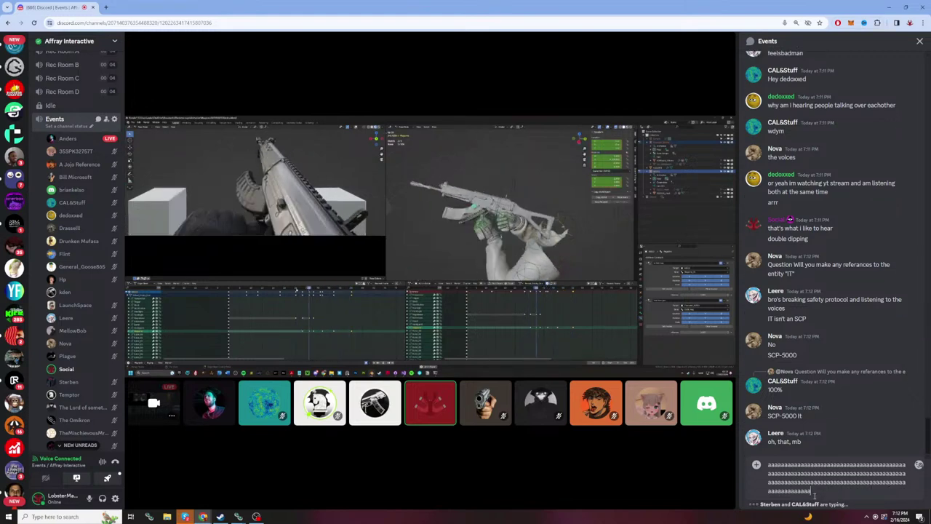
pyautogui.write('aaaaaaaaaaaaaaaaaaaaaaaaaaaaaaaaaaaaaaaaaaaaaaaaaaaaaaaa')
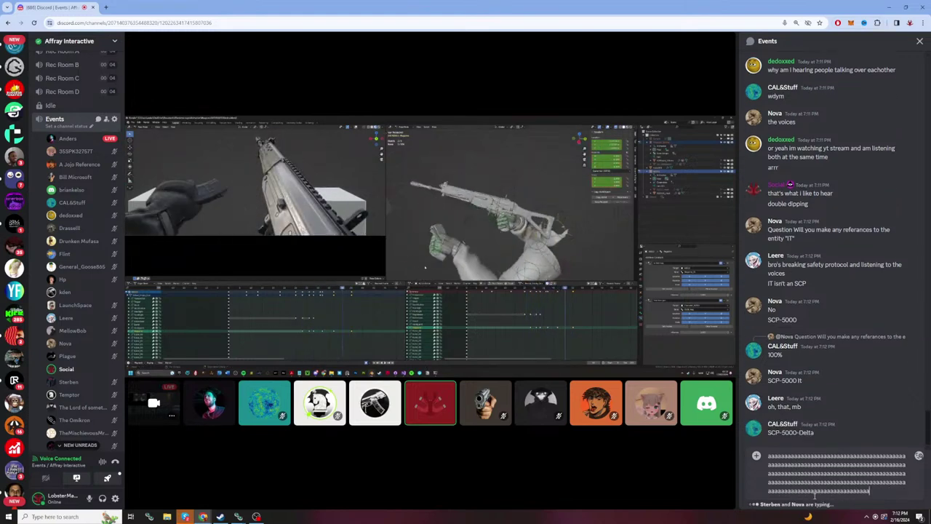
pyautogui.write('aaaaaaaaaaaaaaaaaaaaaaaaaaa')
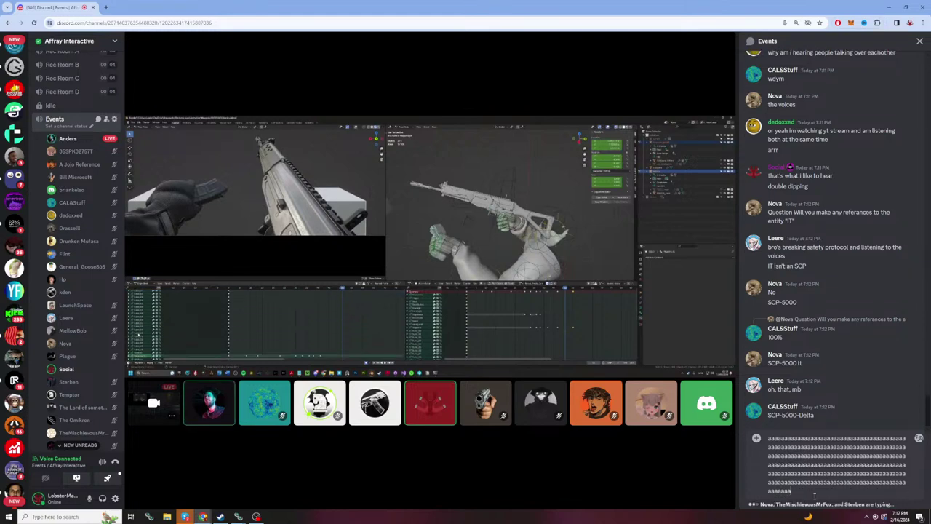
pyautogui.write('aaaaaaaaaaaaaaaaaaaaaaaaaaaaaaaaaaaaaaaaaaaaaaaaaa')
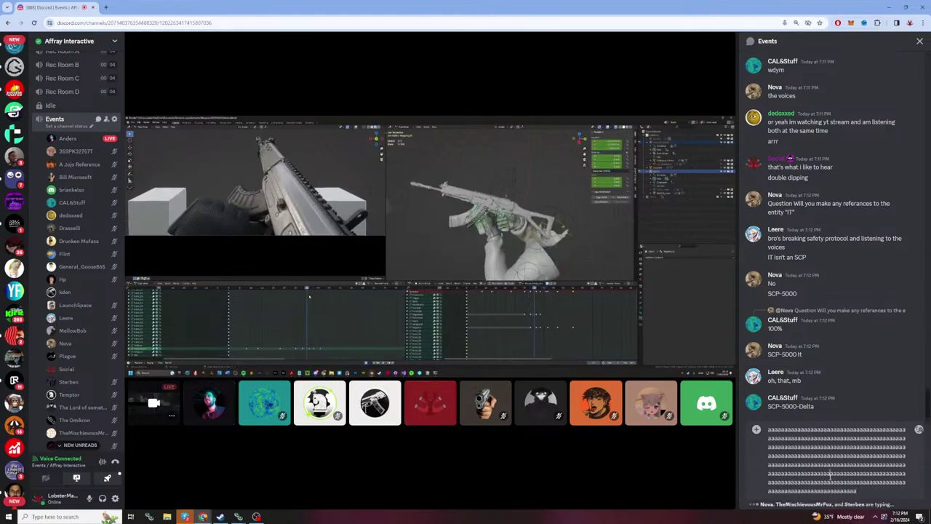
pyautogui.hotkey('ctrl', 'a')
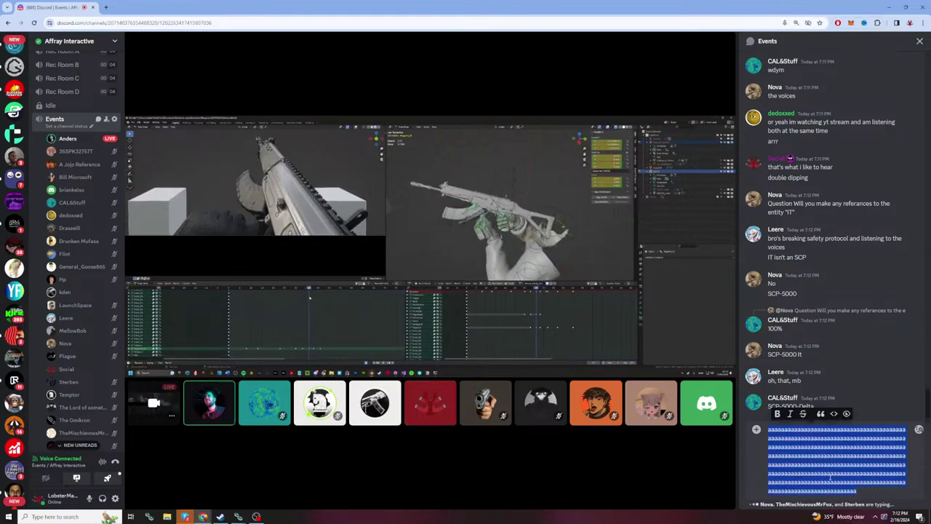
pyautogui.press('BackSpace')
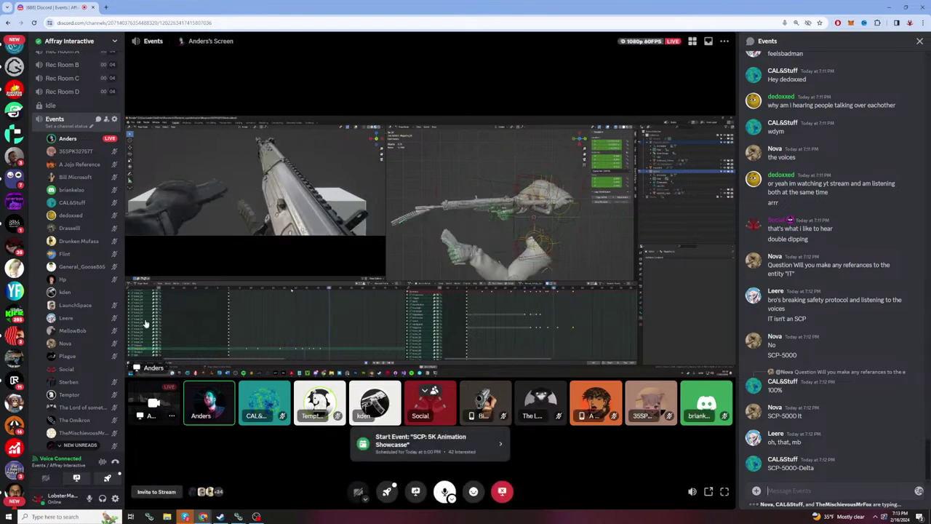
pyautogui.scroll(-3, 84, 335)
pyautogui.scroll(3, 88, 342)
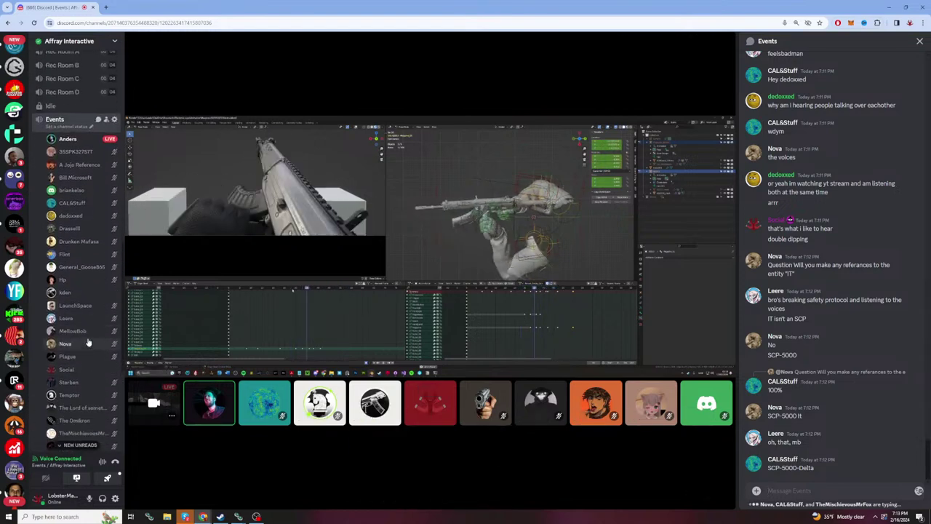
pyautogui.scroll(-2, 88, 342)
pyautogui.scroll(1, 88, 342)
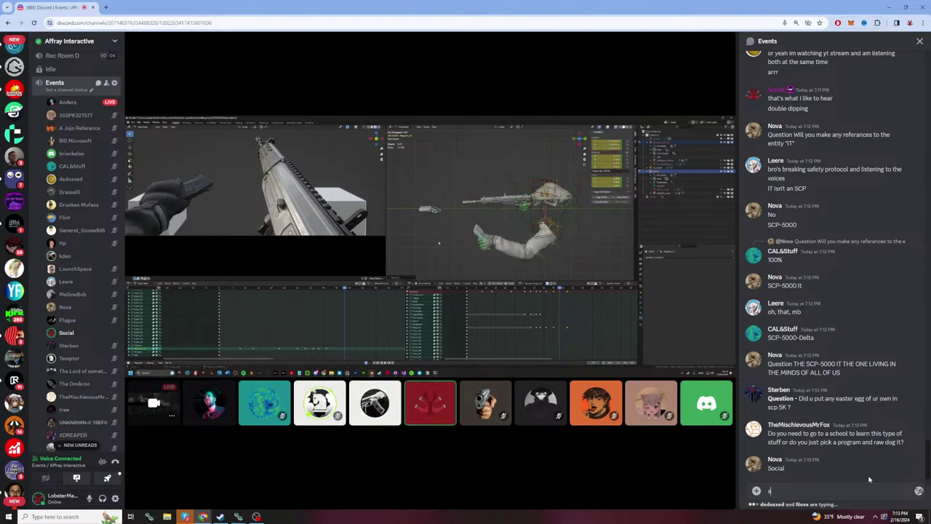
# Step: Draft a long run of a's, trim it to one line, then add more a's
pyautogui.write('aaaaaaaaaaaaaaaaaaaaaaaaaaaaaaaaaaaaaaaaaaaaaaaaaaaaaaaaaaaaaaaa')
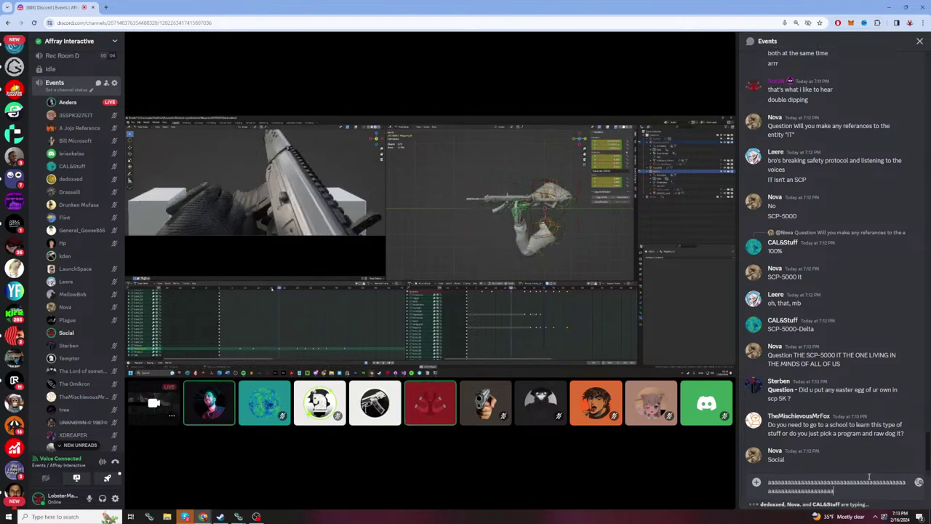
pyautogui.write('aaaaaaaaaaaaaaaaaaaaaaaaaaaaaaaaaaaaaaaaaaaaaaaaaaaa')
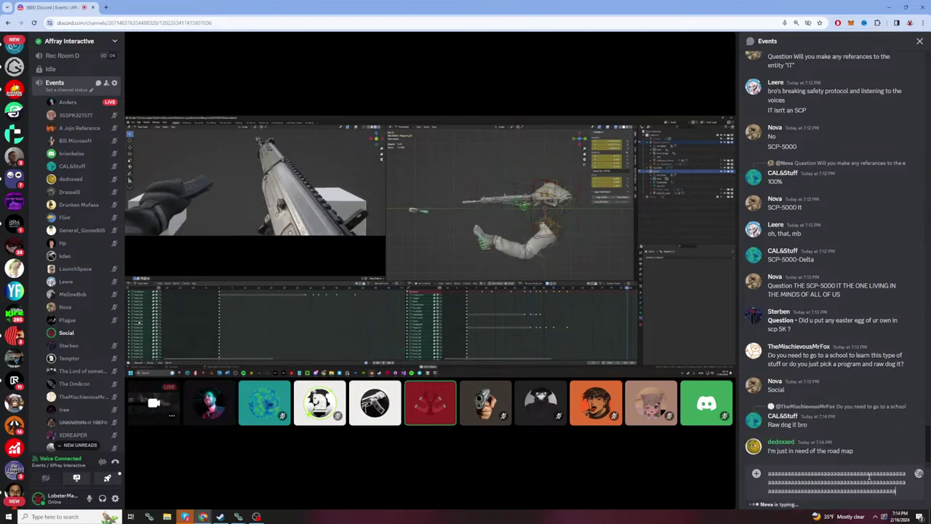
pyautogui.write('aaaaaaaaaaaaaaaaaaaaaaaaaaaaaaaaaaaaaaaaaaaaaaaaaaaaaaaaaaaaa')
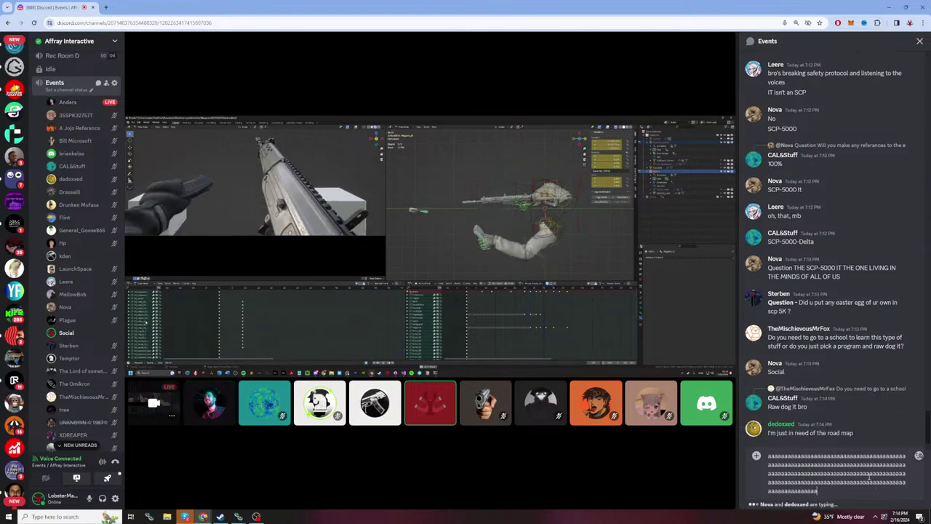
pyautogui.write('aaaaaaaaaaaaaaaaaaaa')
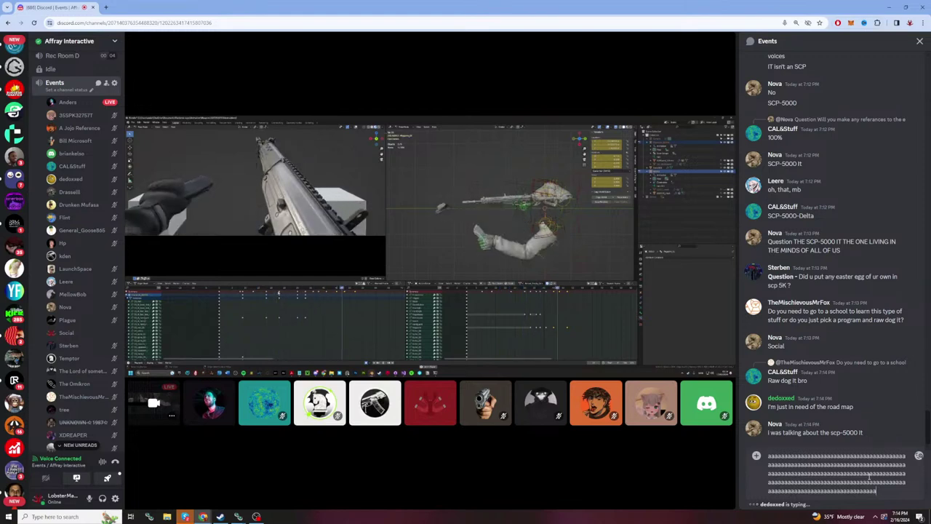
pyautogui.press('BackSpace')
pyautogui.press('BackSpace')
pyautogui.press('BackSpace')
pyautogui.press('BackSpace')
pyautogui.press('BackSpace')
pyautogui.press('BackSpace')
pyautogui.press('BackSpace')
pyautogui.press('BackSpace')
pyautogui.press('BackSpace')
pyautogui.press('BackSpace')
pyautogui.press('BackSpace')
pyautogui.press('BackSpace')
pyautogui.press('BackSpace')
pyautogui.press('BackSpace')
pyautogui.press('BackSpace')
pyautogui.press('BackSpace')
pyautogui.press('BackSpace')
pyautogui.press('BackSpace')
pyautogui.press('BackSpace')
pyautogui.press('BackSpace')
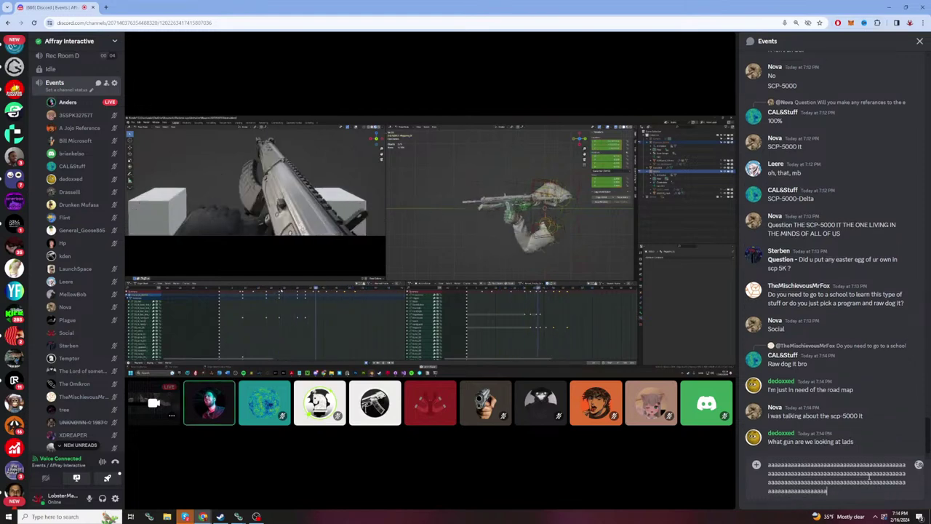
pyautogui.press('BackSpace')
pyautogui.press('BackSpace')
pyautogui.press('BackSpace')
pyautogui.press('BackSpace')
pyautogui.press('BackSpace')
pyautogui.press('BackSpace')
pyautogui.press('BackSpace')
pyautogui.press('BackSpace')
pyautogui.press('BackSpace')
pyautogui.press('BackSpace')
pyautogui.press('BackSpace')
pyautogui.press('BackSpace')
pyautogui.press('BackSpace')
pyautogui.press('BackSpace')
pyautogui.press('BackSpace')
pyautogui.press('BackSpace')
pyautogui.press('BackSpace')
pyautogui.press('BackSpace')
pyautogui.press('BackSpace')
pyautogui.press('BackSpace')
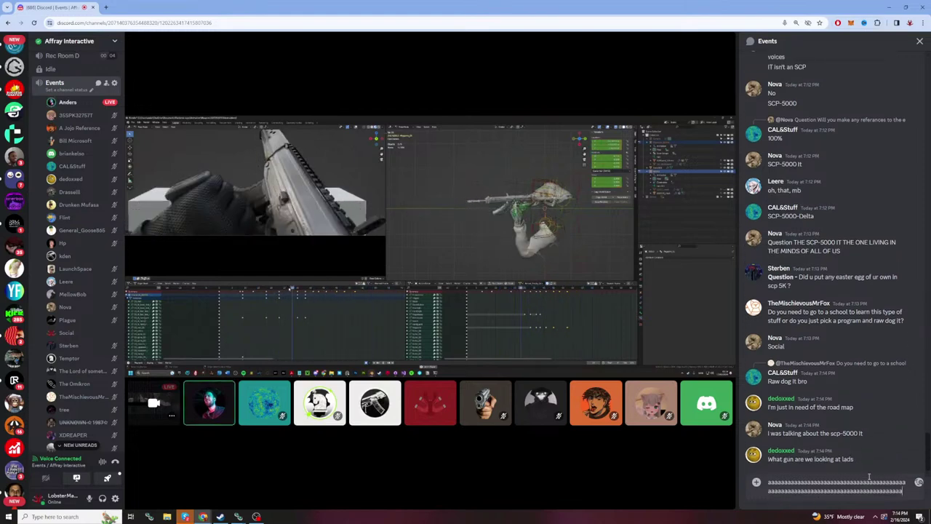
pyautogui.press('BackSpace')
pyautogui.press('BackSpace')
pyautogui.press('BackSpace')
pyautogui.press('BackSpace')
pyautogui.press('BackSpace')
pyautogui.press('BackSpace')
pyautogui.press('BackSpace')
pyautogui.press('BackSpace')
pyautogui.press('BackSpace')
pyautogui.press('BackSpace')
pyautogui.press('BackSpace')
pyautogui.press('BackSpace')
pyautogui.press('BackSpace')
pyautogui.press('BackSpace')
pyautogui.press('BackSpace')
pyautogui.press('BackSpace')
pyautogui.press('BackSpace')
pyautogui.press('BackSpace')
pyautogui.press('BackSpace')
pyautogui.press('BackSpace')
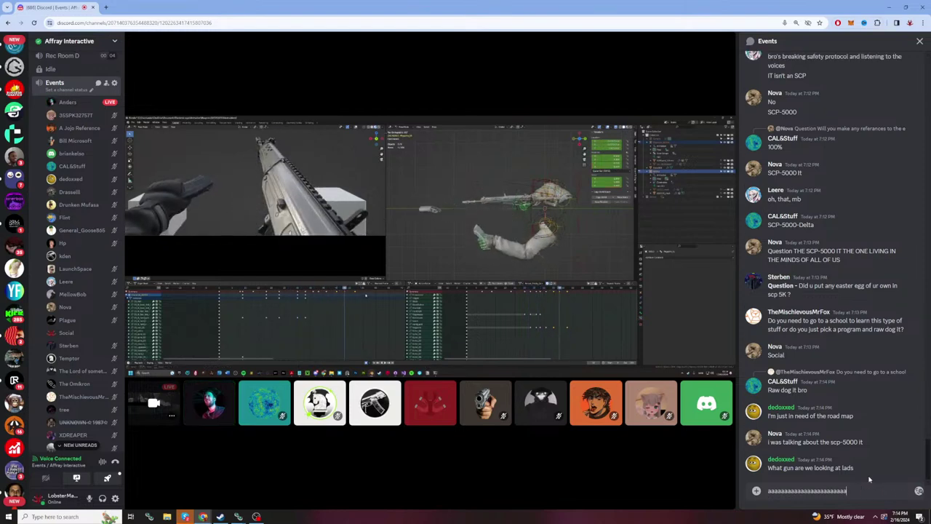
pyautogui.write('aaaaaaaaaaaaa')
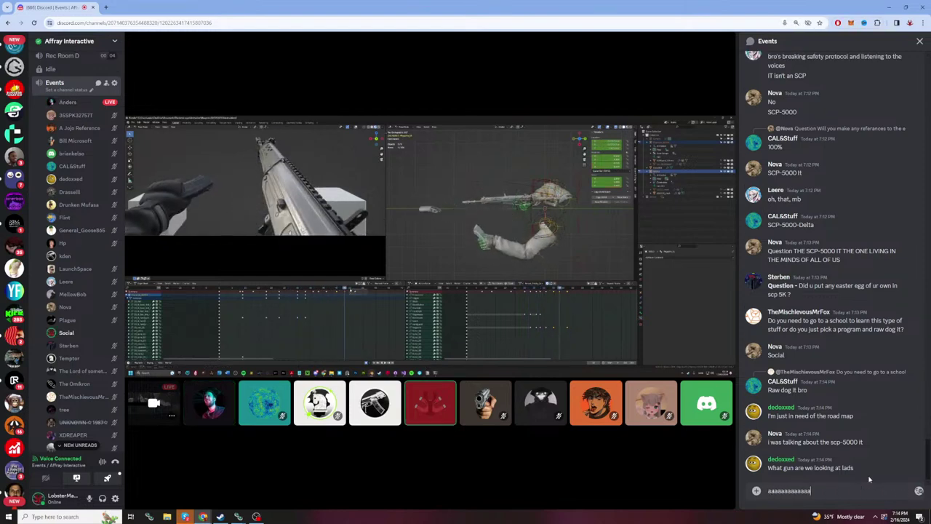
pyautogui.write('aaaaaa')
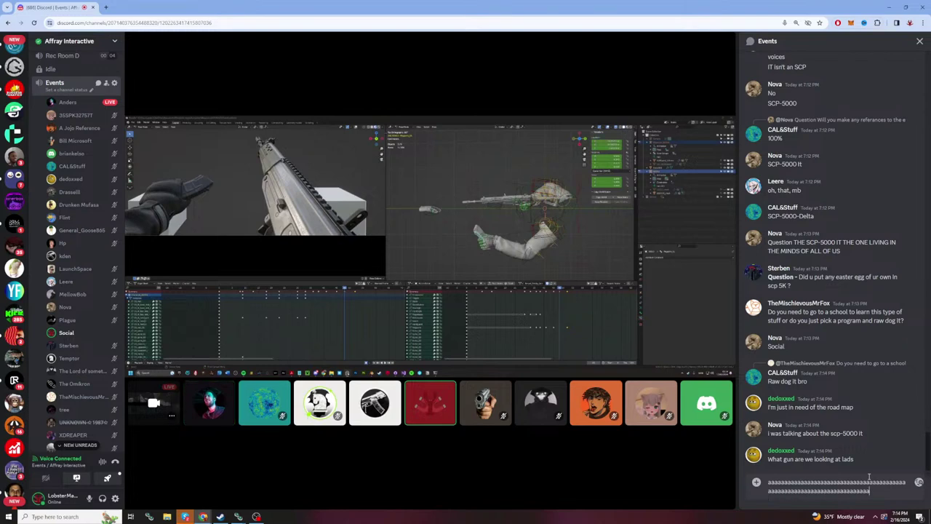
pyautogui.write('aaaaaaaaaaaaaaaaaaaaaaaaa')
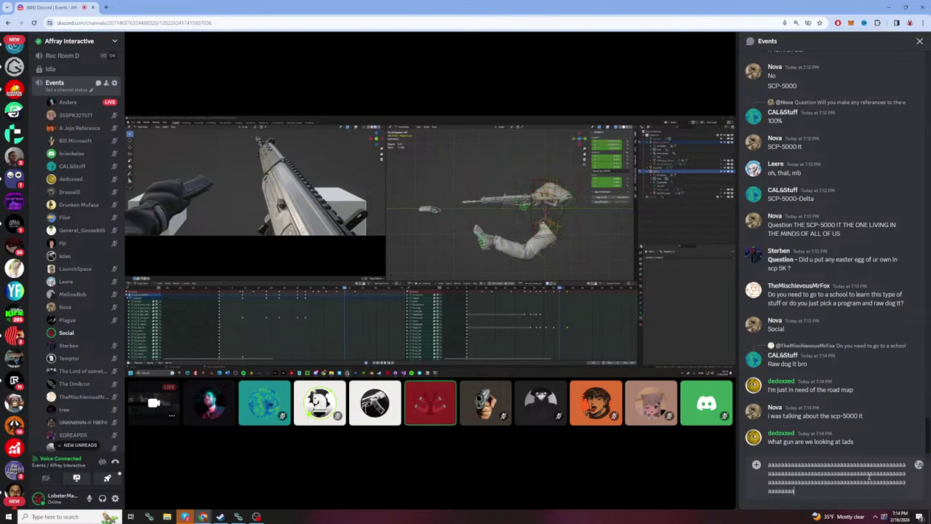
pyautogui.write('aaaaaaaaaaaaaaaaaaaaaaaaaaaaaaaaaaaaaaaaaaaaaaaaaaaa')
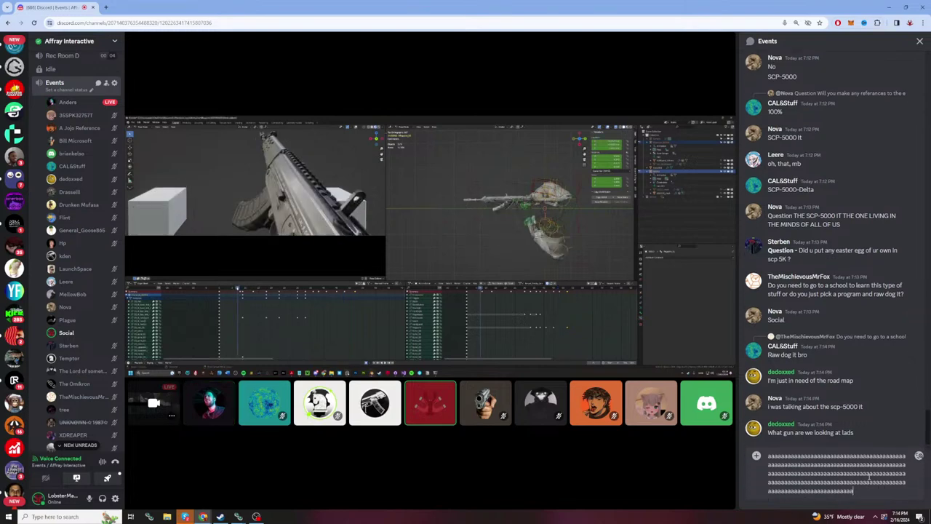
pyautogui.write('aaaaaaaaaaaaaaaaaaaaaaaaaaaaaaaaaaaaaaaaaaaaaaaaaaaaaaaaaaaaaaaaaaaaaaaaaaaaaaaaaa')
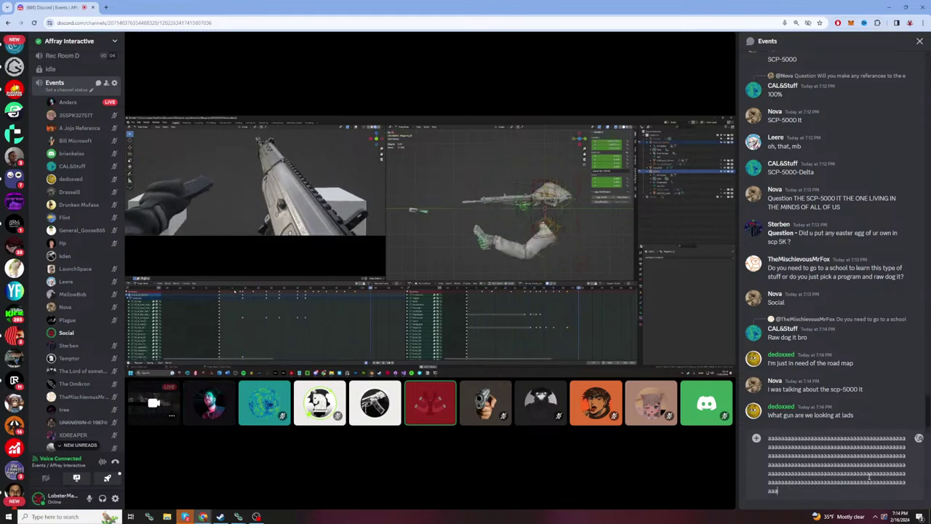
pyautogui.write('aaaaaaaaaaaaaaa')
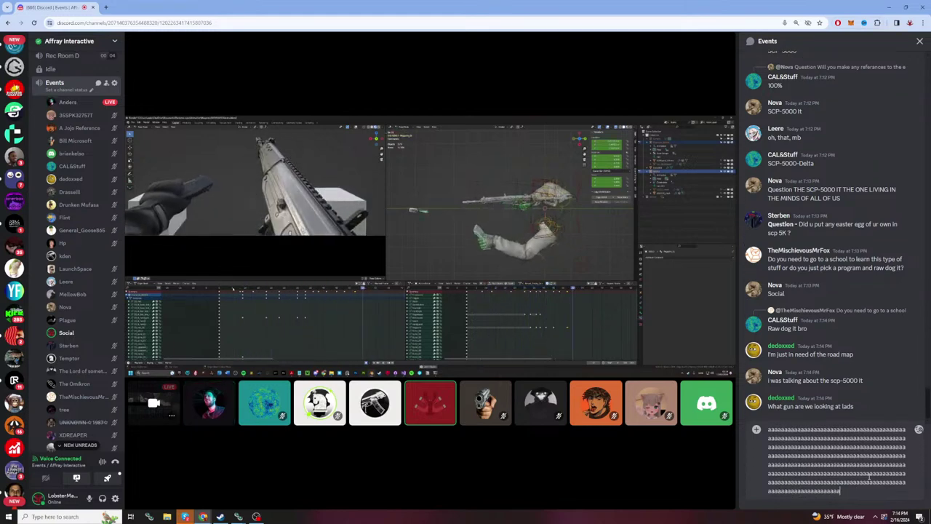
pyautogui.write('aaaaaaaaaaaaaaaaaaaaaaaaaaaaaaaaaa')
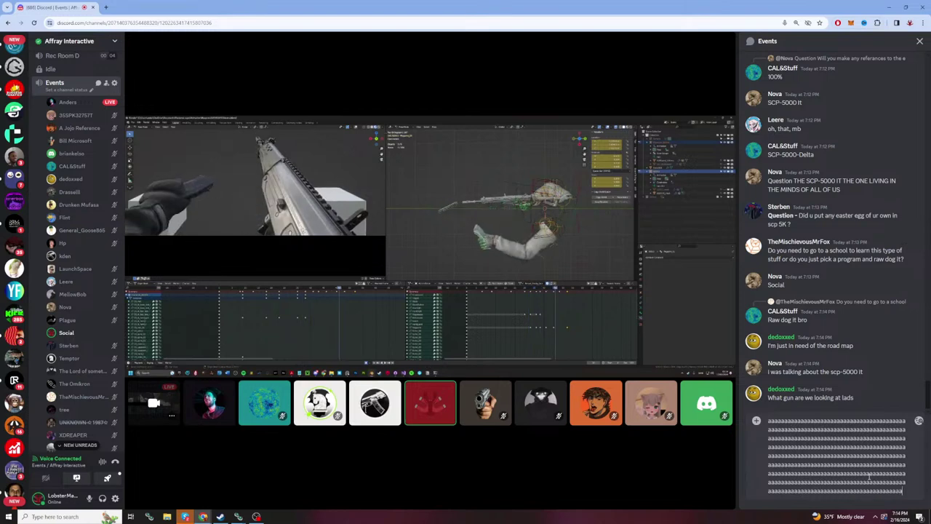
pyautogui.write('aaaaaaaaaaaaaaaaaaaaaa')
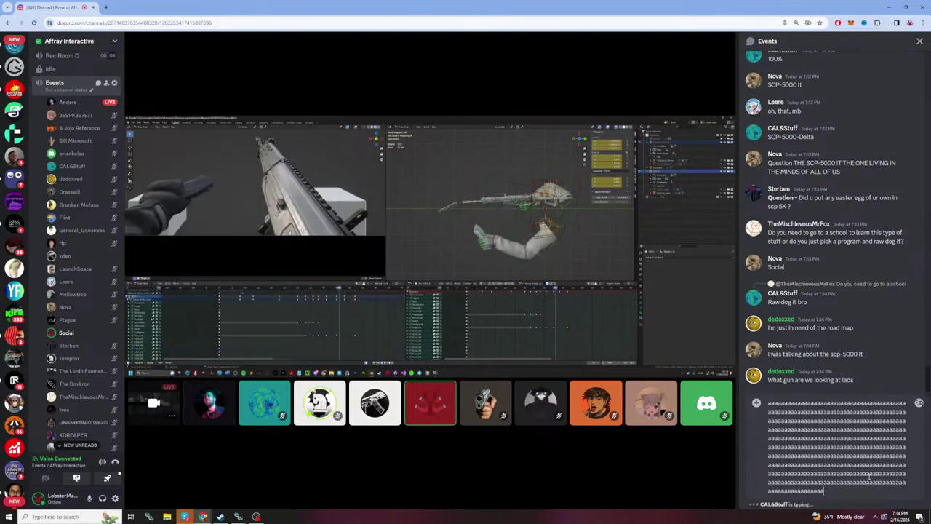
pyautogui.write('aaaaaaaaaaaaaaaaaaaaaaaaaaaa')
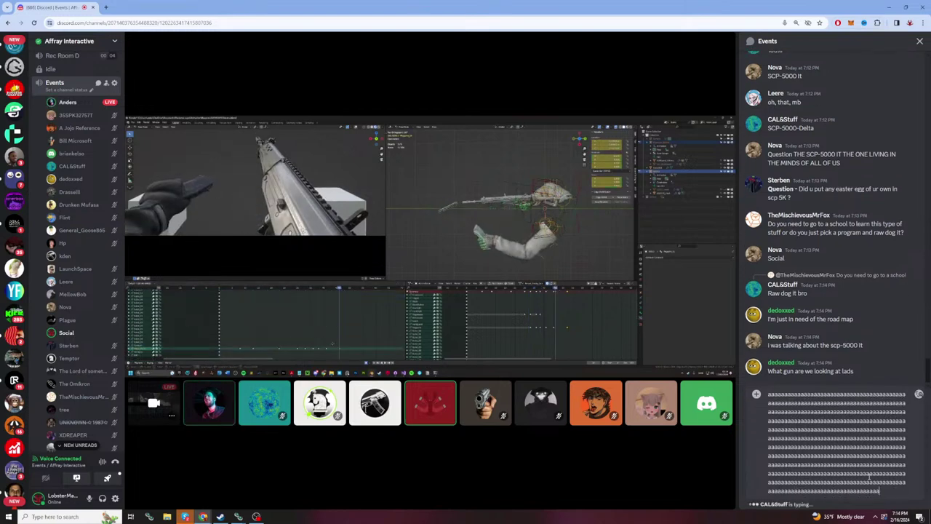
pyautogui.write('aaaaaaaaaaaaaaaaaaaaaaaaaaaaaaaaaaaaaaaaaaaaaaaaaaaa')
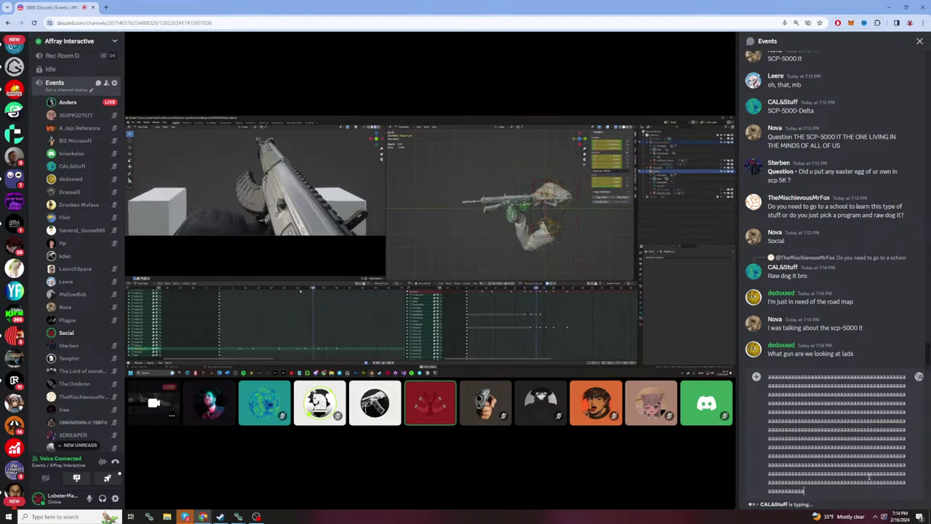
pyautogui.write('aaaaaaaaaaaaaaaaaaaaaaaaa')
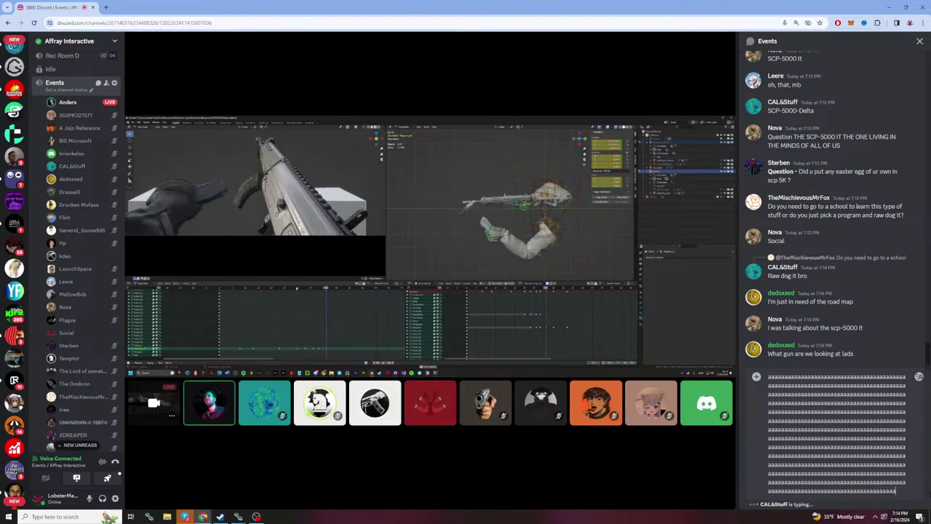
# Step: Select all the drafted a's in the Events box and delete them unsent
pyautogui.hotkey('ctrl', 'a')
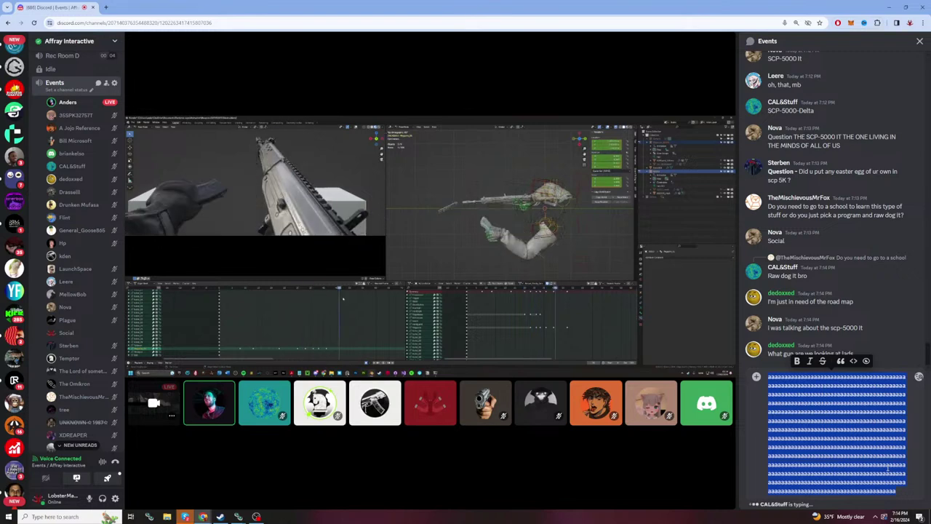
pyautogui.press('BackSpace')
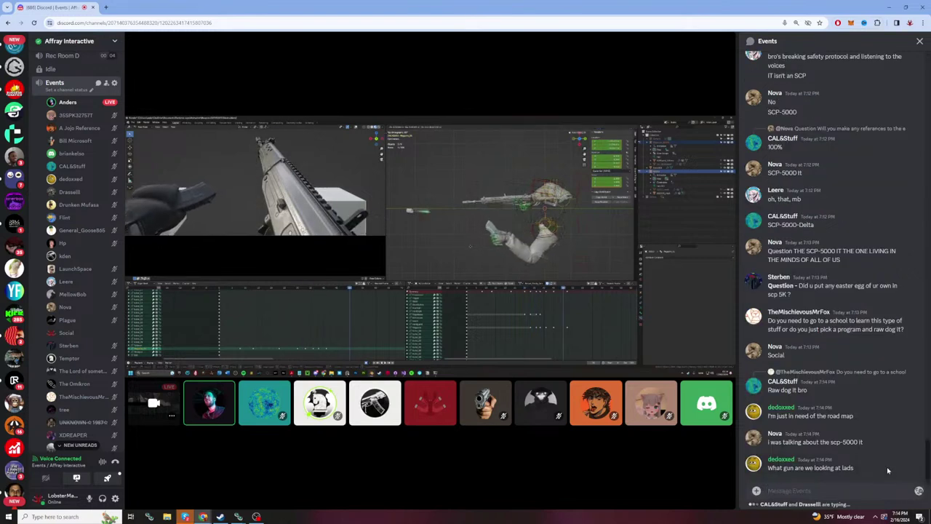
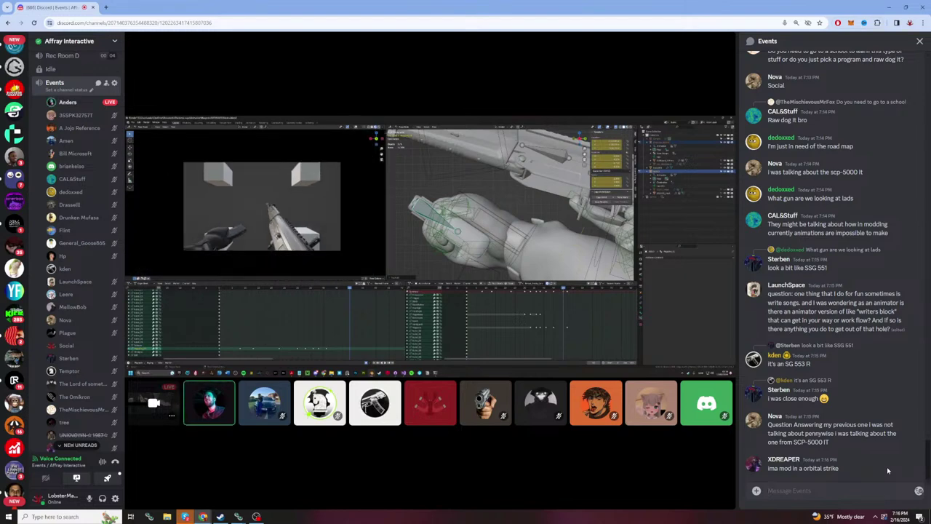
# Step: Type a long run of a's in the Events message box, then select it all and delete it
pyautogui.write('aaaaaaaaaaaaaaaaaa')
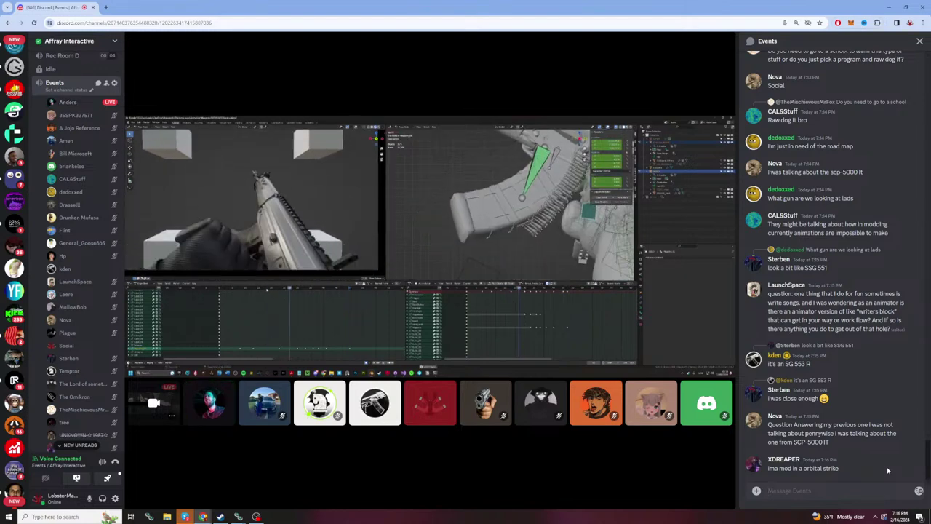
pyautogui.write('aaaaaaaaaaaaaaaaaaaaaaaaaaaaaaaaaaaaaaaaaaaaaa')
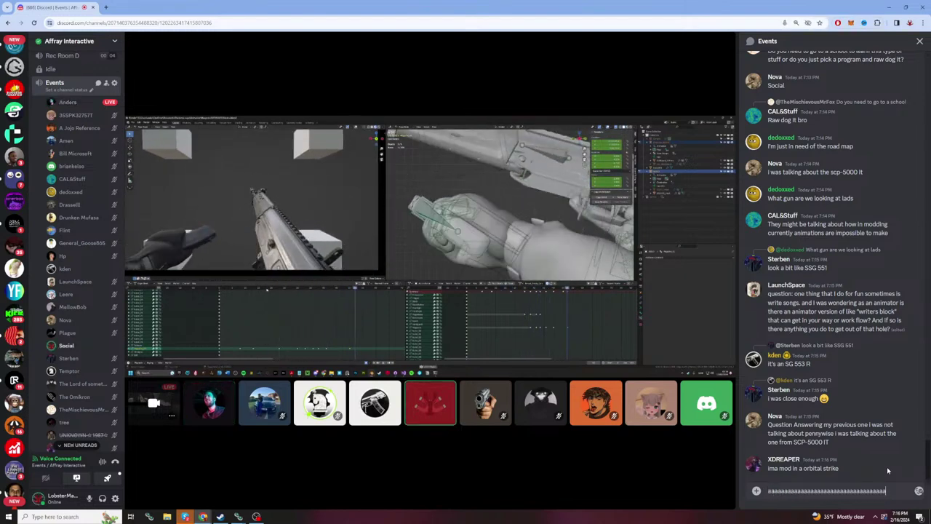
pyautogui.write('aaaaaaaaaaaaaaaaaaaaaaaaaaaaaaaaaaaaaaaaaaaaaaaaaaaaaaaaaaaaaaaaaaa')
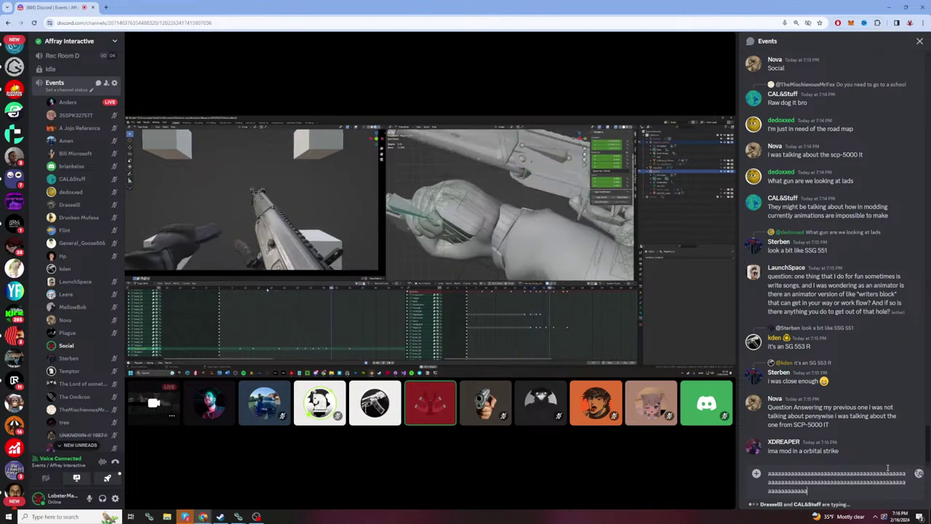
pyautogui.write('aaaaaaaaaaaaaaaaaaaaaaaaaaaaaaaaaaaaaaaaaaaaaaaaaaaaaa')
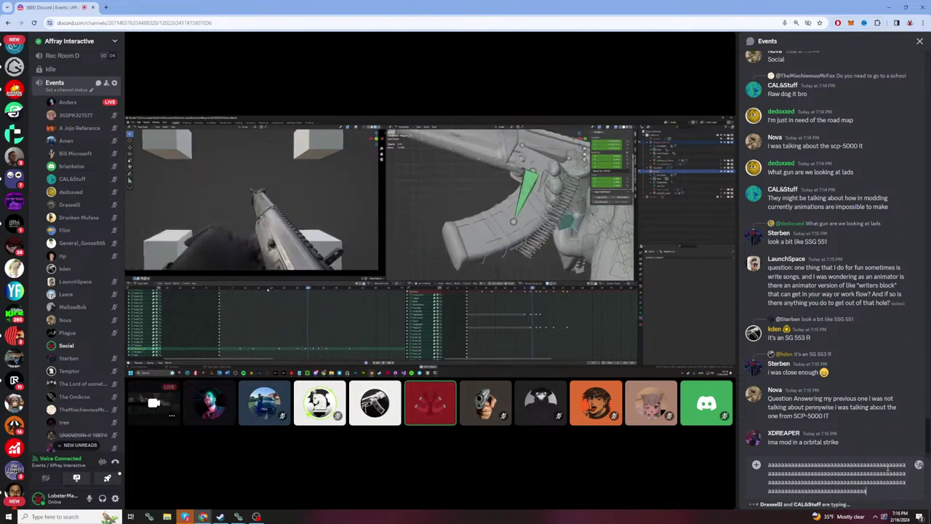
pyautogui.write('aaaaaaaaaaaaaa')
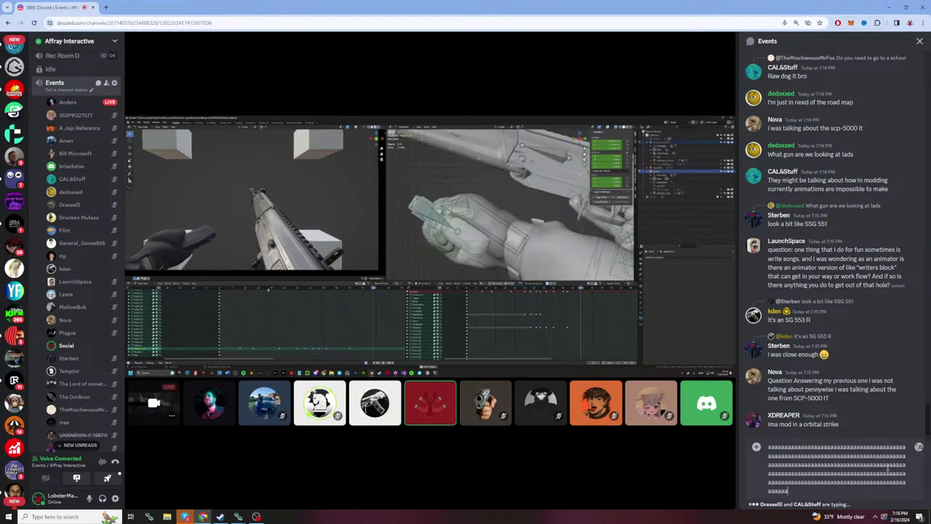
pyautogui.write('aaaaaaaaaaaaaaaaaaaaaaaaa')
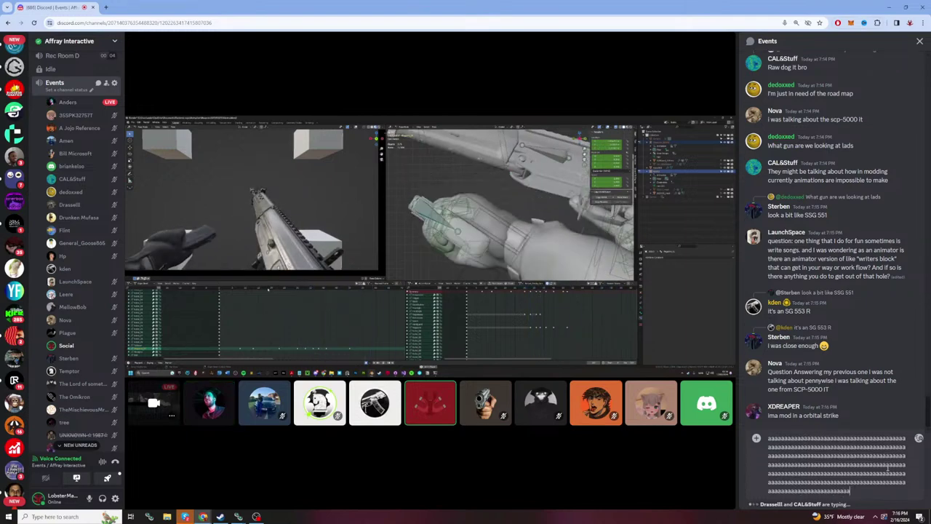
pyautogui.write('aaaaaaaaaaaaaaaaaaaaaaaaaaaaaaaaaaaaaaaaaaaaaaaaaaaaaaaa')
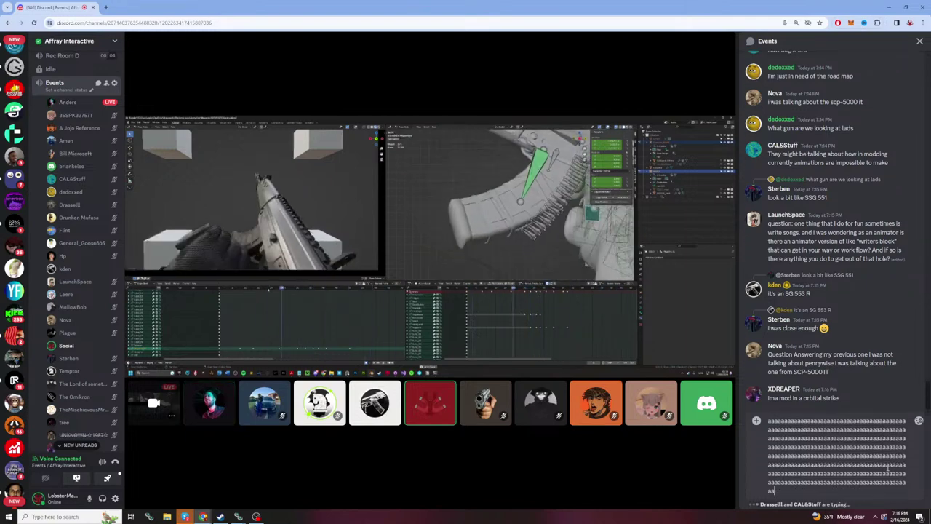
pyautogui.write('aaaaaaaaaaaaaaaaaaa')
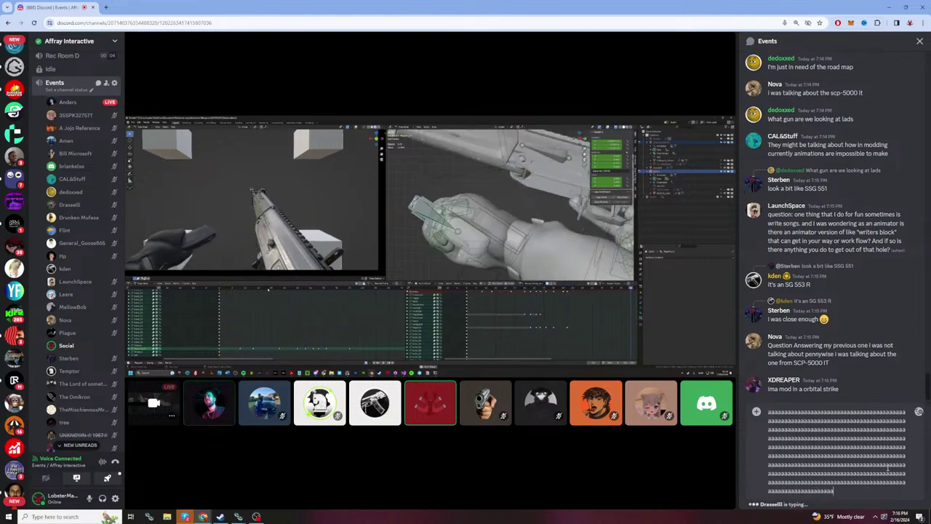
pyautogui.write('aaaaaaaaaaaaaaaaaaaaaaaaaaaaaaaaaaaaaaaaaaaaaaaaaaaaaaa')
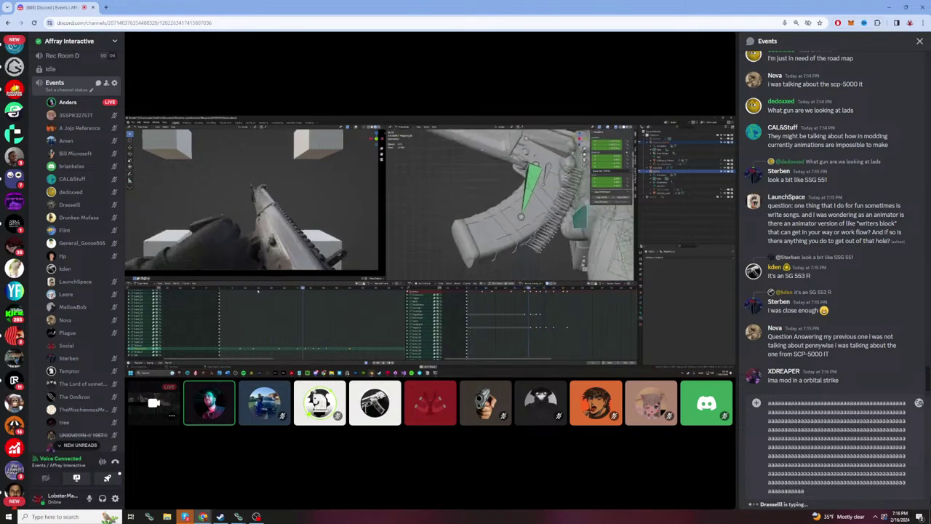
pyautogui.hotkey('ctrl', 'a')
pyautogui.press('BackSpace')
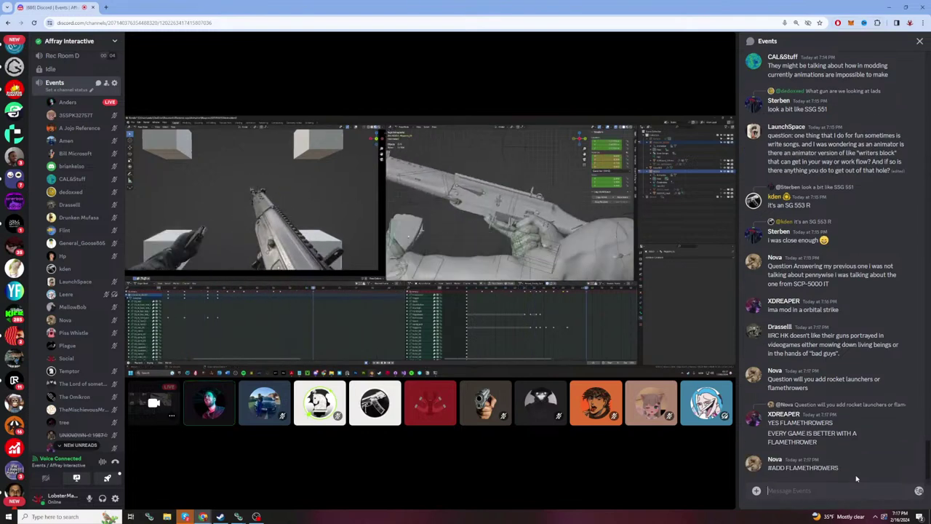
# Step: Type a fresh long run of a's, then backspace it down to just a few a's
pyautogui.write('iaaaaaaaaaaaaaaaaaaaaaaa')
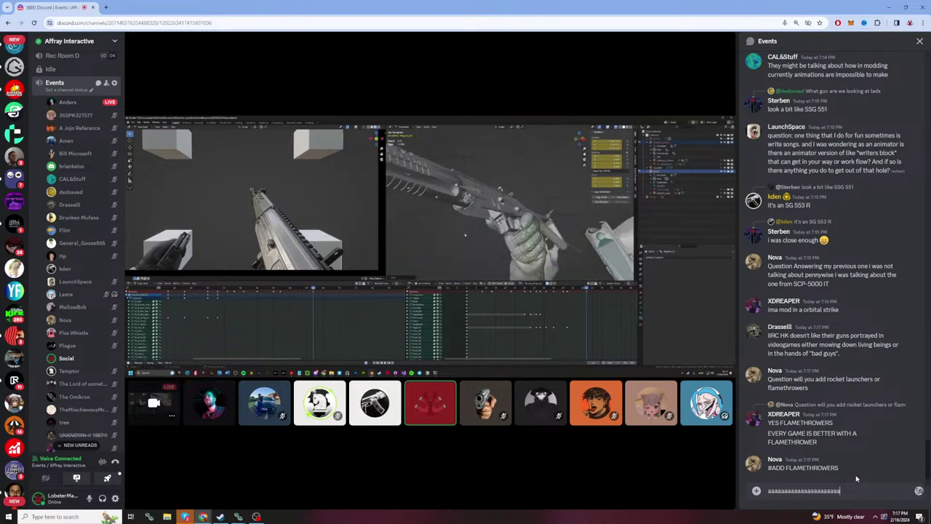
pyautogui.write('aaaaaaaaaaaaaaaaaaaaaaaaaaaaaaaaaaaaaaaaaaaaaaaaaaaaaaaaaaaaaaaaaaaaaaaaaaa')
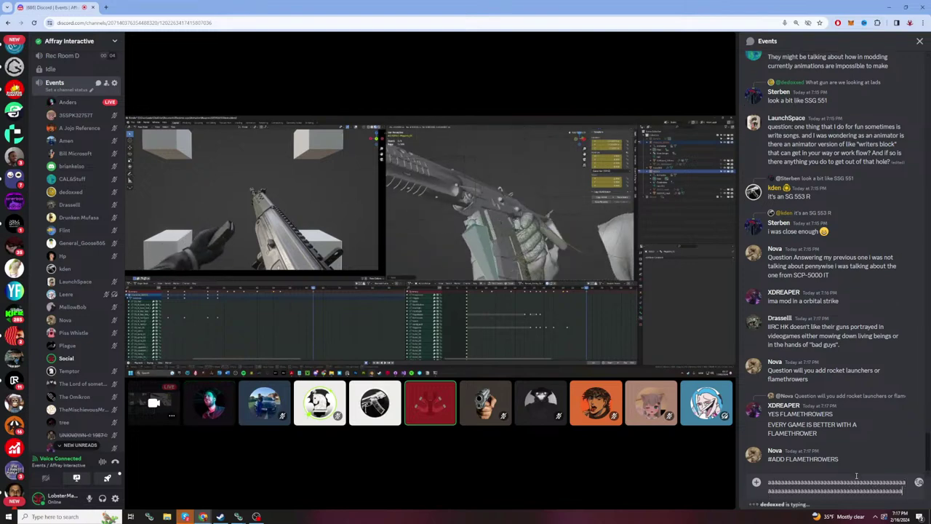
pyautogui.write('aaaaaaaaaaaaaaaaaaaaaaaaaaaaaaaaaaaaaaaaaaaaaaaaaaaaaaaaaaaaaaaaaaaaaaaaaaaaaaaaaaaaaaaaaaaaaaaaaaaaaaaaaaaaaaaaaaaaaaaaaaaaaaaaa')
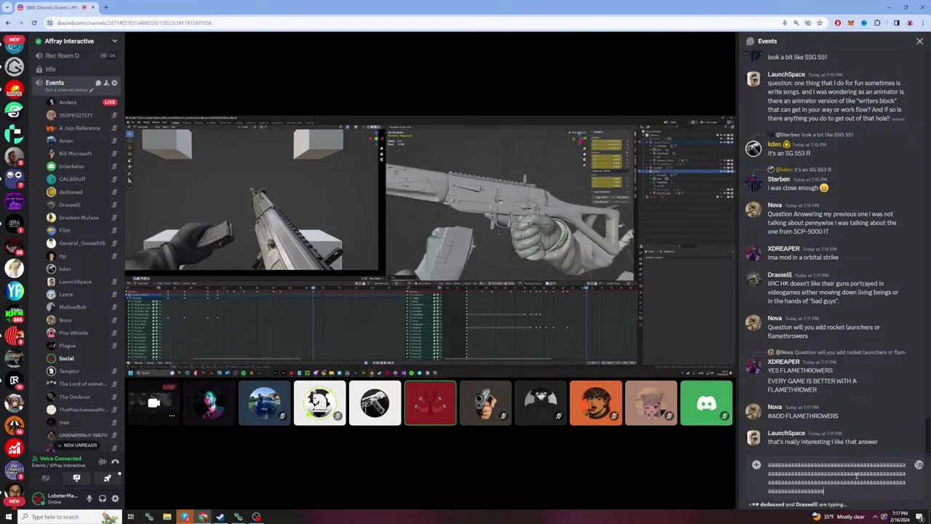
pyautogui.write('aaaaaaaaaaaaaaaa')
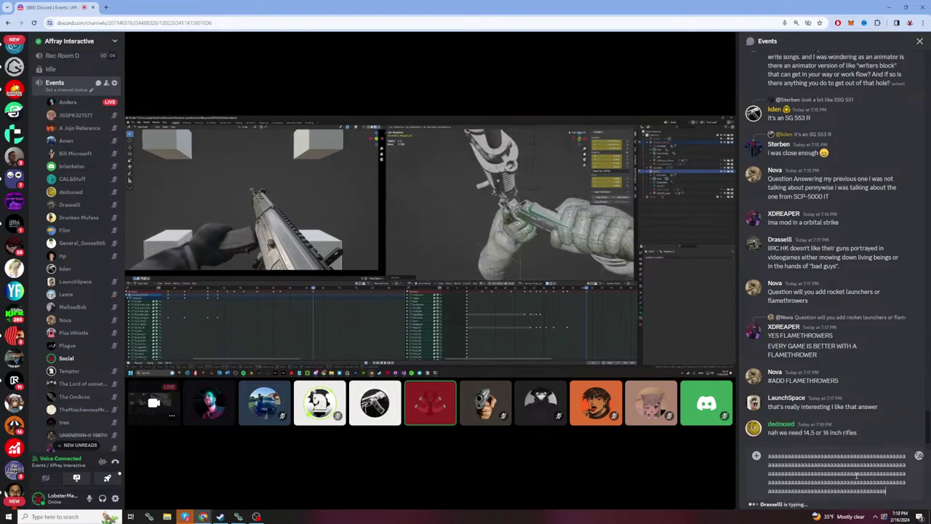
pyautogui.write('aaaaaaaaaaaaaaaaaaaaaaaaaaaaaaaaaaaaaaaaaaaaaaaaaaaaaaaaaaaa')
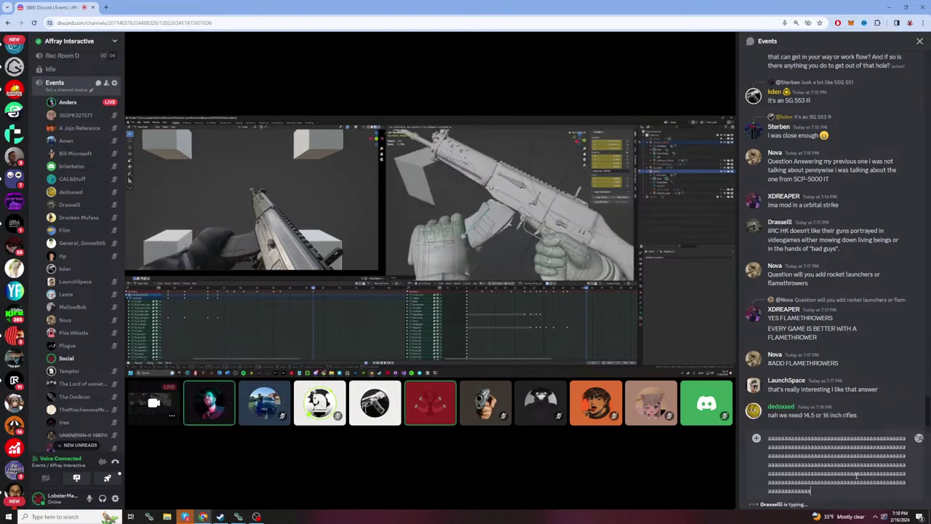
pyautogui.write('aaaaaaaaaaaaaaaaaaaaaaaaaaaaaaaaaaaaaaaaaa')
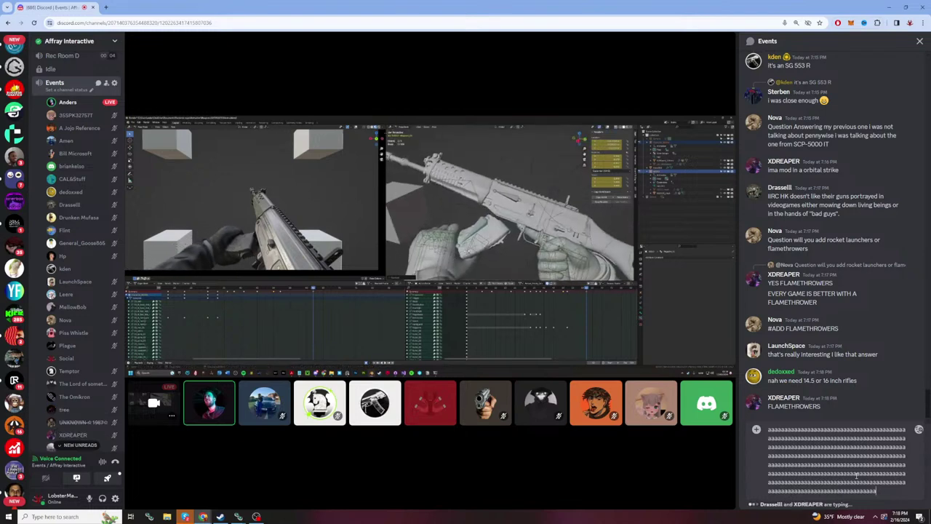
pyautogui.press('BackSpace')
pyautogui.press('BackSpace')
pyautogui.press('BackSpace')
pyautogui.press('BackSpace')
pyautogui.press('BackSpace')
pyautogui.press('BackSpace')
pyautogui.press('BackSpace')
pyautogui.press('BackSpace')
pyautogui.press('BackSpace')
pyautogui.press('BackSpace')
pyautogui.press('BackSpace')
pyautogui.press('BackSpace')
pyautogui.press('BackSpace')
pyautogui.press('BackSpace')
pyautogui.press('BackSpace')
pyautogui.press('BackSpace')
pyautogui.press('BackSpace')
pyautogui.press('BackSpace')
pyautogui.press('BackSpace')
pyautogui.press('BackSpace')
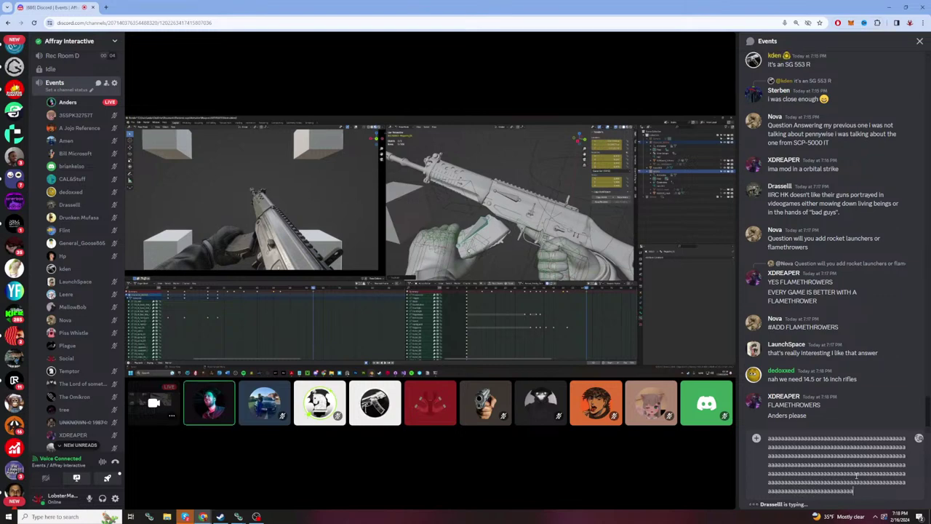
pyautogui.press('BackSpace')
pyautogui.press('BackSpace')
pyautogui.press('BackSpace')
pyautogui.press('BackSpace')
pyautogui.press('BackSpace')
pyautogui.press('BackSpace')
pyautogui.press('BackSpace')
pyautogui.press('BackSpace')
pyautogui.press('BackSpace')
pyautogui.press('BackSpace')
pyautogui.press('BackSpace')
pyautogui.press('BackSpace')
pyautogui.press('BackSpace')
pyautogui.press('BackSpace')
pyautogui.press('BackSpace')
pyautogui.press('BackSpace')
pyautogui.press('BackSpace')
pyautogui.press('BackSpace')
pyautogui.press('BackSpace')
pyautogui.press('BackSpace')
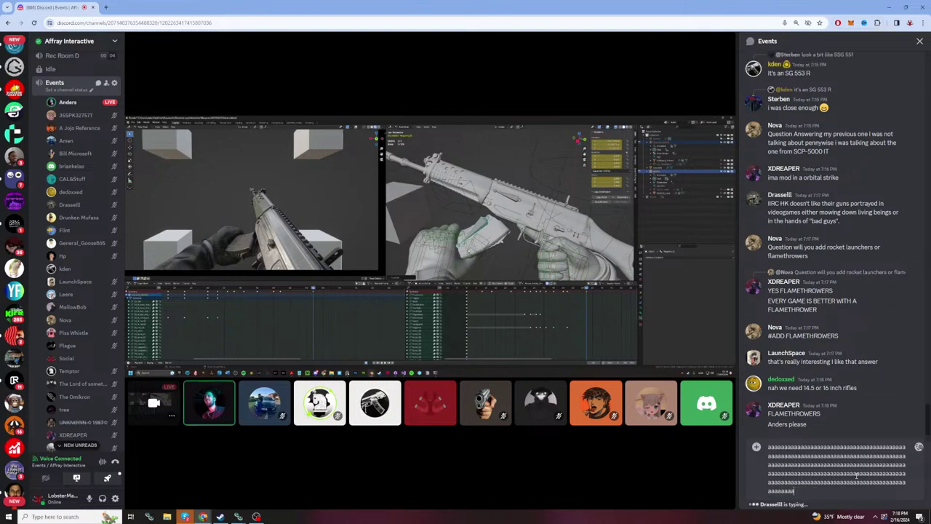
pyautogui.press('BackSpace')
pyautogui.press('BackSpace')
pyautogui.press('BackSpace')
pyautogui.press('BackSpace')
pyautogui.press('BackSpace')
pyautogui.press('BackSpace')
pyautogui.press('BackSpace')
pyautogui.press('BackSpace')
pyautogui.press('BackSpace')
pyautogui.press('BackSpace')
pyautogui.press('BackSpace')
pyautogui.press('BackSpace')
pyautogui.press('BackSpace')
pyautogui.press('BackSpace')
pyautogui.press('BackSpace')
pyautogui.press('BackSpace')
pyautogui.press('BackSpace')
pyautogui.press('BackSpace')
pyautogui.press('BackSpace')
pyautogui.press('BackSpace')
pyautogui.press('BackSpace')
pyautogui.press('BackSpace')
pyautogui.press('BackSpace')
pyautogui.press('BackSpace')
pyautogui.press('BackSpace')
pyautogui.press('BackSpace')
pyautogui.press('BackSpace')
pyautogui.press('BackSpace')
pyautogui.press('BackSpace')
pyautogui.press('BackSpace')
pyautogui.press('BackSpace')
pyautogui.press('BackSpace')
pyautogui.press('BackSpace')
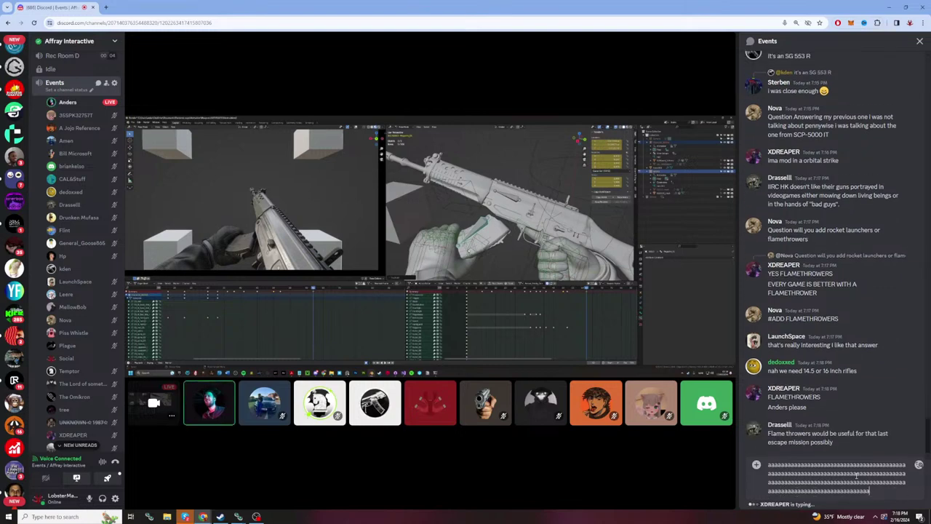
pyautogui.press('BackSpace')
pyautogui.press('BackSpace')
pyautogui.press('BackSpace')
pyautogui.press('BackSpace')
pyautogui.press('BackSpace')
pyautogui.press('BackSpace')
pyautogui.press('BackSpace')
pyautogui.press('BackSpace')
pyautogui.press('BackSpace')
pyautogui.press('BackSpace')
pyautogui.press('BackSpace')
pyautogui.press('BackSpace')
pyautogui.press('BackSpace')
pyautogui.press('BackSpace')
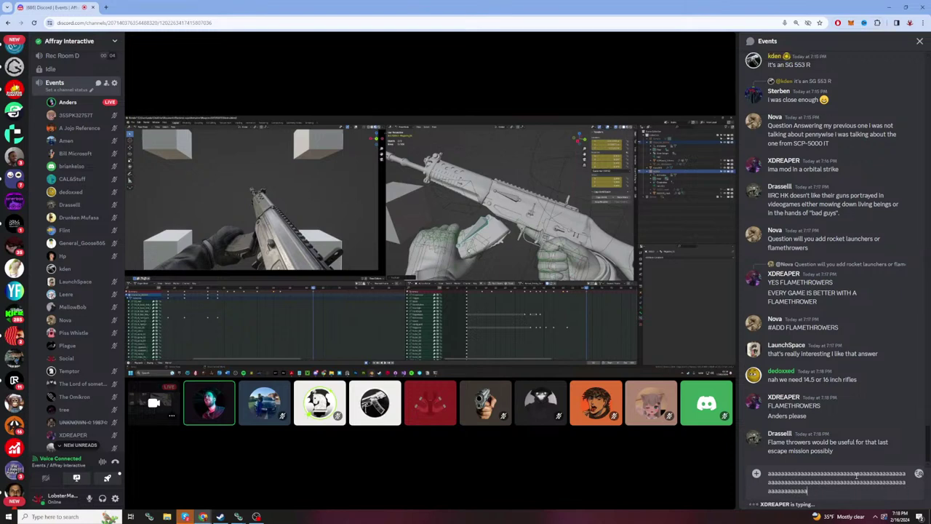
pyautogui.press('BackSpace')
pyautogui.press('BackSpace')
pyautogui.press('BackSpace')
pyautogui.press('BackSpace')
pyautogui.press('BackSpace')
pyautogui.press('BackSpace')
pyautogui.press('BackSpace')
pyautogui.press('BackSpace')
pyautogui.press('BackSpace')
pyautogui.press('BackSpace')
pyautogui.press('BackSpace')
pyautogui.press('BackSpace')
pyautogui.press('BackSpace')
pyautogui.press('BackSpace')
pyautogui.press('BackSpace')
pyautogui.press('BackSpace')
pyautogui.press('BackSpace')
pyautogui.press('BackSpace')
pyautogui.press('BackSpace')
pyautogui.press('BackSpace')
pyautogui.press('BackSpace')
pyautogui.press('BackSpace')
pyautogui.press('BackSpace')
pyautogui.press('BackSpace')
pyautogui.press('BackSpace')
pyautogui.press('BackSpace')
pyautogui.press('BackSpace')
pyautogui.press('BackSpace')
pyautogui.press('BackSpace')
pyautogui.press('BackSpace')
pyautogui.press('BackSpace')
pyautogui.press('BackSpace')
pyautogui.press('BackSpace')
pyautogui.press('BackSpace')
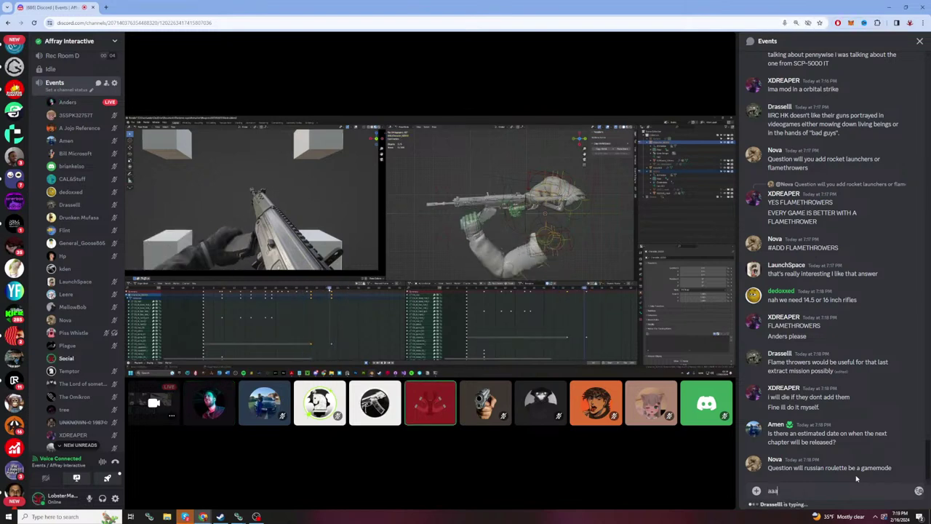
# Step: Add another long run of a's, then select the whole draft and delete it, leaving the box empty
pyautogui.write('aaaaaaaaaaaaaaaaaaaaaaaaaaaaaaaaaaaaaaaaaaaaaaaaaaaaaaaaaa')
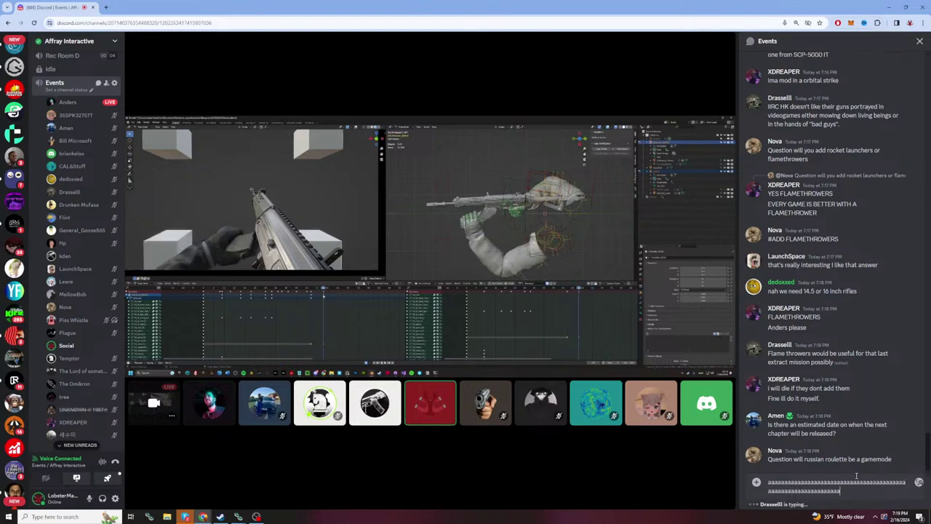
pyautogui.write('aaaaaaaaaaaaaaaaaaaaaaaaaaaaaaaaaaaaaaaaaaaaaaaaaaaaaaaaaaaaaaaaaaaaaaaaaaaaaaaaaaaaaaa')
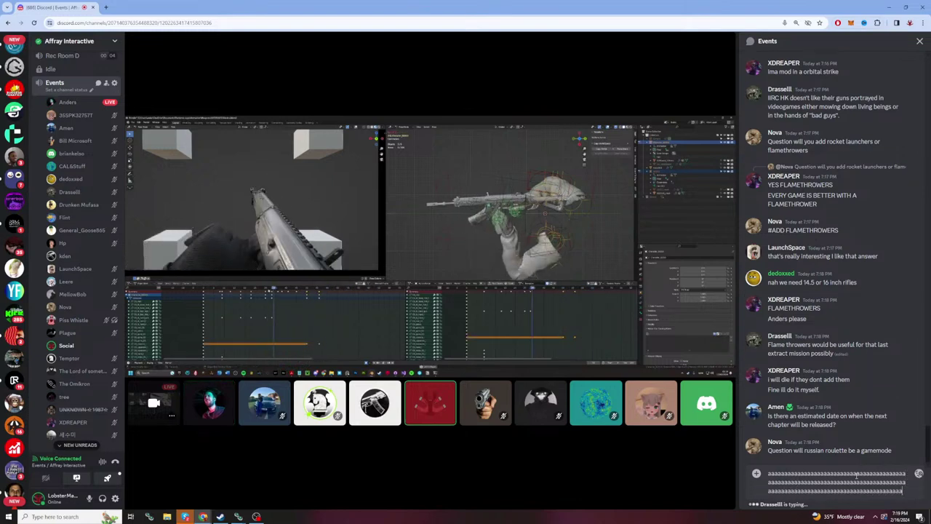
pyautogui.write('aaaaaaaaaaaaaaaaaaaaaaaaaaaaaaaaaaaaaaaaaaaaaaaa')
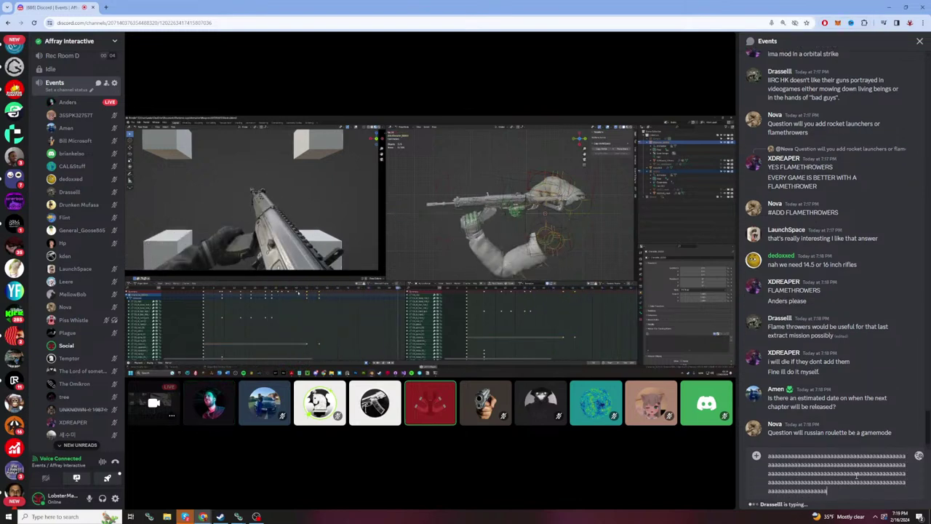
pyautogui.write('aaaaaaaaaaaaaaaaaaaaaa')
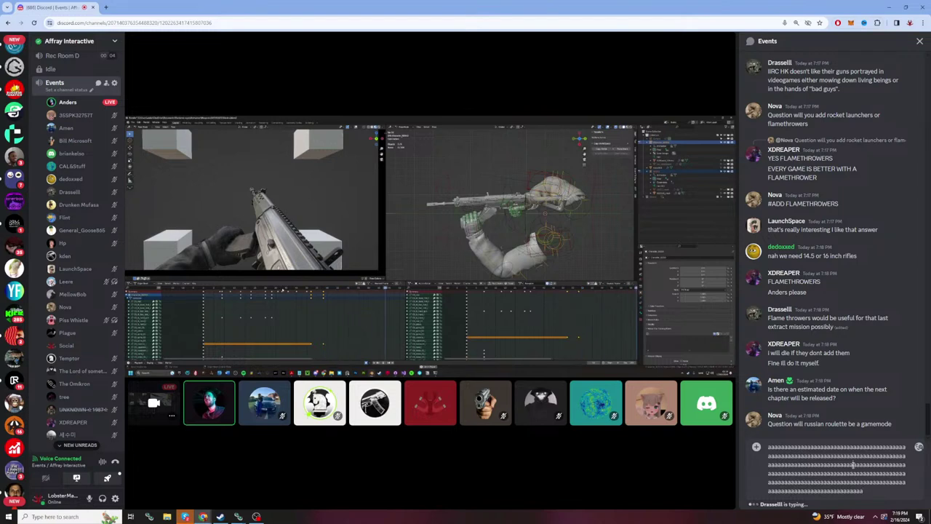
pyautogui.hotkey('ctrl', 'a')
pyautogui.press('BackSpace')
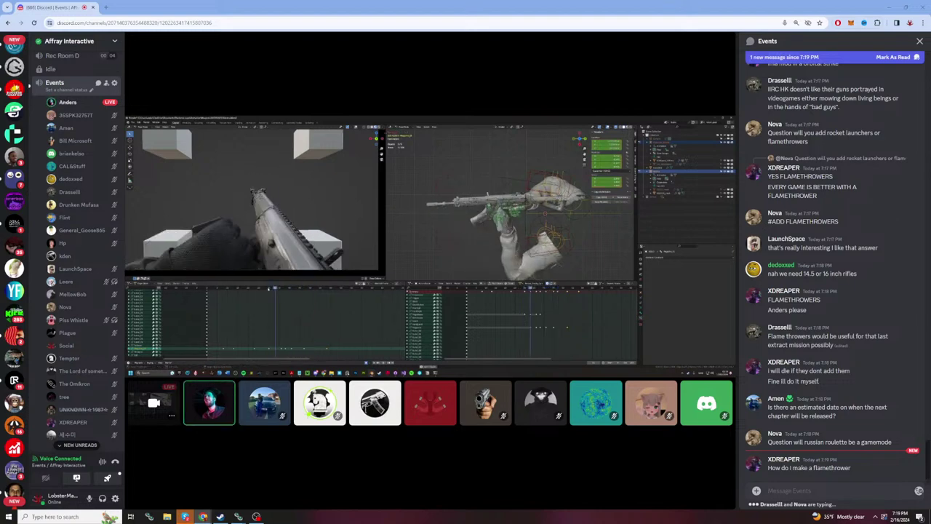
pyautogui.moveTo(695, 408)
pyautogui.click(817, 494)
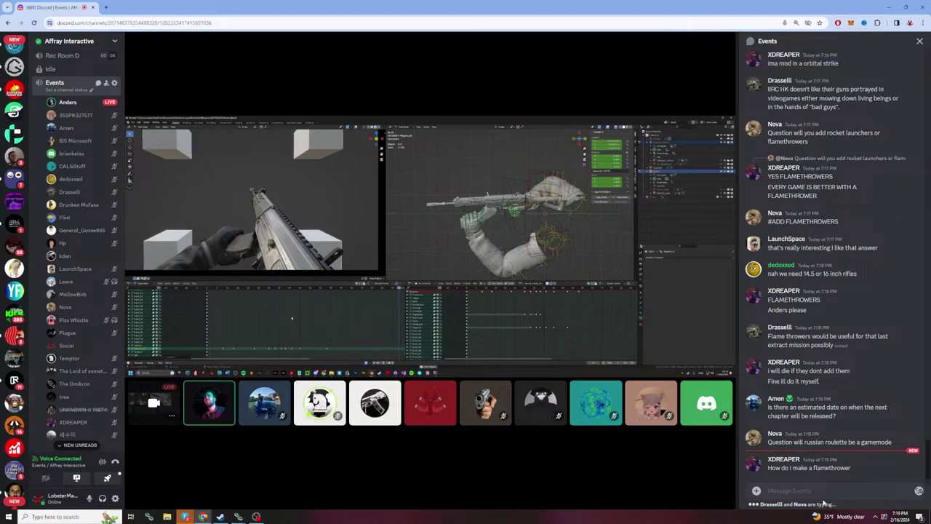
pyautogui.write('aaaaaaaaaaaaaaa')
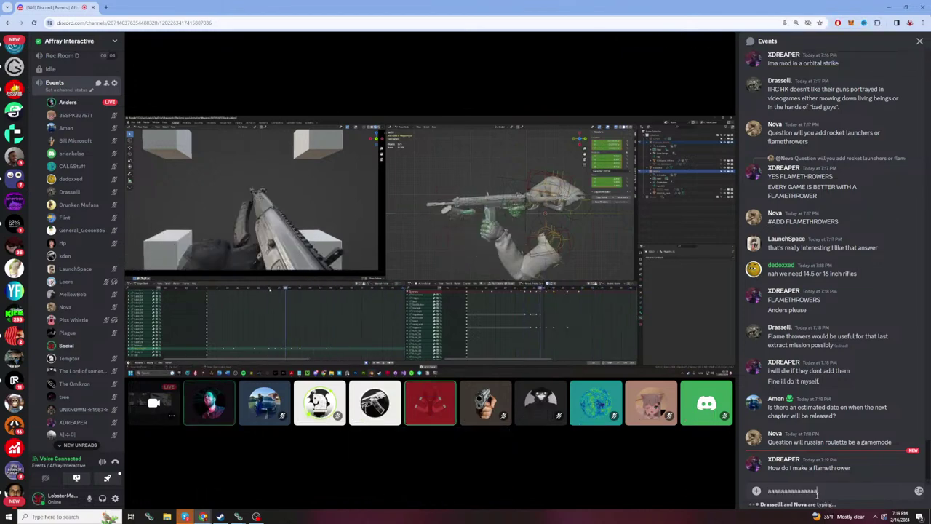
pyautogui.write('aaaaaaaaaaaaaaaaaaaaaaaaaaaaaaaaaaaaaaaaaaaaaaaaaaaaaaaaaaaaaaaaaaaaaaaa')
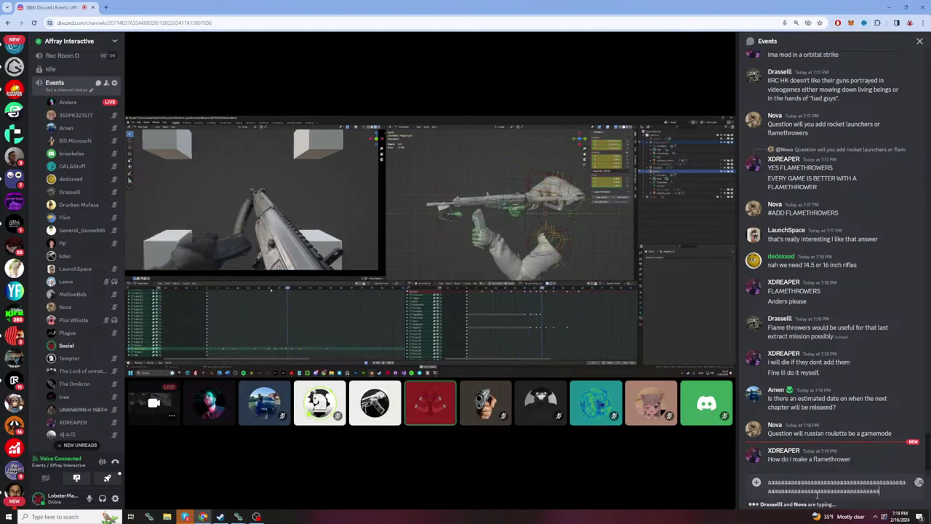
pyautogui.write('aaaaaaaaaaaaaaaaaaaaaaaaaaaaaaaaaaaaaaaaaaaaaaaaaaaaaa')
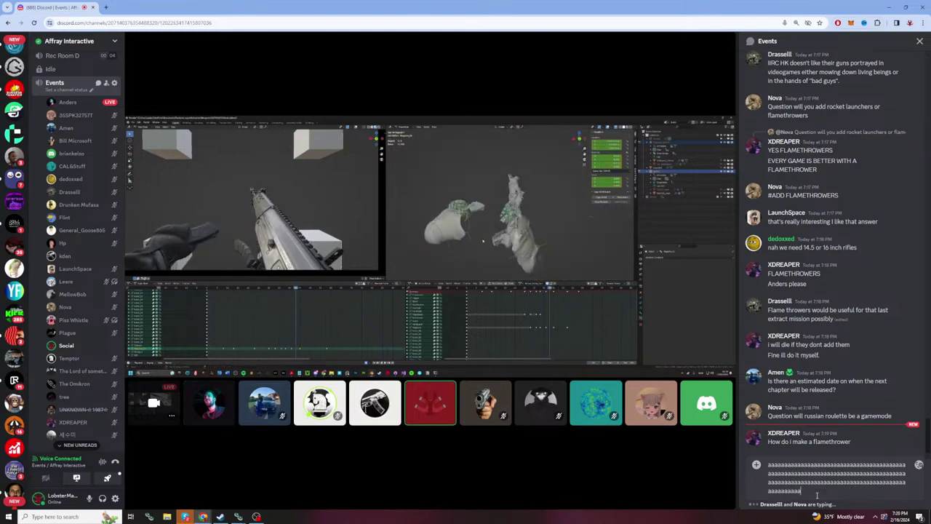
pyautogui.write('aaaaaaaaaaaaaaaaaaaaaaaaaaaaaaaaaaaaaaaa')
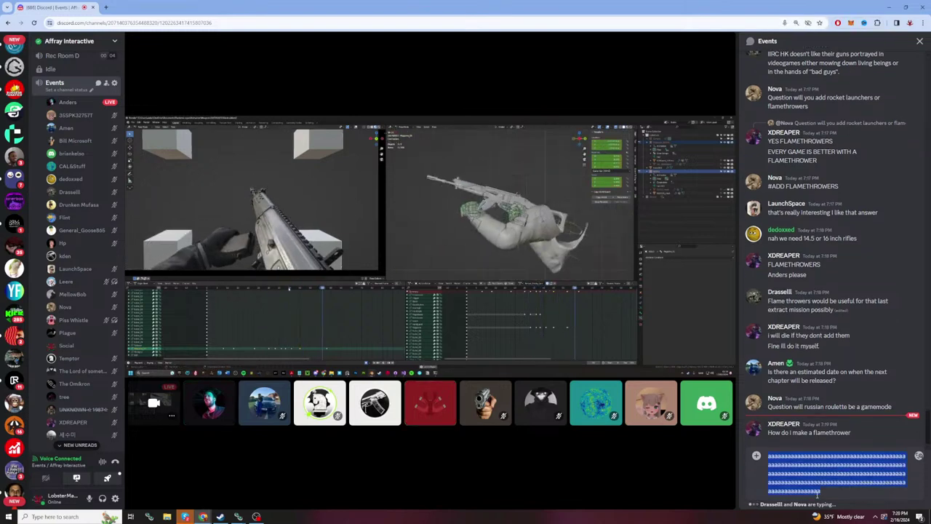
pyautogui.hotkey('ctrl', 'a')
pyautogui.press('BackSpace')
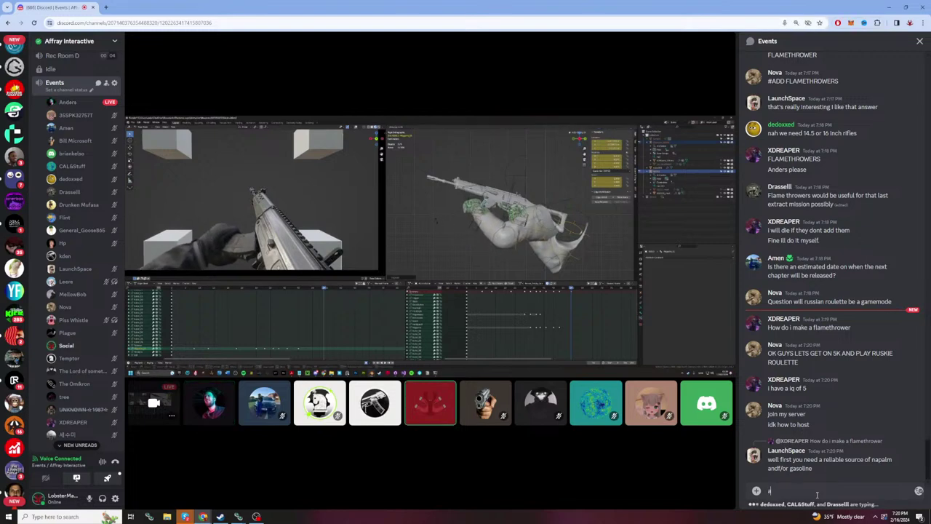
pyautogui.write('aaaaaaaaaaaaaaaaaaaaaaaaaaaaaaaaaaaaaaaaaaaaaaaaaaaaaaaaaaaaaaaaaaaaaaaaaaaaaaaaaaa')
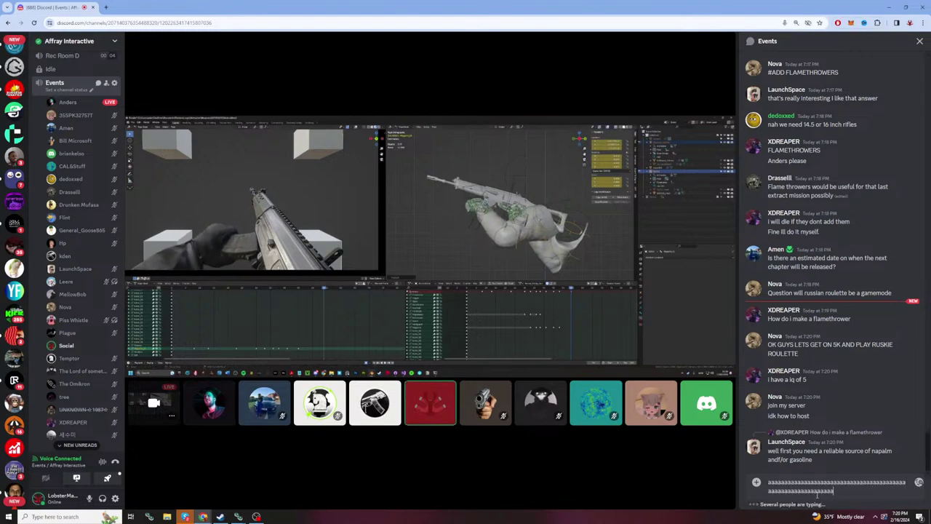
pyautogui.write('aaaaaaaaaaaaaaaaaaaaaaaaaaaaaaaaaaaaaaaaaaaaaaaaaaaaaaaaaaaaaaaaaaaaaaaaaaaaaaaaaaaaaaaaaaaaaaaaaaaa')
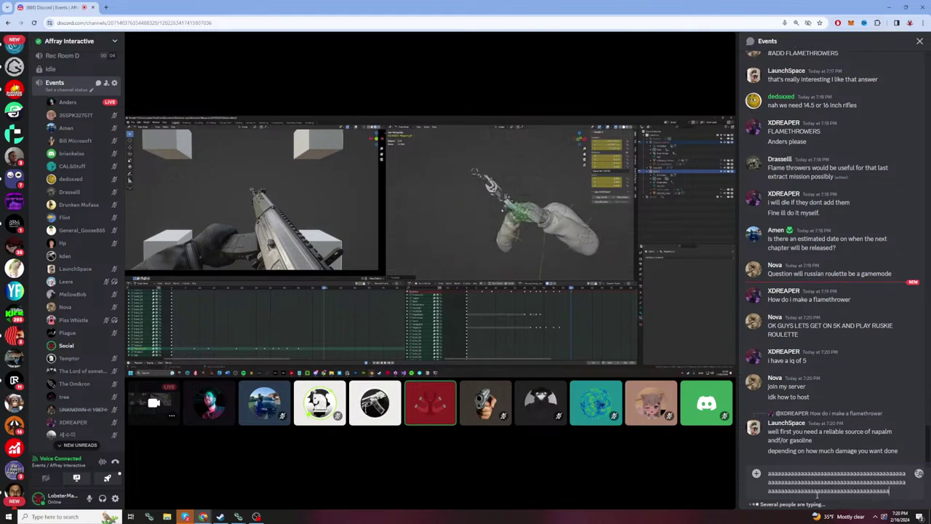
pyautogui.write('aaaaaaaaaaaaaaaaaaaaaaaaaaaaaaaaaaaaaaaaaaaaaaaaaaaaaaaaaa')
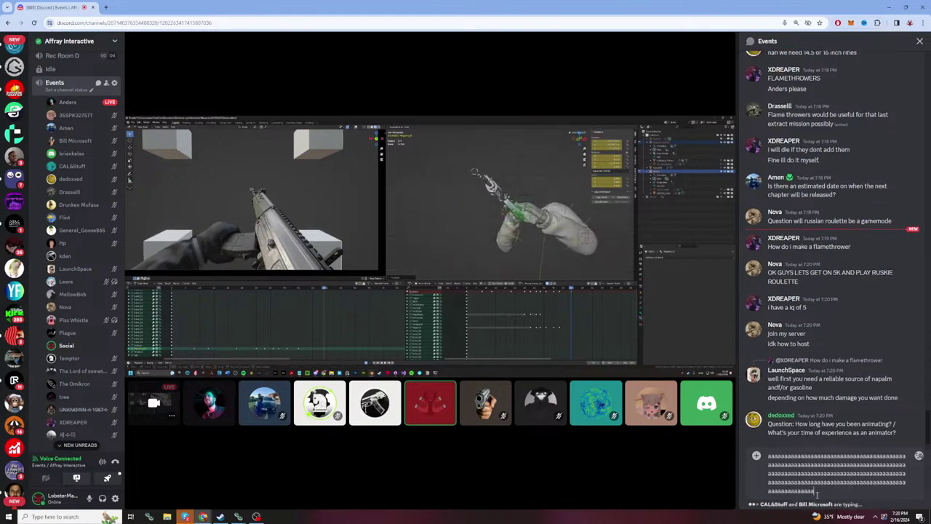
pyautogui.write('aaaaaaaaaaaaaaaaaaaaaaaaaaaaaaaaaaaaaaaaaaaaaaaaaaaaaaa')
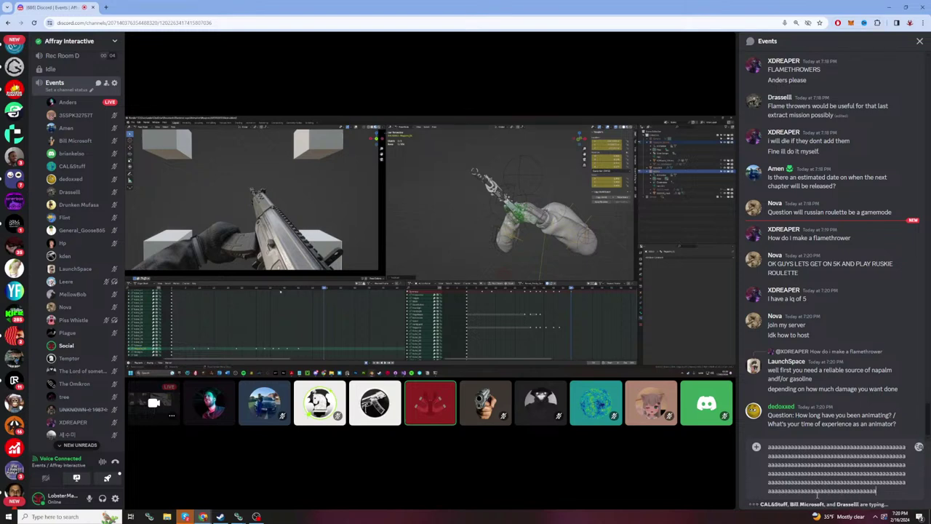
pyautogui.write('aaaaaaaaaaaaaaaaaaaaaaaaaaaaaaaaaaaaaaaaaaaaaaaaa')
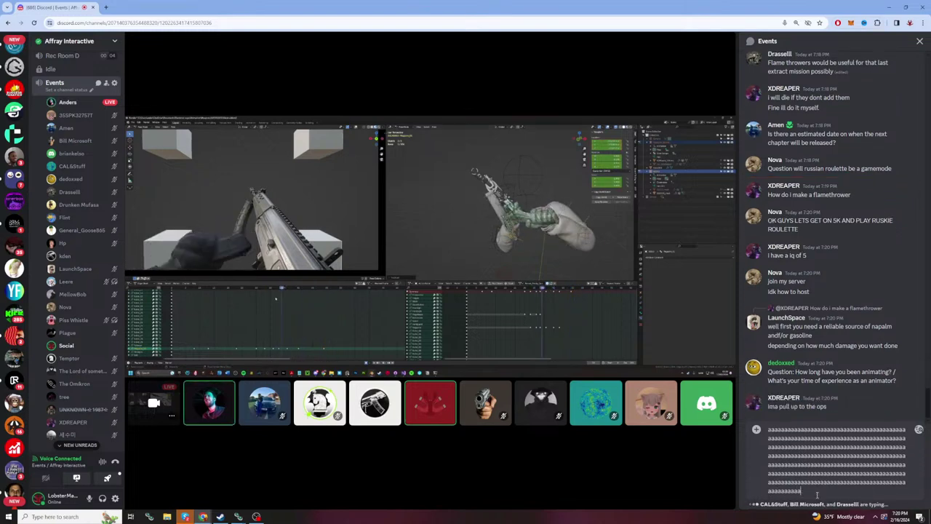
pyautogui.write('aaaaaaaaaaaaaaaaaaaaaaaaaaaa')
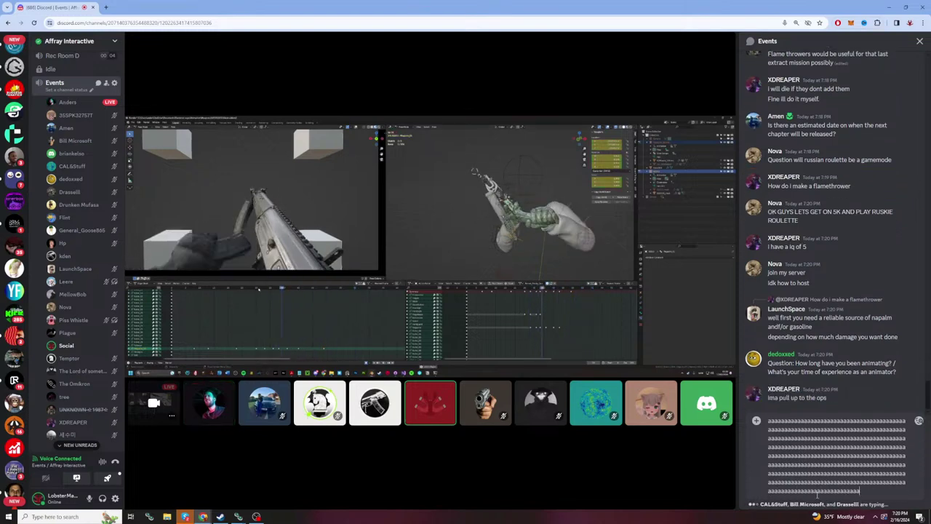
pyautogui.write('aaaaaaaaaaaaaaaaaaaaaaaaaaaaaaaaaaaa')
pyautogui.hotkey('ctrl', 'a')
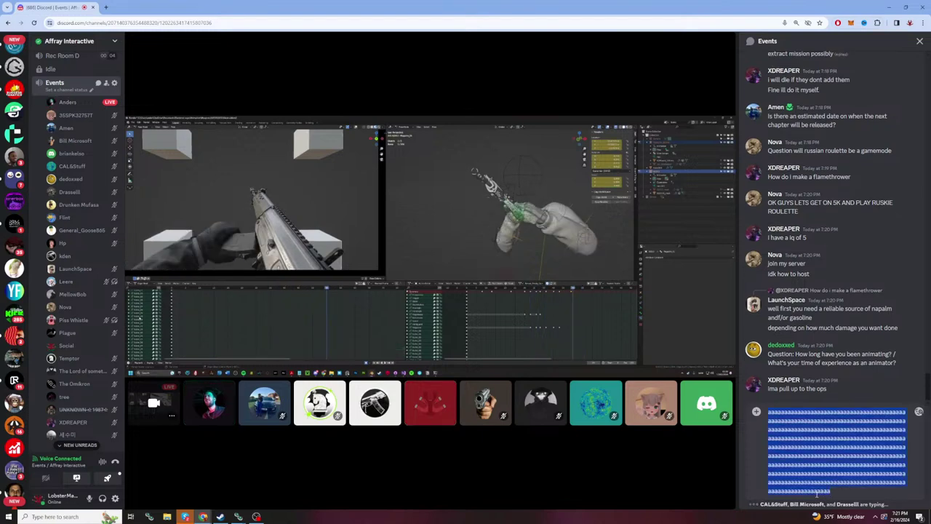
pyautogui.press('BackSpace')
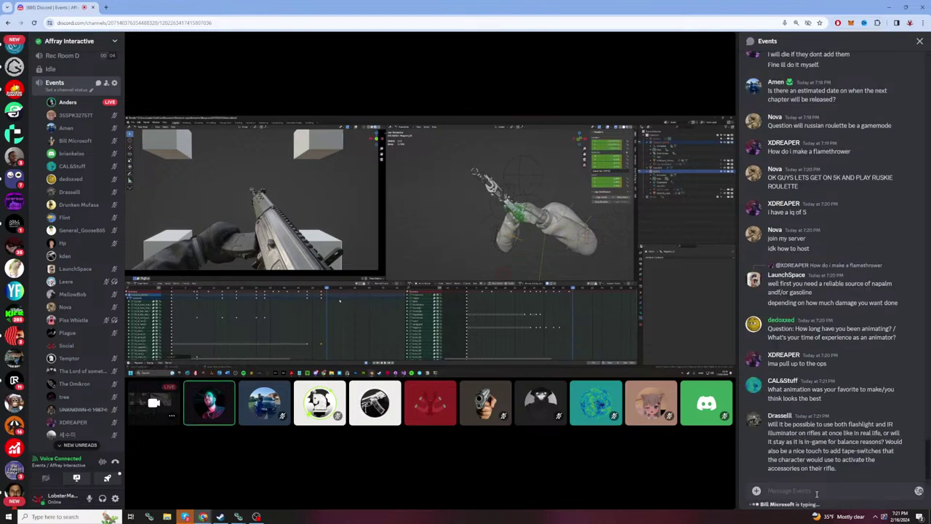
pyautogui.click(816, 494)
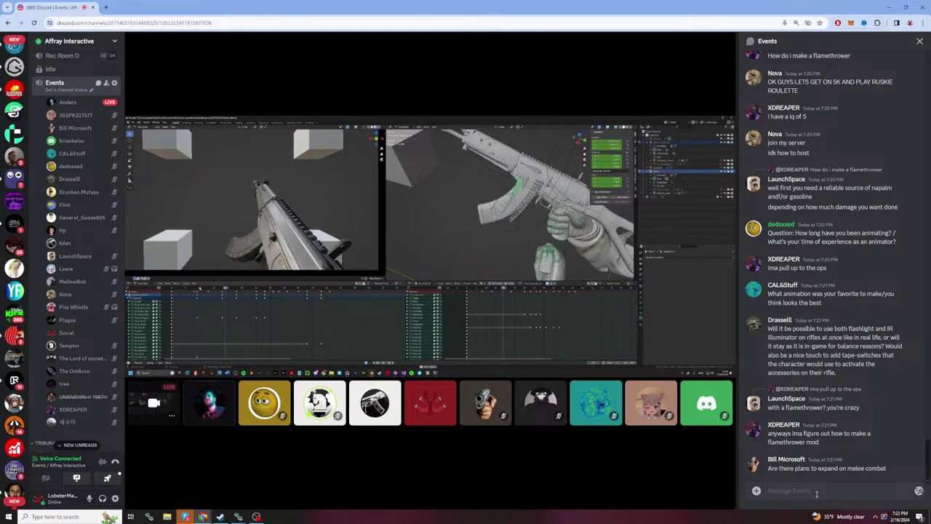
pyautogui.write('aaaaaaaaaaaaaaaaaaaaaaaaaaaaaaaaaaaaaaaaaaaaaaaaaaaaaaaaaaaaaaaaaaaaaaaaaaaaaaaaaa')
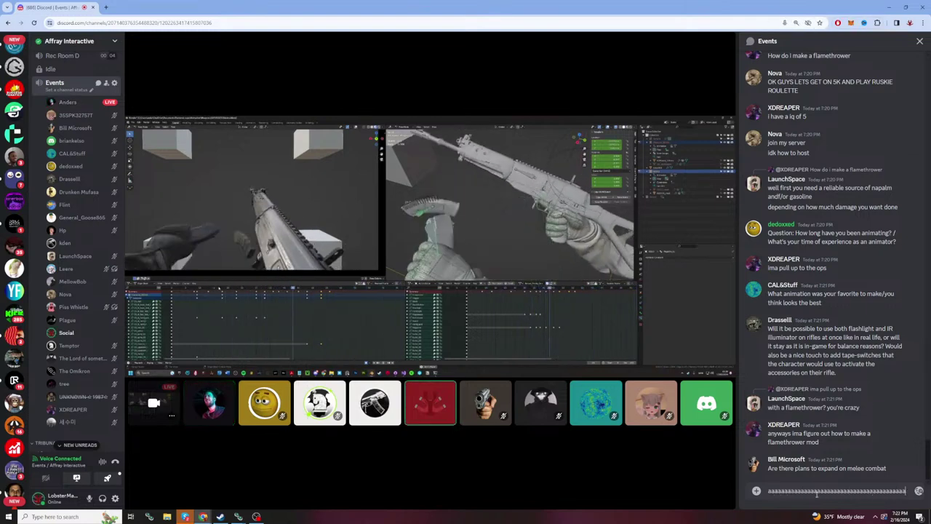
pyautogui.write('aaaaaaaaaaaaaaaaaaaaaaaaaaaaaaaaaaaaaaaaaaaaaaa')
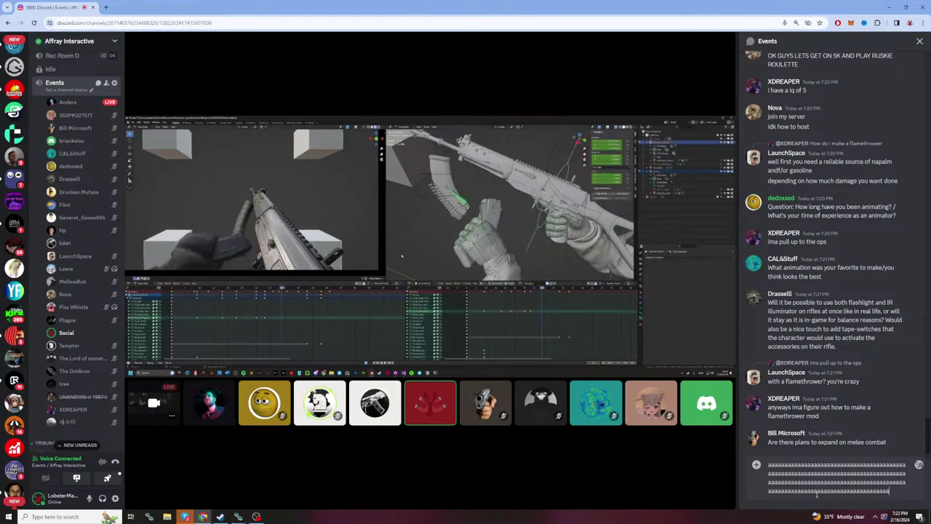
pyautogui.write('aaaaaaaaaaaaaaaaaaaaaaaaaaaaaaaaaaaaaaaaaaaaaaaaaaaaaaaaaaaaaaaaaaaaaaaaaaaaaaaaaaaaaaaaaaaaaaaaaaaaaaaaa')
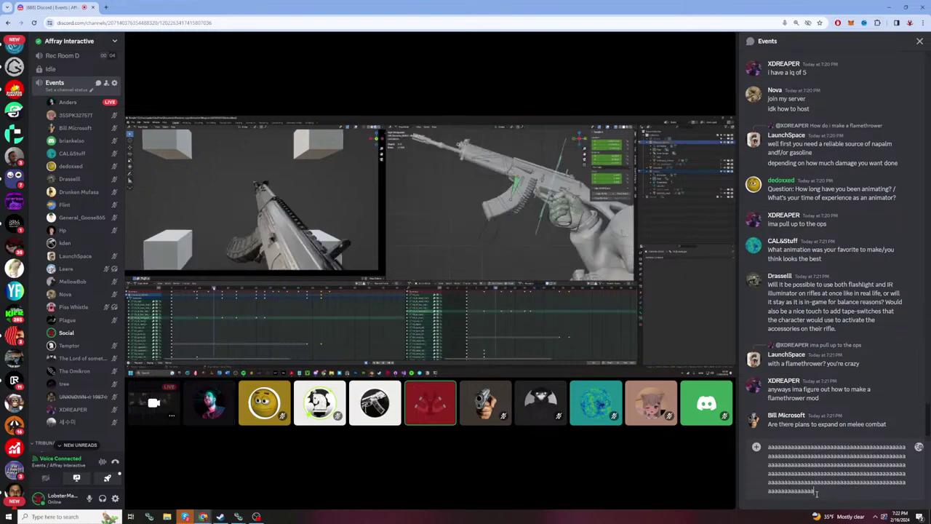
pyautogui.write('aaaaaaaaaaaaaaaaaaaaaaaaaaaaaaaaaaaaaaaaaaaaaaa')
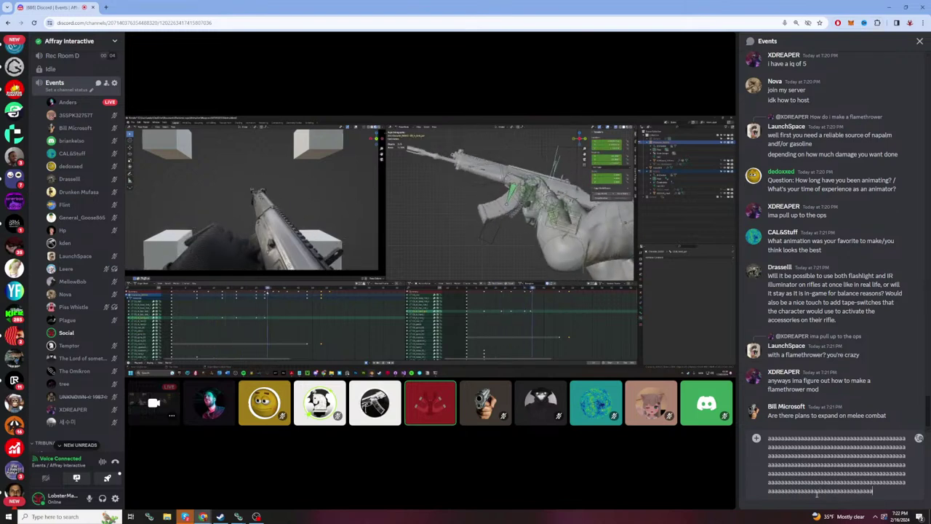
pyautogui.write('aaaaaaaaaaaaaaaaaaaaaaaaaaaaaaaaaaaaaaaaaaa')
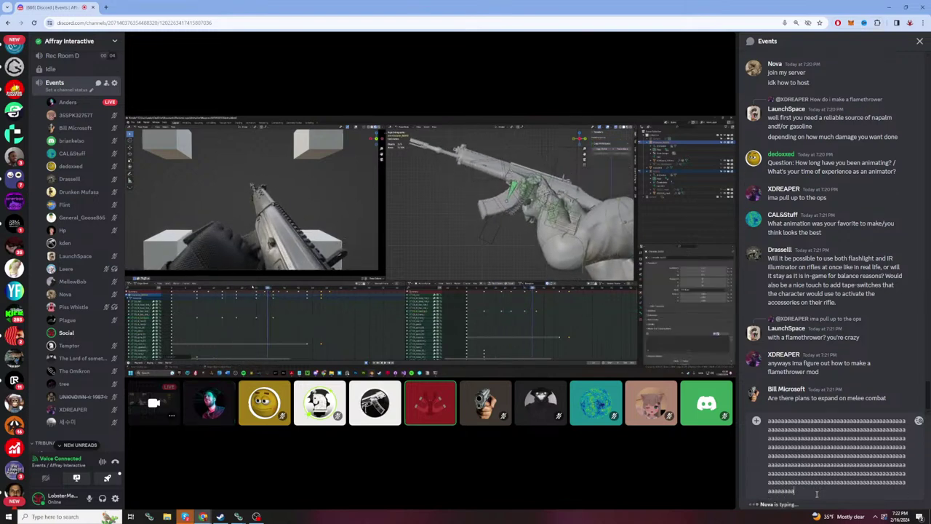
pyautogui.write('aaaaaaaaaaaaaaaaaaa')
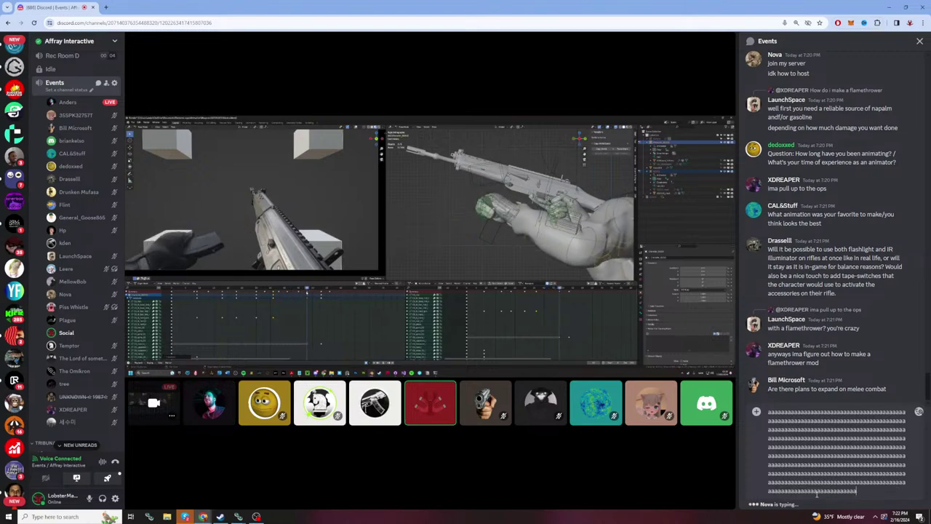
pyautogui.write('aaaaaaaaaaaaaaaaaaaaaaaaaaaaaaaaaaaaaaaaaaaaaaaaaaaaaaaaaaaaaa')
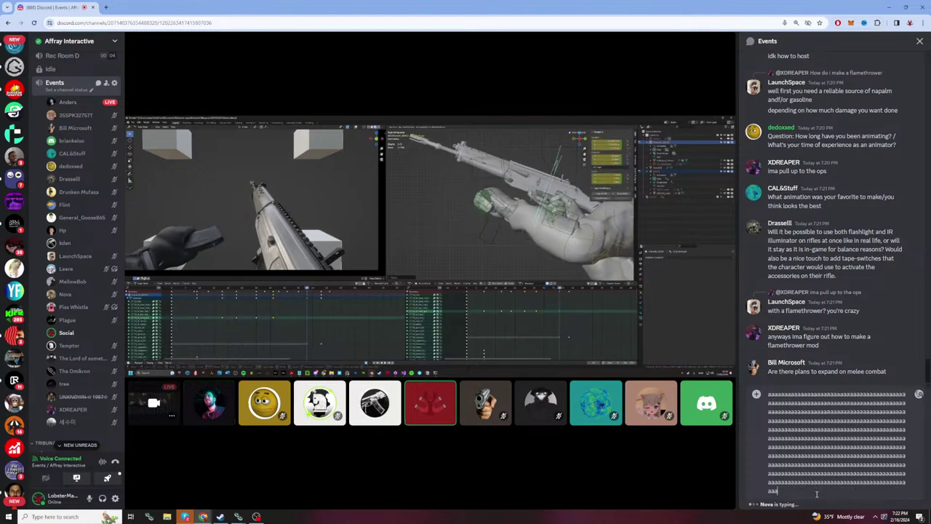
pyautogui.write('aaaaaaaaaaaaaaaaaaaaaaaaaaaaaaaaaaaaaaaaaaaaaaaa')
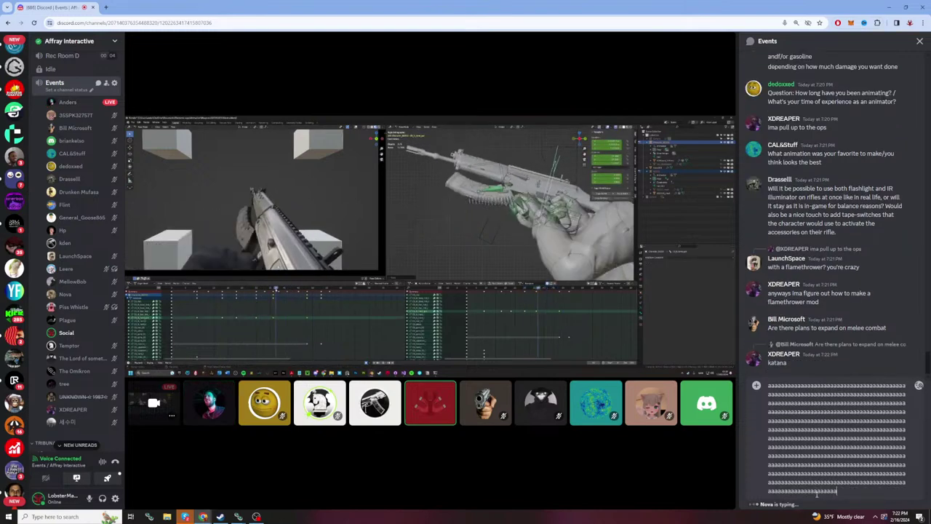
pyautogui.hotkey('ctrl', 'a')
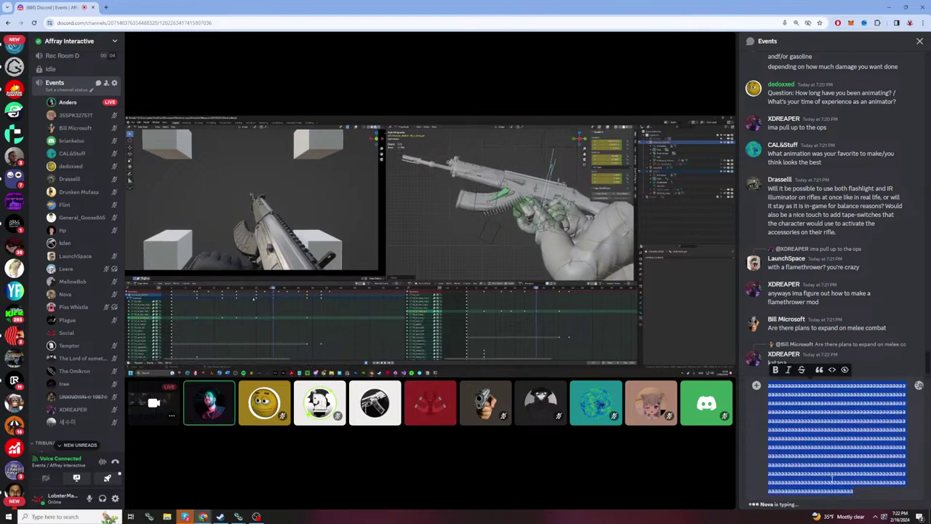
pyautogui.press('BackSpace')
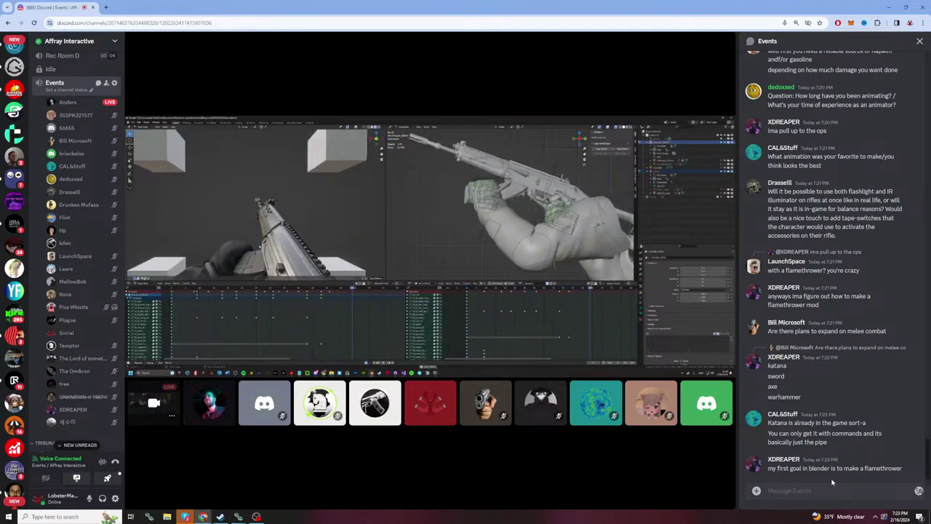
# Step: Type a long string of a's into the Events message box and select all of it
pyautogui.write('aaaaaa')
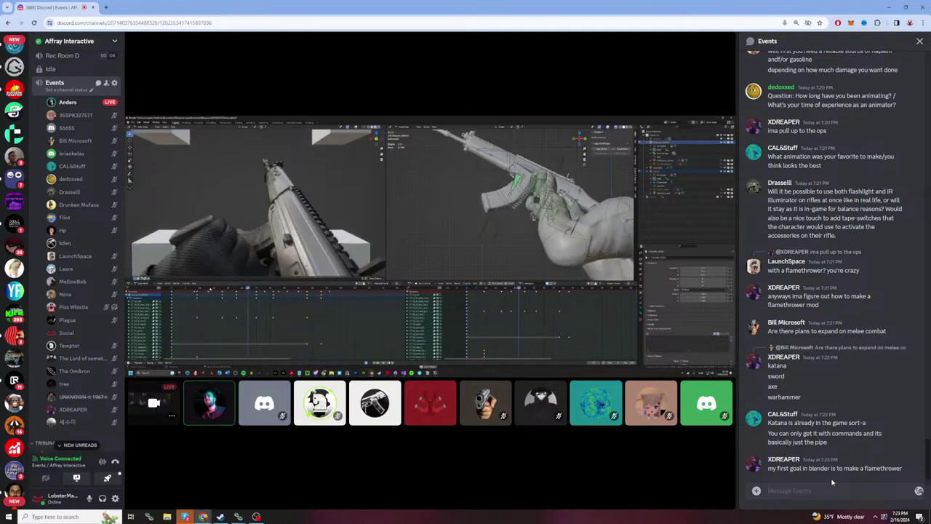
pyautogui.write('aaaaaaaaaaaaaaaaaaaaaaaaa')
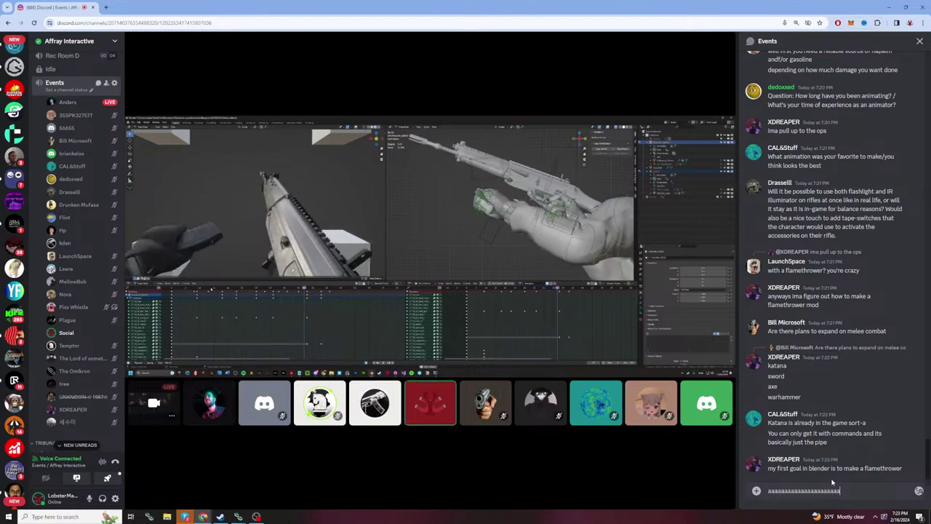
pyautogui.write('aaaaaaaaaaaaaaaaaaaaaaaaaaaaaaaaaaaaaaaaaaaaaaaaaaaaaaaaaaaaaaaaaaaaaaaaaaaaaaaaaaaaa')
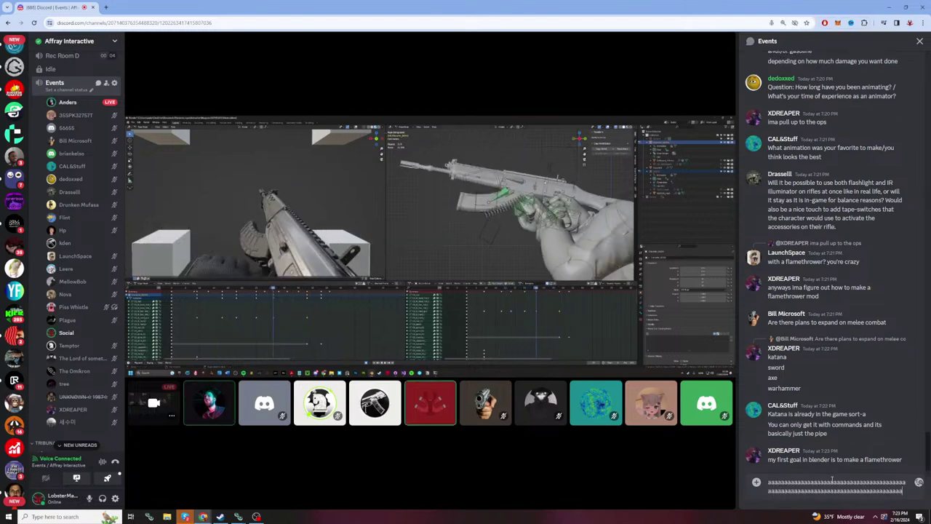
pyautogui.write('aaaaaaaaaaaaaaaaaaaaaaaaaaaaaaaaaaaaaaaaaaaaaaaaaaaaaaaaaaaaaaaaaaaaaaaaa')
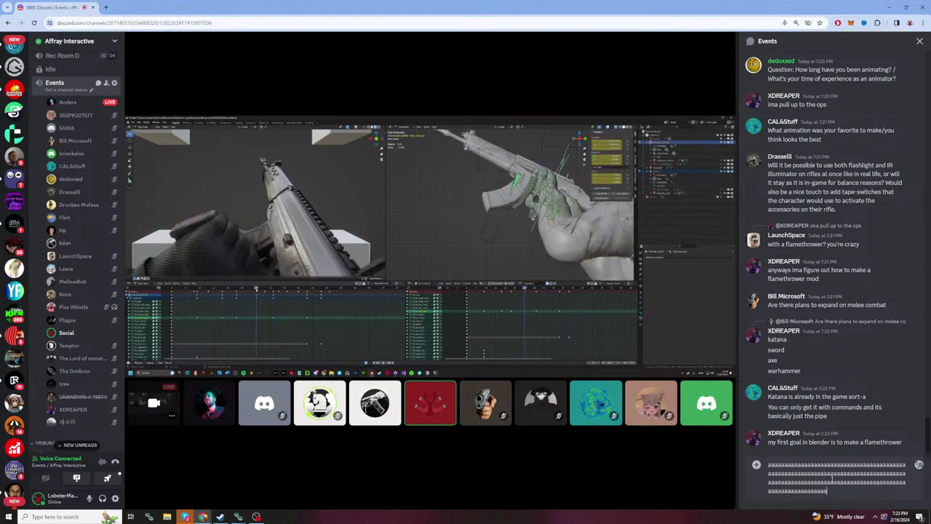
pyautogui.write('aaaaaaaaaaaaaaaaaaaaaaaaaaaaaaaaaaa')
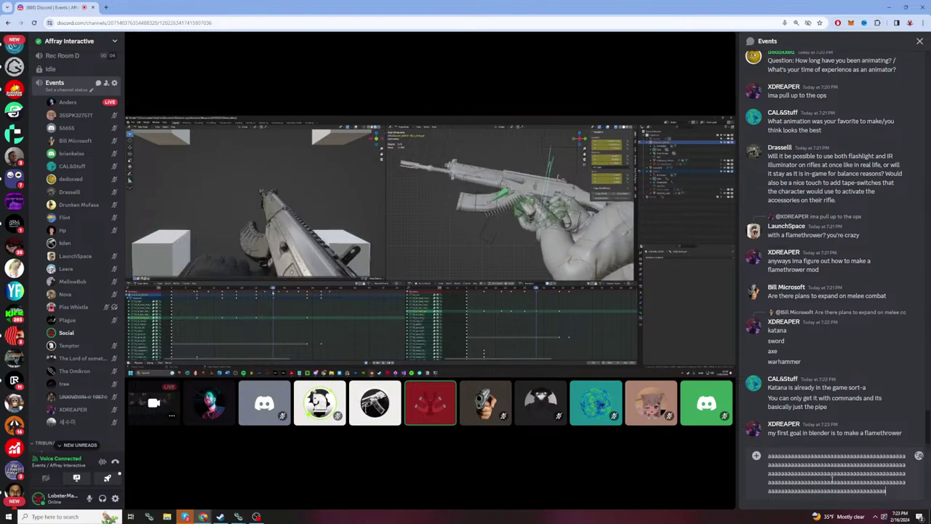
pyautogui.write('aaaaaaaaaaaaaaaaaaaaaaaaaaaaaaaaaaaaaaaaaaaaaaaaaa')
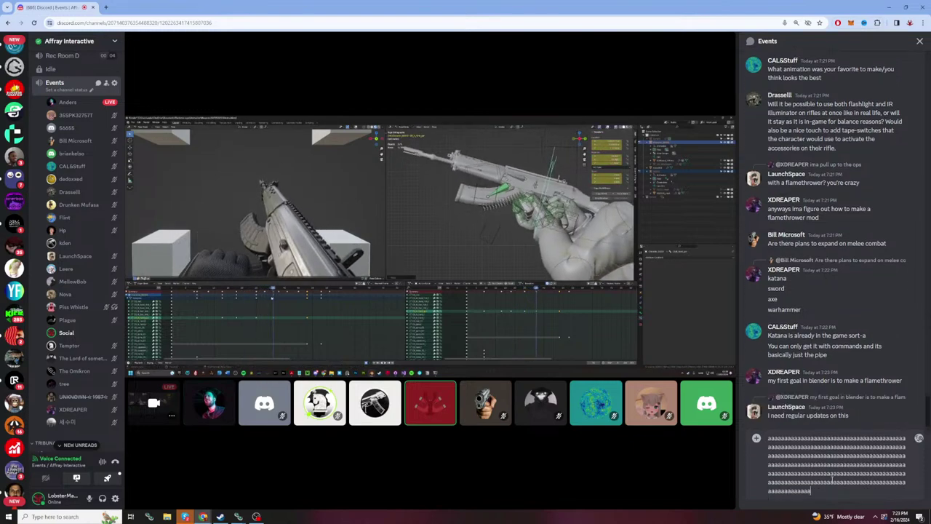
pyautogui.write('aaaaaaaaaaaaaaaaaaaaaaaaaaaaaa')
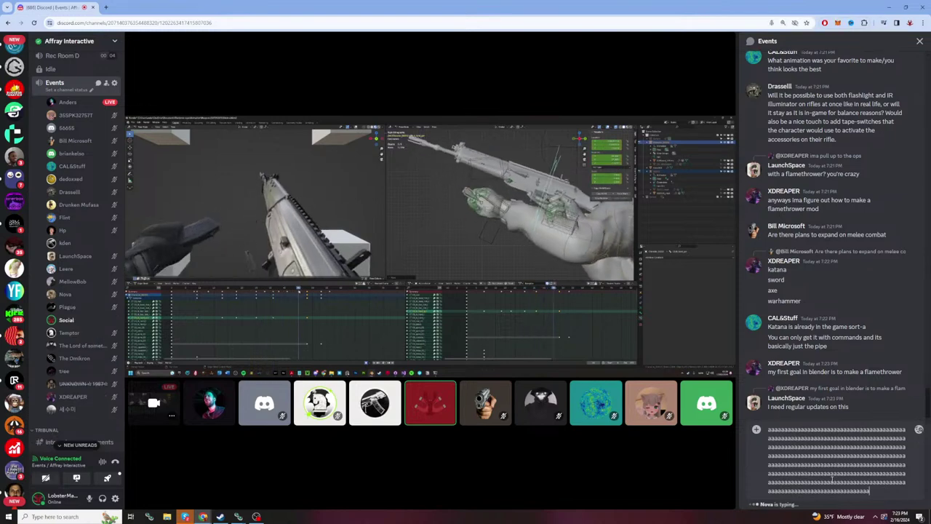
pyautogui.write('aaaaaaaaaaaaaaaaaaaaaaaaaaaaa')
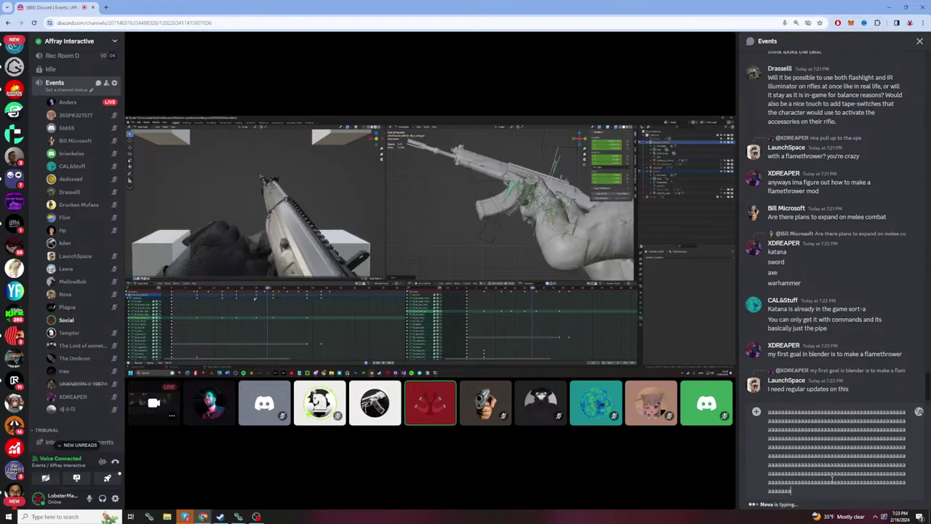
pyautogui.write('aaaaaaaaaaaaaaaaaaaaaaaaaaaaaa')
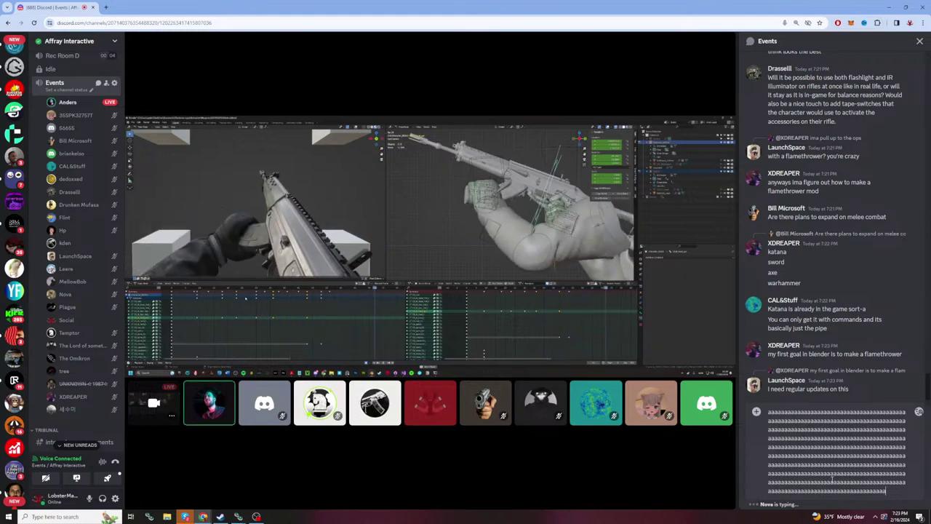
pyautogui.hotkey('ctrl', 'a')
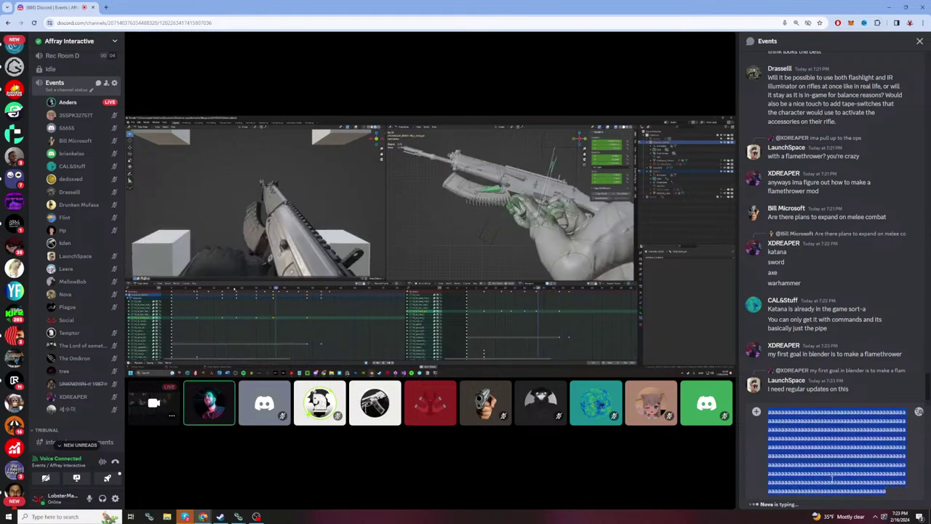
# Step: Delete the selected draft of a's so the Events message box is empty
pyautogui.press('BackSpace')
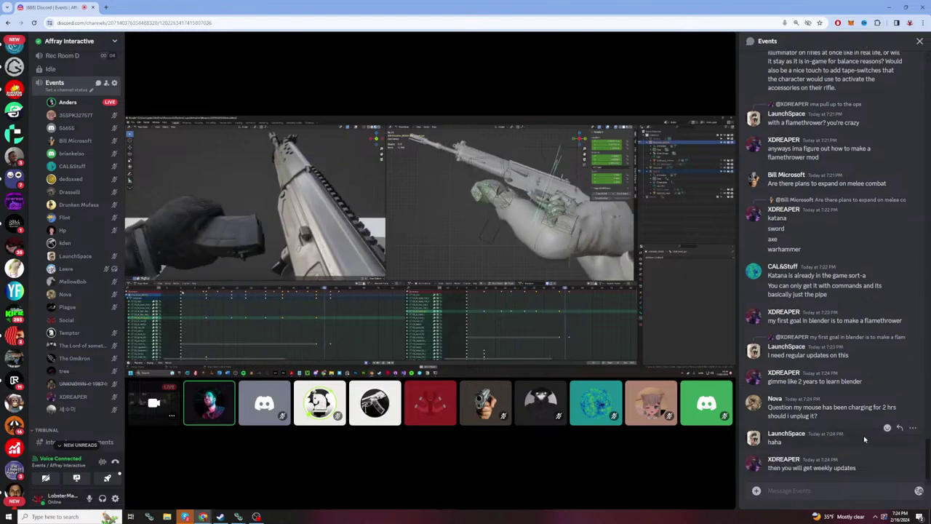
pyautogui.click(899, 379)
pyautogui.write('y')
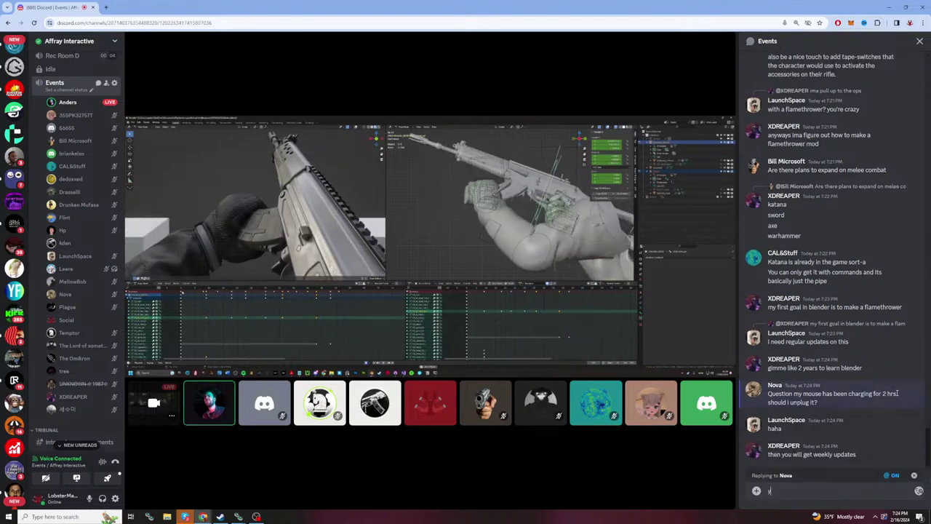
pyautogui.write('es')
pyautogui.press('Return')
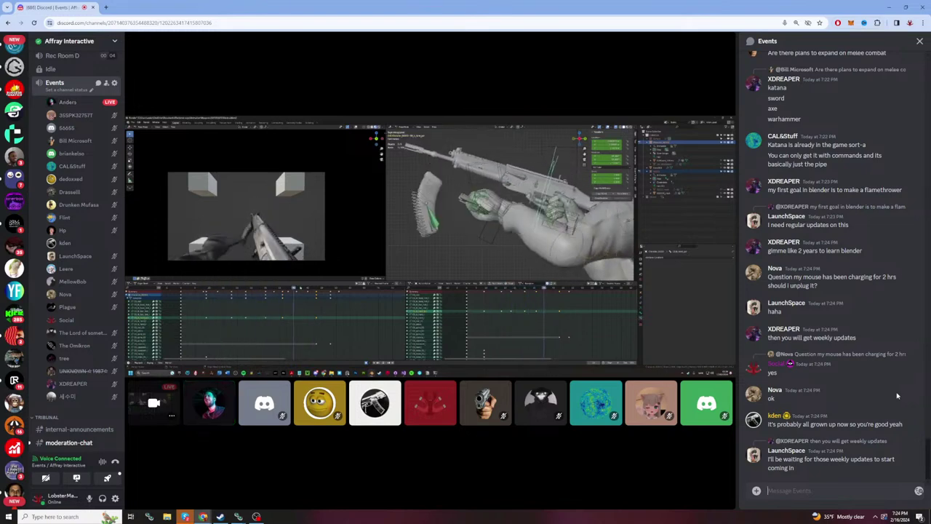
pyautogui.write('i')
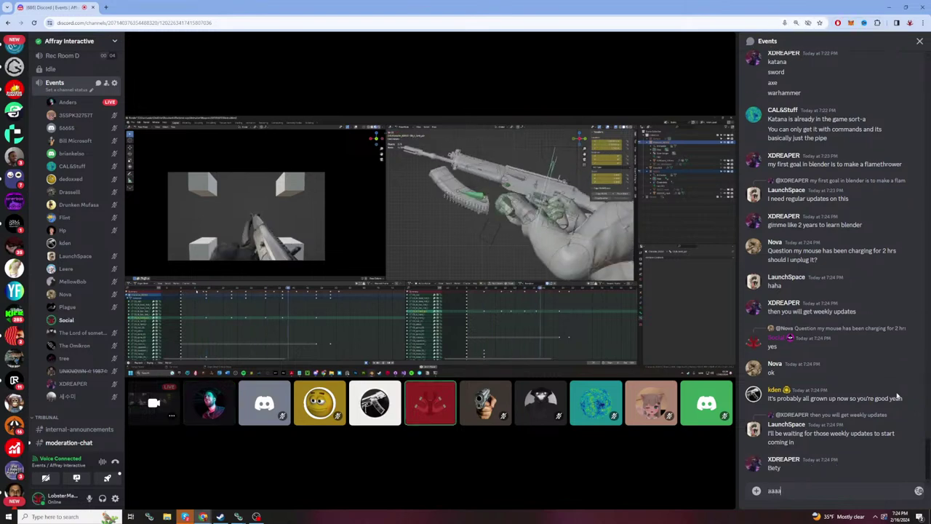
pyautogui.write('aaaaaaaaaaaaaaaaaaaaaaaaaaaaaaaaaaaaaaaaa')
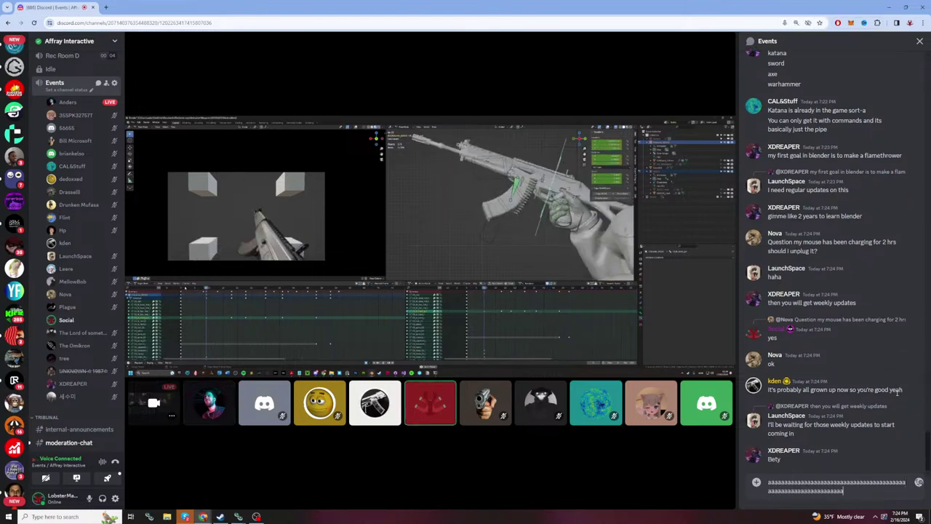
pyautogui.write('aaaaaaaaaaaaaaaaaaaaaaaaaaaaaaaaaaaaaaaaaaaaaaaaaaaaaaaa')
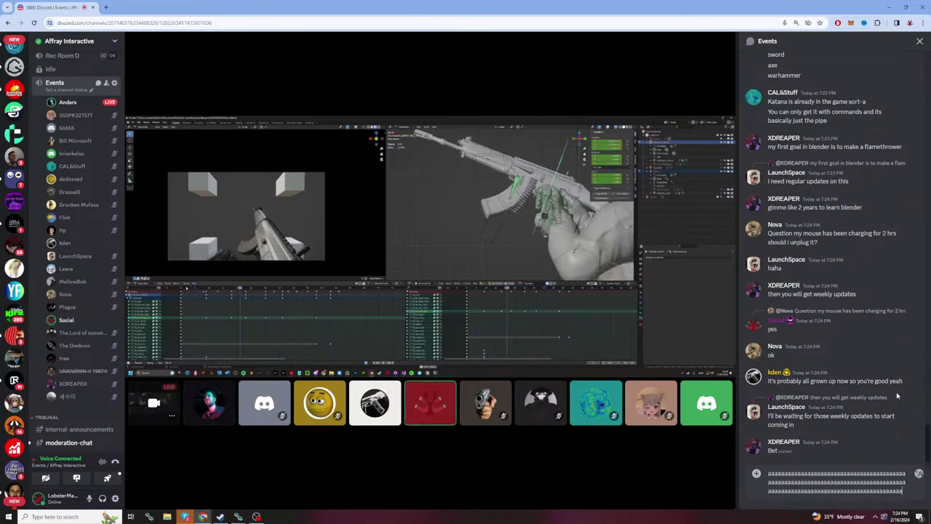
pyautogui.write('aaaaaaaaaaaaaaaaaaaaaaaaaaaaaaaaaaaaaaaaaaaaaaaaaaaa')
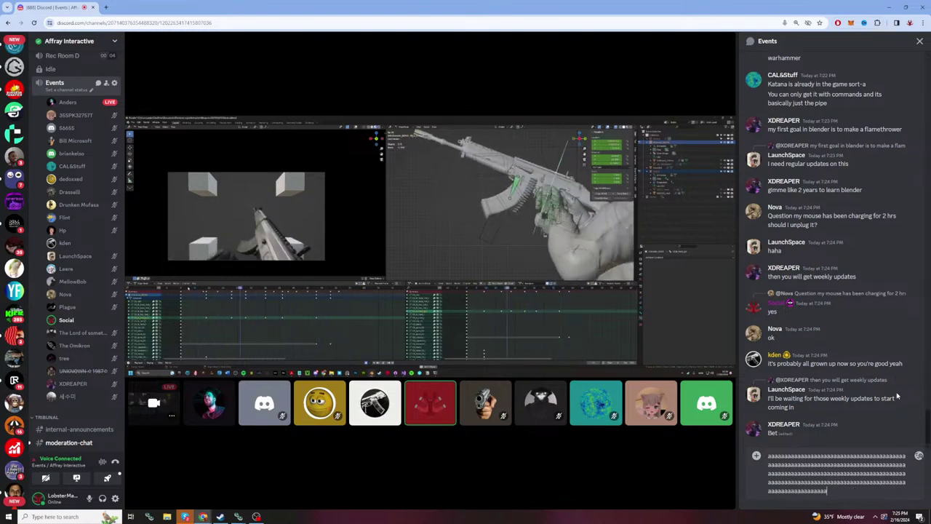
pyautogui.write('aaaaaaaaaaaaaaaaaaaaaaaaaaaaaaaaaaa')
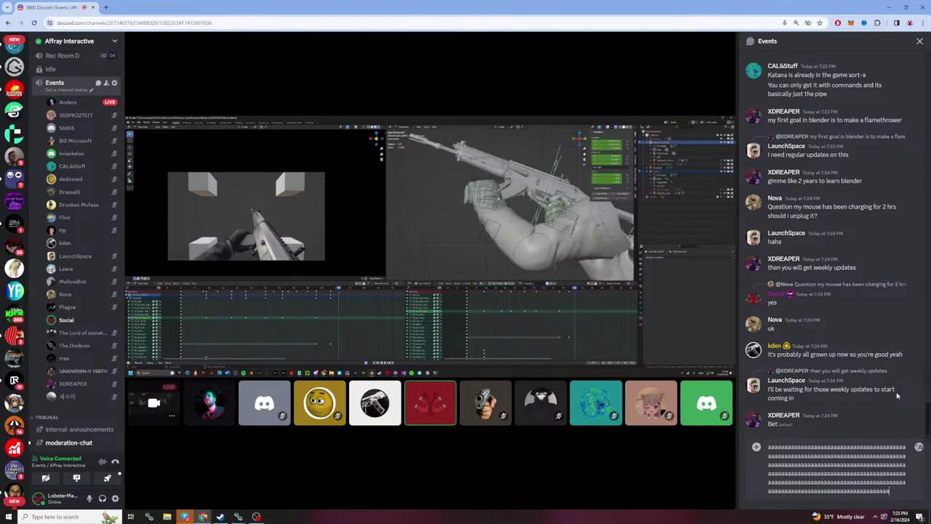
pyautogui.write('aaaaaaaaaaaaaaaaaaaaaaaaaaaaaaaaaaaaaaaaaaaaaaaaaaaaaaaaaaaaaaaaaaaaaaaaaaaaaaaaaa')
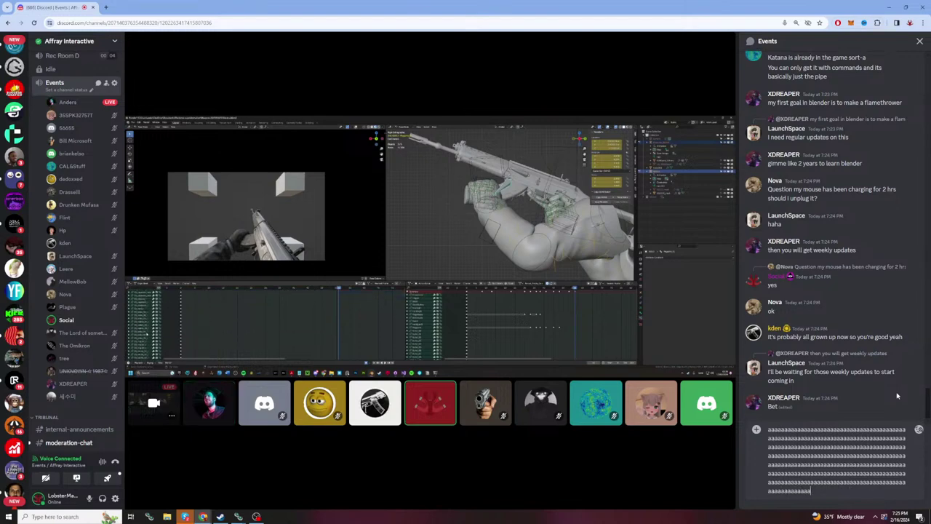
pyautogui.write('aaaaaaaaaaaaaaaaaaaaaaaaaaaaaa')
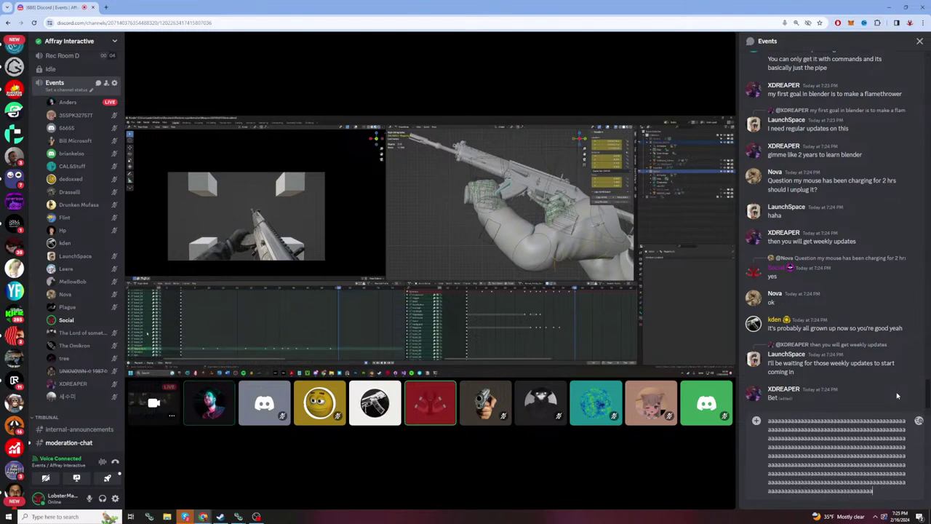
pyautogui.write('aaaaaaaaaaaaaaaaaaaaaaaaaaaaaaaaaaaaaaaaaaaaaaaaaaaaaaaaaaaaaaaaaaaaaaaaaaaaaaaaaaaaaaa')
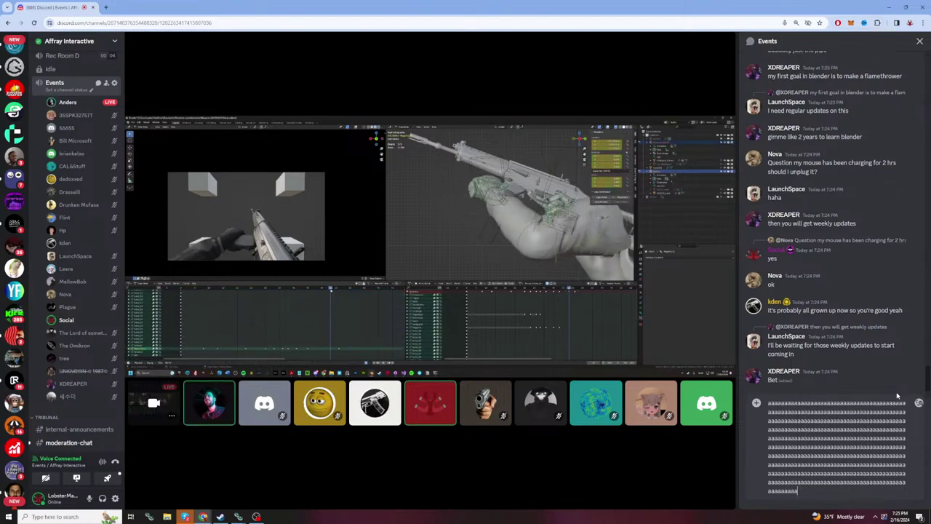
pyautogui.write('aaaaaaaaa')
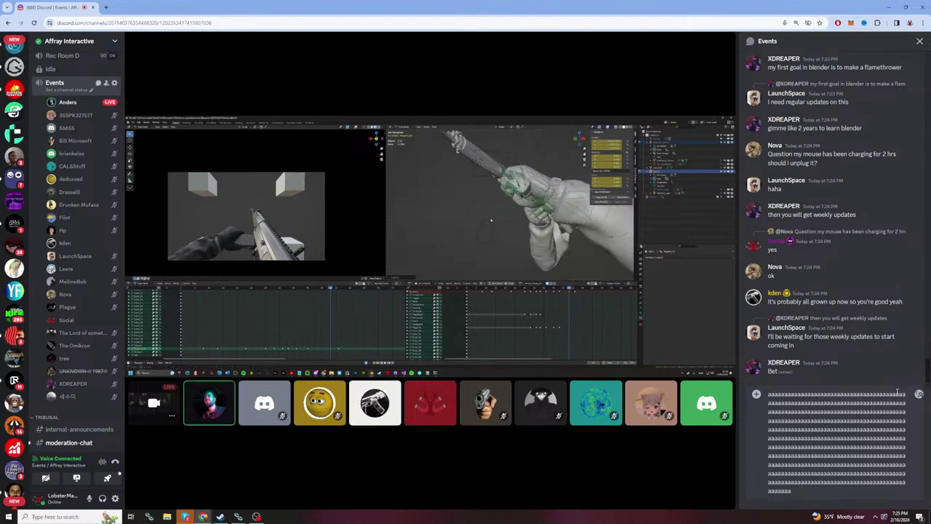
pyautogui.hotkey('ctrl', 'a')
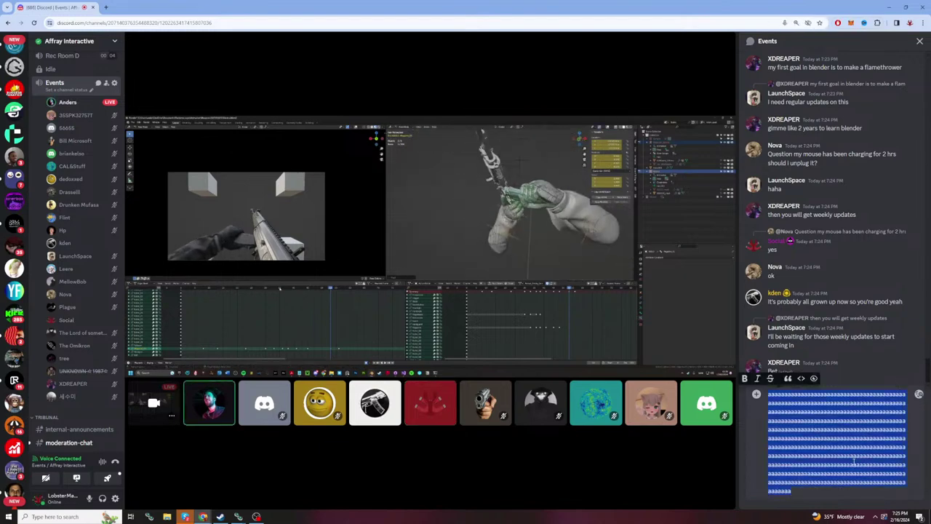
pyautogui.press('BackSpace')
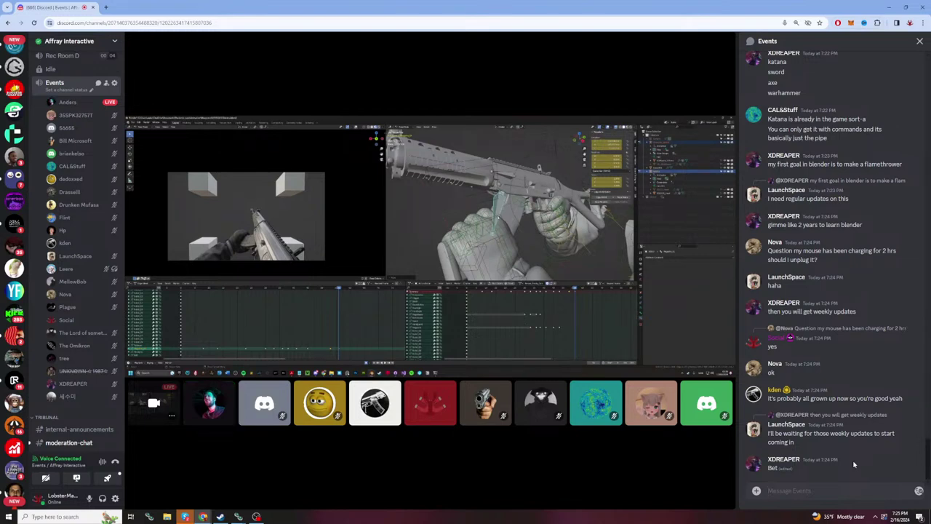
pyautogui.scroll(3, 844, 393)
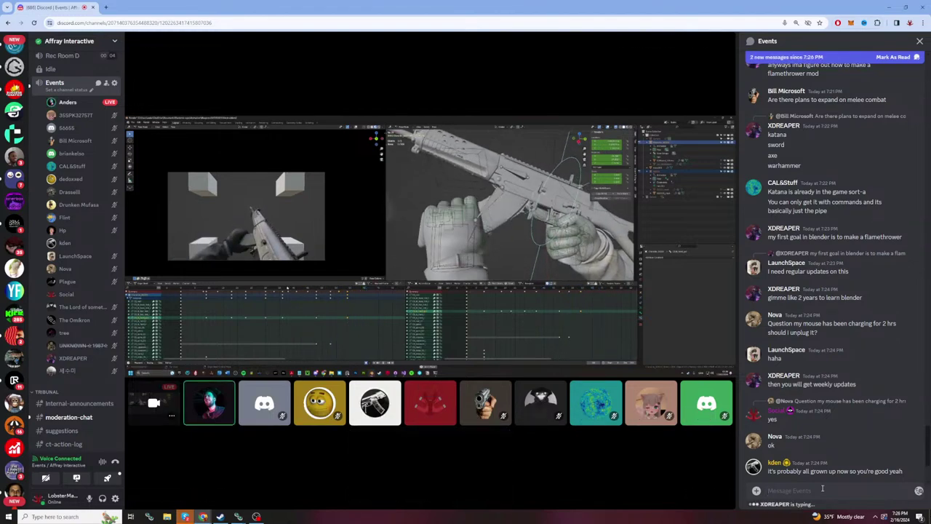
pyautogui.write('aaaaaaaaafa')
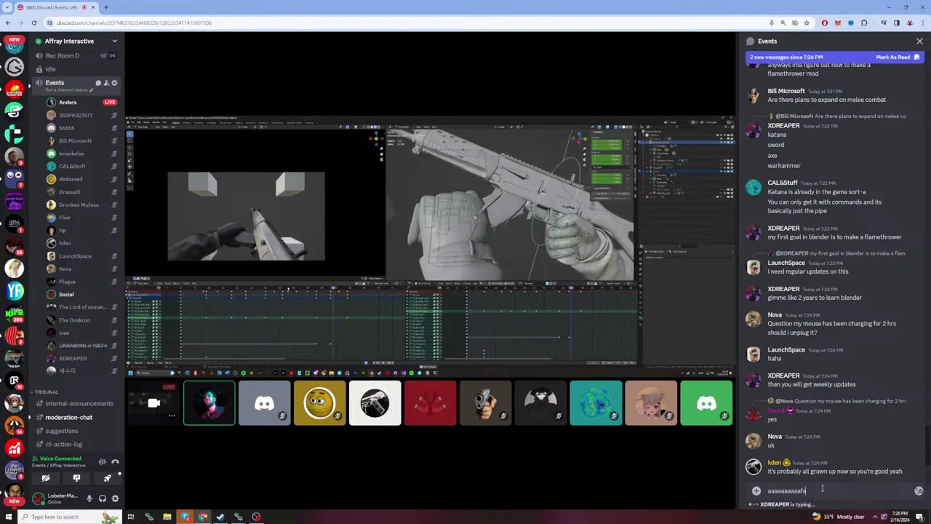
pyautogui.write('aaaaaaaaaaaaaaaaaaaaaaaaaaaaaaaa')
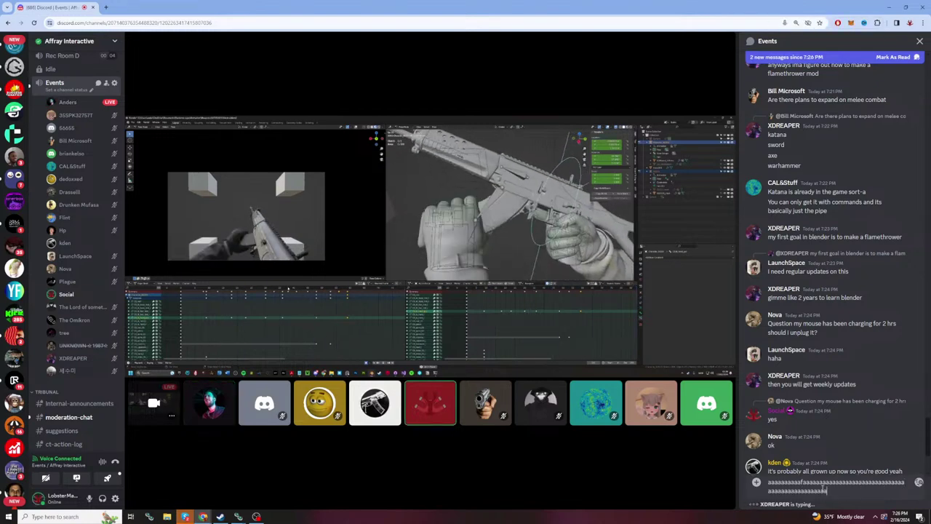
pyautogui.write('aaaaaaaaaaaaaaaaaaaaaaaaaaaaaaaaaaaaaaaaaaaaaaaaaaaaaaaaa')
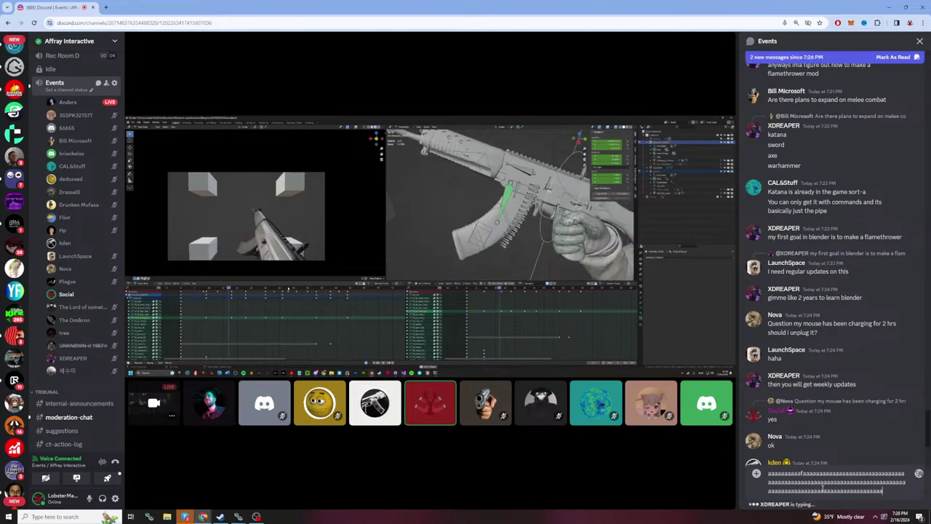
pyautogui.write('aaaaaaaaaaaaaaaaaaaaaaaaaaaaaaaaaaaaaaaaaaaaaaaaaaaaaaaaaa')
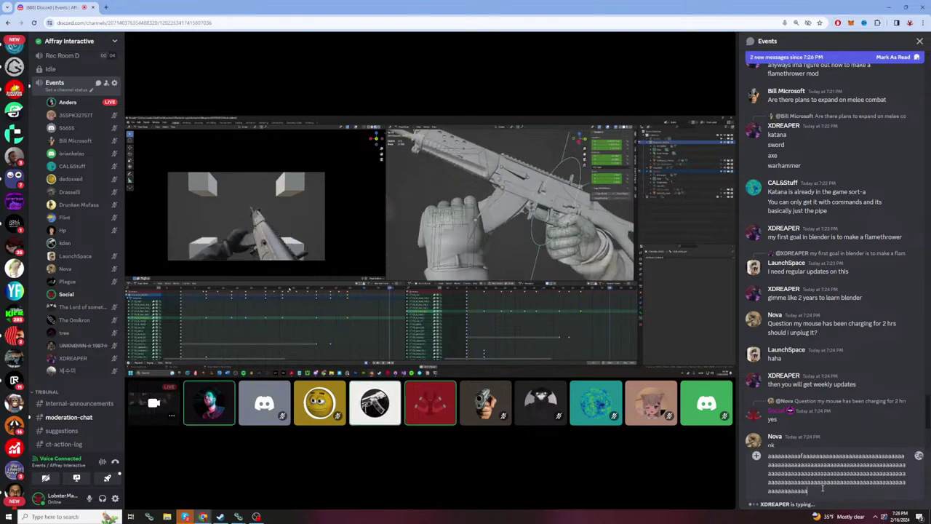
pyautogui.write('aaaaaaaaaaaaaaaaaaaaaaaaaaaa')
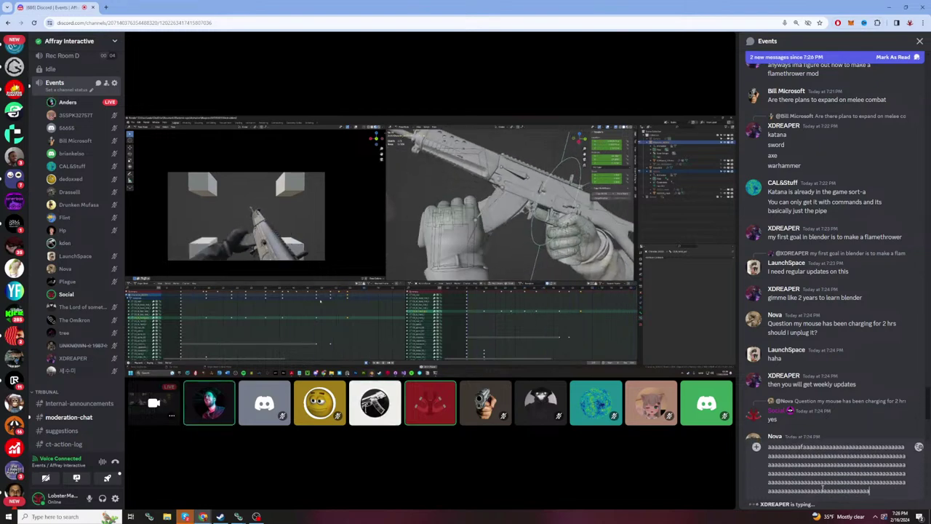
pyautogui.write('aaaaaaaaaaaaaaaaaaaaaaaaaaaaaaaaaaaaaaaaaaaaaaaaaaaaaaaaaaaaaaaaaaaaaaaaaaaaaaaaaaaaaaa')
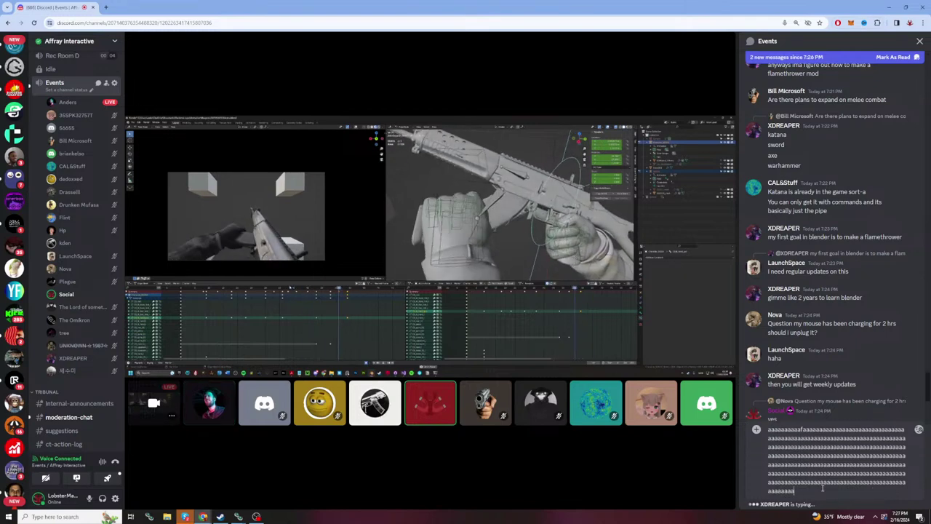
pyautogui.write('aaaaaaaaaaaaaaaaaaaaaaaaaaaaaaaaaaaaaaaaaaaaaaaaaaaaa')
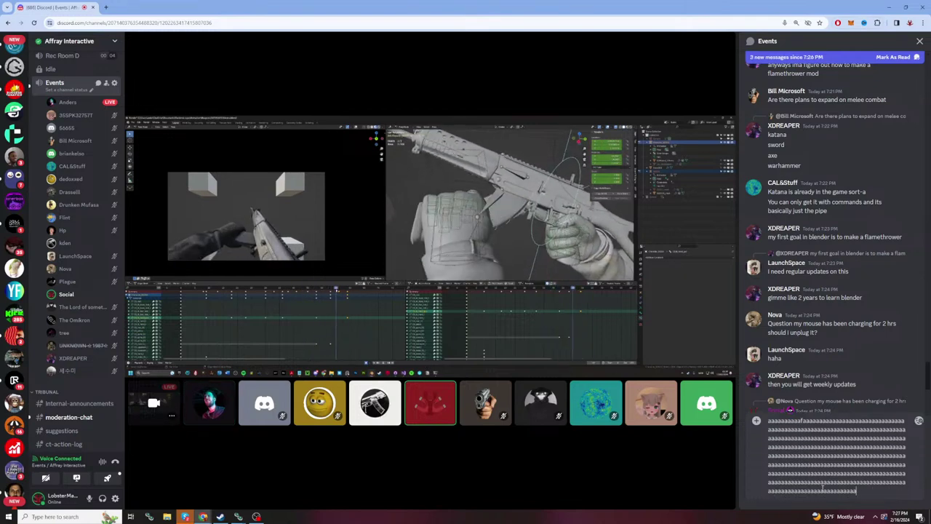
pyautogui.write('aaaaaaaa')
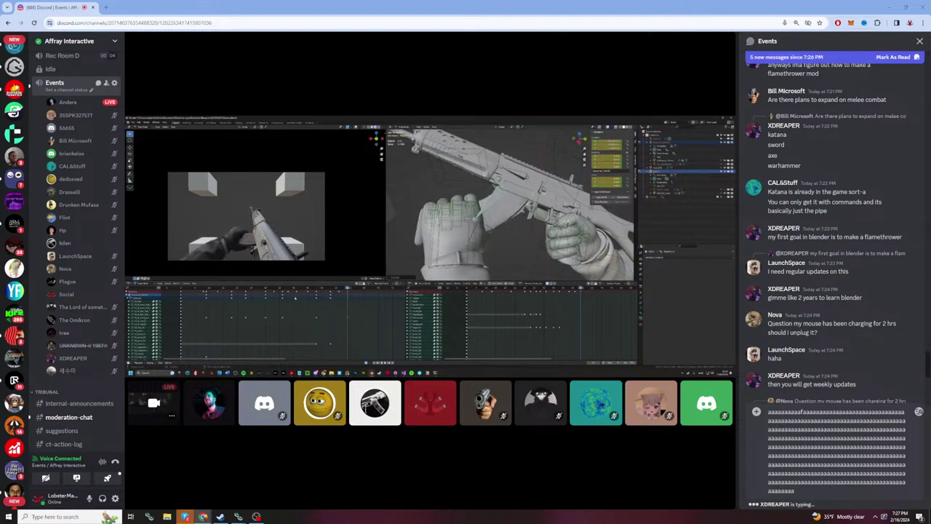
pyautogui.hotkey('ctrl', 'a')
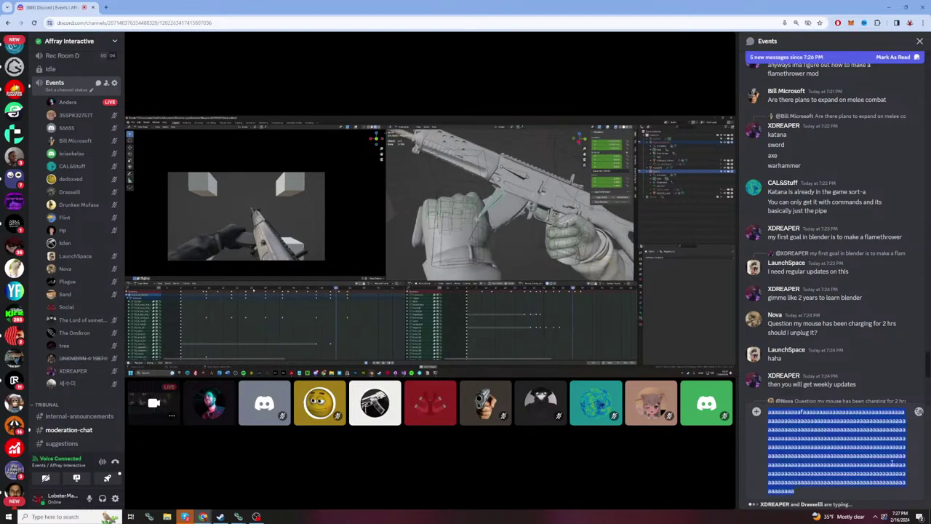
pyautogui.press('BackSpace')
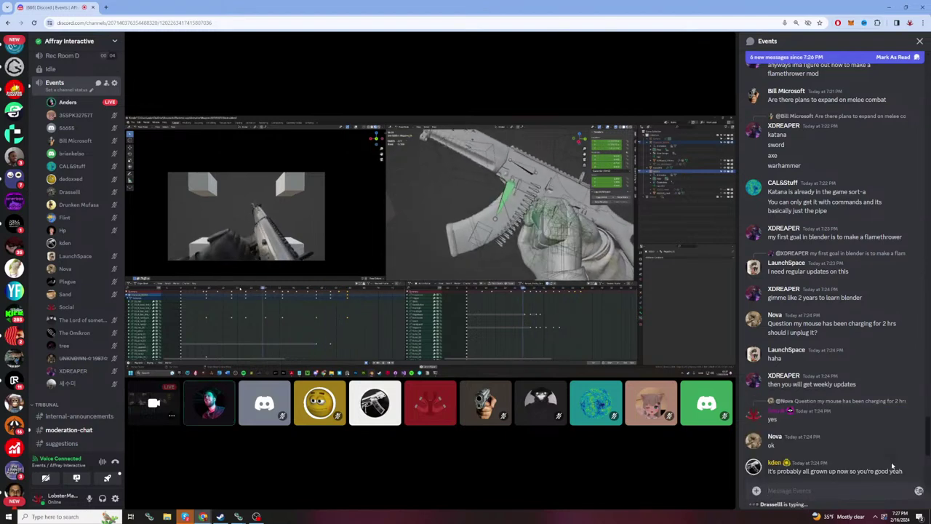
pyautogui.write('aaaaaaa')
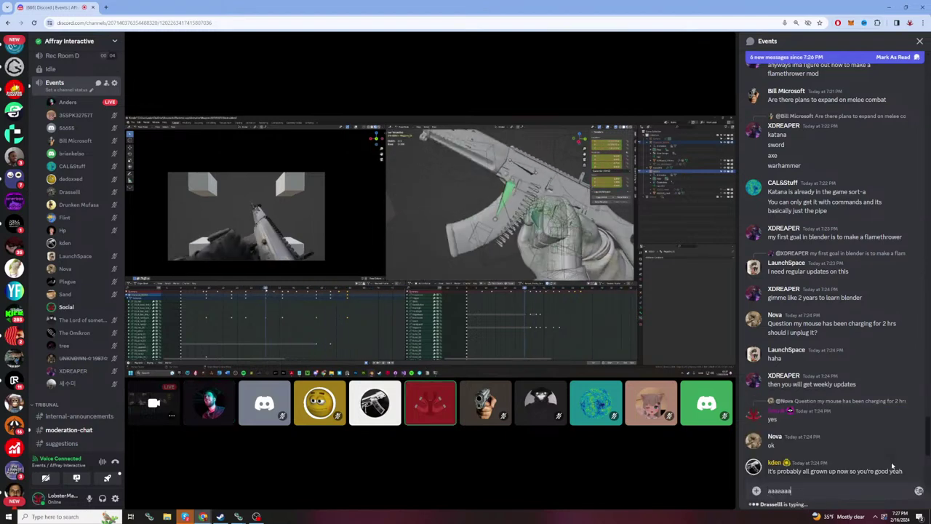
pyautogui.write('aaaaaaaaaaaaaaaaaaaaaaaaaaaaaaaaaaaaaaaaaaaaaaaaaaaaaaaaaaaaaa')
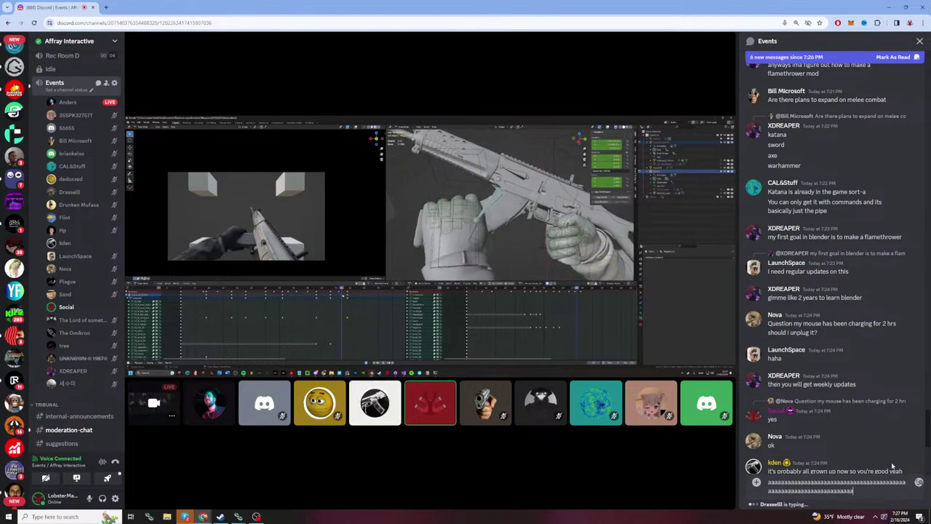
pyautogui.write('aaaaaaaaaaaaaaaaaaaaaaaaaaaaaaaaaaaaaaaaaaaaaaaaaaaaaaaaaaaaaaaaa')
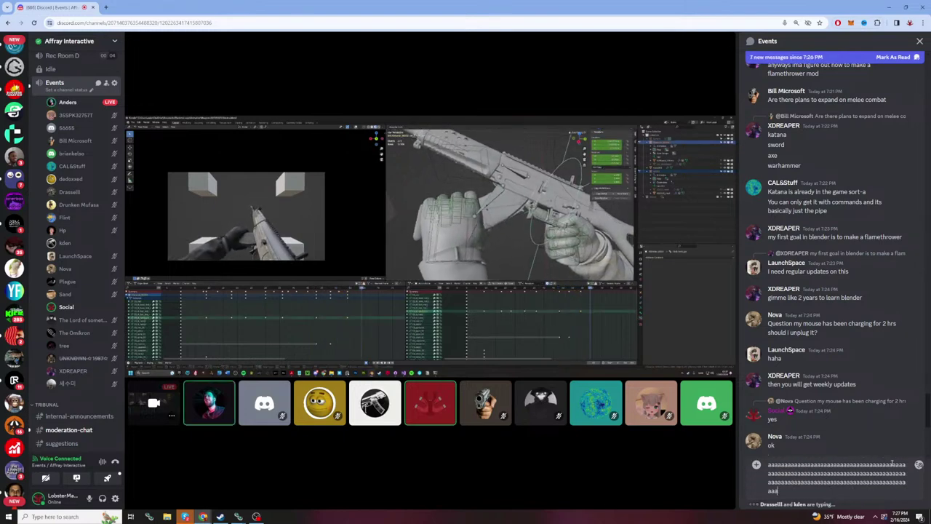
pyautogui.write('aaaaaaaaaaaaaaaaaaaaaaaaaaaaaaaaaaaaaaaaaaaaaaaaaaaaaaaaa')
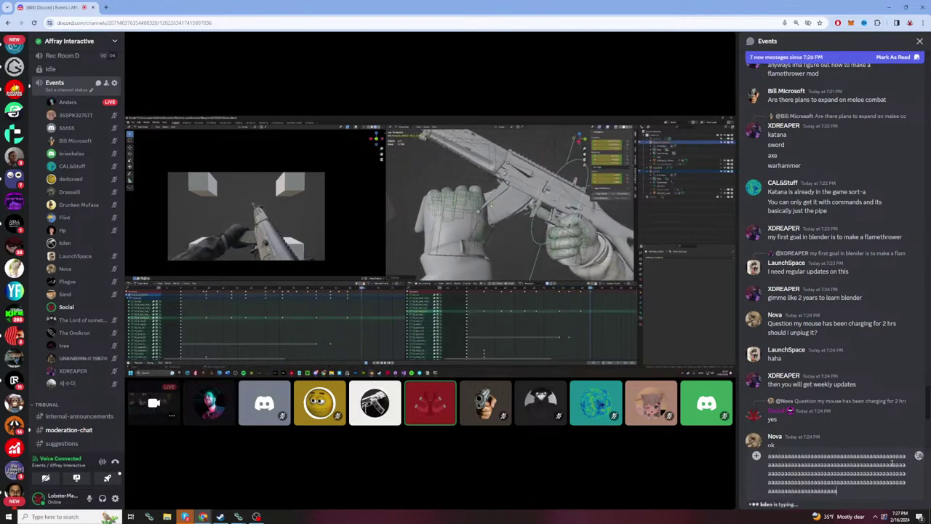
pyautogui.write('aaaaaaaaaaaaaaaaaaaaaaaaaaaaaaaaaaaaaaaaaaaaaaaaaaaa')
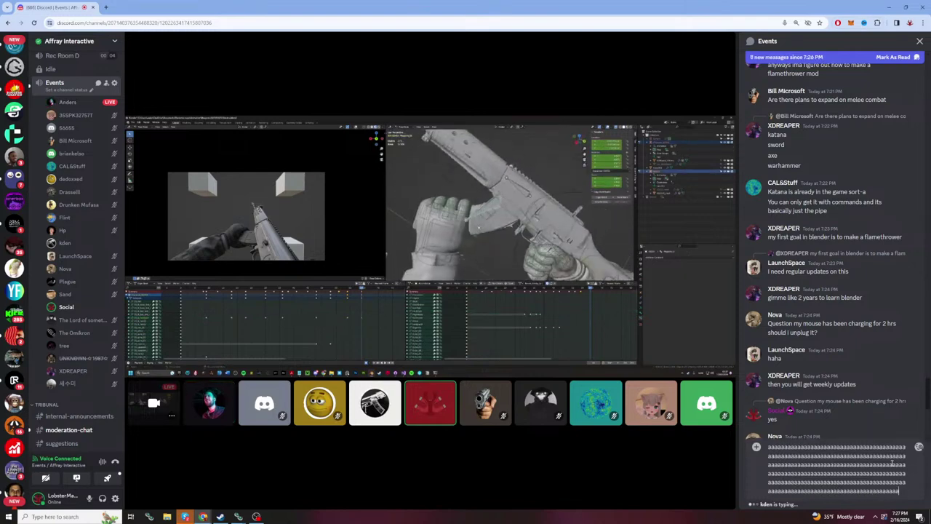
pyautogui.write('aaaaaaaaaaaaaaaaaaaaaaaaaaaaaaaaaaaaaaaaaaaaaaaaaaaaaaaaaa')
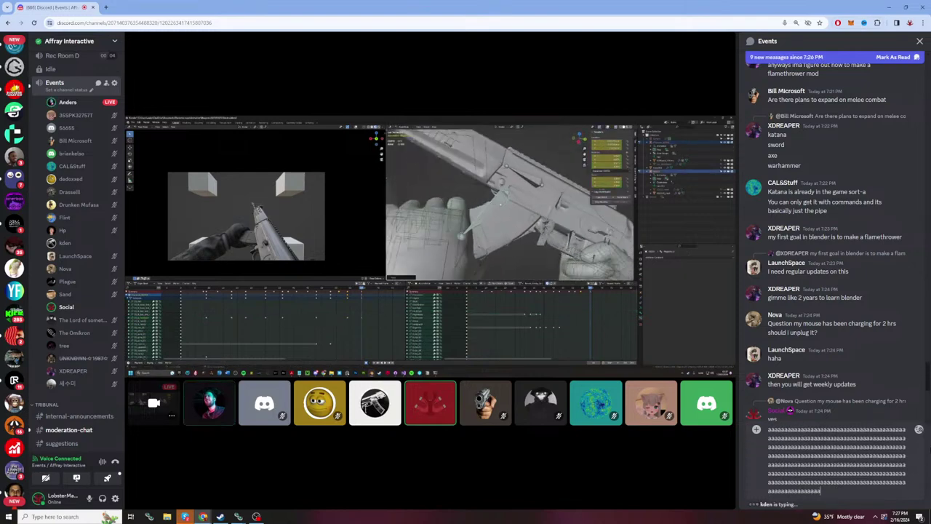
pyautogui.hotkey('ctrl', 'a')
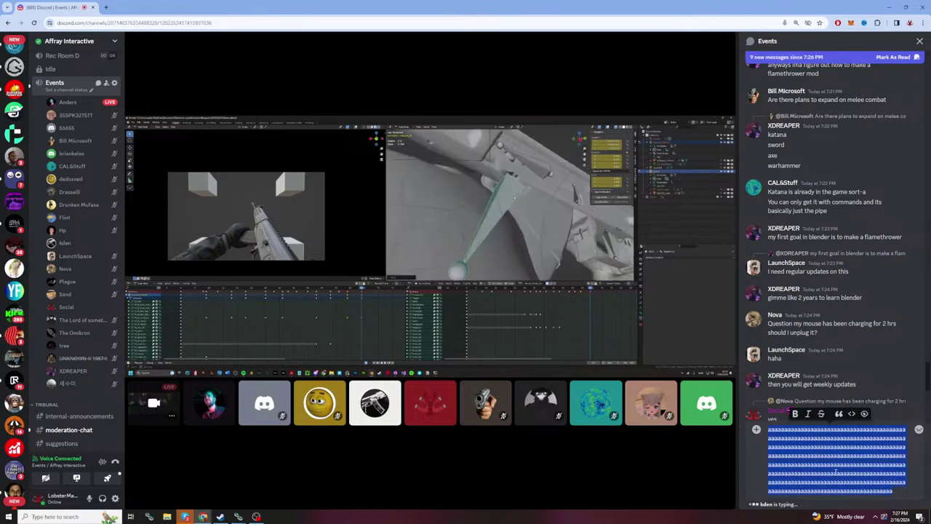
pyautogui.press('BackSpace')
pyautogui.moveTo(245, 335)
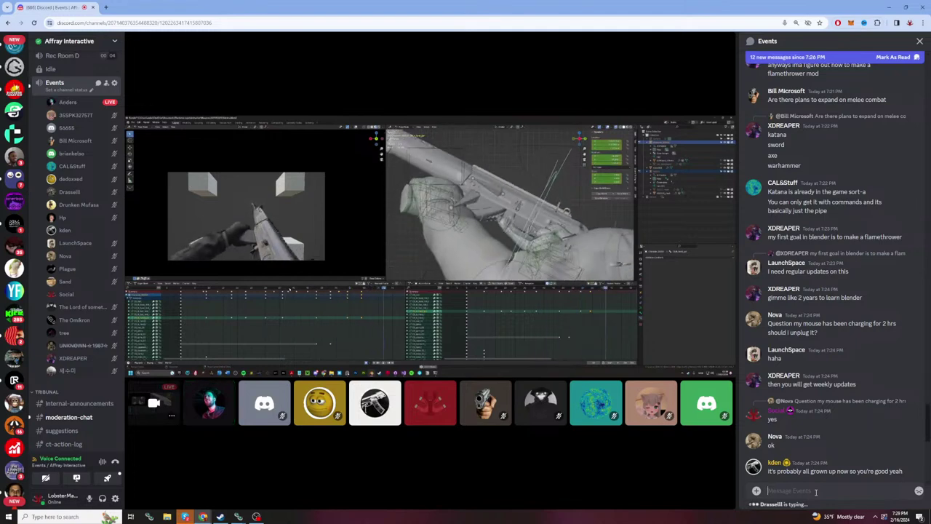
pyautogui.click(816, 492)
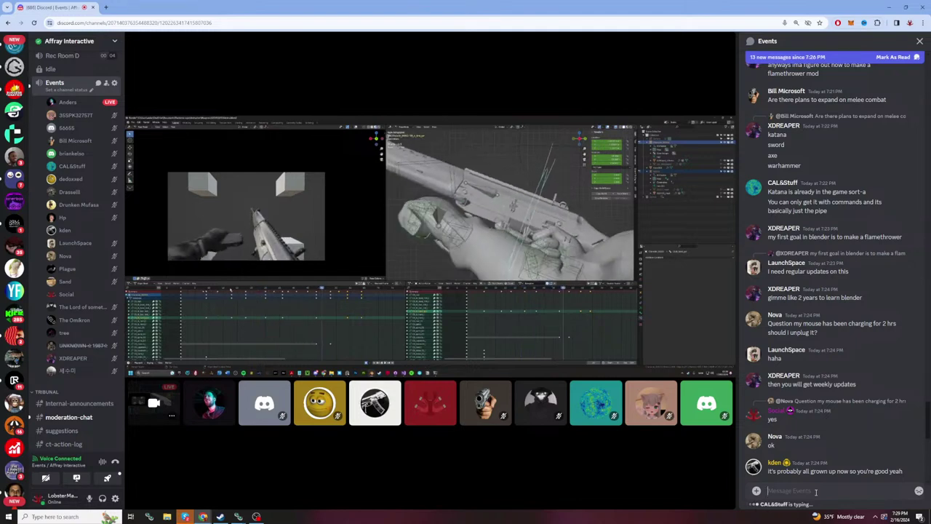
pyautogui.write('aaaaaaaaaaaaa')
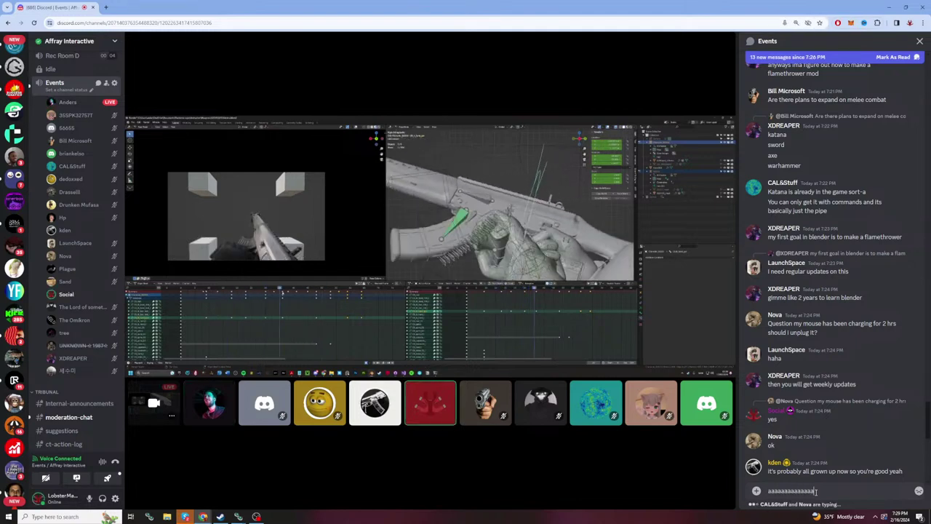
pyautogui.write('aaaaaaaaaaaaaaaaaaaaaaaaaaaaaaaaaaaaaaaaaaaaaaaaaaaaaaaaaaaaaaaa')
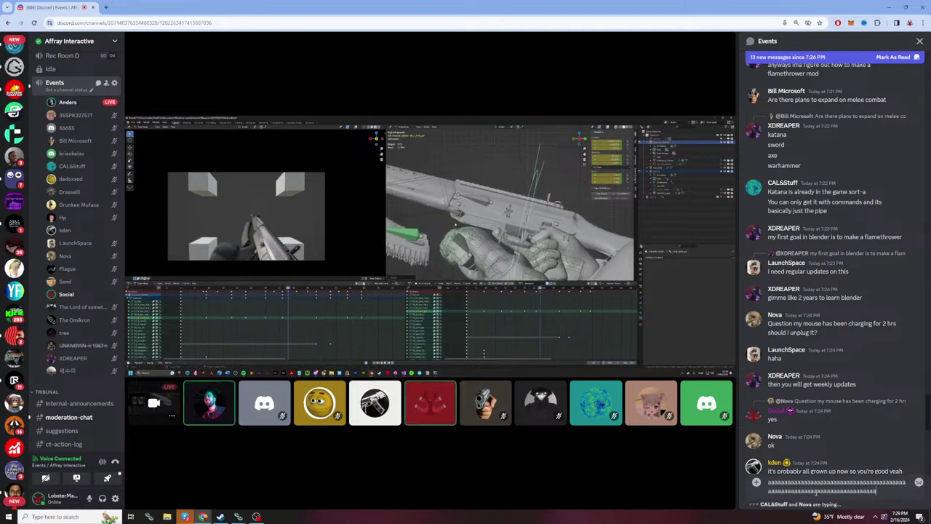
pyautogui.write('aaaaaaaaaaaaaaaaaaaaaaaaaaaaaaaaaaaaaaaaaaaaaaaaaaaaaaaaaaaaaaaaaaaaaaaaaaaaaaaaaaa')
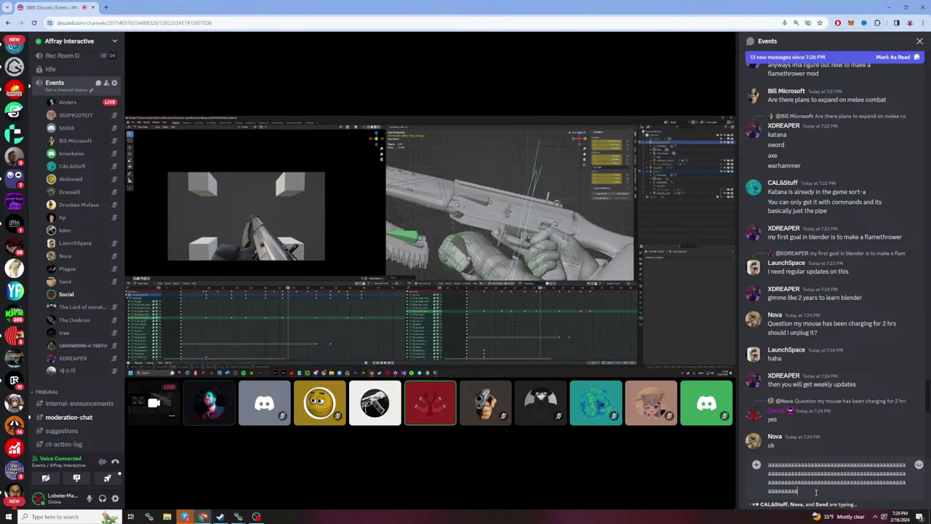
pyautogui.write('aaaaaaaaaaaaaaaaaaaaaaaaaaaaaaaaaaaaaaaaaaaaaaaaaaaaa')
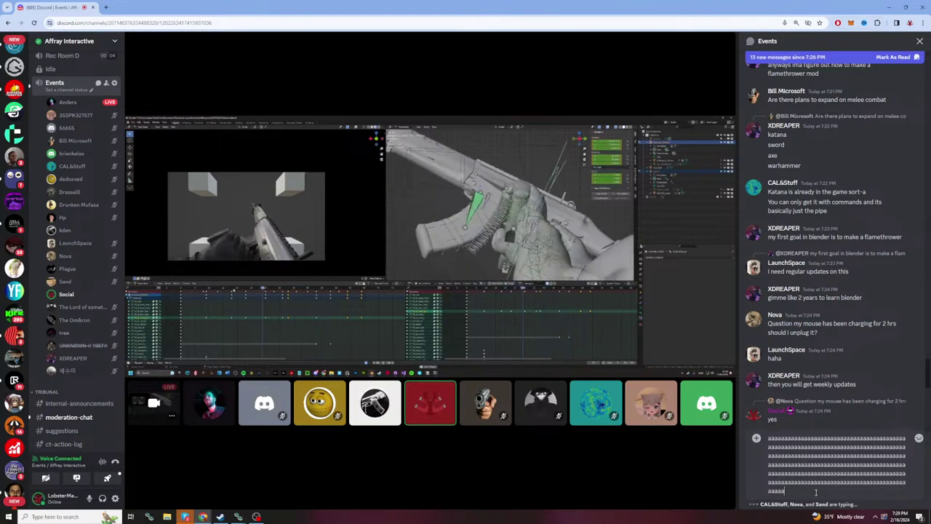
pyautogui.write('aaaaaaaaaaaaaaaaaaaaaaaaaaaaaaaa')
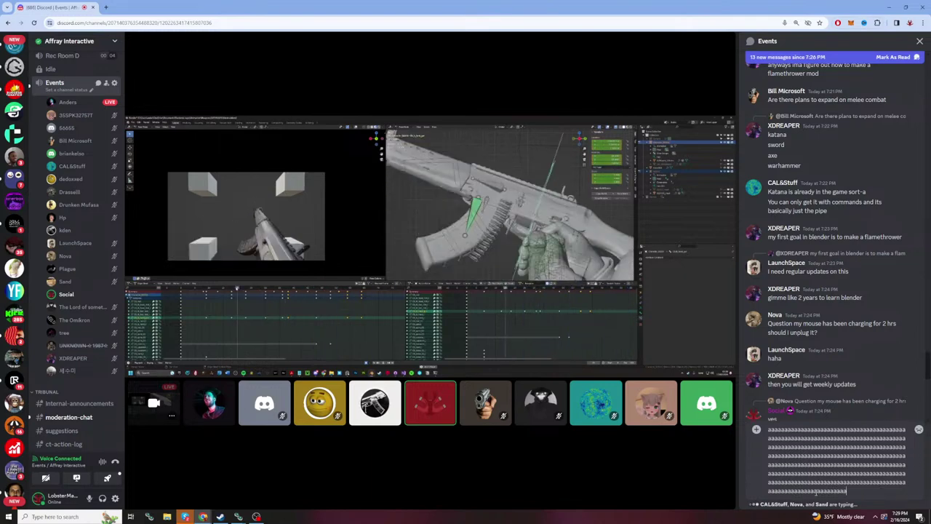
pyautogui.hotkey('ctrl', 'a')
pyautogui.press('BackSpace')
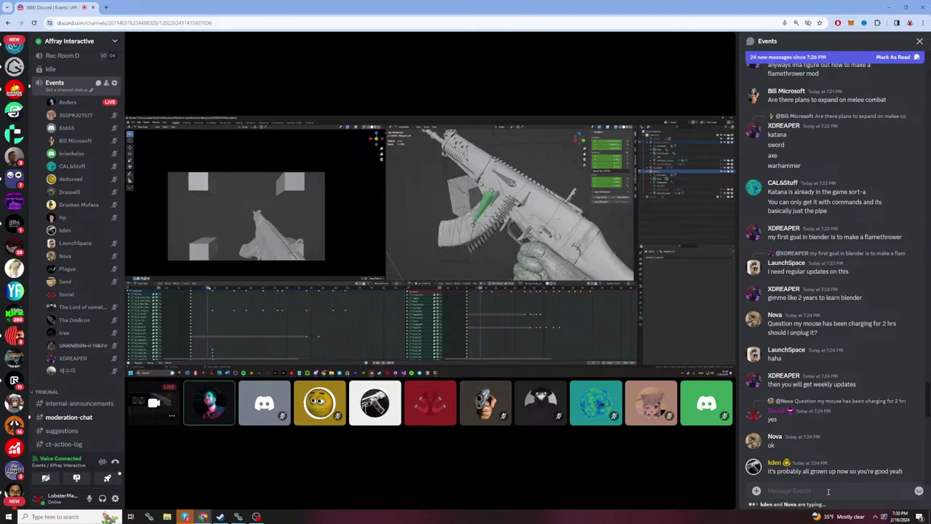
pyautogui.write('aaaaaaaaaaaaaaaaaaaaaaaaaaaaaaaaaaaaaaaaaaaaaaaaaaaaaaaaaaaaaaaaa')
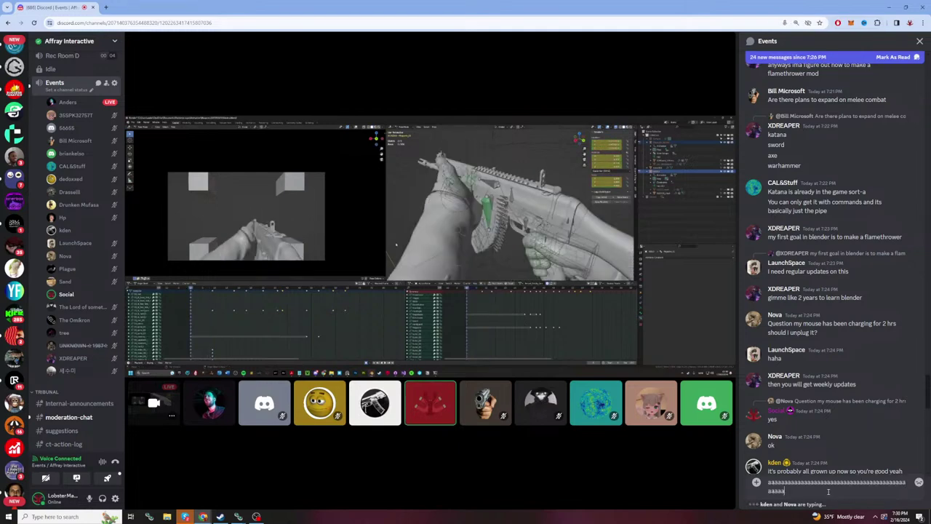
pyautogui.write('aaaaaaaaaaaaaaaaaaaaaaaaaaaaaaaaaaaaaaaaaaaaaaaaaaaaaaaaaaaaaaaaaaaaa')
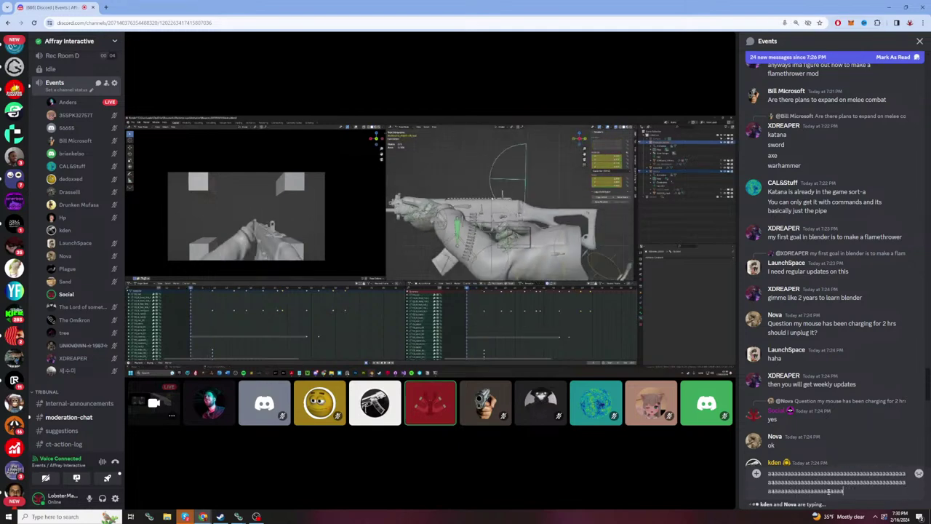
pyautogui.write('aaaaaaaaaaaaaaaaaaaaaaaaaaaaaaaaaaaaaaaaaaaaaaaaaaaaa')
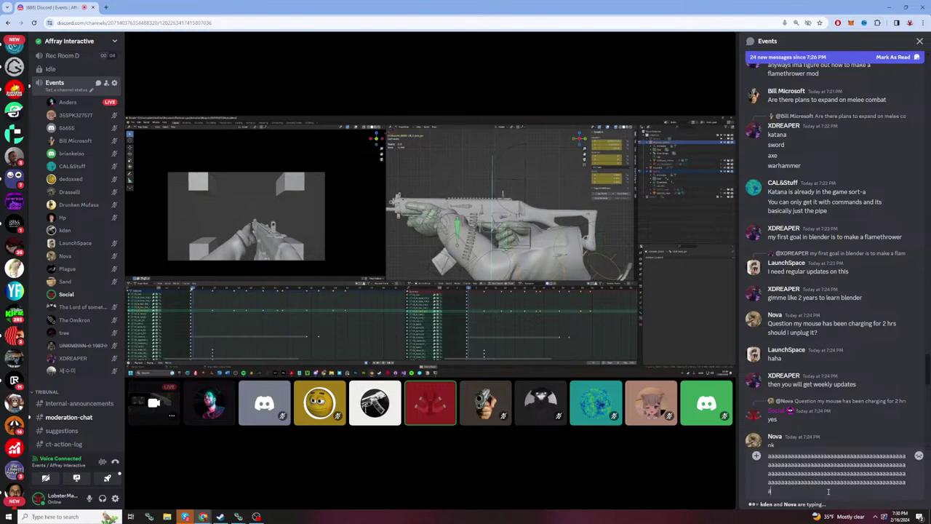
pyautogui.write('aaaaaaaaaaaaaaaaaaaa')
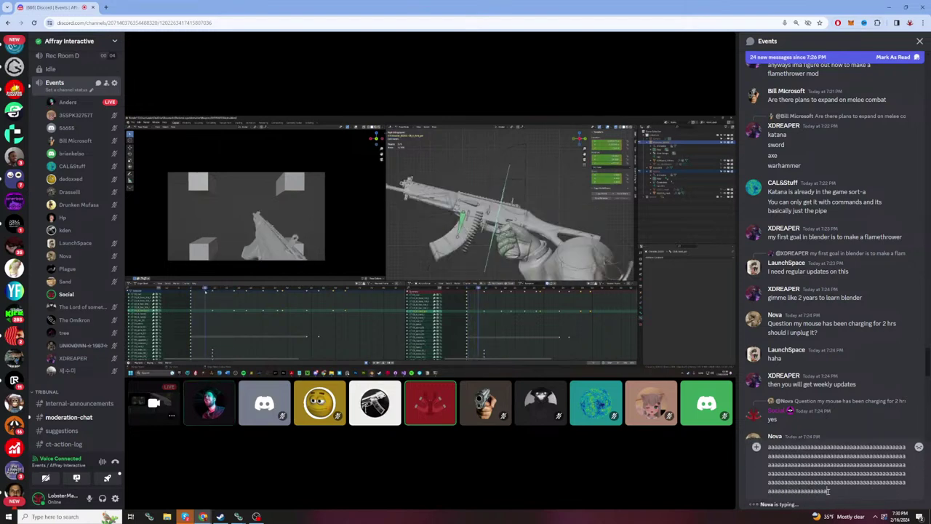
pyautogui.write('aaaaaaaaaaaaaaaaaaaaaaaaaaaaaaaaaa')
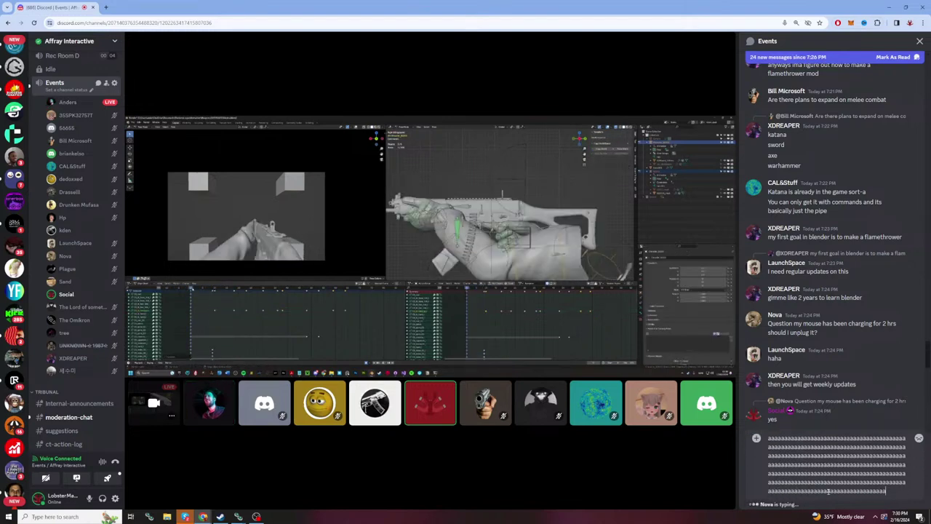
pyautogui.write('aaaaaaaaaaaaaaaaaaaaaaaaaaaaaaaaaaaaaaaaaaaaaaaaaaaaaaaaaaaaaaaaaaaaaaaaaaaaaaaaa')
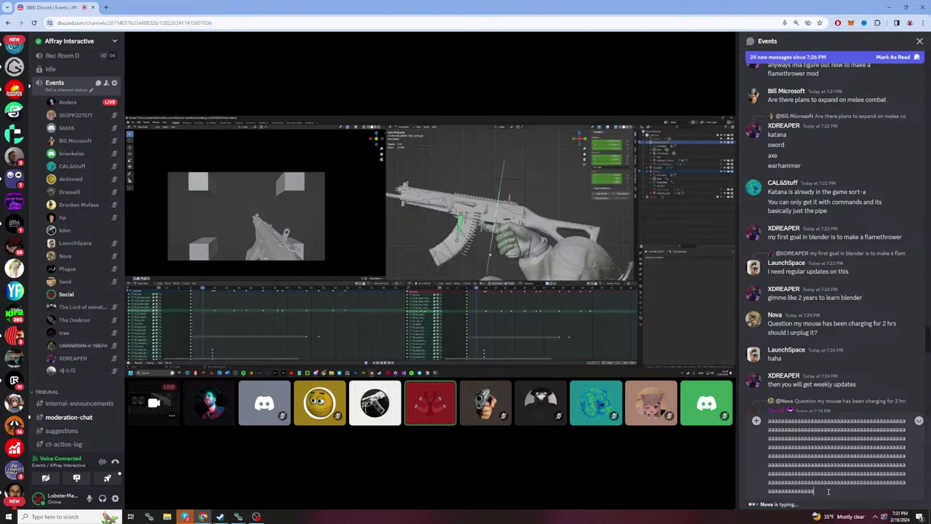
pyautogui.write('aaaaaaaaaaaaaaaaaaaaaaaaaaaaaaaaaaaaaaaaaaaaaaaaaaaaaaaaaaa')
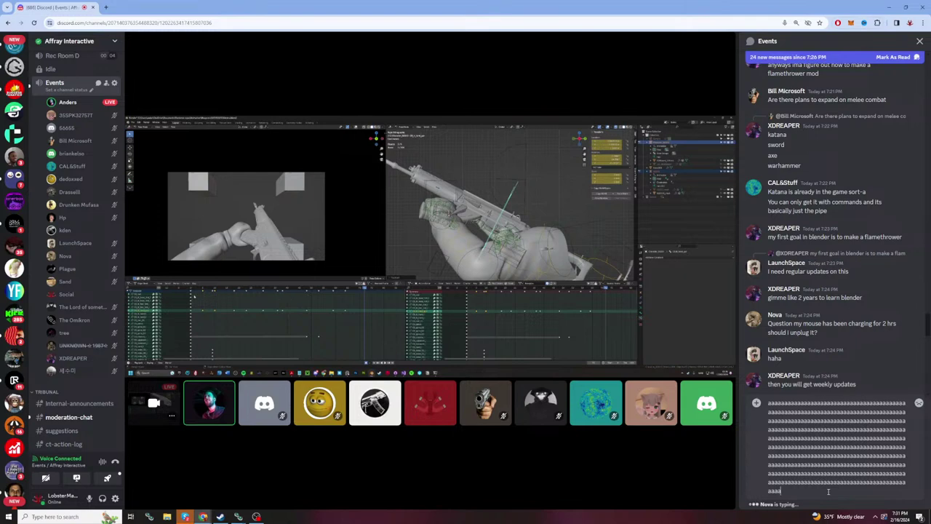
pyautogui.hotkey('ctrl', 'a')
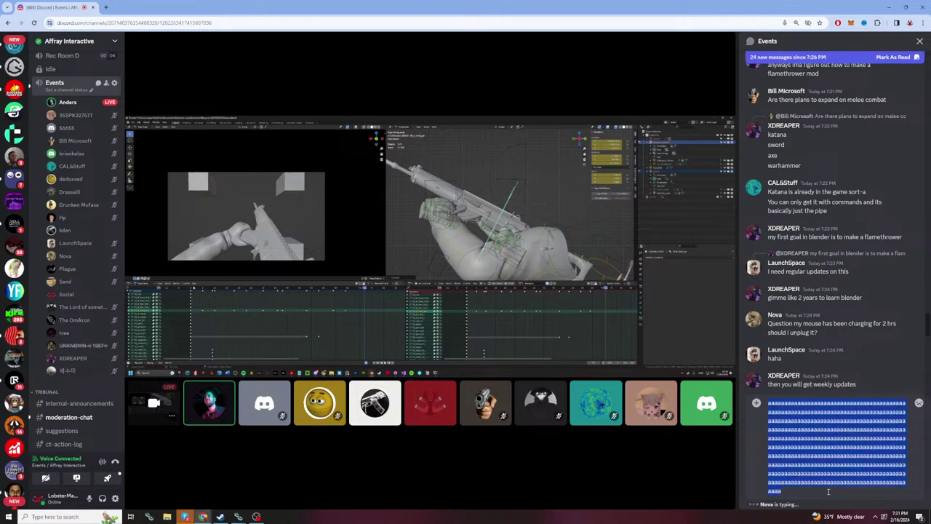
pyautogui.press('BackSpace')
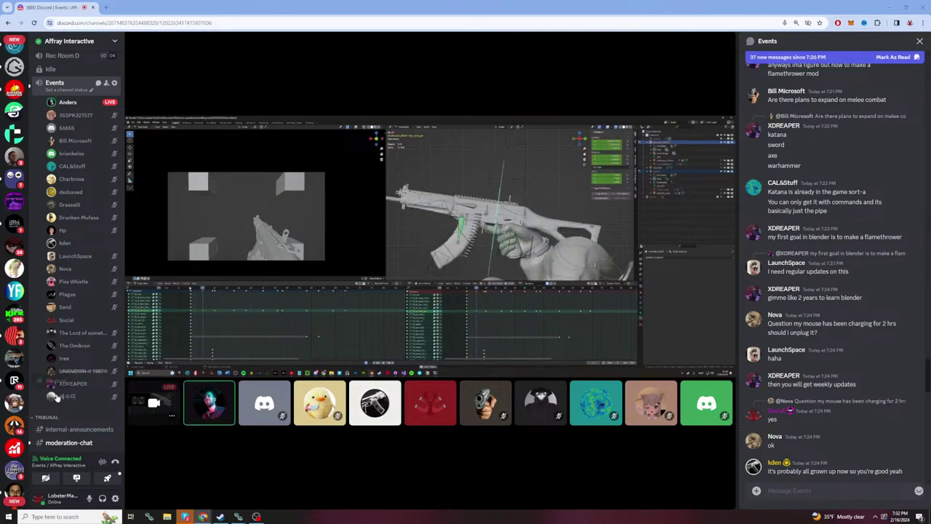
pyautogui.moveTo(234, 442)
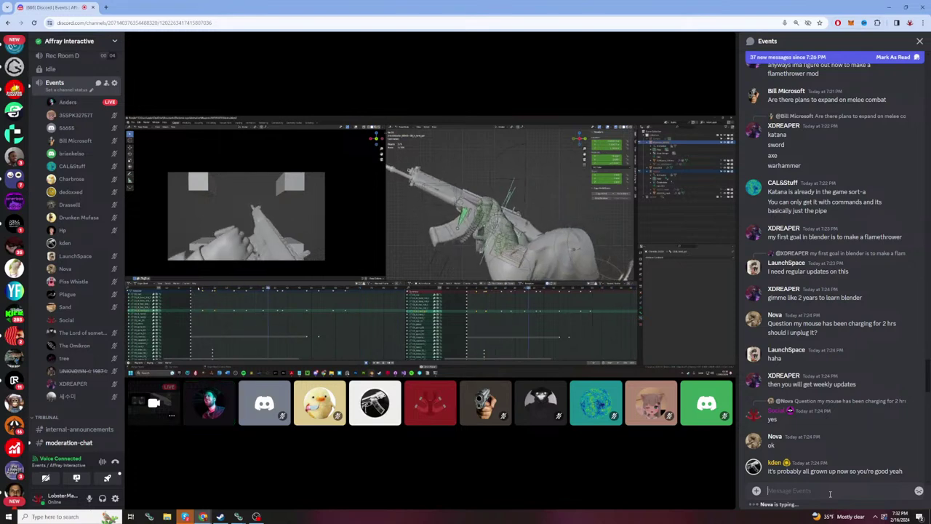
pyautogui.write('aaaaaaaaaaaaaaaaaaaaaaaaaaaaaaaaaa')
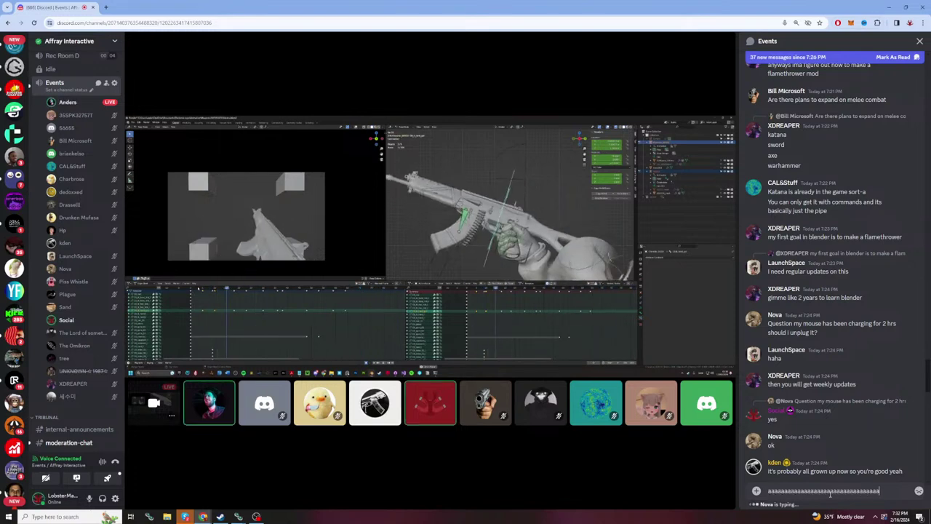
pyautogui.write('aaaaaaaaaaaaaaaaaaaaaaaaaaaaaaaaaaaaaaaaaaaaaaaaaaaaaaaaaaaaa')
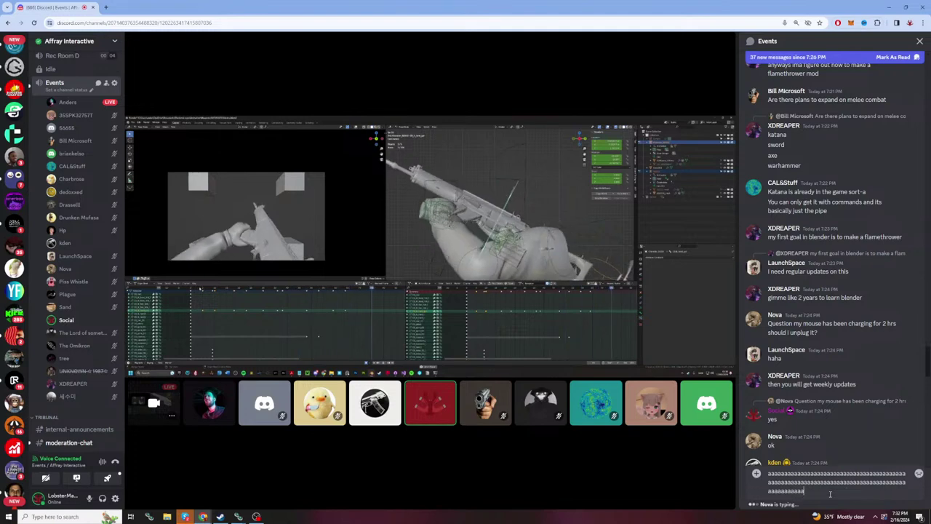
pyautogui.write('aaaaaaaaaaaaaaaaaaaaaaaaaaaaaaaaaaaaaaaaaaaaaaaa')
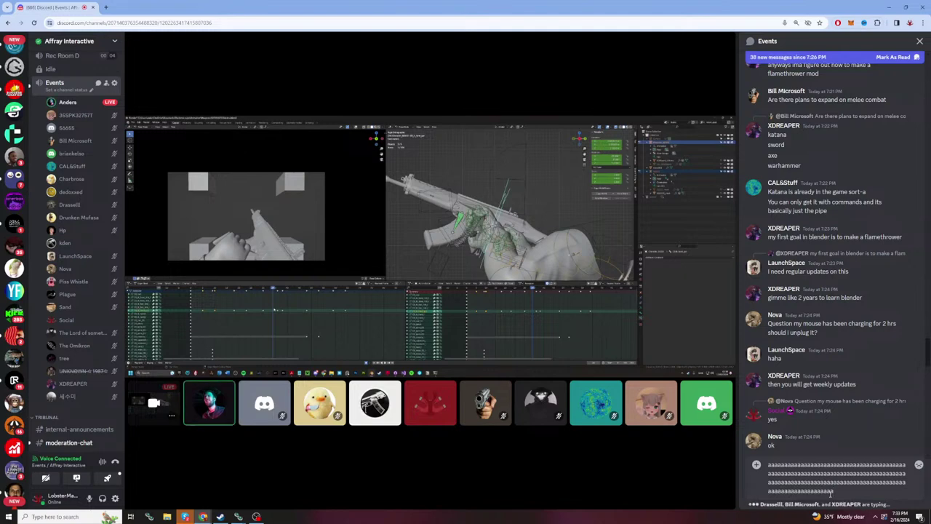
pyautogui.write('aaaaaaaaaaaaaaaaaaaaaaaaaa')
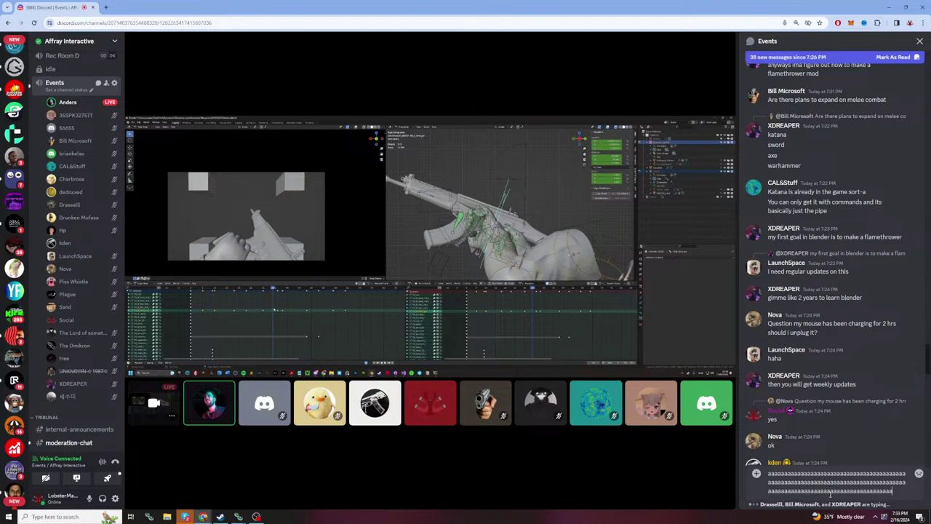
pyautogui.write('aaaaaaaaaaaa')
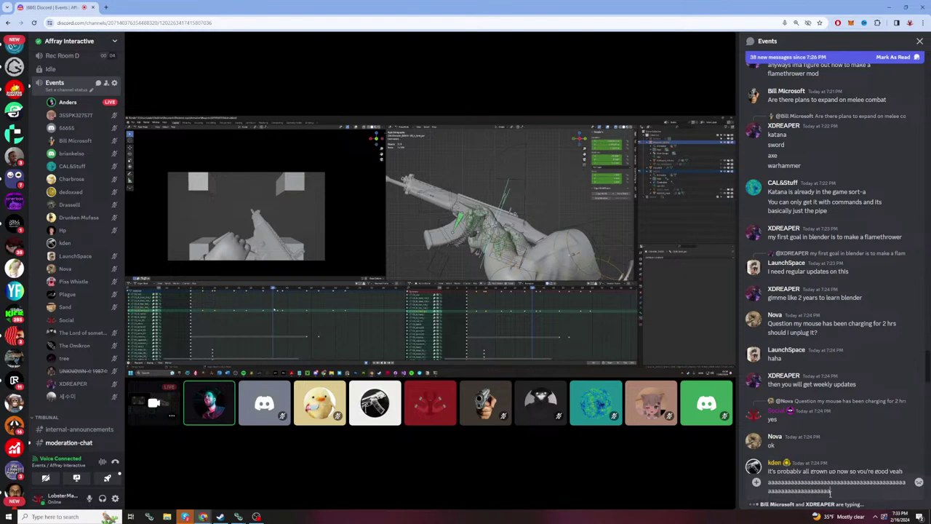
pyautogui.press('BackSpace')
pyautogui.press('BackSpace')
pyautogui.press('BackSpace')
pyautogui.press('BackSpace')
pyautogui.press('BackSpace')
pyautogui.press('BackSpace')
pyautogui.press('BackSpace')
pyautogui.press('BackSpace')
pyautogui.press('BackSpace')
pyautogui.press('BackSpace')
pyautogui.press('BackSpace')
pyautogui.press('BackSpace')
pyautogui.press('BackSpace')
pyautogui.press('BackSpace')
pyautogui.press('BackSpace')
pyautogui.press('BackSpace')
pyautogui.press('BackSpace')
pyautogui.press('BackSpace')
pyautogui.press('BackSpace')
pyautogui.press('BackSpace')
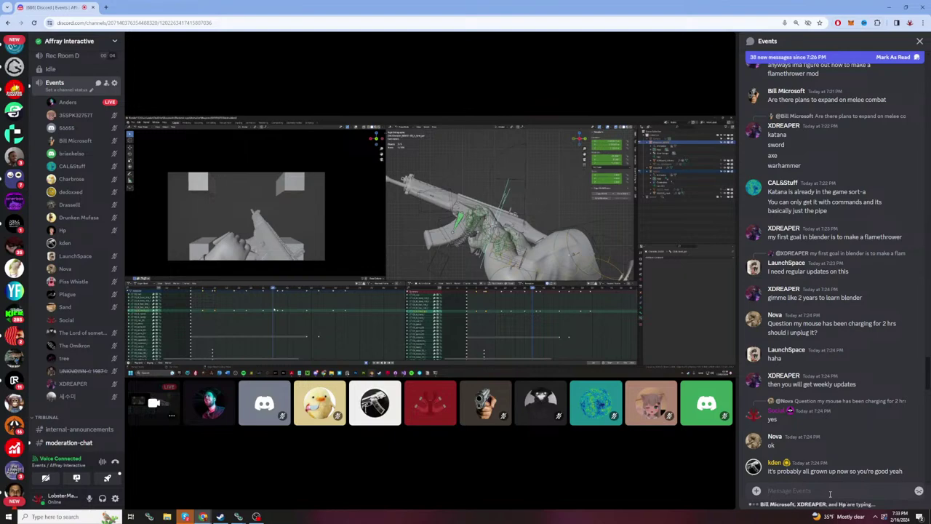
# Step: Scroll to the newest Events messages, type a long run of a's, and select it all
pyautogui.scroll(-10, 876, 459)
pyautogui.scroll(-12, 876, 460)
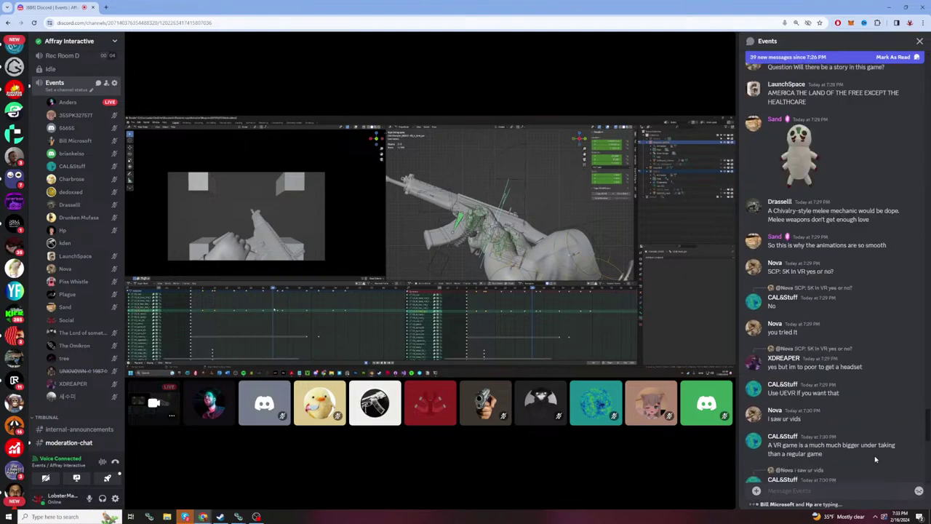
pyautogui.scroll(-1, 874, 465)
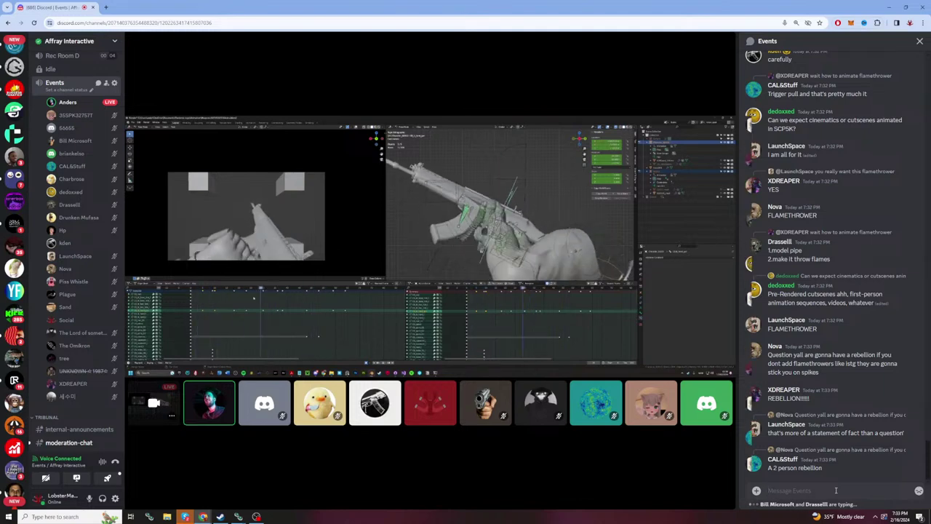
pyautogui.write('aaaaaaaaaaaaaaaaaaaaaaaaaaaaaaaaaaaaaaaaaaaaa')
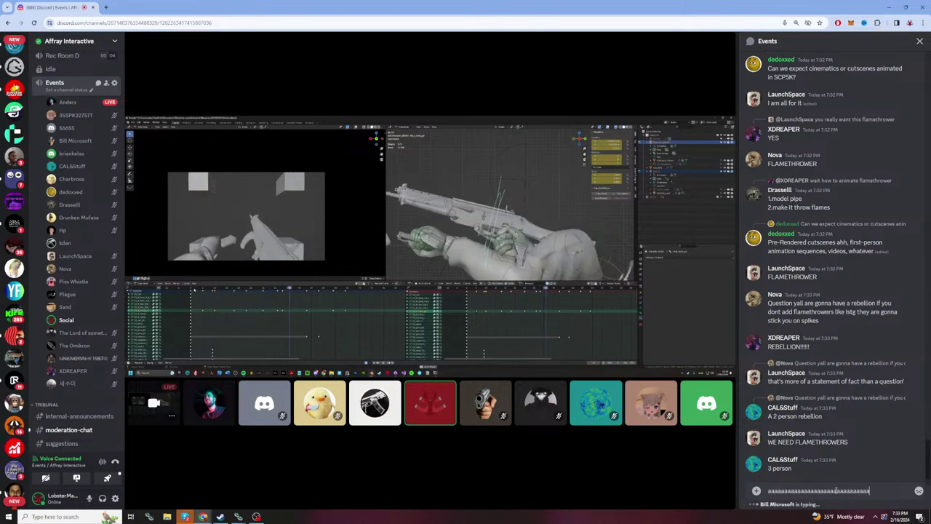
pyautogui.write('aaaaaaaaaaaaaaaaaaaaaaaaaaaaaaaaaaaaaaaaaaaaaaaaaaaaaaaaaaaaaaaaaaaaaaaaaaaaaaaaaaaaaaaaaaaaaaaaaaaaaaaaaaaaaaa')
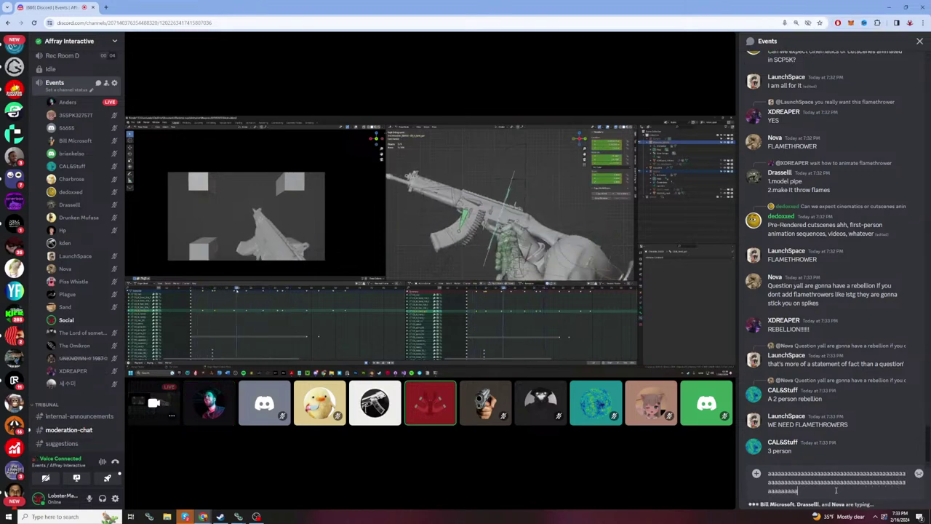
pyautogui.write('aaaaaaaaaaaaaaaaaaaaaaaaaaaaaaaaaaaaaaaaaaaaaaaaaaaaaaaaaaaaaaaaaaaaaaaaaaaaaaaaaaaaaaaaaaaaaa')
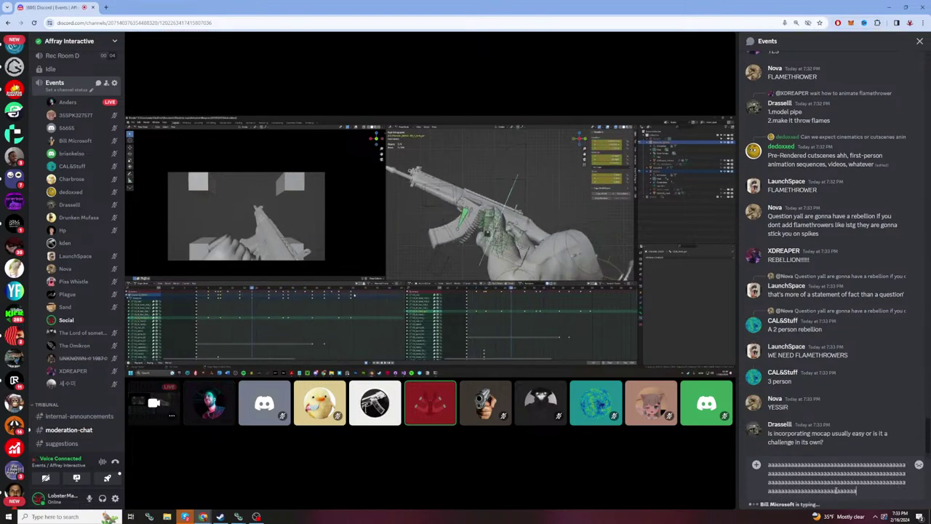
pyautogui.write('aaaaaaaaaaaaaaaaaaaaaaaaaaaaaaaaaaa')
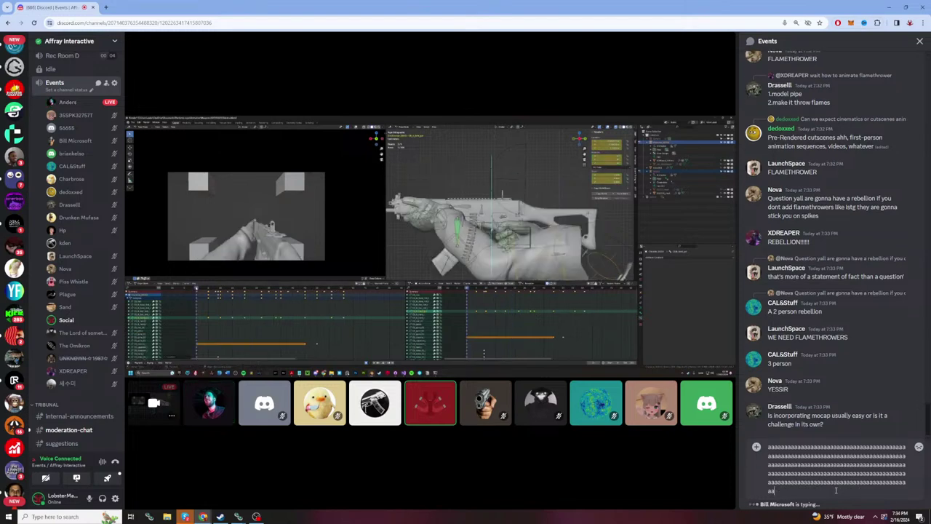
pyautogui.write('aaaaaaaaaaaaaaaaaaaaaaaaaaaaaaaaaaaaaaaaaaaaaaaaaaaaaaaaaaaaaaaaaaa')
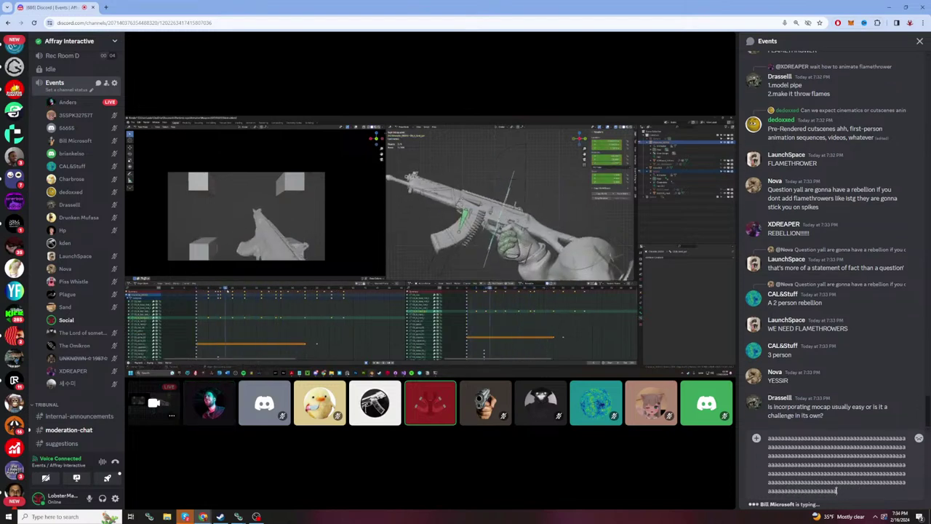
pyautogui.hotkey('ctrl', 'a')
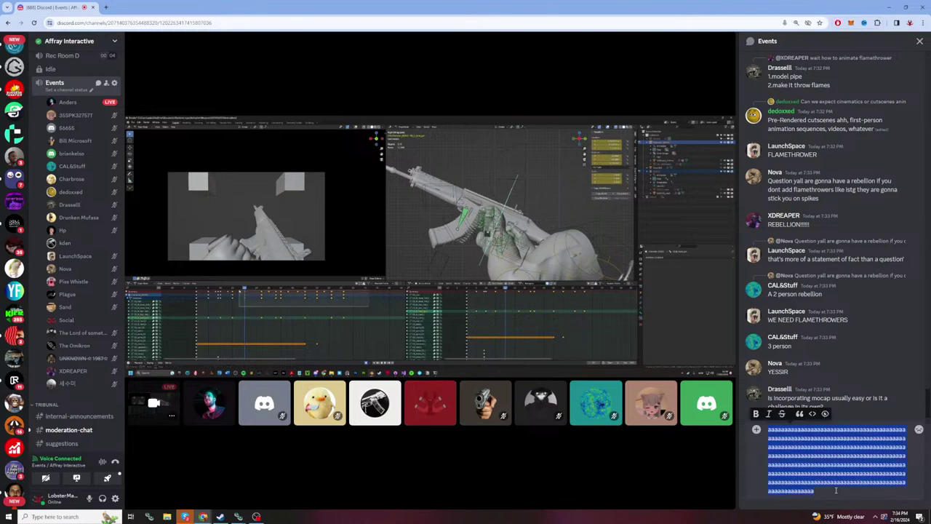
# Step: Delete the selected a's and put the cursor back in the empty Events message box
pyautogui.press('BackSpace')
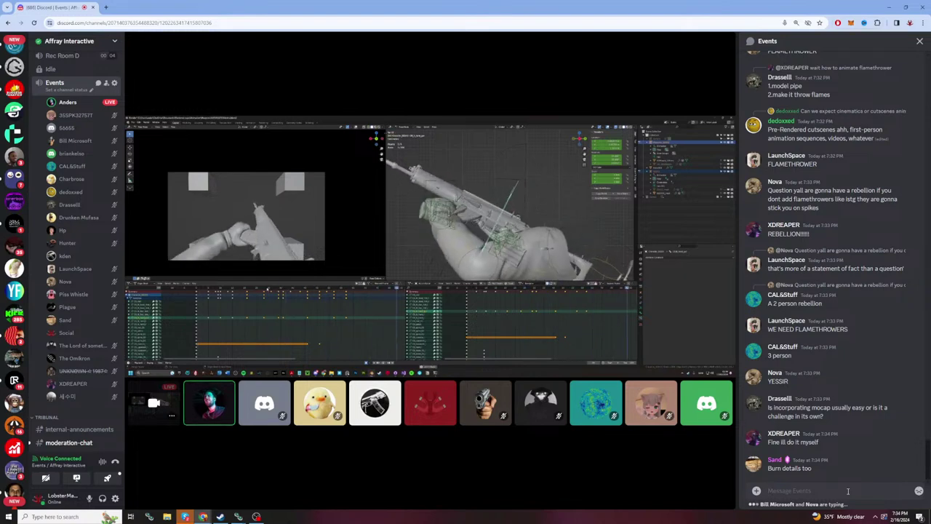
pyautogui.click(847, 491)
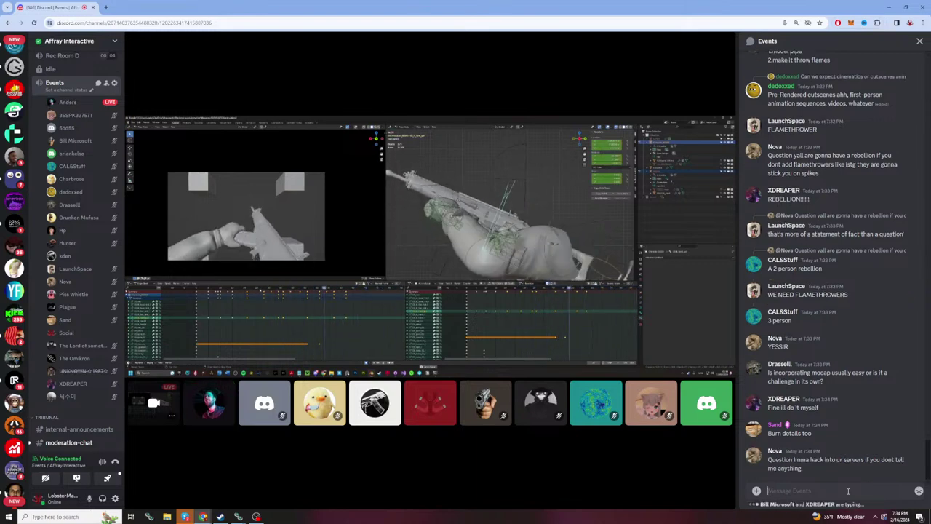
# Step: Type another long run of a's, then backspace until the Events draft is empty
pyautogui.write('aaaaaaaaaaaa')
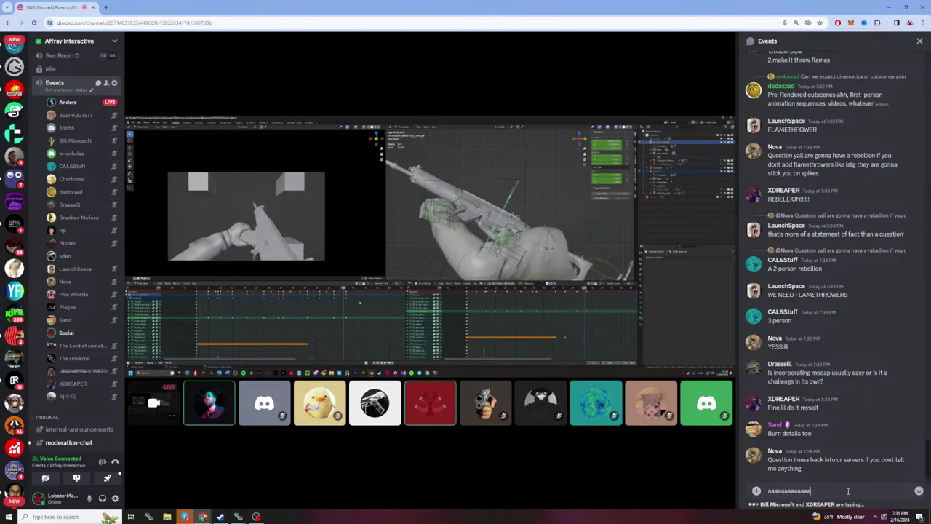
pyautogui.write('aaaaaaaaaaaaaaaaaaaaaaaaaaaaaaaaaaaaaaaaaaaaaaaaaaaaaaaaaa')
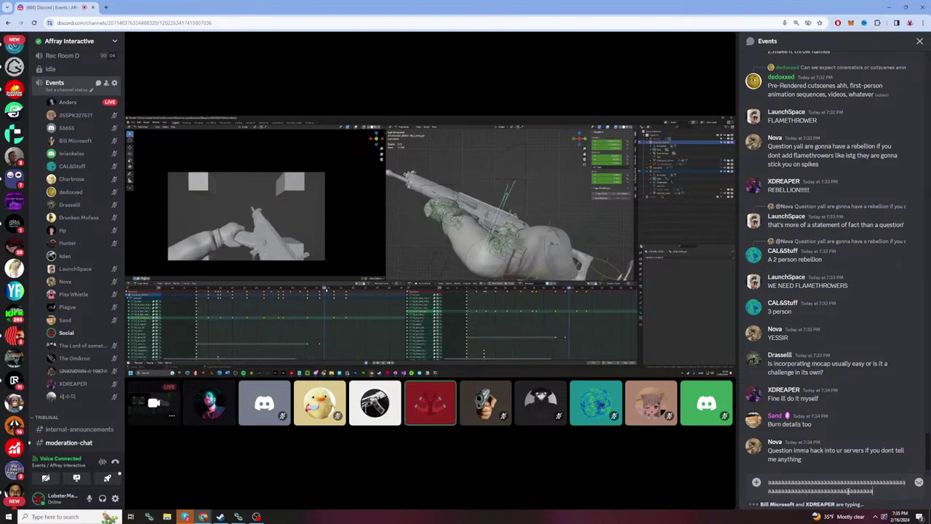
pyautogui.write('aaaaaaaaaaaaaaaaaaaaaaaaaaaaaaaaaaaaaaaaaaaaaaaaaaaaaaaa')
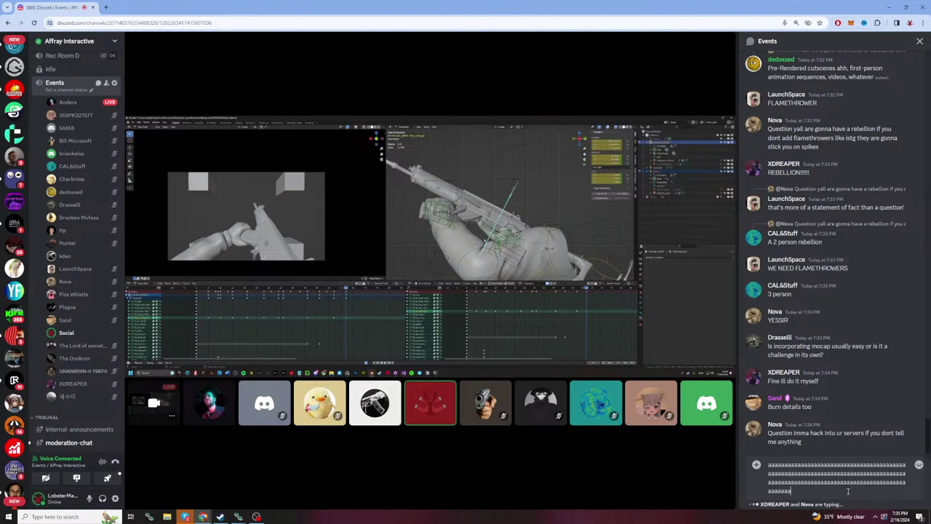
pyautogui.write('aaaaaaaaaaaaaaaaaaaaaaaaaa')
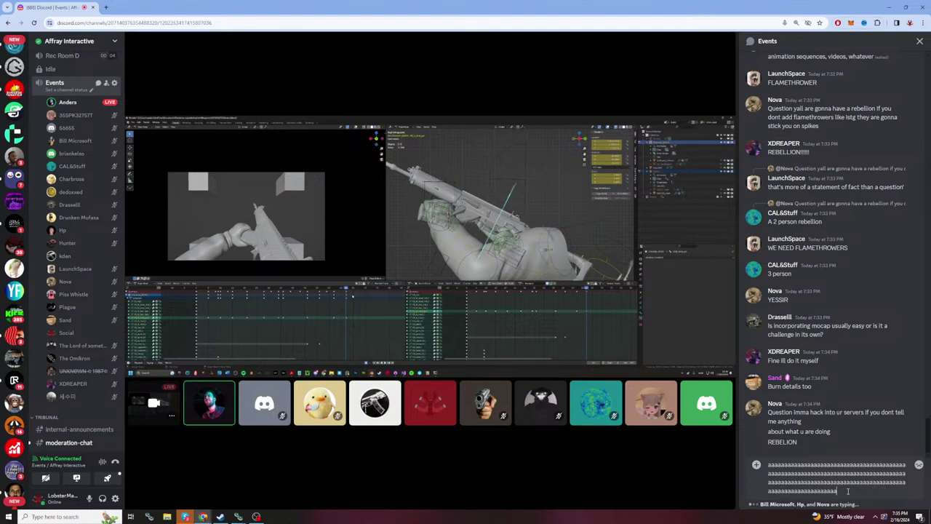
pyautogui.press('BackSpace')
pyautogui.press('BackSpace')
pyautogui.press('BackSpace')
pyautogui.press('BackSpace')
pyautogui.press('BackSpace')
pyautogui.press('BackSpace')
pyautogui.press('BackSpace')
pyautogui.press('BackSpace')
pyautogui.press('BackSpace')
pyautogui.press('BackSpace')
pyautogui.press('BackSpace')
pyautogui.press('BackSpace')
pyautogui.press('BackSpace')
pyautogui.press('BackSpace')
pyautogui.press('BackSpace')
pyautogui.press('BackSpace')
pyautogui.press('BackSpace')
pyautogui.press('BackSpace')
pyautogui.press('BackSpace')
pyautogui.press('BackSpace')
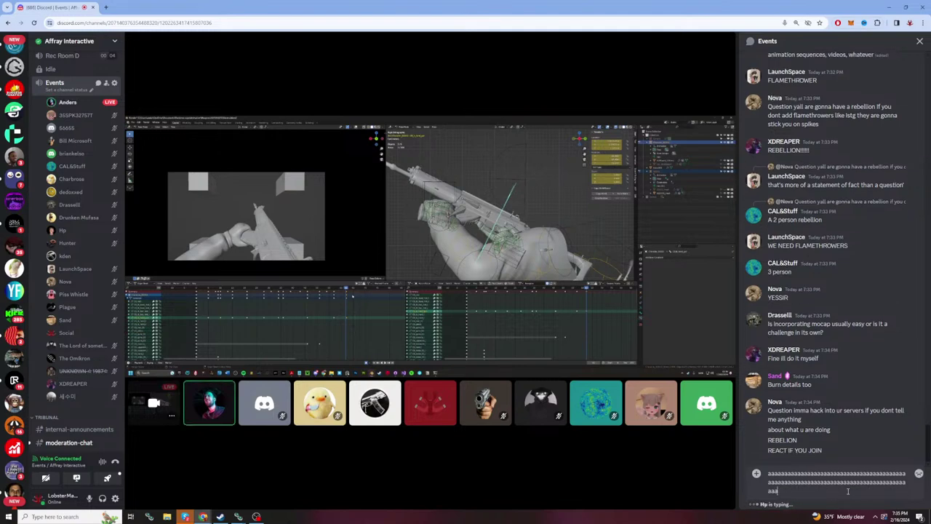
pyautogui.press('BackSpace')
pyautogui.press('BackSpace')
pyautogui.press('BackSpace')
pyautogui.press('BackSpace')
pyautogui.press('BackSpace')
pyautogui.press('BackSpace')
pyautogui.press('BackSpace')
pyautogui.press('BackSpace')
pyautogui.press('BackSpace')
pyautogui.press('BackSpace')
pyautogui.press('BackSpace')
pyautogui.press('BackSpace')
pyautogui.press('BackSpace')
pyautogui.press('BackSpace')
pyautogui.press('BackSpace')
pyautogui.press('BackSpace')
pyautogui.press('BackSpace')
pyautogui.press('BackSpace')
pyautogui.press('BackSpace')
pyautogui.press('BackSpace')
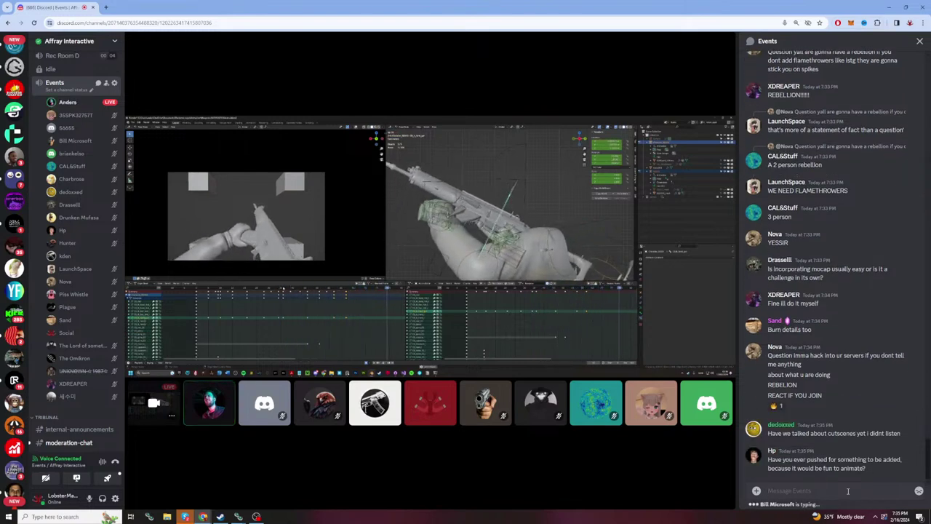
pyautogui.write('aaaaaaaaaaaaaaaaaaaa')
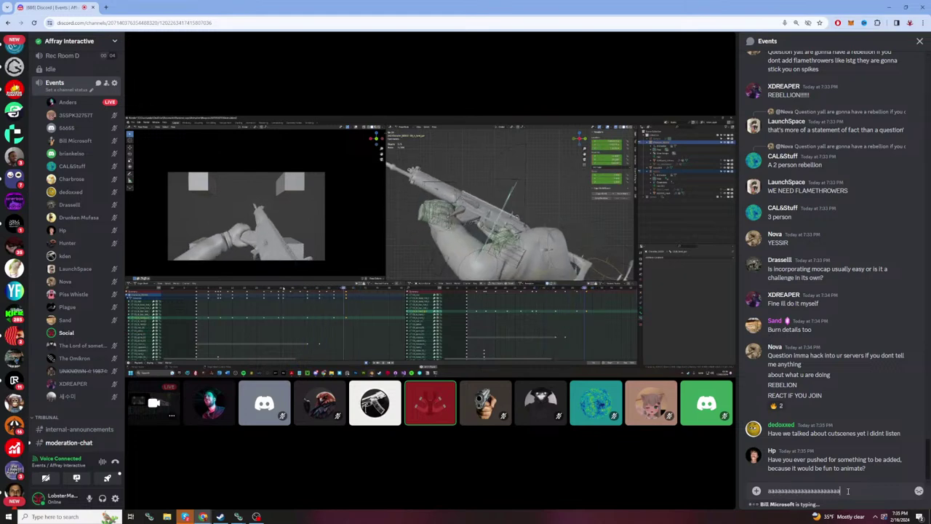
pyautogui.write('aaaaaaaaaaaaaaaaaaaaaaaaaaaaaaaaaaaaaaaaaaaaaaaaaaaaaaaaaaaaaaaaaaaaaaaaaaaaaaaaaaaaaaaaaaaaaaaaaaaa')
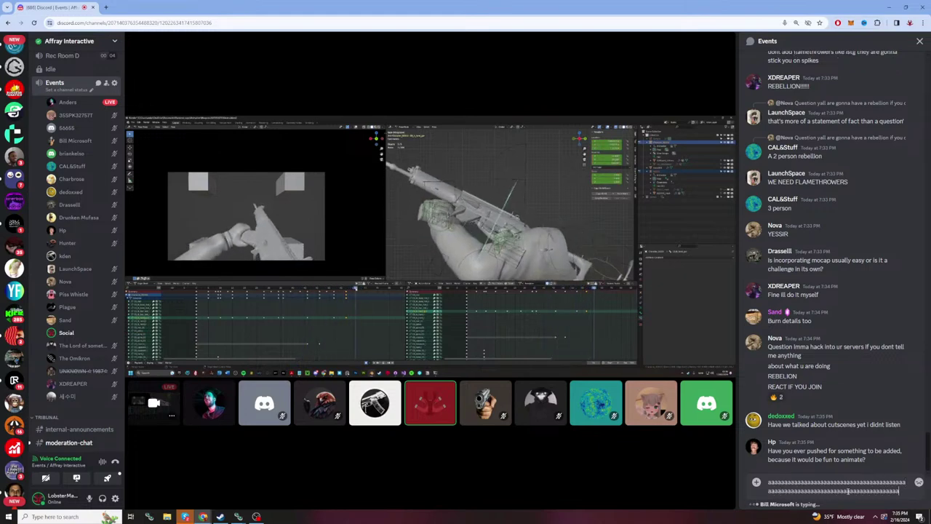
pyautogui.write('aaaaaaaaaaaaaaaaaaaaaaaaaaaaaaaaaaaaaaaaaaaaaaaaaaaaaaaaaaaaaaaaaaaaaaaaaaaaaaaaaaa')
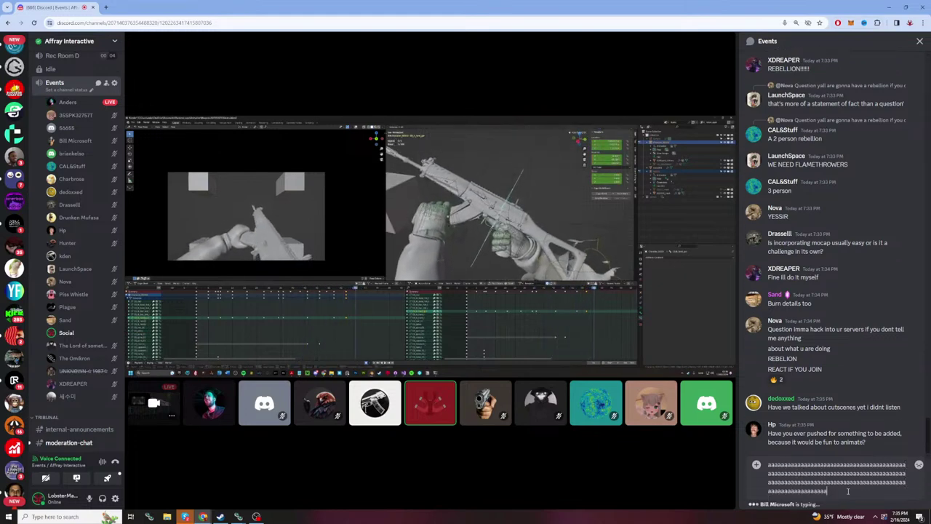
pyautogui.write('aaaaaaaaaaaaaaaaaaaaaaaaaaaaaaaaaaaaaaa')
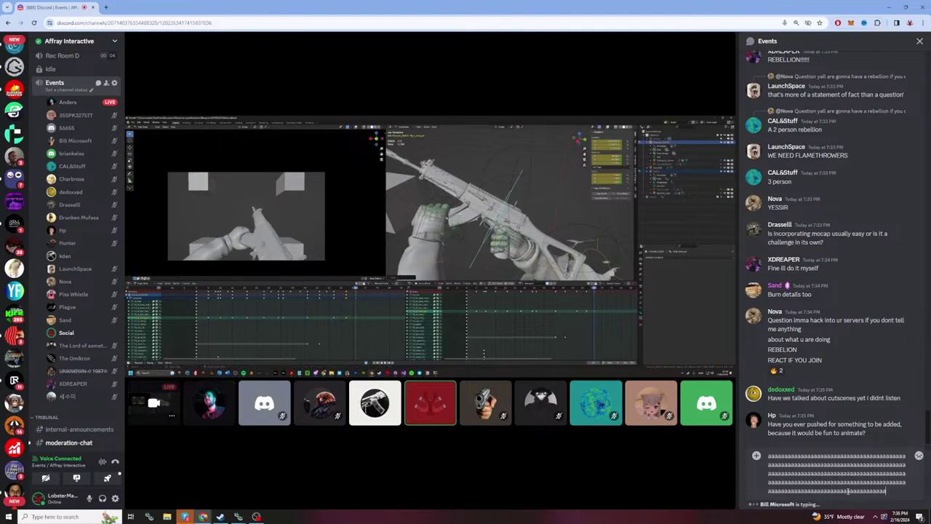
pyautogui.write('aaaaaaaaaaaaaaaaaaaaaaaaaaaaaaaaaaaaaaaaaaaaa')
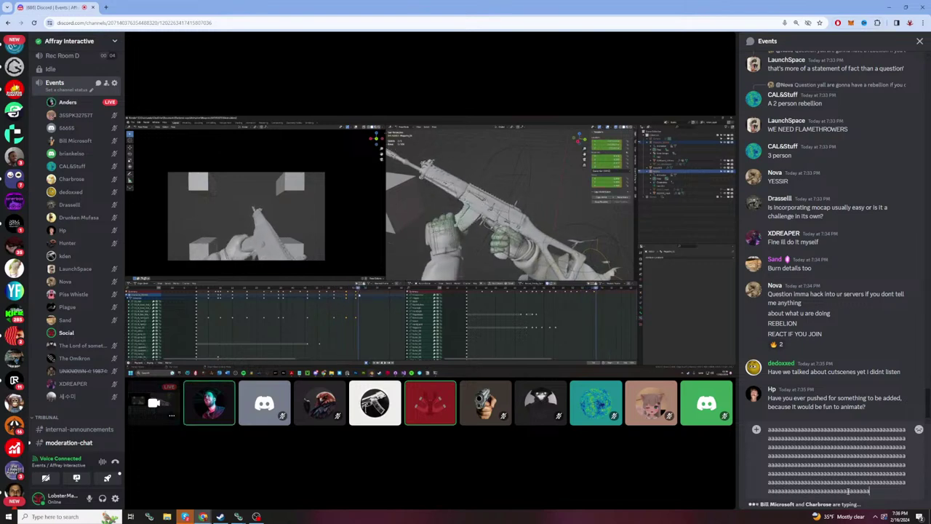
pyautogui.write('aaaaaaaaaaaaaaaaaaaaaaaaaaaaaaaaaaaaaaaaaaaaaaaaaaaaaaaaaaaaaaaaaaaaaaaaaaaaaaaaaaaaaa')
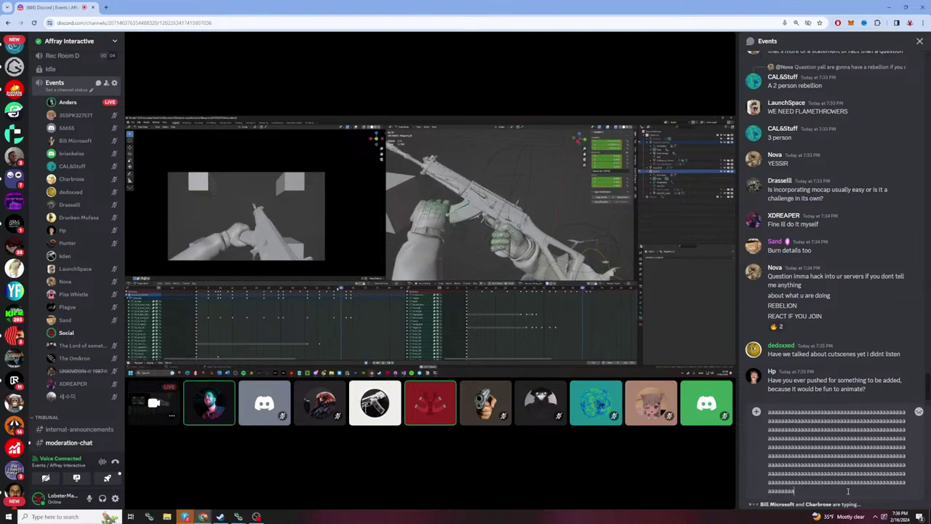
pyautogui.write('aaaaaaaaaaaaaaaaaaaaaaaaaaaaaaaaaaaaaaaaaaaaaaaaaaaaaaaaaa')
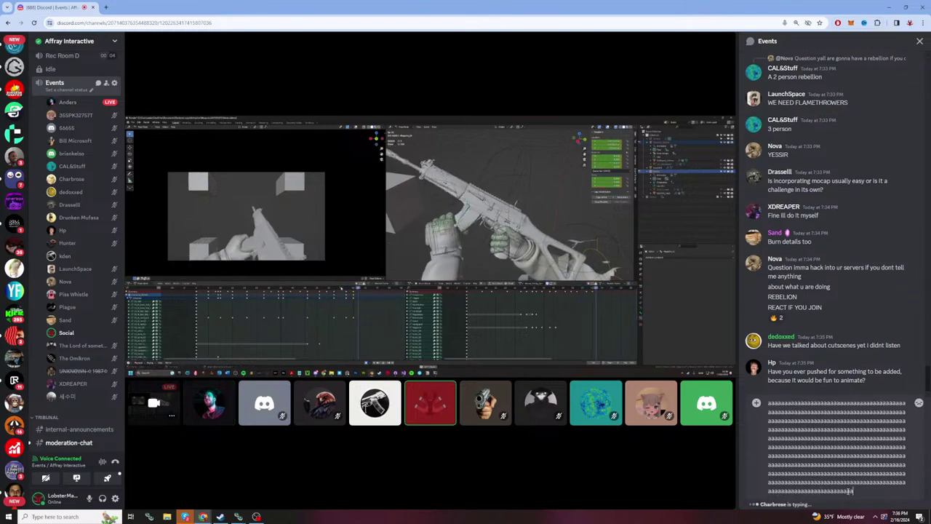
pyautogui.write('aaaaaaaaaaaaaaaaaaaaaaaaaaaa')
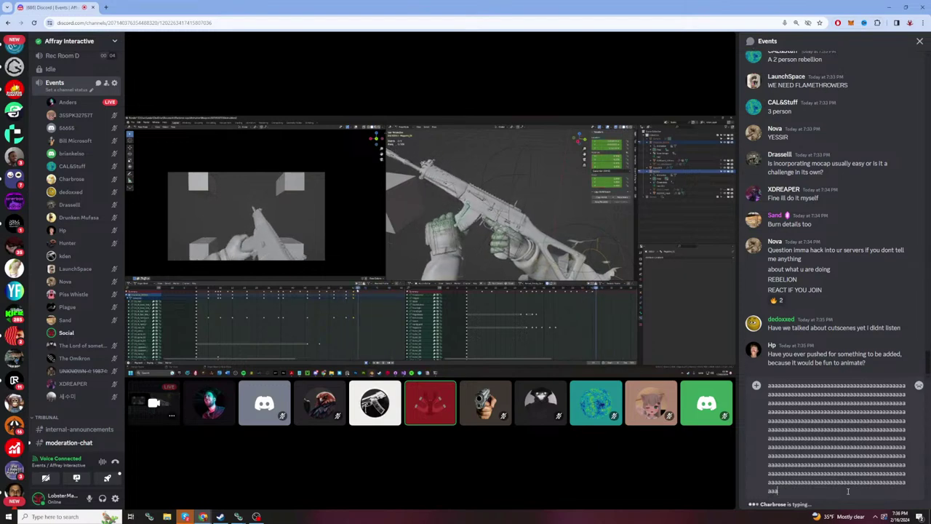
pyautogui.write('aaaaaaaaaaaaaaaaaa')
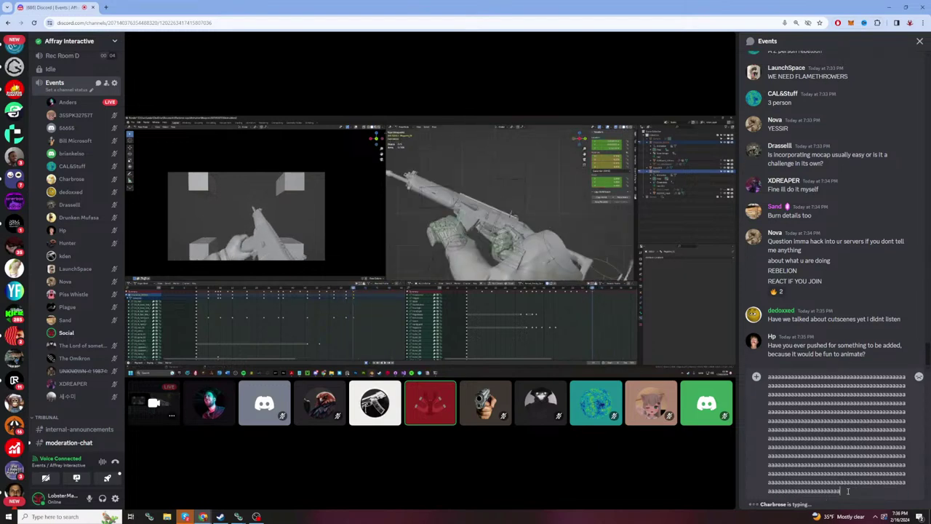
pyautogui.write('aaaaaaaaaaaaaaaaaaaaaaaaaaaaaaaaaaaaaaaaaaa')
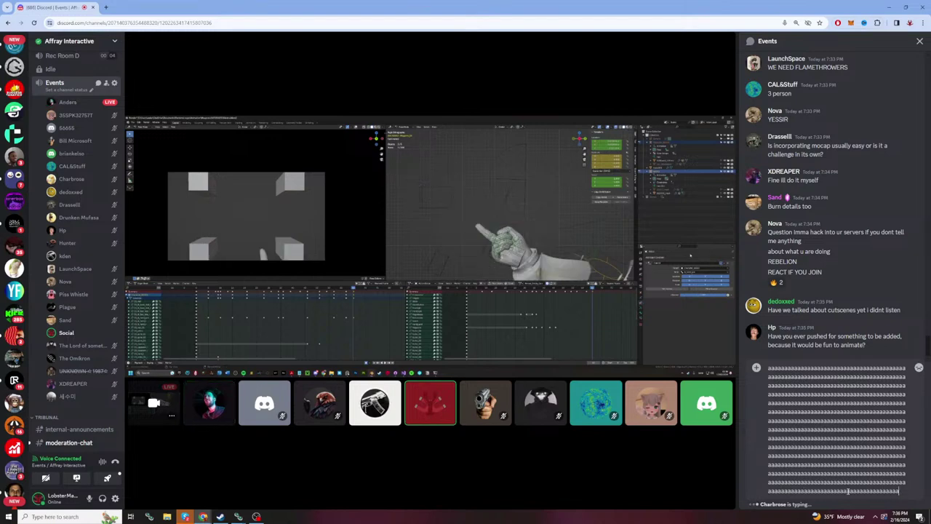
pyautogui.write('aaaaaaaaaaaaaaaaaaaaaaaaaaaaaaaaaaaaaaaaaaaaaaaaaaaaaaaaaaaaaaaaaaaaaaaaaaaaaaaaaaaaaa')
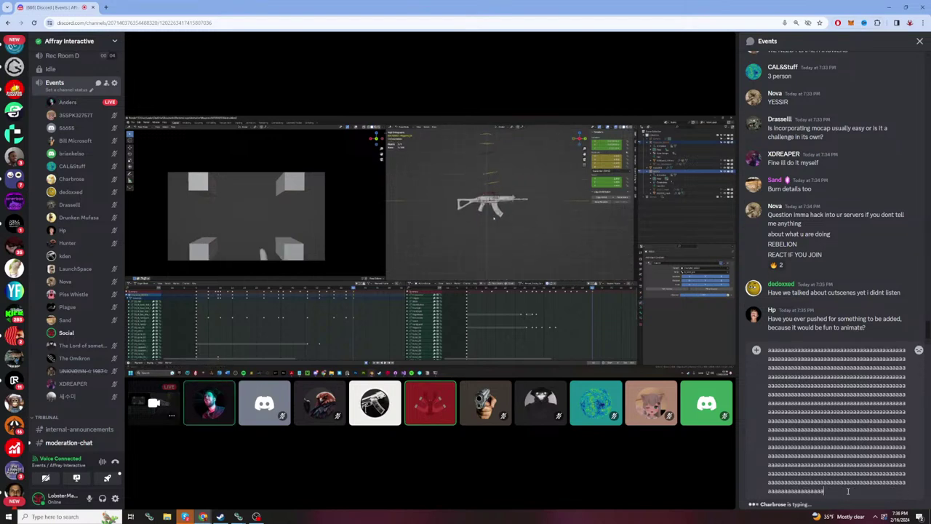
pyautogui.write('aaaaaaaaaaaaaaaaaaaaaaaaaaaaaaaa')
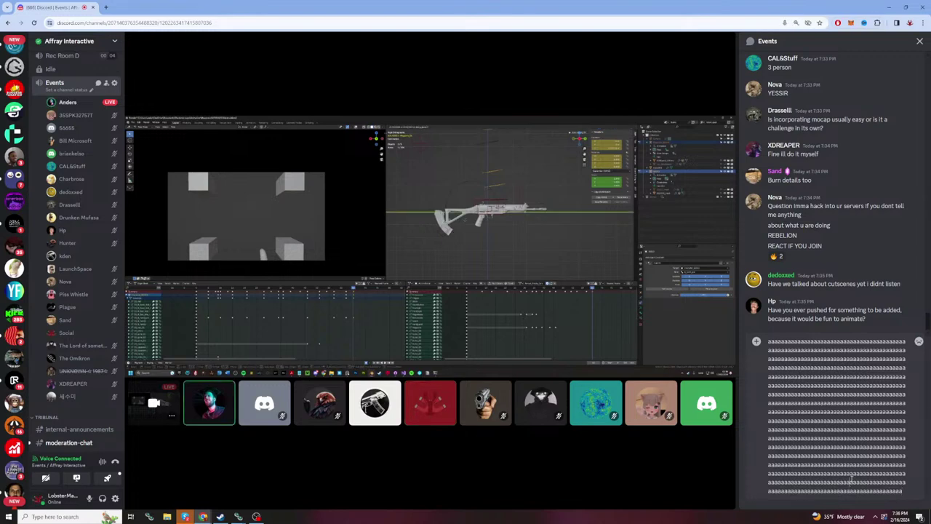
pyautogui.hotkey('ctrl', 'a')
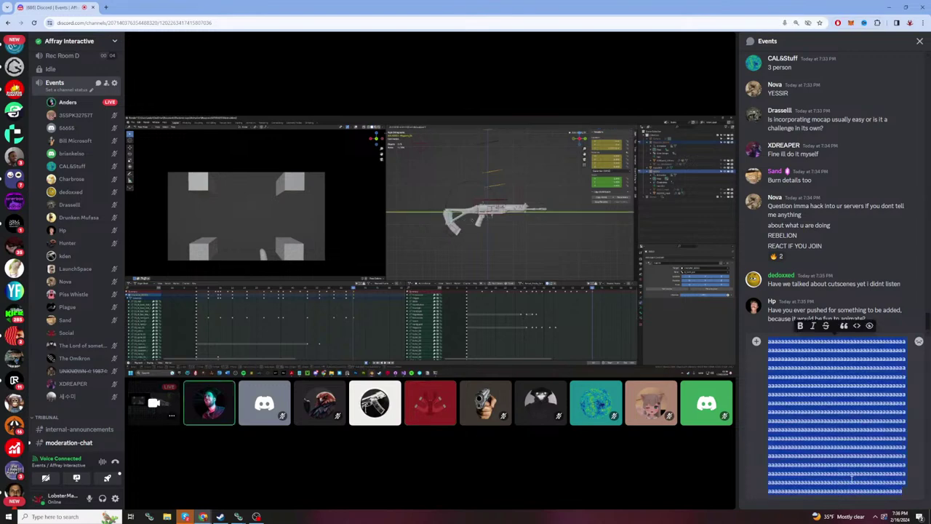
pyautogui.press('BackSpace')
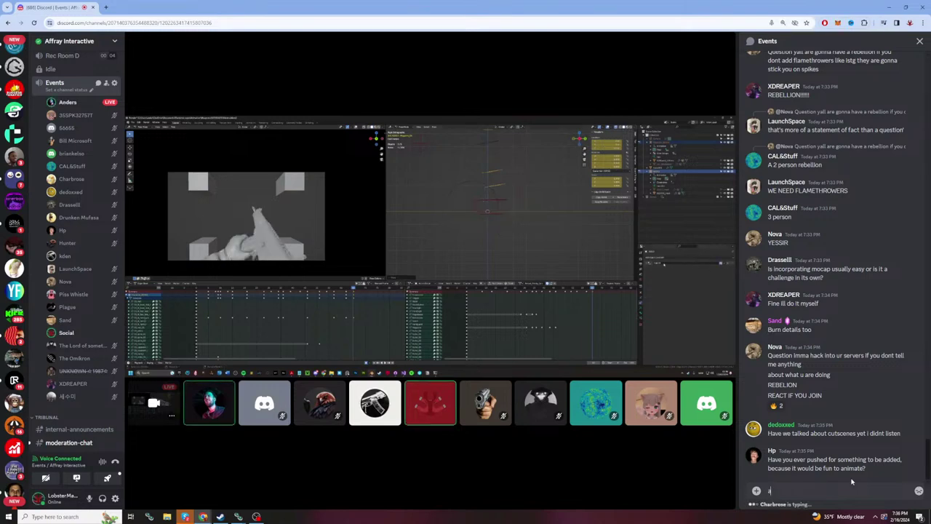
pyautogui.write('aaaaaaaaaaaaaaaaaaaaaaaaaaaaaaaaaaaaaaaaaaaaaaaaaaaaaaaaaaaaaaaaaaaaaaaaaaaaaaaaaaaaaaaaaa')
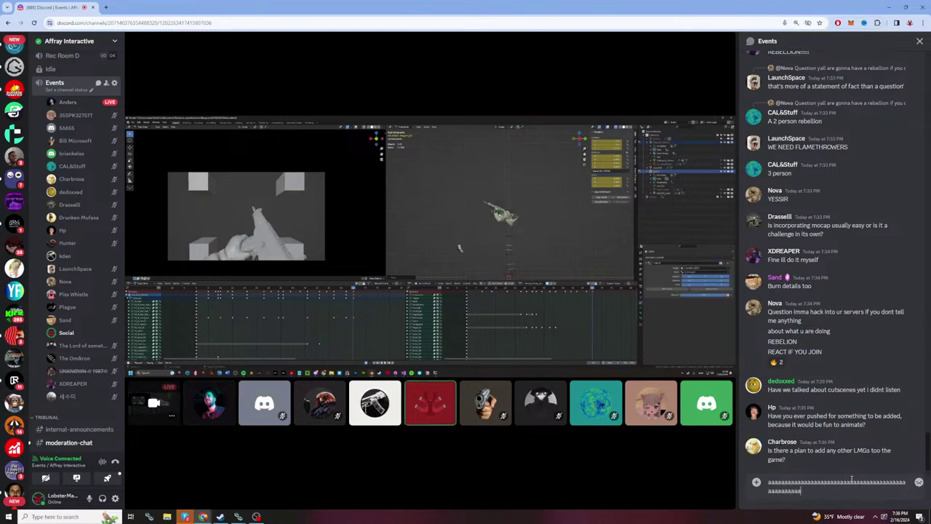
pyautogui.write('aaaaaaaa')
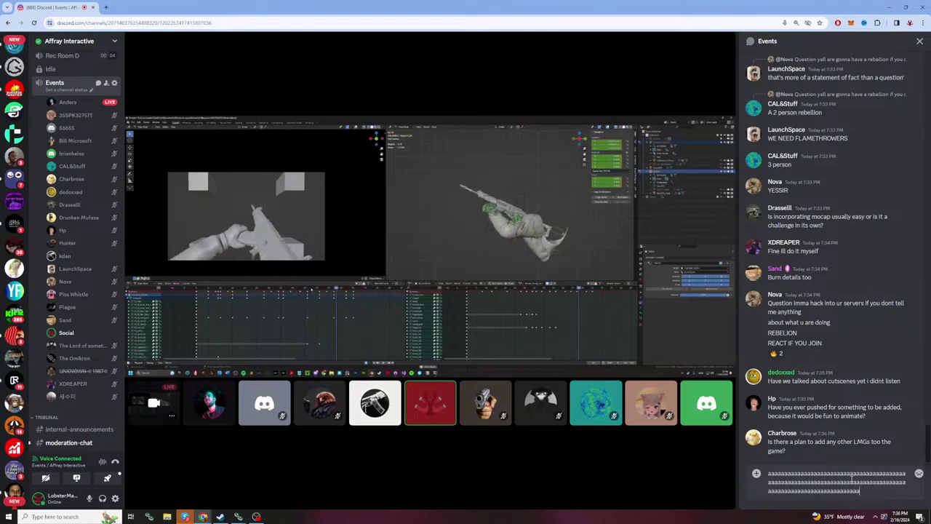
pyautogui.write('aaaaaa')
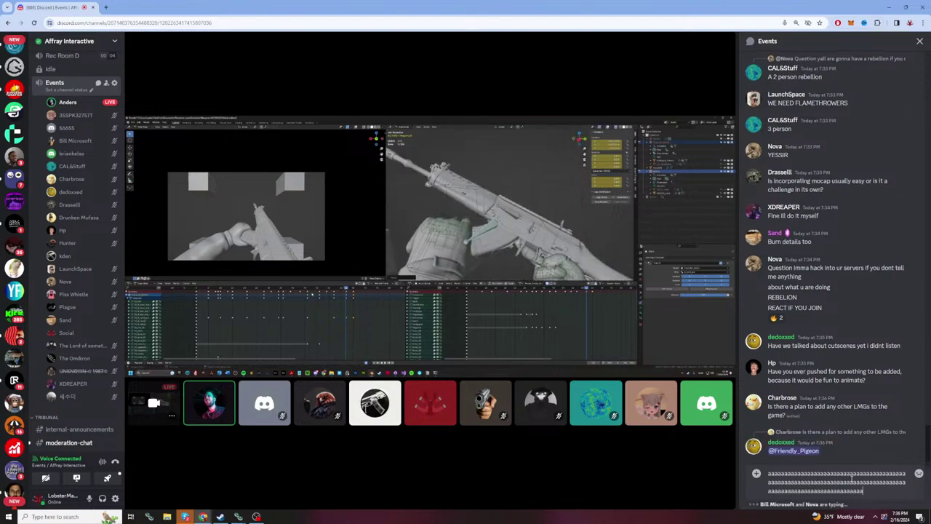
pyautogui.press('BackSpace')
pyautogui.press('BackSpace')
pyautogui.press('BackSpace')
pyautogui.press('BackSpace')
pyautogui.press('BackSpace')
pyautogui.press('BackSpace')
pyautogui.press('BackSpace')
pyautogui.press('BackSpace')
pyautogui.press('BackSpace')
pyautogui.press('BackSpace')
pyautogui.press('BackSpace')
pyautogui.press('BackSpace')
pyautogui.press('BackSpace')
pyautogui.press('BackSpace')
pyautogui.press('BackSpace')
pyautogui.press('BackSpace')
pyautogui.press('BackSpace')
pyautogui.press('BackSpace')
pyautogui.press('BackSpace')
pyautogui.press('BackSpace')
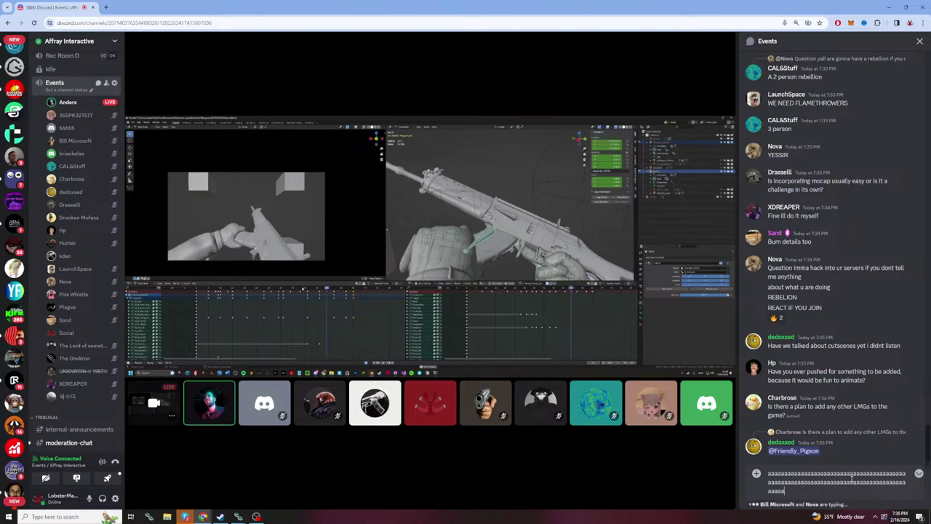
pyautogui.press('BackSpace')
pyautogui.press('BackSpace')
pyautogui.press('BackSpace')
pyautogui.press('BackSpace')
pyautogui.press('BackSpace')
pyautogui.press('BackSpace')
pyautogui.press('BackSpace')
pyautogui.press('BackSpace')
pyautogui.press('BackSpace')
pyautogui.press('BackSpace')
pyautogui.press('BackSpace')
pyautogui.press('BackSpace')
pyautogui.press('BackSpace')
pyautogui.press('BackSpace')
pyautogui.press('BackSpace')
pyautogui.press('BackSpace')
pyautogui.press('BackSpace')
pyautogui.press('BackSpace')
pyautogui.press('BackSpace')
pyautogui.press('BackSpace')
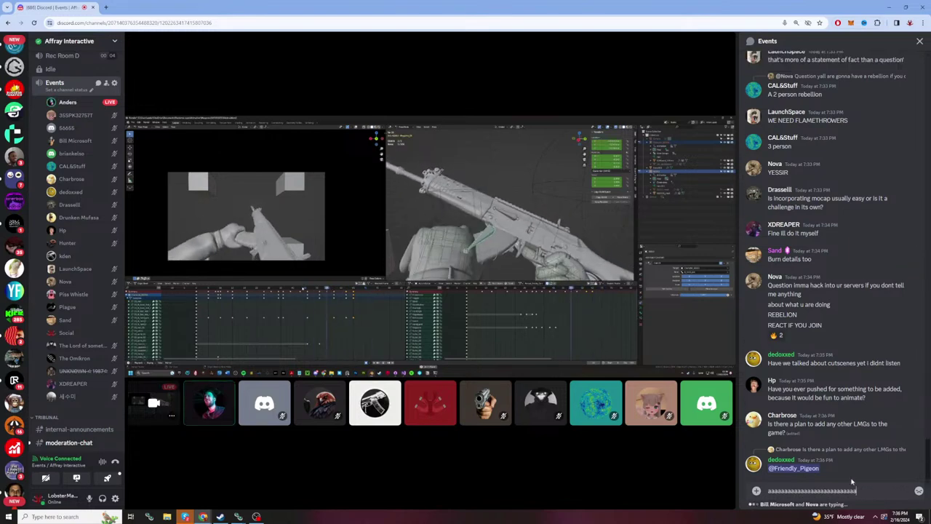
pyautogui.press('BackSpace')
pyautogui.press('BackSpace')
pyautogui.press('BackSpace')
pyautogui.press('BackSpace')
pyautogui.press('BackSpace')
pyautogui.press('BackSpace')
pyautogui.press('BackSpace')
pyautogui.press('BackSpace')
pyautogui.press('BackSpace')
pyautogui.press('BackSpace')
pyautogui.press('BackSpace')
pyautogui.press('BackSpace')
pyautogui.press('BackSpace')
pyautogui.press('BackSpace')
pyautogui.press('BackSpace')
pyautogui.press('BackSpace')
pyautogui.press('BackSpace')
pyautogui.press('BackSpace')
pyautogui.press('BackSpace')
pyautogui.press('BackSpace')
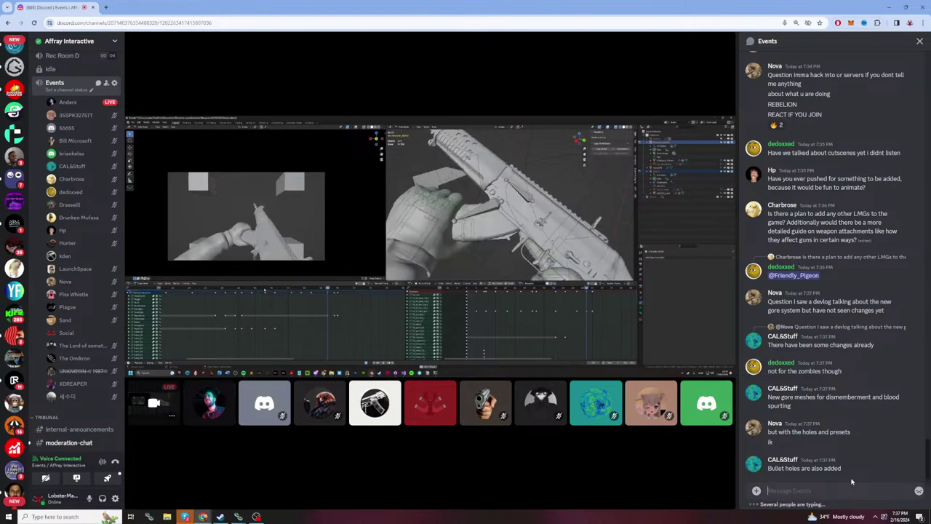
pyautogui.write('aaaaaaaa')
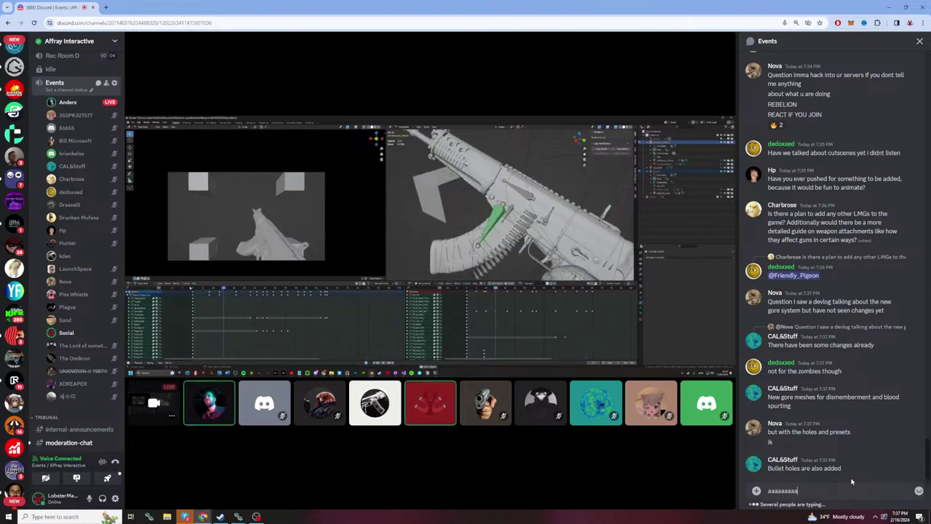
pyautogui.write('aaaaaaaaaaaaaaaaaaaaaaaaaaaaaaaaaaaaaaaaaaaaaaaaaaaaaaaaaaaaaaaaaaa')
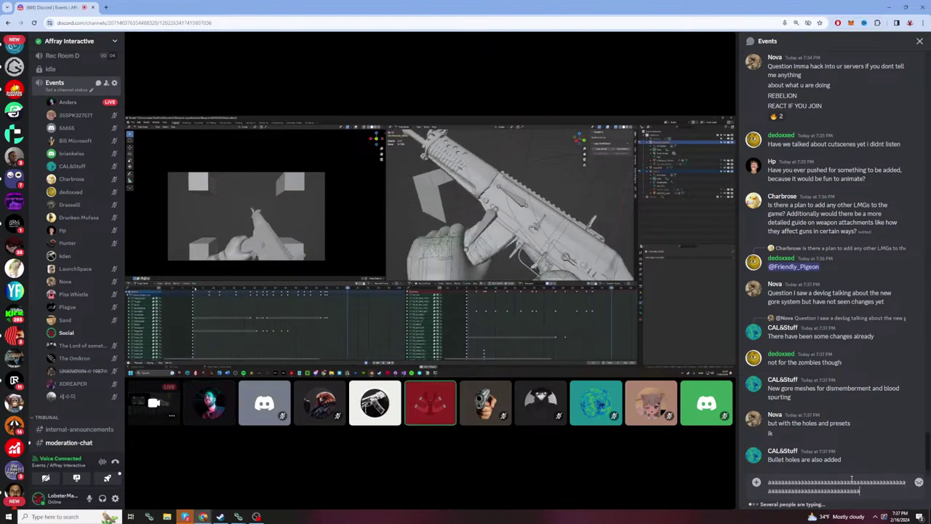
pyautogui.write('aaaaaaaaaaaaaaaaaaaaaaaa')
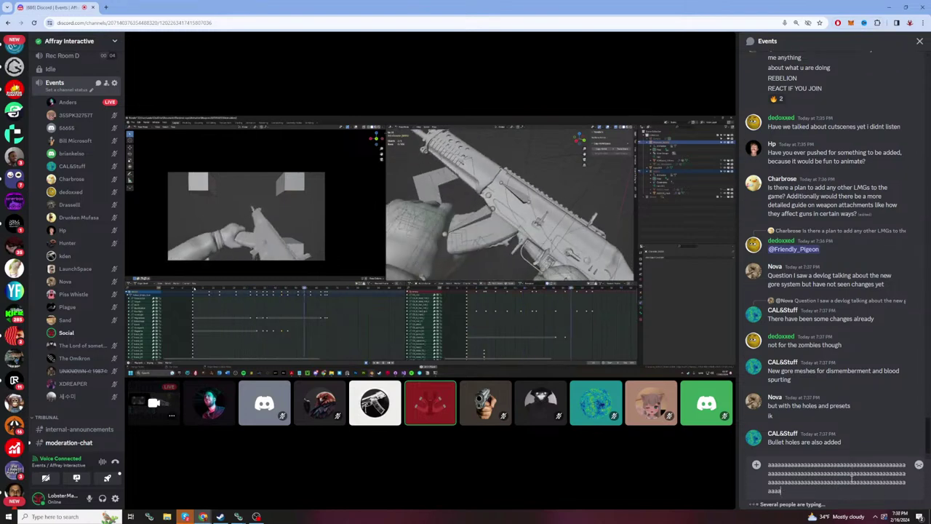
pyautogui.write('aaaaaaaaaaaaaaaaaaaaaaaaaaaaaaaaaaaaaaaaaaaaaaaaaaaaaaaaaaa')
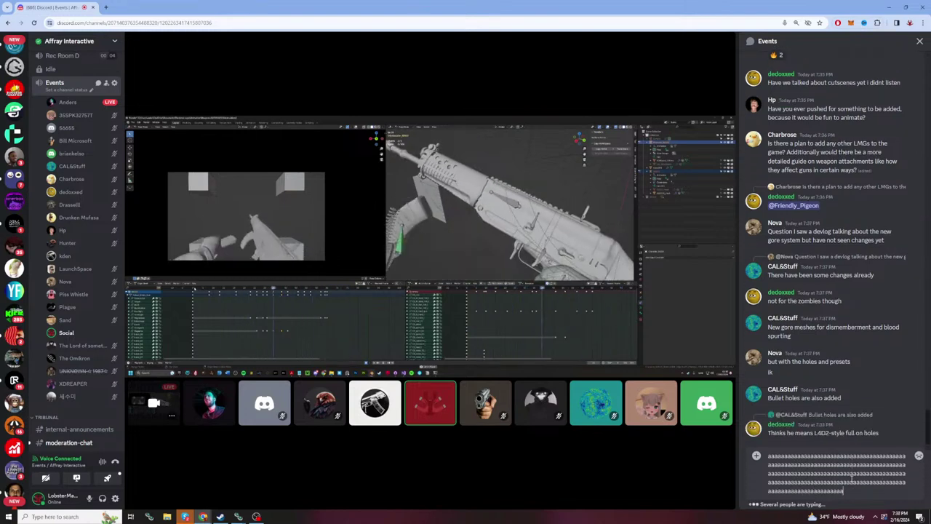
pyautogui.write('aaaaaaa')
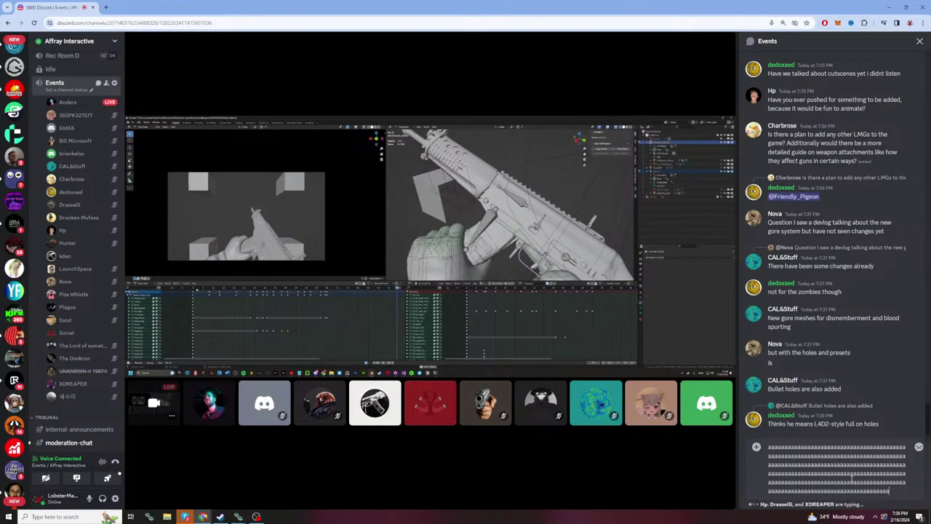
pyautogui.hotkey('ctrl', 'a')
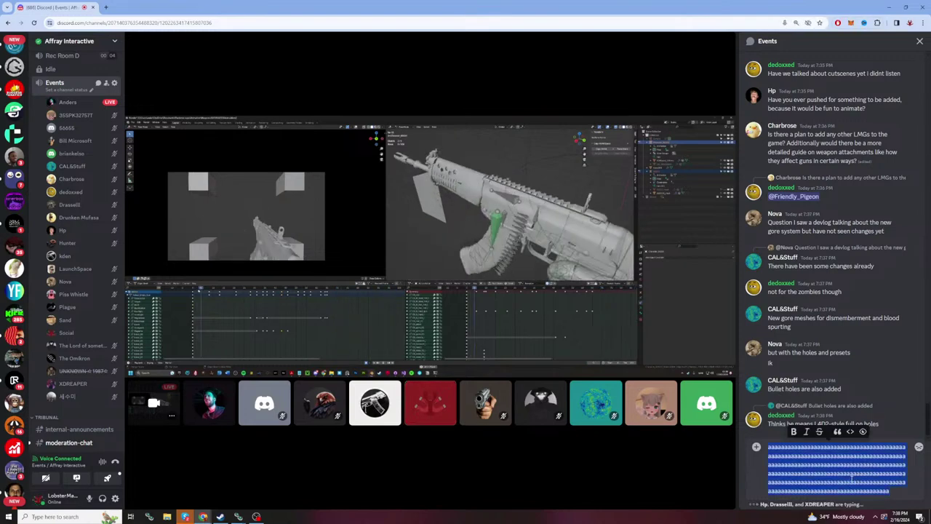
pyautogui.press('BackSpace')
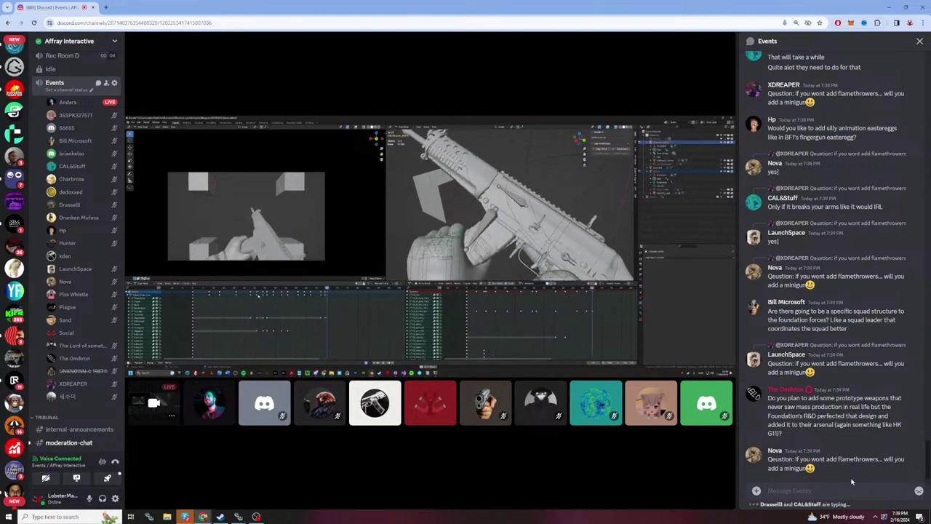
pyautogui.write('aaaaaaaaaaaaaaaaaaaaaaaaaaaaaaaaaa')
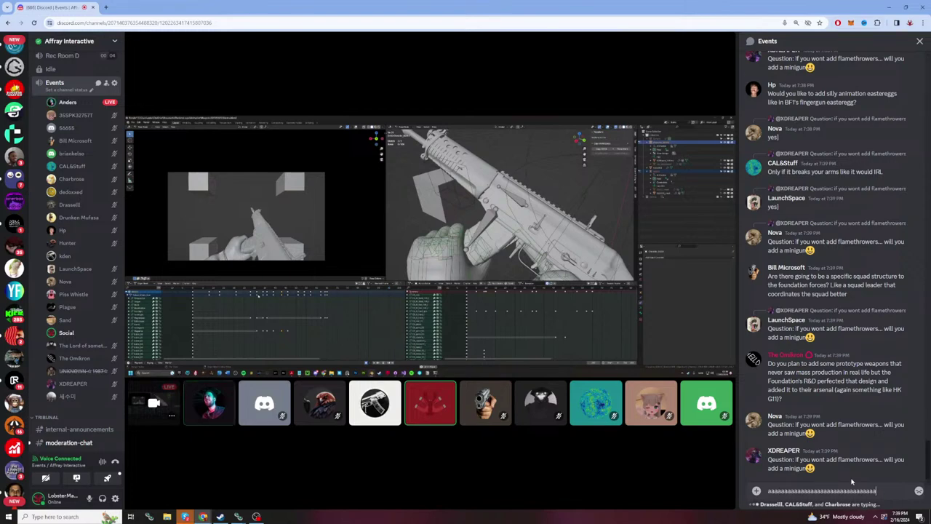
pyautogui.write('aaaaaaaaaaaaaaaaaaaaaaaaaaaaaaaaaaaaaaaaaaaaaaaaaaaaaaaaaaaaaaaaaaaaaaa')
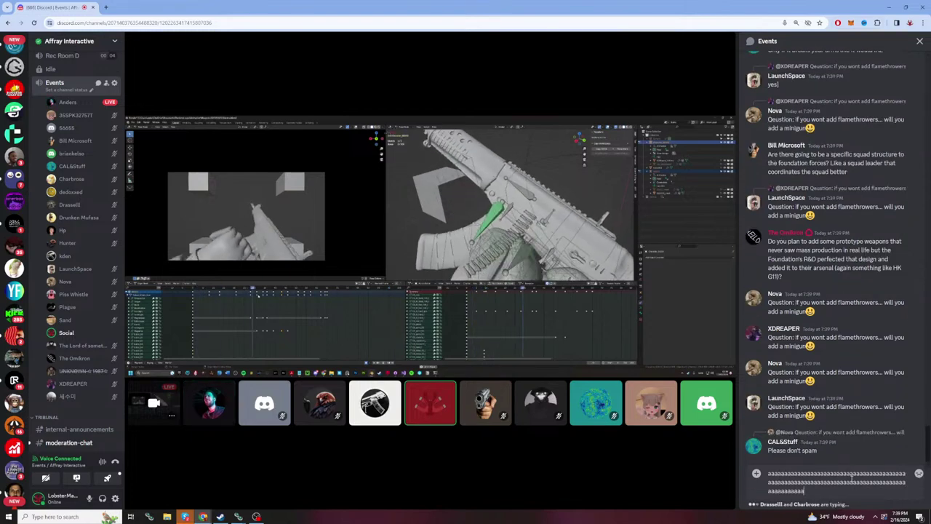
pyautogui.write('aaaaaaaaaaaaaaaaaaaaaaaaaaaaaaaaaaaaaaaaaaaaaaaaaaaaaaaaaaaaaaaaaaaa')
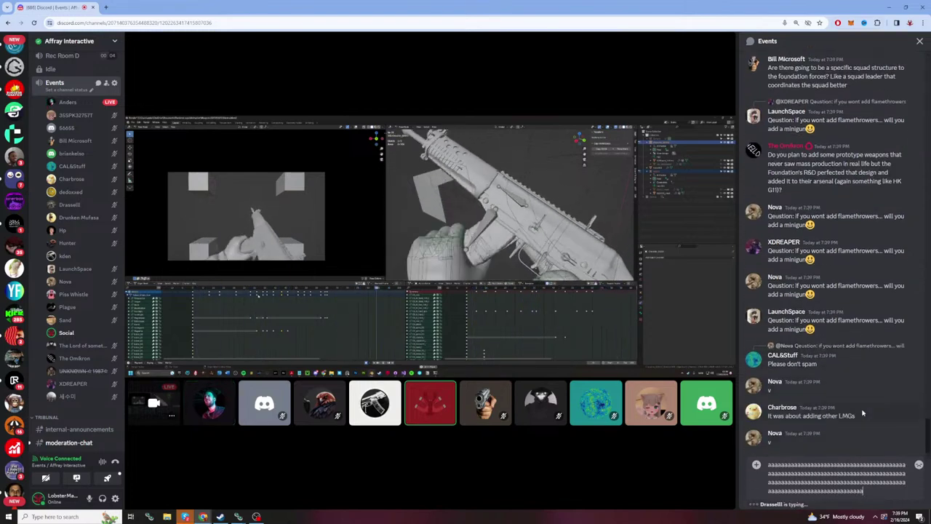
pyautogui.write('aaaaaaaaaaaaaaaaaaaaaaaaaaaaaaaa')
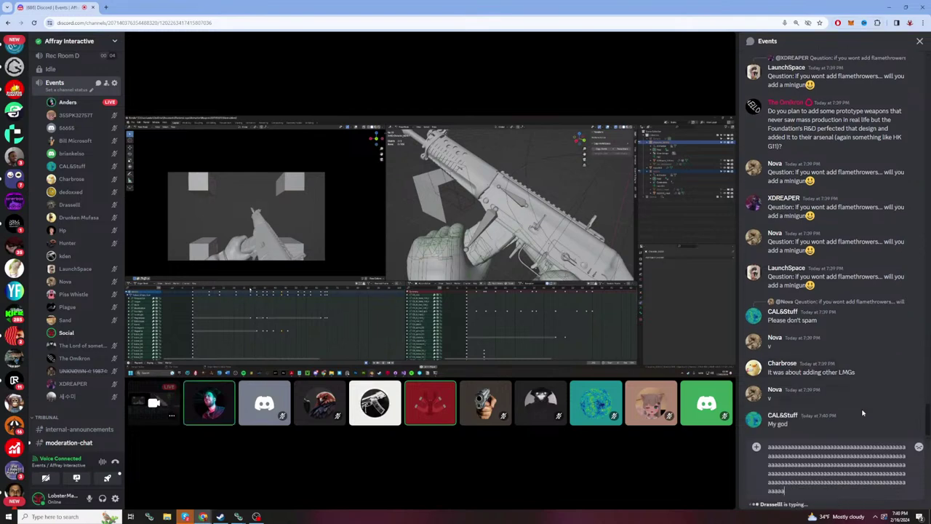
pyautogui.write('aaaaaaaaaaaaaaaaaaaaaaaaaaa')
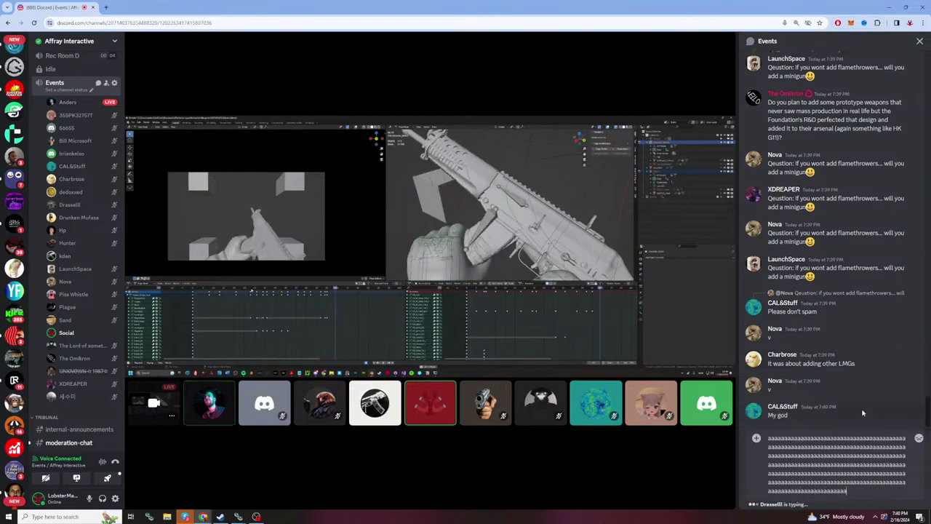
pyautogui.write('aaaaaaaaaaaaaaaaaaaaaaaaaaaaaaaaaaaaaaaaaaaaaaaaaaaaaa')
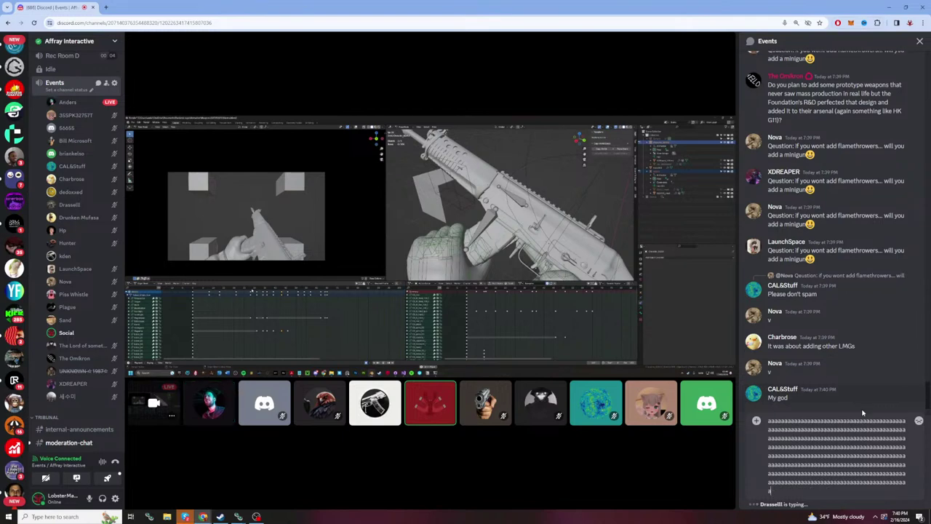
pyautogui.write('aaaaaaaaaaaaaaaaaaaaaaaaaaaaaaaaaaaaaaaaaaaaaaaaaaaaaaaaaa')
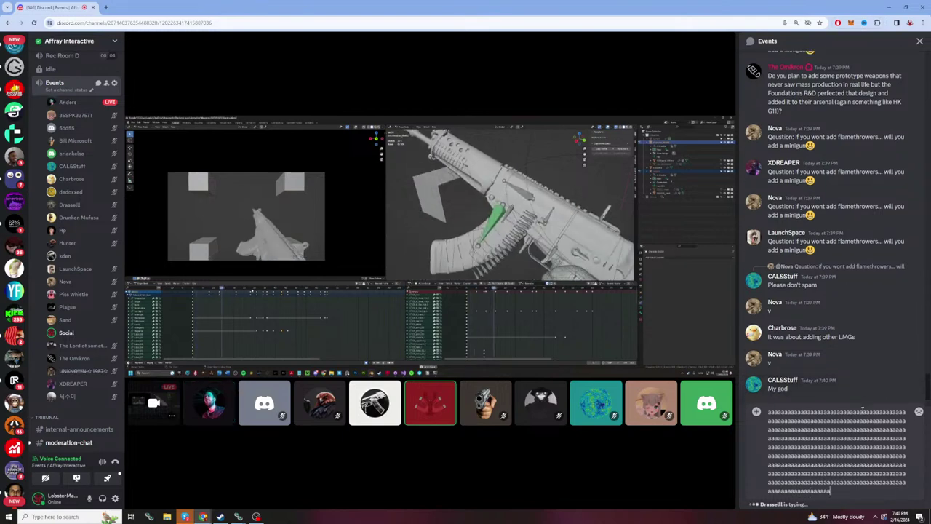
pyautogui.write('aaaaaaaaaaaaa')
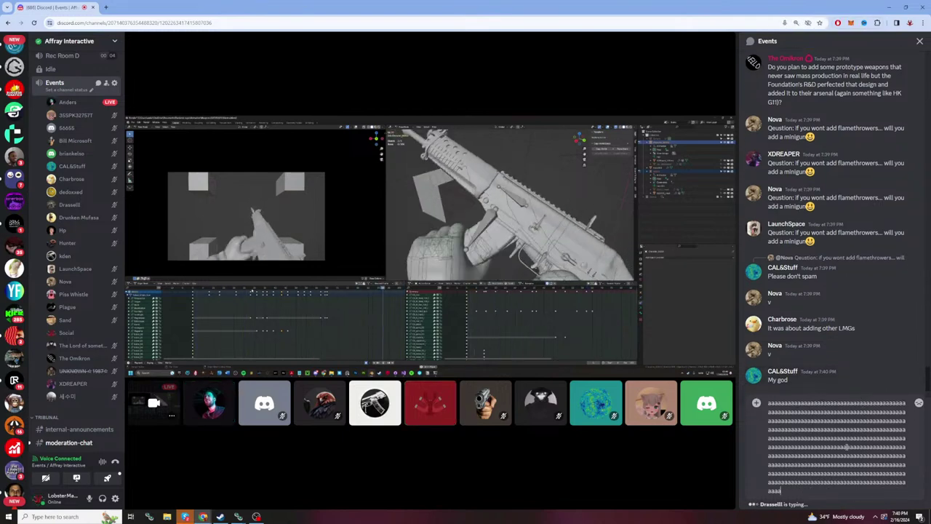
pyautogui.hotkey('ctrl', 'a')
pyautogui.press('BackSpace')
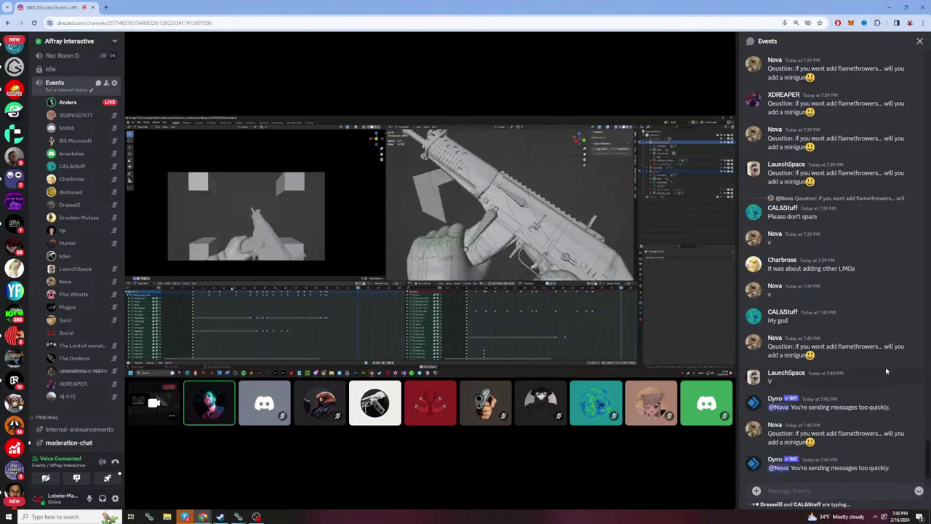
pyautogui.scroll(5, 887, 371)
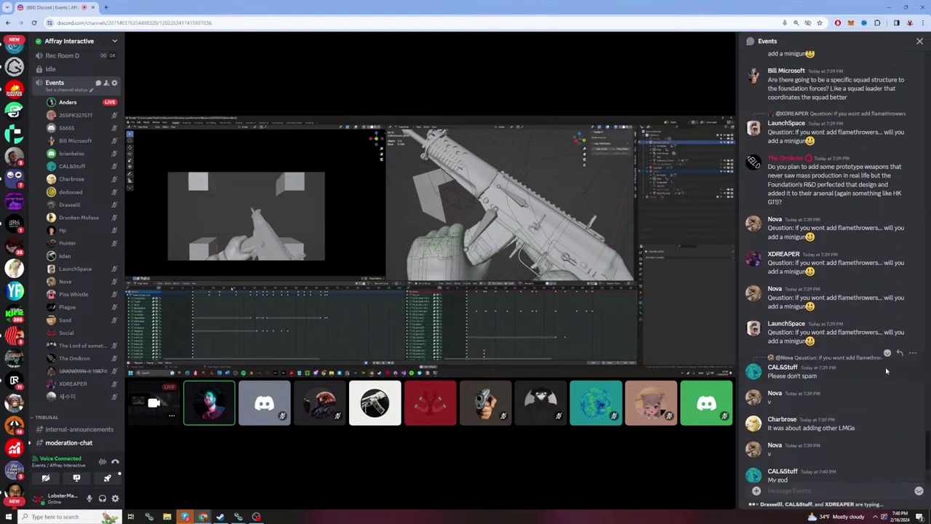
pyautogui.write('aaaaaaaaaaaaaaaaaaaaaaaaaaaaaaaaa')
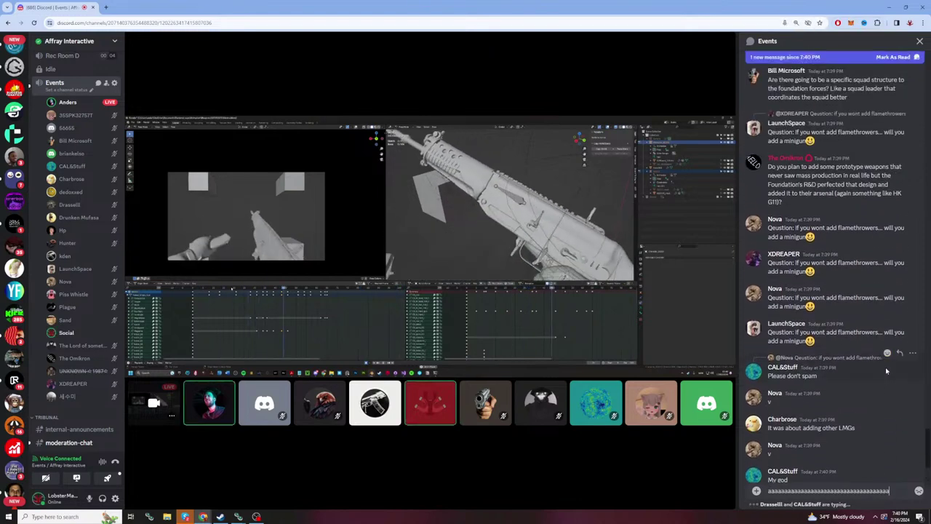
pyautogui.write('aaaaaaaaaaaaaaaaaaaaaaaaaaaaaaaaaaaaaaaaaaaaaaaaaaaaaaaaaaaaaaaaaaaaaaaaa')
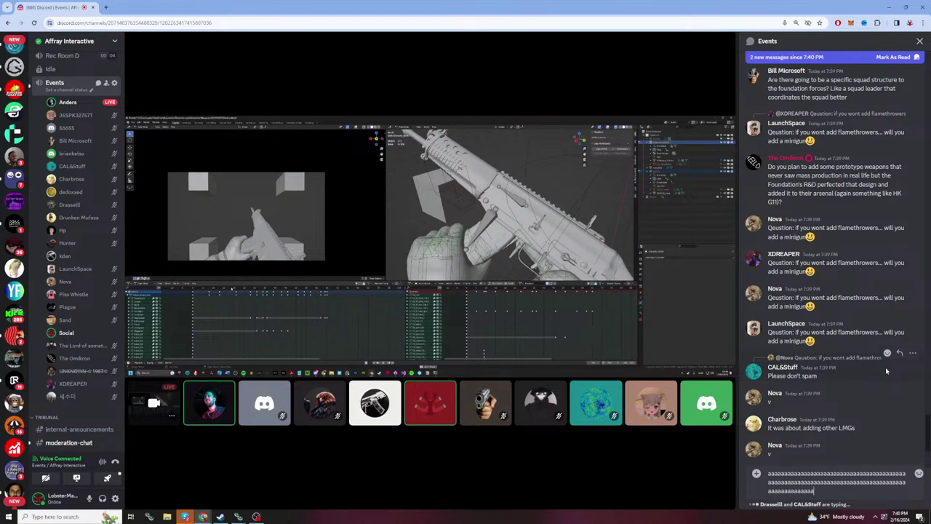
pyautogui.write('aaaaaaaaaaaaaaaaaaaaaaaaaaaaaaaaaaaaaaaaaaa')
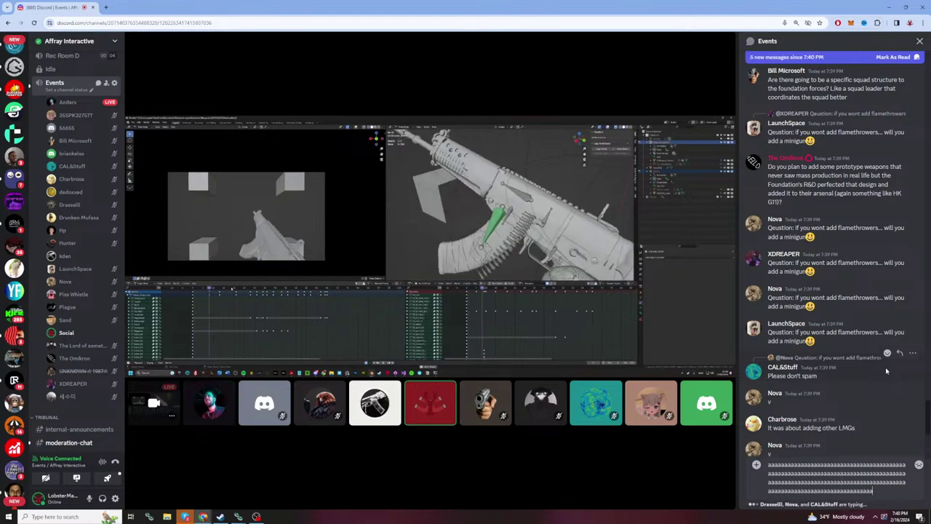
pyautogui.write('aaaaaaaaaaaaaaaaaaaaaaaaaaaaaaaaaaaaaaaaaaaaaaaaaaaaaaa')
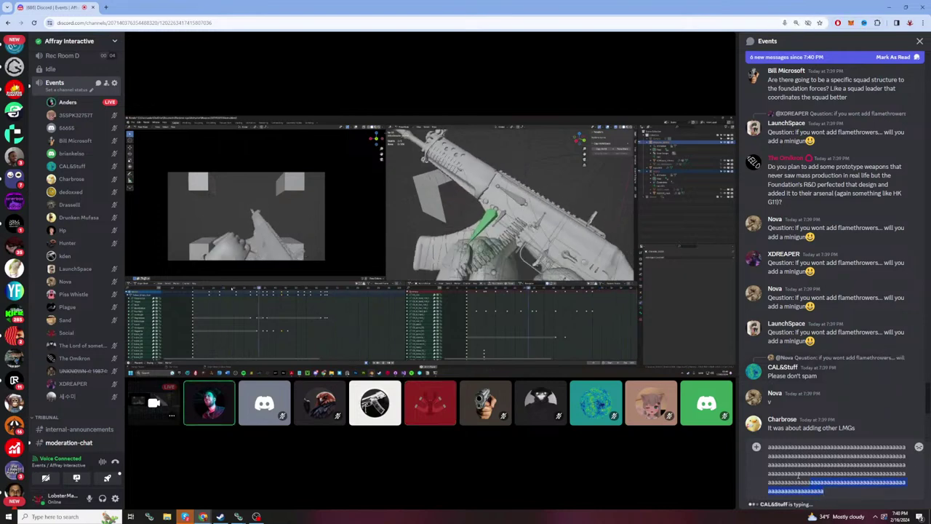
pyautogui.hotkey('ctrl', 'a')
pyautogui.press('BackSpace')
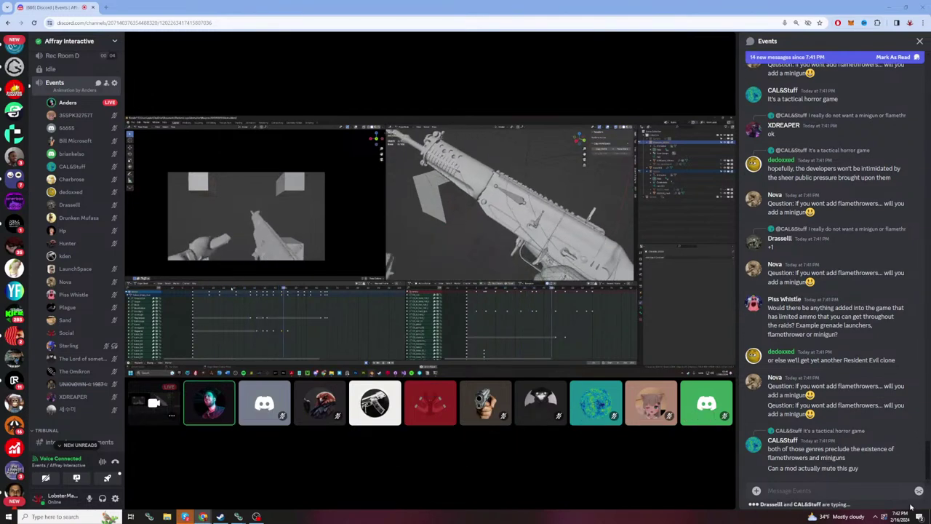
pyautogui.click(857, 495)
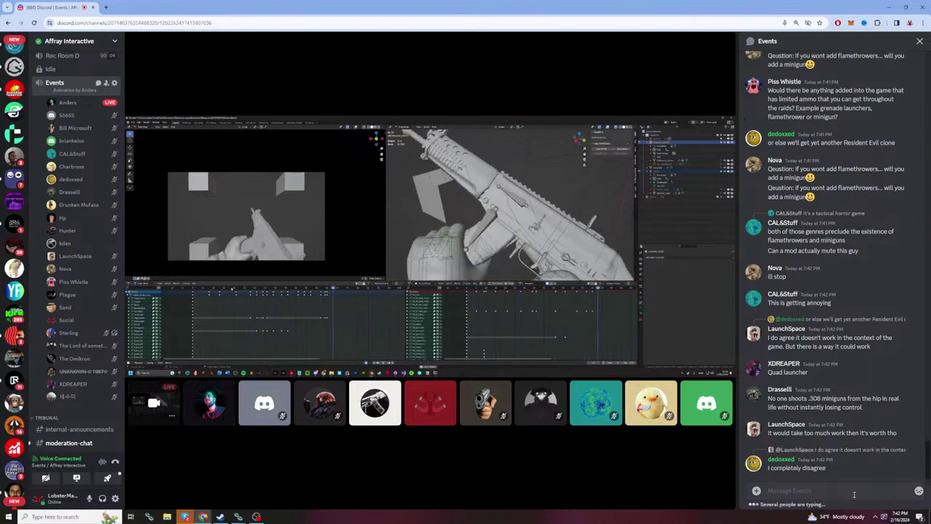
pyautogui.write('aaaaaaaaaaaaaaaaaaaaaaaaaaaaaaaa')
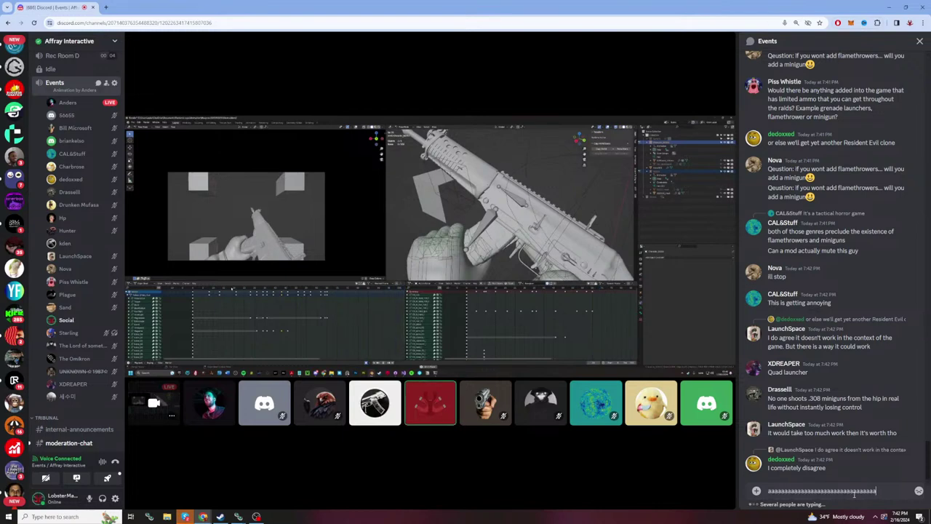
pyautogui.write('aaaaaaaaaaaaaaaaaaaaaaaaaaaaaaa')
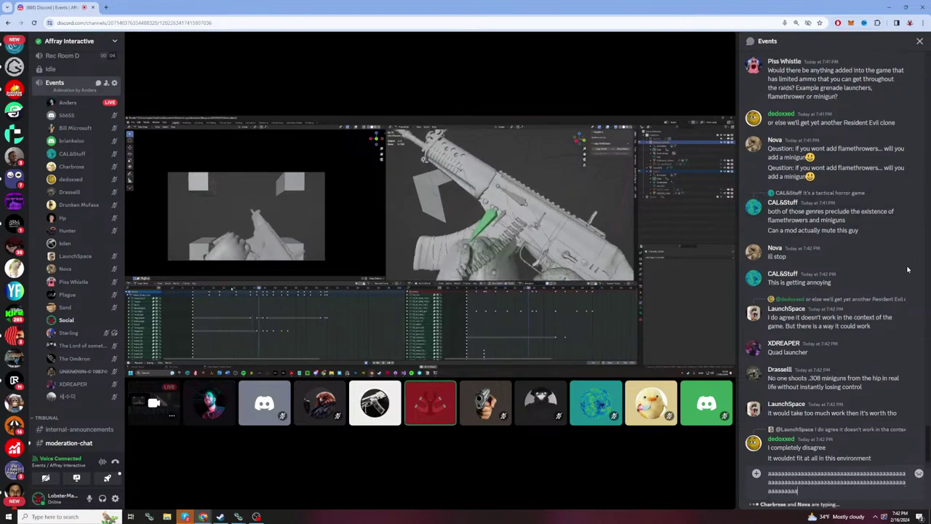
pyautogui.write('aaaaaaaaaaaaaaaaaaaaaaaaaaaaaaaaaaaaaaaaaaaaaaaaaaaaaa')
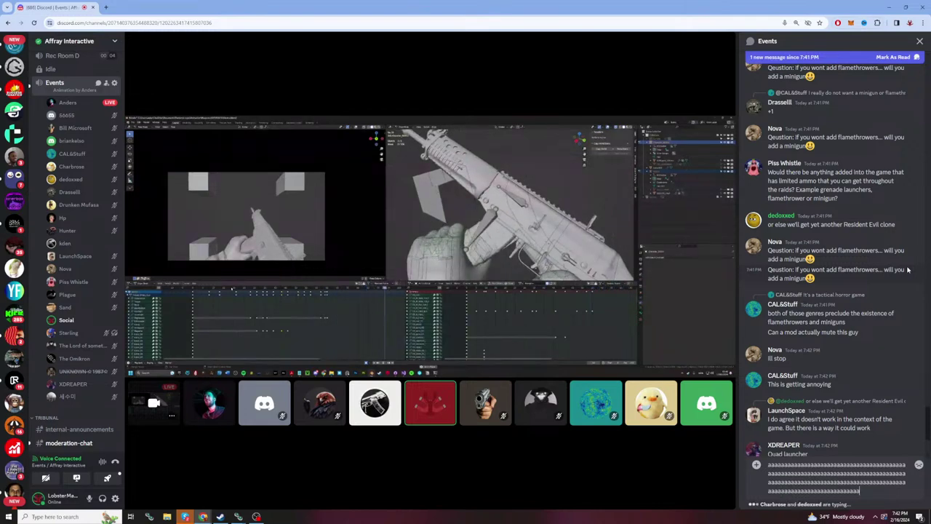
pyautogui.write('aaaaaaaaaaaaaaaaaaaaaaaaaaaaaaaaaaaaaaaaaaaaaaaaaaaaaaaaaaaaaaaaaaaaaaaaaaaaaaaaaaaaaa')
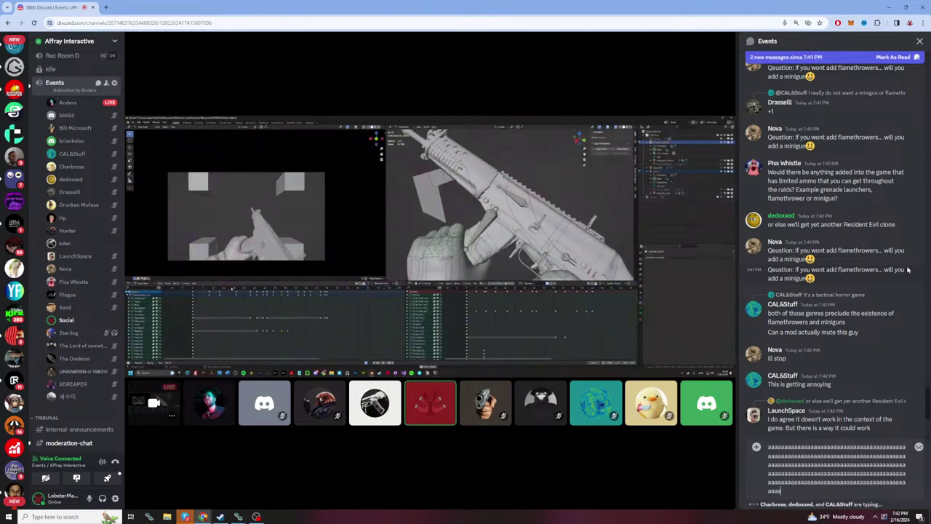
pyautogui.write('aaaaaaaaaaaaaaaaaaaaaaaaaaaaaaaaaaaaaaaaaaaaaaaa')
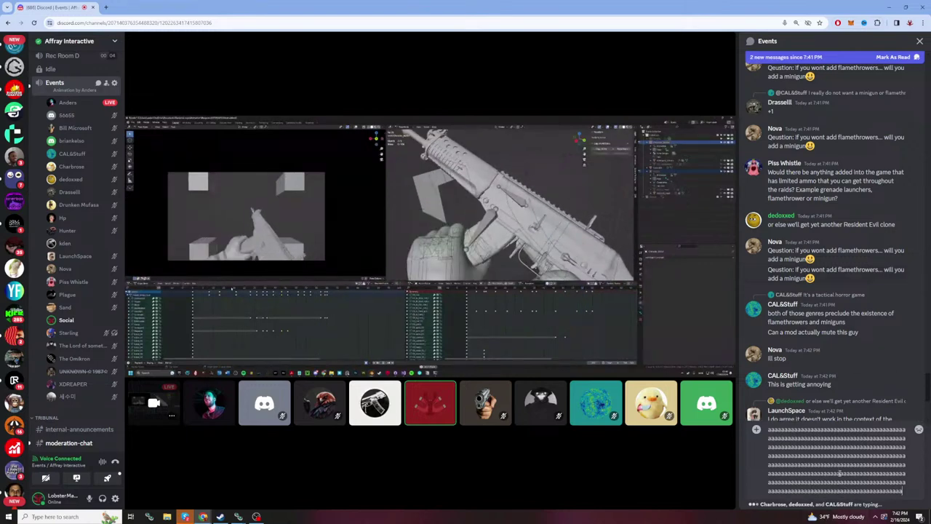
pyautogui.write('aaaaaaaaaaaaaaaaaaaaaaaaaaaaaaaaaaaaaaaaaaaaaaaaaaaaaaaaaaaaaaaaaaaaaaaaaaaaaaaaaaaaaaaaaaaaaaaaaaaa')
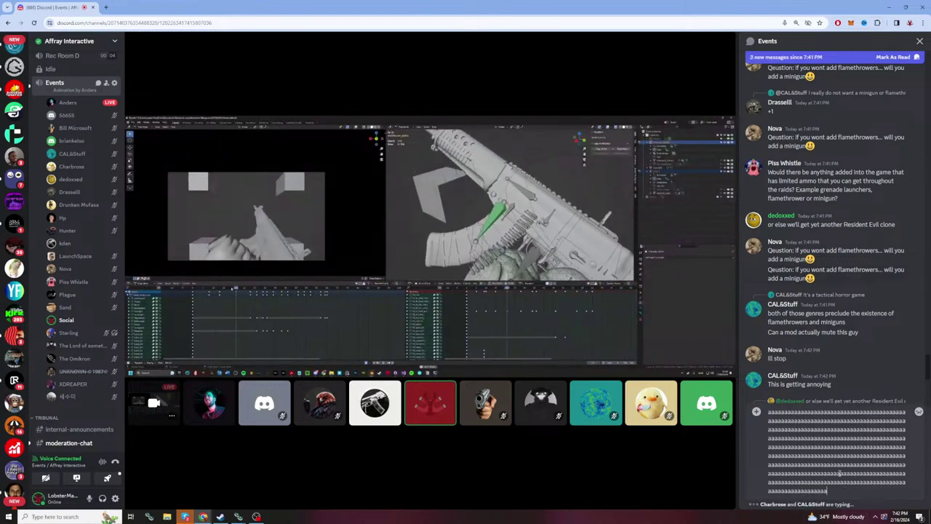
pyautogui.write('aaaaaaaaaaaaaaaaaaaaaaaaaaaaaaaaa')
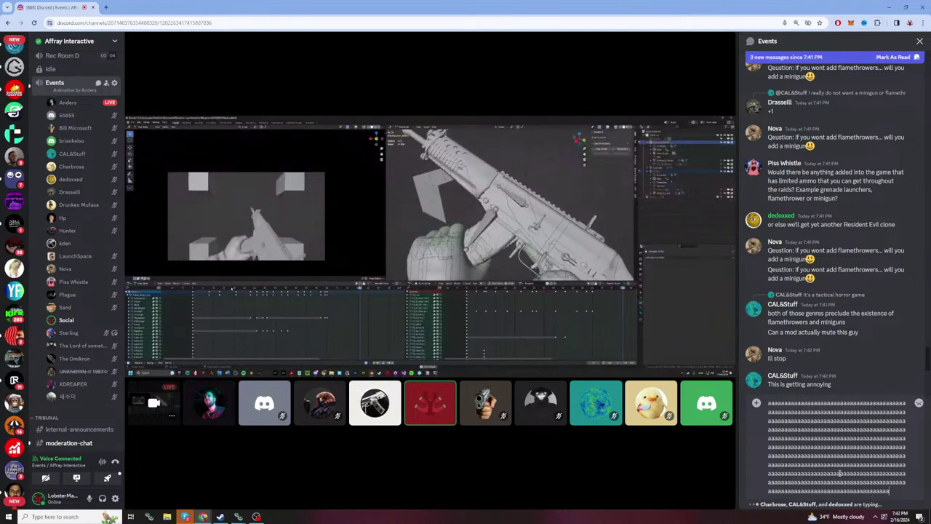
pyautogui.write('aaaaaaaaaaaaaaaaaaaaaaaaaaaaaaaaaaaaaaaaaaaaaaaaaaaaaaaaaa')
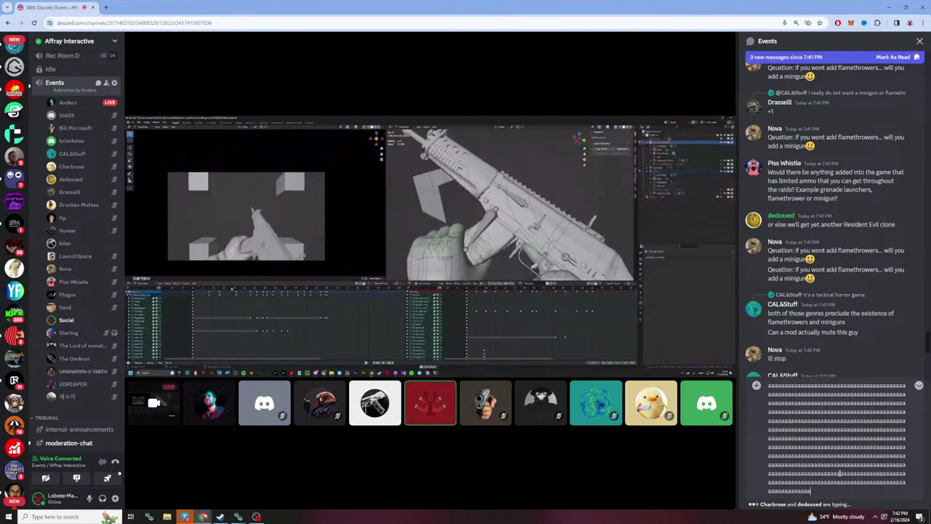
pyautogui.hotkey('ctrl', 'a')
pyautogui.press('BackSpace')
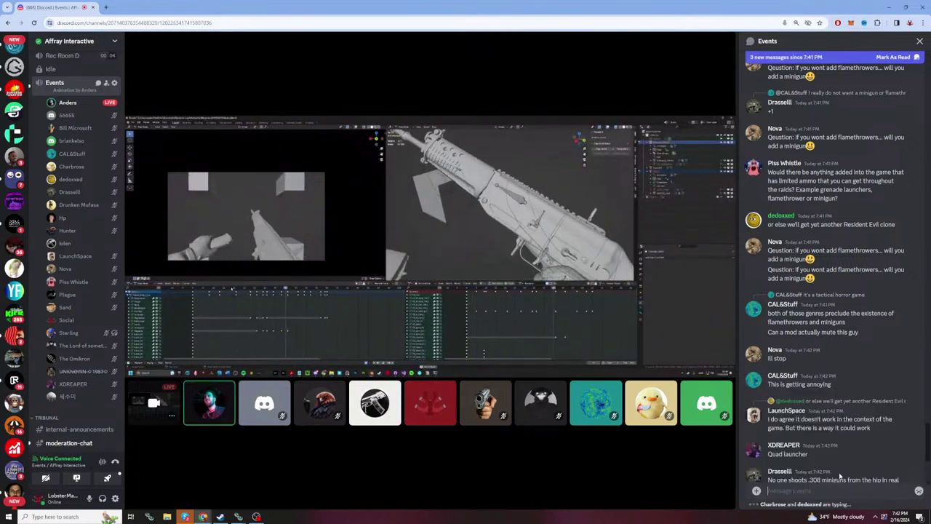
pyautogui.scroll(-3, 889, 405)
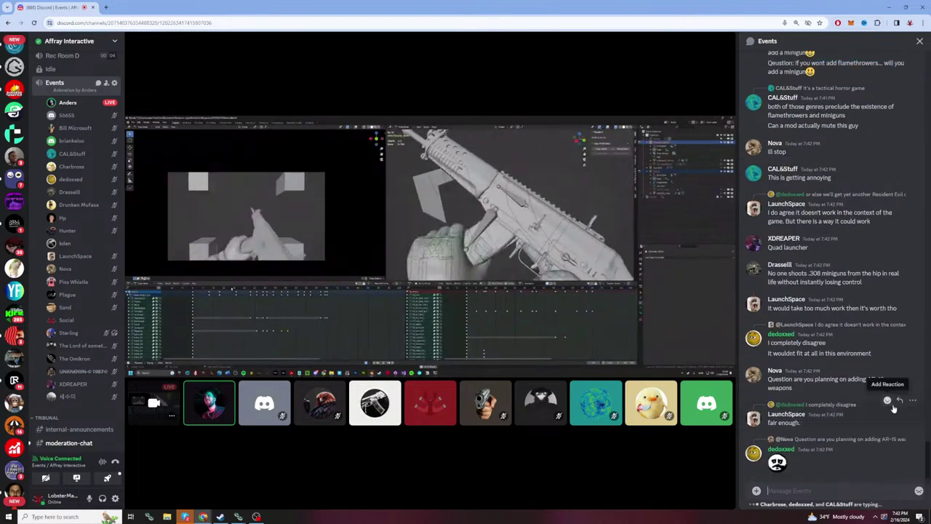
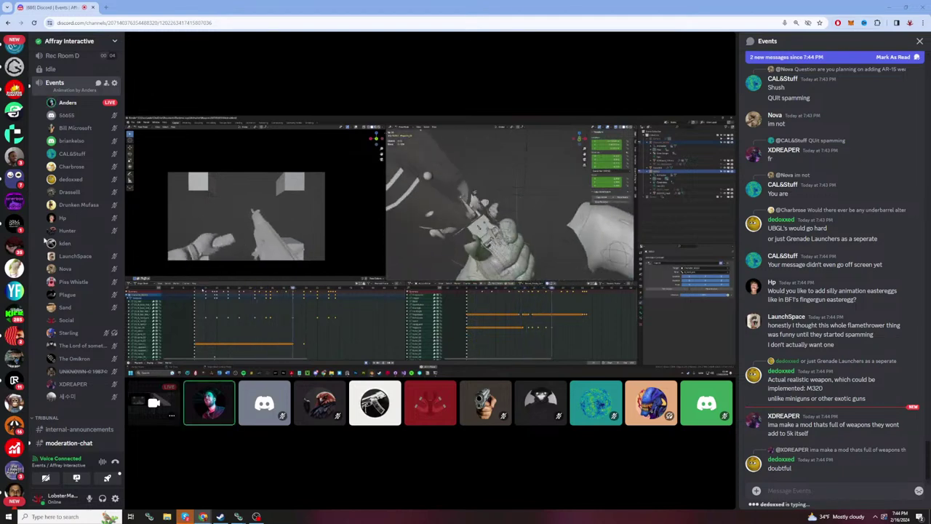
# Step: Type a long run of a's into the Events message box, then select and erase it
pyautogui.moveTo(542, 426)
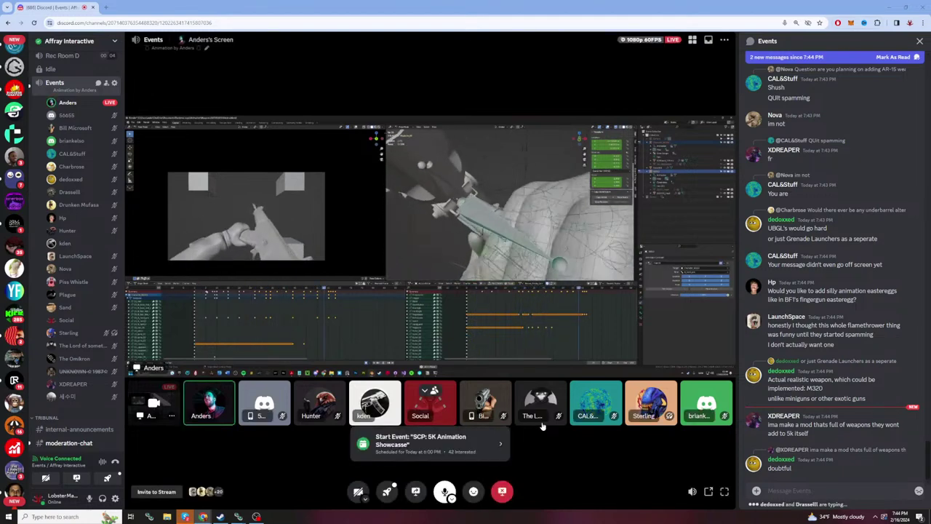
pyautogui.click(848, 494)
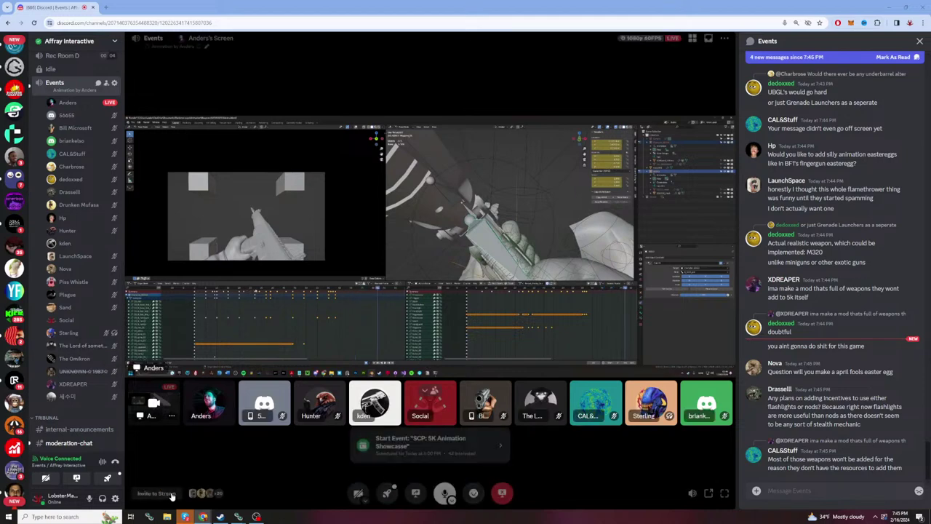
pyautogui.click(859, 490)
pyautogui.write('aaaaaaaaaaaaaaaaaaaaaaaaaaaaaaaaaaaaaaaaaaaaaaaaaaaaaaaaa')
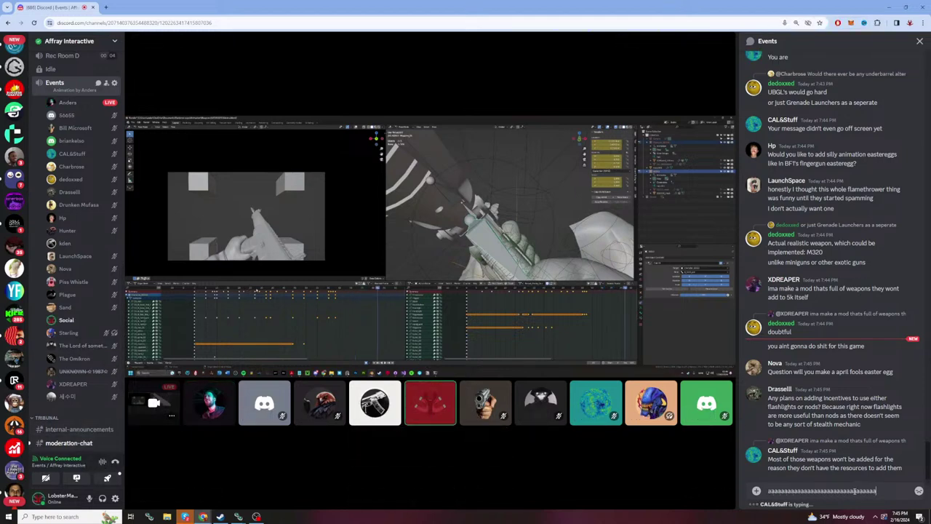
pyautogui.write('aaaaaaaaaaaaaaaaaaaaaaaaaaaaaaaaaaaaaaaaaaaaaaaaaaaaaaaaaaaaaaaaaaaaaaaaaaaaaaaaaaaaaaaaaaaaaaaaaaa')
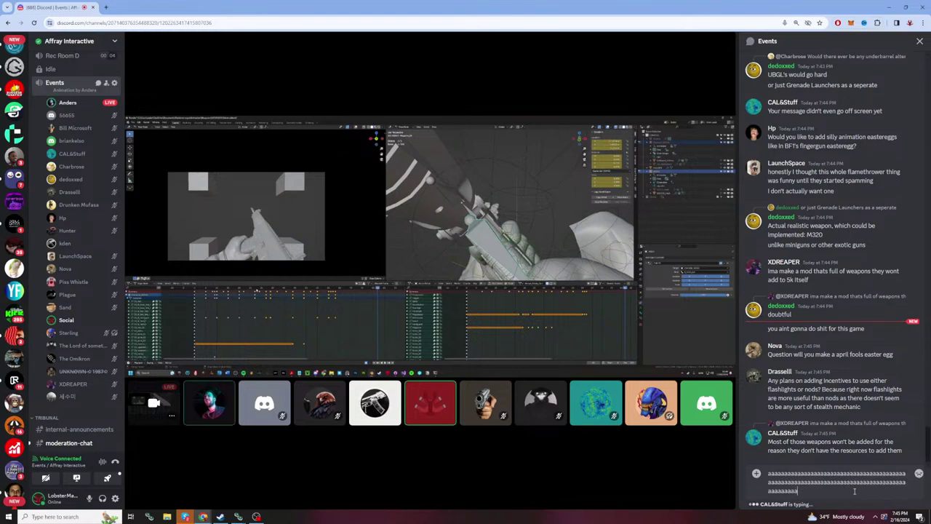
pyautogui.write('aaaaaaaaaaaaaaaaaaaaaaaaaaaaaaaaaaaaaa')
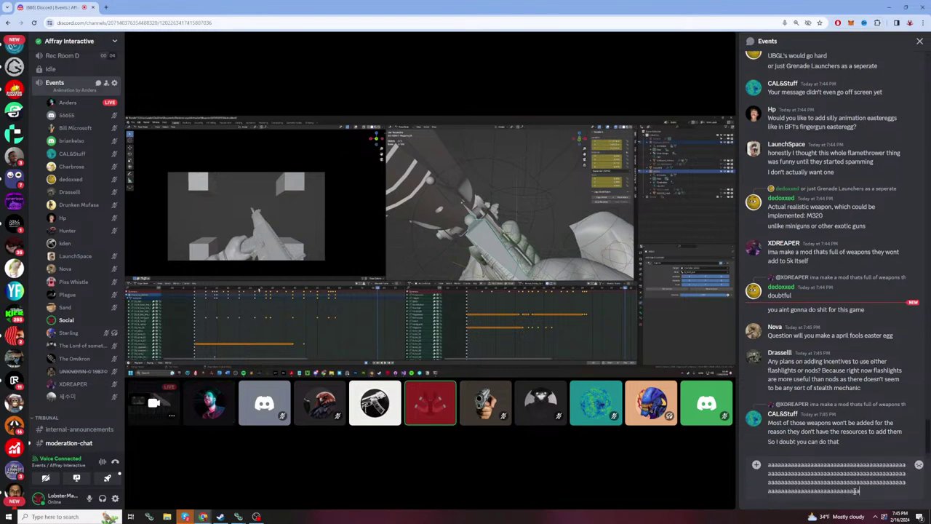
pyautogui.write('aaaaaaaaaaaaaaaaaaaaaaaaaaaaaa')
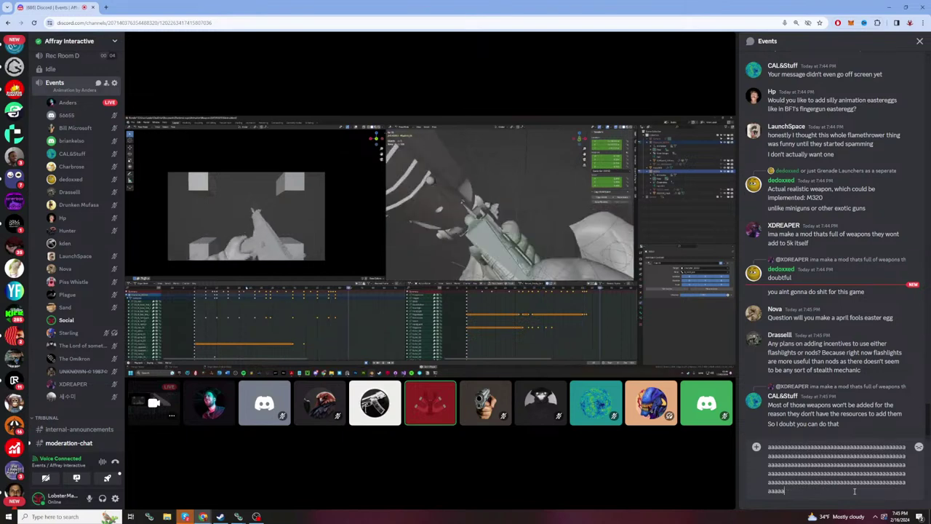
pyautogui.write('aaaaaaaaaaaaaa')
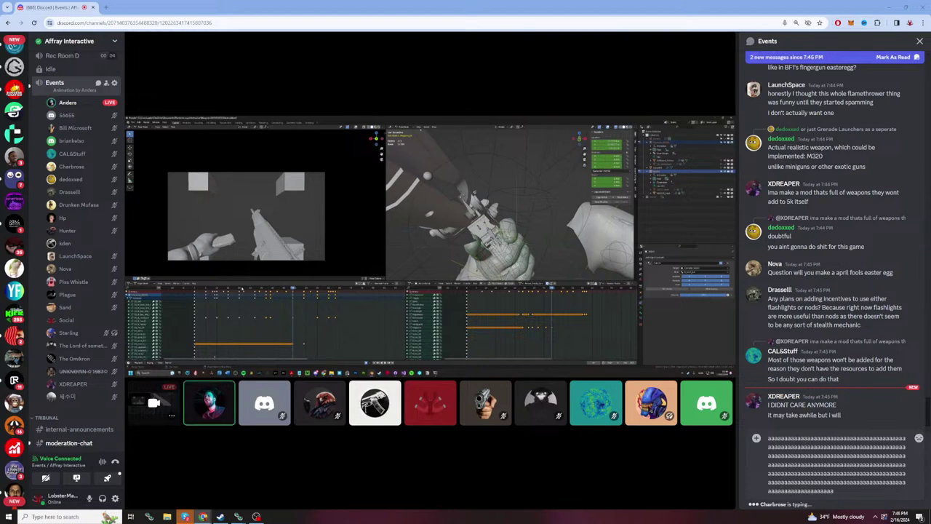
pyautogui.hotkey('ctrl', 'a')
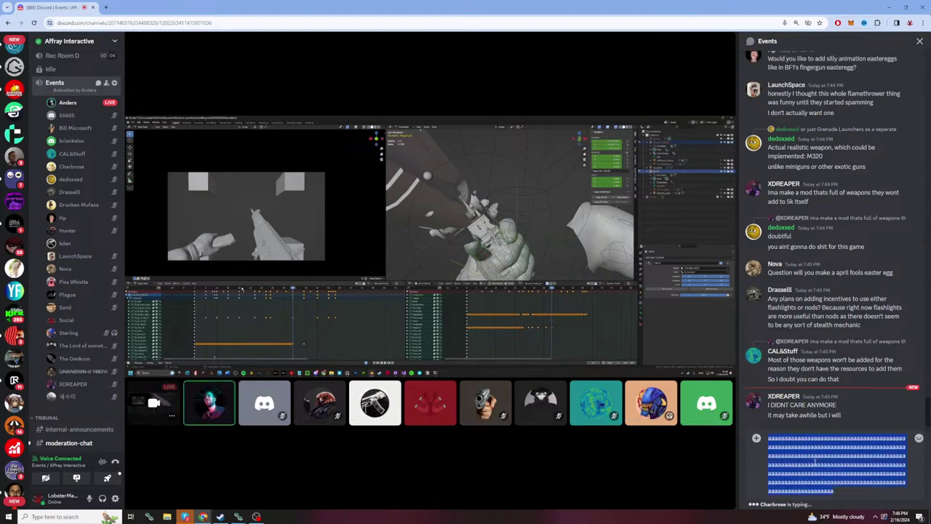
pyautogui.press('BackSpace')
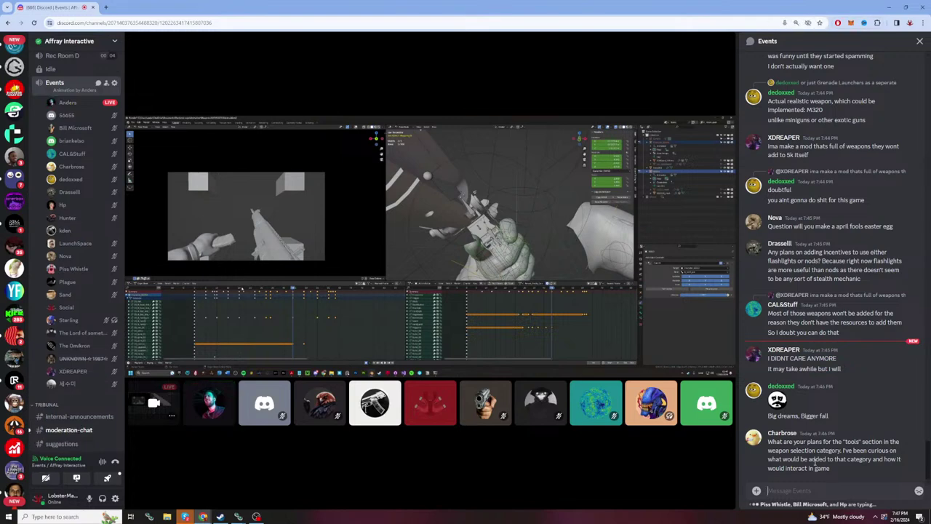
# Step: Retype the run of a's and clear the draft, twice more, without sending
pyautogui.write('aaaaaaaaaaaaaaa')
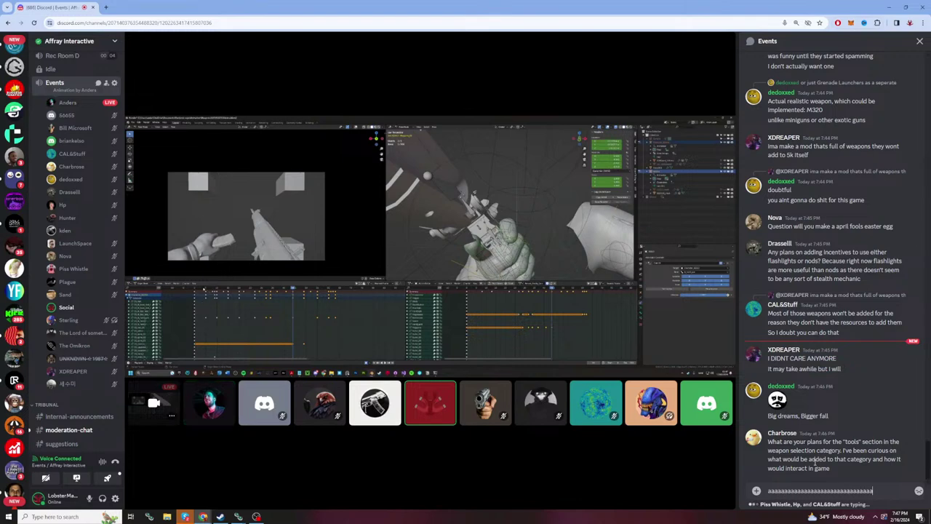
pyautogui.write('aaaaaaaaaaaaaaaaaaaaaaaaaaaaaaaaaaaaaaaaaaaaaaaaaaaaaaaaaaa')
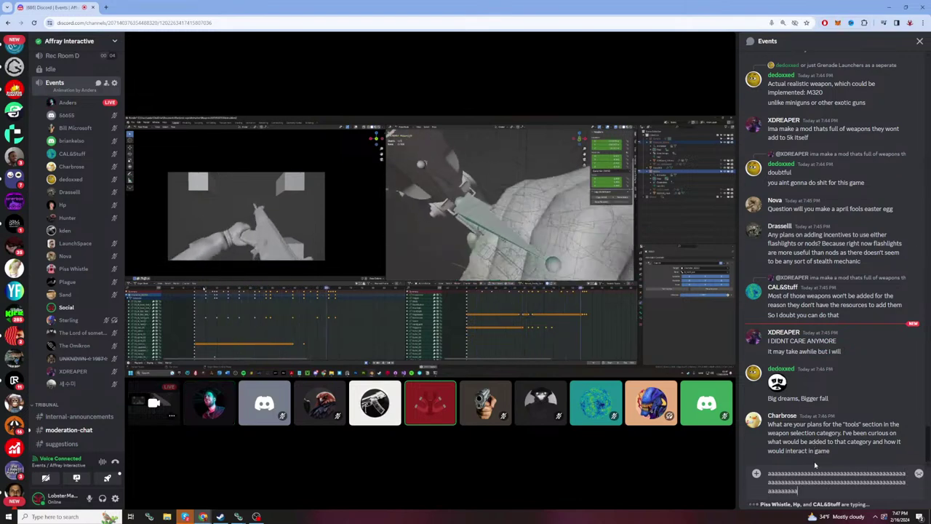
pyautogui.write('aaaaaaaaaaaaaaaaaaaaaaaaaaaaaaaaaaaaaaaaaaaaaaaaaaaaa')
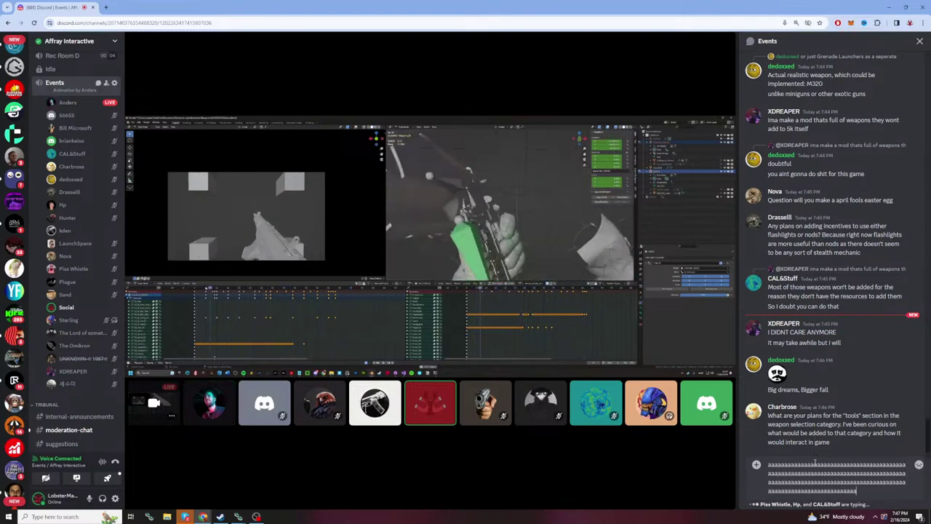
pyautogui.write('aaaaaaaaaaaaaaaaaaaaaaaaaaaaaaaaaaaaaaaaaaaaaaaaaaaaaaaaa')
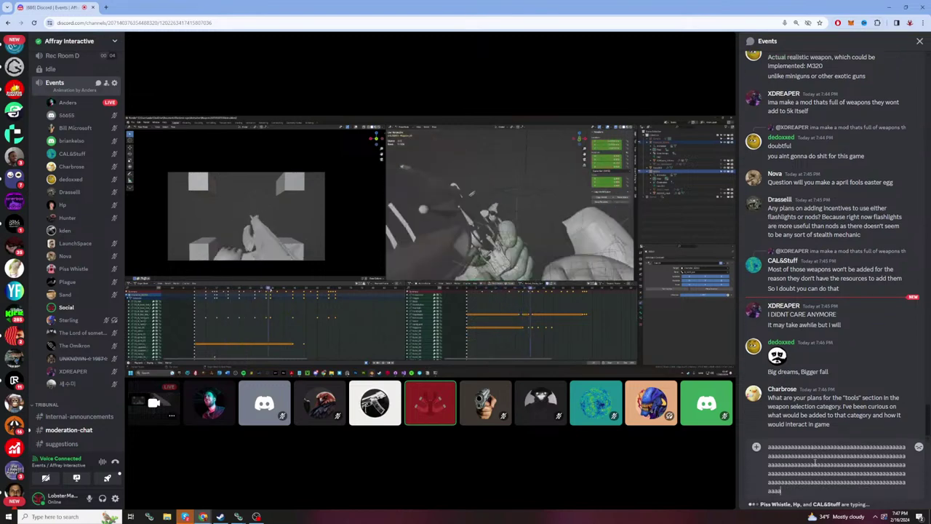
pyautogui.write('aaaaaaaaaaaaaaaaaaaaaa')
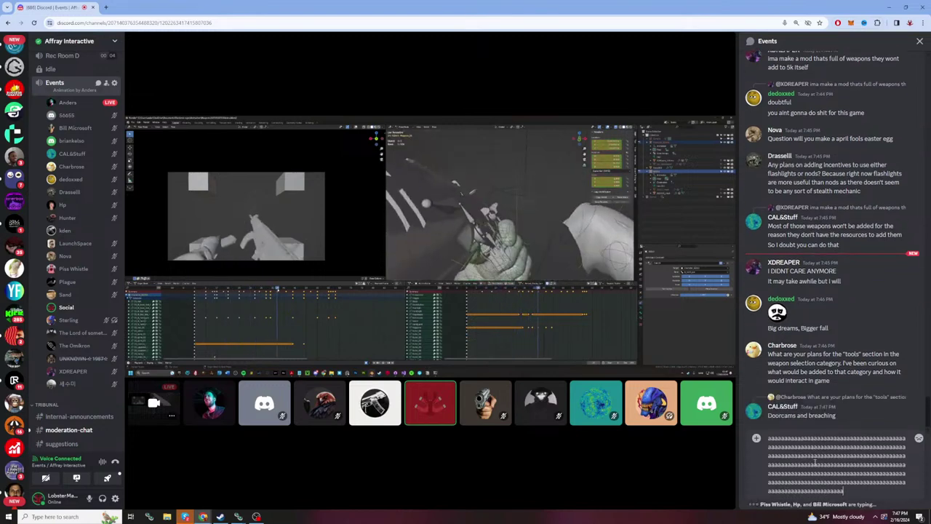
pyautogui.write('aaaaaaaaaaaaaaaaaaaaaaaaaaaaaaaaaaaaaaaaaaaaa')
pyautogui.hotkey('ctrl', 'a')
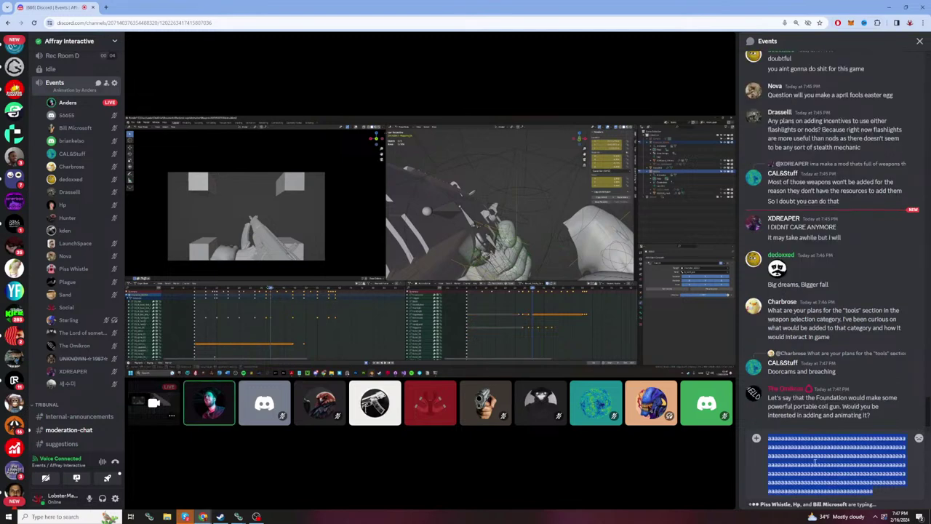
pyautogui.press('BackSpace')
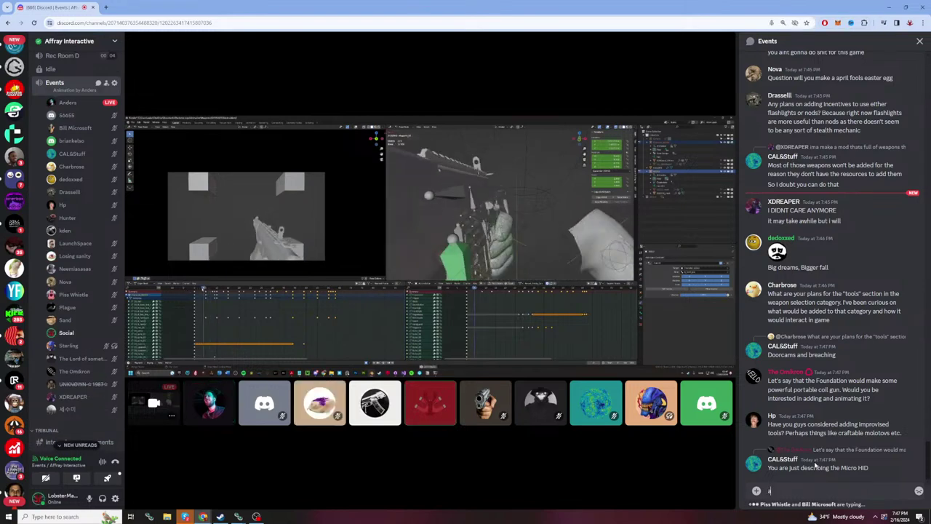
pyautogui.write('aaaaaaaaaaaaaaaaaaaaaaaaaaaaaaaaaaaaaaaaaaaaaaaa')
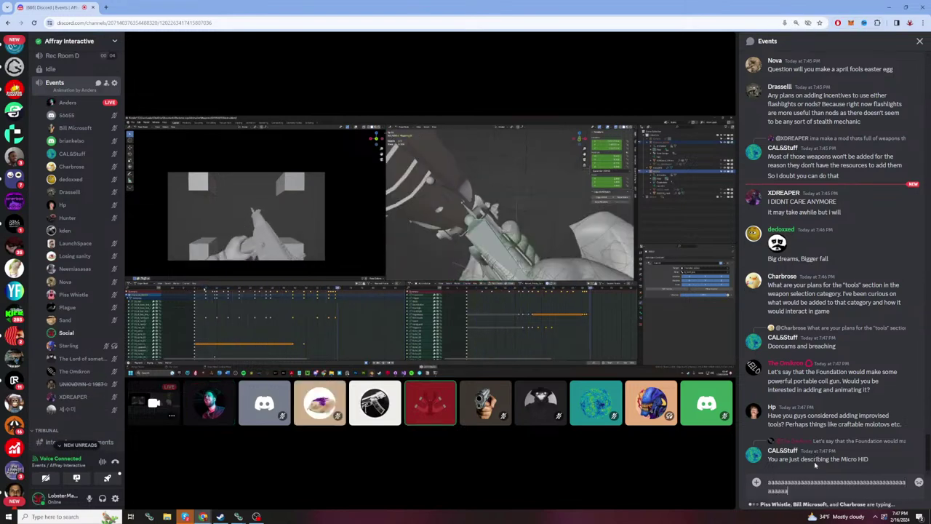
pyautogui.write('aaaaaaaaaaaaaaaaaaaaaaaaaaaaaaaaaaaaaaaaaaaaaaaaaaaaaaaaaaaaaaaaaaaaaaaaaaa')
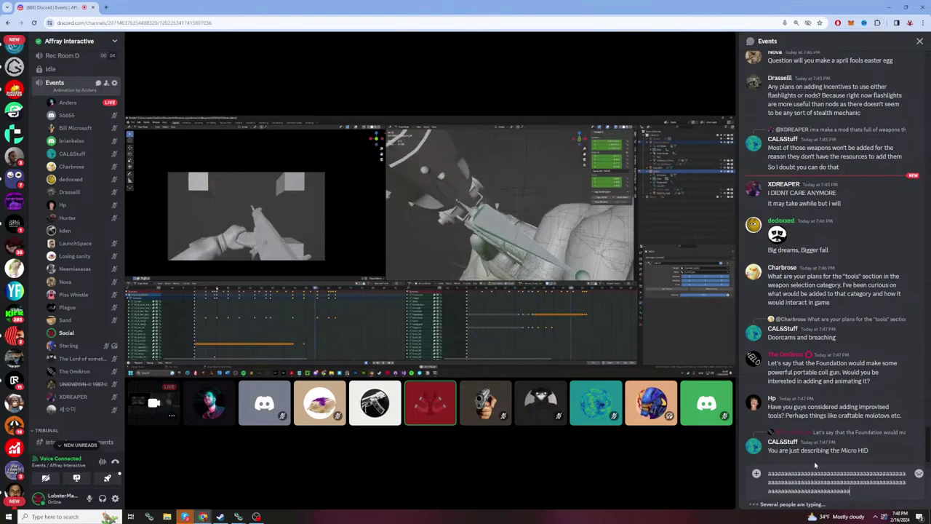
pyautogui.write('aaaaaaaaaaaaaaaaaaaaaaaaaaaaaaaaaaaaaaaaaaaaaaaaaaaaa')
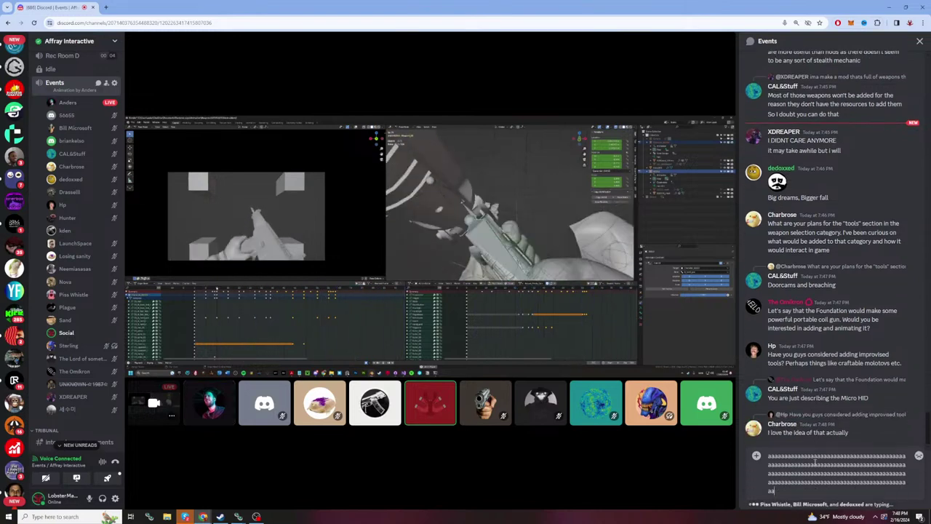
pyautogui.write('aaaaaaaaaaaaaaaaaaaaaaaaaaaaaaaaaaaaaaaaaaaaaaaaaaaaaaaaaaaaaaaaaaaaaaaaaaaaaaaaaaaaaaaaaaaaaaaa')
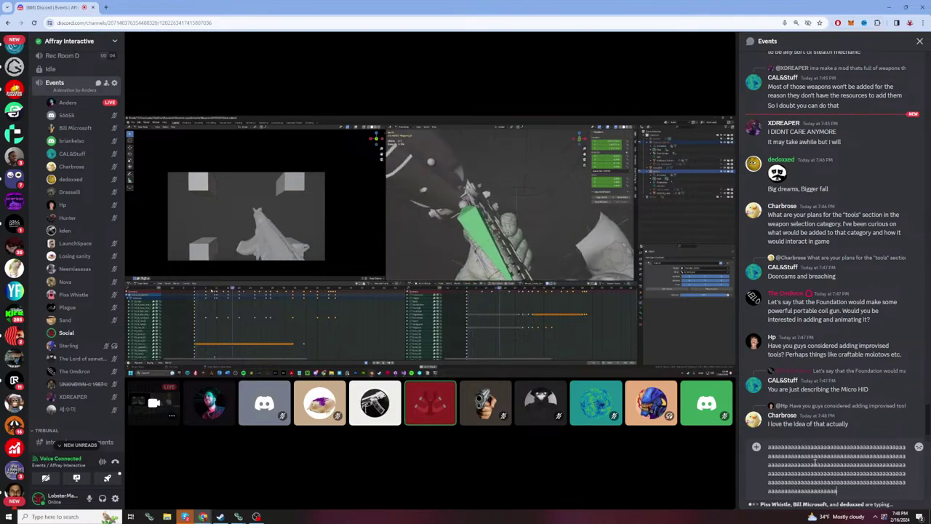
pyautogui.write('aaaaaaaaaaaa')
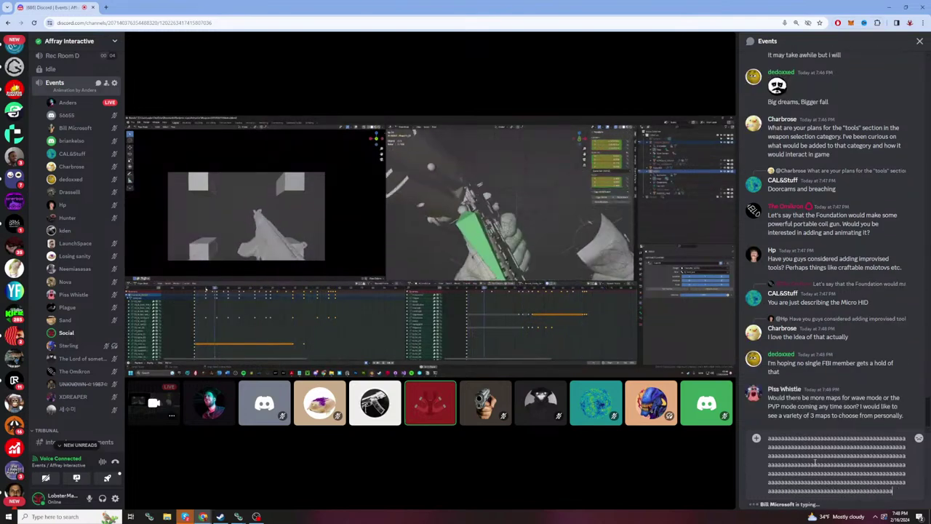
pyautogui.write('aaaaaaaaaaaaaaaaaaaaaaaaa')
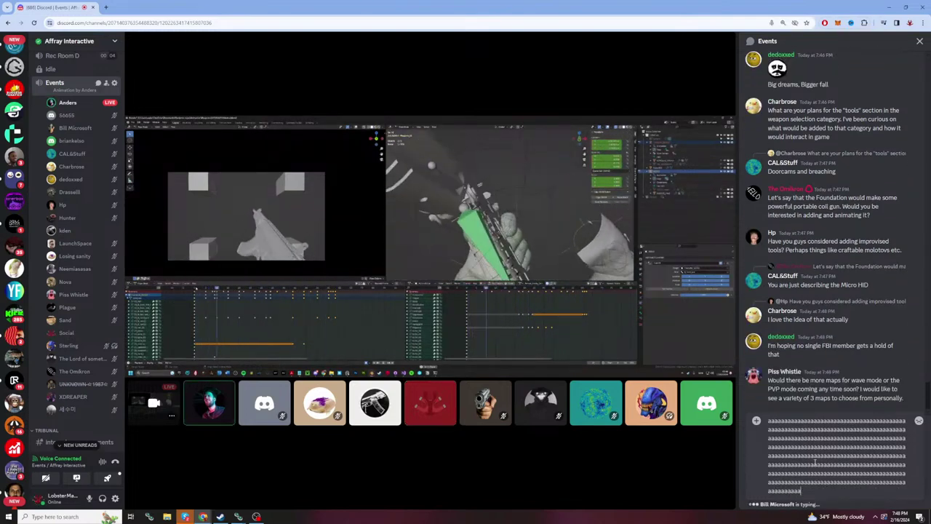
pyautogui.hotkey('ctrl', 'a')
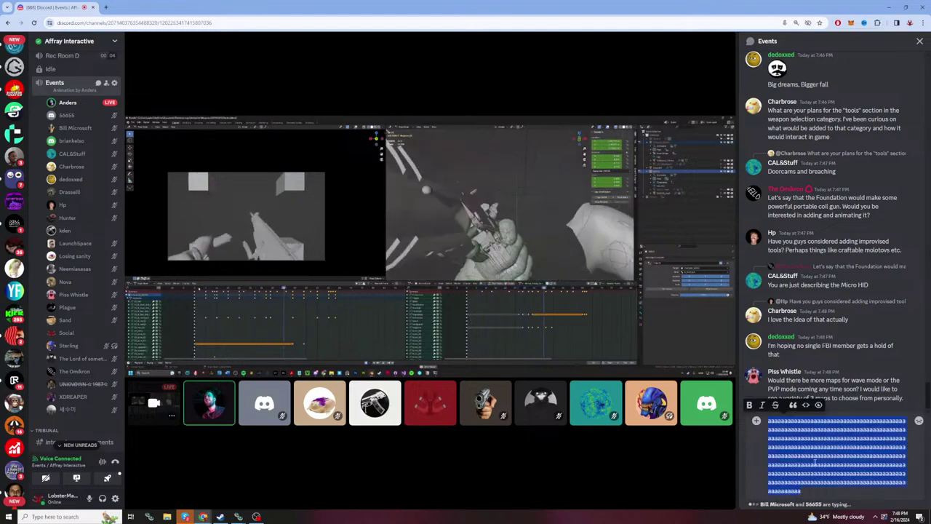
pyautogui.press('BackSpace')
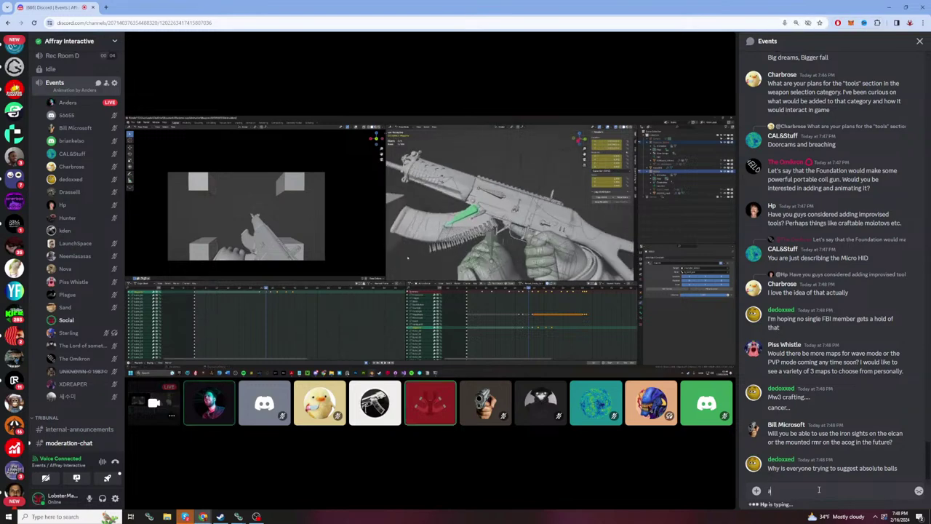
# Step: Draft the a's two final times, wiping the message box empty after each
pyautogui.write('aaaaaaaaaaaaaaaaaaaaaaaaaaaaaaaaaaaaaaaaaaaaaaaaaaaaaaaaaaaaaaaaaa')
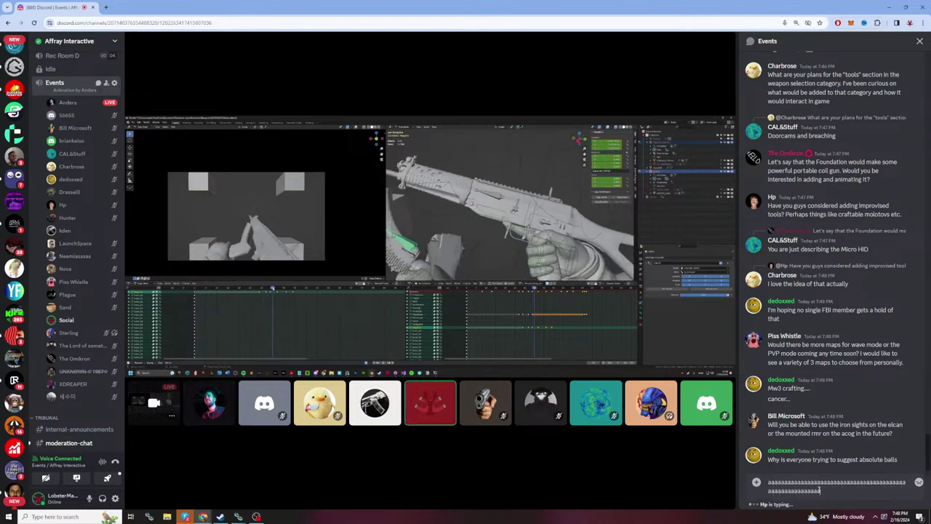
pyautogui.write('aaaaaaaaaaaaaaaaaaaaaaaaaaaaaaaaaaaaaaaaaaaaaaaaaaaaaaaaaaa')
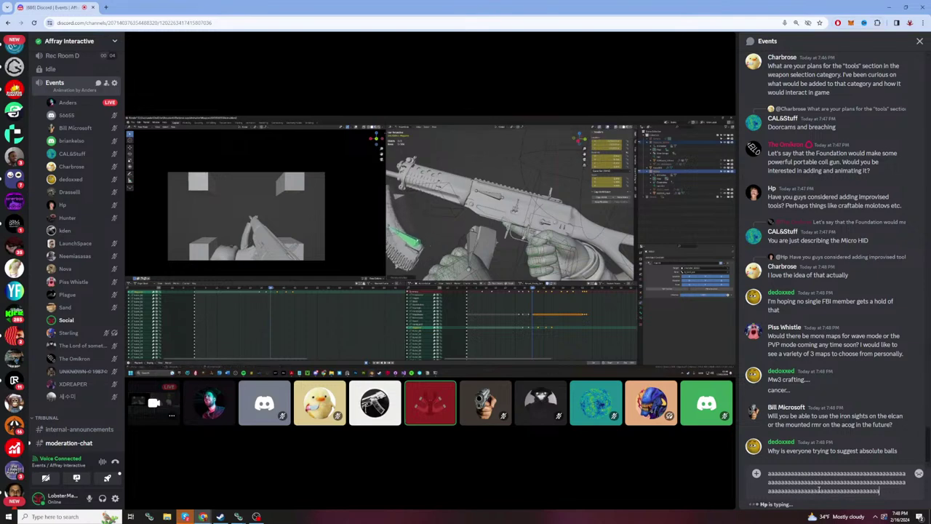
pyautogui.write('aaaaaaaaaaaaaaaaaaaaaaaaaaaaaaaaaaaaaaaaaaaaaaaaaaaaaa')
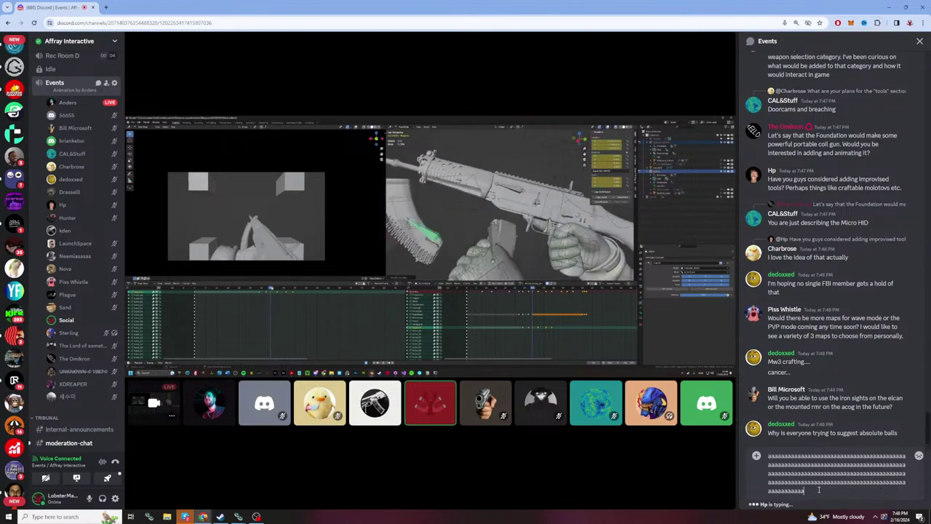
pyautogui.write('aaaaaaaaaaaaaaaaaaaaaaaaaaaaaaaaaaaaaaaaaaaaaaaaaaaaa')
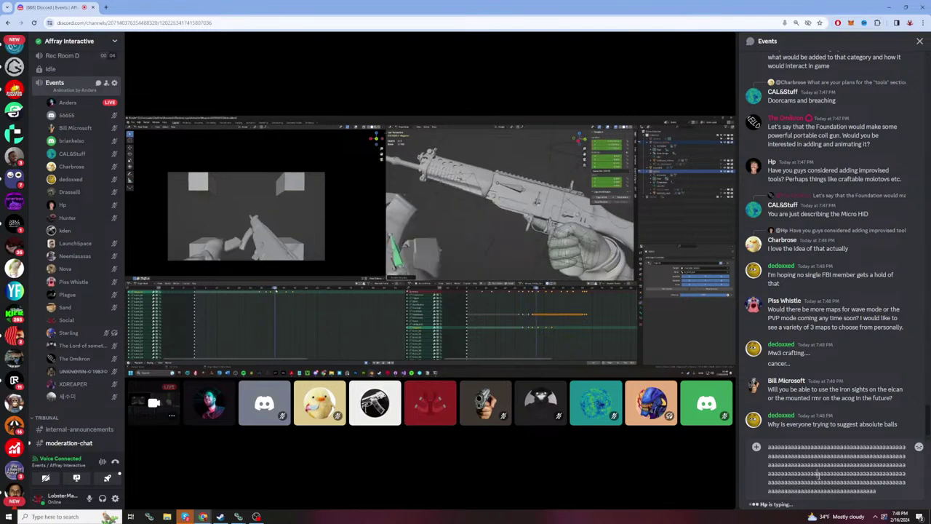
pyautogui.hotkey('ctrl', 'a')
pyautogui.press('BackSpace')
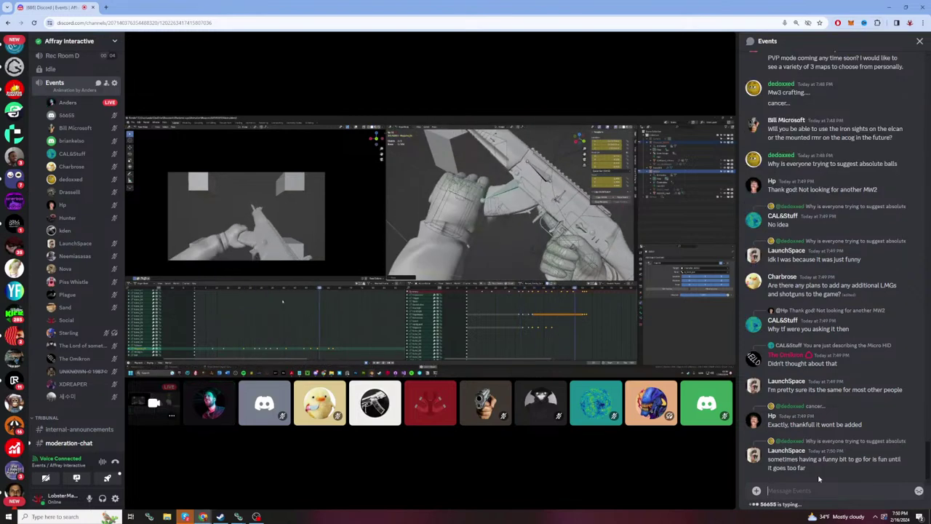
pyautogui.write('aaaaaaaaaaaaaaaaaaaaaaaaaaaaaaaaaaaaaaaaaaaaaa')
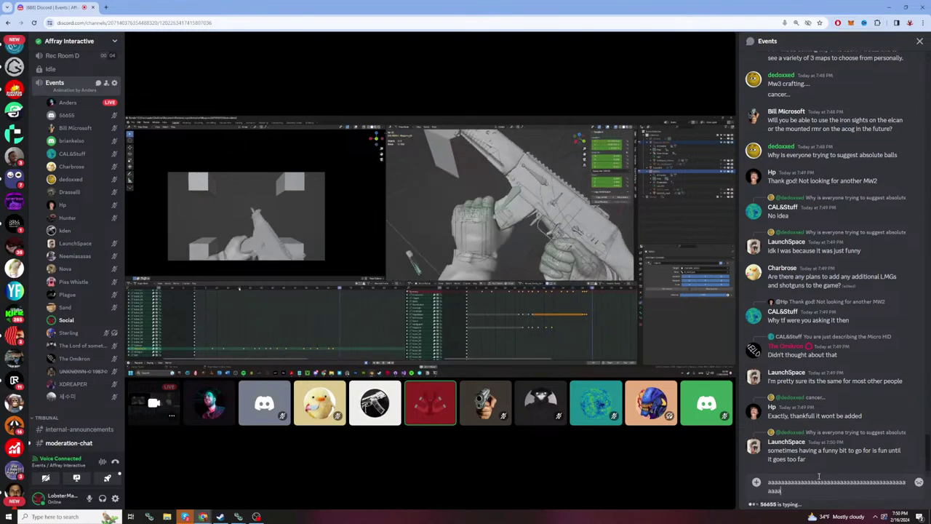
pyautogui.write('aaaaaaaaaaaaaaaaaaaaaaaaaaaaaaaaaaaaaaaaaaaaaaaaaaaaaaaaaaaaaaaaaaaaaaaaaaaaaaaaaaaaaaaaaaaaaaaaaaaaaaaaaaaa')
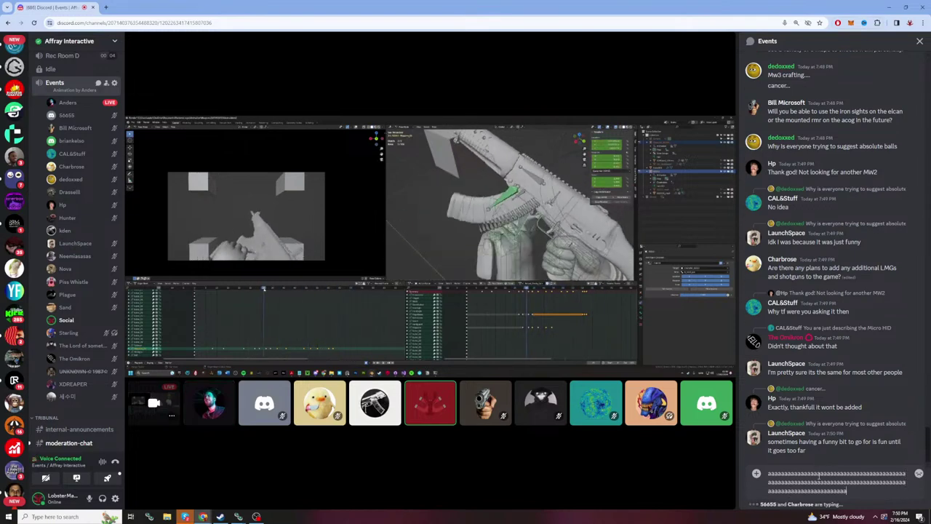
pyautogui.write('aaaaaaaaaaaaaaaaaaaaaaaaaa')
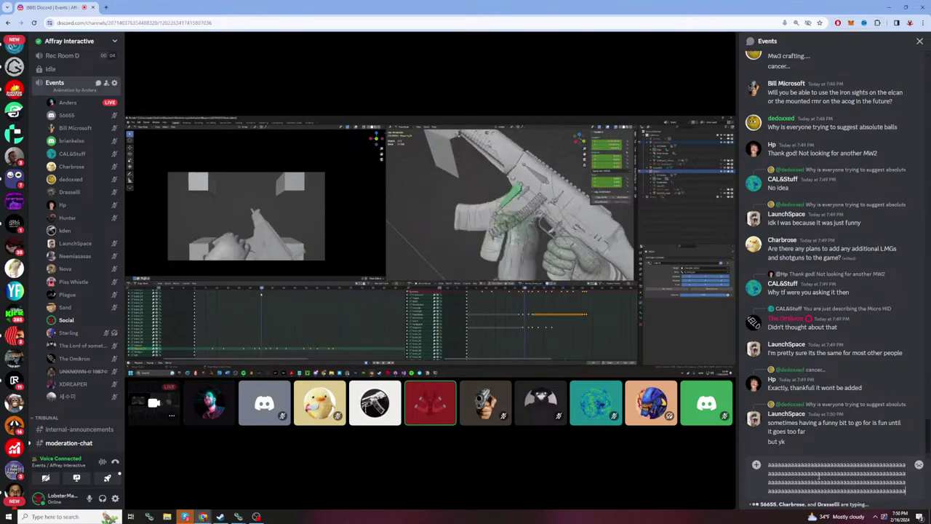
pyautogui.write('aaaaaaaaaaaaaaaaaaaaaaaaaaaaaaaaaaaaaaaaaaaaaaaaaaaaaaa')
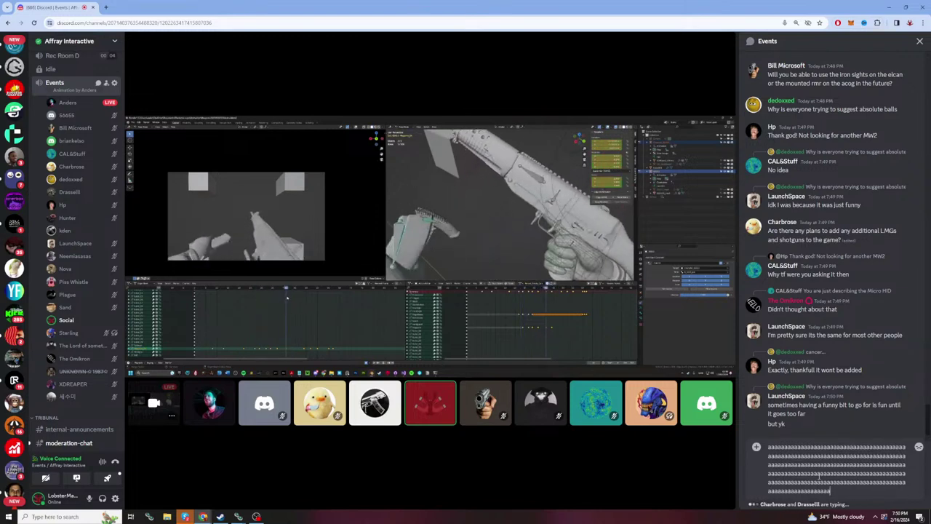
pyautogui.write('aaaaaaaaaaaaaaaaaaaaaaaaaaaaaaaaaaaaaaaaaaa')
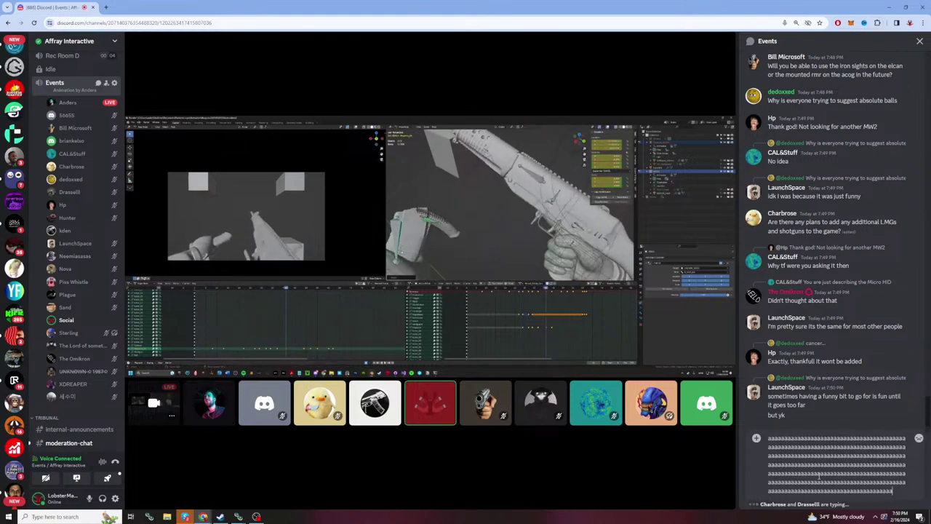
pyautogui.write('aaaaaaaaaaaaaaaaaaaaaaaaaaaa')
pyautogui.hotkey('ctrl', 'a')
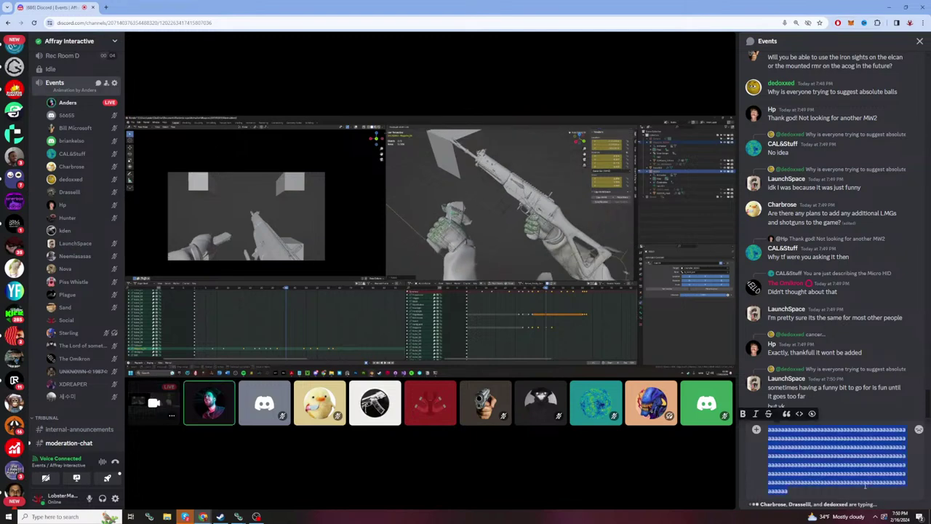
pyautogui.press('BackSpace')
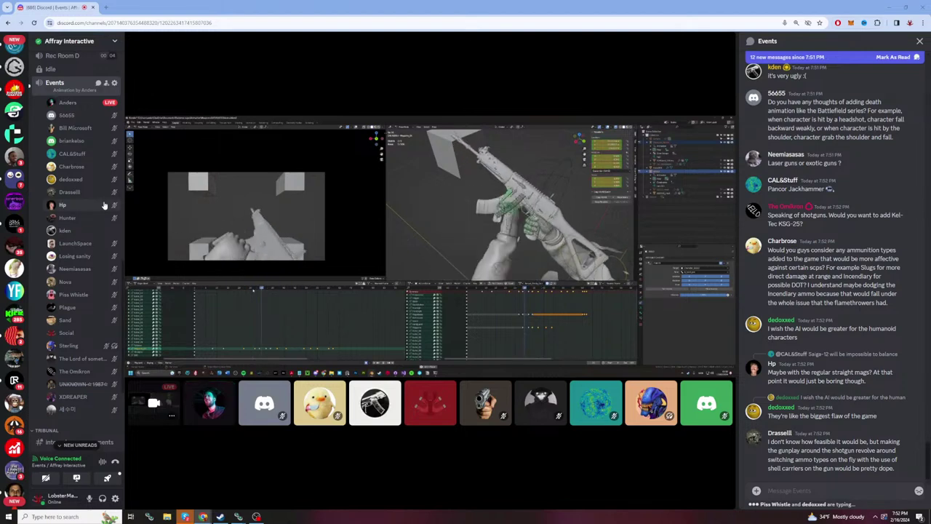
pyautogui.click(815, 489)
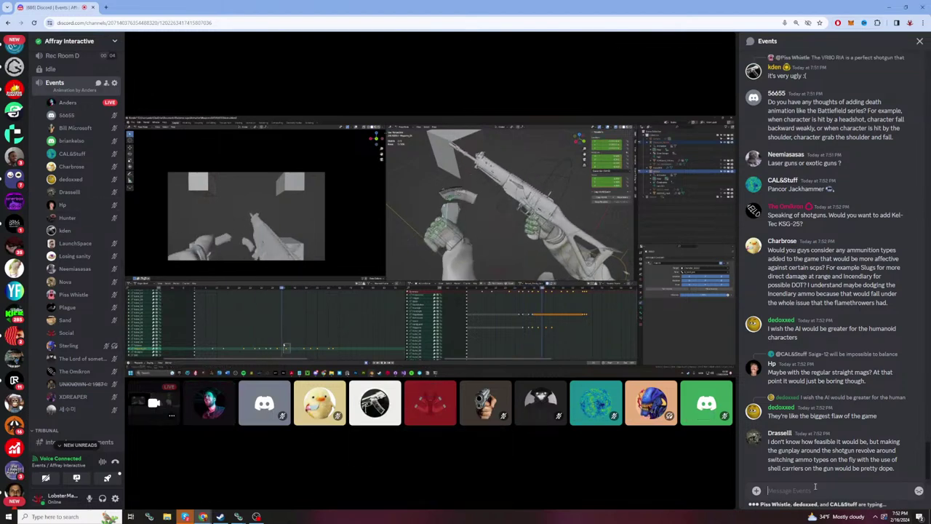
pyautogui.write('aaaaaaaaaaaaaaaa')
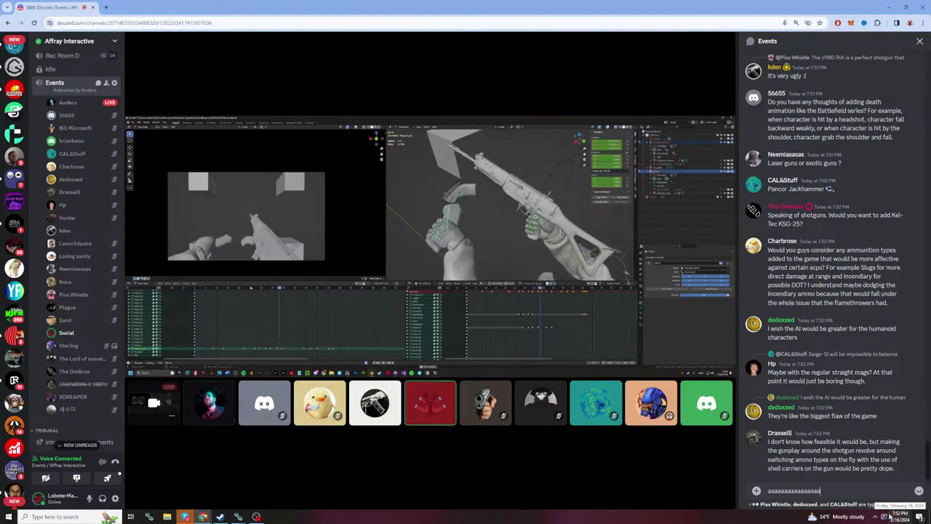
pyautogui.write('aaaaaaaaaaaaaaaaaaaaaaaaaaaaaaaaaaaaaaaaaaaaaaaaaaaaaaaaaaaa')
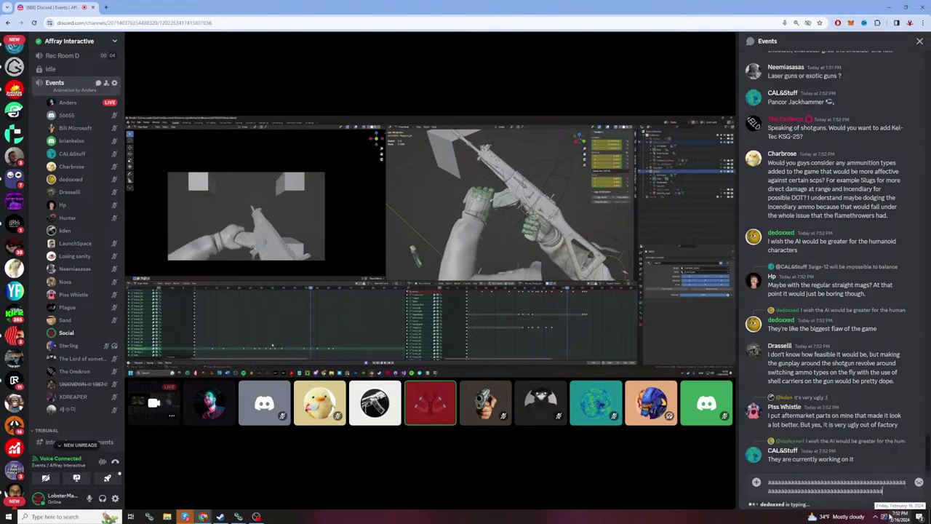
pyautogui.write('aaaaaaaaaaaaaaaaaaaaaaaaaaaaaaaaaaaaaaaaaaaaaaaaaaaaaaaaa')
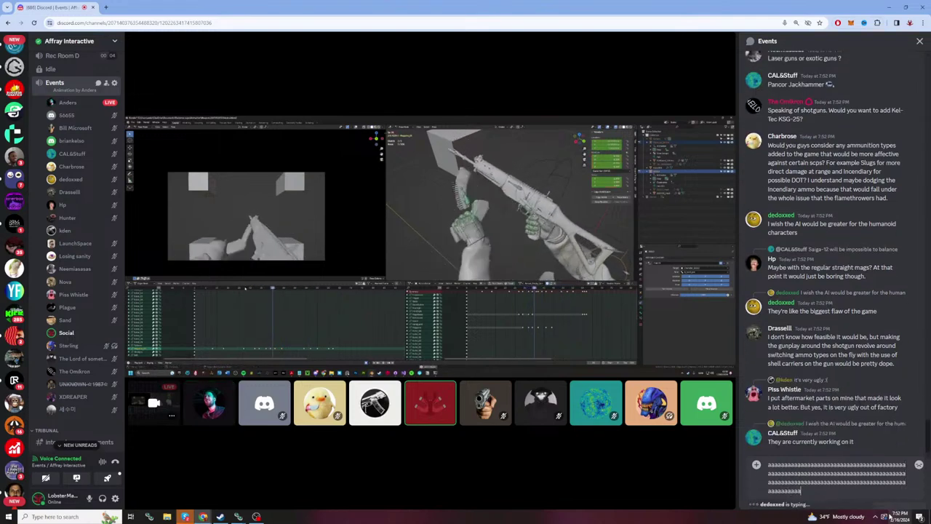
pyautogui.write('aaaaaaaaaaaaaaaaaaaaaaaaaaaaaaaaaaaaaaaaaaaaaaaaaaa')
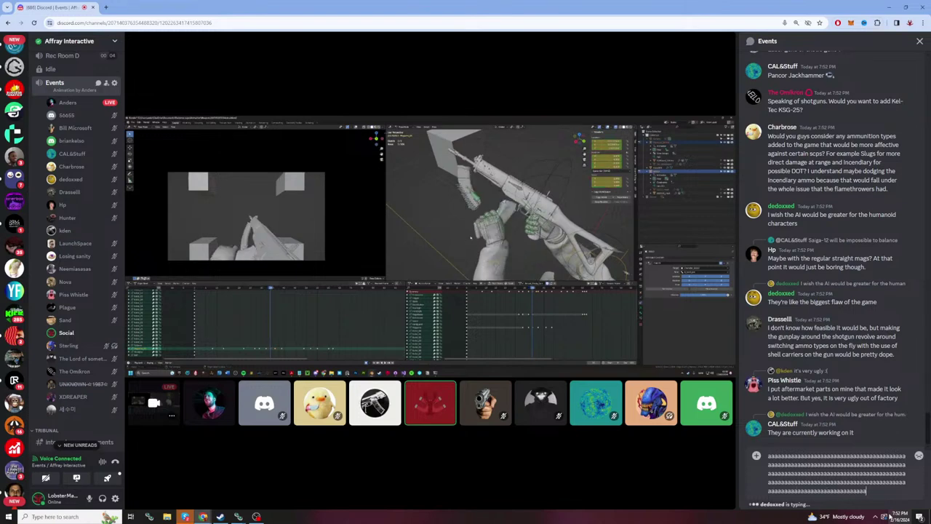
pyautogui.write('aaaaaaaaaaaaaaaaaaaaaaaaaaaaaaaaaaaaaaaaaaaaaaaaaaaaaaaaaaaaaaaaaaaaaaaaaaaaaaaaaaaaaaaaaaaaaaaaaaaaaaaaaaaaaaa')
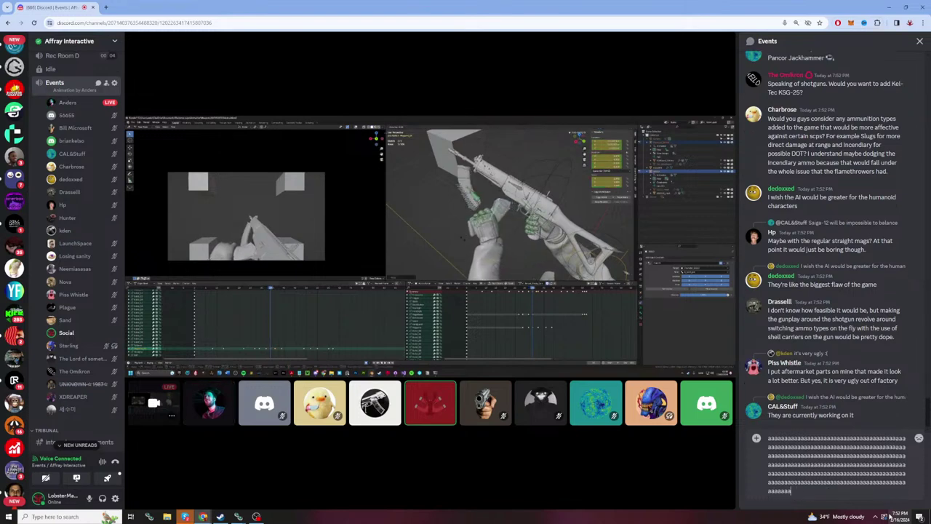
pyautogui.write('aaaaaaaaaaaaaaaaaaaaaaaa')
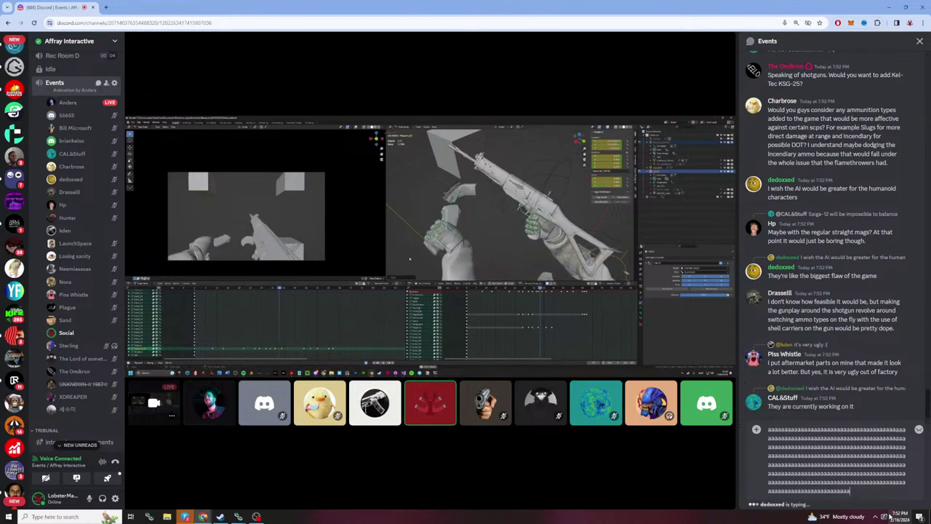
pyautogui.write('aaaaaaaaaaaaaaa')
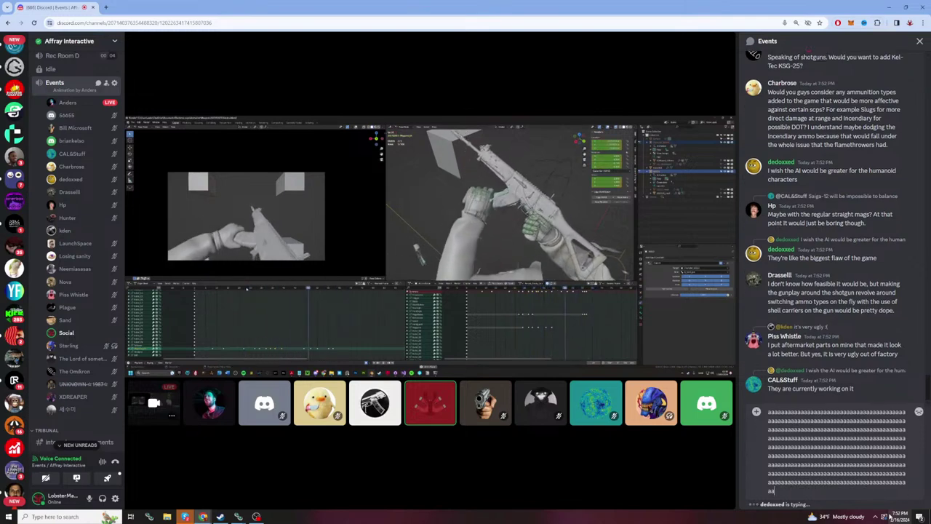
pyautogui.write('aaaaaaaaaaaaaaaaaaaaaa')
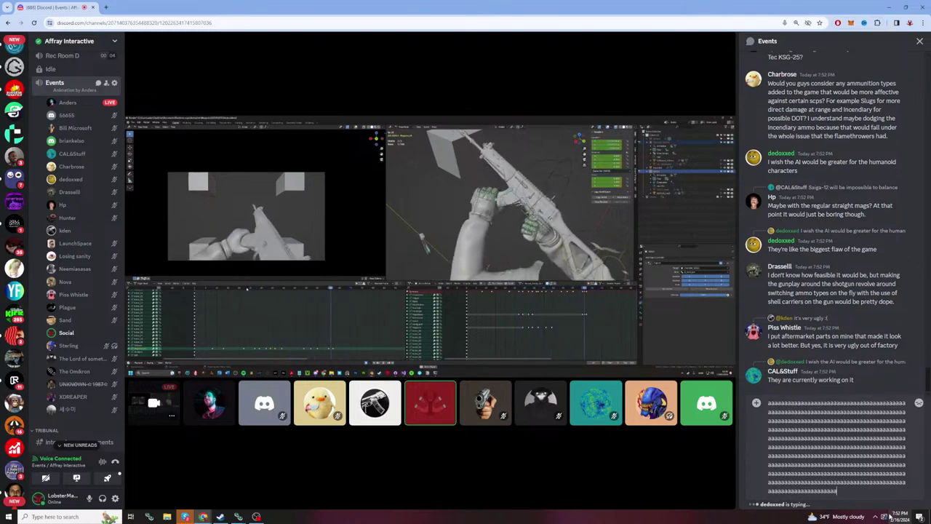
pyautogui.write('aaaaaaaaaaaaaaaaaaaaaaaaaaaaaaaaaaaaaaaaaaaaaaaaaa')
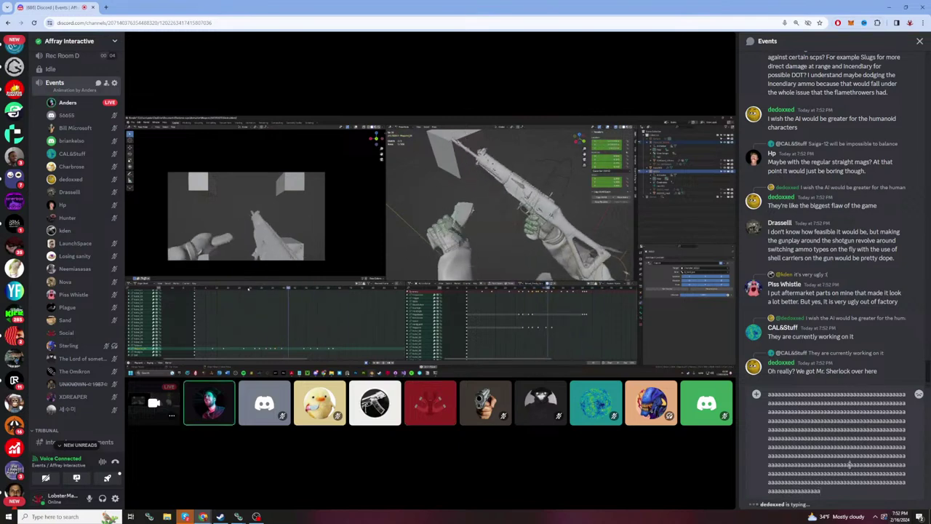
pyautogui.hotkey('ctrl', 'a')
pyautogui.press('BackSpace')
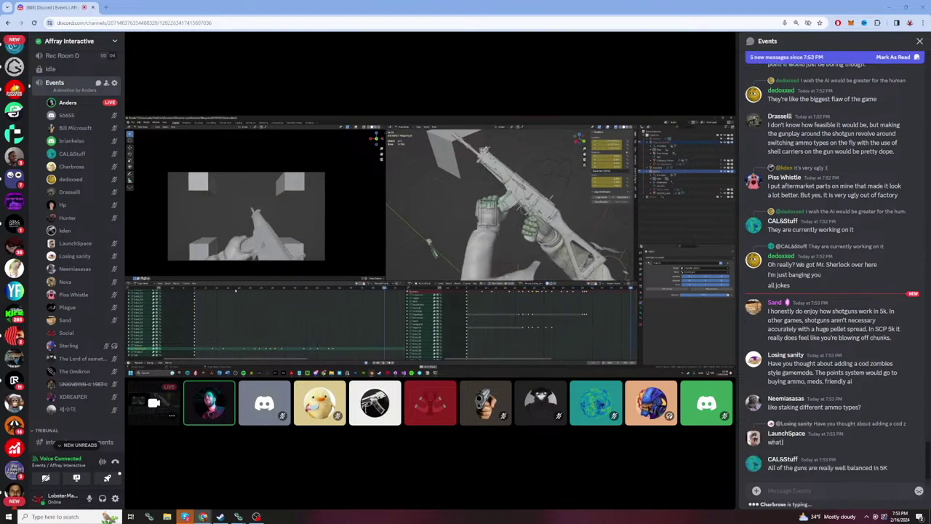
pyautogui.click(799, 495)
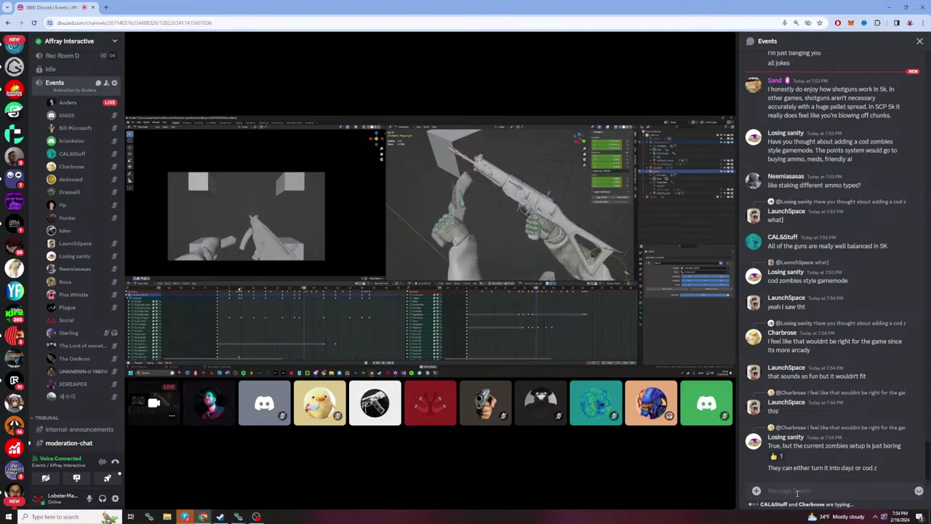
# Step: Type a long string of a's into the Events message box and select all of it
pyautogui.write('aaaaaaaaaaaaaaaaaaaaaaaaaaaaaaaaaaaaaa')
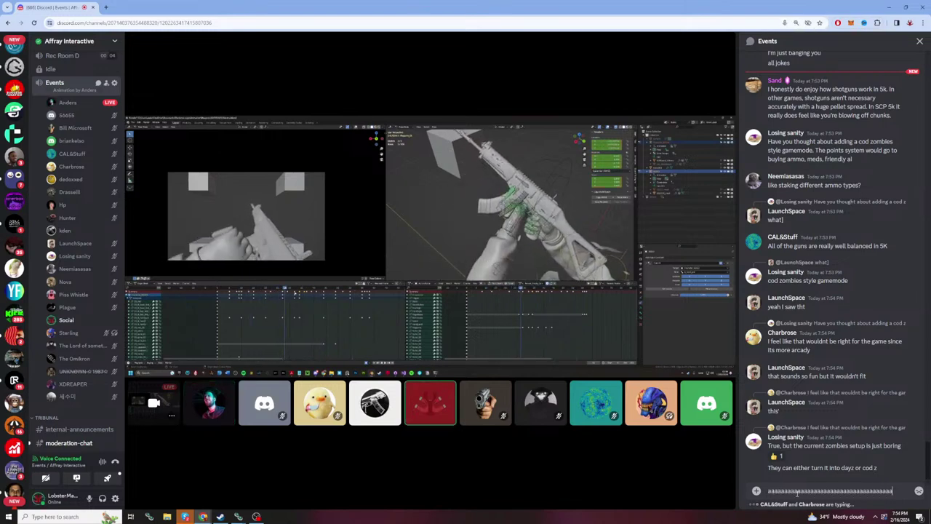
pyautogui.write('aaaaaaaaaaaaaaaaaaaaaaaaaaaaaaaaaaaaaaaaaaaaaaa')
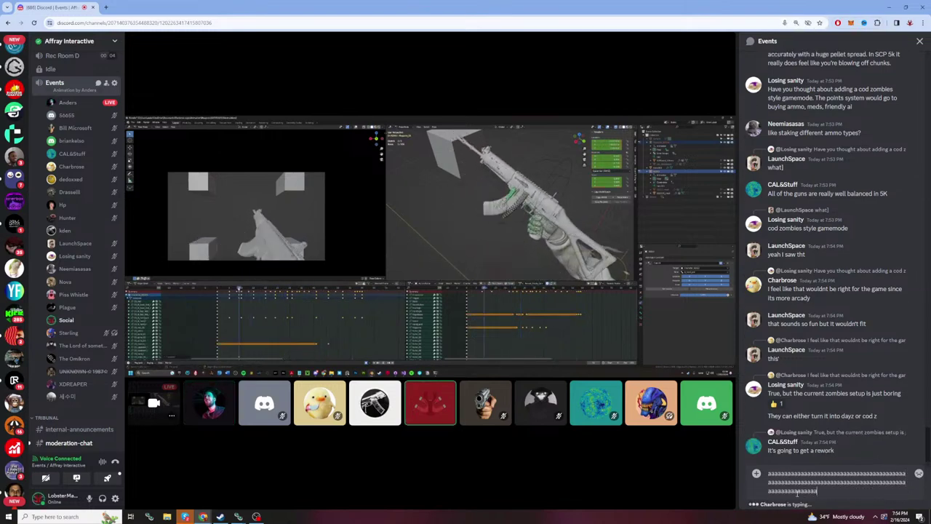
pyautogui.write('aaaaaaaaaaaaaaaaaaaaaaaaaaaaaaaaaaaaaaaaaaaaaaaaaaaa')
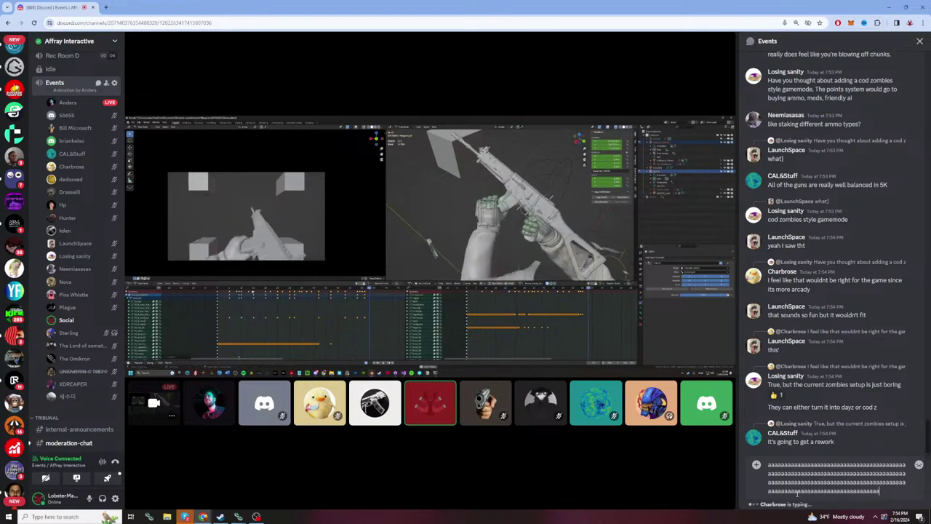
pyautogui.write('aaaaaaaaaaaaaaaaaaaaaaaaaaaaaaaaaaaaaaaaaaaaaaaaaaaaaaa')
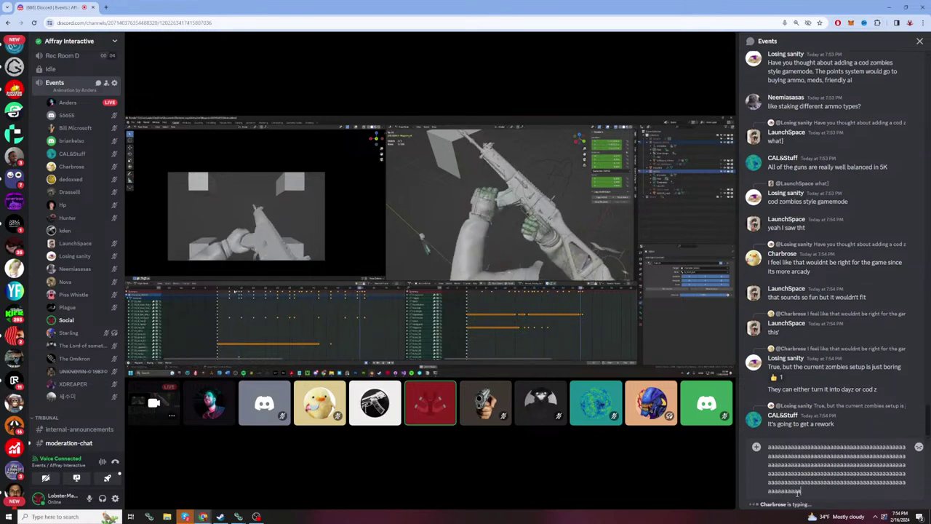
pyautogui.write('aaaaaaaaaaaaaaaaaaaaaaaaaaaaaaaaaaaaaaaaaaaaaaaaaaaaaaa')
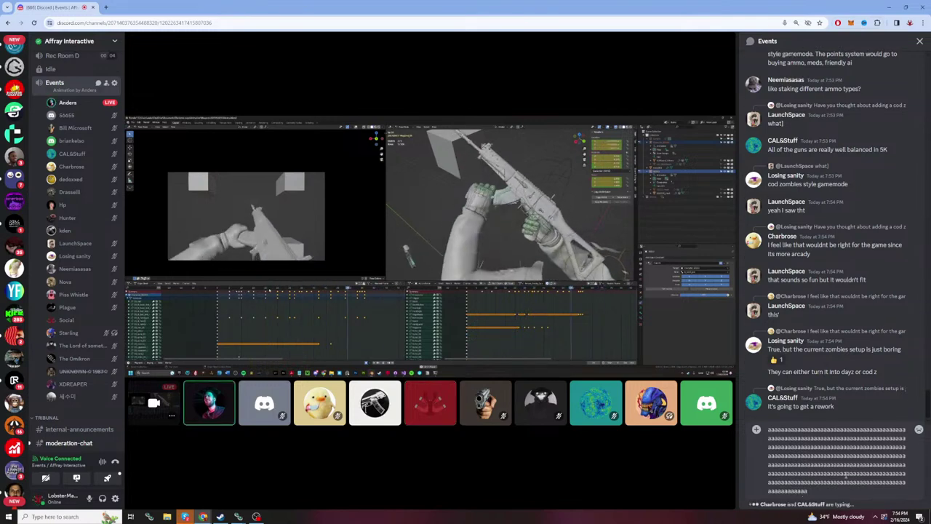
pyautogui.hotkey('ctrl', 'a')
# Step: Delete the selected a's, leaving the Events message box empty
pyautogui.press('BackSpace')
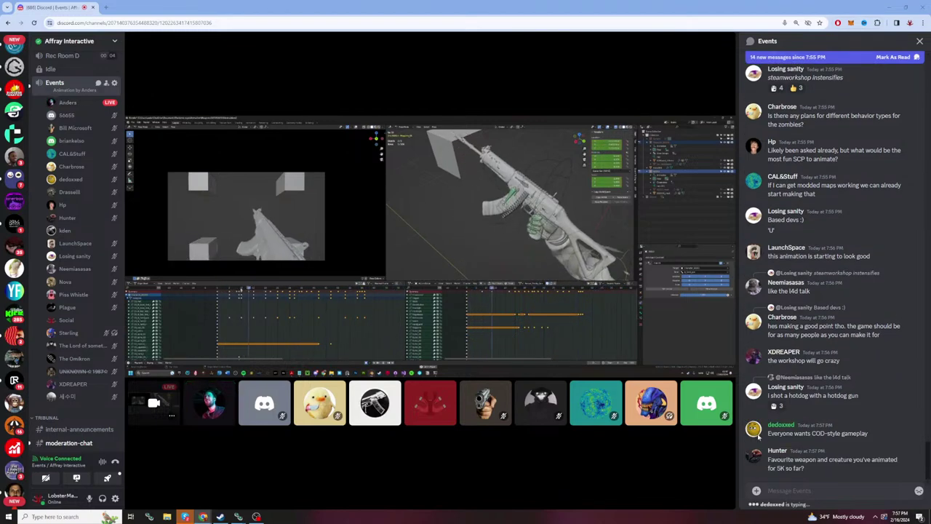
# Step: Type a row of a's in the Events message box, then select and delete it unsent
pyautogui.click(782, 486)
pyautogui.write('aaaaaaaaaa')
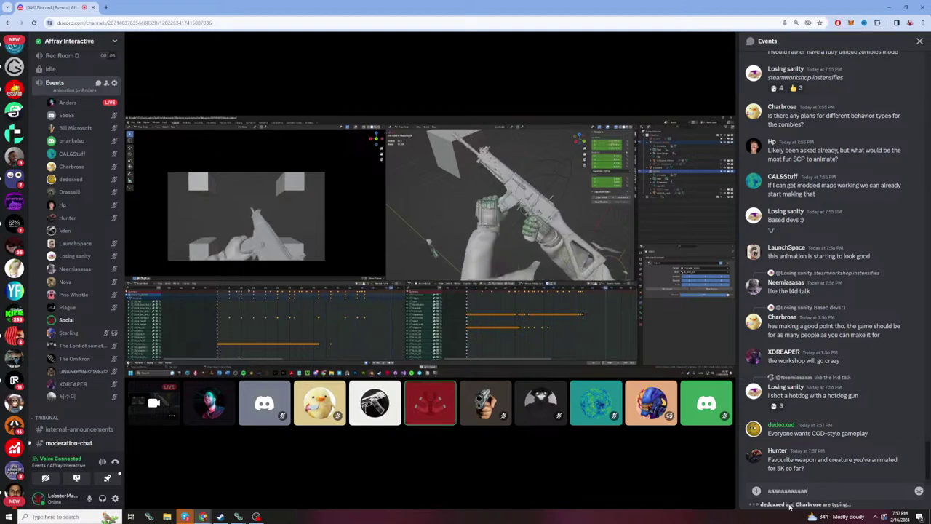
pyautogui.write('aaaaaaaaaaaaaaaaaaaaaaaaaaaaaaaaaaaaaaaaaaaaaaaaaaaaaaaaaaaaaaaaaaaaaaa')
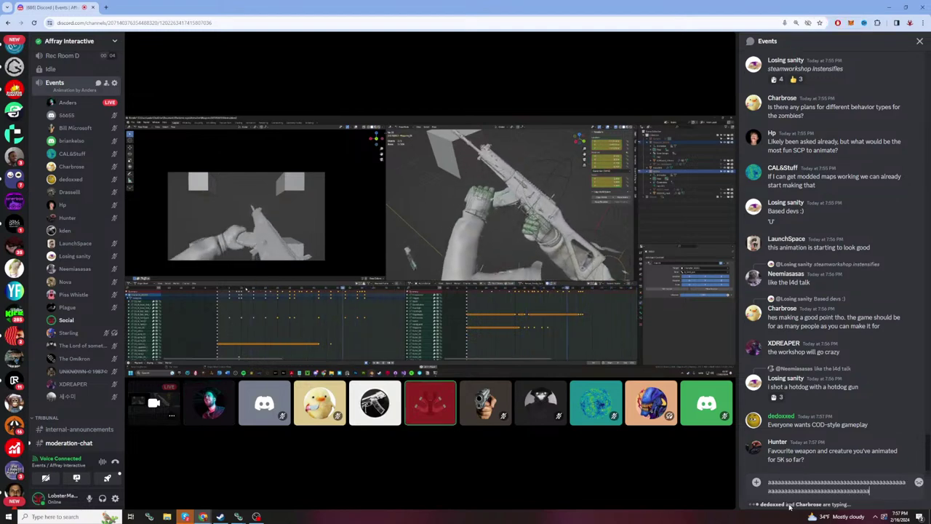
pyautogui.write('aaaaaaaaaaaaaaaaaaaaaaaaaaaaaaaaaaaaaaaaaaaaaaaaaaaaaaaaaaaaaaaaaaaaaaaaaaaaaaaaaaaaaaaaaaaaaaaaaaaaaaa')
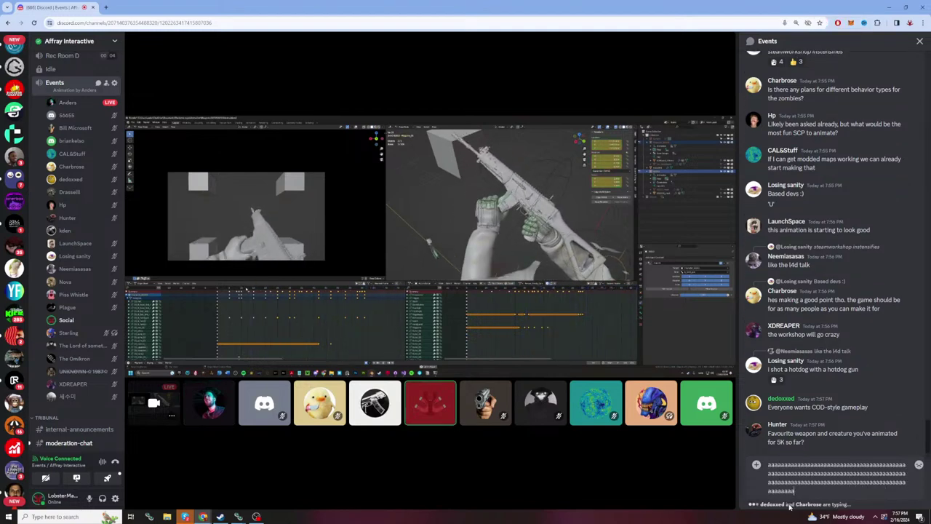
pyautogui.write('aaa')
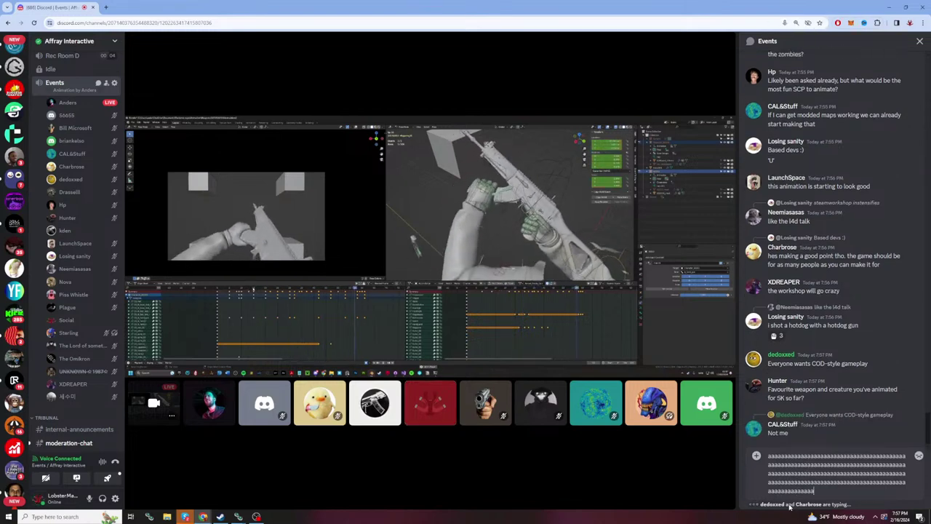
pyautogui.hotkey('ctrl', 'a')
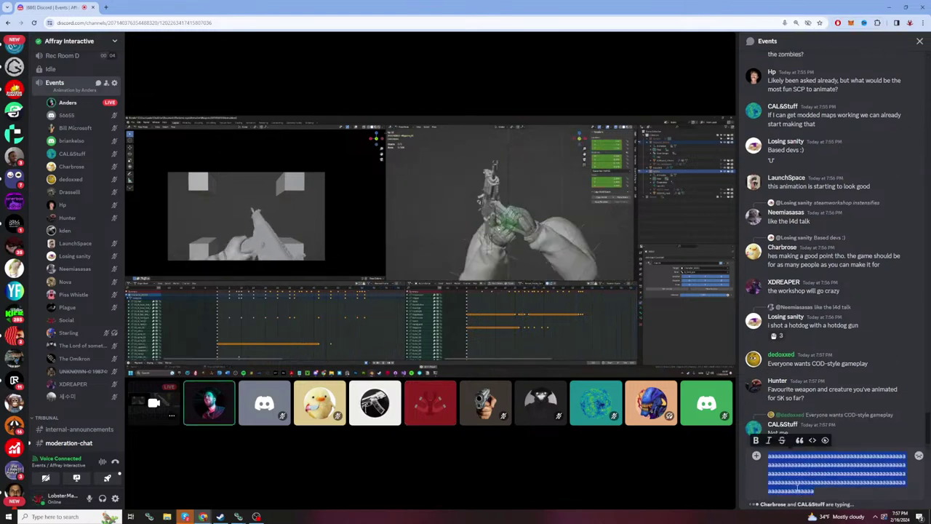
pyautogui.press('BackSpace')
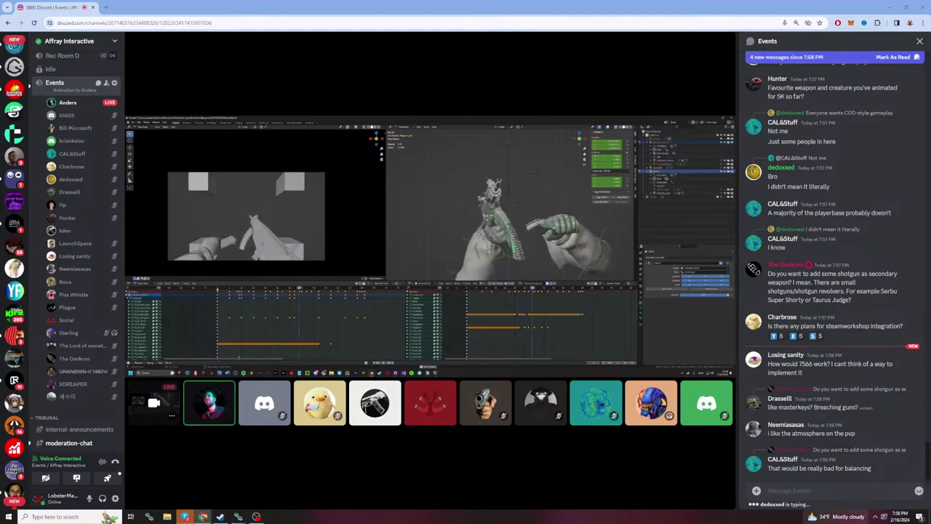
# Step: Type a long run of a's in the Events box, then trim it back to two lines
pyautogui.click(833, 498)
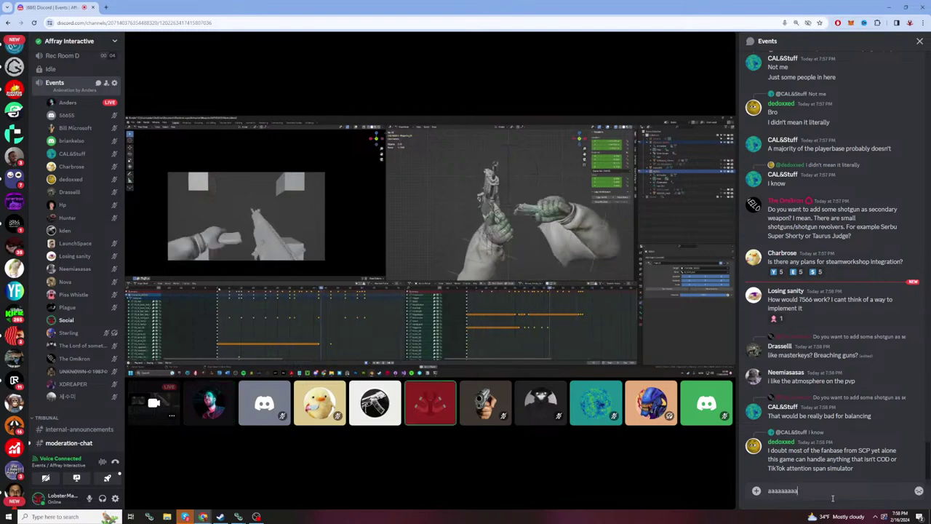
pyautogui.write('aaaaaaaaaaaaaaaaaaaaaaaaaaaaaaaaaaaaaaaaaaaaaaaaaaaaaaaaaaaaaaaaaa')
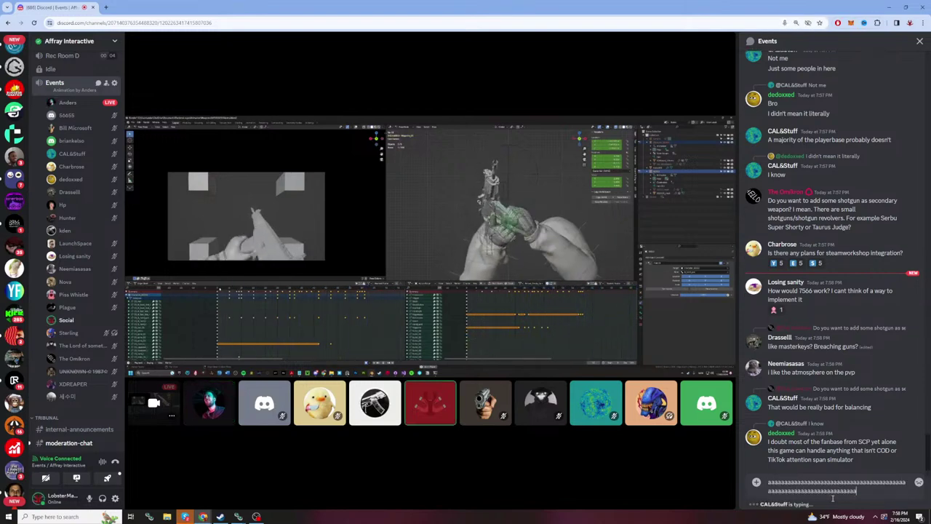
pyautogui.write('aaaaaaaaaaaaaaaaaaaa')
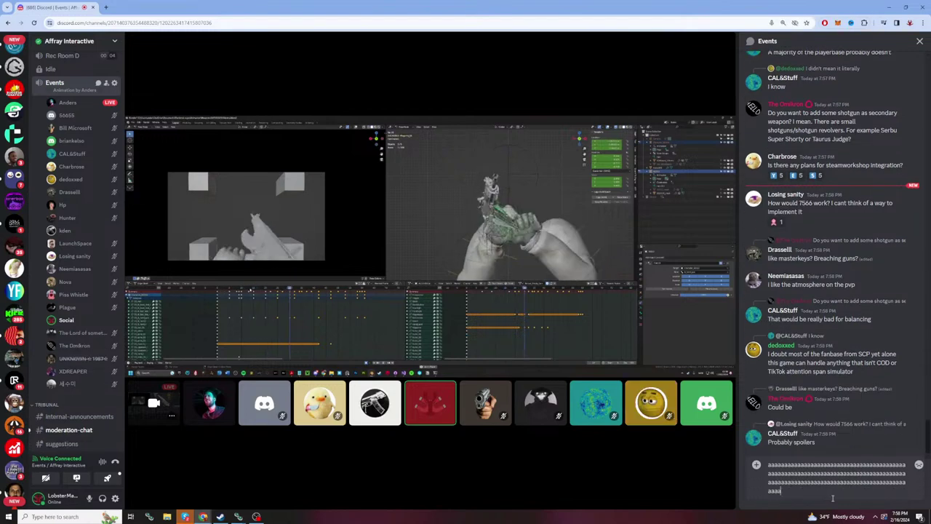
pyautogui.write('aaaaaaaaaaaaaaaaaaaaaaaaaaaaaaaaaaaaaaaaaaaaaaaaaaaaaaaaa')
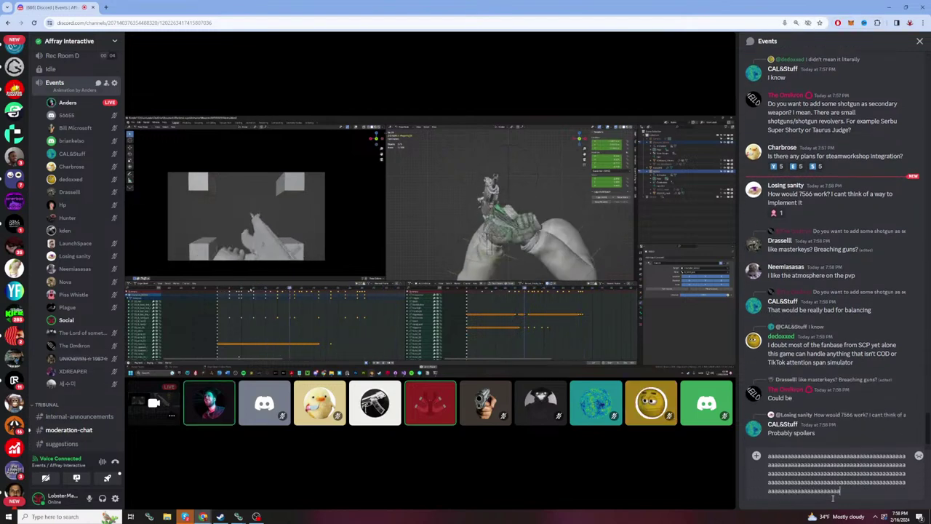
pyautogui.write('aaaaaaaaaaaaaaaaaaaaaaaaaaaaaaaaaaaaaaaaaaaaaaaaaaaaaa')
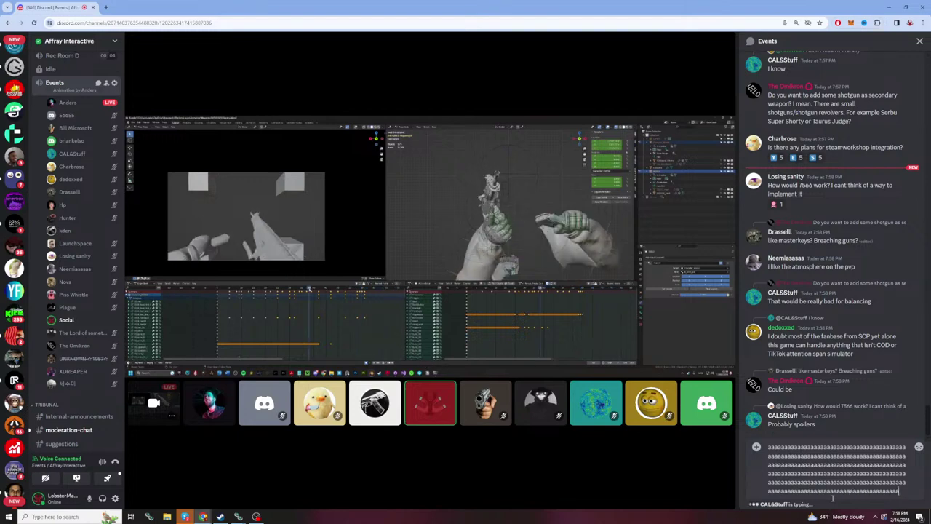
pyautogui.write('aaaaaaaaaaaaaaaaaaaaaaaaaaaaaaaaaaaaaaaaaaaaaaaaaa')
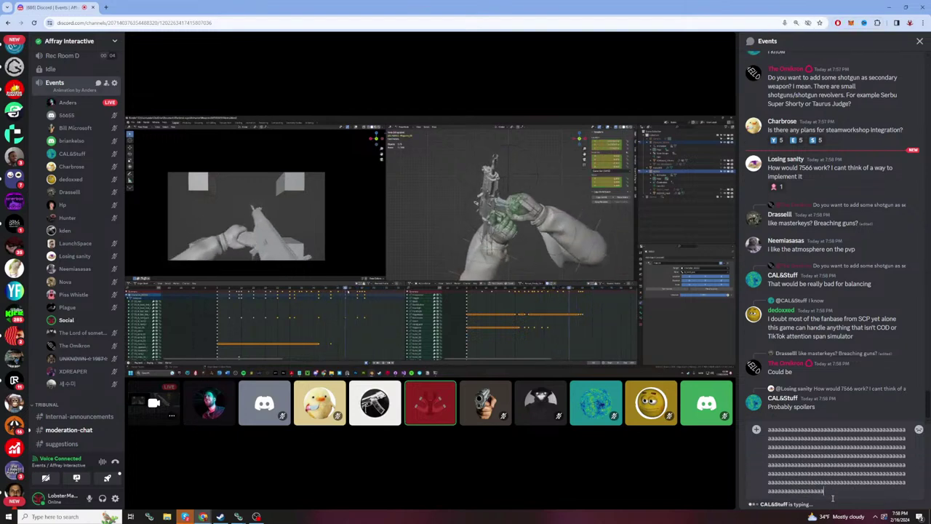
pyautogui.write('aaaaaaaaaaaaaaaaaaaaaaaa')
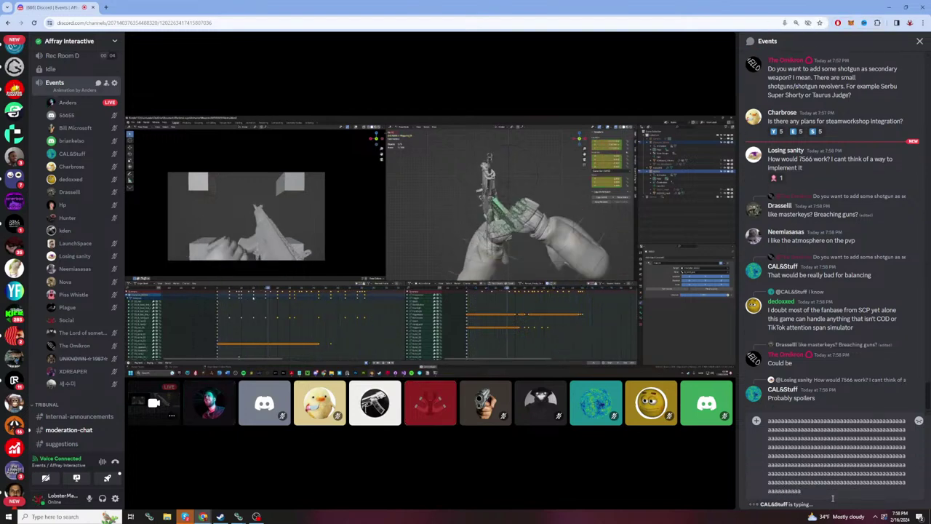
pyautogui.write('aaaaaaaaaaaaaaaaaaa')
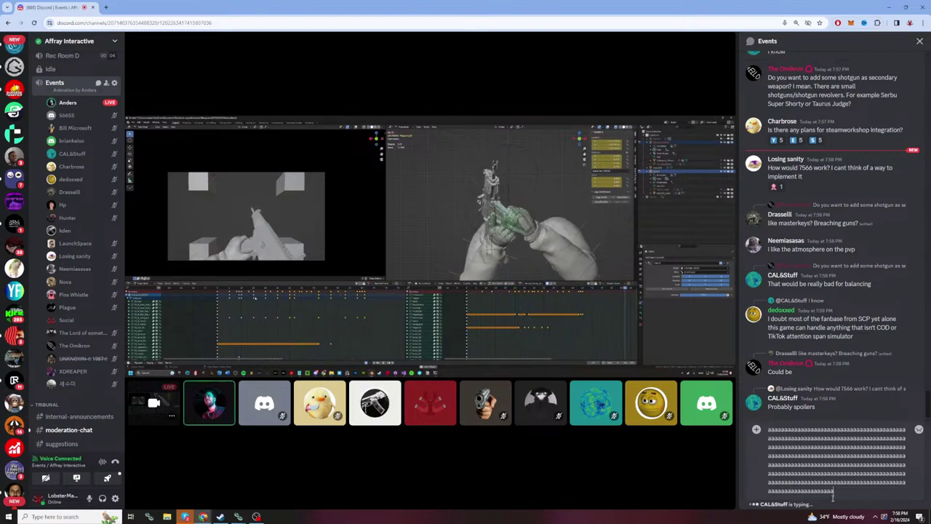
pyautogui.write('aaaaaaaaaaaaaaaaaaaaaaaaaaaa')
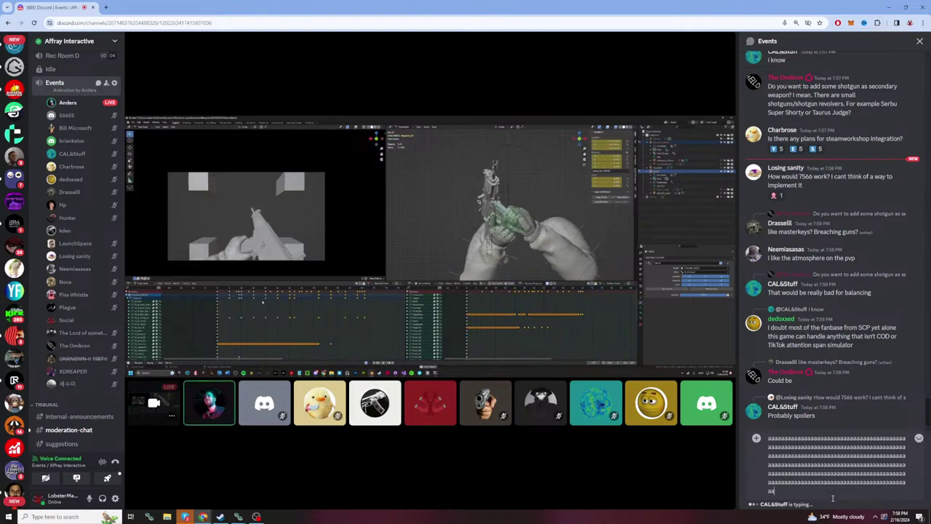
pyautogui.press('BackSpace')
pyautogui.press('BackSpace')
pyautogui.press('BackSpace')
pyautogui.press('BackSpace')
pyautogui.press('BackSpace')
pyautogui.press('BackSpace')
pyautogui.press('BackSpace')
pyautogui.press('BackSpace')
pyautogui.press('BackSpace')
pyautogui.press('BackSpace')
pyautogui.press('BackSpace')
pyautogui.press('BackSpace')
pyautogui.press('BackSpace')
pyautogui.press('BackSpace')
pyautogui.press('BackSpace')
pyautogui.press('BackSpace')
pyautogui.press('BackSpace')
pyautogui.press('BackSpace')
pyautogui.press('BackSpace')
pyautogui.press('BackSpace')
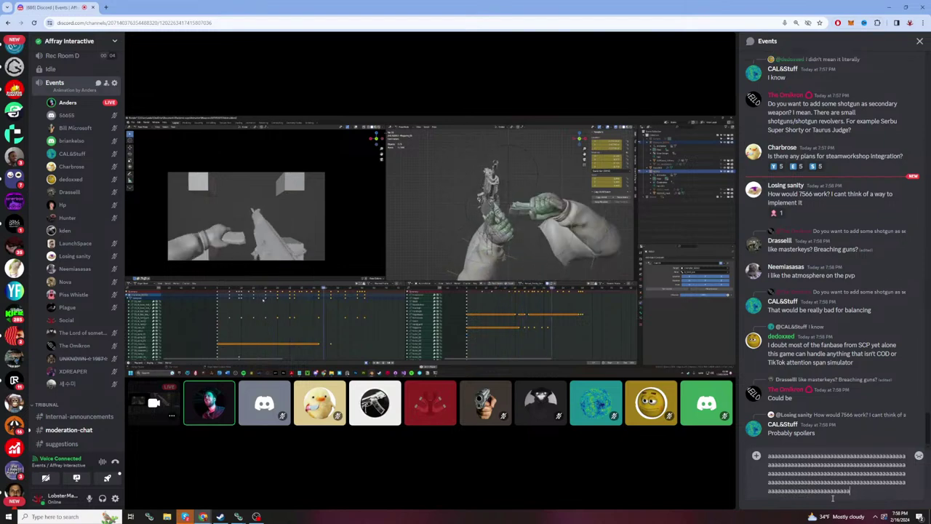
pyautogui.press('BackSpace')
pyautogui.press('BackSpace')
pyautogui.press('BackSpace')
pyautogui.press('BackSpace')
pyautogui.press('BackSpace')
pyautogui.press('BackSpace')
pyautogui.press('BackSpace')
pyautogui.press('BackSpace')
pyautogui.press('BackSpace')
pyautogui.press('BackSpace')
pyautogui.press('BackSpace')
pyautogui.press('BackSpace')
pyautogui.press('BackSpace')
pyautogui.press('BackSpace')
pyautogui.press('BackSpace')
pyautogui.press('BackSpace')
pyautogui.press('BackSpace')
pyautogui.press('BackSpace')
pyautogui.press('BackSpace')
pyautogui.press('BackSpace')
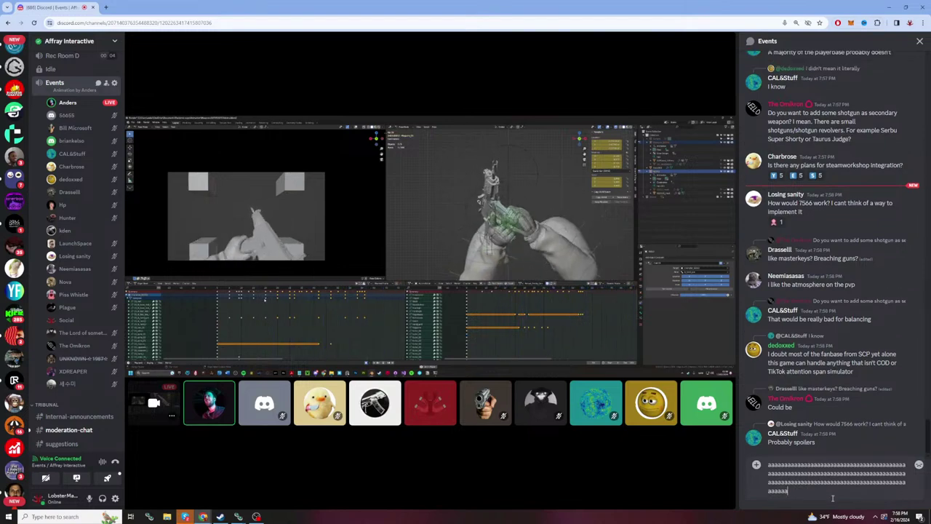
pyautogui.press('BackSpace')
pyautogui.press('BackSpace')
pyautogui.press('BackSpace')
pyautogui.press('BackSpace')
pyautogui.press('BackSpace')
pyautogui.press('BackSpace')
pyautogui.press('BackSpace')
pyautogui.press('BackSpace')
pyautogui.press('BackSpace')
pyautogui.press('BackSpace')
pyautogui.press('BackSpace')
pyautogui.press('BackSpace')
pyautogui.press('BackSpace')
pyautogui.press('BackSpace')
pyautogui.press('BackSpace')
pyautogui.press('BackSpace')
pyautogui.press('BackSpace')
pyautogui.press('BackSpace')
pyautogui.press('BackSpace')
pyautogui.press('BackSpace')
pyautogui.press('BackSpace')
pyautogui.press('BackSpace')
pyautogui.press('BackSpace')
pyautogui.press('BackSpace')
pyautogui.press('BackSpace')
pyautogui.press('BackSpace')
pyautogui.press('BackSpace')
pyautogui.press('BackSpace')
pyautogui.press('BackSpace')
pyautogui.press('BackSpace')
pyautogui.press('BackSpace')
pyautogui.press('BackSpace')
pyautogui.press('BackSpace')
pyautogui.press('BackSpace')
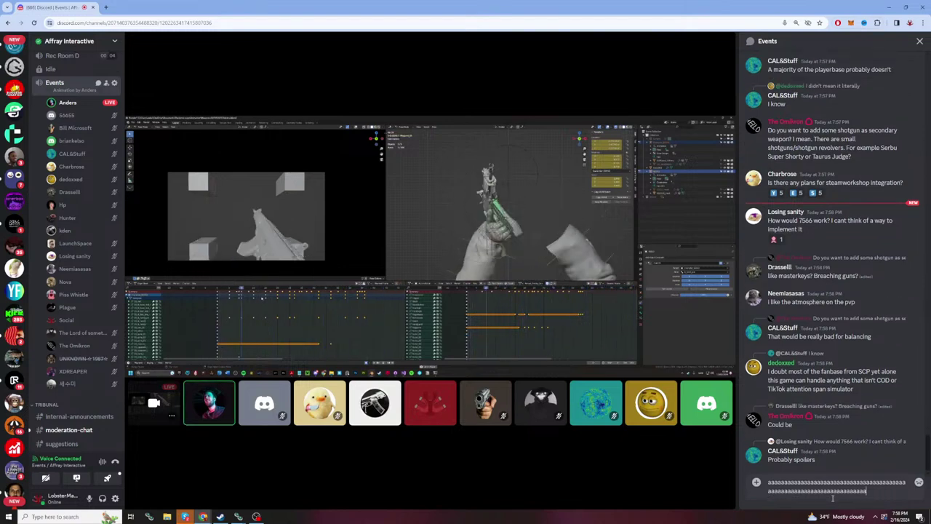
pyautogui.press('BackSpace')
pyautogui.press('BackSpace')
pyautogui.press('BackSpace')
pyautogui.press('BackSpace')
pyautogui.press('BackSpace')
pyautogui.press('BackSpace')
pyautogui.press('BackSpace')
pyautogui.press('BackSpace')
pyautogui.press('BackSpace')
pyautogui.press('BackSpace')
pyautogui.press('BackSpace')
pyautogui.press('BackSpace')
pyautogui.press('BackSpace')
pyautogui.press('BackSpace')
pyautogui.press('BackSpace')
pyautogui.press('BackSpace')
pyautogui.press('BackSpace')
pyautogui.press('BackSpace')
pyautogui.press('BackSpace')
pyautogui.press('BackSpace')
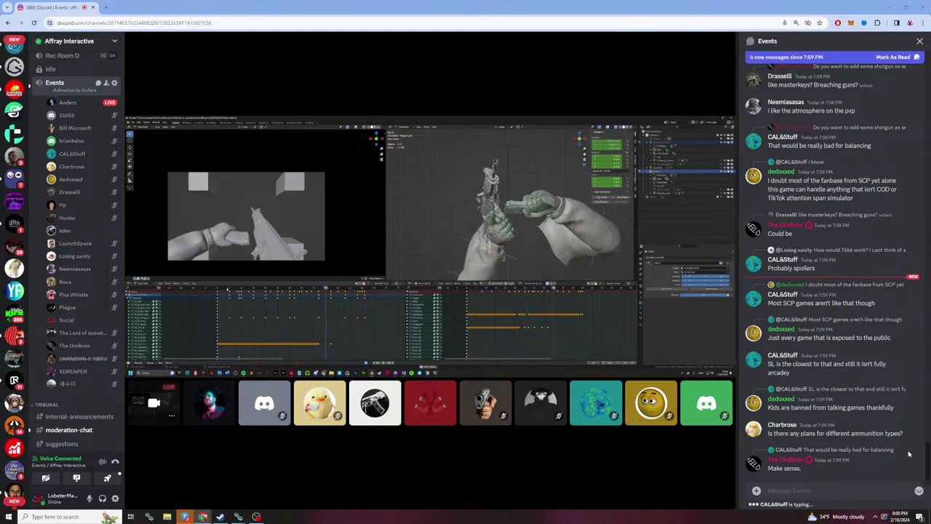
# Step: Type a short row of a's into the Events message box, then delete it unsent
pyautogui.click(842, 495)
pyautogui.write('aaaaaaaaaaaaaaaaaaaaaaaaaaaaaaaaaaaaaaaaaaaaaaa')
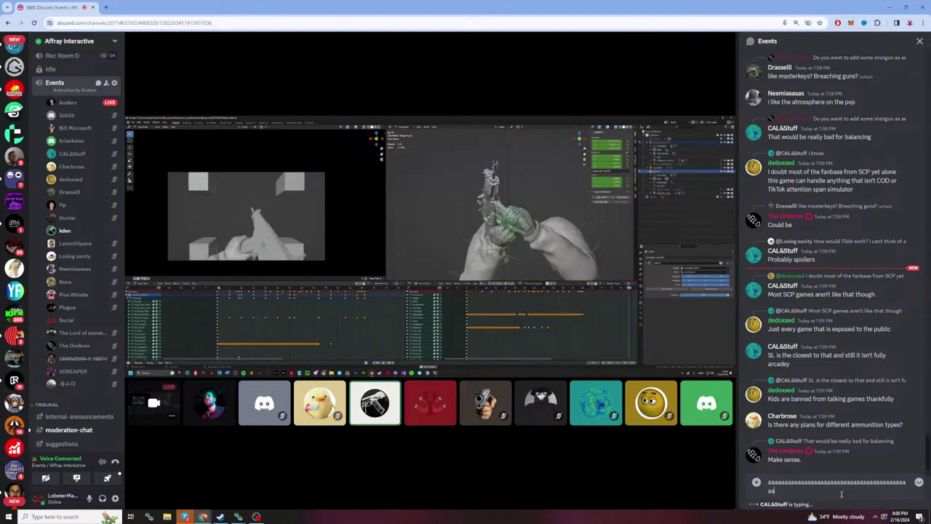
pyautogui.press('BackSpace')
pyautogui.press('BackSpace')
pyautogui.press('BackSpace')
pyautogui.press('BackSpace')
pyautogui.press('BackSpace')
pyautogui.press('BackSpace')
pyautogui.press('BackSpace')
pyautogui.press('BackSpace')
pyautogui.press('BackSpace')
pyautogui.press('BackSpace')
pyautogui.press('BackSpace')
pyautogui.press('BackSpace')
pyautogui.press('BackSpace')
pyautogui.press('BackSpace')
pyautogui.press('BackSpace')
pyautogui.press('BackSpace')
pyautogui.press('BackSpace')
pyautogui.press('BackSpace')
pyautogui.press('BackSpace')
pyautogui.press('BackSpace')
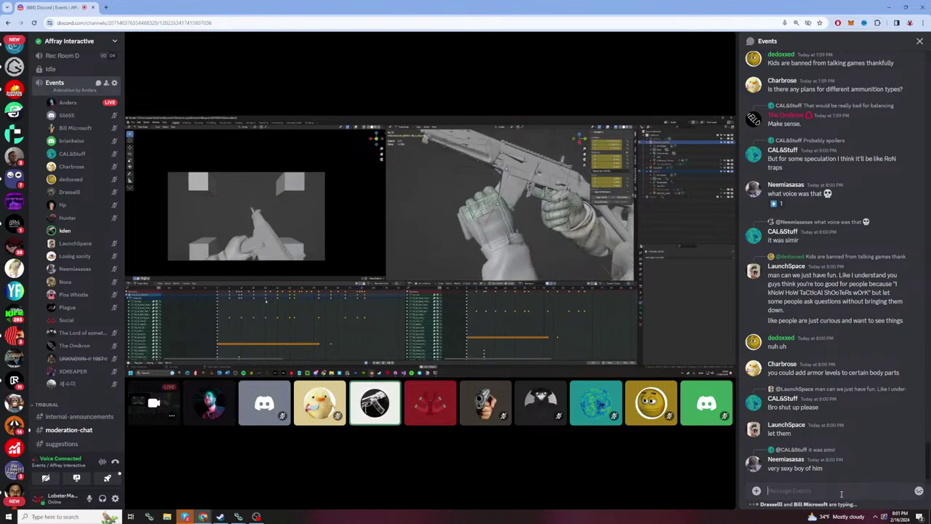
# Step: Send two chat messages: 'be nice', then 'I know lot of a strong opinions'
pyautogui.write('be')
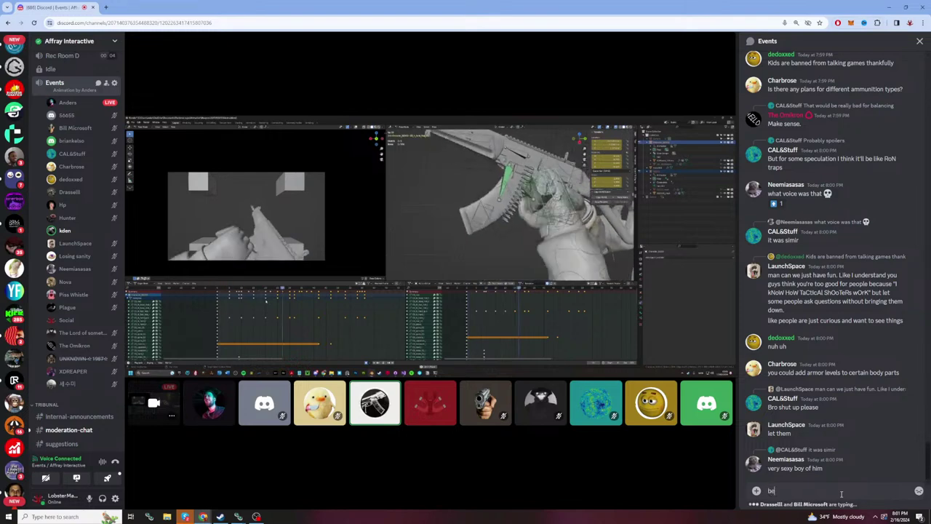
pyautogui.write(' nicee')
pyautogui.press('Return')
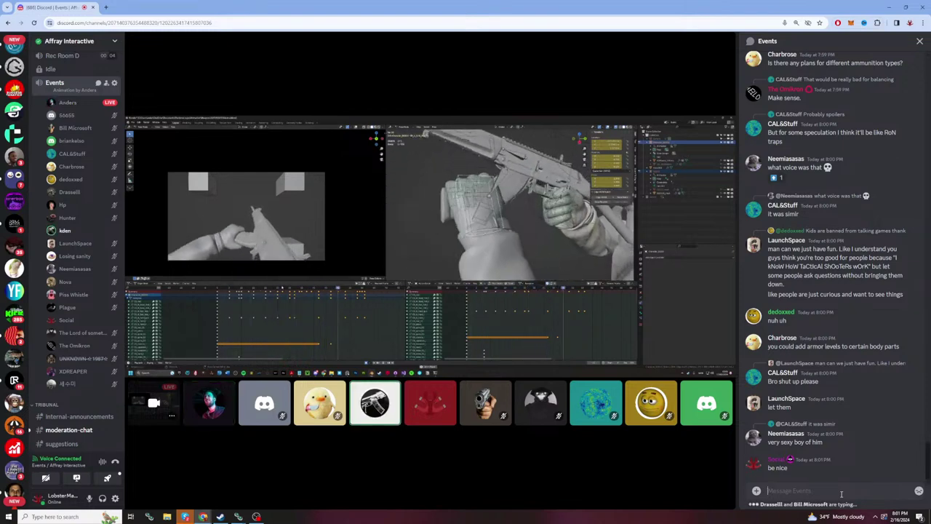
pyautogui.write('I know lot of')
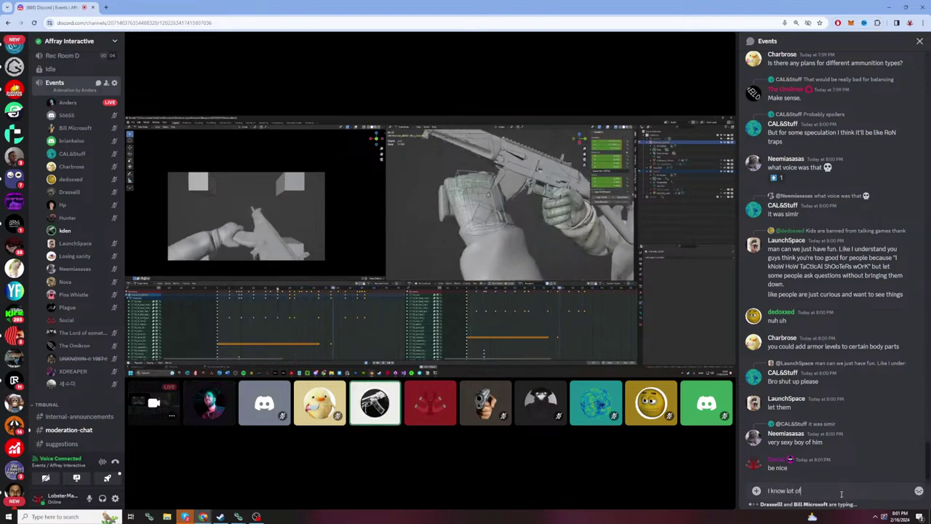
pyautogui.write(' a strong o')
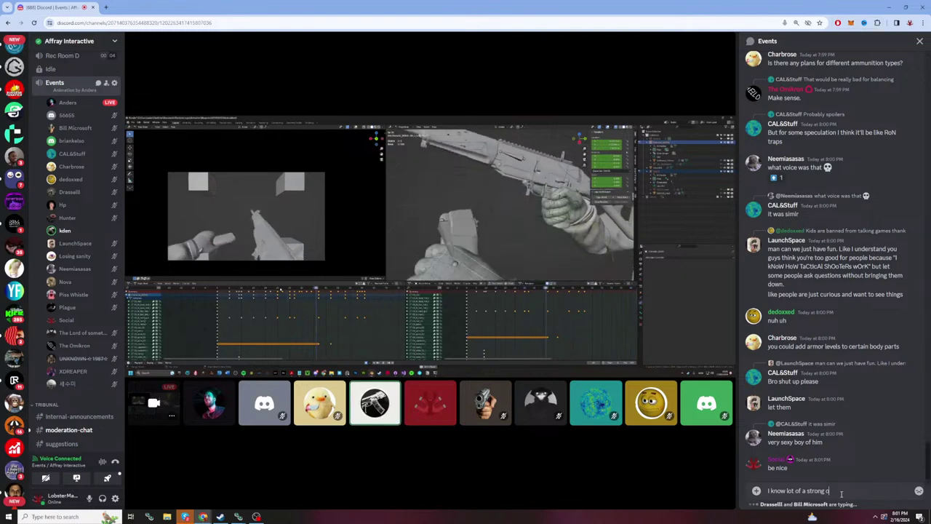
pyautogui.write('pinions')
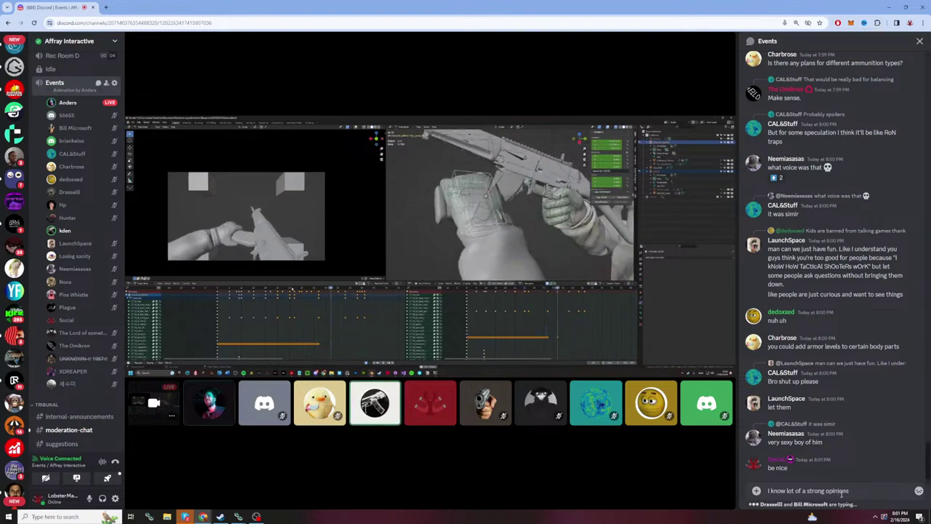
pyautogui.press('Return')
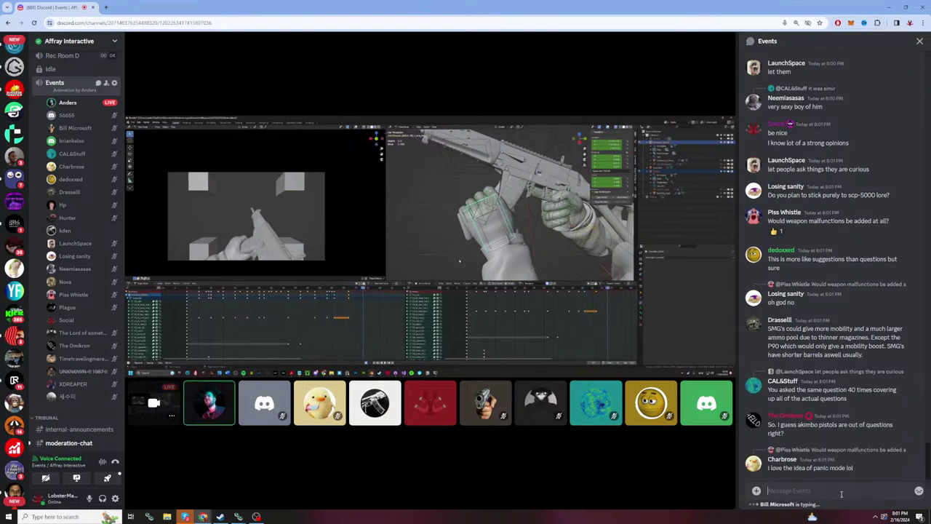
# Step: Draft a long string of a's in the Events box, then select and delete it
pyautogui.scroll(3, 847, 208)
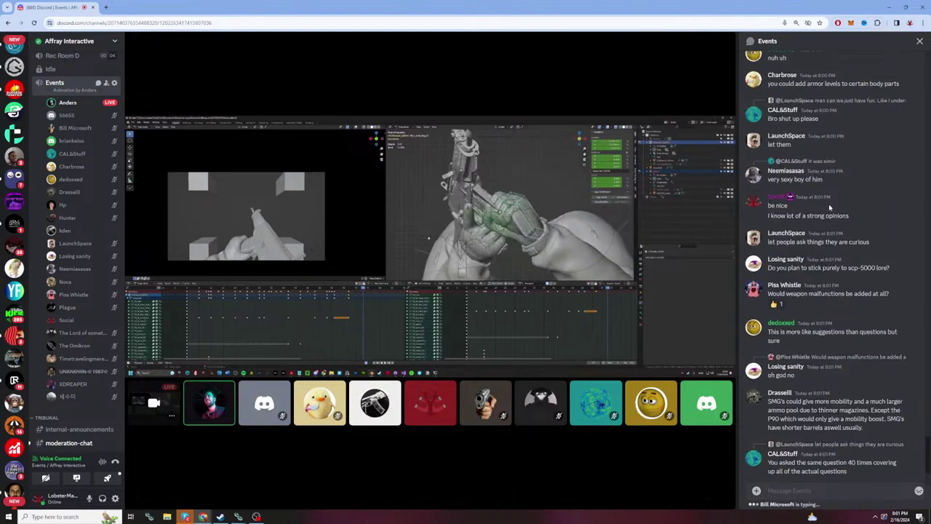
pyautogui.scroll(2, 848, 207)
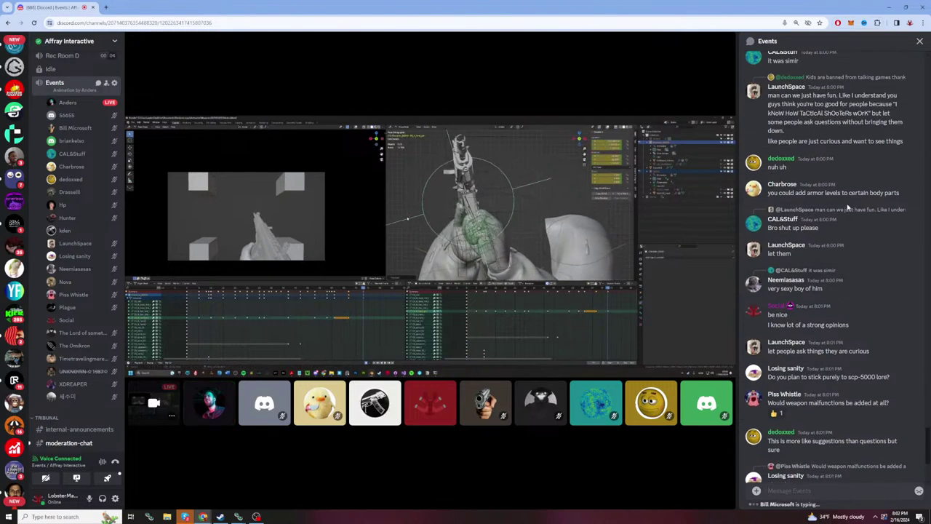
pyautogui.write('aaaaaaaaaaaa')
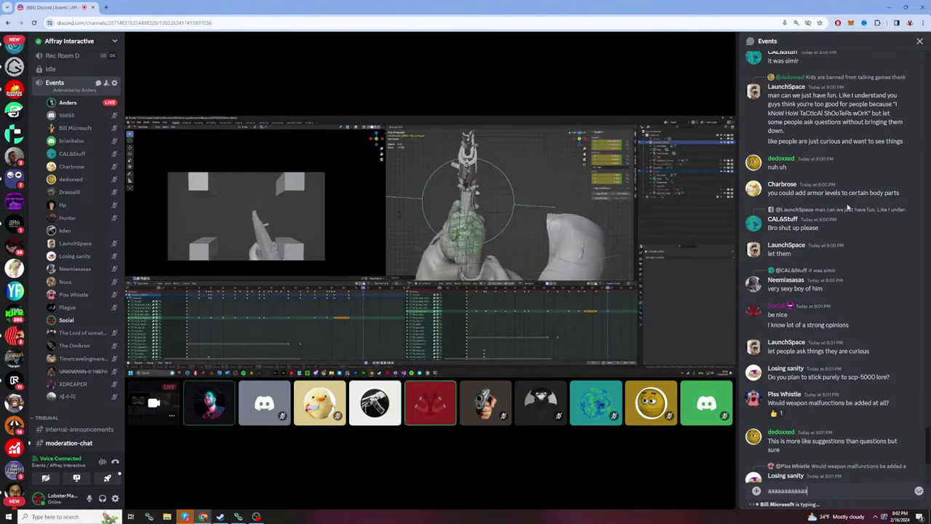
pyautogui.write('aaaaaaaaaaaaaaaaaaaaaaaaaaaaaaaaaaaaaaaaaaaaaaaaaaaaaaaaaaaaaaaaaaaaaaaaaaaa')
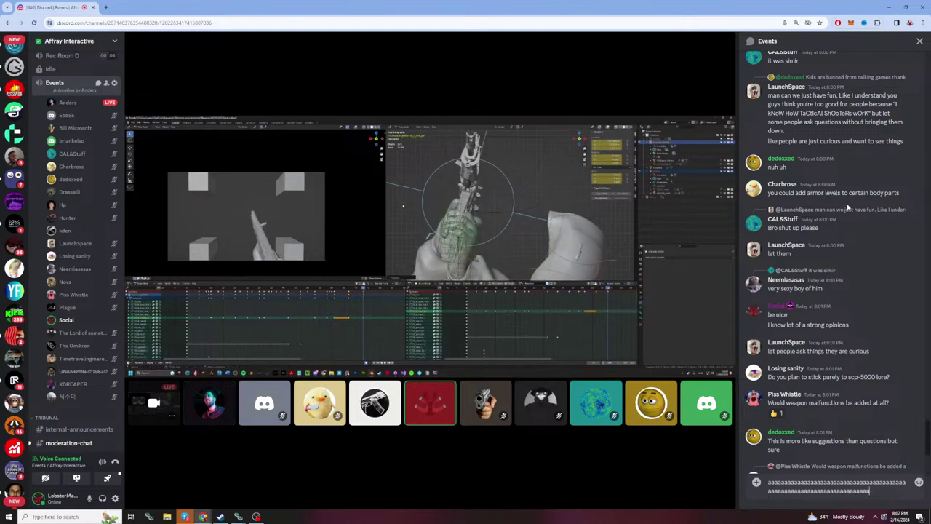
pyautogui.write('aaaaaaaaaaaaaaaaaaaaaaaaaaaaaaaaaaaaaaaaaaaaaaaaaaaaaaaa')
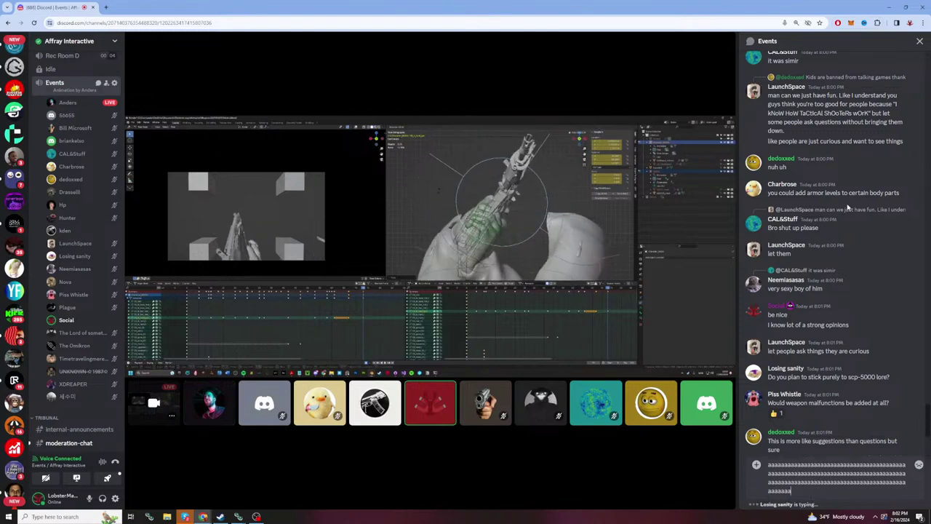
pyautogui.write('aaaaaaaaaaaaaaaaaaaaaaaaaaaaaaaaaaaaaaaaaaaaaaaaaaaaaaaaaaaaaaaaaaaaaaaaaaaaaaaaaaaaaaaaaaaaaaaaaaaaaaaaaaa')
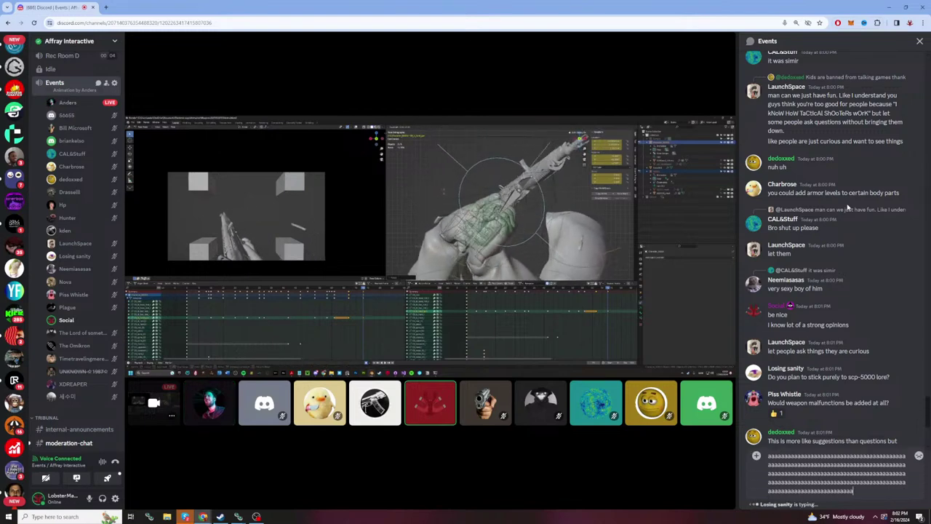
pyautogui.write('aaaaaaa')
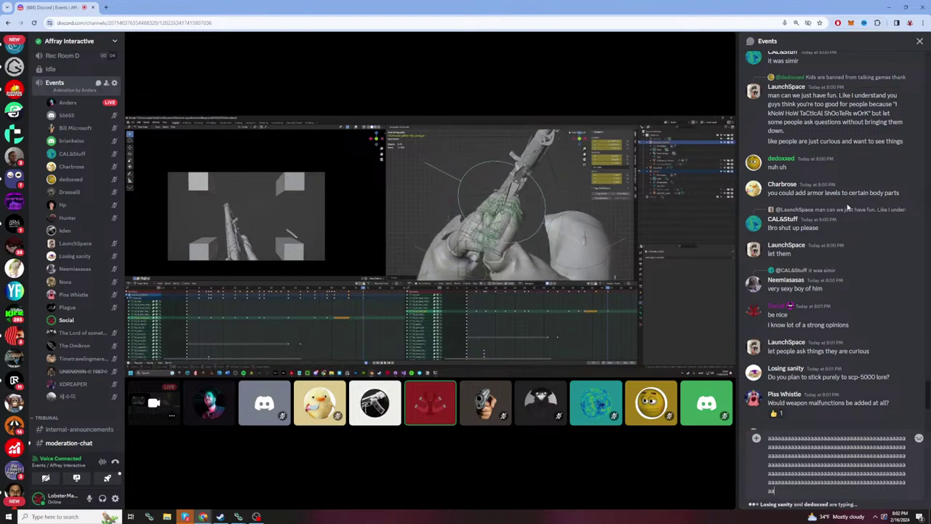
pyautogui.write('aaaaaaaaaaaaaaaaaaaaa')
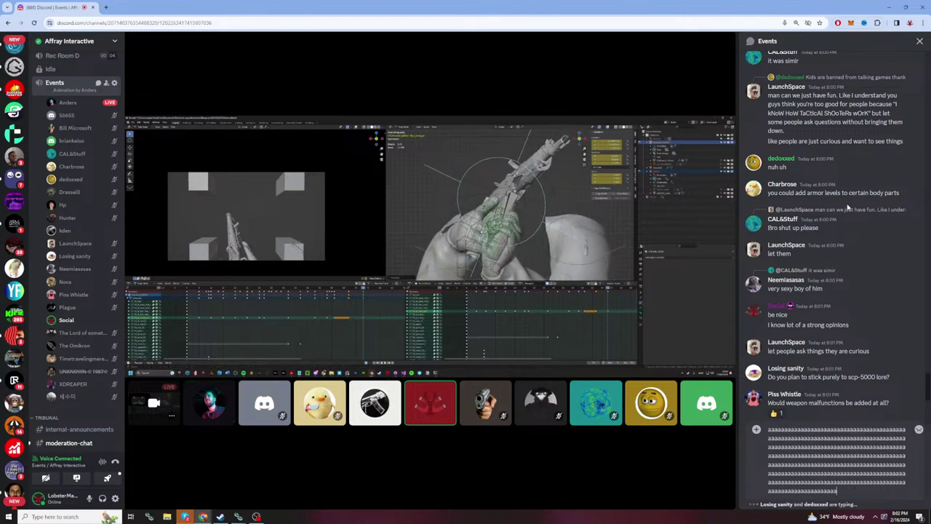
pyautogui.write('aaaaaaaaaaaaaaaaaaaaaaaaaaaaaaaaaaaaaaaaaaaaaaaaaaaaaaaaaaaaaaaaaaaaaaaaaaaaaaaaaaaaaaaaaaaaaaaaaaaaa')
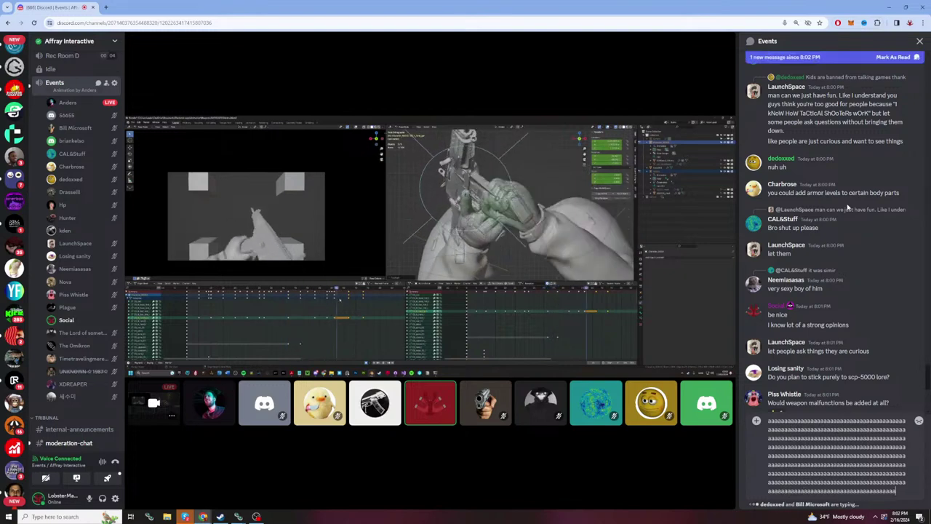
pyautogui.hotkey('ctrl', 'a')
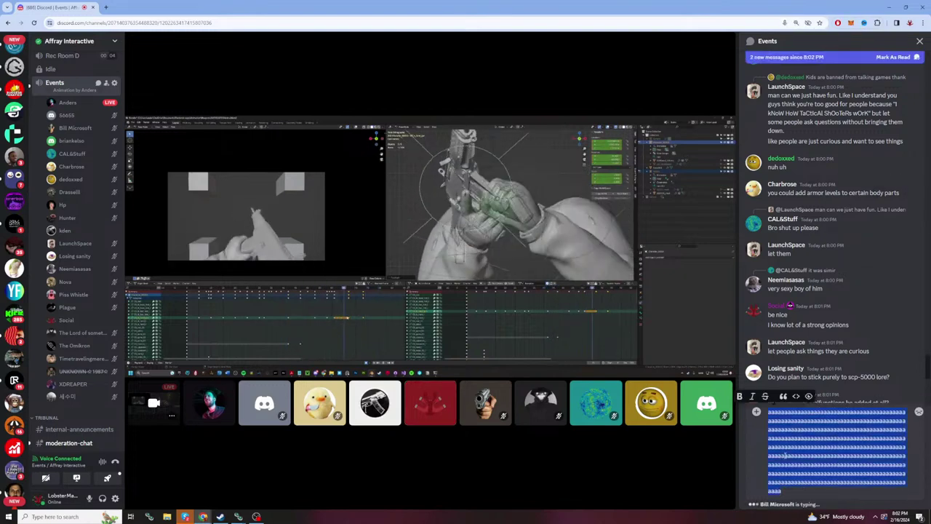
pyautogui.press('BackSpace')
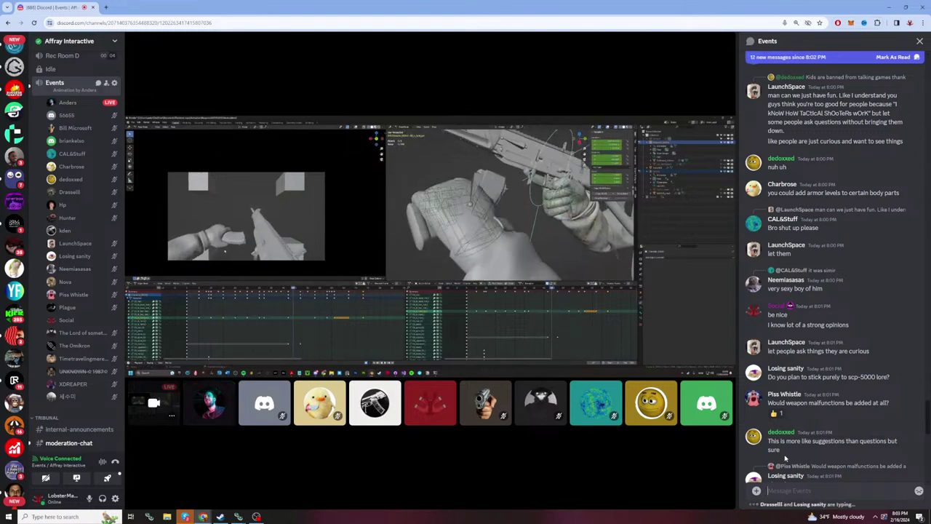
pyautogui.scroll(-10, 800, 458)
pyautogui.scroll(-3, 859, 458)
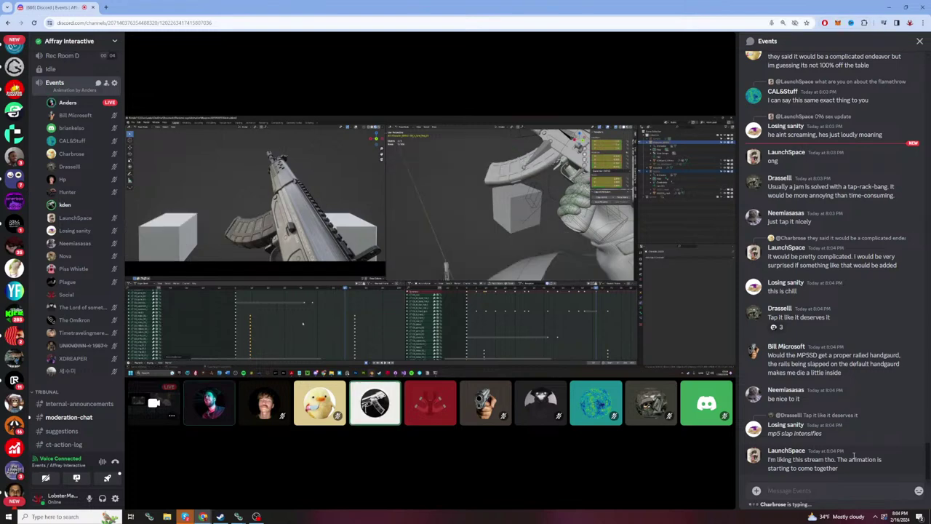
pyautogui.scroll(1, 854, 456)
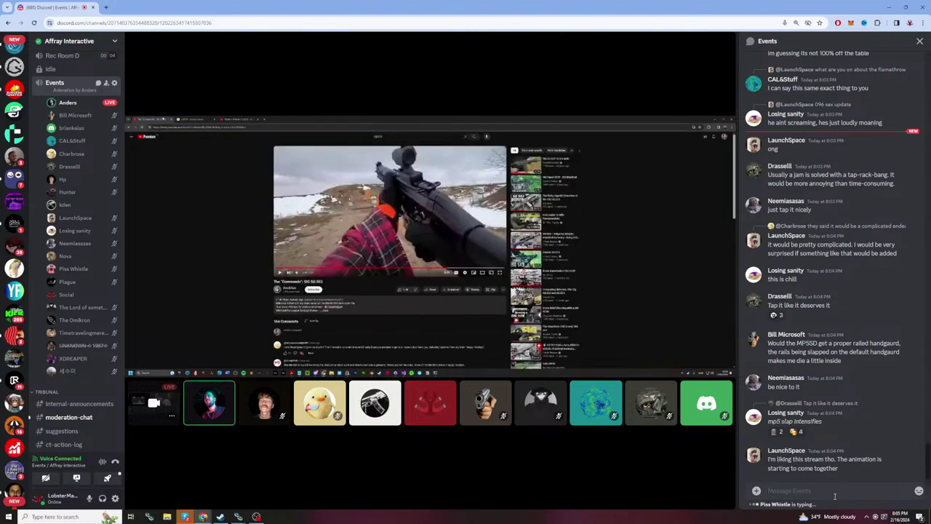
# Step: Type more a's, reselect and retype them, then empty the Events message box completely
pyautogui.write('aaaaaaaaaaaaaaaaaaaaaaaaaaaaaaaaaaaaaaaaaaaaaaaaaaaaaaaaaa')
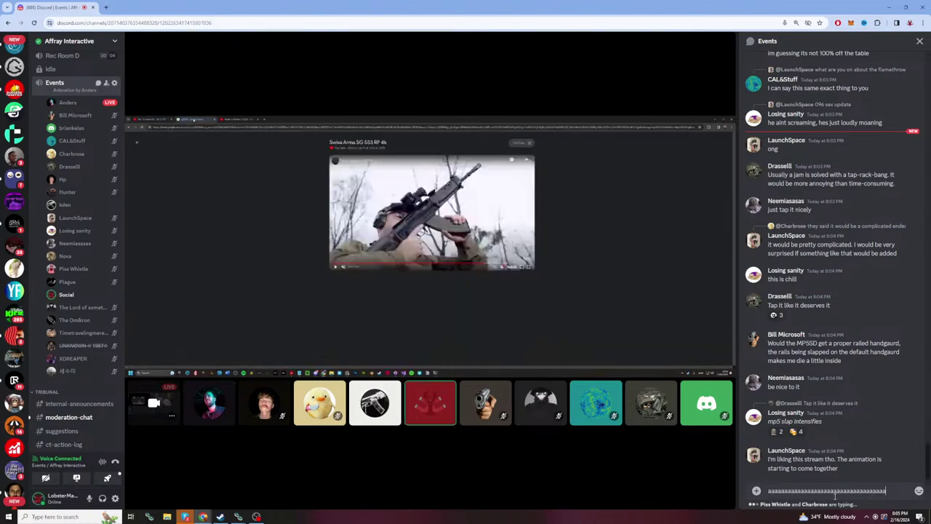
pyautogui.write('aaaaaaaaaaaaaaaaaaaaaaaaaaaaaaaaaaaaaaaaaaaaaaaaaaaaaaaaaaaaaaaaaaaaaaaaa')
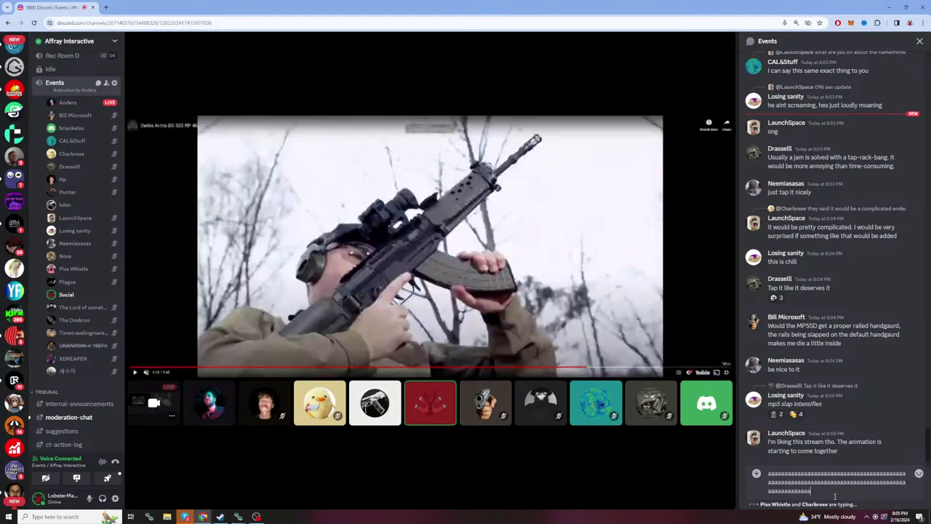
pyautogui.write('aaaaaaaaaaaaaaaaaaaaaaaaaaaaaaaaaaaaaaaaaaaaaaaaaaaaaaaaaaaaaaaaaaaaaa')
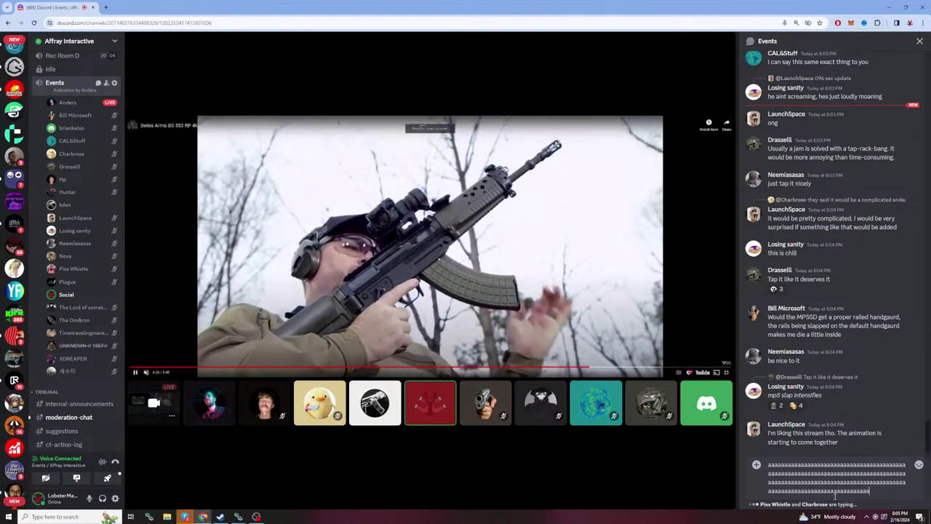
pyautogui.write('aaaaaaaaaaaaaa')
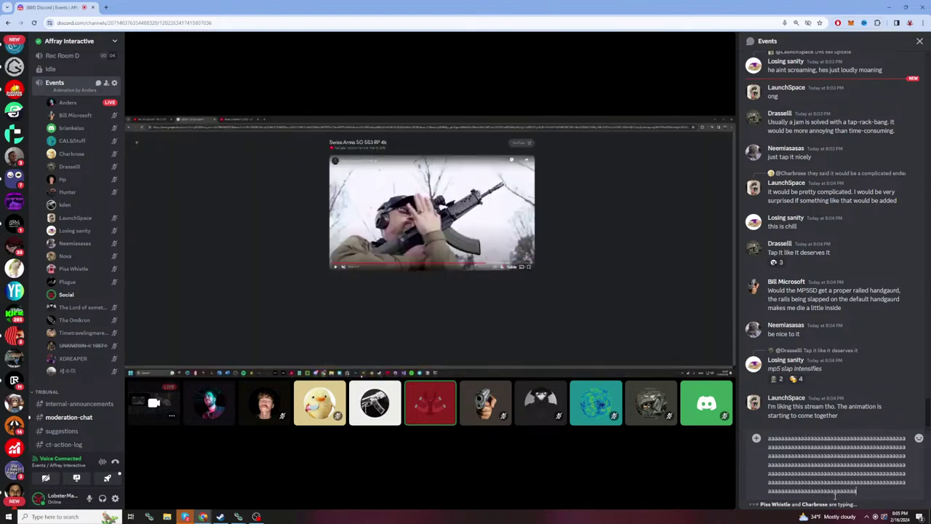
pyautogui.write('aaaaaaaaaaaaaaaaaaaaaaaaaaaaa')
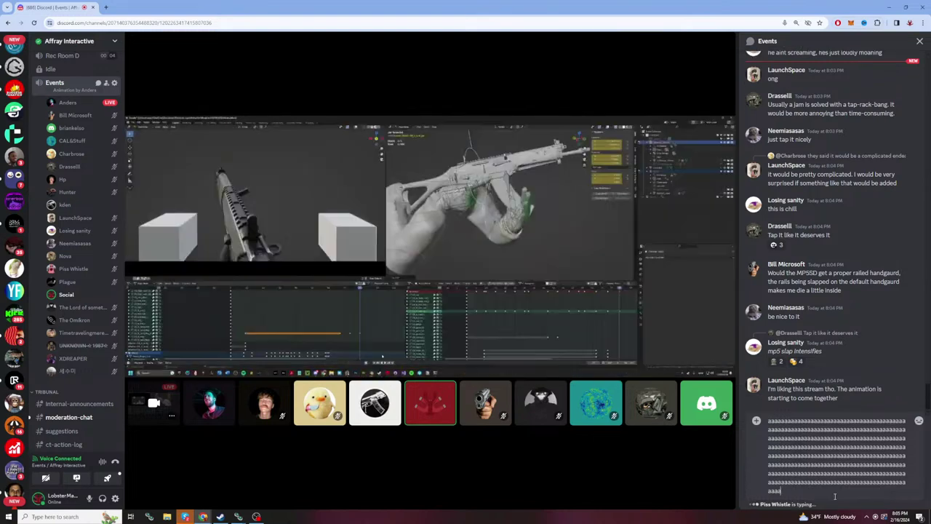
pyautogui.write('aaaaaaaaaaaaaaaaaaaaa')
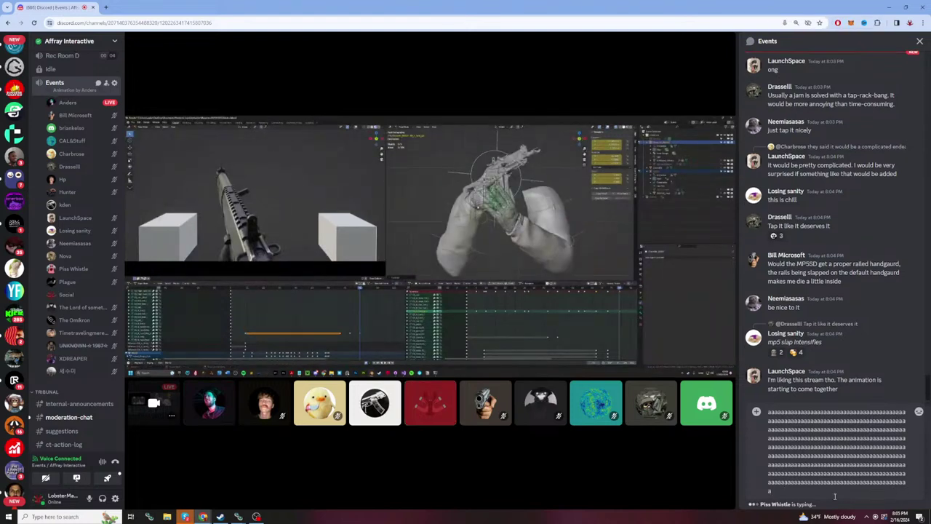
pyautogui.write('aaaaaaaaaaaaaaaaaaaaaaa')
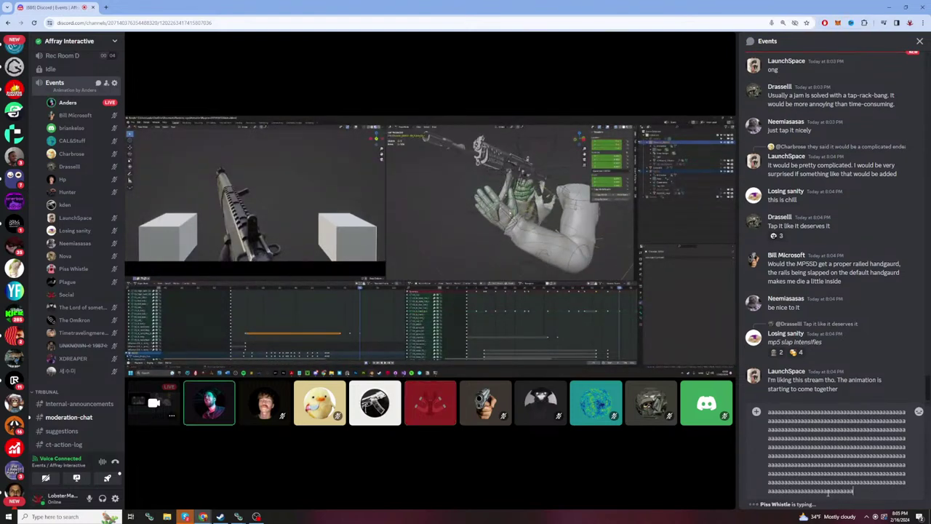
pyautogui.moveTo(276, 464)
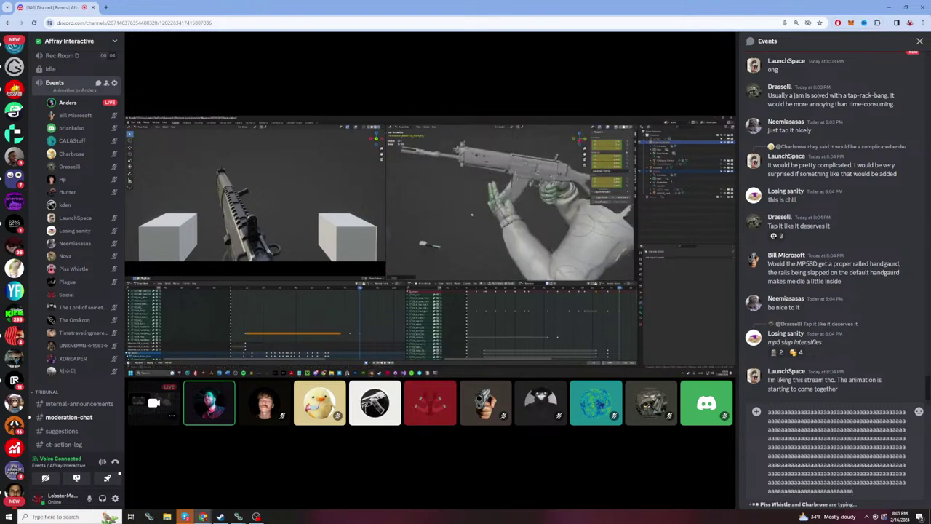
pyautogui.tripleClick(795, 463)
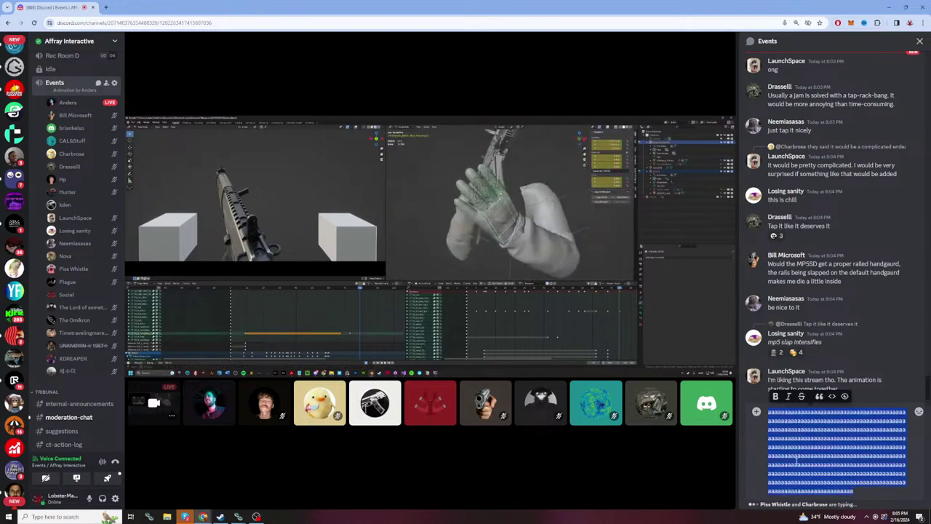
pyautogui.write('aaaaaaaaaaaaaaaaaaaaaaaaaaaaaaaaaaaaaaaaaaaaaa')
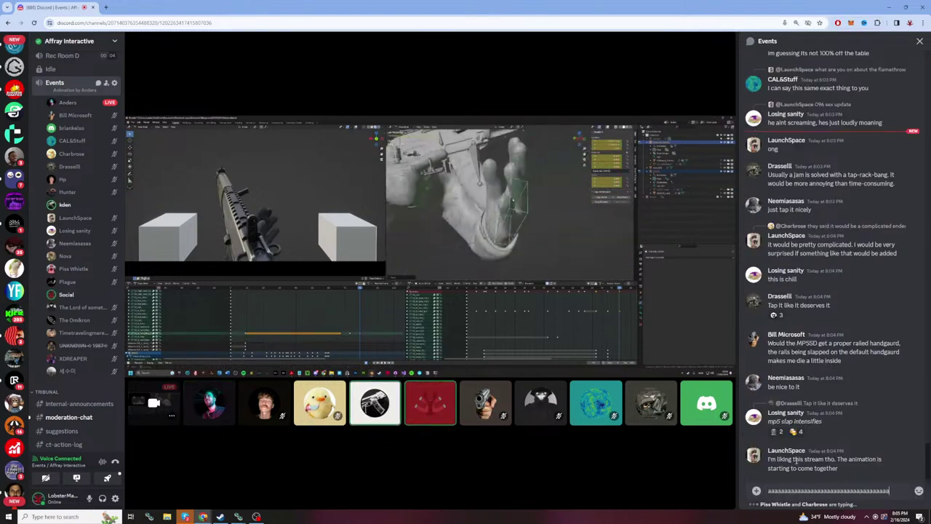
pyautogui.write('aaaaaaaaaaaaaaaaaaaaaaaaaaaaaaaaaaaaaaaaaaaaaaaaaaaaaaaaaaaaaaaaaaaaaaaaaaaaaaaa')
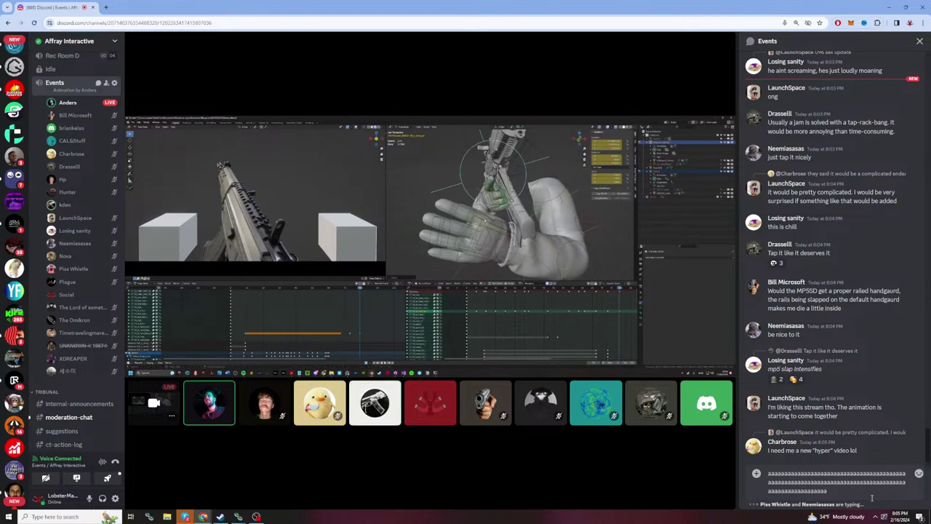
pyautogui.hotkey('ctrl', 'a')
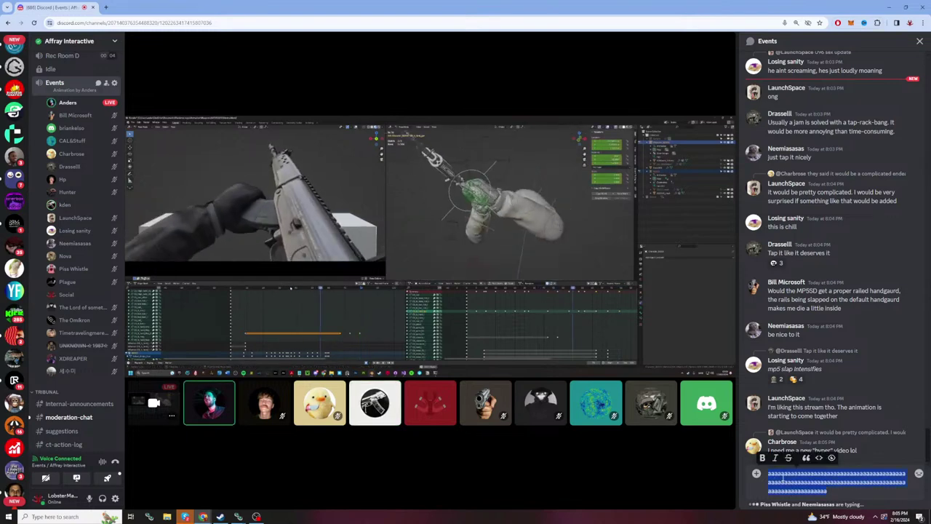
pyautogui.press('BackSpace')
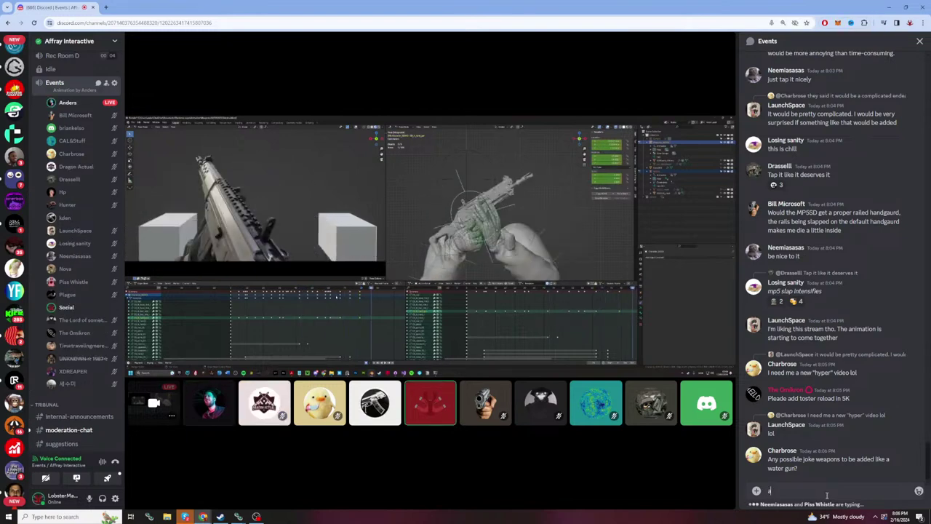
pyautogui.write('aaaaaaaaaaaaaaaaaaaaaaaaaaaaaaaaaaaaaaaaaaaaaaaaaaaaaaaaaa')
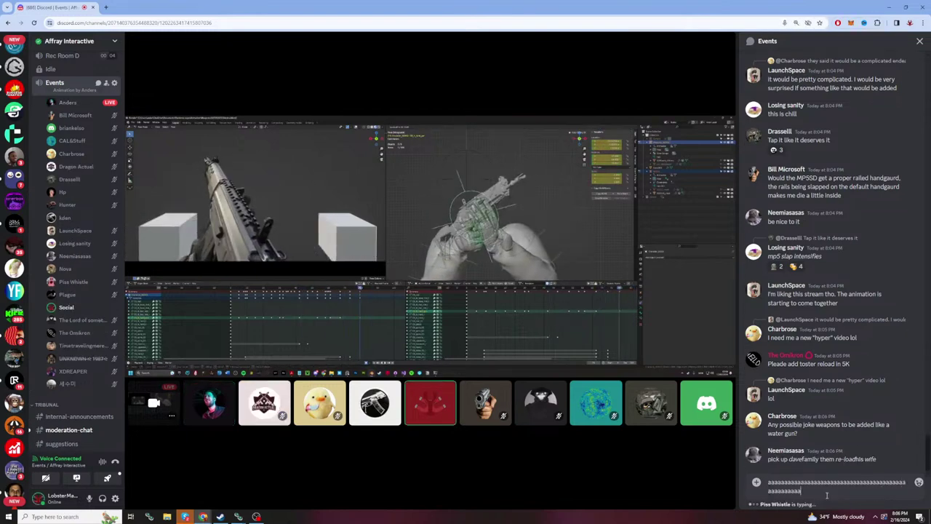
pyautogui.write('aaaaaaaaaaaaaaaaaaaaaaaaaaaaaaaaaaaaaaaaaaaaaaaaaaaaaaaaaaaa')
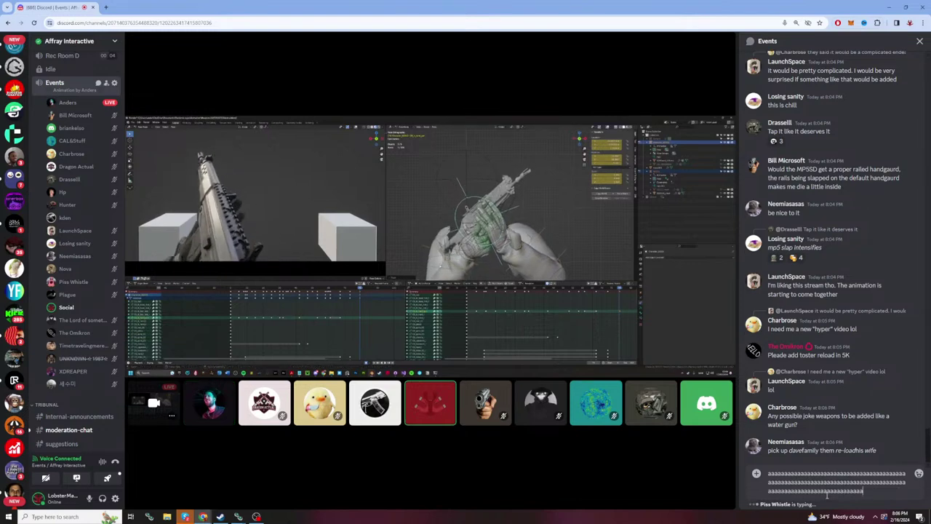
pyautogui.write('aaaaaaaaaaaaaaaaaaaaaaaaaaaaaaaaaaaaaaaaaaaaaaaaaaaaaaaaaaaaa')
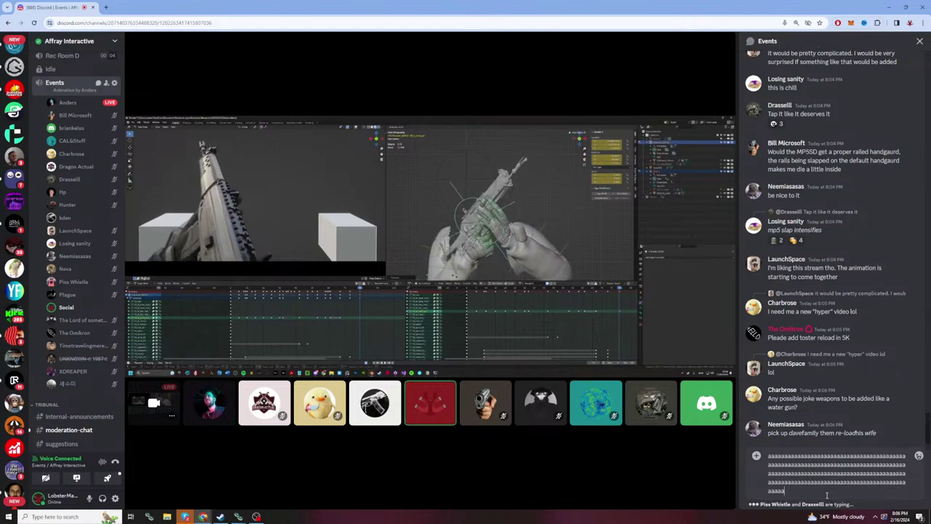
pyautogui.write('aaaaaaaaaaaaaaaaaaaaaaaaaaaaaaaaaaaaaaaaaaaaaaaaaaaaaa')
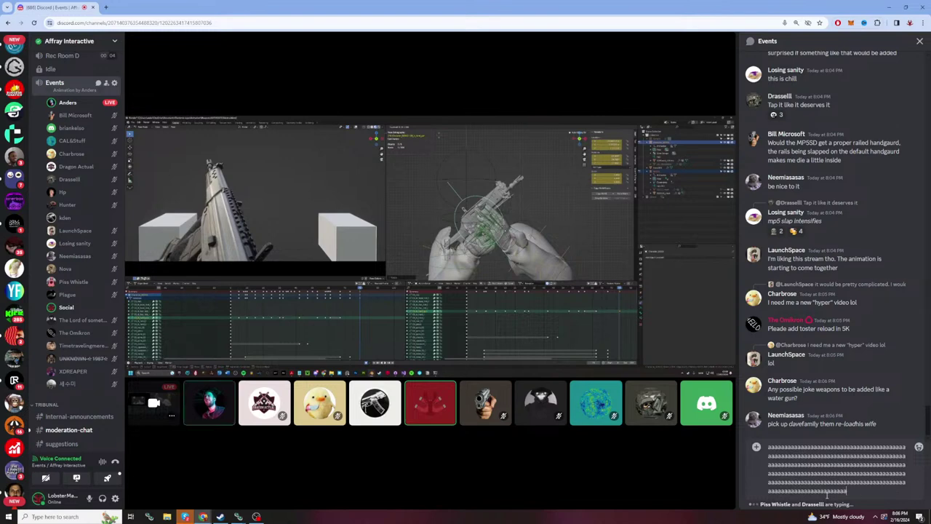
pyautogui.write('aaaaaaaaaaaaaaaaaaaaaaaaaaaaaaaaaaaaaaaaaaaaaaaaaaaaaaaaaaaaaaaaaaaaaaaaaaaaaaaaaaaaaaaaaaaaaaaaaaaaaaa')
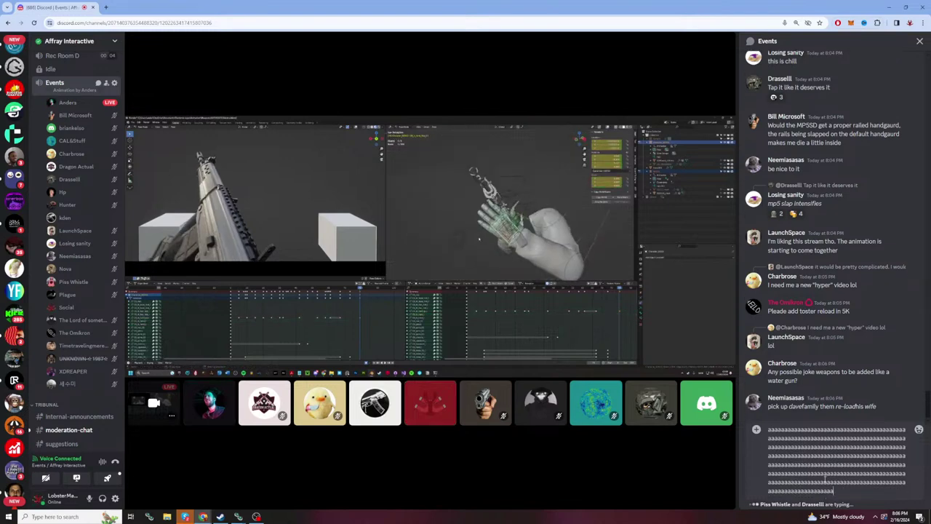
pyautogui.hotkey('ctrl', 'a')
pyautogui.press('BackSpace')
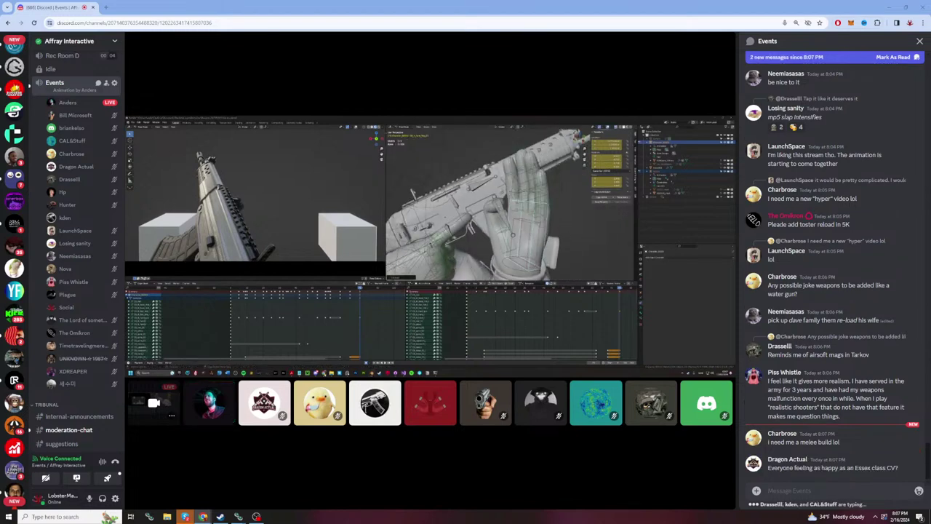
# Step: Type a long run of a's in the Events message box, then select and erase it
pyautogui.moveTo(617, 304)
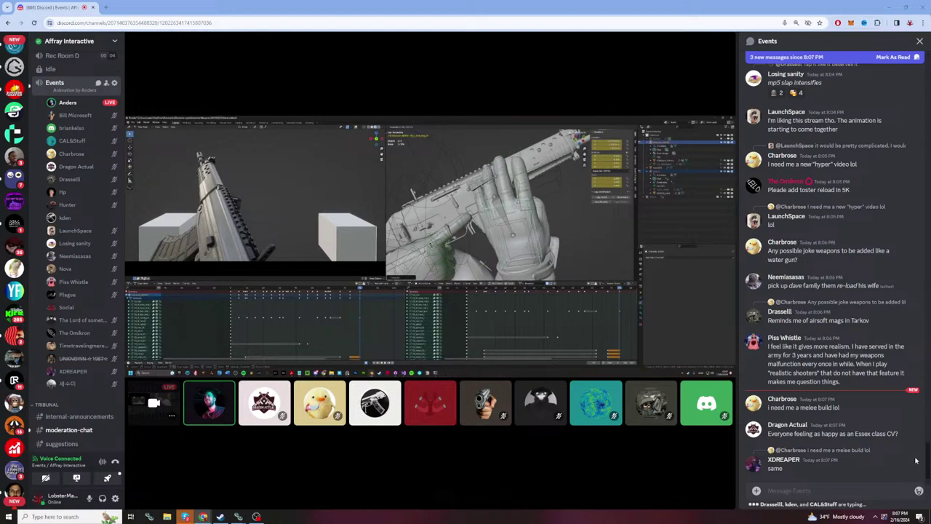
pyautogui.click(821, 493)
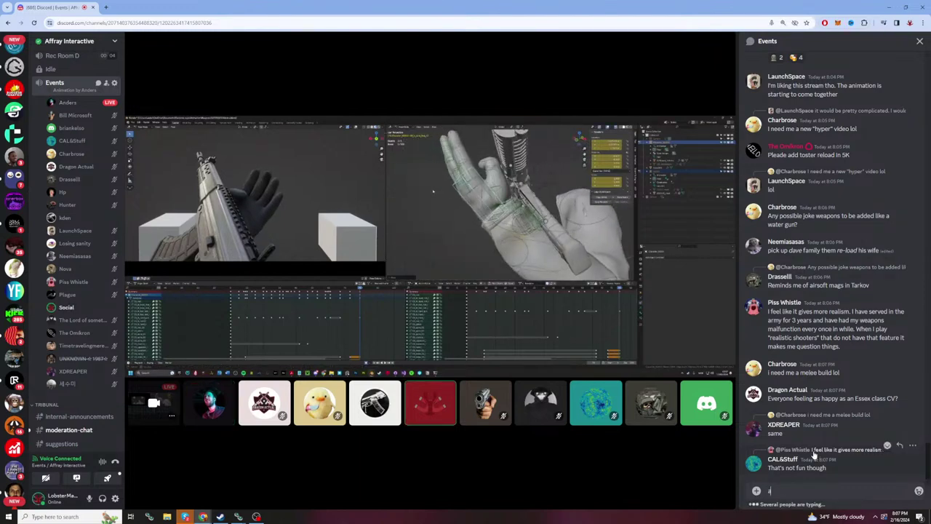
pyautogui.write('aaaaaaaaaaaaaaaaaaaaaaaaaaaaaaaaaaaaaaaaaaaaaaaaaaaaaaaaaaaaaaaaaaaaaaaaaaaaaaaaaaaaaaaaaaaaaaaaaaaaaaaaa')
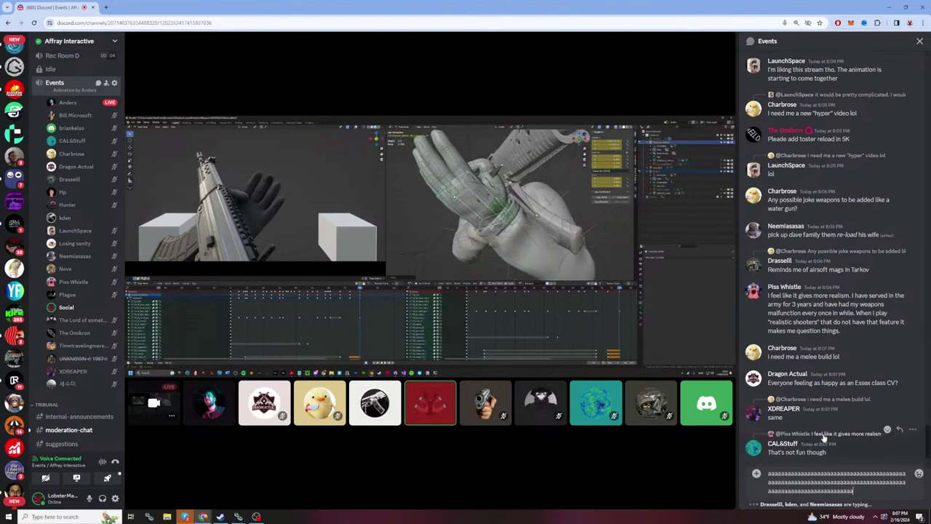
pyautogui.write('aaaaaaaaaaaaaaaaaaaaaaaaaaaaaaaaaaaaaaaaaaaaaaaaaaaaaaaaaaaaaaaaaaaaaaaaaaaaaaaaaaaaaaaaaaa')
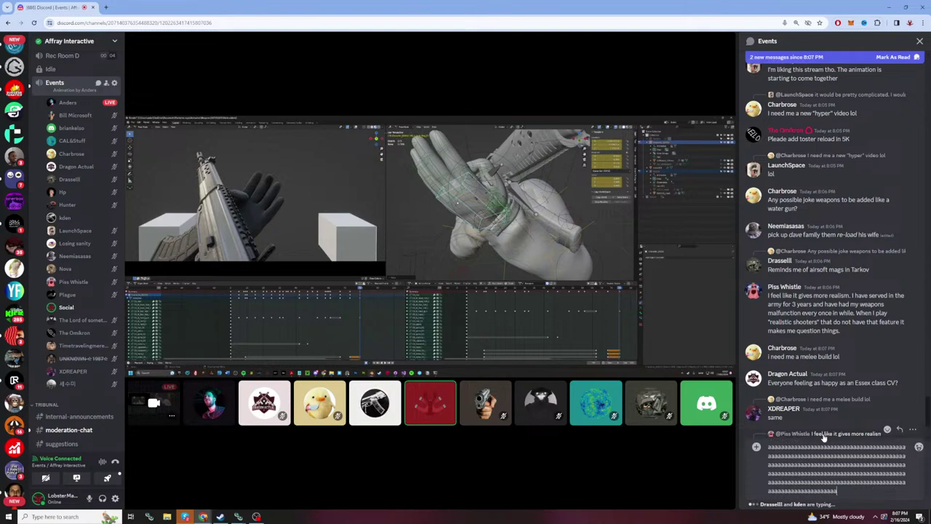
pyautogui.write('aaaaaaaaaaaaaaaaaaaaaaaaaaaaaaaaaaaaaaaaaaaaaaaaaaaaaaaaaaaaaaaaaaaaaaaa')
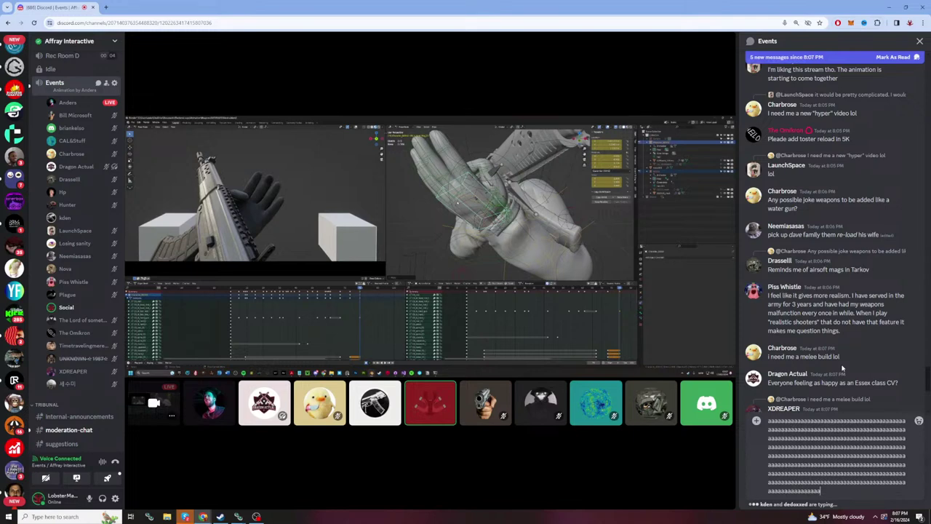
pyautogui.write('aaaaaaaaaaaaaaaaa')
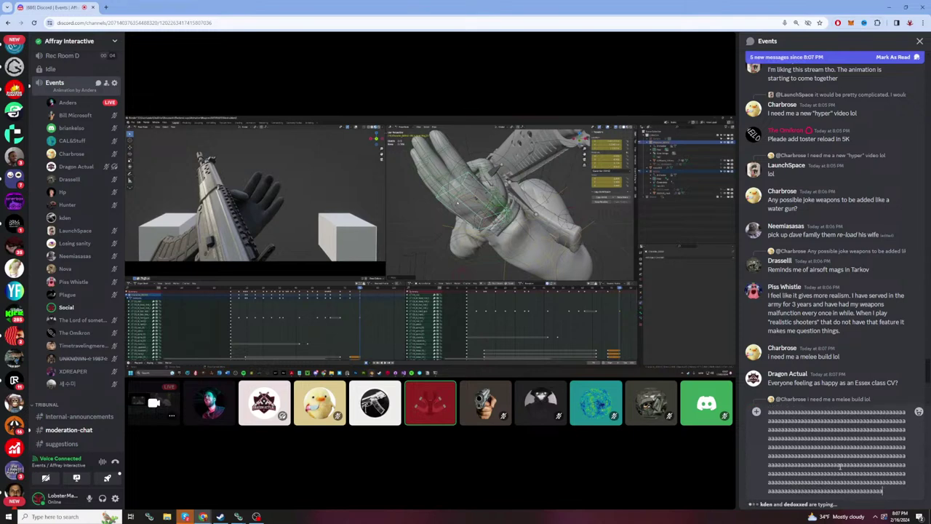
pyautogui.write('aaaaaaaaaaaaaaaaaaaaaaaaaaaaaa')
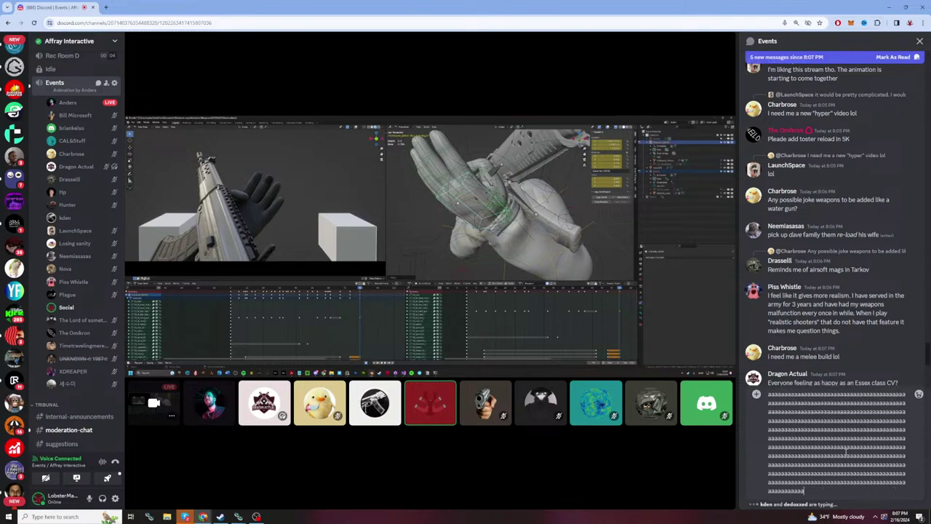
pyautogui.write('aaaaaaaaaaaaaa')
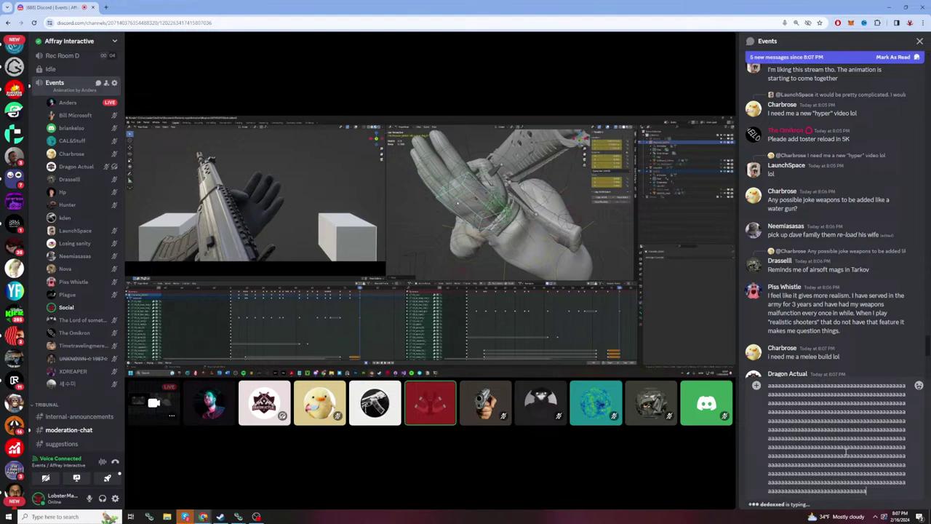
pyautogui.hotkey('ctrl', 'a')
pyautogui.press('BackSpace')
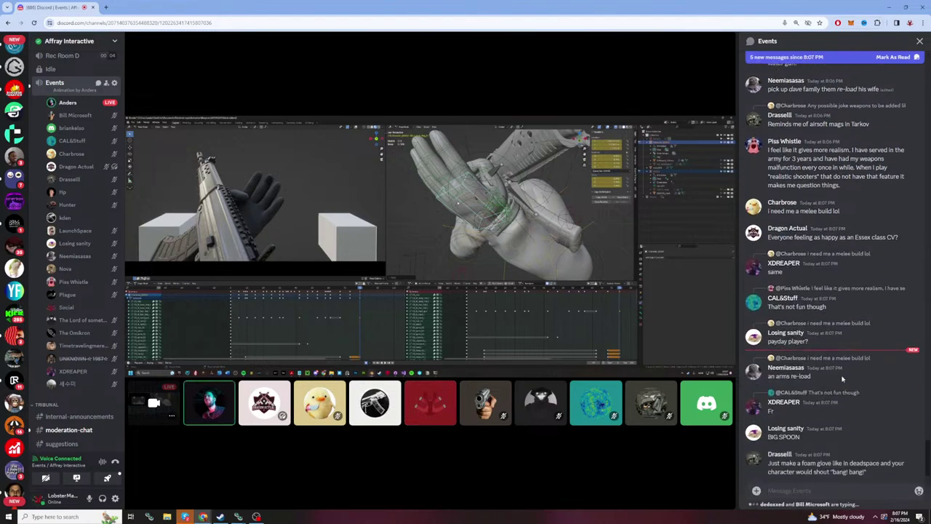
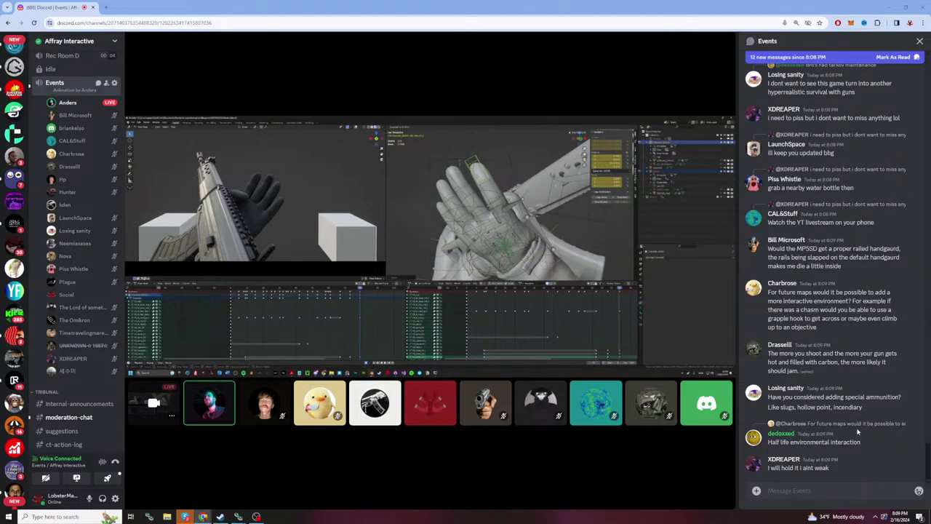
# Step: Type a long run of a's in the Events chat, then clear the draft completely
pyautogui.click(824, 490)
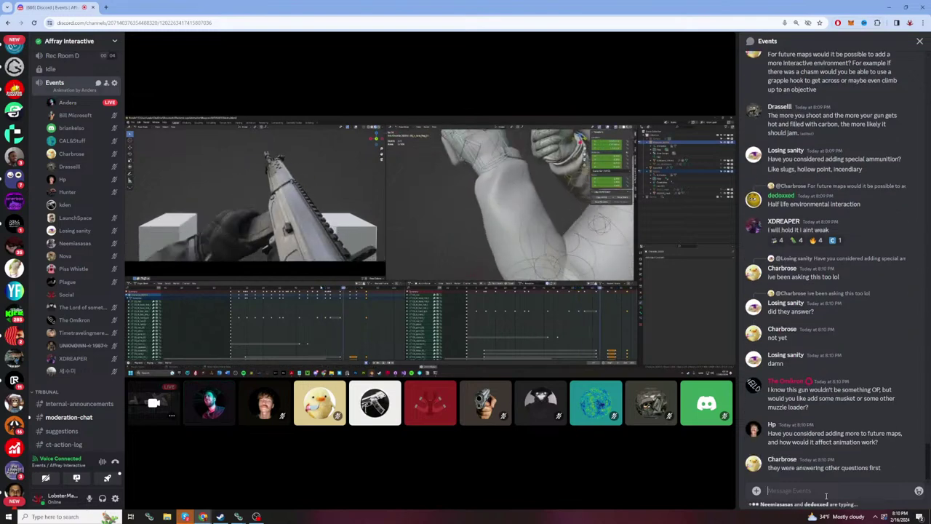
pyautogui.scroll(3, 873, 277)
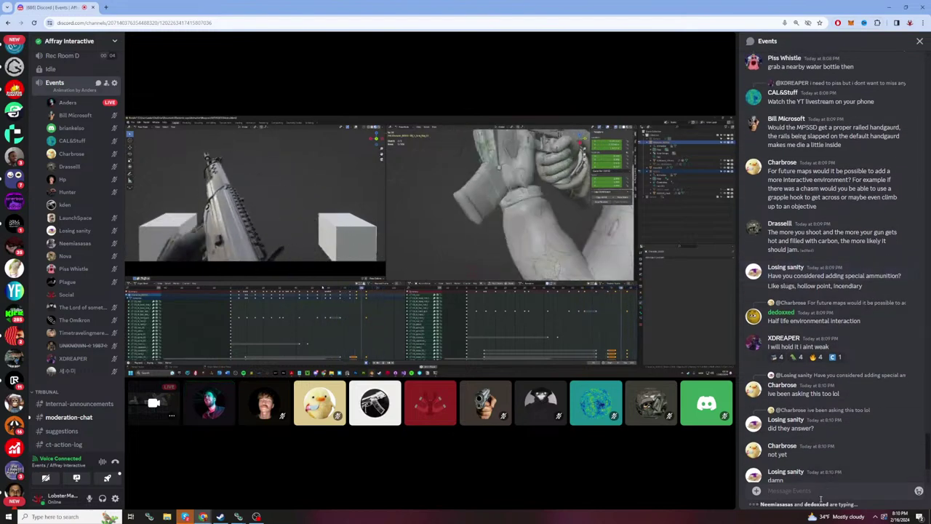
pyautogui.click(818, 490)
pyautogui.write('aaaaaaaaaaaaaaaaaaaaaaaaaaaaaa')
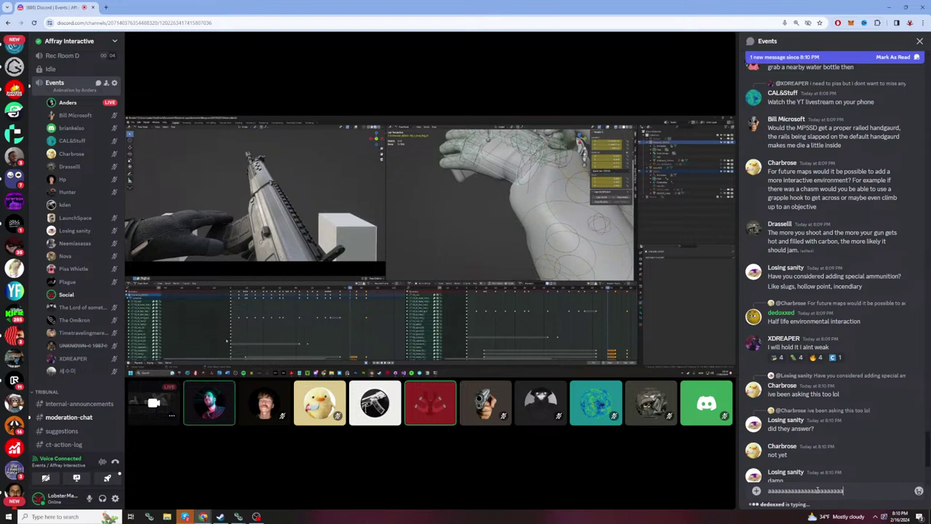
pyautogui.write('aaaaaaaaaaaaaaaaaaaaaaaaaaaaaaaaaaaaaaaaaaaaaaaaaaaaaaaaaaaaaaaaaaaaaaaaaaaaaa')
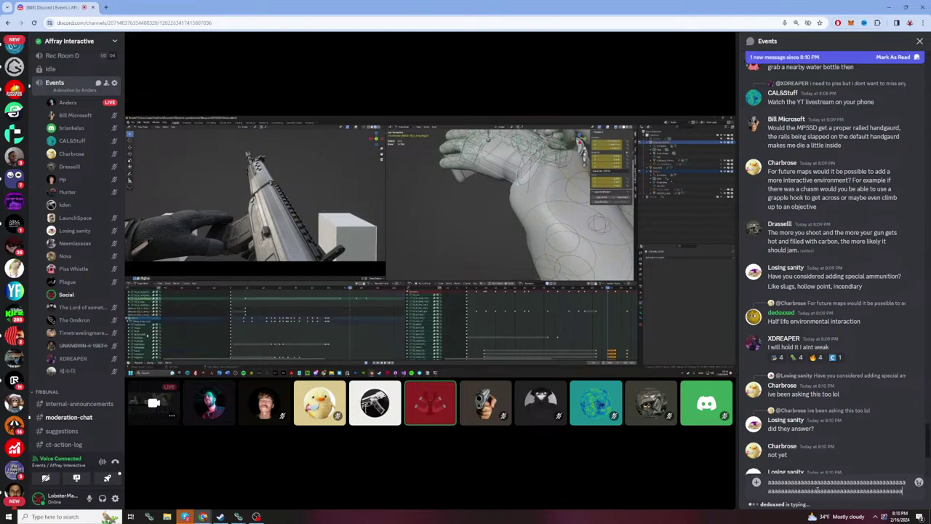
pyautogui.write('aaaaaaaaaaaaaaaaaaaaaaaaaaaaaaaaaaaaaaaaaaaaaaaaaaaaaaaaaaaaaaaaaaaaaaaaaaaaa')
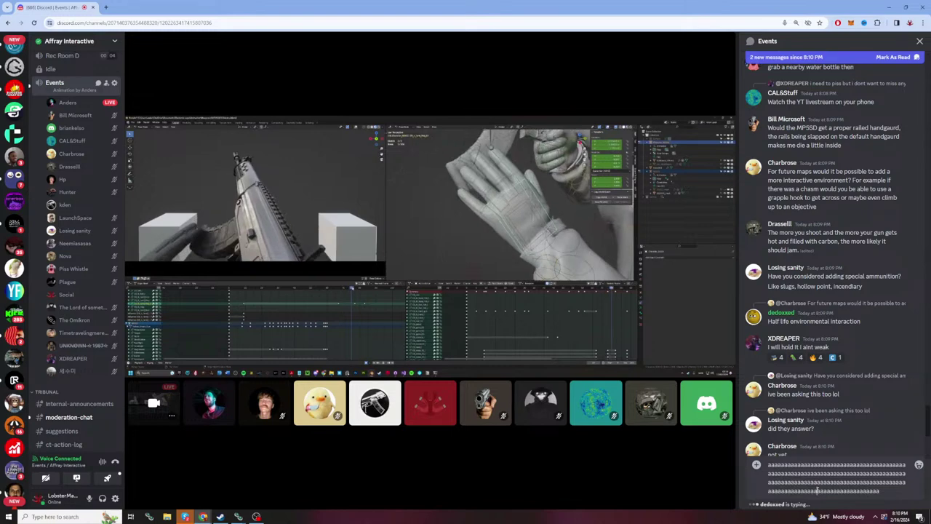
pyautogui.hotkey('ctrl', 'a')
pyautogui.write('\\')
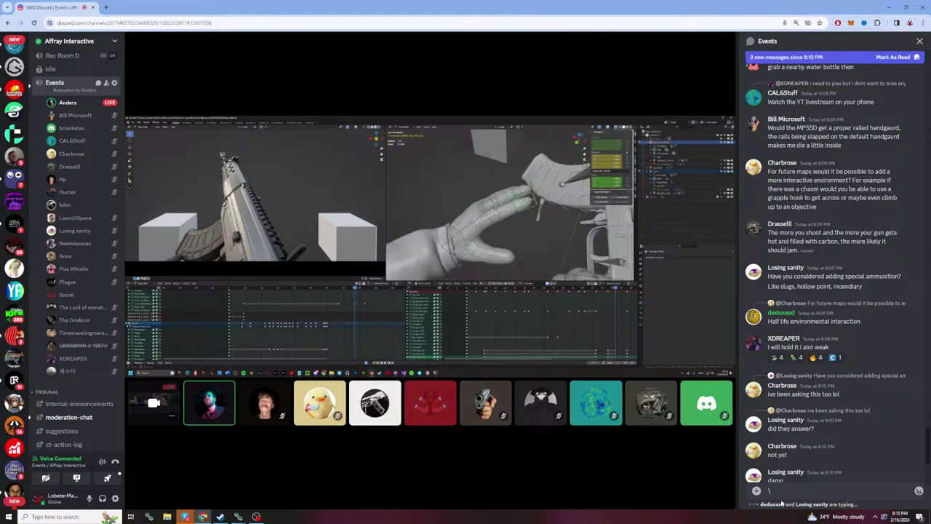
pyautogui.hotkey('ctrl', 'a')
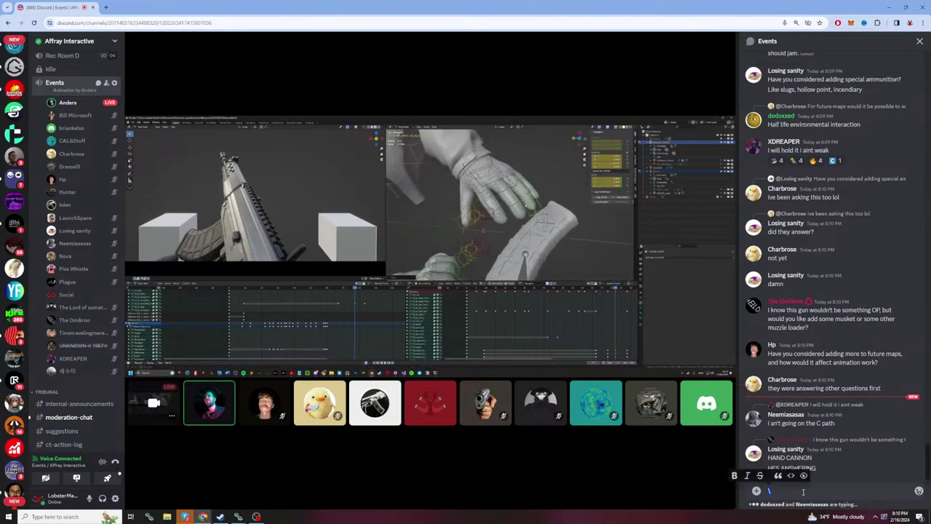
pyautogui.press('BackSpace')
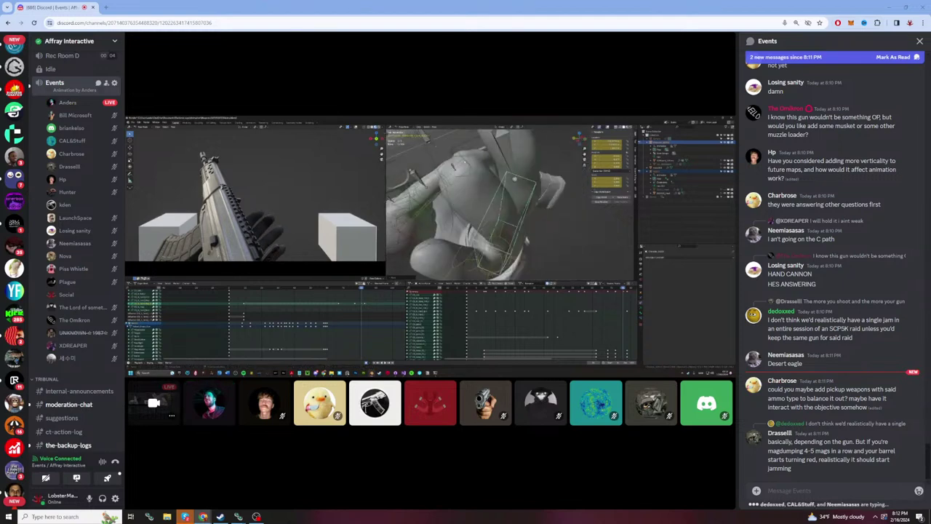
# Step: Type another long run of a's and overwrite it with a shorter run of a's
pyautogui.moveTo(735, 472)
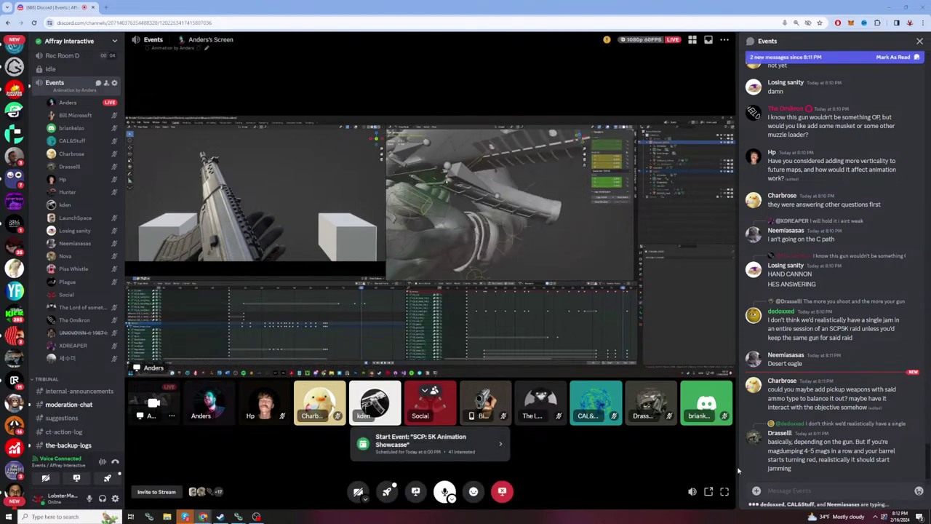
pyautogui.click(836, 492)
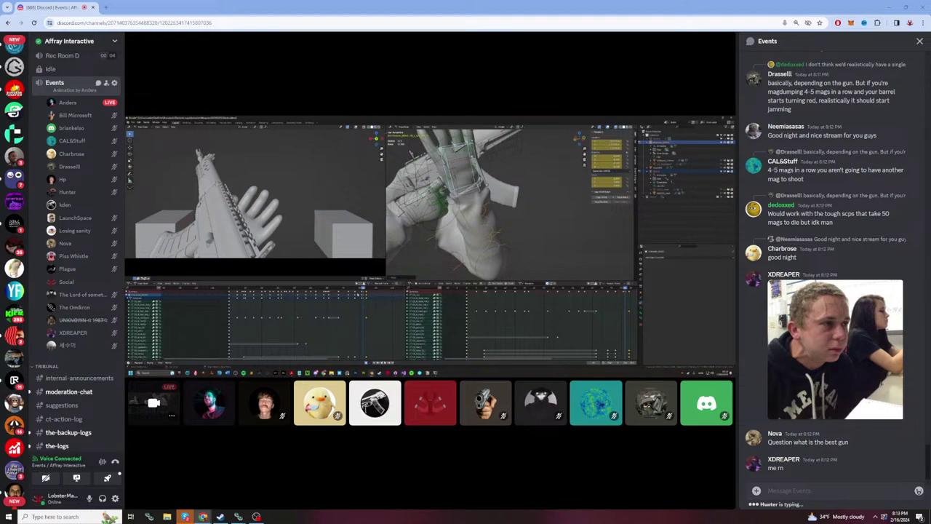
pyautogui.moveTo(358, 194)
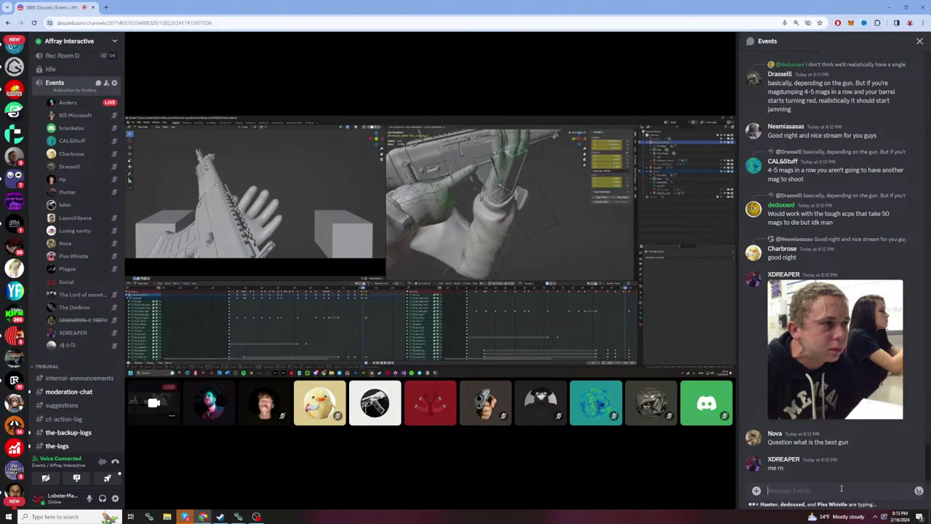
pyautogui.write('iaaaaaaaaaaaaaaaaaaaa')
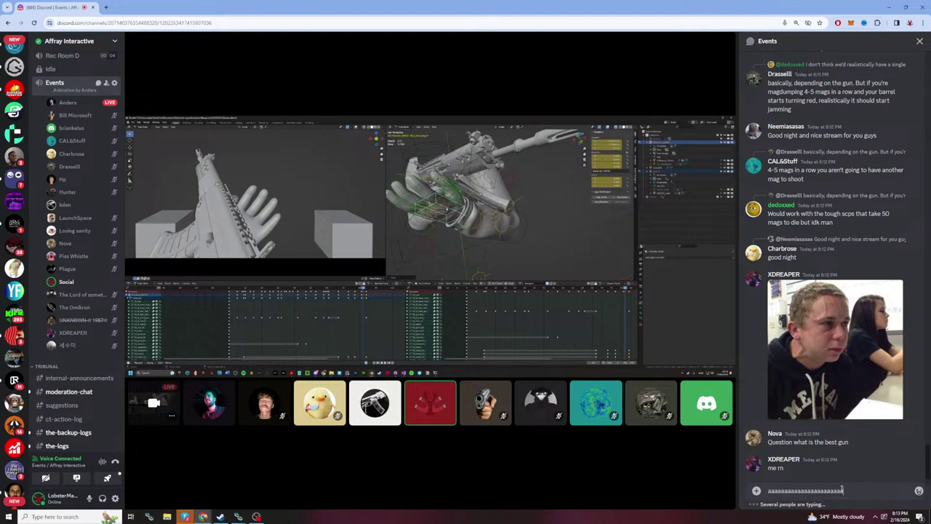
pyautogui.write('aaaaaaaaaaaaaaaaaaaaaaaaaaaaaa')
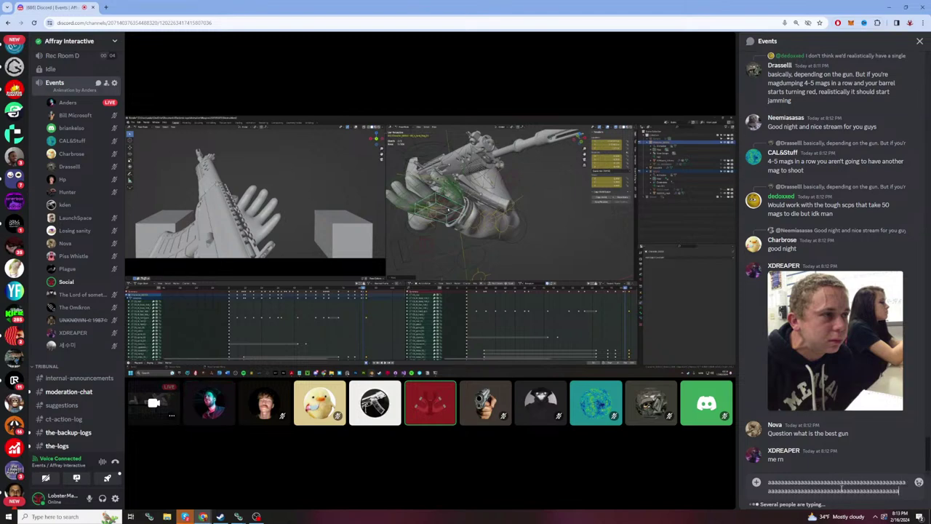
pyautogui.write('aaaaaaaaaaaaaaaaaaaaaaaaaaaaaa')
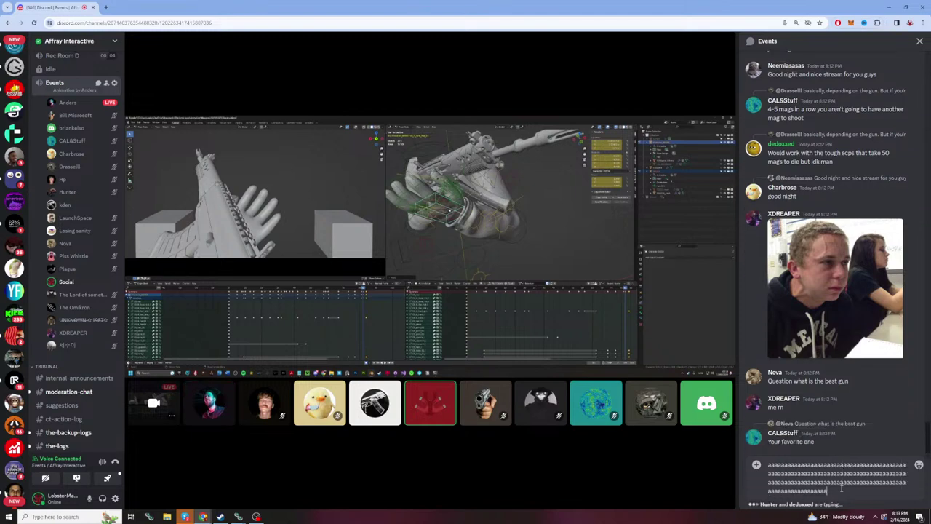
pyautogui.write('aaaaaaaaaaaaaaaaaaaaaaaaaaaaaaaaaaaaaaaaaaaaaaaaaaaaaaaaaaaaaaaaaaaaaaaaaaaaaaaaaaaaaaaaaaaaaaaaaaaaaaaaaaaaaaaaaaaaaaaaaaaaaaaaaaaaa')
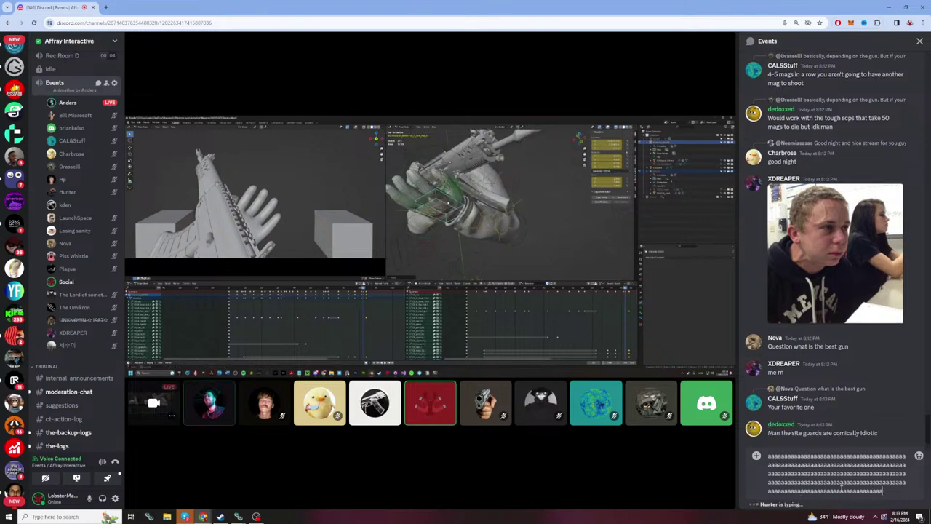
pyautogui.write('aaaaaaaa')
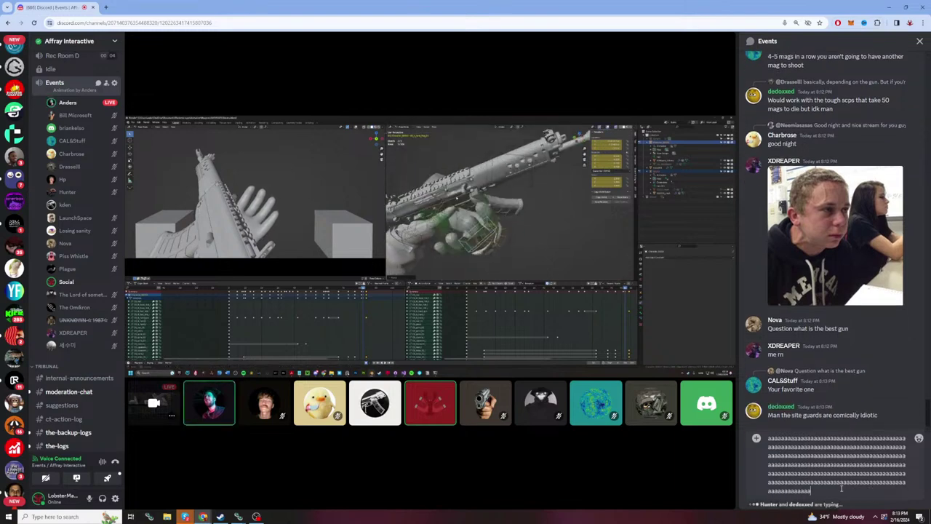
pyautogui.write('aaaaaaaaaaaaaaaaaaaaaaaaaaaaaaaaaa')
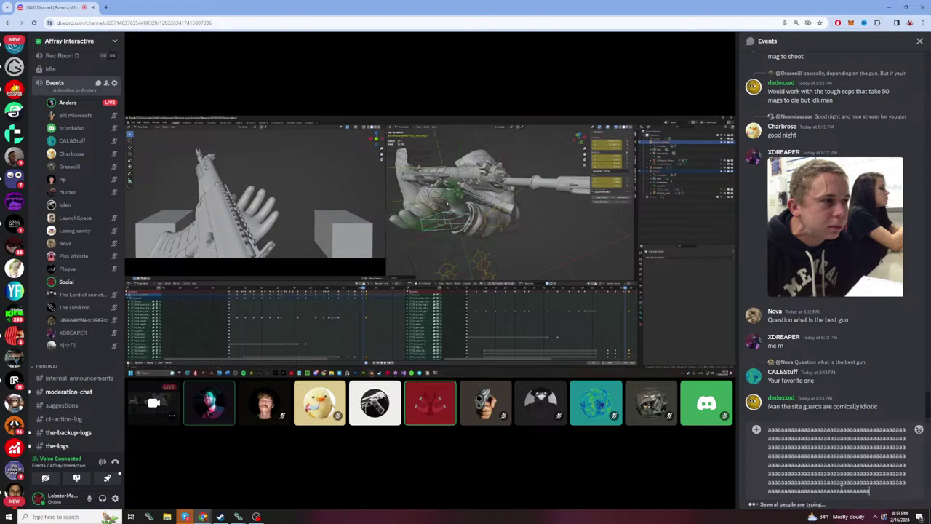
pyautogui.write('aaaaaaaaaaaaaaaaaaaa')
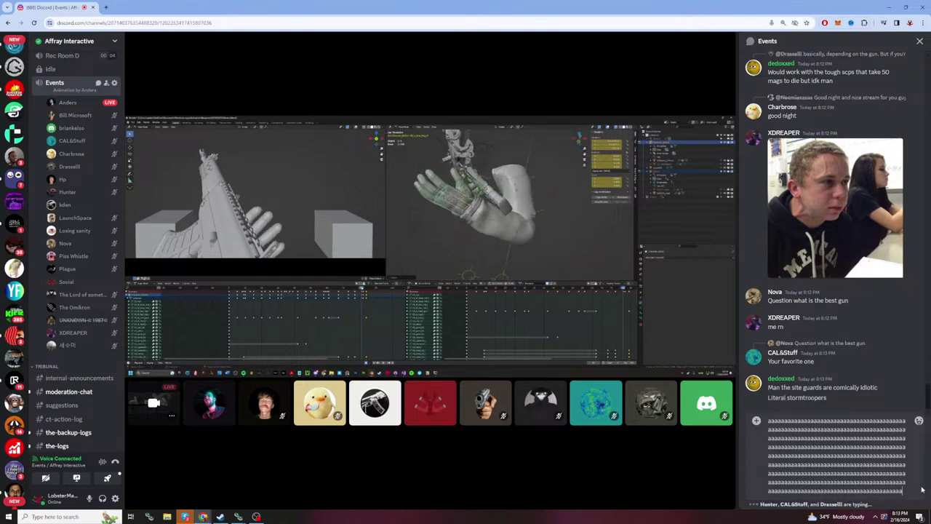
pyautogui.hotkey('ctrl', 'a')
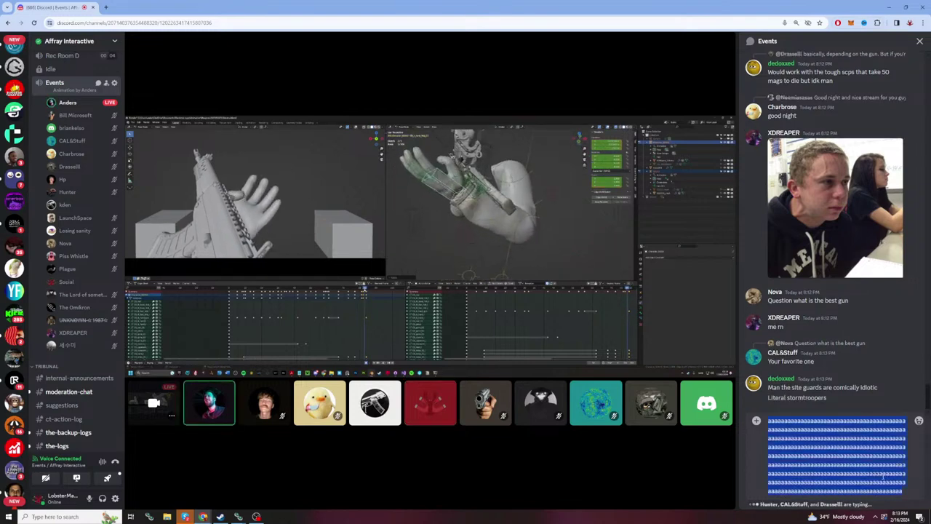
pyautogui.write('aaaaaaaaaaaaaaaaaaaaaaaaaaaaaaaaaaaaaaaaaaaaaaa')
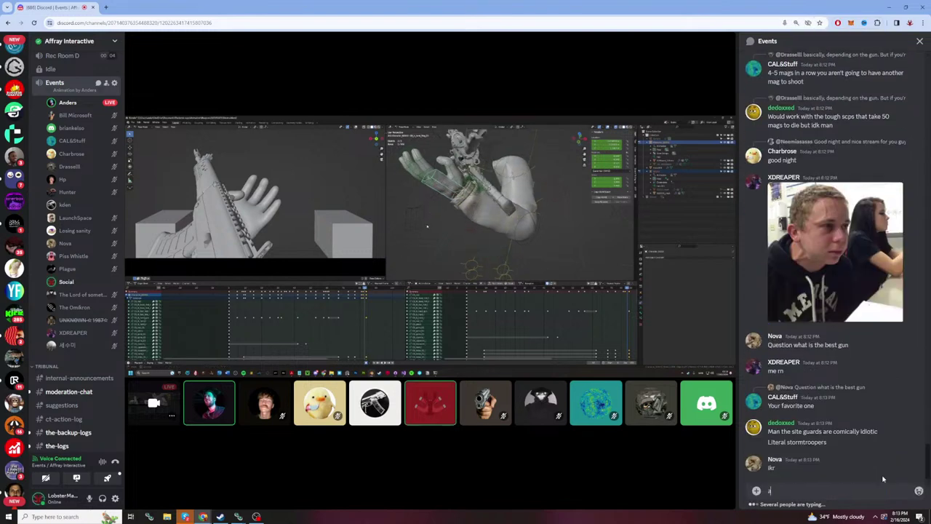
pyautogui.write('aaaaaaaaaaaaaaaa')
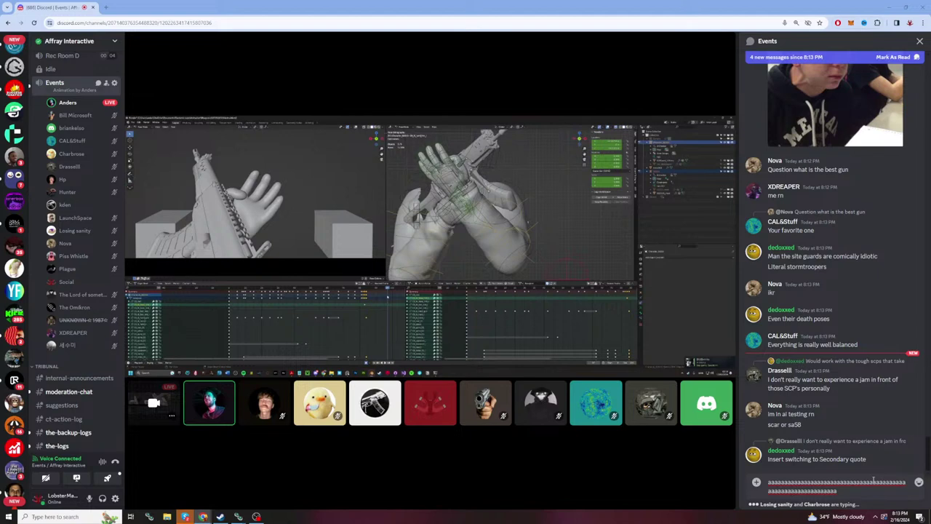
# Step: Delete the whole run of a's from the Events message box
pyautogui.doubleClick(834, 486)
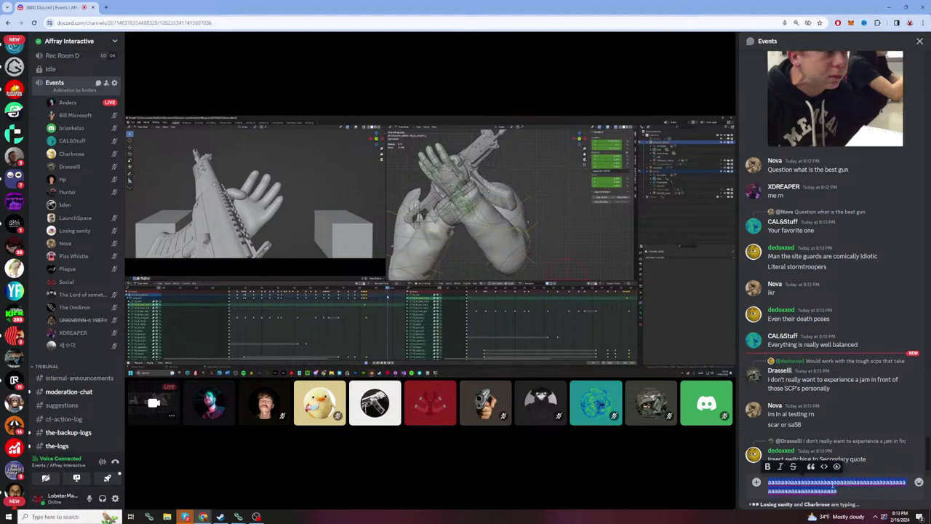
pyautogui.press('BackSpace')
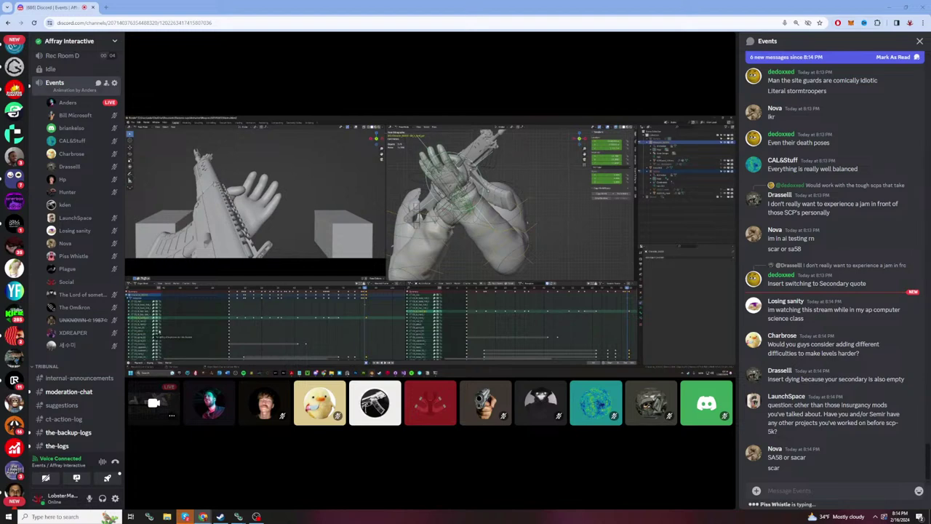
# Step: Type and erase two long runs of a's, leaving the Events message box empty
pyautogui.click(796, 489)
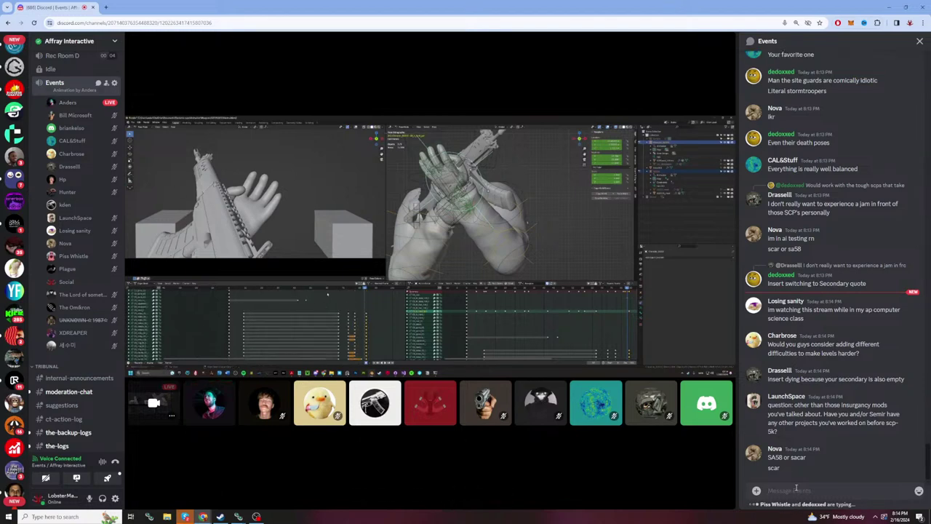
pyautogui.write('aaaaaaaaaaaaaaaaaaaaaaaaaaaaaaaaaaaaaaaaaaaaaa')
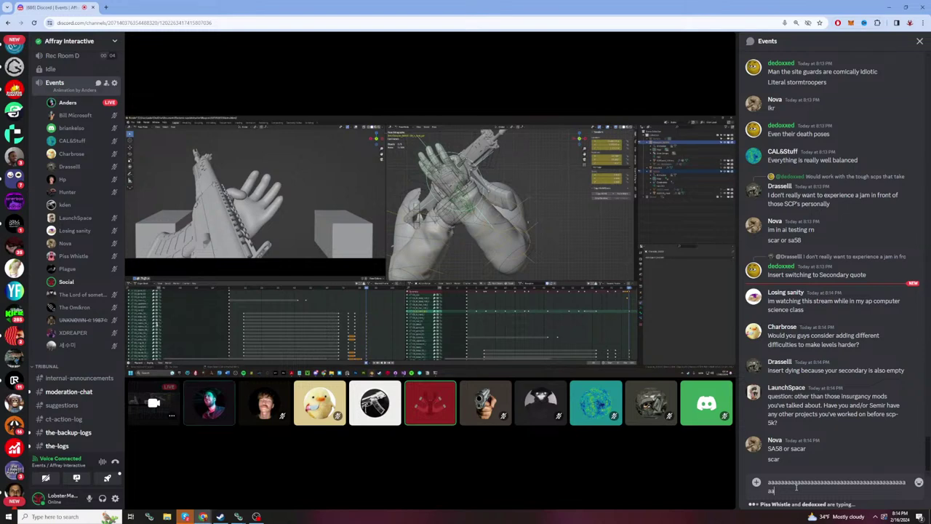
pyautogui.write('aaaaaaaaaaaaaaaaaaaaaaaaaaaaaaaaaaaaaaaaaaaaaaaaaaaaaaaaaaaaaaaaaaaaaaaaaaaaaaaaaaaaaaaaaaaaaaaaaaaaaaaaaaaaa')
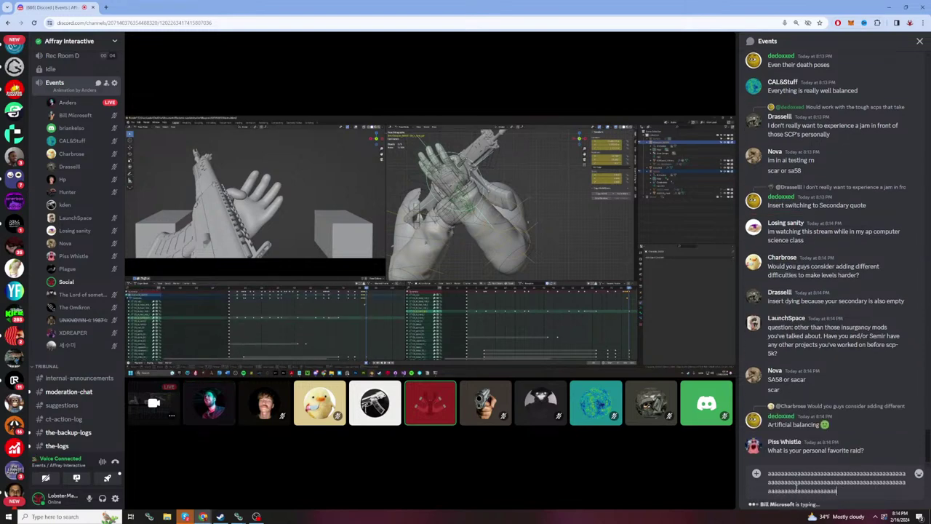
pyautogui.write('aaaaaaaaaaaaaaaaaaaaaaaaaaaaaaaaaaaaaaaaaaaaaaaaaaaaaaaaaaaaaaaaa')
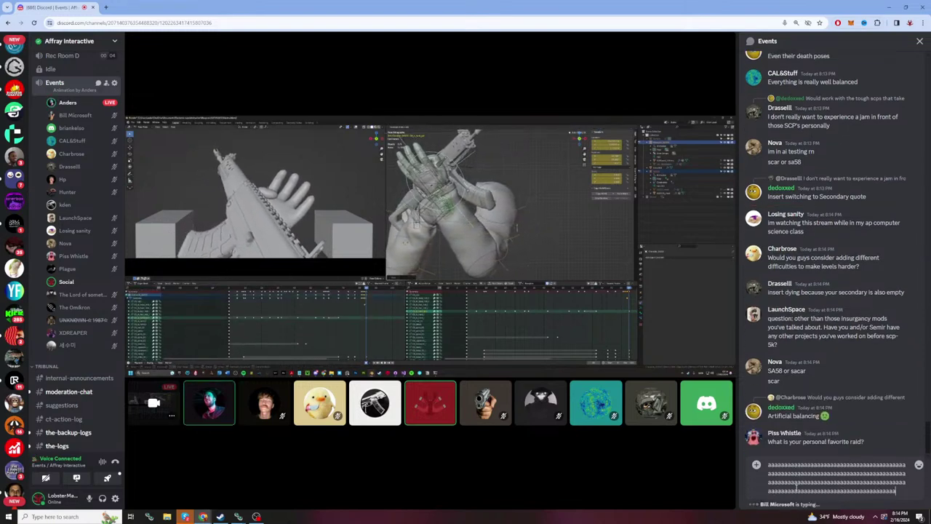
pyautogui.write('aaaaaaaaaaaaaaaaaaaaaaaaaaa')
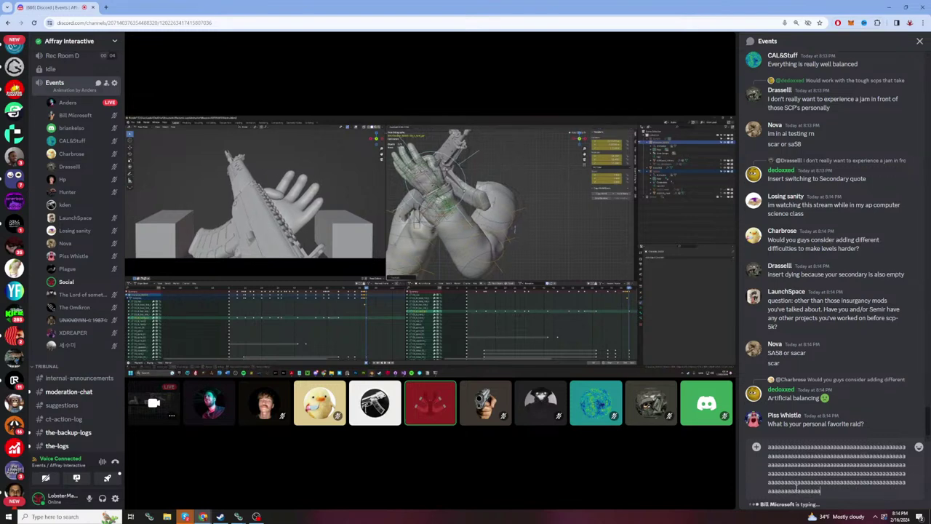
pyautogui.write('aaaaaaaaaaaaaaaaaa')
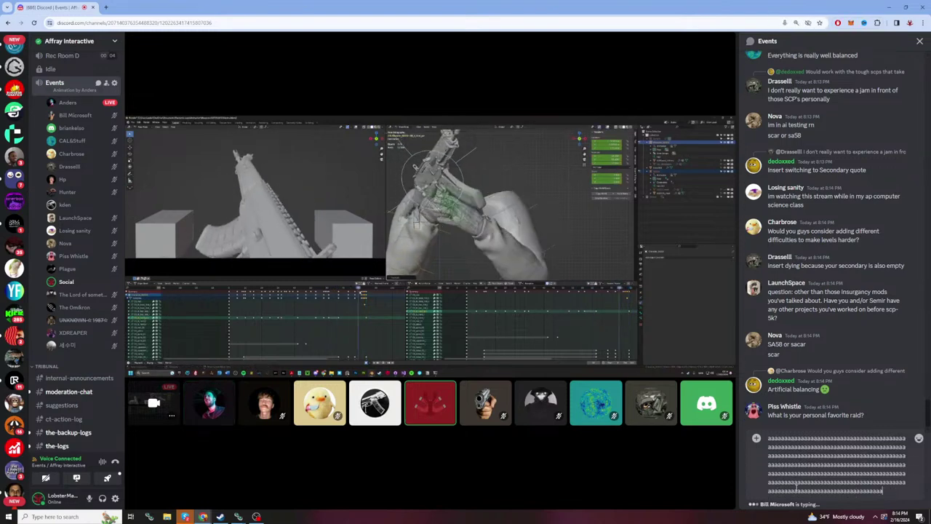
pyautogui.write('aaaaaaaaaaaaaaaaaaaaaaaaaaaaaaaaaaaaaaaaaaaaaaaaaaa')
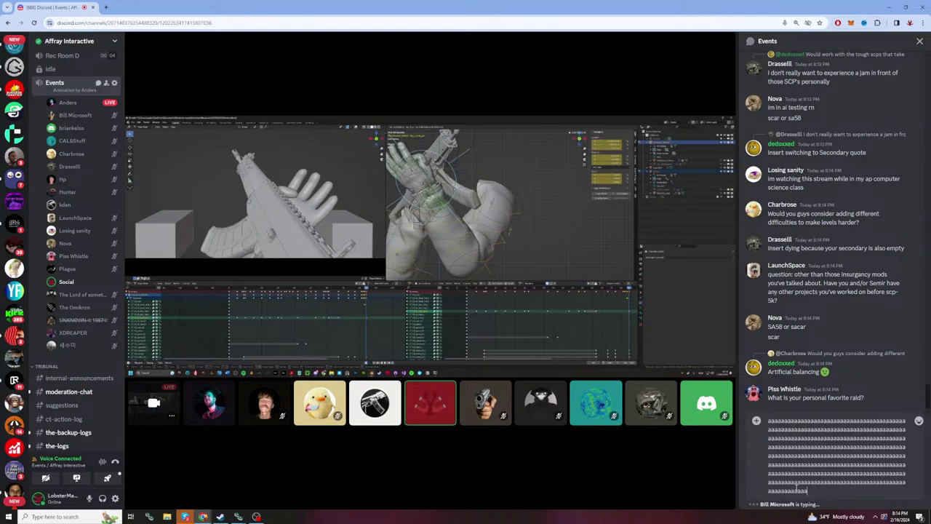
pyautogui.write('aaaaaaaaaaaaaaaaaaaaaaaaaaaaaaaa')
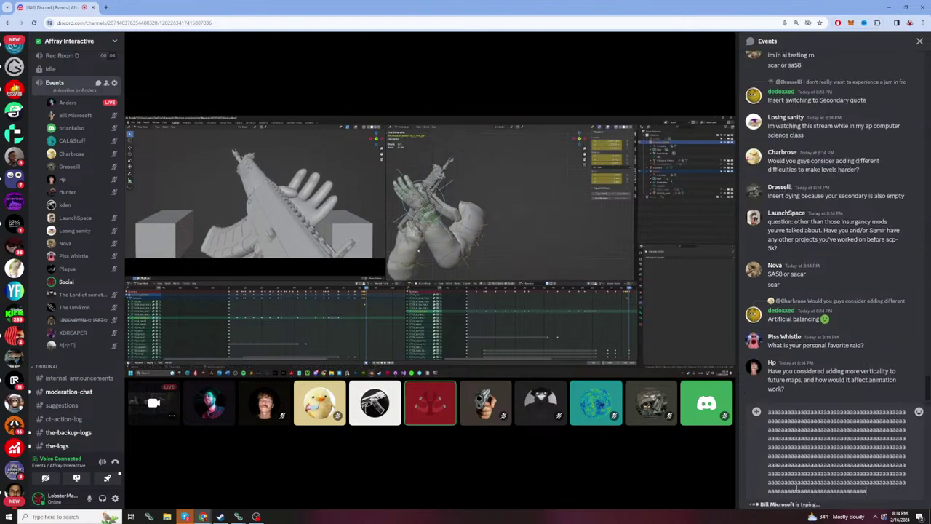
pyautogui.write('aaaaaaaaaaaaaaaaaaaaaaaaaaaaaaaaaaaaaaaaaaaaaaaaaaaaaaaaaaaaaaaaaaaaaaaaaaaaaaa')
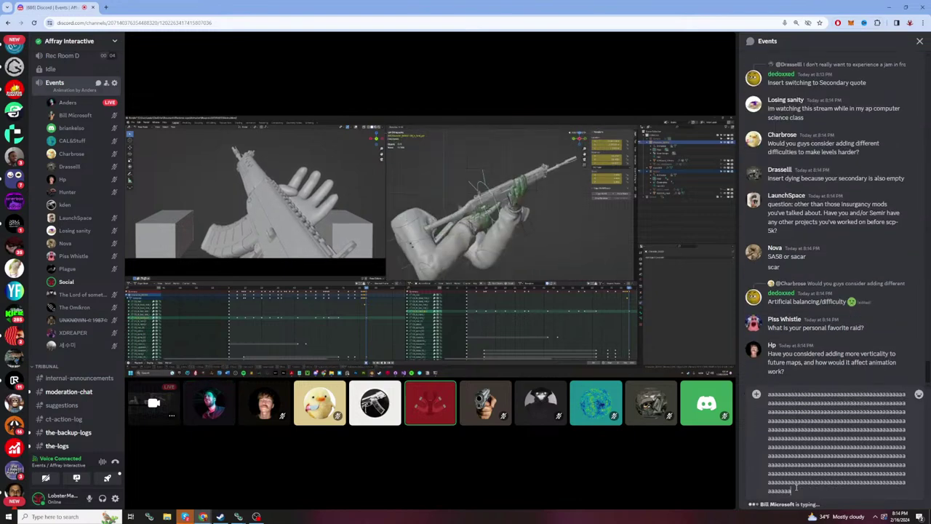
pyautogui.write('aaaaaaaaaaaaaaaaaaaaaaaaaaaaaaaaaaaaaaaaaaaaaaaaaaaaaa')
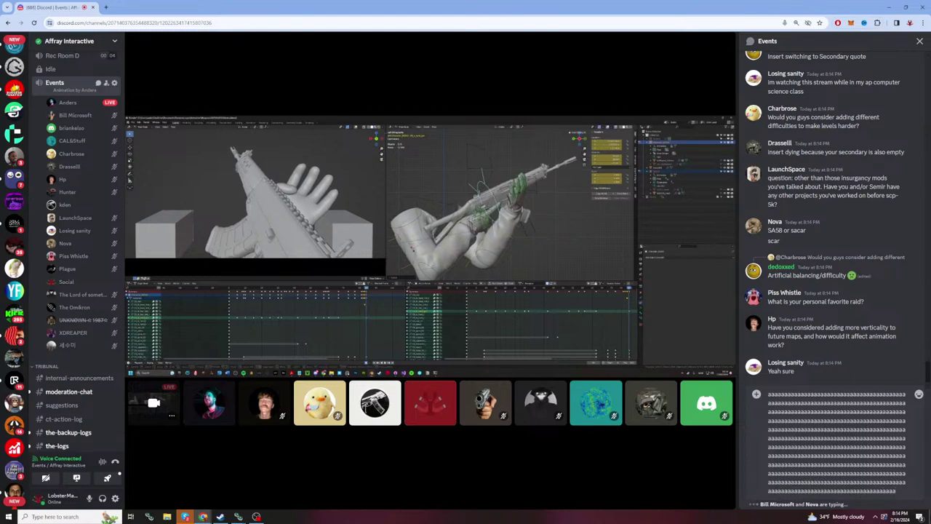
pyautogui.hotkey('ctrl', 'a')
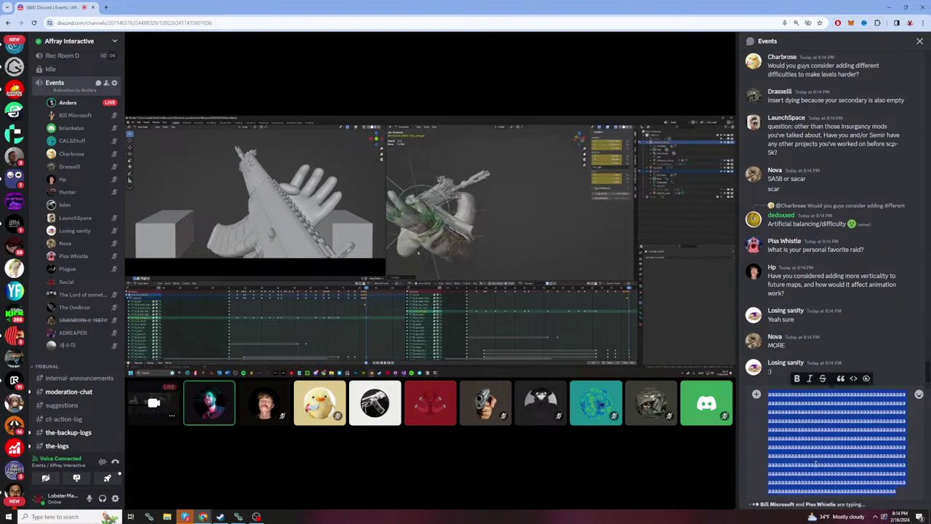
pyautogui.press('BackSpace')
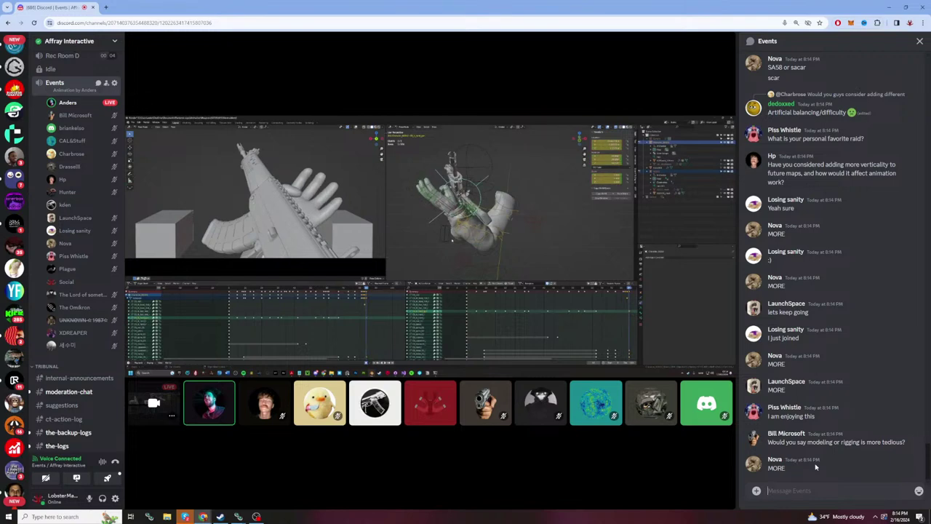
pyautogui.write('aaaaaaaaaaaaaaaaaaaaaa')
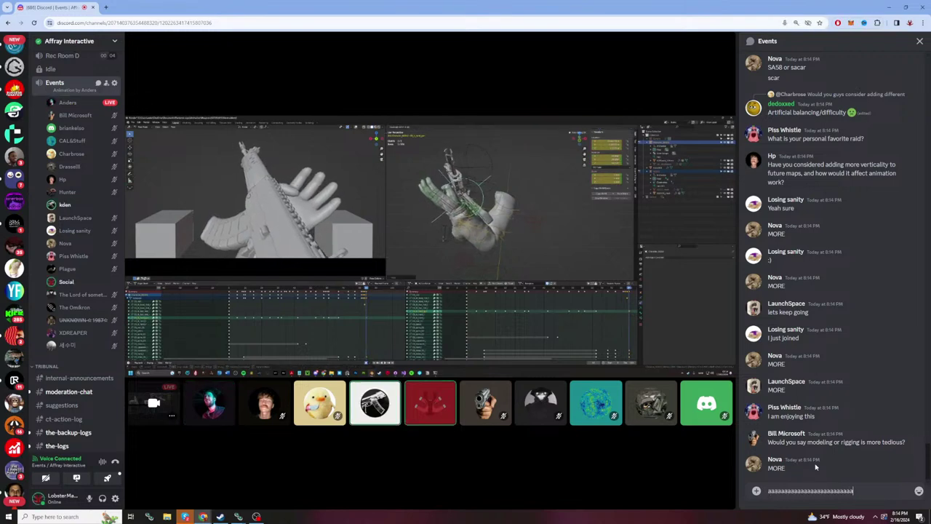
pyautogui.write('aaaaaaaaaaaaaaaaaaaaaaaaaaaaaaaaaaaaaaaaaaaaaaaaaaaaa')
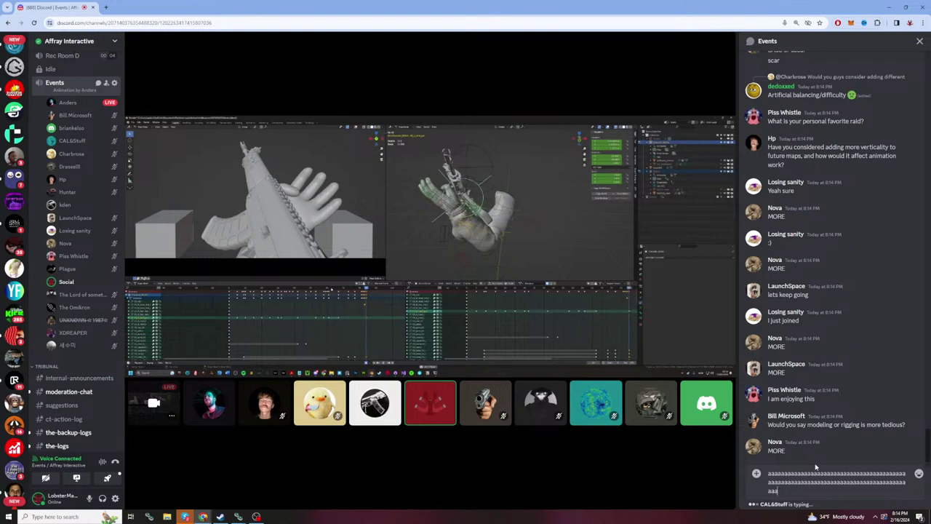
pyautogui.write('aaaaaaaaaaaaaaaaaaaaaaaaaaaaaaaaaaaaaaaaaaaaaaaaaaaaaaaaa')
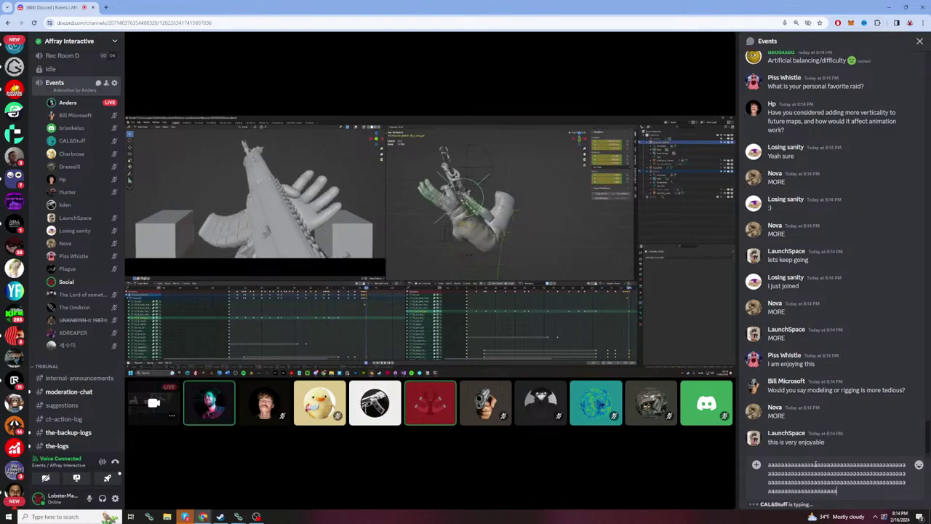
pyautogui.write('aaaaaaaaaaaaaaaaaaaaaaaaaaaaaaaaaaaaaaaaaaaaaaaaaaaaaaa')
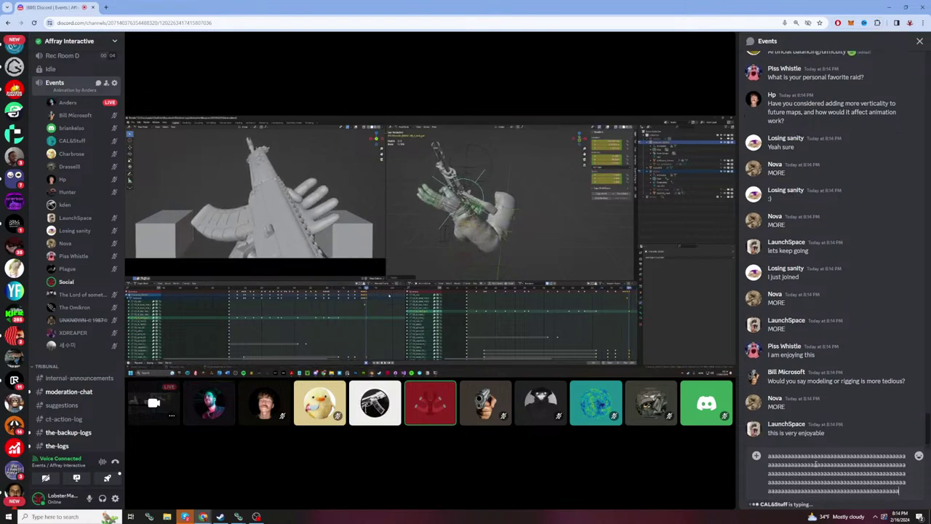
pyautogui.write('aaaaaaaaaaaaaaaaaaaaaaaaaaaaaaaaaaaaaaaaaaaaaaaaaaaaa')
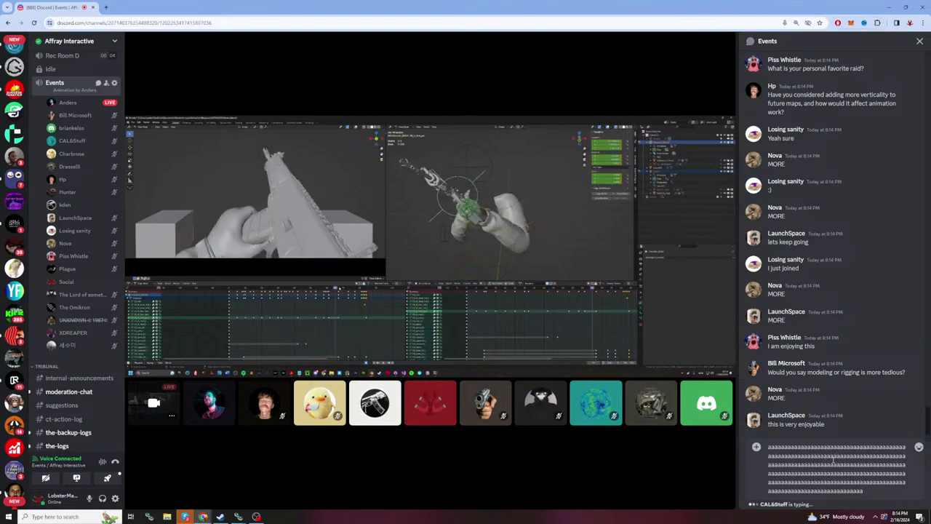
pyautogui.hotkey('ctrl', 'a')
pyautogui.press('BackSpace')
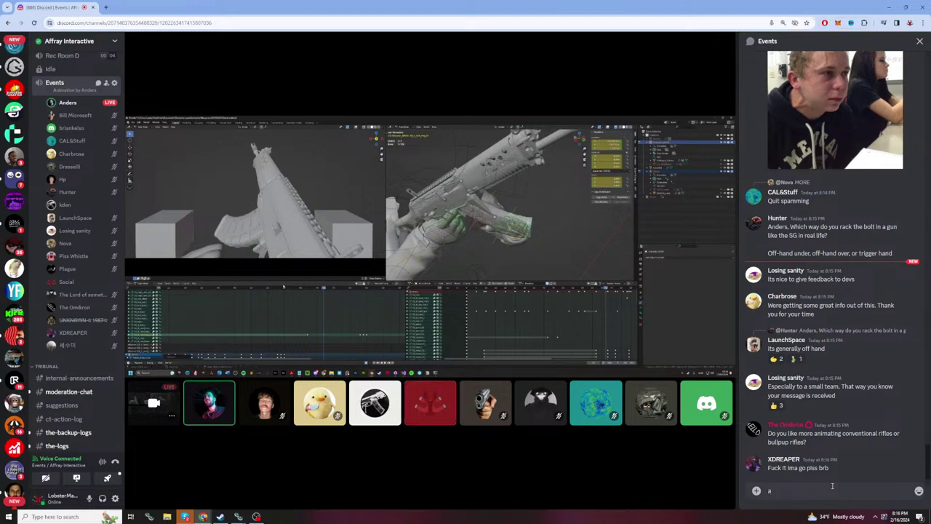
pyautogui.write('i')
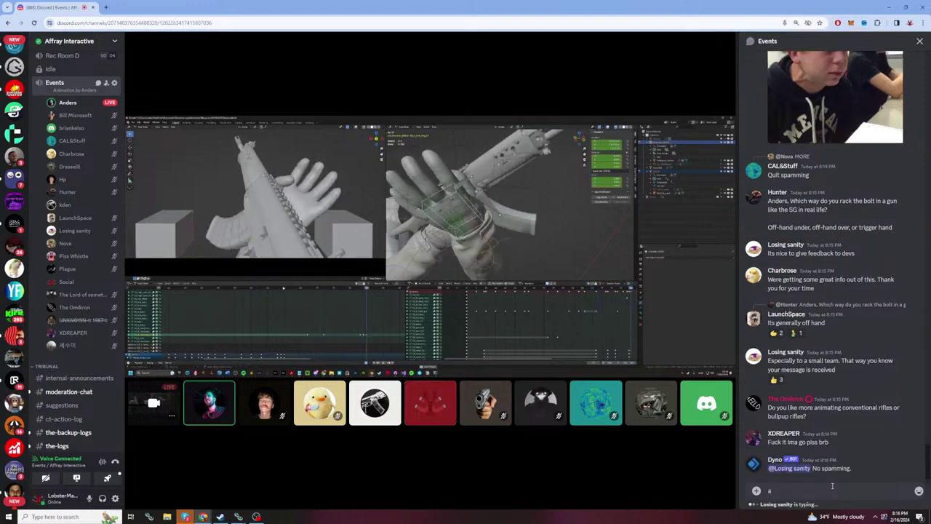
pyautogui.press('BackSpace')
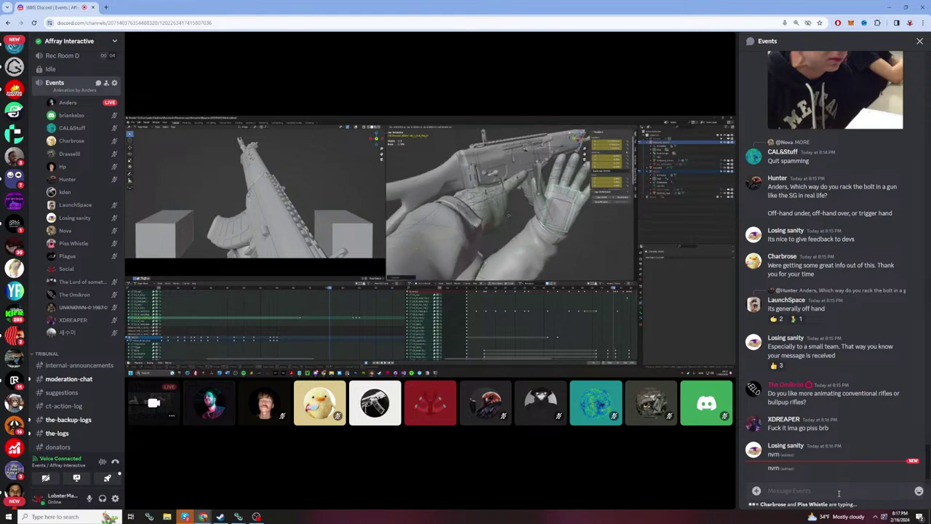
pyautogui.write('aaaaaaaaaaaaaaaaaaaa')
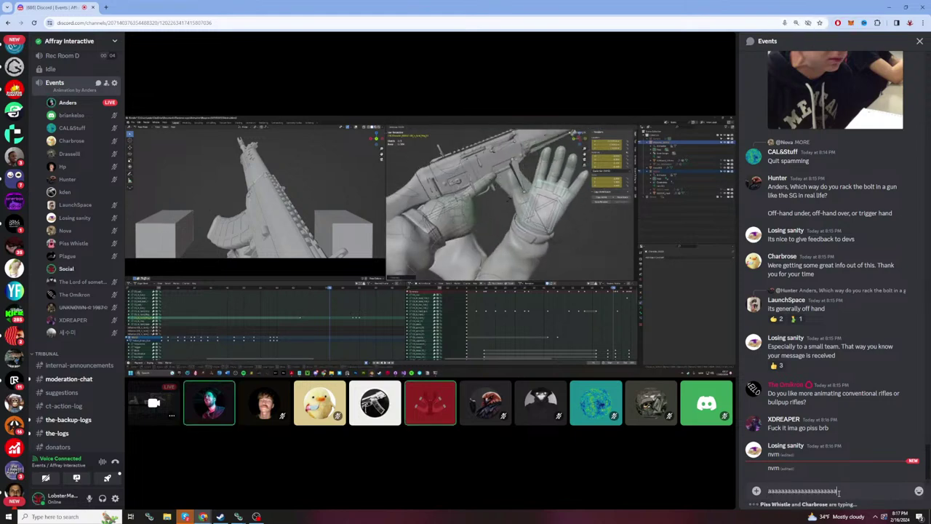
pyautogui.write('aaaaaaaaaaaaaaaaaaaaaaaaaaaaaaaaaaaaaaaaaaaaaaaaaaaaaaaaaa')
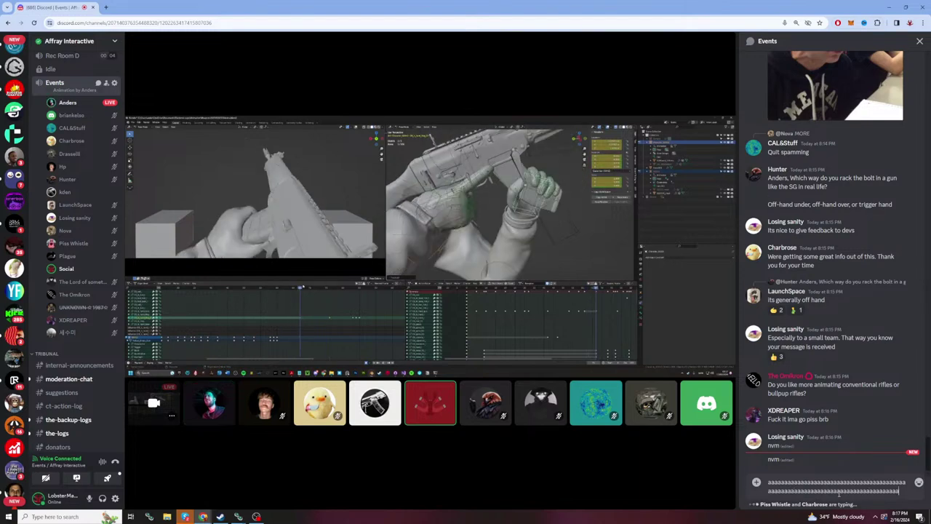
pyautogui.write('aaaaaaaaaaaaaaaaaaaaaaaaaaaaaaaaaaaaaaaaaaaaaaaaaaaaaaaaaaaaaaaaaaaaaaaaaaaaaaaaaaaaaaaaaaaaaaaaaaaaaaaaaaaaaaaaaaaaa')
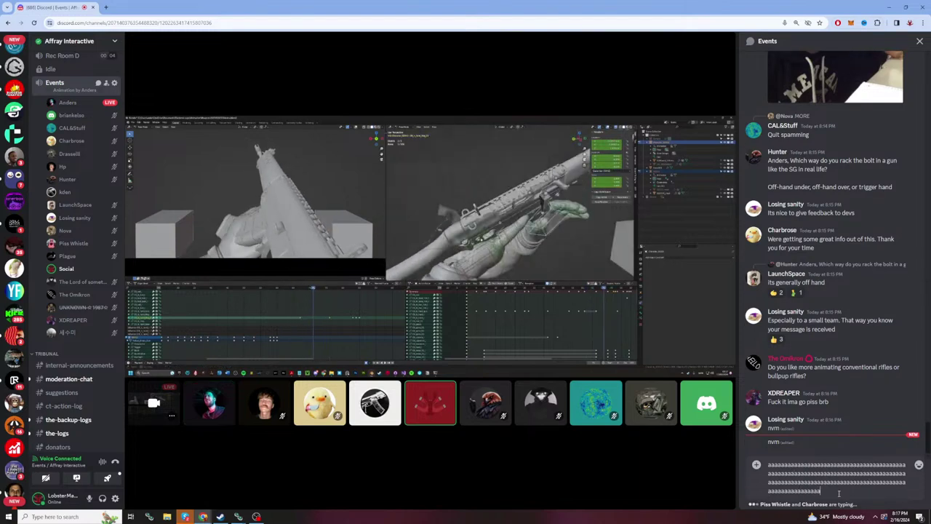
pyautogui.write('a')
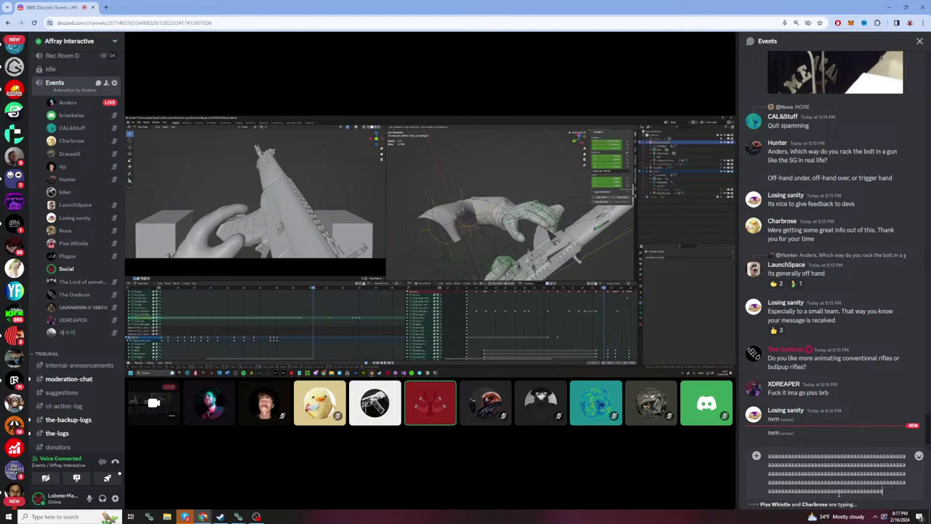
pyautogui.write('aaaaaaaaaaaaaaaaaaaaaaaaaaaaaaaaaaaaaaaaaaaaaaaaaaaaaaaaaaaaaaaaaaaaaaaaaaaaaaaaaa')
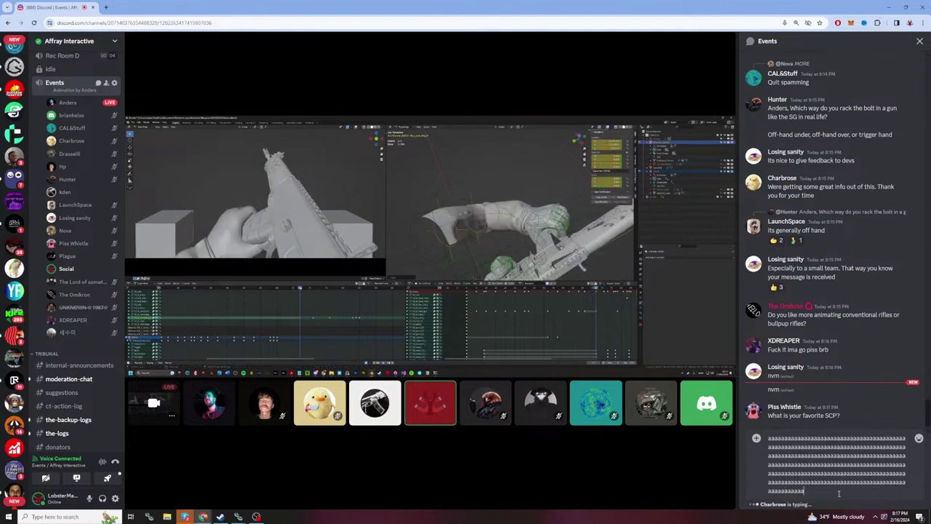
pyautogui.write('aaaaaaaaaaaaaaaaaaaaaaaaaaaaaaaaaaaaaaaaaaaaaaaaaaaaaaaaaaaaaaaaaaaaaaa')
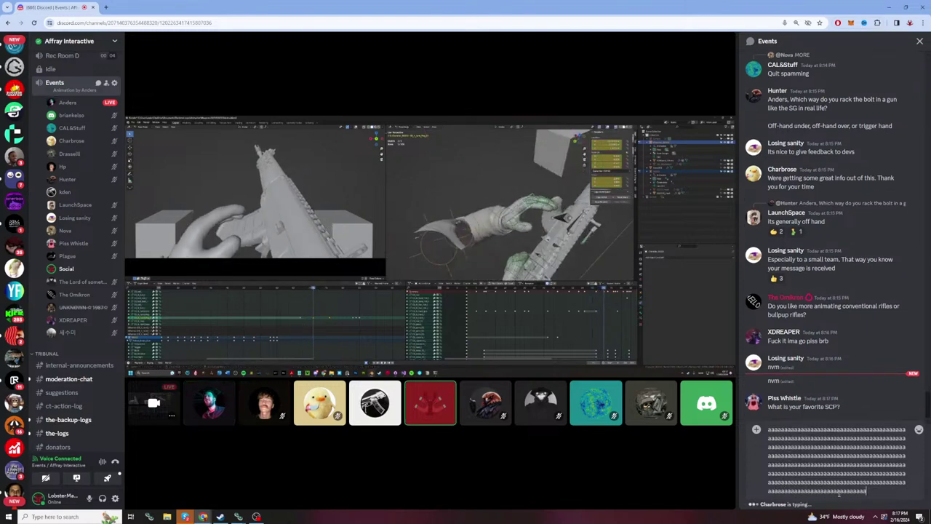
pyautogui.write('aaaaaaaaaaaaaaaaaaaaaa')
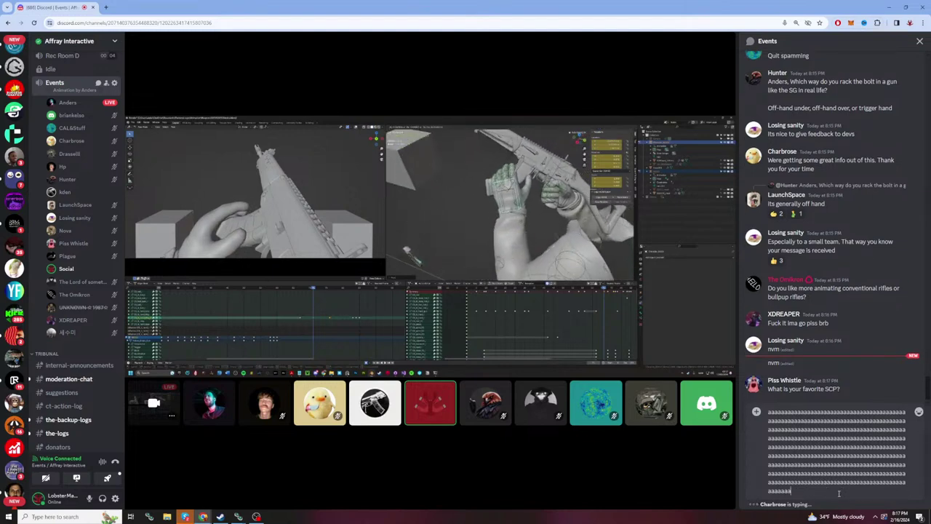
pyautogui.write('aaaaaaaaaaaaaaaaaaaaaaaaaaaaaa')
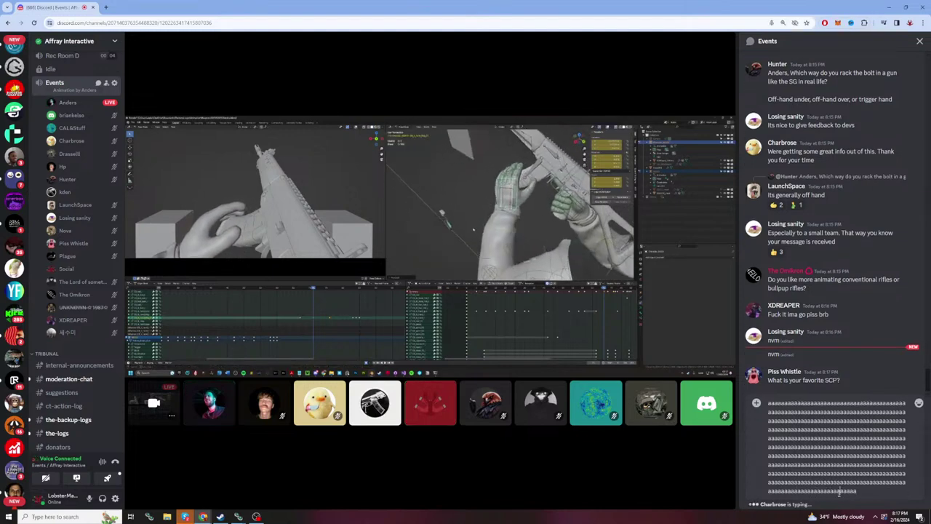
pyautogui.hotkey('ctrl', 'a')
pyautogui.press('BackSpace')
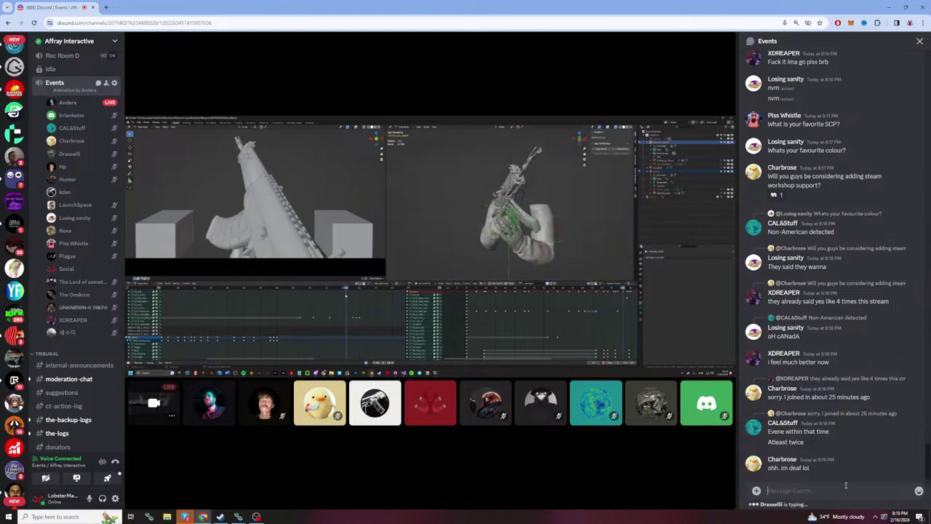
pyautogui.click(846, 485)
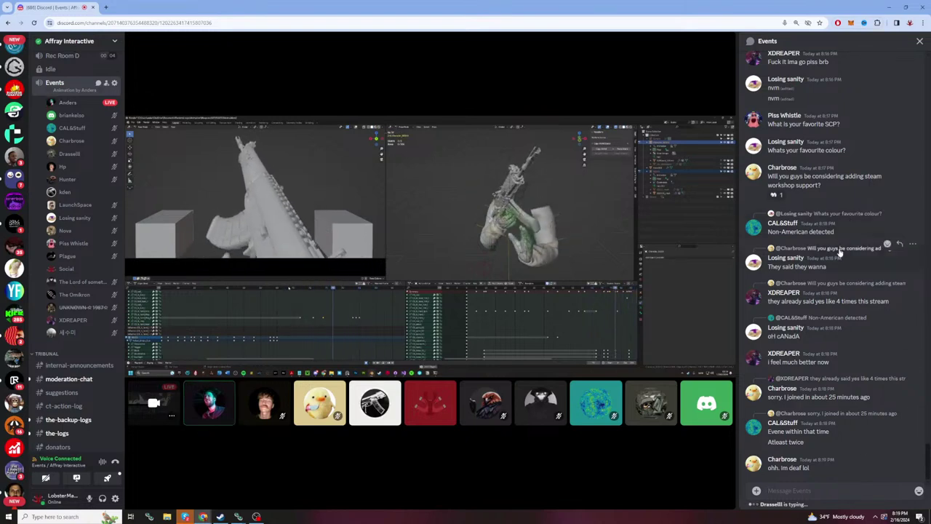
pyautogui.scroll(1, 840, 251)
pyautogui.scroll(2, 840, 251)
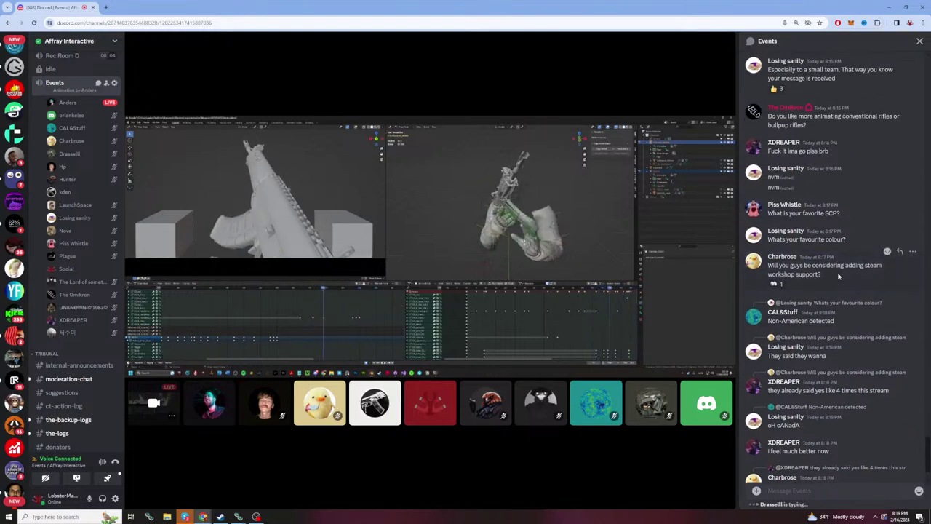
pyautogui.scroll(-3, 886, 407)
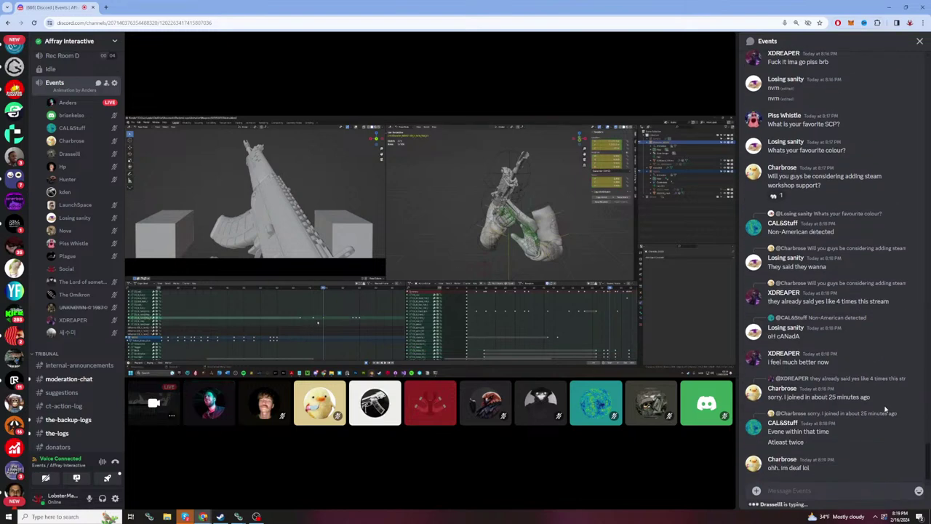
pyautogui.moveTo(887, 411)
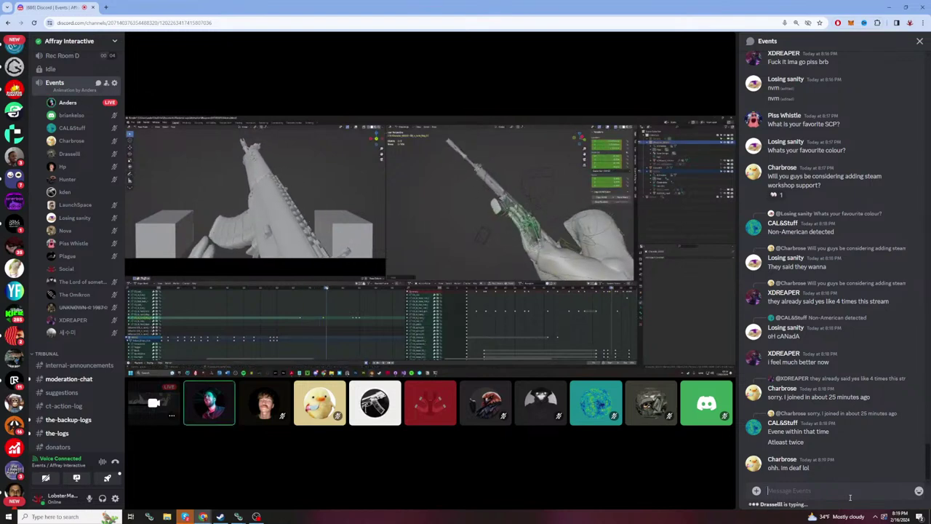
# Step: Extend the Events draft with more a's and select the entire draft
pyautogui.write('aaaaaaaaaaaaaaaaaaaaaaaaaaaaaaaaaaaaa')
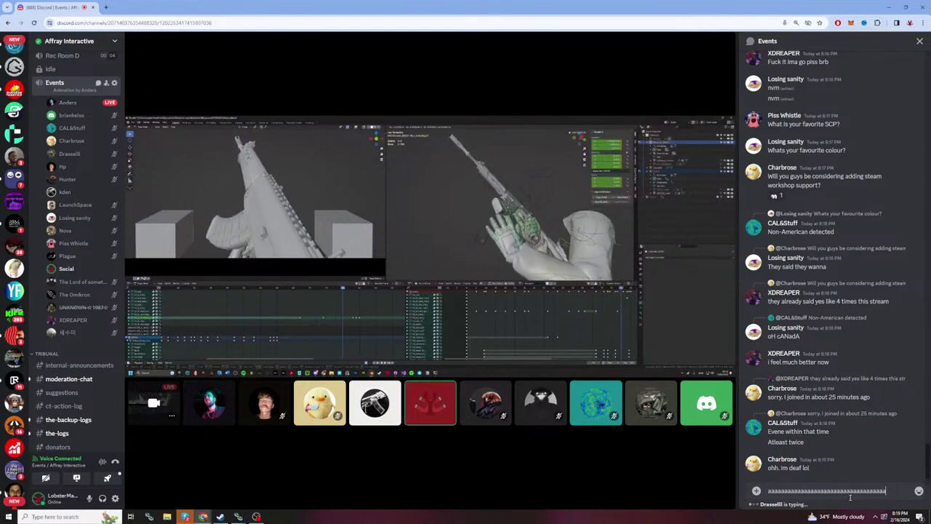
pyautogui.write('aaaaaaaaaaaaaaaaaaaaaaaaaaaaaaaaaaaaaaaaaaaaaaaaaaaaaaaaaaaaaaaaaaaaaaaaaaaaaaaaaaaaaaa')
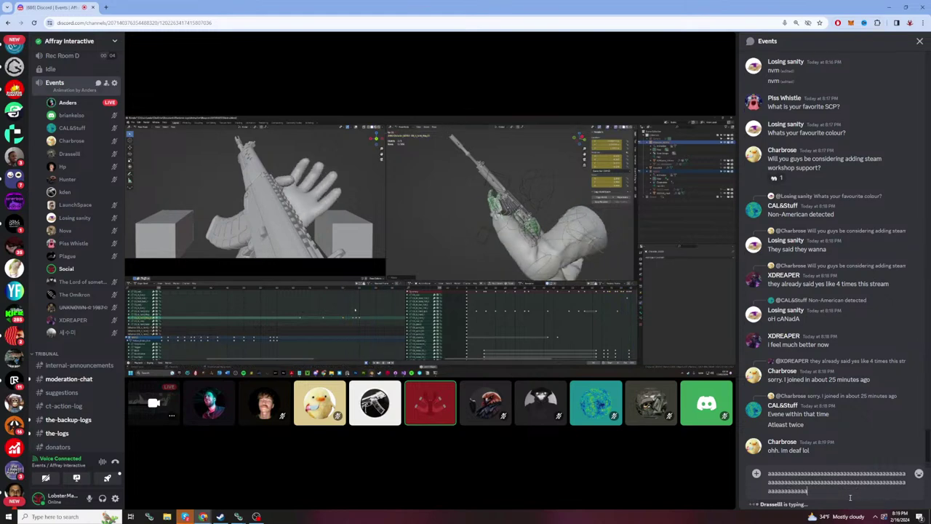
pyautogui.write('aaaaaaaaaaaaaaaaaaaaaaaaaaaaaaaaaaaaaaaaaaaaaaaaaaaaaaaaaaaaaaaaaaaaaaaaaaaaaa')
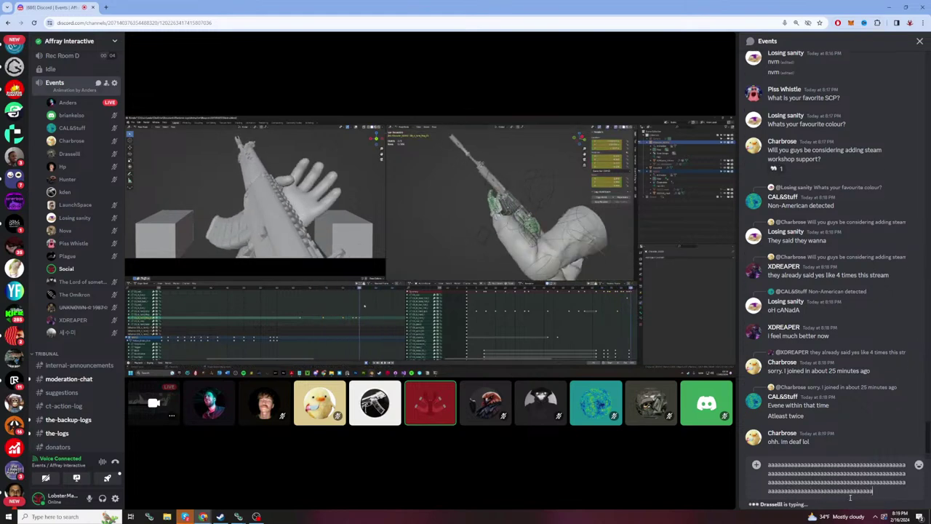
pyautogui.write('aaaaaaa')
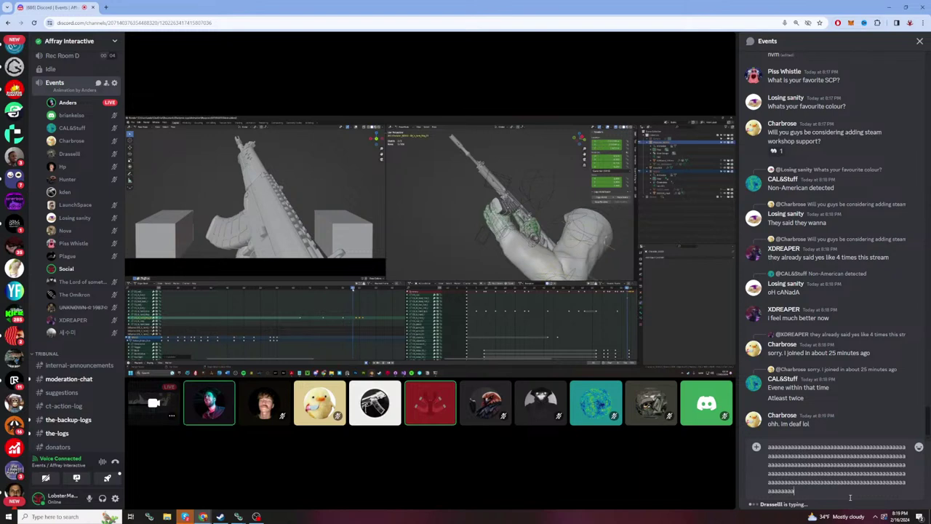
pyautogui.write('aaaaaaaaaaaaaaaaaaaaaaaaaaaaaaaaaaaaaaaaaaaaaaaaaaaaaaaaaaaaaaaaaaaaaaaaaaaaaaaaaaaa')
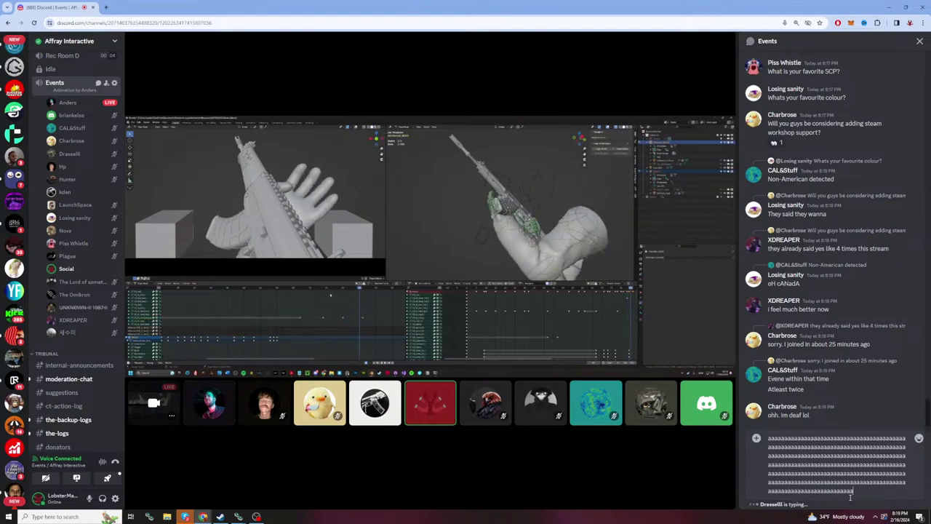
pyautogui.write('aaaaaaaaaaaaaaaaaaaaaaaaaaaa')
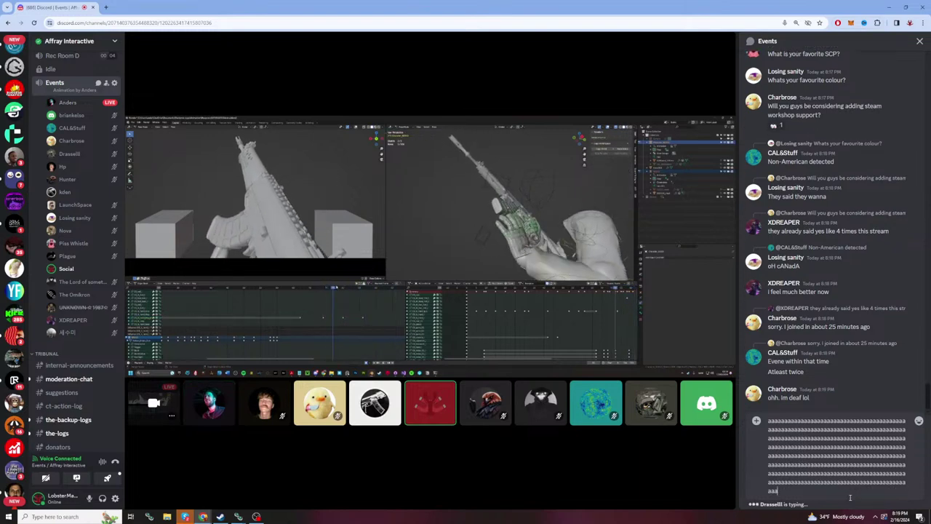
pyautogui.write('aaaaaaaaaaaaaaaaaaaaaaaaaaaaaaaaaaaaaa')
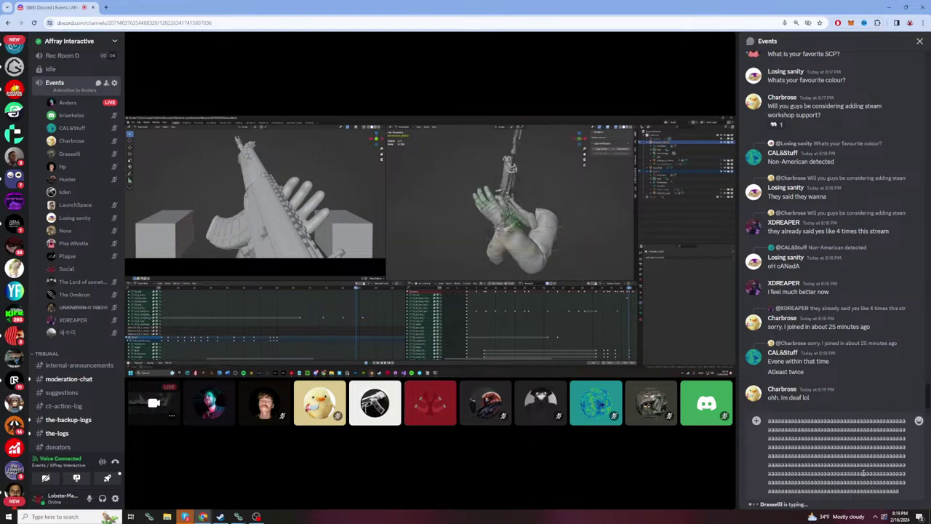
pyautogui.hotkey('ctrl', 'a')
# Step: Delete the selected draft of a's, leaving the message box empty
pyautogui.press('BackSpace')
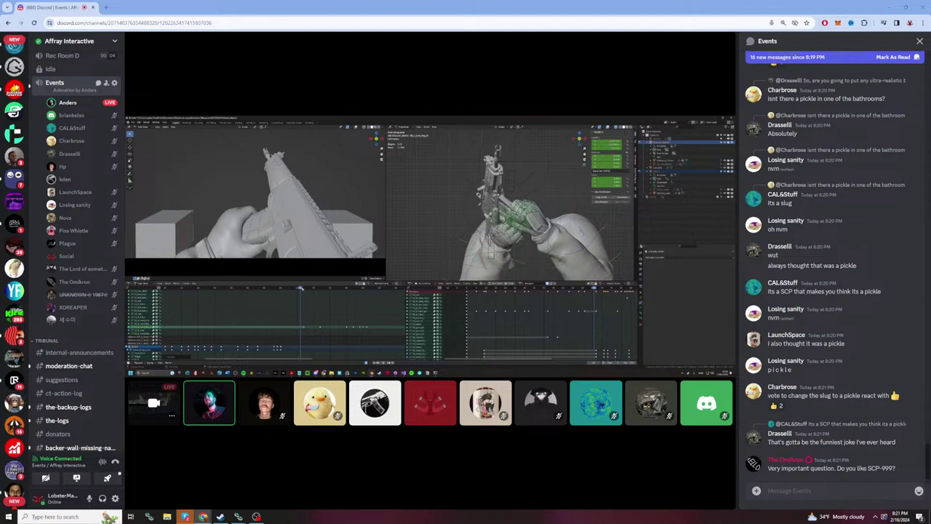
pyautogui.click(856, 492)
pyautogui.write('aaaaaaaaaaaaaaaa')
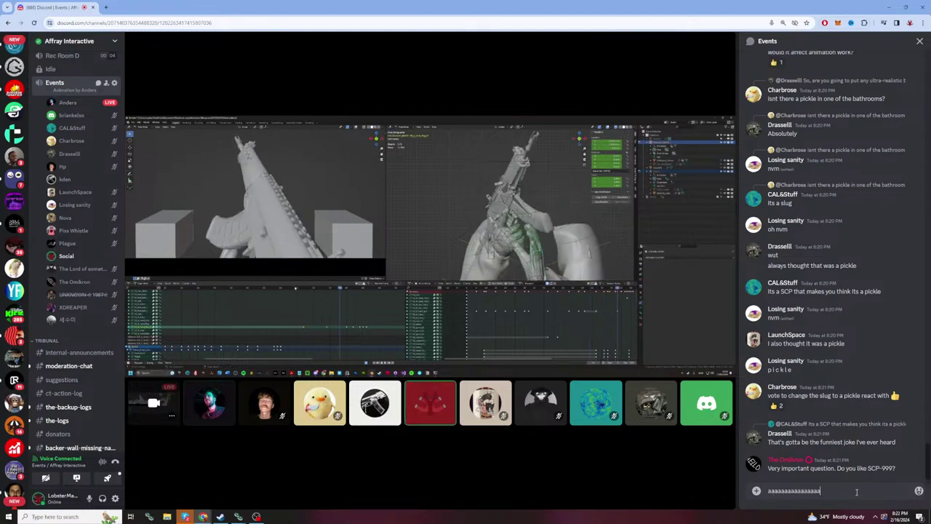
pyautogui.write('aaaaaaaaaaaaaaaaaaaaaaaaaaaaaaaaaaaaaaaaaaaaaaaaaaaaaaaaaaaaaaaaaaaaaaaaaaaaaaaaaaaaaaaaaaaaaaaaaaaaaaaaaaaaaaaaa')
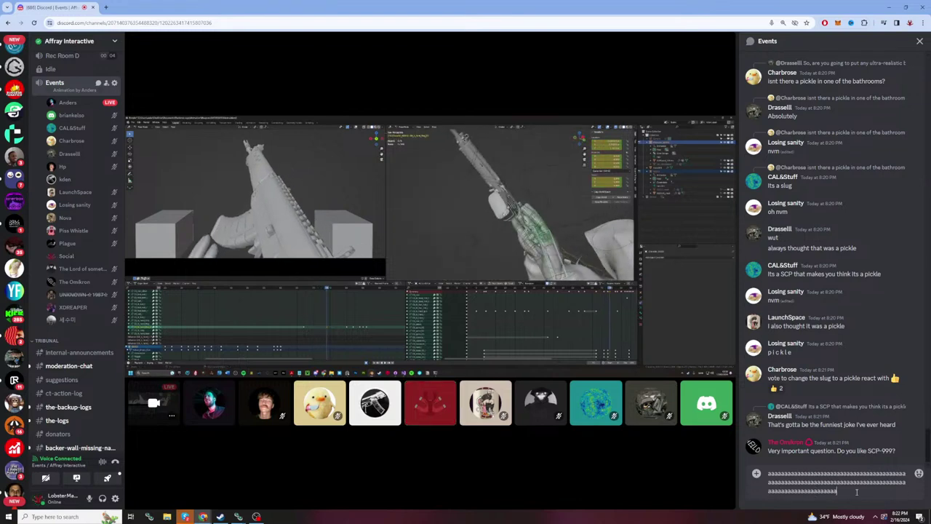
pyautogui.hotkey('ctrl', 'a')
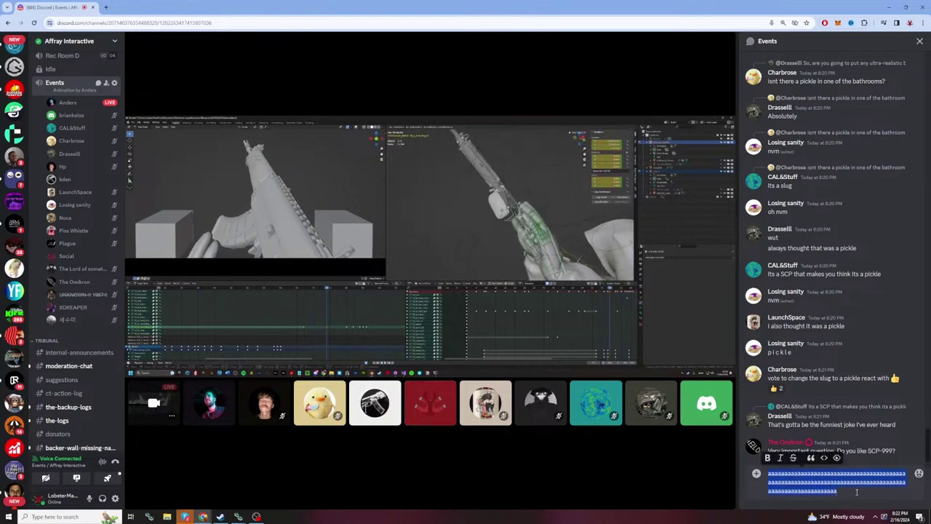
pyautogui.press('BackSpace')
pyautogui.scroll(3, 861, 414)
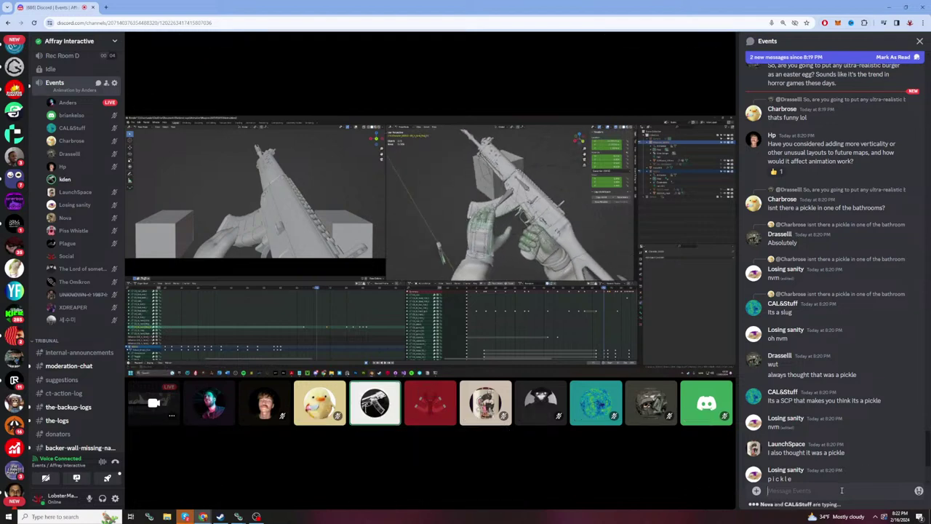
pyautogui.click(769, 490)
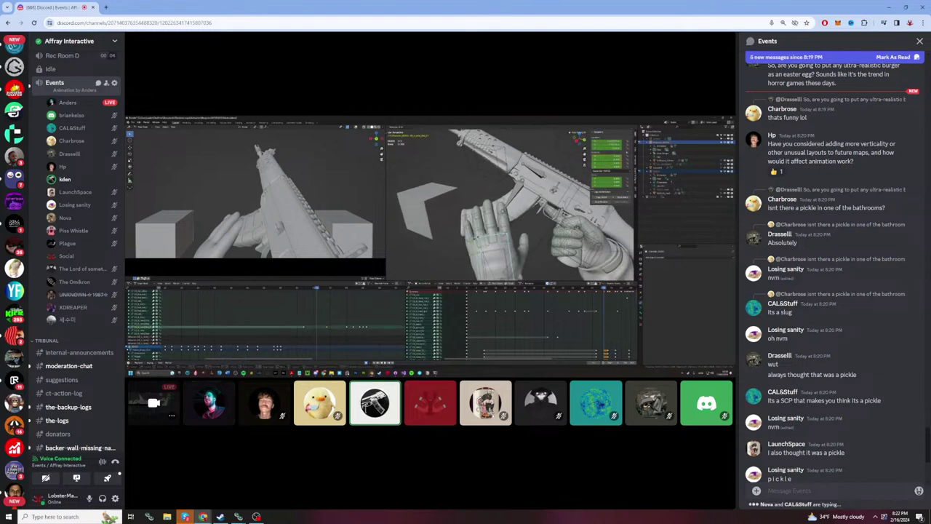
pyautogui.write('a')
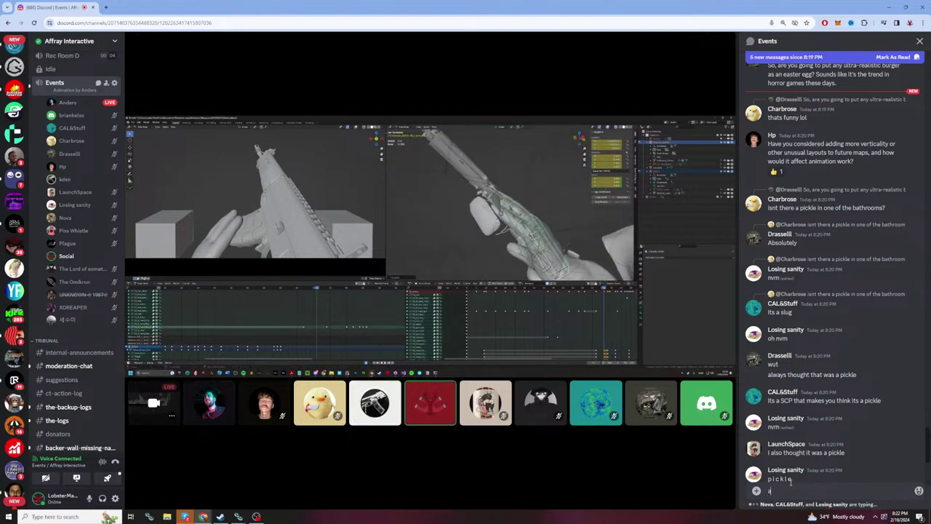
pyautogui.write('aaaaaaaaaaaaaaaaaaaaaaaaaaaa')
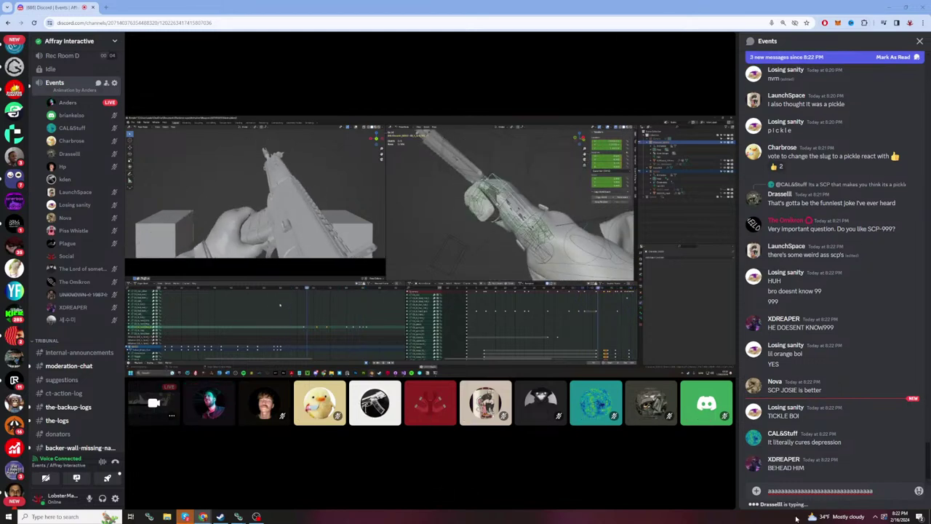
pyautogui.doubleClick(798, 492)
pyautogui.write('aa')
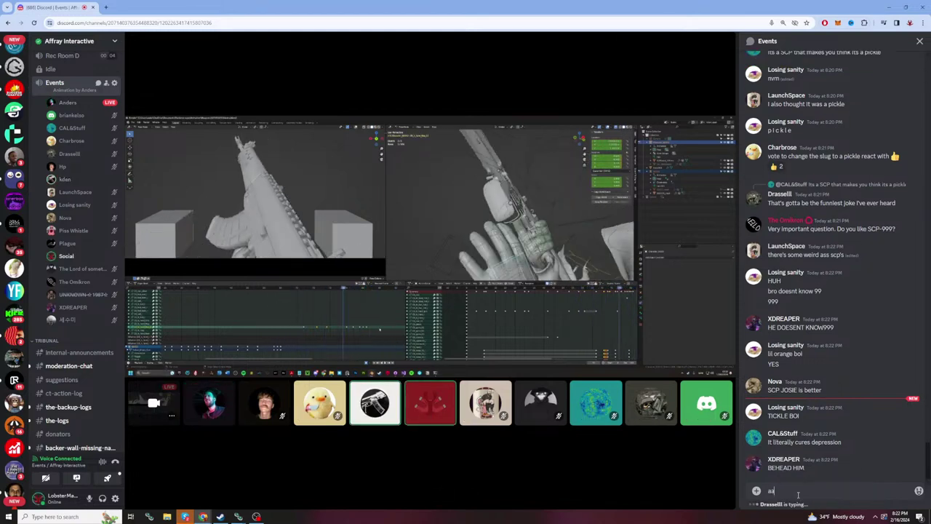
pyautogui.write('aaaaaaaaaaaaaaaaaaaaaaaaaaaaaaaaaaaaaaaaaaaaaaaaaaaa')
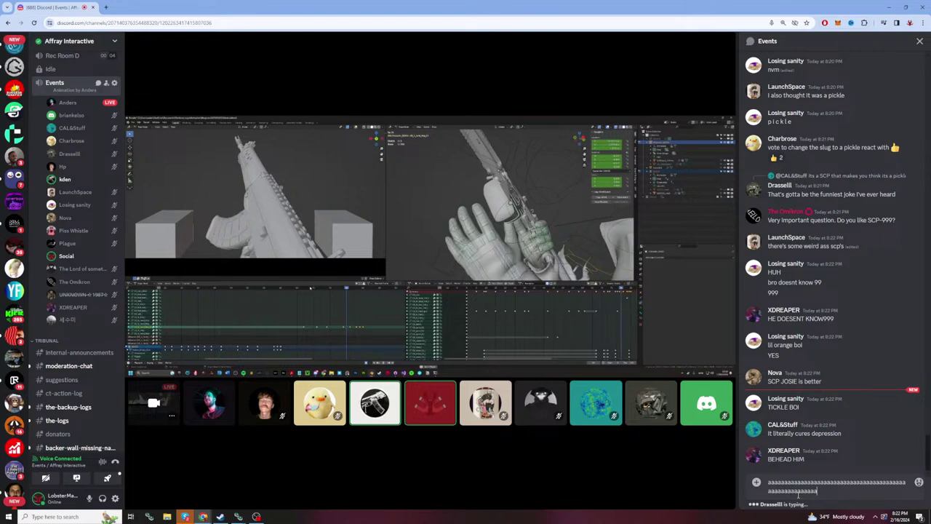
pyautogui.write('aaaaaaaaaaaaaaaaaaaaaaaaaaaaaaaaaaaaaaaaaaaaa')
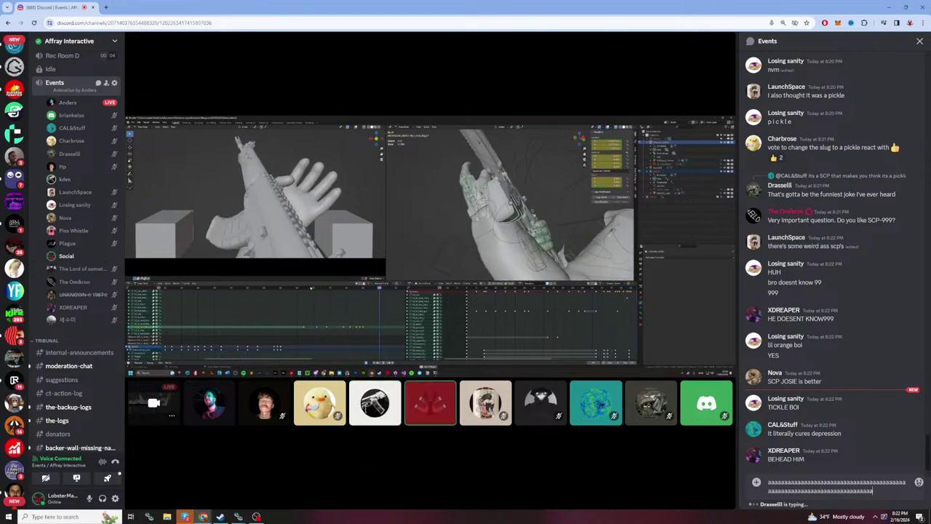
pyautogui.write('aaaaaaaaaaaaaaaaaaaaaaaaaaaaaaaaaaaaaaaaaaaaaaaaaaaaaaaaaaaaaaaaaaaaaaaaaaaaaaaaaaaaaaaaaaaaaaaaaaaaaaaaaaaaaaaaaaaaaaaaaaaaa')
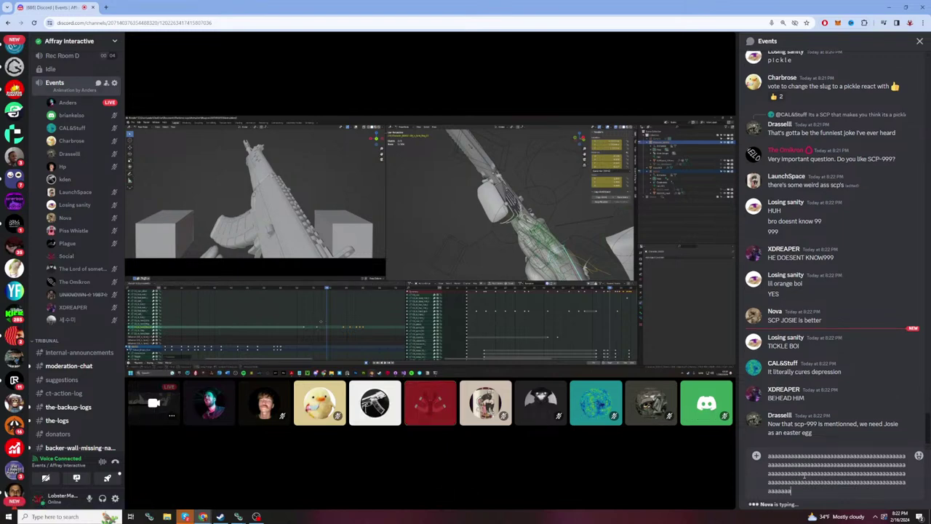
pyautogui.hotkey('ctrl', 'a')
pyautogui.press('BackSpace')
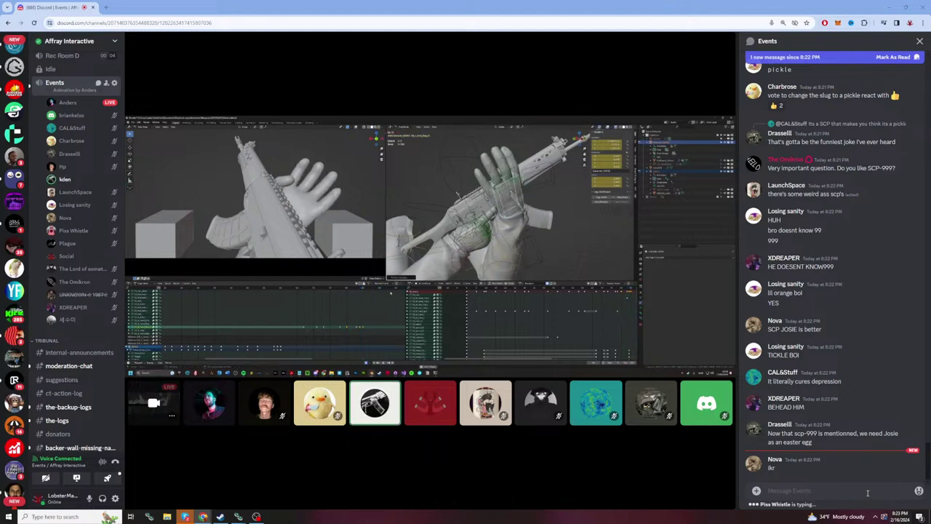
pyautogui.scroll(3, 873, 344)
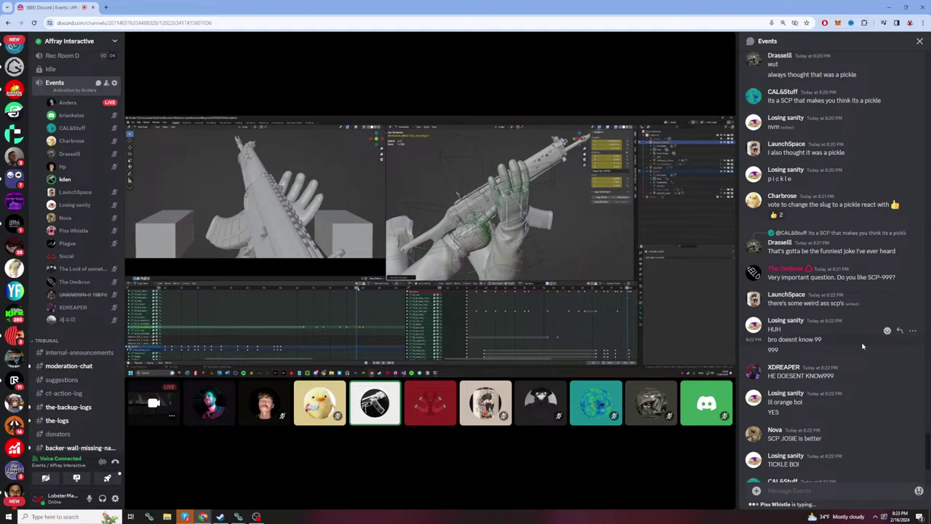
pyautogui.scroll(5, 864, 347)
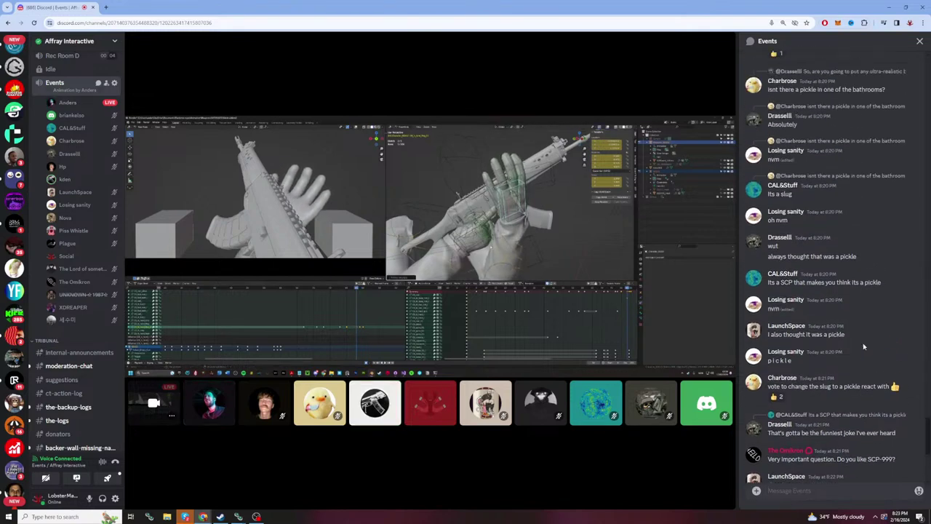
pyautogui.scroll(-5, 864, 346)
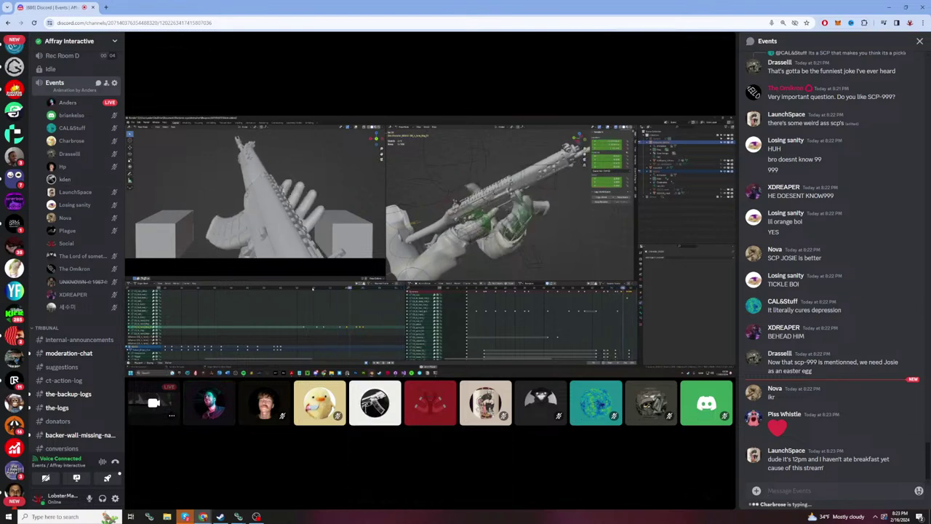
pyautogui.click(821, 492)
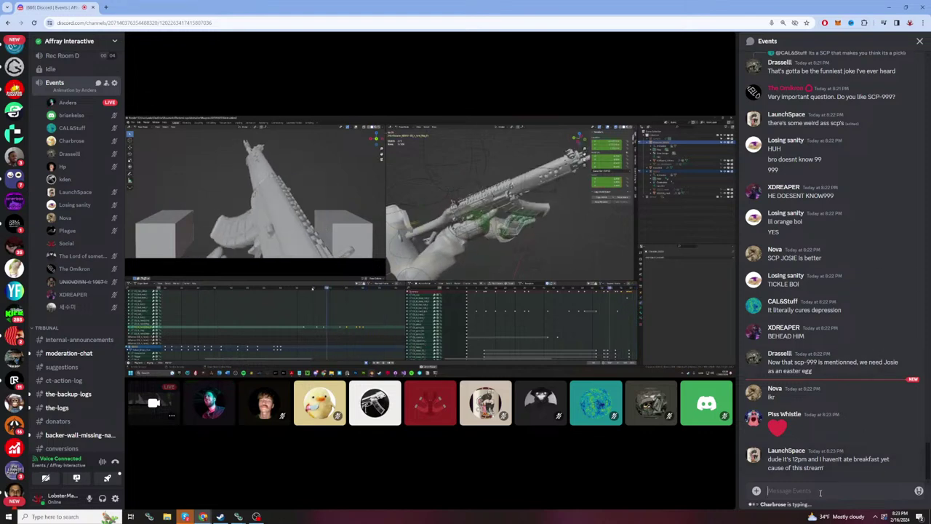
pyautogui.write('aaaaaaaaaaaaaaaaaaaaaaaaaaaaaaaaaaaaaaaaa')
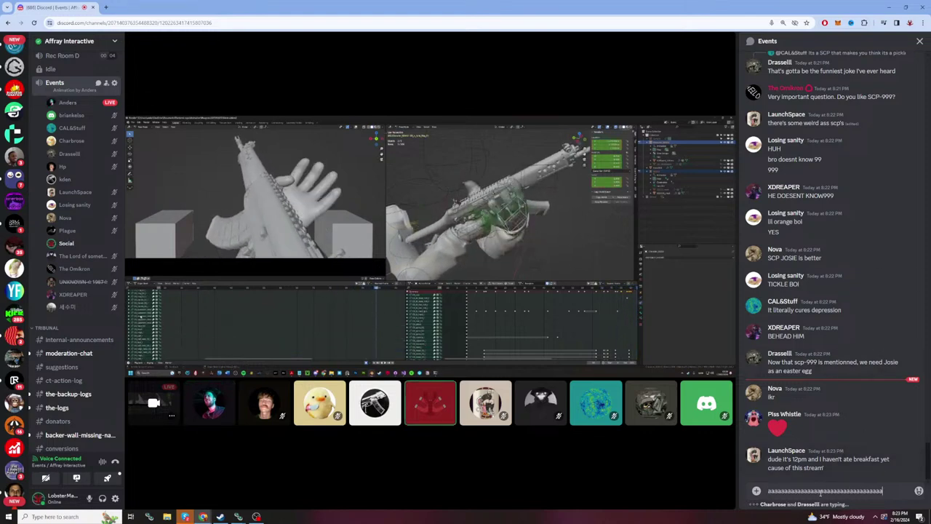
pyautogui.write('aaaaaaaaaaaaaaaaaaaaaaaaaaaaaaaaaaaaaa')
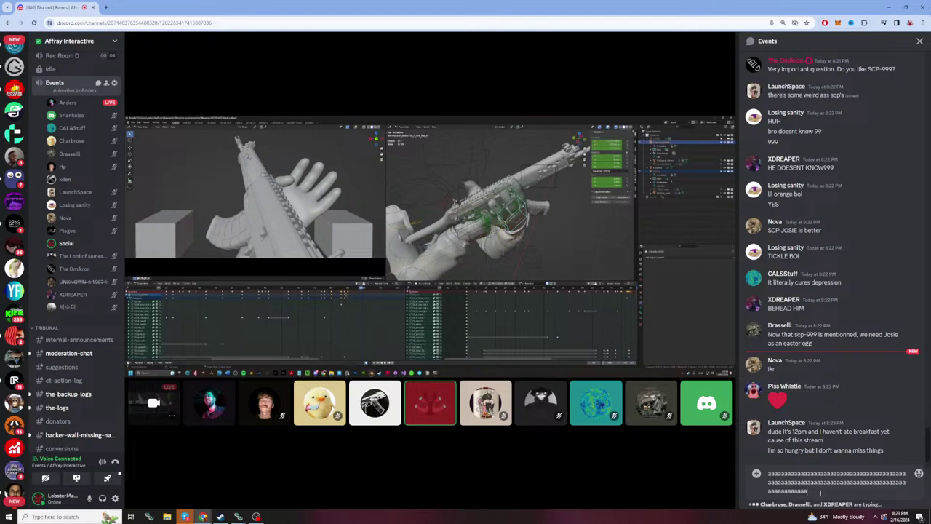
pyautogui.write('aaaaaaaaaaaaaaaaaaaaaaaaaaaaaaaaaaaaaaaaaaaaa')
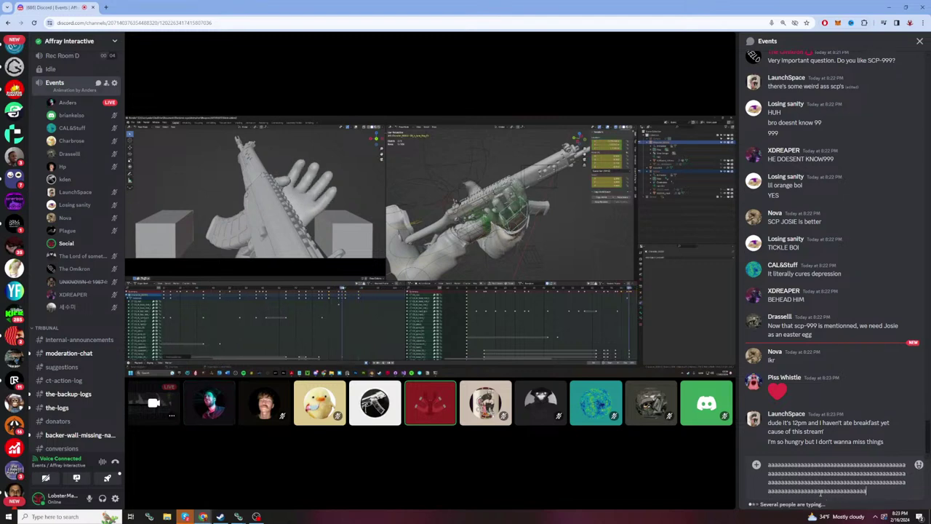
pyautogui.write('aaaaaaaaa')
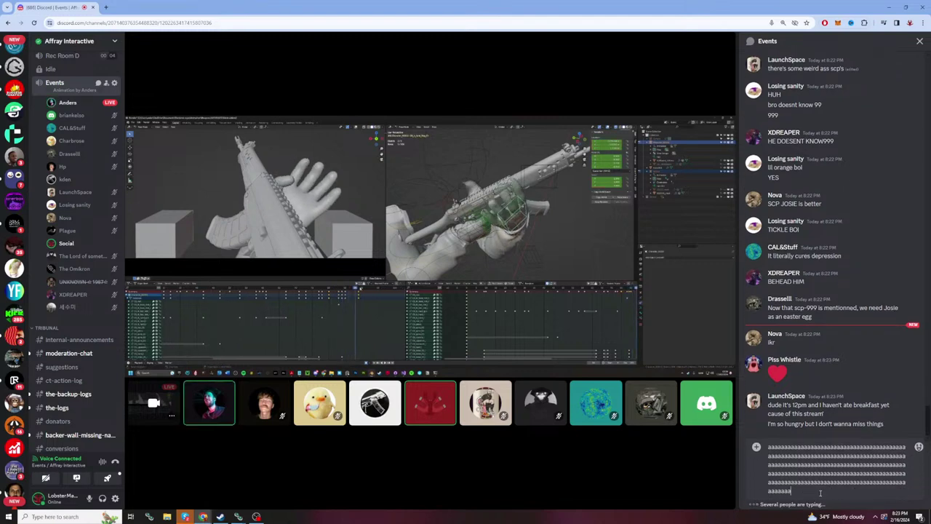
pyautogui.write('aaaaaaaaaaaaaaaa')
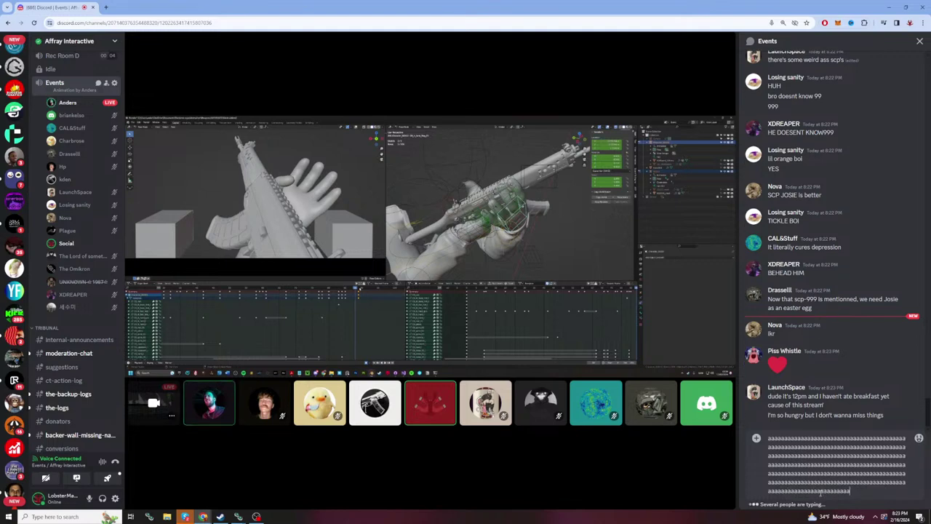
pyautogui.write('aaaaaaaaaaaaaa')
pyautogui.hotkey('ctrl', 'a')
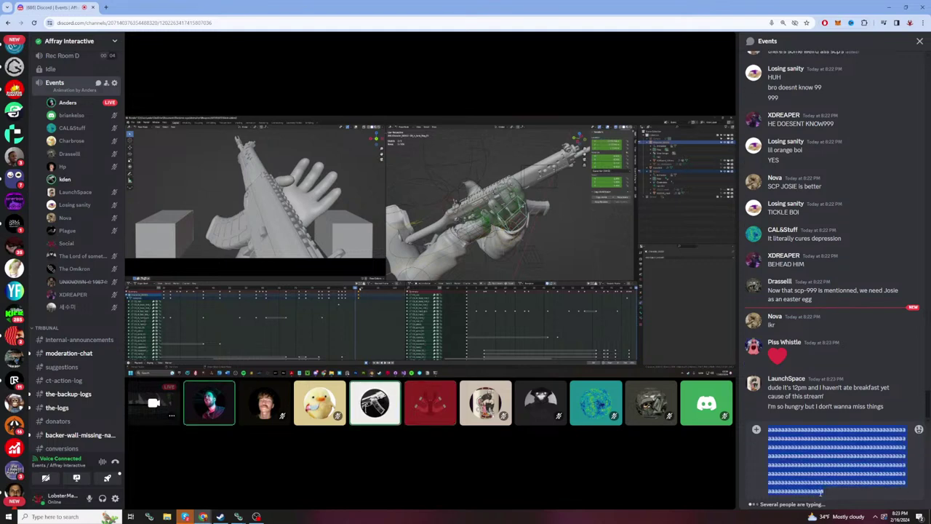
pyautogui.press('BackSpace')
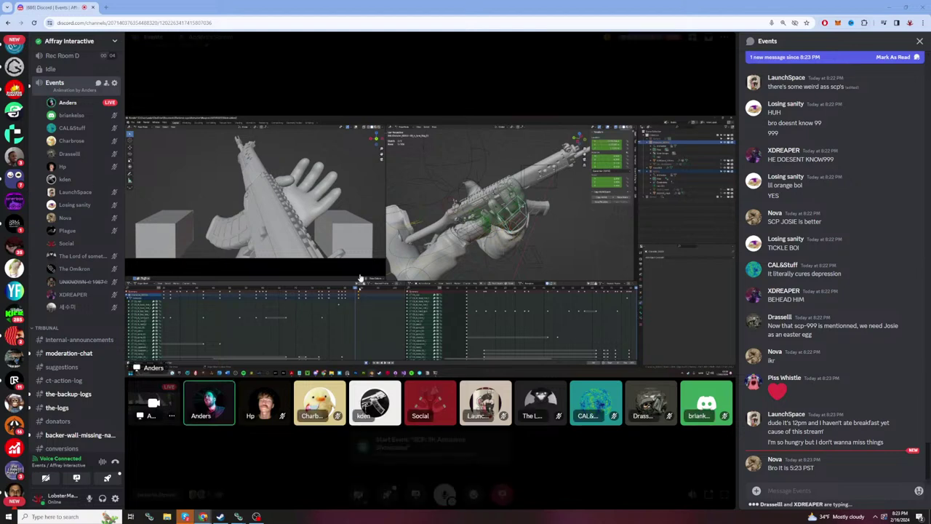
pyautogui.click(818, 492)
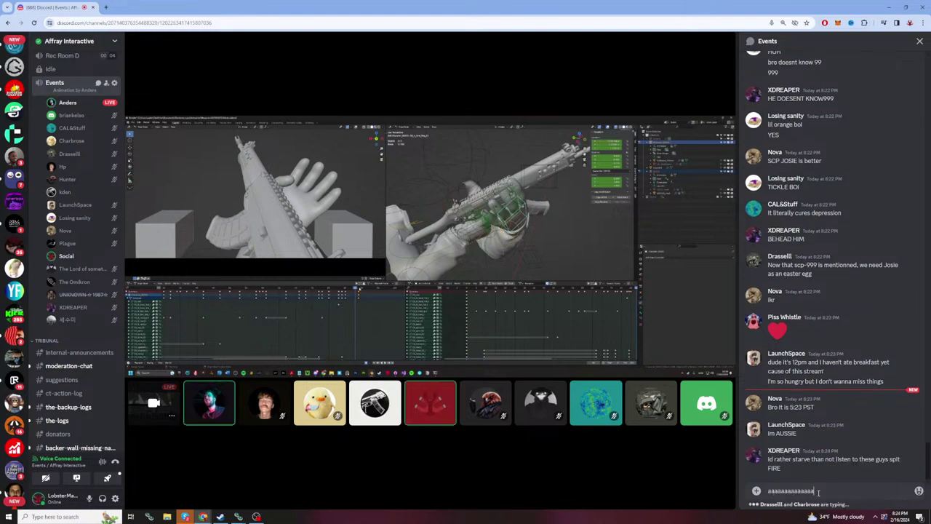
# Step: Send a short row of a's to the Events chat, then type and erase a longer unsent run
pyautogui.write('aaaaaaaaaaaaaaaaaaaaaaaaaaaaaaaaaaaaaaaaaaaaaaaaaaaaaaaaaaaaaaaa')
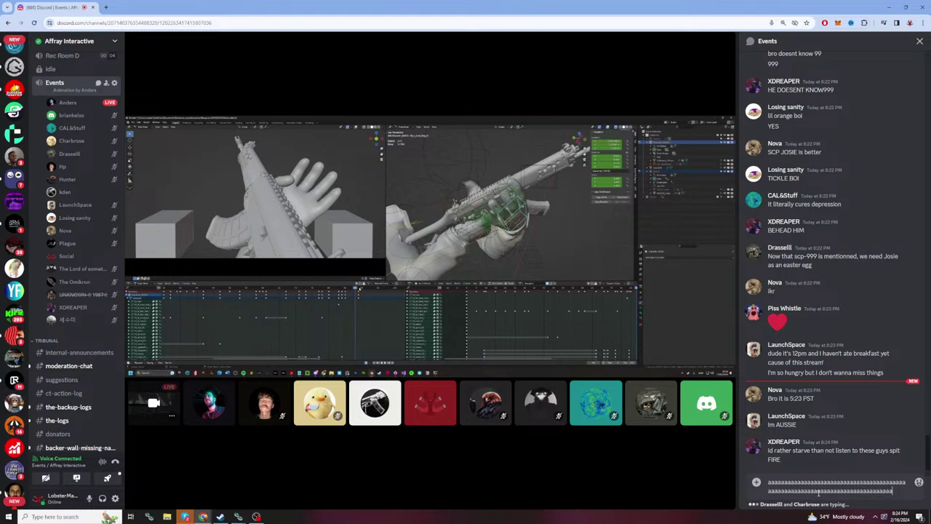
pyautogui.press('Return')
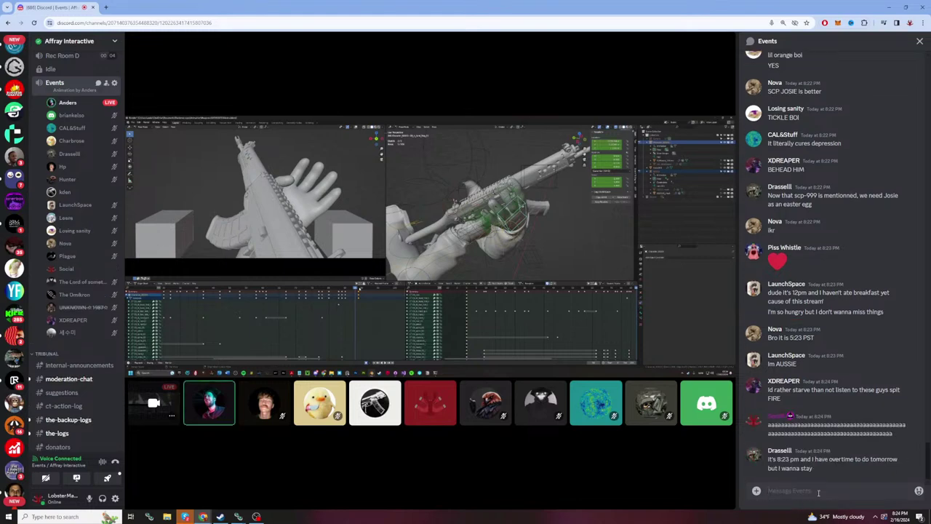
pyautogui.write('aaaaaaaaaaaaaaaaaaaaaaaaaaaaa')
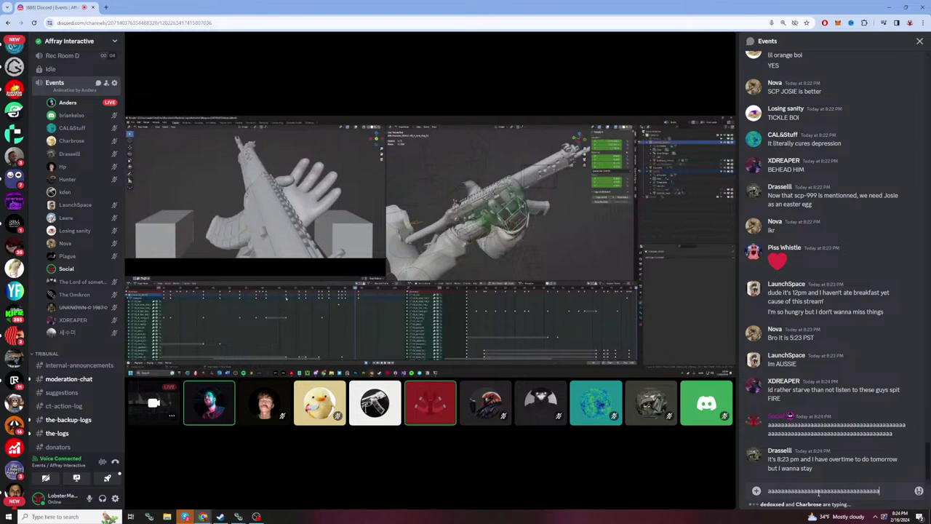
pyautogui.write('aaaaaaaaaaaaaaaaaaaaaaaaaaaaa')
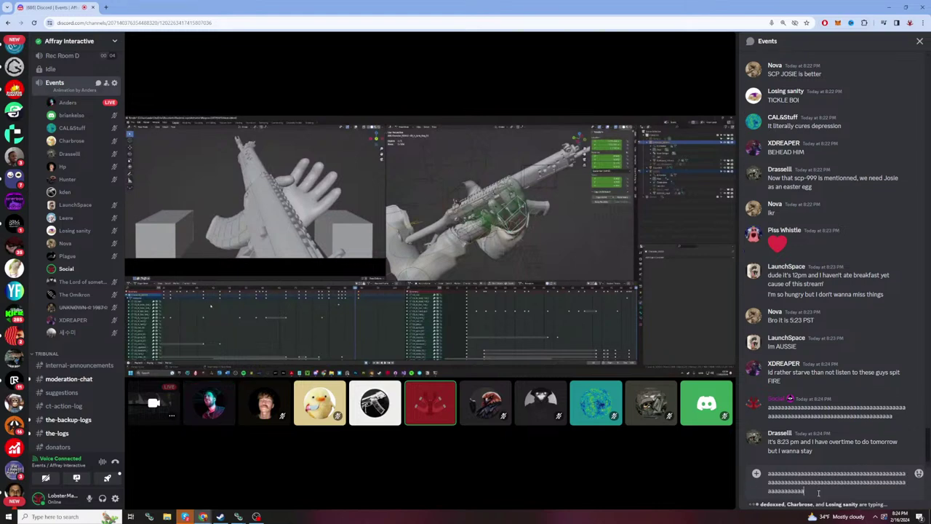
pyautogui.write('aaaaaaaaaaaaaaaaaa')
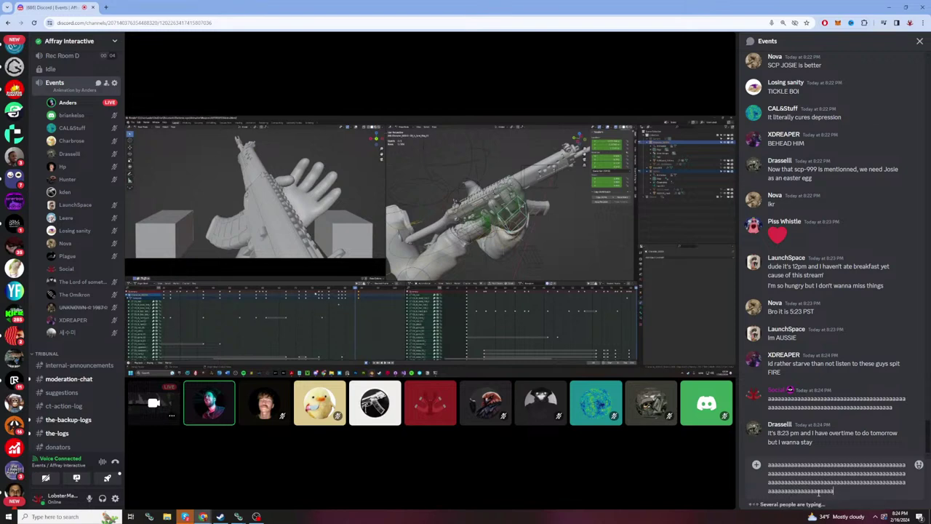
pyautogui.write('aaaaaaaaaaaaaaaaaaaa')
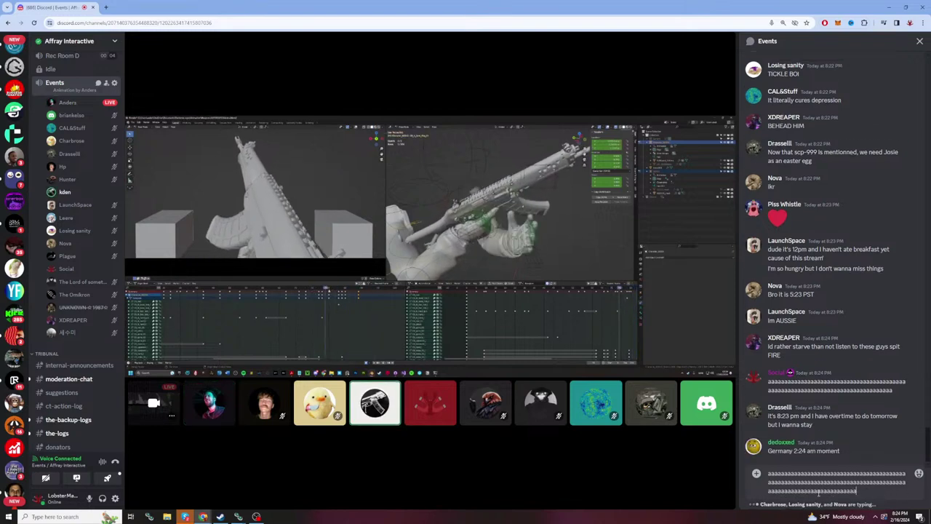
pyautogui.press('BackSpace')
pyautogui.press('BackSpace')
pyautogui.press('BackSpace')
pyautogui.press('BackSpace')
pyautogui.press('BackSpace')
pyautogui.press('BackSpace')
pyautogui.press('BackSpace')
pyautogui.press('BackSpace')
pyautogui.press('BackSpace')
pyautogui.press('BackSpace')
pyautogui.press('BackSpace')
pyautogui.press('BackSpace')
pyautogui.press('BackSpace')
pyautogui.press('BackSpace')
pyautogui.press('BackSpace')
pyautogui.press('BackSpace')
pyautogui.press('BackSpace')
pyautogui.press('BackSpace')
pyautogui.press('BackSpace')
pyautogui.press('BackSpace')
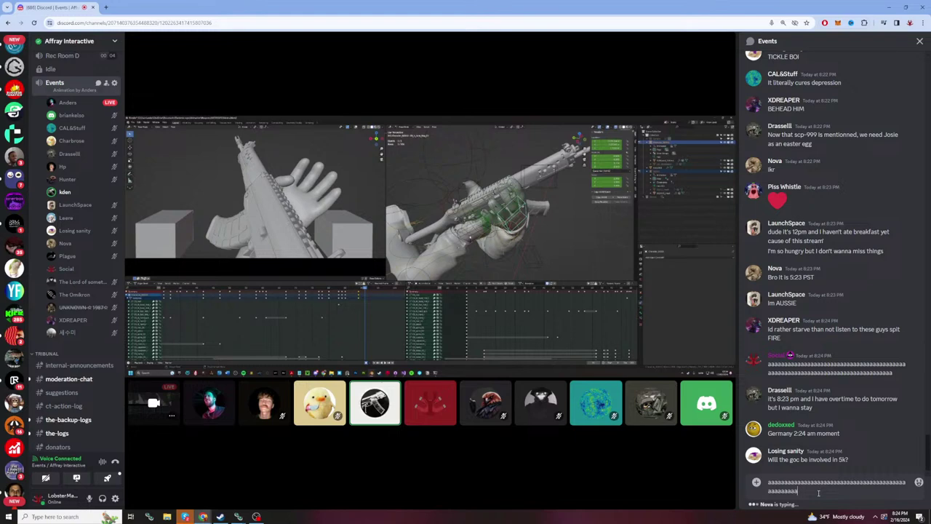
pyautogui.press('BackSpace')
pyautogui.press('BackSpace')
pyautogui.press('BackSpace')
pyautogui.press('BackSpace')
pyautogui.press('BackSpace')
pyautogui.press('BackSpace')
pyautogui.press('BackSpace')
pyautogui.press('BackSpace')
pyautogui.press('BackSpace')
pyautogui.press('BackSpace')
pyautogui.press('BackSpace')
pyautogui.press('BackSpace')
pyautogui.press('BackSpace')
pyautogui.press('BackSpace')
pyautogui.press('BackSpace')
pyautogui.press('BackSpace')
pyautogui.press('BackSpace')
pyautogui.press('BackSpace')
pyautogui.press('BackSpace')
pyautogui.press('BackSpace')
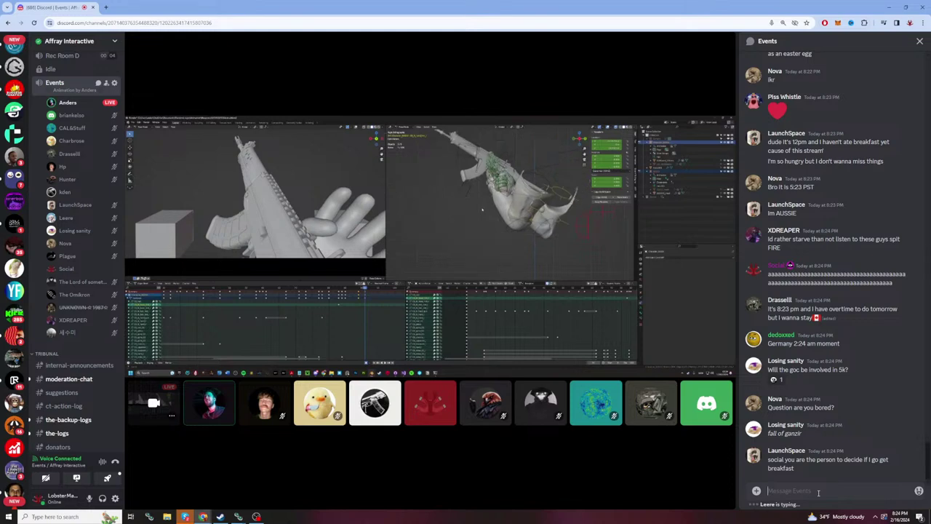
pyautogui.write('aaaaaaaaaa')
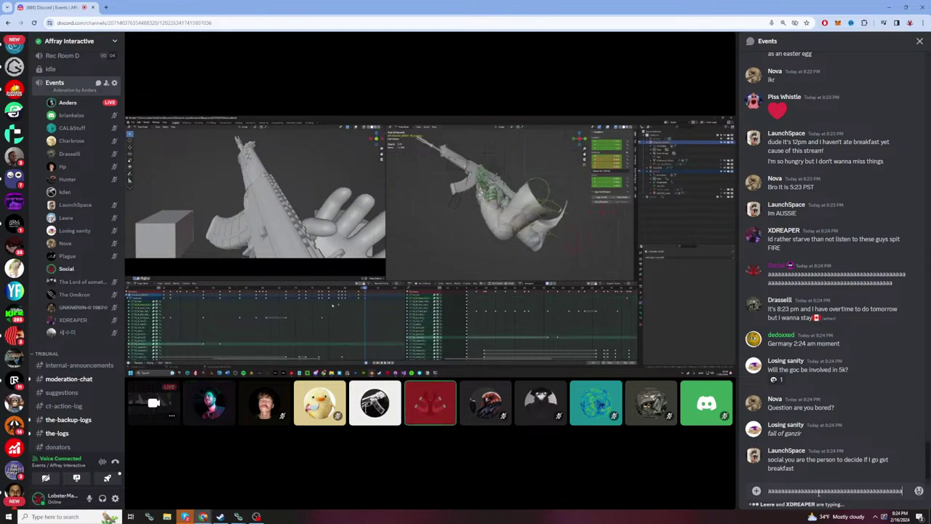
pyautogui.write('aaaaaaaaaaaaaaaaaaaaaaaaaaaaaaaa')
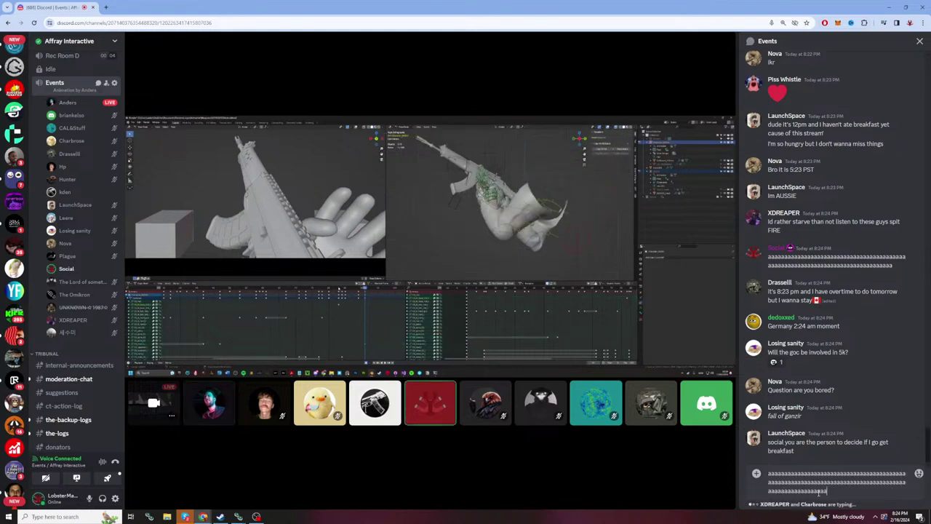
pyautogui.write('aaaaaaaaaaaaaaaaaaaaaaaaaaaaaaaaaaa')
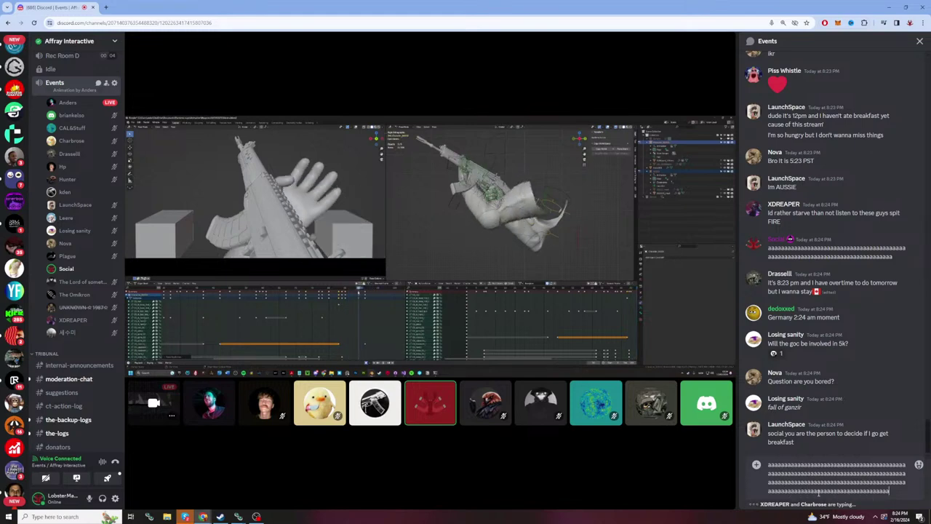
pyautogui.write('aaaaaaaaaaaaaaaaaaaaaaaaaaaaaaaaaaaaaaaaaaaaaaaaaaaaaaaaaaaaaaaaaaaaaaaaaaaaaaaaa')
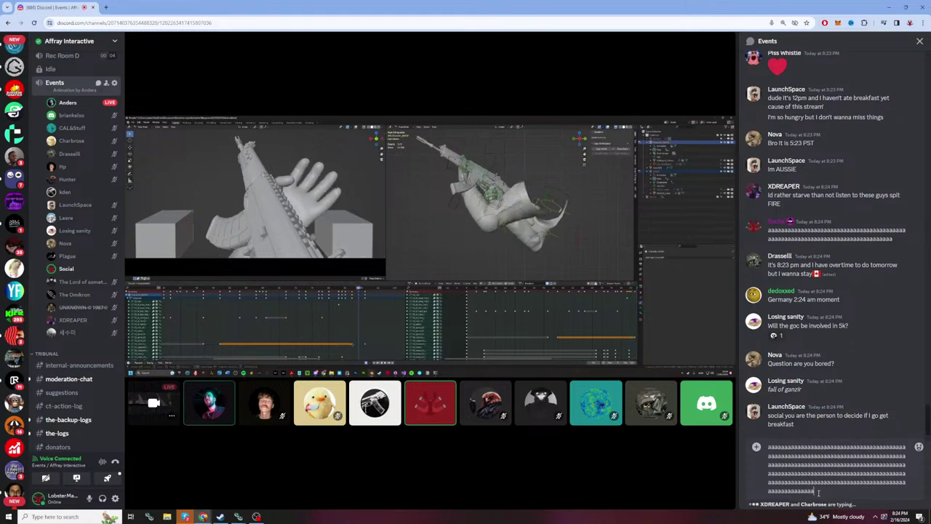
pyautogui.write('aaaaaaaaaaaaaaaaaaaaaaaaaaaaaaaaaaaaaaaaaaaaaaaaaaaaaaaaaaaaaaaaaaa')
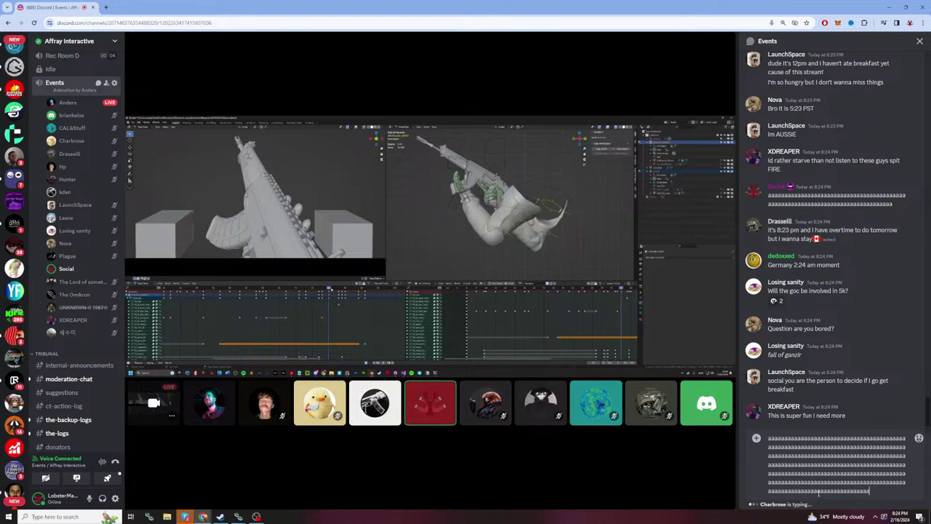
pyautogui.write('aaaaaaaaaaaaaaaaaaaaaaaaaa')
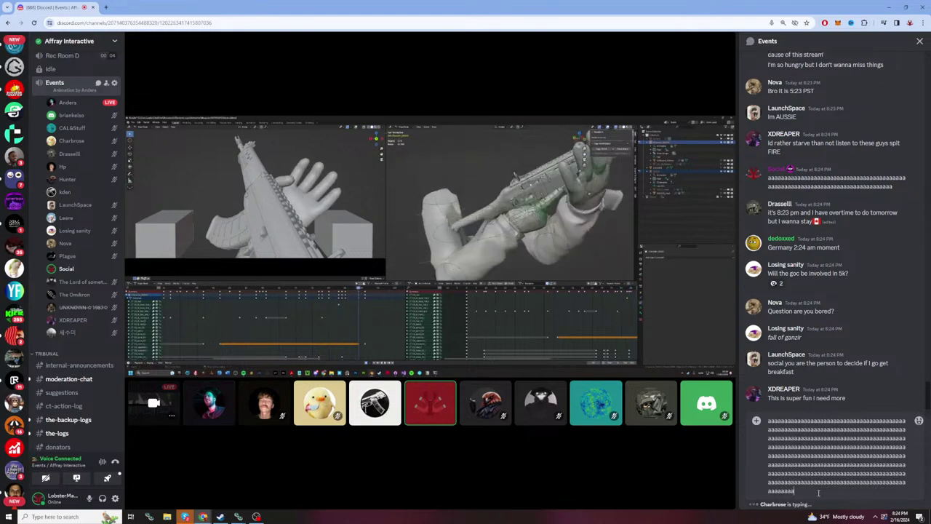
pyautogui.write('aaaaaaaaaaaaaaa')
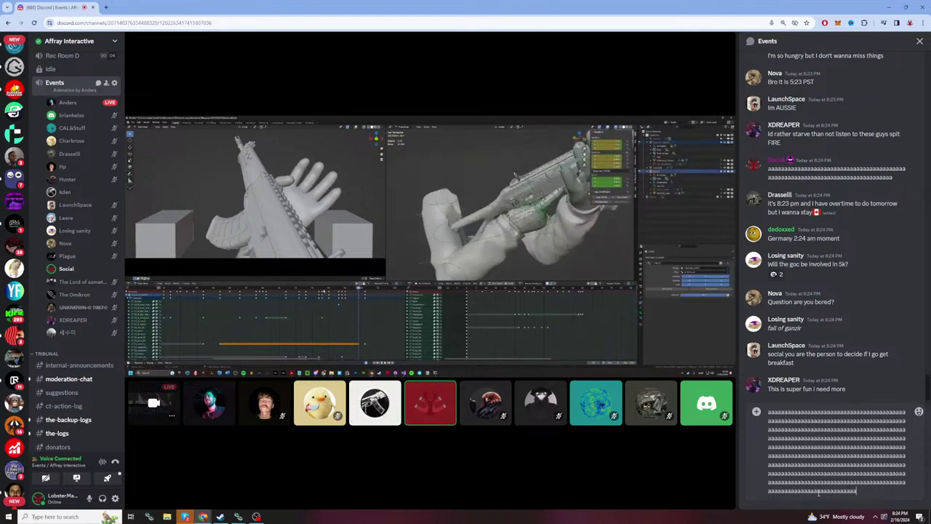
pyautogui.write('aaaaaaaaaaaaaaaaaaaaaaaaaaaaaaaaaaaaaaaaaaaaaaaaaaaaaaaaaa')
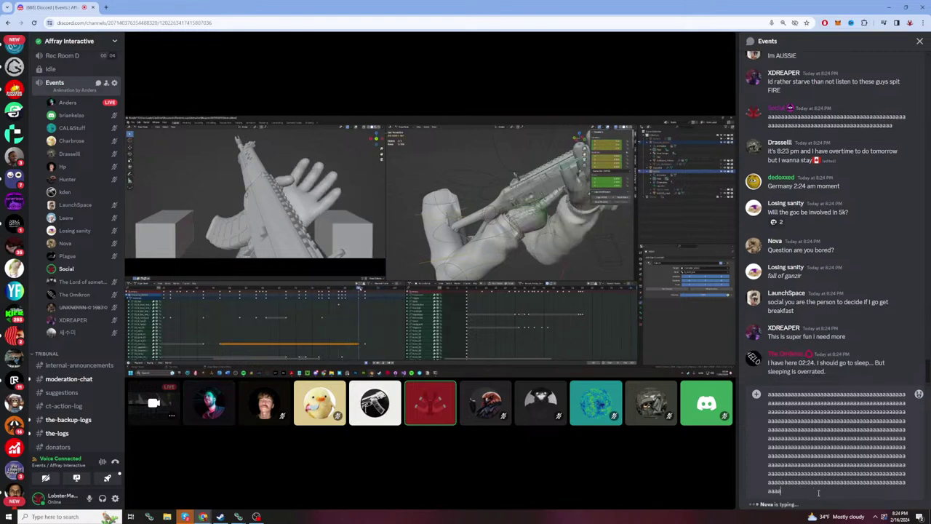
pyautogui.write('aaaaaaaaaaaaaaaaaa')
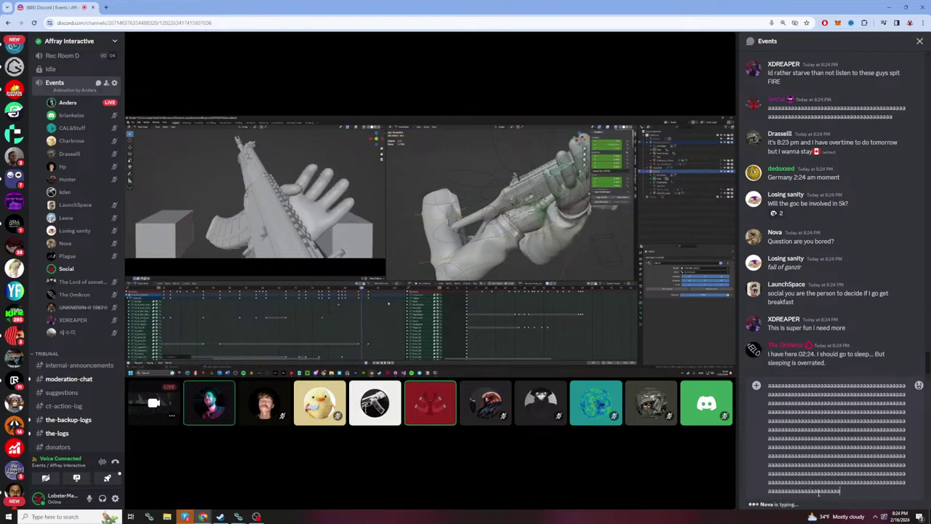
pyautogui.write('aaaaaaaaaaaaaaaaaaaaaaaaaaaaaaaaaaaa')
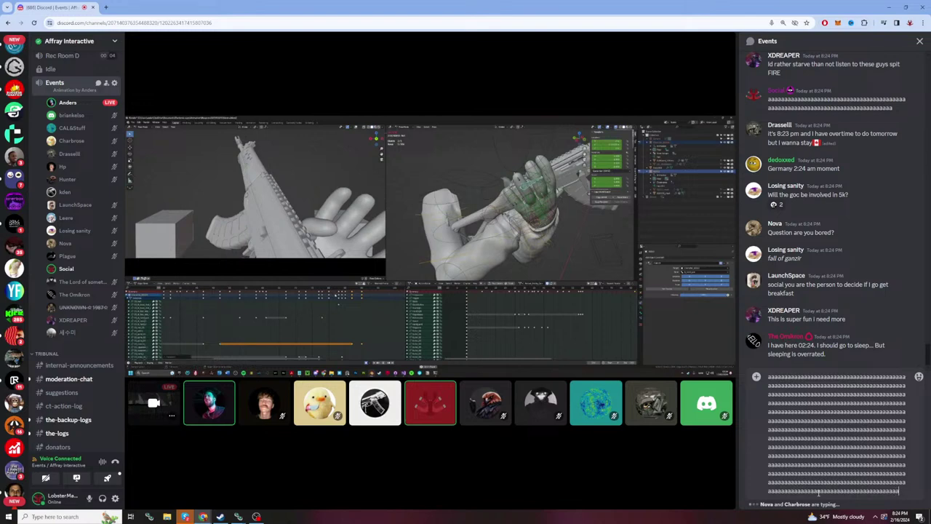
pyautogui.write('aaaaaaaaaaaaaaaaaaaaaaaaaaaaaaaaaaaaaaaaaaaaaaaaaaaaaaaaaaaaaaaaaaaaaaaaaaaaaaaa')
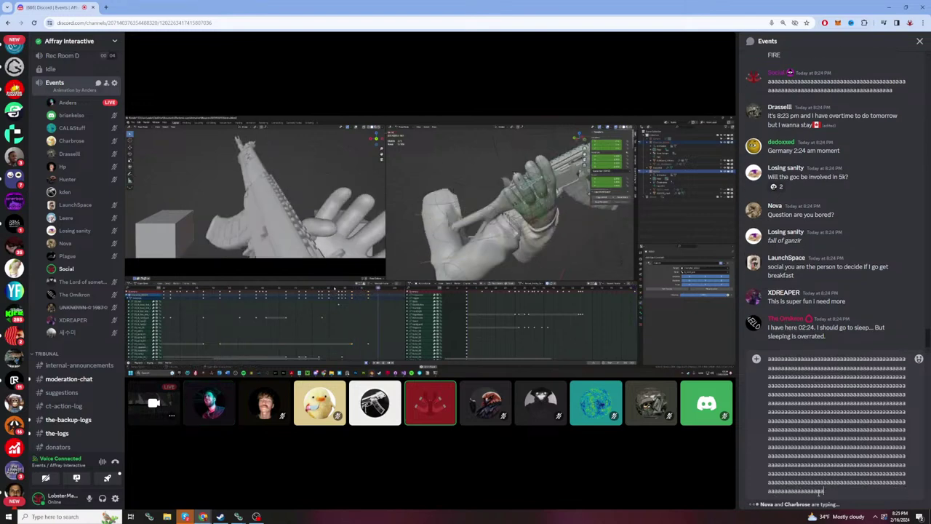
pyautogui.write('aaaaaaaaaaaaaaaaaaaaaaaaaaaaaa')
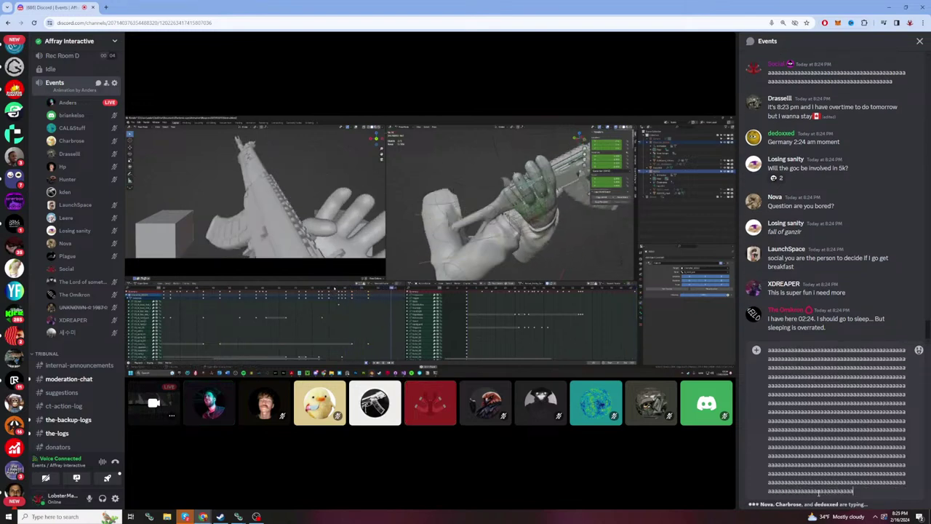
pyautogui.hotkey('ctrl', 'a')
pyautogui.press('BackSpace')
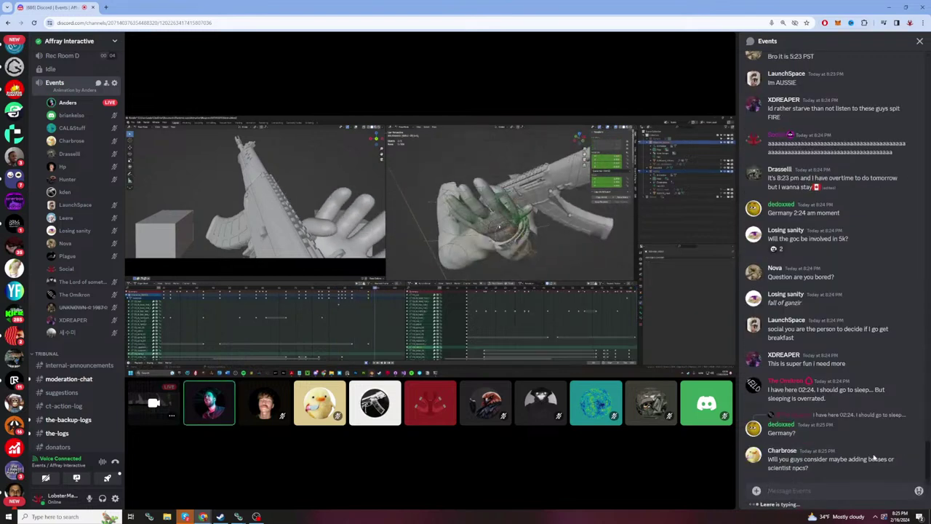
pyautogui.write('aaaaaaa')
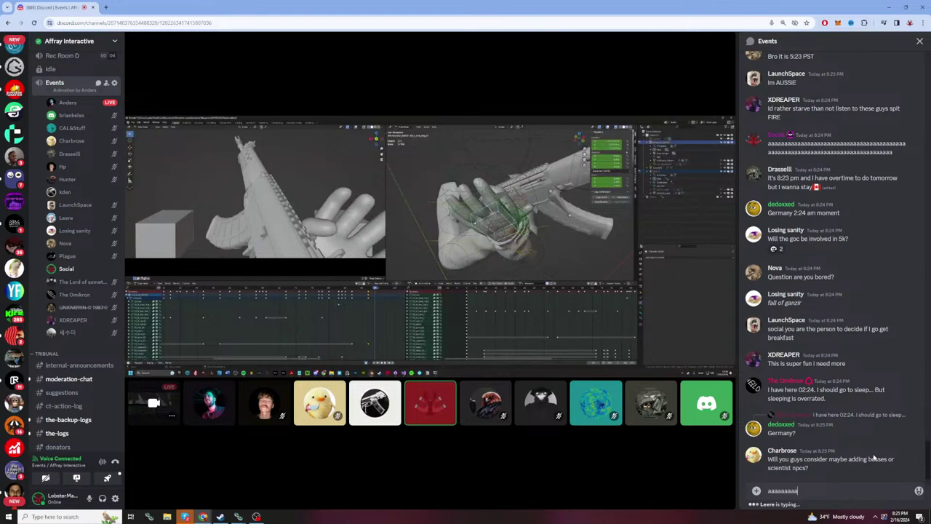
pyautogui.write('aaaaaaaaaaaaaaaaaaaaaaaaaaaaaaaaaaaaaaaaaaaaaaaaaa')
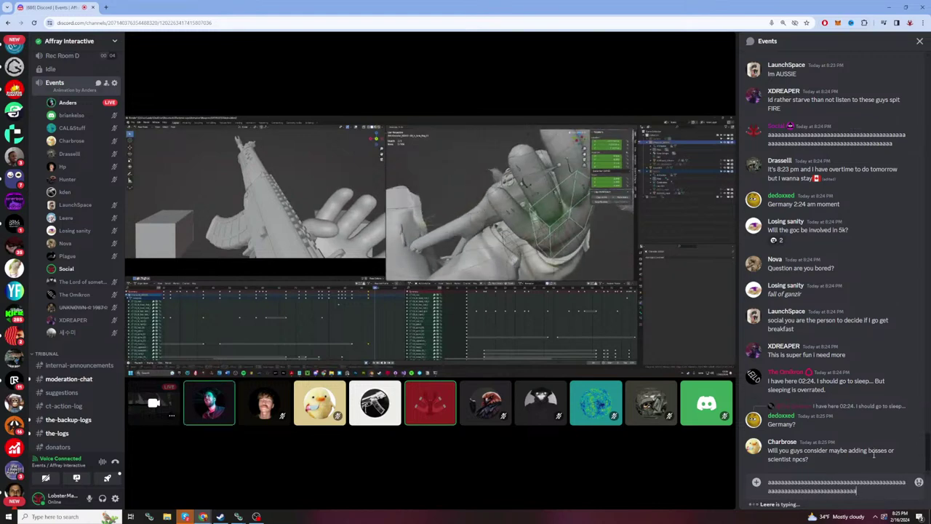
pyautogui.write('aaaaaaaaaaaaaaaaaaaaaaaaaaaaaaaaaaaaaaaaaaaaaaaaaaaaaaaaaaa')
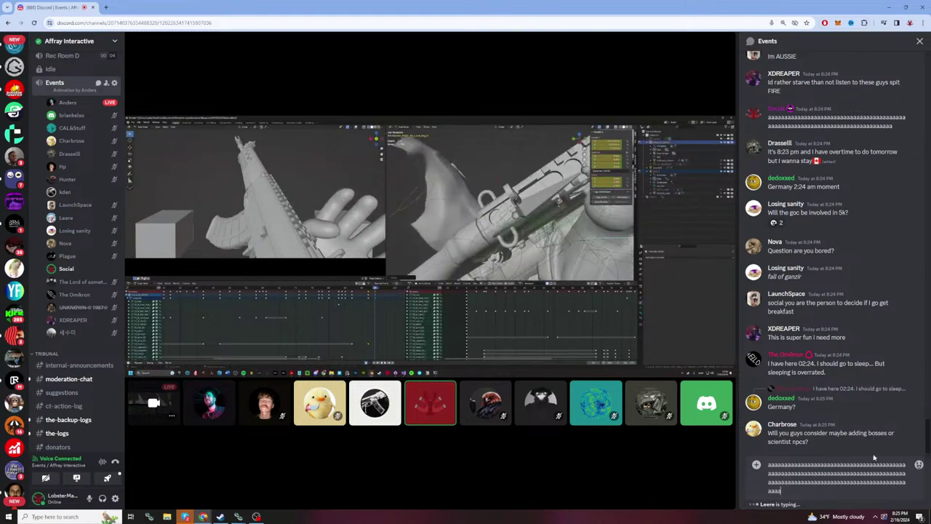
pyautogui.write('aaaaaaaaaaaaaaaaaaaaaaaaaaaaaaaaaaaaaaaaaaaa')
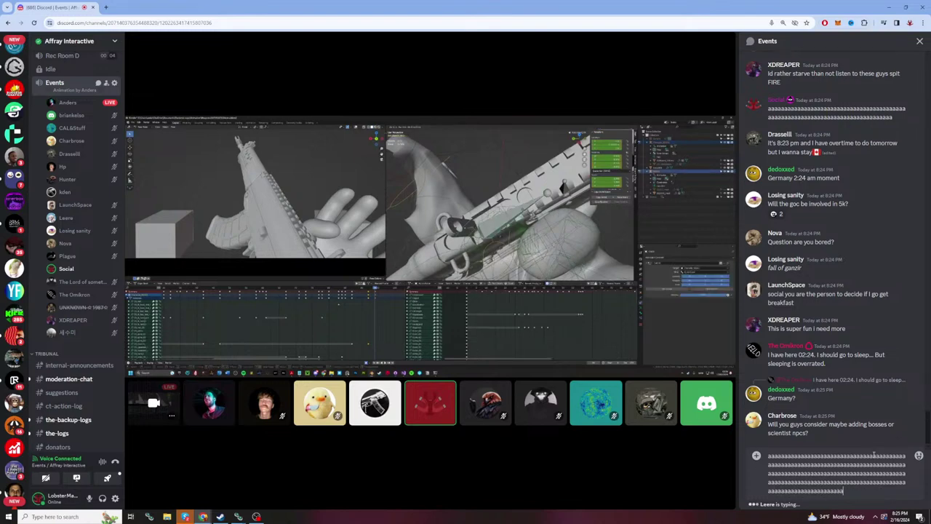
pyautogui.write('aaaaaaaaaaaaaaaaaaaaaaaaaaaaaaaaaaaaaaaaaaaaaaaaaa')
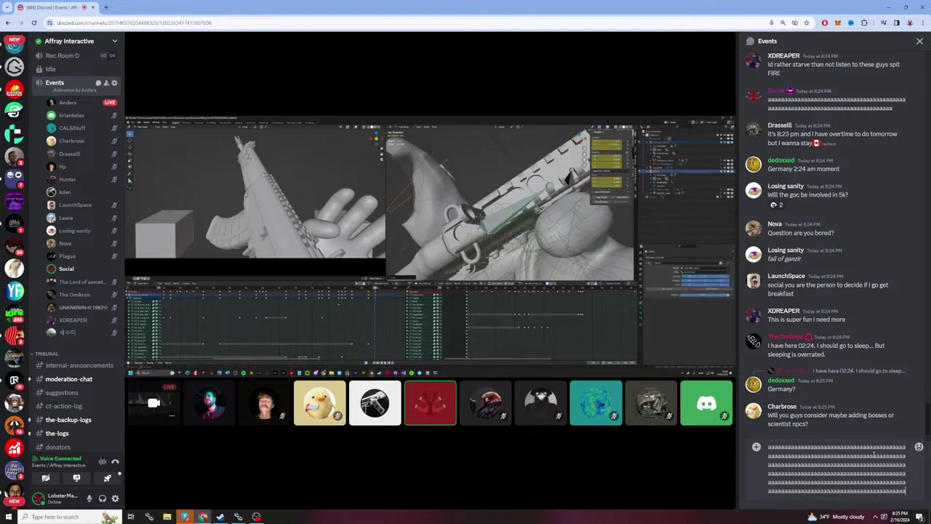
pyautogui.write('aaaaaaaaaaaaaaaaaaaaaaaaaaaaaaaaaaaaaaaaaaaaaaaaaaaaa')
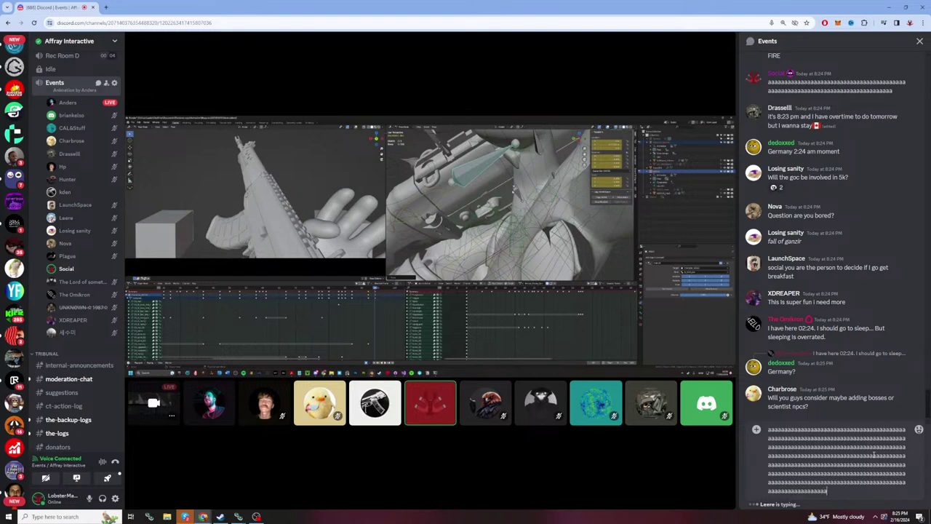
pyautogui.write('aaaaaaaaaaaaaaaaaaaaaaaaa')
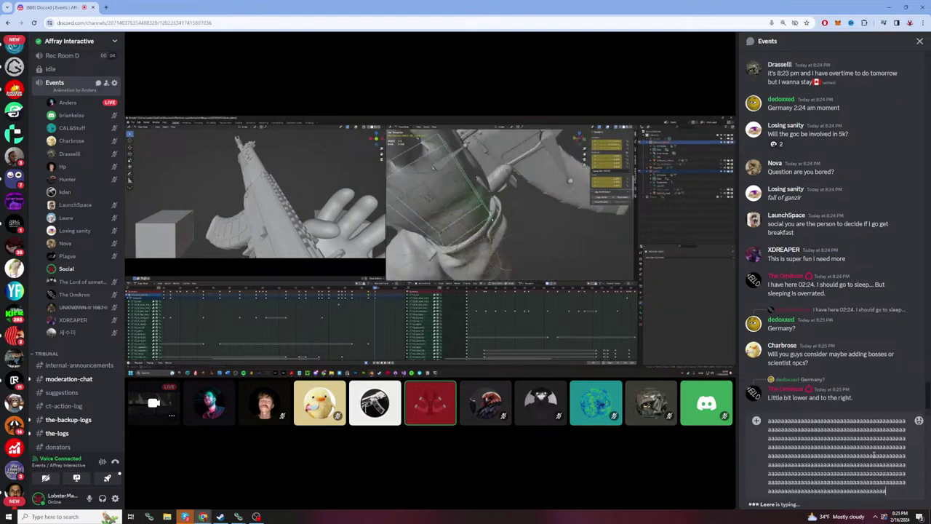
pyautogui.write('aaaaaaaaaaaaaaaaa')
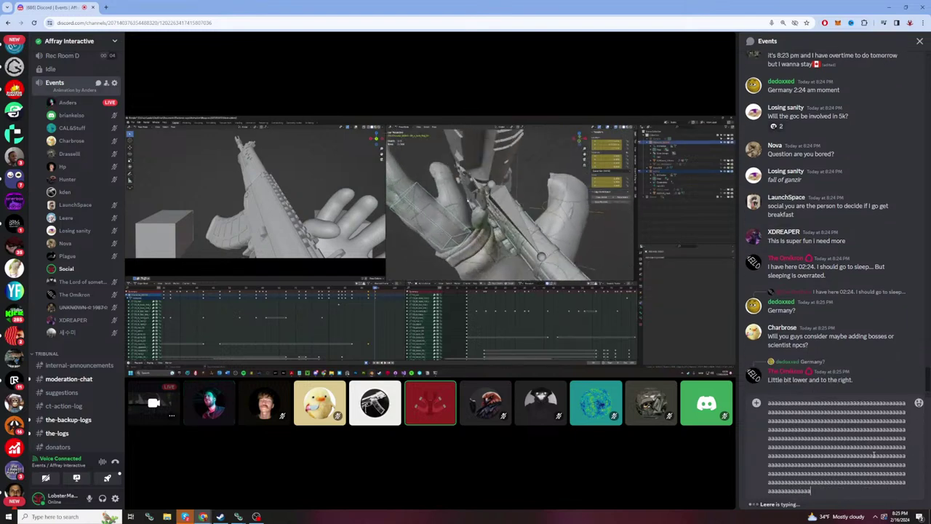
pyautogui.write('aaaaaaaaaaaaaaaaaaaaaaaaaaaaaaaaaaaaaaaaaaaaaaaaaaa')
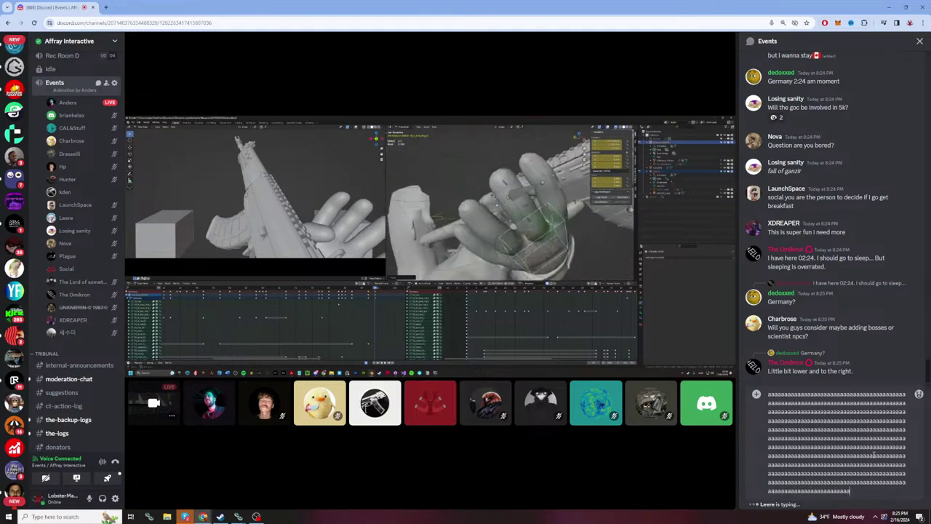
pyautogui.hotkey('ctrl', 'a')
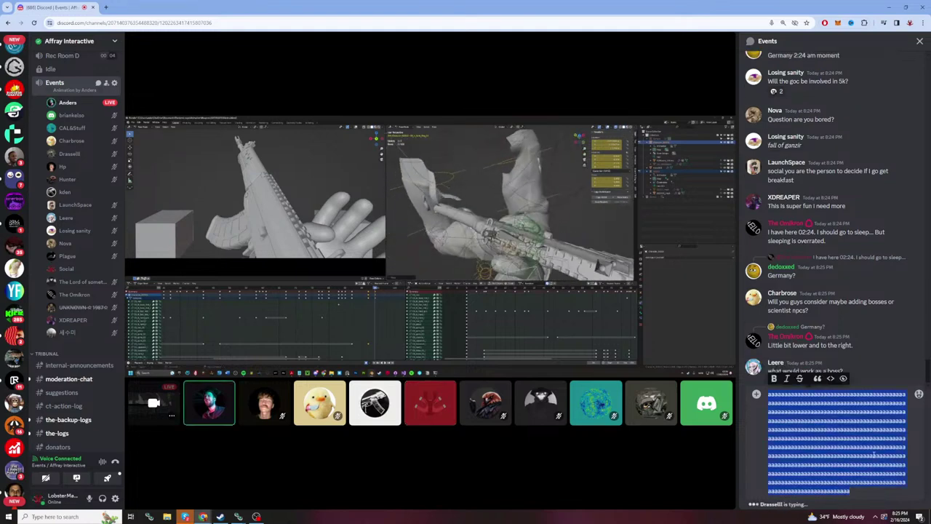
pyautogui.press('BackSpace')
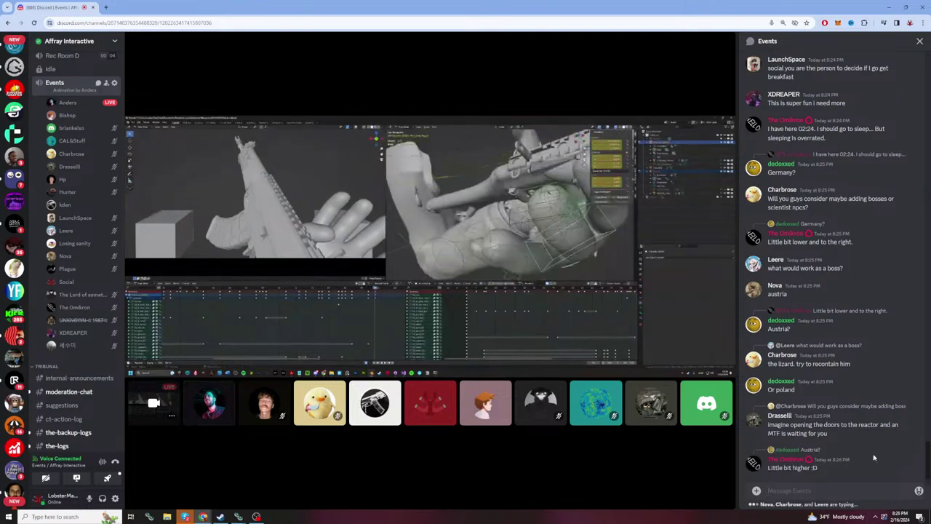
# Step: Type a long unsent run of a's in the Events message box and select it all
pyautogui.write('i')
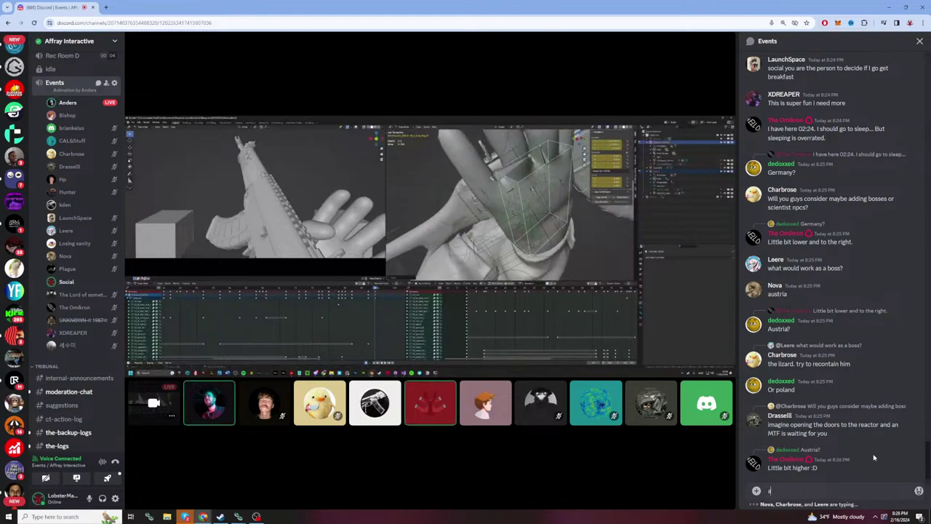
pyautogui.write('aaaaaaaaaaaaaaaaaaaaaaaaaaaaaaaaaaaaaaaaaaaaaaaaaaaaaaaaaaaa')
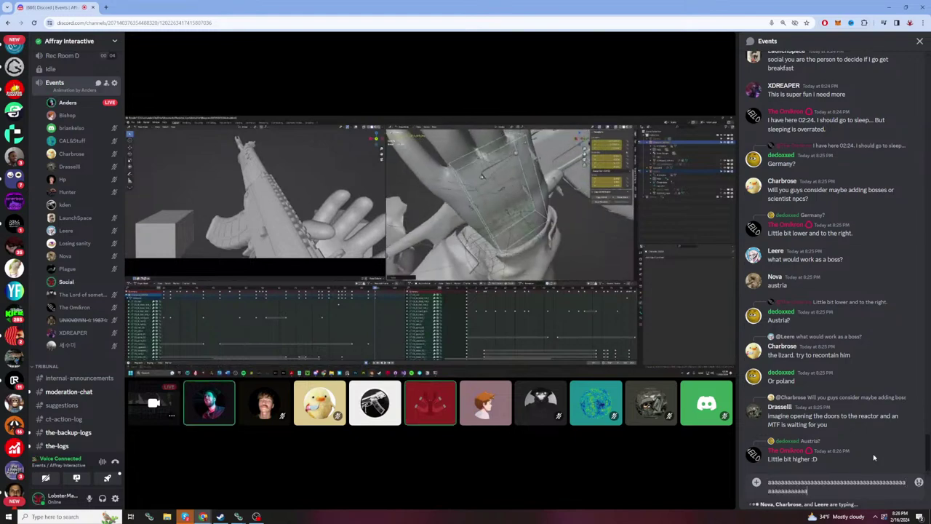
pyautogui.write('aaaaaaaaaaaaaaaaaaaaaaaaaaaaaaaaaaaaaaaaaaaaaaaaaaaaaaaaaaaaaaaaaaaaaaaaaaaaaaaaaaaaaaaaaaaa')
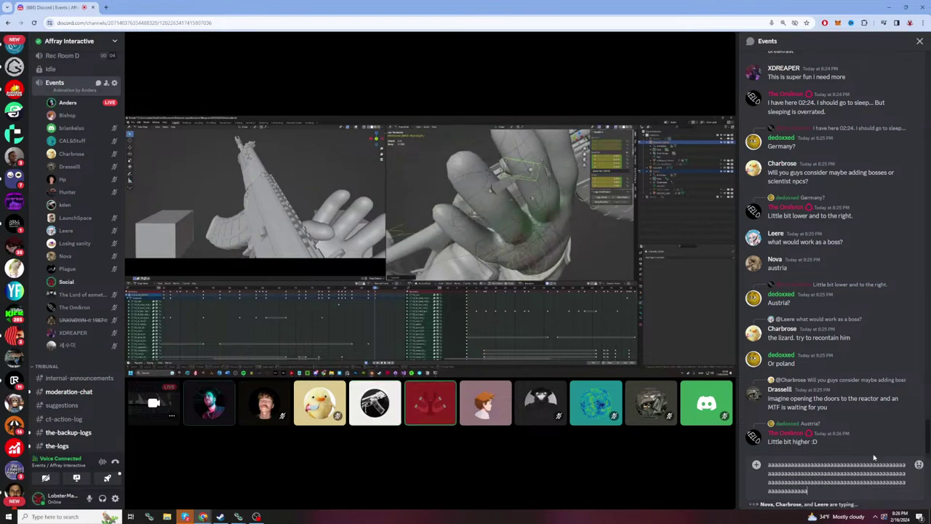
pyautogui.write('aaaaaaaaaaaaaaaaaaaaaaaaaaaaaaaaaaaaa')
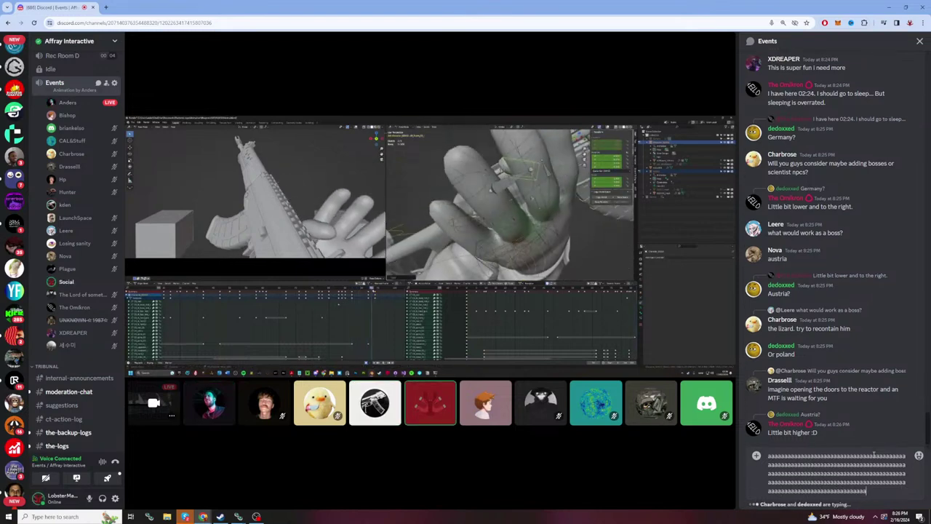
pyautogui.write('aaaaaaaaaaaa')
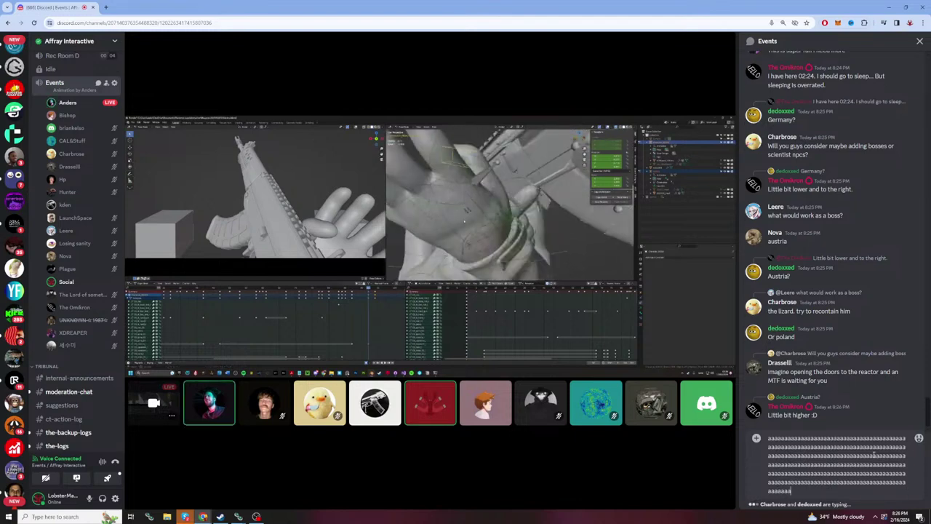
pyautogui.write('aaaaaaaaaaaaa')
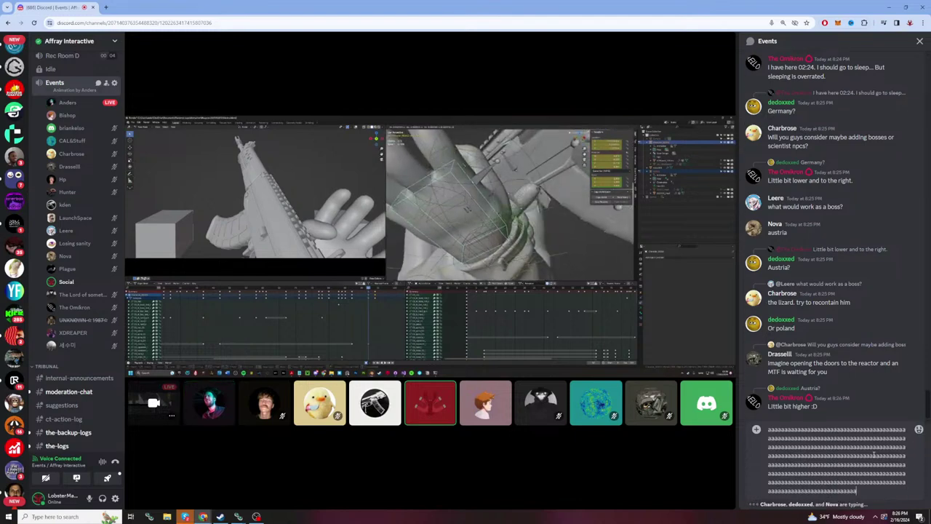
pyautogui.write('aaaaaaaaaaaaaaaaaaaaaaaaaaaaaaa')
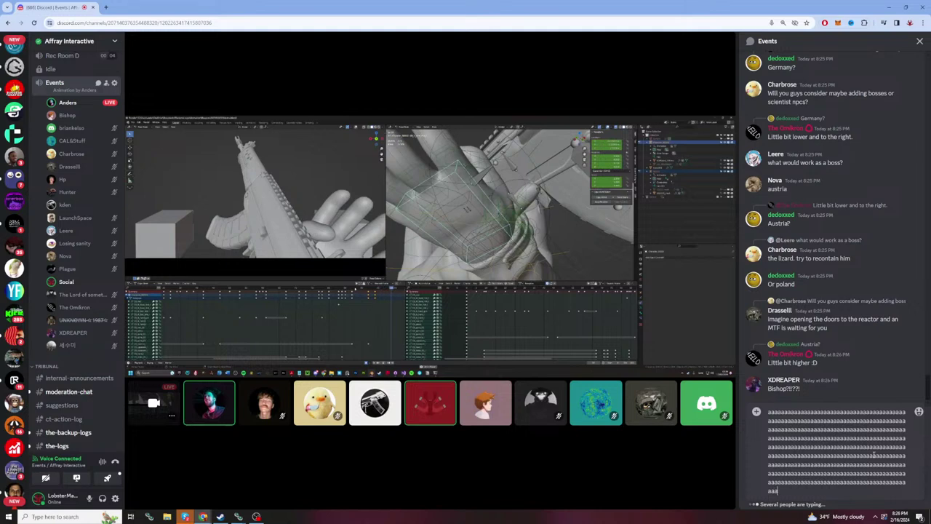
pyautogui.write('aaaaaaaaaaaaaaaaaaaaaaa')
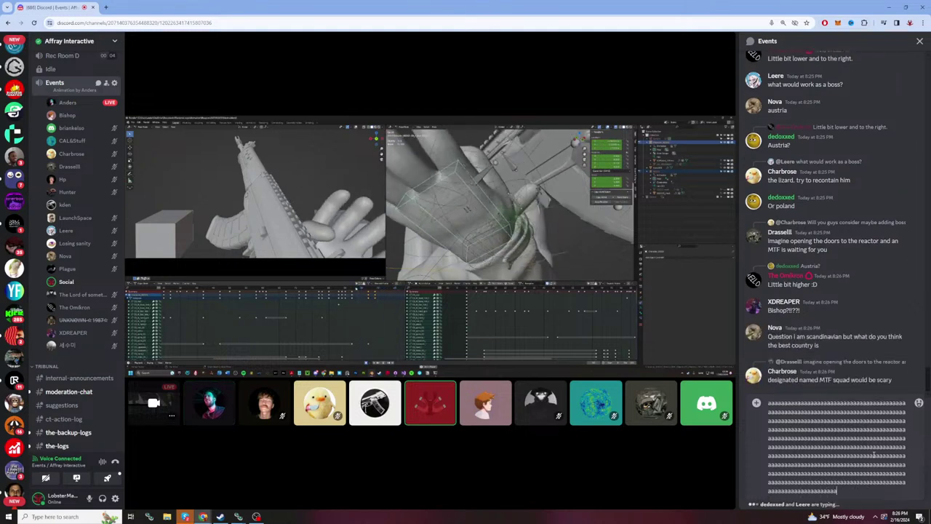
pyautogui.write('aaaaaaaaaaaaaaaaaaaaaaaaaaaaaaa')
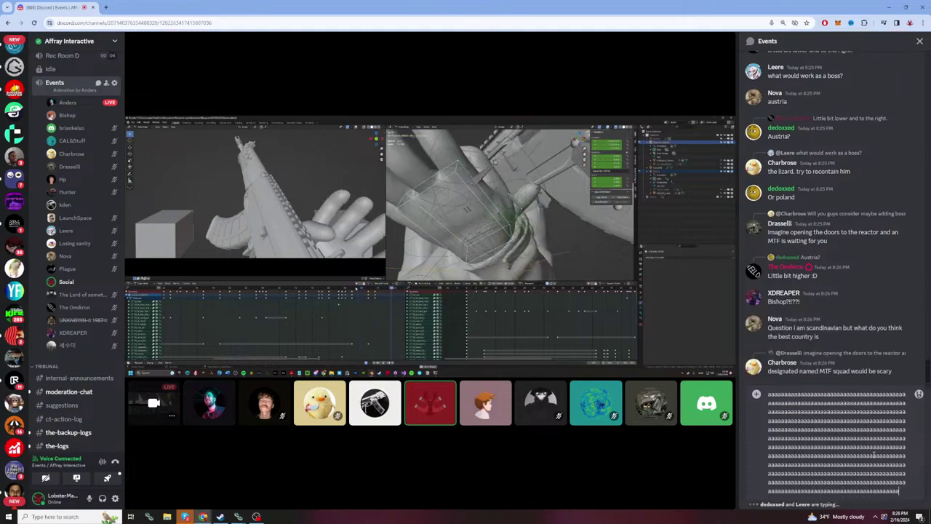
pyautogui.write('aaaaaaaaaaaaaaaaaaaaaaaaaaaa')
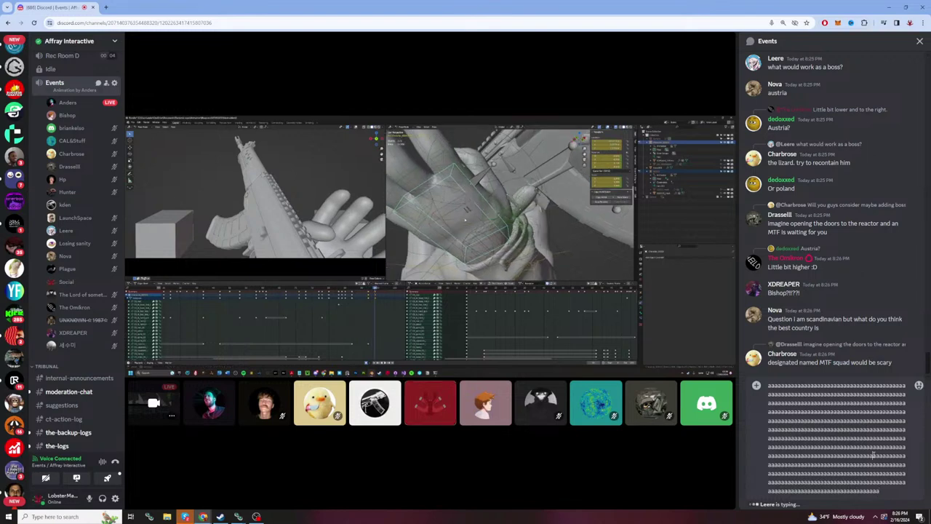
pyautogui.hotkey('ctrl', 'a')
# Step: Delete the selected draft, then type another run of a's and erase it too
pyautogui.press('BackSpace')
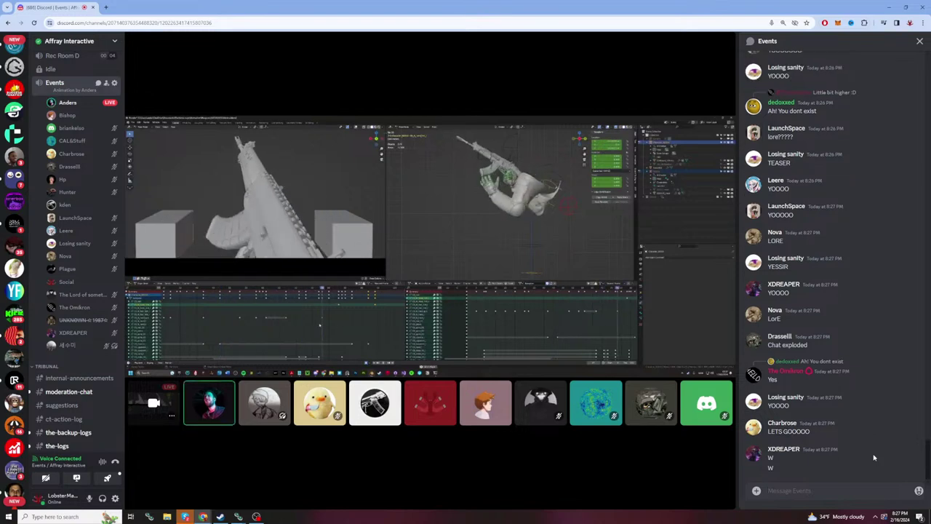
pyautogui.write('aaaaaaaaaaaaaaaaaaaaaaaaaaaaaaaaaaaaa')
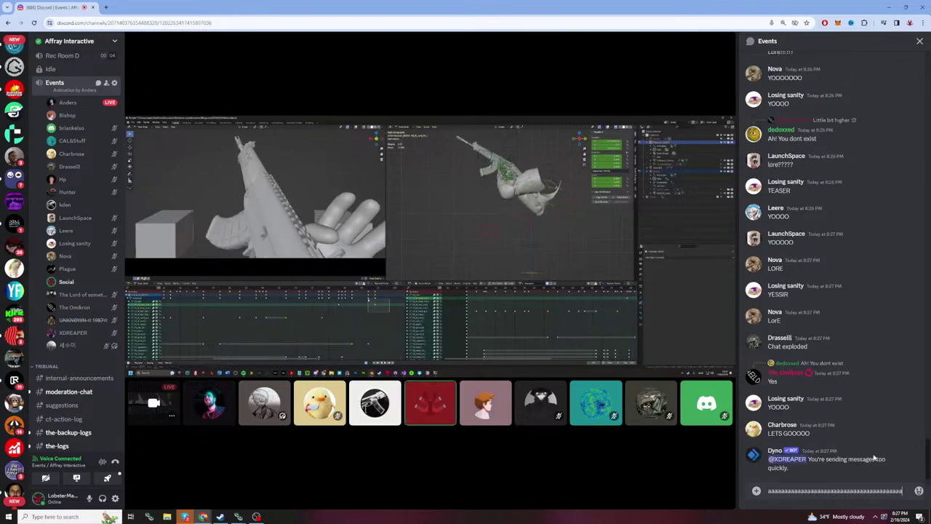
pyautogui.write('aaaaaaaaaaaaaaaa')
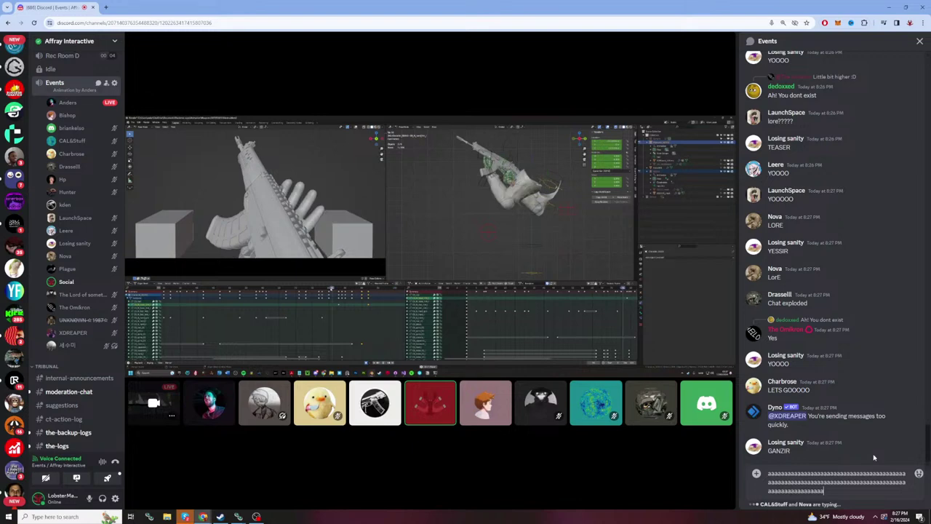
pyautogui.write('aaaaaaaaaaaaaaaaaaaaaaaaaaaa')
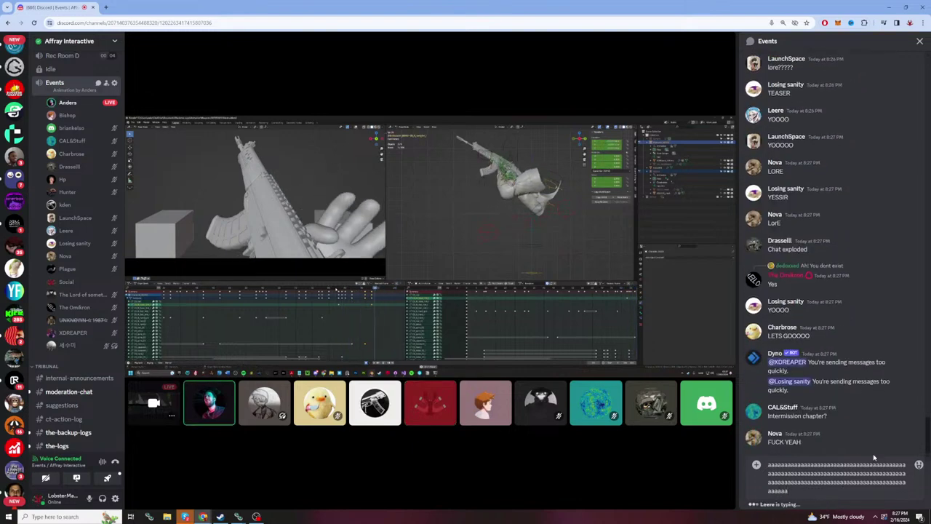
pyautogui.hotkey('ctrl', 'a')
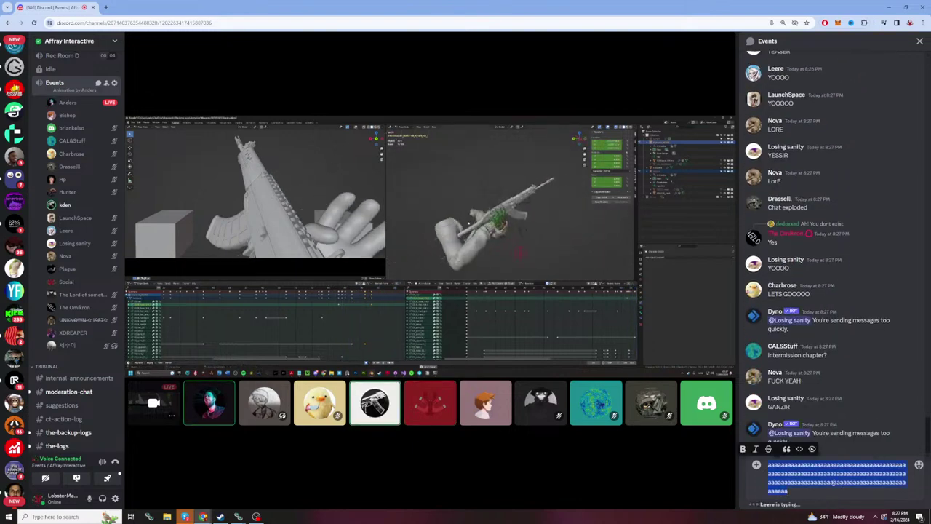
pyautogui.press('BackSpace')
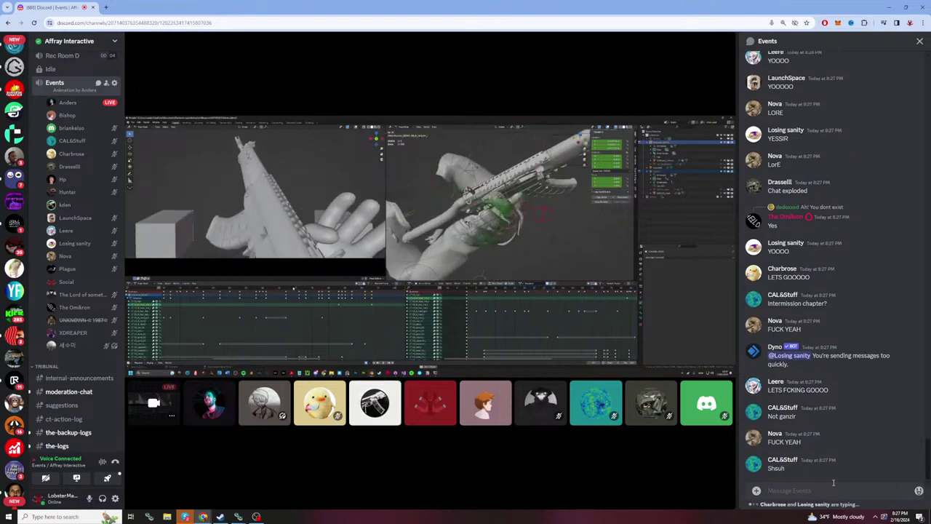
# Step: Type and delete a run of a's, then type a longer run and select it all
pyautogui.write('aaaaaaaaaaaaaaaaaaaaaaaaaaaaaaaaaaaaaaaaaaaaaaaaaaaaaaaaa')
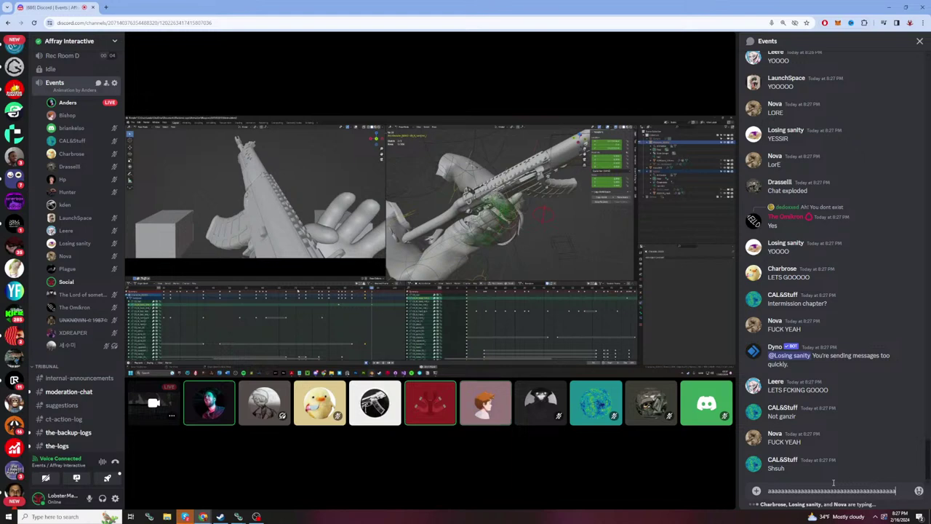
pyautogui.write('aaaaaaaaaaaaaaaaaaaaaaaaaaaaaaaaaaaaaaaaaaaaaaaa')
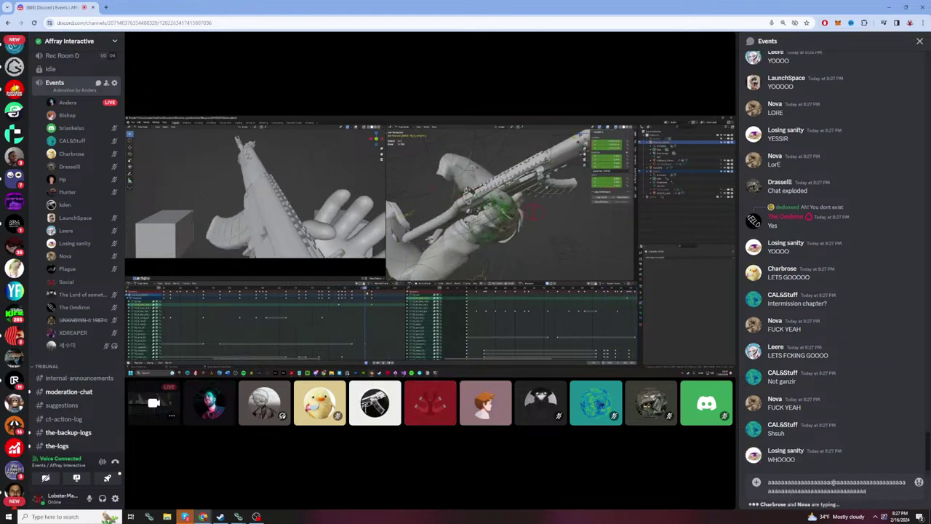
pyautogui.hotkey('ctrl', 'a')
pyautogui.press('BackSpace')
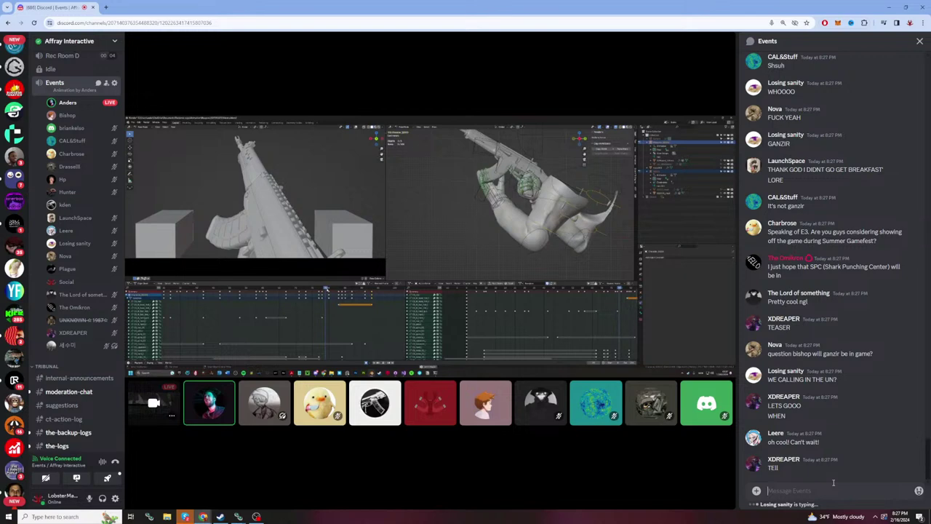
pyautogui.write('aaaaaaaaaaaaaaaaaaaaaaaaaa')
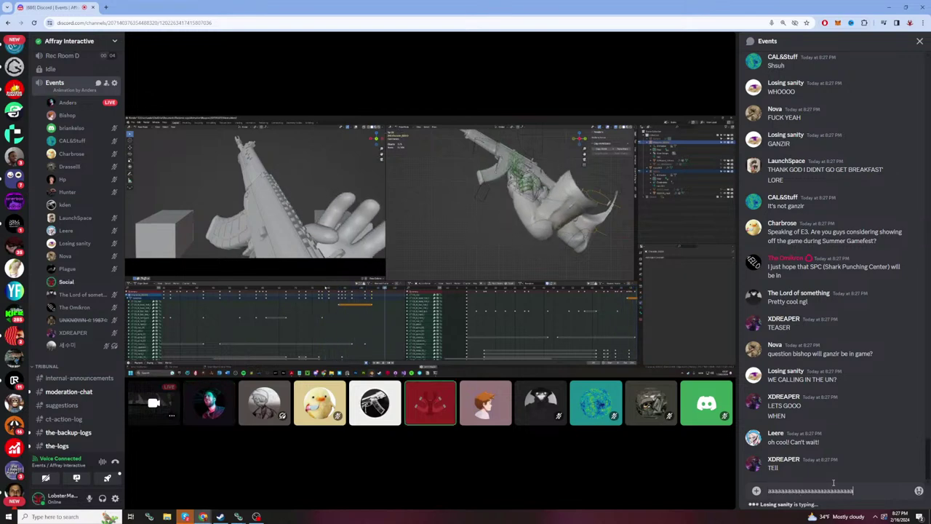
pyautogui.write('aaaaaaaaaaaaaaaaaaaaaaaaaaaaaaaaaaaaaaaaaaaaaaaaaaaaaaaaaaaaaaaaaaaaaaa')
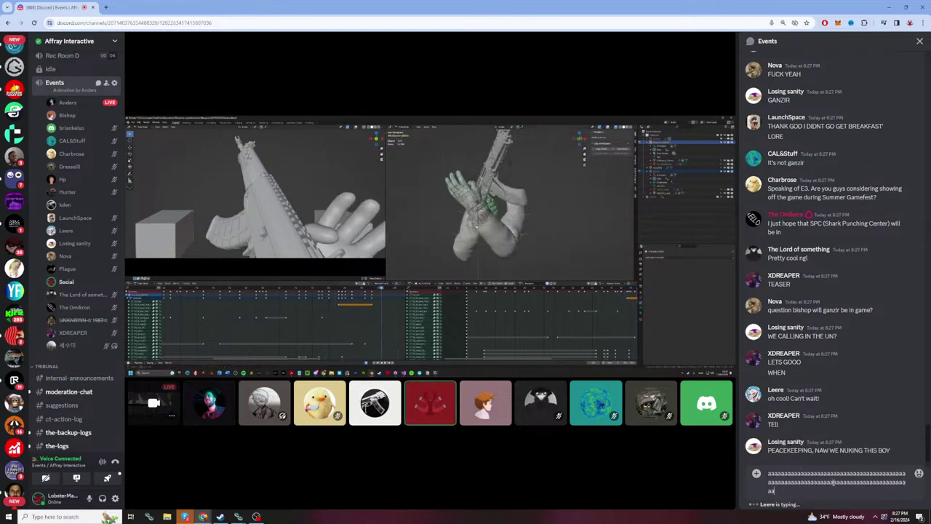
pyautogui.write('aaaaaaaaaaaaaaaaaaaaaaaaaaaaaaaaaaaaaaaaaaaaaaaaaaaaaaaaaaaaaaaaaaaaaaaaaaaaaaaaaaaaaaaaaaaaaaaaaaaaaaaaa')
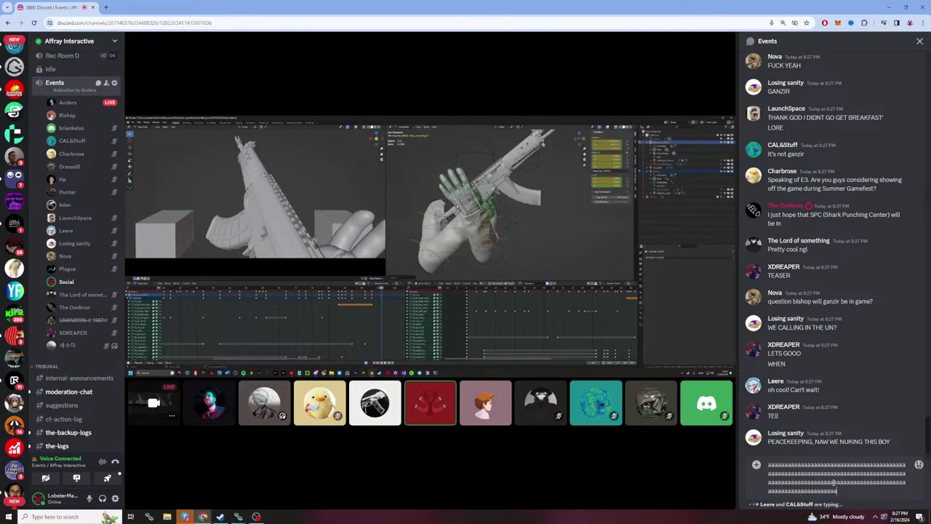
pyautogui.write('aaaaaaaaaaaaaaaaaaaaaaaaaaaaaaaaaaaaaaaaaaaaaaaaaaaaaaaaaaa')
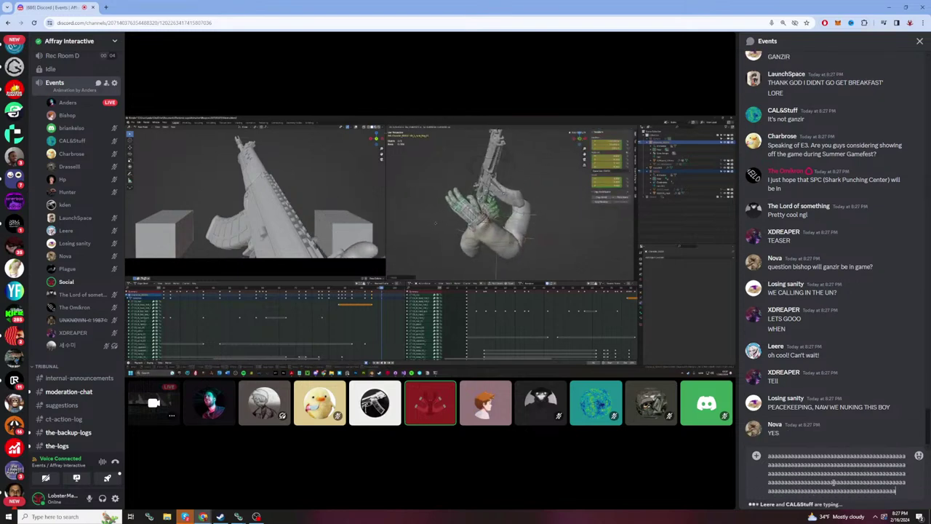
pyautogui.write('aaaaaaaaaaaaaaaaaaaa')
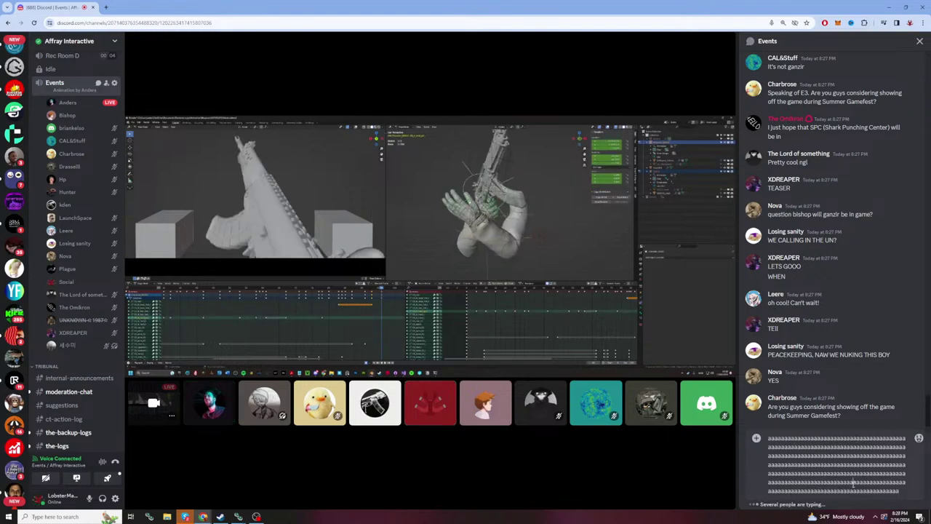
pyautogui.hotkey('ctrl', 'a')
# Step: Delete the selected draft, then type and erase a six-line run of a's
pyautogui.press('BackSpace')
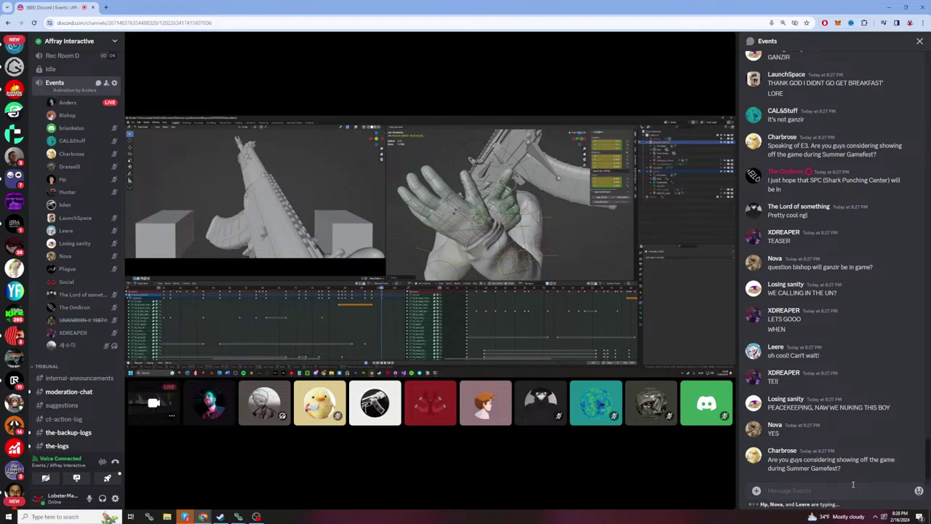
pyautogui.write('aaaaaaaaaaaaaaaaaaaaaaaaaaaaaaaaaaaaaa')
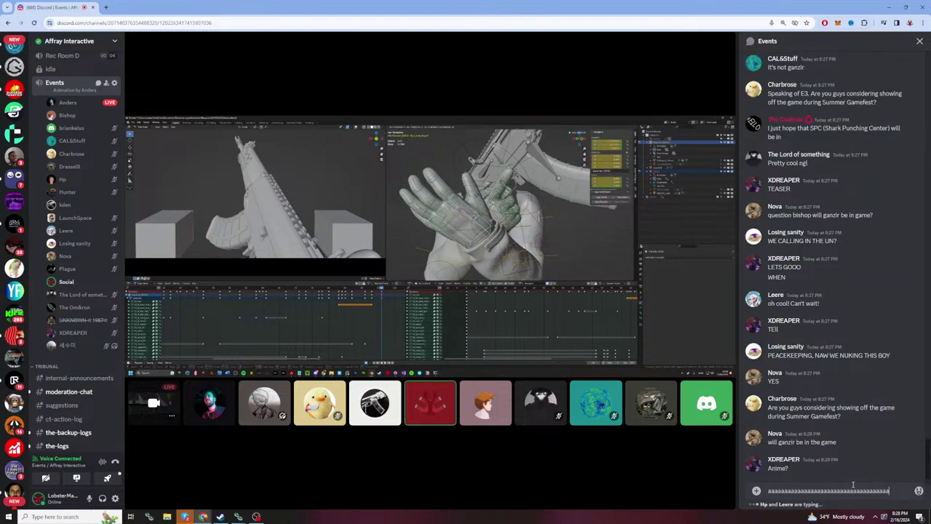
pyautogui.write('aaaaaaaaaaaaaaaaaaaaaaaaaaaaaaaaaaaaaaaaaaaaaaaaaaaaaaaaaaaaaaaaaaaaaaaaaaaaaaaaaaaaaa')
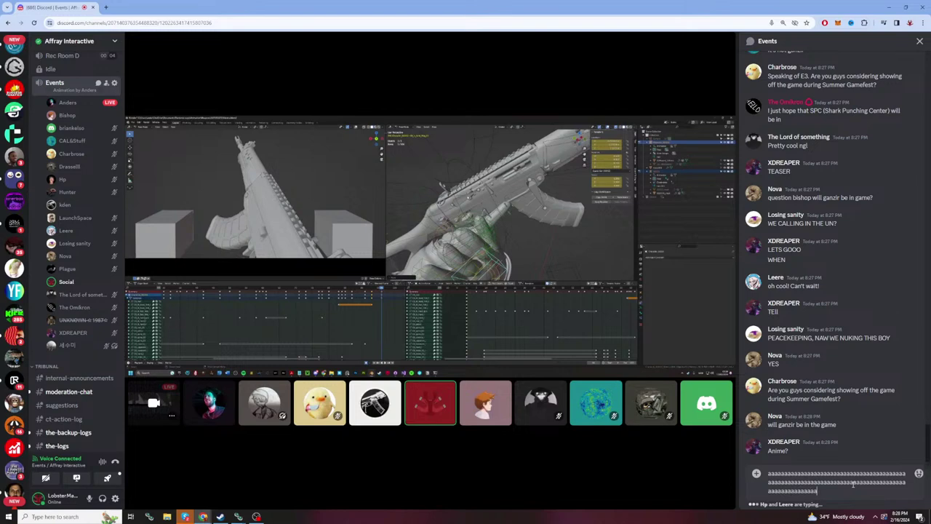
pyautogui.write('aaaaaaaaaaaaaaaaaaaaaaaaaaaaaaaaaaaaaaaaaaaaaaaaaaaaaaaaaaa')
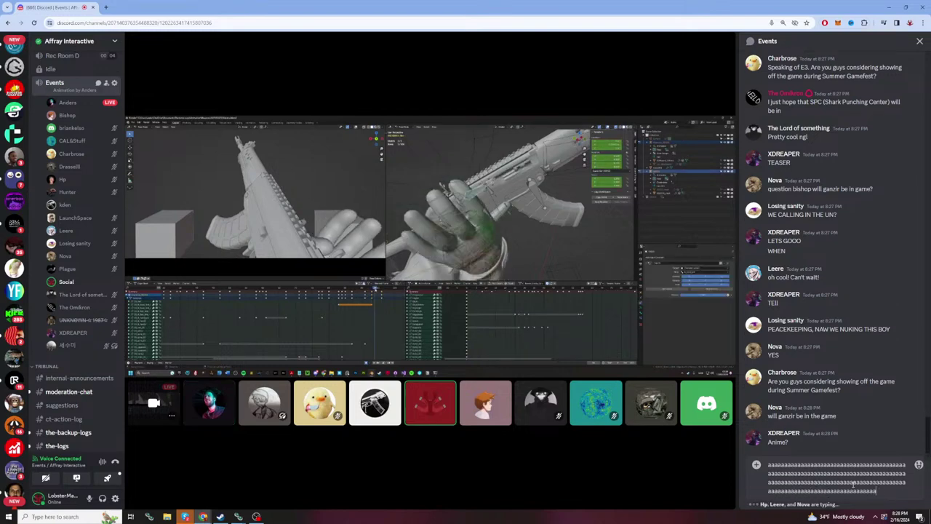
pyautogui.write('aaaaaaaaaaaaaaaaaaaaaaaaaaaaaaaaaaaaaaaaaaaaaaaaaaaaaaaaaaaaaaaaaaaaaaaaaaaaaaaaaaaaaaaaaa')
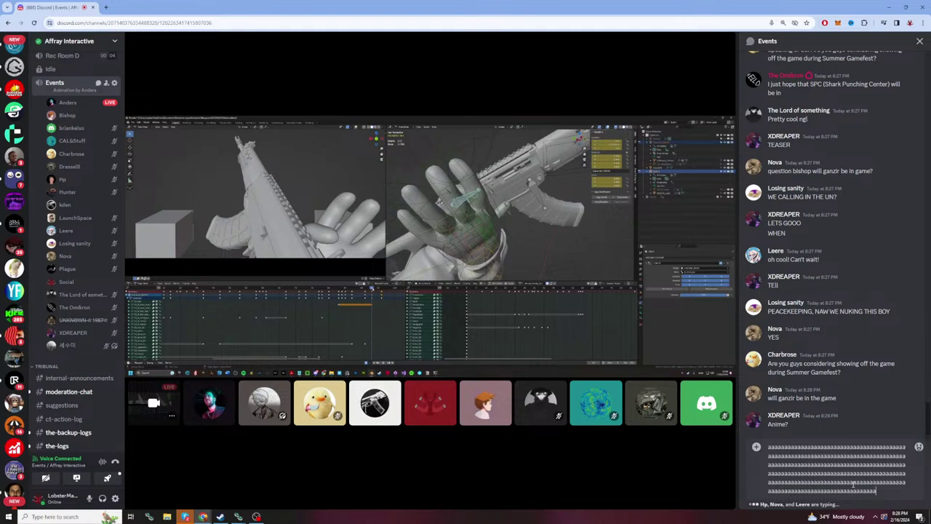
pyautogui.hotkey('ctrl', 'a')
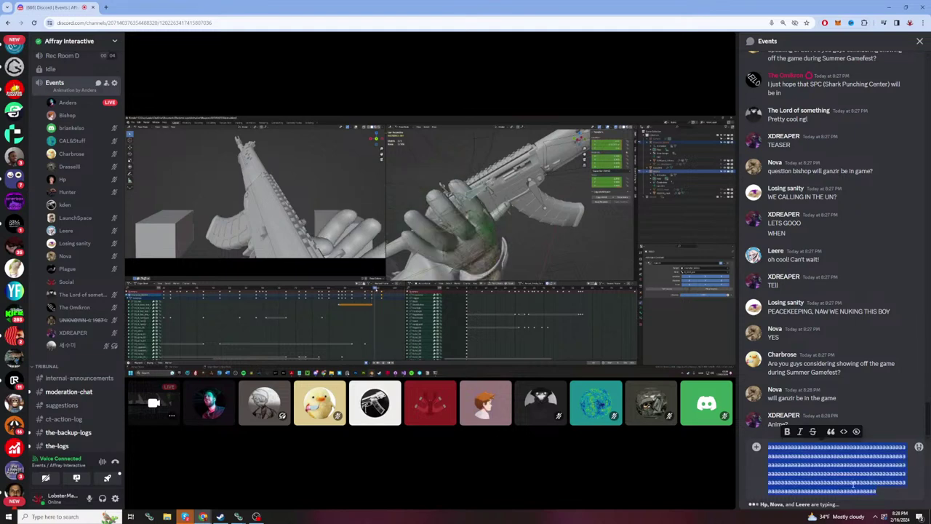
pyautogui.press('BackSpace')
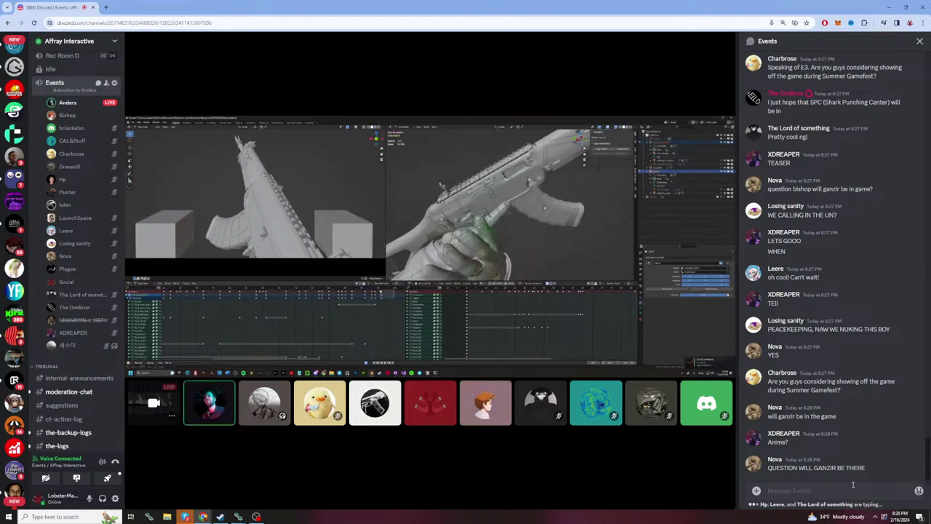
# Step: Add two more long runs of a's to the Events message box, then erase the draft with Backspace
pyautogui.write('a')
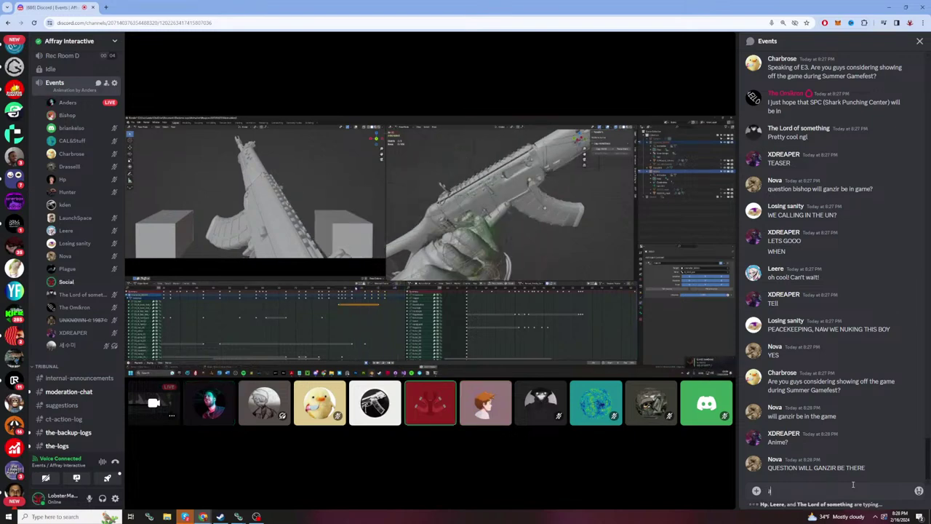
pyautogui.write('aaaaaaaaaaaaaaaaaaaaaaaaaaaaaaaaaaaaaaaaa')
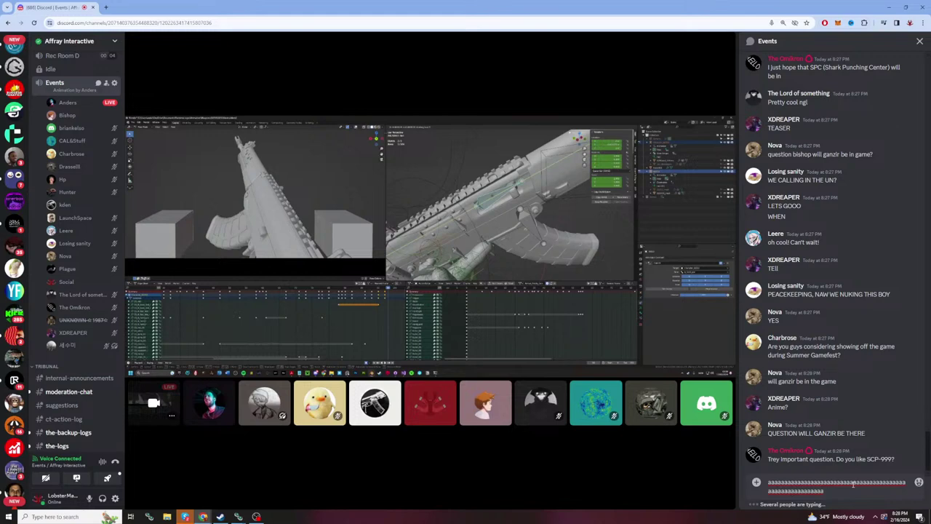
pyautogui.write('a')
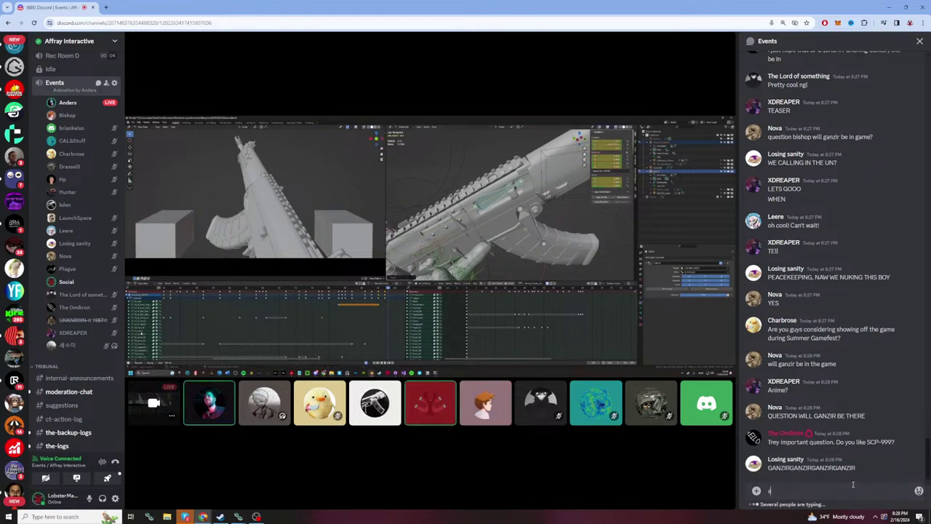
pyautogui.write('aaaaaaaaaaaaaaaaaaaaaaaaaaaaaaaaaaaaaaaaaaaaaaaaa')
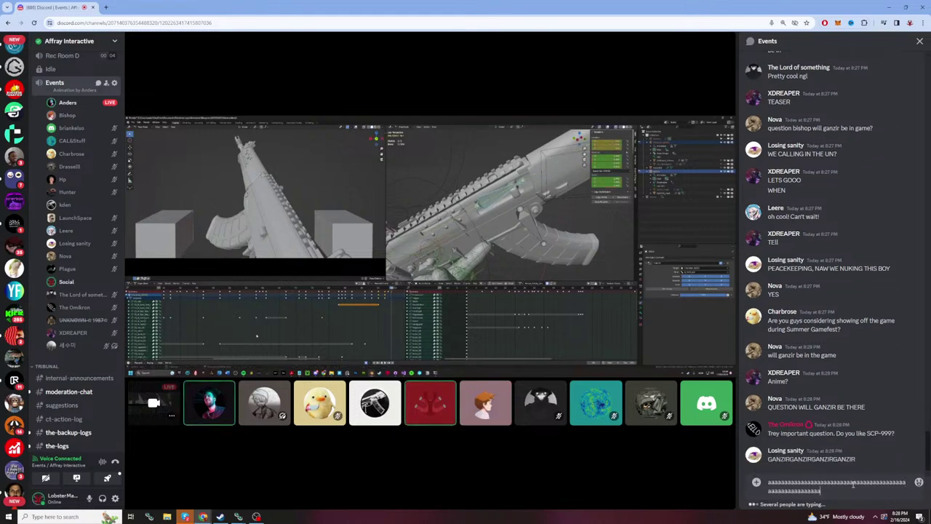
pyautogui.write('aaaaaaaaaaaaaaaaaaaaaaaaaaaa')
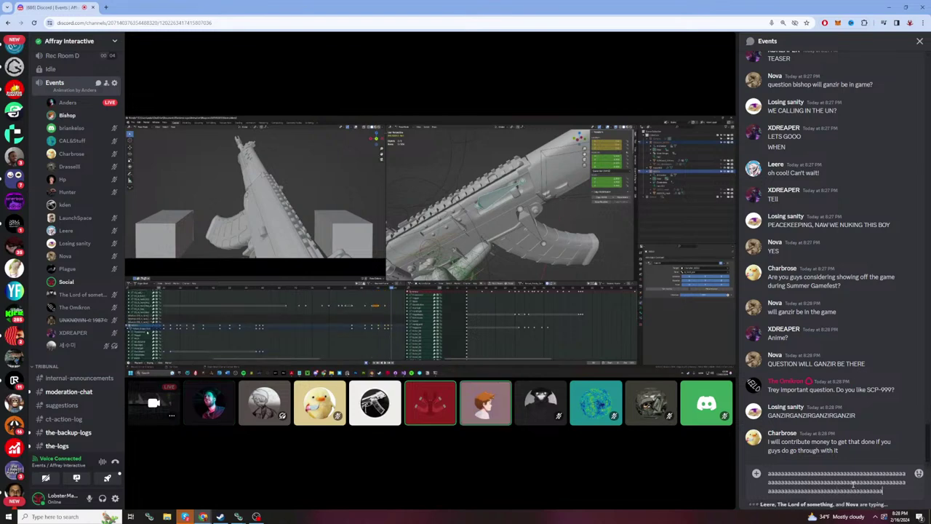
pyautogui.write('aaaaaaaaaaaaaaaaa')
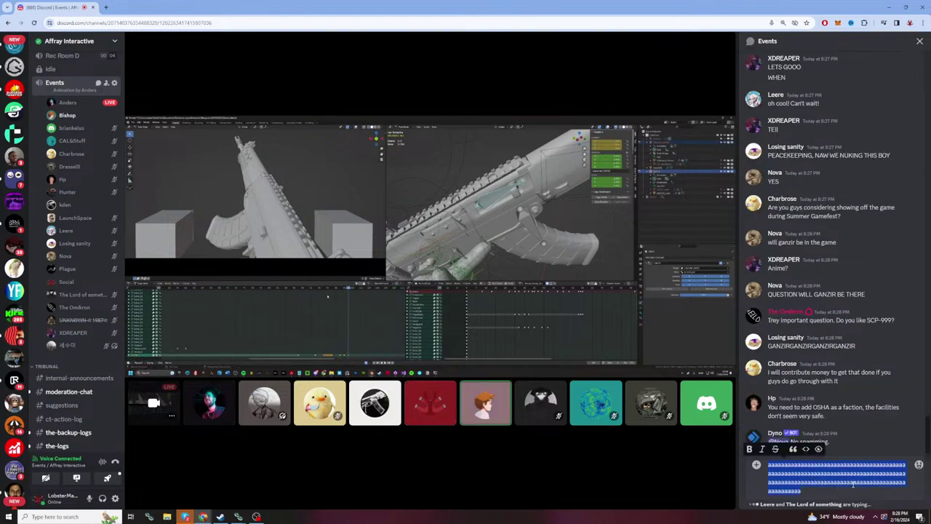
pyautogui.press('BackSpace')
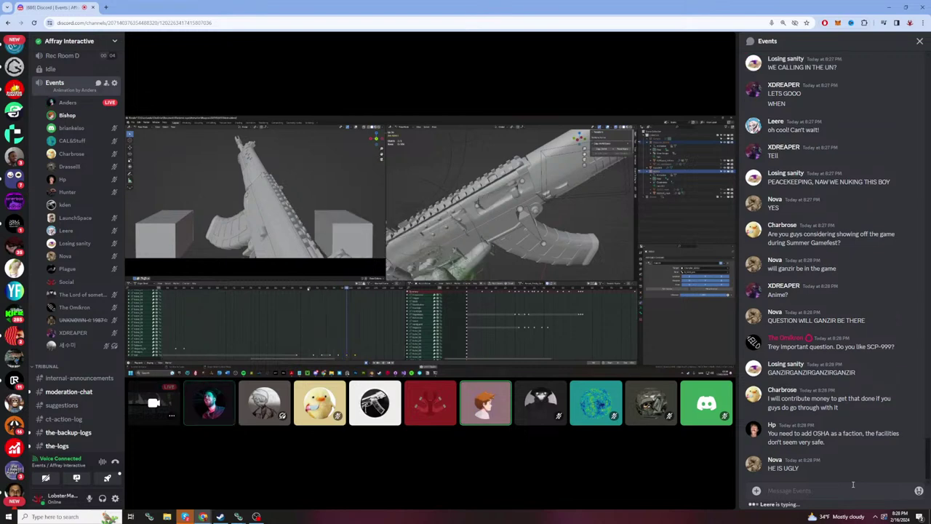
pyautogui.scroll(2, 834, 430)
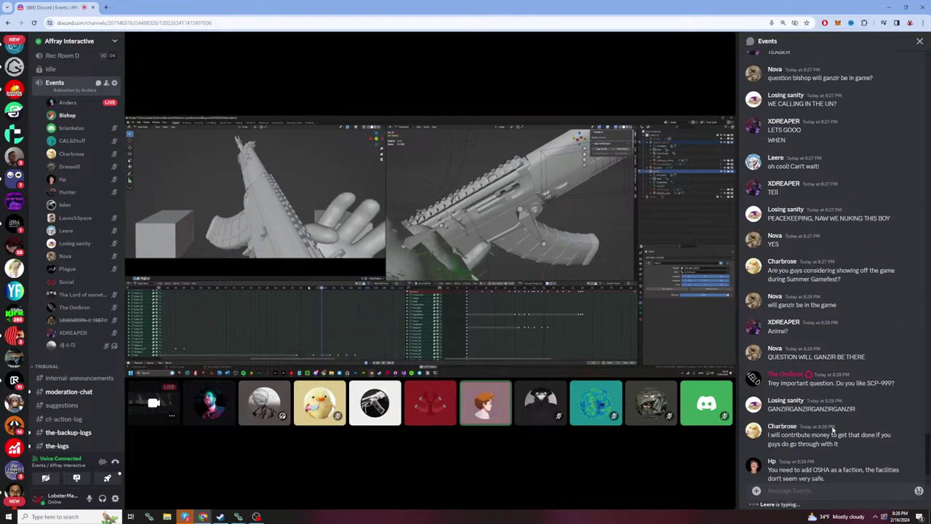
pyautogui.scroll(3, 834, 430)
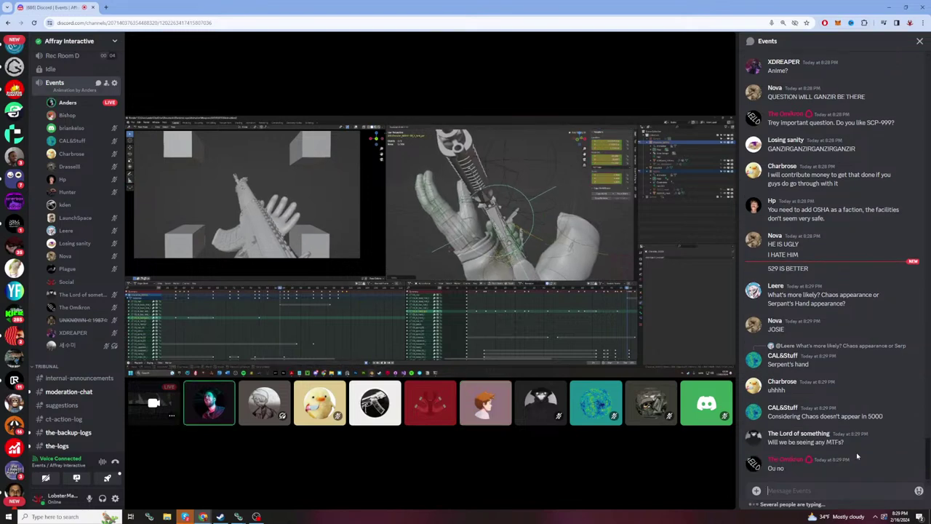
pyautogui.write('aaaaaaaaaaaaaaaaaaaaa')
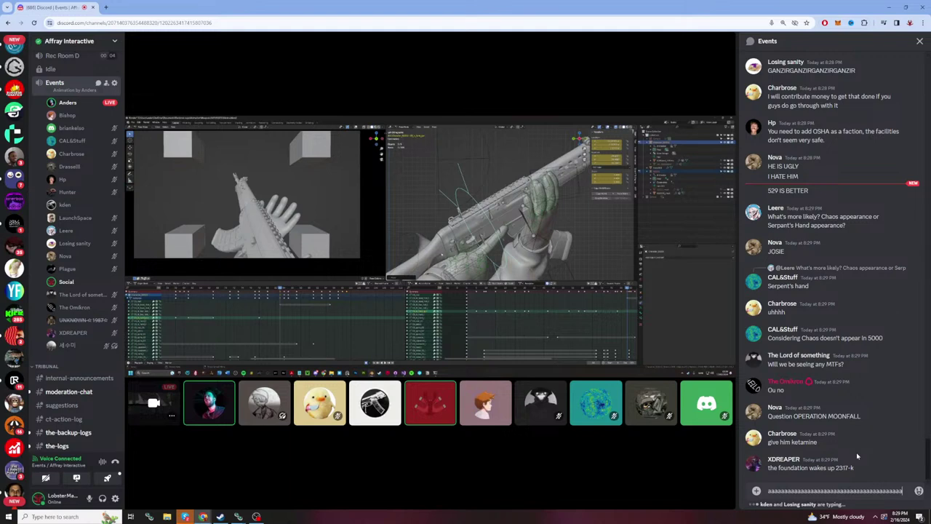
pyautogui.write('aaaaaaaaaaaaaaaaaaaaaaaaaaaaaaaaaaaaaaaaaaaaaaaaaaaaaaaaaaaaaaaaaaaa')
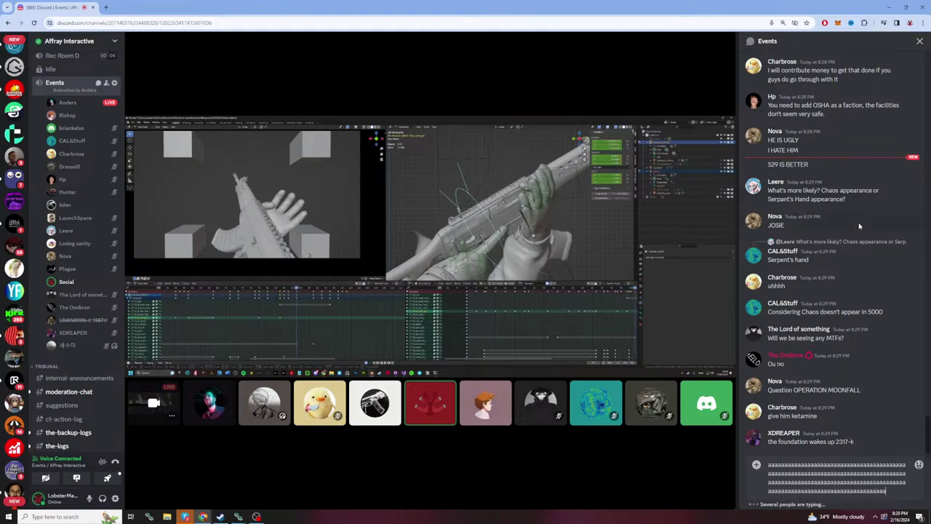
pyautogui.write('aaaaaaaaaaaaaaaaaaaaaaaaaaaaaaaaaaaaaaaaaaaaaaaaaaaaaaaa')
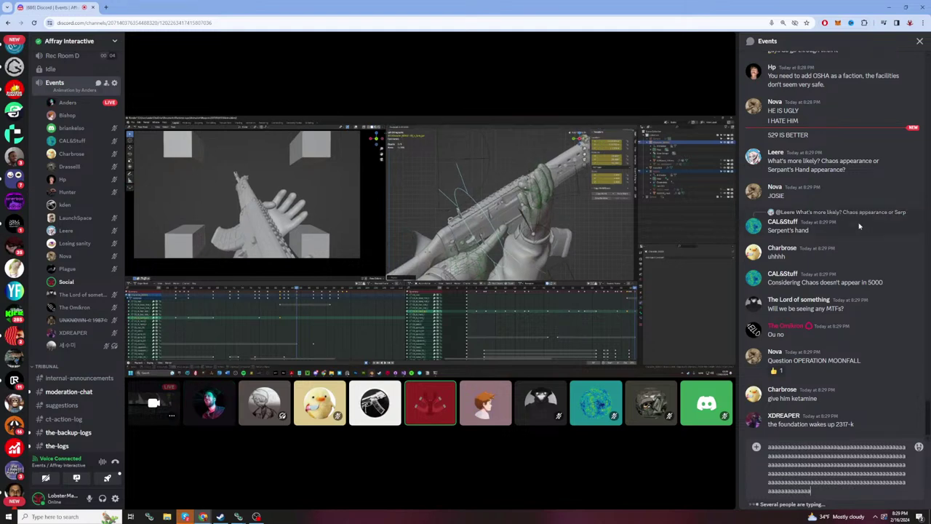
pyautogui.write('aaaaaaaaaaaaaaaaaaaaaaaaaaaaaaaaaaaaaaaaaaaaaaaaaa')
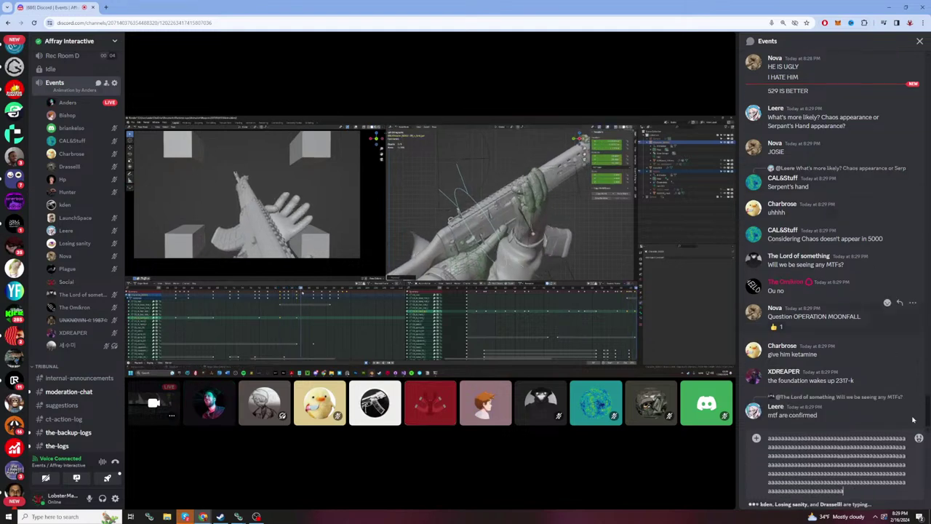
pyautogui.hotkey('ctrl', 'a')
pyautogui.press('BackSpace')
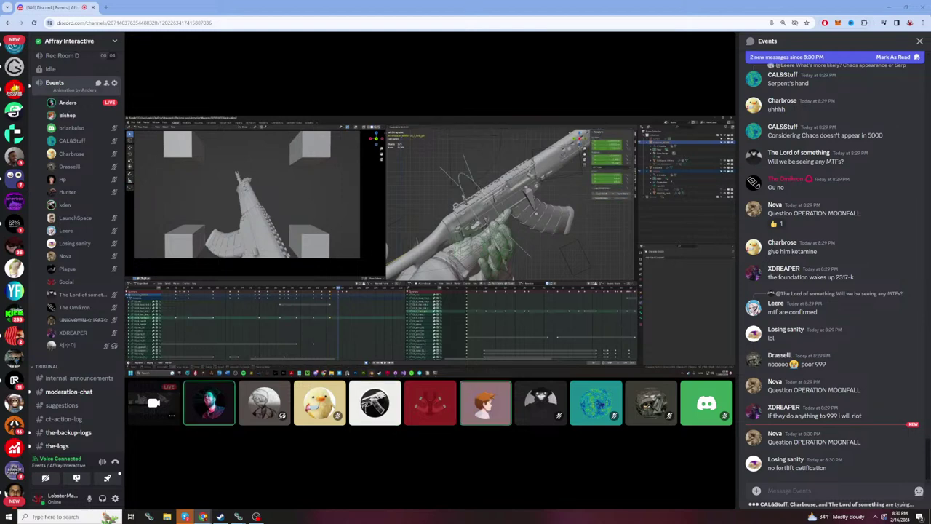
# Step: Type a long string of a's into the Message Events box and leave it unsent
pyautogui.click(778, 492)
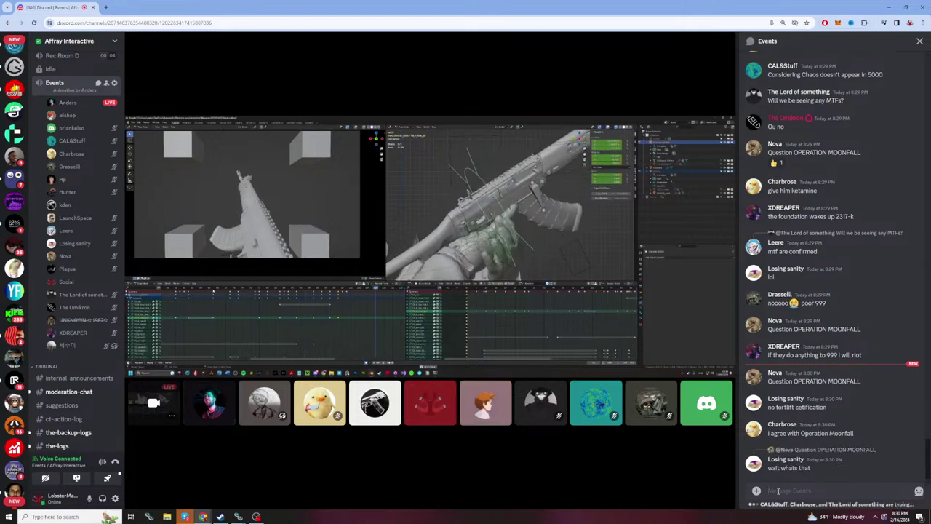
pyautogui.write('aaaaaaaaaaaaaaaaaaaaaaaaaaaaaaaaaaaaaaaaaaaaaaaaaaaaaaaa')
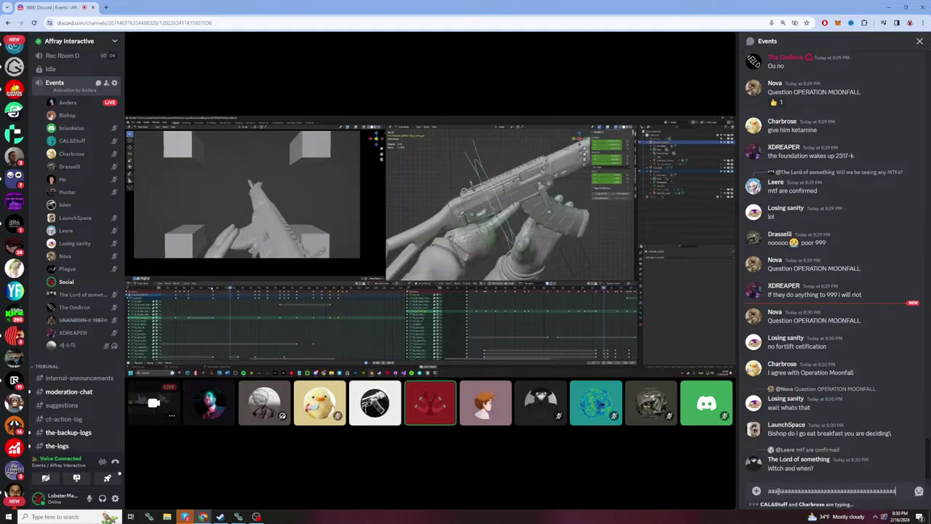
pyautogui.write('aaaaaaaaaaaaaa')
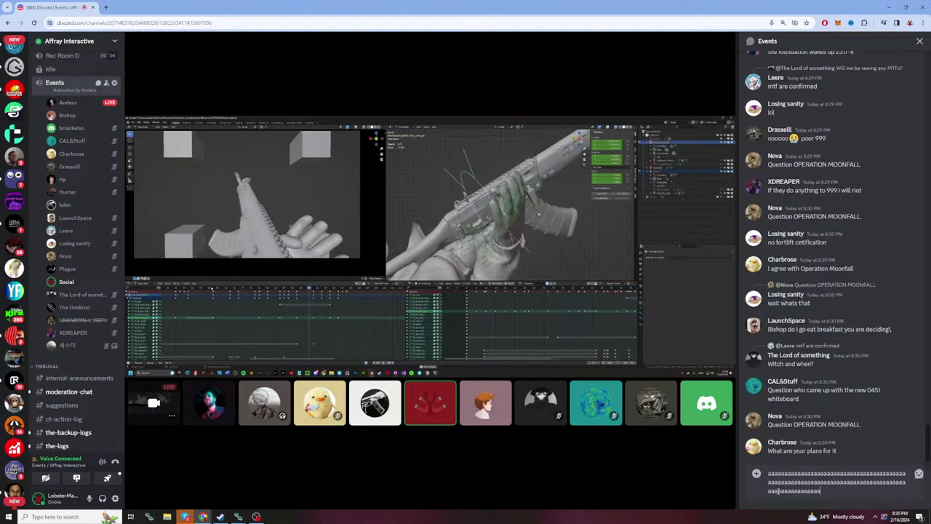
pyautogui.write('aaaaaaaaaaaaaaaaaaaaaaaaaaaaaaaaaaaaaaaaaaaaaaaaa')
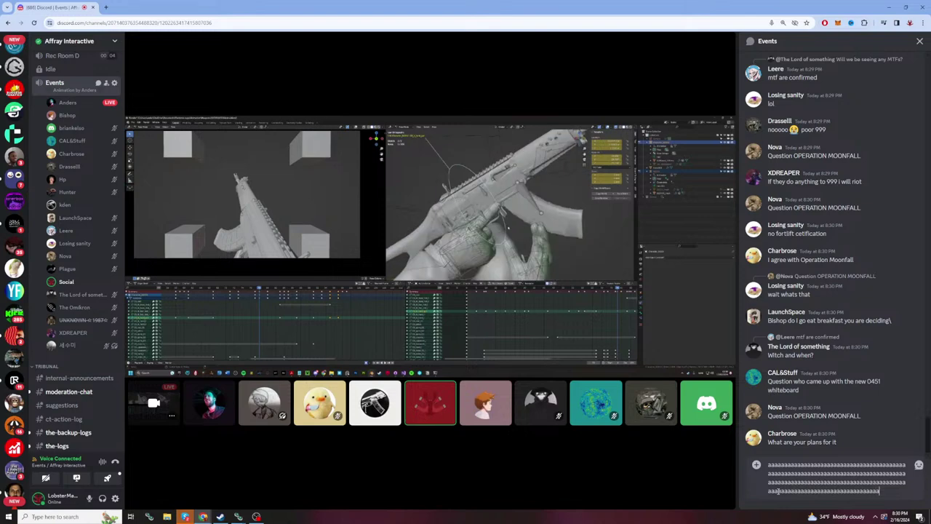
pyautogui.write('aaaaaaaaaaaaaaaaaaaaa')
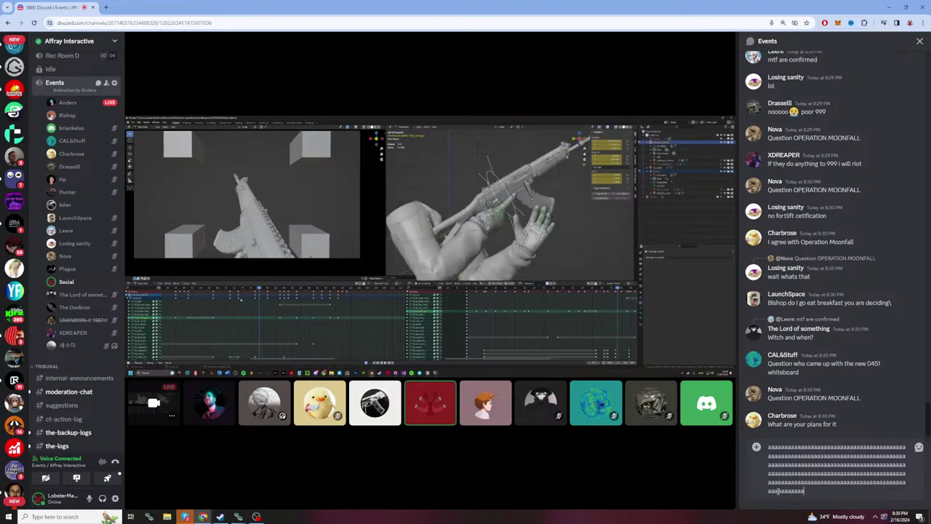
pyautogui.write('aaaaaaaaaaaaaaaaaaa')
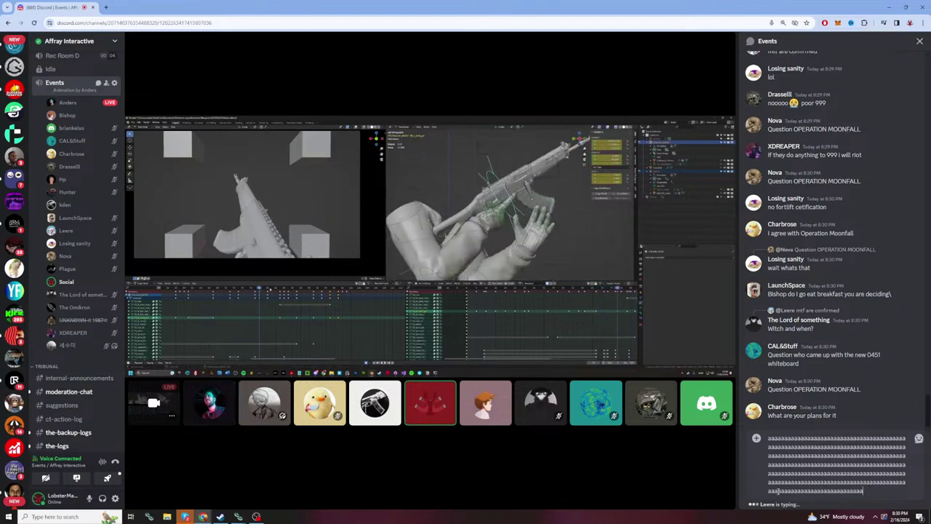
pyautogui.write('aaaaaaaaaa')
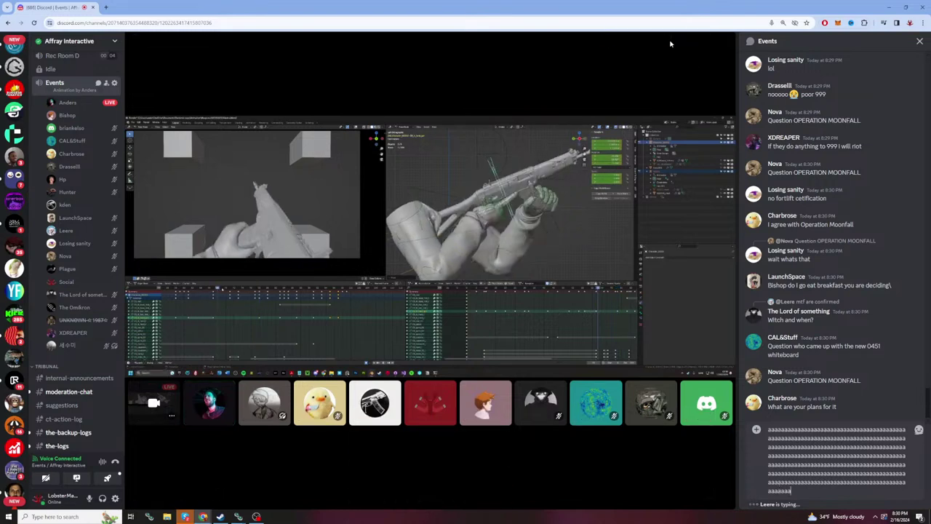
pyautogui.moveTo(155, 87)
pyautogui.click(87, 41)
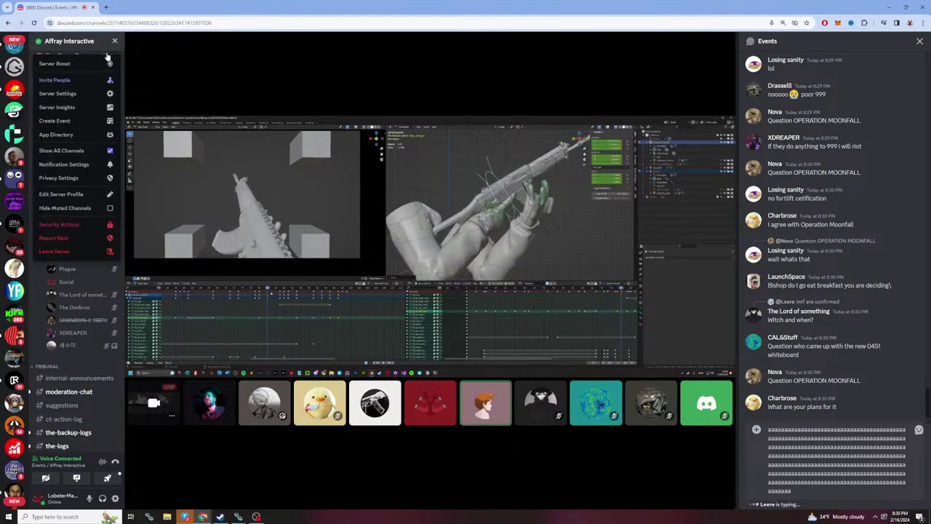
pyautogui.click(92, 81)
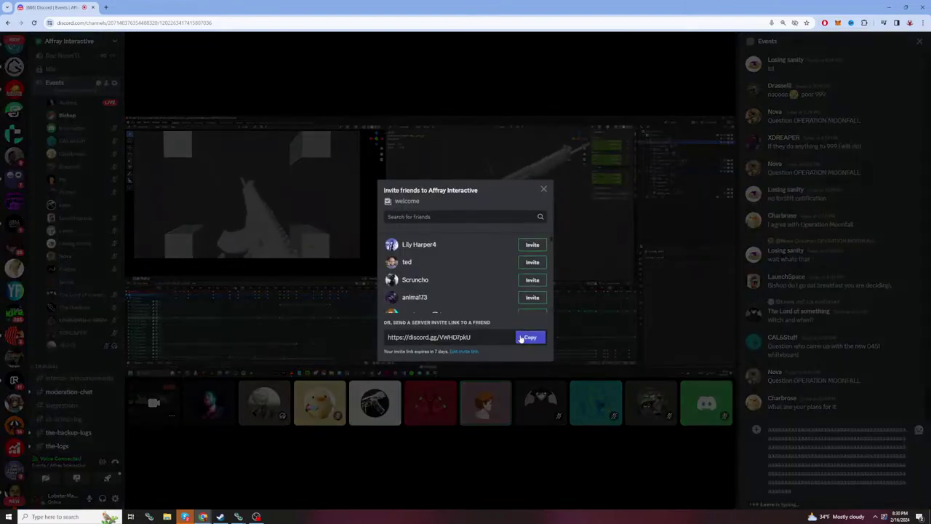
pyautogui.click(74, 319)
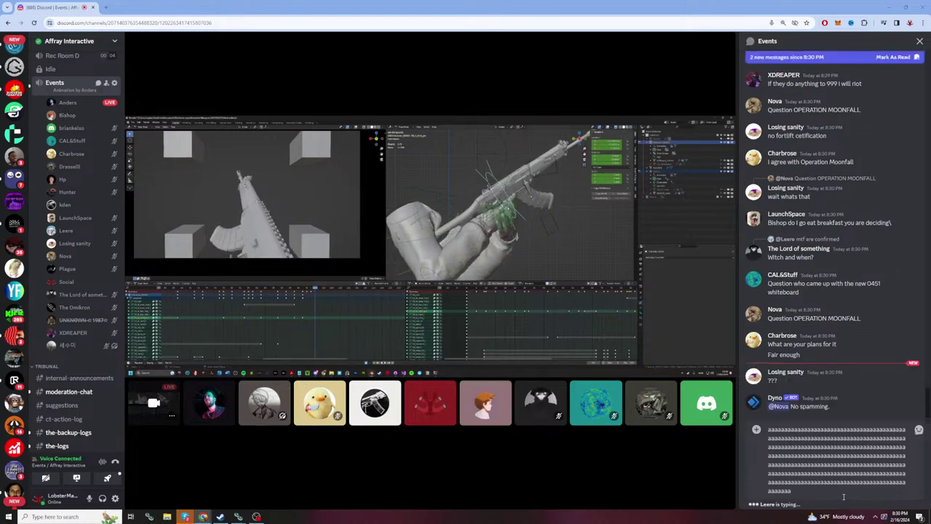
# Step: Clear the a's draft, type a fresh run of a's, then clear it again with Ctrl+A and Backspace
pyautogui.hotkey('ctrl', 'a')
pyautogui.press('BackSpace')
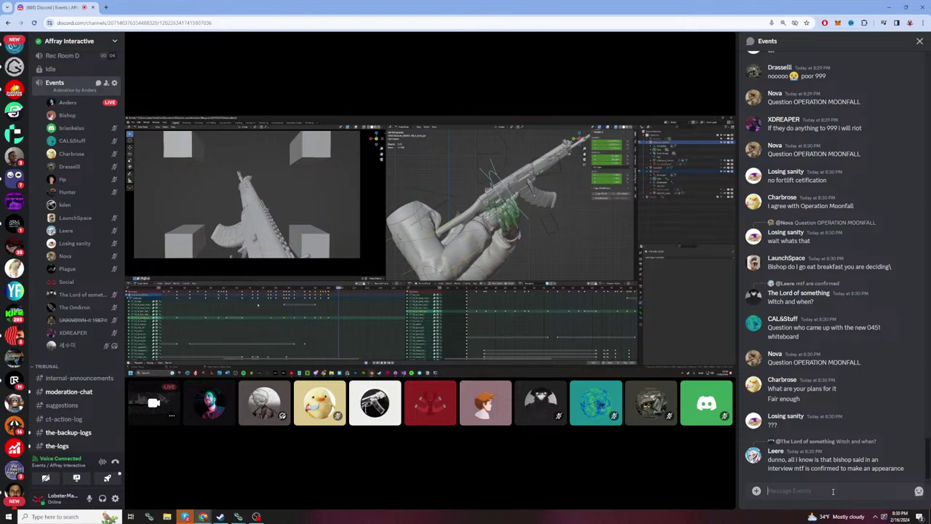
pyautogui.write('aaaaaaaa')
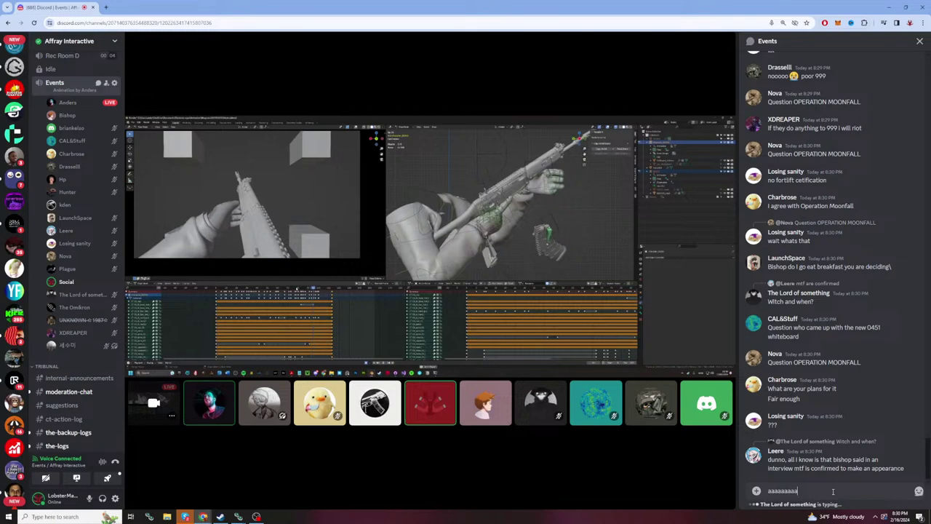
pyautogui.write('aaaaaaaaaaaaaaaaaaaaaaaaaaaaaaaaaaaaaaaaaaaaaaaaaaaaaaaaaaaaaaaaaaaaaa')
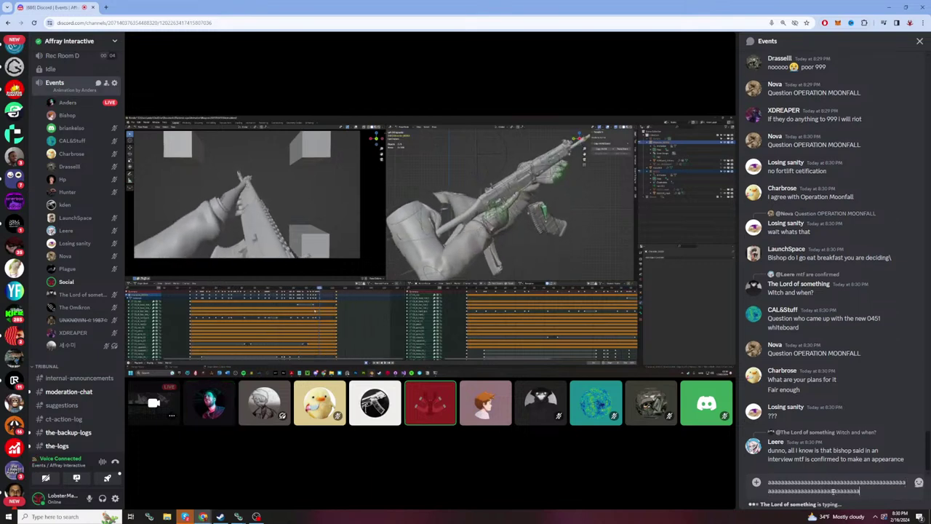
pyautogui.write('aaaaaaaaaaaaaaaaaaaaaaaaaaaaaaaaaaaaaaaaaaaaa')
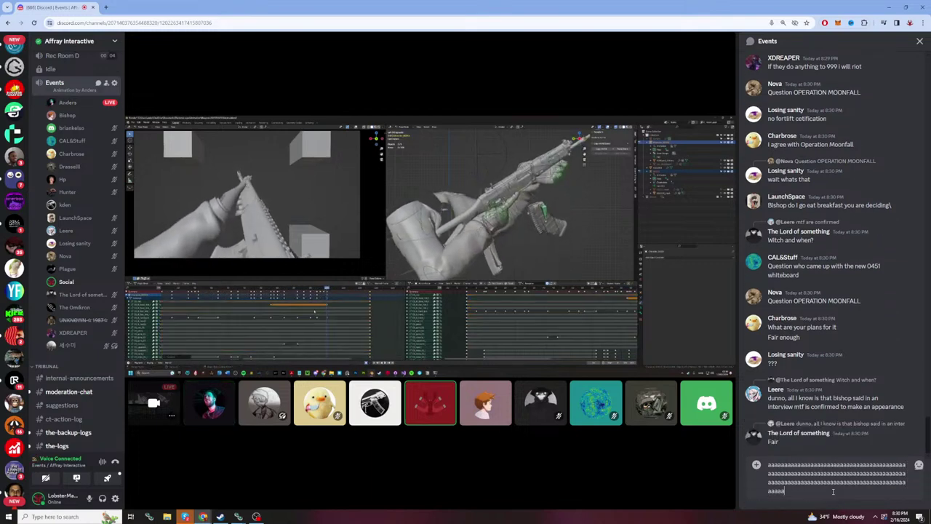
pyautogui.write('aaaaaaaaaaaaaaaaaaaaaaaaaaaaaaa')
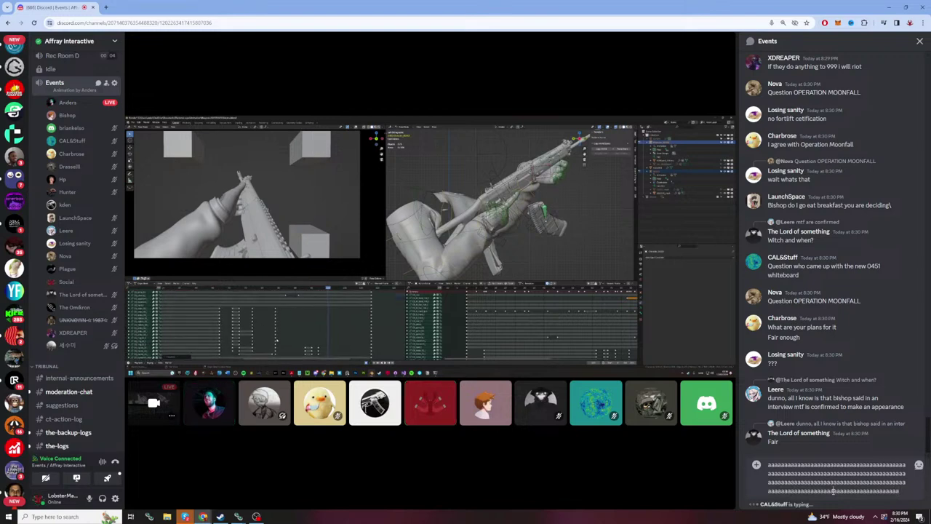
pyautogui.hotkey('ctrl', 'a')
pyautogui.press('BackSpace')
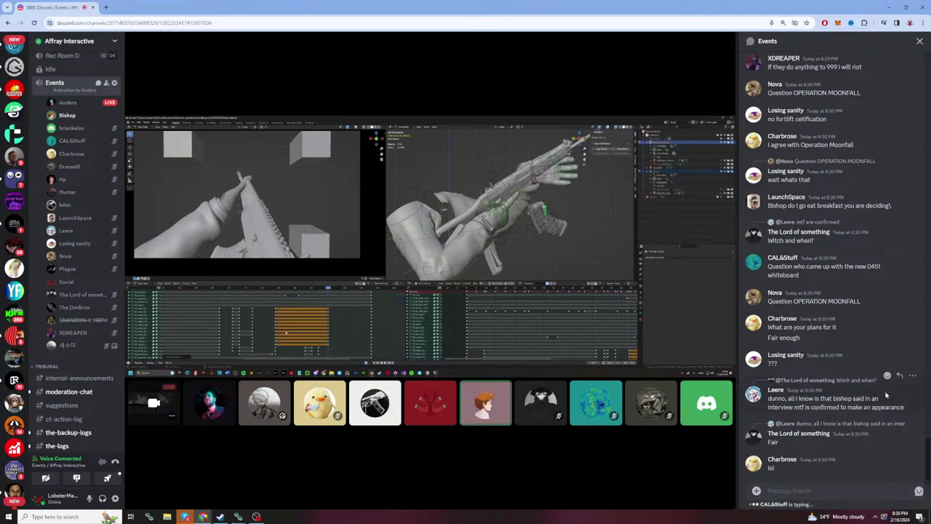
pyautogui.scroll(3, 873, 328)
pyautogui.scroll(2, 885, 394)
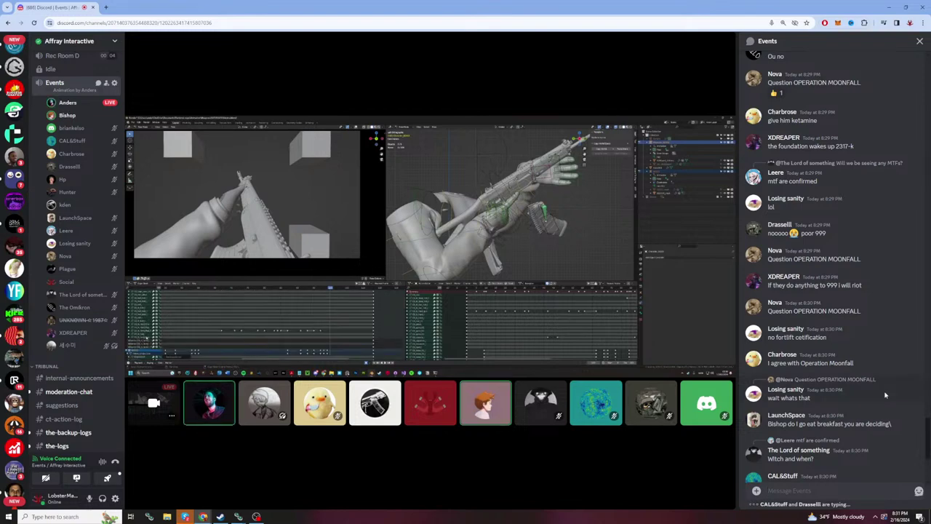
pyautogui.scroll(2, 885, 395)
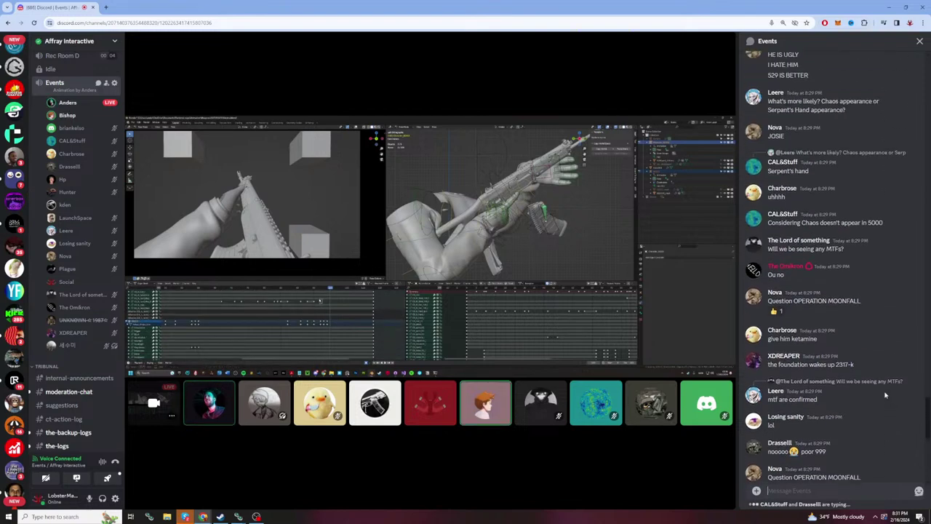
pyautogui.scroll(-6, 885, 394)
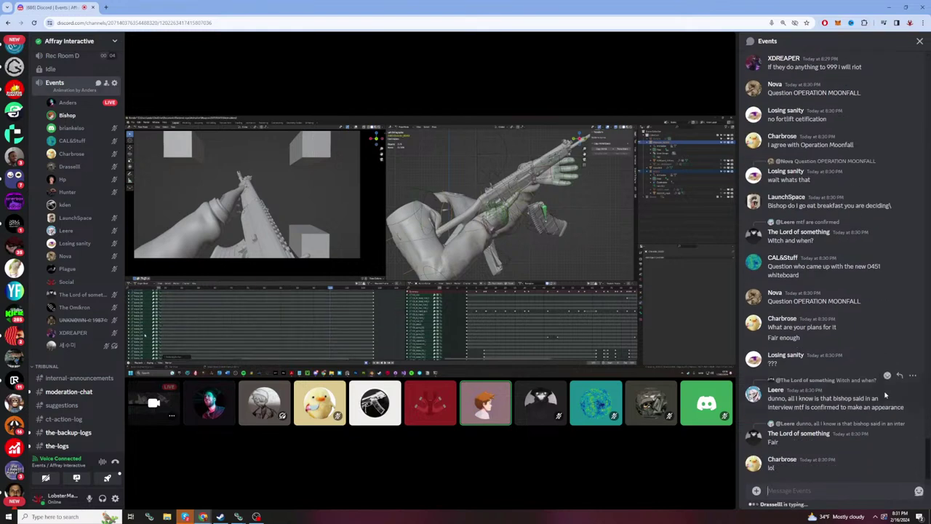
pyautogui.scroll(8, 885, 395)
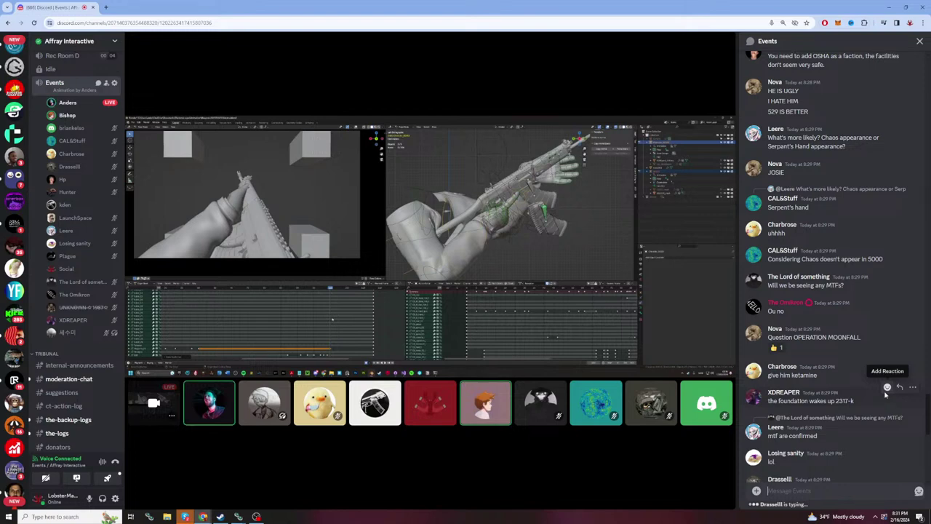
pyautogui.scroll(3, 885, 394)
pyautogui.scroll(-15, 885, 394)
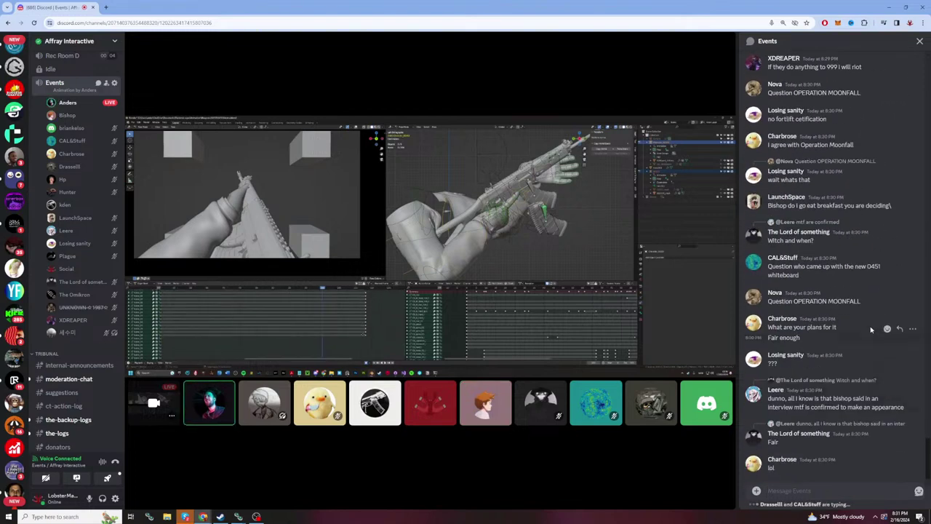
pyautogui.scroll(1, 871, 328)
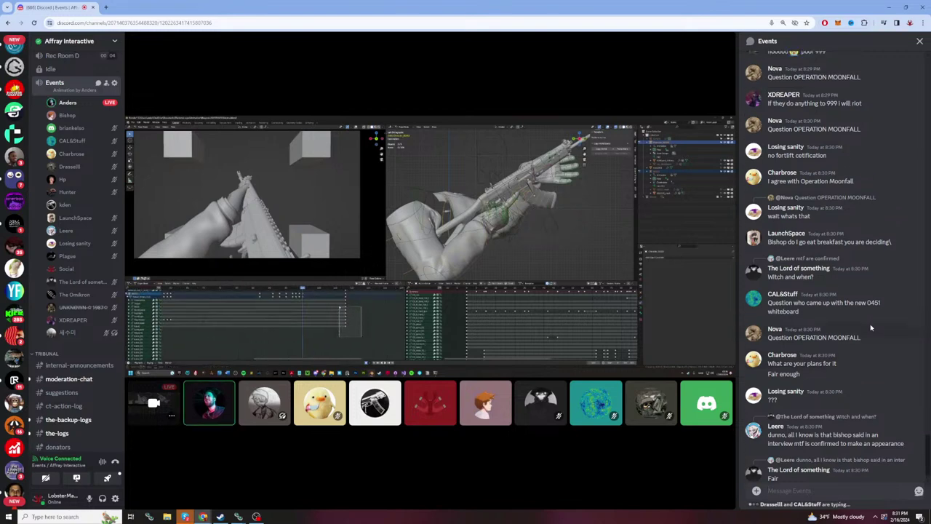
pyautogui.scroll(1, 871, 328)
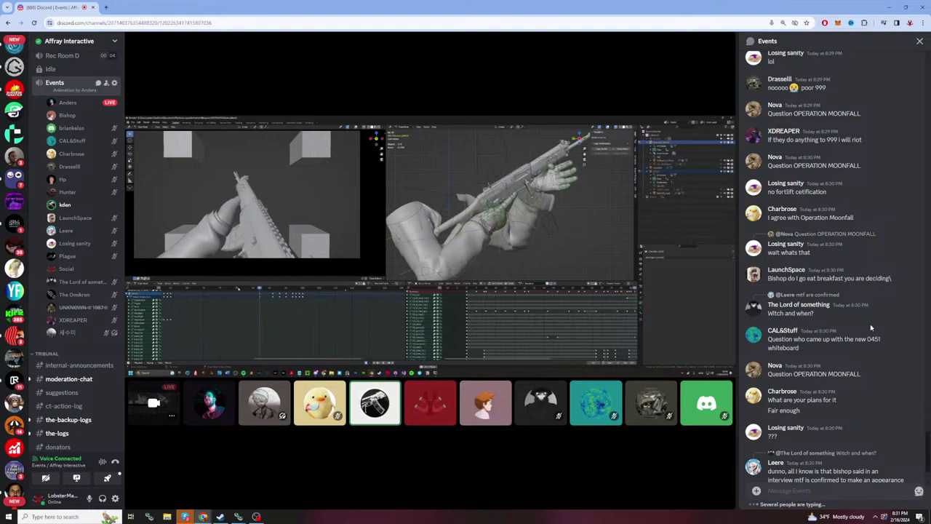
pyautogui.scroll(2, 871, 327)
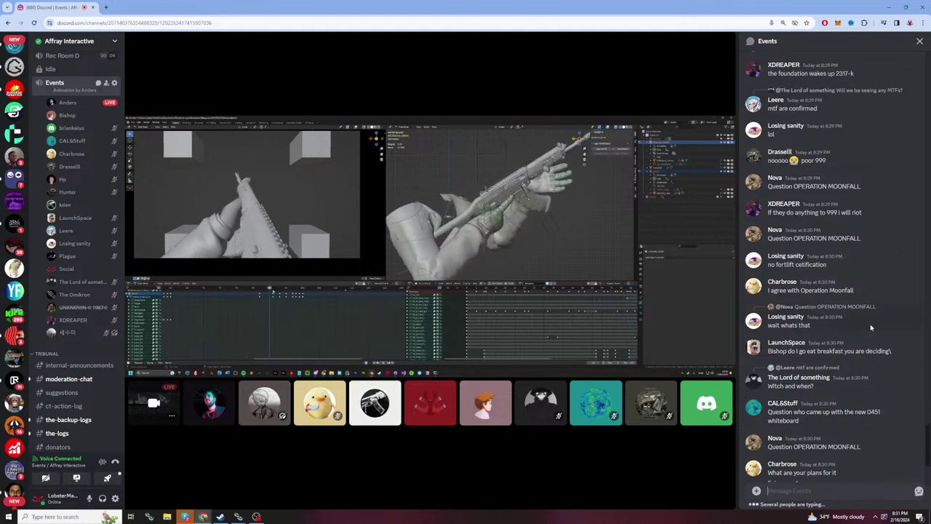
pyautogui.scroll(4, 871, 327)
pyautogui.scroll(3, 871, 328)
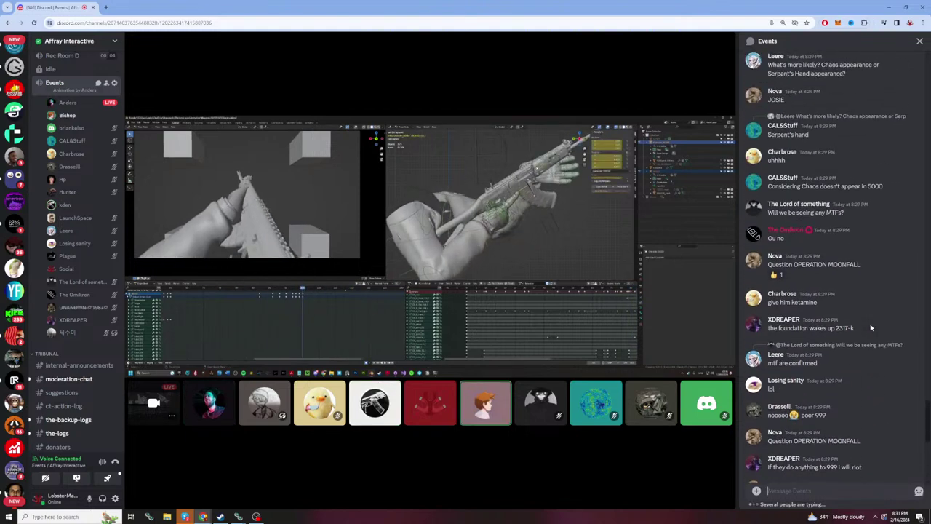
pyautogui.scroll(4, 871, 328)
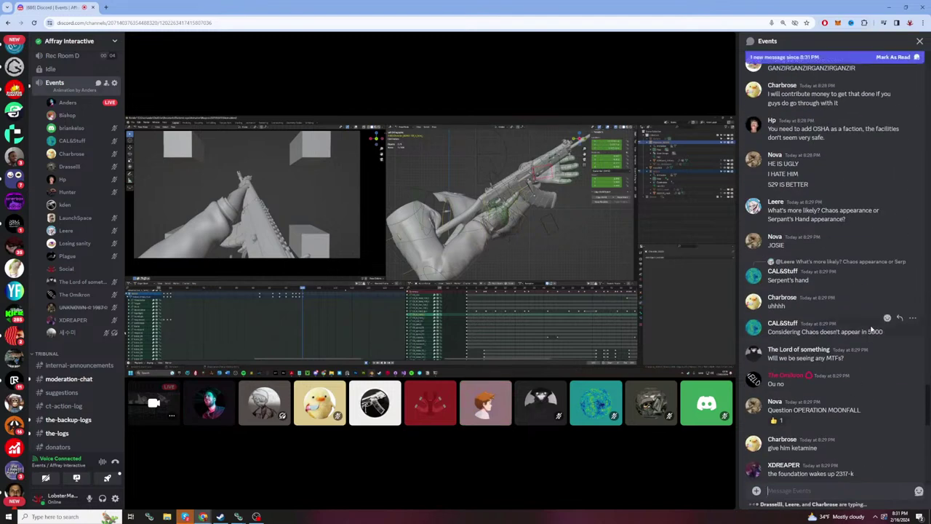
pyautogui.scroll(-12, 871, 331)
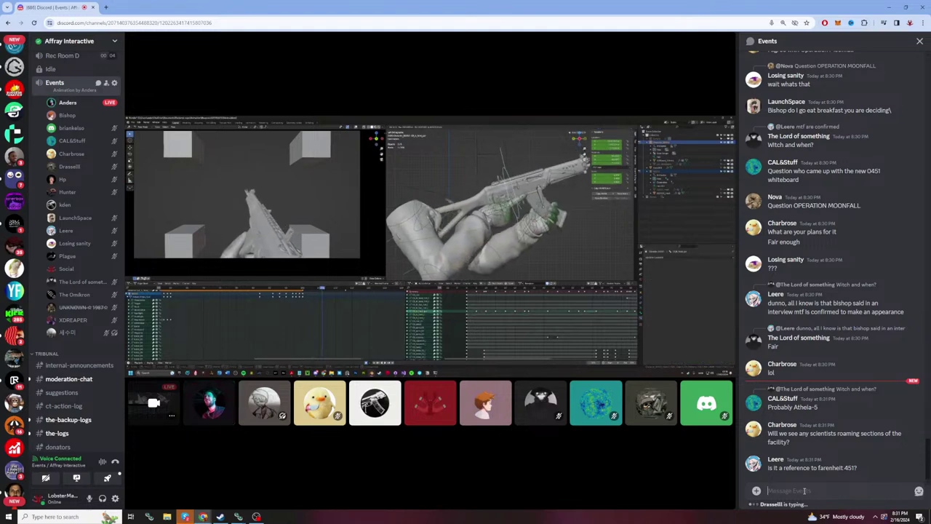
pyautogui.write('i')
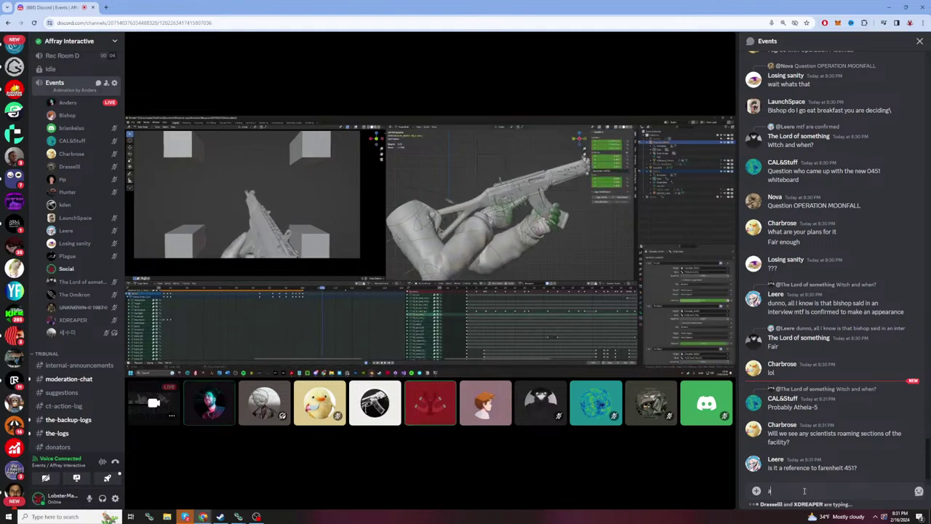
pyautogui.write('aaaaaaaaaaaaaaaaaaaaaaaaaaaaaaaaaaaaaaaaaaaaaaaaaaaaaaaaaaaa')
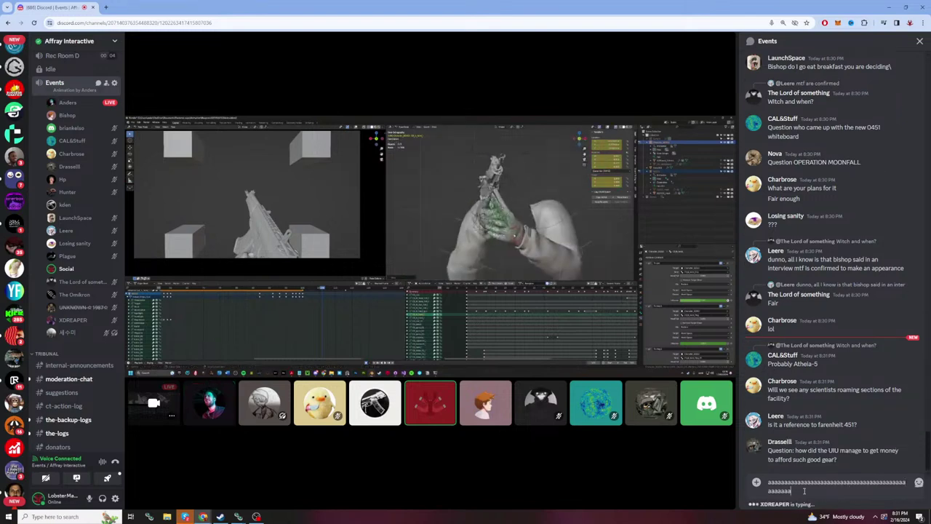
pyautogui.write('aaaaaaaaaaaaaaaaaaaaaaaaaaaaaaaaaaaaaaaaaaaaaaaaaaaaaaa')
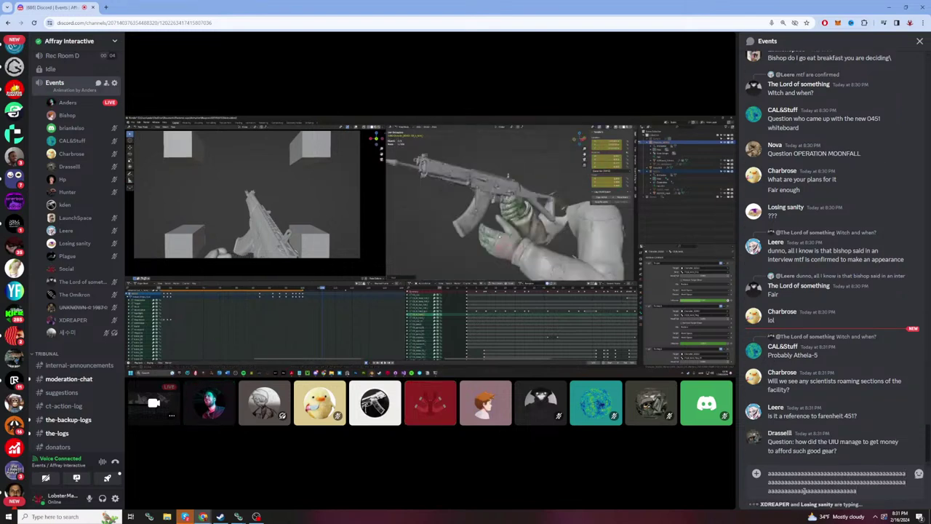
pyautogui.hotkey('ctrl', 'a')
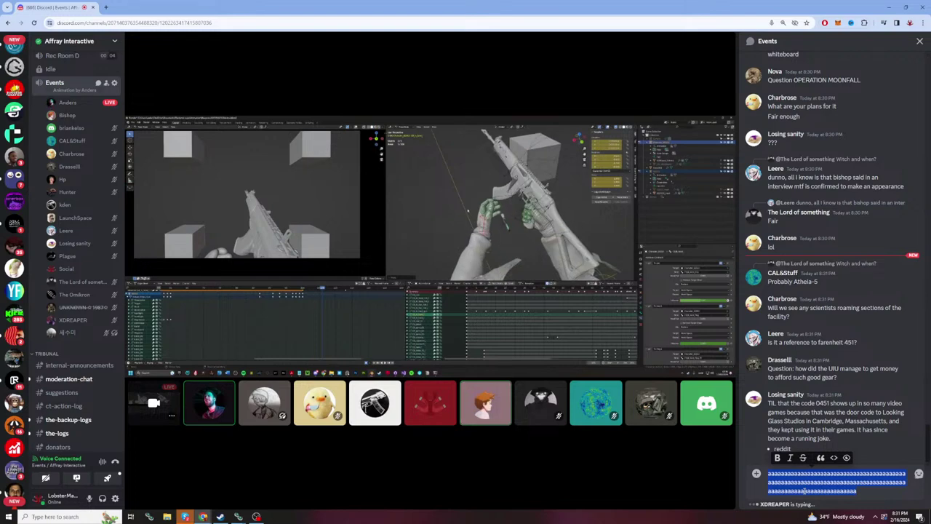
pyautogui.press('BackSpace')
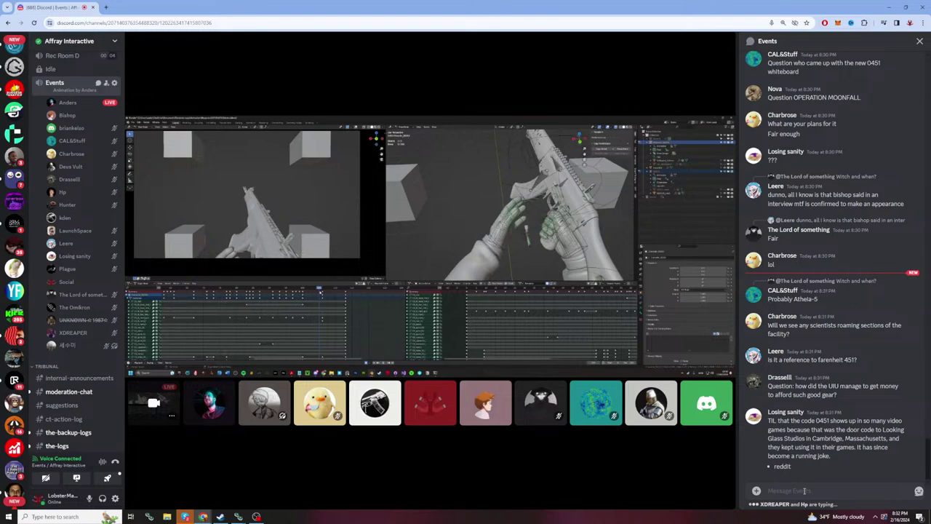
# Step: Type and clear a run of a's, then type a longer unsent run and select it all
pyautogui.write('aaaaaaaaaaaaaaaaaaaaaaaaaaaaa')
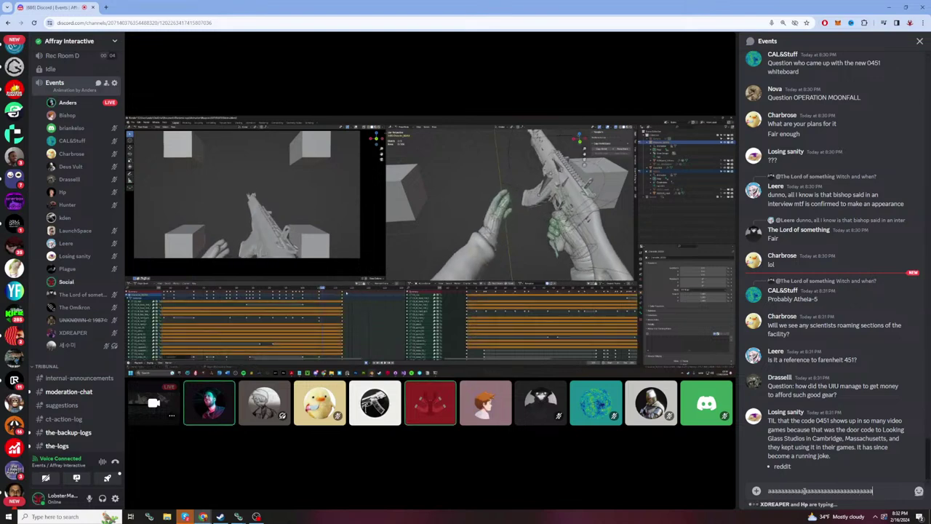
pyautogui.write('aaaaaaaaaaaaaaaaaaaaaaaaaaaaaaaaaaaaaaaaaaaaaaaaaaaaaaaaaaaaaaaaaaaaaaaaaaaaaaaaa')
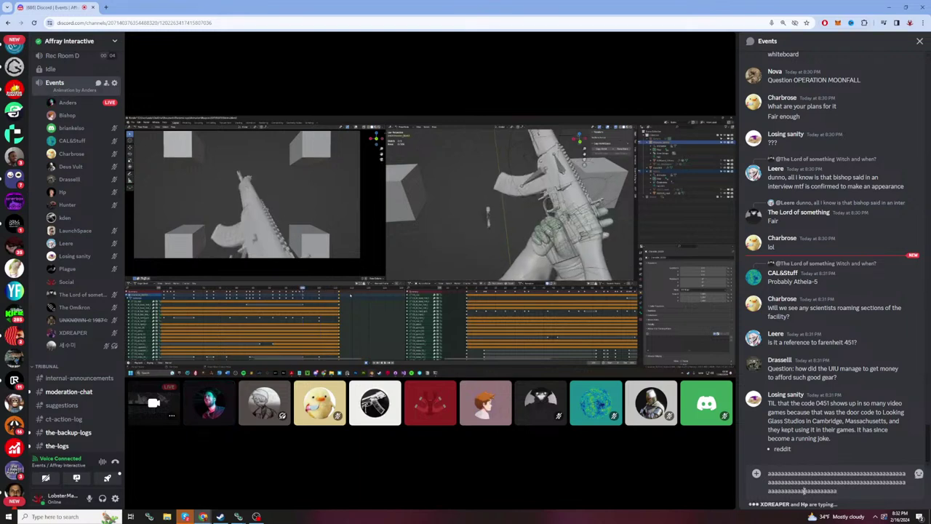
pyautogui.hotkey('ctrl', 'a')
pyautogui.press('BackSpace')
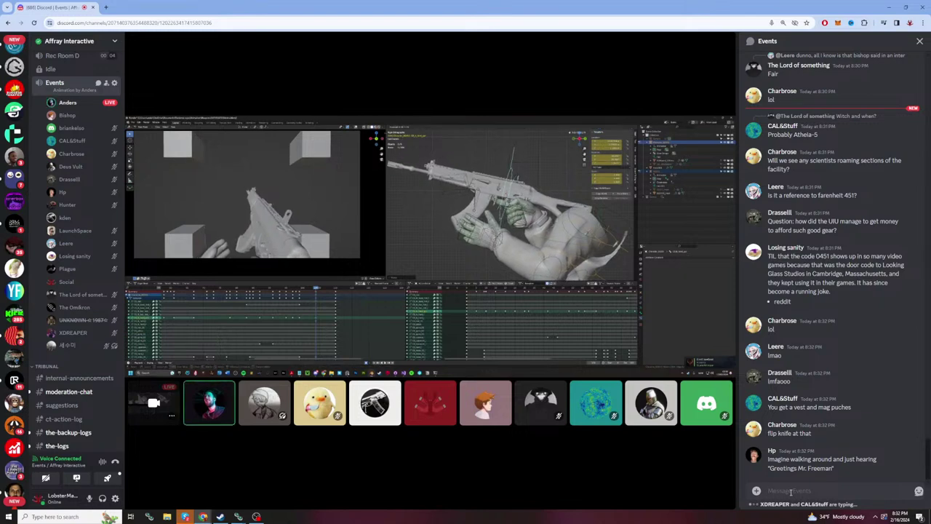
pyautogui.write('aaaaaaaaaaaaaaaaaaaaaaaaaaaaaaaaaaaaaa')
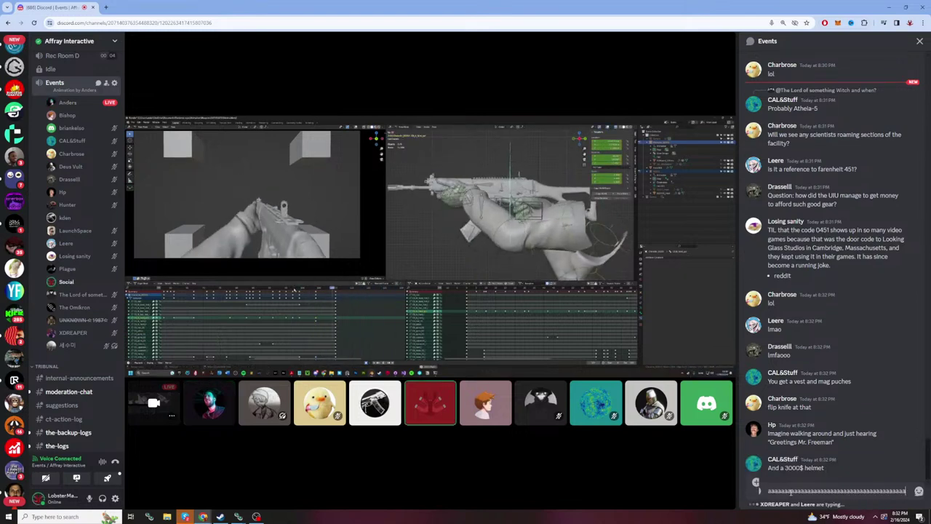
pyautogui.write('aaaaaaaaaaaaaaaaaaaaaaaaaaaaaaaaaaaaaaaaaaaaaaaaaaaaaaaaaa')
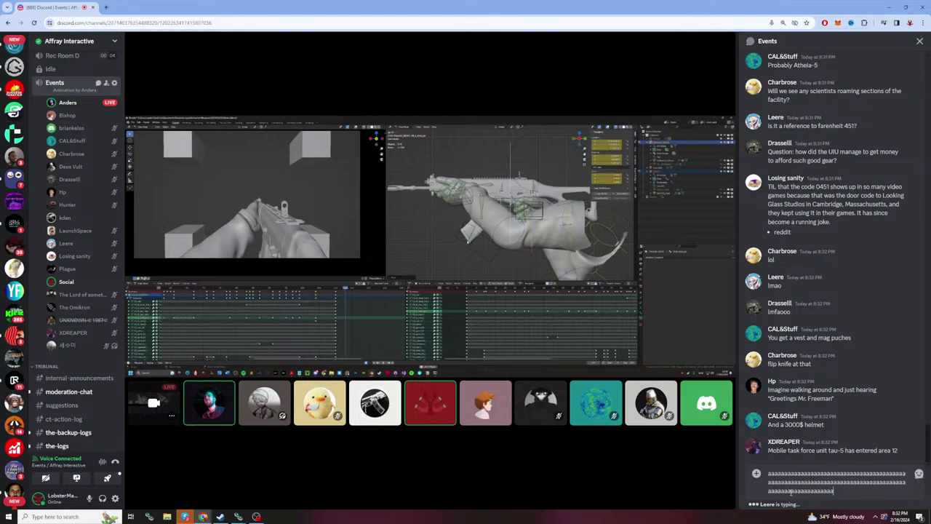
pyautogui.write('aaaaaaaaaaaaaaaaaaaaaaaaaaaaaaaaaaaaaaaaaaaaaaaaaaaaaaaaaaaaaaaaaaaaaaaaaaaaaaaaaaaaaaaaaaaaaaaaaaaaaaaaa')
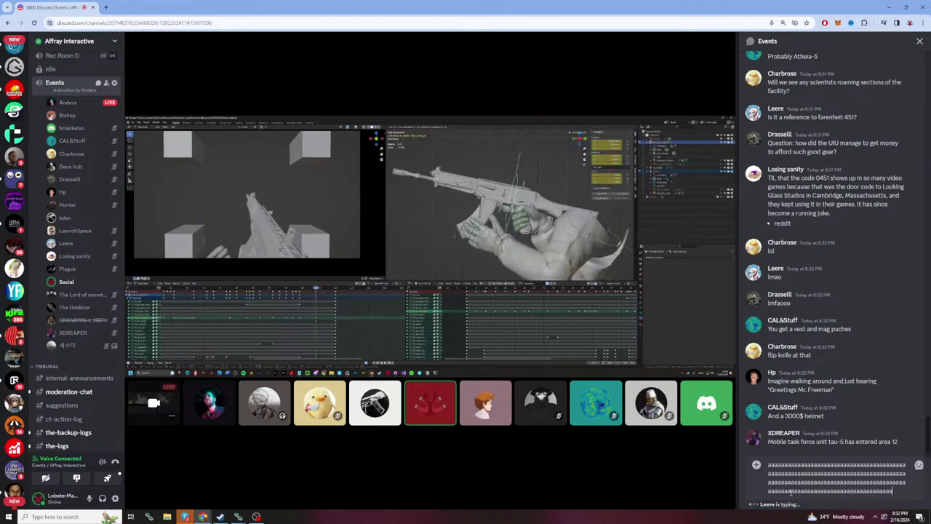
pyautogui.write('aaaaaaaaaaaaaaaaaaaaaaaaaaaaaaaaaaaaaaaaaaaaaaaaaaaaaaaaaa')
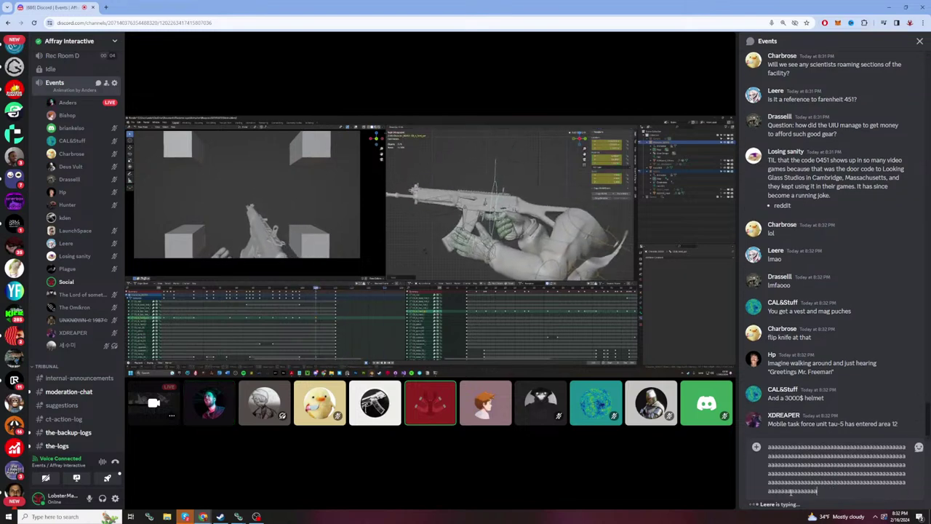
pyautogui.write('aaaaaaa')
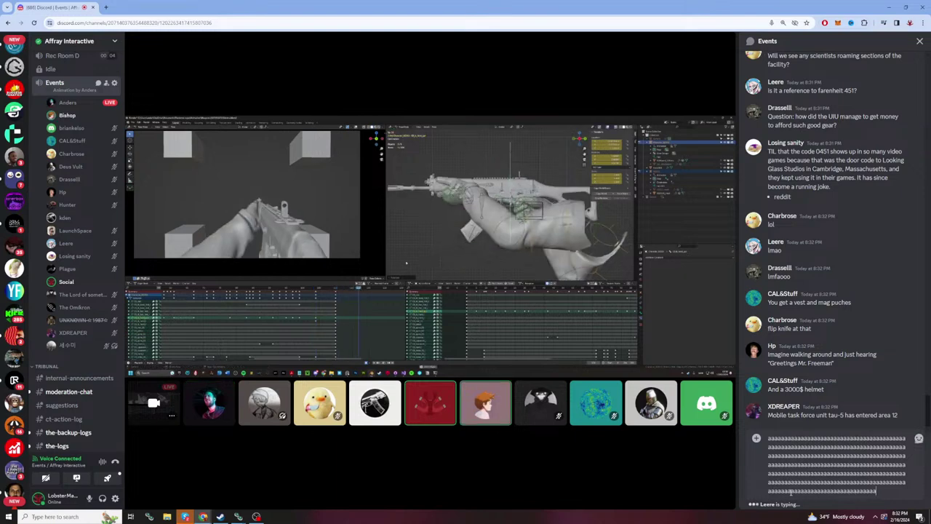
pyautogui.write('aaaaaaaaaaaaaaaaaaaaaaaaaaa')
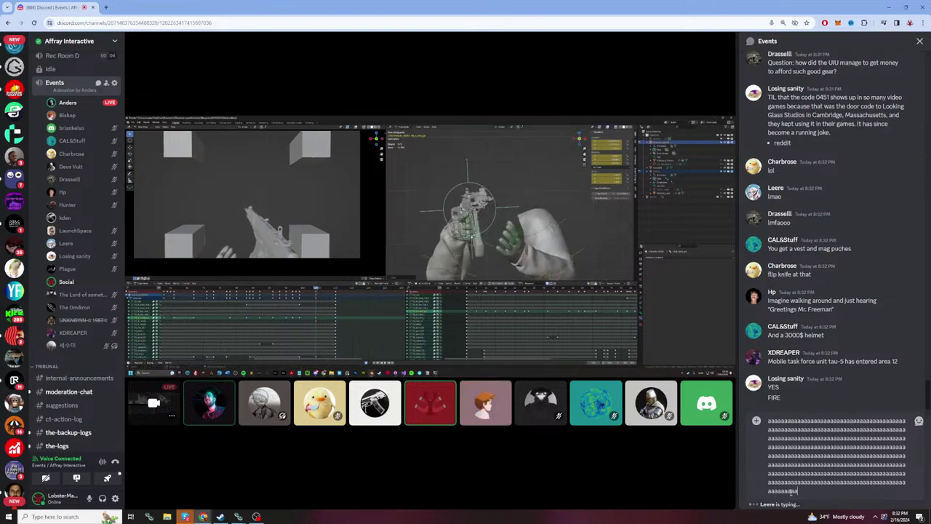
pyautogui.write('aaaaaaaaaaaaaaaa')
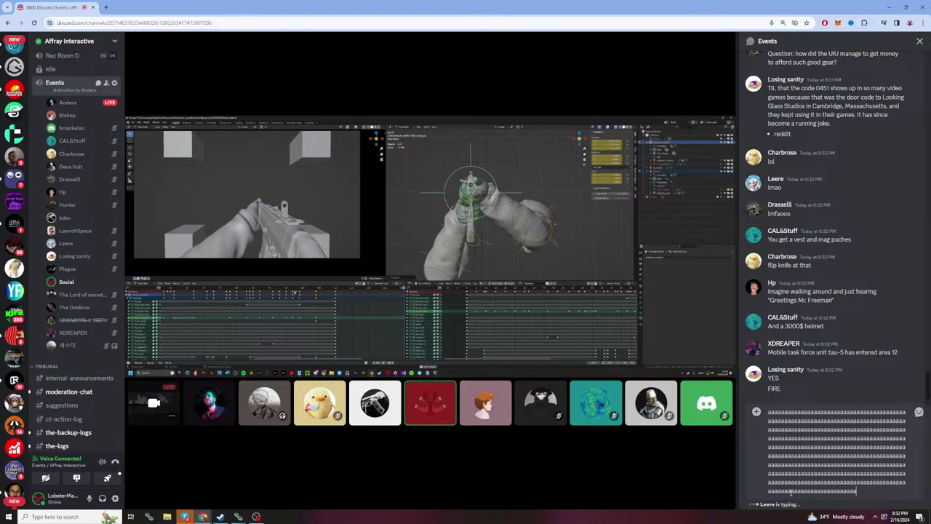
pyautogui.write('aaaaaaaaaaaaaaaaaaaaaaaaaaaaaaaa')
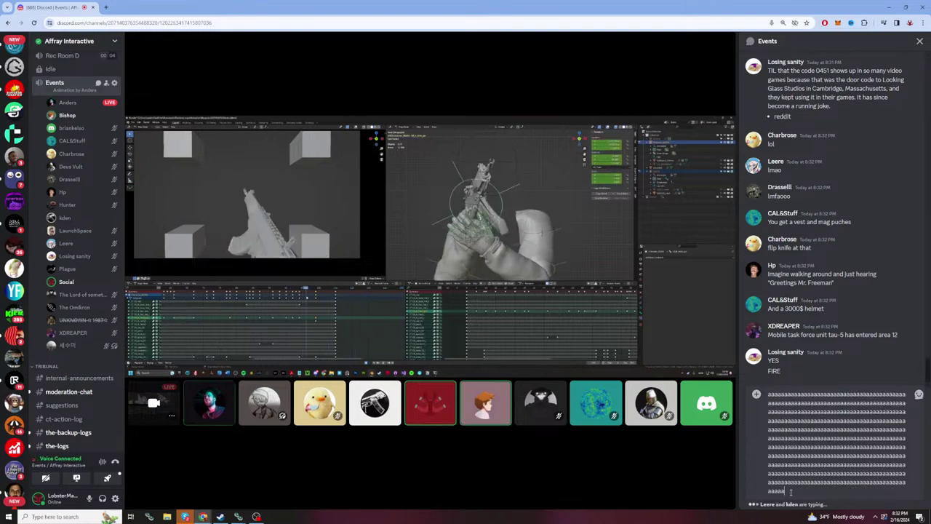
pyautogui.write('aaaaaaaaaa')
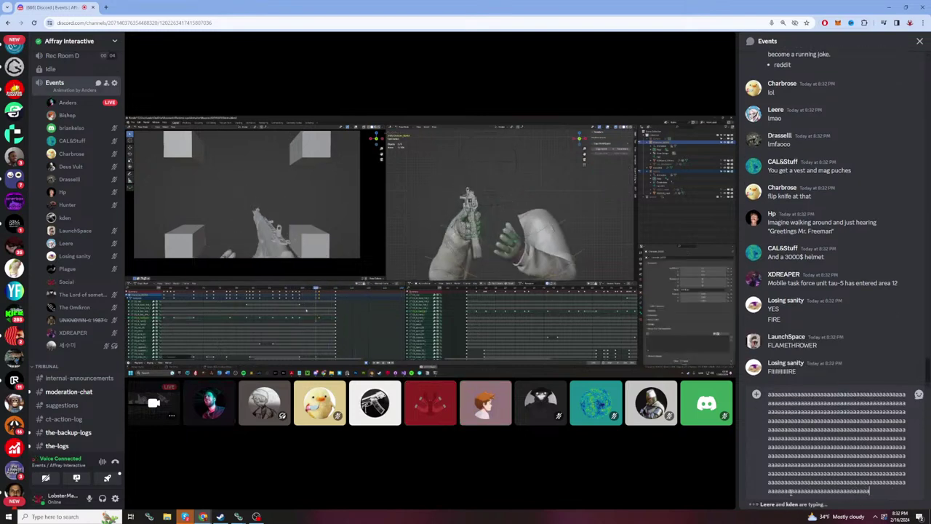
pyautogui.hotkey('ctrl', 'a')
# Step: Delete the selected long draft of a's, emptying the Events message box
pyautogui.press('BackSpace')
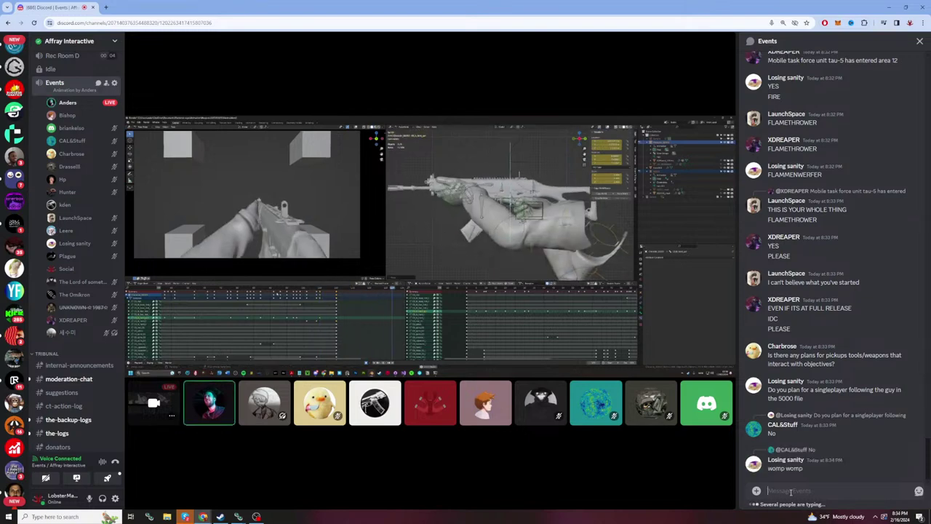
# Step: Type and clear a multi-line run of a's, then type two more long runs and select them
pyautogui.write('aaaaaaaaa')
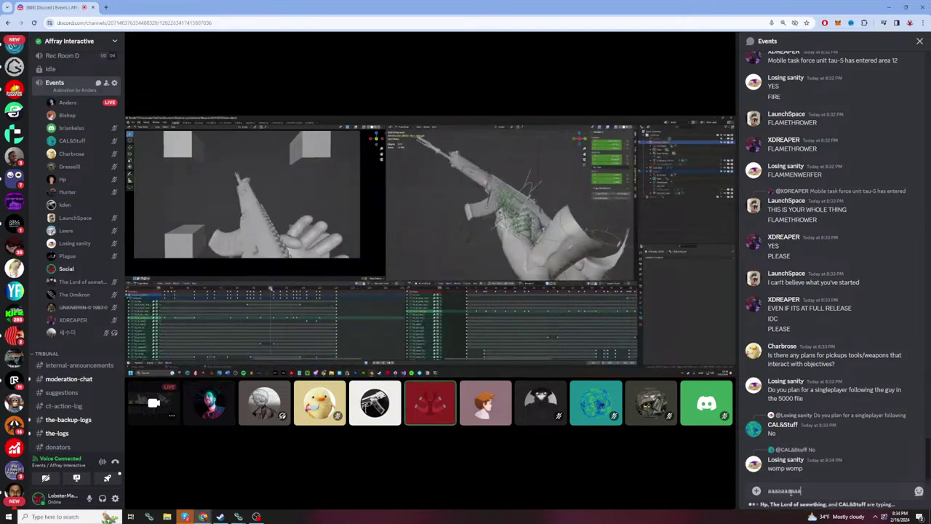
pyautogui.write('aaaaaaaaaaaaaaaaaaaaaaaaaaaaaaaaaaaaaaaaaaaaaaaaaaaaaaa')
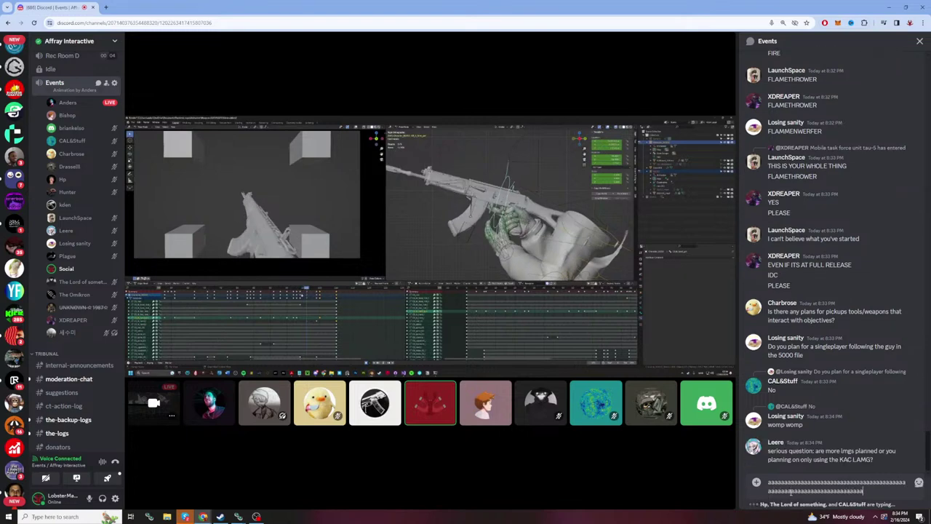
pyautogui.write('aaaaaaaaaaaaaaaaaaaaa')
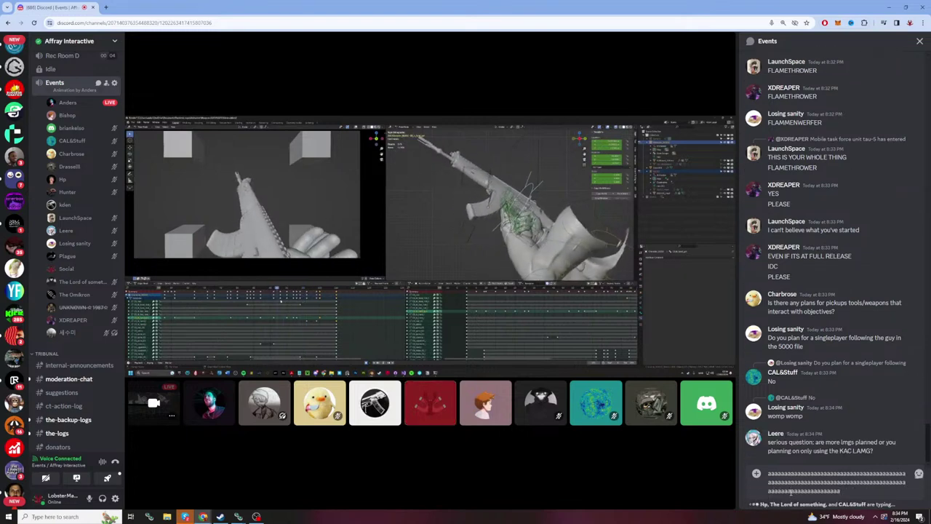
pyautogui.hotkey('ctrl', 'a')
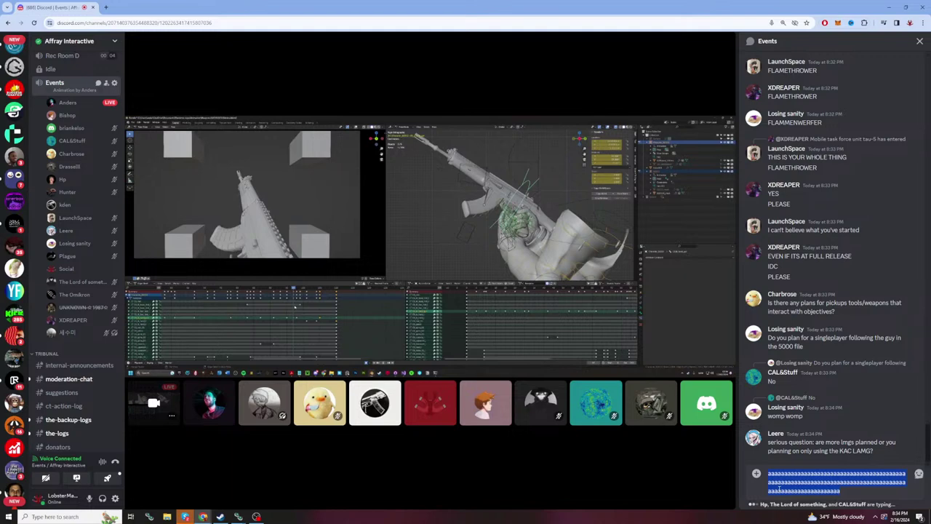
pyautogui.press('BackSpace')
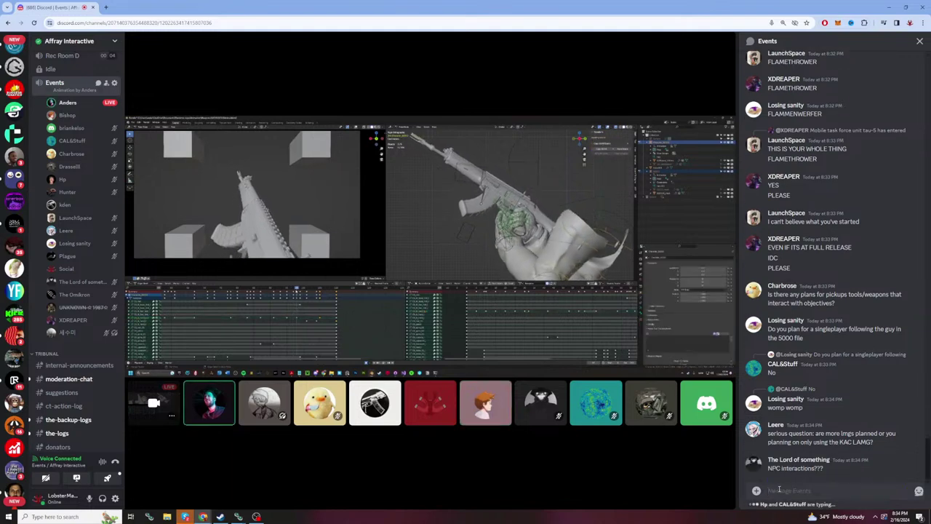
pyautogui.write('aaaaaaaaaaa')
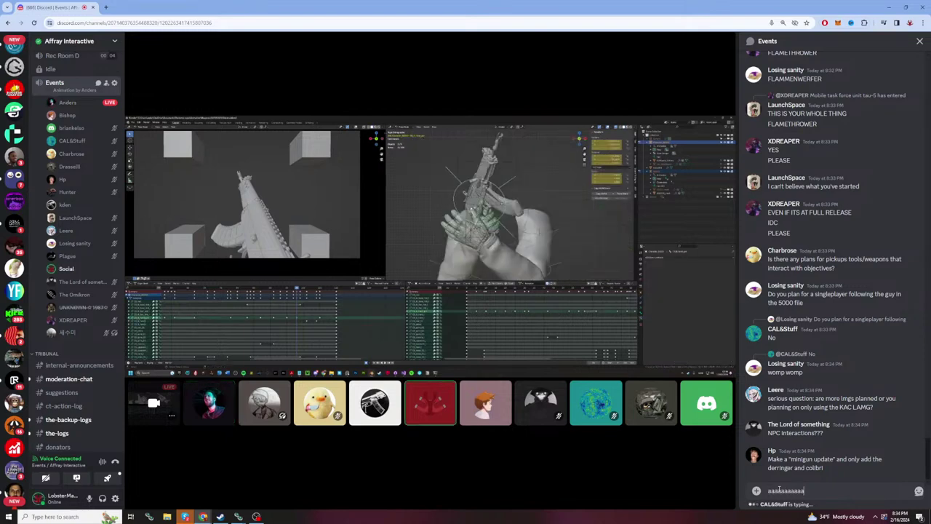
pyautogui.write('aaaaaaaaaaaaaaaaaaaaaaaaaaaaaaaaaaaaaaaaaaa')
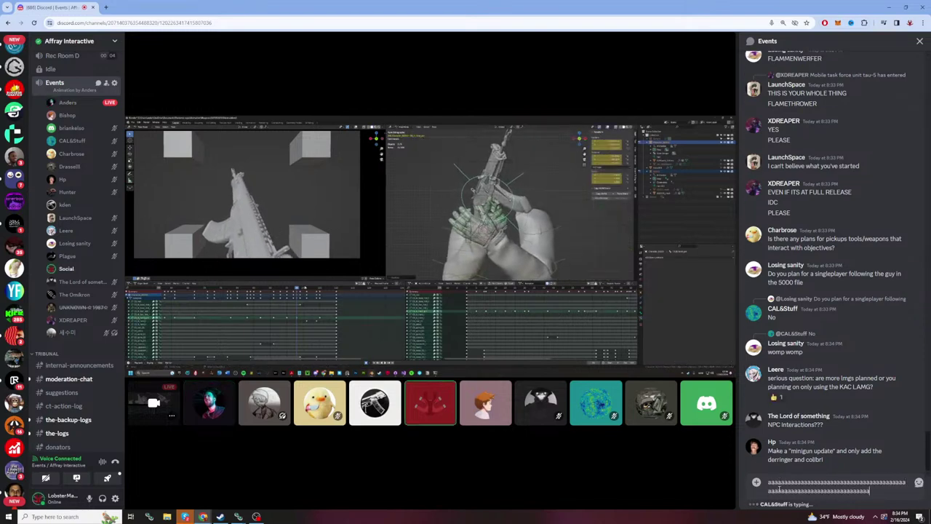
pyautogui.write('aaaaaaaaaaaaaaaaaaaaaaaaaaaaaaaaaaaaa')
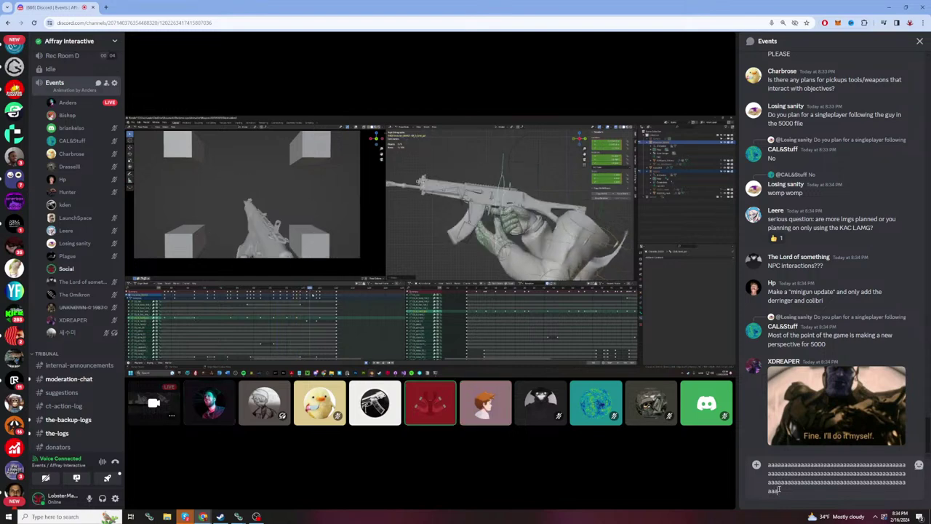
pyautogui.write('aaaaaaaaaaaaaaaaaaaaaaaaaaaaaaaaaaaaaaaaaaaaaaaaaaaaaaaaaaaaaaaaaa')
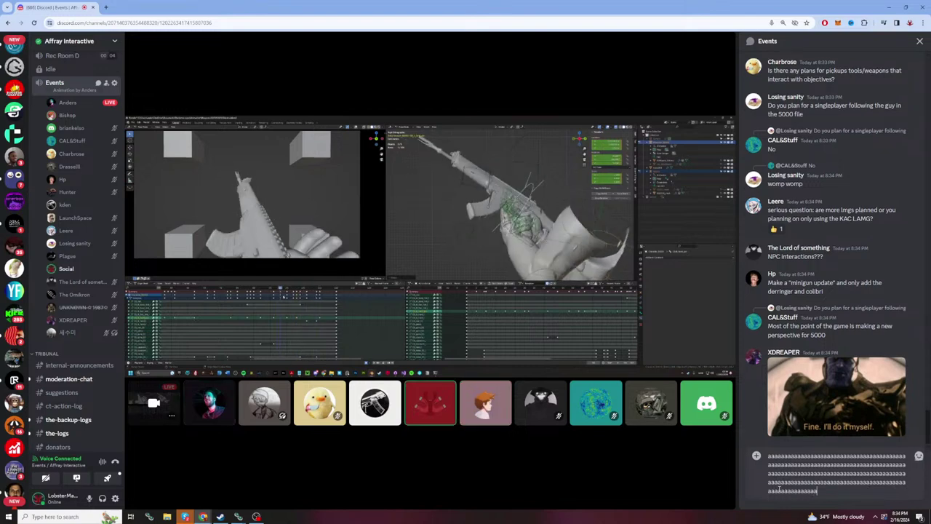
pyautogui.write('aaaaaaaaaaaaaaaaaaaaaaaaaaaaaaaaaaaaaaaaaaaaaaaaaaaaa')
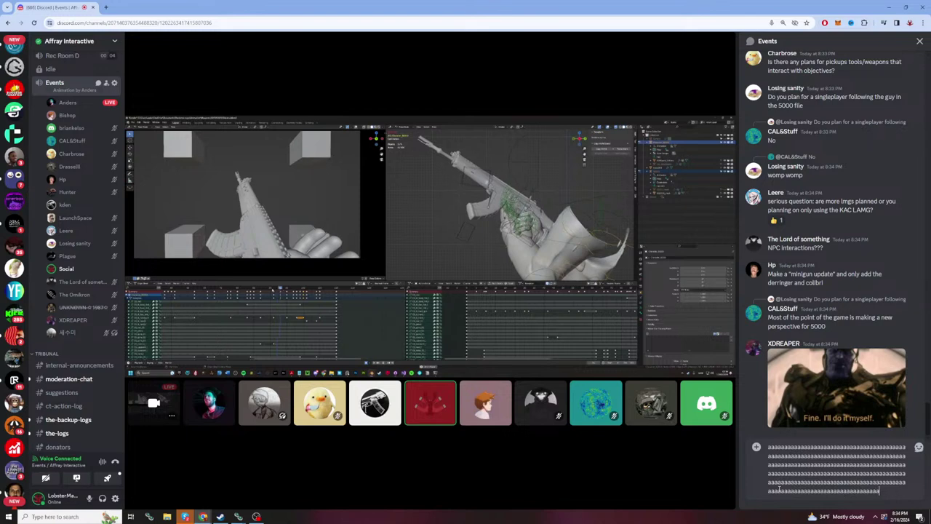
pyautogui.write('aaaaaaa')
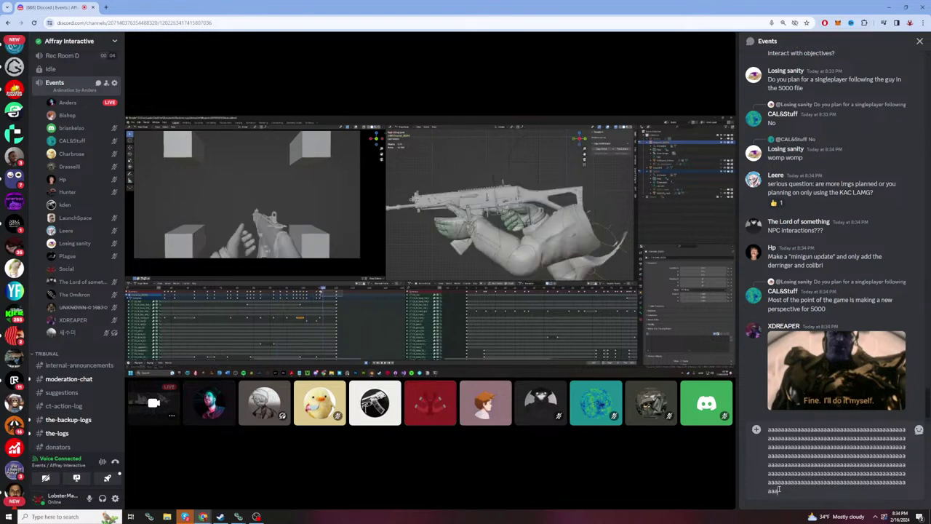
pyautogui.hotkey('ctrl', 'a')
# Step: Delete the selected a's and place the cursor back in the empty Events message box
pyautogui.press('BackSpace')
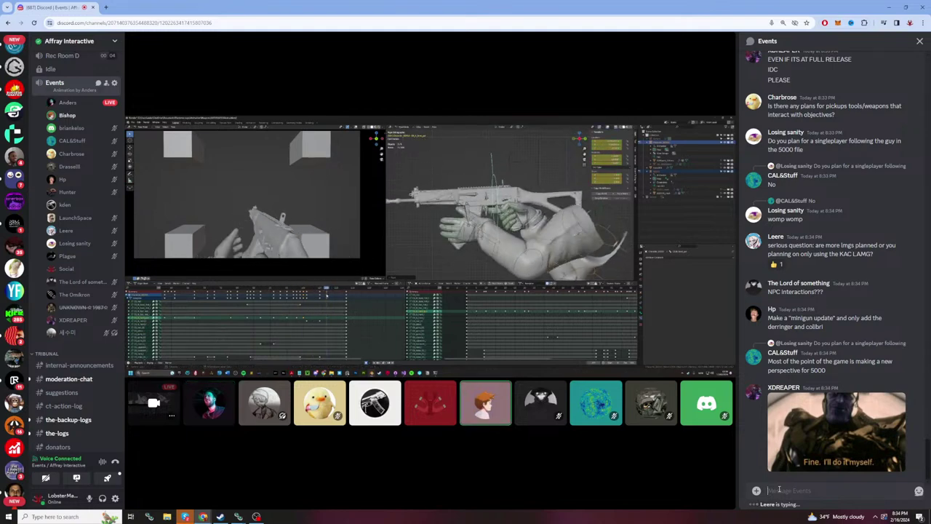
pyautogui.click(779, 490)
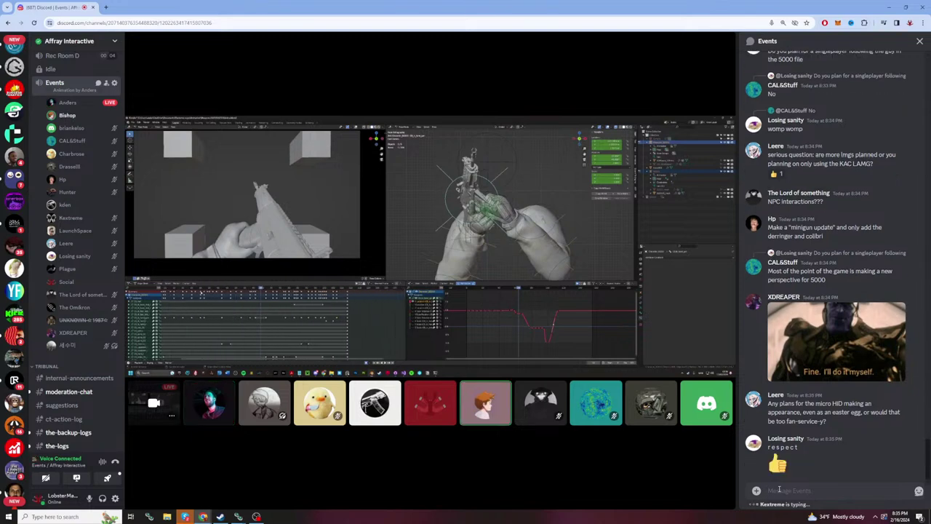
pyautogui.write('aaaaaaaaaaaaaaaaaaaaaaaaaaaaaa')
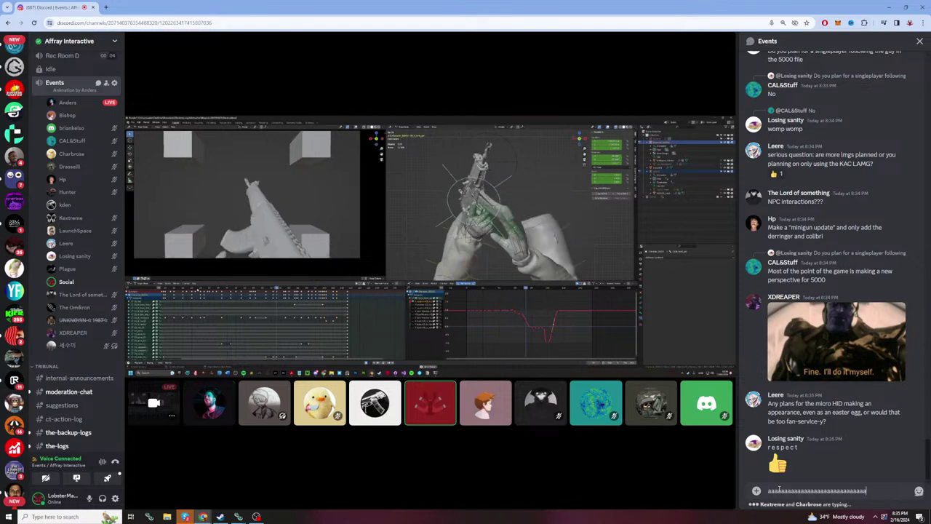
pyautogui.write('aaaaaaaaaaaaaaaaaaaaaaaaaaaaaaaaaaaaaaaaaaaa')
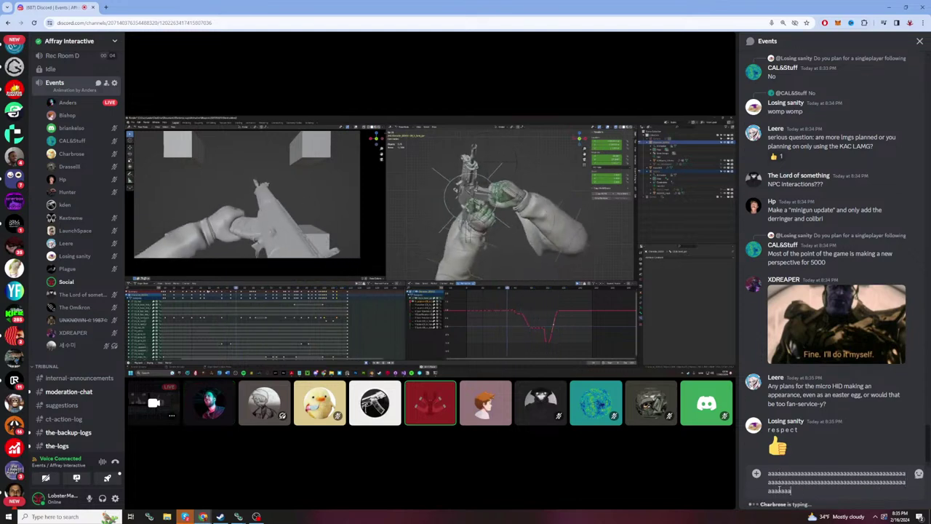
pyautogui.write('aaaaaaaaaaaaaaaaaaaaaaaaaaaaaaaaaaaaaaaaaaaaaaaaaaaaaaaa')
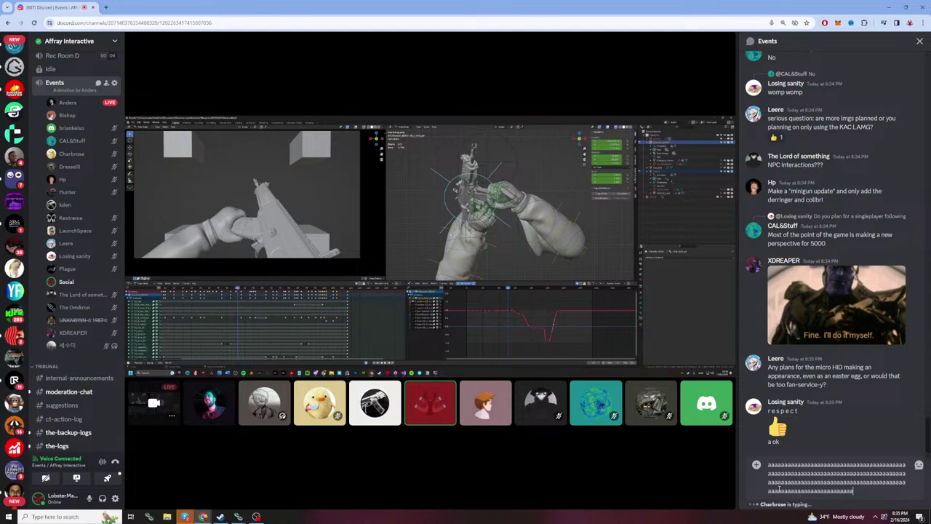
pyautogui.write('aaaaaaaaaaaaaaaaaaaaaaaaaaaaaaaaaa')
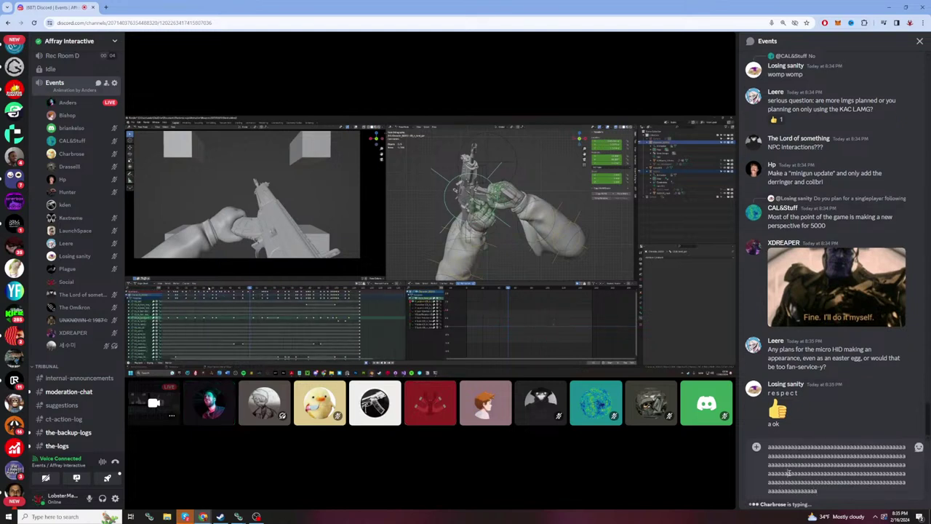
pyautogui.hotkey('ctrl', 'a')
pyautogui.press('BackSpace')
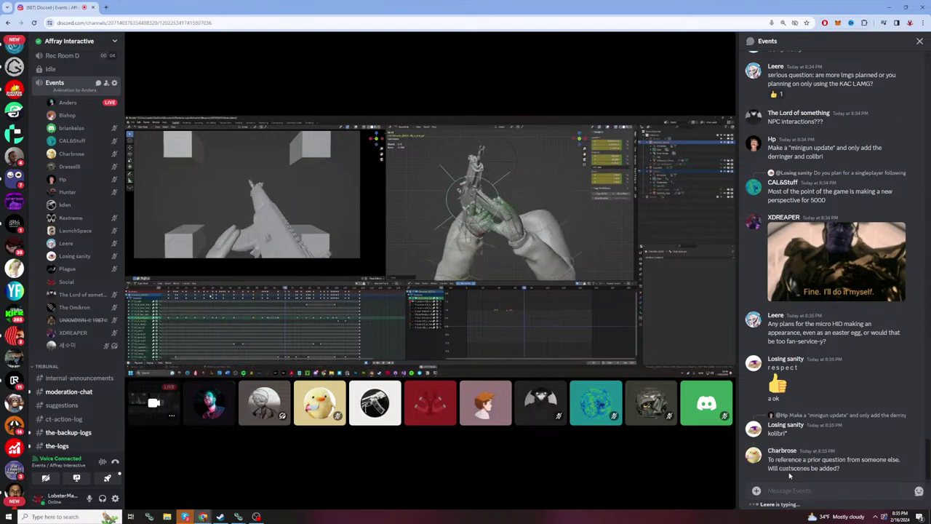
pyautogui.write('aaaaaaaaaaaaaaaaaaaaaaaaaaaaaaaaaa')
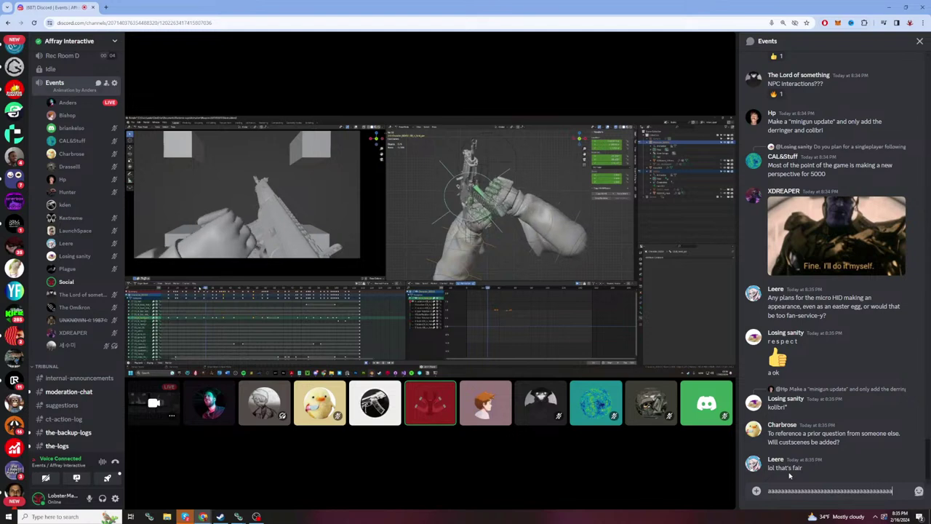
pyautogui.write('aaaaaaaaaaaaaaaaaaaaaaaaaaa')
pyautogui.write('aaaaaaaaaaaaaa')
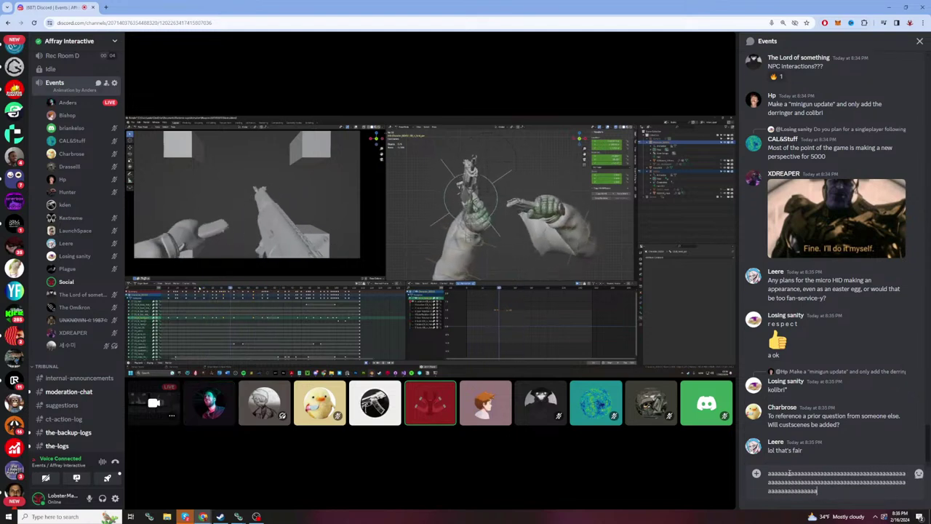
pyautogui.write('aaaaaaaaaaaaaaa')
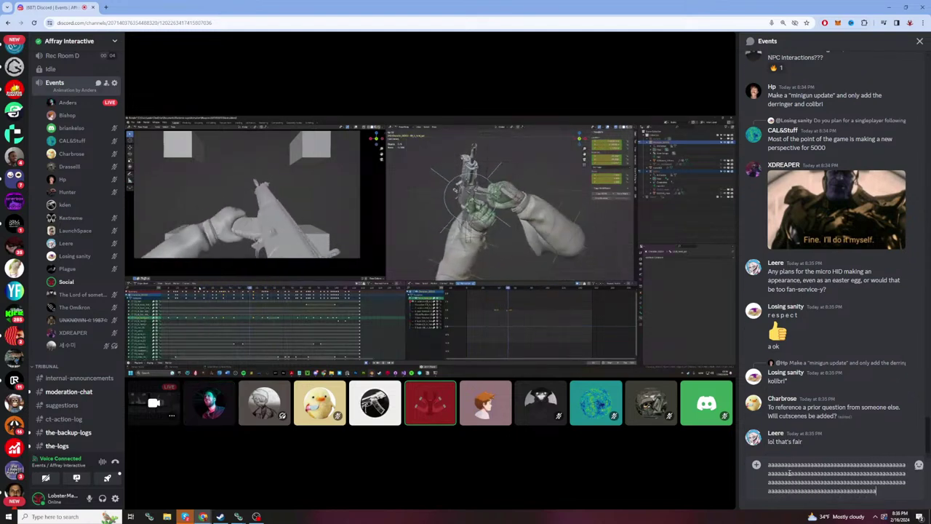
pyautogui.write('aaaaaaaaaaaaaaaaaaaaaaaaaaa')
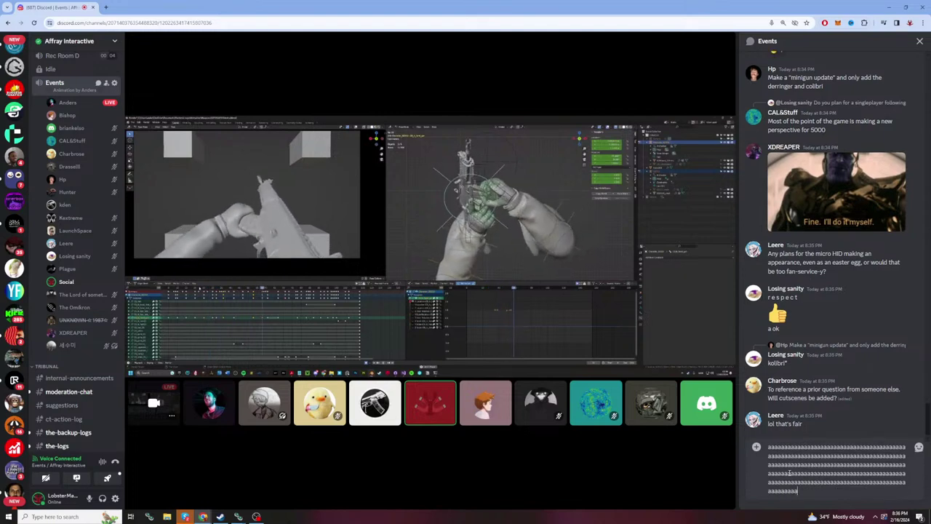
pyautogui.write('aaaaaaaaaaaaaaaa')
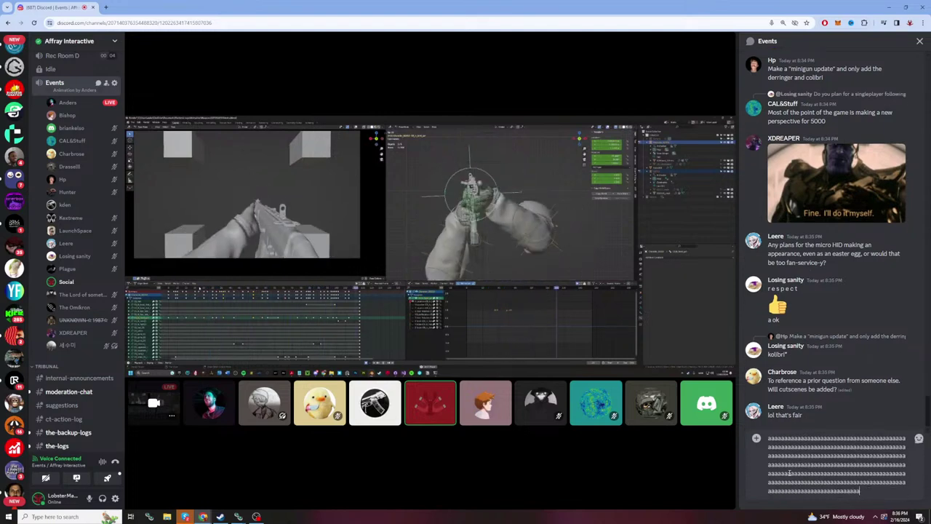
pyautogui.write('aaaaaaaaaaaaaaaaaaaaaaaaaaaaaaaaaaaaaa')
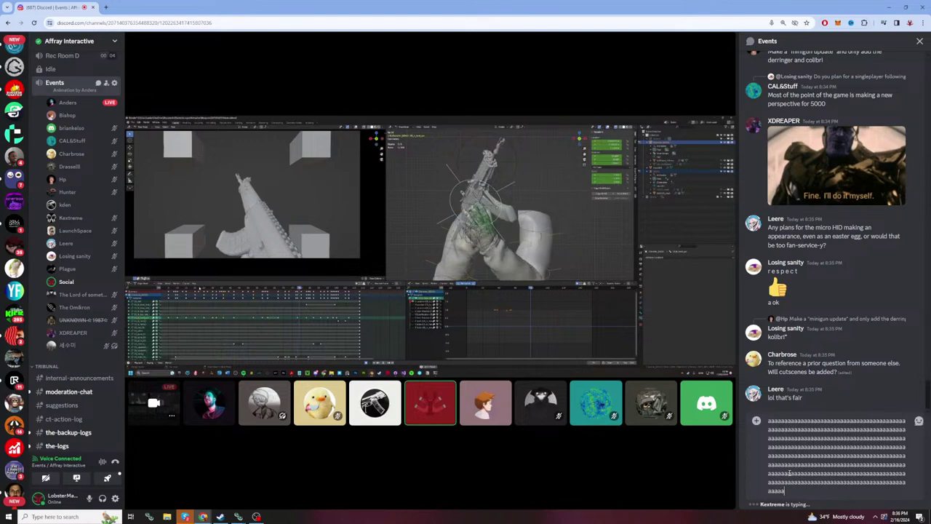
pyautogui.write('aaaaaaaaaaaaaaaa')
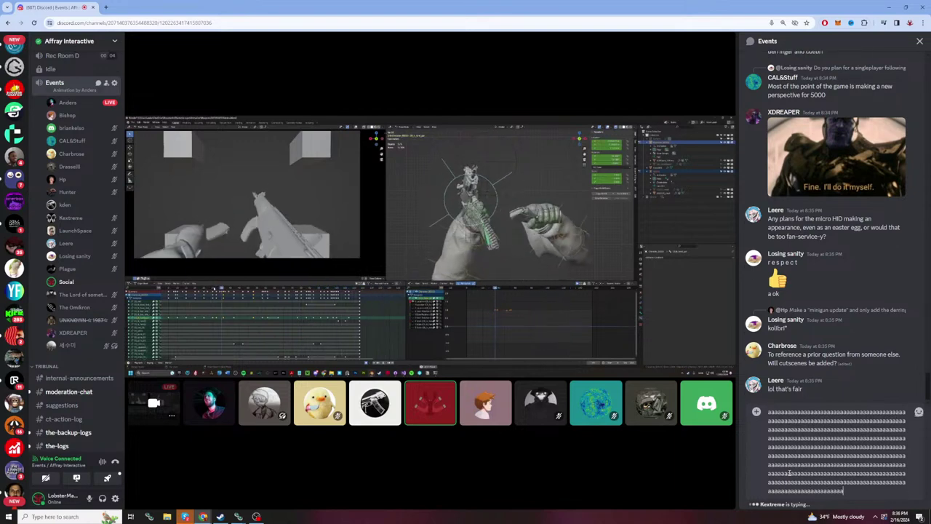
pyautogui.write('aaaaaaaaaaaaaaaaaaaaaaaaaaaaaaaaaaaaaaaaaaaaaaaaaaaaaaaaaaaaaaaaaaaa')
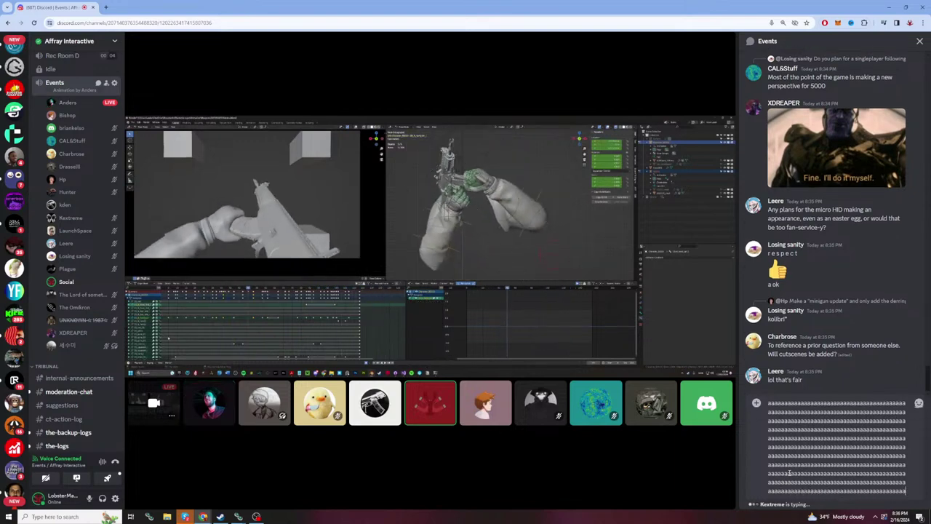
pyautogui.write('aaaaaaaaaaaaaaa')
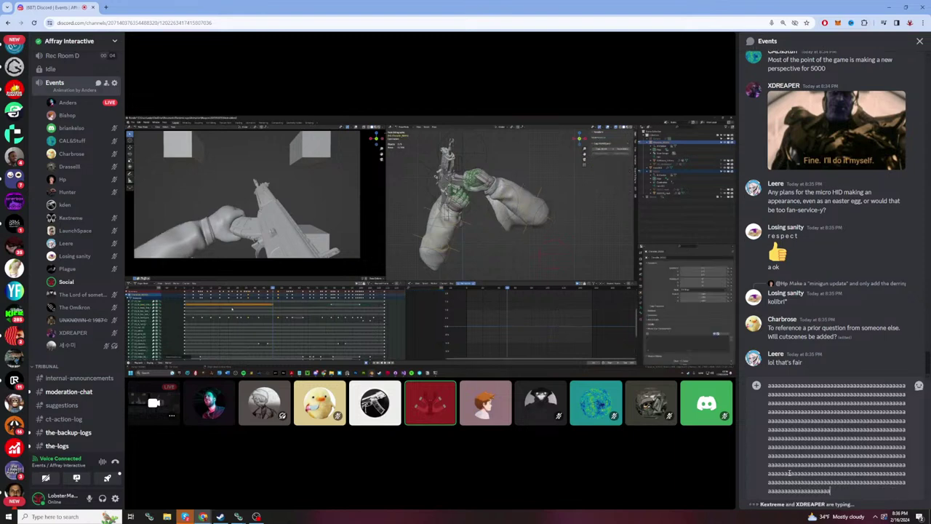
pyautogui.hotkey('ctrl', 'a')
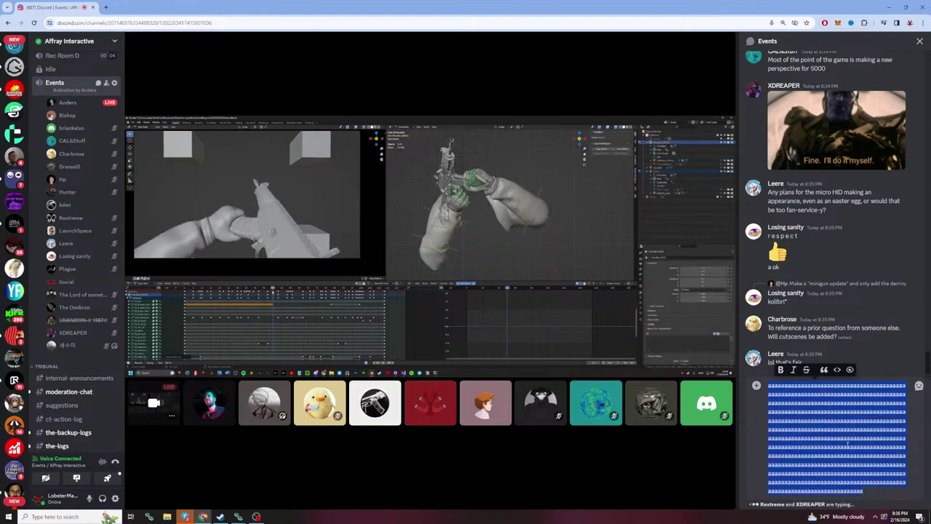
pyautogui.press('BackSpace')
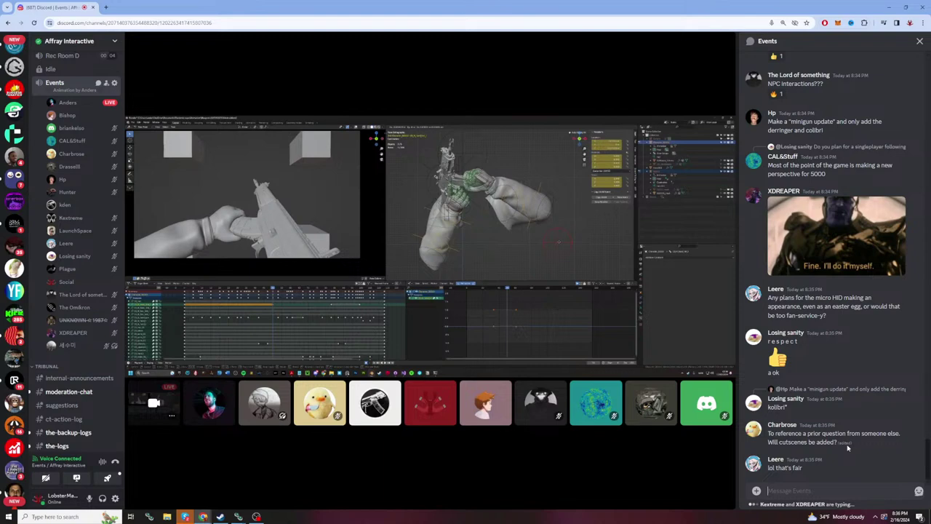
pyautogui.write('aaaaaaaaaaaaaaaa')
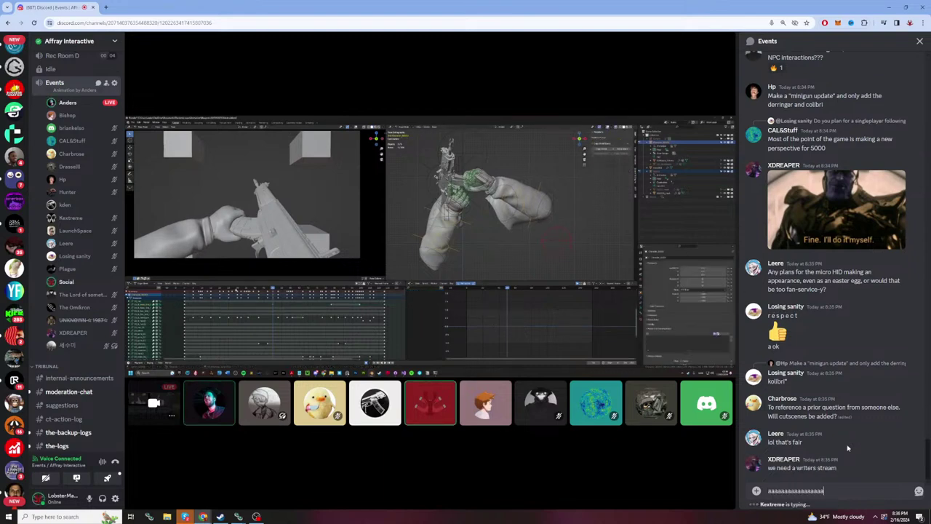
pyautogui.write('aaaaaaaaaaaaaaaaaaaaaaaaaaaaaaaaaaaaaaaaaaaaaaaaaaaaaaaaaaaaaaaaaaaaaaaaaa')
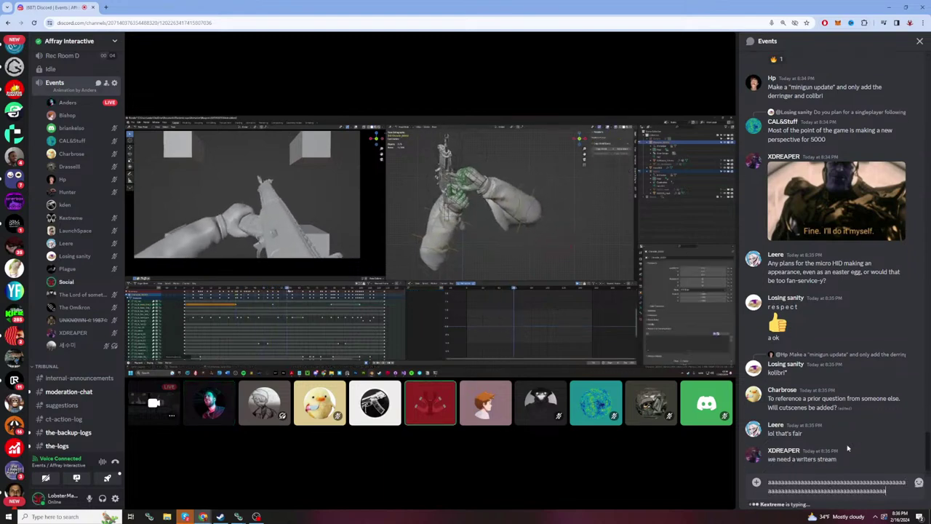
pyautogui.write('aaaaaaaaaaaaaaaaaaaaaaaaaaaaaaaaaaaaaaaaaaaaaaaaaaaaaaaaaaaaaaaaaaaaaaaaaaaaaaaaaaaaaaaaaaaaaaaaaaaaaaaaa')
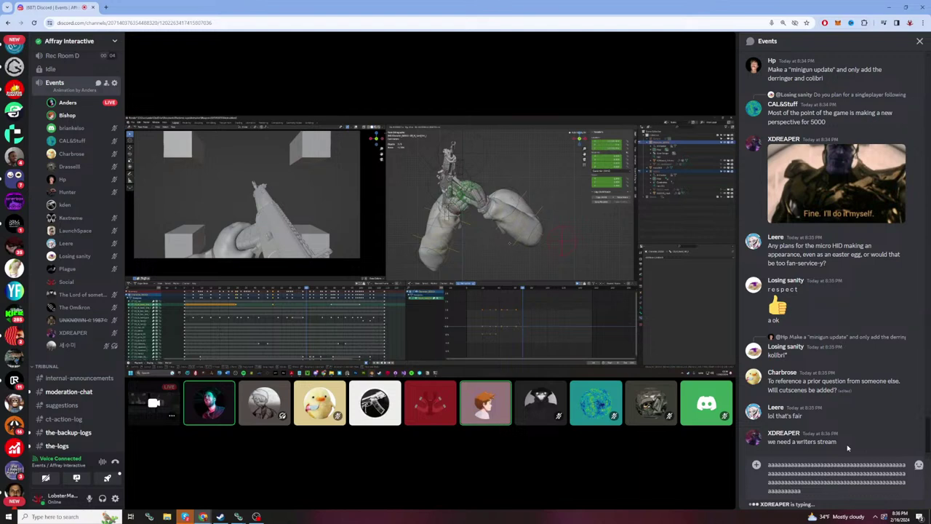
pyautogui.hotkey('ctrl', 'a')
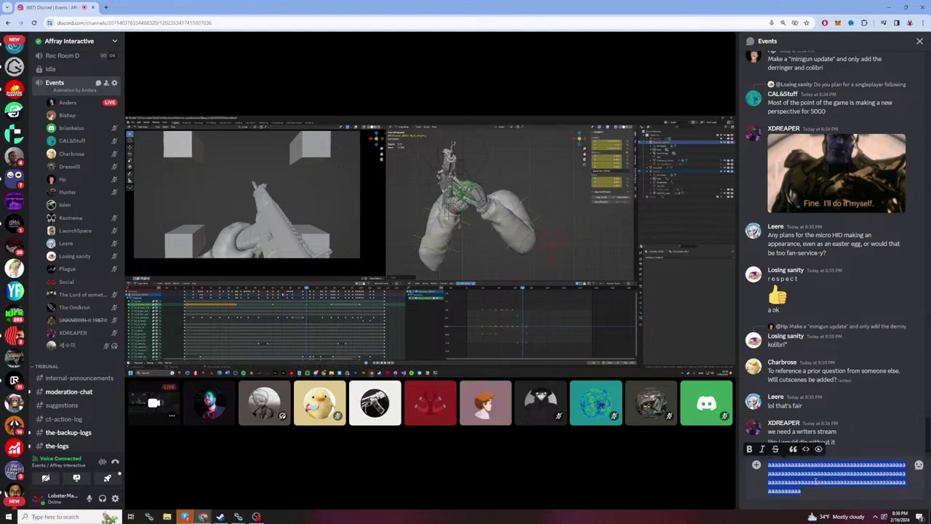
pyautogui.press('BackSpace')
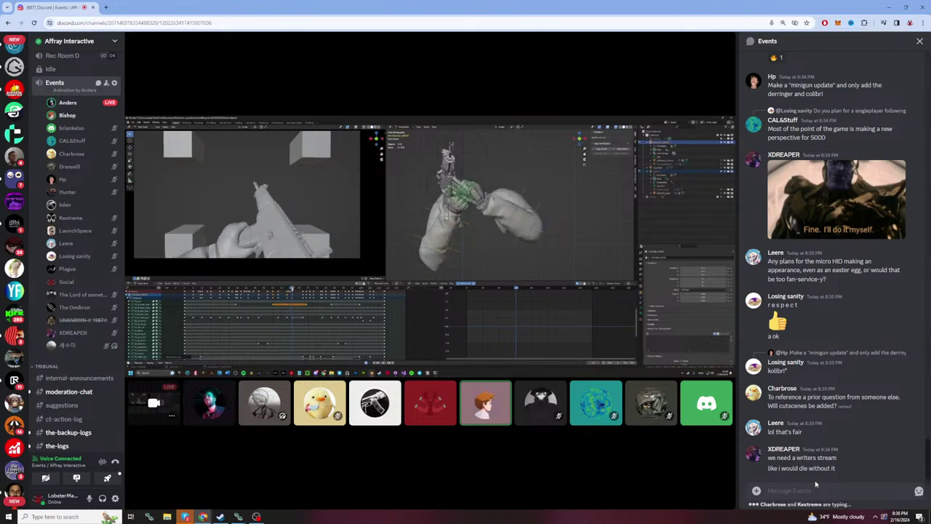
pyautogui.write("I'")
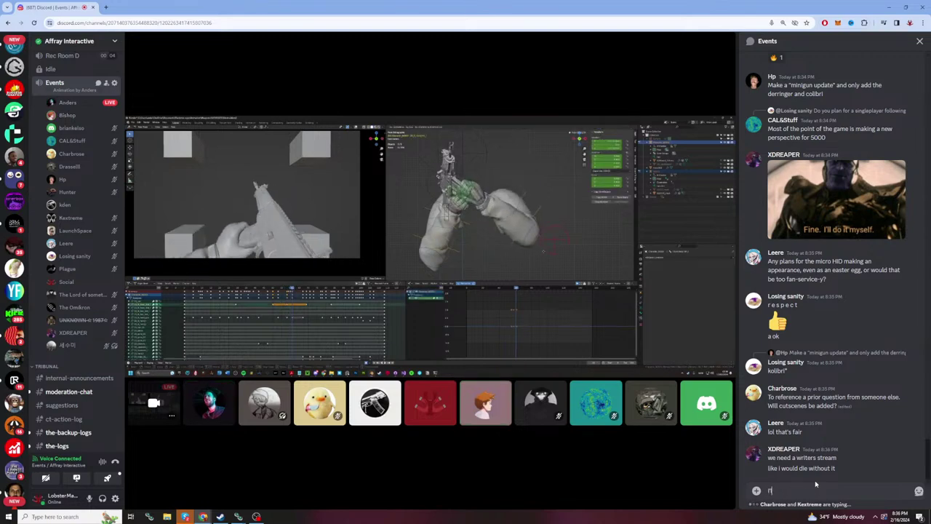
pyautogui.write('ll make it happ')
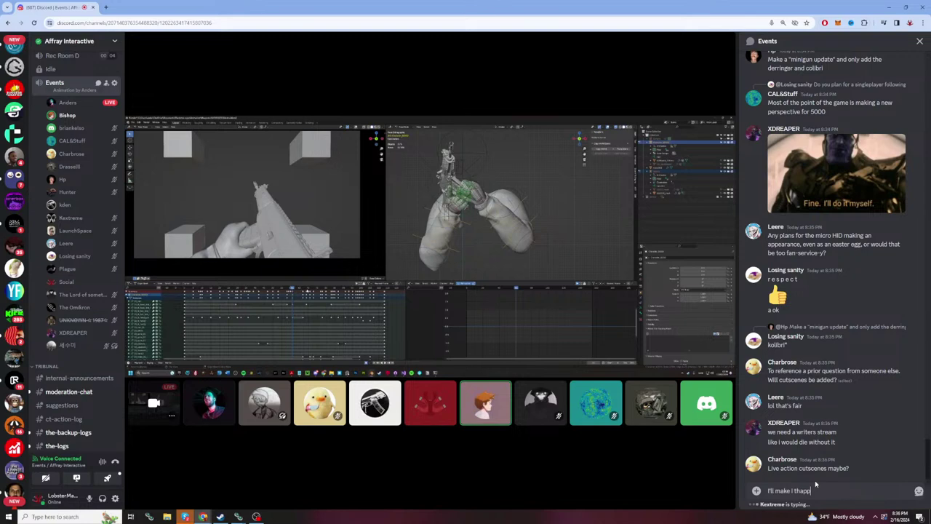
pyautogui.press('BackSpace')
pyautogui.write('t')
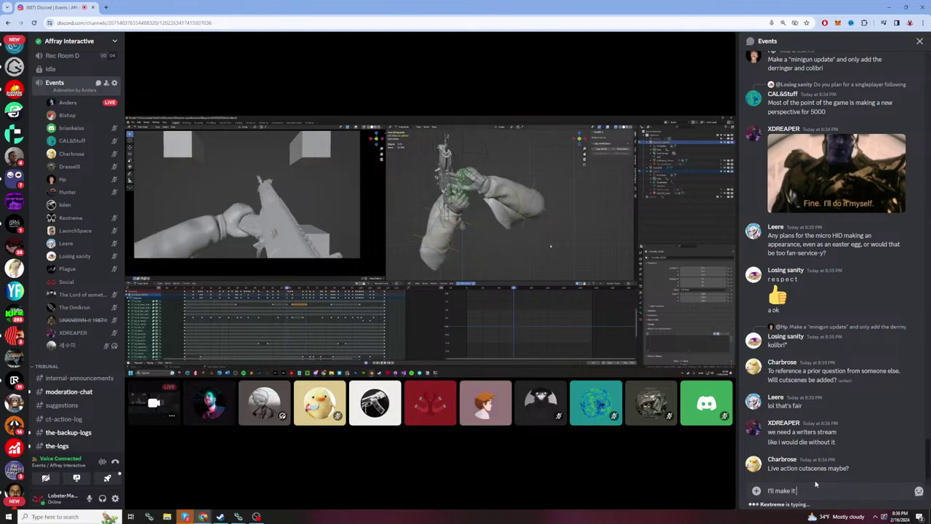
pyautogui.write(' happen')
pyautogui.press('Return')
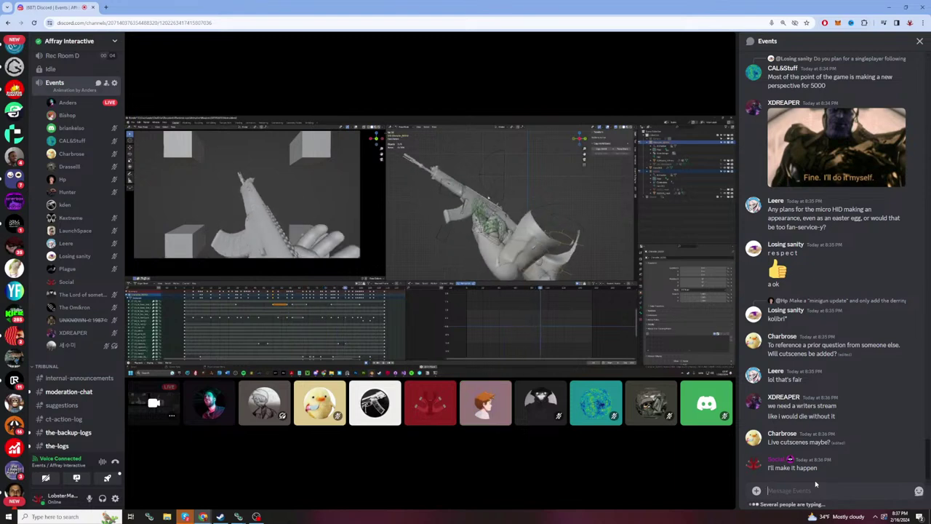
pyautogui.write('aaaaaaaaaa')
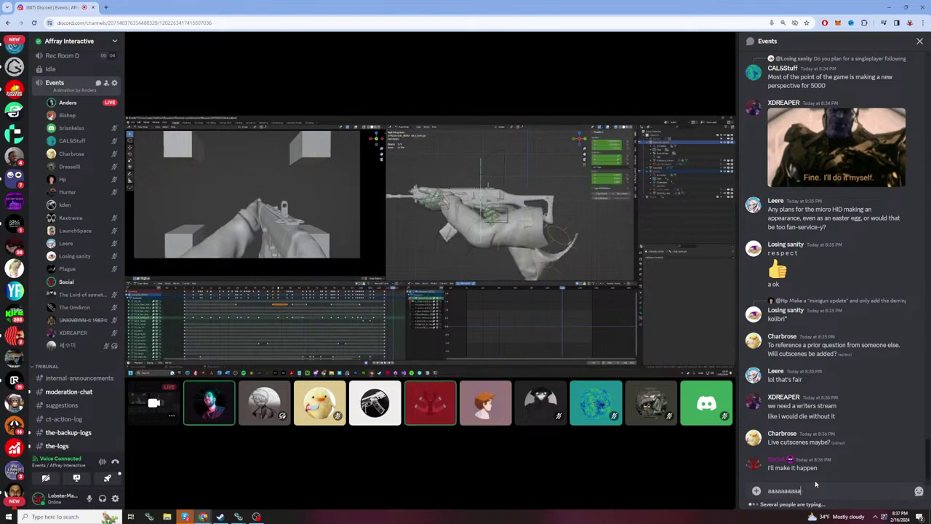
pyautogui.write('aaaaaaaaaaaaaaaaaaaaaaaaaaaaaaaaaaaaaaaaaaaaaaaaaa')
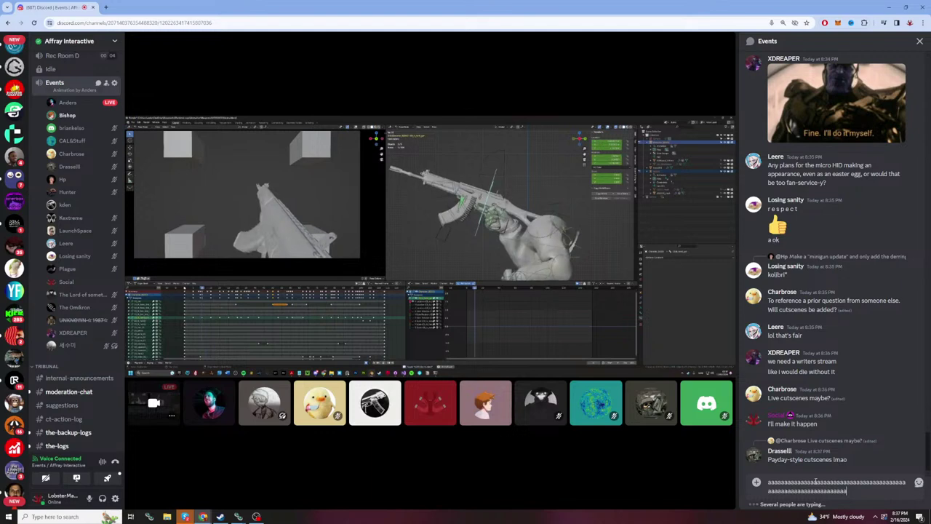
pyautogui.hotkey('ctrl', 'a')
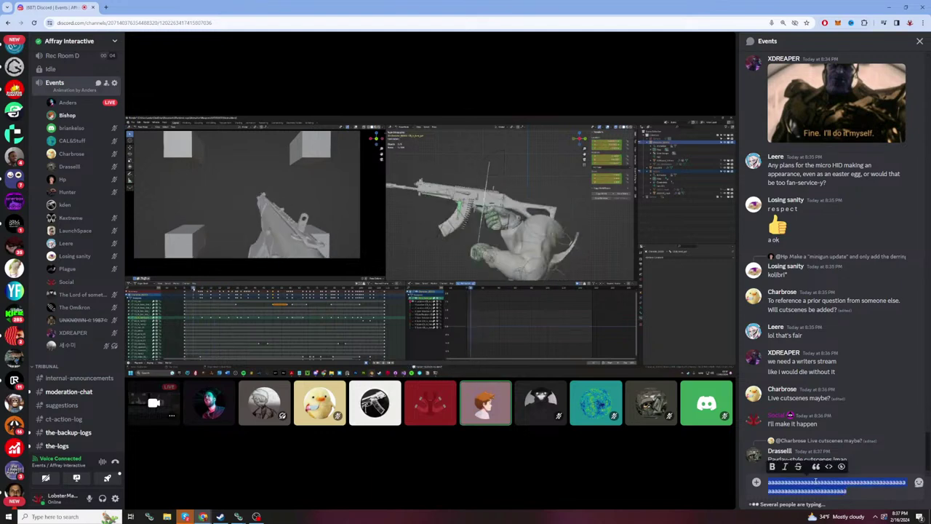
pyautogui.press('BackSpace')
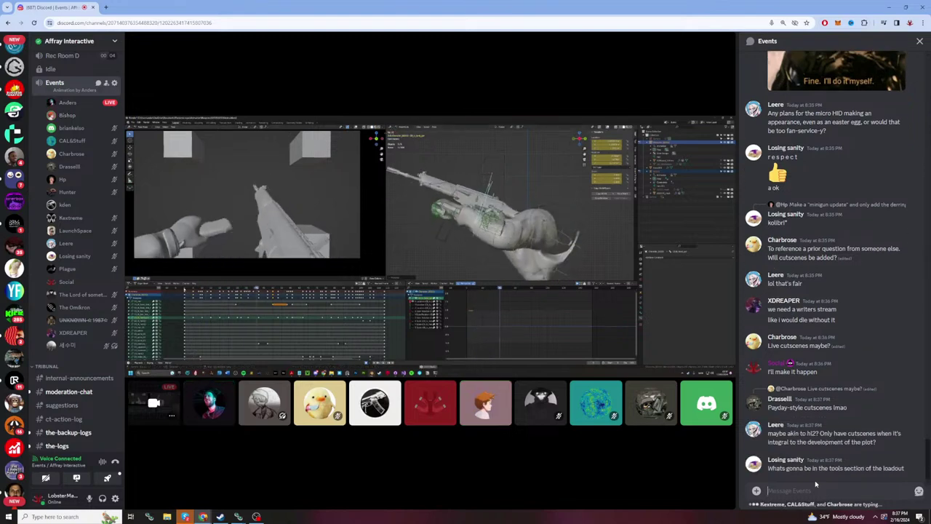
pyautogui.write('aaaaaaaaaaaaaaaaaaaaaaaaaaaaaaaaa')
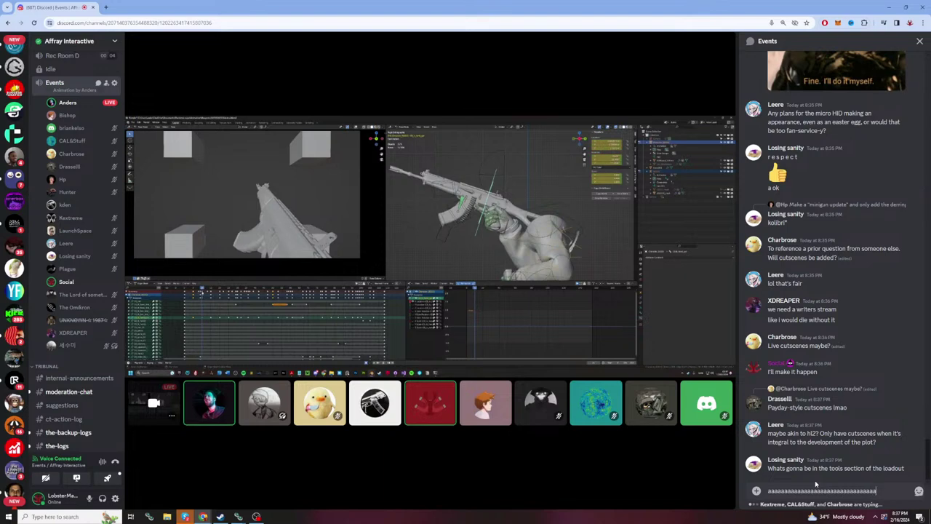
pyautogui.write('aaaaaaaaaaaaaaaaaaaaaaaaaaaaaaaaaaaaaaaaaaaaaaaaaaaaaaaaaaaaaaaaaaaaaaaaaaaaaaaaaaaaaaaaaaaaaaa')
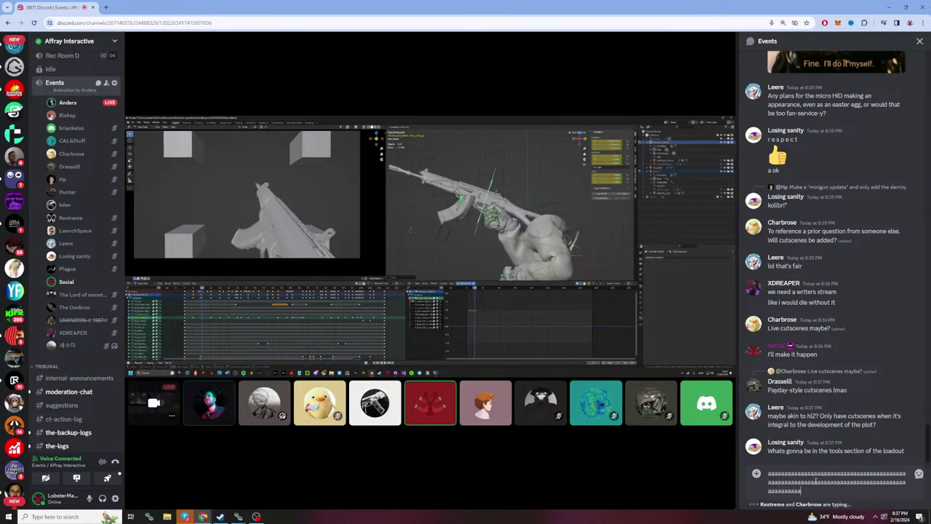
pyautogui.write('aaaaaaaaaaaaaaaaaaaaaaaaaaaaaaaaaaaaaaaaaaaaaaaaaaaaaaaaaaaaaaaaaa')
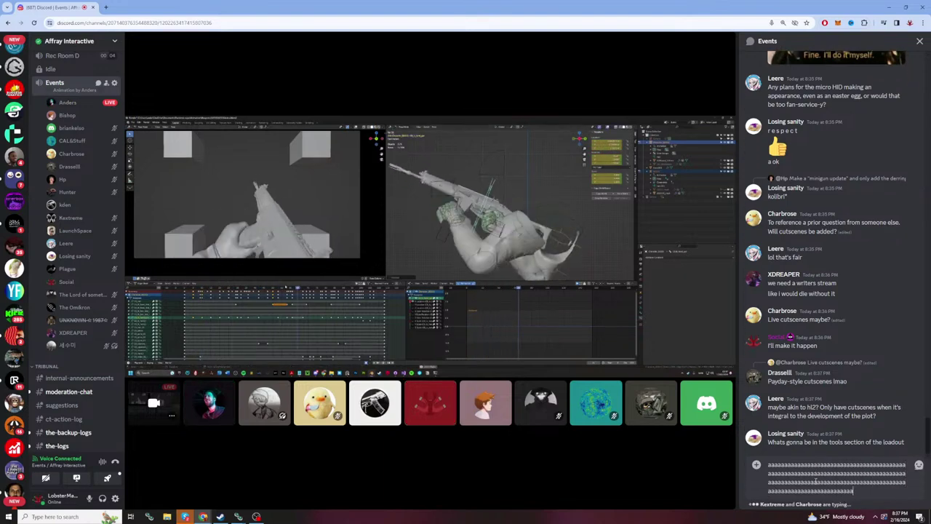
pyautogui.hotkey('ctrl', 'a')
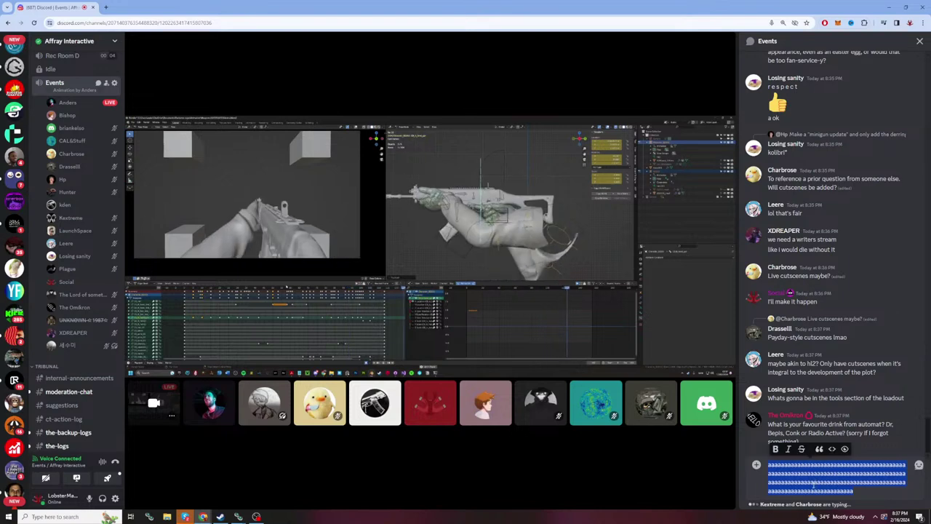
pyautogui.click(813, 483)
pyautogui.hotkey('ctrl', 'a')
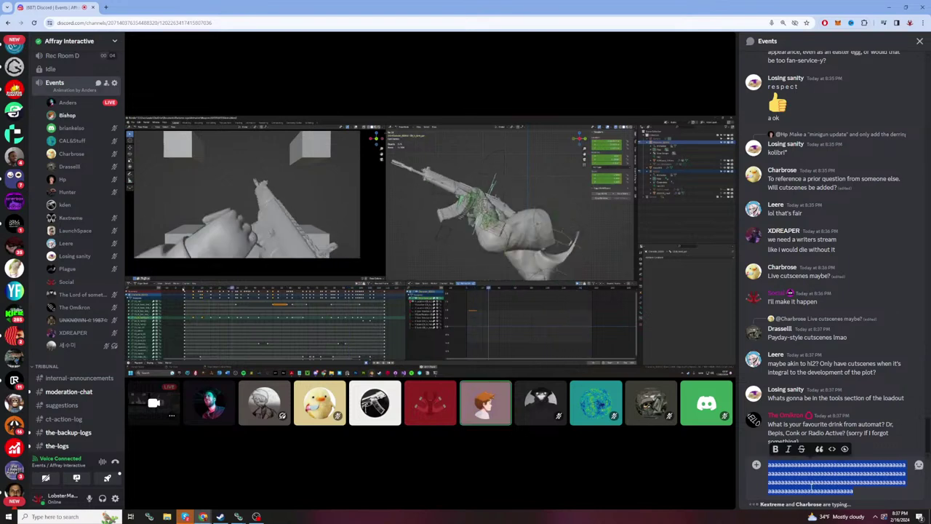
pyautogui.press('BackSpace')
pyautogui.write('aaaaaaaaaaaaaaaaa')
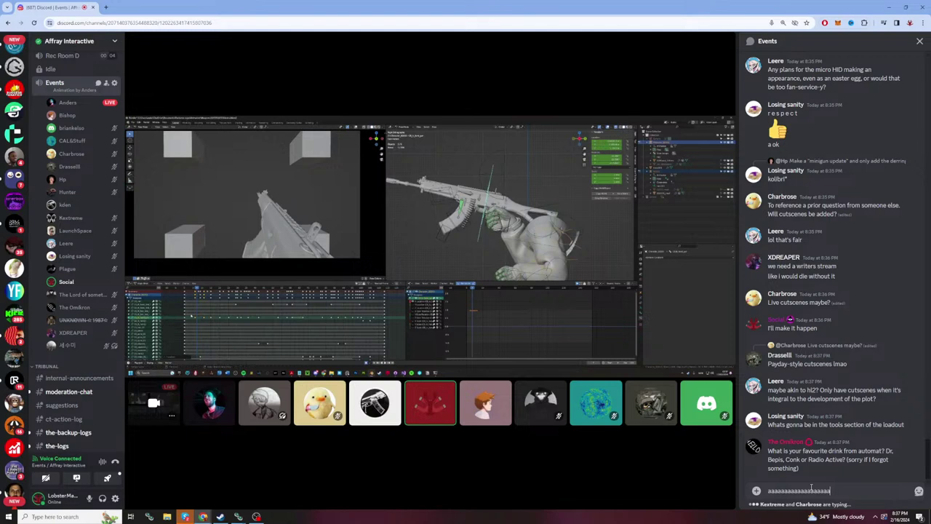
pyautogui.write('aaaaaaaaaaaaaaaaaaaaaaaaaaaaaaaaaaaaaaaaaaaaaaaaaaaaaaaaaaaaaaaaaaaaaaaaaaaaaa')
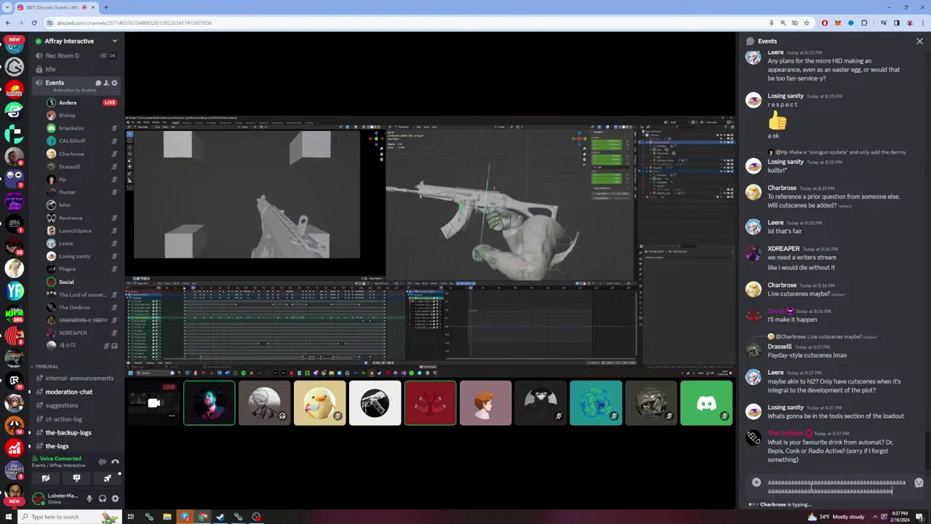
pyautogui.write('aaaaaaaaaaaaaaaaaaaaaaaaaaaaaaaaaaaaaaaaaaaaaaaaaaaaaaaaaaaaaaaaaaaaaaaa')
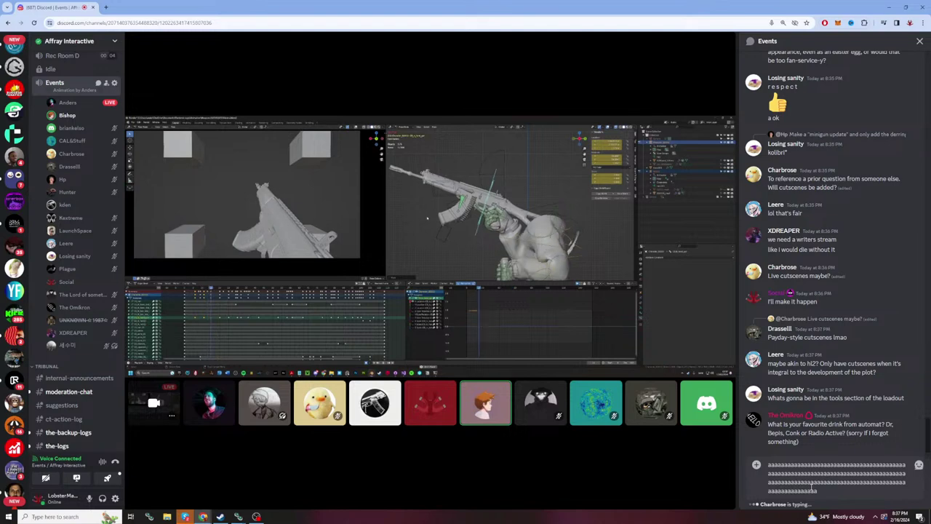
pyautogui.hotkey('ctrl', 'a')
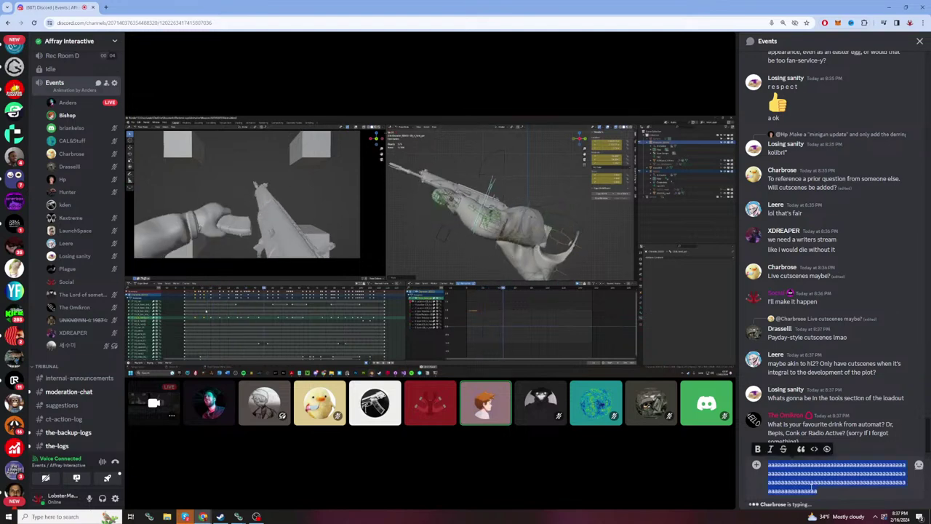
pyautogui.press('BackSpace')
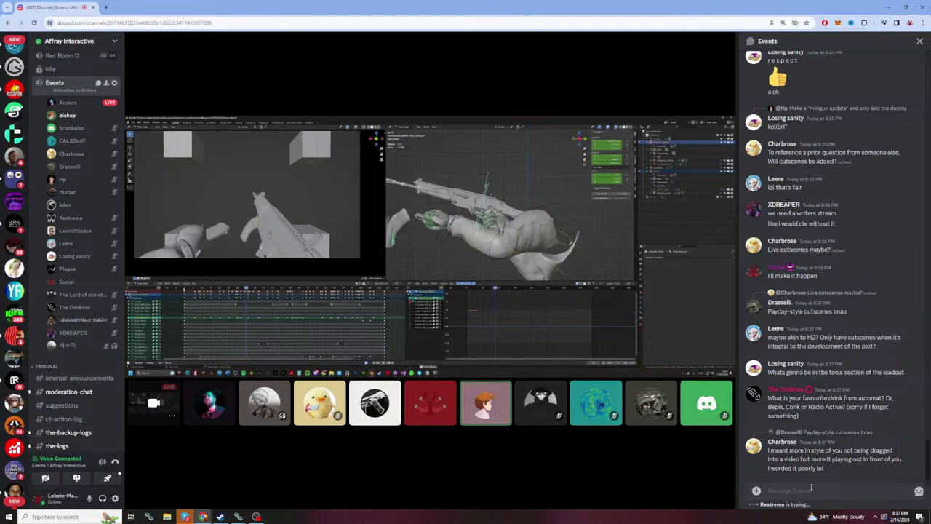
pyautogui.write('aaaaaaaaaaaaaaaaaaaaaa')
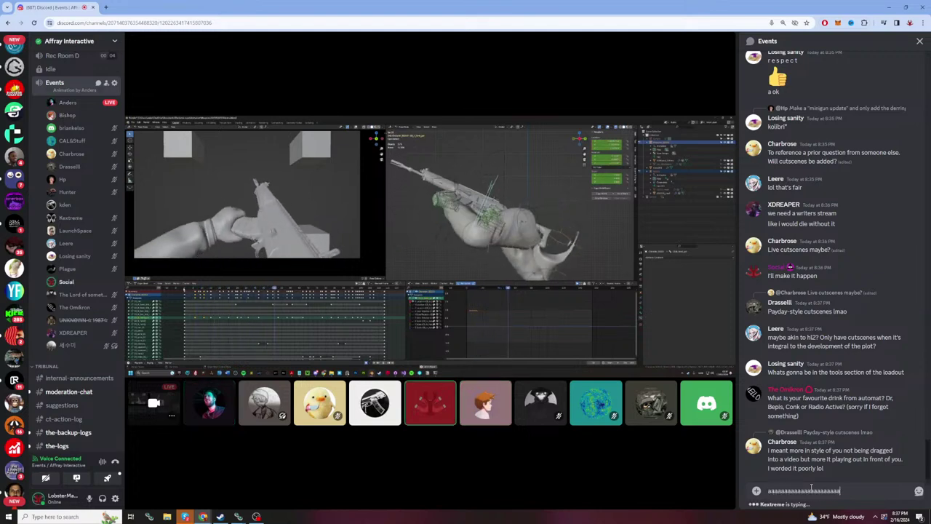
pyautogui.write('aaaaaaaaaaaaaaaaaaaaaaaaaaaaaaaaaaaaaaaaaaaaaaaaaaaaaaaaaaaa')
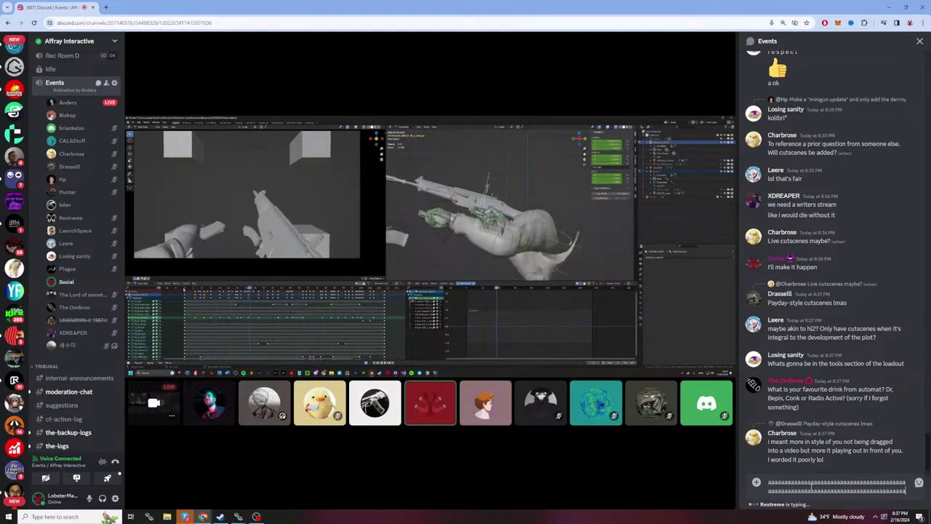
pyautogui.write('aaaaaaaaaaaaaaaaaaaaaaaaaaaaaaaaaaaaaaaaaaaaaaaaaaaaaaaaaaaaaaaaaaaaaaaaa')
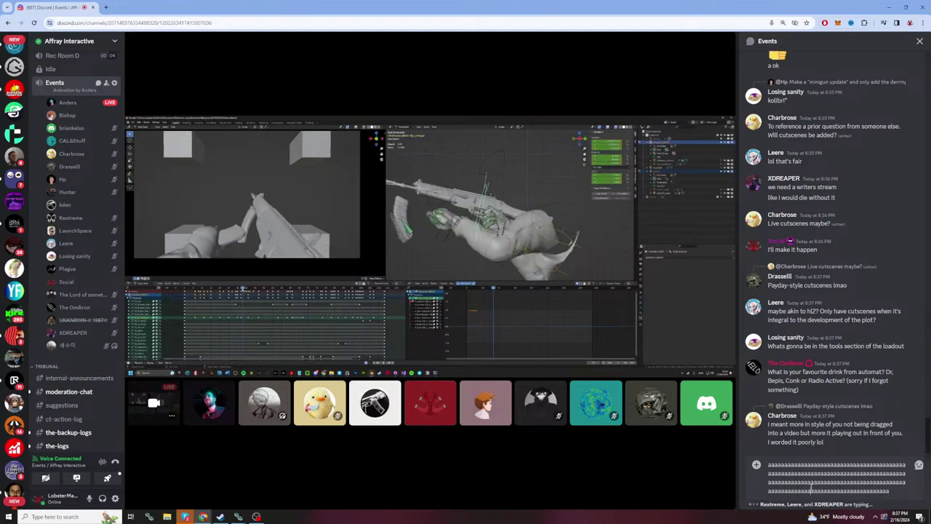
pyautogui.hotkey('ctrl', 'a')
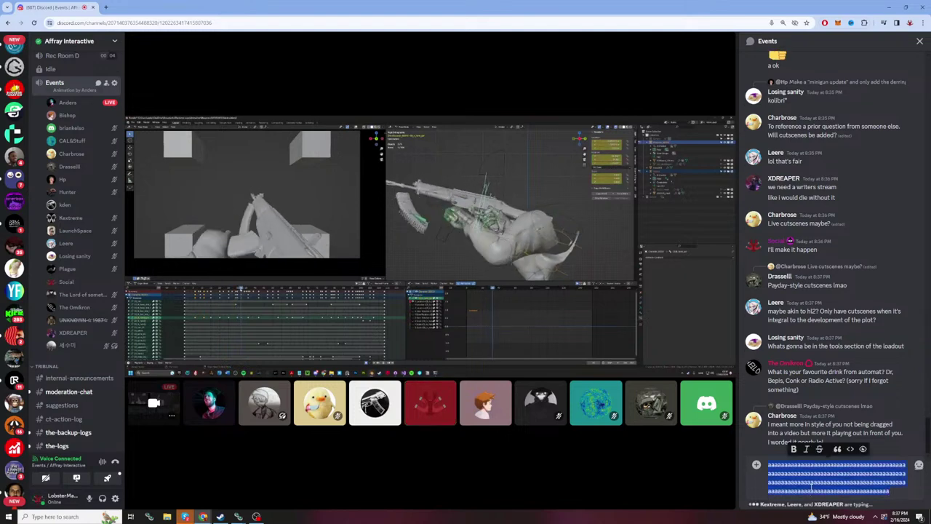
pyautogui.press('BackSpace')
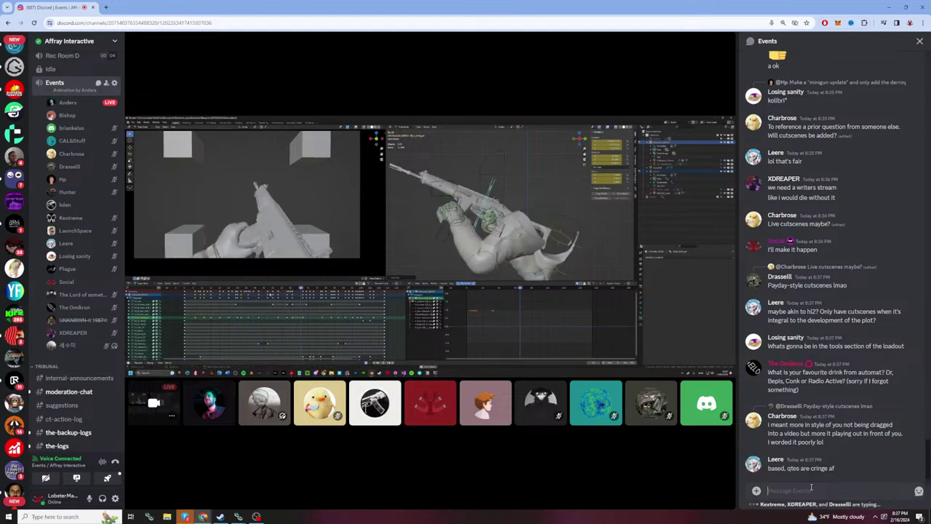
pyautogui.write('aaaaaaaaaaaaaaaaaaaaaaaaaaaaaaaaaaaaa')
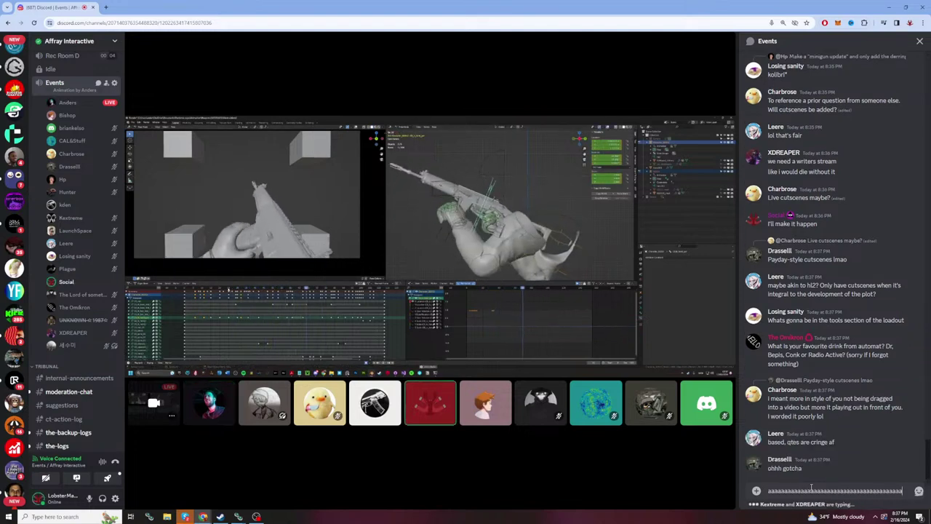
pyautogui.write('aaaaaaaaaaaaaaaaaaaaaaaaaaaaaa')
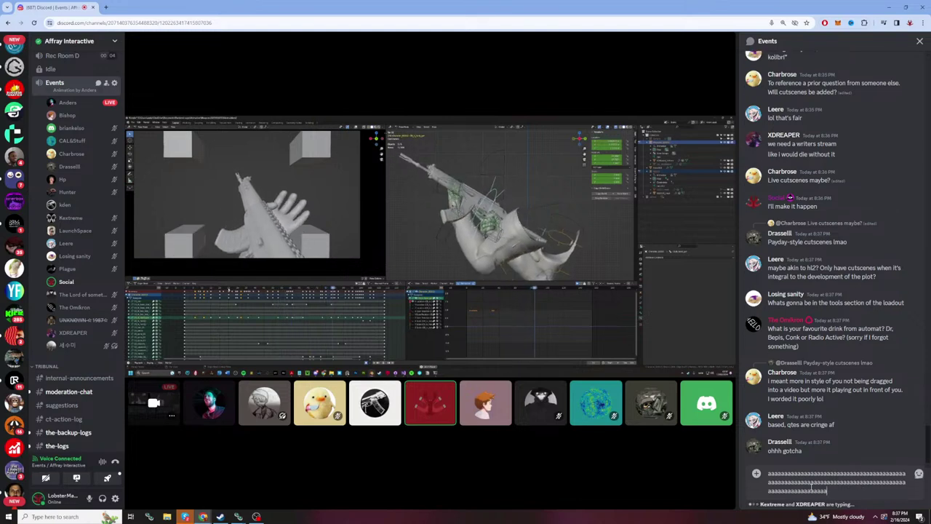
pyautogui.write('aaaaaaaaaaaaaaaaaaaaaaaaaaaaaaaaaaaaaaaaa')
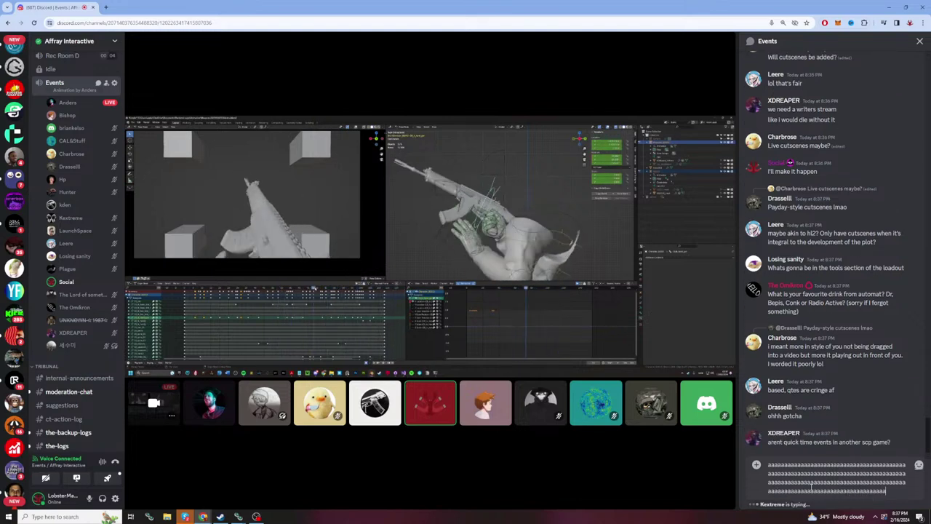
pyautogui.write('aaaaaaaaaaaaa')
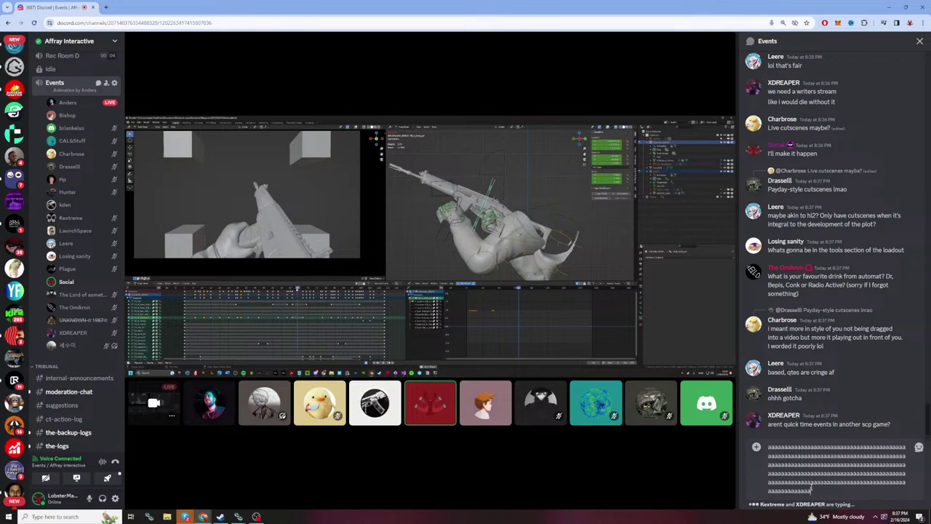
pyautogui.write('aaaaaaaaaaaaaaaaaaaaaaaaaaa')
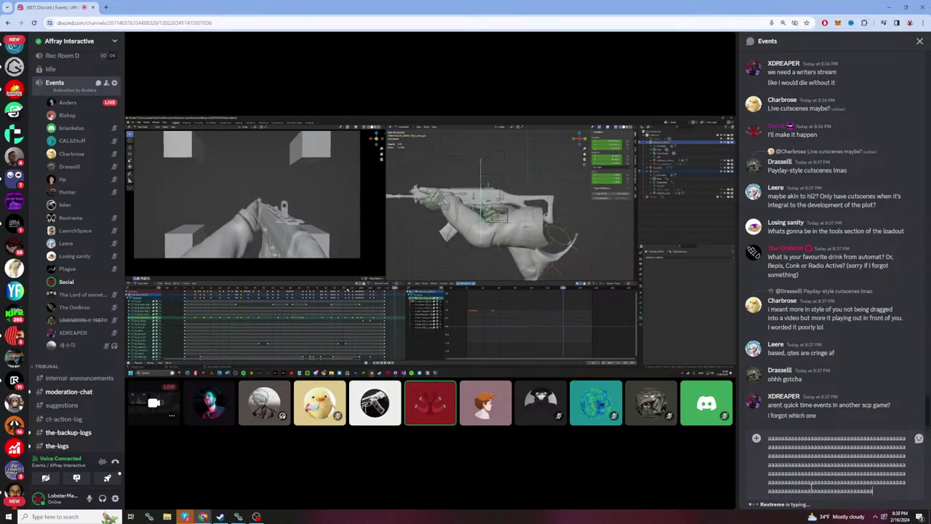
pyautogui.write('aaaaaaaaaaaaaaaaaaaaaaaaaaaaaaaa')
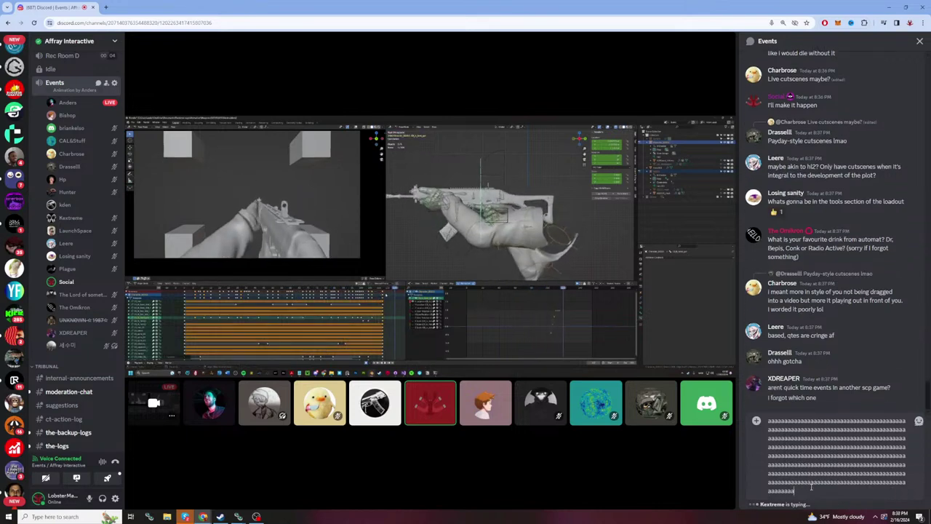
pyautogui.write('aaaaaaaaaaaaaaaaa')
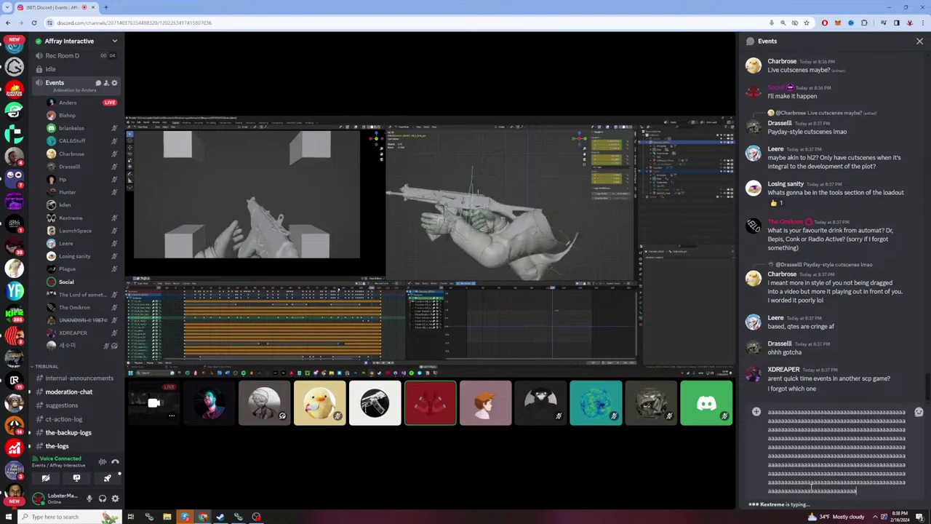
pyautogui.write('aaaaaaaaaaaaaaaa')
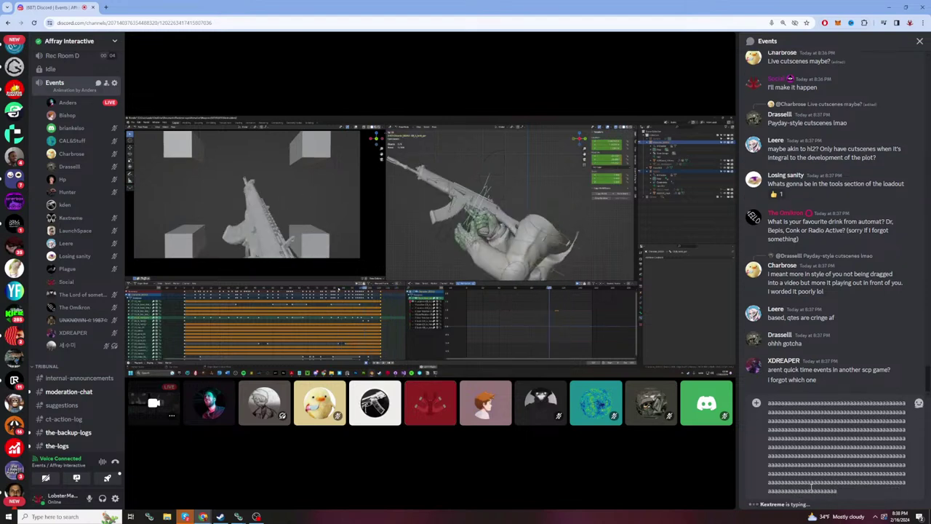
pyautogui.hotkey('ctrl', 'a')
pyautogui.press('BackSpace')
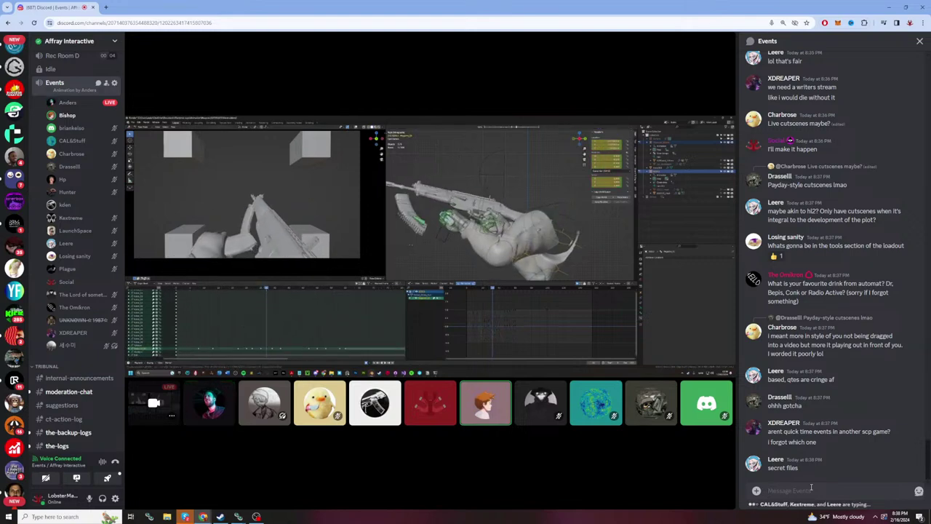
pyautogui.scroll(1, 889, 431)
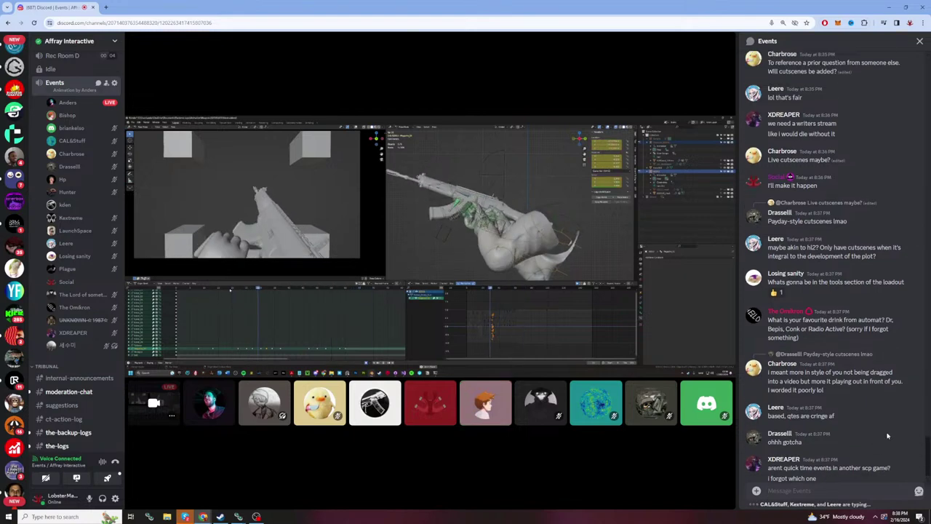
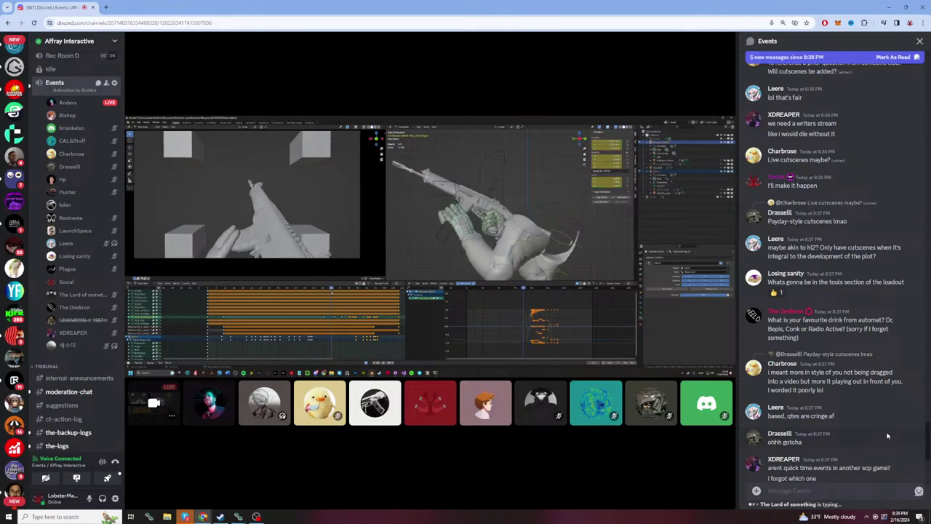
# Step: Type four long runs of a's in the Events draft, deleting each one unsent
pyautogui.write('aaaaaaaaaaaaaaaaaaaaaaa')
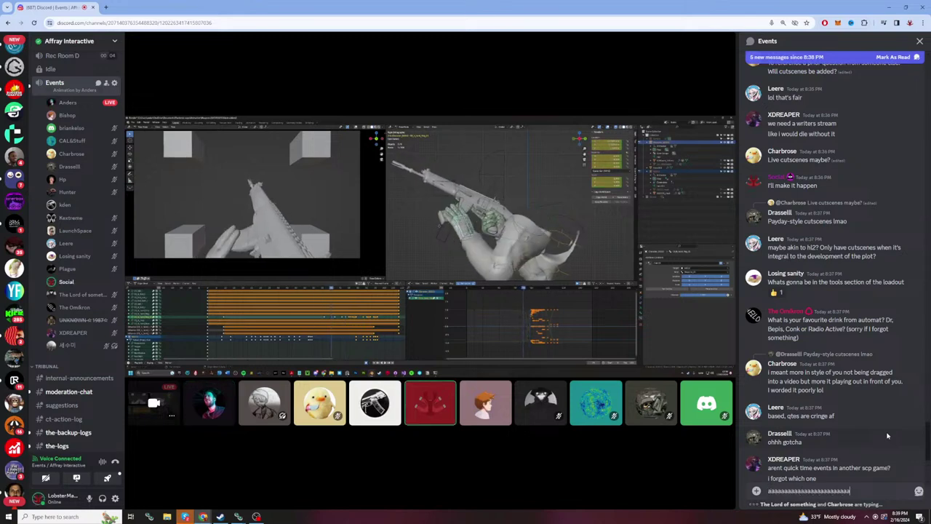
pyautogui.write('aaaaaaaaaaaaaaaaaaaaaaaaaaaaaaaaaaaaaaaaaaaaaaaaaaaaaaaaaaaaaaaaaaaaaaaaaaaaaaaaaaaaaaaaaaaaaaa')
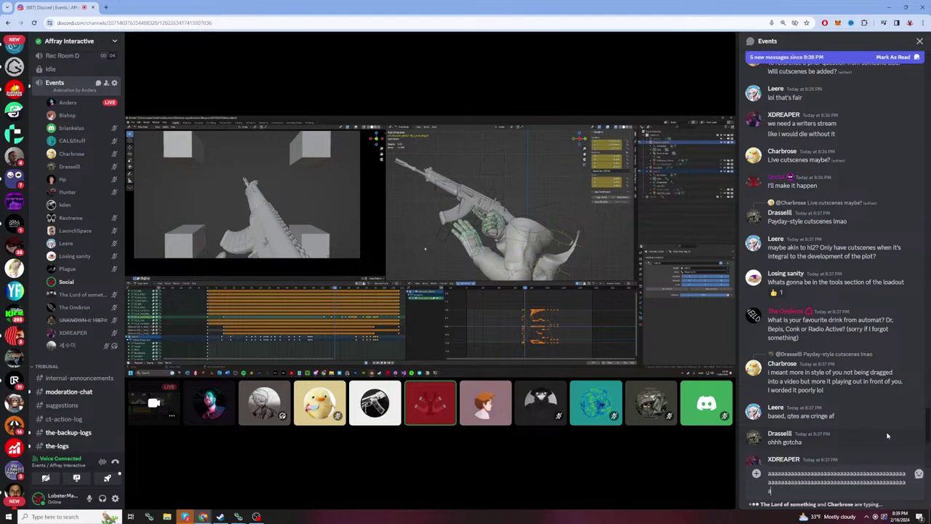
pyautogui.write('aaaaaaaaaaaaaaaaaaaaaaaaaaaaaaaaaaaaaaaaaaaaaaaaaaaaaaaaaaaa')
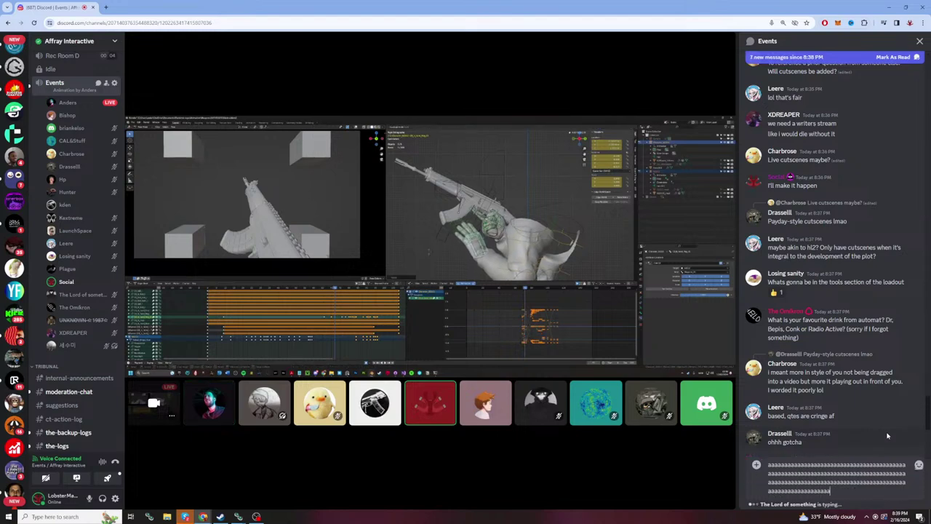
pyautogui.write('aaaaaaaaaaaaaaaaaaaaaaaaaaaaaaaaaaaaaa')
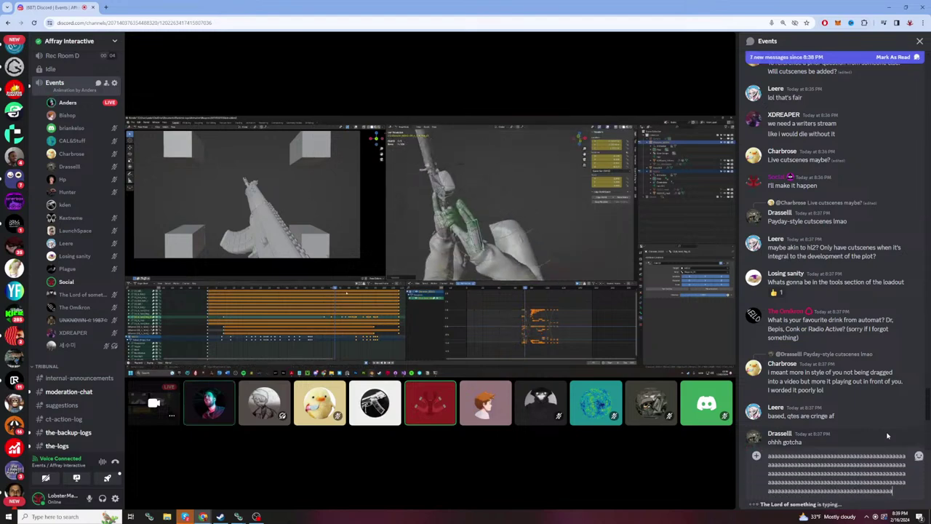
pyautogui.write('aaaaaaaaaaaaaaaaaaaaaaaaaaaaaaaaaaaaaaaaaaaaaaaaaaaaaaaaaaaaaaaaaaaaaaaaaaaa')
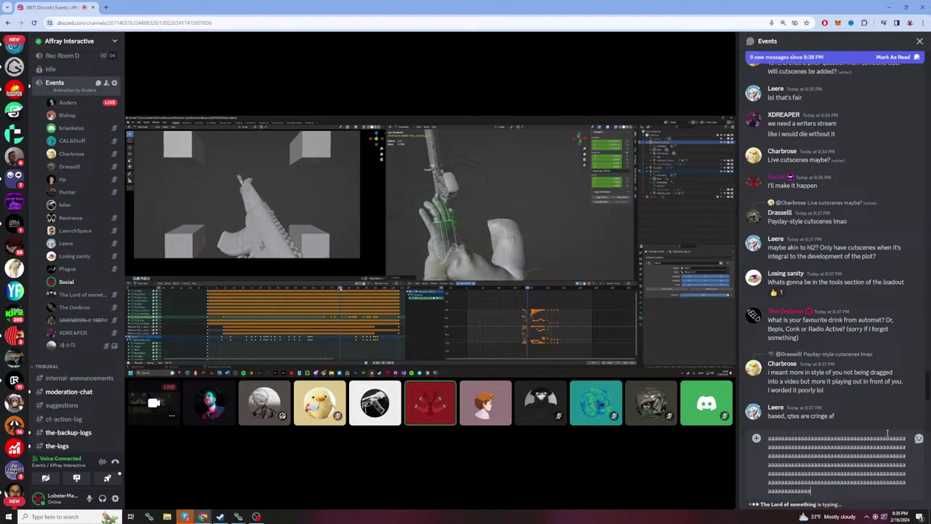
pyautogui.write('aaaaaaaaaaaaaaaaaaaaaaaaaaaaaaaaaaaaaaaaaaaaaaaaaaaaaaaaaaaaaaaaaaaaaaaaaaa')
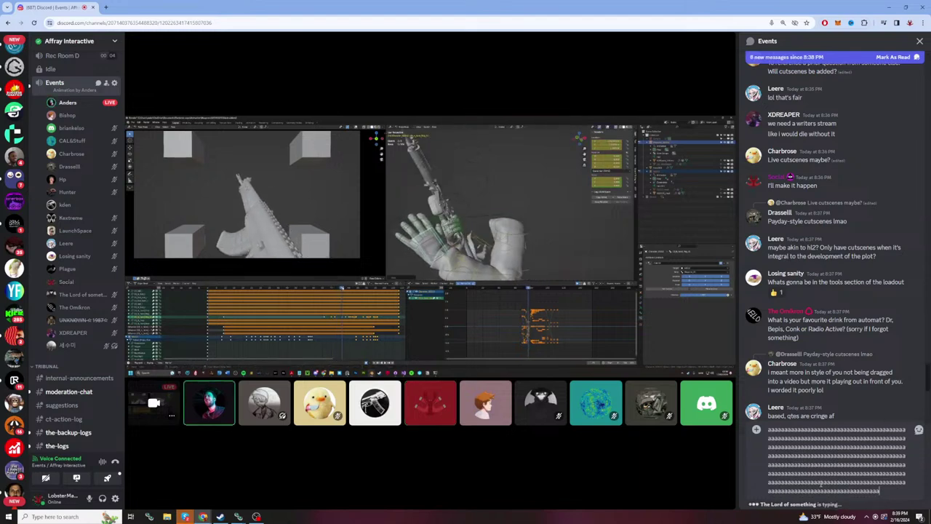
pyautogui.hotkey('ctrl', 'a')
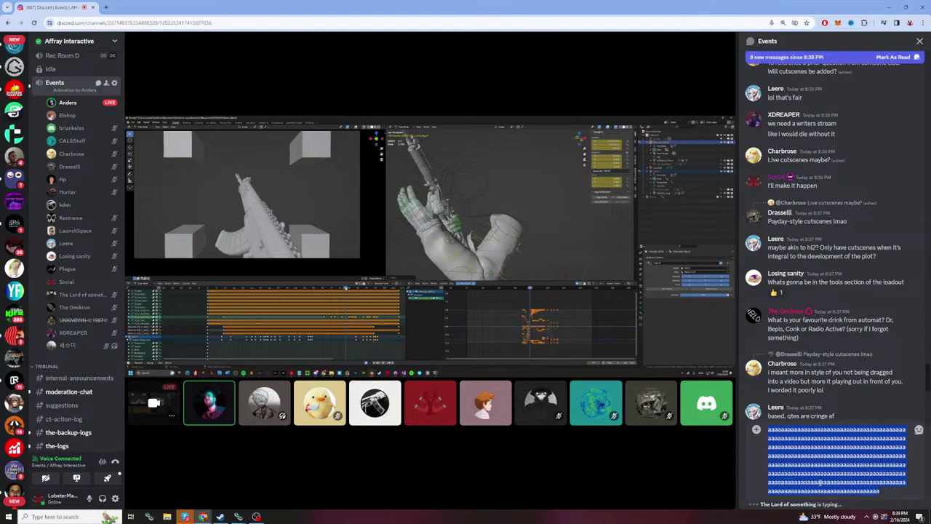
pyautogui.press('BackSpace')
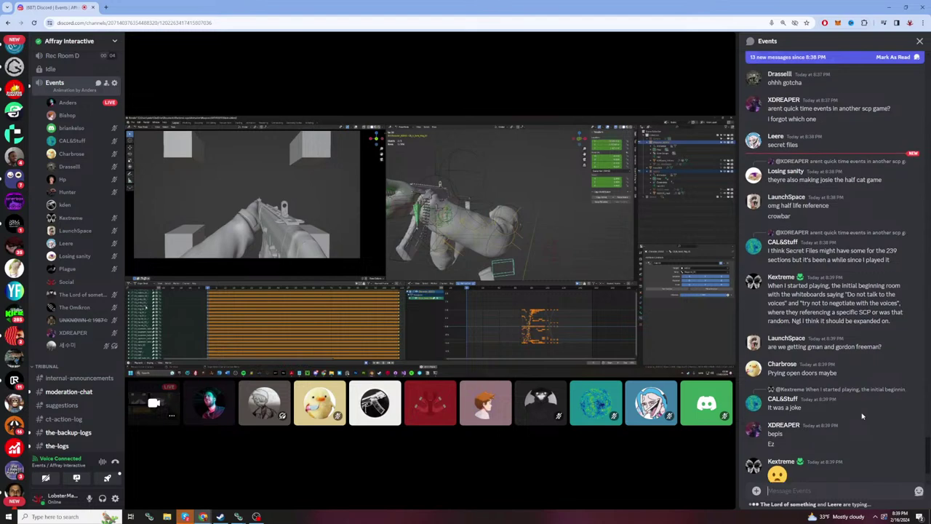
pyautogui.write('aaaaaaaaaaaaaaaaaaaaaaaaaaaa')
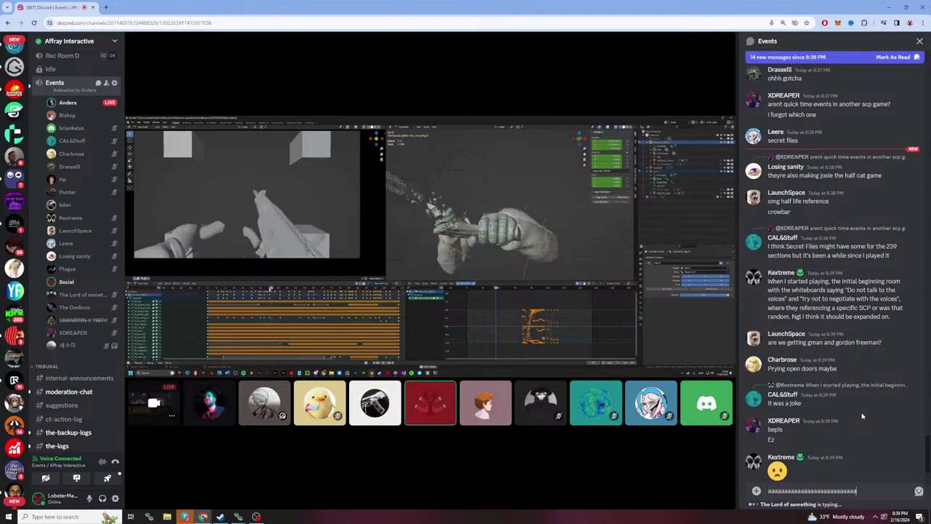
pyautogui.write('aaaaaaaaaaaaaaaaaaaaaaaaaaaaaaaaaaaaaaaaaaaaaaaaaaaaaaaaaaaaaaaaaaaaaaaaaaaaaaaaaaaaaaaaaa')
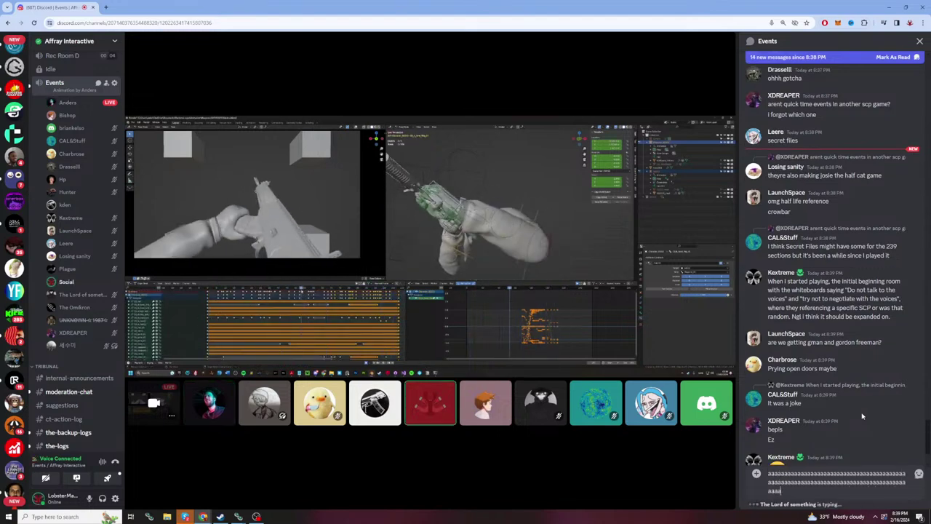
pyautogui.write('aaaaaaaaaaaaaaaaaaaaaaaaaaaaaaaaaaaaaaaaaaaaaaaaaaaaaaaaaaaaaaaaaaaaaaaaaaaaaaaaaaaa')
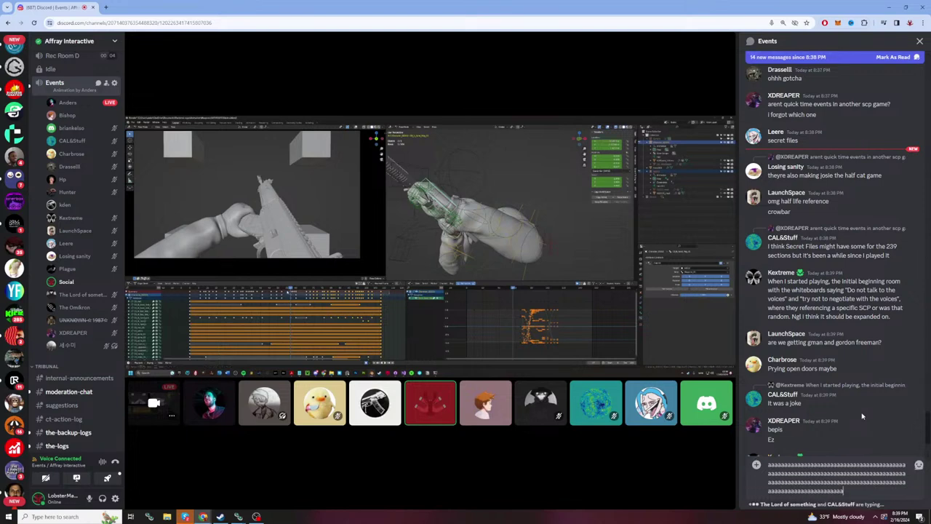
pyautogui.write('aaaaaaaaaaaaaaaaaaaaaaaaaaaaaaaaaaaaaaaaaaaaaaaaaaaaaaaaaaaaaaaaaaaaaaaaaaaaaaaaaaaaaaaaaaa')
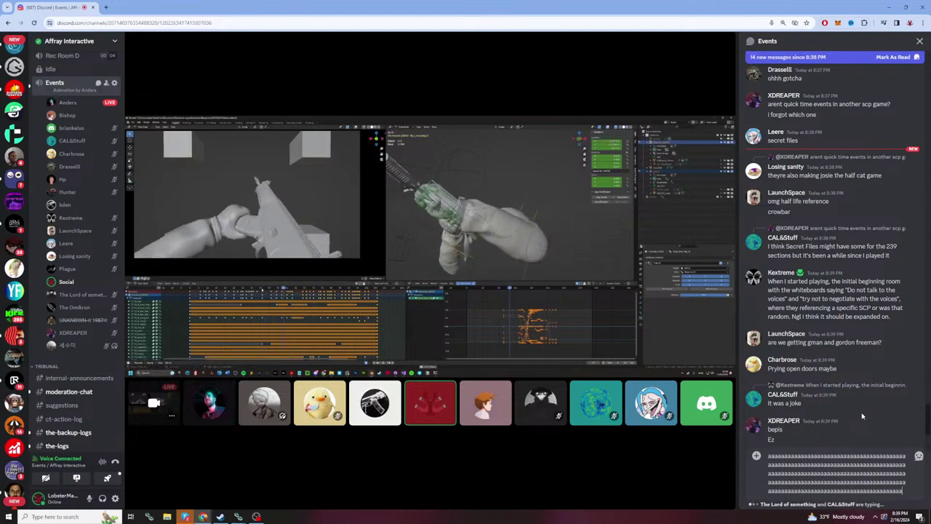
pyautogui.write('aaaaaaaaaaaaaaaaaaaaaaaaaaaaaaaaaaaaaaaaaaaaa')
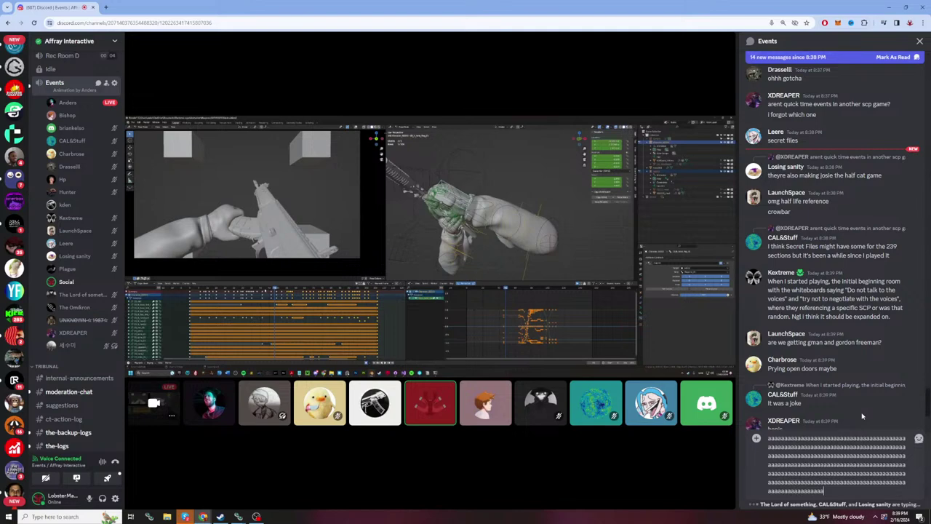
pyautogui.write('aaaaaaaaaaaaaaaaaaaaaaaaaa')
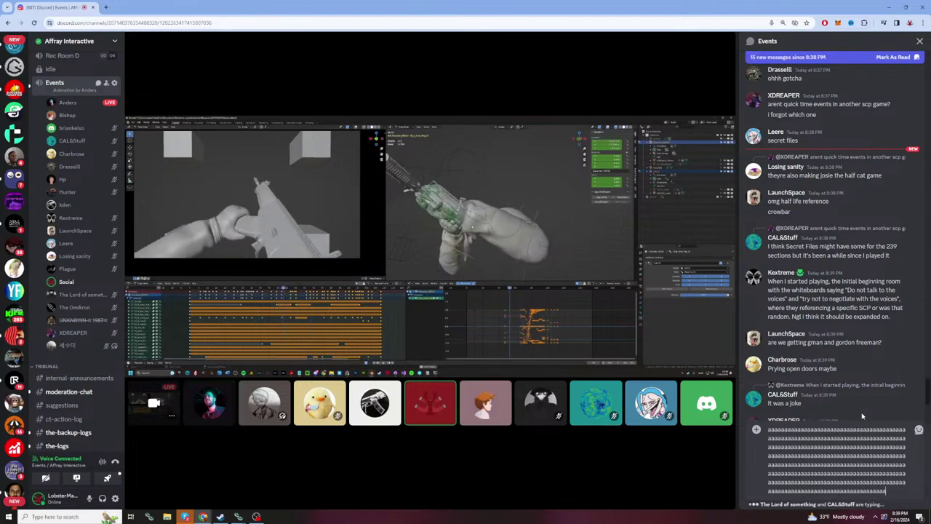
pyautogui.write('aaaaaaaaaaaaaaaaaaaaaaaaa')
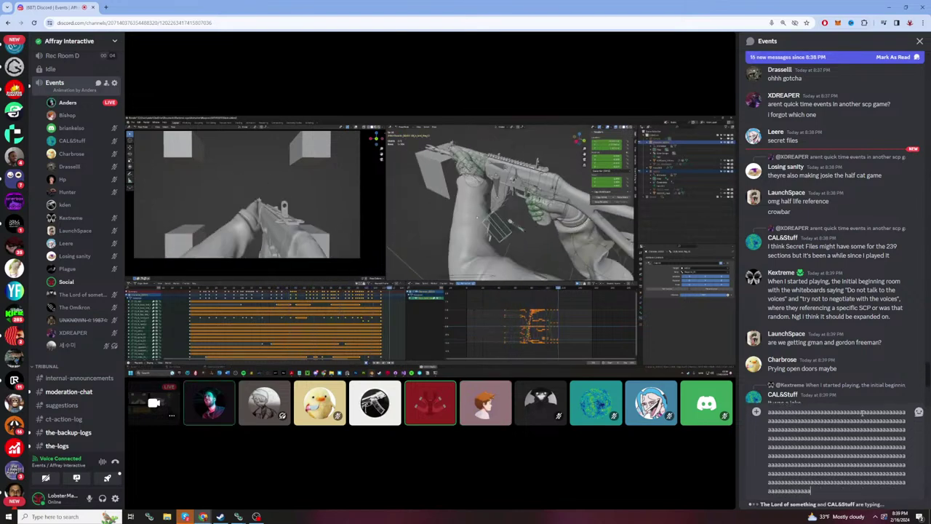
pyautogui.hotkey('ctrl', 'a')
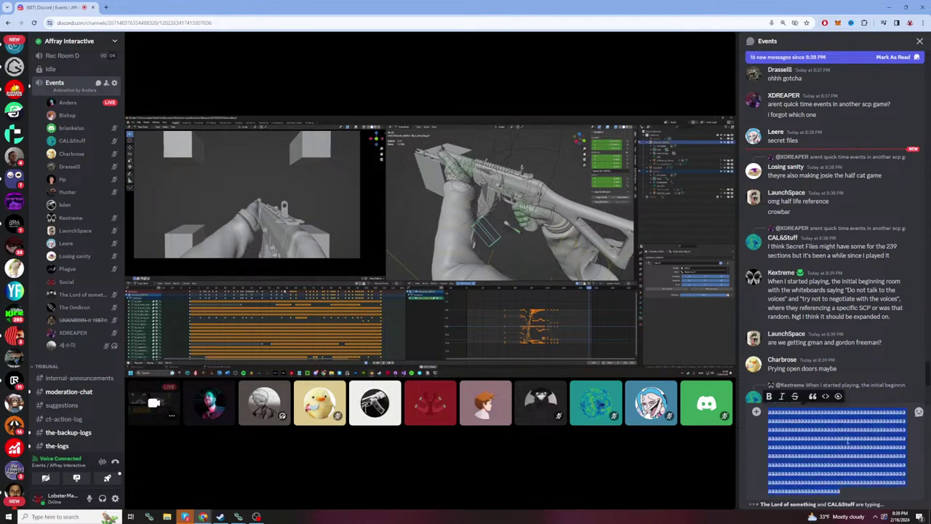
pyautogui.press('BackSpace')
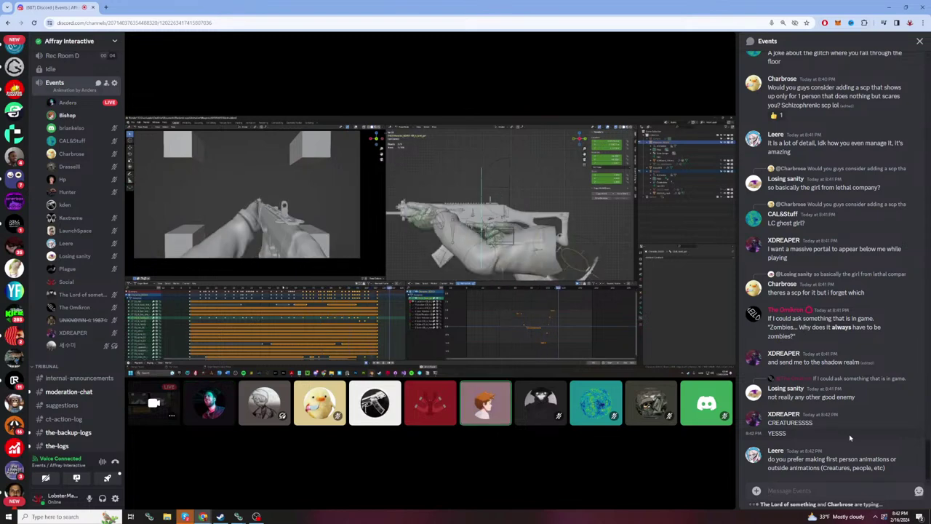
pyautogui.write('i')
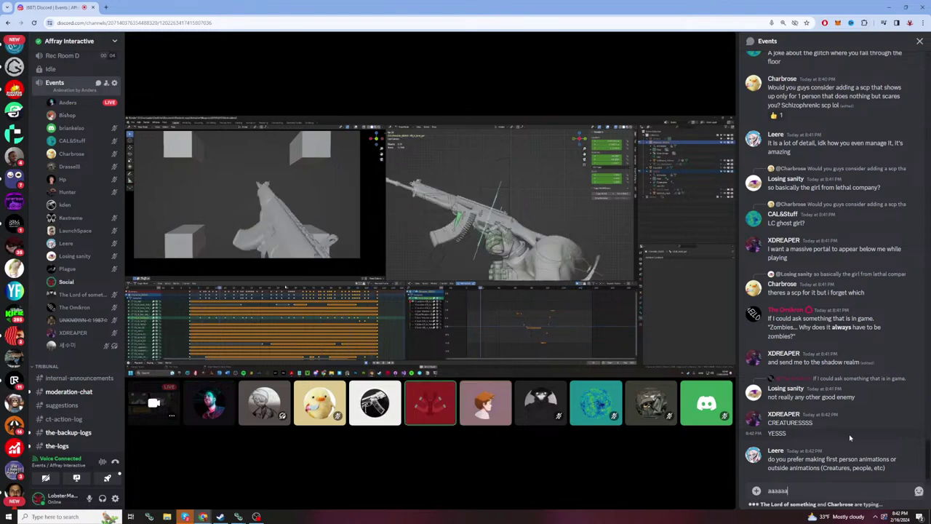
pyautogui.write('aaaaaaaaaaaaaaaaaaaaaaaaaaaaaaaaaaaaaaaaaaaaaaaaaaaaaaaaaaaa')
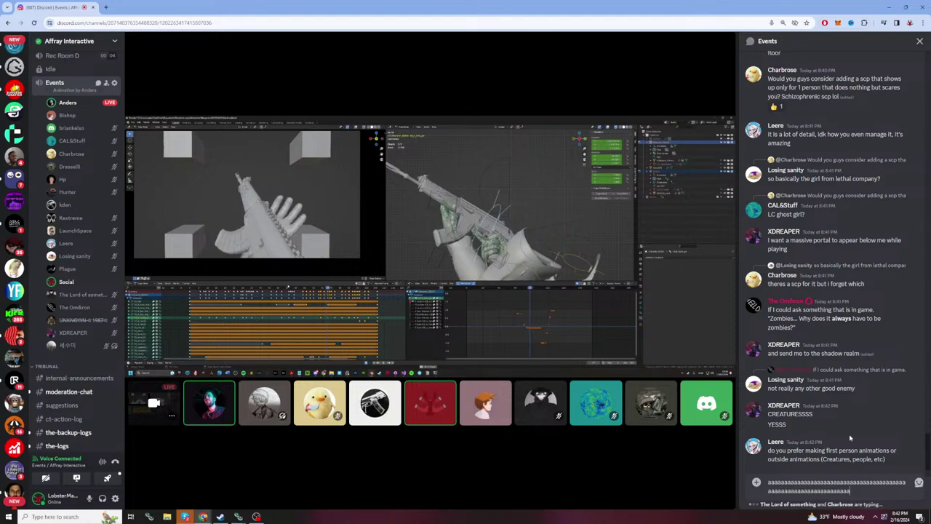
pyautogui.write('aaaaaaaaaaaaaaaaaaaaaaaaaaaaaaaaaaaaaaaaaaaaaaaaaaaaaaaaaaaaaaaaaaaaaaaaaaaaaa')
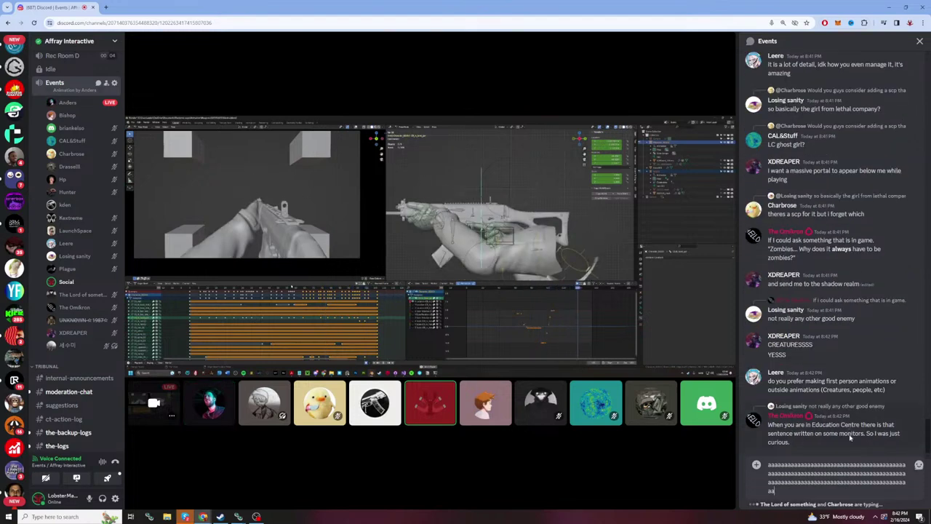
pyautogui.write('aaaaaaaaaaaaaa')
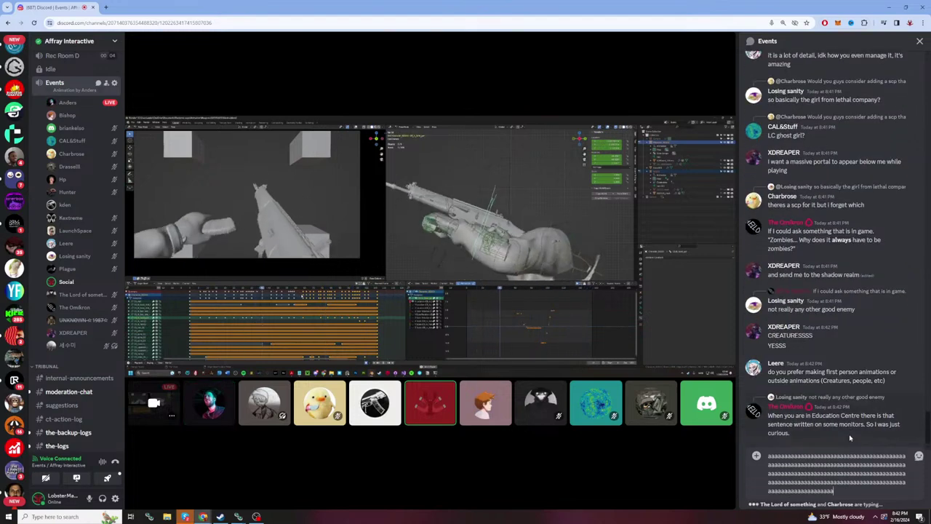
pyautogui.write('aaaaaaaaaaaaaaaaaaaaaaaaaaaaaaaaaaaaaaaaaaaaaaaaaaaaaaaaaaaaaaaa')
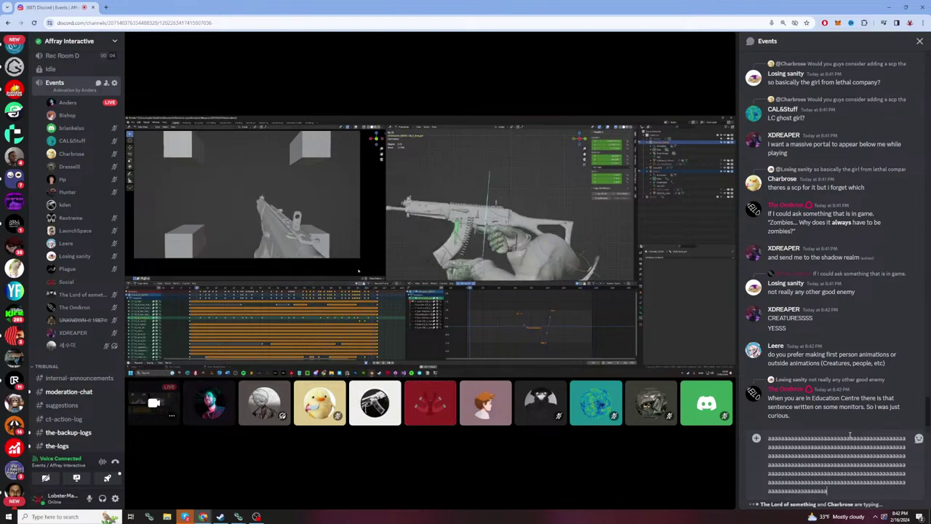
pyautogui.hotkey('ctrl', 'a')
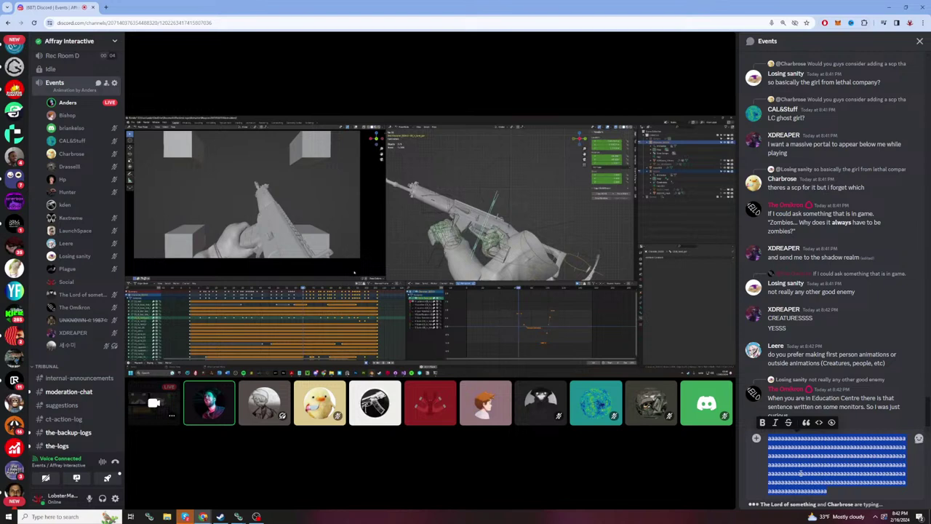
pyautogui.press('BackSpace')
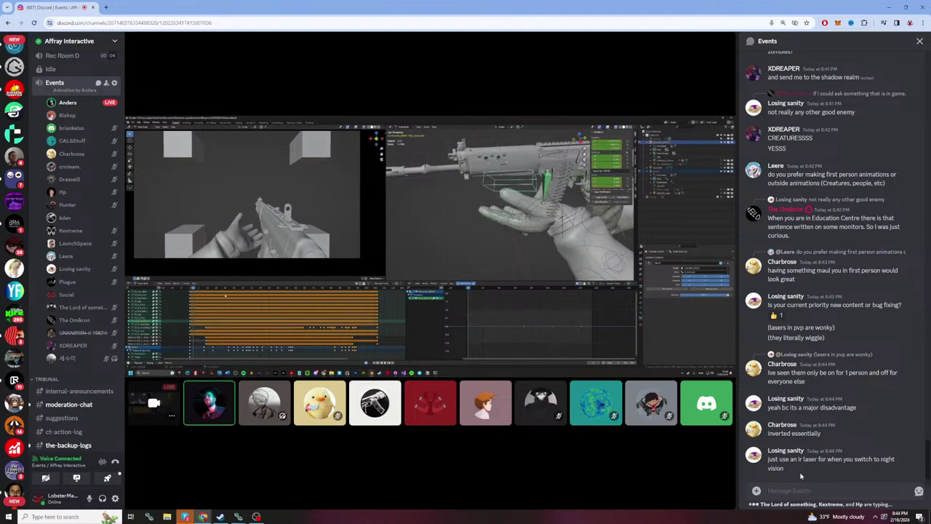
pyautogui.write('iaaaaaaaaaaaaaaaaaaaaaaaaaaaaaaaaaaaaaaaaaaaaaaaaa')
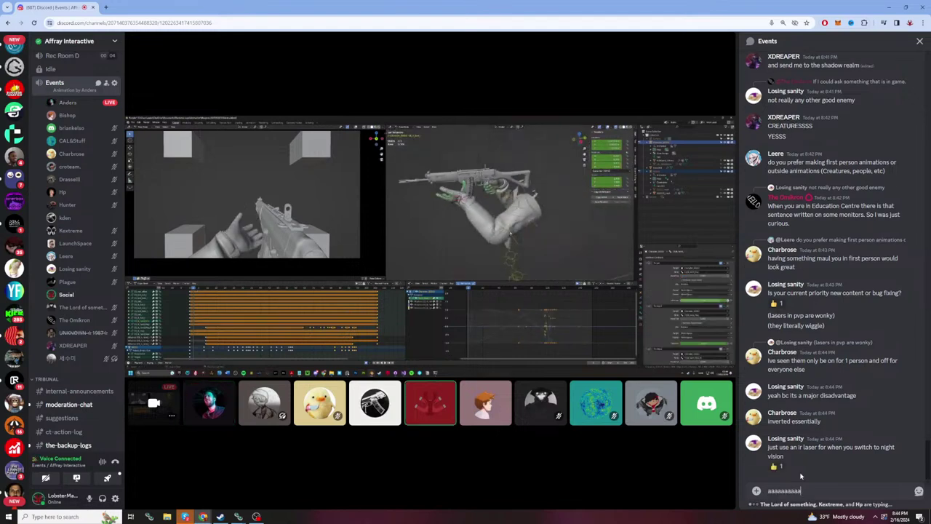
pyautogui.write('aaaaaaaaaaaaaaaaaaaaaaaaaaaaaaaaaaaaaaaaaaaaaaaaaaaaaaaaaaaaaaaaaaaa')
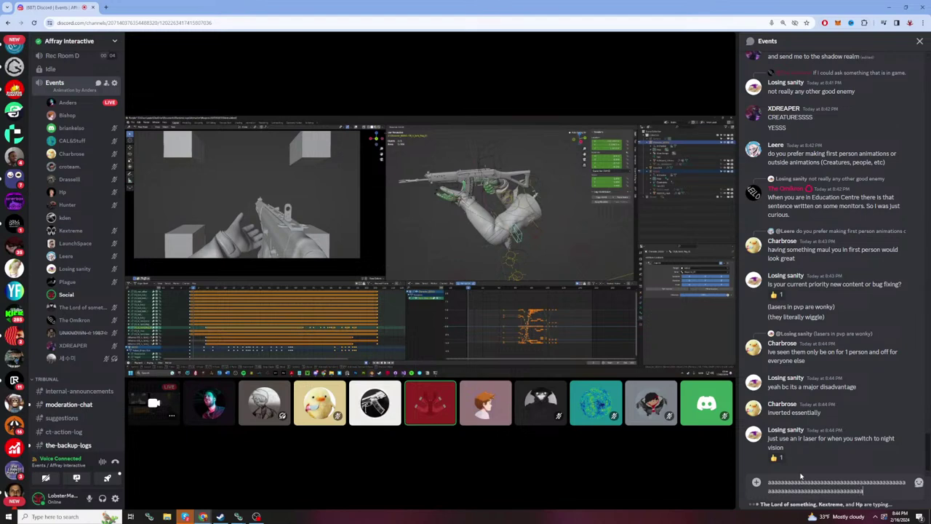
pyautogui.write('aaaaaaaaaaaaaaaaaaaaaaaaaaaaaaaaaaaaaaaaaa')
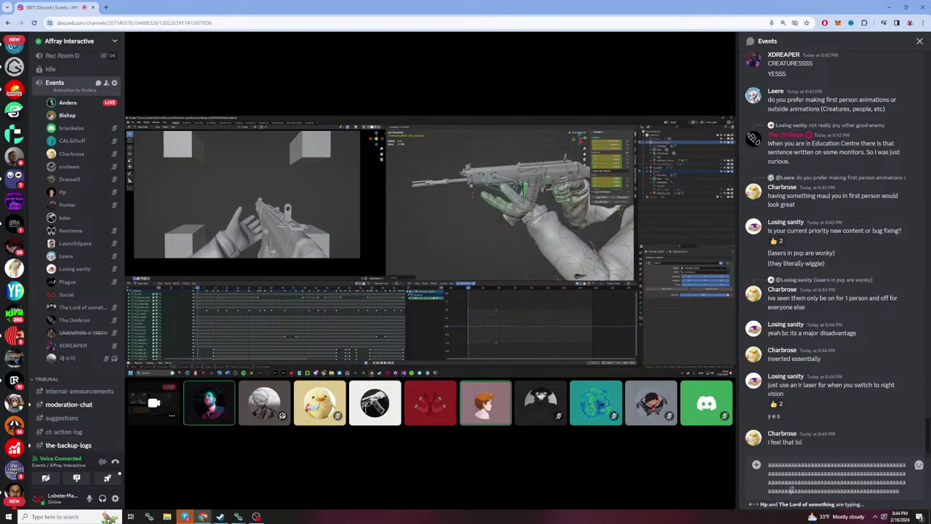
pyautogui.hotkey('ctrl', 'a')
pyautogui.press('BackSpace')
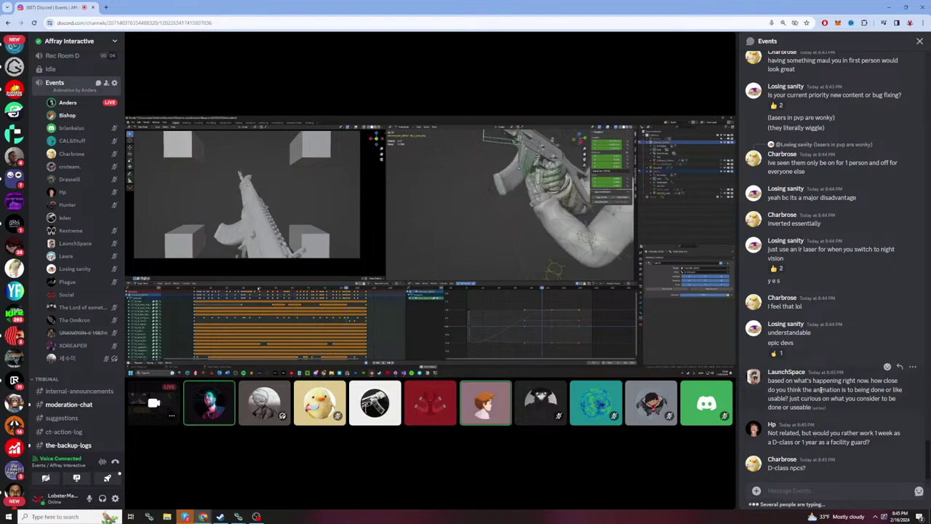
# Step: Type a shorter and then a longer run of a's, erasing each so the draft empties
pyautogui.scroll(1, 821, 391)
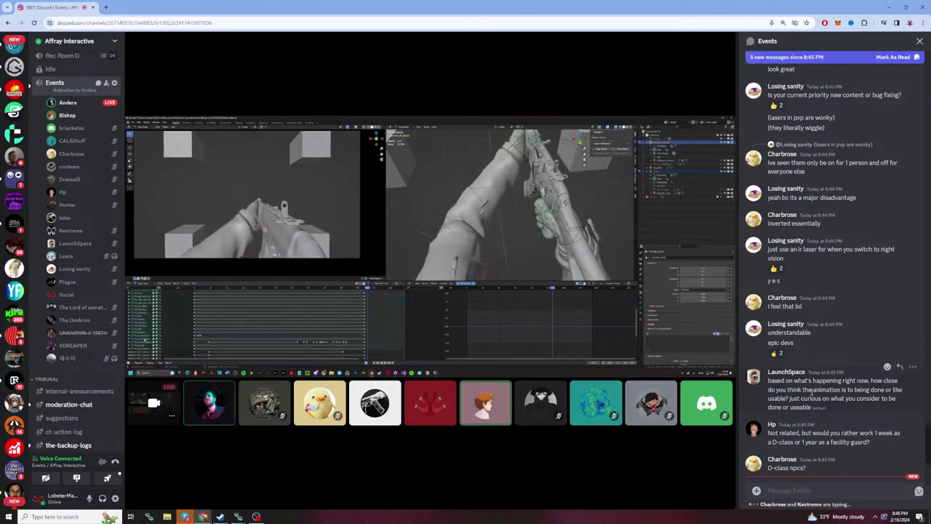
pyautogui.write('aaaaaaaaaa')
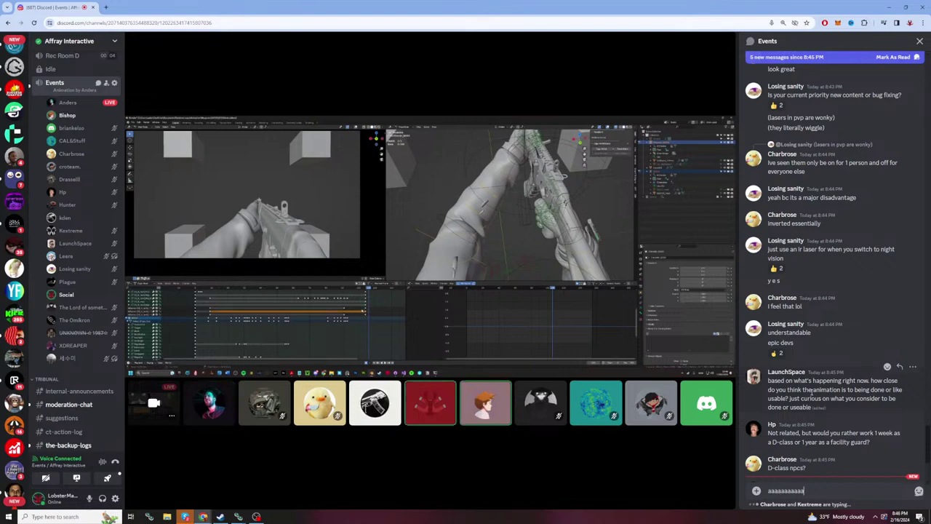
pyautogui.write('aaaaaaaaaaaaaaaaaaaaaaaaaaaaaaaaaaaaaaaaaaaaaaaaaaaaaa')
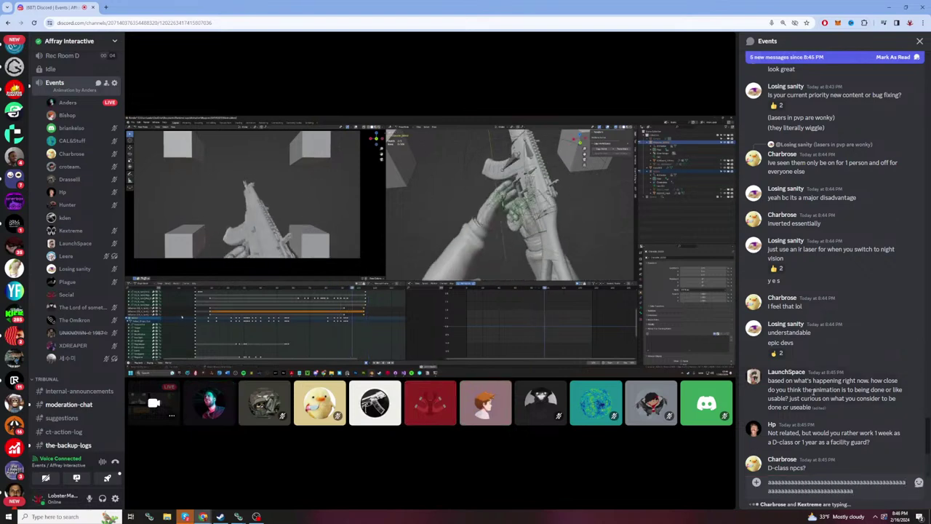
pyautogui.doubleClick(824, 493)
pyautogui.press('BackSpace')
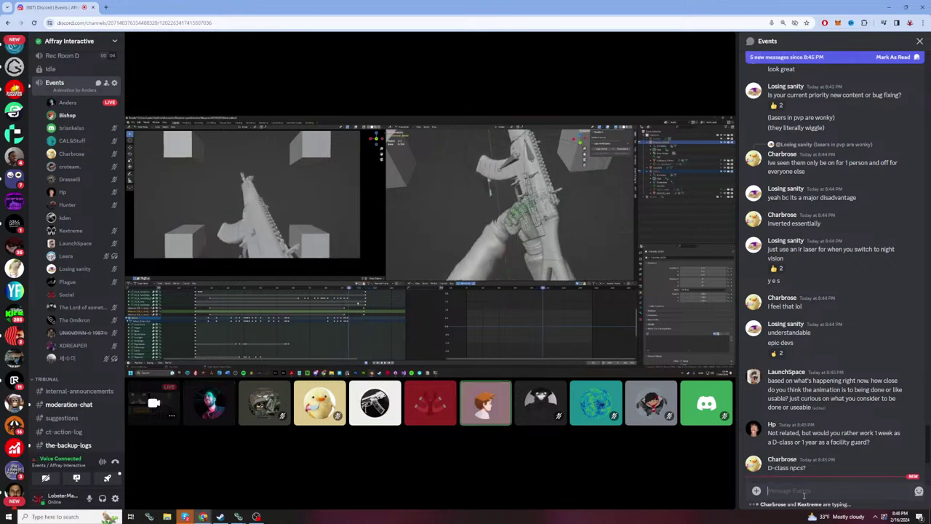
pyautogui.write('a')
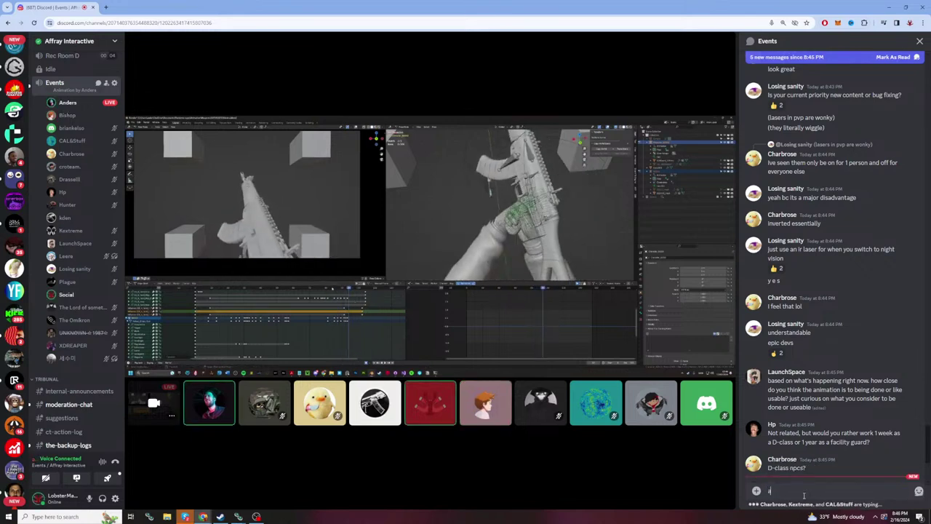
pyautogui.write('aaaaaaaaaaaaaaaaaaaaaaaaaaaaaaaaaaaaaaaaaaaaaaaaaaaaaaaaaaaaaaaa')
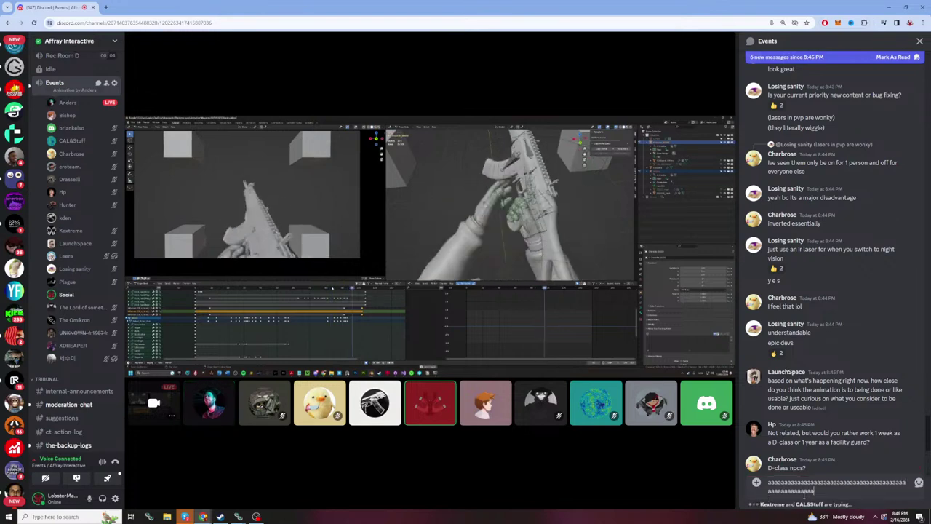
pyautogui.write('aaaaaaaaaaaaaaaaaaaaaaaaaaaaaaaaaaaaaaaaaaaaaaaaaaaaaaaa')
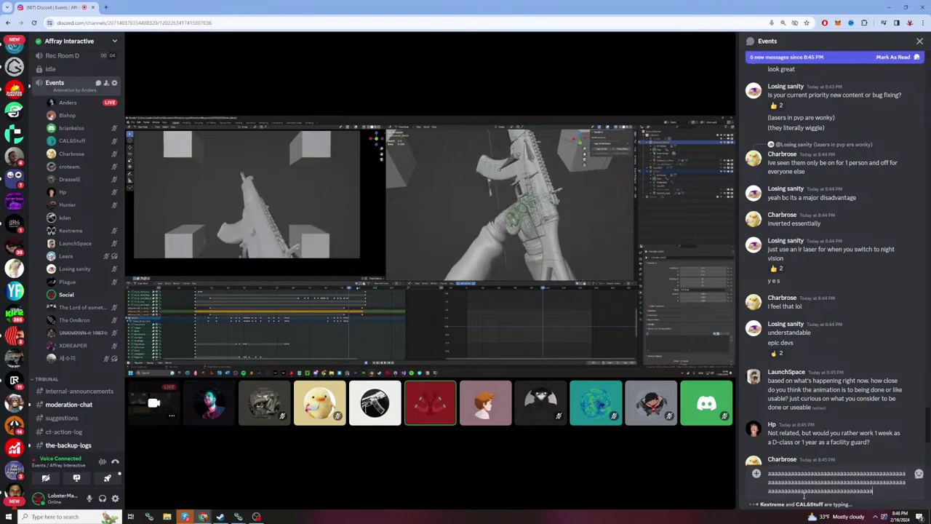
pyautogui.write('aaaaaaaaaaaaaaaaaaaaaaaaaaaaaaaaaaaaaaaaaaaaaaaaaaaaaaaaaaaaaaaaaaaaaaaaaaaaaaaaaaaaa')
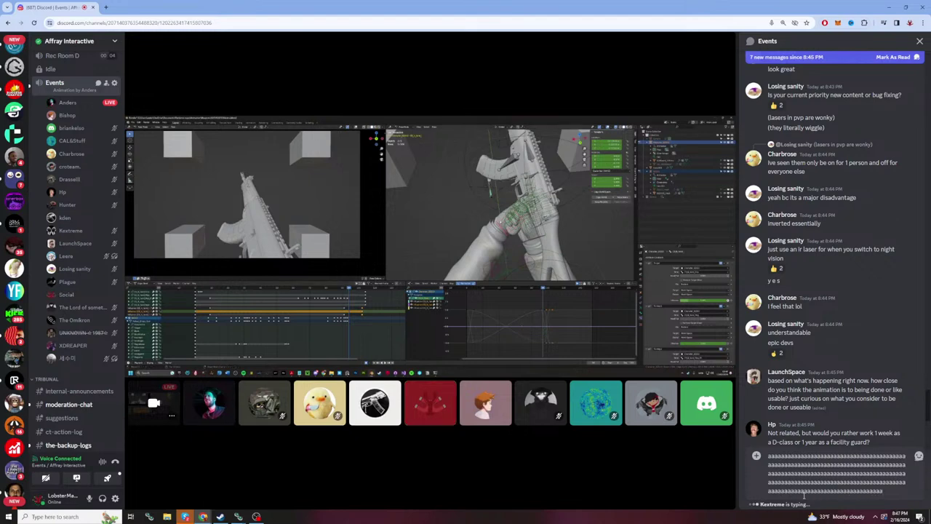
pyautogui.hotkey('ctrl', 'a')
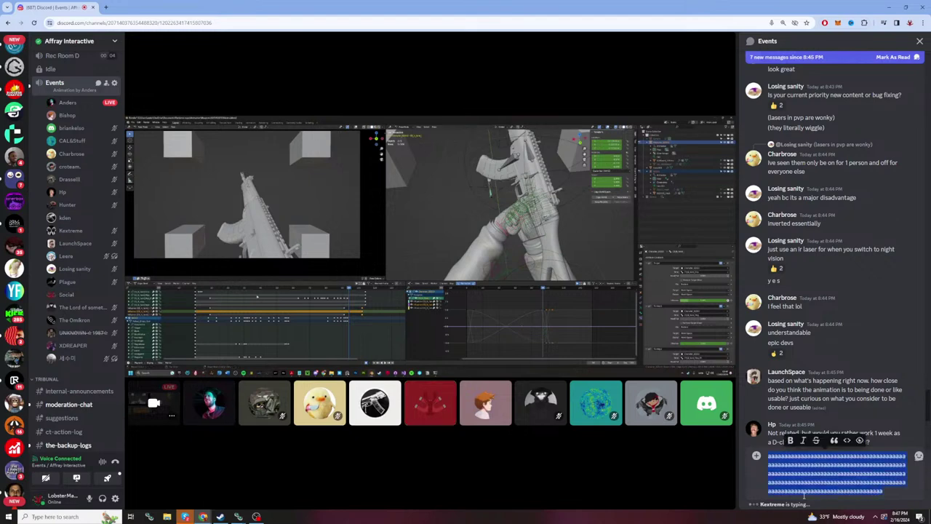
pyautogui.press('BackSpace')
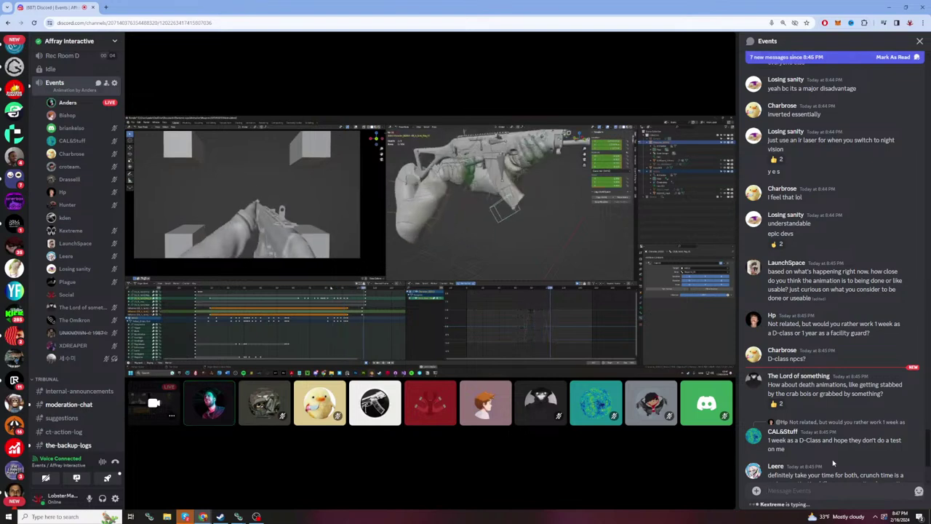
# Step: Fill the draft with a's three more times, deleting each run to leave the box empty
pyautogui.write('aaaaaa')
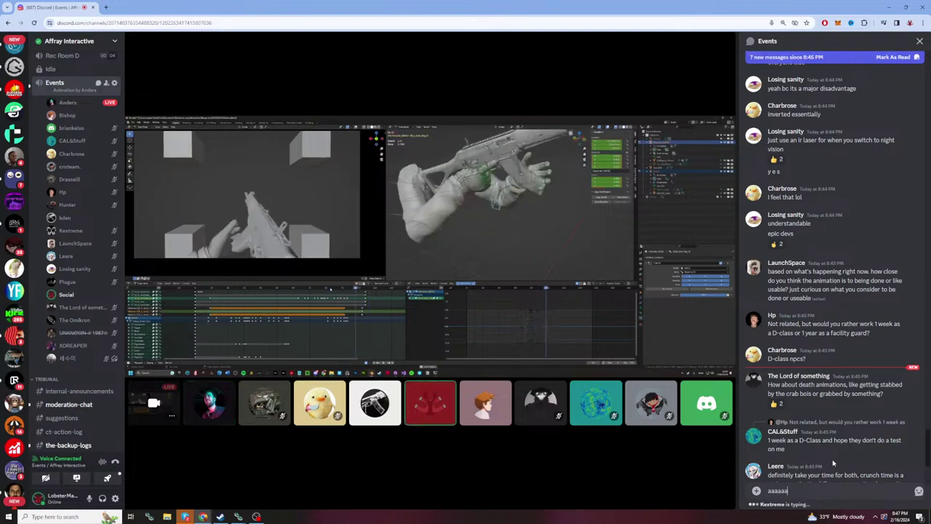
pyautogui.write('aaaaaaaaaaaaaaaaaaaaaaaaaaaaaaaaaaaaaaaaaaaaaaaaaaaaaaaaaaaaaaaaaaa')
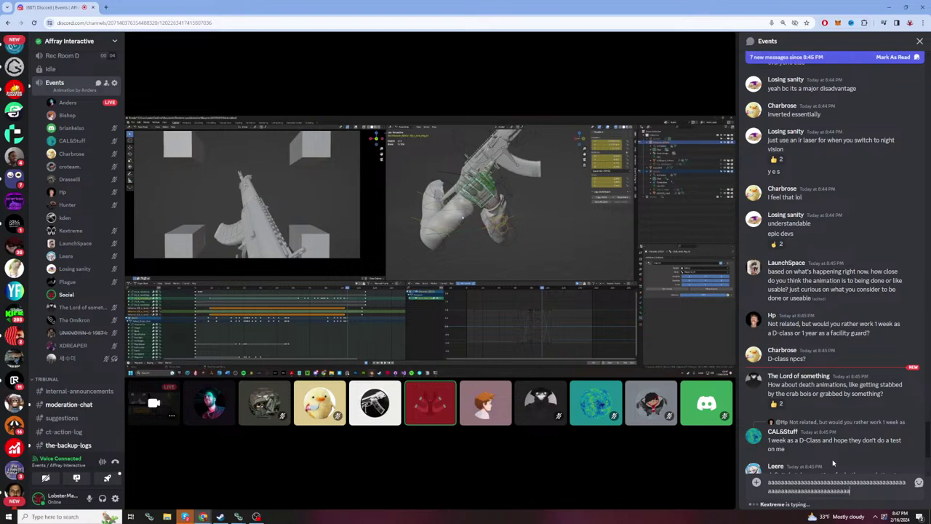
pyautogui.write('aaaaaaaaaaaaaaaaaaaaaaaaaaaaaaaaaaaaaaaaaaaaaaaaaaaaaaaaaaaa')
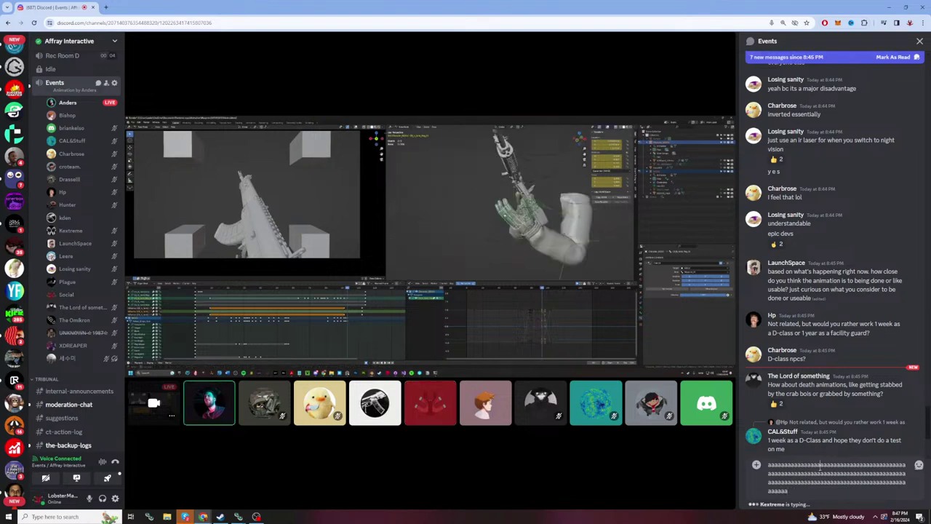
pyautogui.hotkey('ctrl', 'a')
pyautogui.press('BackSpace')
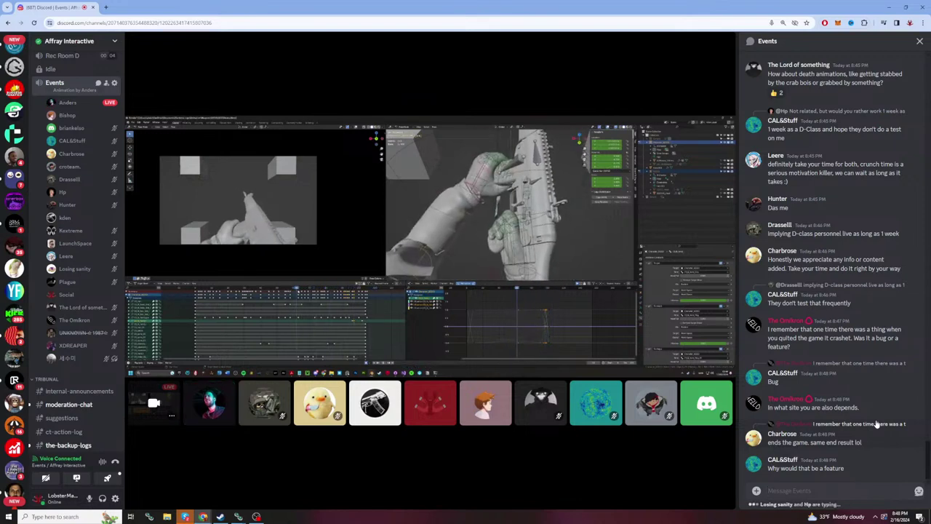
pyautogui.write('aaaaaaaaaaaaaaaaaaaa')
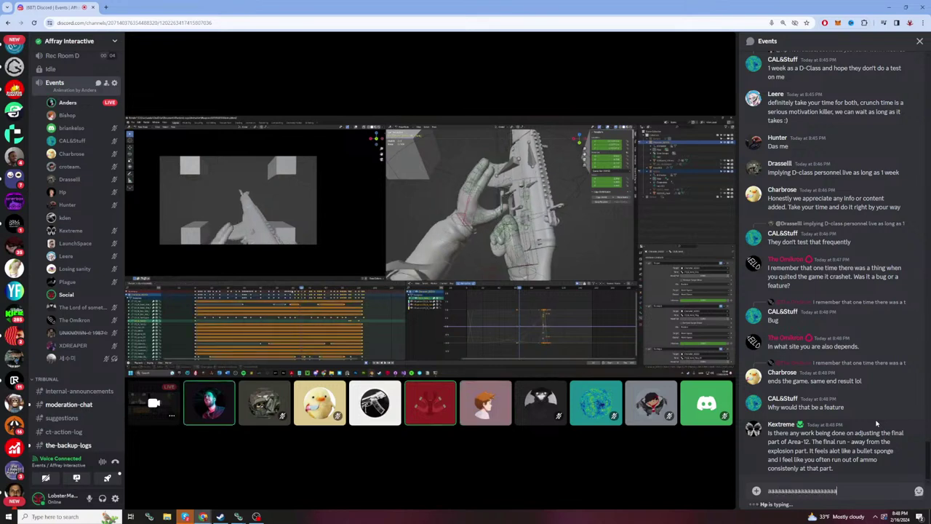
pyautogui.write('aaaaaaaaaaaaaaaaaaaaaaaaaaaa')
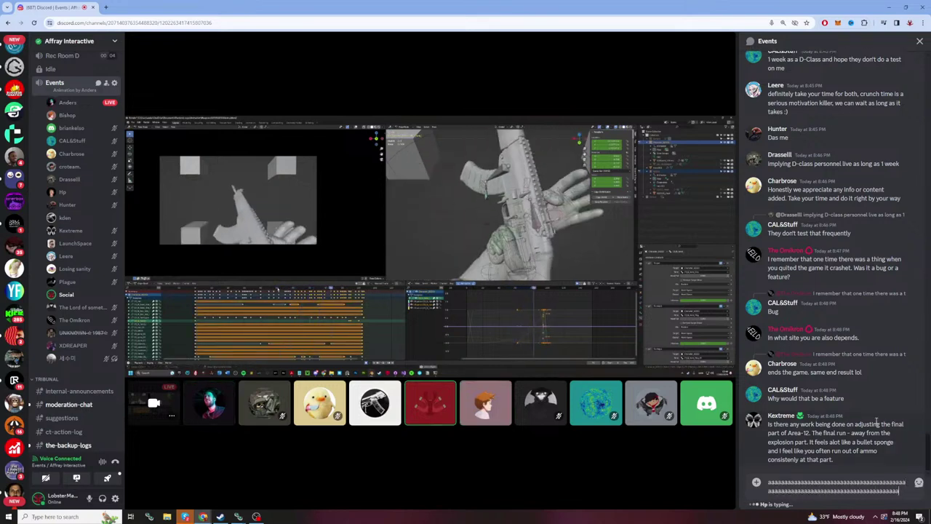
pyautogui.write('aaaaaaaaaaaaaaaaaaaaaaaaaaaaaaaaaaaaaaaaaaaaaaaaaaaaaaaaaaaaaaaaaaa')
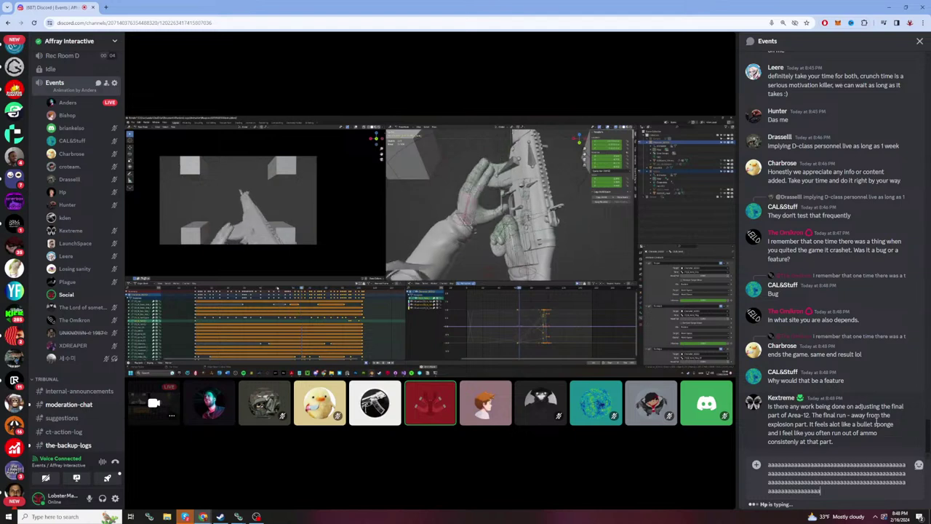
pyautogui.write('aaaaaaaaaaaaaaaaa')
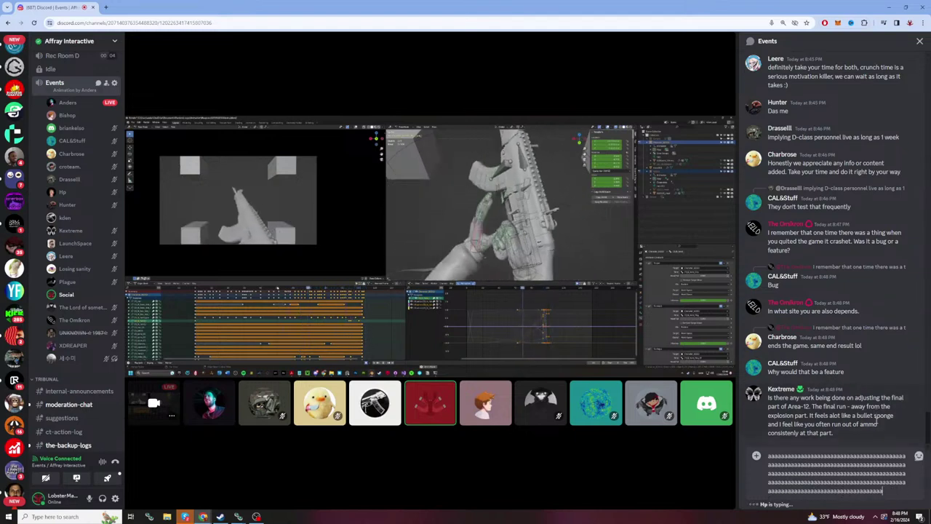
pyautogui.write('aaaaaaaaaaaaaaa')
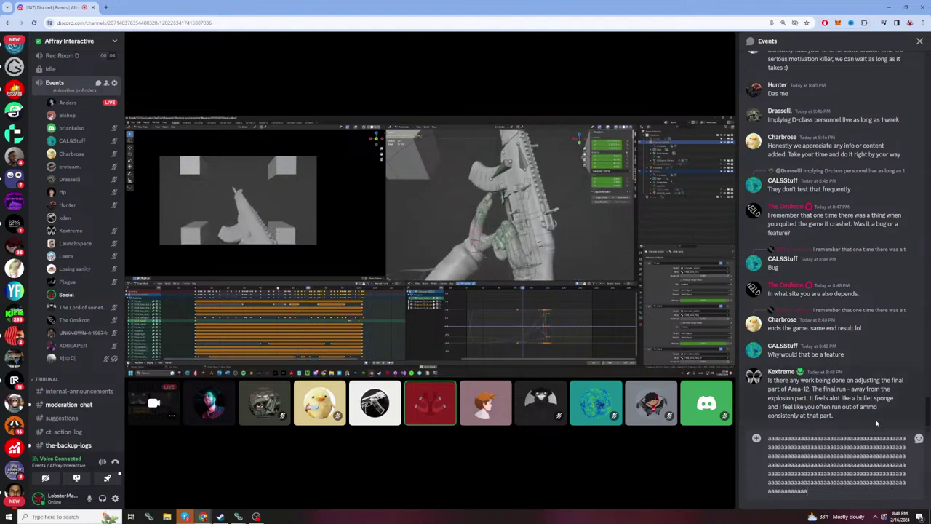
pyautogui.write('aaaaaaaaaaaaaaaaaa')
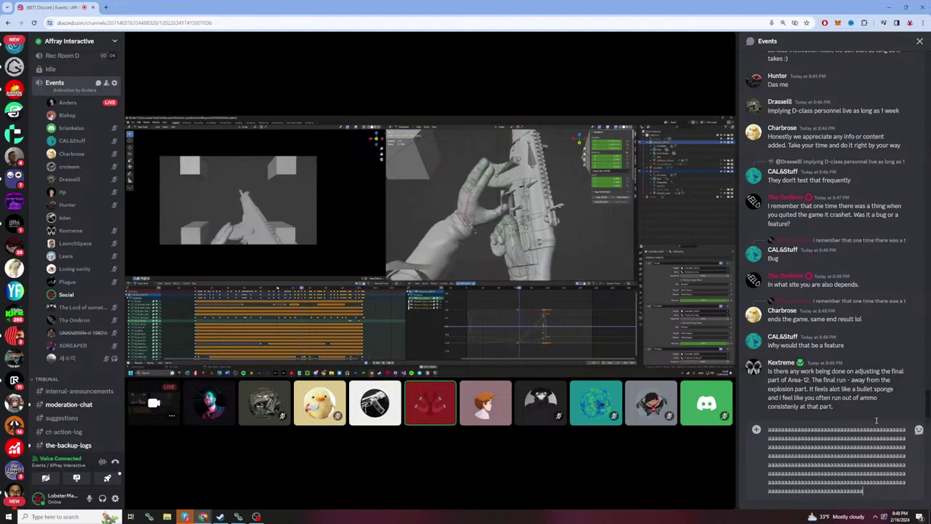
pyautogui.write('aaaaaaaaaaaaaaaaaaaaaa')
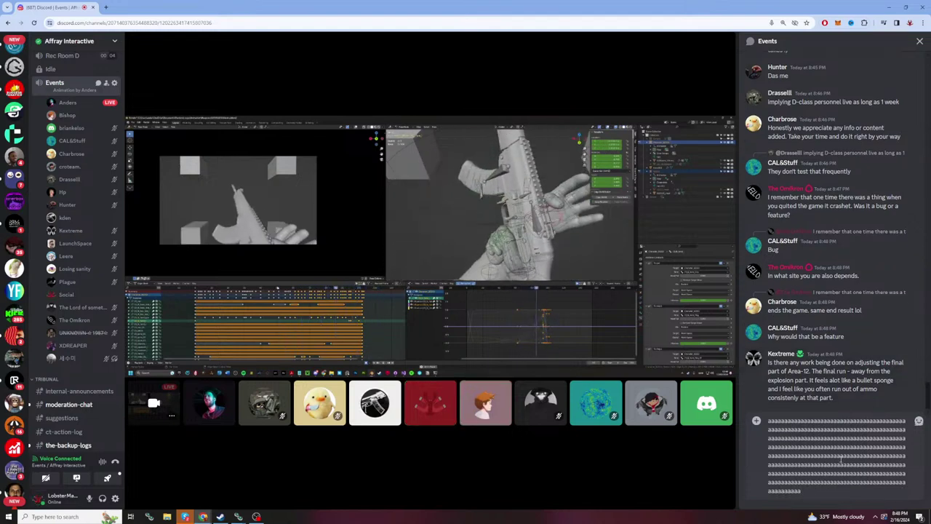
pyautogui.hotkey('ctrl', 'a')
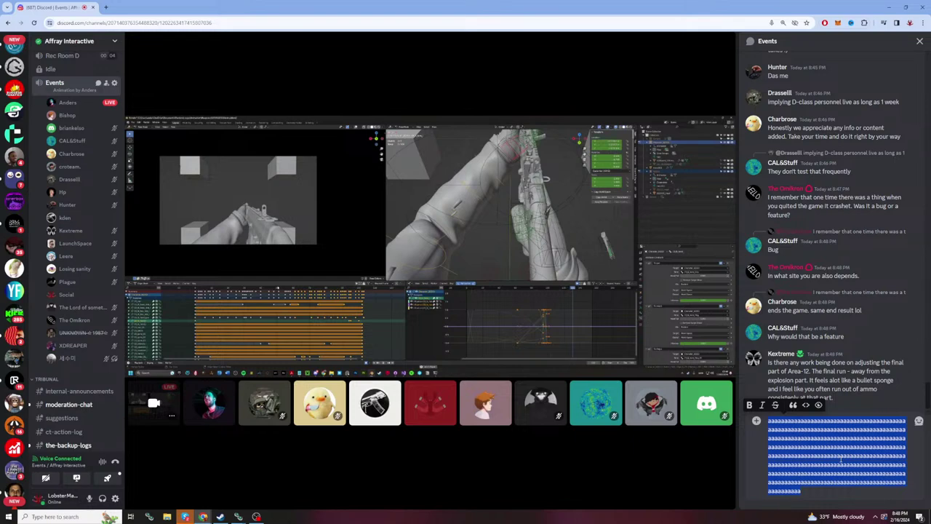
pyautogui.press('BackSpace')
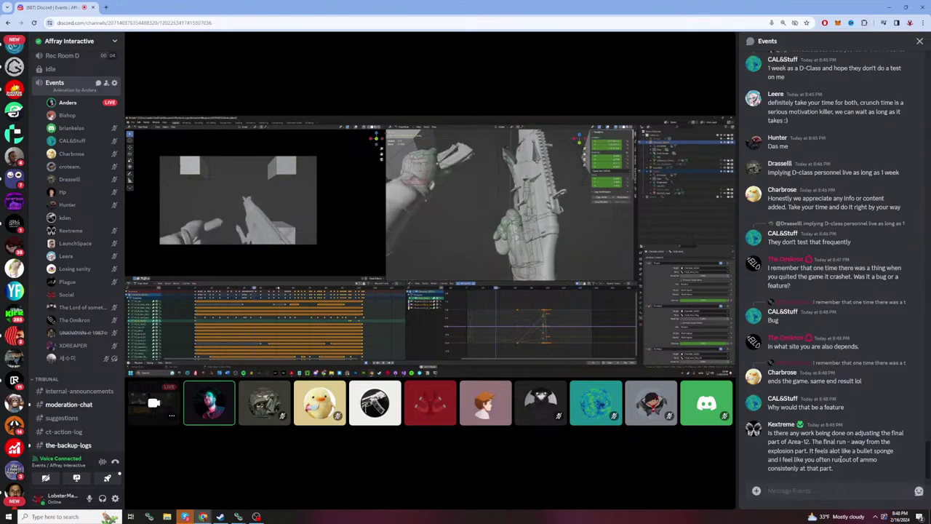
pyautogui.write('a')
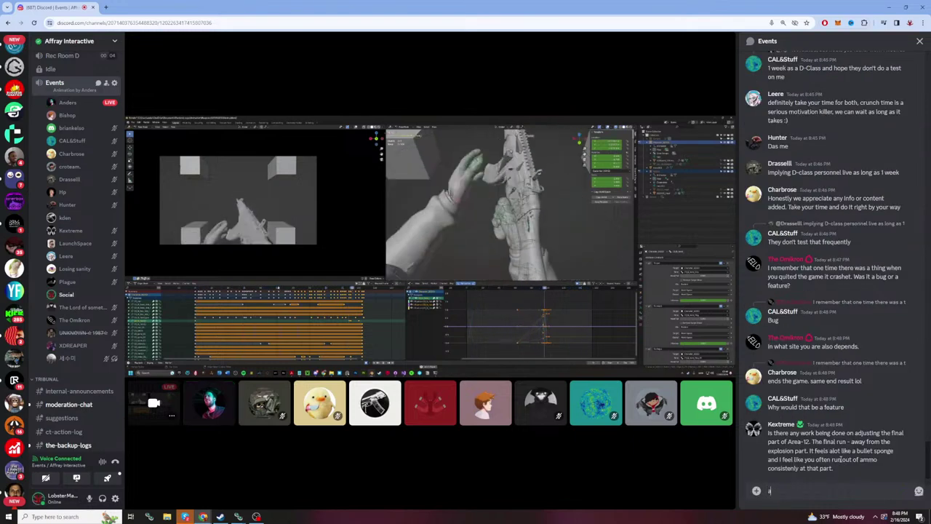
pyautogui.write('aaaaaaaaaaaaaaaaaaaaaaaaaaaaaaaaaaaaaaaaaaaaa')
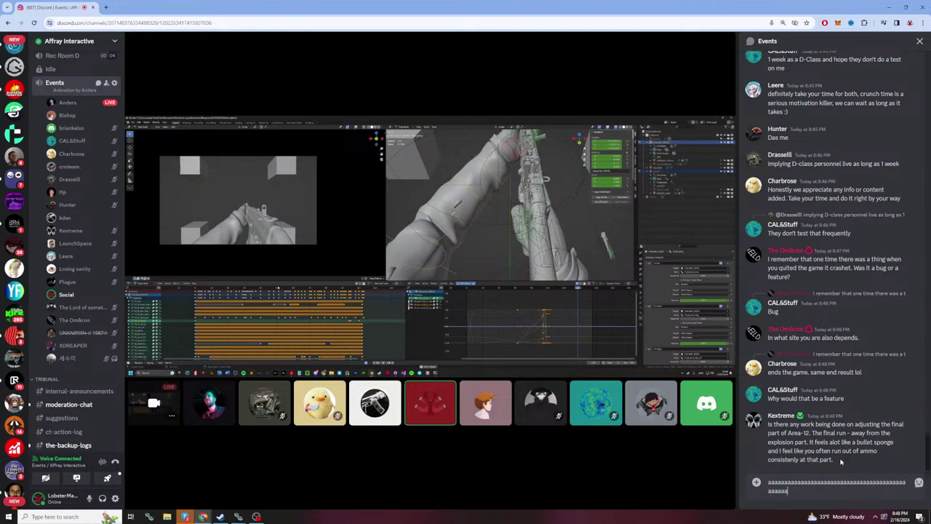
pyautogui.write('aaaaaaaaaaaaaaaaaaaaaaaaaaaaaaaaaaaaaaaaaaaa')
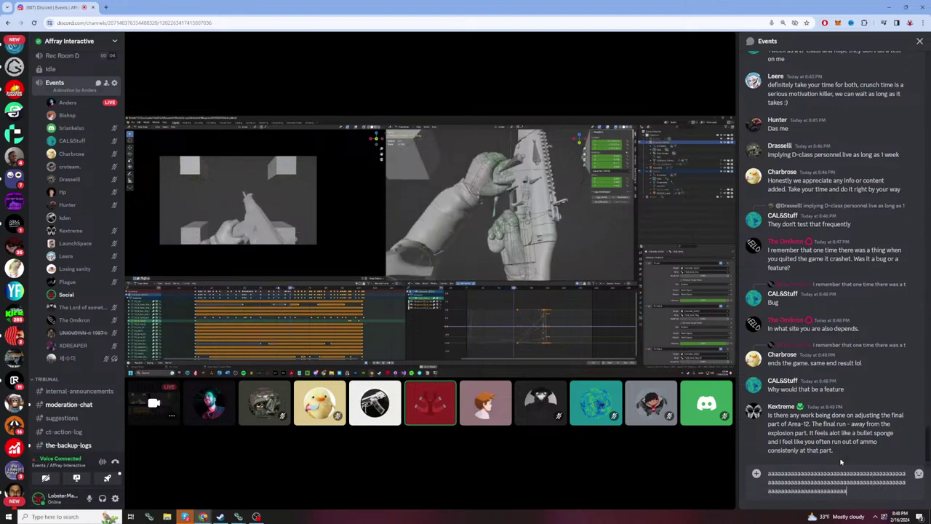
pyautogui.write('aaaaaaaaaaaaaaaaaaaaaaaaaaaaaa')
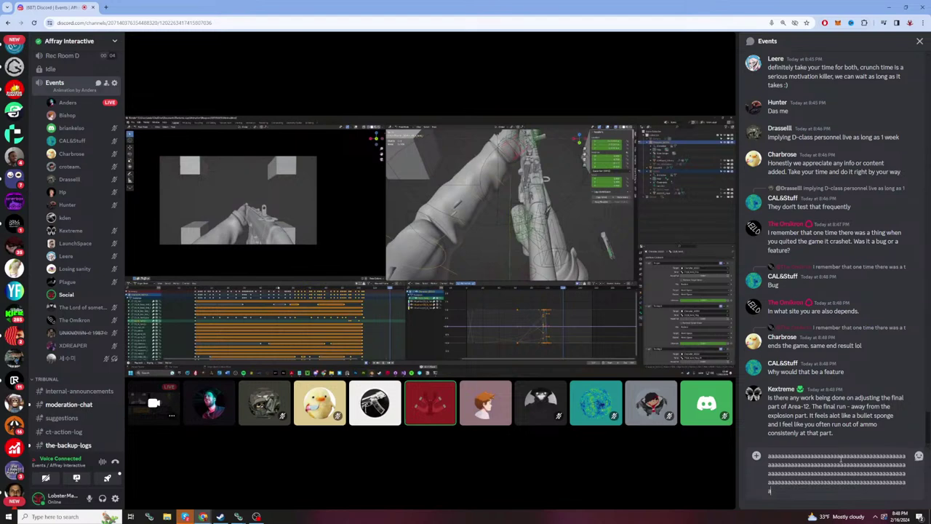
pyautogui.write('aaaaaaaaaaaaaaaa')
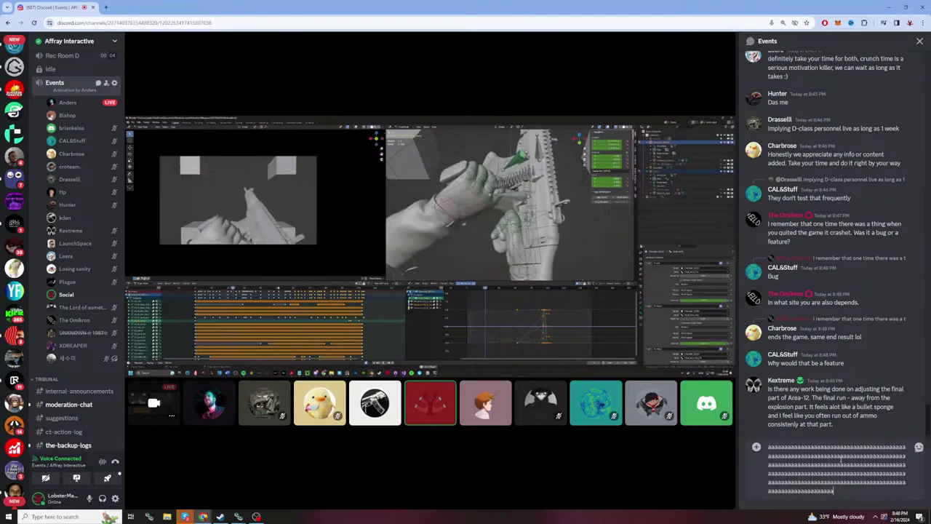
pyautogui.write('aaaaaaaaaaaaaaaaaaaaaaaaaaaaaaaaaaaaaaaaaaa')
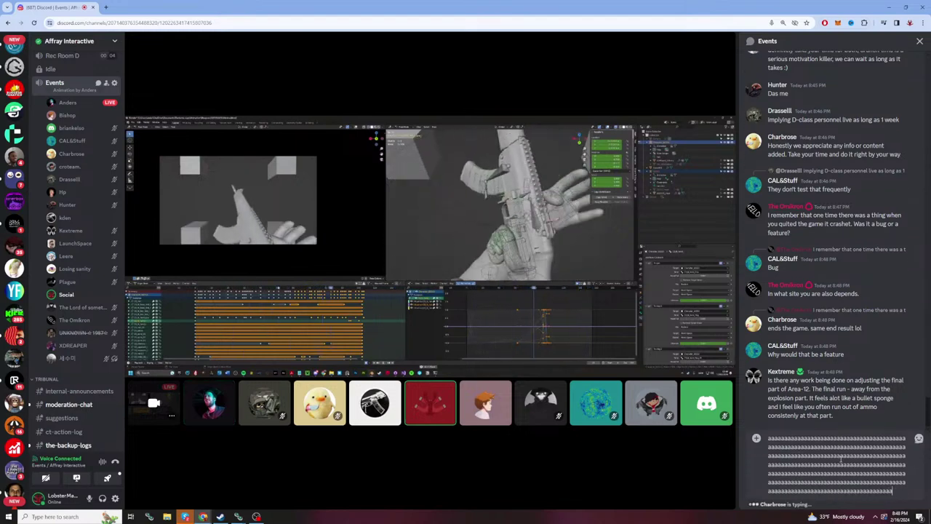
pyautogui.write('aaaaaaaaaaaaaaaaaaaaaaaaaaaaaaaaaaaaaa')
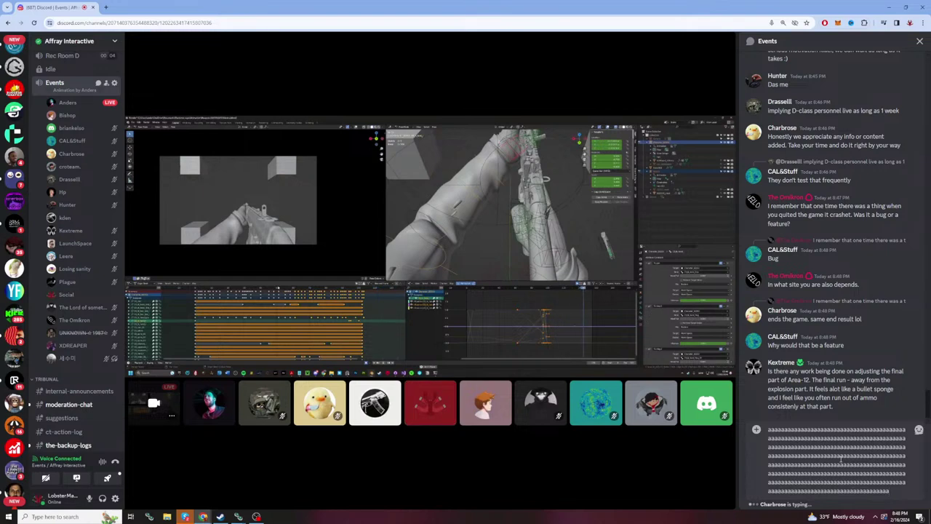
pyautogui.hotkey('ctrl', 'a')
pyautogui.press('BackSpace')
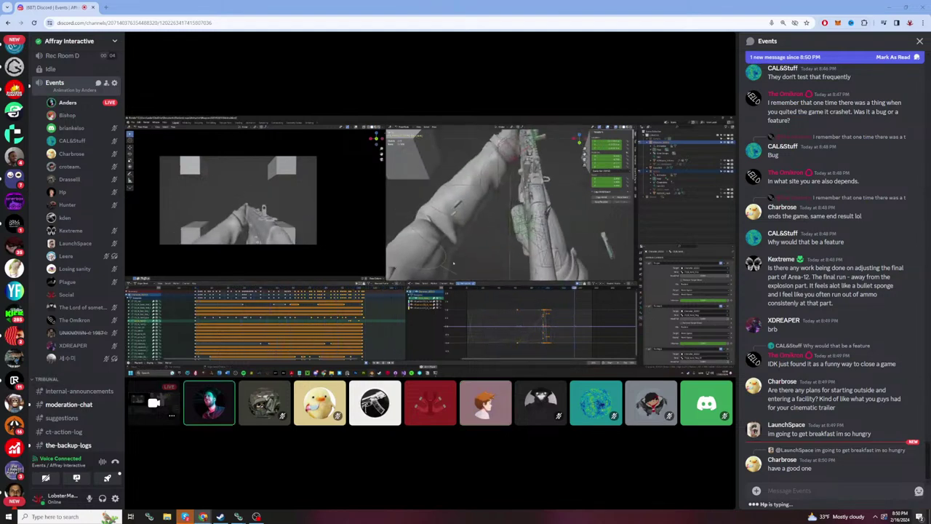
pyautogui.click(801, 495)
pyautogui.write('iaaaaaaaaaaaaaaaaaaaaaaaaaaaaaaaaaaaaaaaaaaaaaaa')
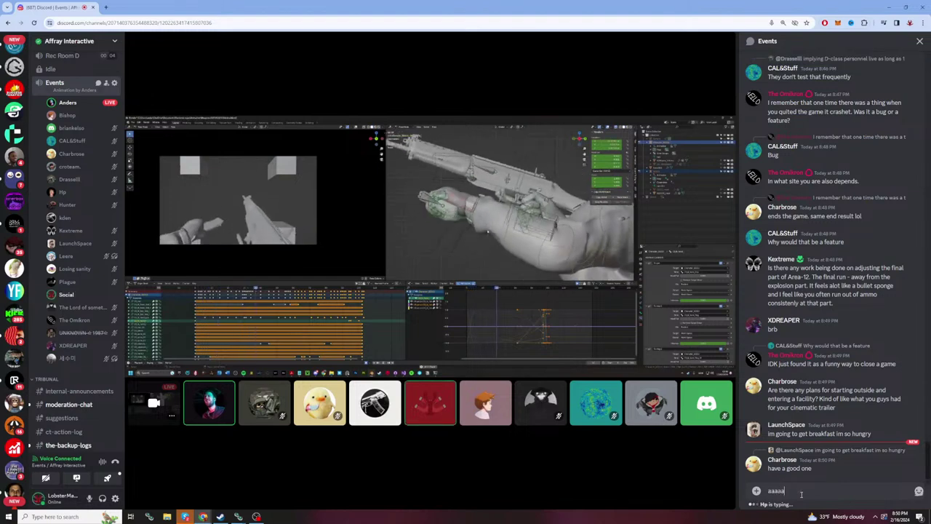
pyautogui.write('aaaaaaaaaaaaaaaaaaaaaaaaaaaaaaaaaaaaaaaaaaaaaaaaaaaaaaaaa')
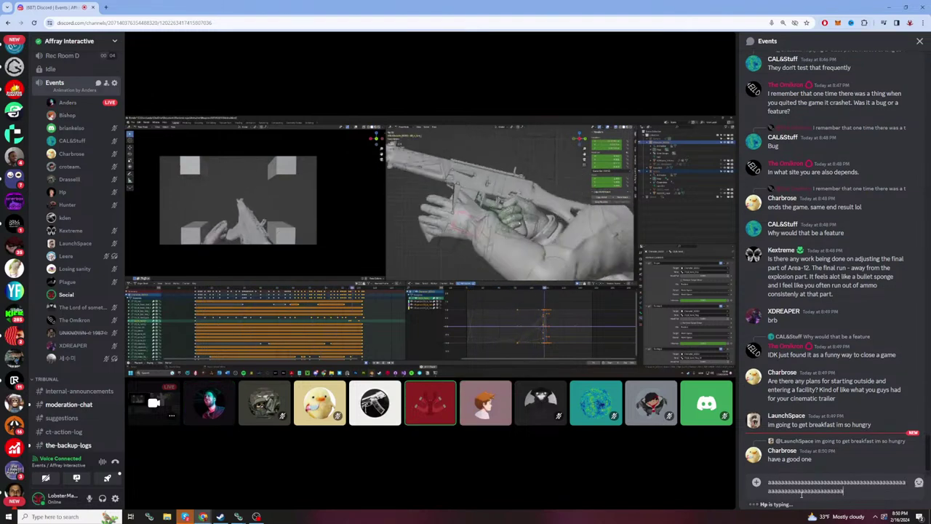
pyautogui.write('aaaaaaaaaaaaaaaaaaaaaaaaaaaaaaaaaaaaaaaaaaaaaaaaaaaaaaaaaaaaaaaaaaaaaaaaaaaaaaaaaaaaaaaaaaaaaaaaaaaaaaaaaaaaaaaaaa')
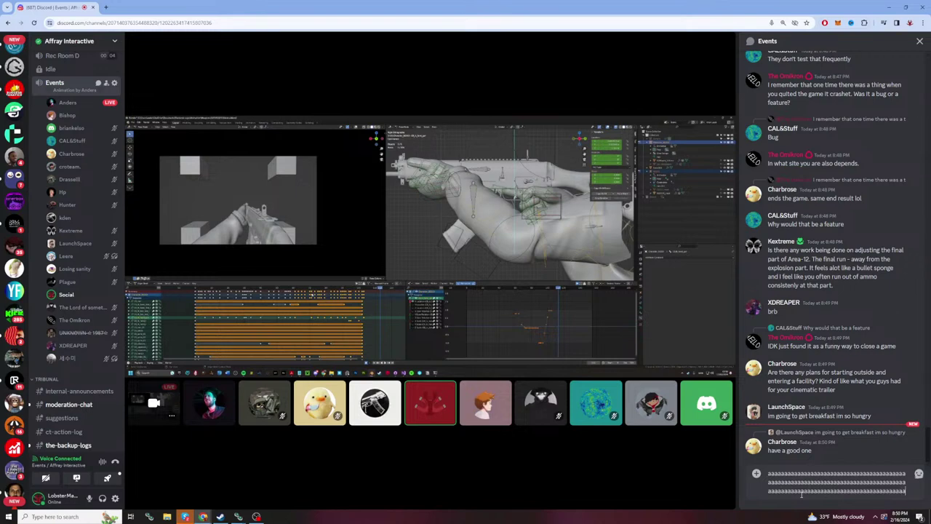
pyautogui.write('aaaaaaaaaaaaaaaaaaaaaaaaaaaaaaaaaaaaaaaaa')
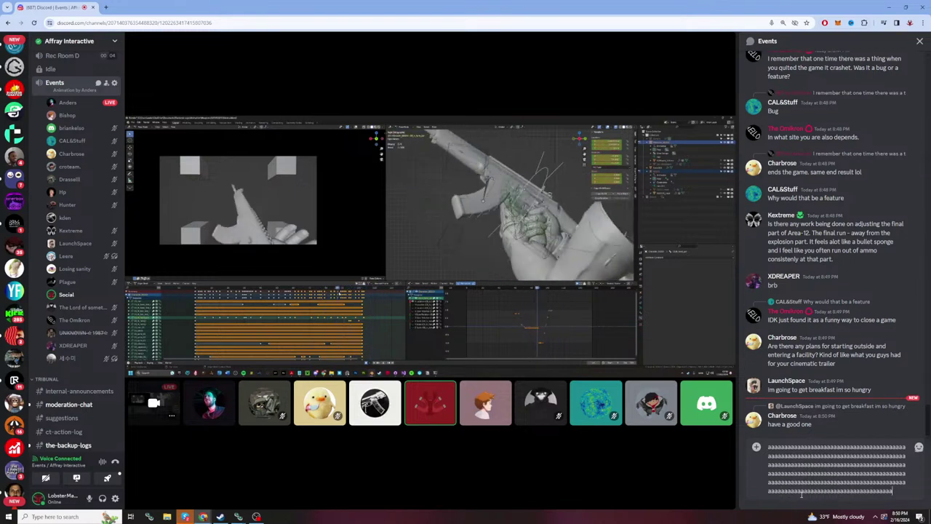
pyautogui.write('aaaaaaaaaaaaaaaaaaaaaaaaaaaaaaaaaaaaaaaaaaaaaaaaaaaaaaaaaaaaaaaaaaaaaaaaaaa')
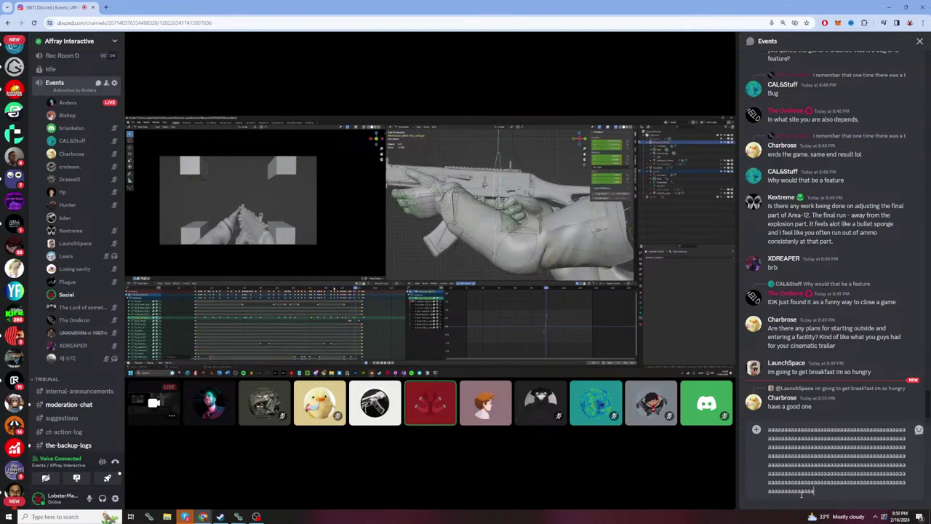
pyautogui.write('aaaaaaaaaaaaaaaaa')
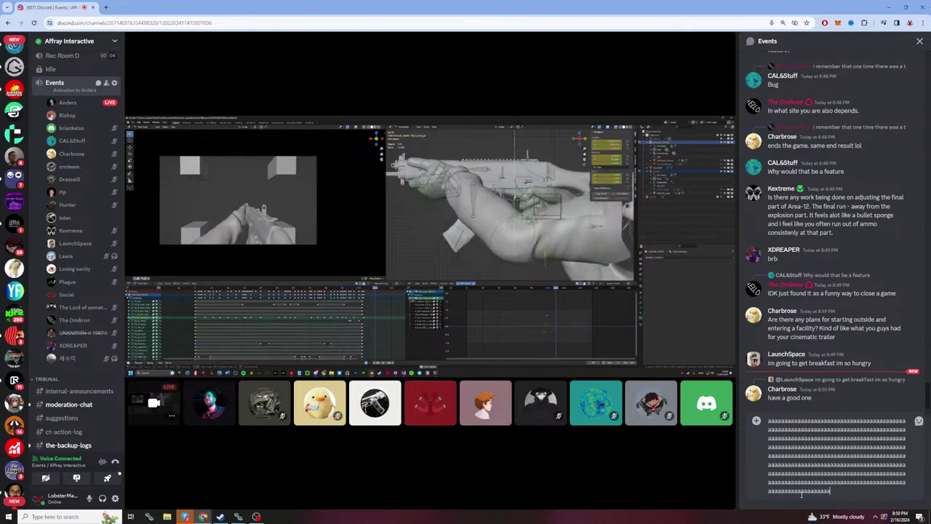
pyautogui.press('BackSpace')
pyautogui.press('BackSpace')
pyautogui.press('BackSpace')
pyautogui.press('BackSpace')
pyautogui.press('BackSpace')
pyautogui.press('BackSpace')
pyautogui.press('BackSpace')
pyautogui.press('BackSpace')
pyautogui.press('BackSpace')
pyautogui.press('BackSpace')
pyautogui.press('BackSpace')
pyautogui.press('BackSpace')
pyautogui.press('BackSpace')
pyautogui.press('BackSpace')
pyautogui.press('BackSpace')
pyautogui.press('BackSpace')
pyautogui.press('BackSpace')
pyautogui.press('BackSpace')
pyautogui.press('BackSpace')
pyautogui.press('BackSpace')
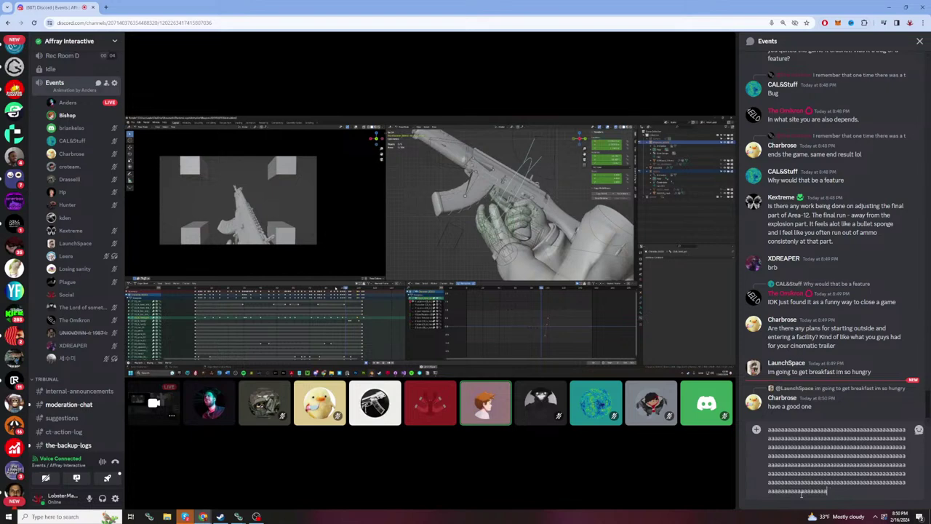
pyautogui.press('BackSpace')
pyautogui.press('BackSpace')
pyautogui.press('BackSpace')
pyautogui.press('BackSpace')
pyautogui.press('BackSpace')
pyautogui.press('BackSpace')
pyautogui.press('BackSpace')
pyautogui.press('BackSpace')
pyautogui.press('BackSpace')
pyautogui.press('BackSpace')
pyautogui.press('BackSpace')
pyautogui.press('BackSpace')
pyautogui.press('BackSpace')
pyautogui.press('BackSpace')
pyautogui.press('BackSpace')
pyautogui.press('BackSpace')
pyautogui.press('BackSpace')
pyautogui.press('BackSpace')
pyautogui.press('BackSpace')
pyautogui.press('BackSpace')
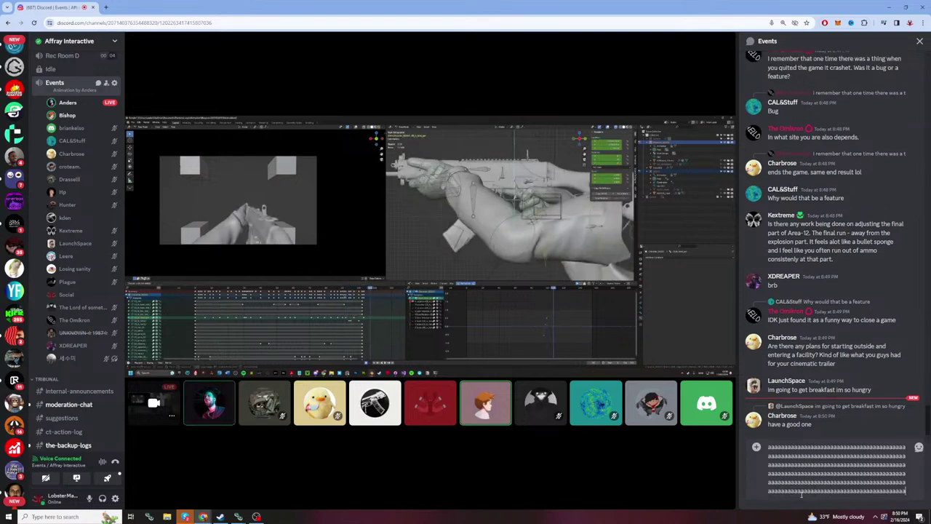
pyautogui.press('BackSpace')
pyautogui.press('BackSpace')
pyautogui.press('BackSpace')
pyautogui.press('BackSpace')
pyautogui.press('BackSpace')
pyautogui.press('BackSpace')
pyautogui.press('BackSpace')
pyautogui.press('BackSpace')
pyautogui.press('BackSpace')
pyautogui.press('BackSpace')
pyautogui.press('BackSpace')
pyautogui.press('BackSpace')
pyautogui.press('BackSpace')
pyautogui.press('BackSpace')
pyautogui.press('BackSpace')
pyautogui.press('BackSpace')
pyautogui.press('BackSpace')
pyautogui.press('BackSpace')
pyautogui.press('BackSpace')
pyautogui.press('BackSpace')
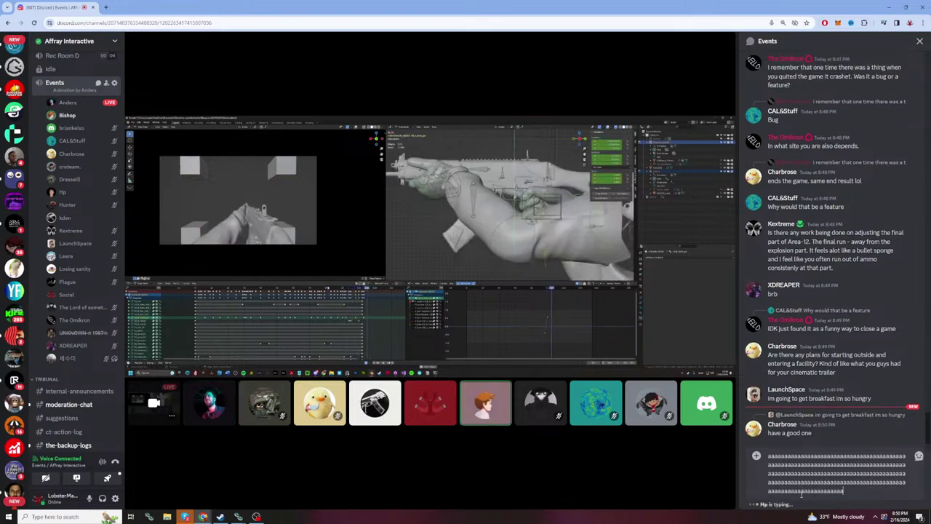
pyautogui.press('BackSpace')
pyautogui.press('BackSpace')
pyautogui.press('BackSpace')
pyautogui.press('BackSpace')
pyautogui.press('BackSpace')
pyautogui.press('BackSpace')
pyautogui.press('BackSpace')
pyautogui.press('BackSpace')
pyautogui.press('BackSpace')
pyautogui.press('BackSpace')
pyautogui.press('BackSpace')
pyautogui.press('BackSpace')
pyautogui.press('BackSpace')
pyautogui.press('BackSpace')
pyautogui.press('BackSpace')
pyautogui.press('BackSpace')
pyautogui.press('BackSpace')
pyautogui.press('BackSpace')
pyautogui.press('BackSpace')
pyautogui.press('BackSpace')
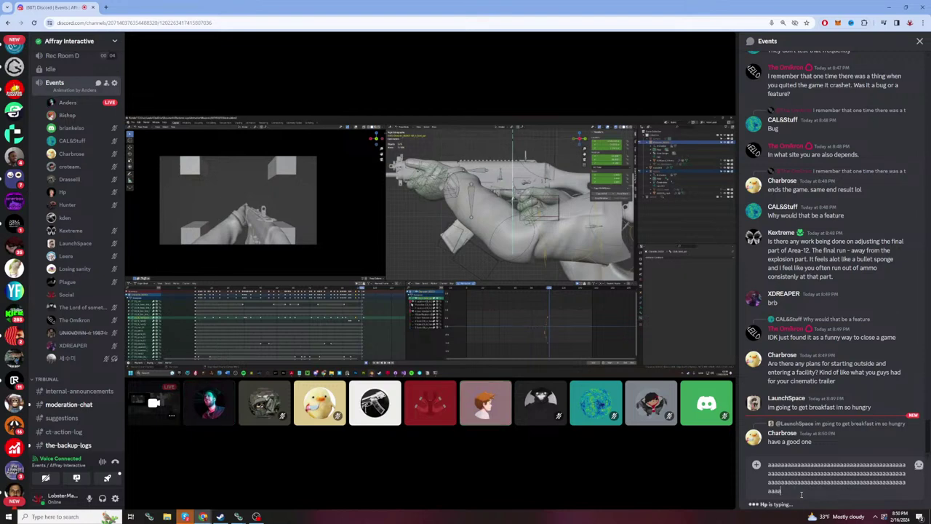
pyautogui.press('BackSpace')
pyautogui.press('BackSpace')
pyautogui.press('BackSpace')
pyautogui.press('BackSpace')
pyautogui.press('BackSpace')
pyautogui.press('BackSpace')
pyautogui.press('BackSpace')
pyautogui.press('BackSpace')
pyautogui.press('BackSpace')
pyautogui.press('BackSpace')
pyautogui.press('BackSpace')
pyautogui.press('BackSpace')
pyautogui.press('BackSpace')
pyautogui.press('BackSpace')
pyautogui.press('BackSpace')
pyautogui.press('BackSpace')
pyautogui.press('BackSpace')
pyautogui.press('BackSpace')
pyautogui.press('BackSpace')
pyautogui.press('BackSpace')
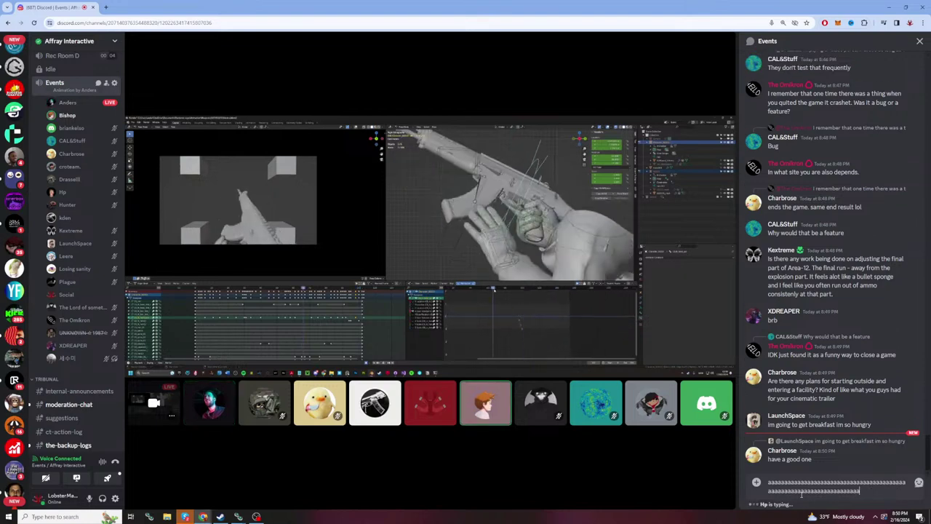
pyautogui.press('BackSpace')
pyautogui.press('BackSpace')
pyautogui.press('BackSpace')
pyautogui.press('BackSpace')
pyautogui.press('BackSpace')
pyautogui.press('BackSpace')
pyautogui.press('BackSpace')
pyautogui.press('BackSpace')
pyautogui.press('BackSpace')
pyautogui.press('BackSpace')
pyautogui.press('BackSpace')
pyautogui.press('BackSpace')
pyautogui.press('BackSpace')
pyautogui.press('BackSpace')
pyautogui.press('BackSpace')
pyautogui.press('BackSpace')
pyautogui.press('BackSpace')
pyautogui.press('BackSpace')
pyautogui.press('BackSpace')
pyautogui.press('BackSpace')
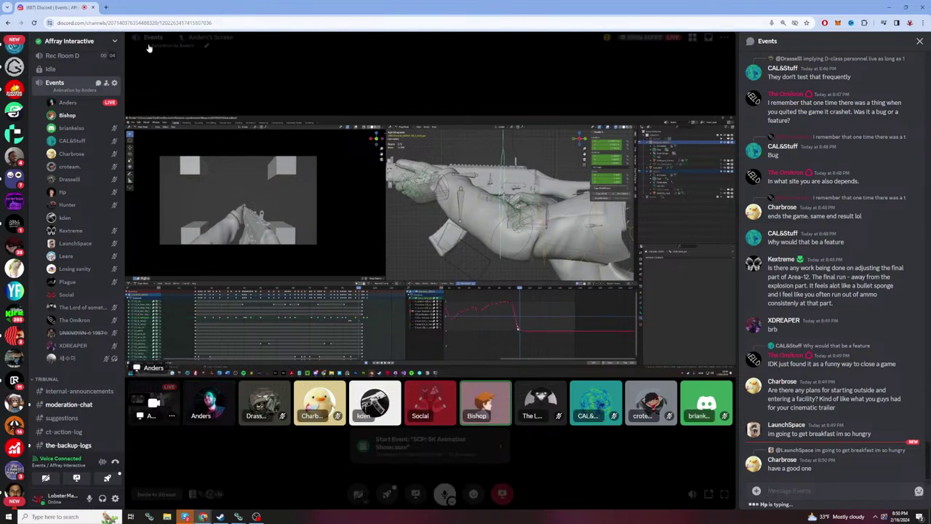
pyautogui.click(114, 41)
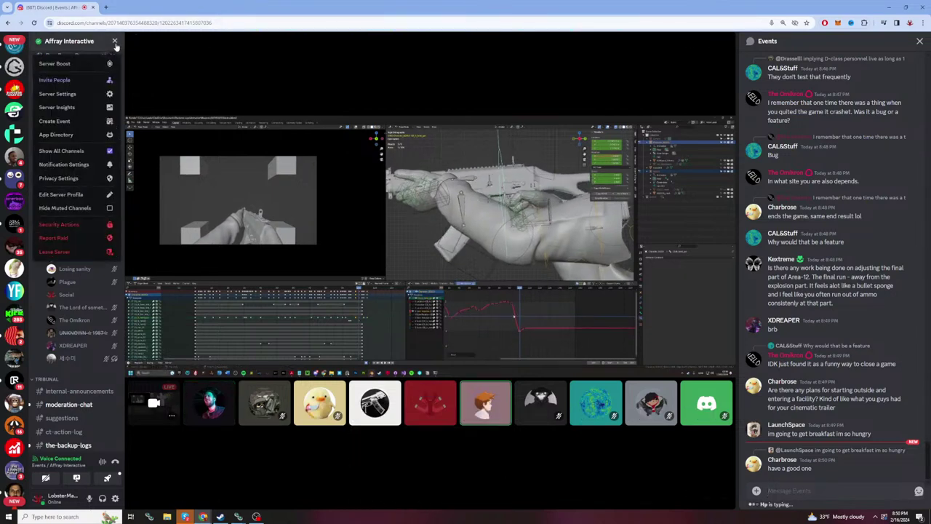
pyautogui.click(82, 81)
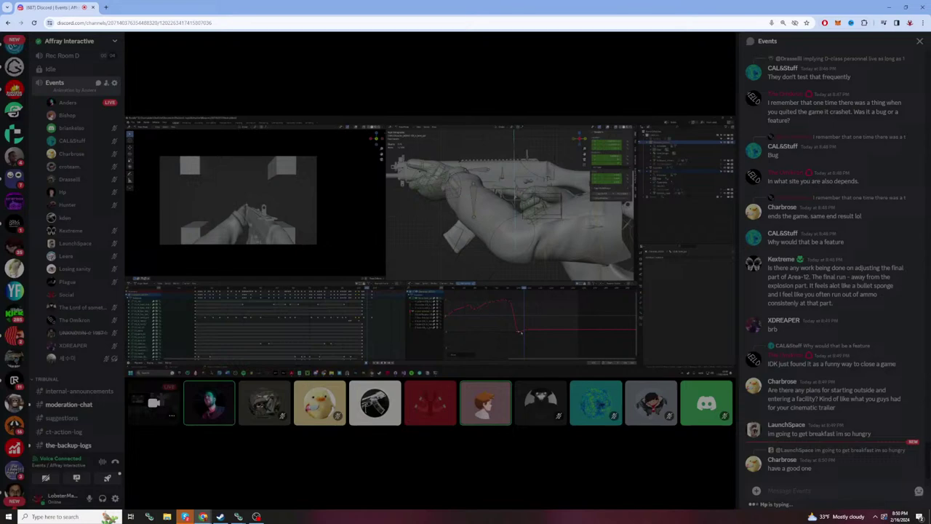
pyautogui.click(543, 190)
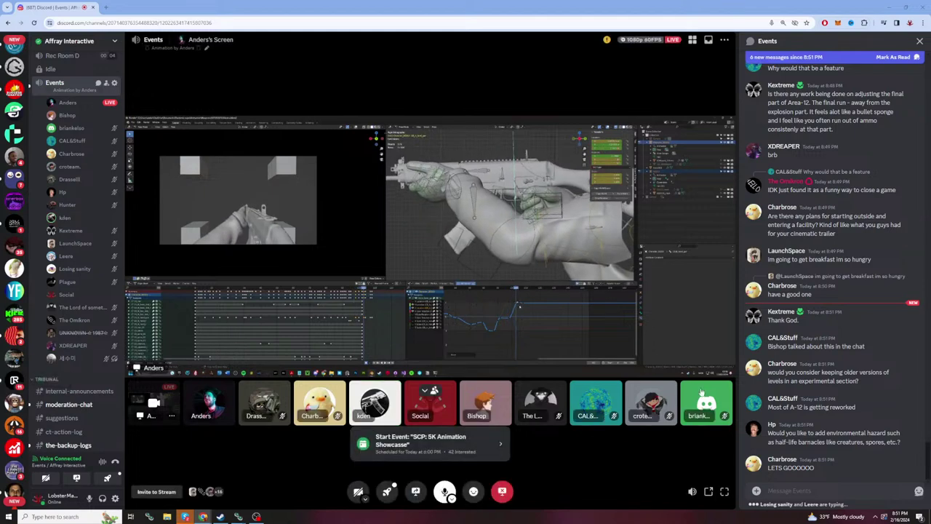
pyautogui.scroll(5, 925, 378)
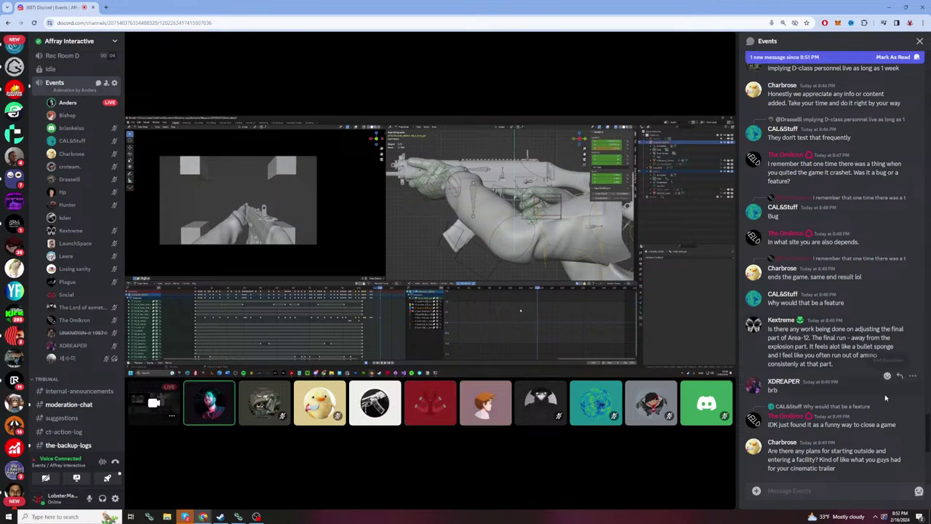
pyautogui.scroll(-5, 890, 382)
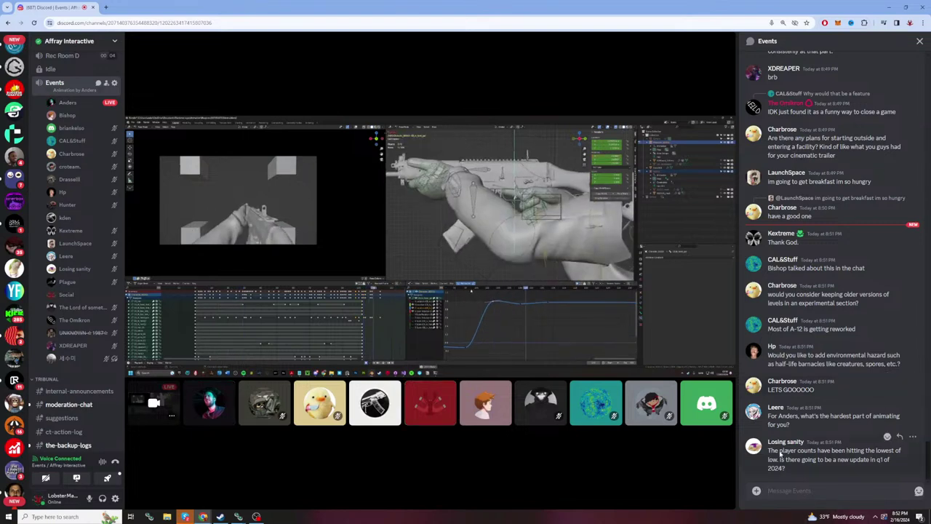
pyautogui.click(837, 489)
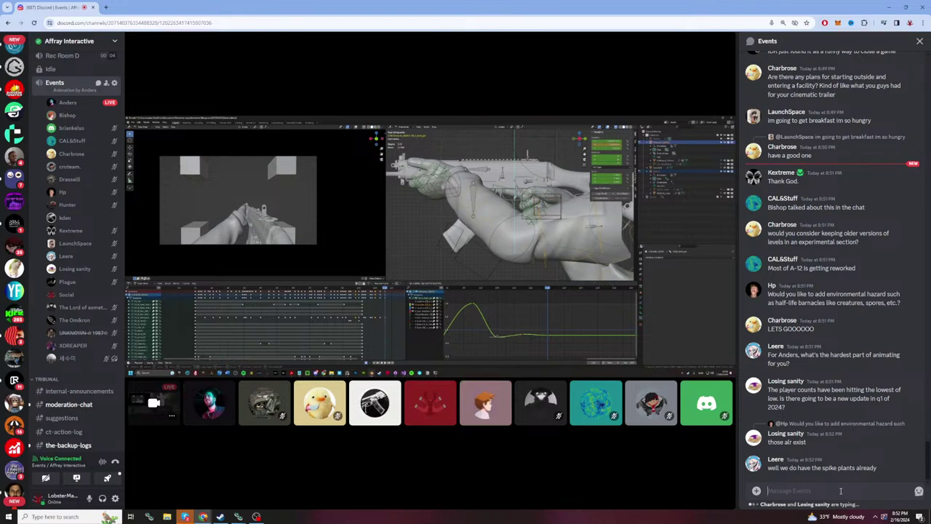
pyautogui.click(841, 491)
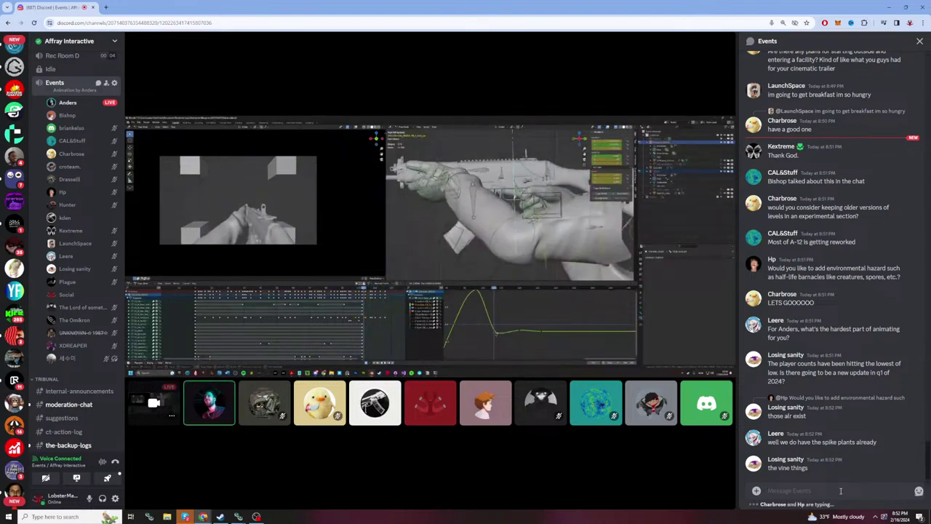
# Step: Type a long run of a's into the Events draft, then select all of it and erase it
pyautogui.write('aaaaaaaaaaaaaaaaaaaaaaaaaaaaaaaaaa')
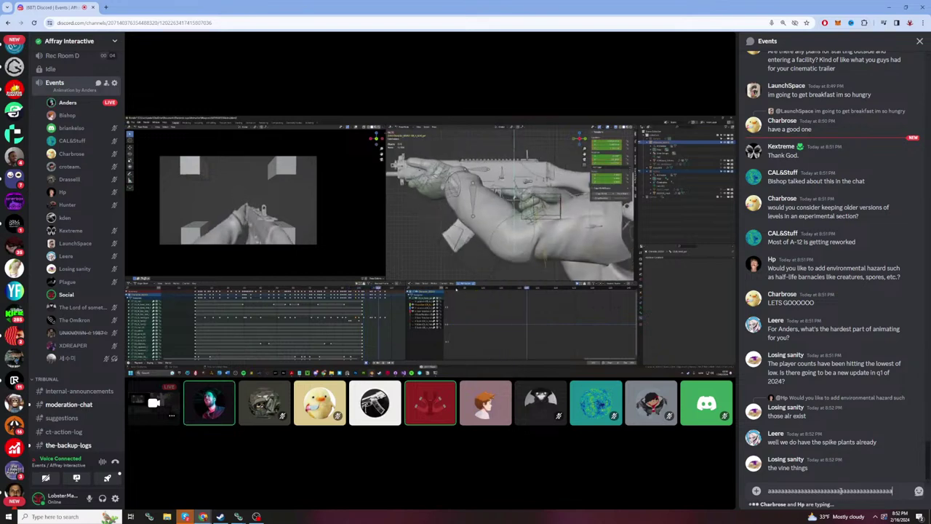
pyautogui.write('aaaaaaaaaaaaaaaaaaaaaaaaaaaaaaaaaaaaaaaaaaaaaaaaaaaaaaaaaaaaa')
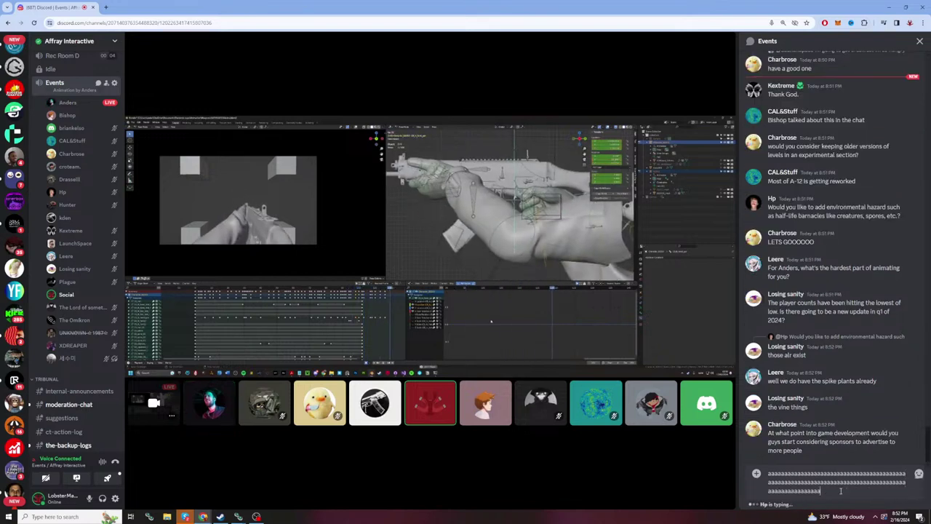
pyautogui.write('aaaaaaaaaaaaaaaaaaaaaaaaaaaaaaaaaaaaaaaaaaaaaaaaaaaa')
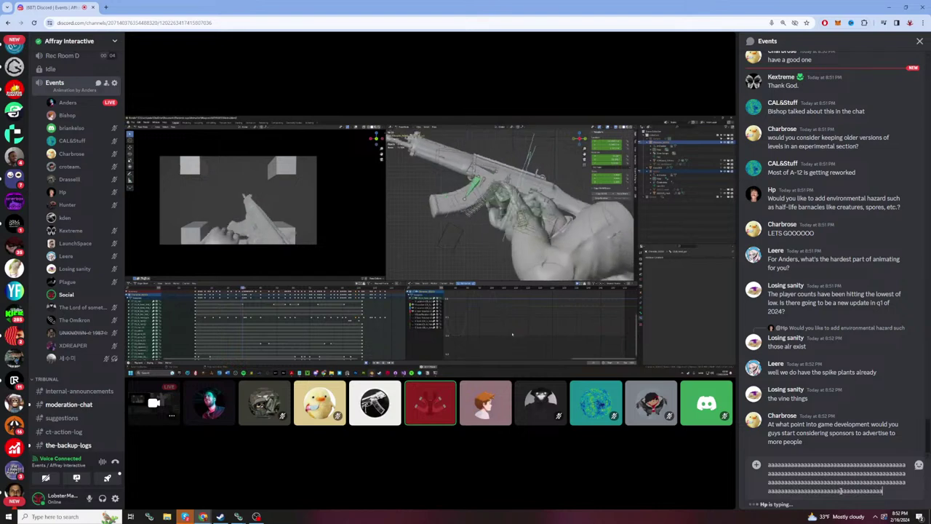
pyautogui.write('aaaaaaaaaaaaaaaaaaaaaaaaaaaaaaaaaaaaaaaaaaaaaaaaaaaaaaaaaaaaaaaaaaaaaaaaaaaaaaaaaaaaaaaaaaaaa')
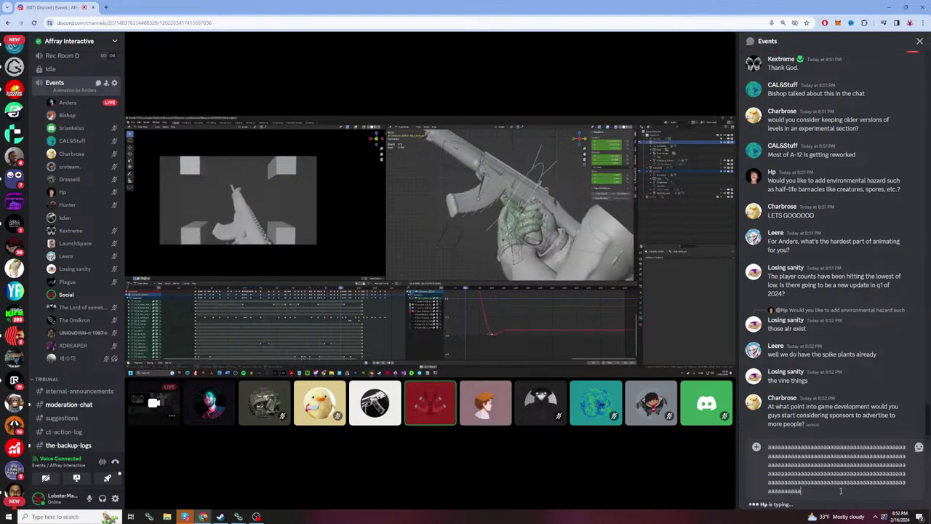
pyautogui.write('aaaaaaaaaaaa')
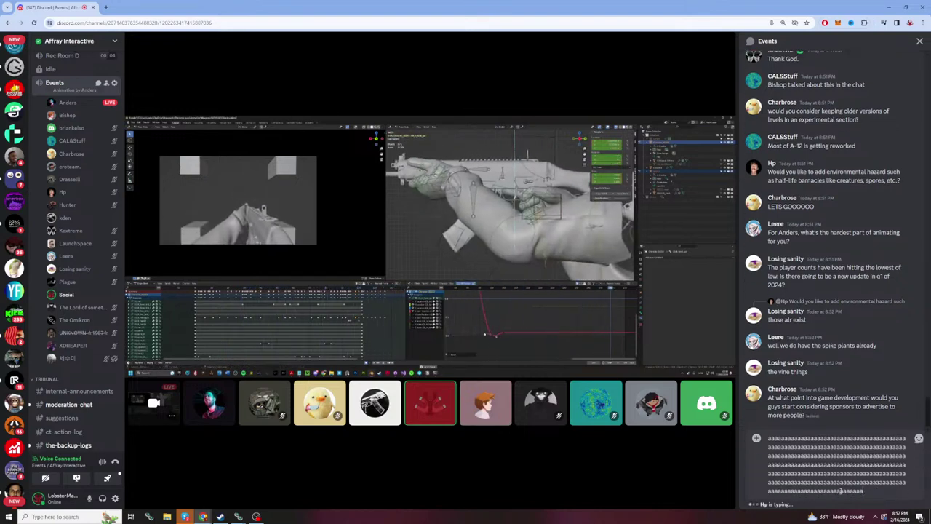
pyautogui.write('aaaaaaaaaaaaaaaaaaaaaaaaaaaaaaaaaaaaaaaaaaaaaaaaaaaaaa')
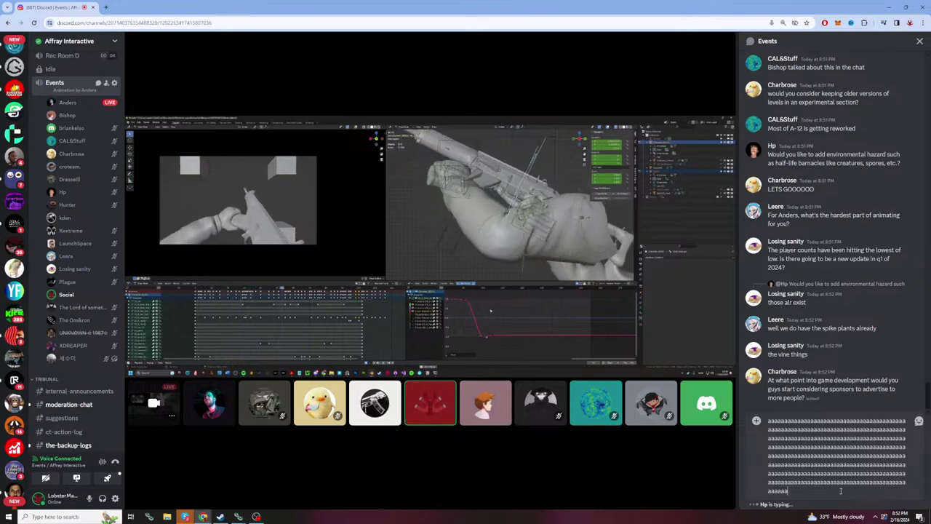
pyautogui.write('aaaaaaaaaaaaaaaaaaaaaaa')
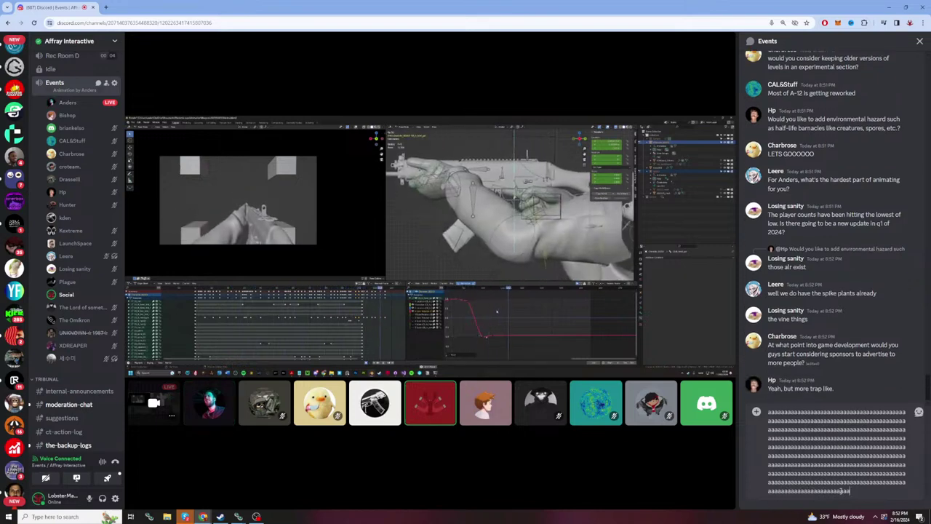
pyautogui.write('aaaaaaaaaaaaaaaaaaaaaaaaaaaaaaaaaaaaaaaaaaaaaaaaaaaaaaaaaaaaaaaaaaaaaaaaaaaaaaaaaaaaaa')
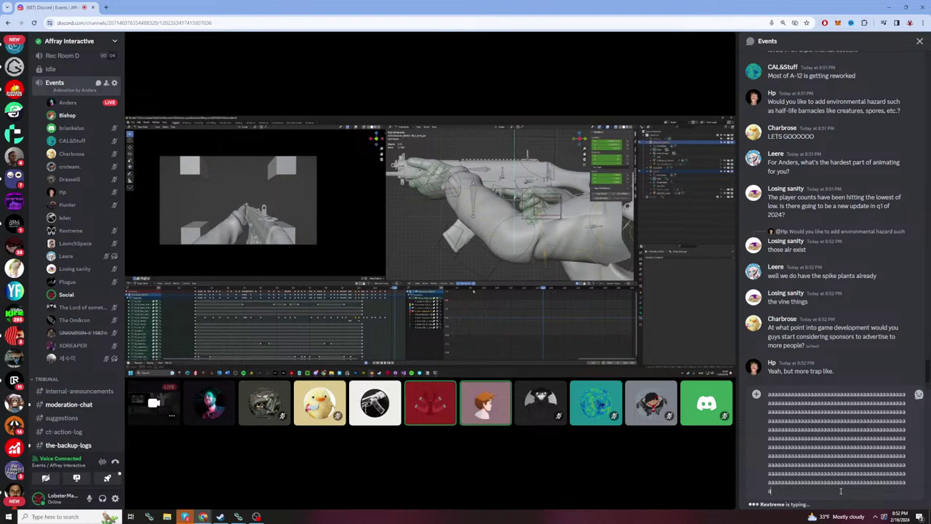
pyautogui.write('aaaaaaaaaaaaaaaaaaaaaaaaaa')
pyautogui.hotkey('ctrl', 'a')
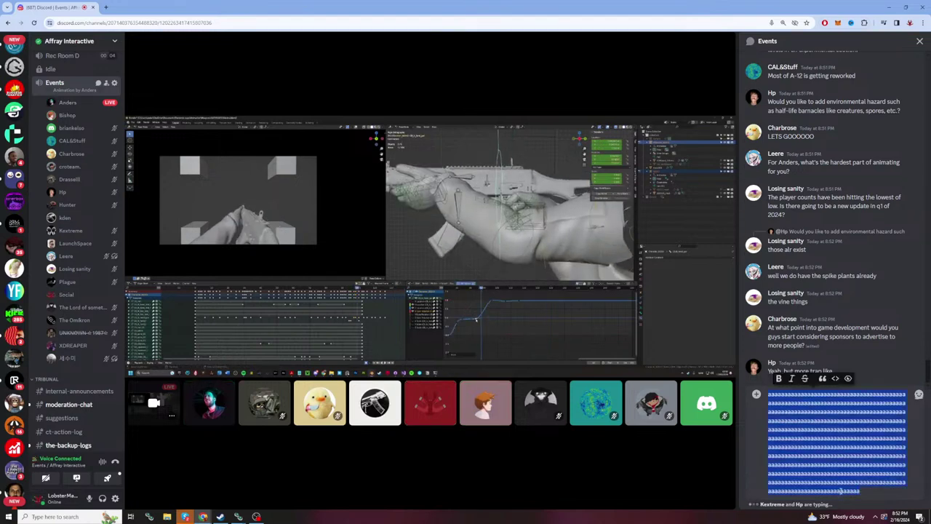
pyautogui.press('BackSpace')
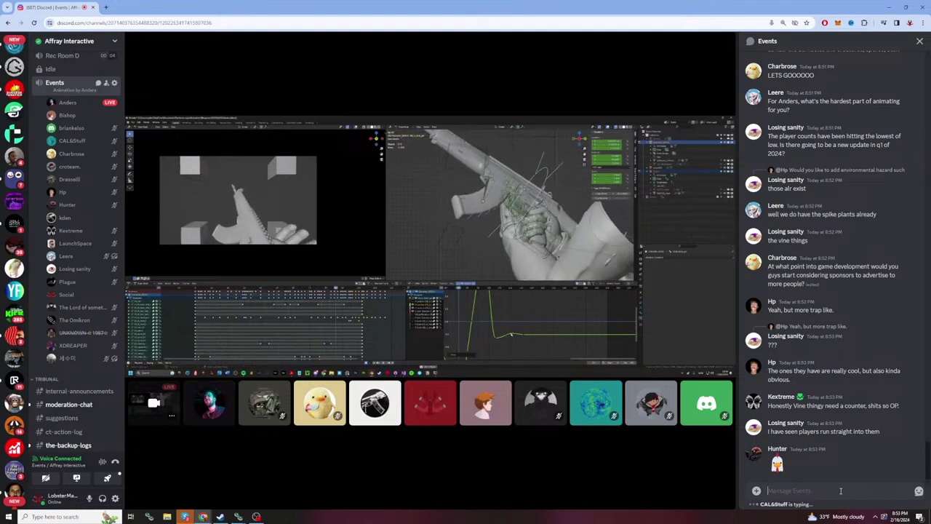
pyautogui.write('a')
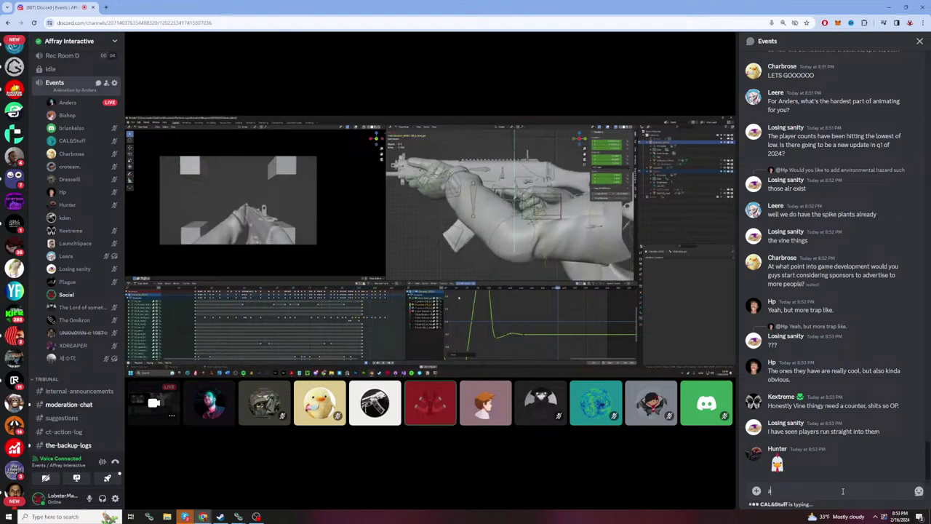
pyautogui.write('aaaaaaaaaaaaaaaaaaaaaaaaaaaaaaaaaaaaaaaaaaaaaaaaaaaa')
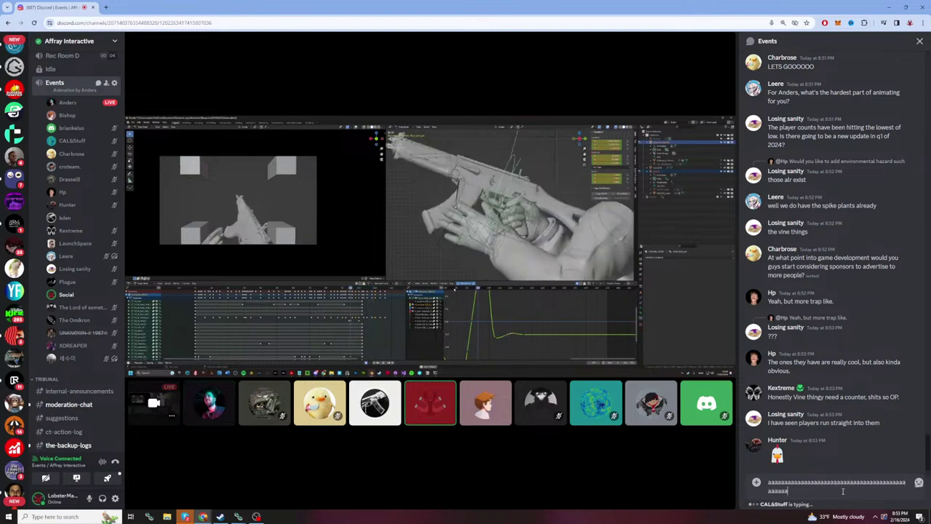
pyautogui.write('aaaaaaaaaaaaaaaaaaaaaaaaaaaaaaaaaaaaaaaaaaaaaaaaaaaaaaaaaaaaaaaaaaaaaaaaaaaaaaaaaaaaaaaaaaaaaaaaaaaaaaaaaaaaaaa')
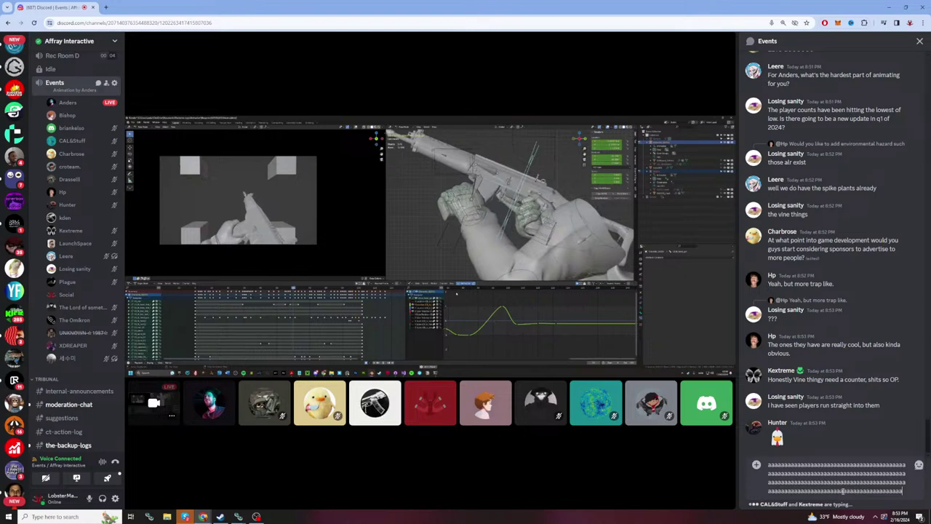
pyautogui.write('aaa')
pyautogui.press('BackSpace')
pyautogui.press('BackSpace')
pyautogui.press('BackSpace')
pyautogui.press('BackSpace')
pyautogui.press('BackSpace')
pyautogui.press('BackSpace')
pyautogui.press('BackSpace')
pyautogui.press('BackSpace')
pyautogui.press('BackSpace')
pyautogui.press('BackSpace')
pyautogui.press('BackSpace')
pyautogui.press('BackSpace')
pyautogui.press('BackSpace')
pyautogui.press('BackSpace')
pyautogui.press('BackSpace')
pyautogui.press('BackSpace')
pyautogui.press('BackSpace')
pyautogui.press('BackSpace')
pyautogui.press('BackSpace')
pyautogui.press('BackSpace')
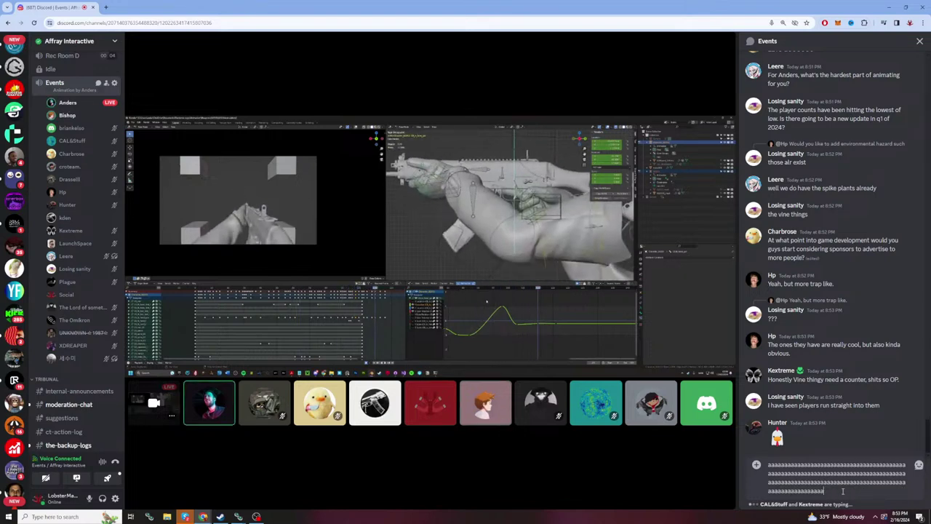
pyautogui.press('BackSpace')
pyautogui.press('BackSpace')
pyautogui.press('BackSpace')
pyautogui.press('BackSpace')
pyautogui.press('BackSpace')
pyautogui.press('BackSpace')
pyautogui.press('BackSpace')
pyautogui.press('BackSpace')
pyautogui.press('BackSpace')
pyautogui.press('BackSpace')
pyautogui.press('BackSpace')
pyautogui.press('BackSpace')
pyautogui.press('BackSpace')
pyautogui.press('BackSpace')
pyautogui.press('BackSpace')
pyautogui.press('BackSpace')
pyautogui.press('BackSpace')
pyautogui.press('BackSpace')
pyautogui.press('BackSpace')
pyautogui.press('BackSpace')
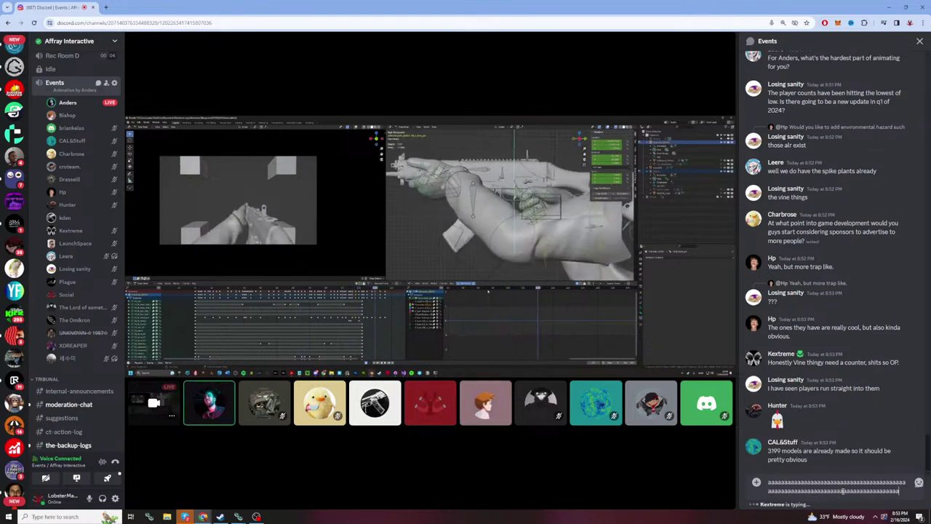
pyautogui.press('BackSpace')
pyautogui.press('BackSpace')
pyautogui.press('BackSpace')
pyautogui.press('BackSpace')
pyautogui.press('BackSpace')
pyautogui.press('BackSpace')
pyautogui.press('BackSpace')
pyautogui.press('BackSpace')
pyautogui.press('BackSpace')
pyautogui.press('BackSpace')
pyautogui.press('BackSpace')
pyautogui.press('BackSpace')
pyautogui.press('BackSpace')
pyautogui.press('BackSpace')
pyautogui.press('BackSpace')
pyautogui.press('BackSpace')
pyautogui.press('BackSpace')
pyautogui.press('BackSpace')
pyautogui.press('BackSpace')
pyautogui.press('BackSpace')
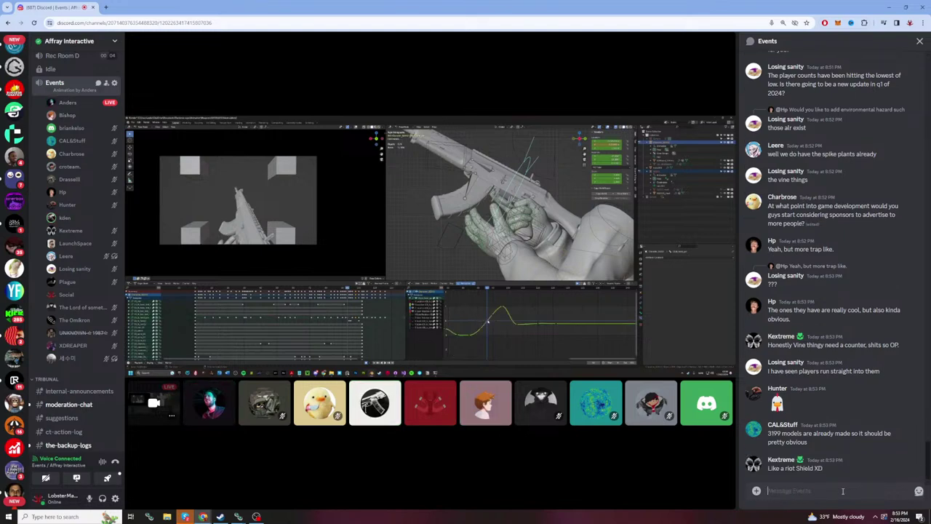
pyautogui.write('aaaaaaaaaaaaaaaaaaaaaaaaaaaaaaaaa')
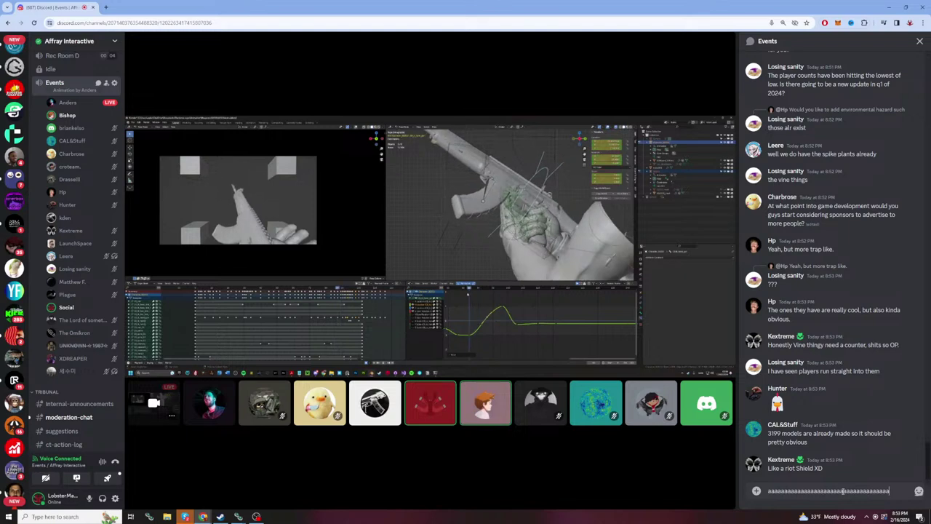
pyautogui.write('aaaaaaaaaaaaaaaaaaaaa')
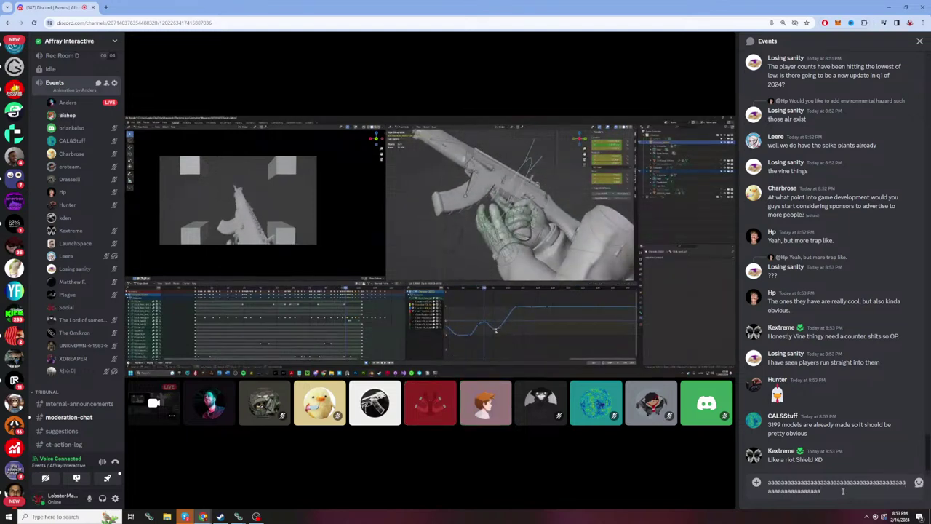
pyautogui.press('BackSpace')
pyautogui.press('BackSpace')
pyautogui.press('BackSpace')
pyautogui.press('BackSpace')
pyautogui.press('BackSpace')
pyautogui.press('BackSpace')
pyautogui.press('BackSpace')
pyautogui.press('BackSpace')
pyautogui.press('BackSpace')
pyautogui.press('BackSpace')
pyautogui.press('BackSpace')
pyautogui.press('BackSpace')
pyautogui.press('BackSpace')
pyautogui.press('BackSpace')
pyautogui.press('BackSpace')
pyautogui.press('BackSpace')
pyautogui.press('BackSpace')
pyautogui.press('BackSpace')
pyautogui.press('BackSpace')
pyautogui.press('BackSpace')
pyautogui.press('BackSpace')
pyautogui.press('BackSpace')
pyautogui.press('BackSpace')
pyautogui.press('BackSpace')
pyautogui.press('BackSpace')
pyautogui.press('BackSpace')
pyautogui.press('BackSpace')
pyautogui.press('BackSpace')
pyautogui.press('BackSpace')
pyautogui.press('BackSpace')
pyautogui.press('BackSpace')
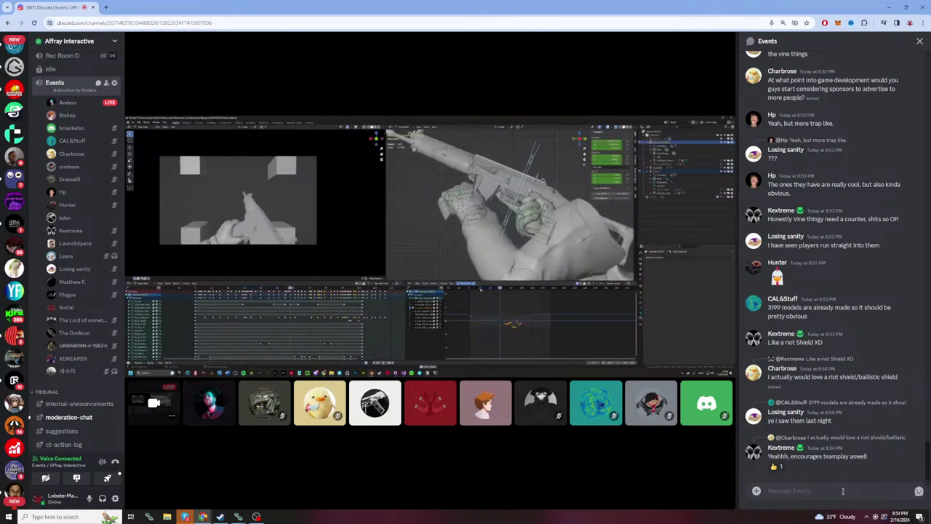
pyautogui.write('i')
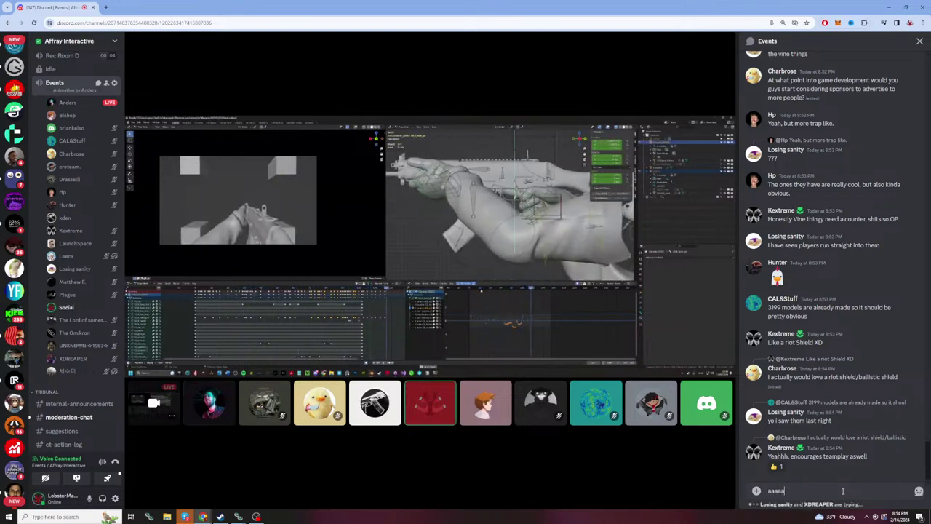
pyautogui.write('aaaaaaaaaaaaaaaaaaaaaaaaaaaaaaaaaaaaaaaaaaaaaaaaaaaaaaaaaaaaaaaaaaaaaaa')
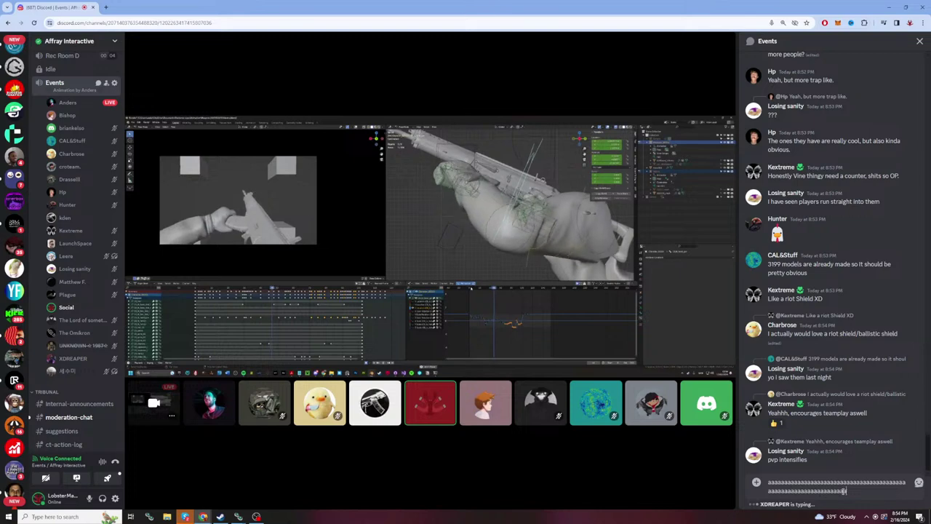
pyautogui.write('aaaaaaaaaaaaaaaaaaaaaaaaaaaaaaaaaaaaaaaaaaaaaaaaaaaaaaaaaaaaa')
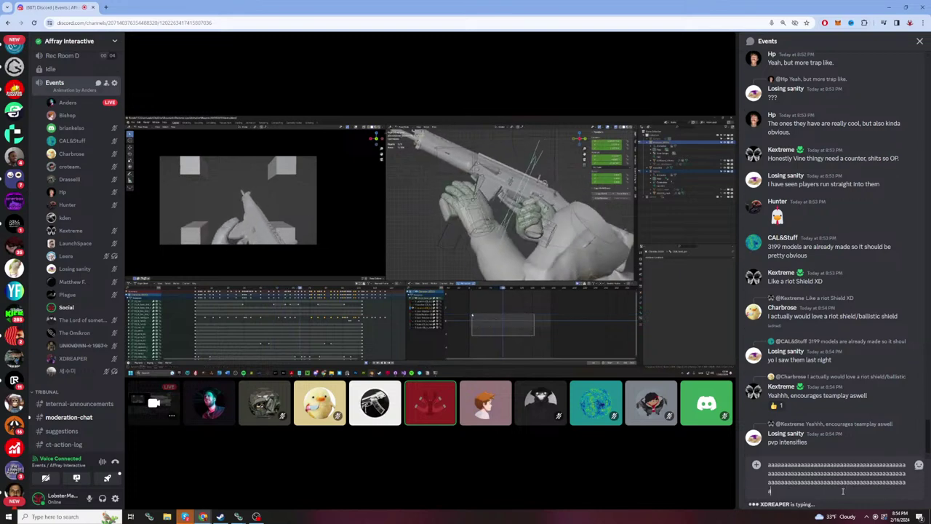
pyautogui.write('aaaaaaaaaaaaaaaaaaaaaaaaaaaaaaaaaaaaaaaaaaaaaaaaaaaaaaaaaaaaaaaaaaaaaaaaaaaaaaaaaaaaaaaaaaaaaaaaa')
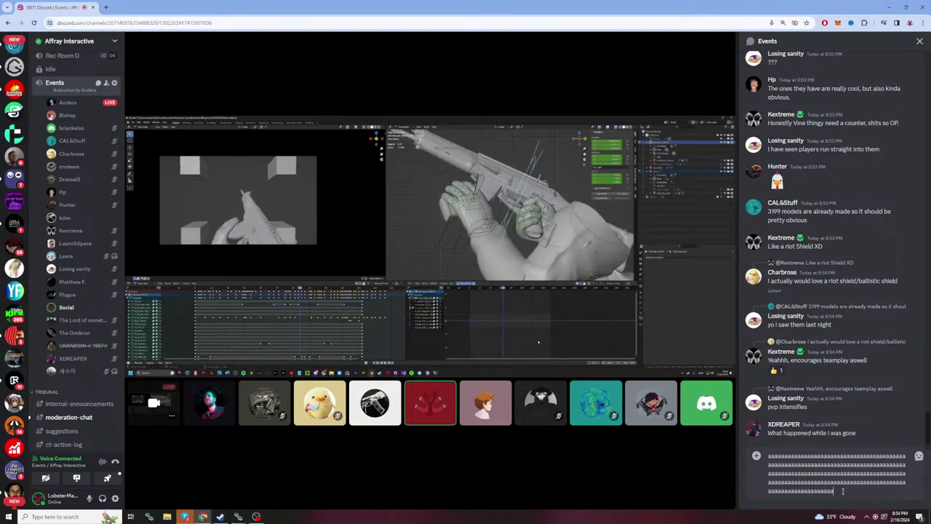
pyautogui.write('aaaaaaaaaaaaaaaaaa')
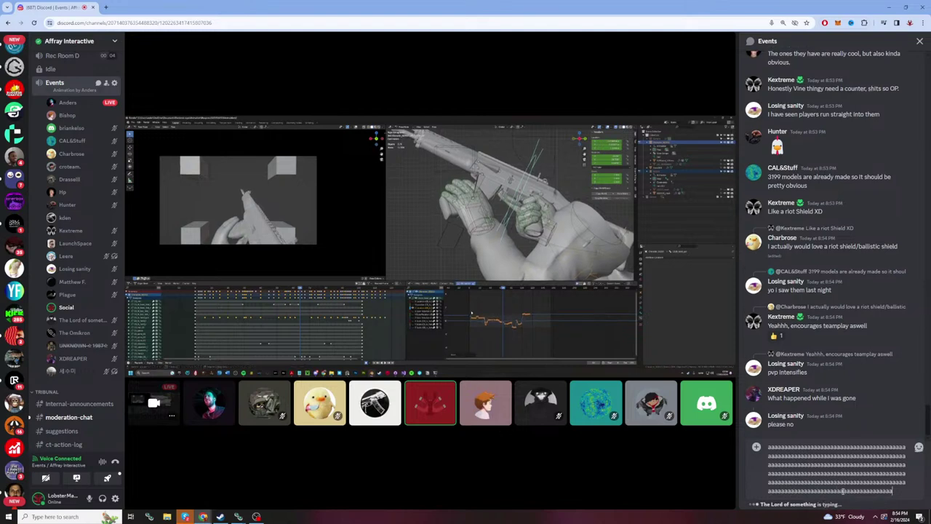
pyautogui.write('aaaaaaaaaaaaaaaaaaaaaaaaaaaaaaaaaaaaaaaaaaaaaaaaaaaaaaa')
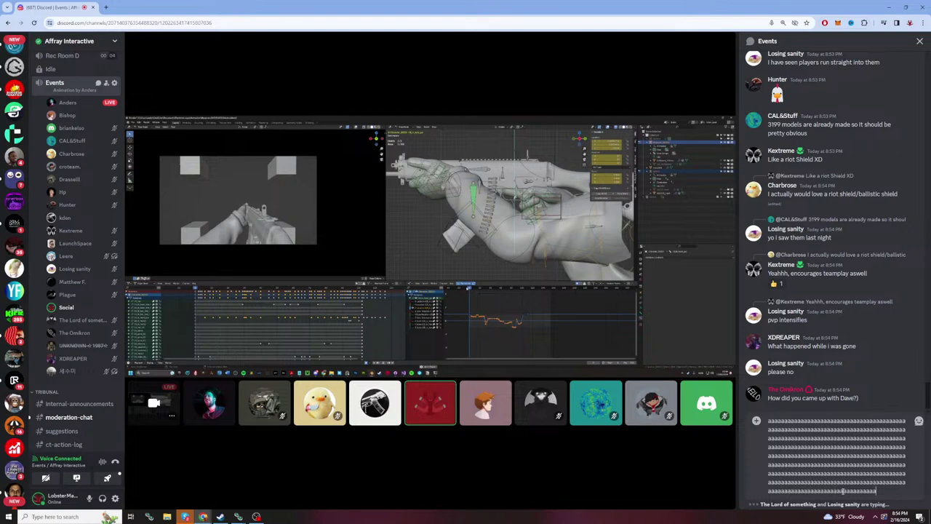
pyautogui.write('aaaaaaaaaaaaaaaaaaaaaaaaaaaaaaaaaaaaaaaa')
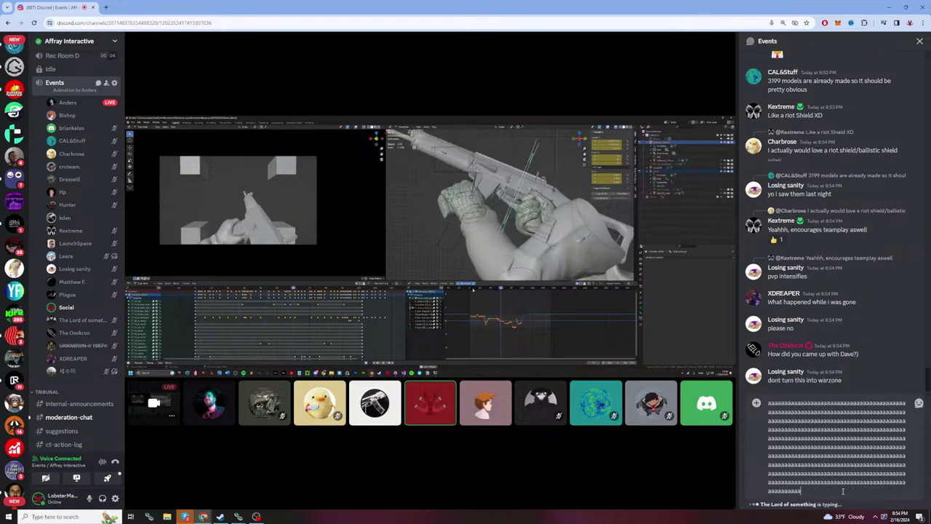
pyautogui.write('aaaaaaaaaaaaaaaa')
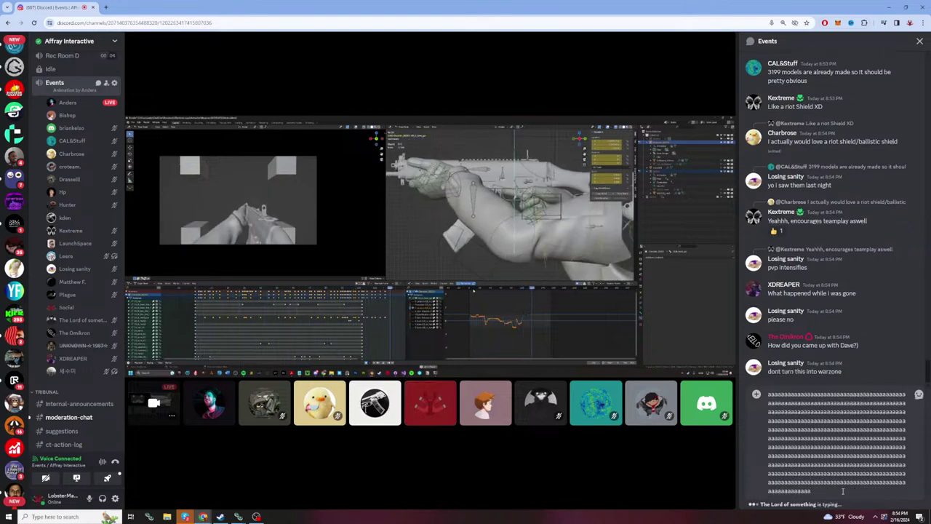
pyautogui.hotkey('ctrl', 'a')
pyautogui.press('BackSpace')
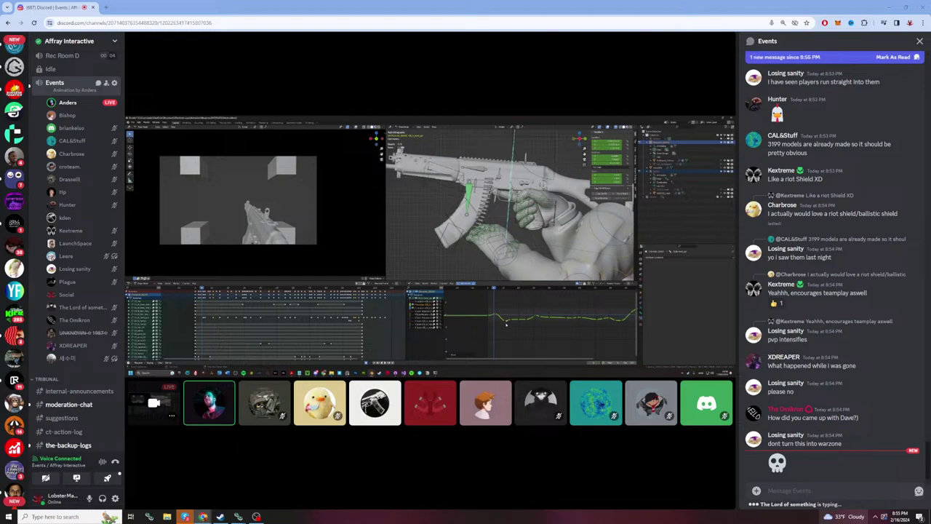
# Step: Refocus the Events channel's message input, dismissing the new-message bar
pyautogui.moveTo(841, 517)
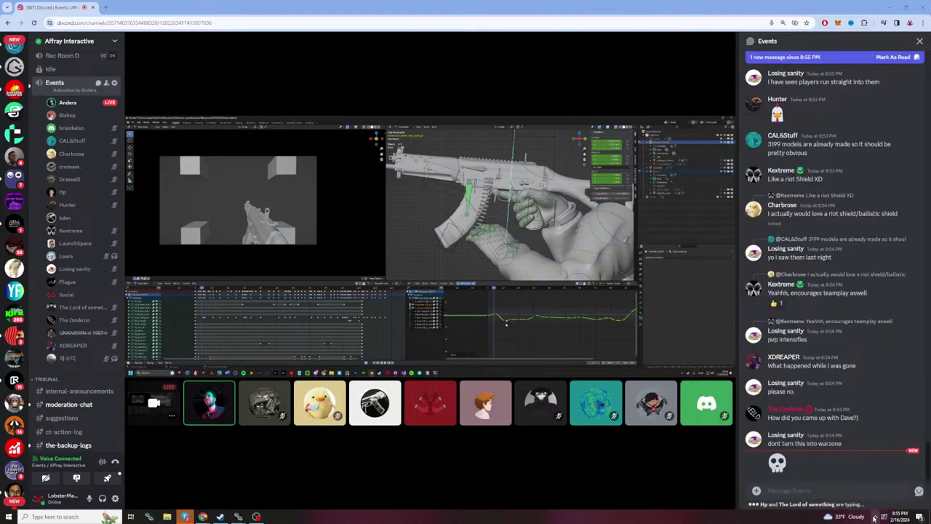
pyautogui.moveTo(597, 430)
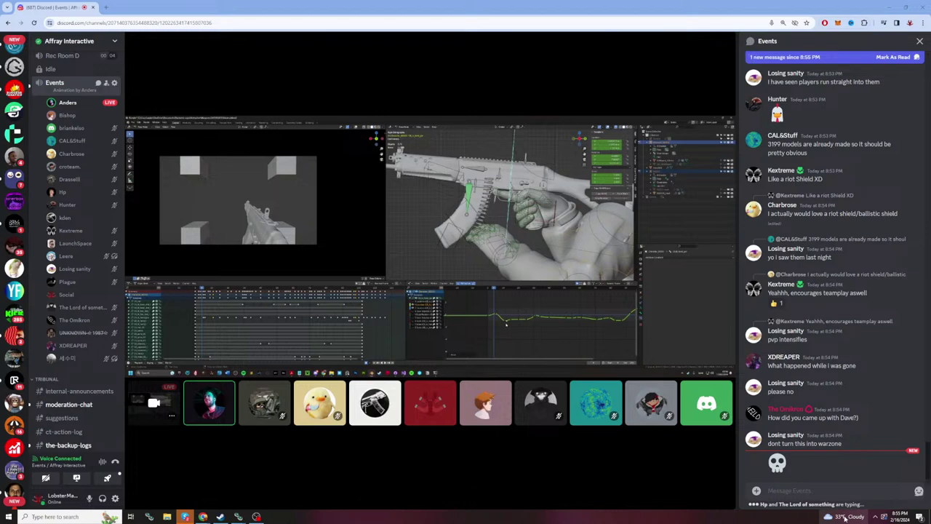
pyautogui.click(824, 491)
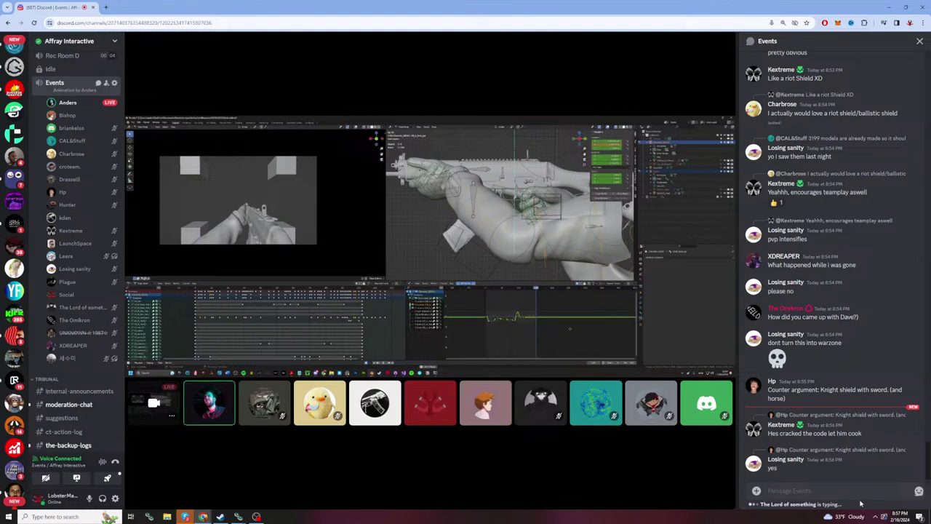
# Step: Type and erase a long run of a's, then leave a shorter line of a's in the Events box
pyautogui.write('aaaaaaaaaaaaaaaaaaaaaaaaaaaaaaaaaaa')
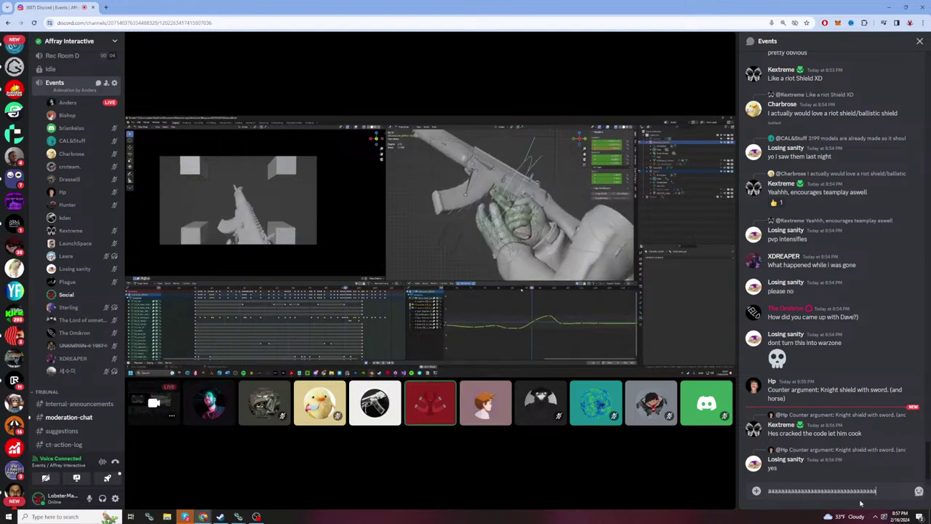
pyautogui.write('aaaaaaaaaaaaaaaaaaaaaaaaaaaaaaaaaaaaaaaaaaaaaaaaaaaaaaaaaaaaaaaaaaaaaaaaaaaaaaaaaaaaaaa')
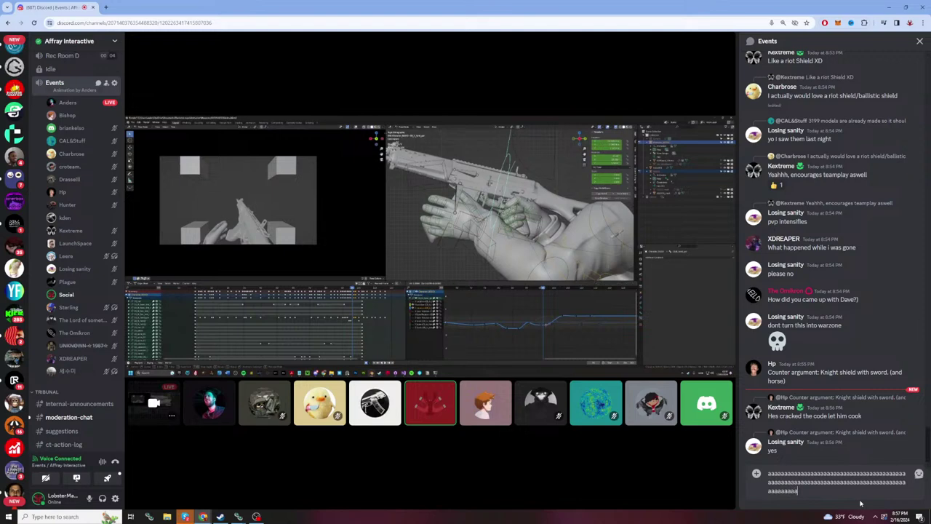
pyautogui.write('aaaaaaaaaaaaaaaaaaaaaaaaaaaaaaaaaaaaaaaaaaaaaaaaaaa')
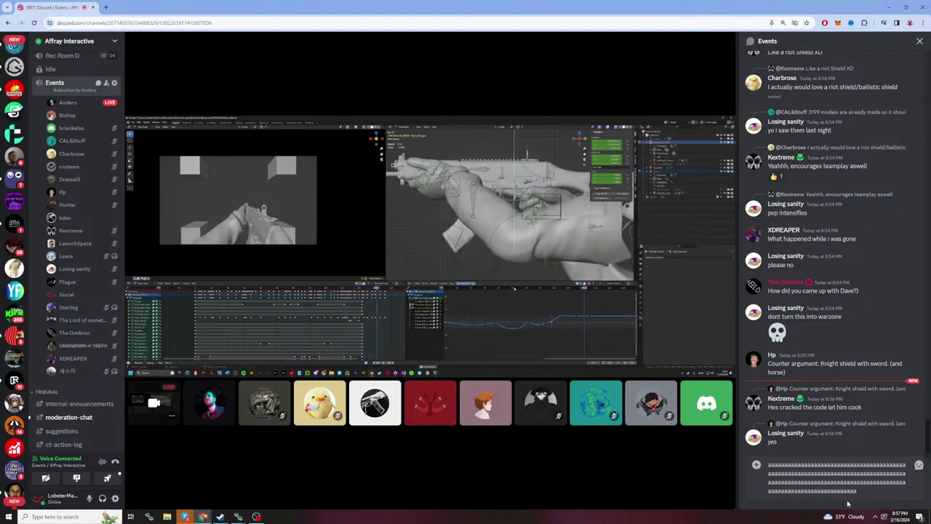
pyautogui.hotkey('ctrl', 'a')
pyautogui.press('BackSpace')
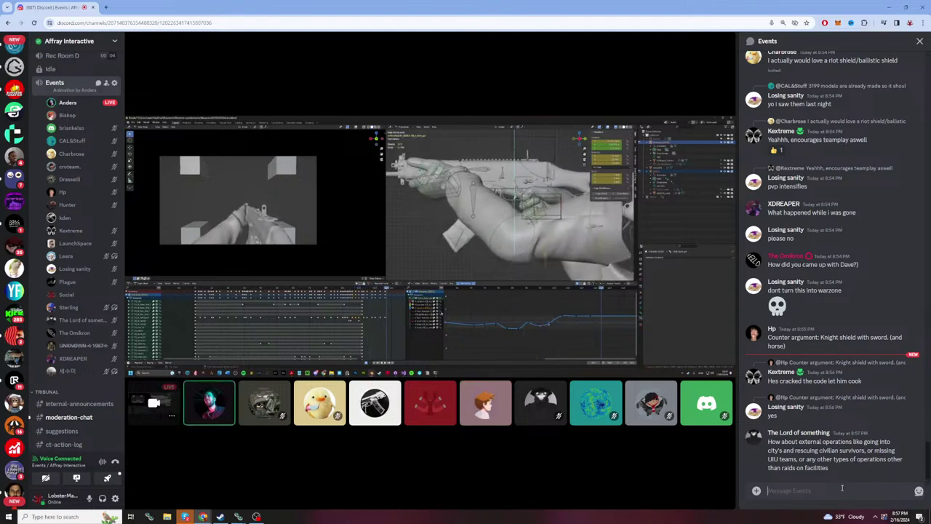
pyautogui.write('aaaaaaaaaaaaaaaaaaaaaaaaaaaaaaaaaaaaaa')
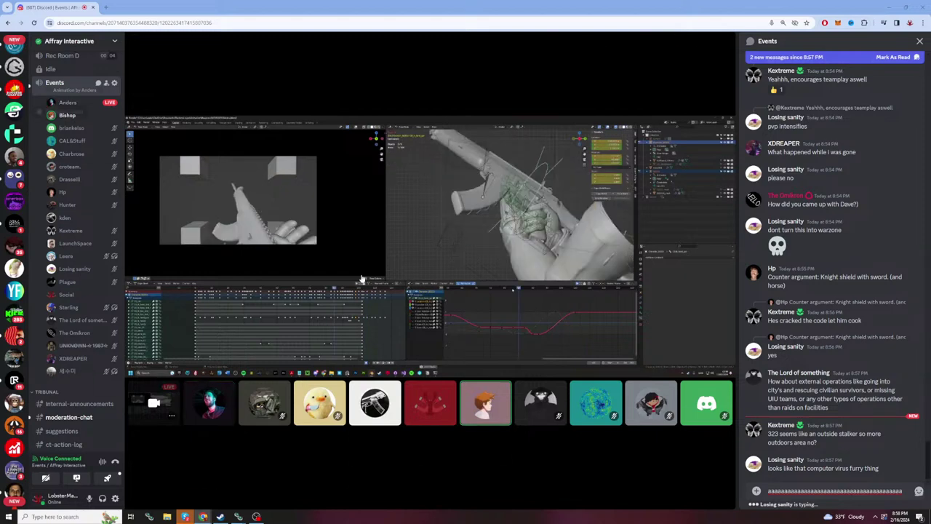
pyautogui.moveTo(513, 289)
pyautogui.hotkey('ctrl', 'a')
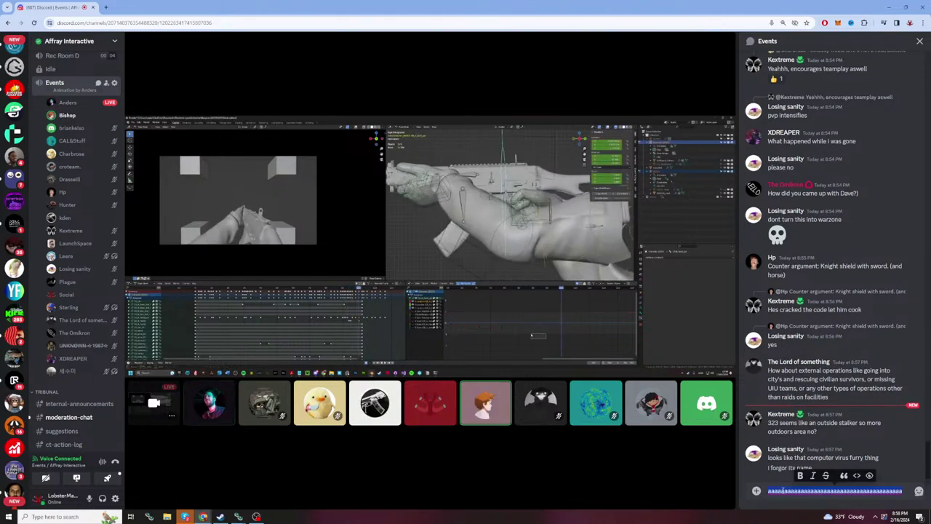
pyautogui.press('BackSpace')
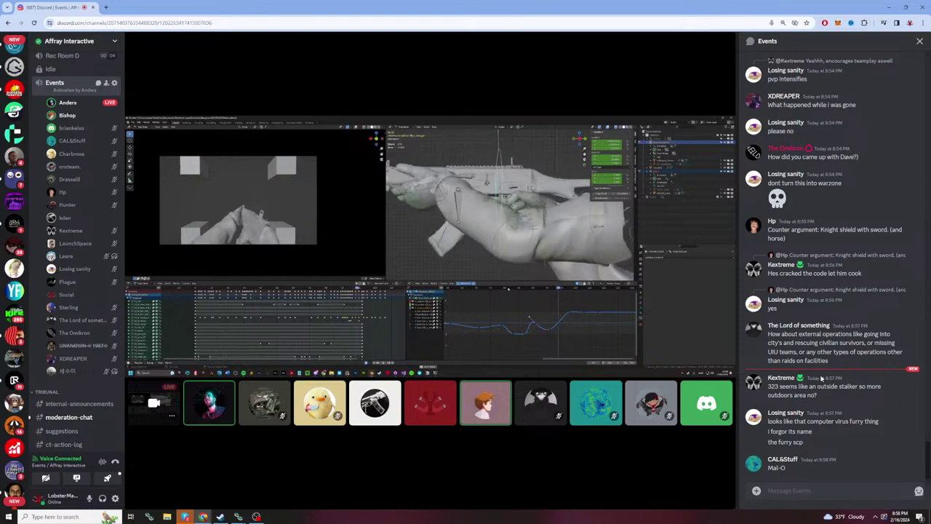
pyautogui.write('aaaaaaaaa')
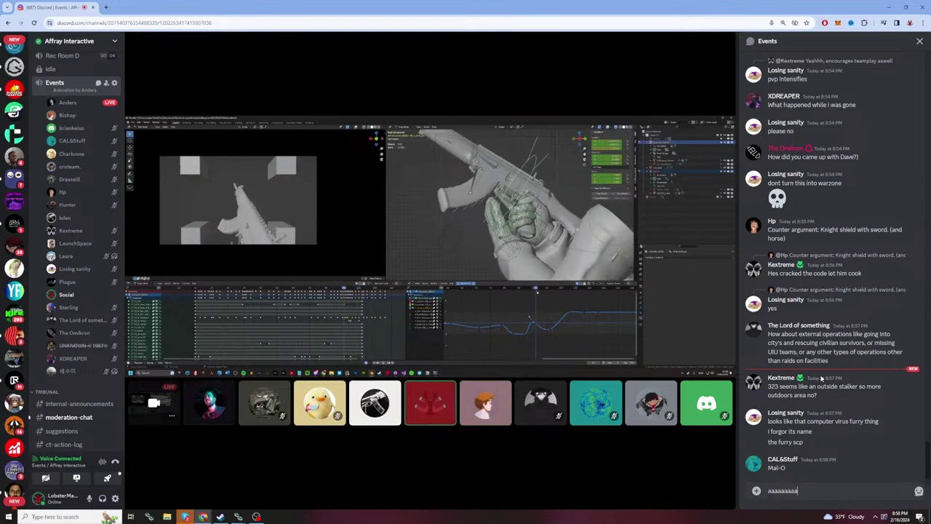
pyautogui.write('aaaaaaaaaaaaaaaaaaaaaaaaaaaaaaaaaaaaaaaaaaaaaaaaaaaaaaaaaaaaaaa')
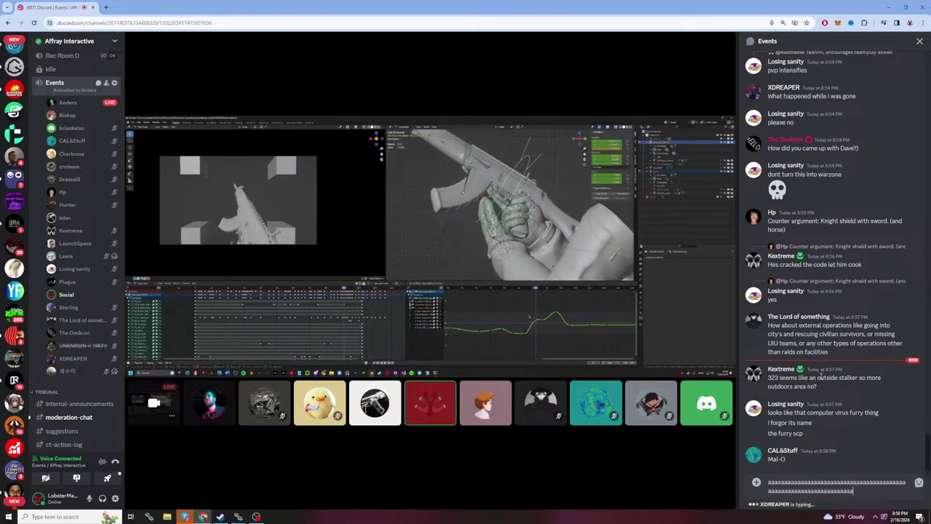
pyautogui.write('aaaaaaaaaaaaaaaaaaaaaaaaaaaaaaaaaaaaaaaaaaaaaaaaa')
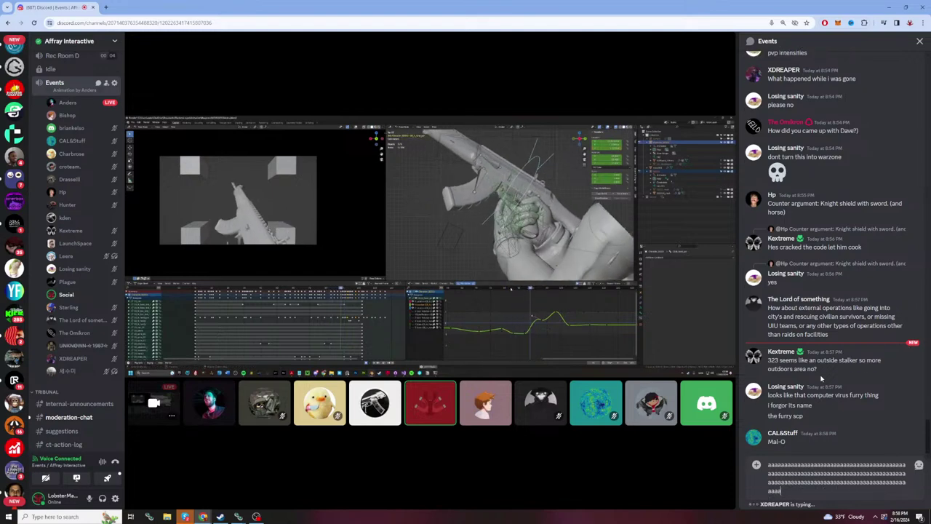
pyautogui.write('aaaaaaaaaaaaaaaaaaaaaaaaaaaaaaaaaaaaaaaaaaaaaaaaaaaaaaaaaaaaaaaaaaaaaaaaaaaaaaa')
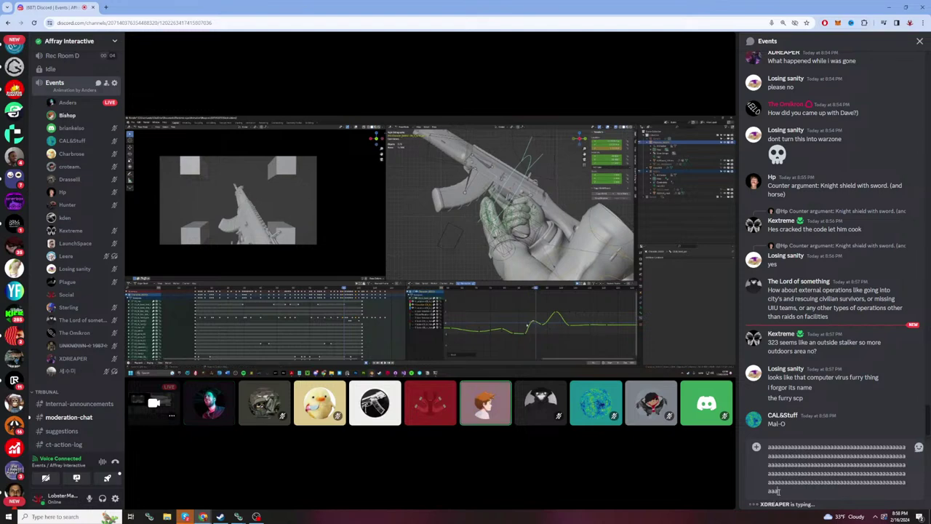
pyautogui.keyDown('shift'); pyautogui.click(774, 447); pyautogui.keyUp('shift')
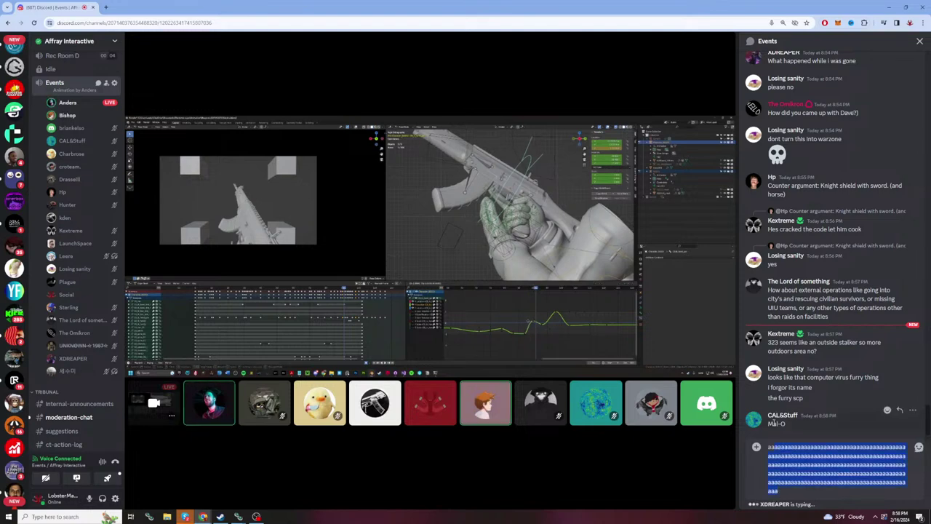
pyautogui.press('BackSpace')
pyautogui.press('BackSpace')
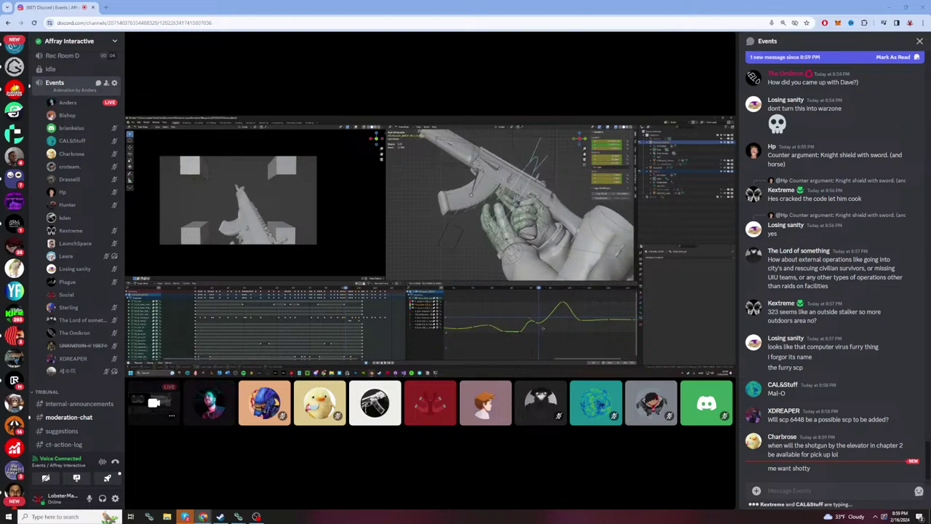
pyautogui.moveTo(677, 471)
pyautogui.click(858, 492)
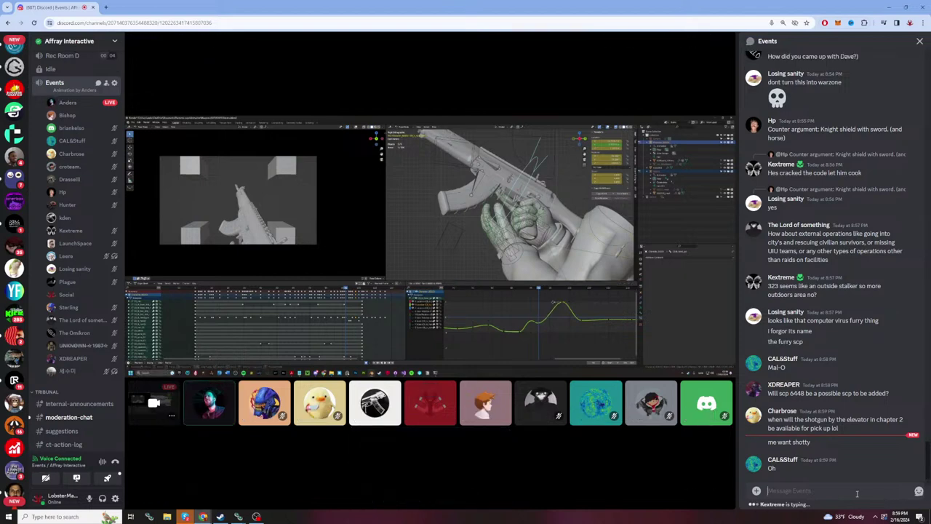
pyautogui.write('aaaaaaaaaaaaaaaaaaaaaaaaaaaaaaa')
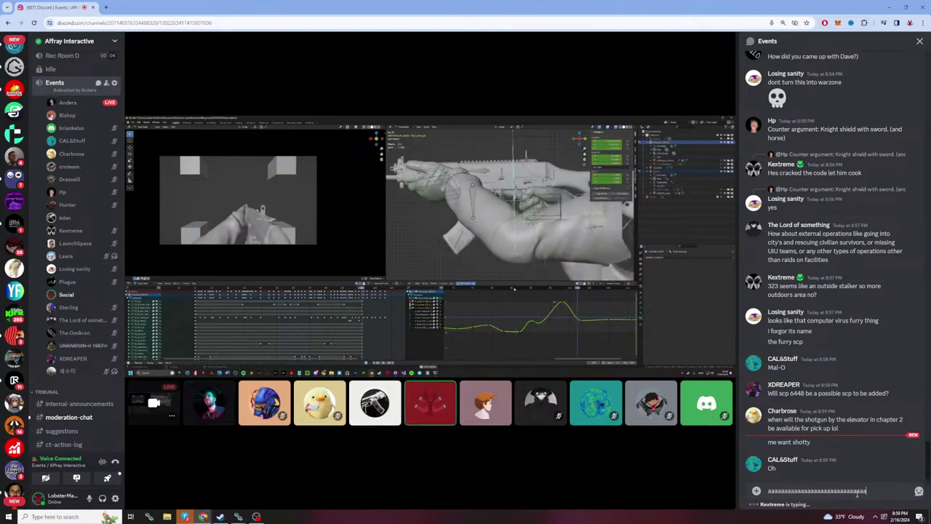
pyautogui.write('aaaaaaaaaaaaaaaaaaaaaaaaaaaaaaaaaaaaaaaaaaaaaaaaaa')
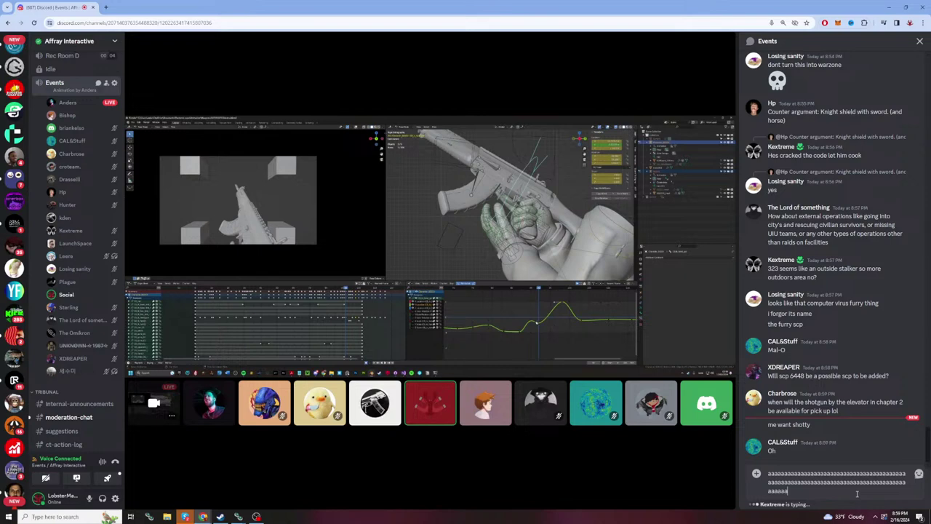
pyautogui.write('aaaaaaaaaaaaaaaaaaaaaaaaaaaaaaaaaaaaaaaaaaaaaaaaaaaaaaaa')
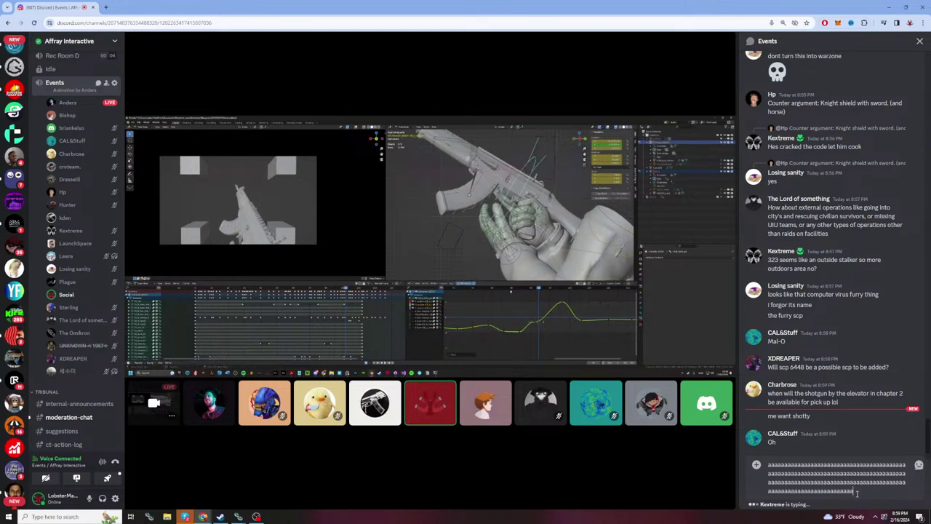
pyautogui.write('aaaaaaaaaaaaaaaaaa')
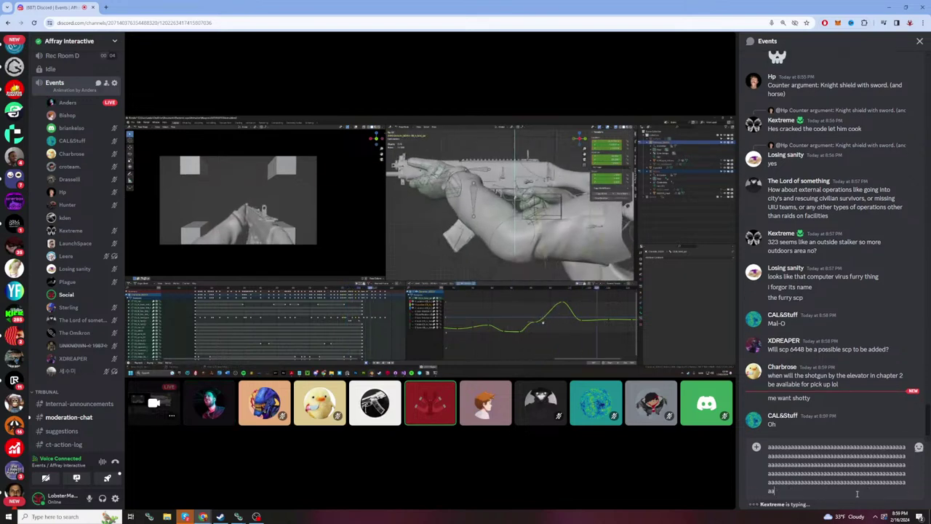
pyautogui.write('aaaaaaaaaaaaaaaaaaaaaaaaaaaaaaaaaaaaaaaaaaaaa')
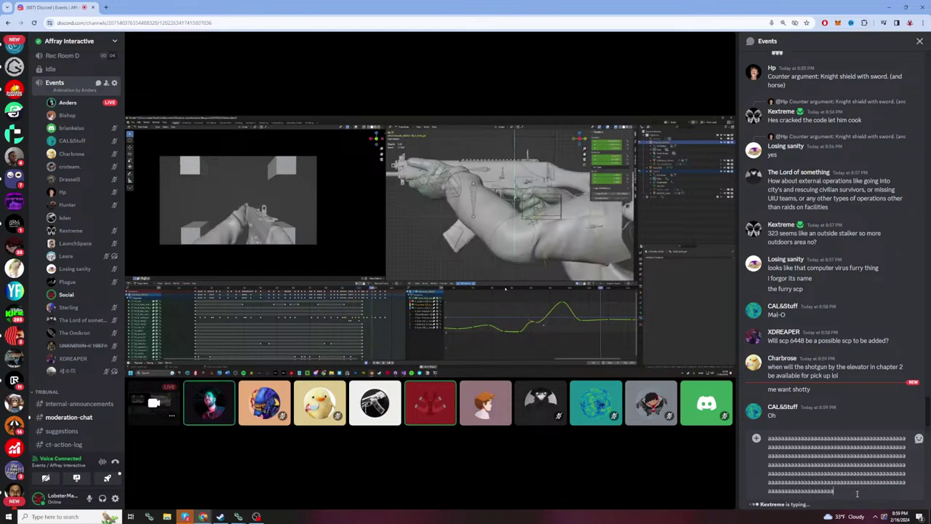
pyautogui.hotkey('ctrl', 'a')
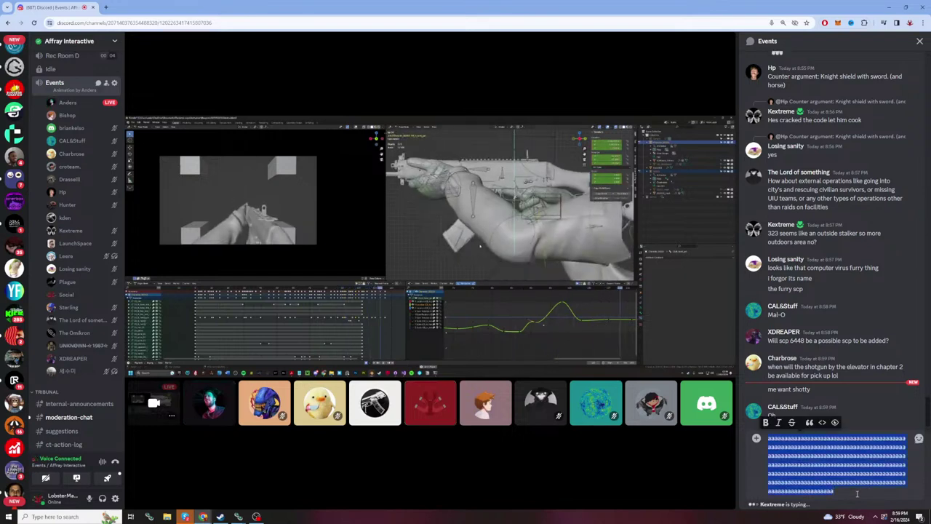
pyautogui.press('BackSpace')
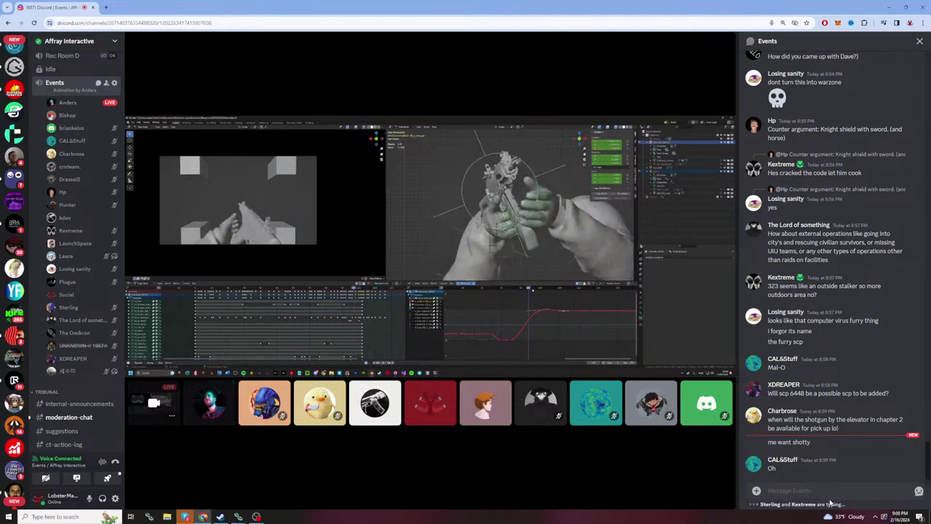
pyautogui.write('aaaaaaaaaaaaa')
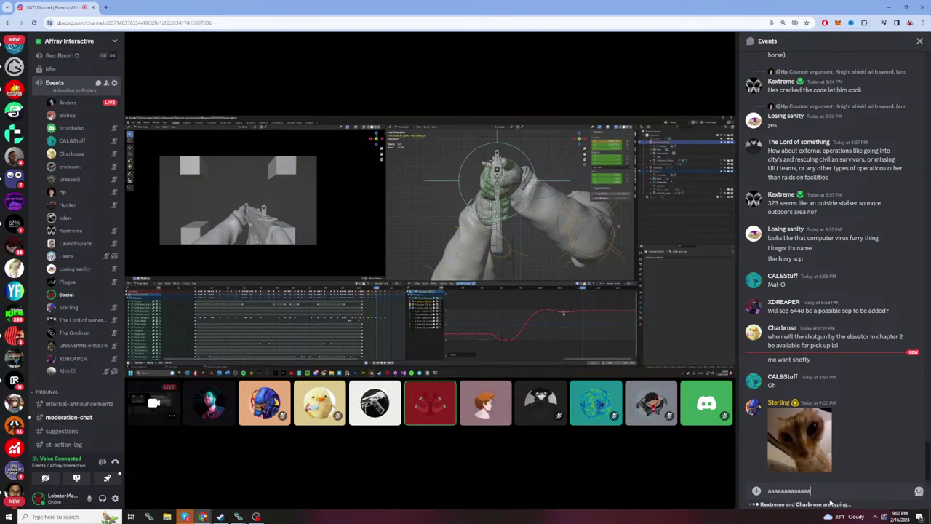
pyautogui.write('aaaaaaaaaaaaaaaaaaaaaaaaaaaaaaaaaaaaaaaaaaaaaaaaaaaaaaaaaaaaaaaaaaaaaaaaa')
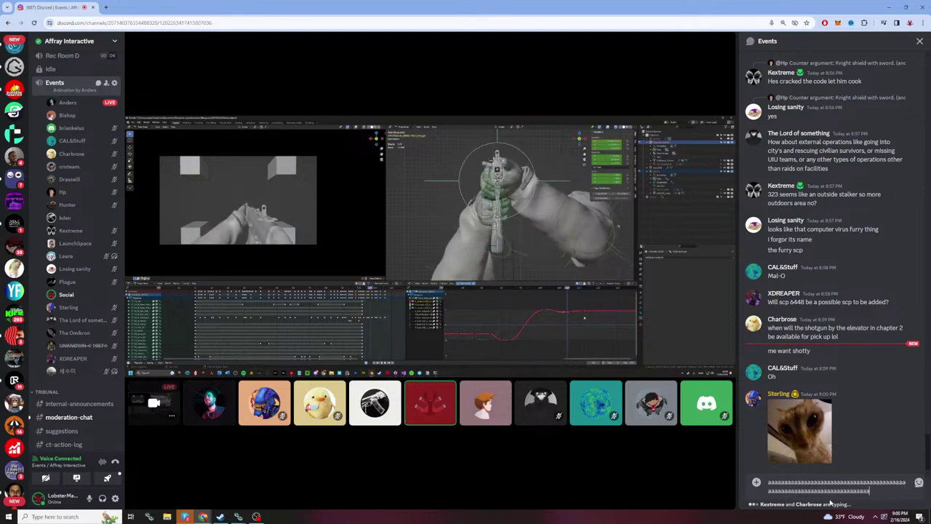
pyautogui.write('aaaaaaaaaaaaaaaaaaaaaaaaaa')
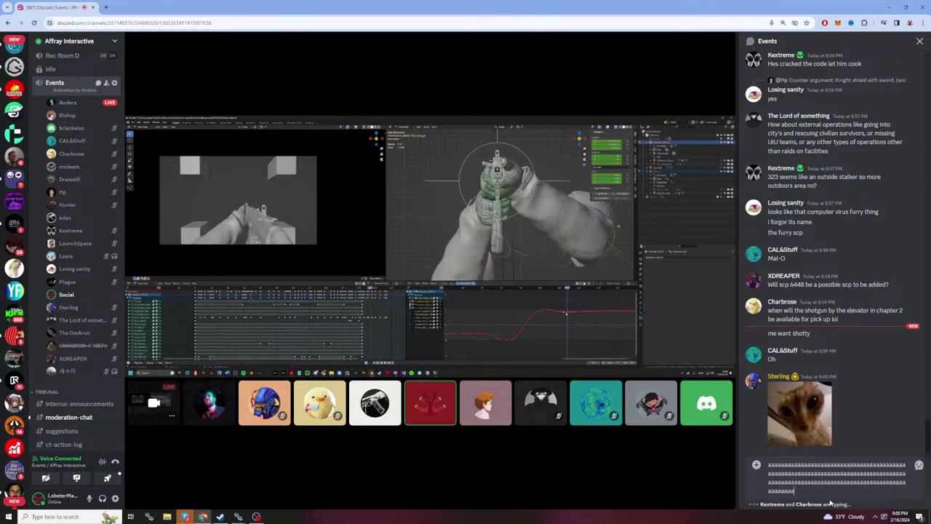
pyautogui.write('aaaaaaaaaaaaaaa')
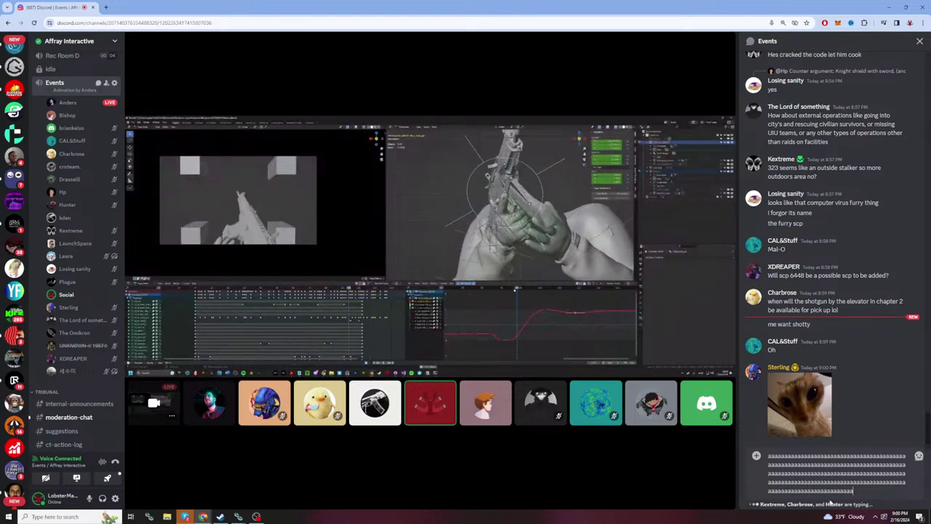
pyautogui.write('aaaaaaaaaaaaaaaaaaaaaaaaaaaaaaaa')
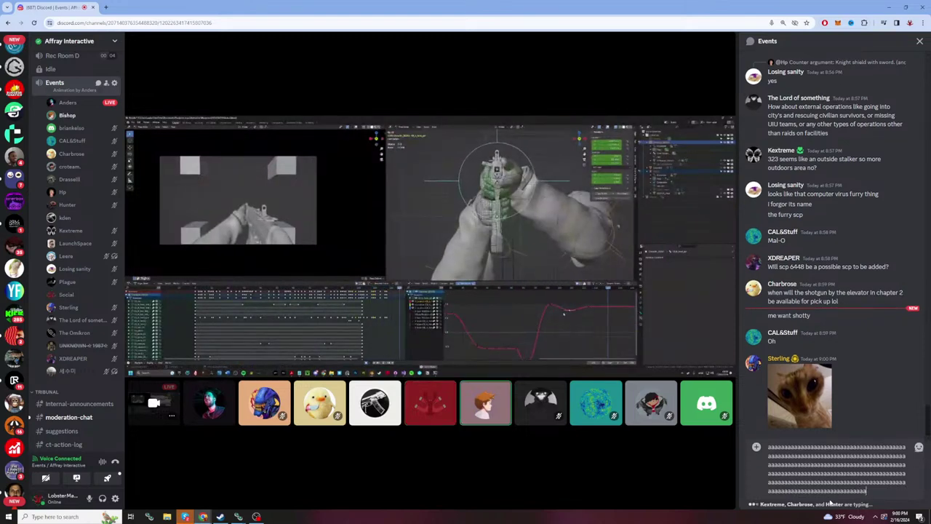
pyautogui.hotkey('ctrl', 'a')
pyautogui.press('BackSpace')
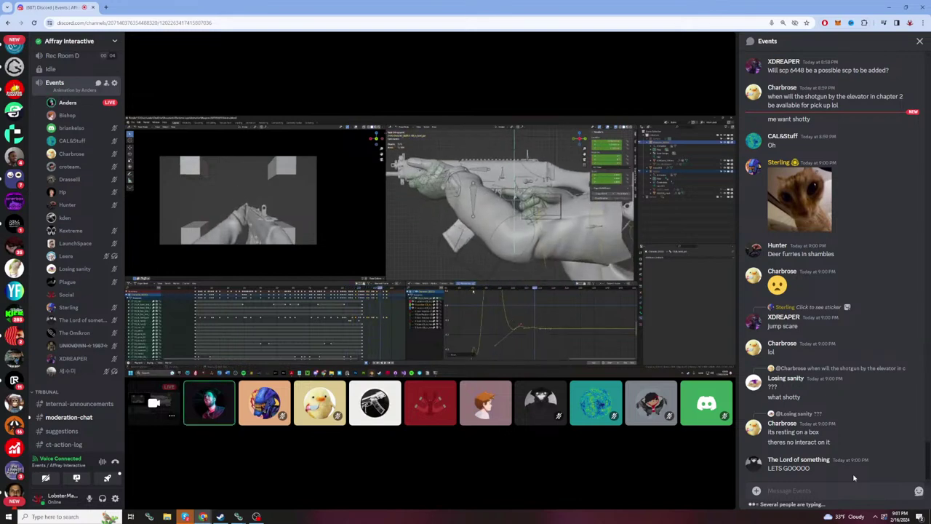
pyautogui.write('aaaaaaaaaaaaaaaaaaaa')
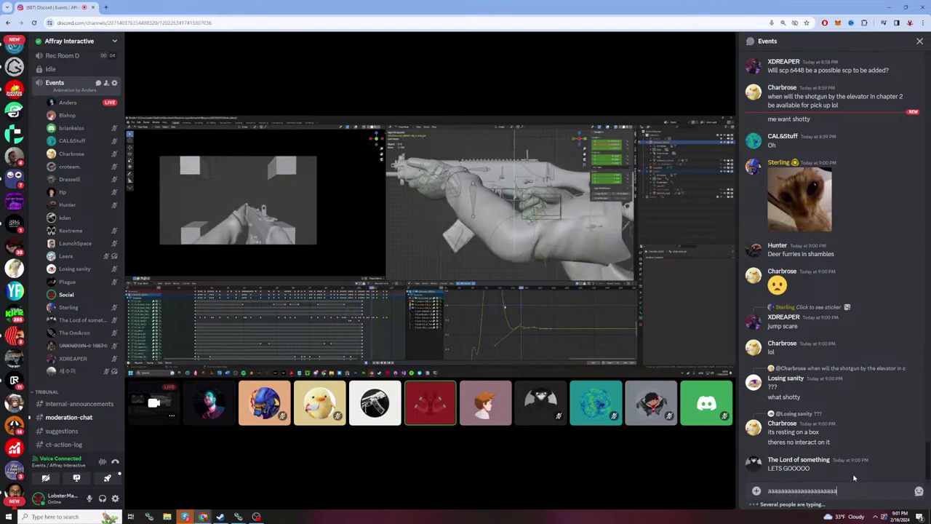
pyautogui.write('aaaaaaaaaaaaaaaaaaaaaaaaaaaaaaaaaaaaaaaa')
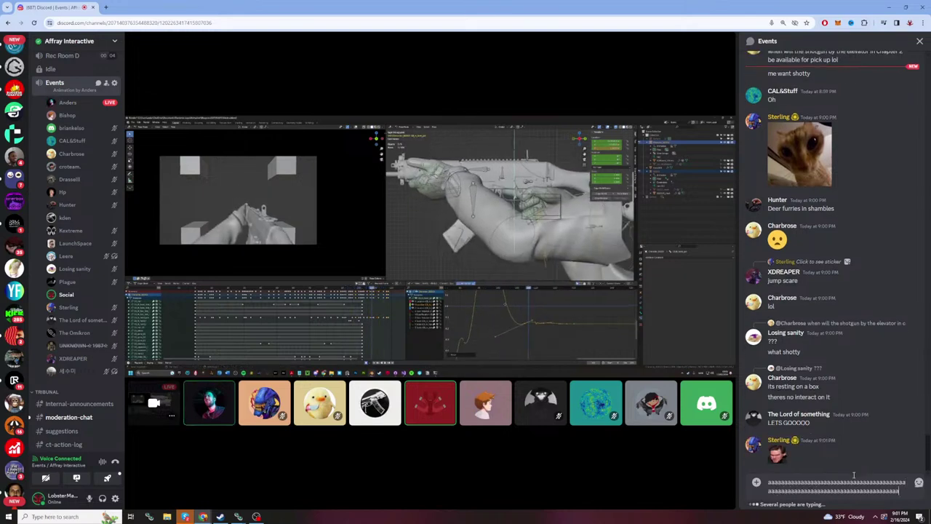
pyautogui.write('aaaaaaaaaaaaaaaaaaaaaaaaaaaaaaaaaaaaaaaaaaaaaaaaaaaa')
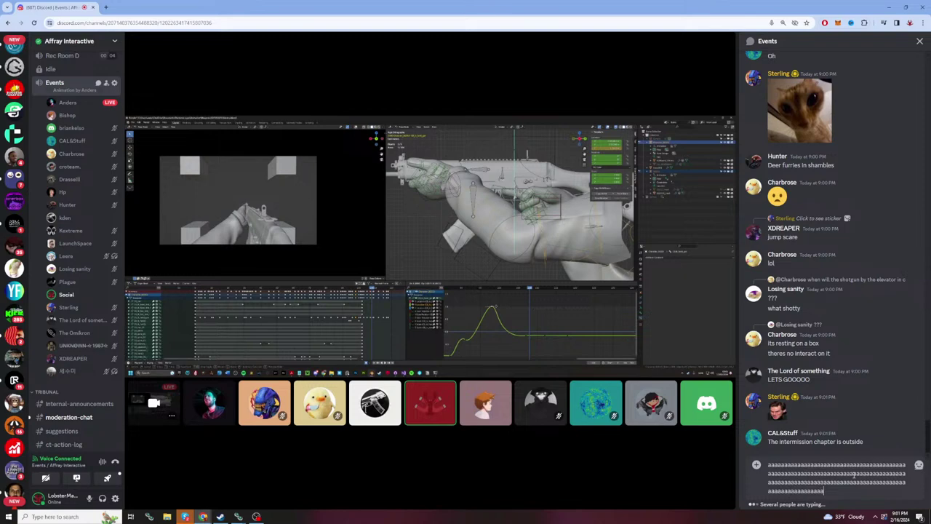
pyautogui.write('aaaaaaaaaaaaaaaaaaaaaaaaaaaaaaaaaaaaaaaaaaaaaa')
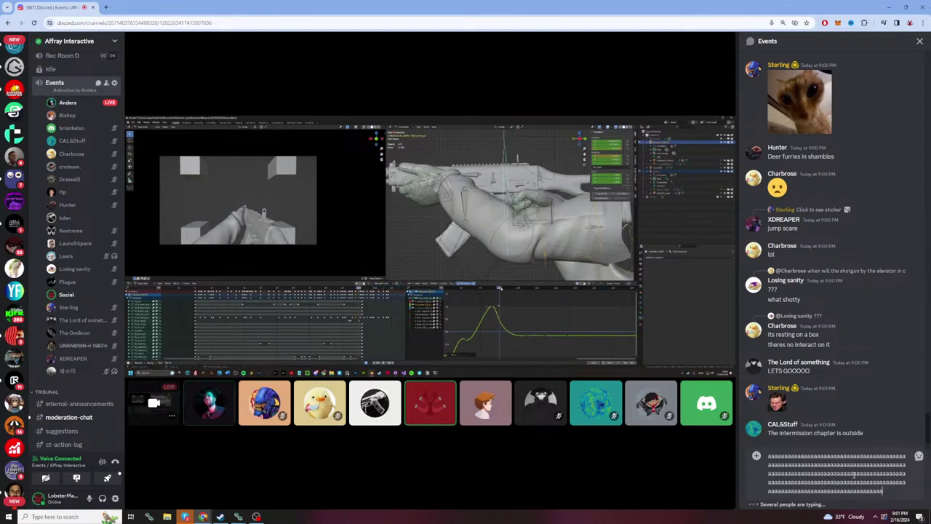
pyautogui.write('aaaaaaaaaaaaaaaaaaaaaaaaaaaaaaaaaaaaaaaaaaaaaaaaaaaaaaaaaaaaaaaaaaaaaaaa')
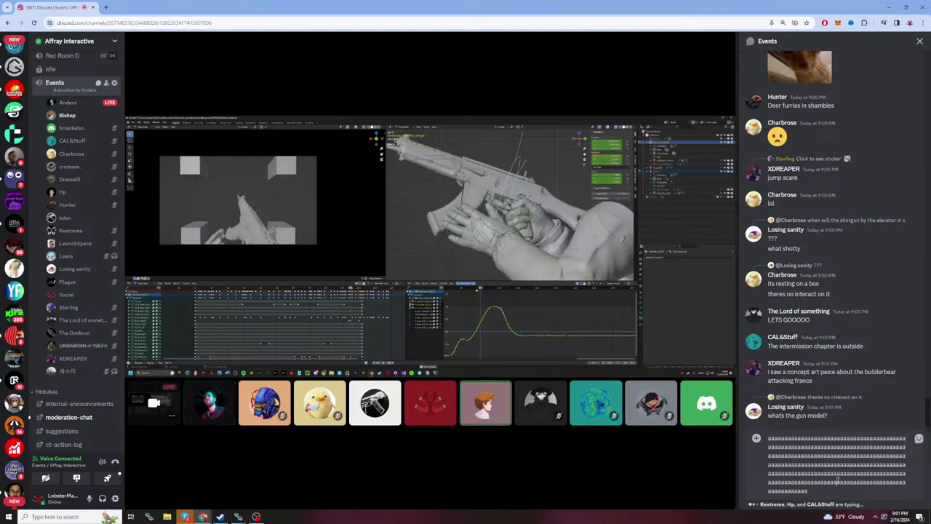
pyautogui.hotkey('ctrl', 'a')
pyautogui.press('BackSpace')
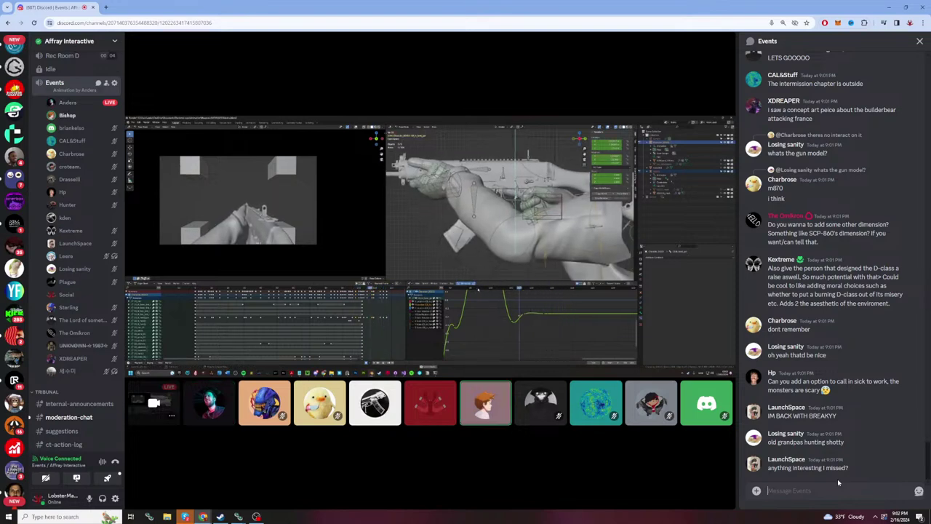
# Step: Post 'got director in the chat' and 'so big questions ask em now' to the Events chat
pyautogui.write('got directo')
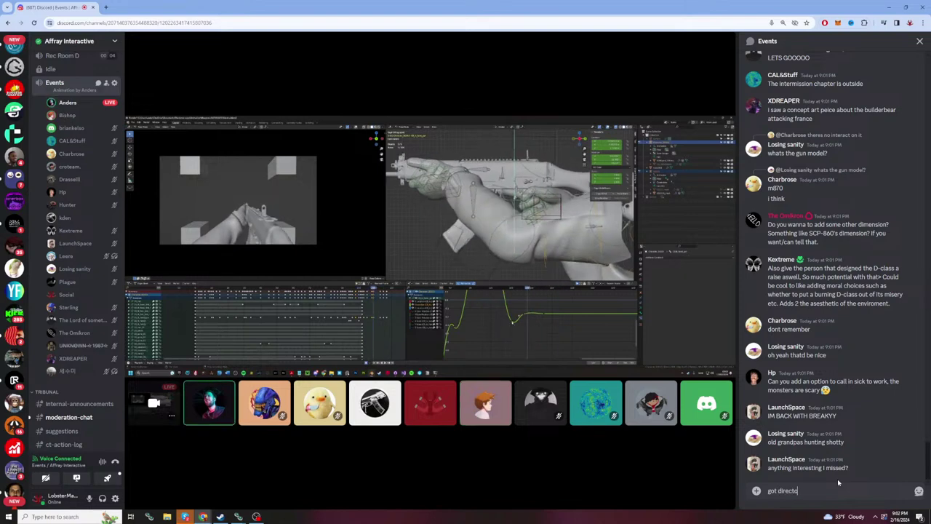
pyautogui.write('r in the chat')
pyautogui.press('Return')
pyautogui.write('so')
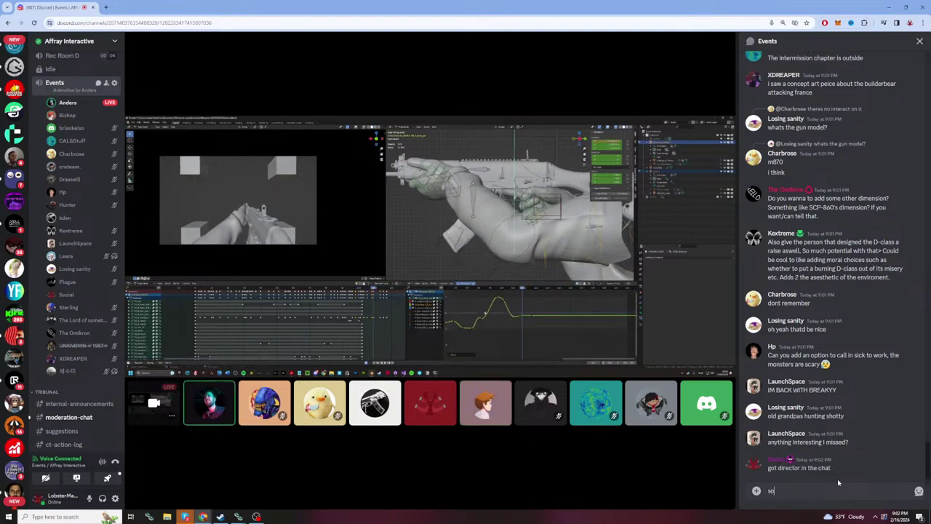
pyautogui.write(' big questions a')
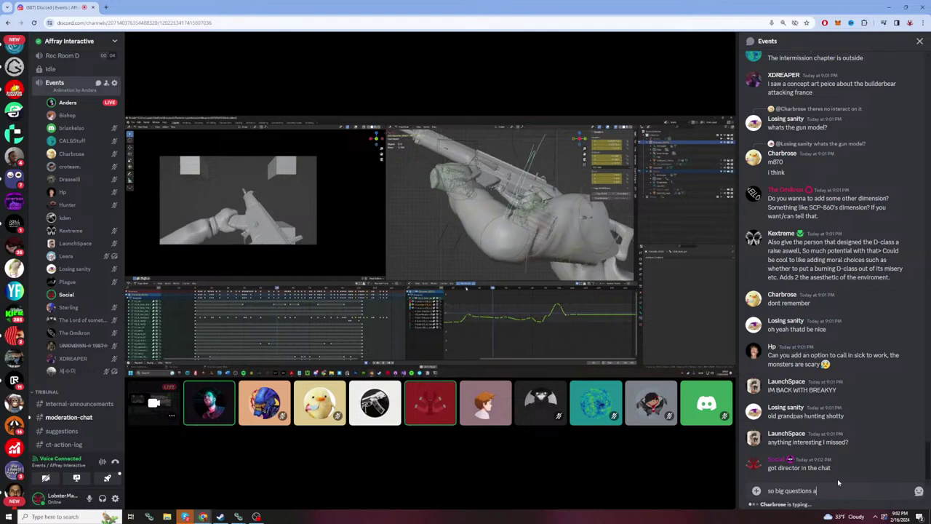
pyautogui.write('sk em now')
pyautogui.press('Return')
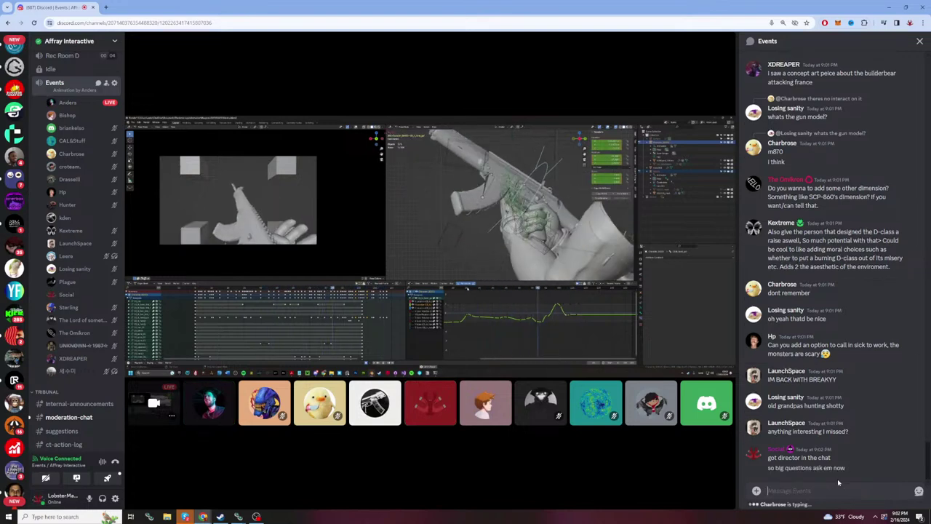
pyautogui.write('a')
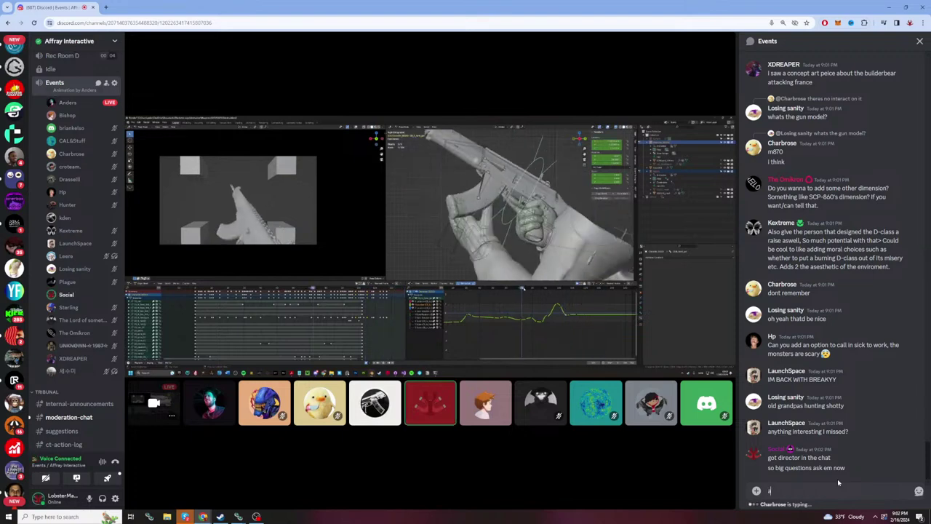
pyautogui.write('aaaaaaaaaaaaaaaaaaaaaaaaaaaaaaaaaaaaaaaaaaaaaaaaaaaaaaaaa')
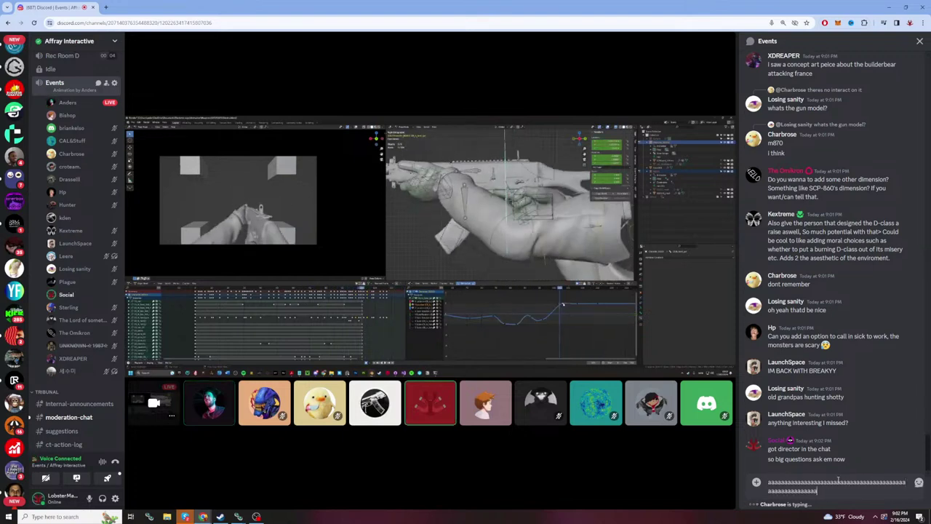
pyautogui.write('aaaaaaaaaaaaaaaaaaaaaaaaaaaaaaaaaaaaaaaaaaaaaaaaaaaaaaaaaaaaaaaaaaaaaaaaaaaaaa')
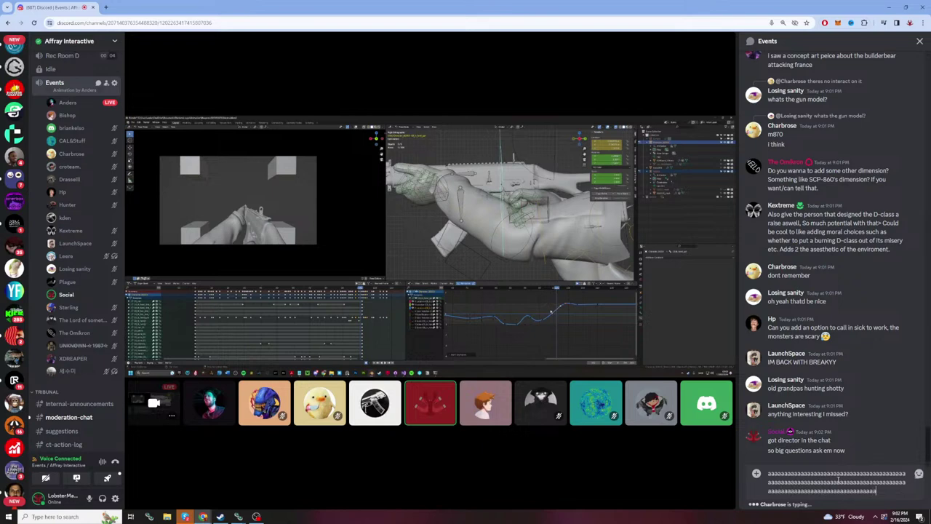
pyautogui.write('aaaaaaaaaaaaaaaaaaaaaaaaaaaaaaaaaaaaaaaaaaaaaaaaaaaaaaaaaaa')
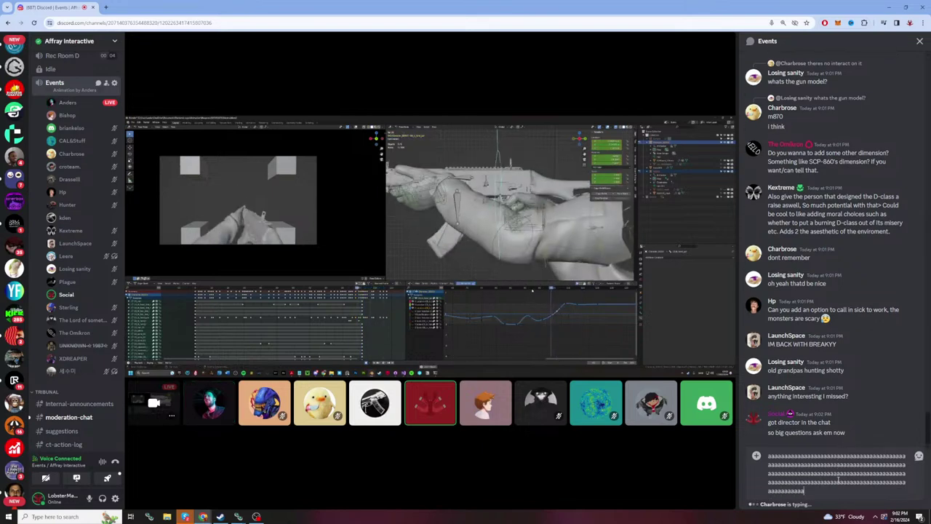
pyautogui.write('aaaaaaaaaaaaaaaaaaaaaaaaaaaaaaaaaaaaaaaaaaaaaaaaaaaaaaaaaaaaaaaaaaaaaaaaaaaaaaaaaaaaaaaaaaaaaaaaaaaaa')
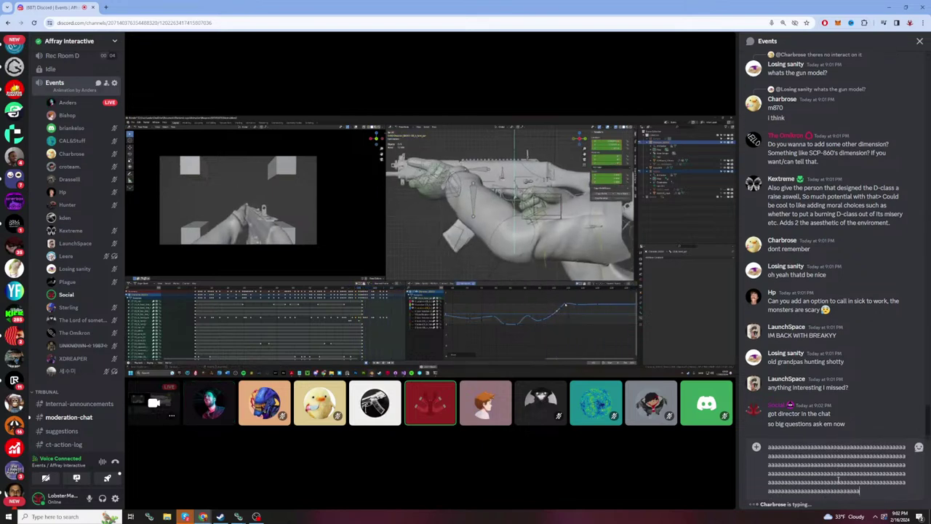
pyautogui.write('aaaaaaaaaaa')
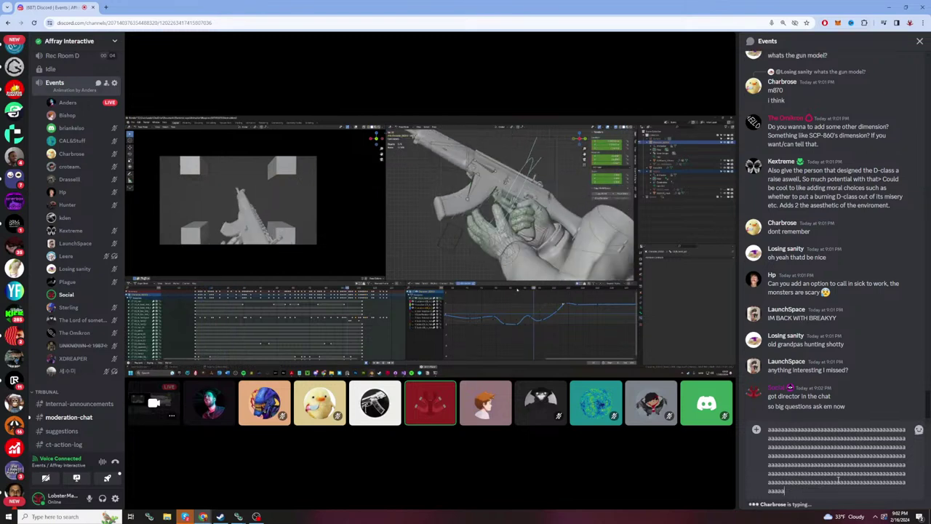
pyautogui.write('aaaaaaaaaaaaaaaaaaaaaa')
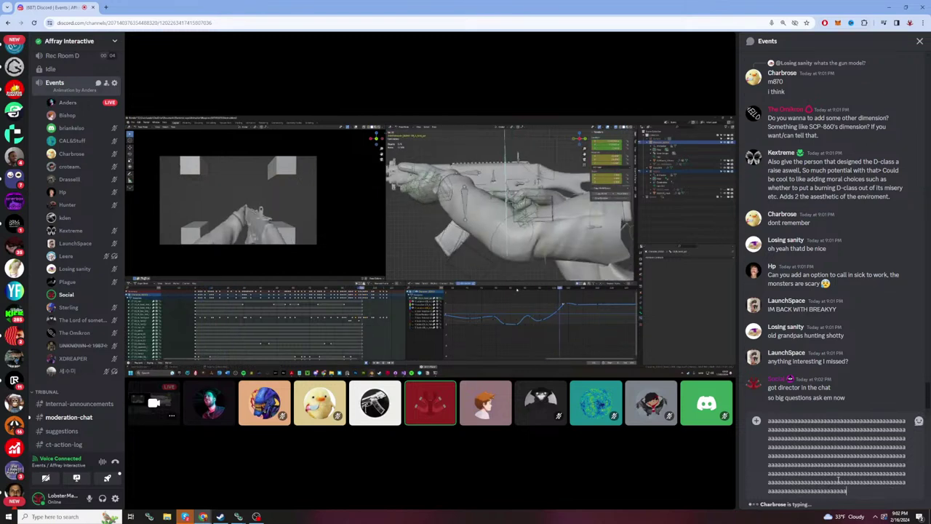
pyautogui.write('aaaaaaaaaaaaaaaaaaaaaaaaaaaaaaaaaa')
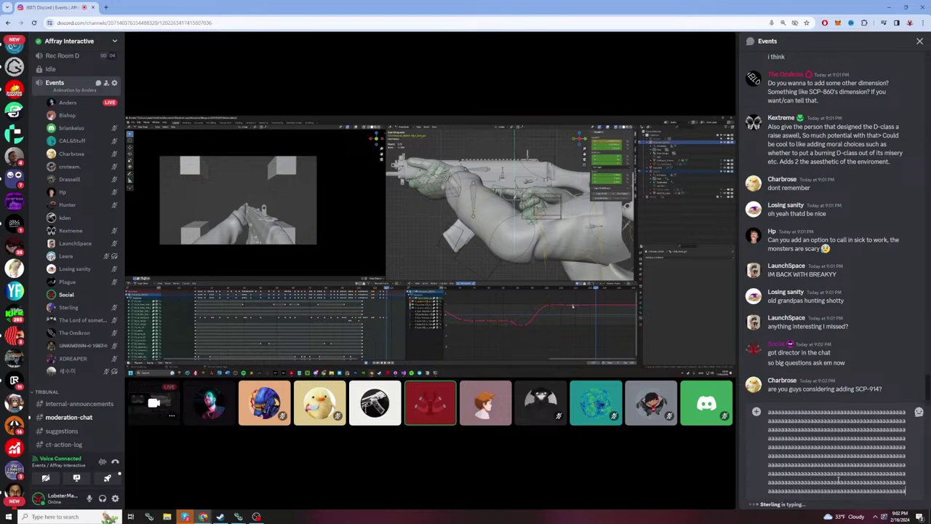
pyautogui.write('aaaaaaaaaaaaaaaaaaaaaaaaaaaa')
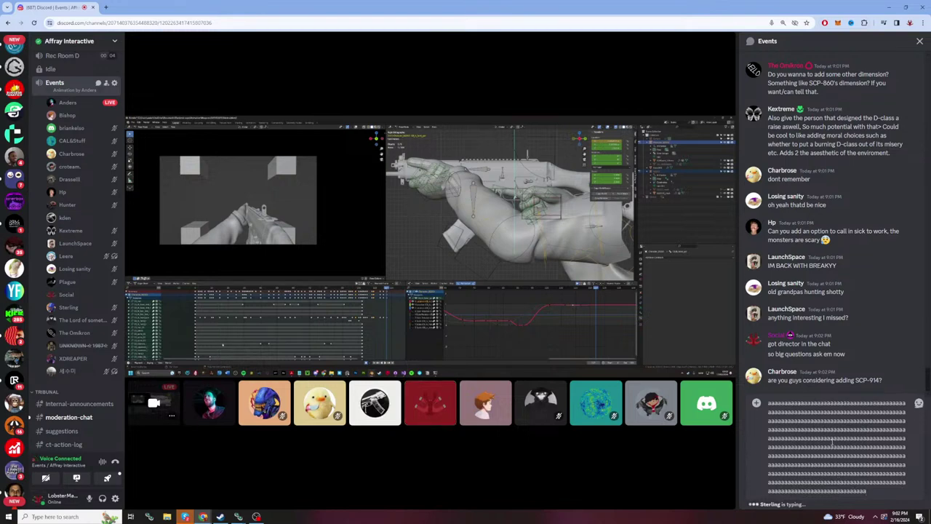
pyautogui.hotkey('ctrl', 'a')
pyautogui.press('BackSpace')
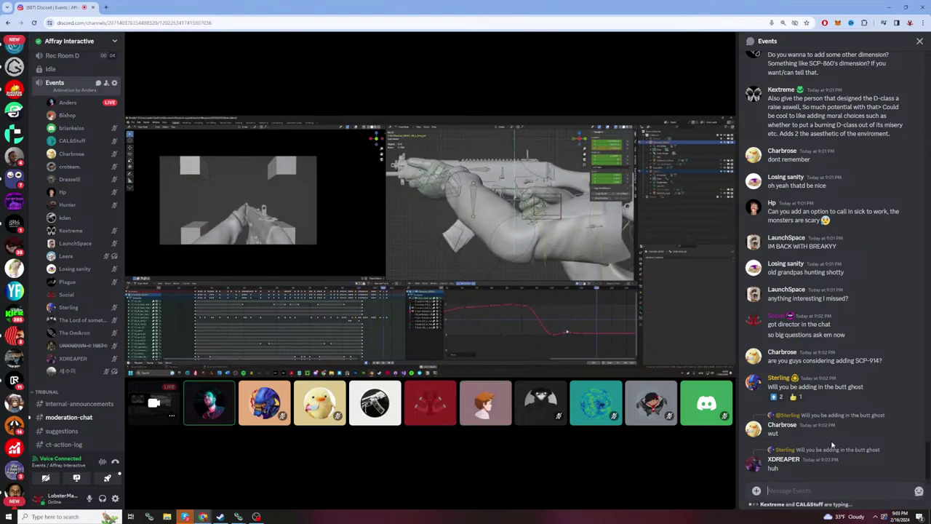
pyautogui.write('aaaaaaaaa')
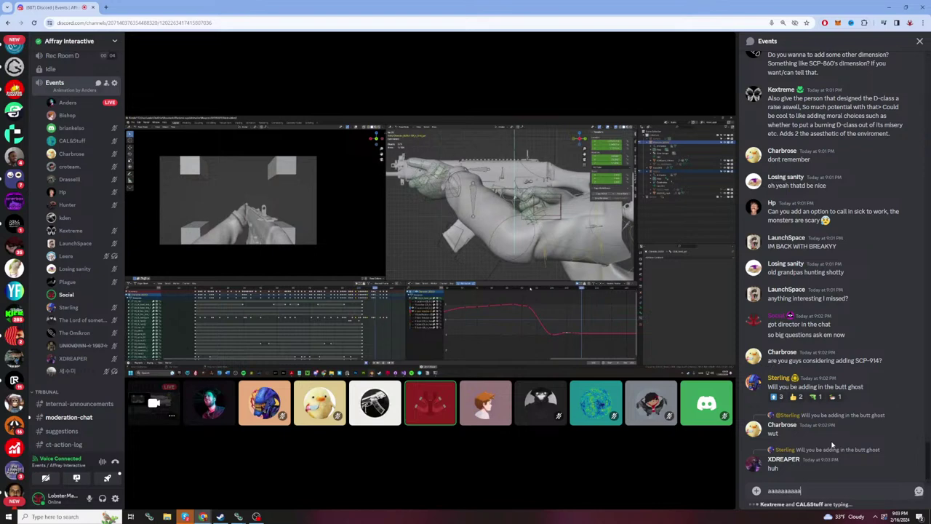
pyautogui.write('aaaaaaaaaaaaaaaaaaaaaaaaaaaaaaaaaaaaaaaaaaaaaaaaaaaaaaa')
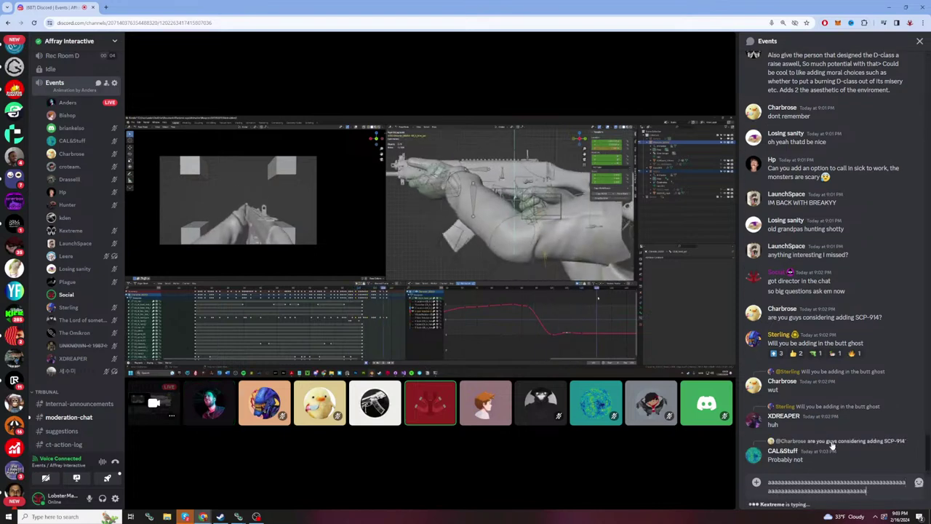
pyautogui.write('aaaaaaaaaaaaaaaaaaaaaaaaaaaaaaaaaaaaaaaaaaaaaaaaaaaaaaaa')
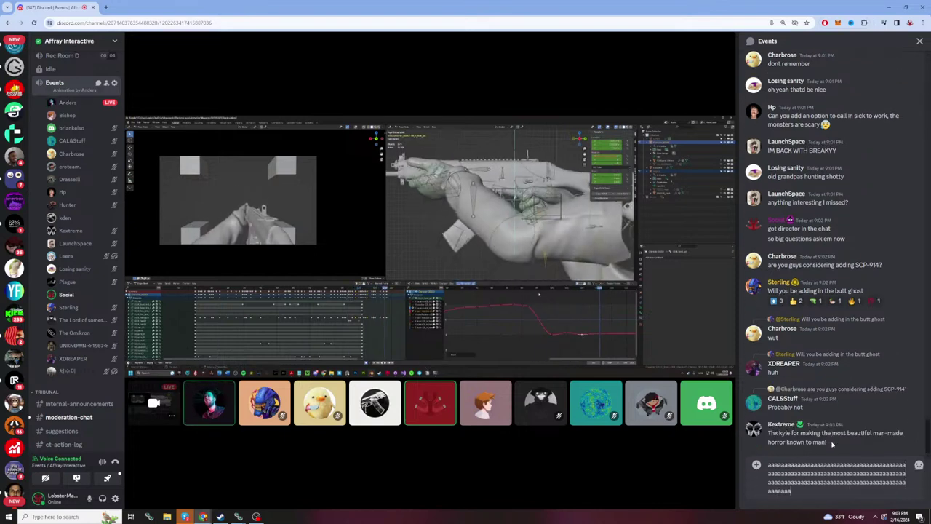
pyautogui.write('aaaaaaaaaaaaaaaaaaaaaaaaaaaaaaaaaaaaaaaaaaaaaaaaaaaaaaaaaaaaaaaaaa')
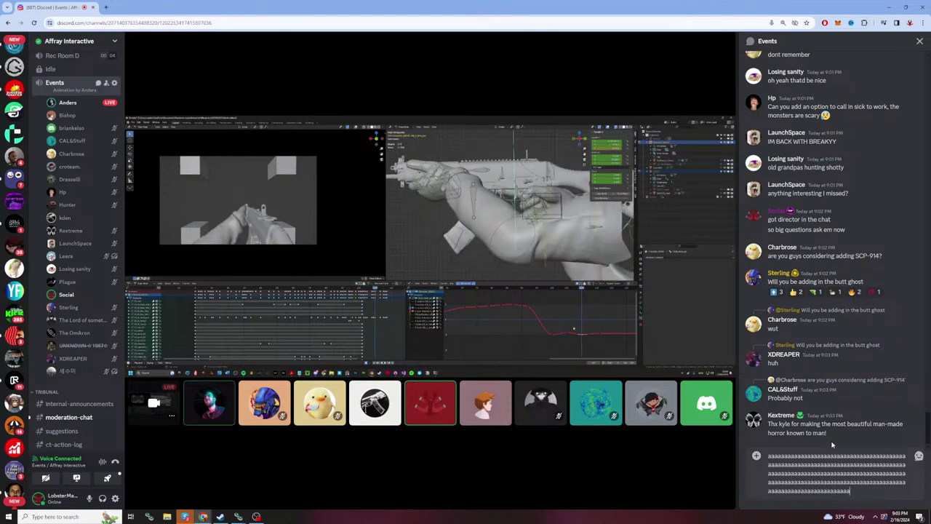
pyautogui.write('aaaaaaaaaaaaaaaaaaaaaaaaaaaaaaaaaaaaaaaaaaaaaa')
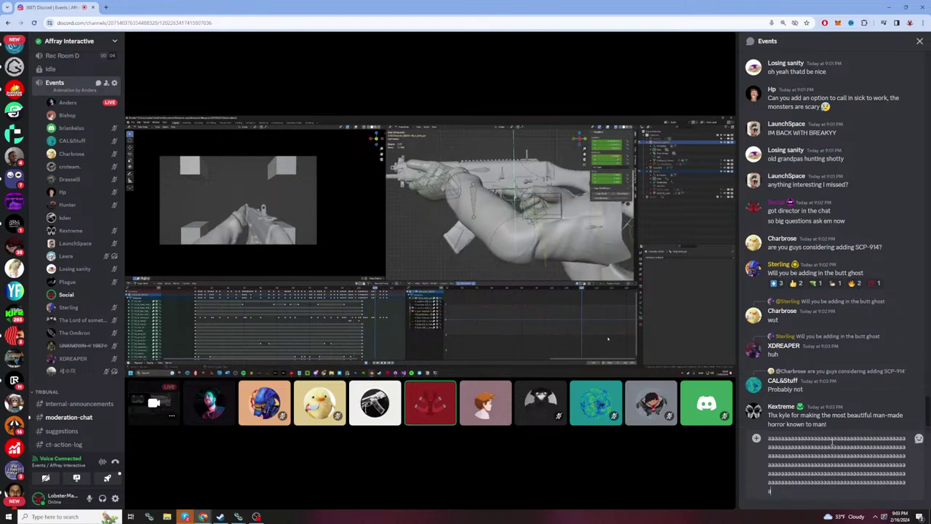
pyautogui.write('aaaaaaaaaaaaaaaaaa')
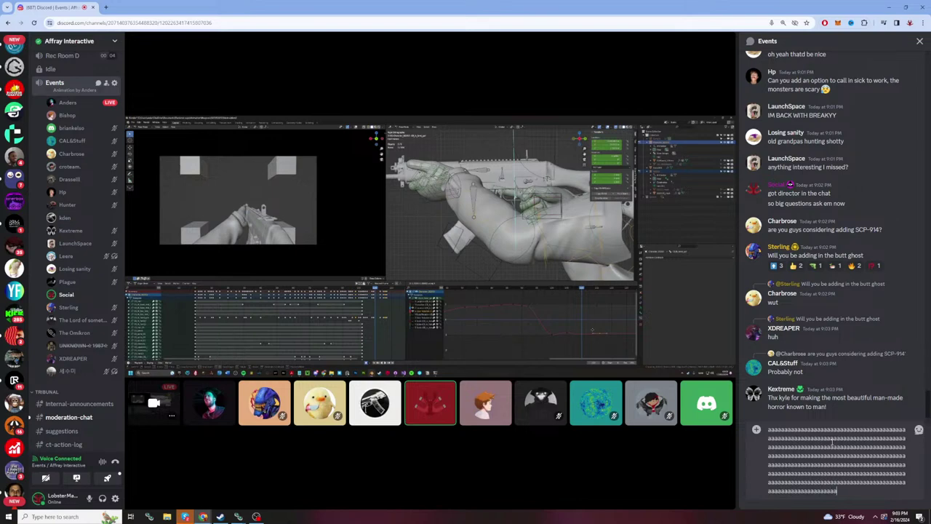
pyautogui.write('aaaaaaaaaaaaaaaaaaaaaaaaaaaaaaaaaaaaaaaaaaaaaaaaaaaaaaaaaaaaaaaaaaaaaaaaaaaaaaaaaaaaaaaaaaaaaaaaaaaaaaaaaaaaaaaaaaaaaaaaaaaaa')
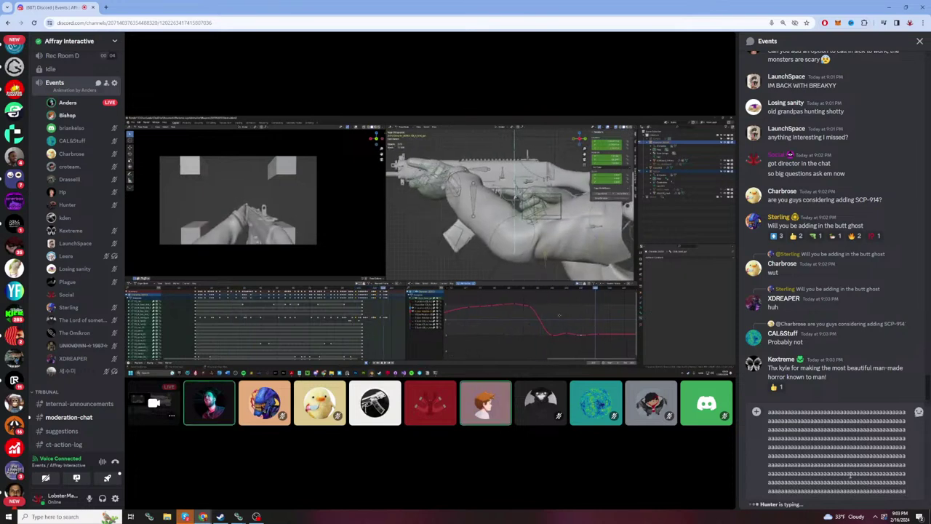
pyautogui.hotkey('ctrl', 'a')
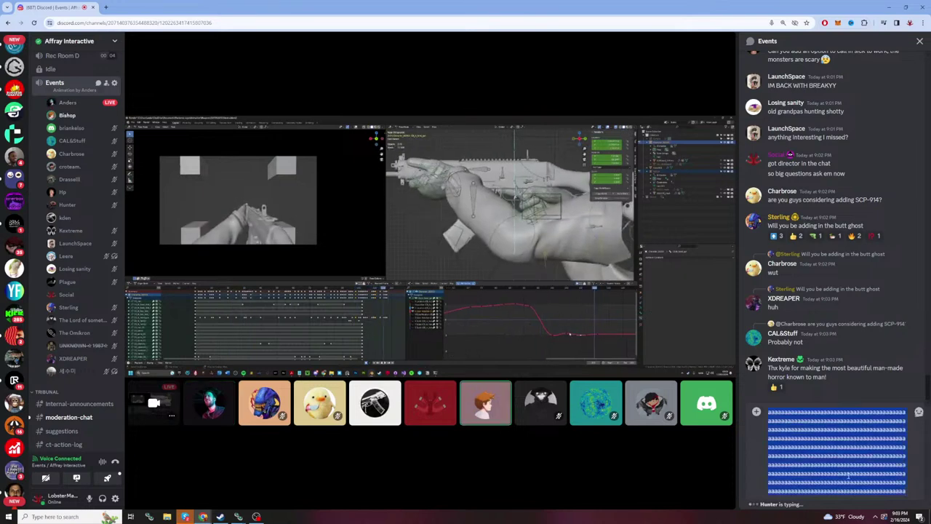
pyautogui.press('BackSpace')
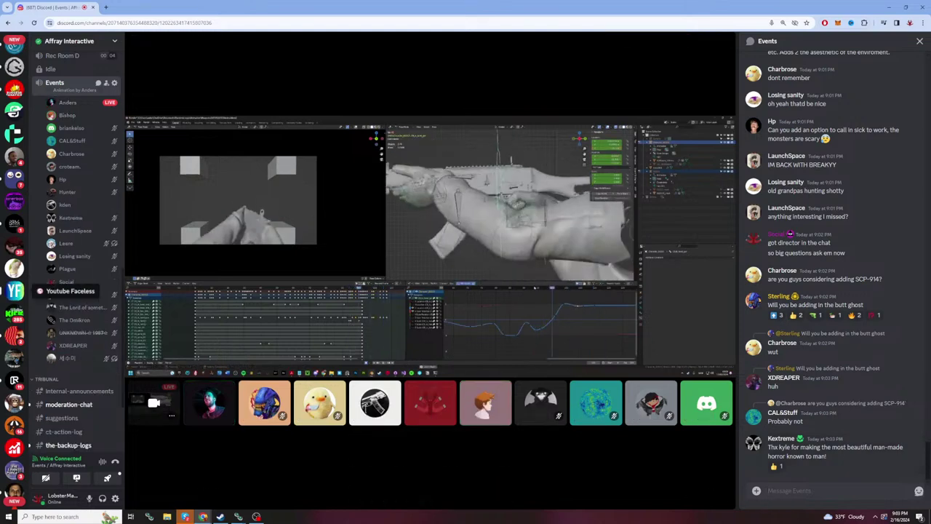
pyautogui.moveTo(438, 352)
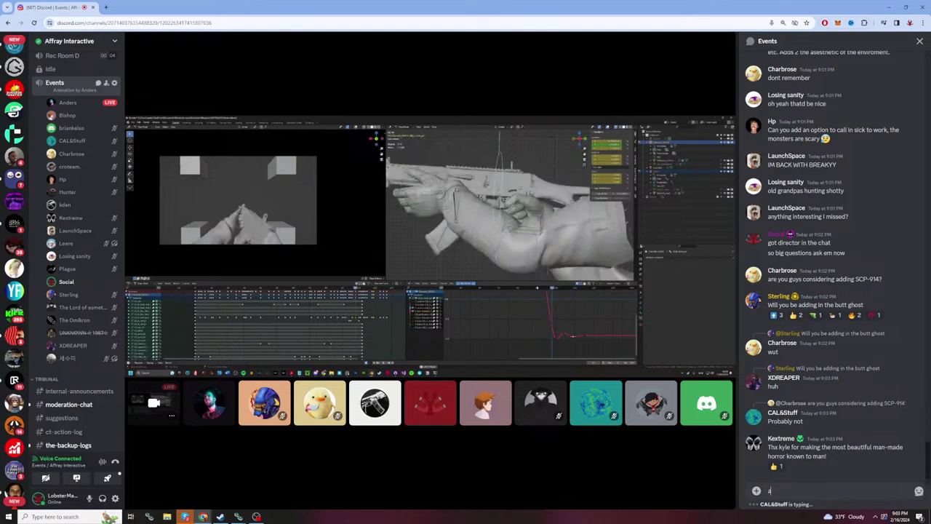
pyautogui.write('aaaaaaaaaaaaaaaaaaaaaaaaaaaaaaaaaaaaaaaaaaaaaaaa')
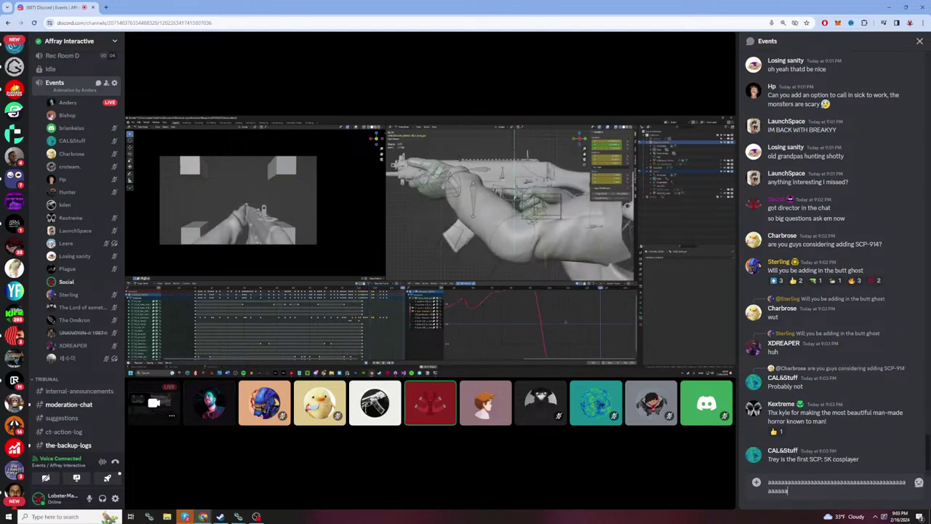
pyautogui.write('aaaaaaaaaaaaaaaaaaaaaaaaaaaaaaaaaaaaaaaaaaaaaaaaaaaaaaaaa')
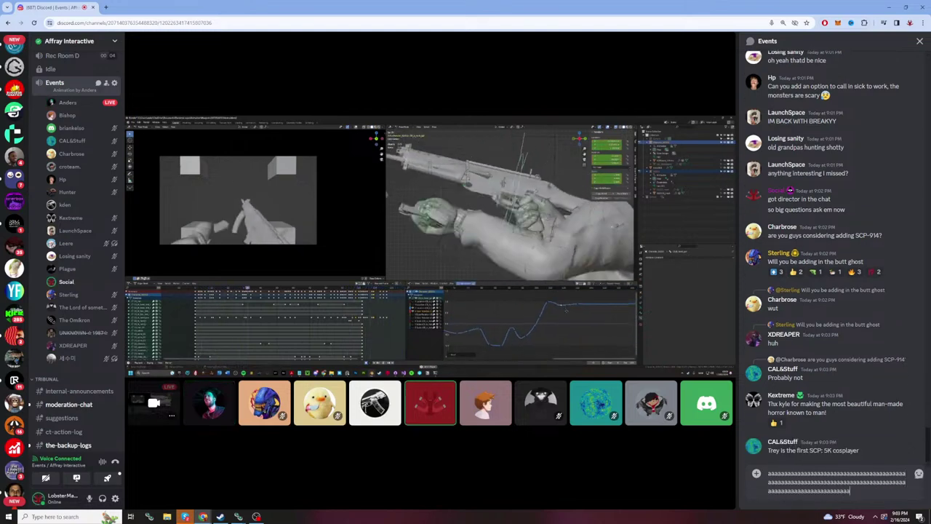
pyautogui.write('aaaaaaaaaaaaaaaaaaaaaaaaaaaaaaaaaaaaaaaa')
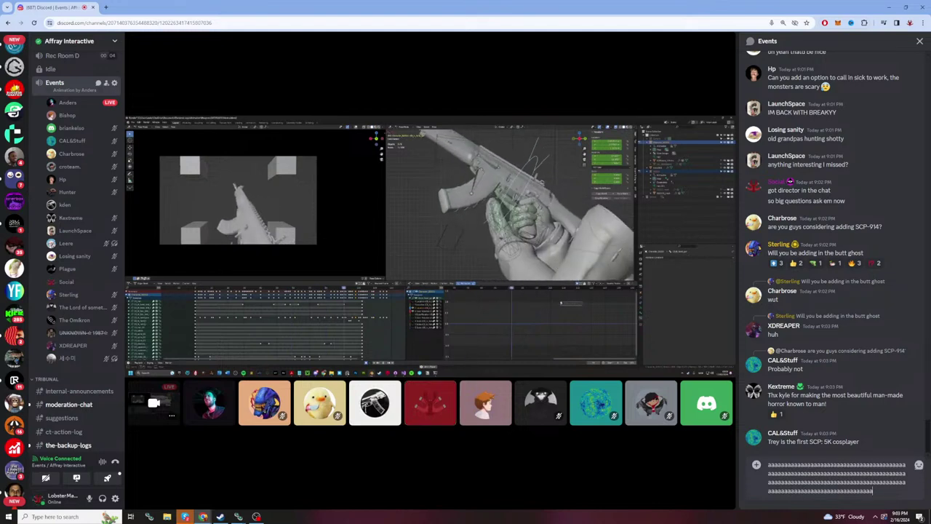
pyautogui.doubleClick(857, 482)
pyautogui.press('BackSpace')
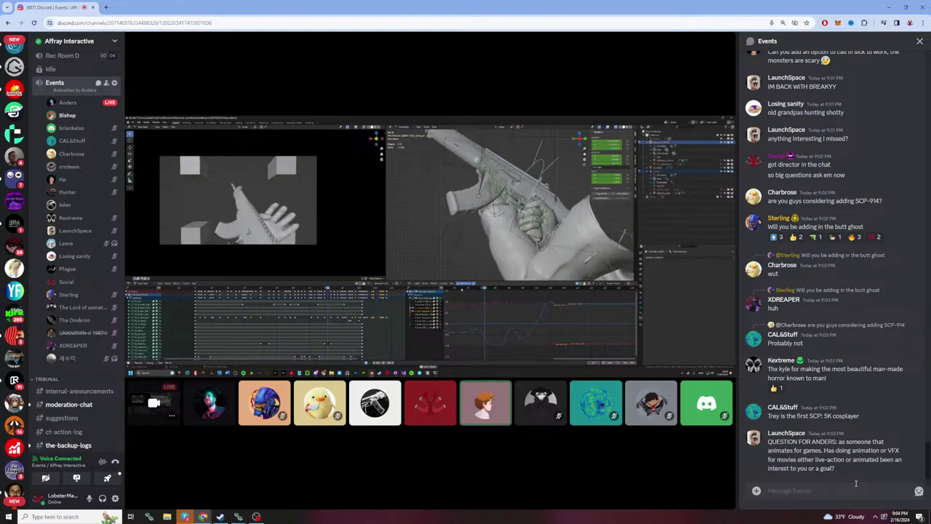
# Step: Clear the long run of a's from the Events message box
pyautogui.write('i')
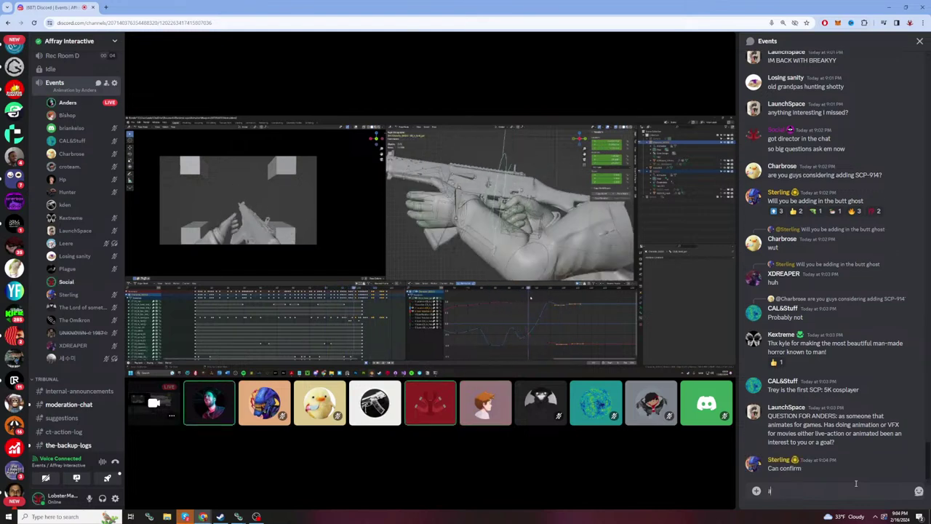
pyautogui.write('aaaaaaaaaaaaaaaaaaaaaaaaaaaaaaaaaaaaaaaaa')
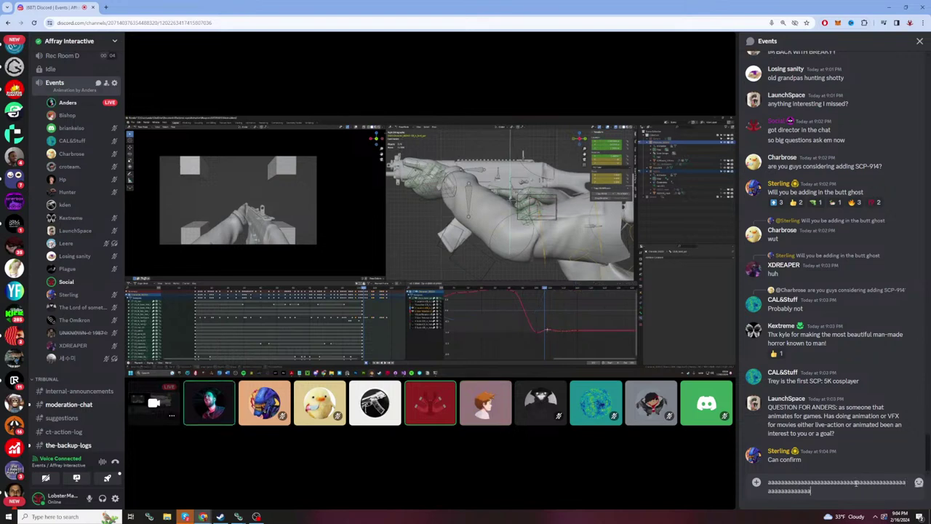
pyautogui.write('aaaaaaaaaaaaaaaaaaaaaaaaaaaaaaaaaaaaaaaa')
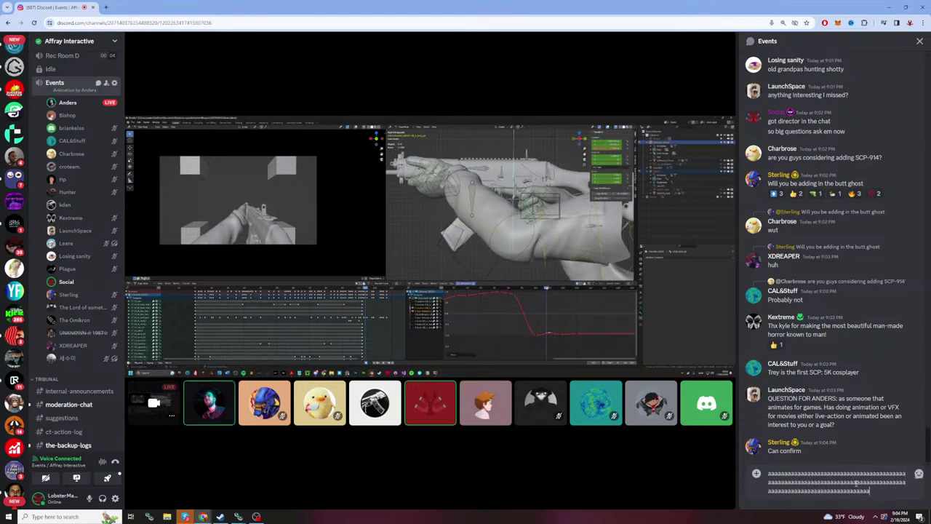
pyautogui.write('aaaaaaaaaaaaaaaa')
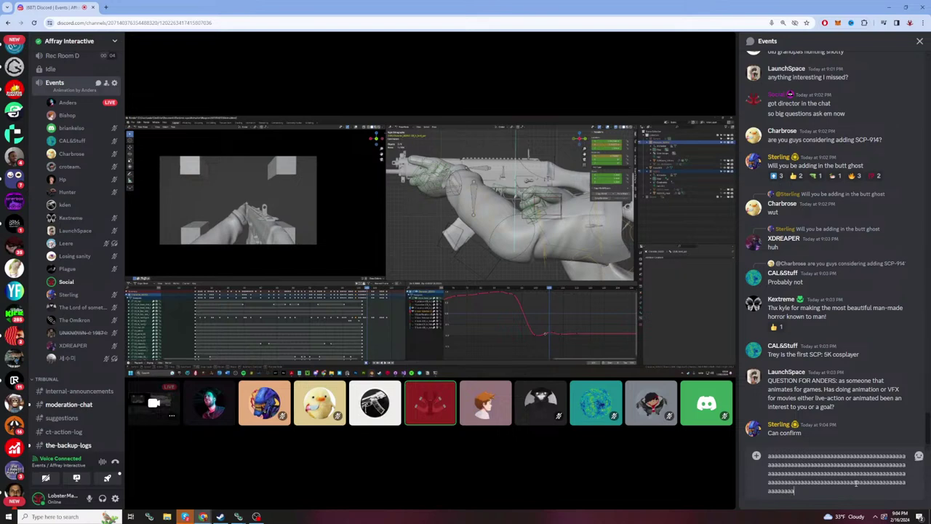
pyautogui.write('aaaaaaaaaaaaaaaaa')
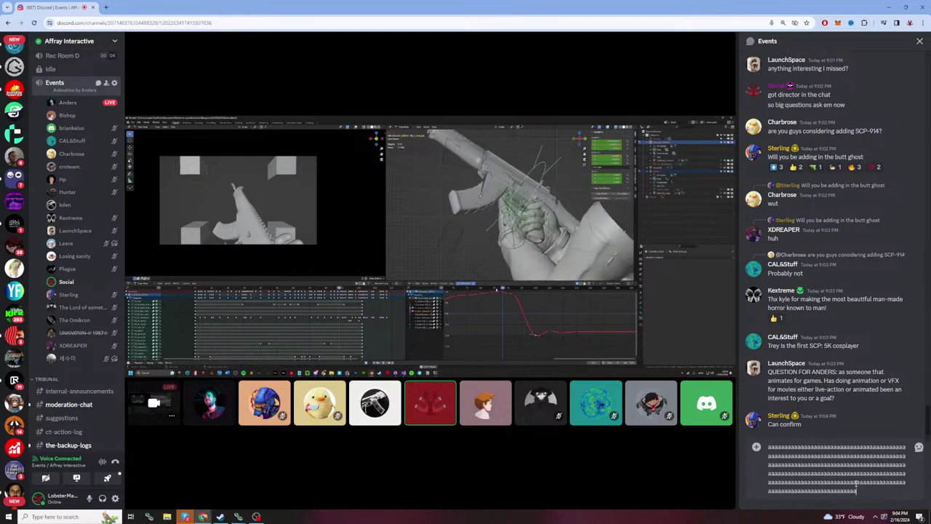
pyautogui.write('aaaaaaaaaaaaaaaaaaaaaaaaaaaaaaaaaaaaaaaaaaaaaaaaaaaaaaaaa')
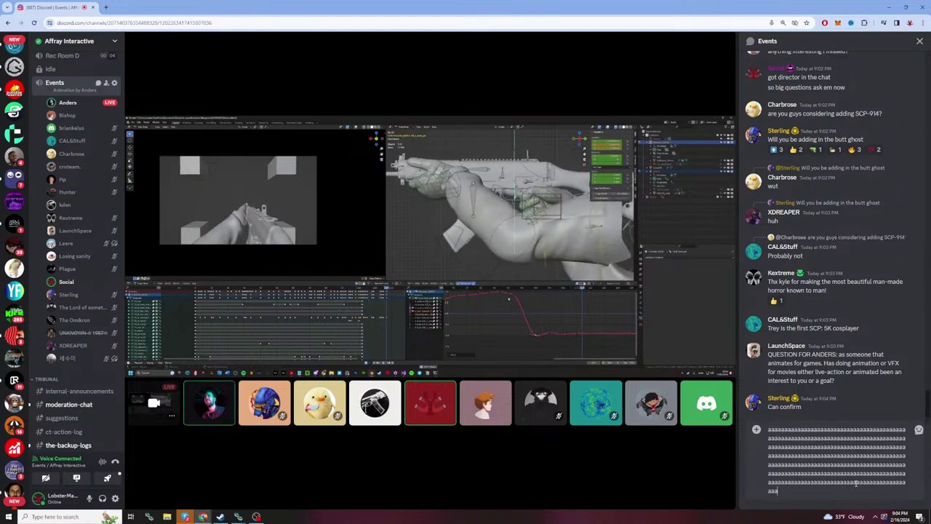
pyautogui.hotkey('ctrl', 'a')
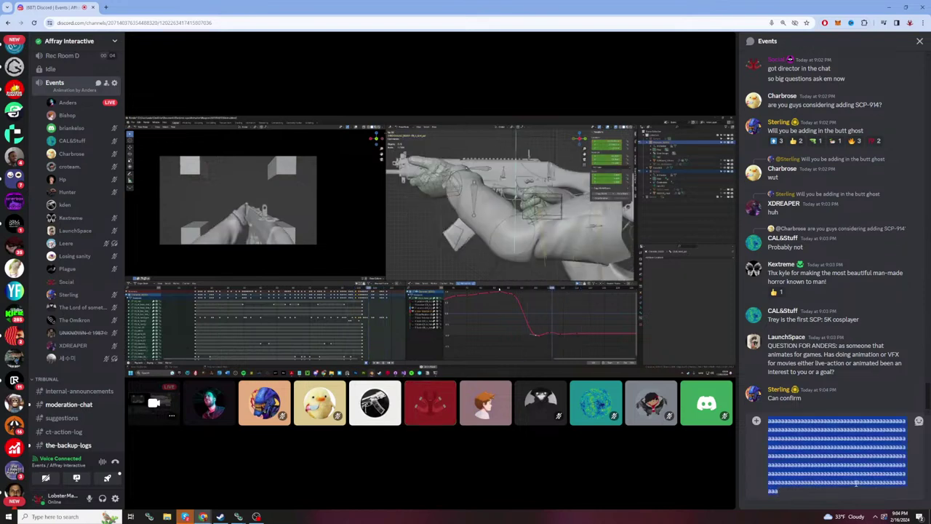
pyautogui.press('BackSpace')
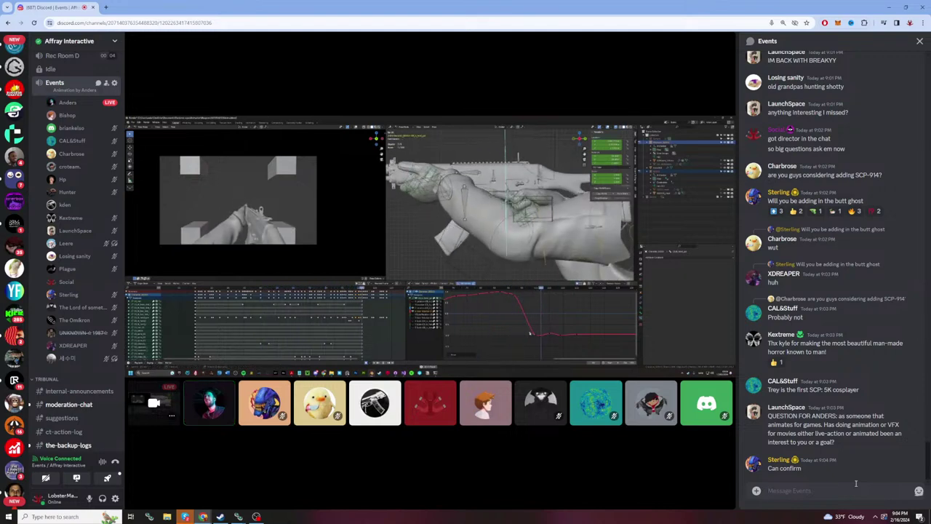
# Step: Type and erase a short run of a's, then post 'lol true' in the Events chat
pyautogui.write('aaaaaaaaaaaaa')
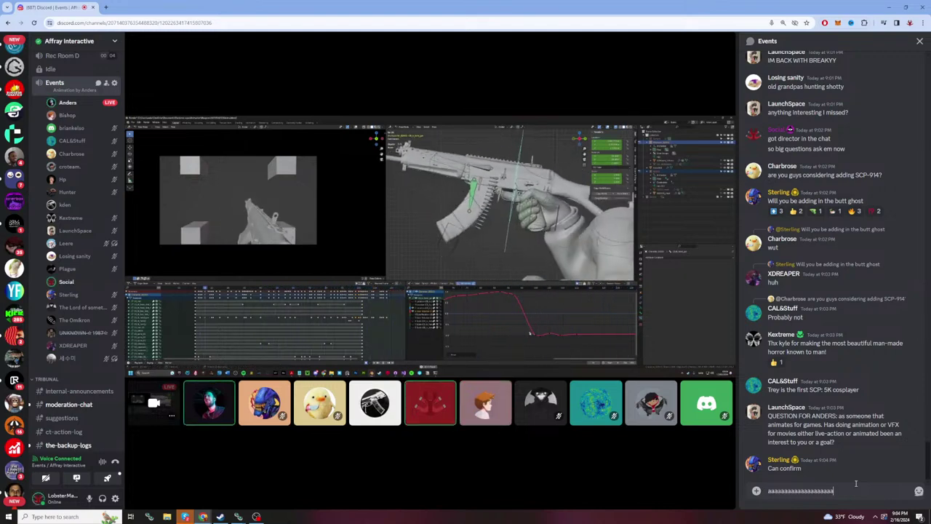
pyautogui.write('aaa')
pyautogui.press('BackSpace')
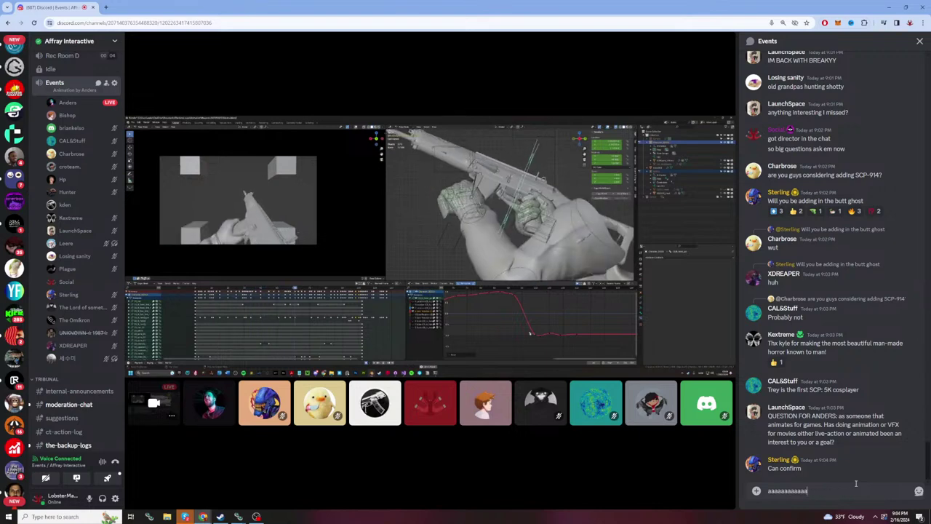
pyautogui.press('BackSpace')
pyautogui.press('BackSpace')
pyautogui.press('BackSpace')
pyautogui.press('BackSpace')
pyautogui.press('BackSpace')
pyautogui.press('BackSpace')
pyautogui.press('BackSpace')
pyautogui.press('BackSpace')
pyautogui.press('BackSpace')
pyautogui.press('BackSpace')
pyautogui.press('BackSpace')
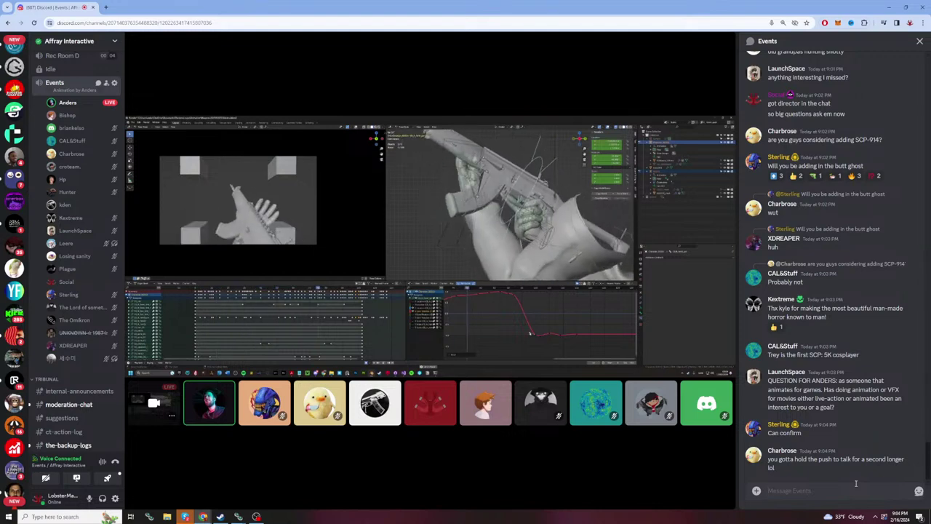
pyautogui.write('lo')
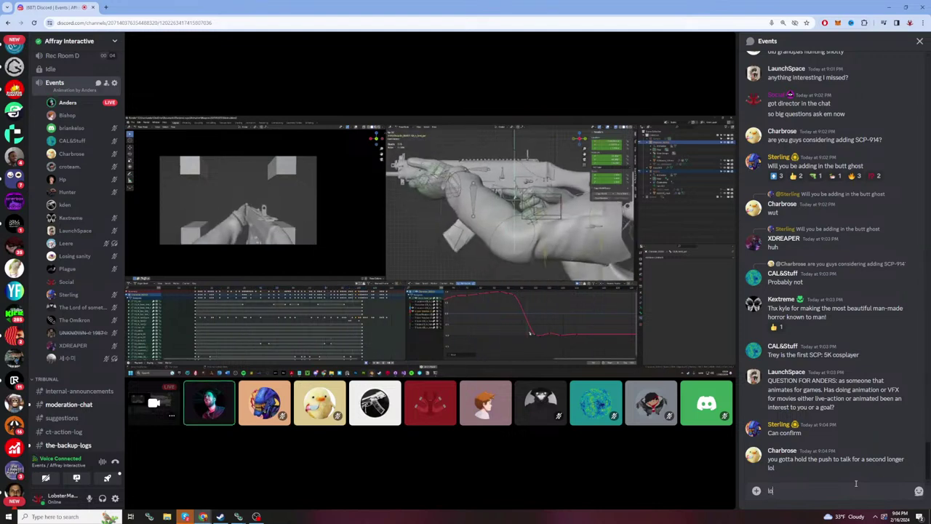
pyautogui.write('l true')
pyautogui.press('Return')
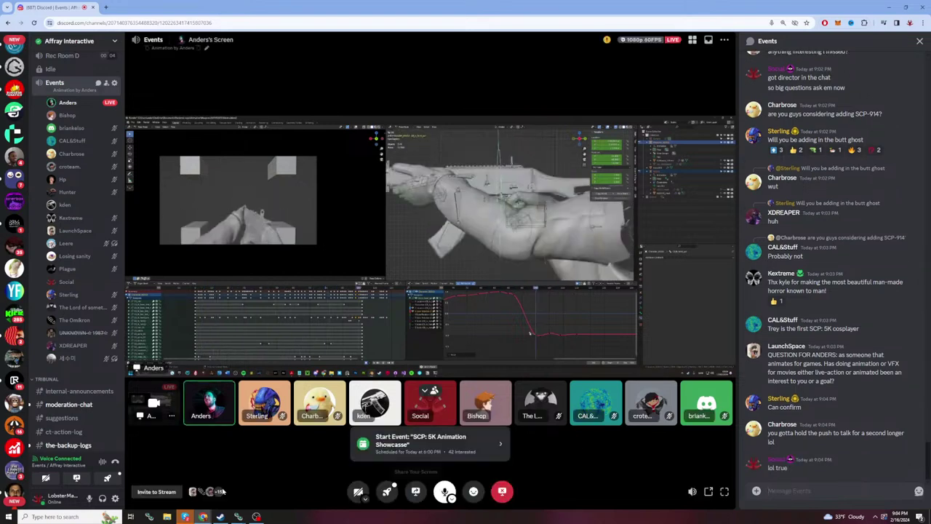
# Step: Rebind push-to-talk from A to Caps Lock in Voice & Video settings, then leave settings
pyautogui.click(114, 499)
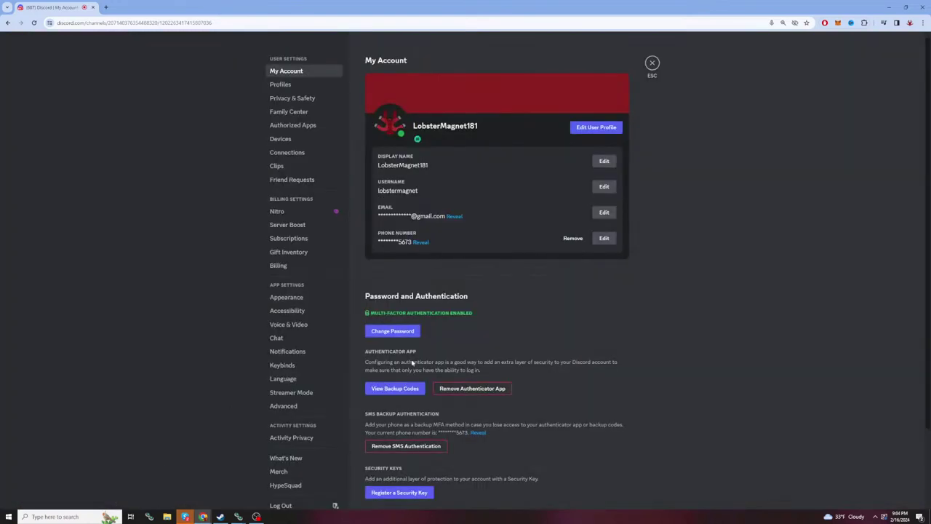
pyautogui.scroll(-2, 412, 364)
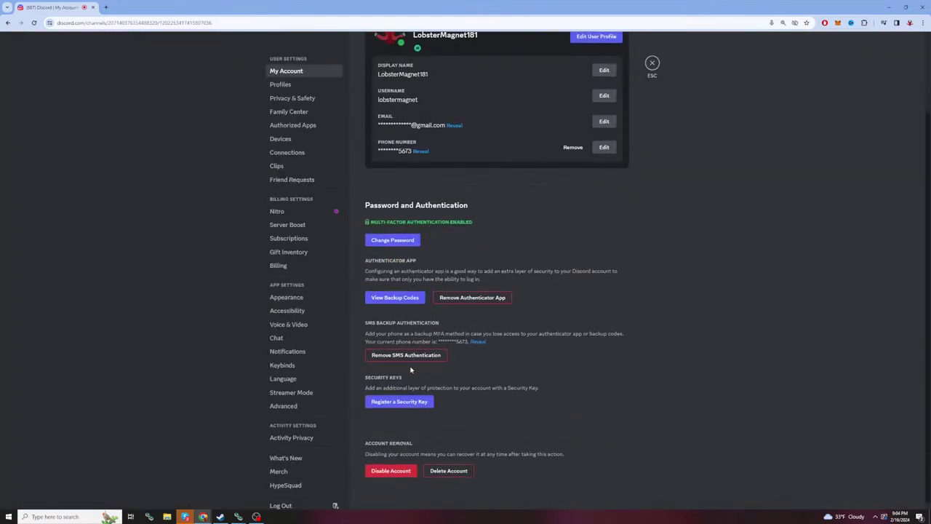
pyautogui.click(296, 326)
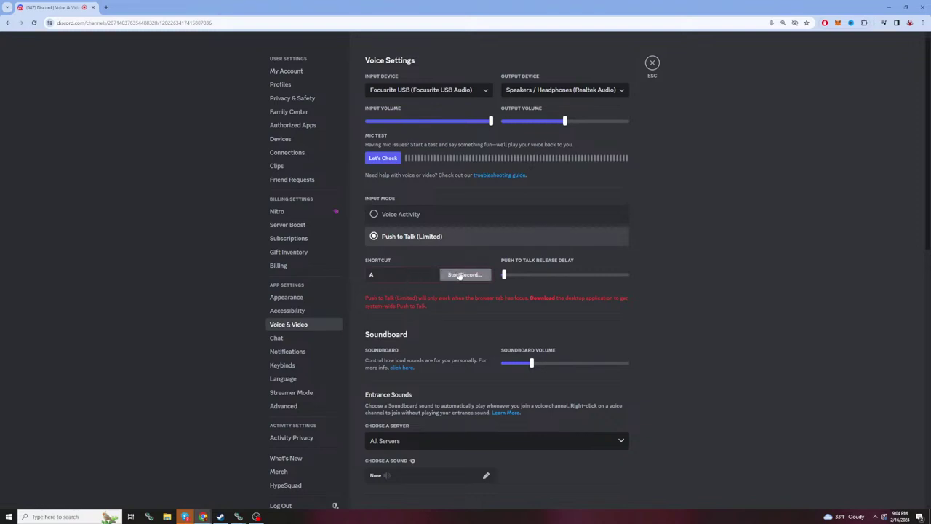
pyautogui.click(459, 275)
pyautogui.press('capslock')
pyautogui.click(457, 280)
pyautogui.click(653, 63)
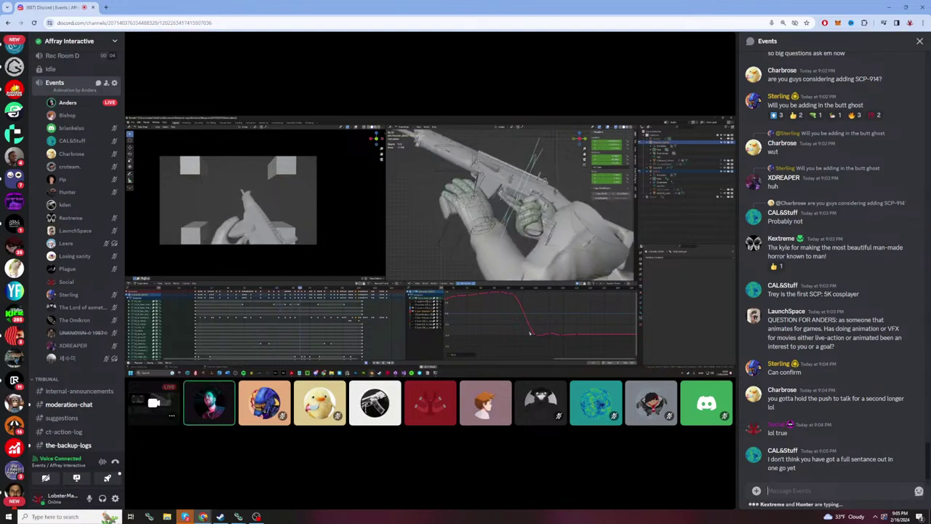
pyautogui.moveTo(651, 433)
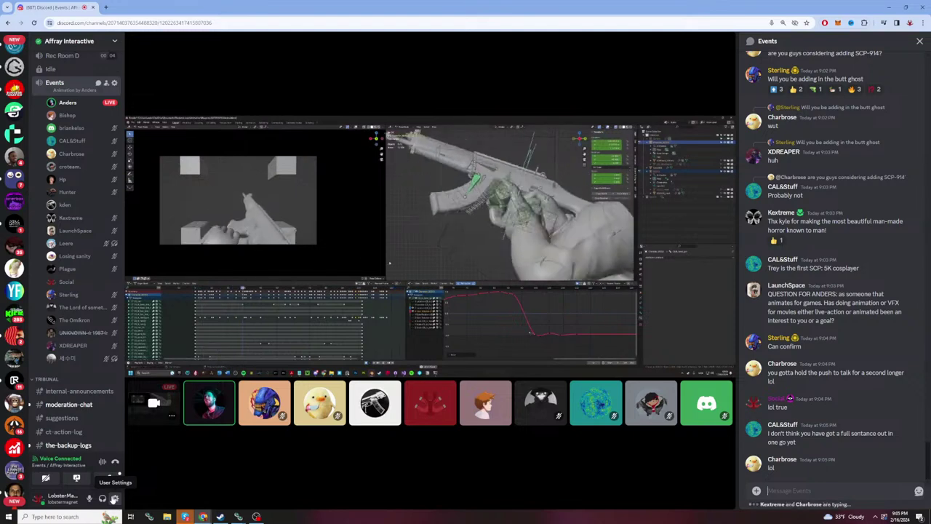
# Step: Re-record the push-to-talk keybind in Voice & Video so it now reads '-'
pyautogui.click(113, 498)
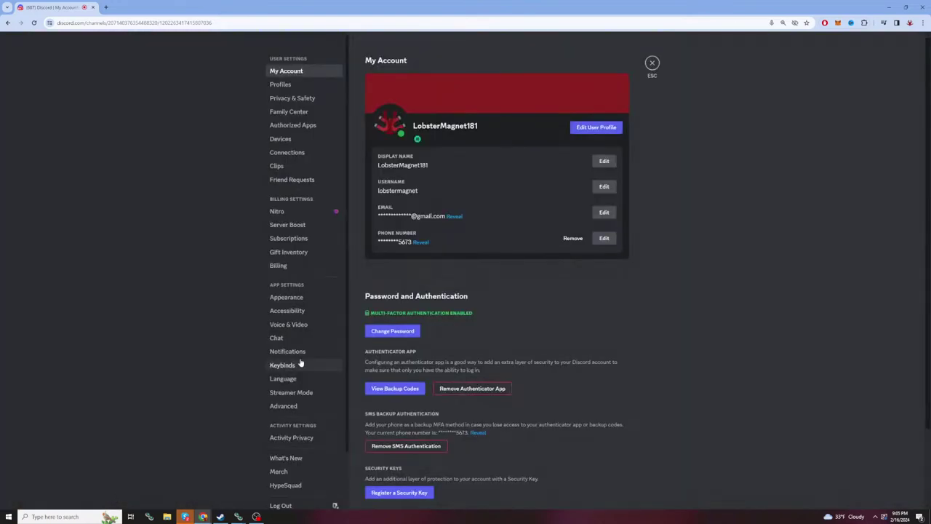
pyautogui.scroll(-2, 271, 415)
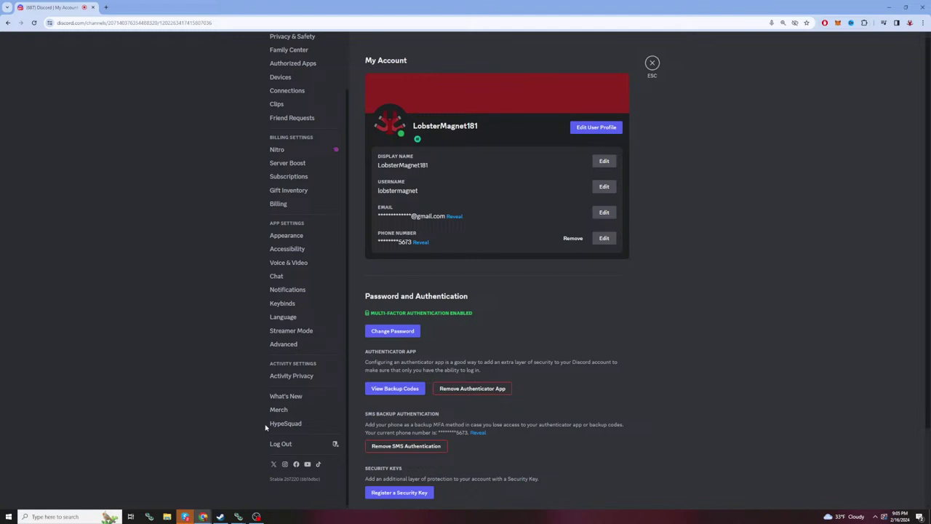
pyautogui.click(301, 263)
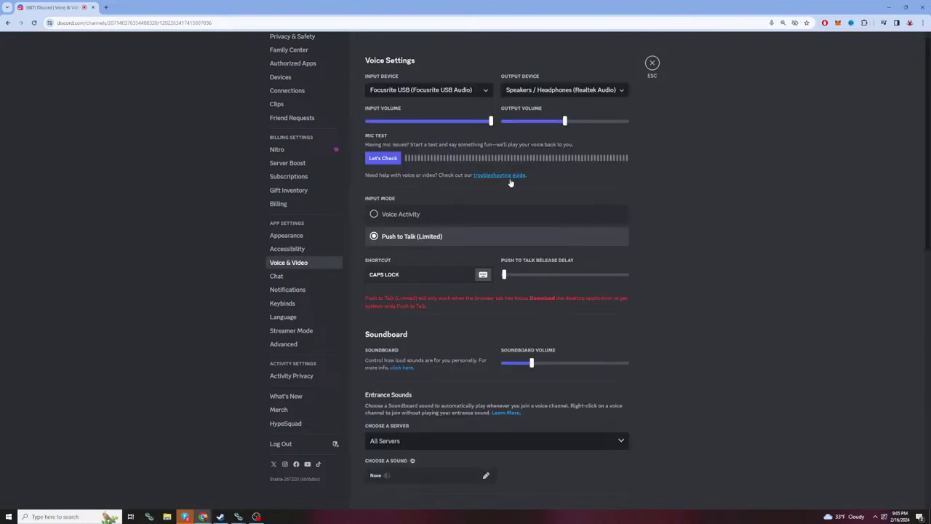
pyautogui.click(466, 275)
pyautogui.click(466, 275)
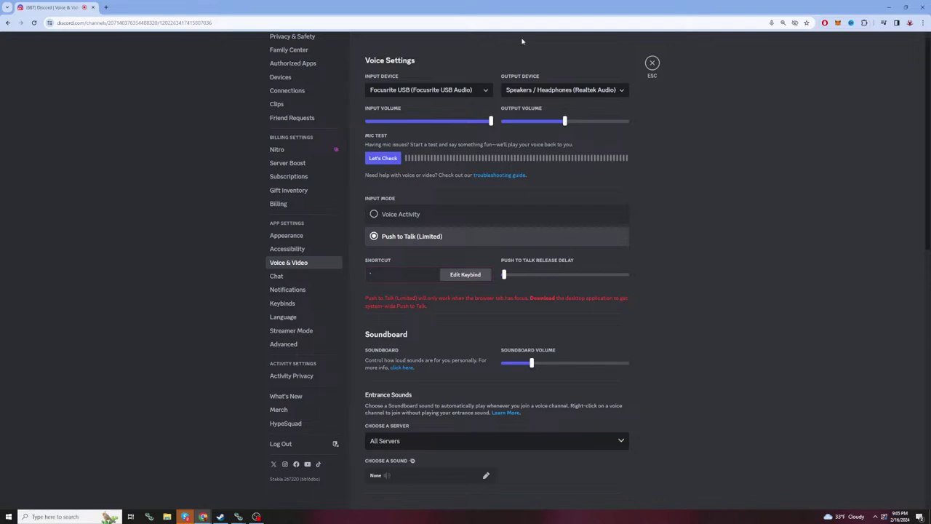
# Step: Exit settings, then draft 'i hope so lol yes' in the Events box and delete it unsent
pyautogui.click(653, 64)
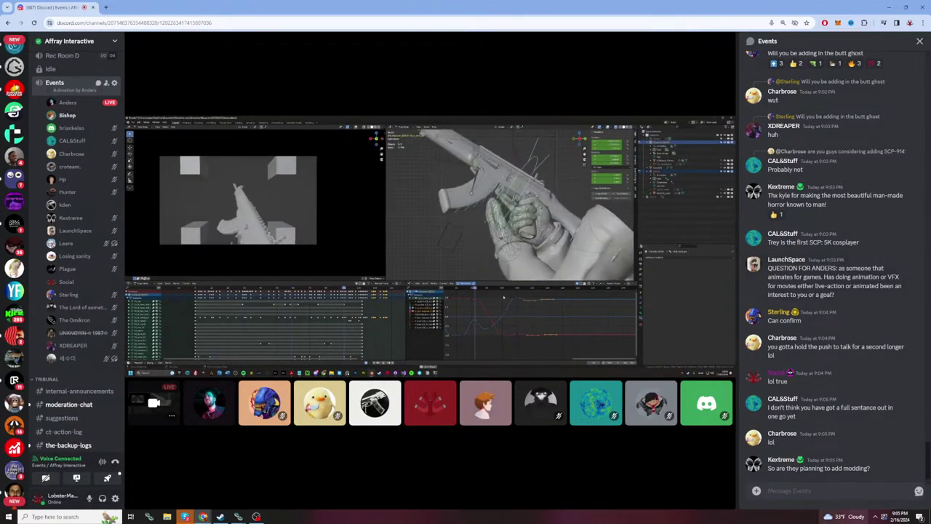
pyautogui.click(854, 497)
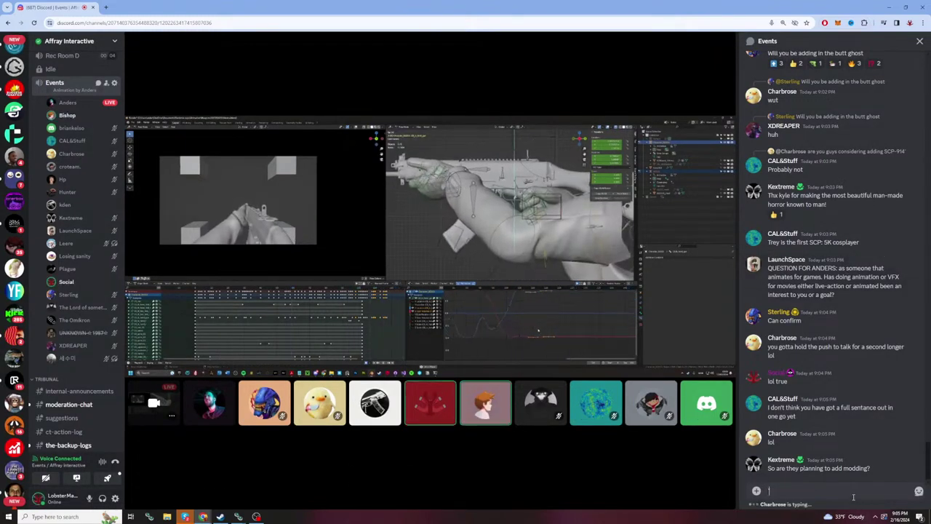
pyautogui.write('i hope so lol yes')
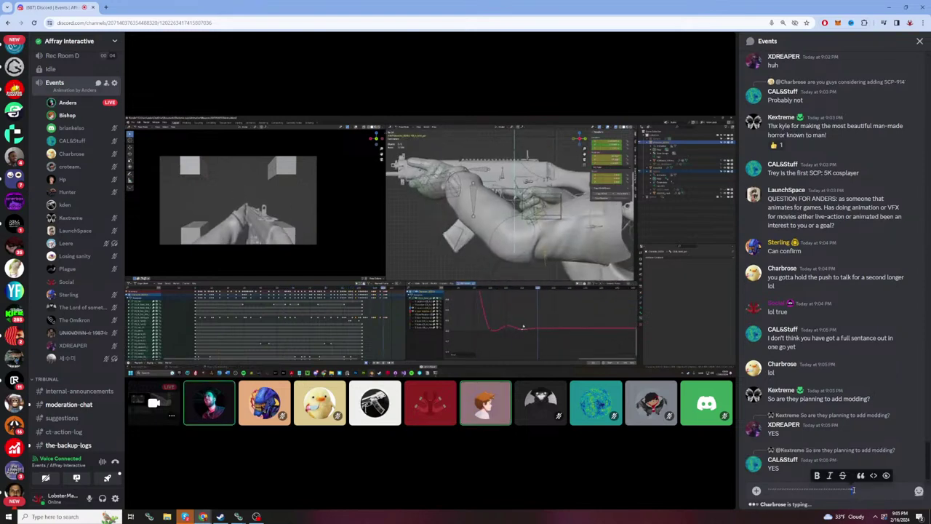
pyautogui.hotkey('ctrl', 'a')
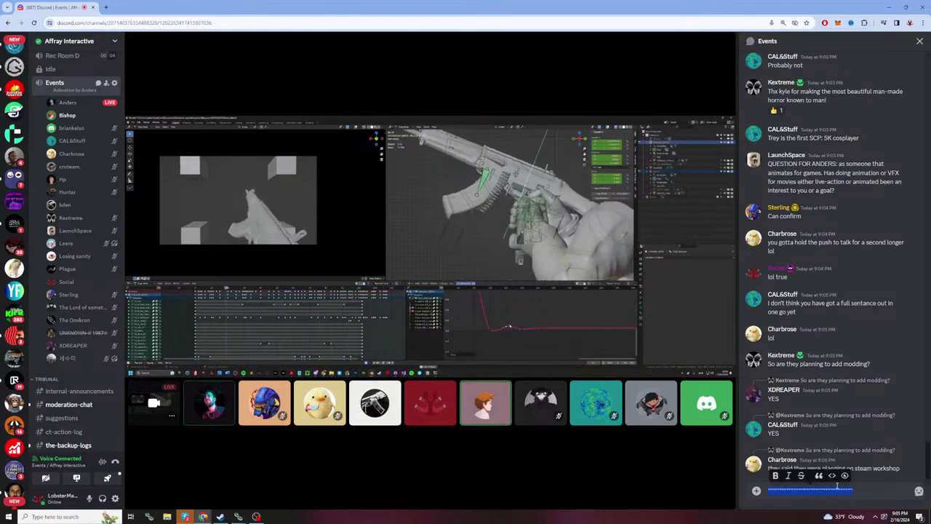
pyautogui.press('BackSpace')
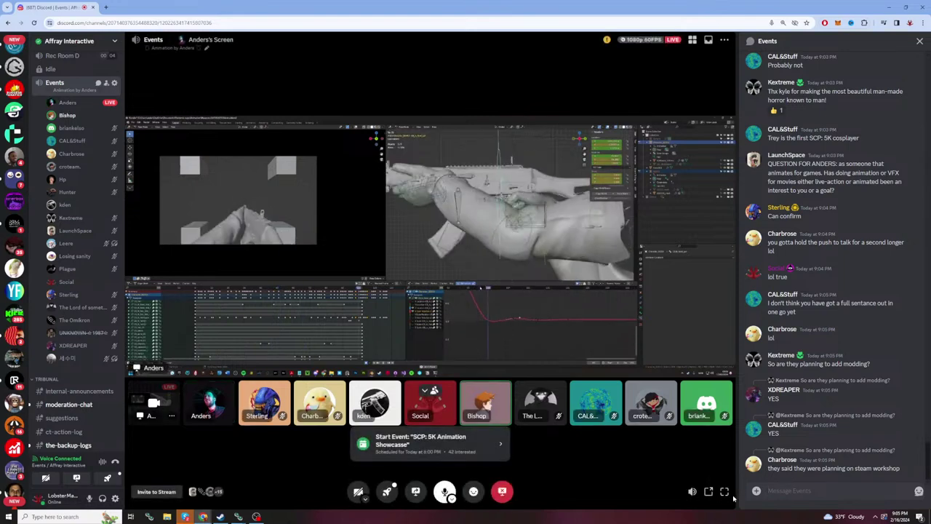
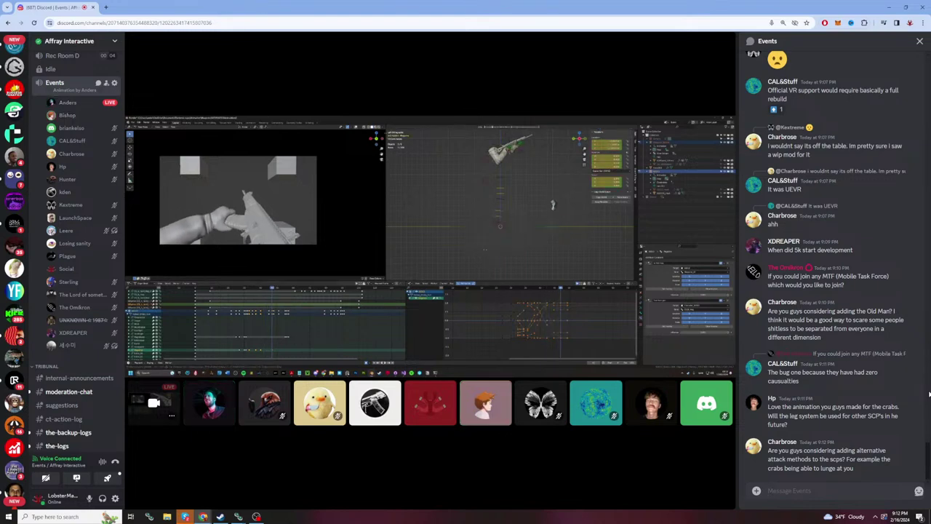
# Step: Type a long reply draft in the Events chat, then backspace it down to one line
pyautogui.write('........')
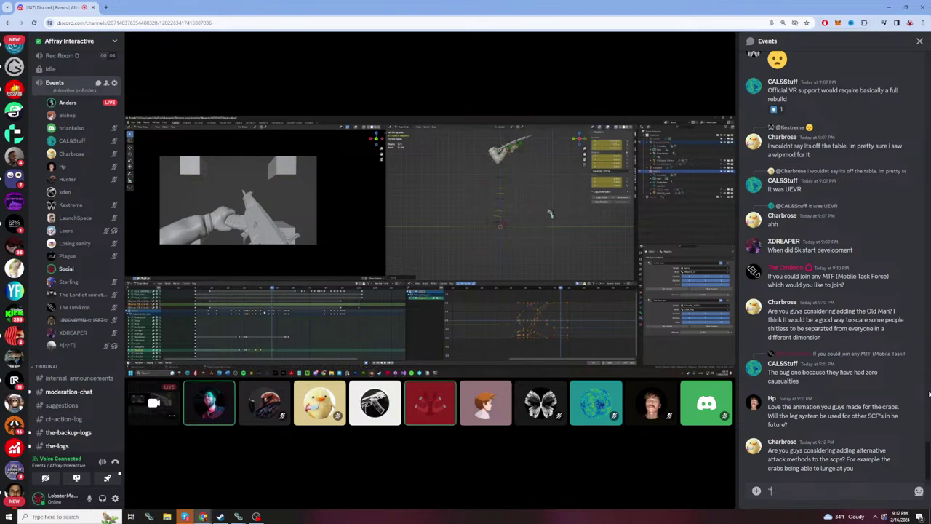
pyautogui.write('...................................')
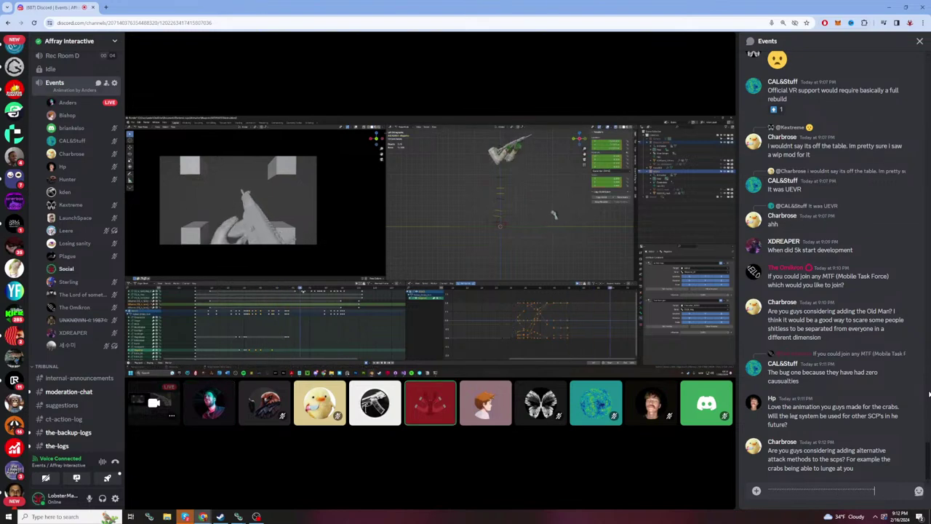
pyautogui.write('....................')
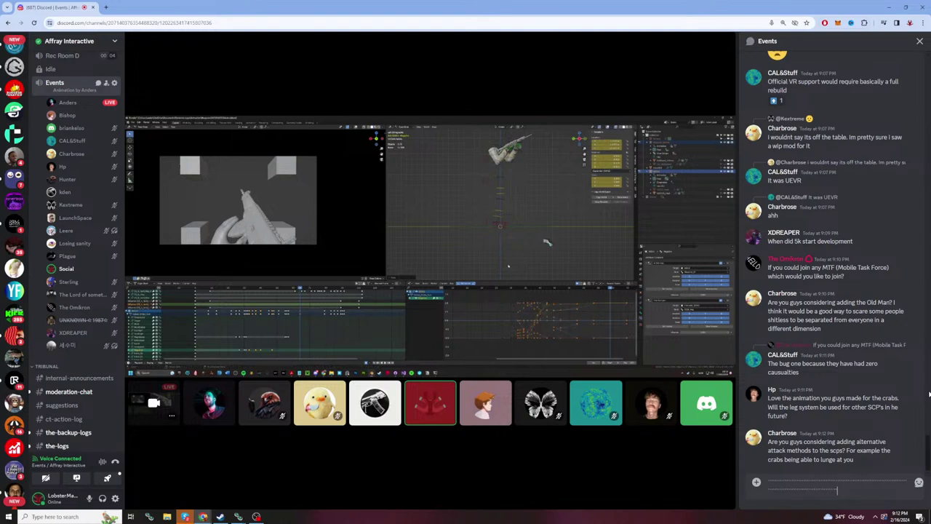
pyautogui.write('....................')
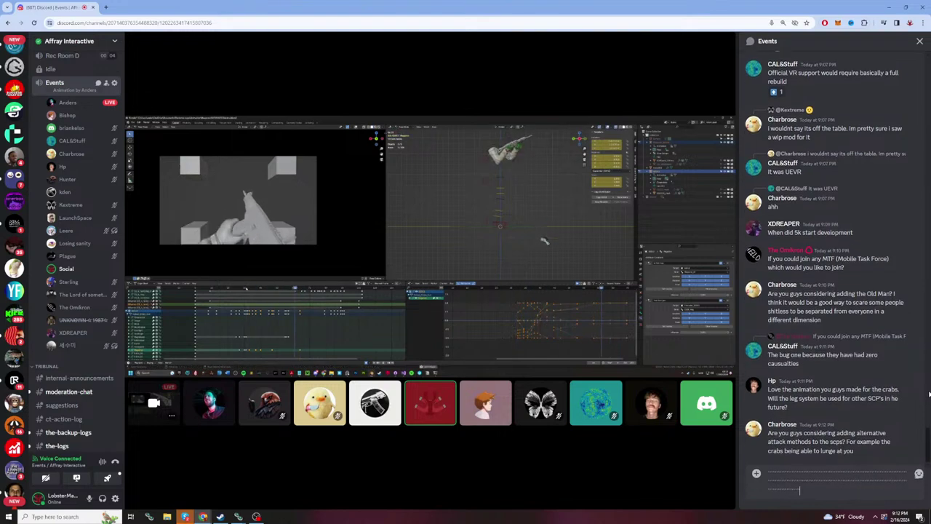
pyautogui.write('.........................')
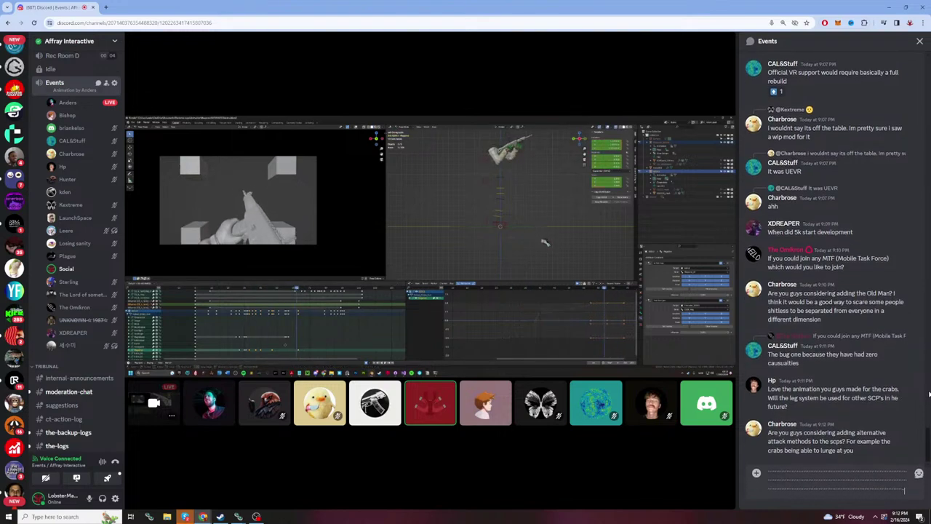
pyautogui.write('............................')
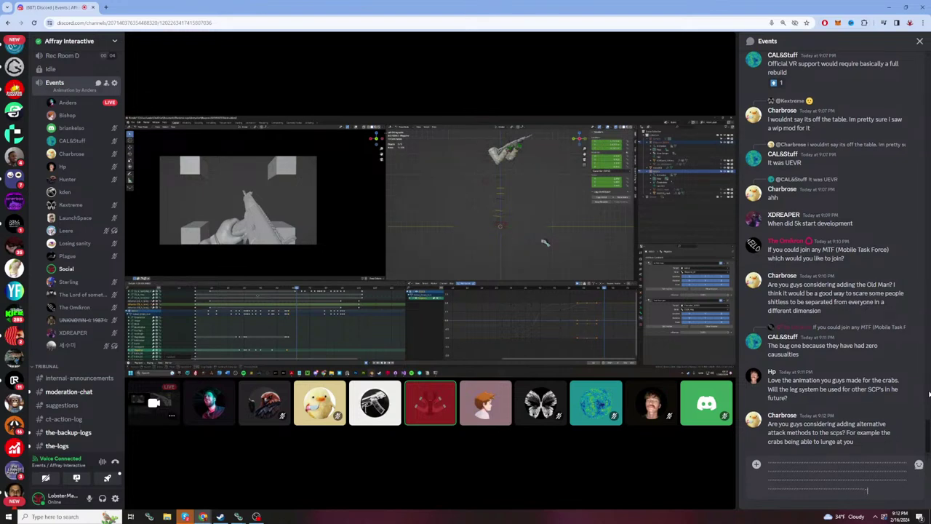
pyautogui.write('.........................')
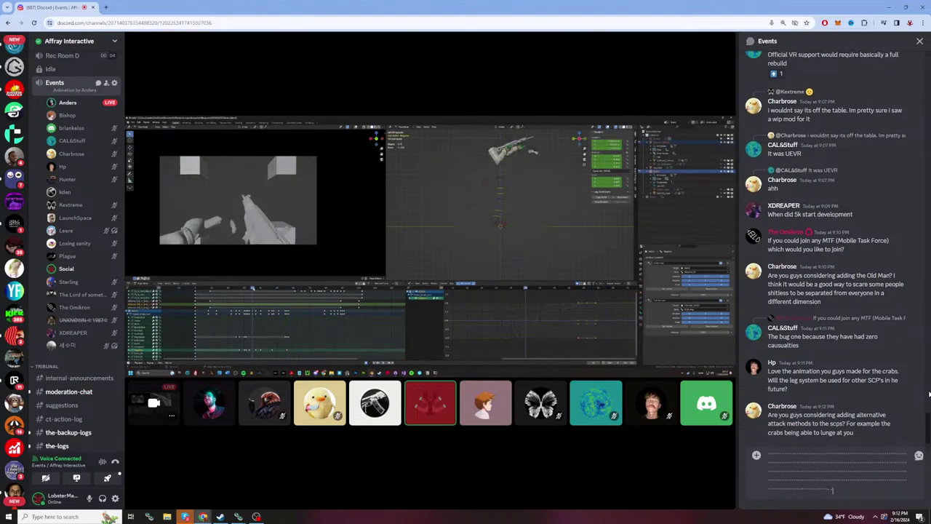
pyautogui.write('........................')
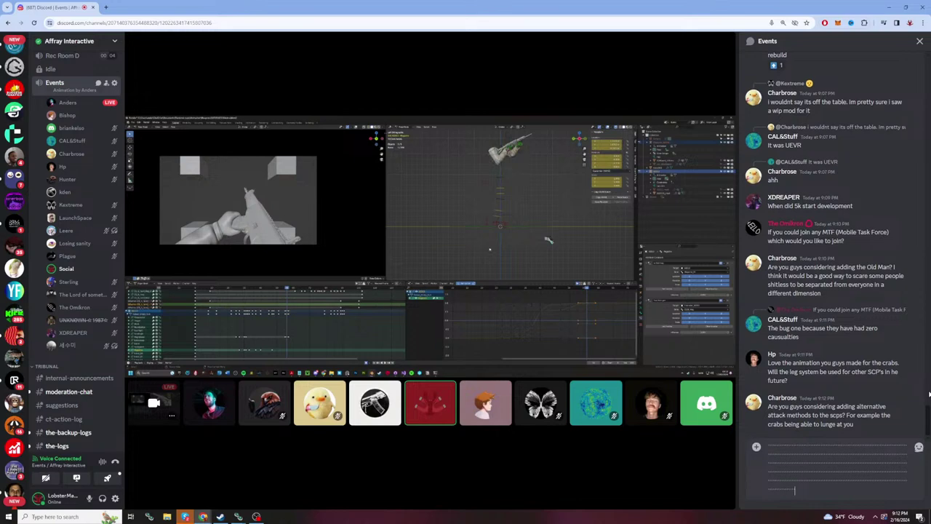
pyautogui.write('...............')
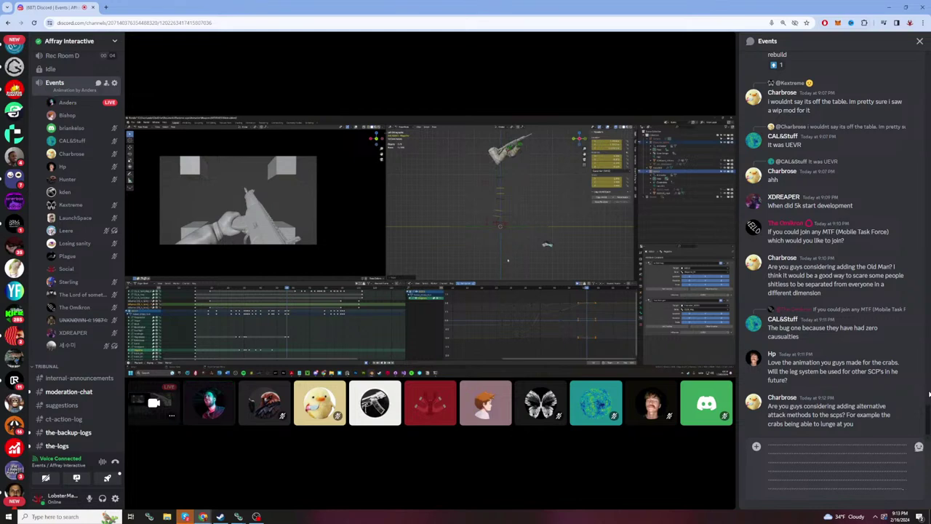
pyautogui.write('..................')
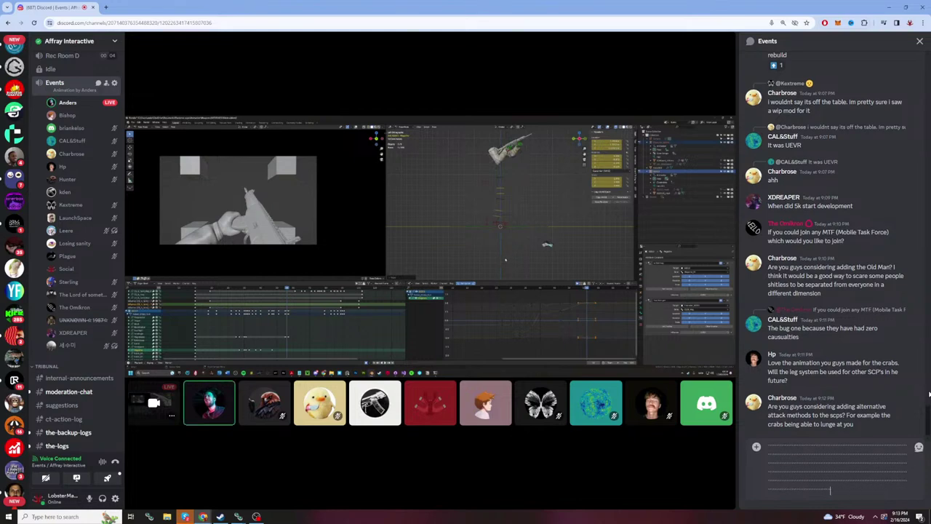
pyautogui.write('.................')
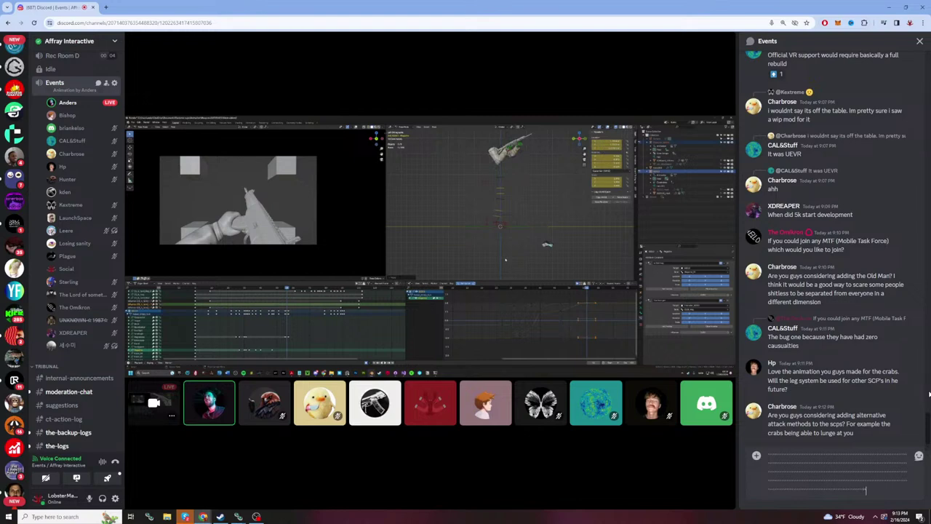
pyautogui.write('............')
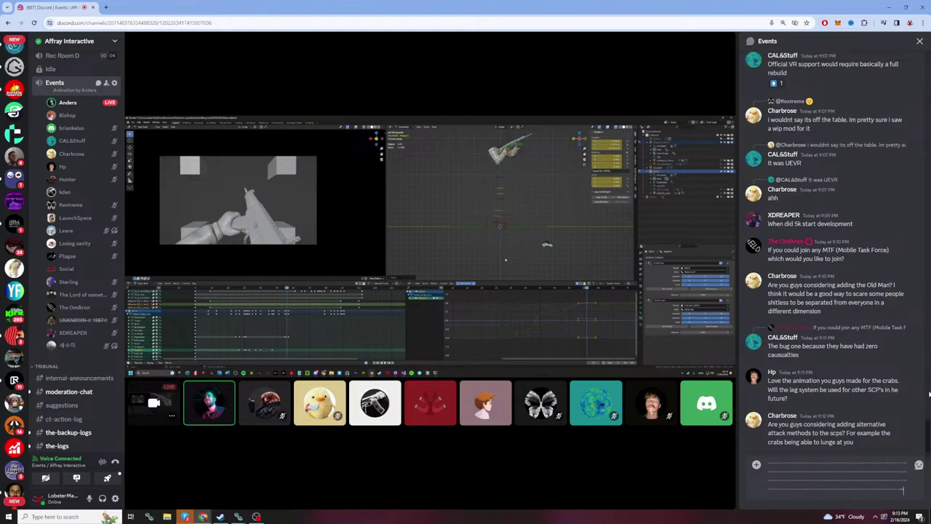
pyautogui.press('BackSpace')
pyautogui.press('BackSpace')
pyautogui.press('BackSpace')
pyautogui.press('BackSpace')
pyautogui.press('BackSpace')
pyautogui.press('BackSpace')
pyautogui.press('BackSpace')
pyautogui.press('BackSpace')
pyautogui.press('BackSpace')
pyautogui.press('BackSpace')
pyautogui.press('BackSpace')
pyautogui.press('BackSpace')
pyautogui.press('BackSpace')
pyautogui.press('BackSpace')
pyautogui.press('BackSpace')
pyautogui.press('BackSpace')
pyautogui.press('BackSpace')
pyautogui.press('BackSpace')
pyautogui.press('BackSpace')
pyautogui.press('BackSpace')
pyautogui.press('BackSpace')
pyautogui.press('BackSpace')
pyautogui.press('BackSpace')
pyautogui.press('BackSpace')
pyautogui.press('BackSpace')
pyautogui.press('BackSpace')
pyautogui.press('BackSpace')
pyautogui.press('BackSpace')
pyautogui.press('BackSpace')
pyautogui.press('BackSpace')
pyautogui.press('BackSpace')
pyautogui.press('BackSpace')
pyautogui.press('BackSpace')
pyautogui.press('BackSpace')
pyautogui.press('BackSpace')
pyautogui.press('BackSpace')
pyautogui.press('BackSpace')
pyautogui.press('BackSpace')
pyautogui.press('BackSpace')
pyautogui.press('BackSpace')
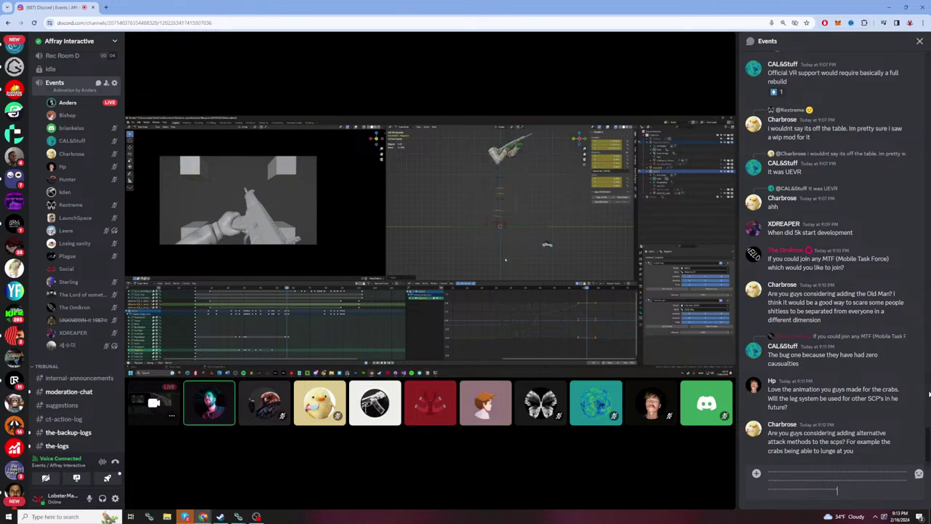
pyautogui.press('BackSpace')
pyautogui.press('BackSpace')
pyautogui.press('BackSpace')
pyautogui.press('BackSpace')
pyautogui.press('BackSpace')
pyautogui.press('BackSpace')
pyautogui.press('BackSpace')
pyautogui.press('BackSpace')
pyautogui.press('BackSpace')
pyautogui.press('BackSpace')
pyautogui.press('BackSpace')
pyautogui.press('BackSpace')
pyautogui.press('BackSpace')
pyautogui.press('BackSpace')
pyautogui.press('BackSpace')
pyautogui.press('BackSpace')
pyautogui.press('BackSpace')
pyautogui.press('BackSpace')
pyautogui.press('BackSpace')
pyautogui.press('BackSpace')
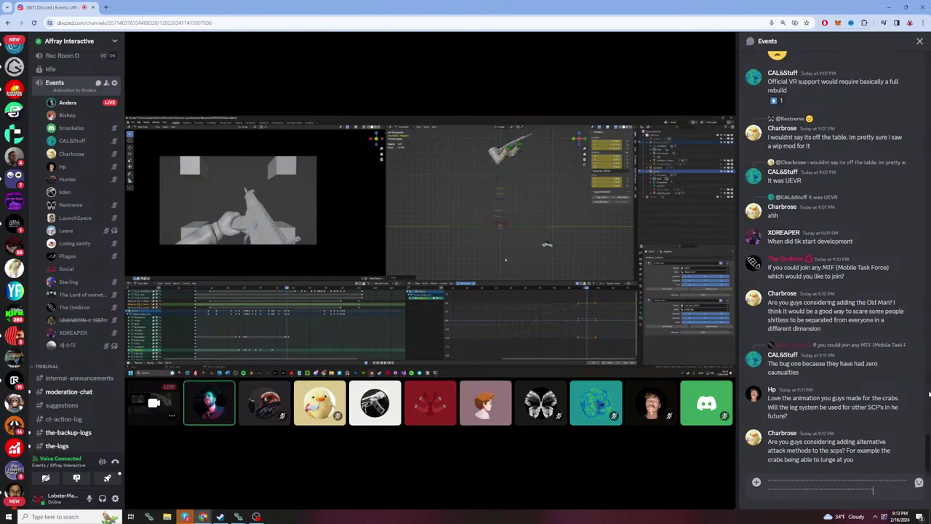
pyautogui.press('BackSpace')
pyautogui.press('BackSpace')
pyautogui.press('BackSpace')
pyautogui.press('BackSpace')
pyautogui.press('BackSpace')
pyautogui.press('BackSpace')
pyautogui.press('BackSpace')
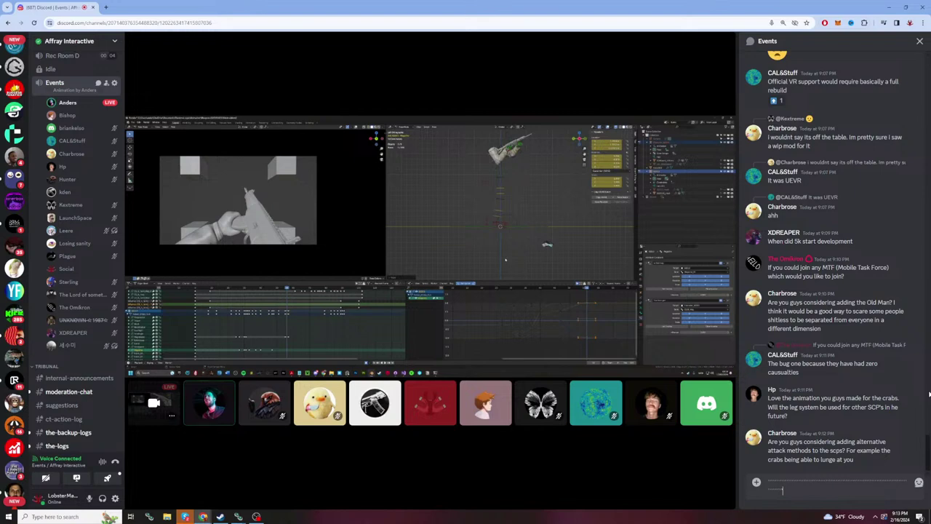
pyautogui.press('BackSpace')
pyautogui.press('BackSpace')
pyautogui.press('BackSpace')
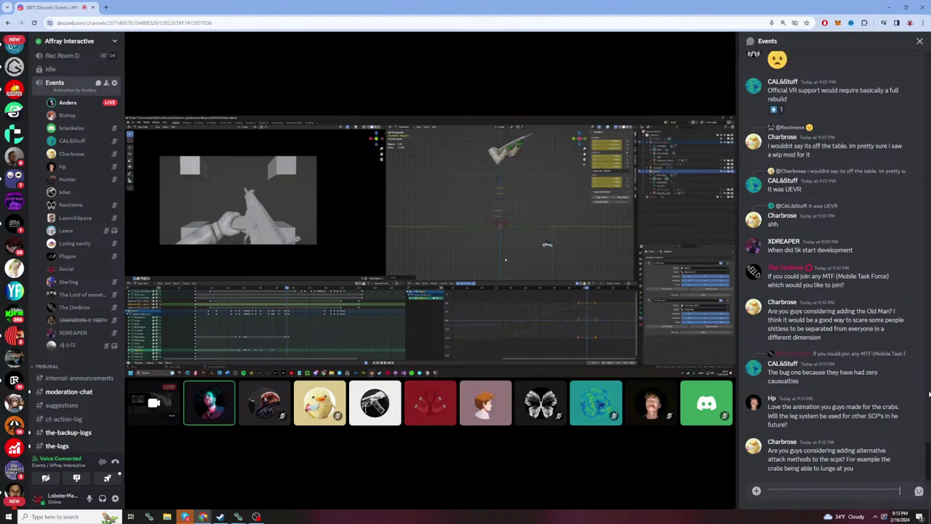
pyautogui.press('BackSpace')
pyautogui.press('BackSpace')
pyautogui.press('BackSpace')
pyautogui.press('BackSpace')
pyautogui.press('BackSpace')
pyautogui.press('BackSpace')
pyautogui.press('BackSpace')
pyautogui.press('BackSpace')
pyautogui.press('BackSpace')
pyautogui.press('BackSpace')
pyautogui.press('BackSpace')
pyautogui.press('BackSpace')
pyautogui.press('BackSpace')
pyautogui.press('BackSpace')
pyautogui.press('BackSpace')
pyautogui.press('BackSpace')
pyautogui.press('BackSpace')
pyautogui.press('BackSpace')
pyautogui.press('BackSpace')
pyautogui.press('BackSpace')
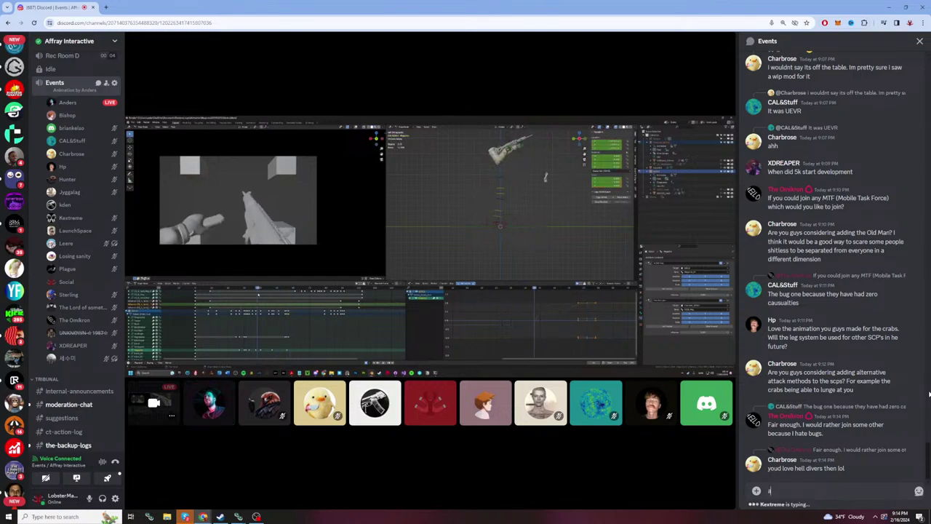
# Step: Type a reply draft in the Events chat, then select all of it and delete it
pyautogui.write('a')
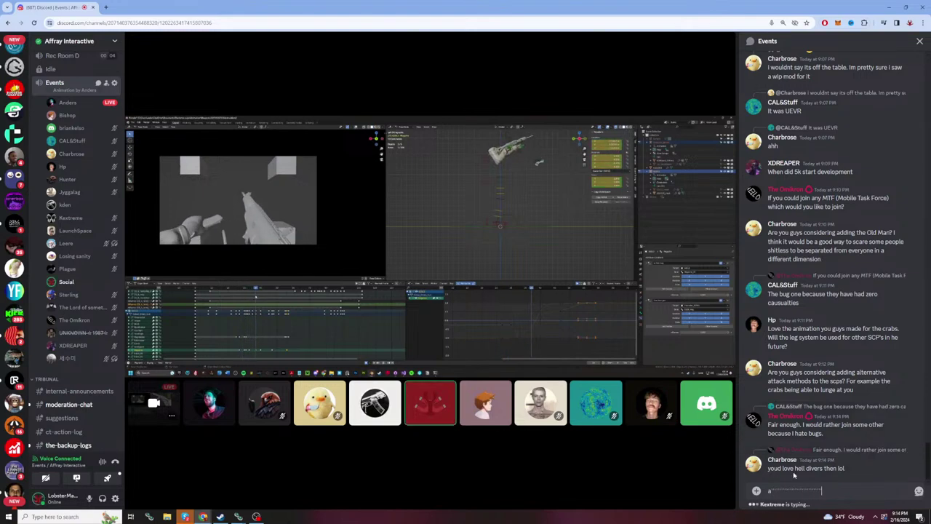
pyautogui.write('..................................')
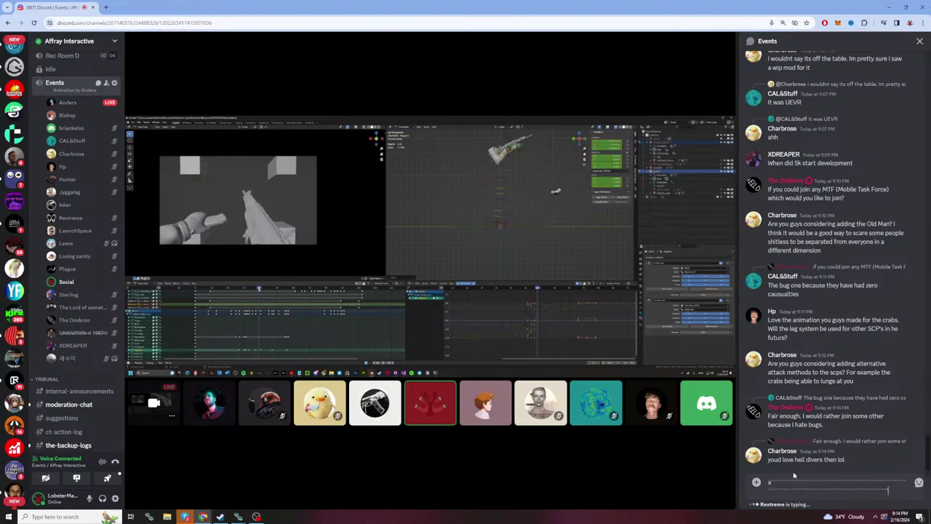
pyautogui.write('........................................')
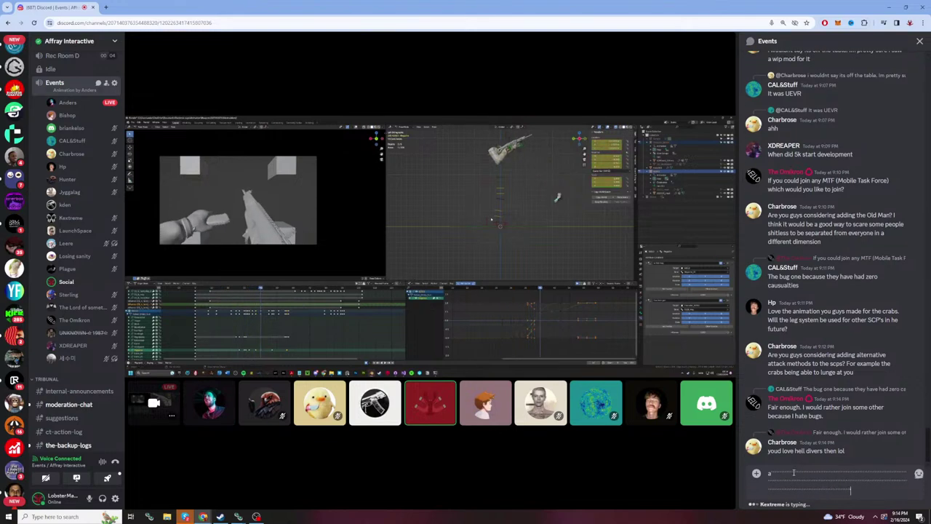
pyautogui.write('...................................')
pyautogui.write('.......................')
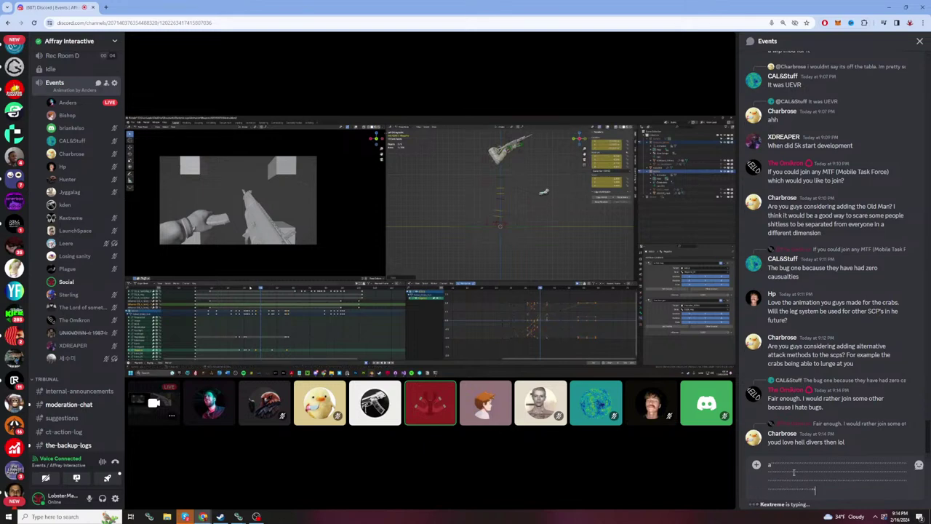
pyautogui.write('.........................')
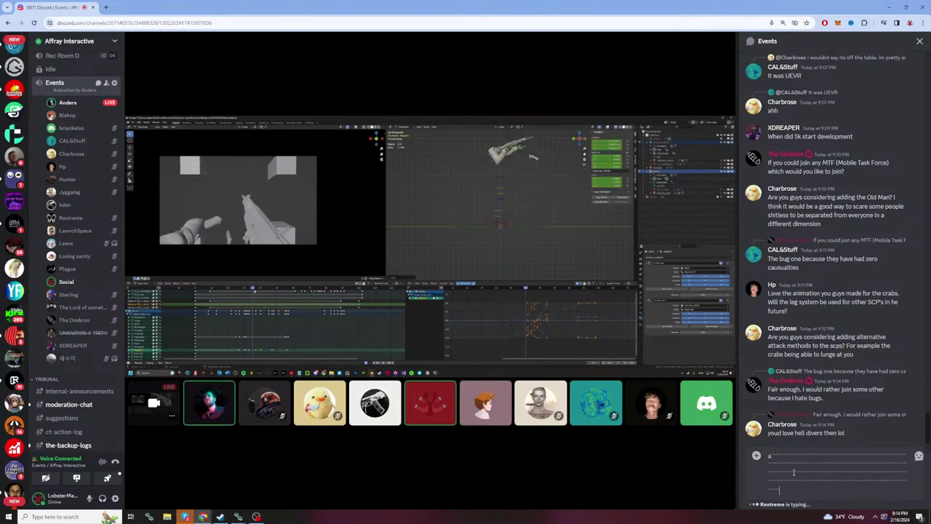
pyautogui.write('..............................')
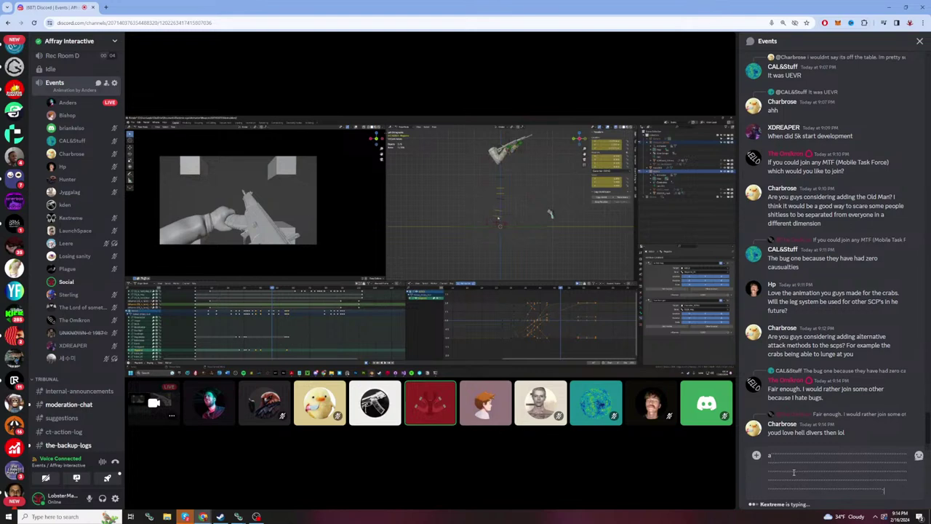
pyautogui.write('......................')
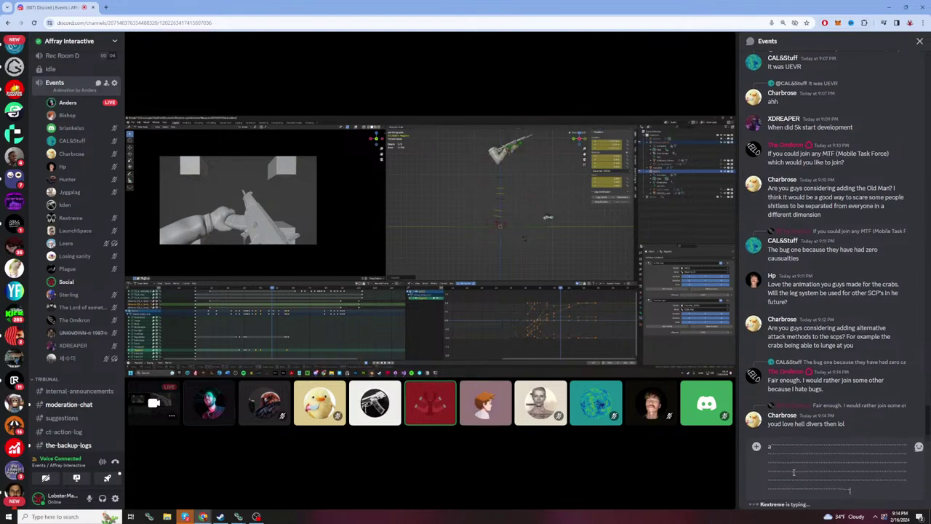
pyautogui.write('.............')
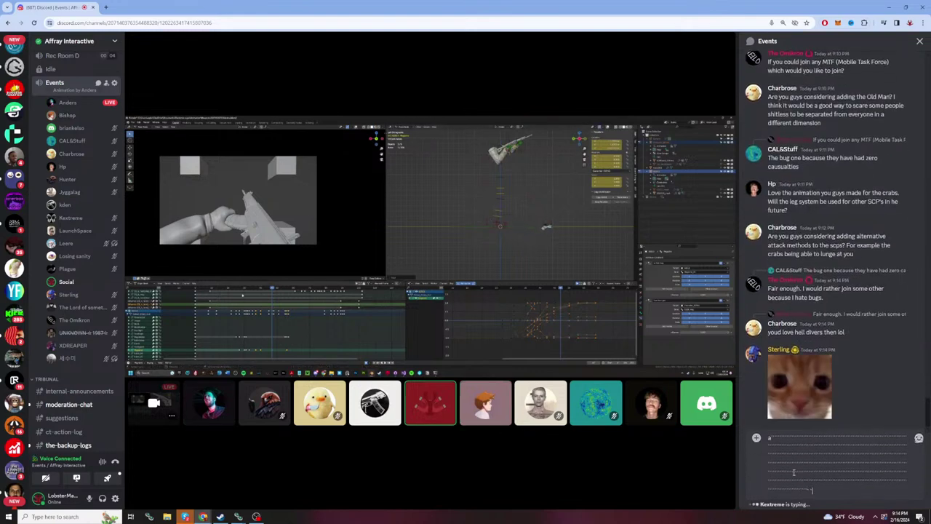
pyautogui.hotkey('ctrl', 'a')
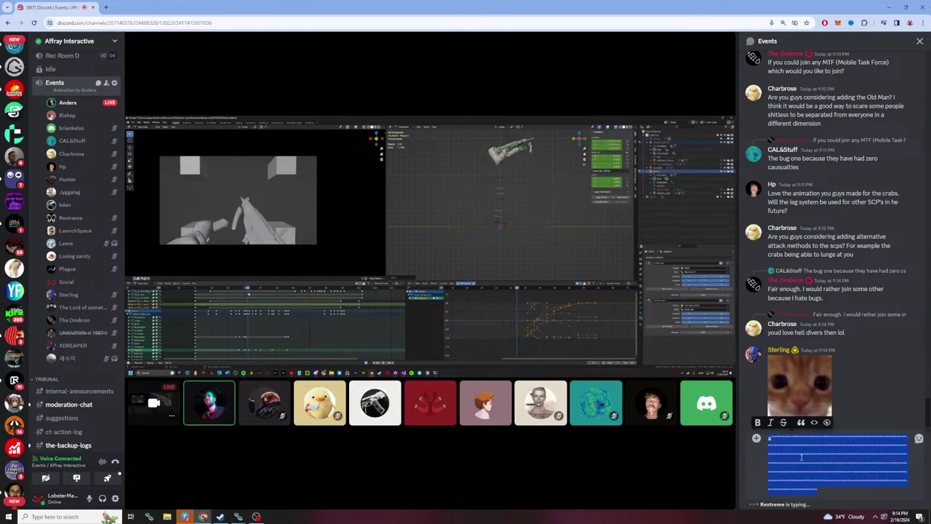
pyautogui.press('BackSpace')
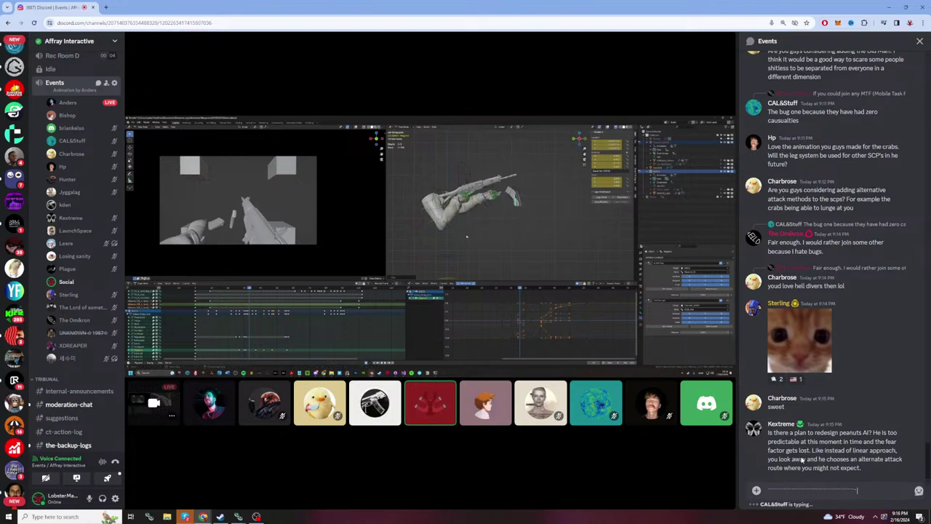
pyautogui.write('lol ok that would be pretty cool tbh')
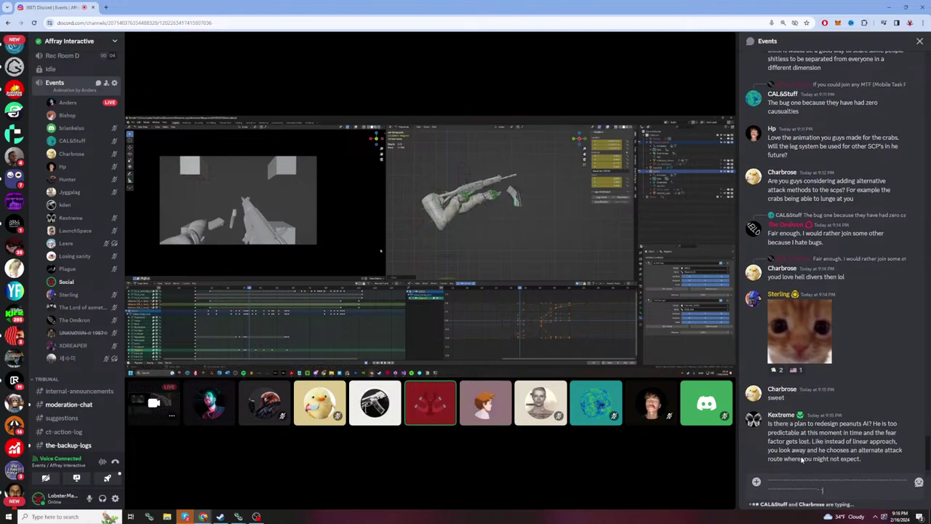
pyautogui.write(' if it could sneak up behind you')
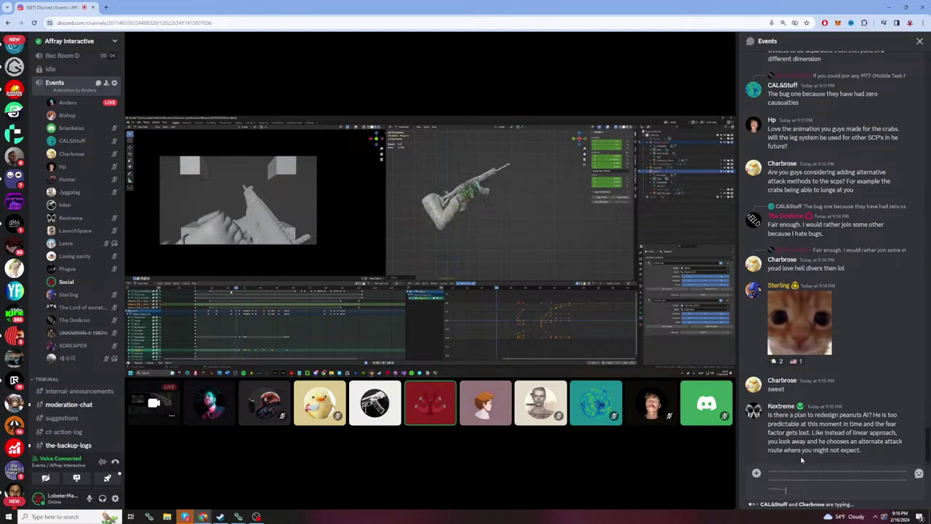
pyautogui.write(' and grab you from behind')
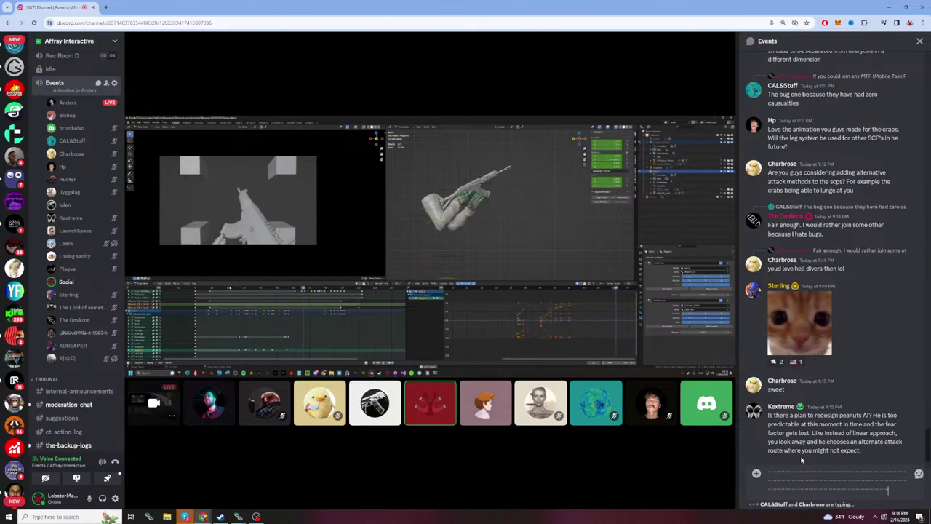
pyautogui.write(' and so')
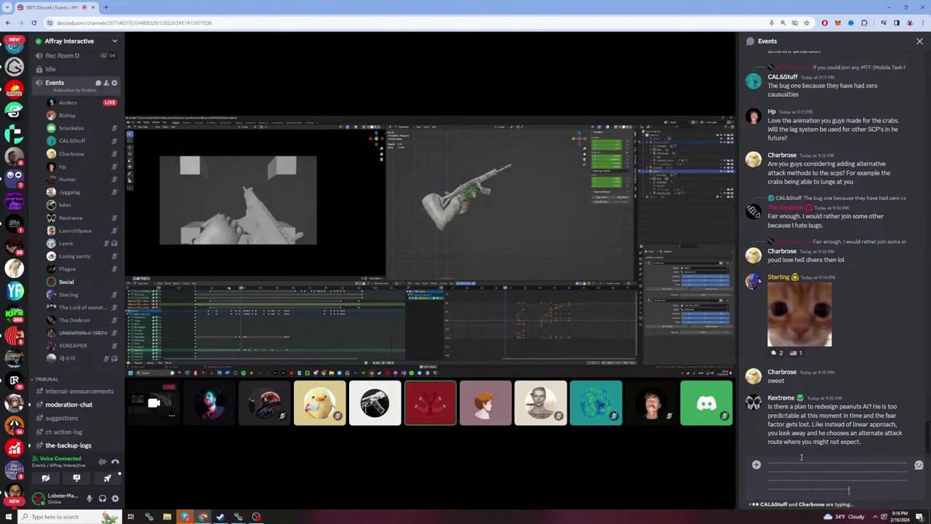
pyautogui.write(' it would be scarier if')
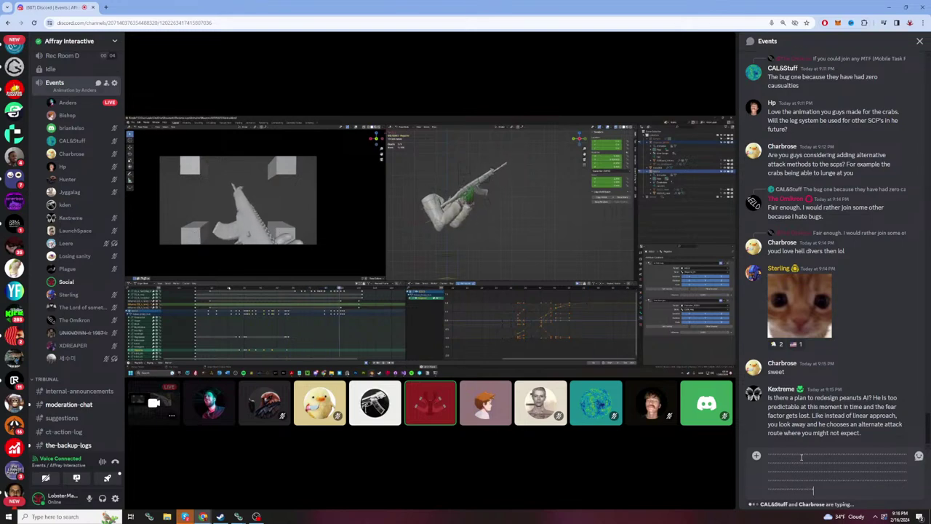
pyautogui.write(' t')
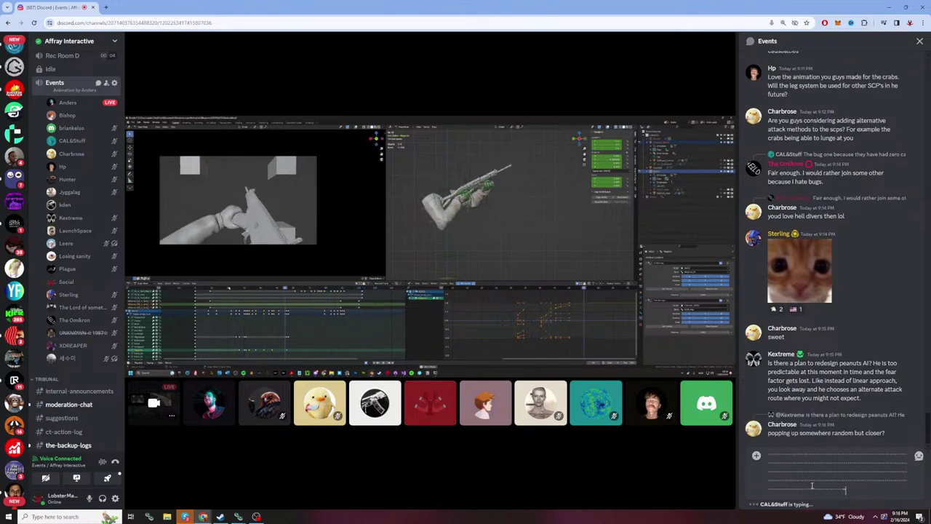
pyautogui.hotkey('ctrl', 'a')
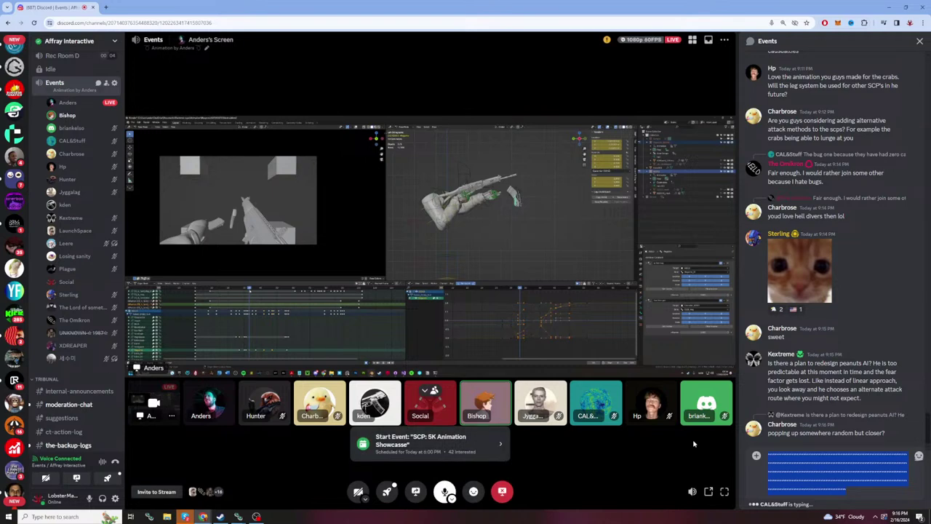
pyautogui.press('BackSpace')
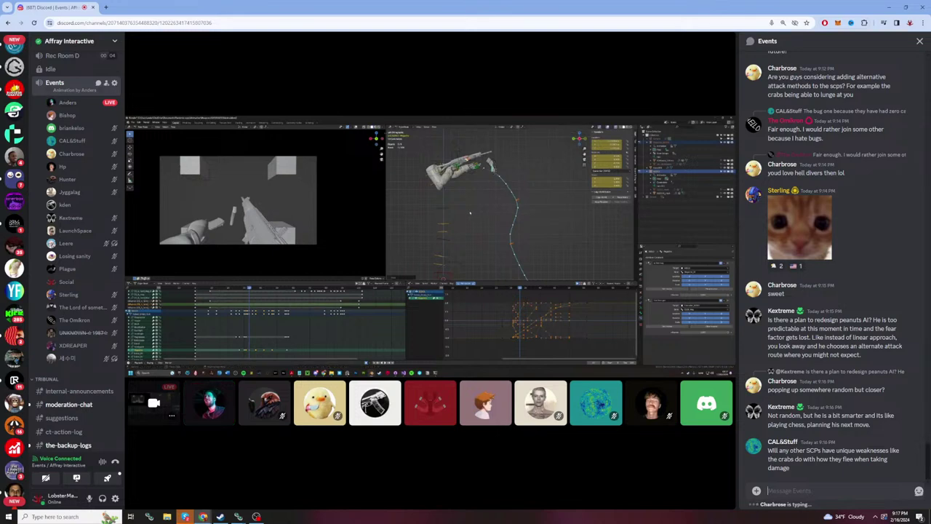
# Step: Type a multi-line Events chat draft, then backspace away its trailing lines
pyautogui.write('..............')
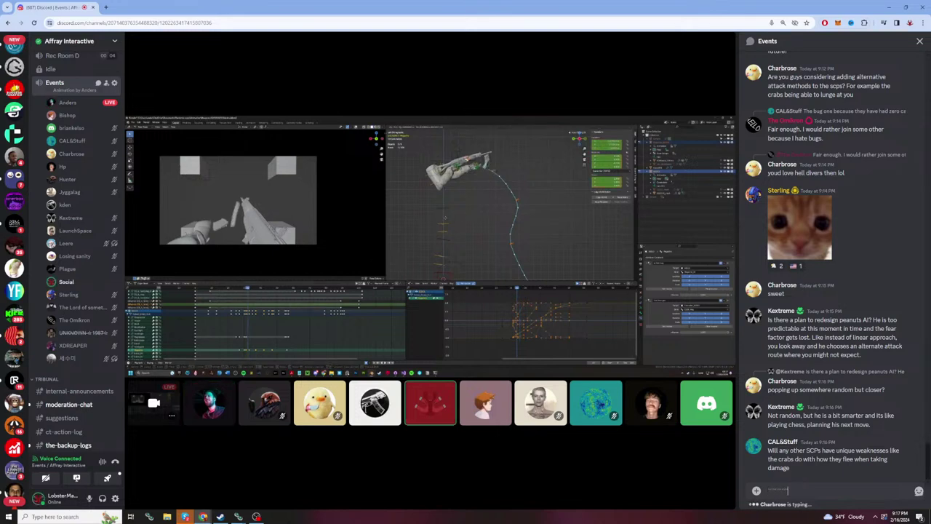
pyautogui.write('..........')
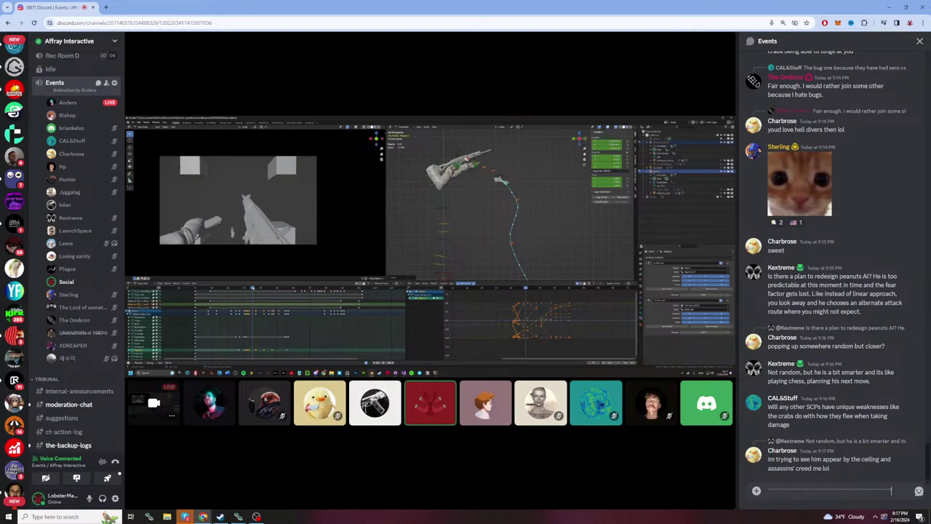
pyautogui.write('..............................................')
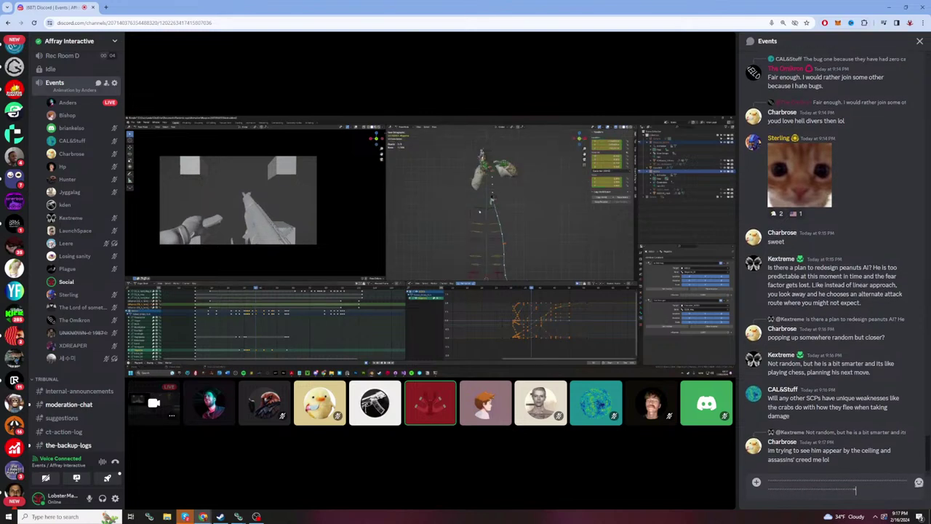
pyautogui.write('.......')
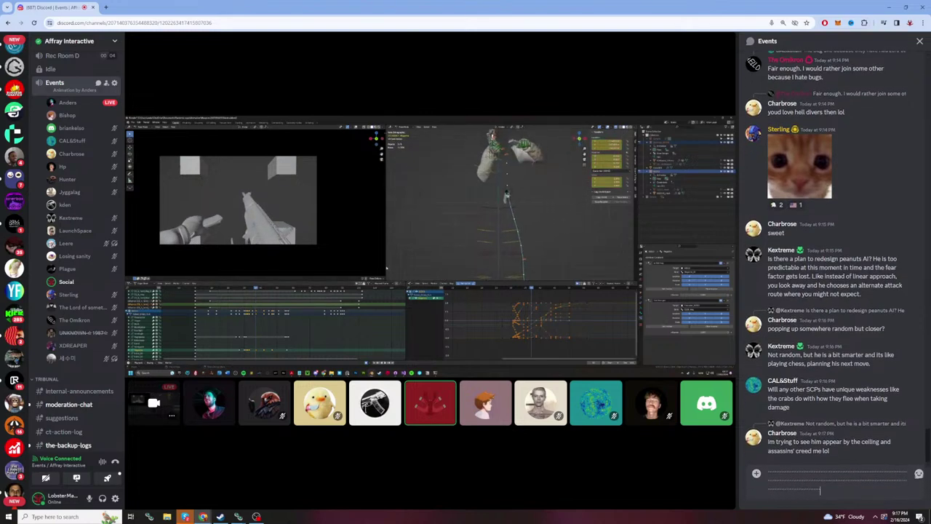
pyautogui.write('.........................')
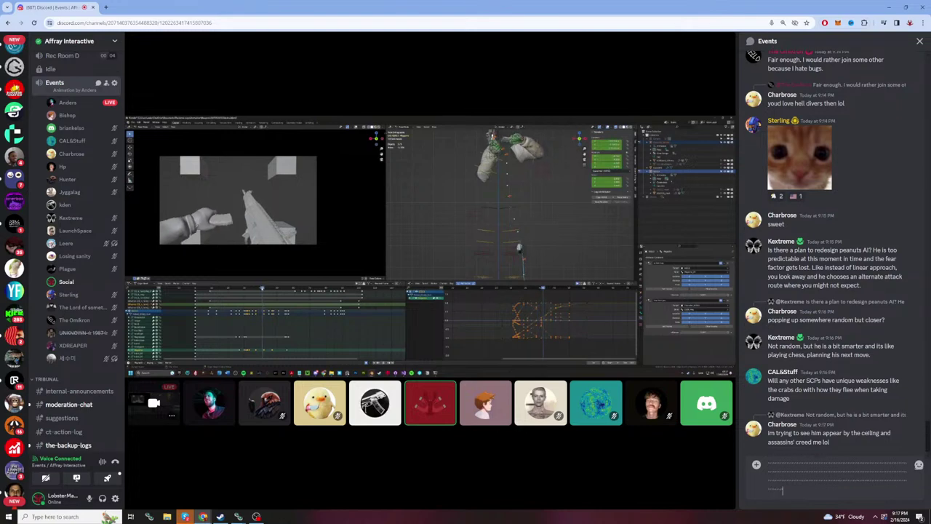
pyautogui.write('.........................')
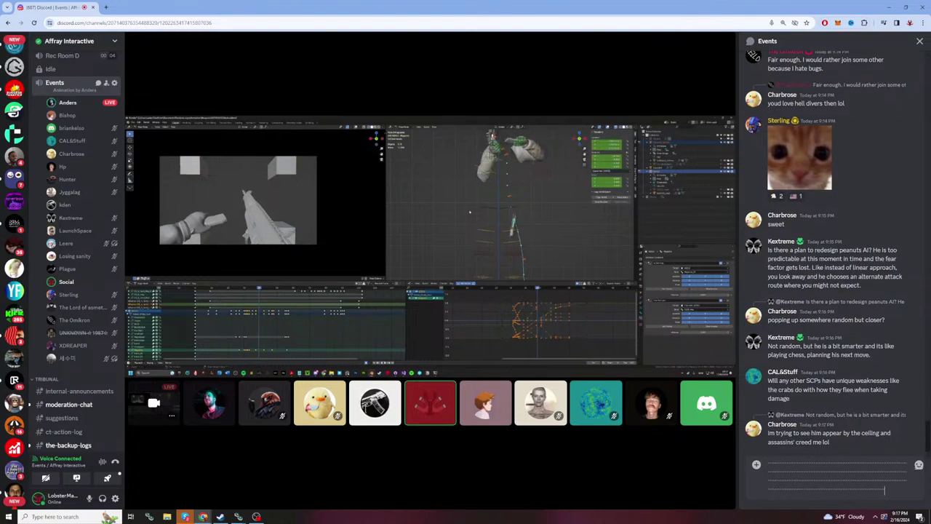
pyautogui.write('........................')
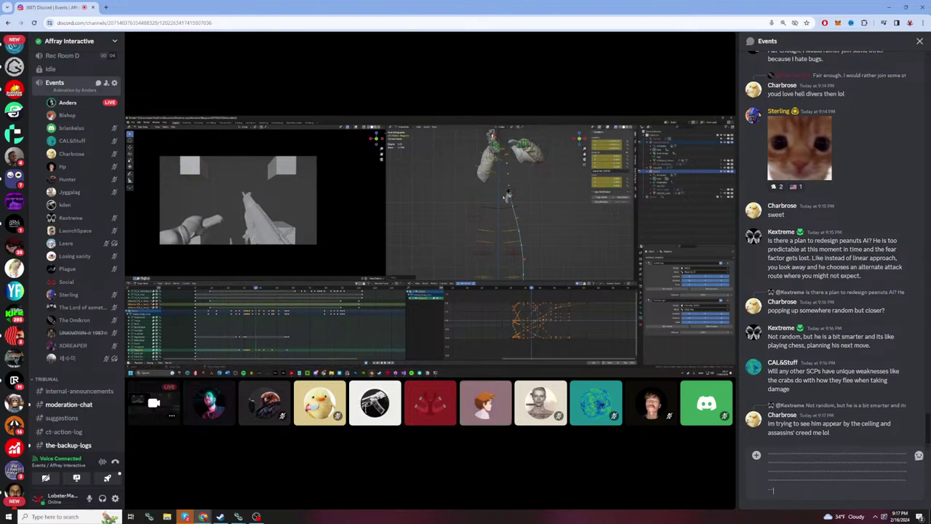
pyautogui.press('BackSpace')
pyautogui.press('BackSpace')
pyautogui.press('BackSpace')
pyautogui.press('BackSpace')
pyautogui.press('BackSpace')
pyautogui.press('BackSpace')
pyautogui.press('BackSpace')
pyautogui.press('BackSpace')
pyautogui.press('BackSpace')
pyautogui.press('BackSpace')
pyautogui.press('BackSpace')
pyautogui.press('BackSpace')
pyautogui.press('BackSpace')
pyautogui.press('BackSpace')
pyautogui.press('BackSpace')
pyautogui.press('BackSpace')
pyautogui.press('BackSpace')
pyautogui.press('BackSpace')
pyautogui.press('BackSpace')
pyautogui.press('BackSpace')
pyautogui.press('BackSpace')
pyautogui.press('BackSpace')
pyautogui.press('BackSpace')
pyautogui.press('BackSpace')
pyautogui.press('BackSpace')
pyautogui.press('BackSpace')
pyautogui.press('BackSpace')
pyautogui.press('BackSpace')
pyautogui.press('BackSpace')
pyautogui.press('BackSpace')
pyautogui.press('BackSpace')
pyautogui.press('BackSpace')
pyautogui.press('BackSpace')
pyautogui.press('BackSpace')
pyautogui.press('BackSpace')
pyautogui.press('BackSpace')
pyautogui.press('BackSpace')
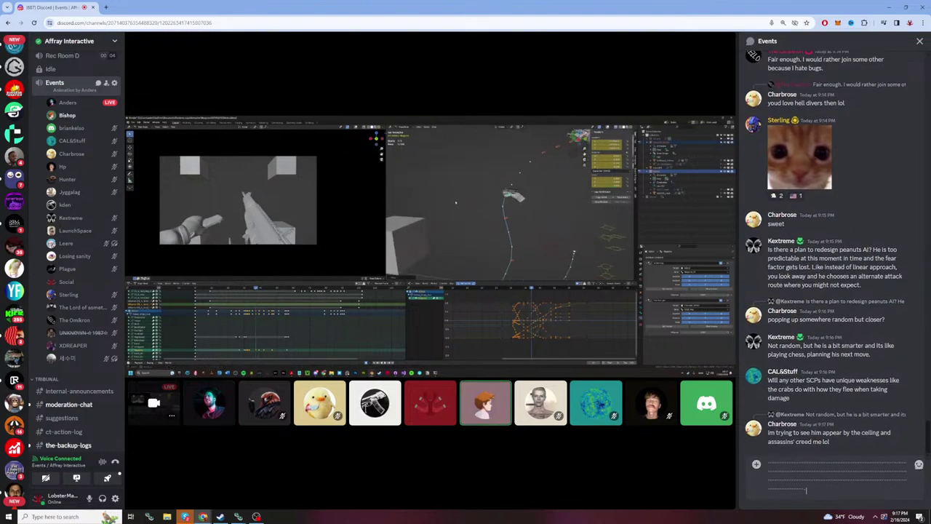
pyautogui.press('BackSpace')
pyautogui.press('BackSpace')
pyautogui.press('BackSpace')
pyautogui.press('BackSpace')
pyautogui.press('BackSpace')
pyautogui.press('BackSpace')
pyautogui.press('BackSpace')
pyautogui.press('BackSpace')
pyautogui.press('BackSpace')
pyautogui.press('BackSpace')
pyautogui.press('BackSpace')
pyautogui.press('BackSpace')
pyautogui.press('BackSpace')
pyautogui.press('BackSpace')
pyautogui.press('BackSpace')
pyautogui.press('BackSpace')
pyautogui.press('BackSpace')
pyautogui.press('BackSpace')
pyautogui.press('BackSpace')
pyautogui.press('BackSpace')
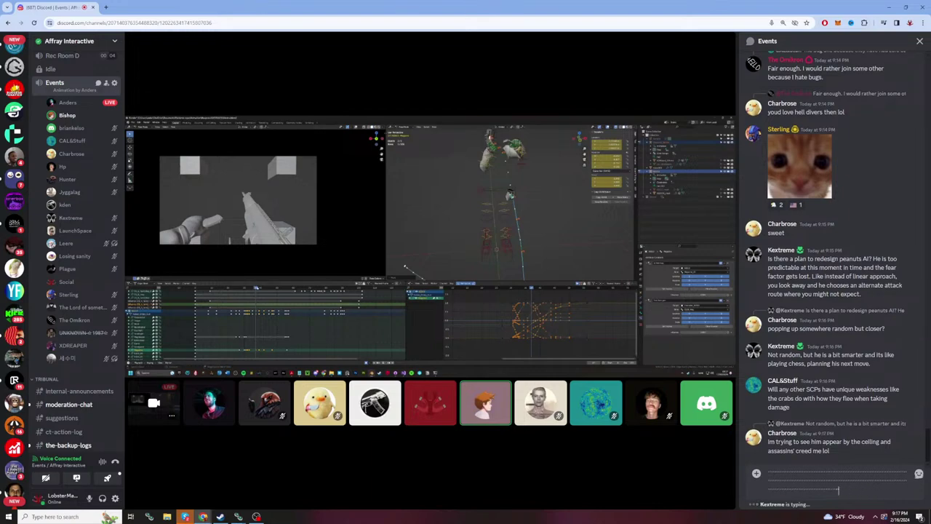
pyautogui.press('BackSpace')
pyautogui.press('BackSpace')
pyautogui.press('BackSpace')
pyautogui.press('BackSpace')
pyautogui.press('BackSpace')
pyautogui.press('BackSpace')
pyautogui.press('BackSpace')
pyautogui.press('BackSpace')
pyautogui.press('BackSpace')
pyautogui.press('BackSpace')
pyautogui.press('BackSpace')
pyautogui.press('BackSpace')
pyautogui.press('BackSpace')
pyautogui.press('BackSpace')
pyautogui.press('BackSpace')
pyautogui.press('BackSpace')
pyautogui.press('BackSpace')
pyautogui.press('BackSpace')
pyautogui.press('BackSpace')
pyautogui.press('BackSpace')
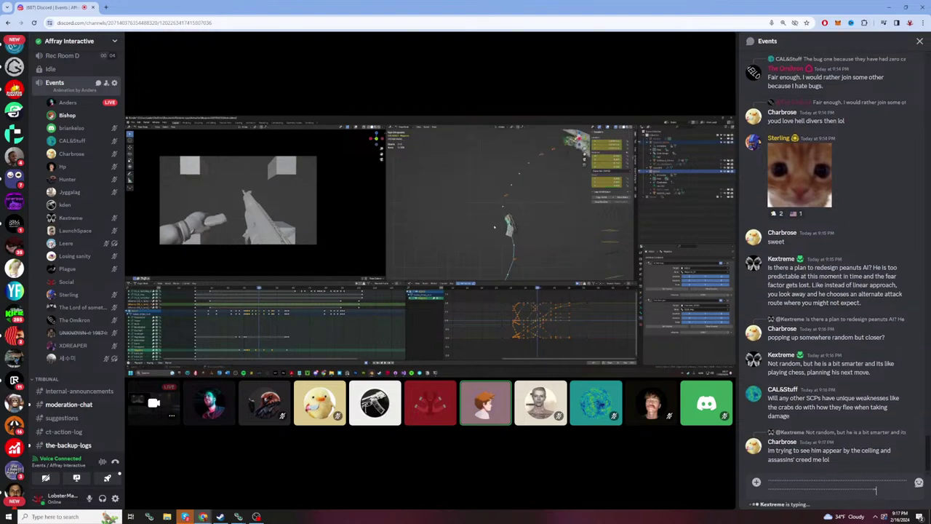
pyautogui.press('BackSpace')
pyautogui.press('BackSpace')
pyautogui.press('BackSpace')
pyautogui.press('BackSpace')
pyautogui.press('BackSpace')
pyautogui.press('BackSpace')
pyautogui.press('BackSpace')
pyautogui.press('BackSpace')
pyautogui.press('BackSpace')
pyautogui.press('BackSpace')
pyautogui.press('BackSpace')
pyautogui.press('BackSpace')
pyautogui.press('BackSpace')
pyautogui.press('BackSpace')
pyautogui.press('BackSpace')
pyautogui.press('BackSpace')
pyautogui.press('BackSpace')
pyautogui.press('BackSpace')
pyautogui.press('BackSpace')
pyautogui.press('BackSpace')
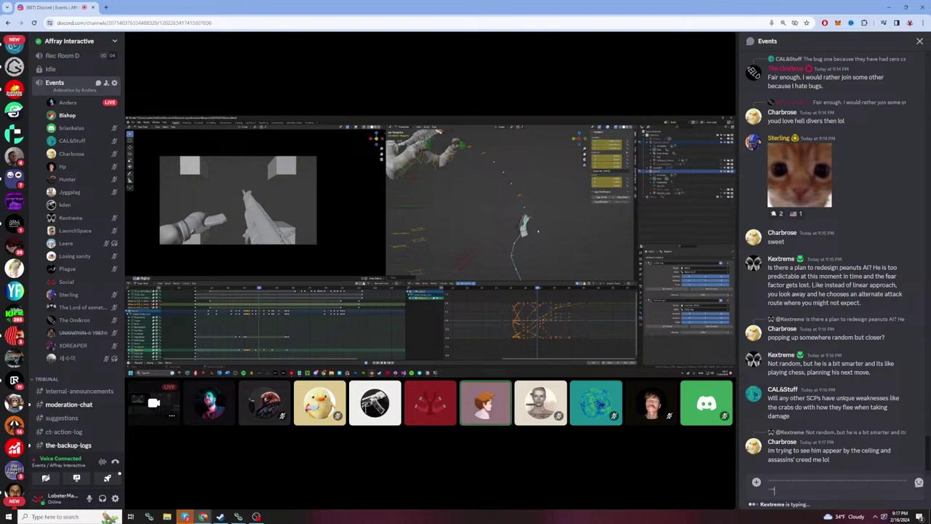
pyautogui.press('BackSpace')
pyautogui.press('BackSpace')
pyautogui.press('BackSpace')
pyautogui.press('BackSpace')
pyautogui.press('BackSpace')
pyautogui.press('BackSpace')
pyautogui.press('BackSpace')
pyautogui.press('BackSpace')
pyautogui.press('BackSpace')
pyautogui.press('BackSpace')
pyautogui.press('BackSpace')
pyautogui.press('BackSpace')
pyautogui.press('BackSpace')
pyautogui.press('BackSpace')
pyautogui.press('BackSpace')
pyautogui.press('BackSpace')
pyautogui.press('BackSpace')
pyautogui.press('BackSpace')
pyautogui.press('BackSpace')
pyautogui.press('BackSpace')
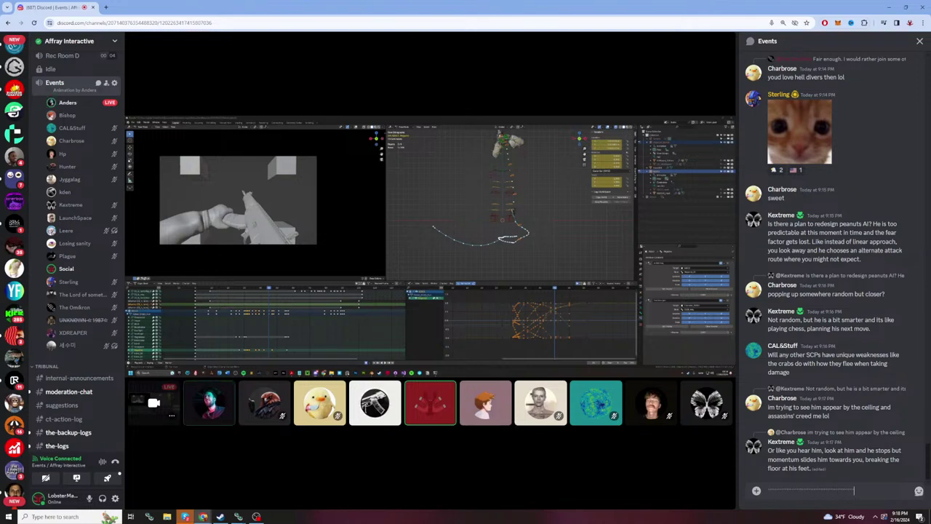
pyautogui.write('unreadable text')
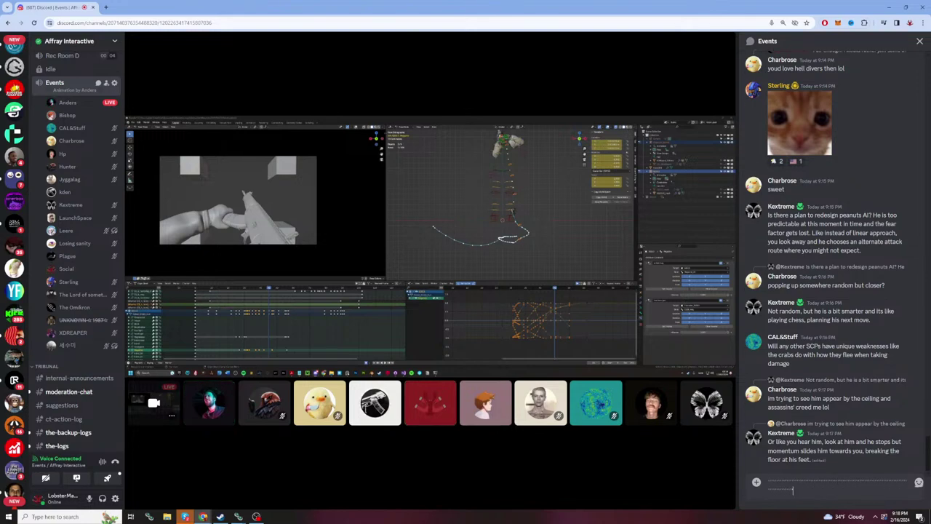
pyautogui.press('BackSpace')
pyautogui.press('BackSpace')
pyautogui.press('BackSpace')
pyautogui.press('BackSpace')
pyautogui.press('BackSpace')
pyautogui.press('BackSpace')
pyautogui.press('BackSpace')
pyautogui.press('BackSpace')
pyautogui.press('BackSpace')
pyautogui.press('BackSpace')
pyautogui.press('BackSpace')
pyautogui.press('BackSpace')
pyautogui.press('BackSpace')
pyautogui.press('BackSpace')
pyautogui.press('BackSpace')
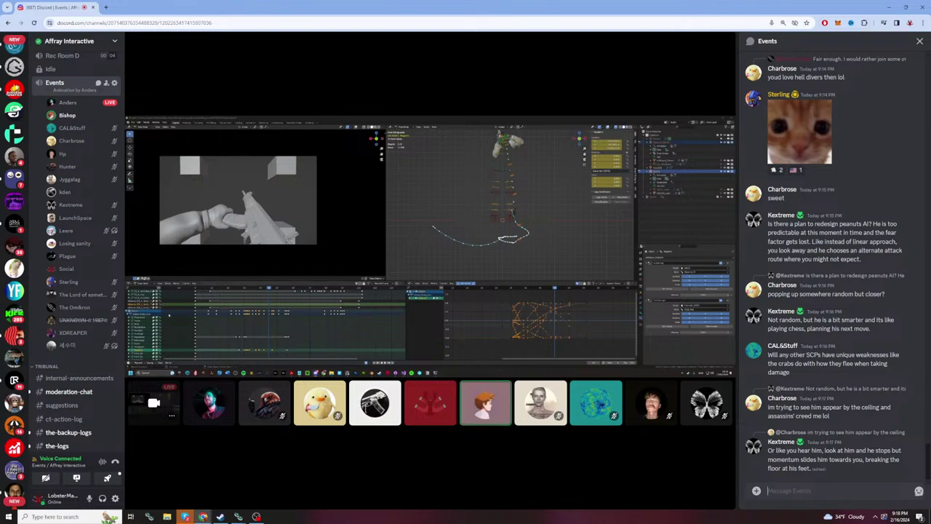
pyautogui.write('that would be')
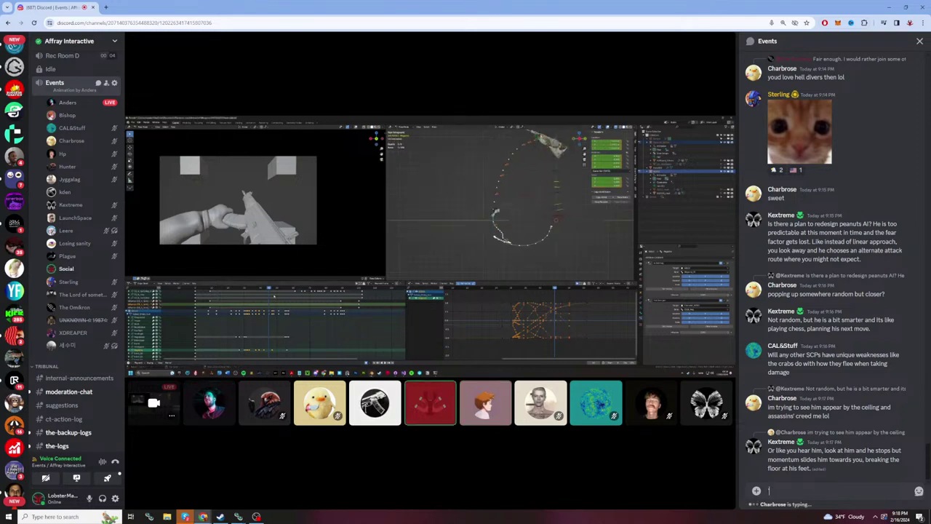
pyautogui.write(' cool if he could crawl on the walls')
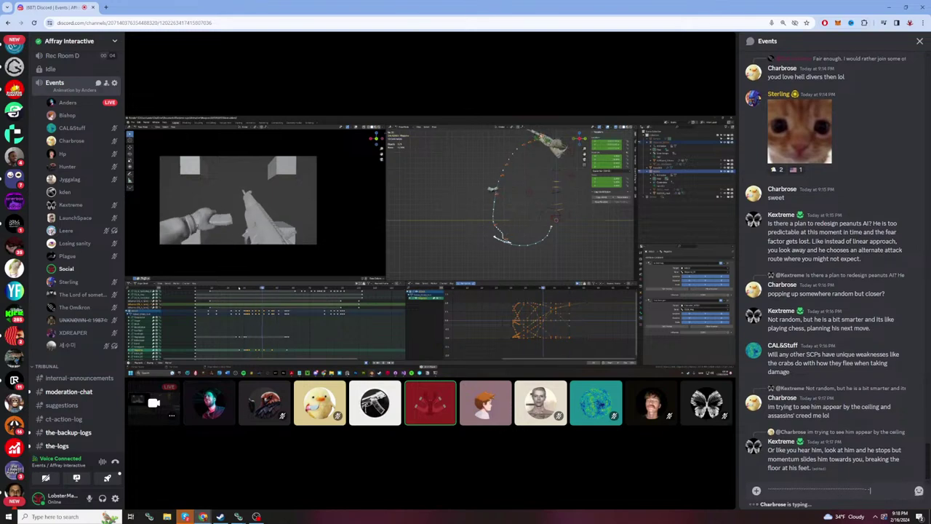
pyautogui.write(' and ceilings like a spider')
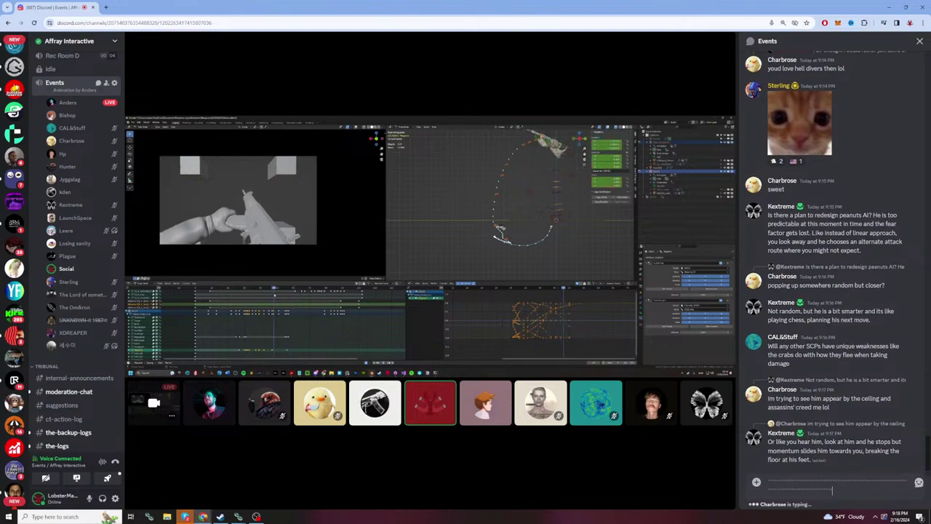
pyautogui.write(' so it could surprise you from above')
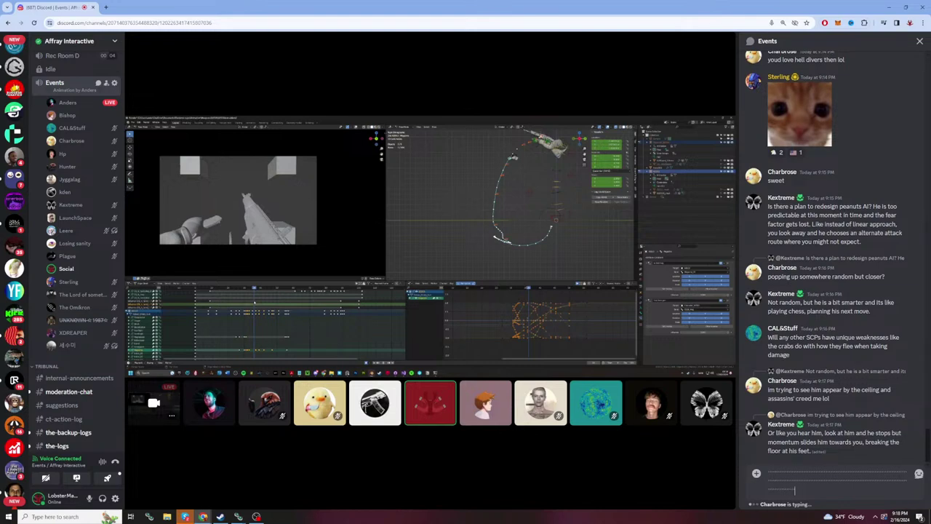
pyautogui.write(' and drop down on top of you')
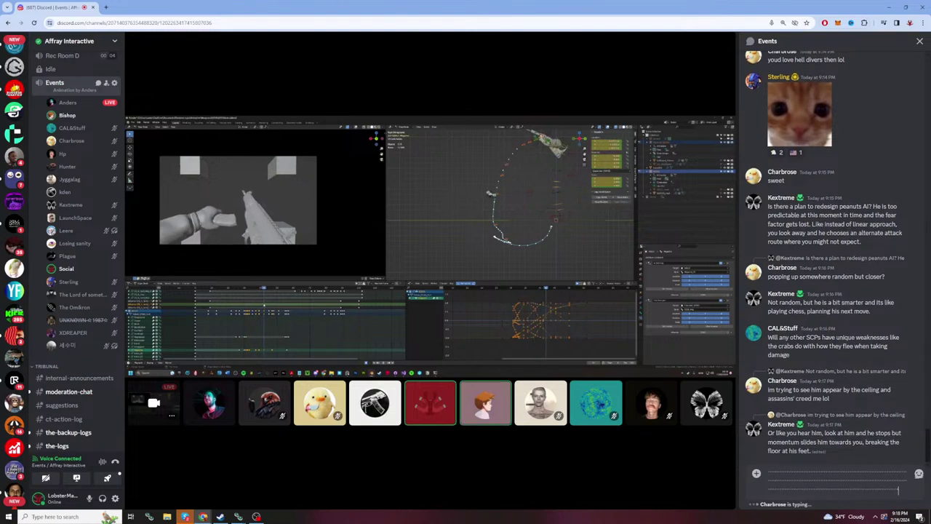
pyautogui.write(' quietly')
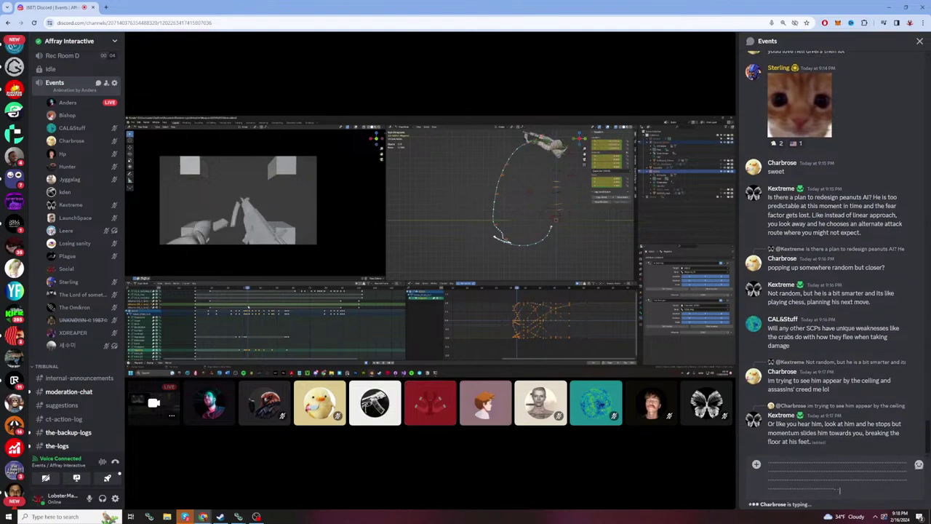
pyautogui.doubleClick(831, 482)
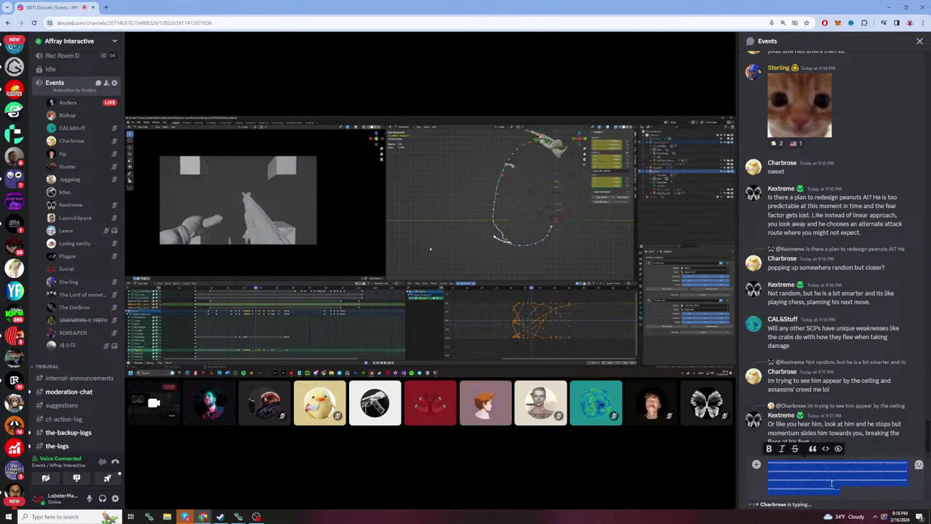
pyautogui.press('BackSpace')
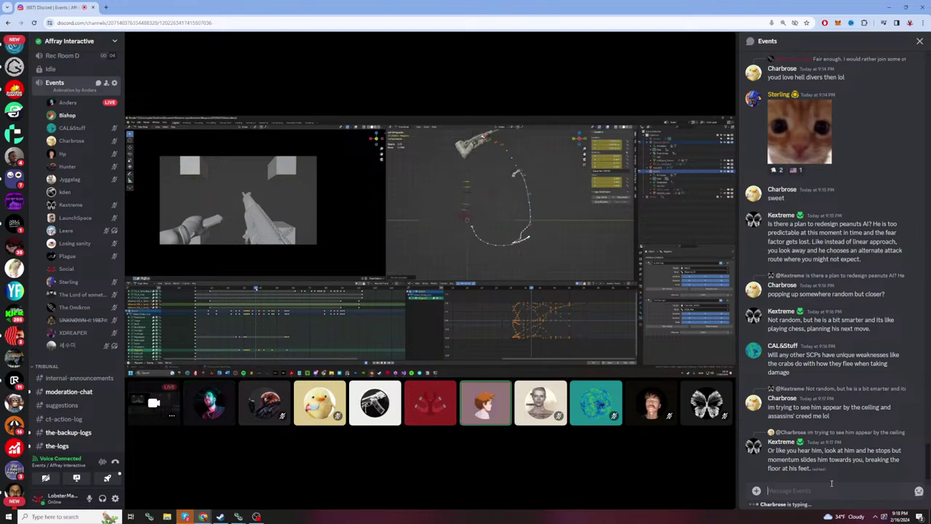
# Step: Draft 'lol that would be really creepy' and a heartbeat-sound idea, then discard both drafts
pyautogui.write('lol that would be really creepy')
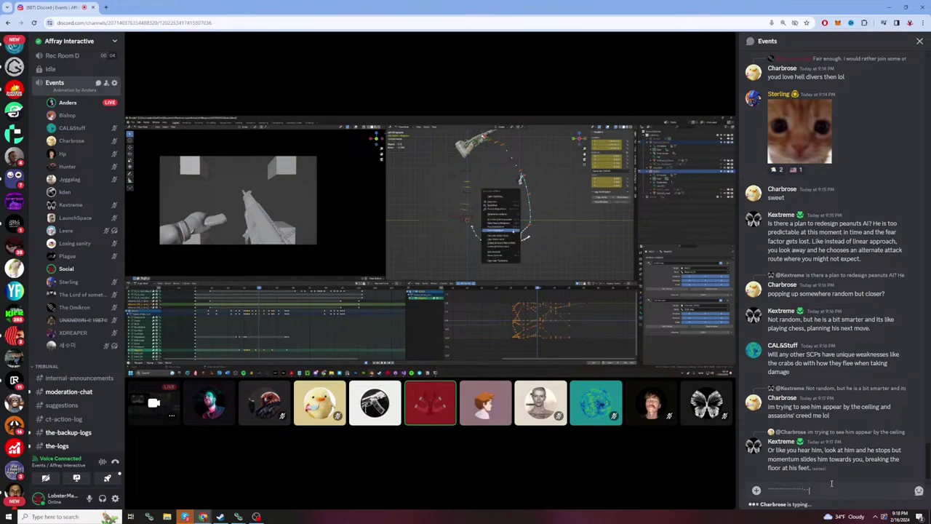
pyautogui.press('Return')
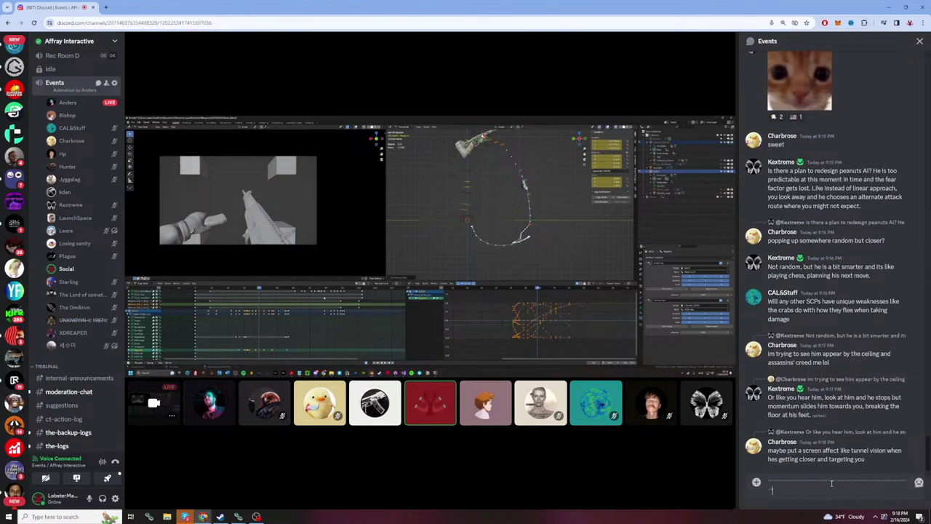
pyautogui.write('or like a heartbeat sound that gets louder')
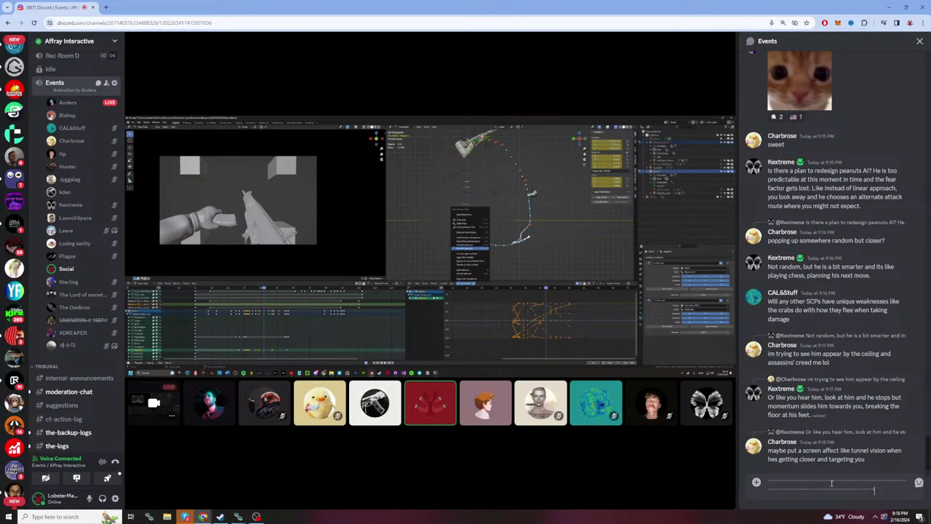
pyautogui.write(' when')
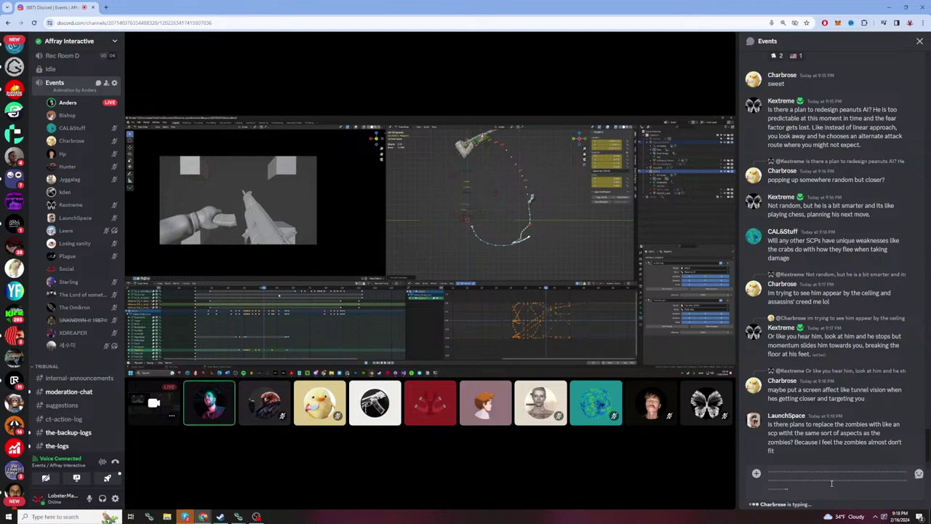
pyautogui.hotkey('ctrl', 'a')
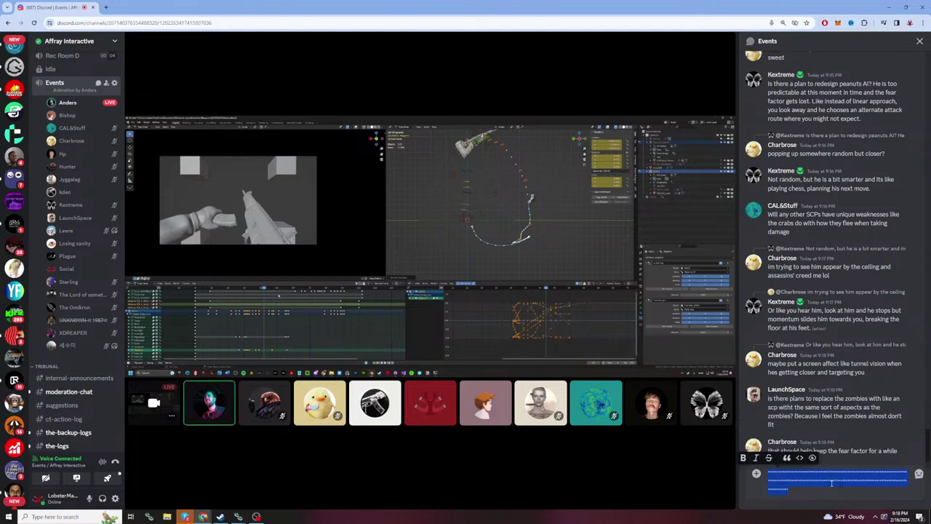
pyautogui.press('BackSpace')
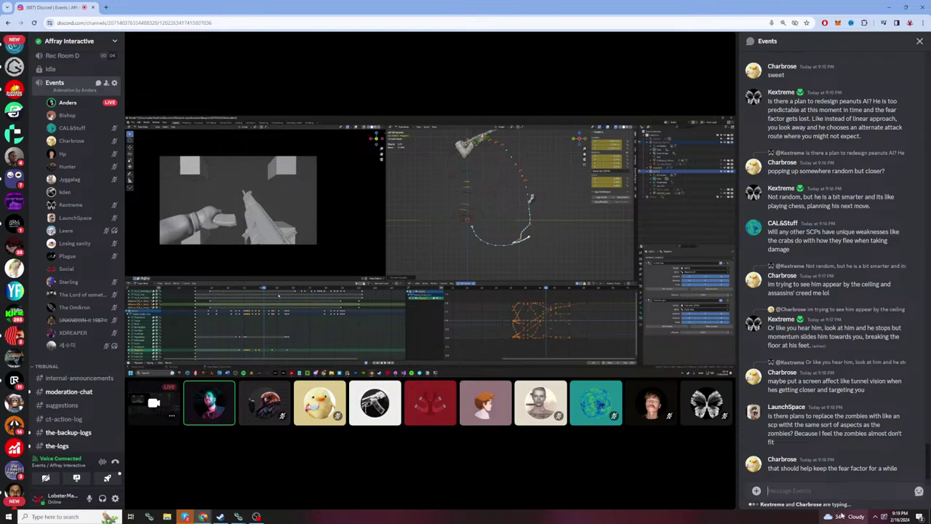
# Step: Show the hidden system-tray icons on the taskbar
pyautogui.moveTo(842, 517)
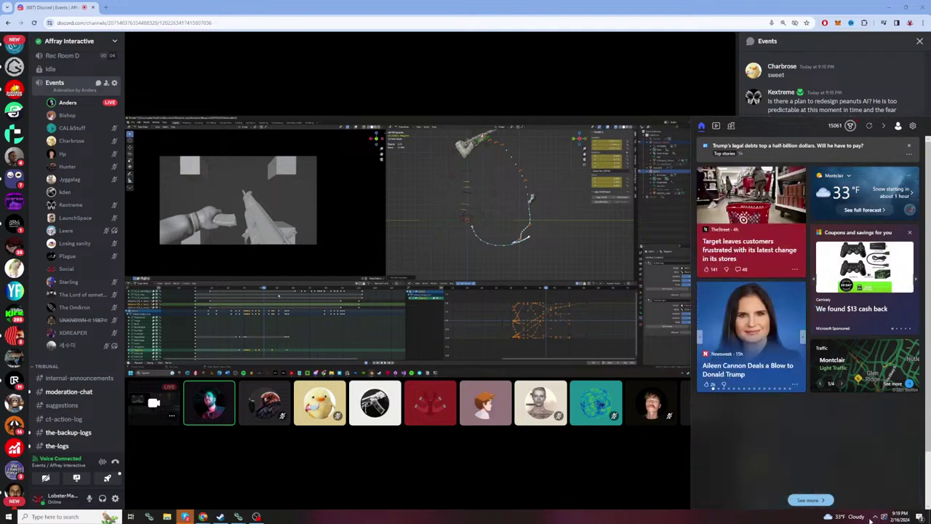
pyautogui.click(868, 517)
pyautogui.moveTo(640, 122)
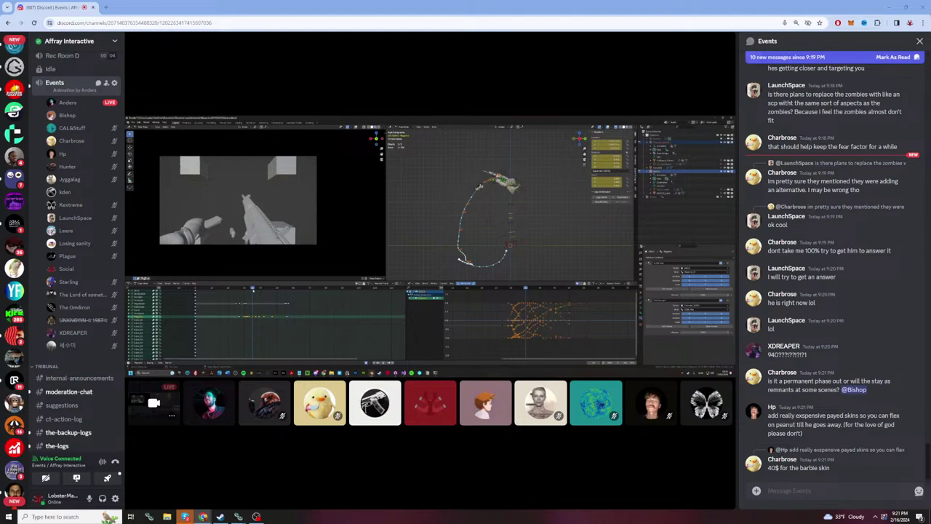
pyautogui.moveTo(207, 332)
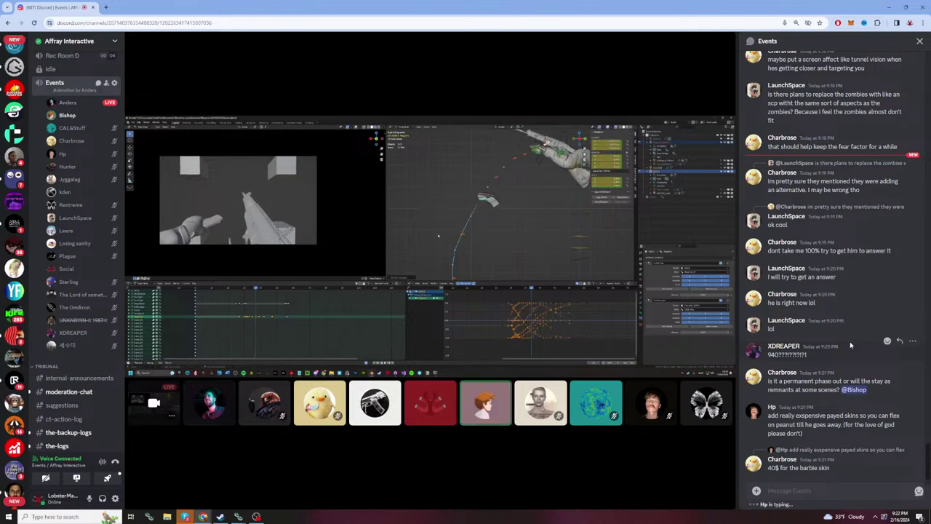
pyautogui.scroll(2, 844, 324)
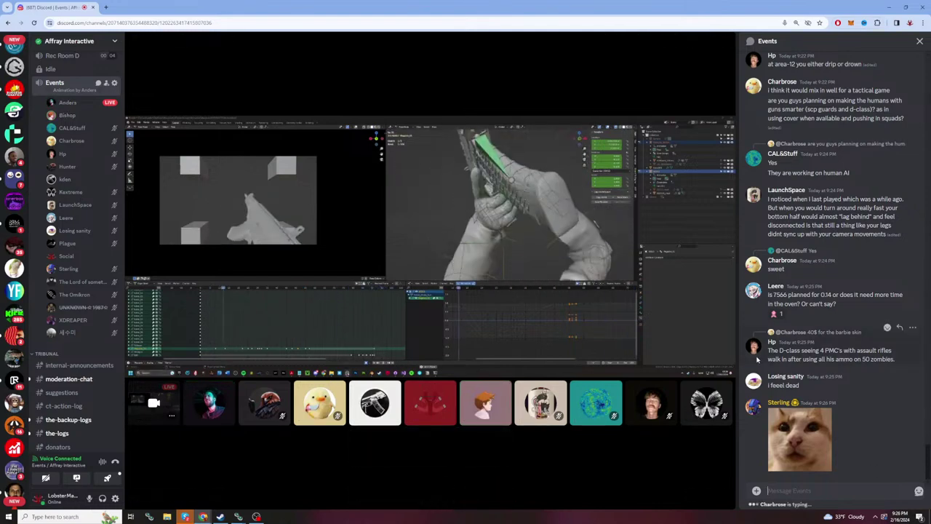
# Step: Scroll the Events chat down to the latest replies about adding SCP-914
pyautogui.scroll(1, 756, 360)
pyautogui.scroll(1, 757, 360)
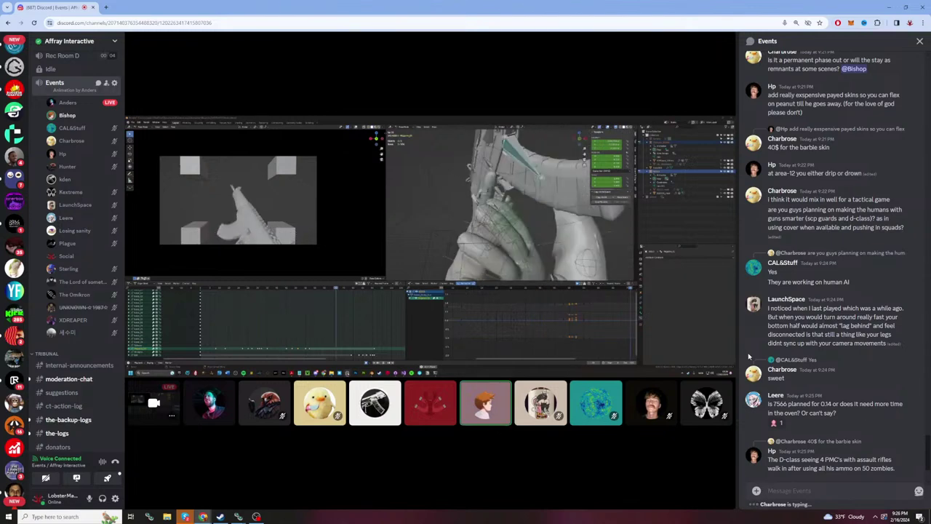
pyautogui.scroll(1, 749, 357)
pyautogui.scroll(-3, 750, 356)
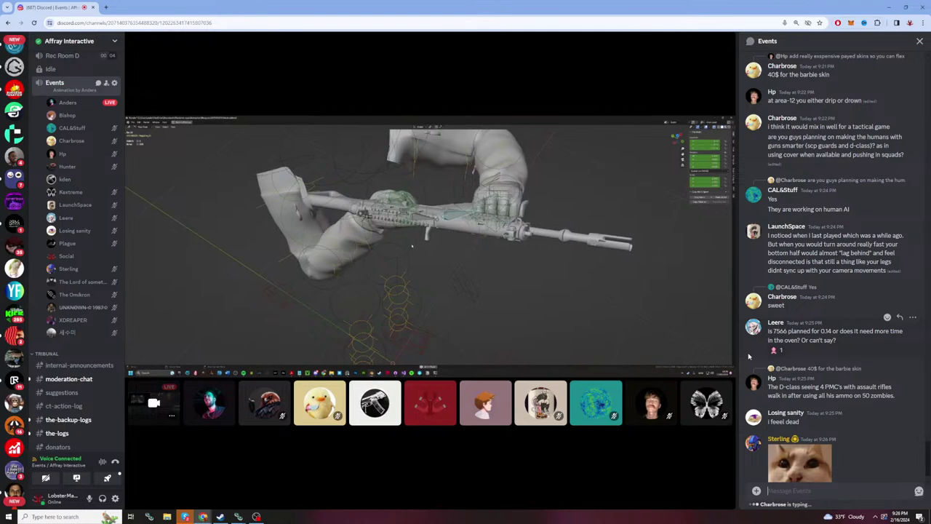
pyautogui.scroll(-1, 918, 388)
pyautogui.scroll(-1, 918, 389)
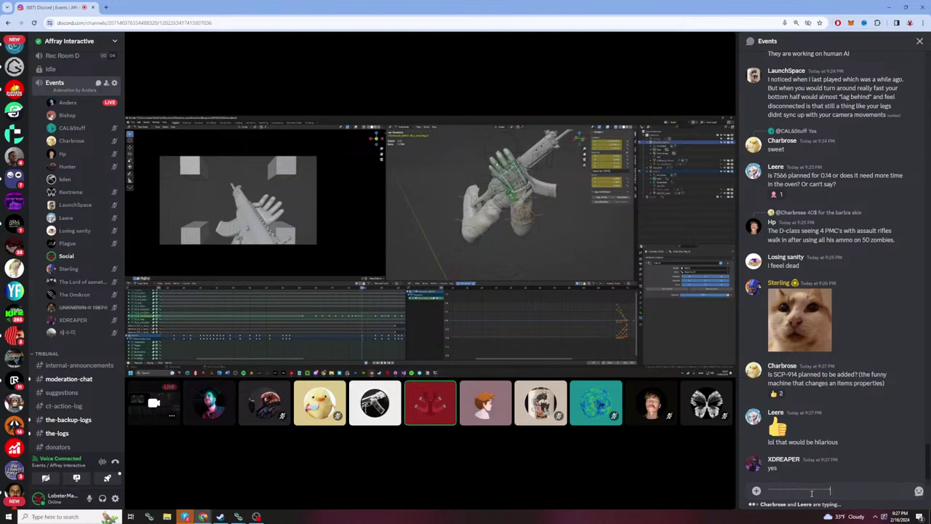
pyautogui.write('that would be so cool to have in game')
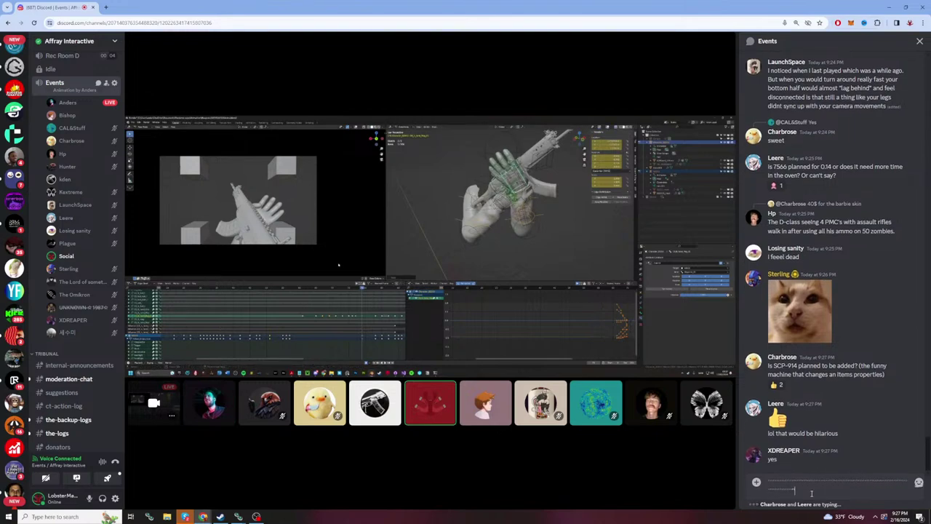
pyautogui.write(' with a longer barrel too')
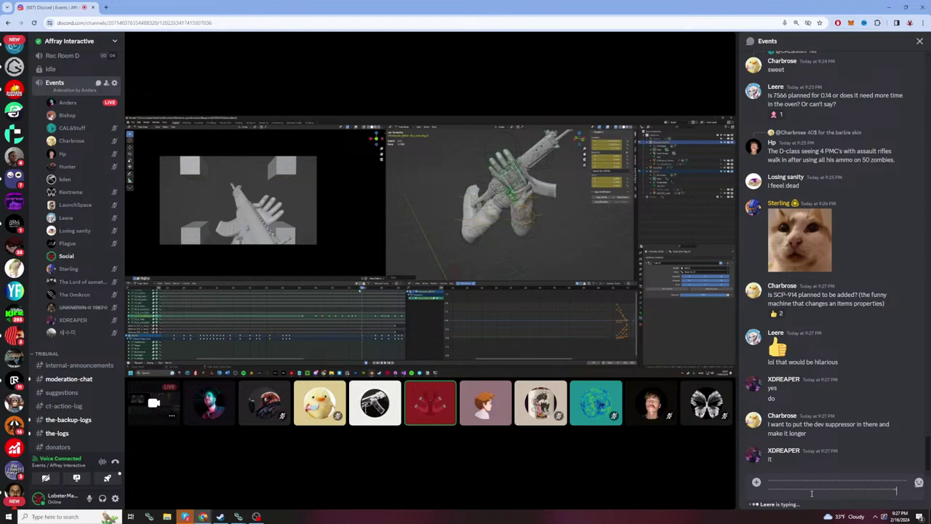
pyautogui.write(' and a bigger magazine')
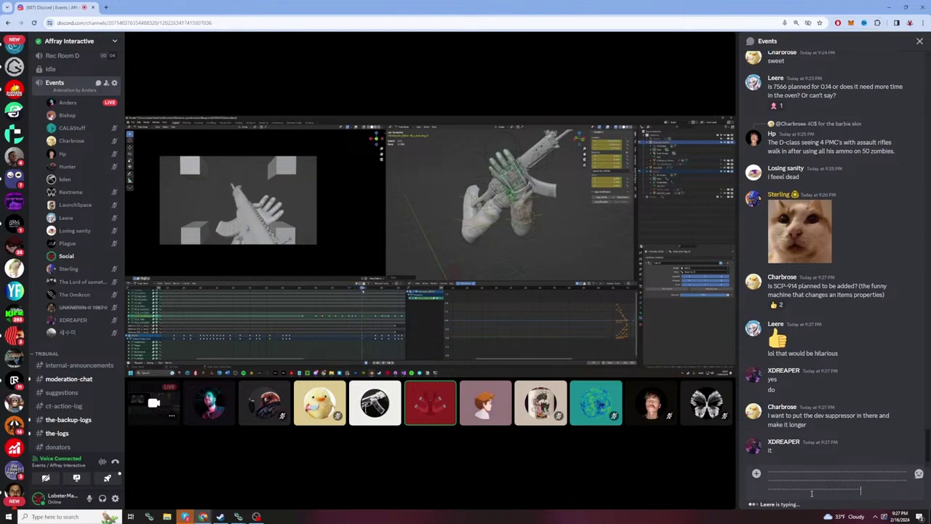
pyautogui.write(' so it can hold more ammo')
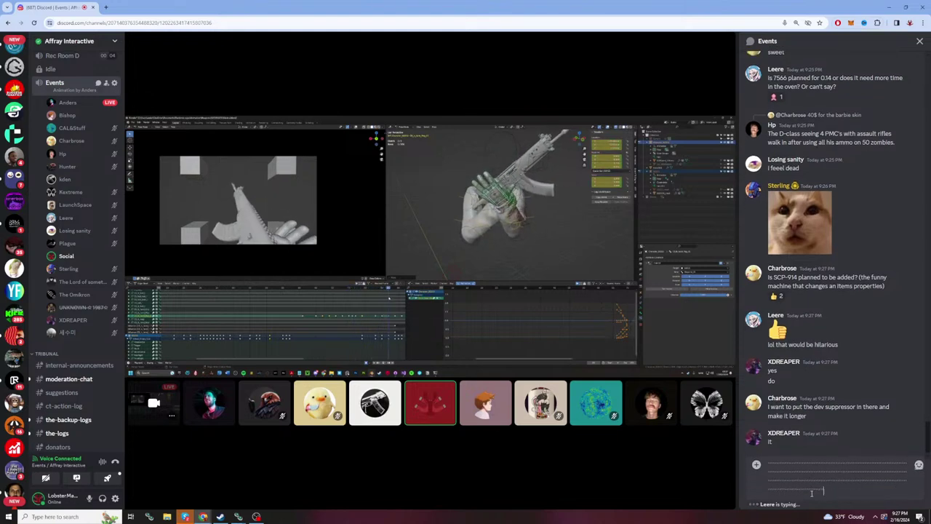
pyautogui.write(' and make it fire a bit faster')
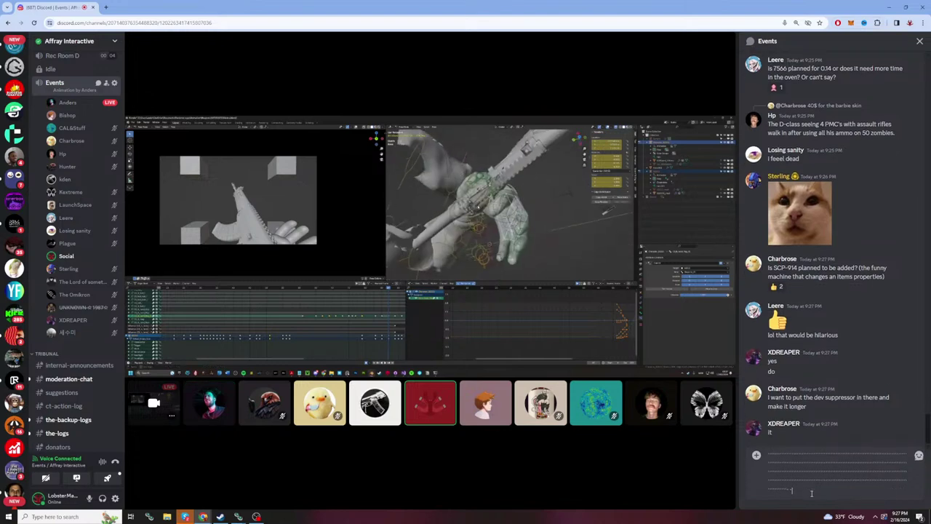
pyautogui.write(' and make it quieter too')
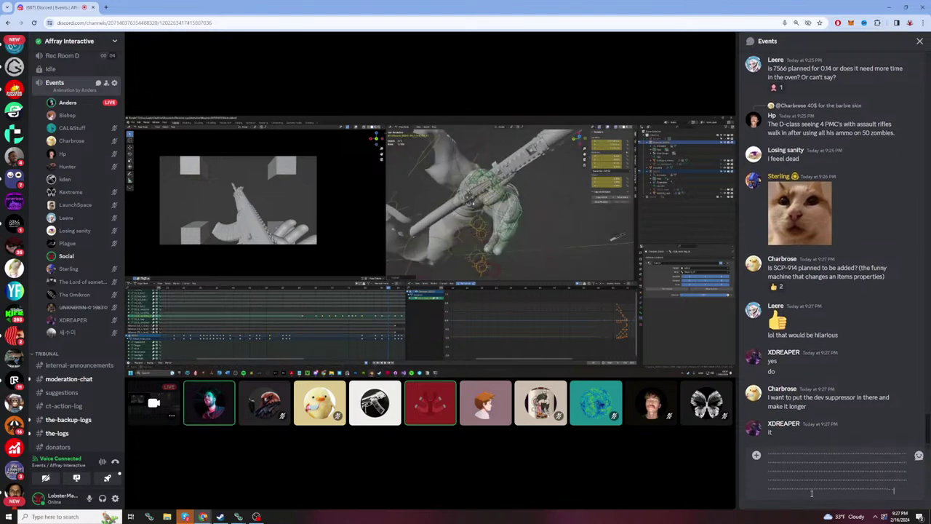
pyautogui.write(' and give it a longer barrel ')
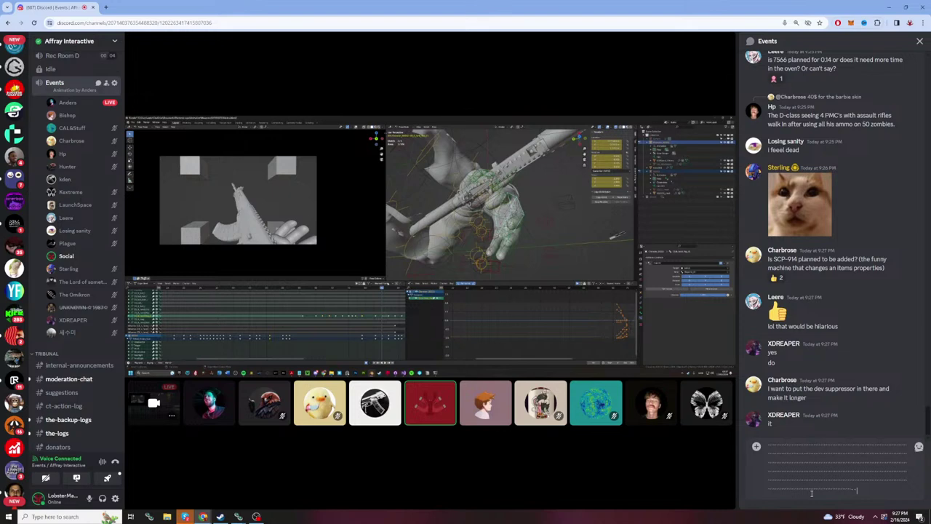
pyautogui.write('so it looks better')
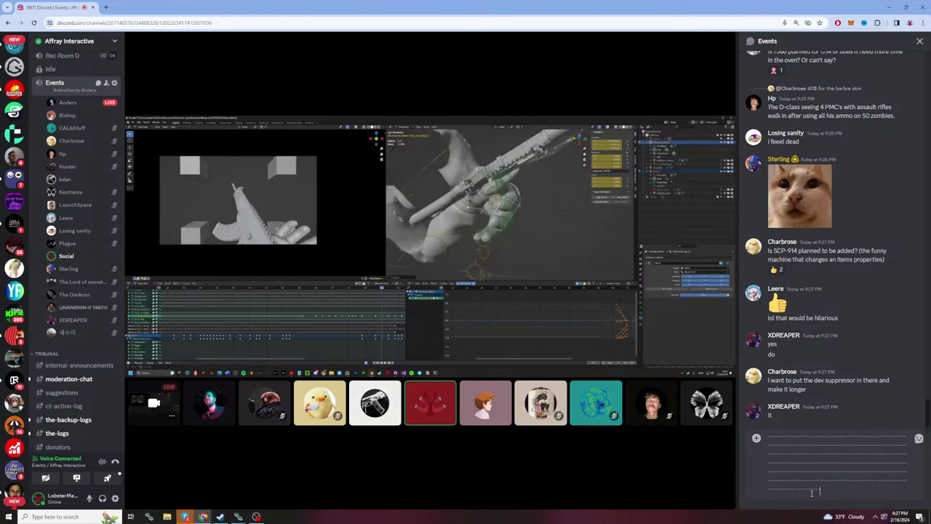
pyautogui.write(' and make it more realistic')
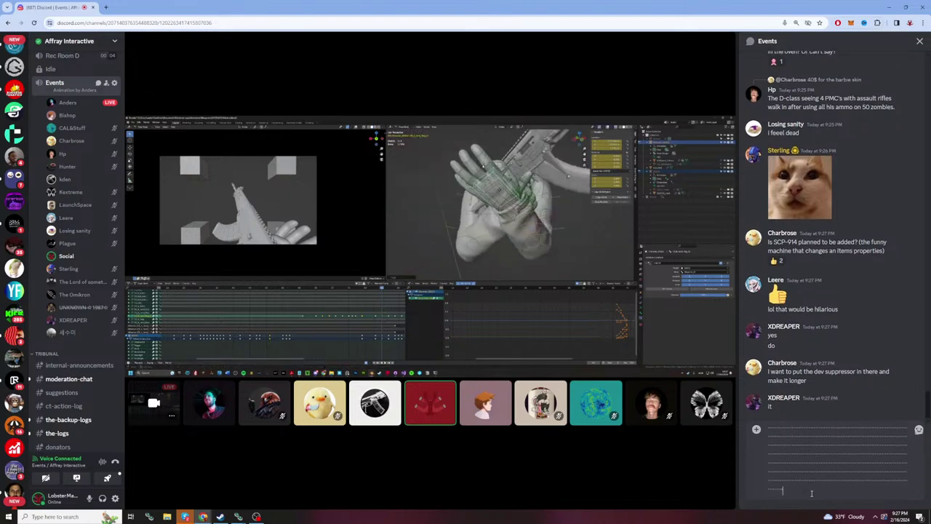
pyautogui.write(' so it fits the rest of the kit')
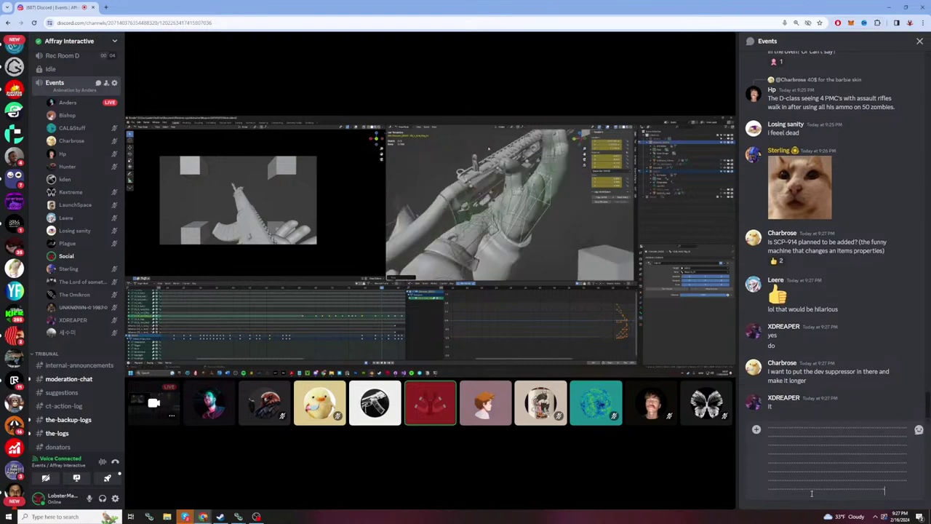
pyautogui.write(' and add more detail to it')
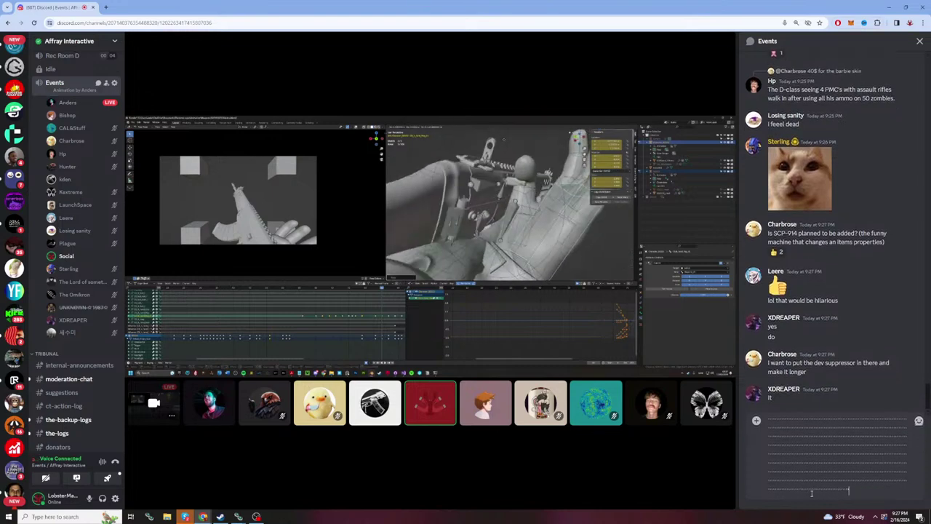
pyautogui.write(' with a better grip shape')
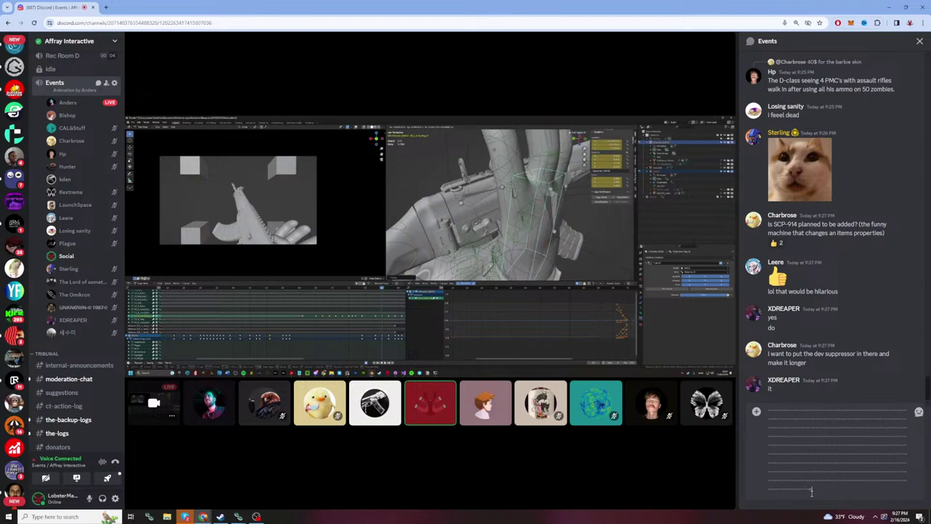
pyautogui.write(' and more')
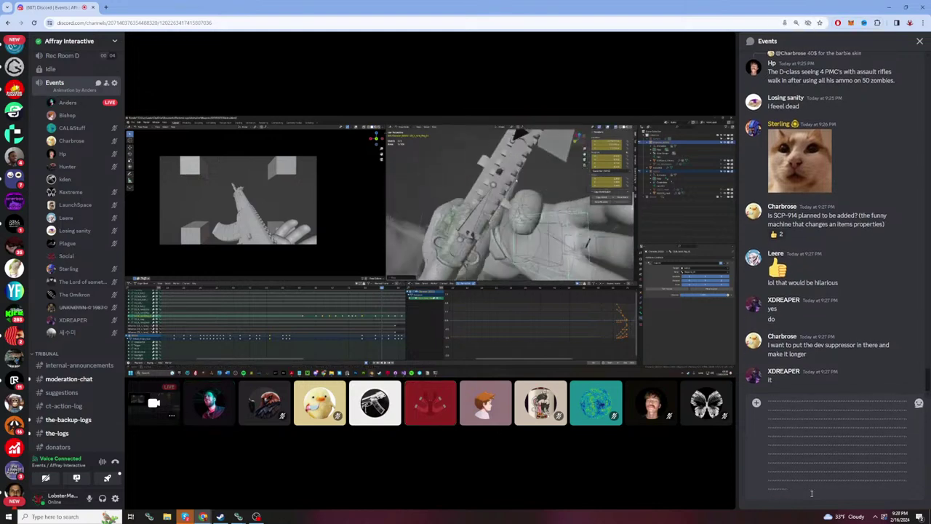
pyautogui.moveTo(812, 493); pyautogui.dragTo(771, 401)
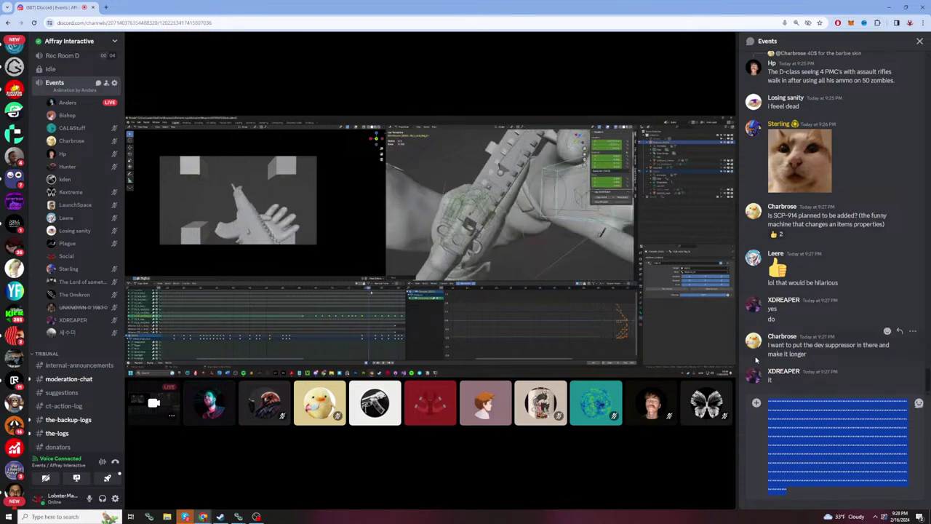
pyautogui.press('BackSpace')
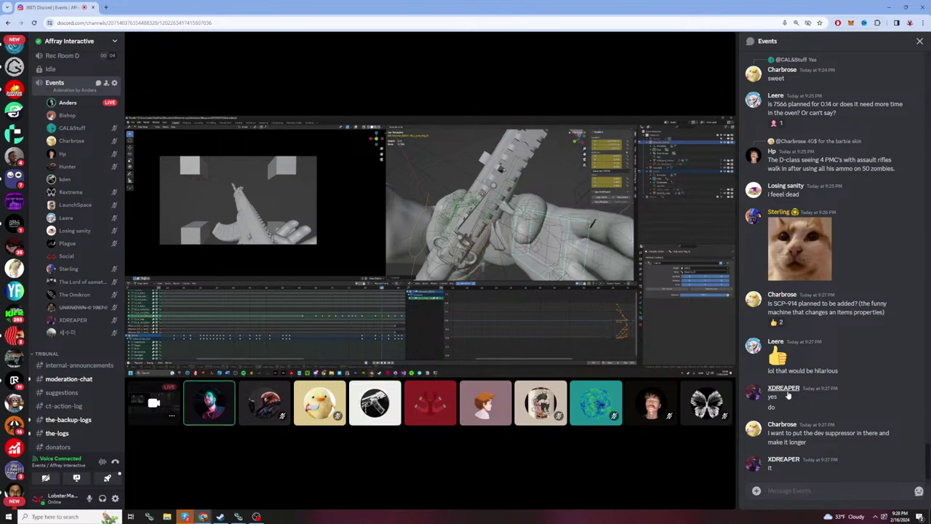
# Step: Type the reply 'lol xd' in the Events message box
pyautogui.write('lol')
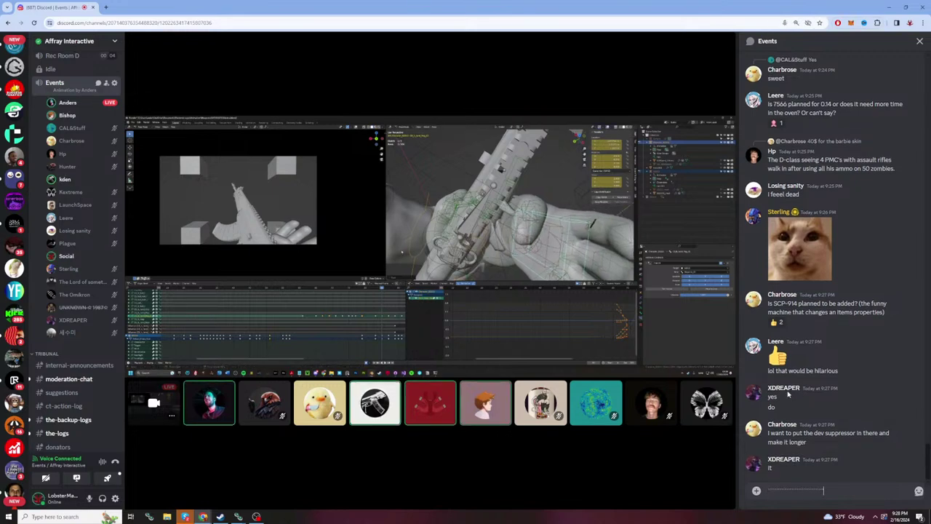
pyautogui.write(' xd')
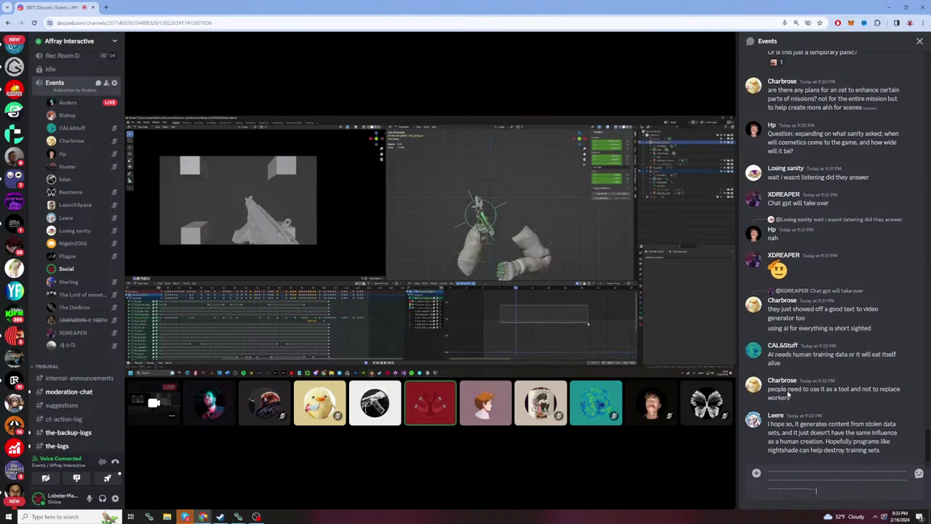
# Step: Type the unsent reply 'it will take over' in the Events message box
pyautogui.write('it will take over')
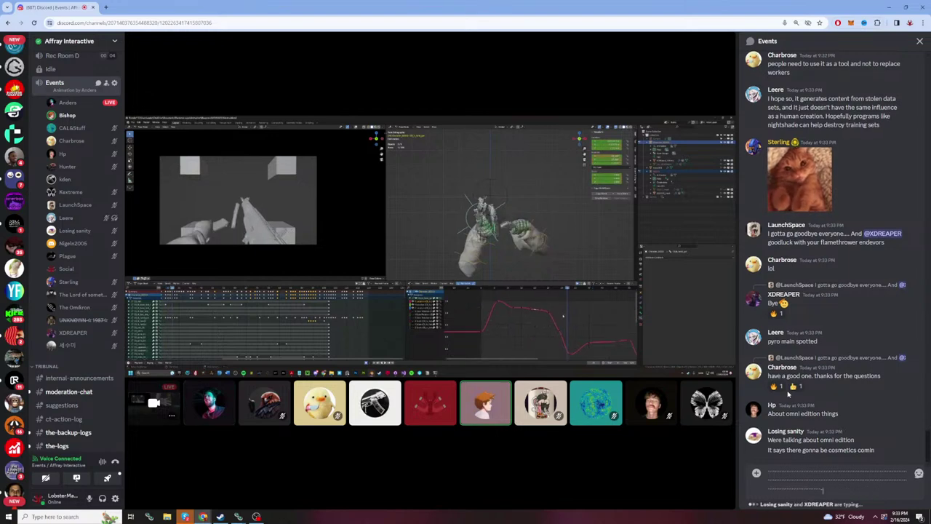
# Step: Backspace the unsent draft until the Events message box is empty
pyautogui.press('BackSpace')
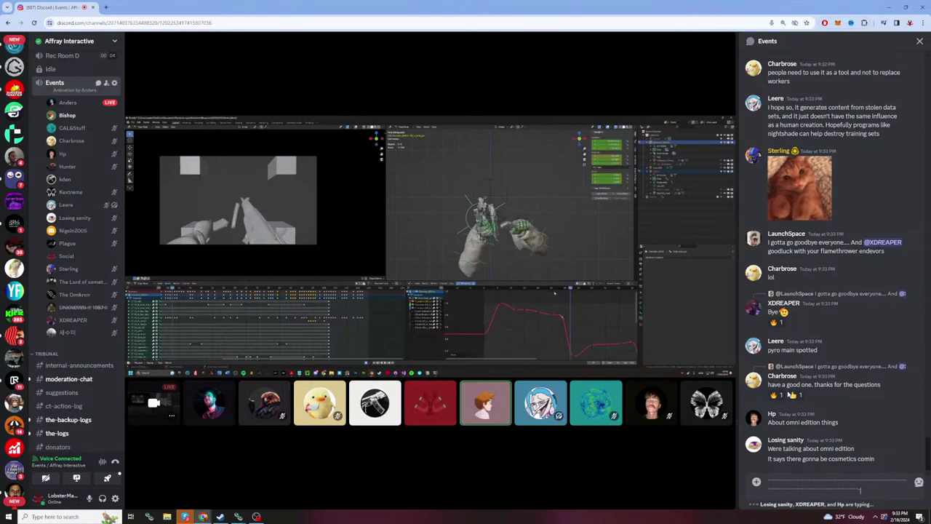
pyautogui.press('BackSpace')
pyautogui.press('BackSpace')
pyautogui.press('BackSpace')
pyautogui.press('BackSpace')
pyautogui.press('BackSpace')
pyautogui.press('BackSpace')
pyautogui.press('BackSpace')
pyautogui.press('BackSpace')
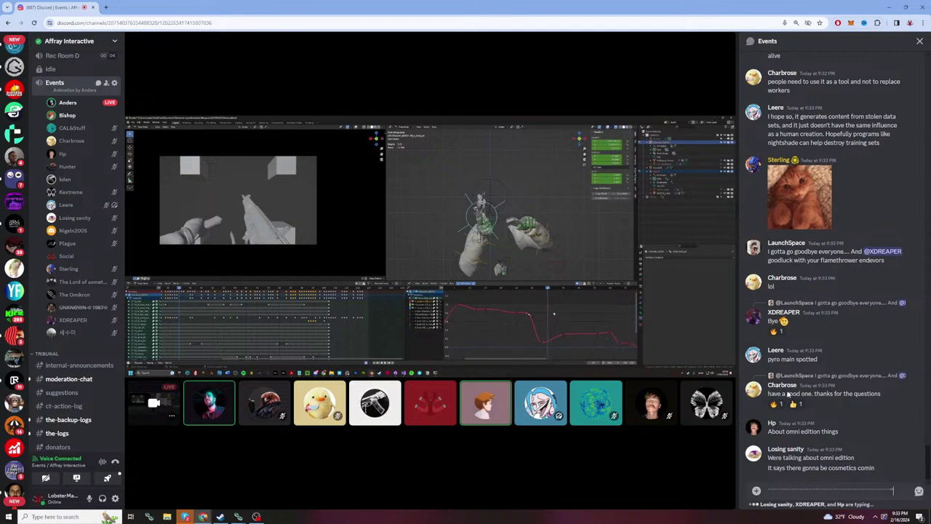
pyautogui.press('BackSpace')
pyautogui.press('BackSpace')
pyautogui.press('BackSpace')
pyautogui.press('BackSpace')
pyautogui.press('BackSpace')
pyautogui.press('BackSpace')
pyautogui.press('BackSpace')
pyautogui.press('BackSpace')
pyautogui.press('BackSpace')
pyautogui.press('BackSpace')
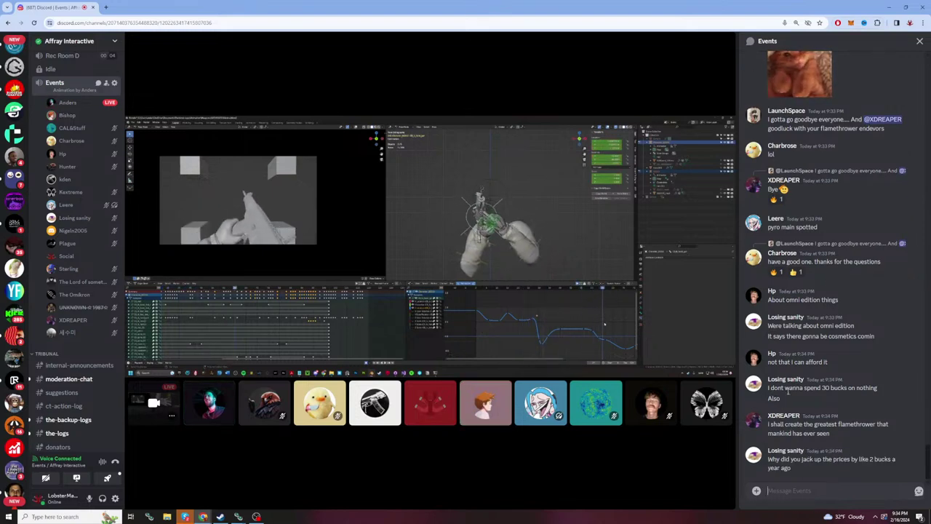
# Step: Type a short Events chat draft, then double-click to select it and delete it
pyautogui.write("'")
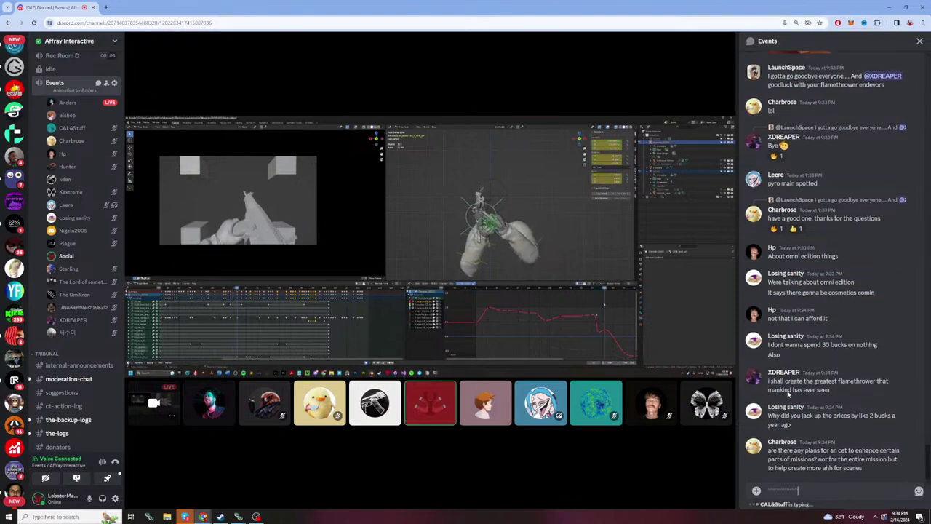
pyautogui.write('...')
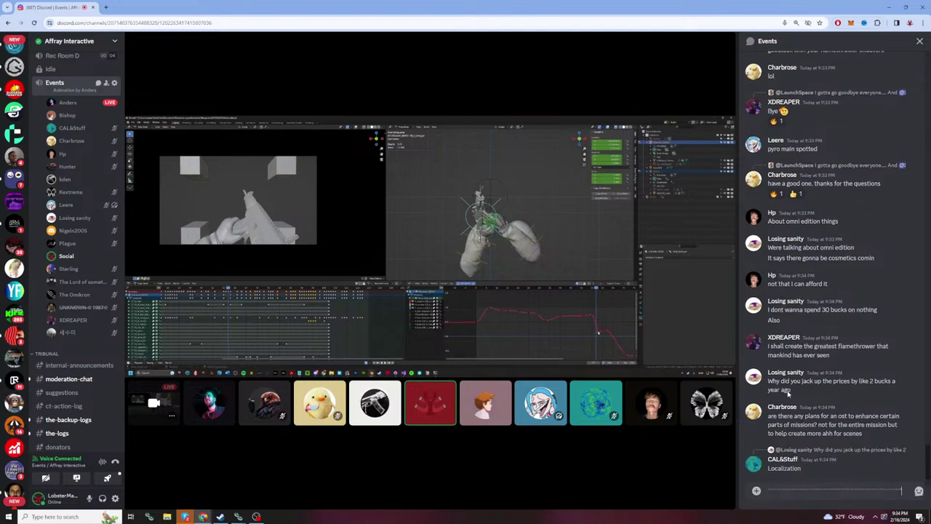
pyautogui.write('...')
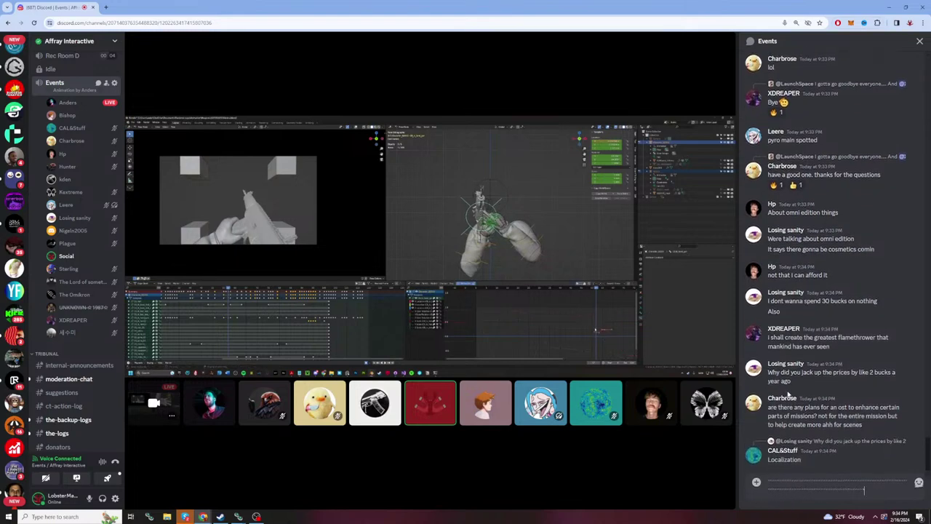
pyautogui.press('BackSpace')
pyautogui.press('BackSpace')
pyautogui.press('BackSpace')
pyautogui.press('BackSpace')
pyautogui.press('BackSpace')
pyautogui.press('BackSpace')
pyautogui.press('BackSpace')
pyautogui.press('BackSpace')
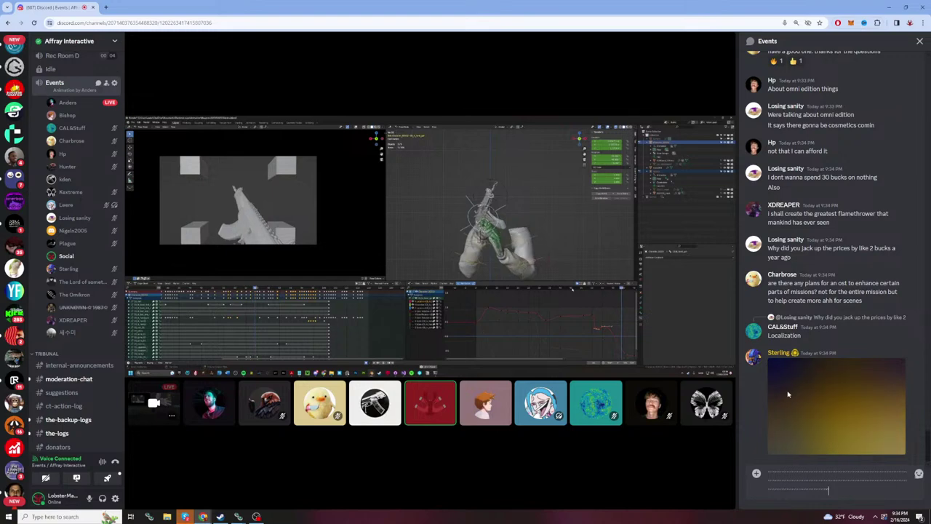
pyautogui.write('...')
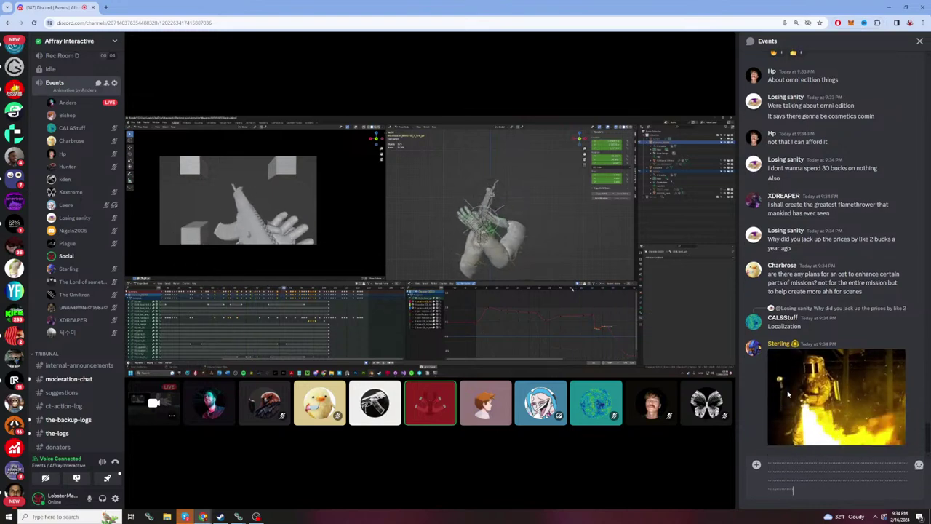
pyautogui.write('...')
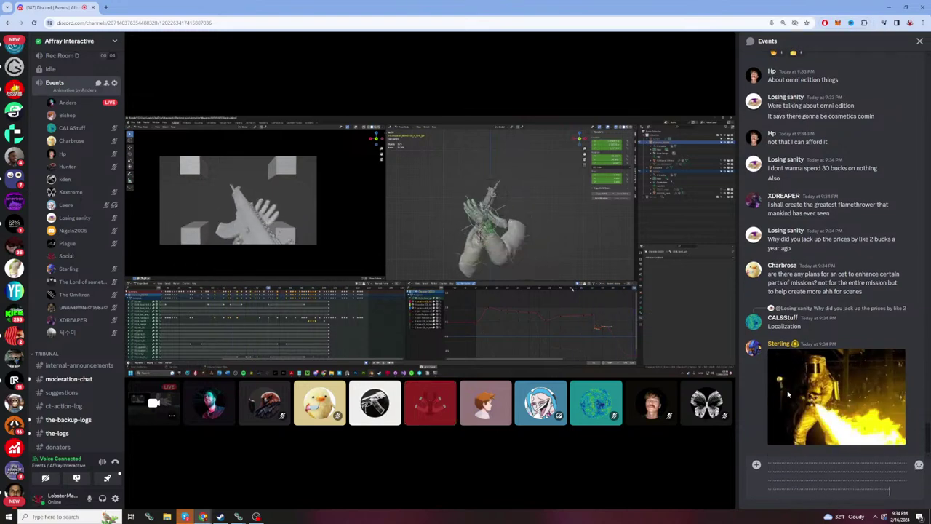
pyautogui.doubleClick(808, 470)
pyautogui.press('BackSpace')
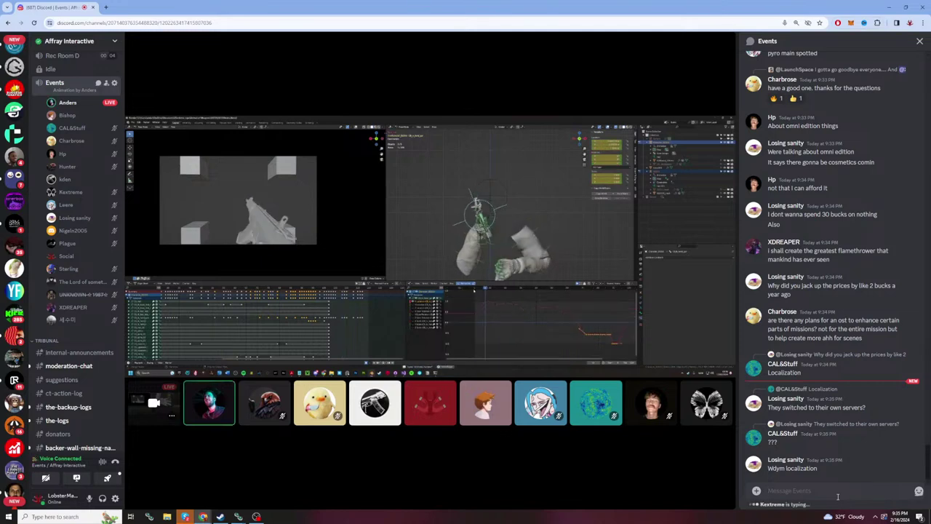
# Step: Draft a reply saying localization means other languages and regions with lower ping
pyautogui.scroll(3, 815, 327)
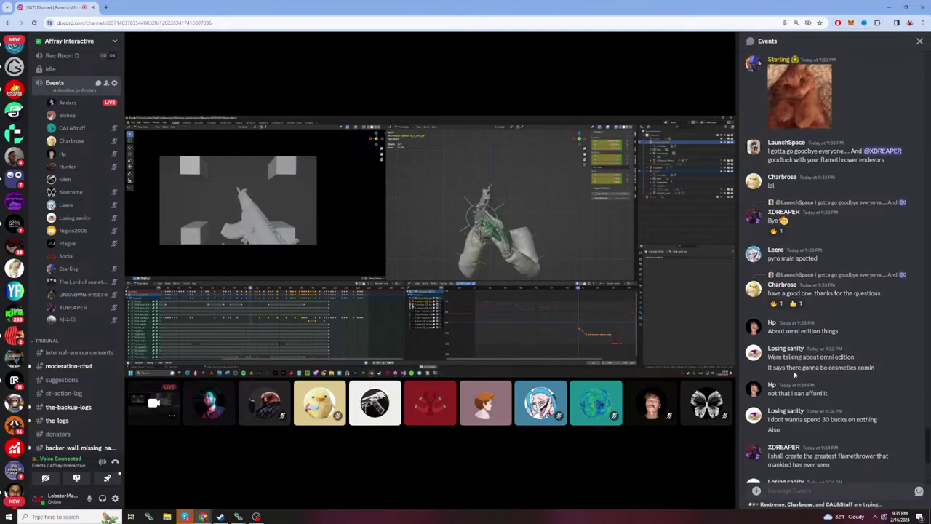
pyautogui.scroll(-2, 793, 386)
pyautogui.scroll(-1, 793, 386)
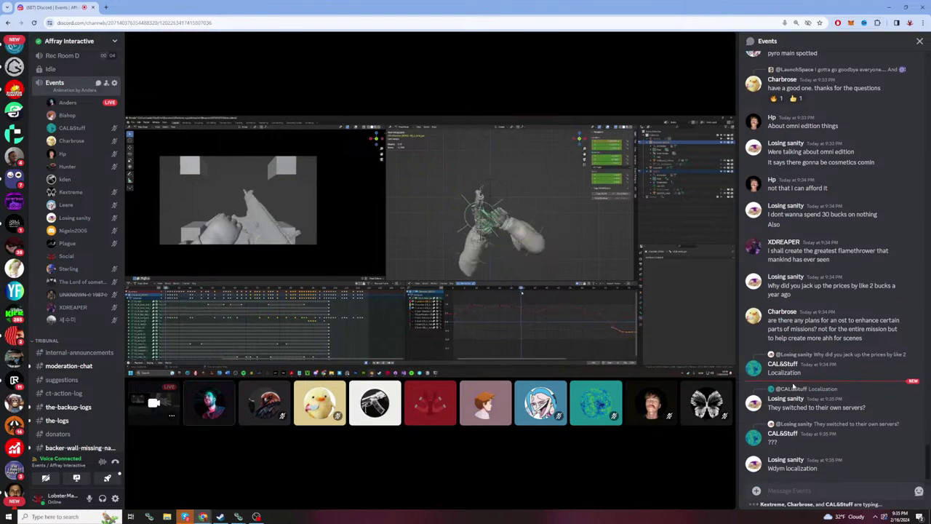
pyautogui.write('like other languages and stuff')
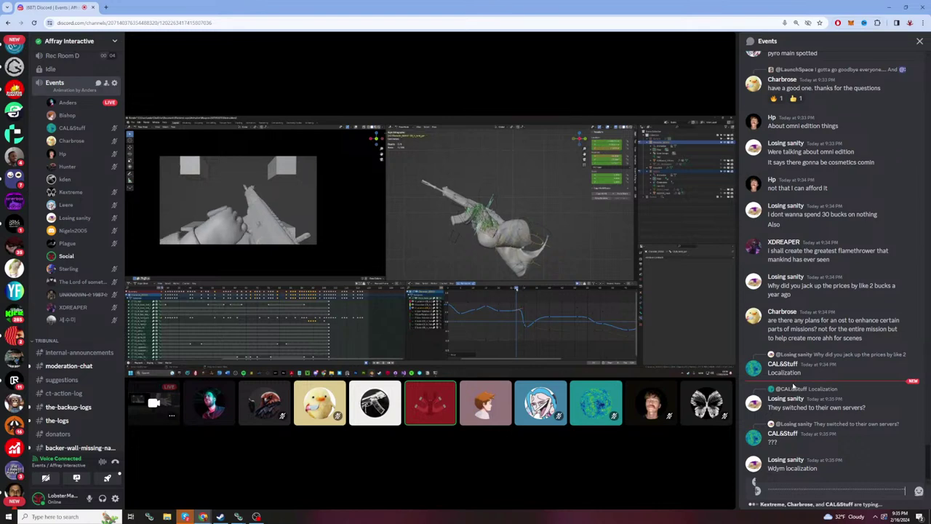
pyautogui.write(' like in different regions')
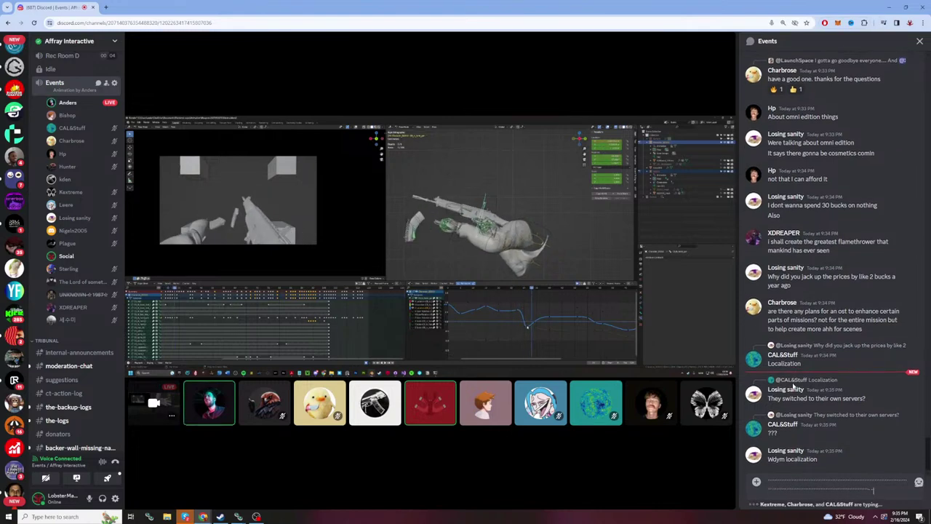
pyautogui.write(' so they get lower ping for them')
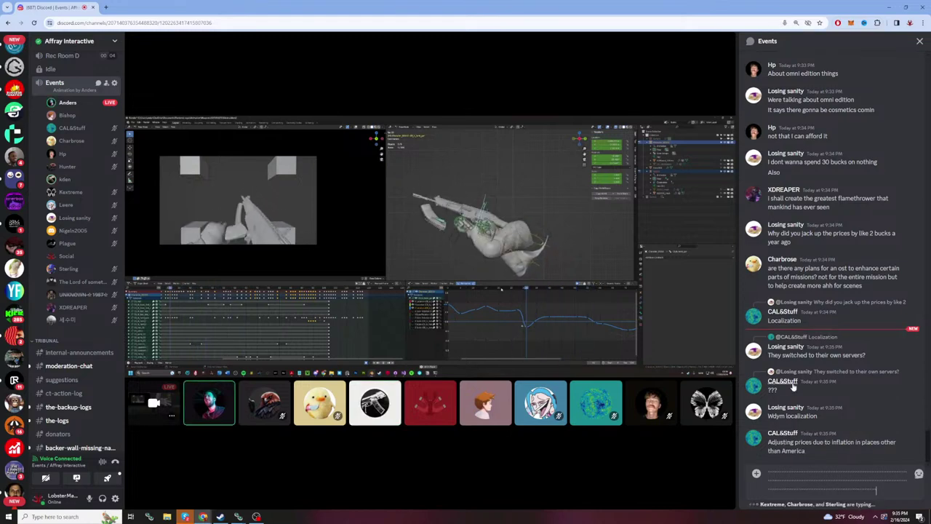
# Step: Delete the old draft reply, type 'makes sense lol', then clear that as well
pyautogui.tripleClick(816, 490)
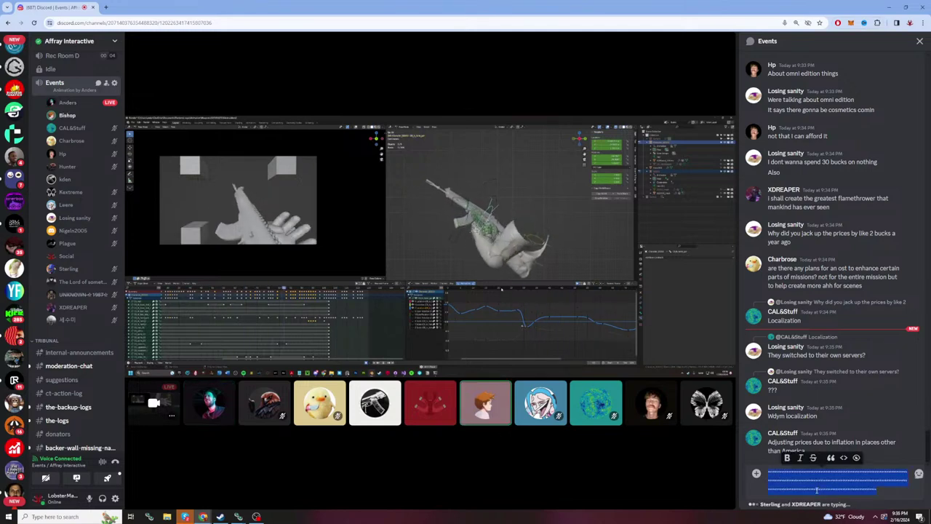
pyautogui.press('BackSpace')
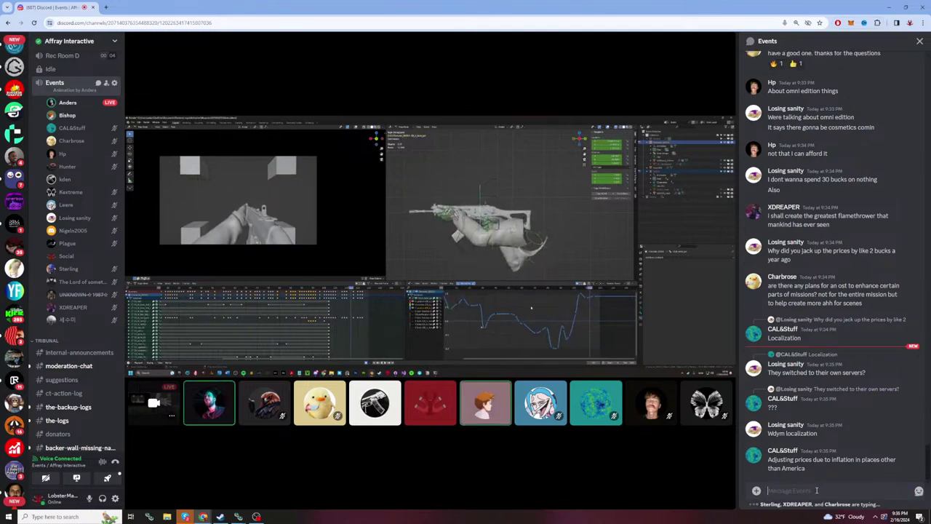
pyautogui.write('makes sense')
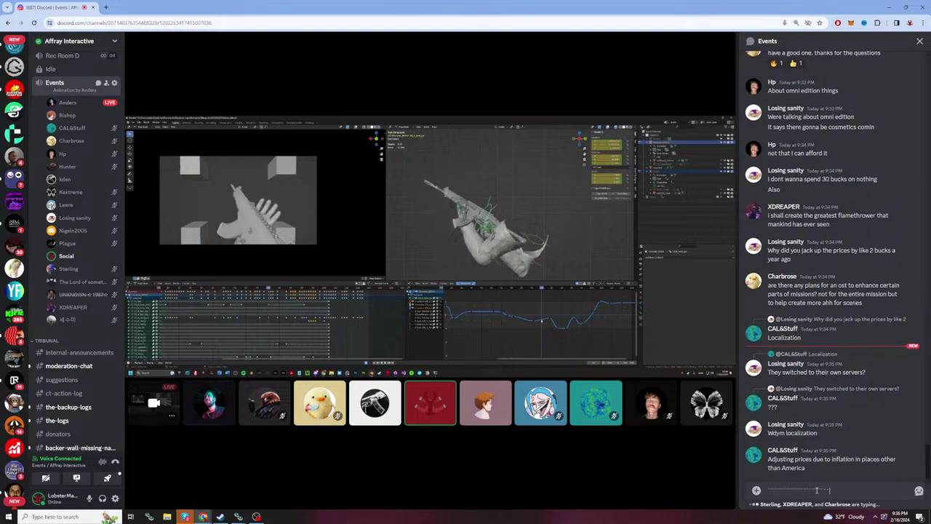
pyautogui.write(' lol')
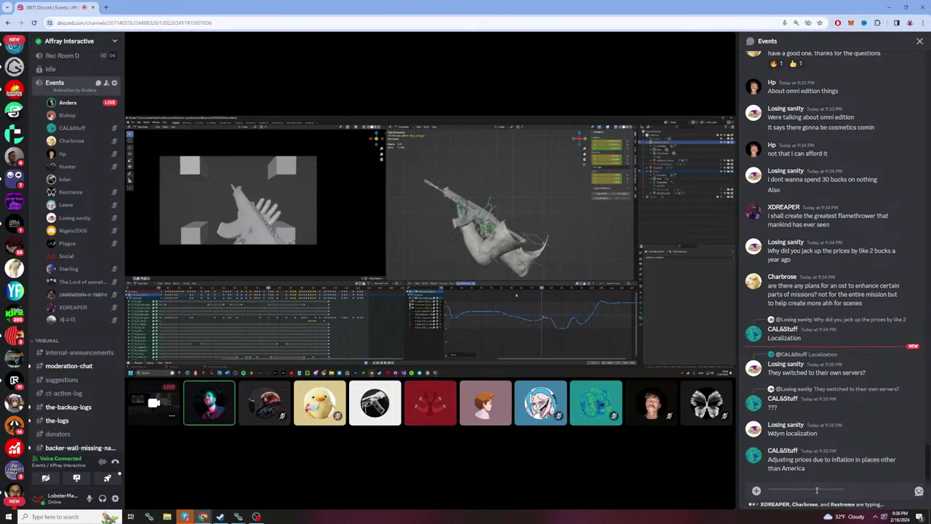
pyautogui.hotkey('ctrl', 'a')
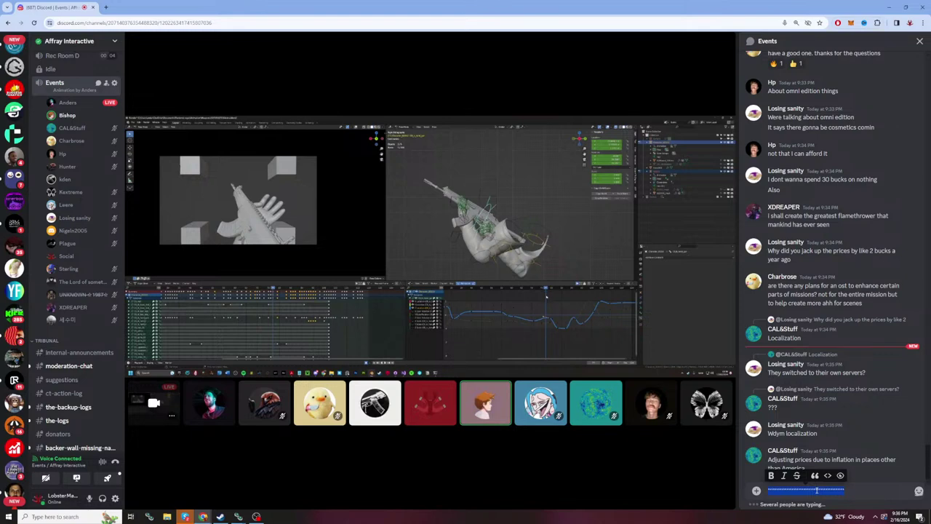
pyautogui.press('BackSpace')
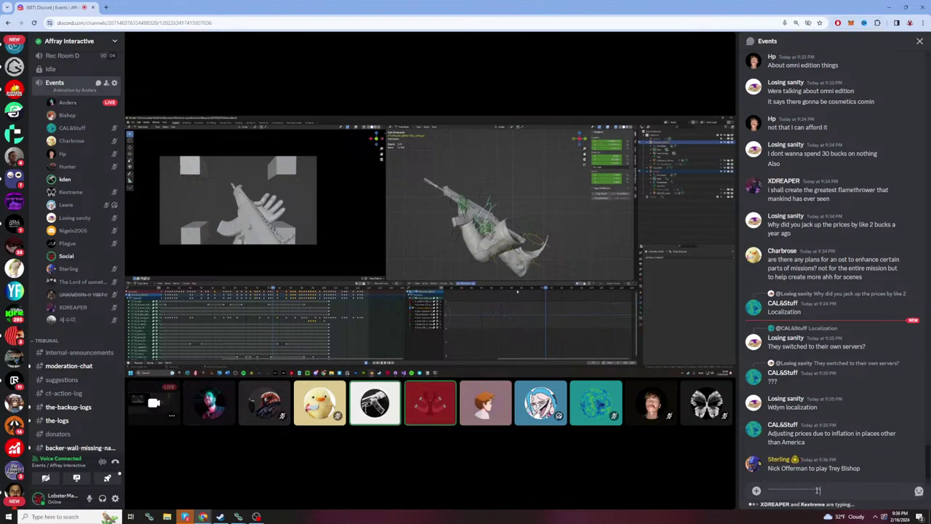
# Step: Type a long row of dots, erase it, then paste text and select it
pyautogui.write('...................................')
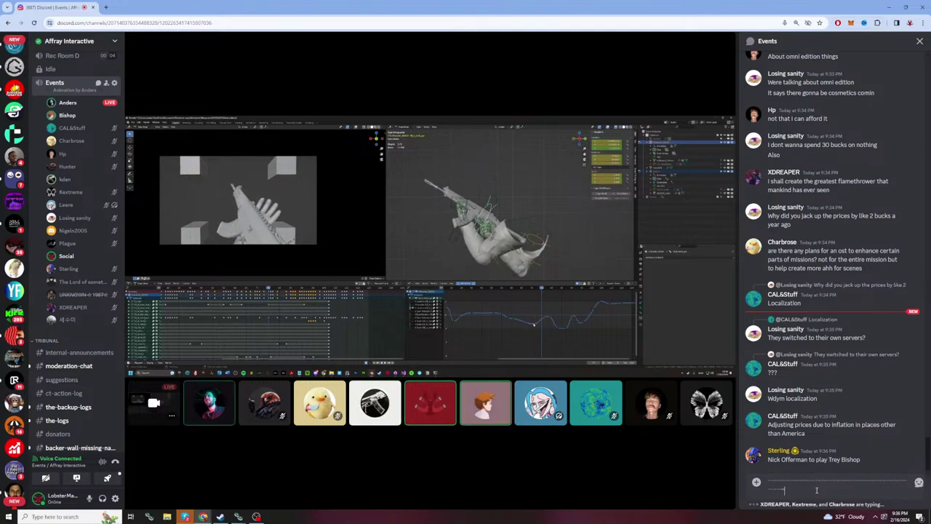
pyautogui.write('..................')
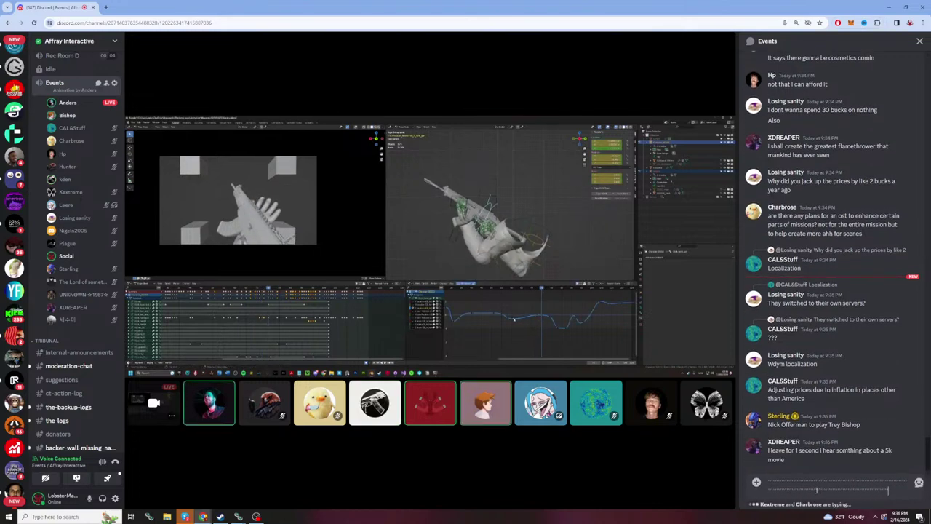
pyautogui.write('.........')
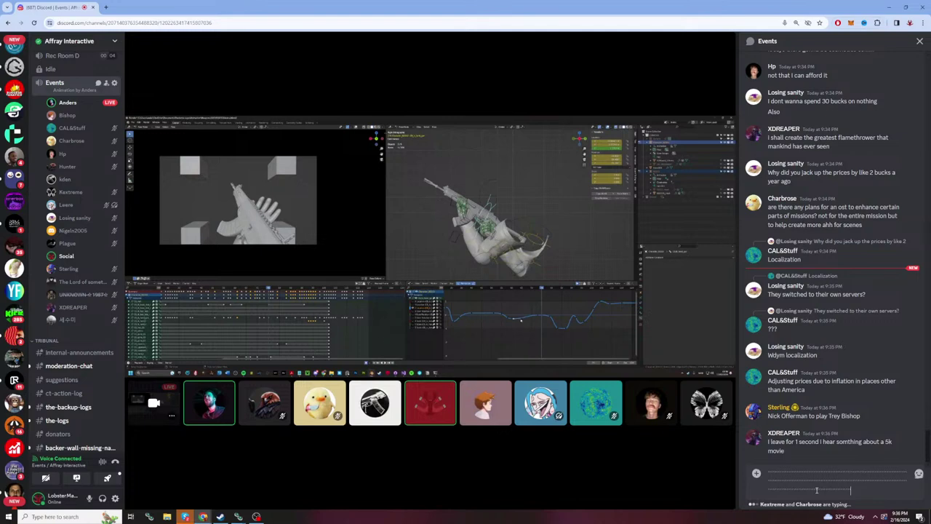
pyautogui.write('.........')
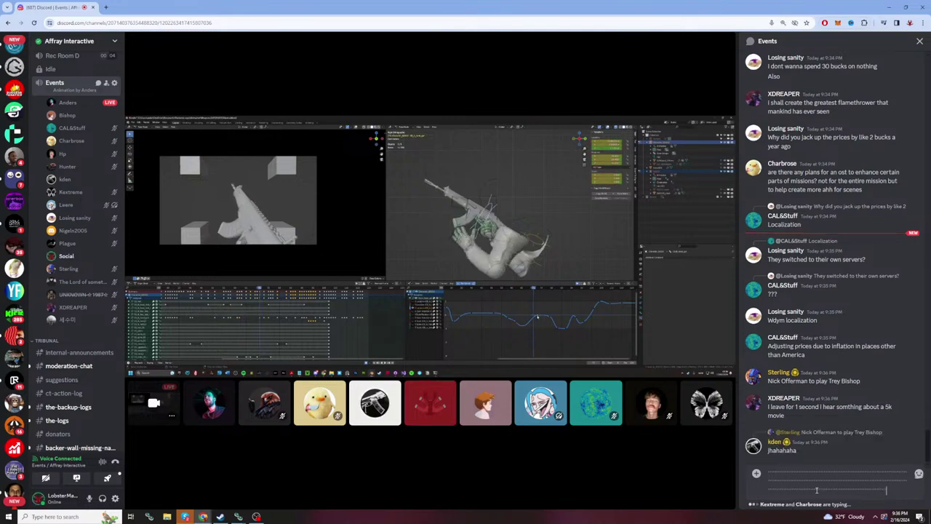
pyautogui.write('..................')
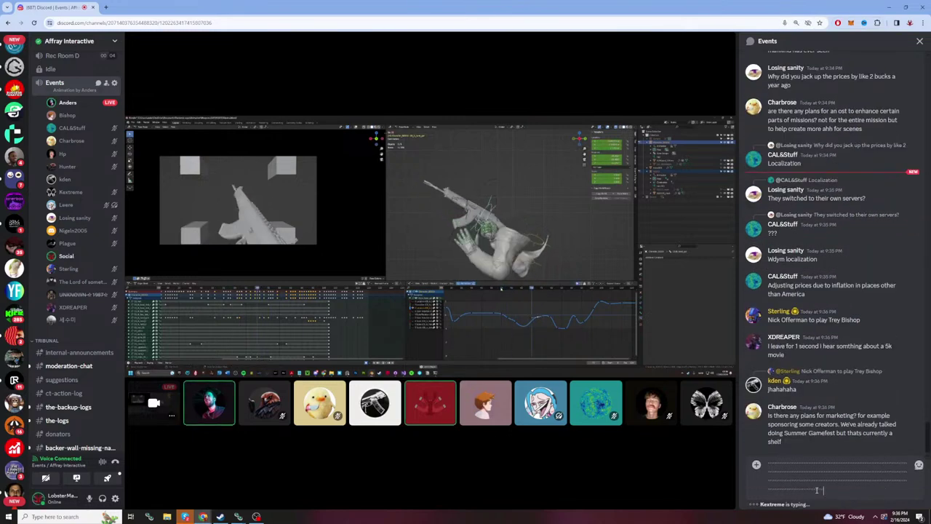
pyautogui.write('........................')
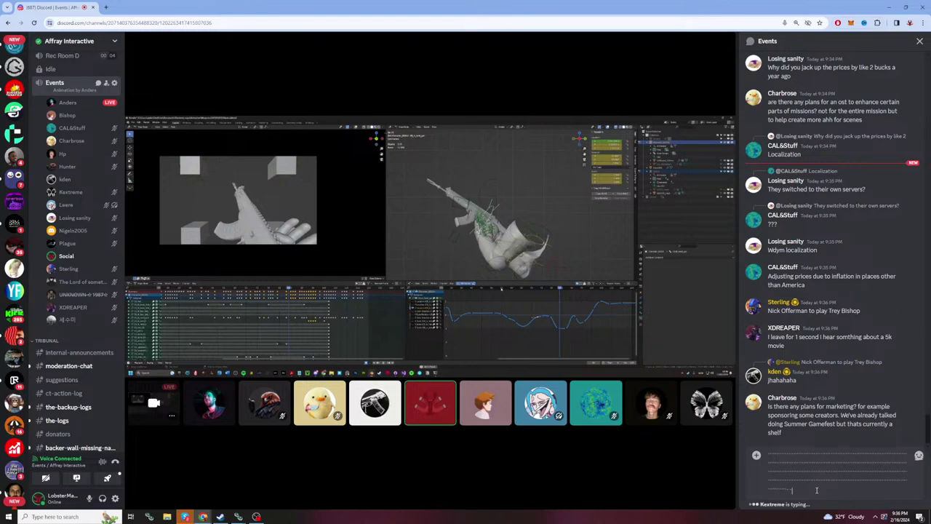
pyautogui.write('.......')
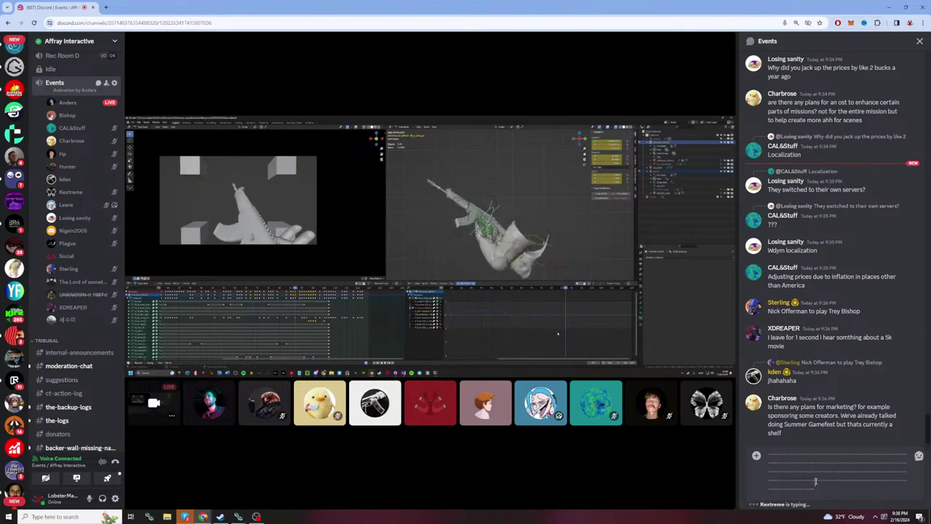
pyautogui.hotkey('ctrl', 'a')
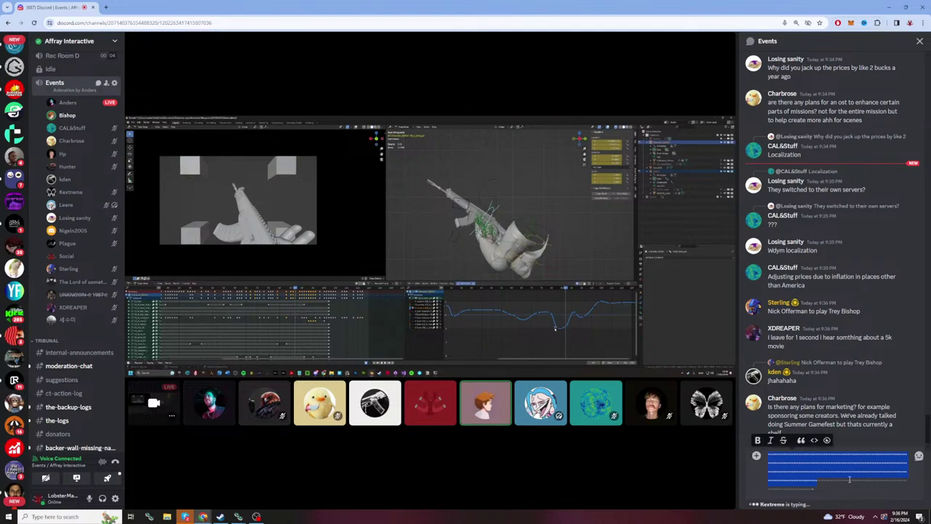
pyautogui.press('BackSpace')
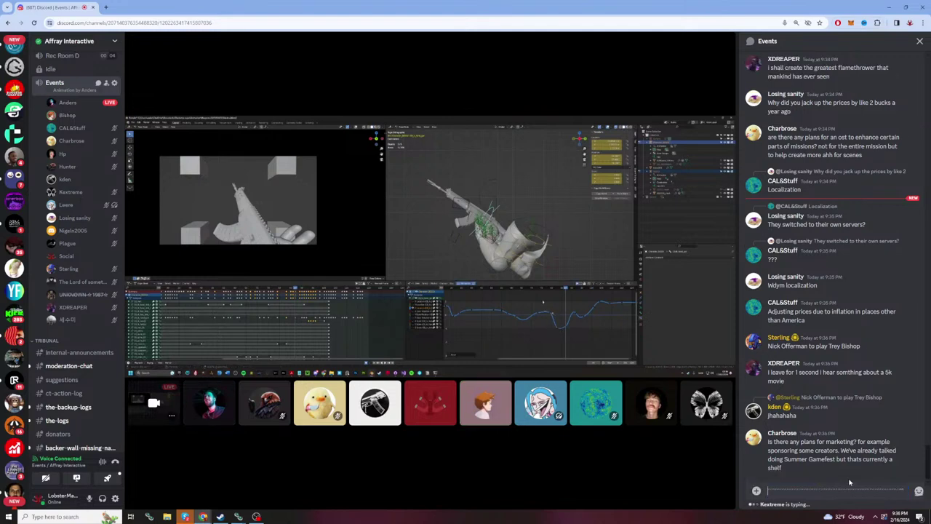
pyautogui.hotkey('ctrl', 'v')
pyautogui.hotkey('ctrl', 'a')
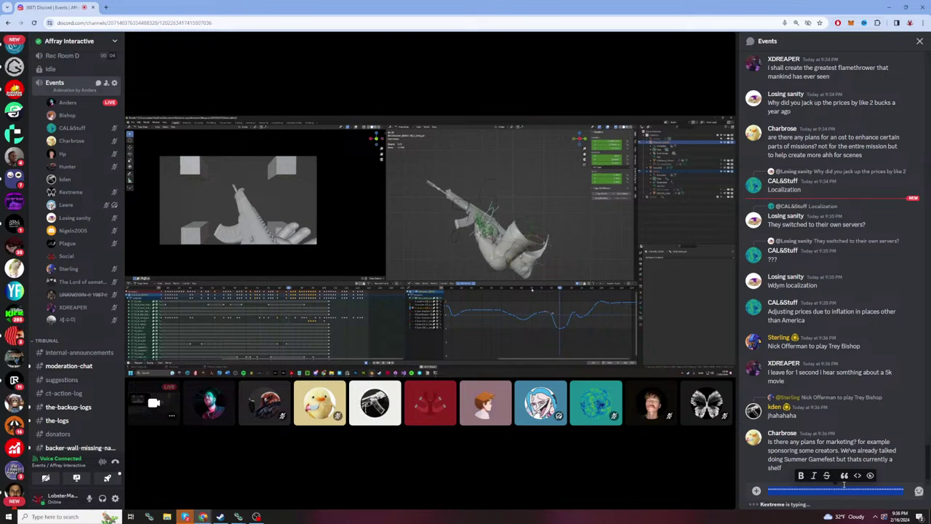
# Step: Delete the selected pasted text from the Events message box
pyautogui.press('BackSpace')
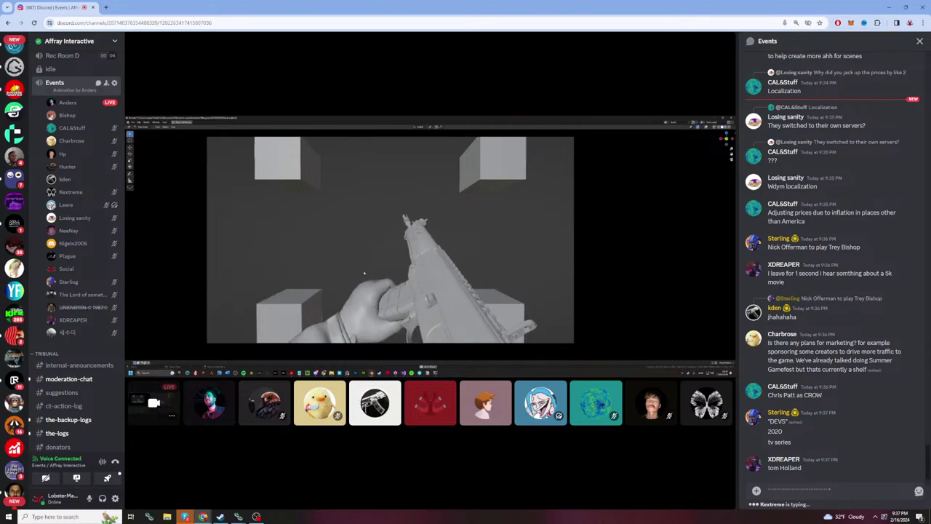
# Step: Clear the draft, then try 'he looks so good in that' and a multi-line draft, deleting both
pyautogui.tripleClick(862, 490)
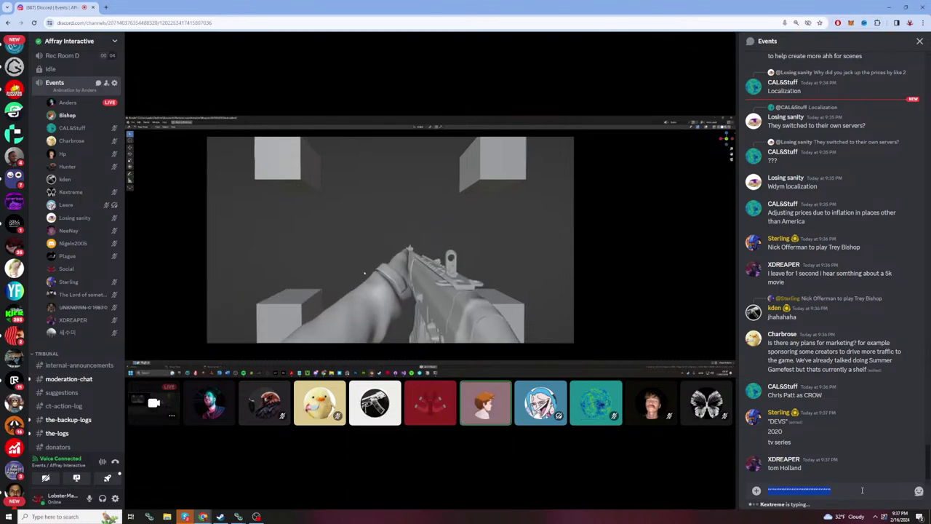
pyautogui.press('BackSpace')
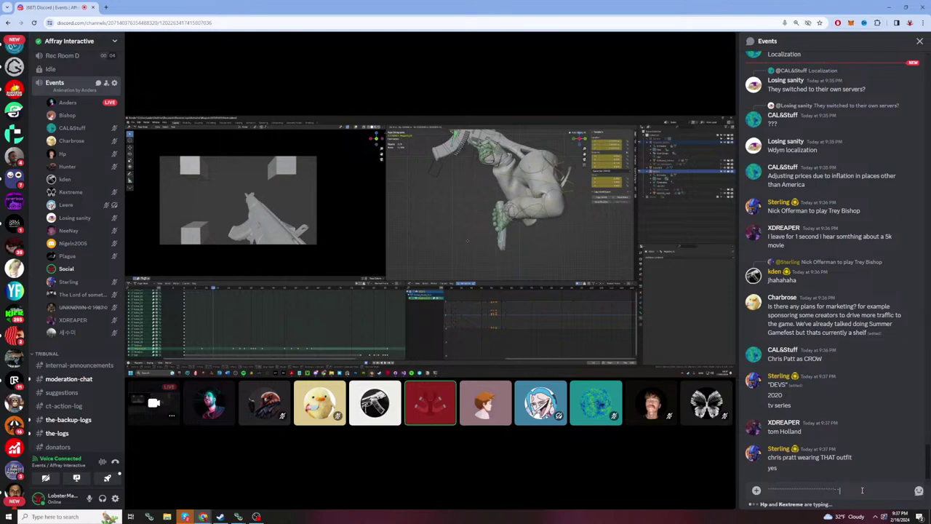
pyautogui.write('he looks so good in that')
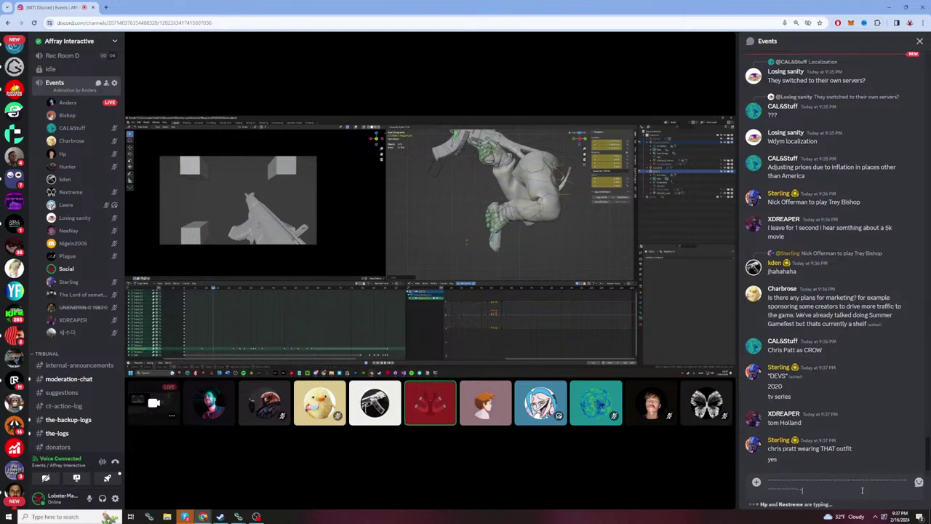
pyautogui.hotkey('ctrl', 'a')
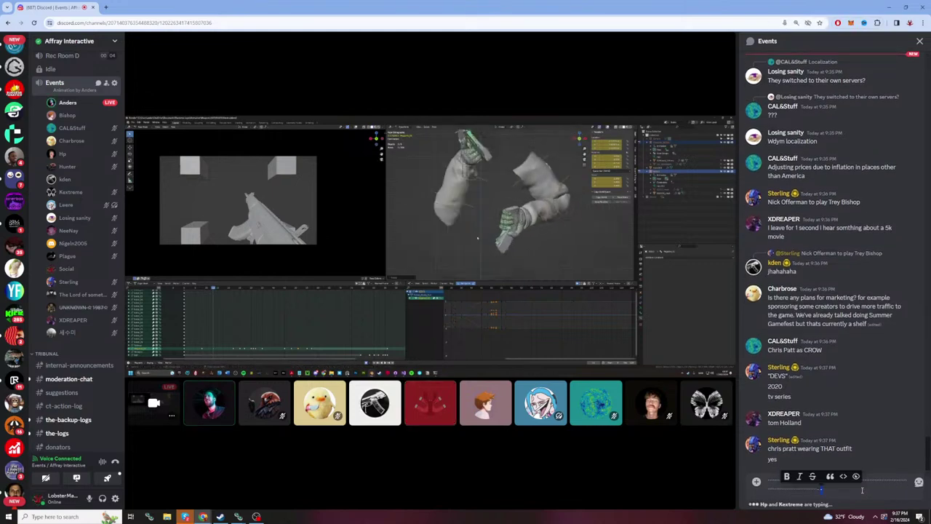
pyautogui.press('BackSpace')
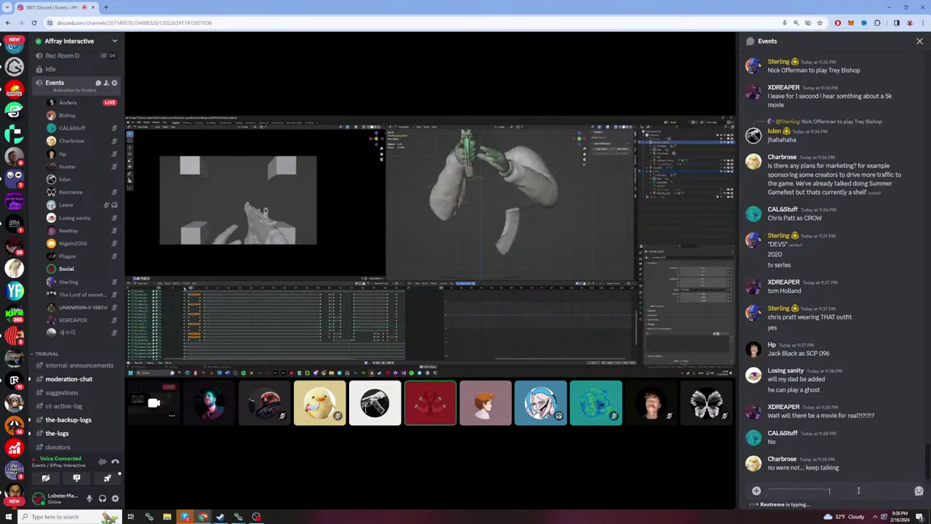
pyautogui.write('unreadable text typed into message box')
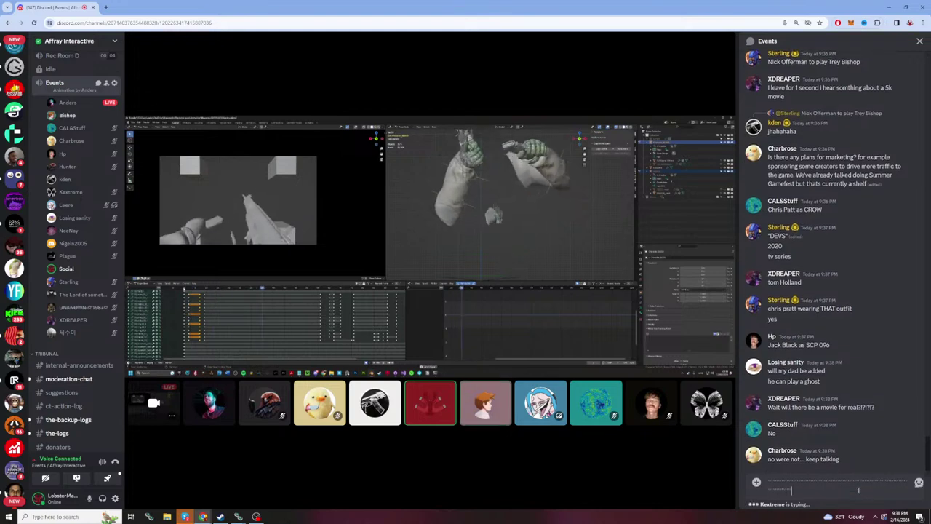
pyautogui.write('unreadable text')
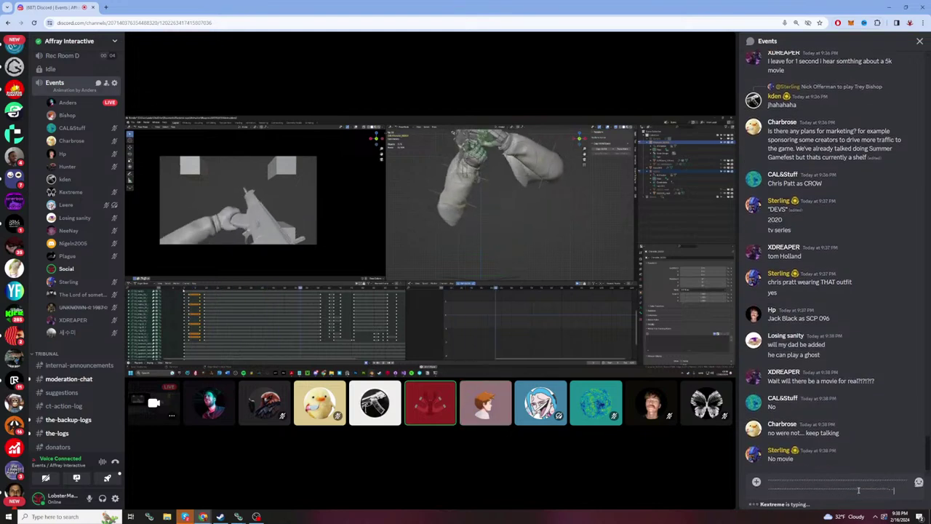
pyautogui.write('unreadable text')
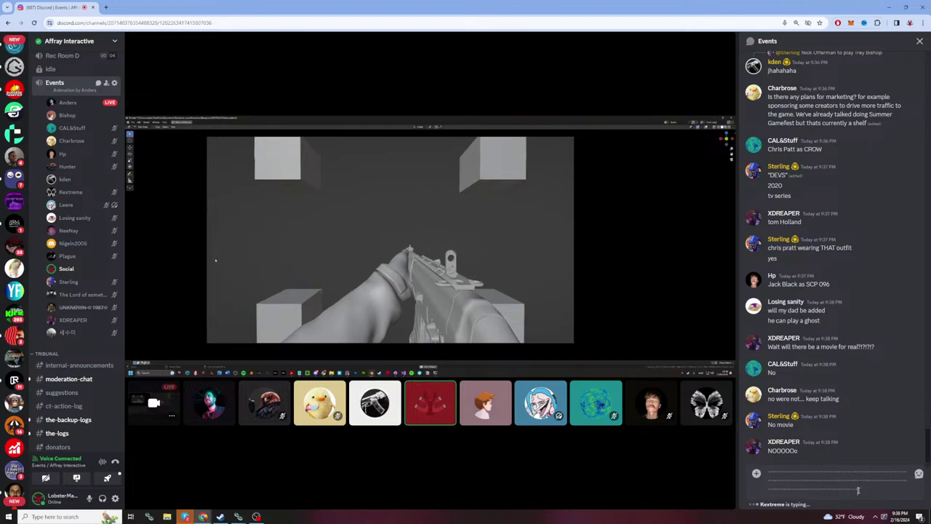
pyautogui.write('unreadable text')
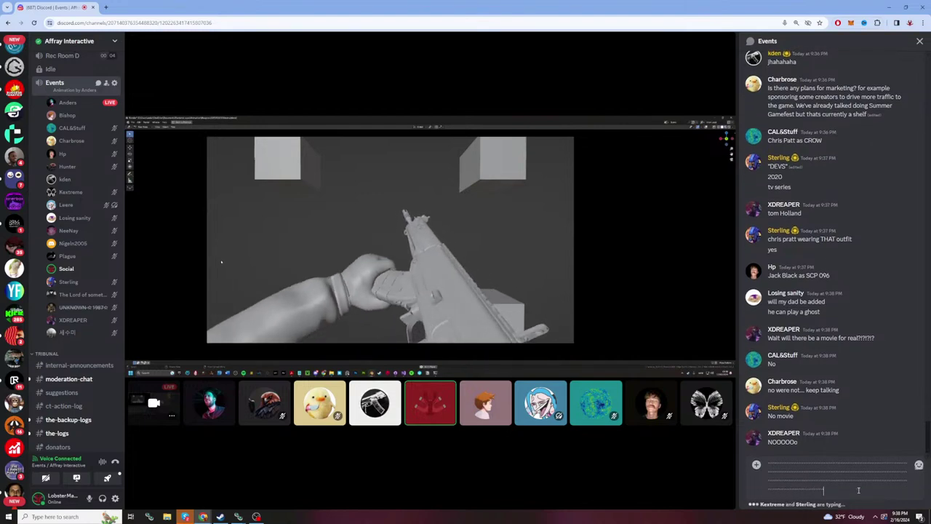
pyautogui.write('unreadable text')
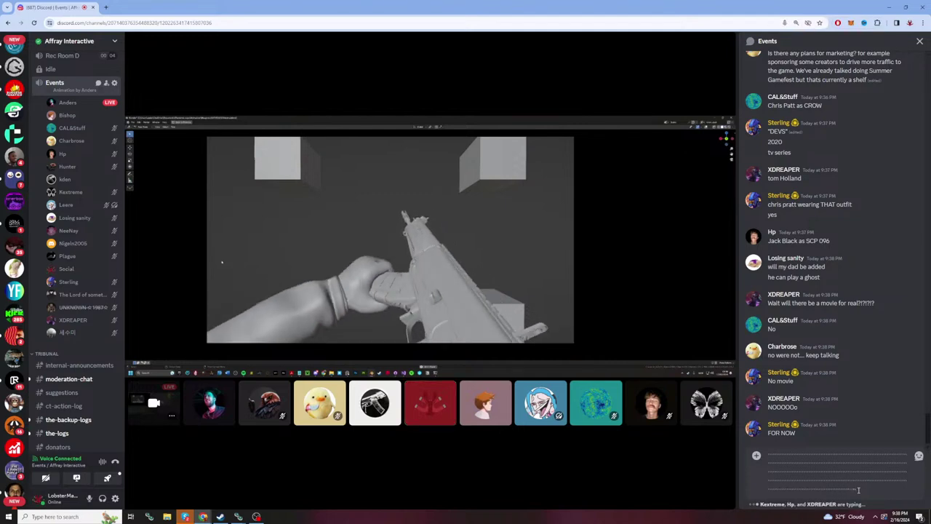
pyautogui.hotkey('ctrl', 'a')
pyautogui.press('BackSpace')
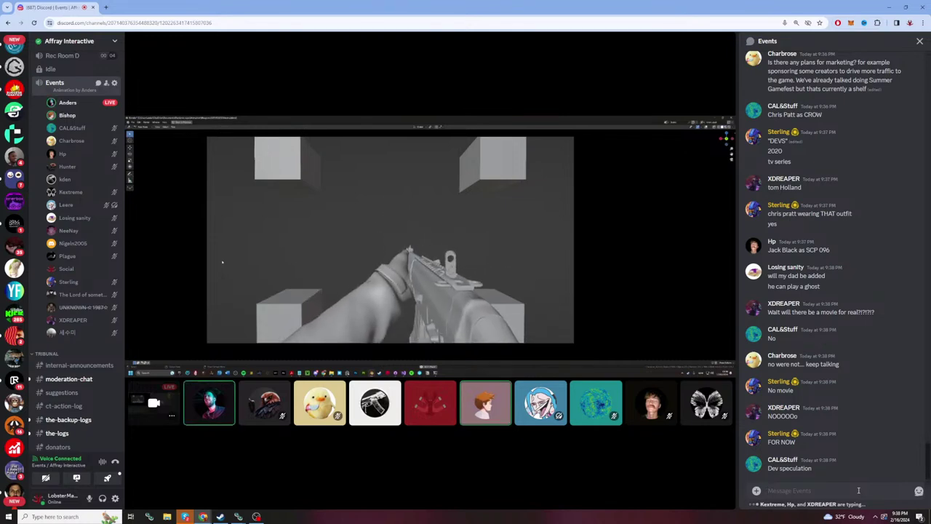
# Step: Draft a two-line reply, discard it, then type 'so when is it coming out in theaters or what lol'
pyautogui.write('that would be cool lol')
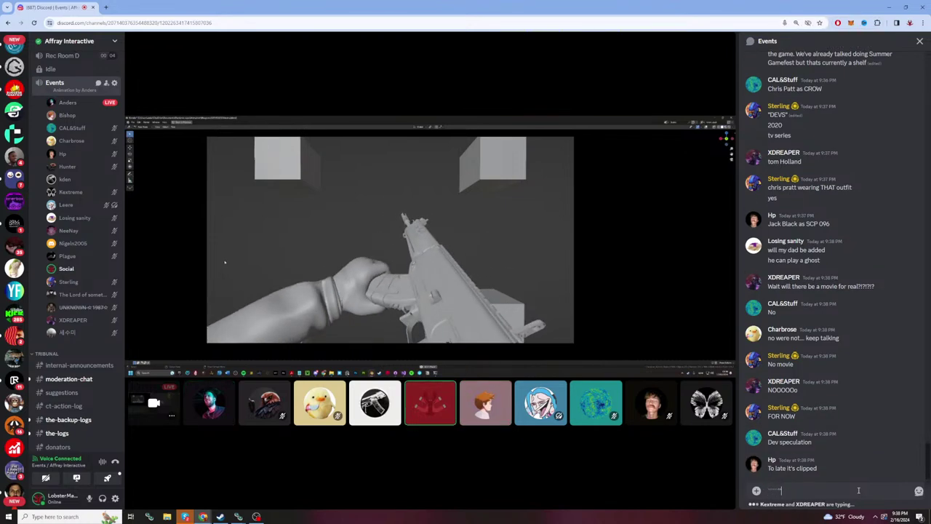
pyautogui.write(' haha')
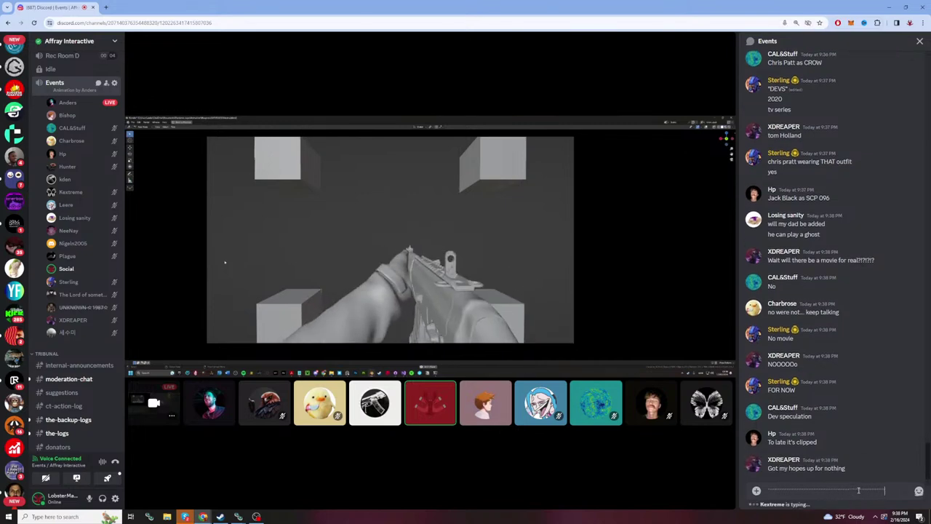
pyautogui.hotkey('shift', 'Return')
pyautogui.write('maybe next year we get one')
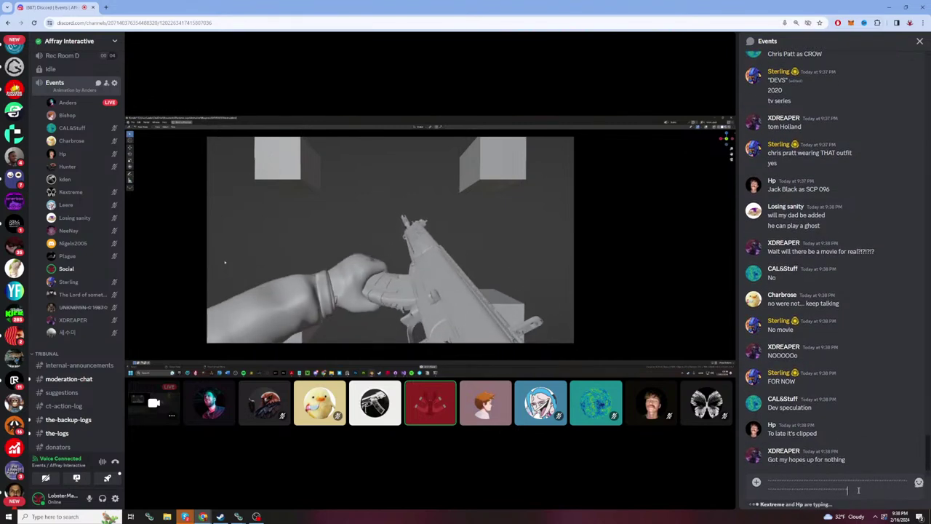
pyautogui.write(' lol')
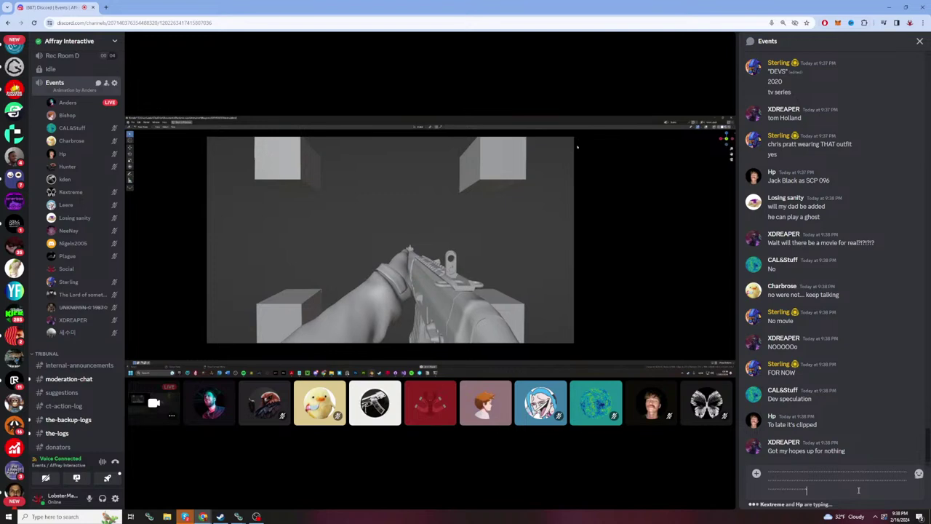
pyautogui.hotkey('ctrl', 'a')
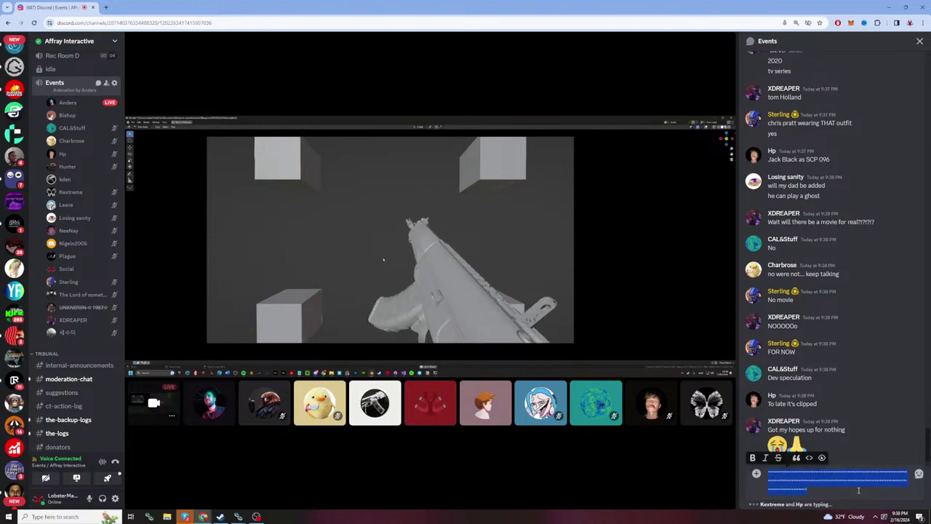
pyautogui.press('BackSpace')
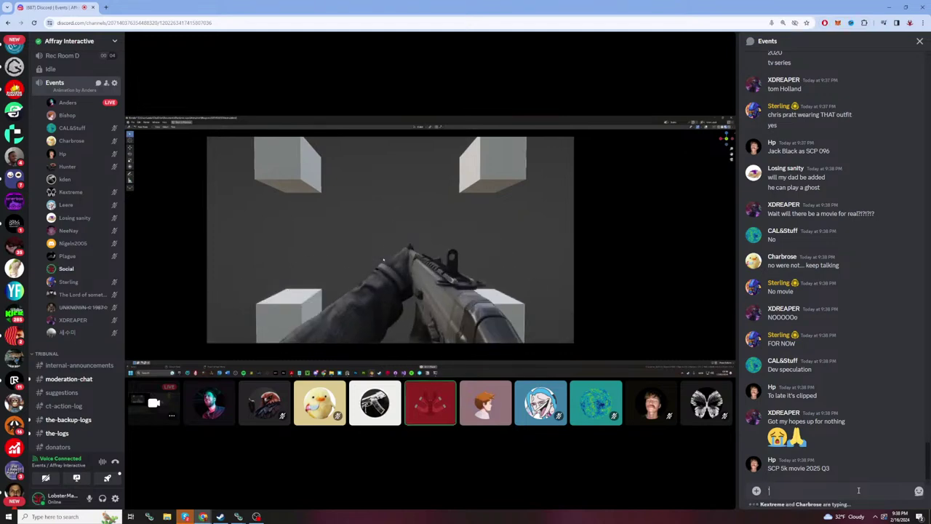
pyautogui.write('so when is it coming out')
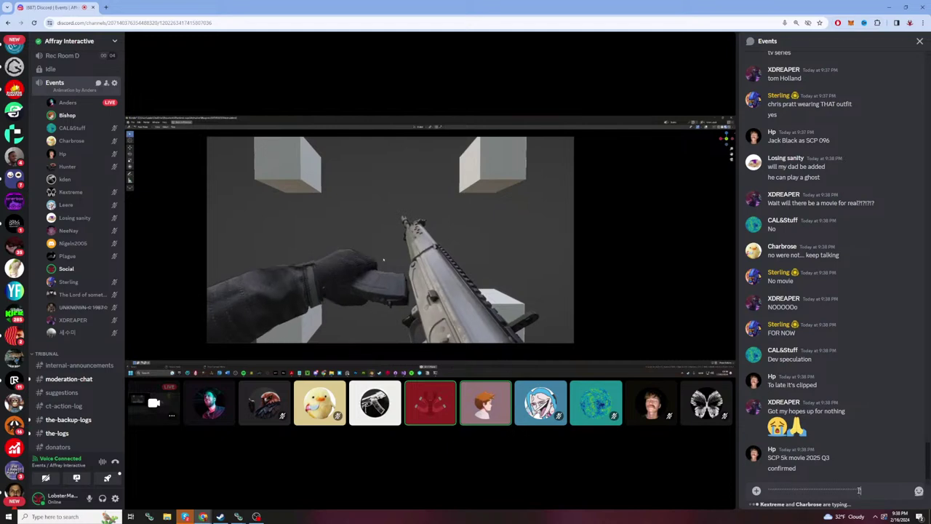
pyautogui.write(' in theaters or what')
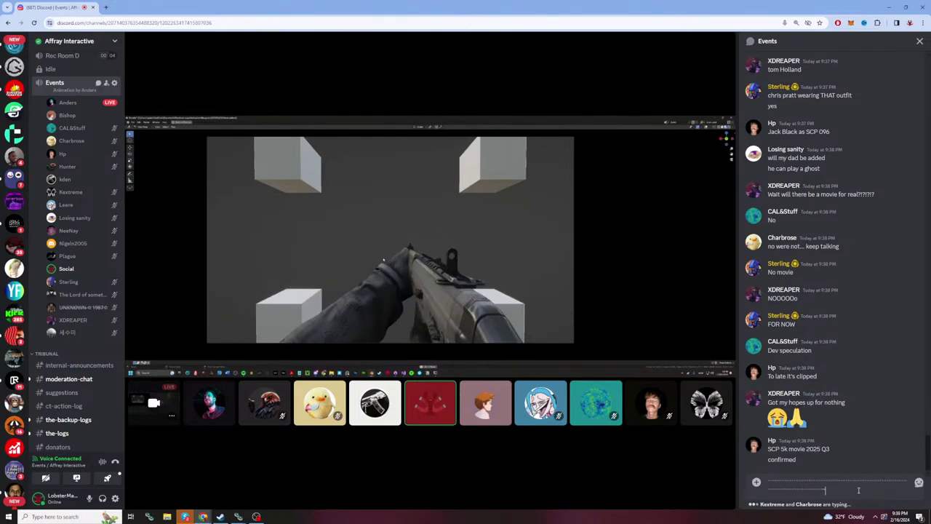
pyautogui.write(' lol')
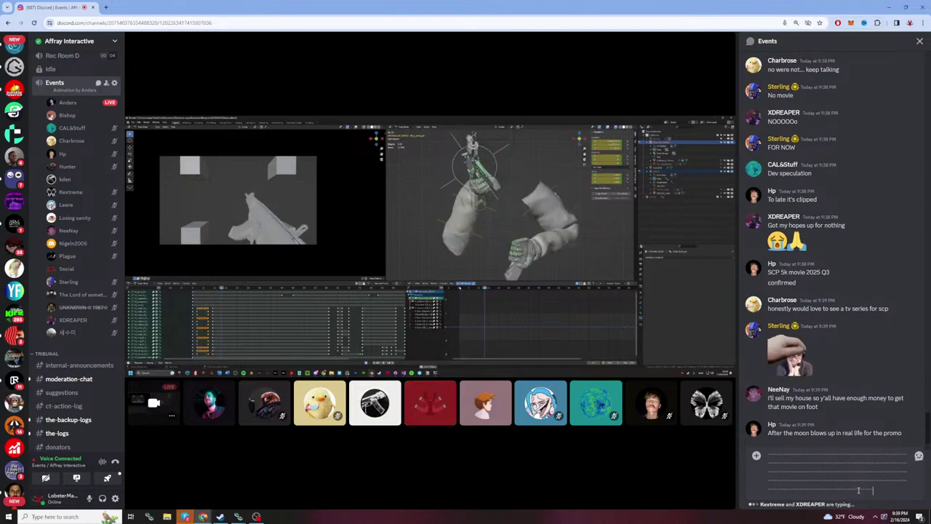
# Step: Delete the theaters draft, paste some text, then select and delete it so the box is empty
pyautogui.hotkey('ctrl', 'a')
pyautogui.press('BackSpace')
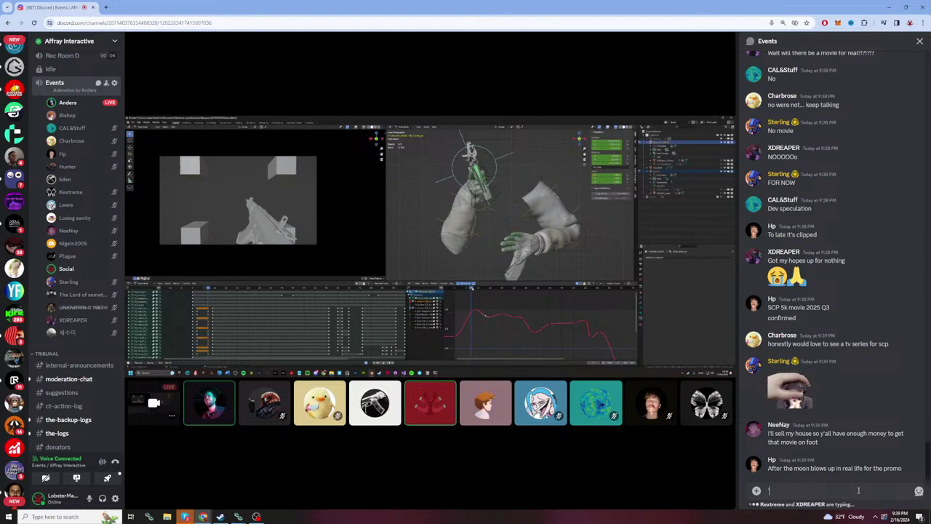
pyautogui.hotkey('ctrl', 'v')
pyautogui.write('text')
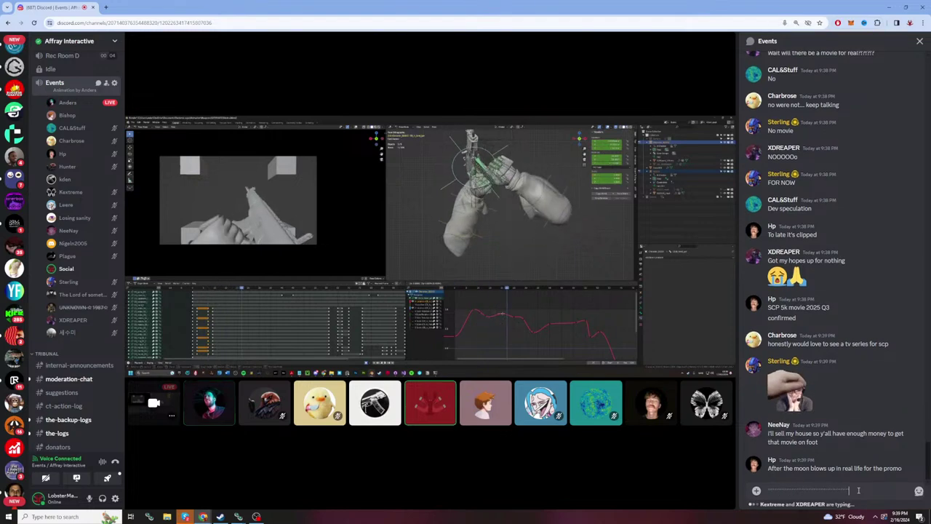
pyautogui.write('text')
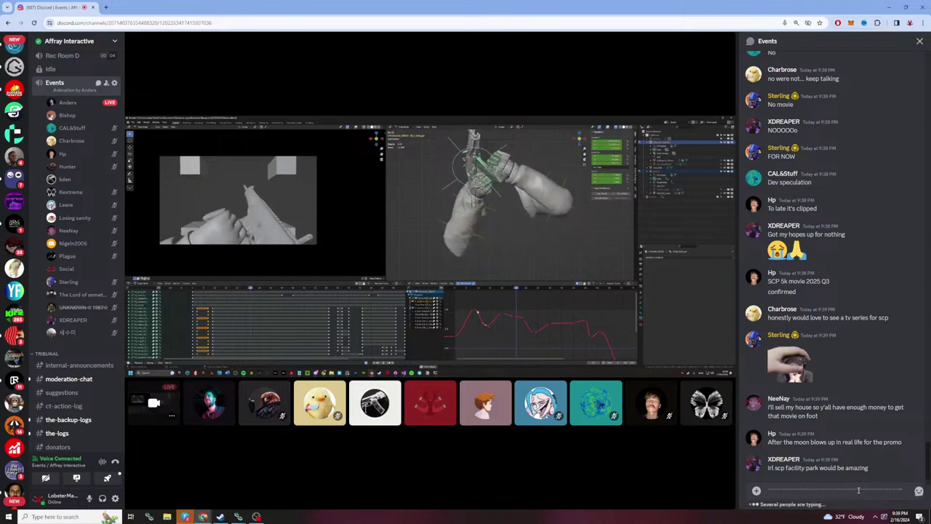
pyautogui.tripleClick(859, 490)
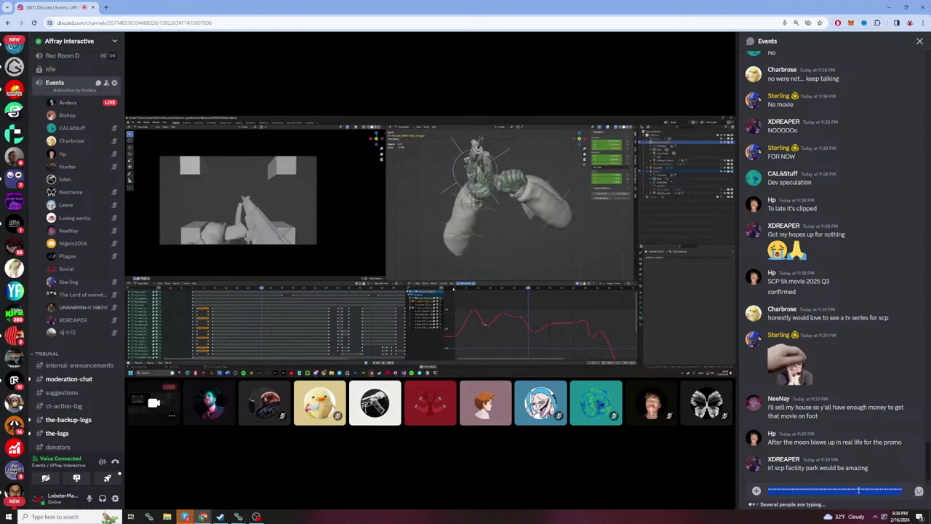
pyautogui.press('BackSpace')
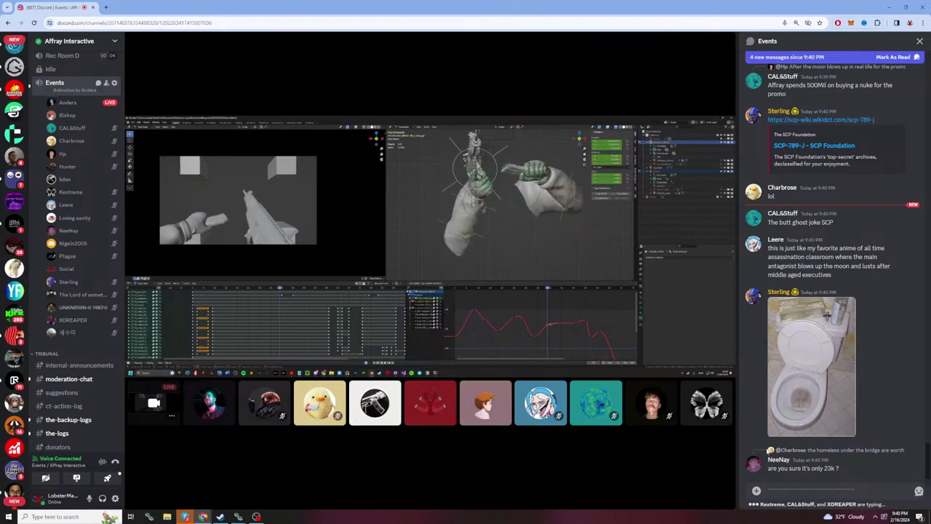
pyautogui.moveTo(398, 325)
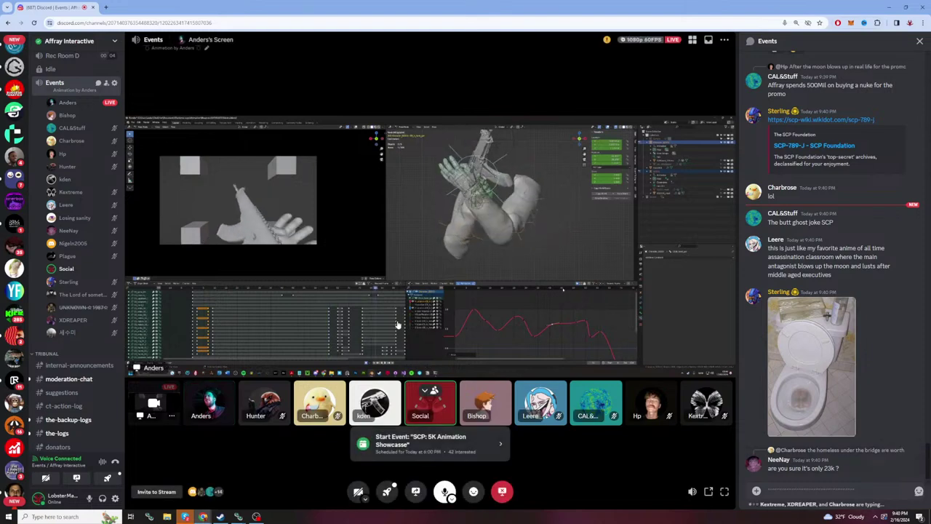
pyautogui.click(109, 282)
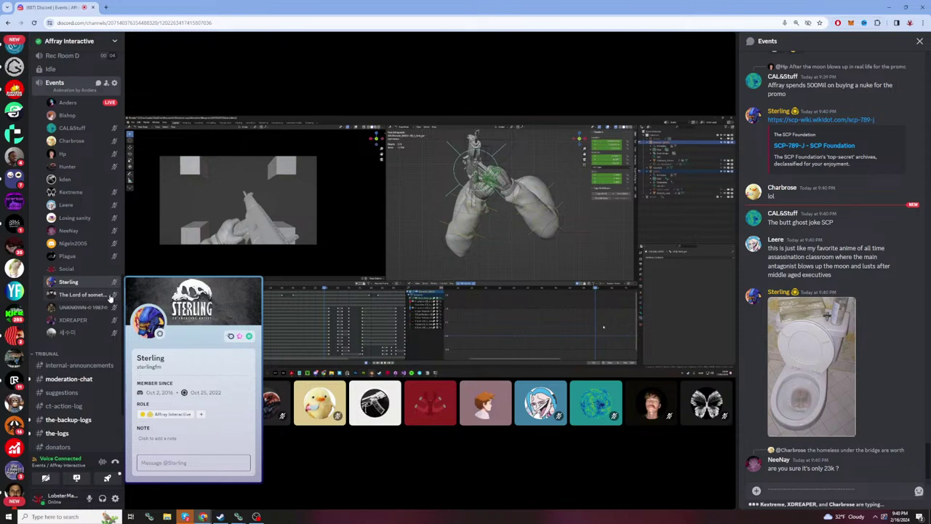
pyautogui.rightClick(110, 284)
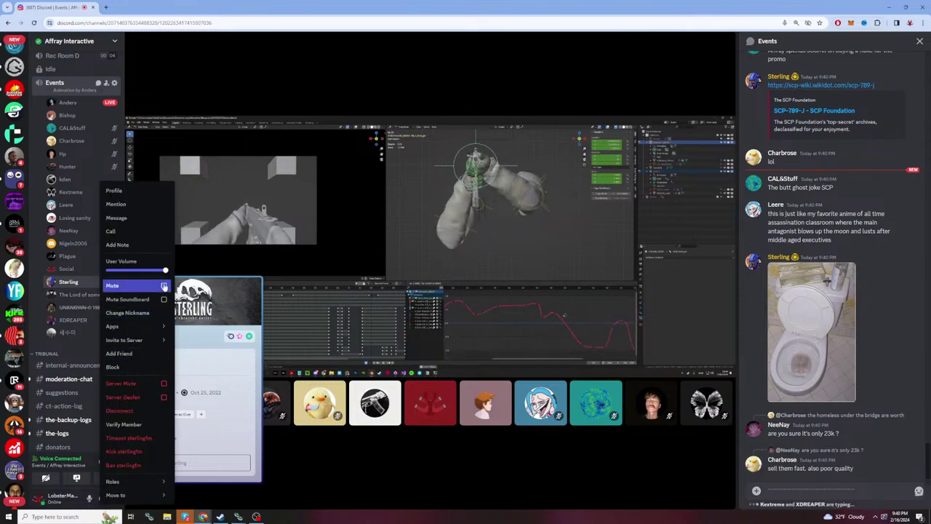
pyautogui.moveTo(112, 483)
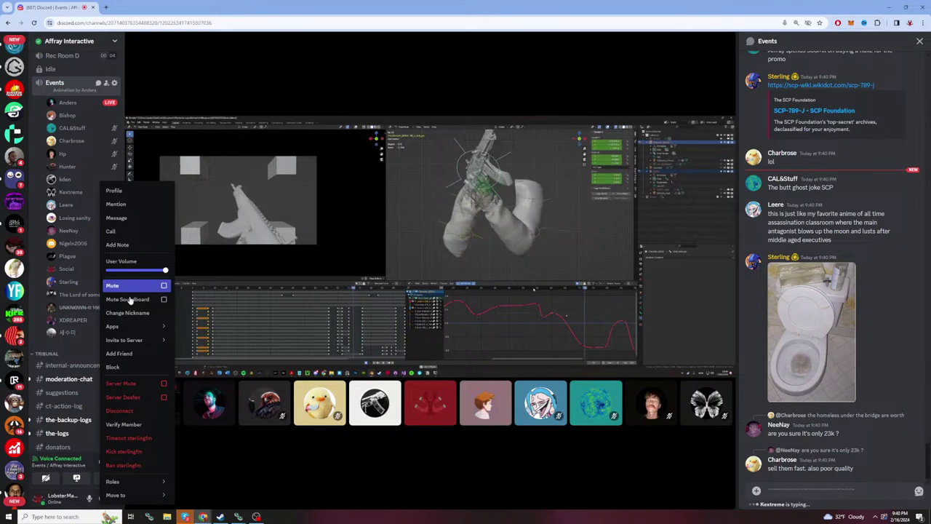
pyautogui.click(66, 269)
pyautogui.click(69, 283)
pyautogui.click(73, 285)
pyautogui.rightClick(74, 287)
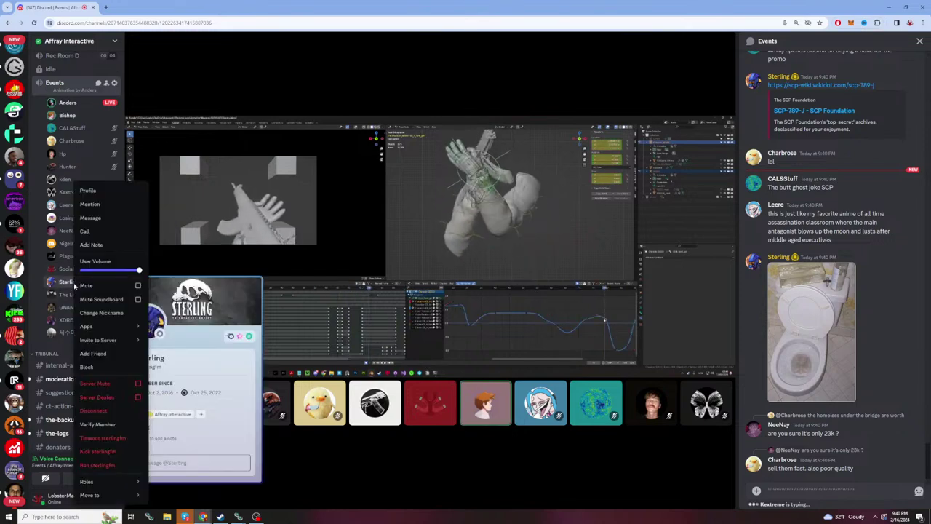
pyautogui.press('Escape')
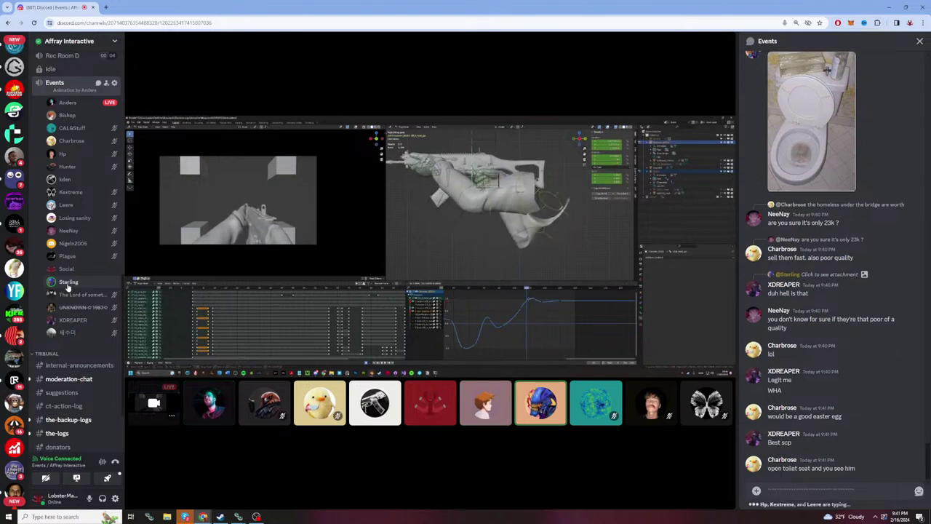
# Step: Mute Sterling's voice for yourself from the voice channel list
pyautogui.click(68, 283)
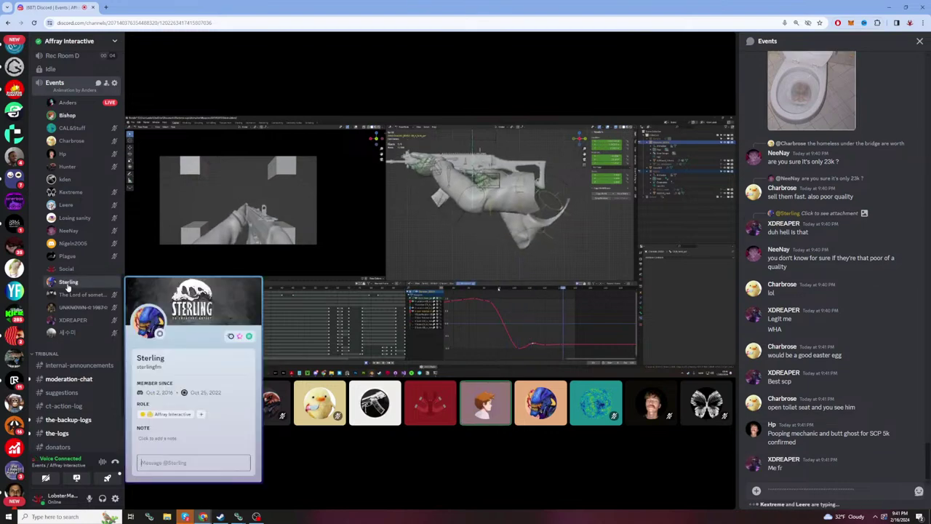
pyautogui.rightClick(68, 285)
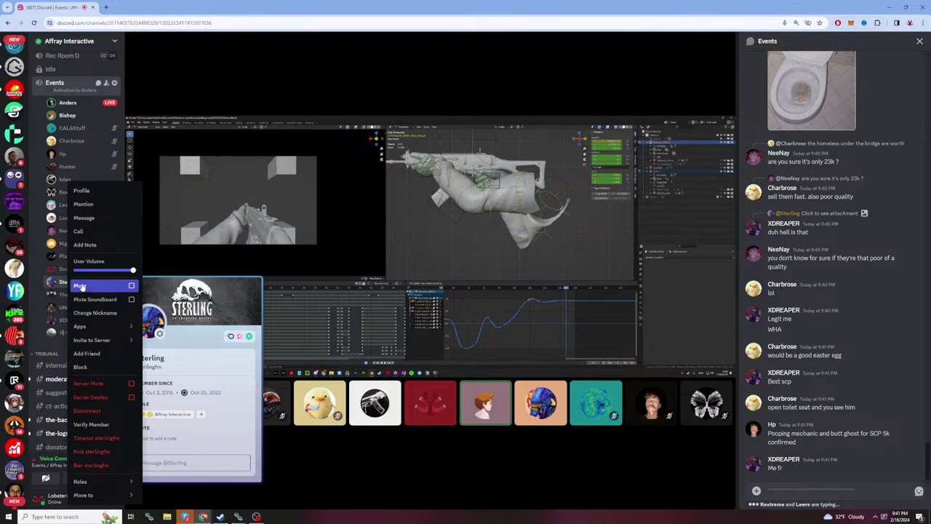
pyautogui.click(82, 286)
# Step: Clear all leftover text from the Events message box
pyautogui.click(72, 284)
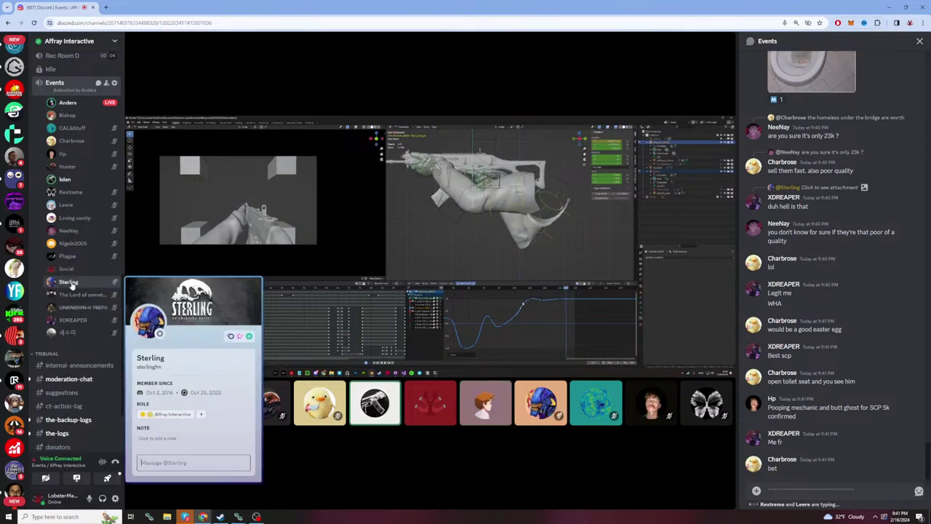
pyautogui.click(829, 488)
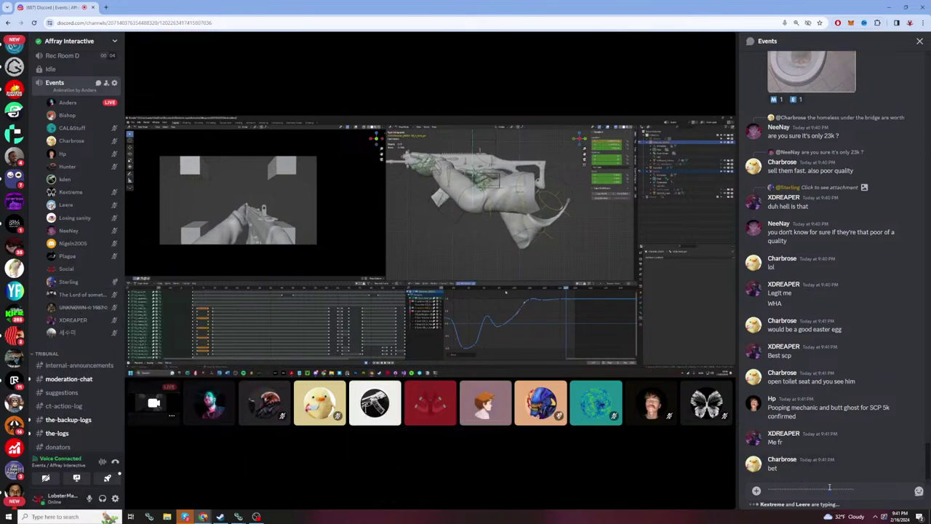
pyautogui.hotkey('ctrl', 'a')
pyautogui.press('BackSpace')
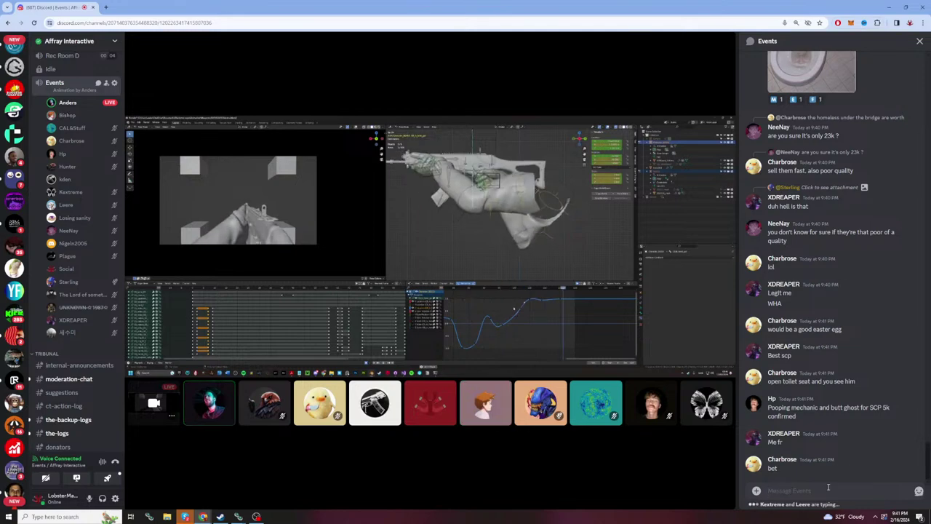
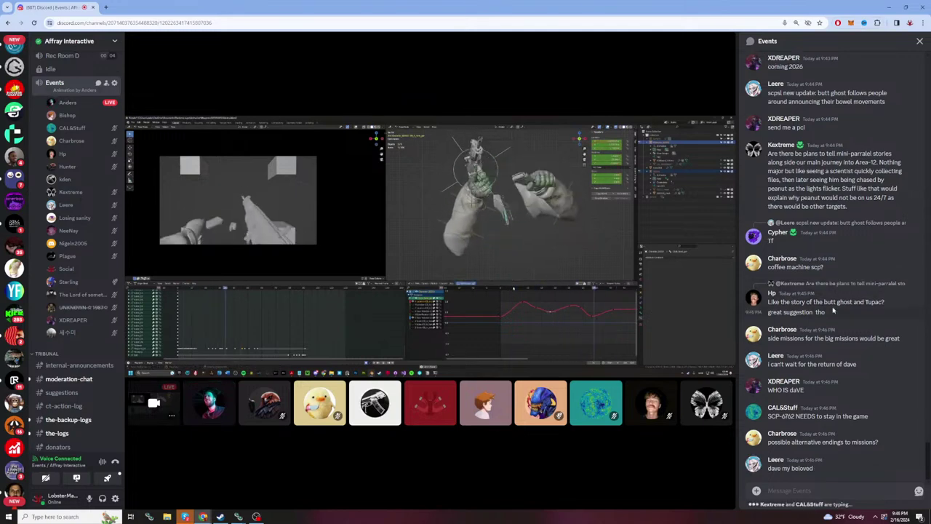
# Step: Type and discard two throwaway drafts in the Events chat: a dash line and a 'dave is real' message
pyautogui.click(857, 495)
pyautogui.write('a')
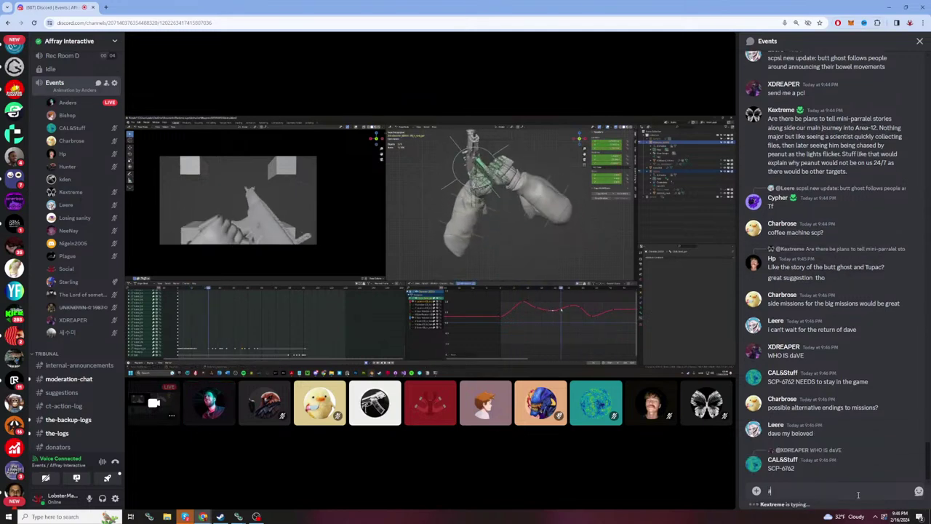
pyautogui.write('------------')
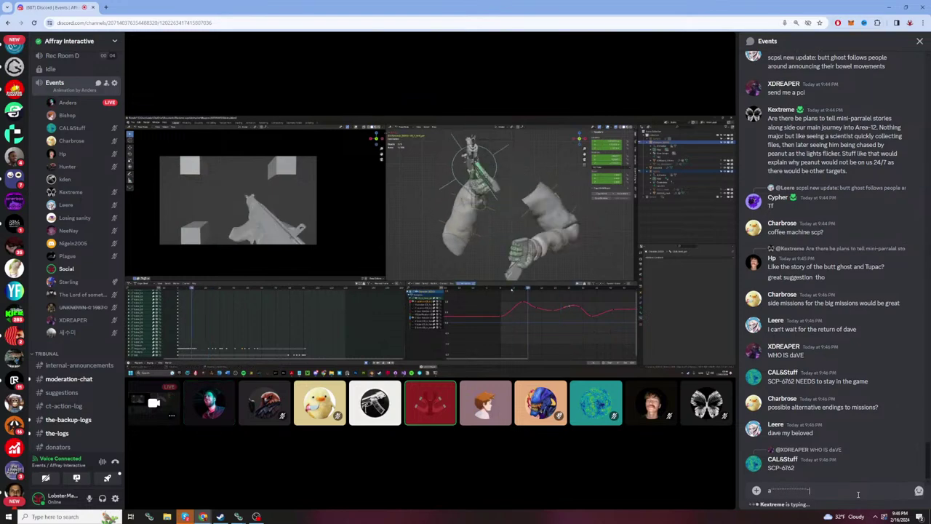
pyautogui.write('---------------------------------------------')
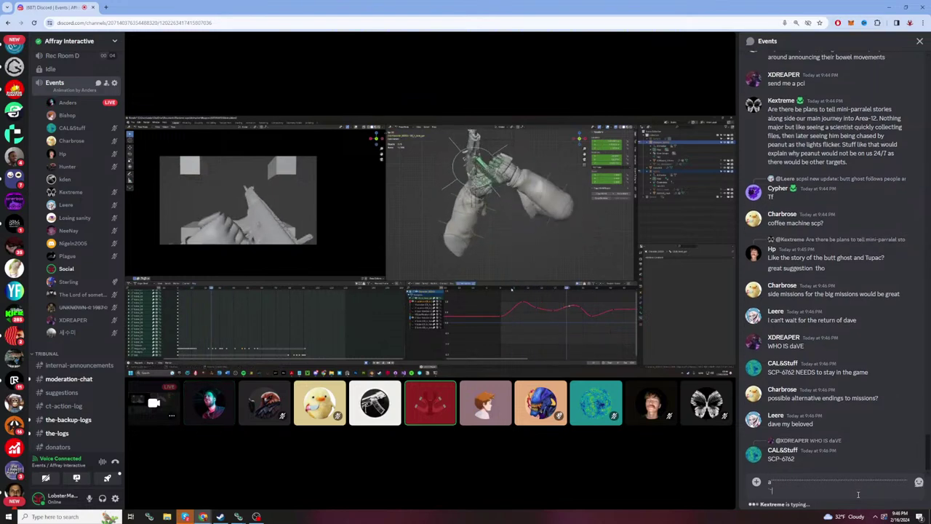
pyautogui.write('-------------------------------------------')
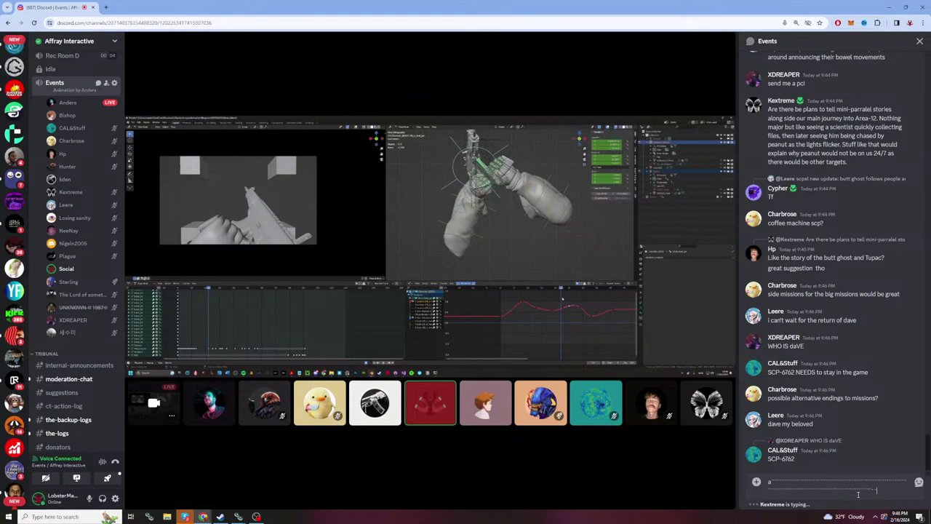
pyautogui.write('-----------')
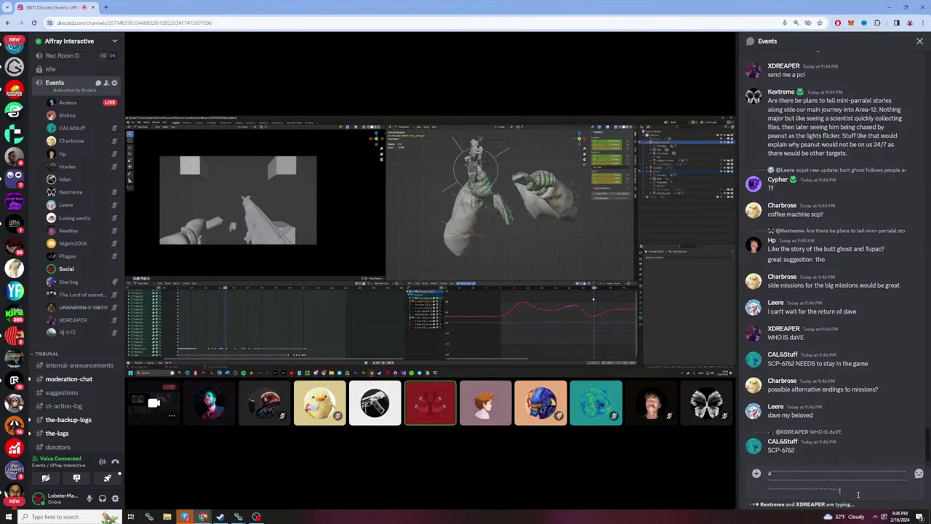
pyautogui.write('--------------------------')
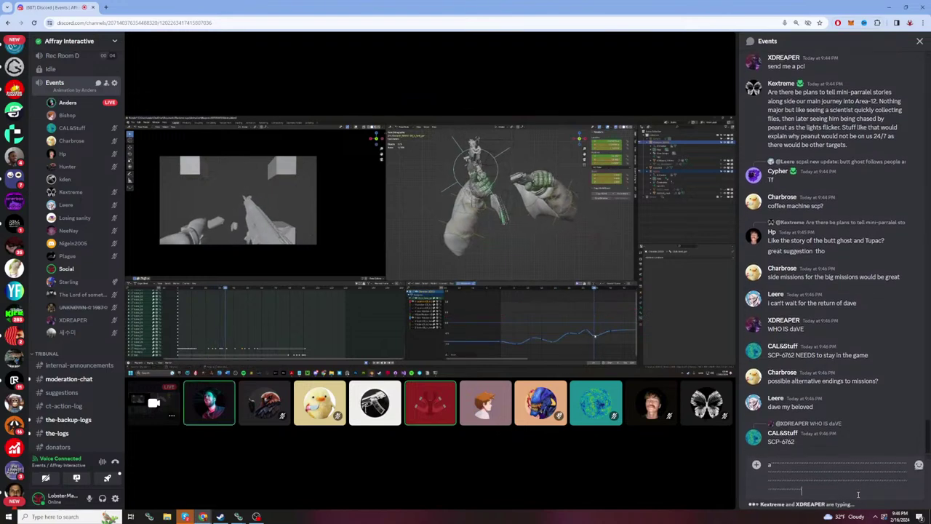
pyautogui.write('------------------------------------')
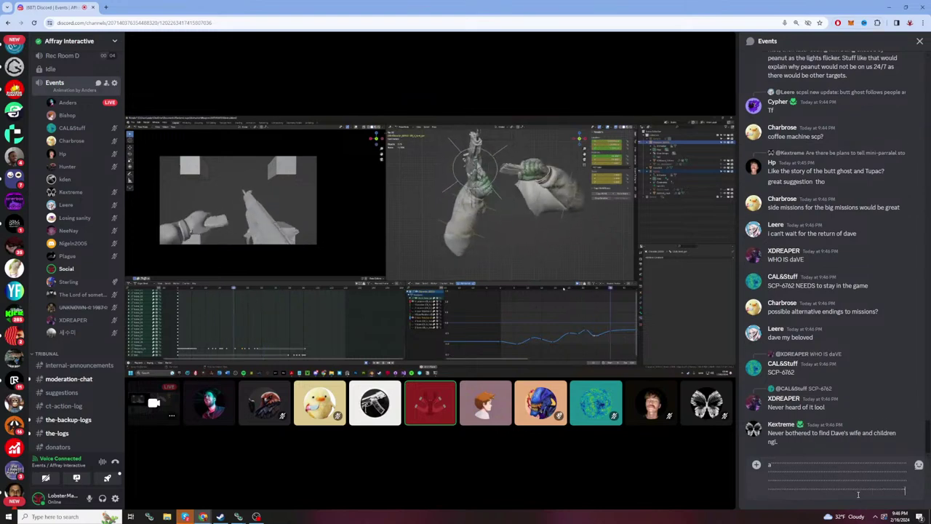
pyautogui.write('--')
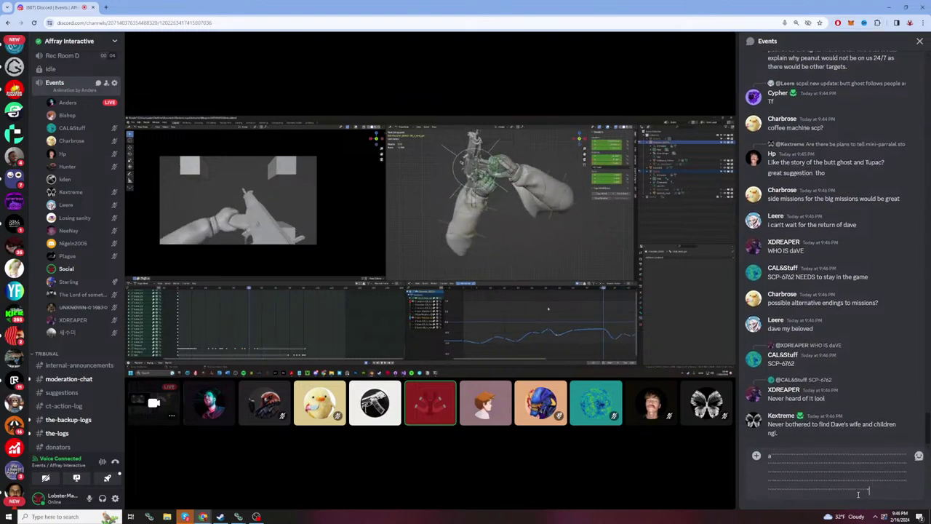
pyautogui.write('---------------------------')
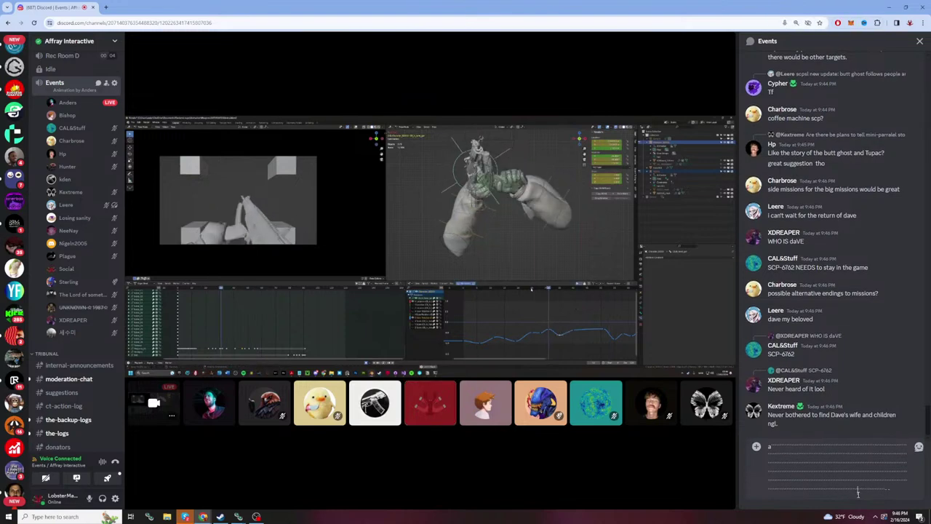
pyautogui.hotkey('ctrl', 'a')
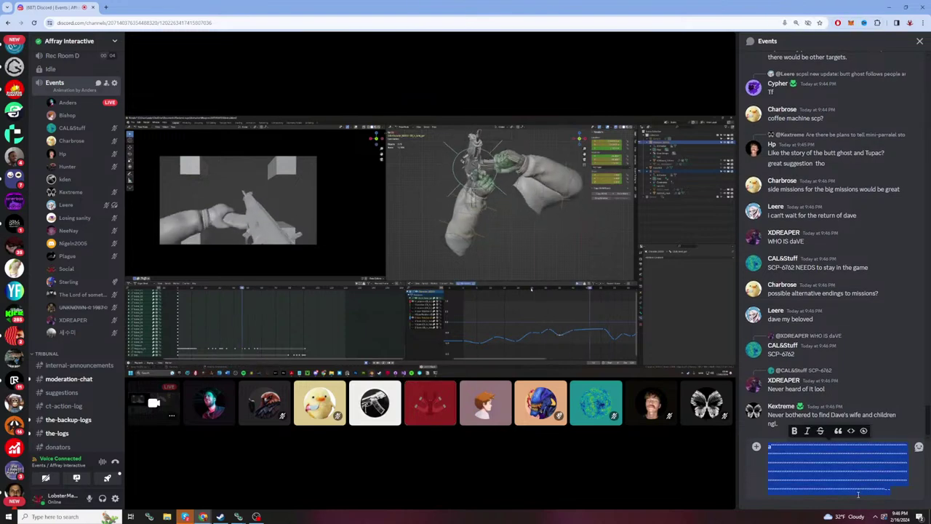
pyautogui.press('BackSpace')
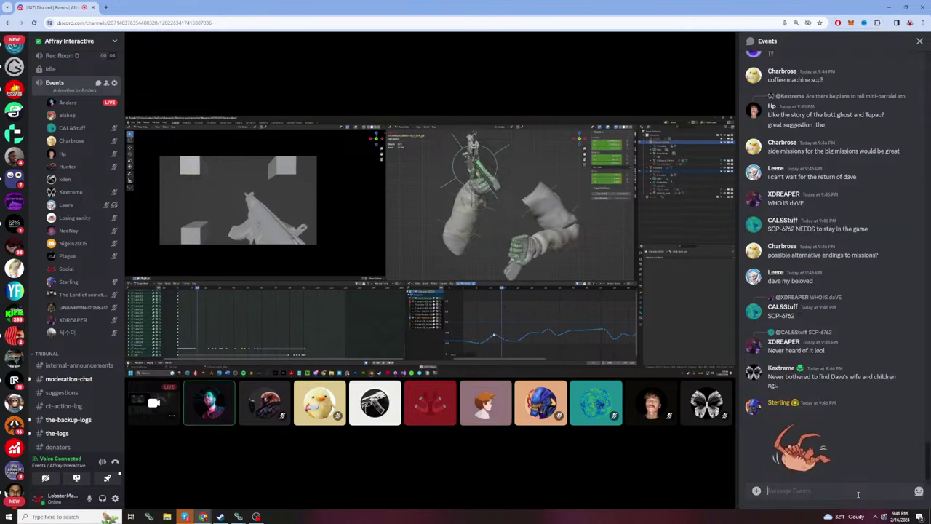
pyautogui.write('dave is real')
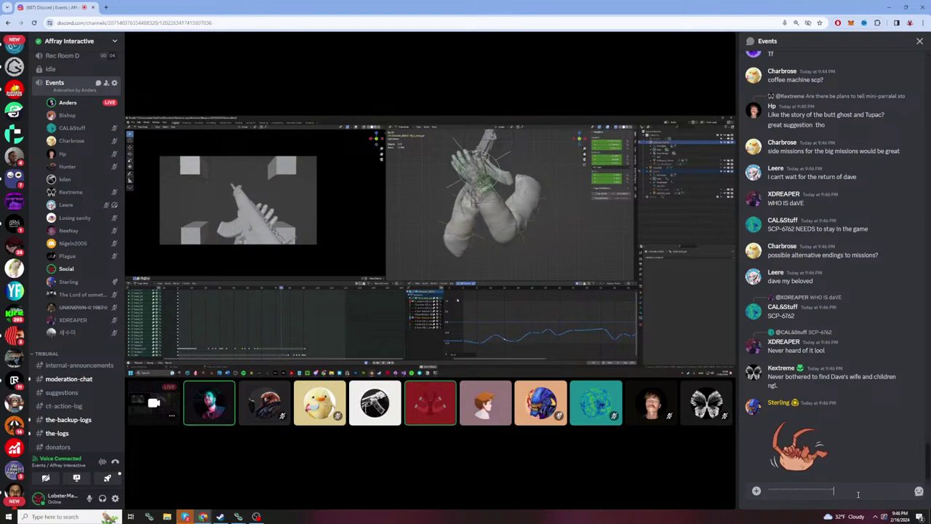
pyautogui.write(' and he lives in the facility walls')
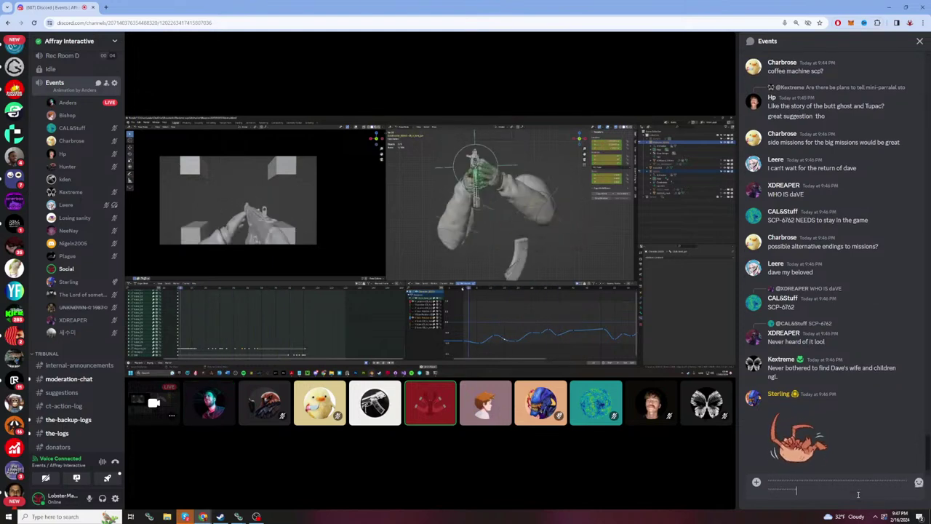
pyautogui.write(' and he watches you sleep at night')
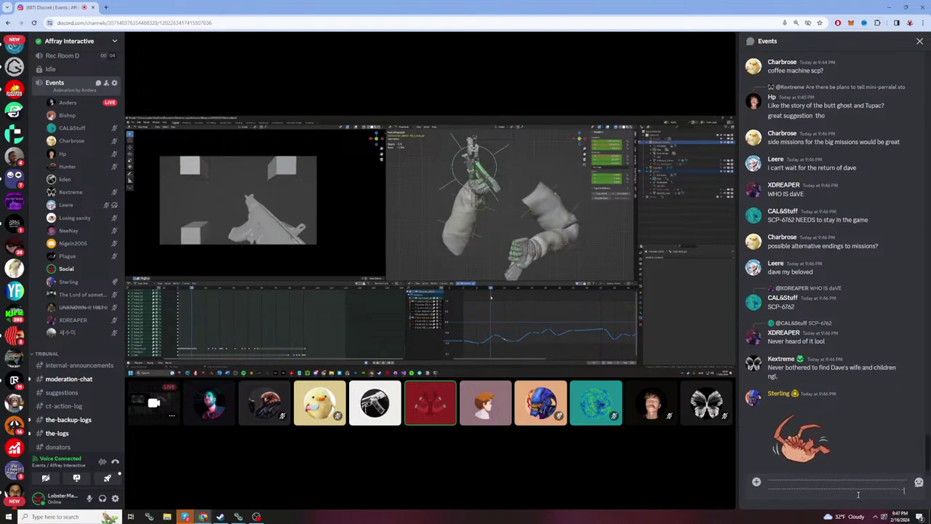
pyautogui.write(' and he knows where you live')
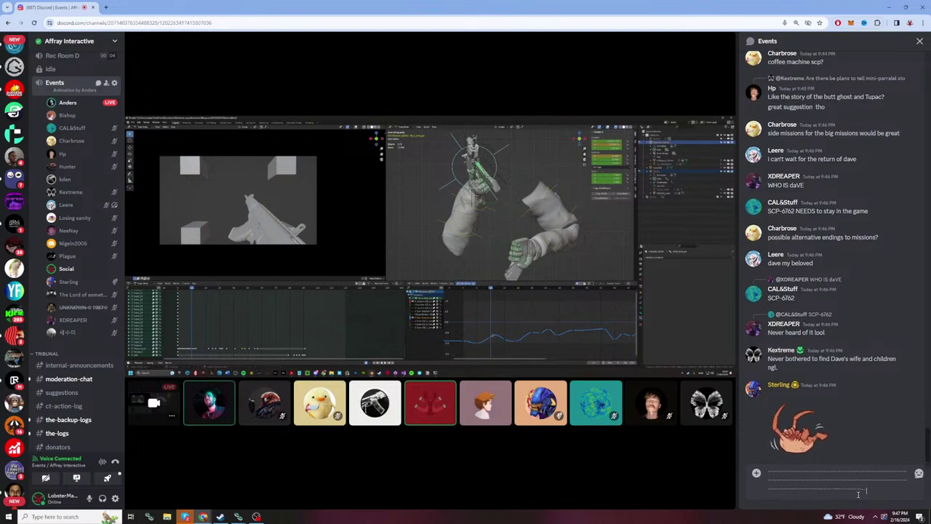
pyautogui.write(' and he is always watching you')
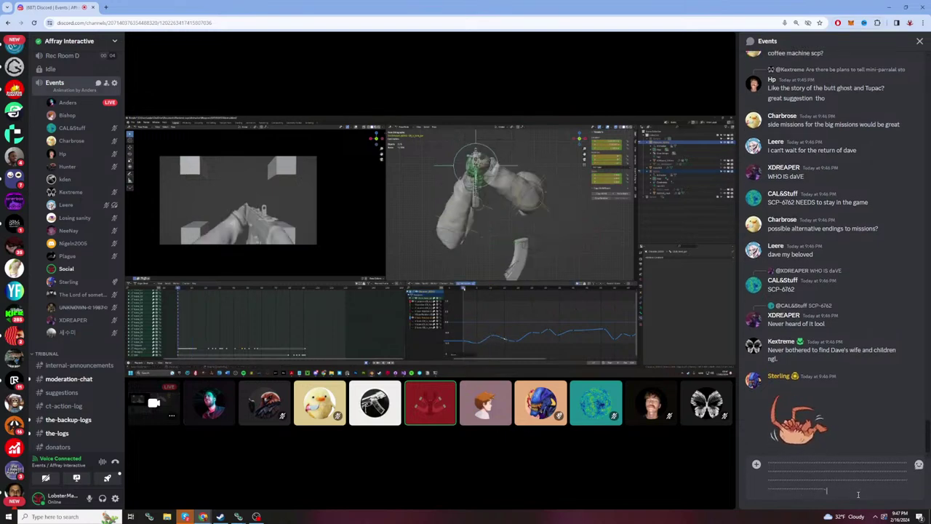
pyautogui.write(' and he is always there')
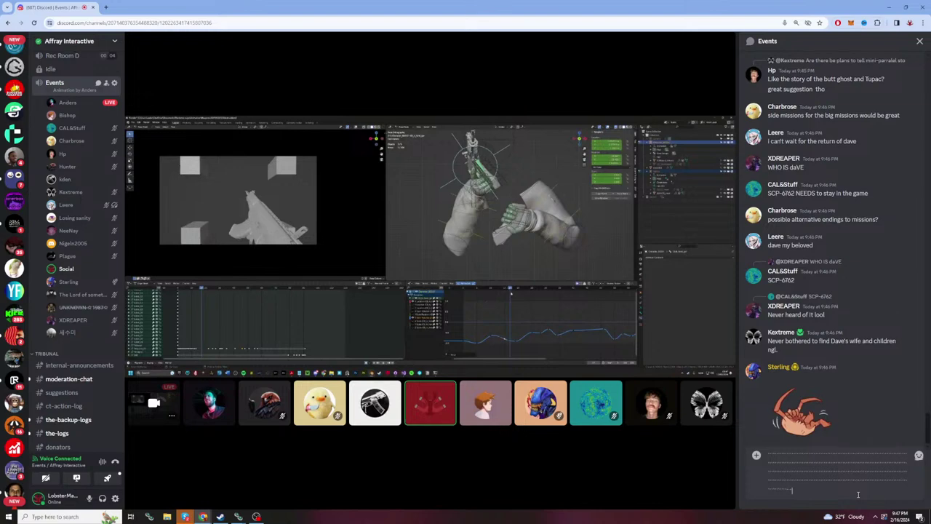
pyautogui.write(' and he is watching')
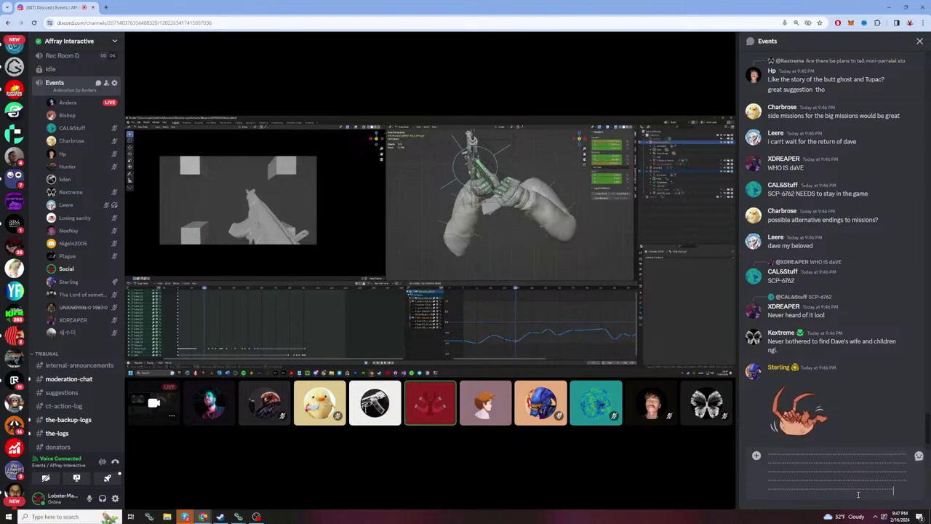
pyautogui.write(' and he is always behind you')
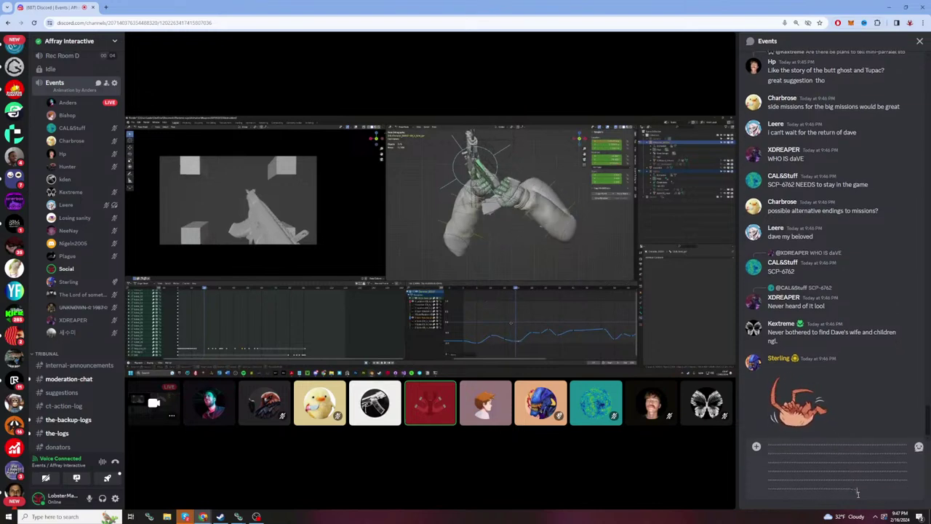
pyautogui.write(' and he will find you')
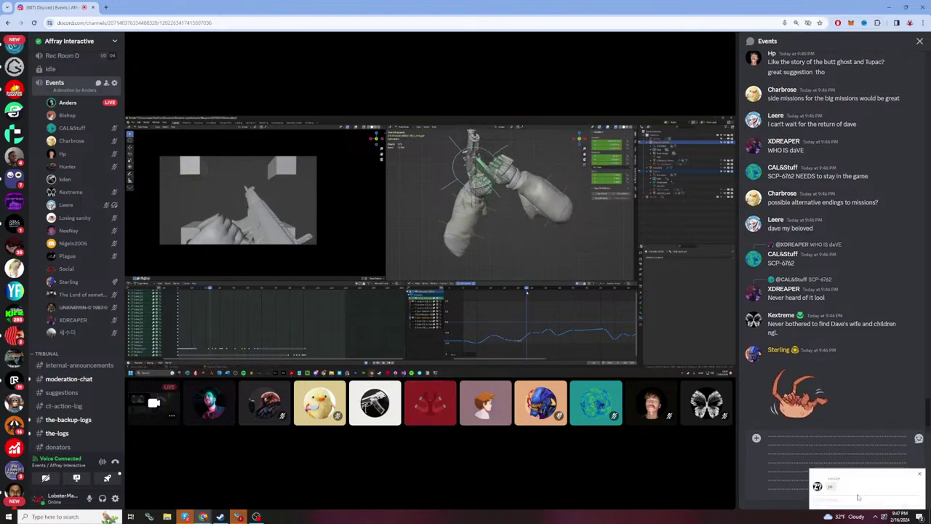
pyautogui.hotkey('ctrl', 'a')
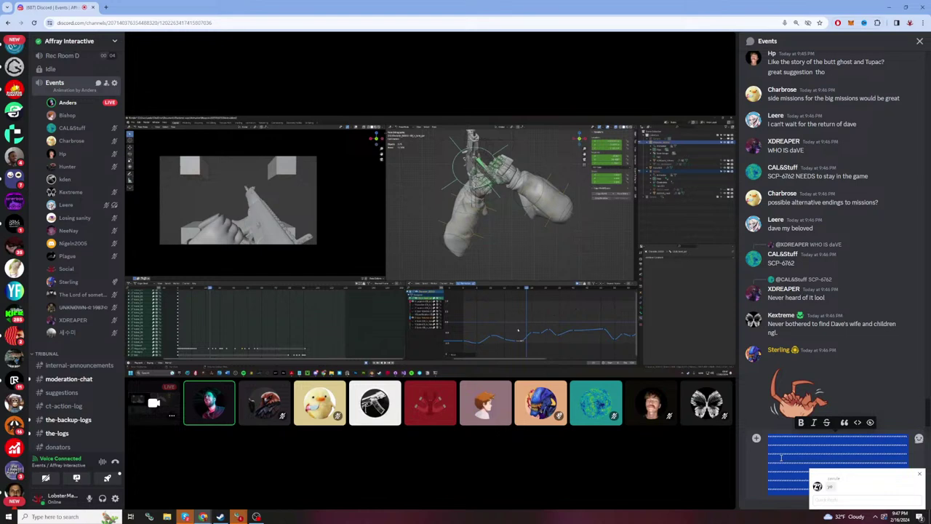
pyautogui.press('BackSpace')
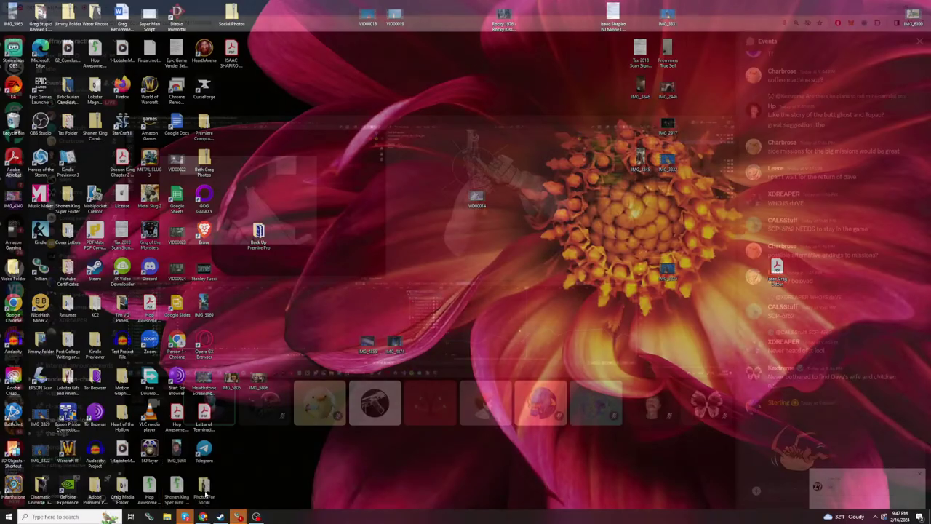
pyautogui.moveTo(206, 492)
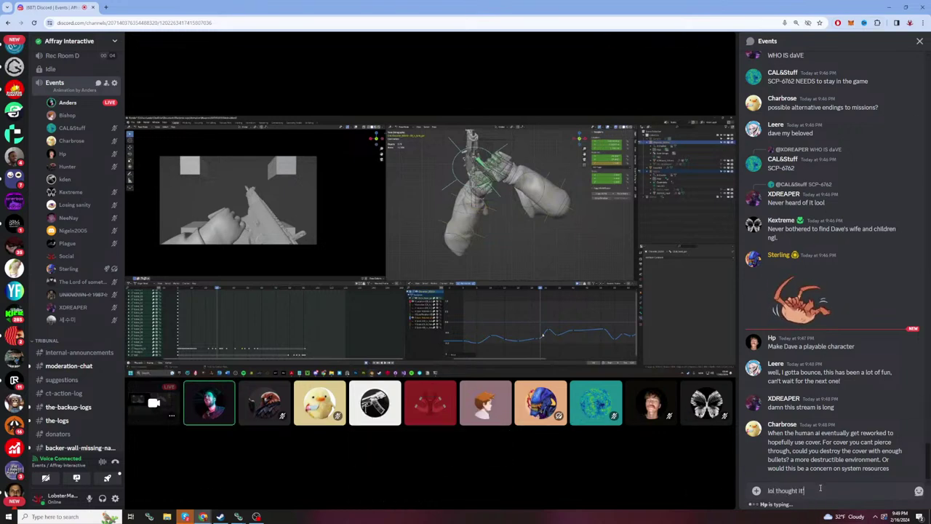
# Step: Send 'lol thought it'd be shorter but animators are vibing' and 'people seem to ahve a good time'
pyautogui.write('e shorter')
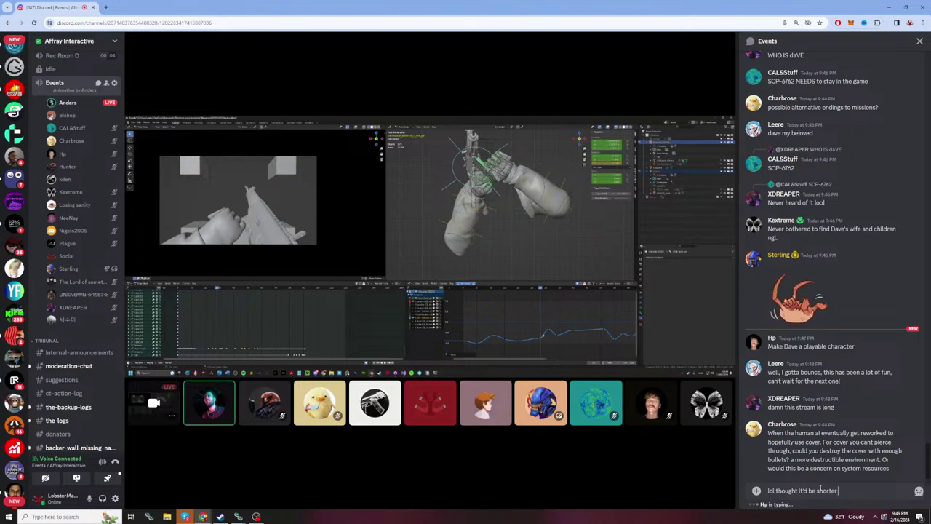
pyautogui.write(' but animators are vibing')
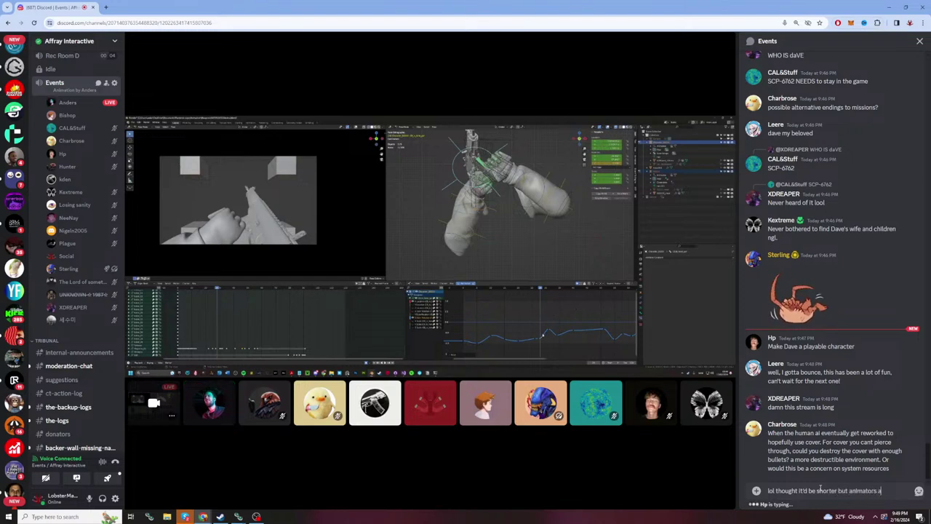
pyautogui.press('Return')
pyautogui.write('people seem to ahve a')
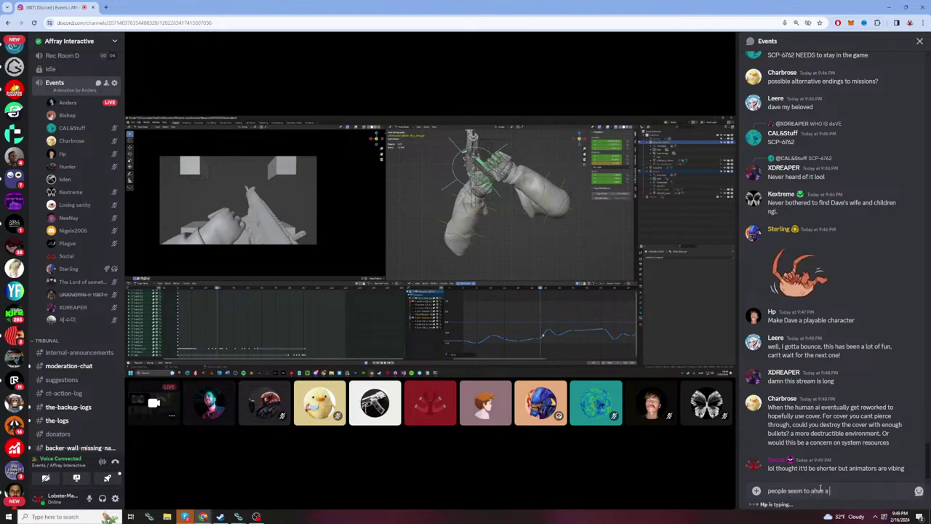
pyautogui.write(' good time')
pyautogui.press('Return')
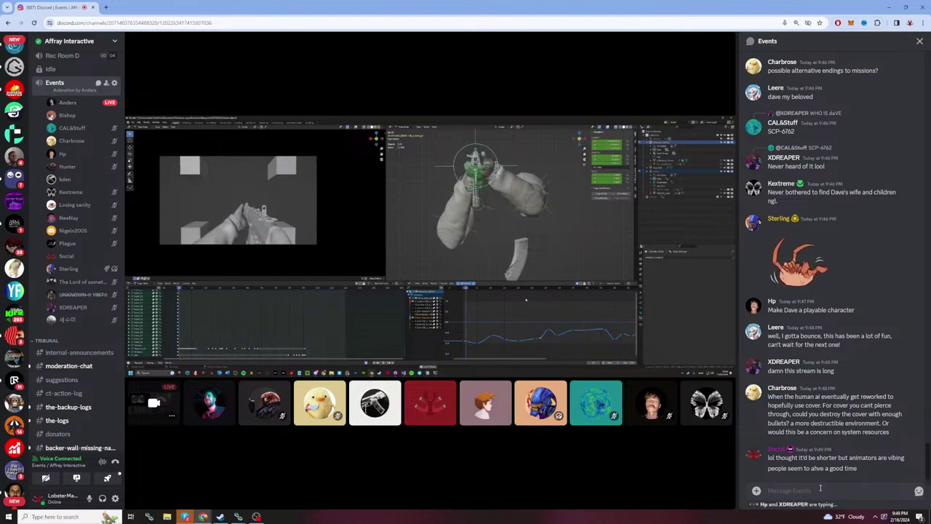
# Step: Draft a 'lol this has been a fun stream to watch' message, then delete it unsent
pyautogui.write('lol')
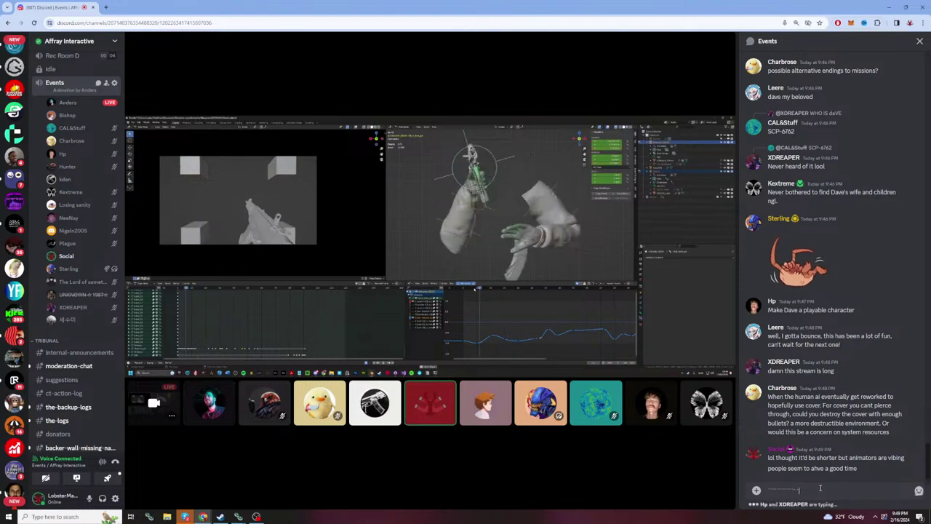
pyautogui.write(' this has been a fun stream to watch')
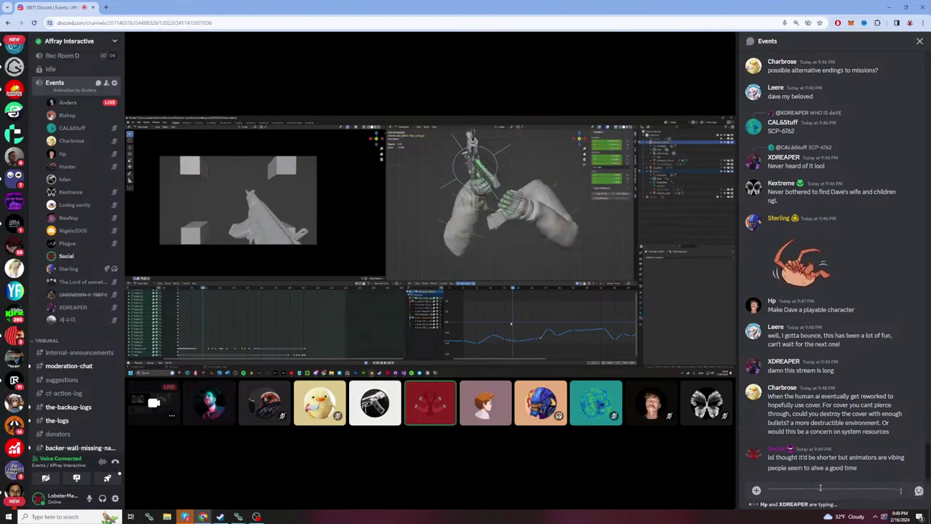
pyautogui.write(' haha')
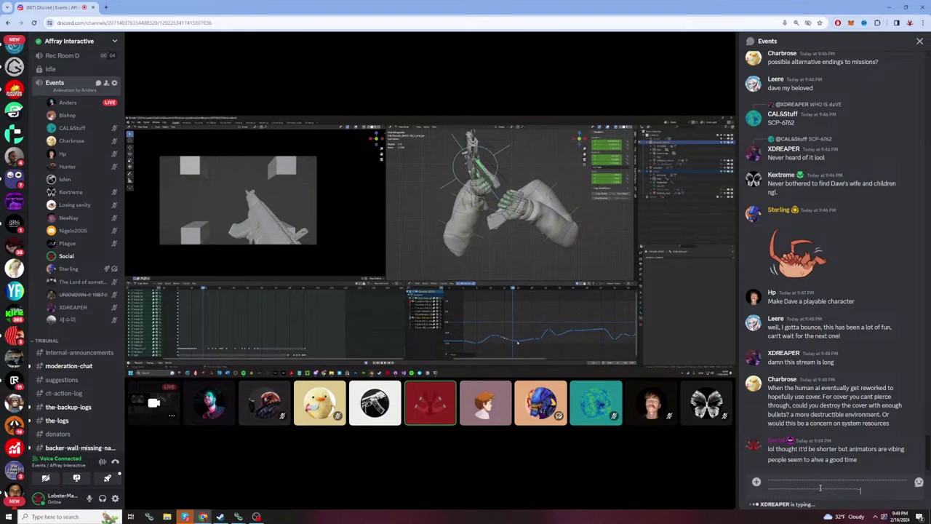
pyautogui.write(' and the animation is looking great')
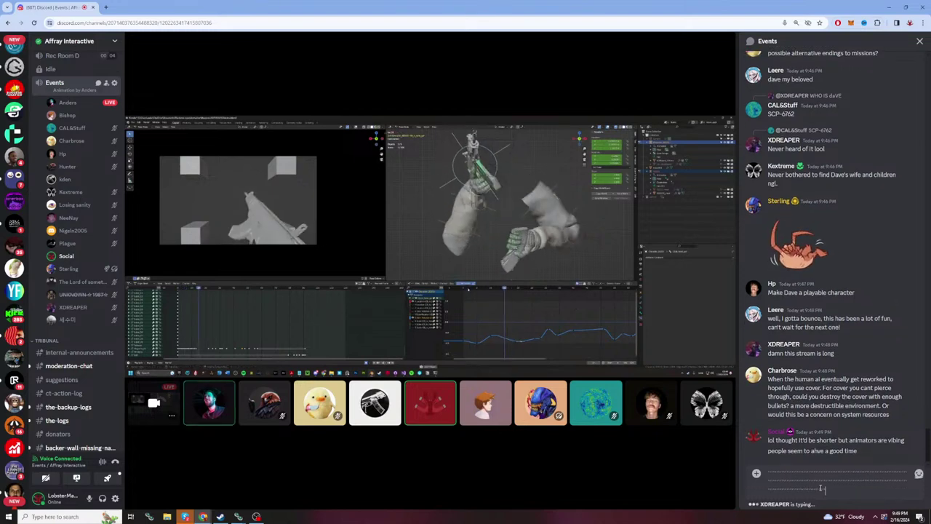
pyautogui.write(' keep it up')
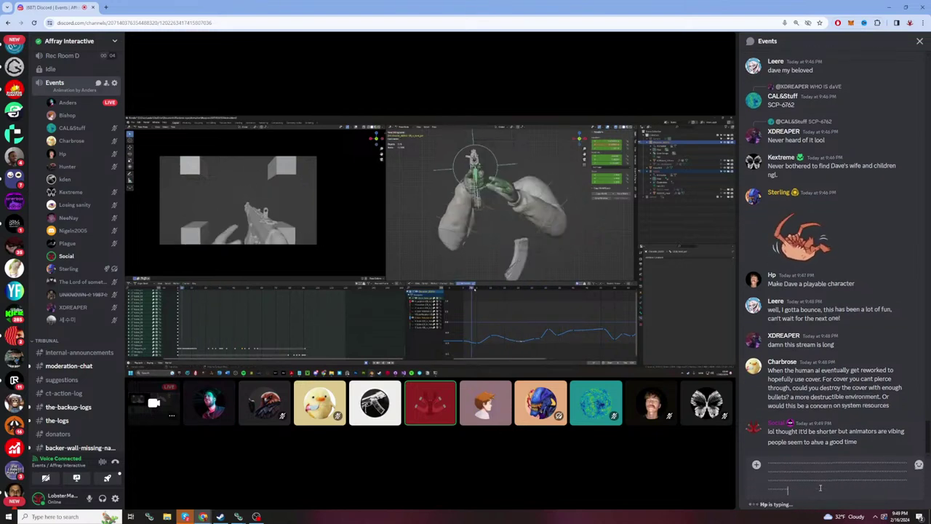
pyautogui.write(' you got this have fun with the rest')
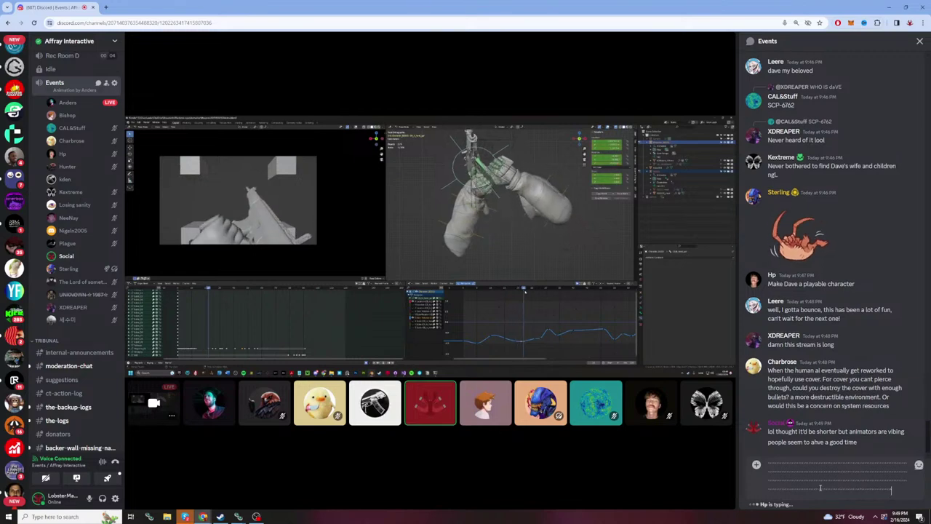
pyautogui.write(' of the stream everyone')
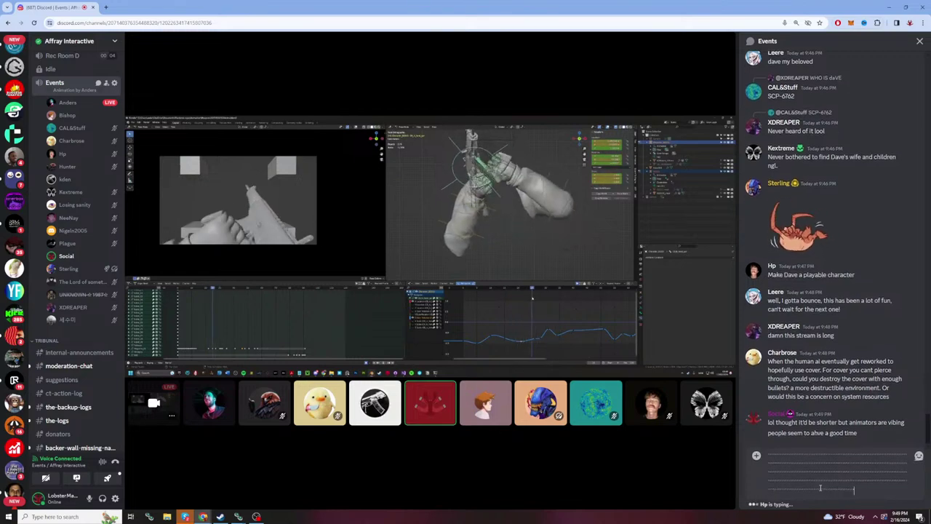
pyautogui.write(' and keep up the great work')
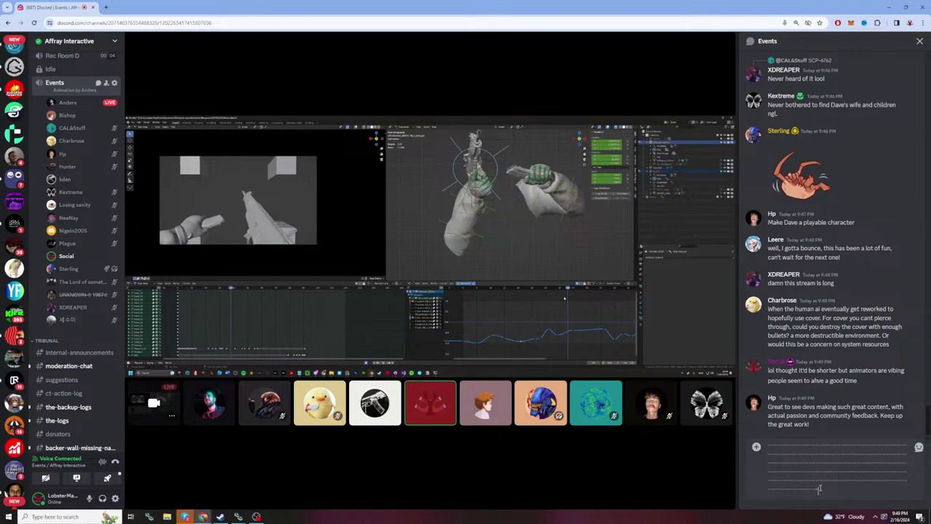
pyautogui.write(', love the animations!')
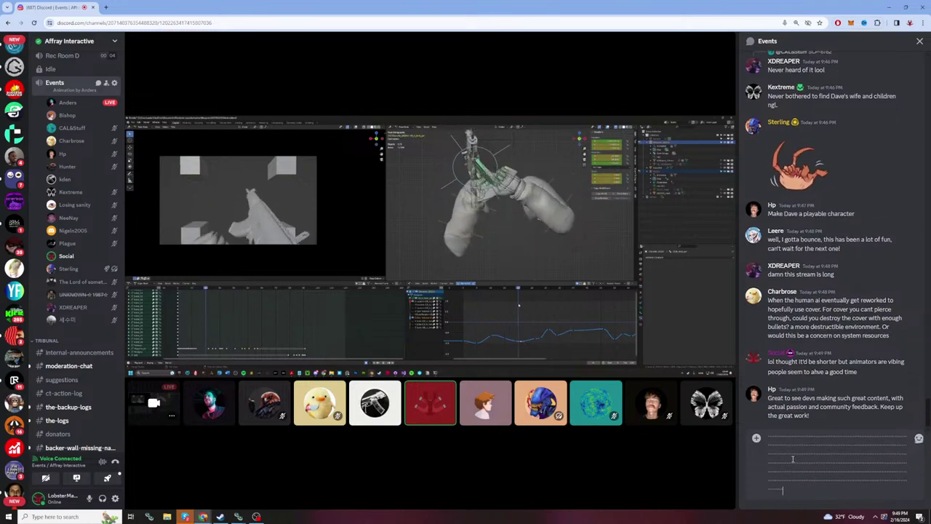
pyautogui.hotkey('ctrl', 'a')
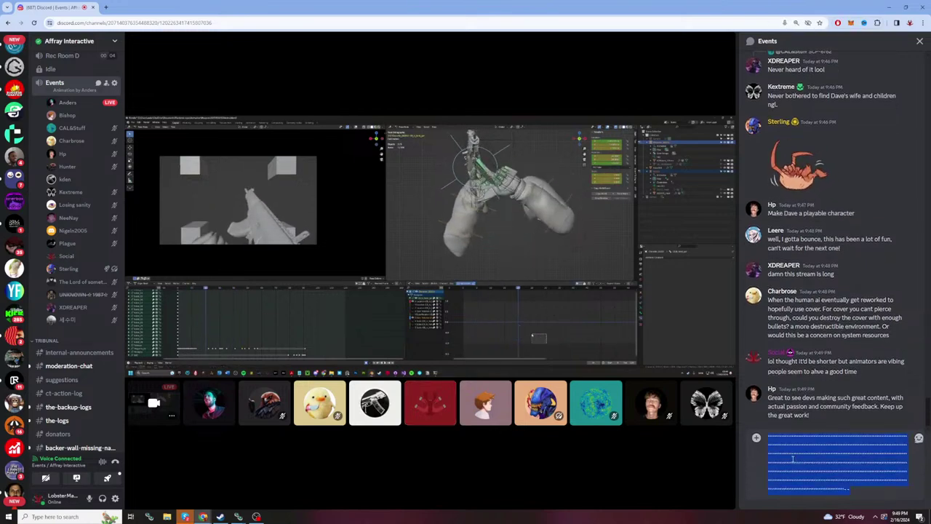
pyautogui.press('BackSpace')
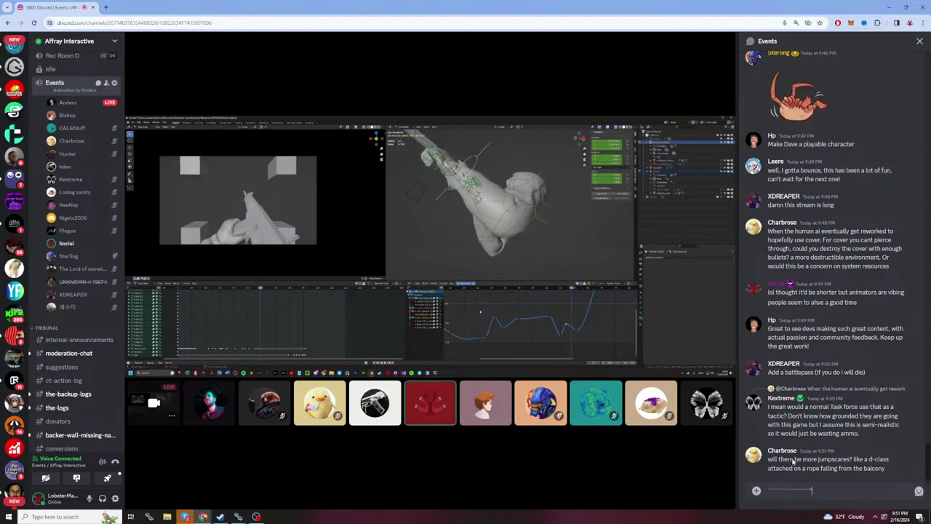
pyautogui.write('i think that would be cool')
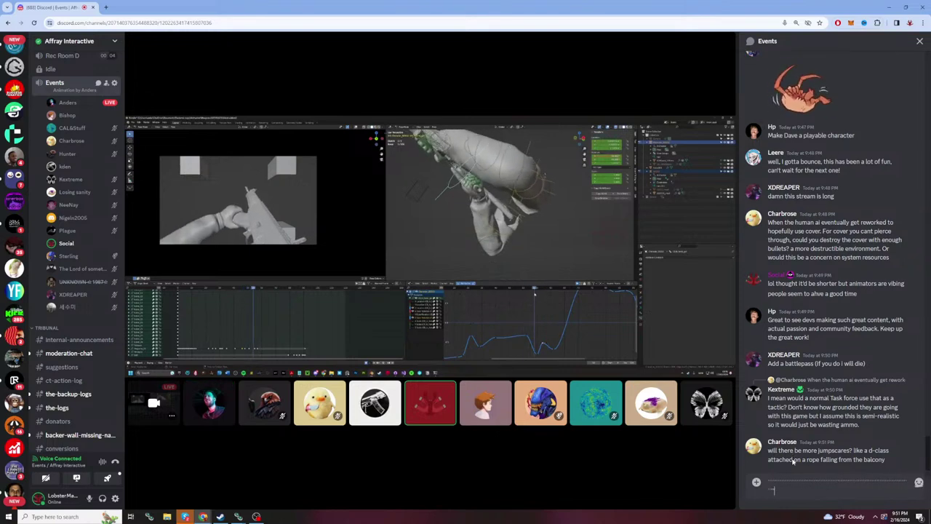
pyautogui.write(' maybe')
pyautogui.write('a')
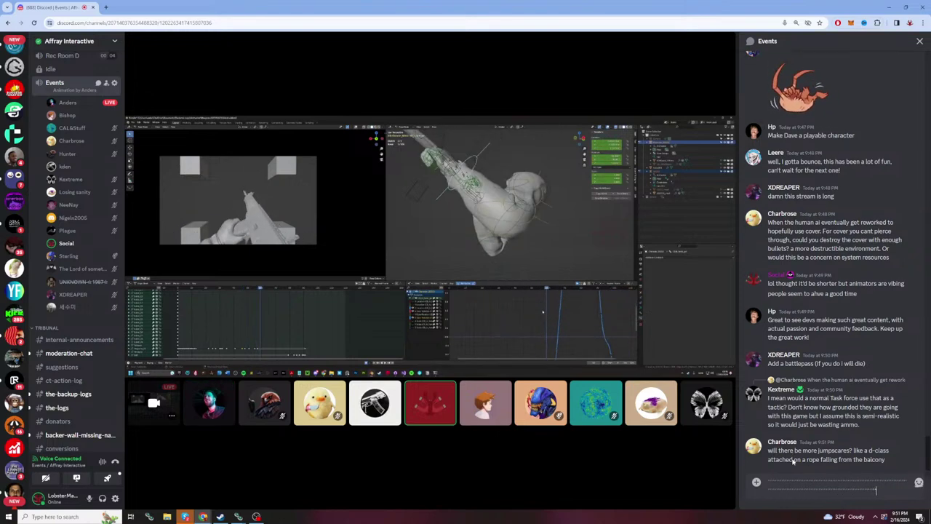
pyautogui.write('a')
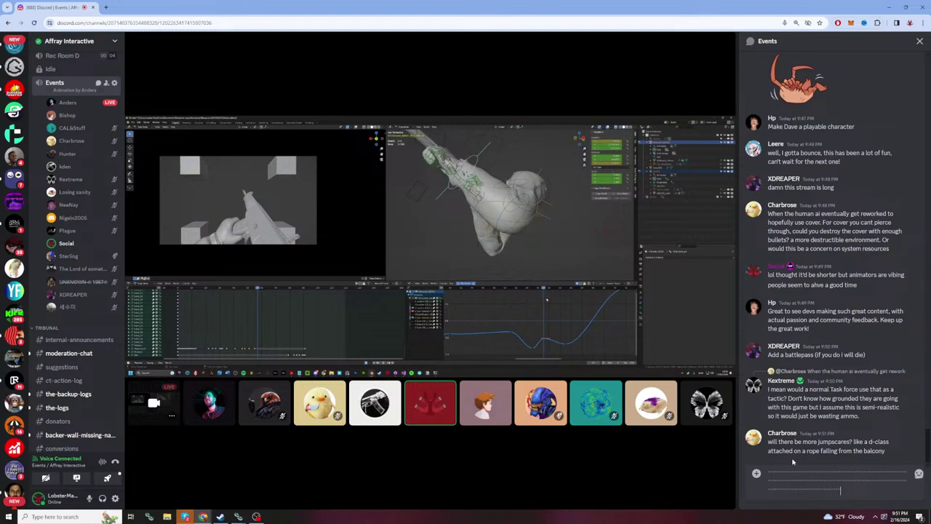
pyautogui.write('a')
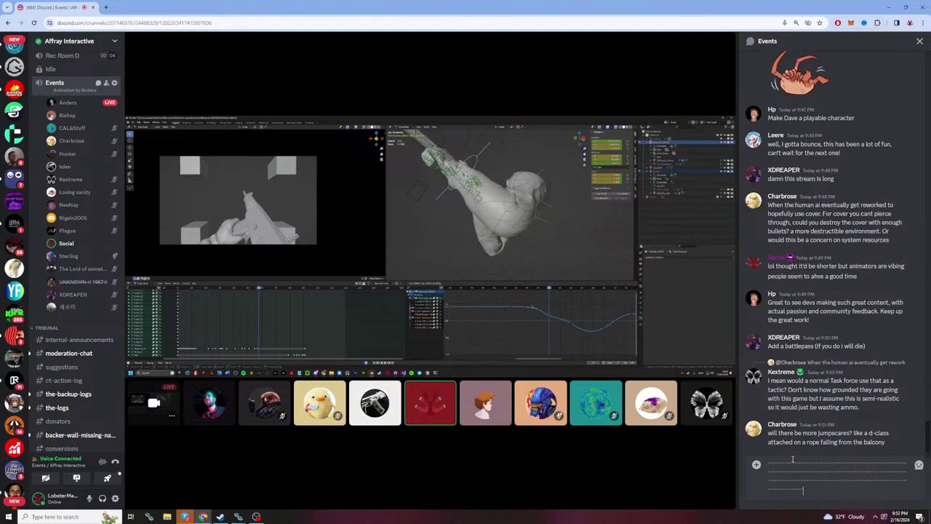
pyautogui.write('a')
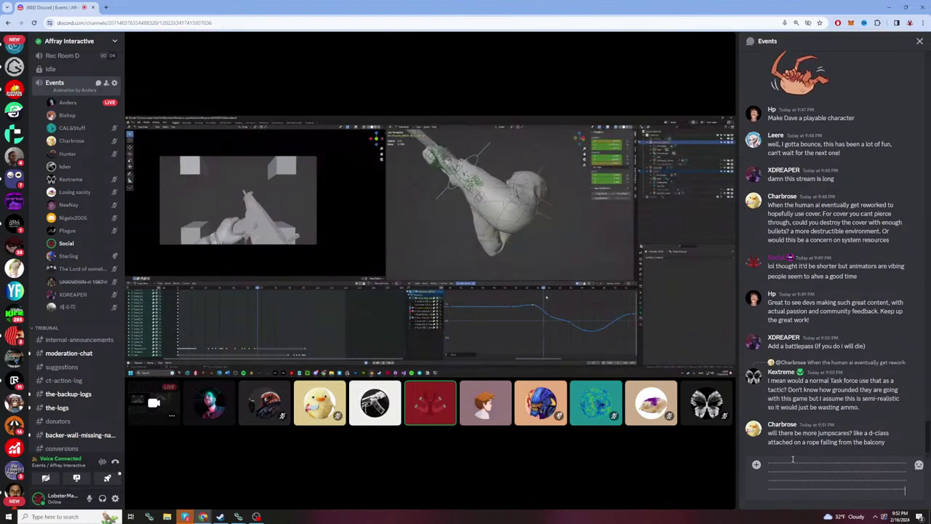
pyautogui.write('a')
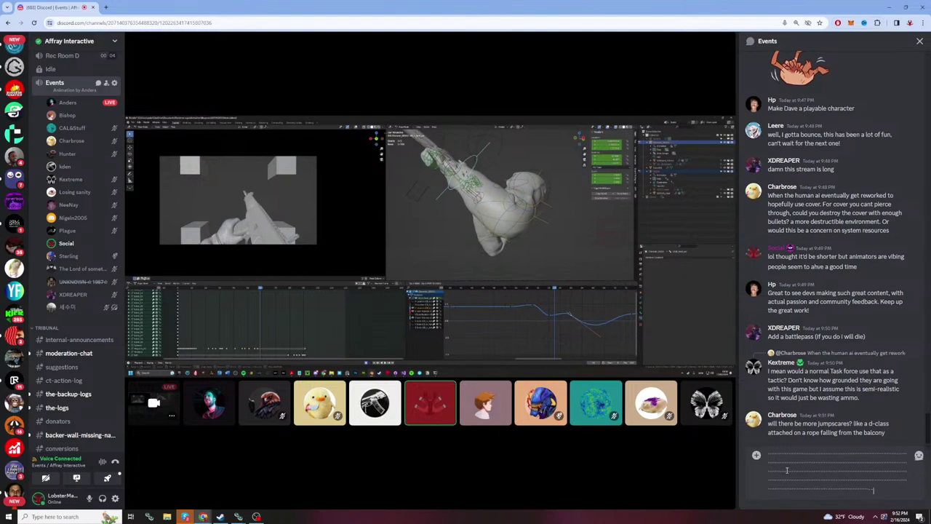
pyautogui.write('a')
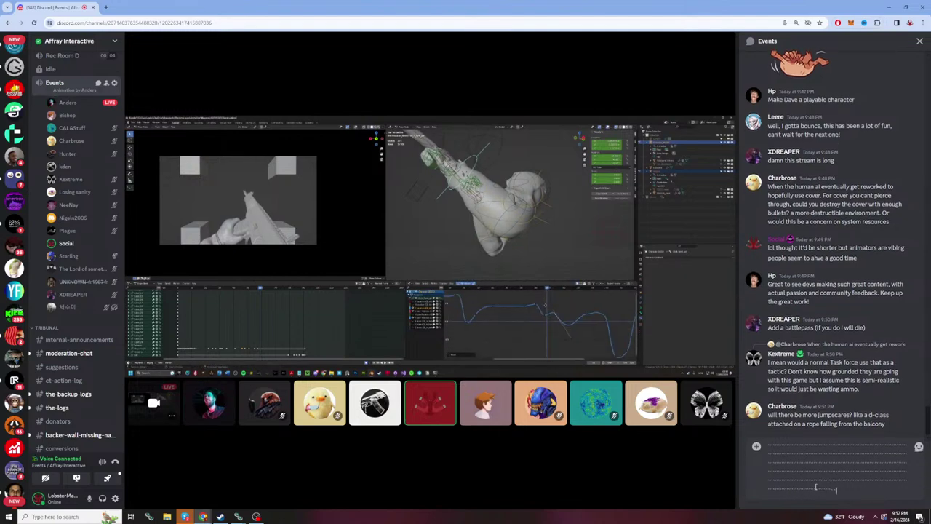
pyautogui.hotkey('ctrl', 'a')
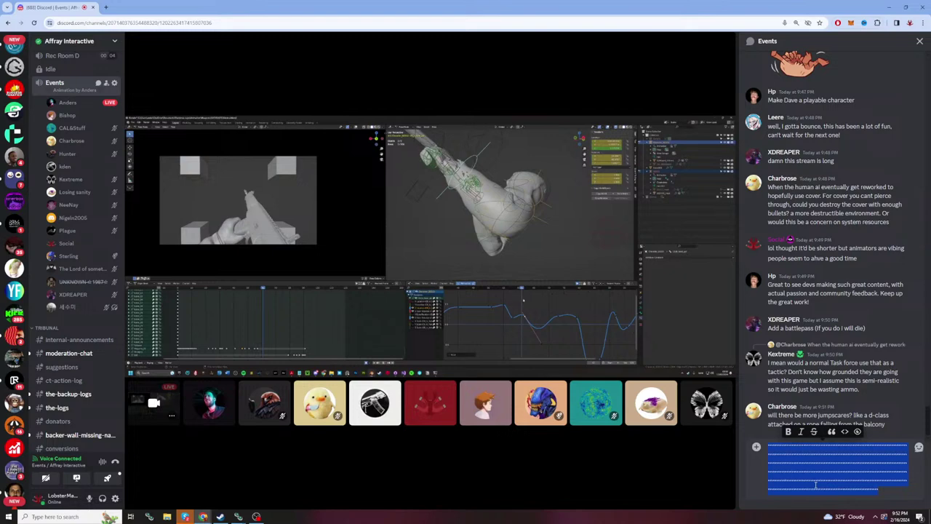
pyautogui.press('BackSpace')
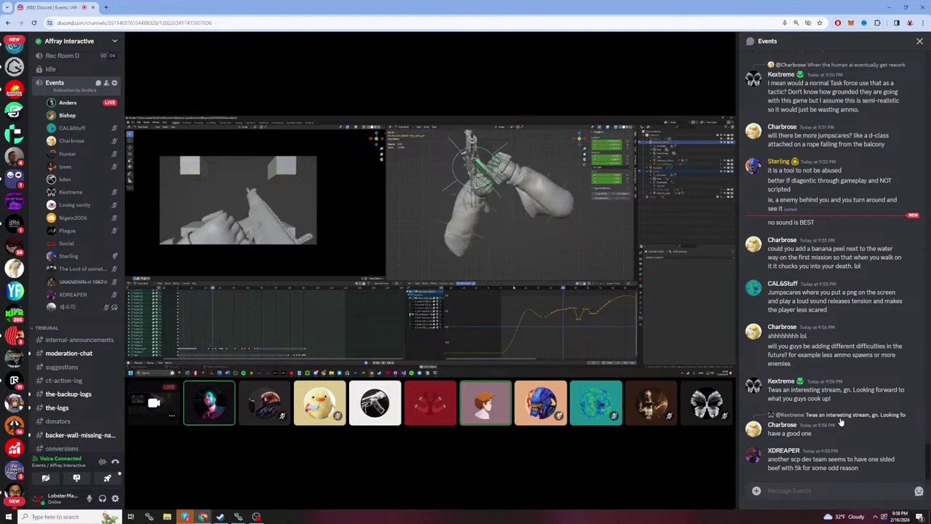
# Step: Send a thank-you to the viewer by username, then 'hape you come to other events in the future'
pyautogui.click(808, 492)
pyautogui.write('thank you kextre')
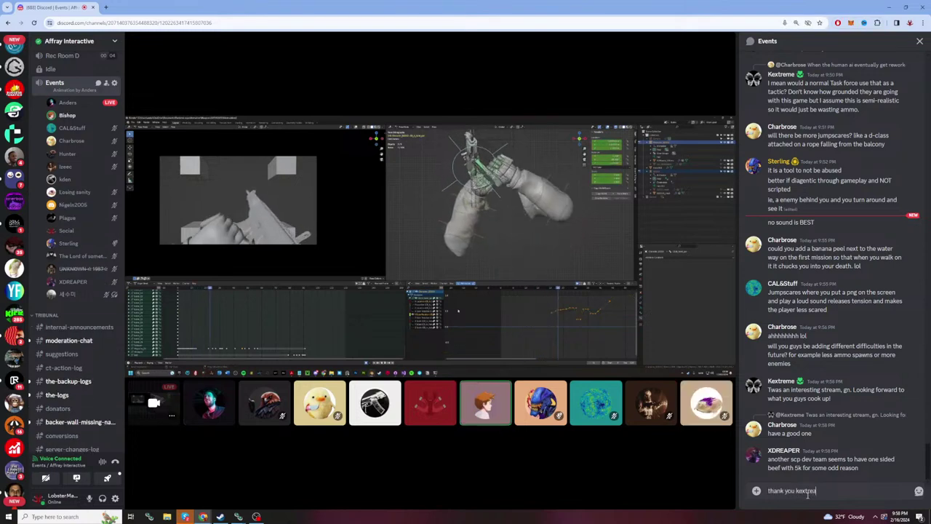
pyautogui.write('me')
pyautogui.press('Return')
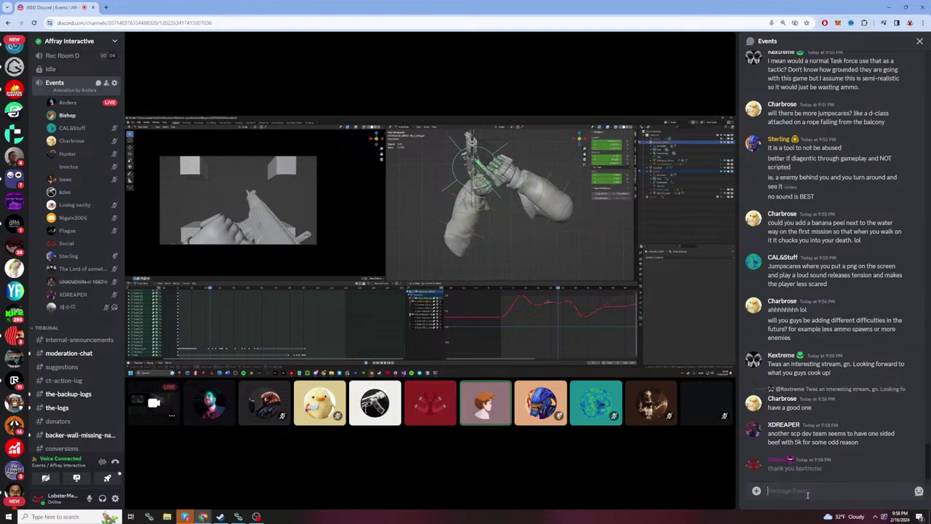
pyautogui.write('hape you come to other')
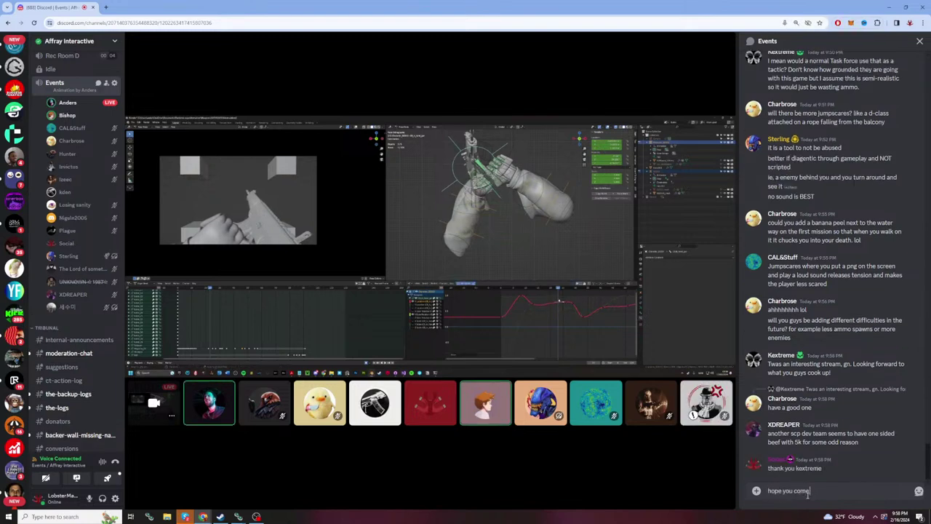
pyautogui.write(' events')
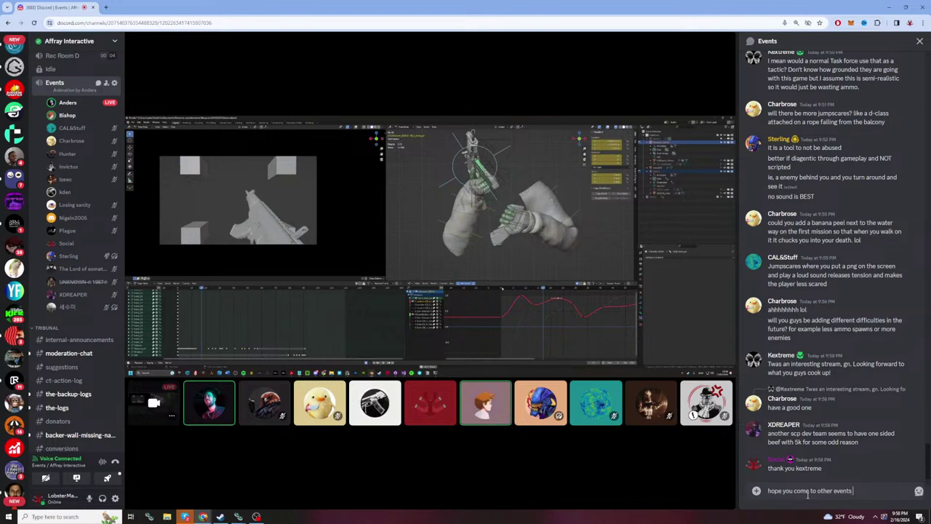
pyautogui.write(' in the future')
pyautogui.press('Return')
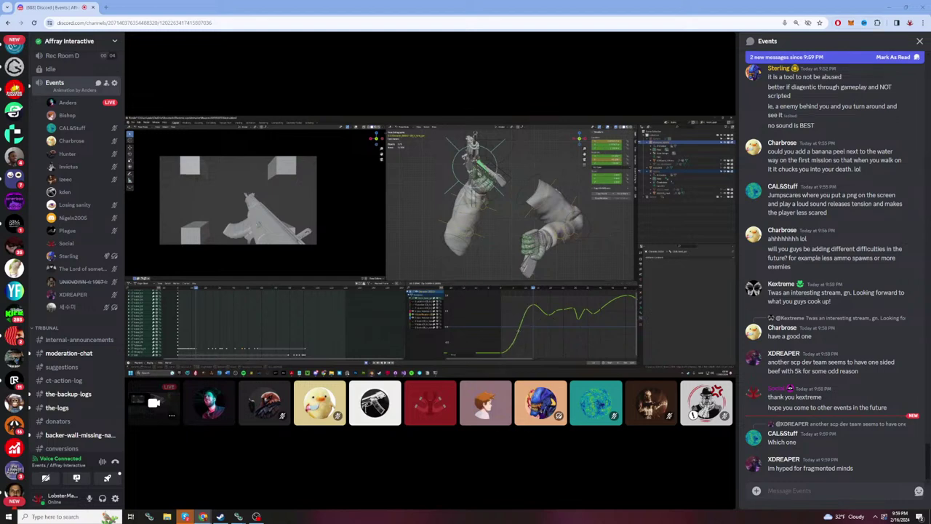
pyautogui.moveTo(465, 38)
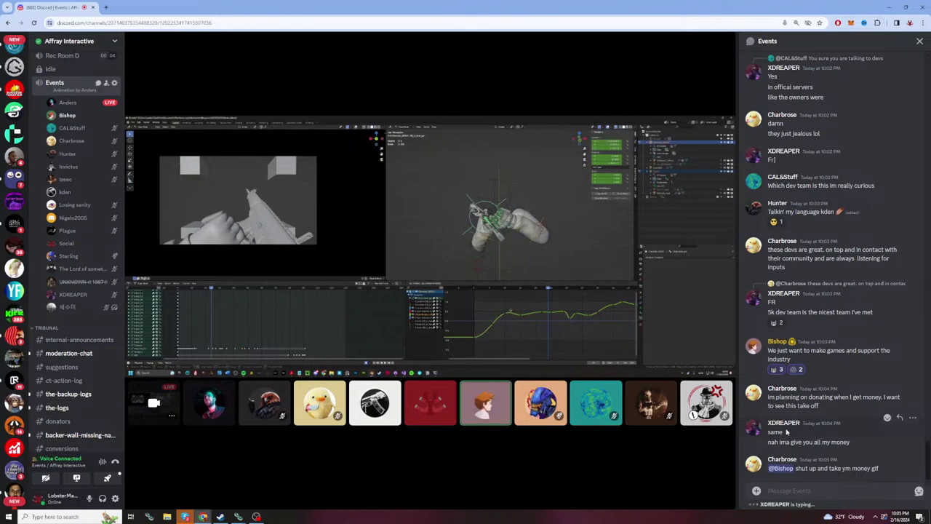
pyautogui.moveTo(609, 196)
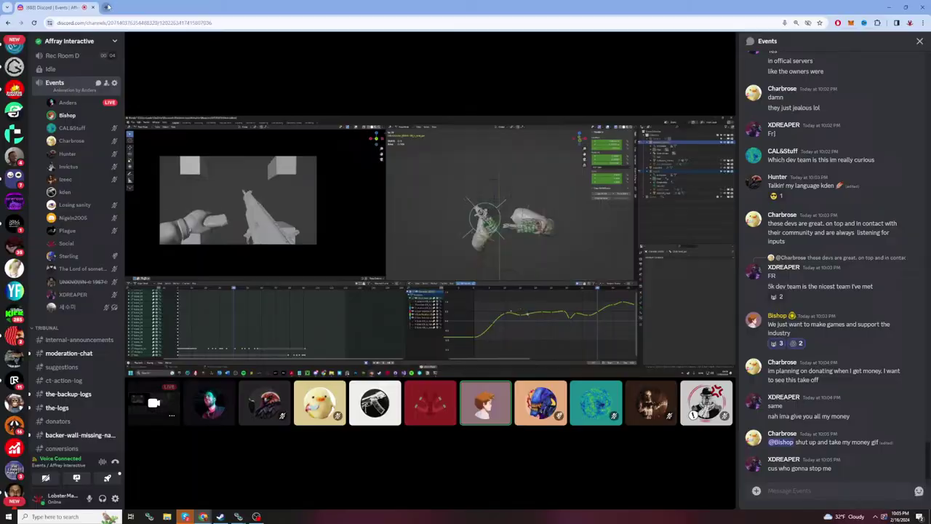
# Step: Open a new browser tab with the affray.co address
pyautogui.hotkey('ctrl', 't')
pyautogui.write('ebay.co')
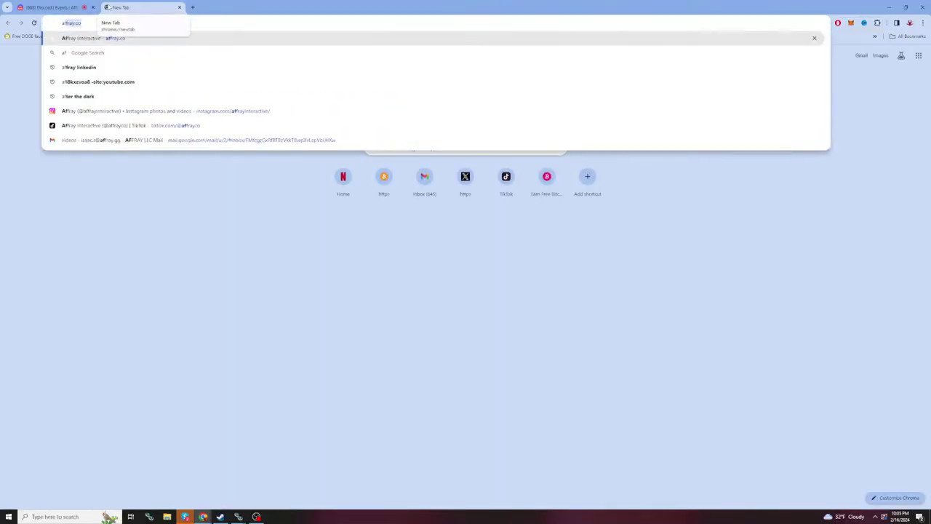
pyautogui.press('Escape')
# Step: Load robaroba.gg in the Discord tab, then return to the Discord tab after checking the new tab
pyautogui.click(76, 8)
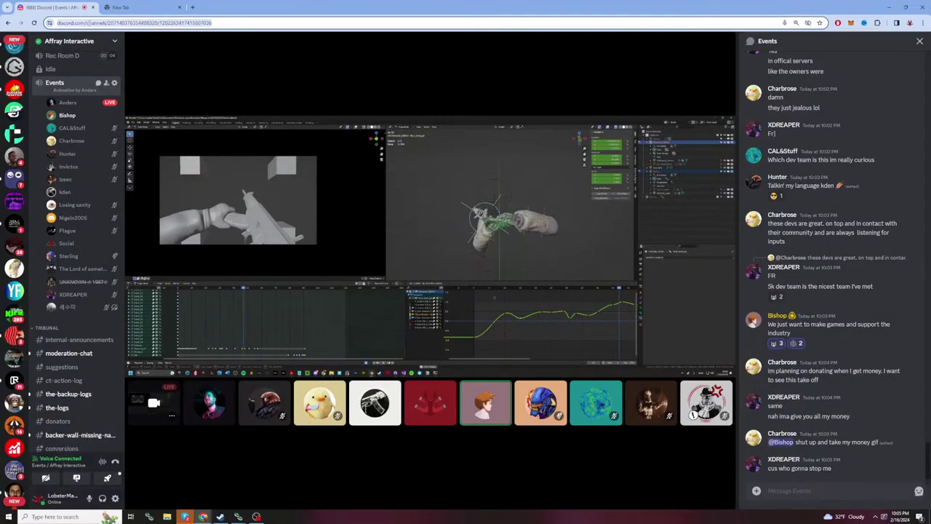
pyautogui.click(89, 22)
pyautogui.write('robarciba.gg')
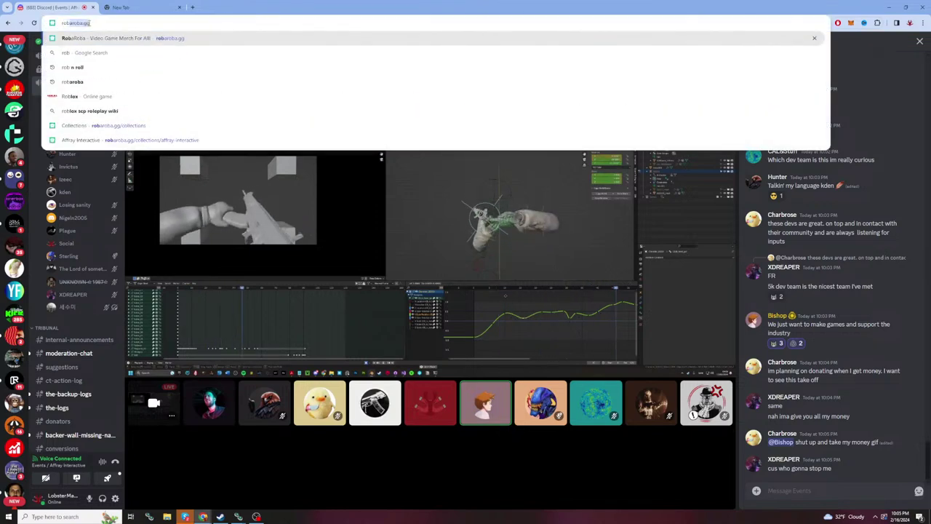
pyautogui.press('Return')
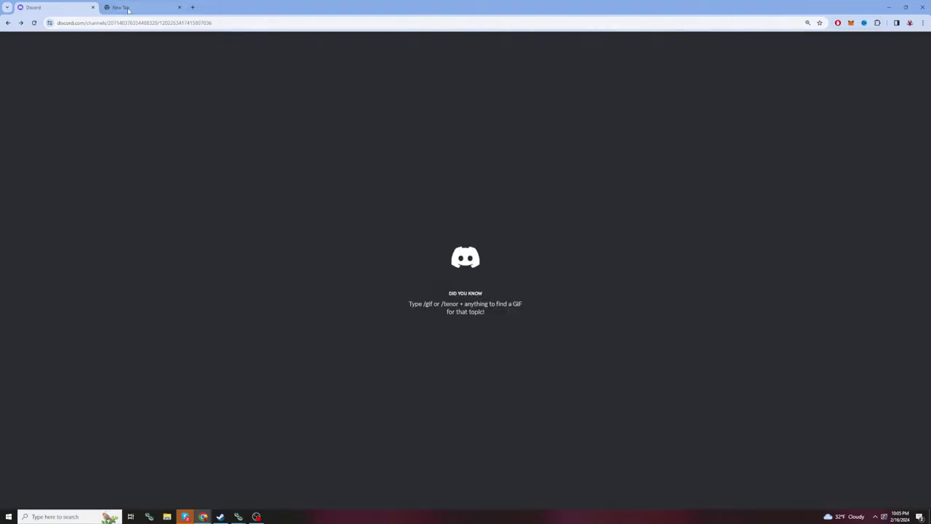
pyautogui.click(127, 8)
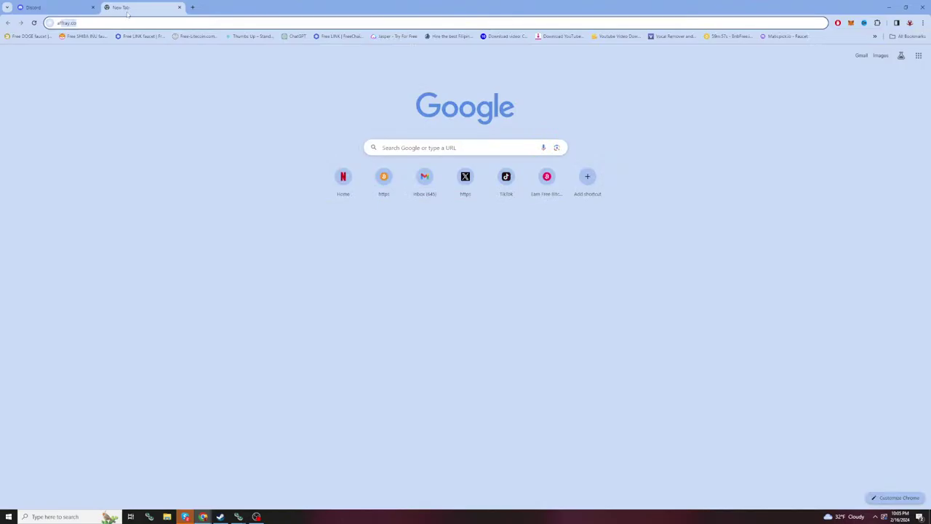
pyautogui.click(62, 6)
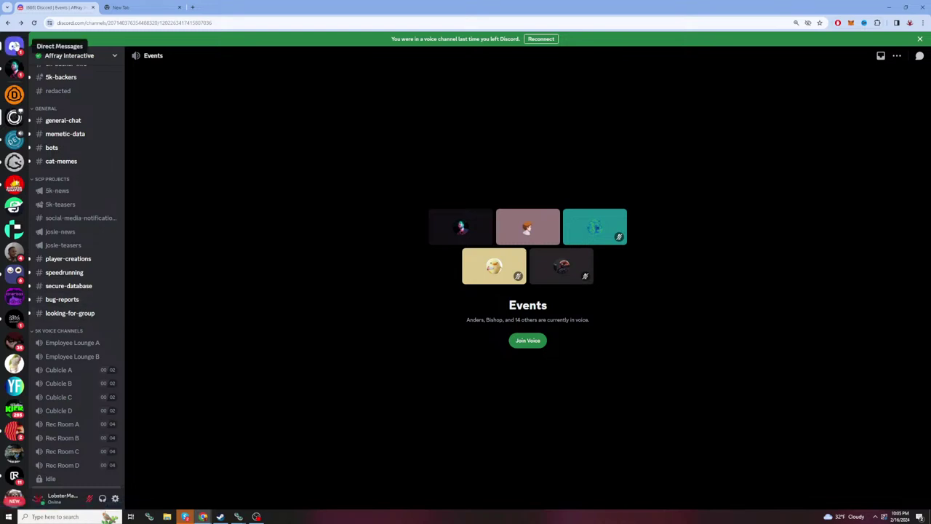
# Step: Rejoin the Affray Interactive Events voice channel, watch the live screen share, and show the chat alongside
pyautogui.click(14, 46)
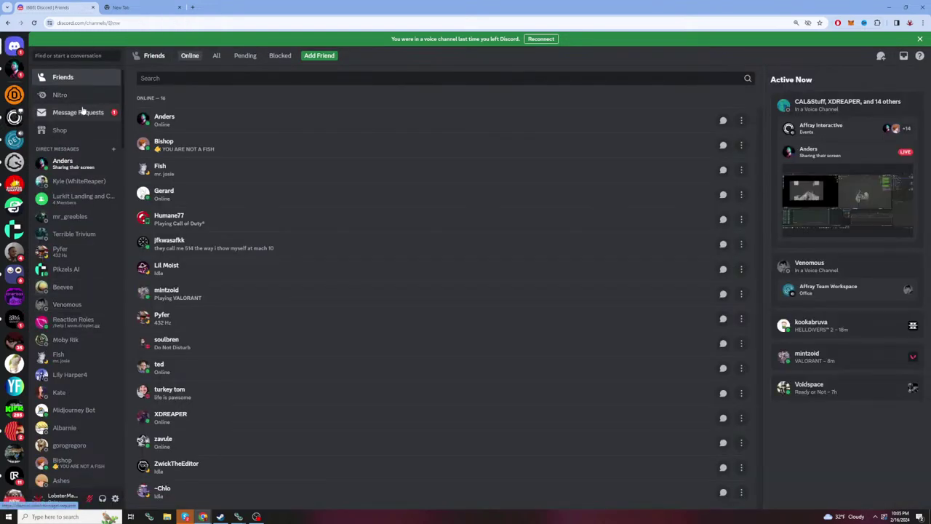
pyautogui.click(14, 118)
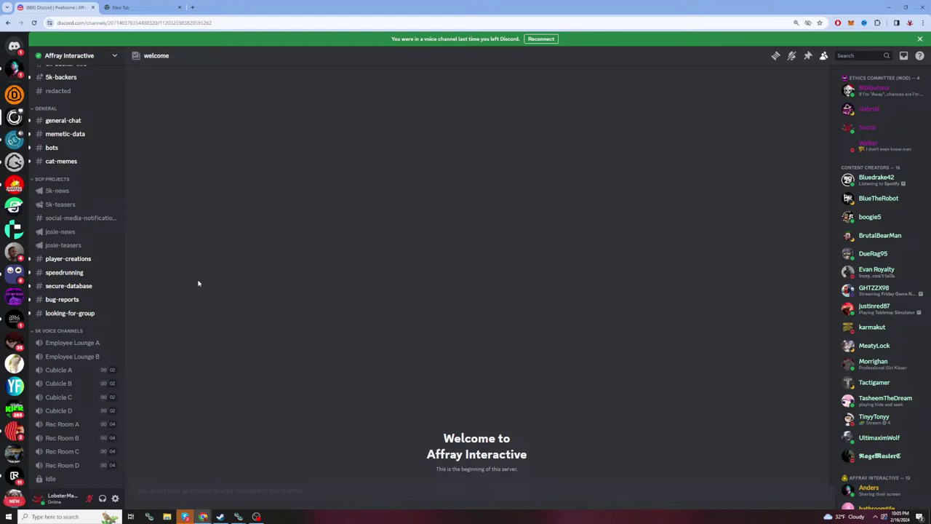
pyautogui.scroll(-5, 73, 291)
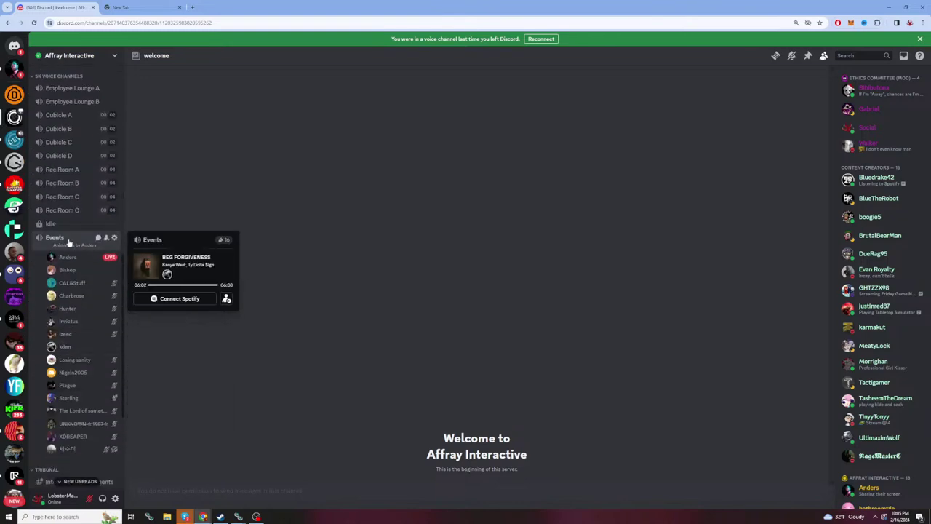
pyautogui.click(79, 248)
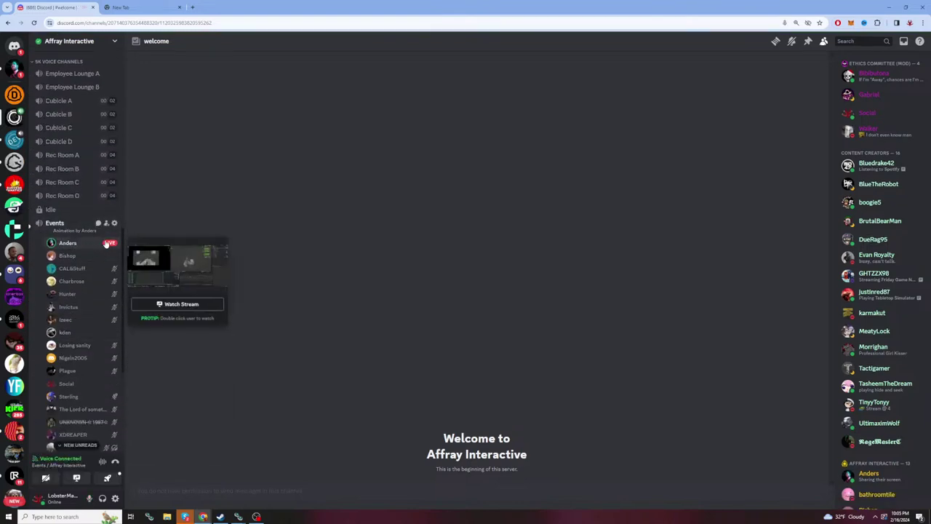
pyautogui.click(105, 243)
pyautogui.click(107, 244)
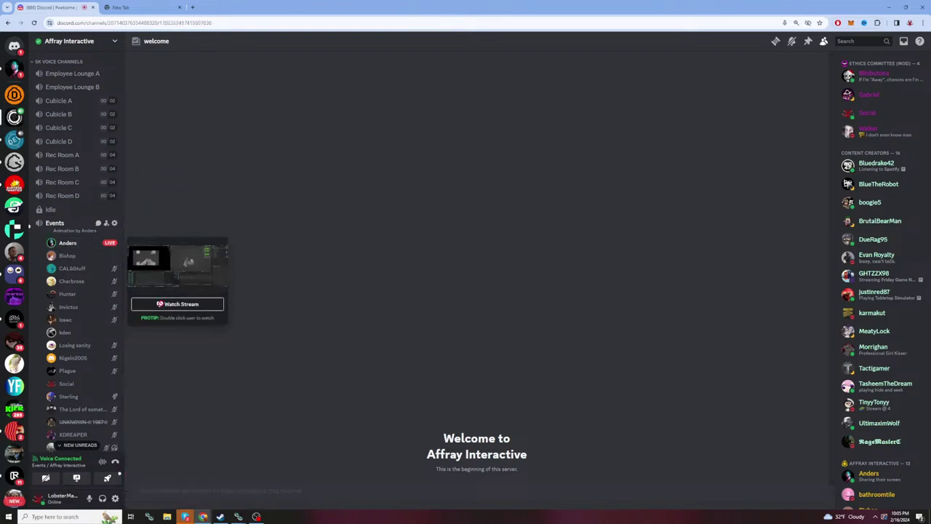
pyautogui.click(176, 304)
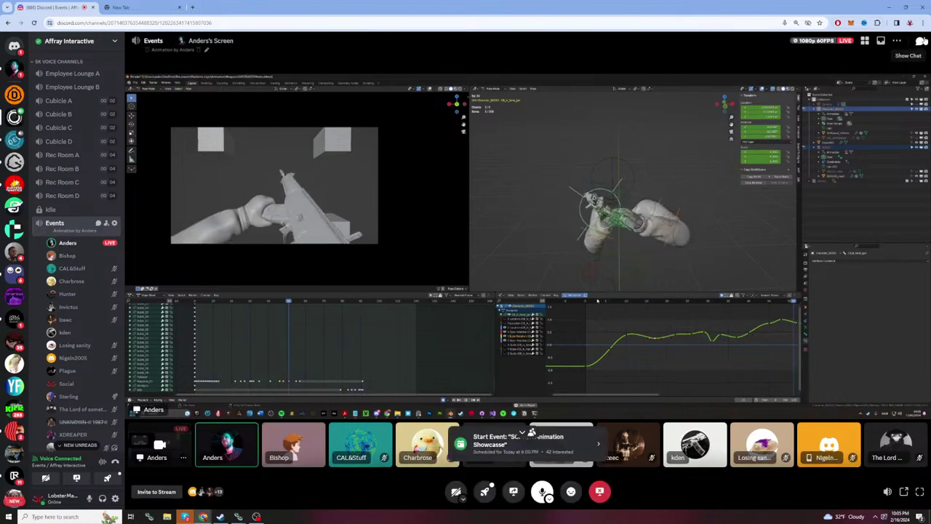
pyautogui.click(922, 40)
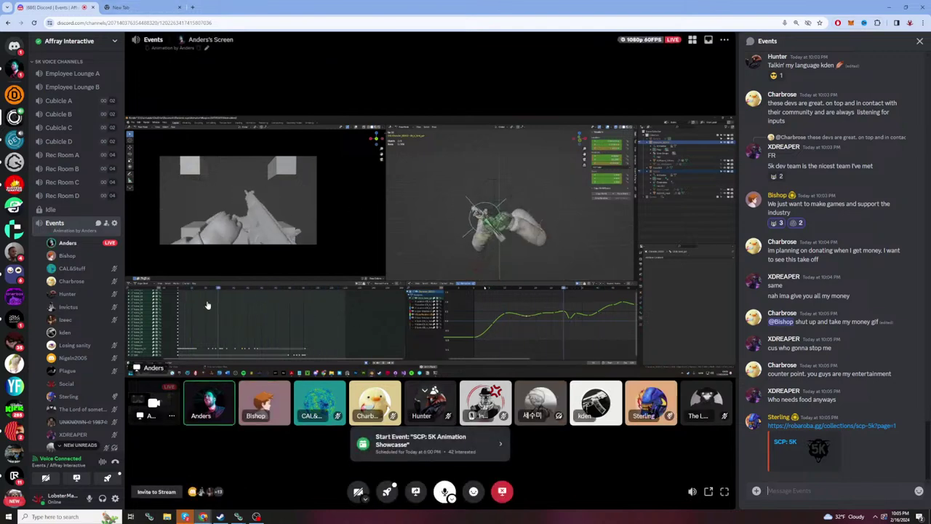
# Step: Type a 'who needs sleep anyways' draft in the Events box, then select and delete it
pyautogui.click(773, 491)
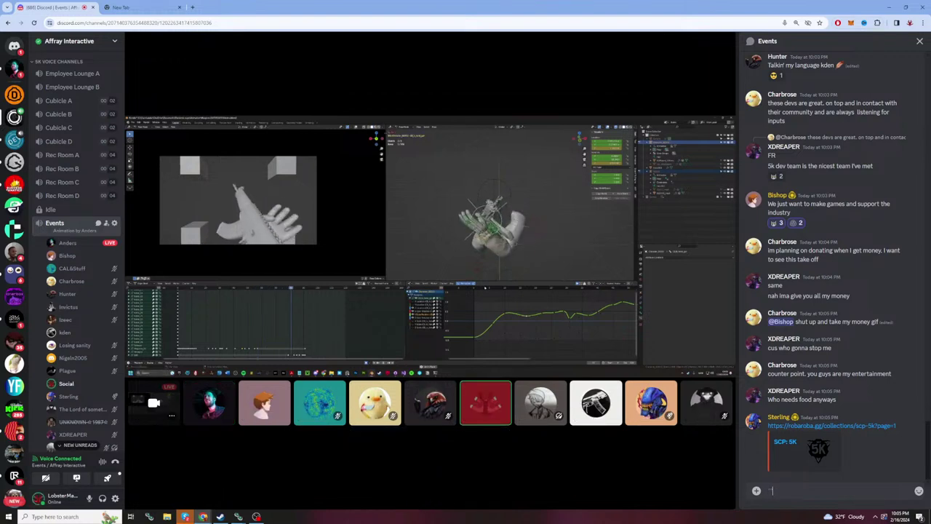
pyautogui.write('who needs sleep anyways lol')
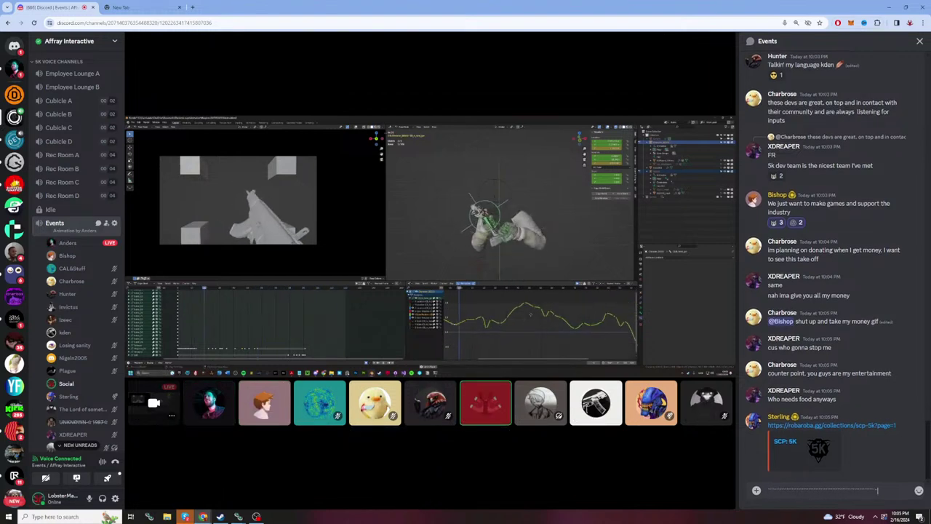
pyautogui.write(' i just keep working all night')
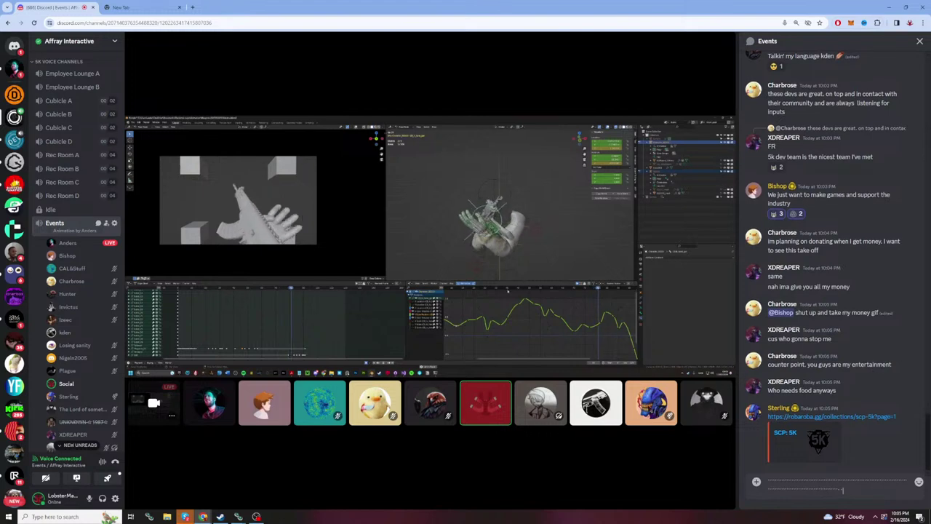
pyautogui.write(' and then sleep all day')
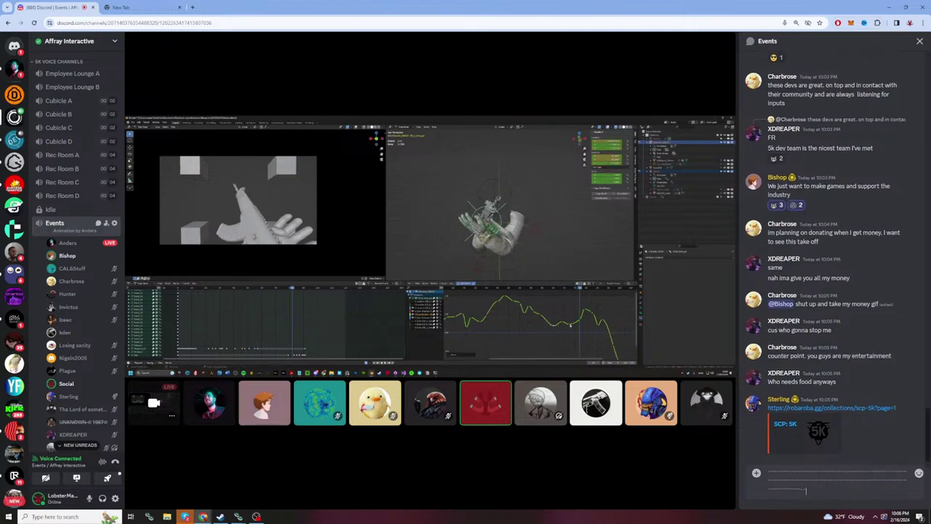
pyautogui.write(' it is a cycle honestly')
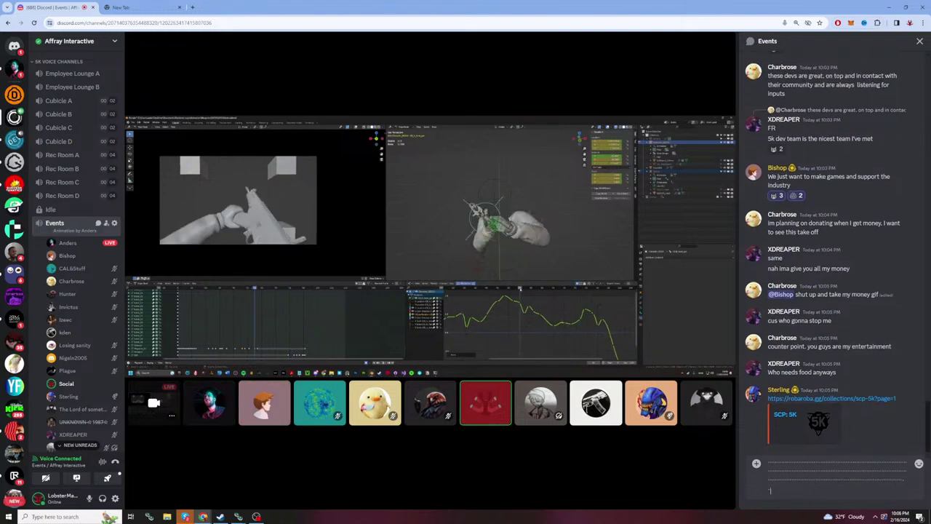
pyautogui.write(' but i kinda like it tbh')
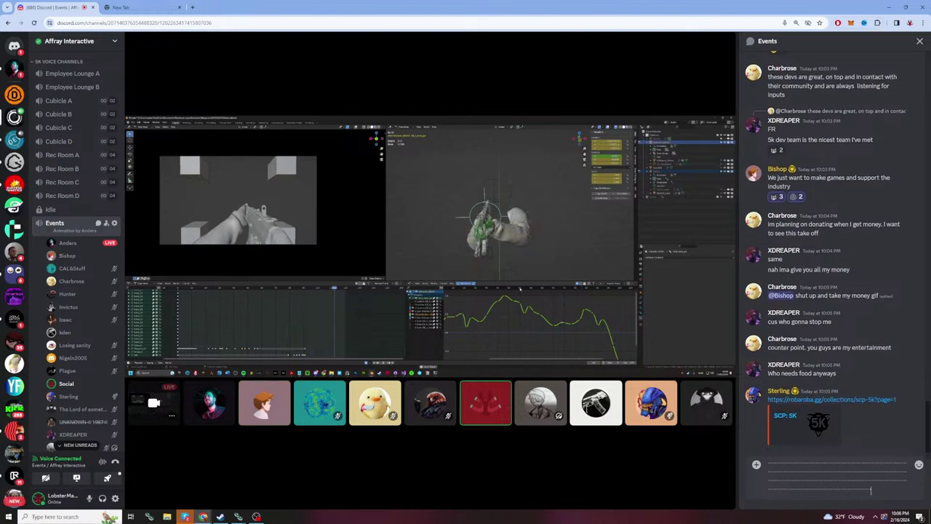
pyautogui.moveTo(520, 289)
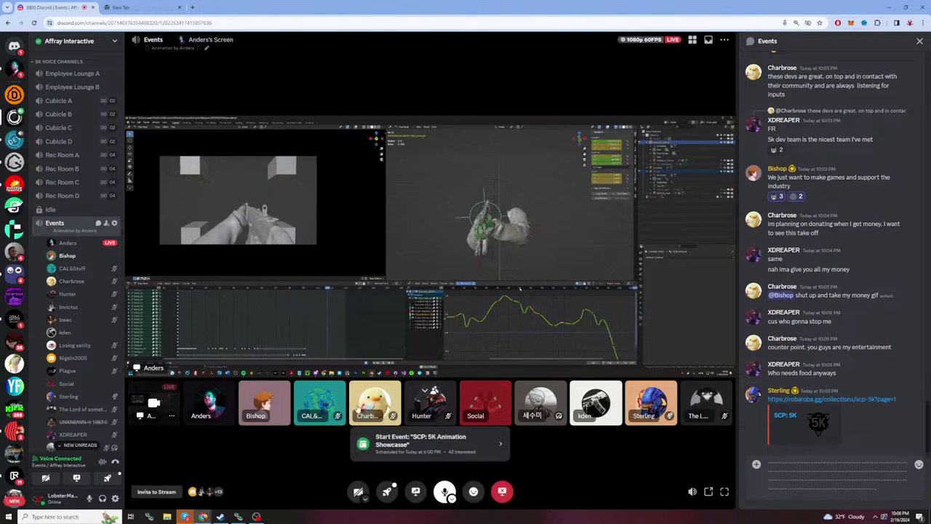
pyautogui.tripleClick(837, 462)
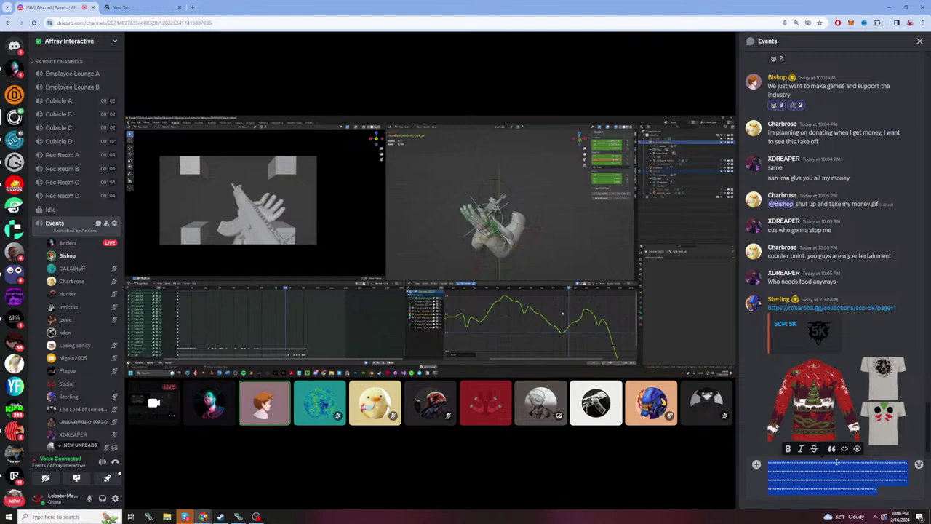
pyautogui.press('BackSpace')
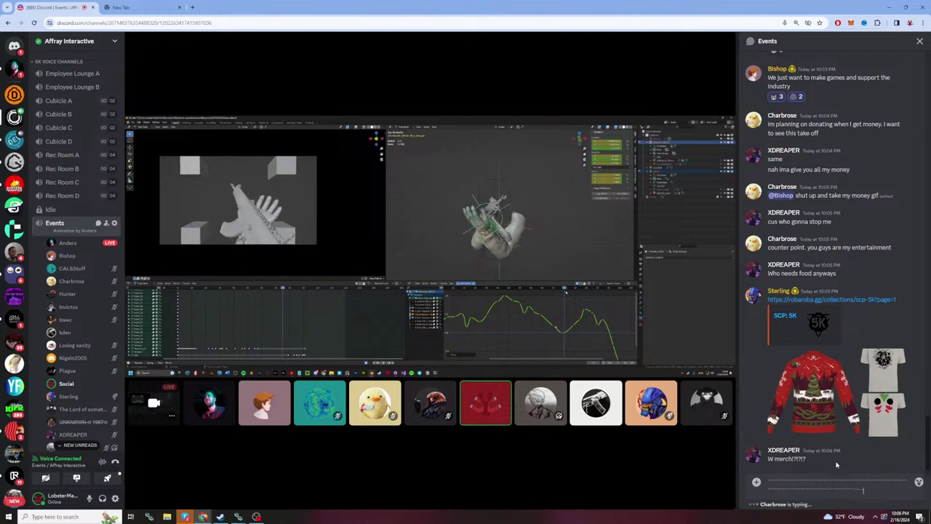
pyautogui.write('...')
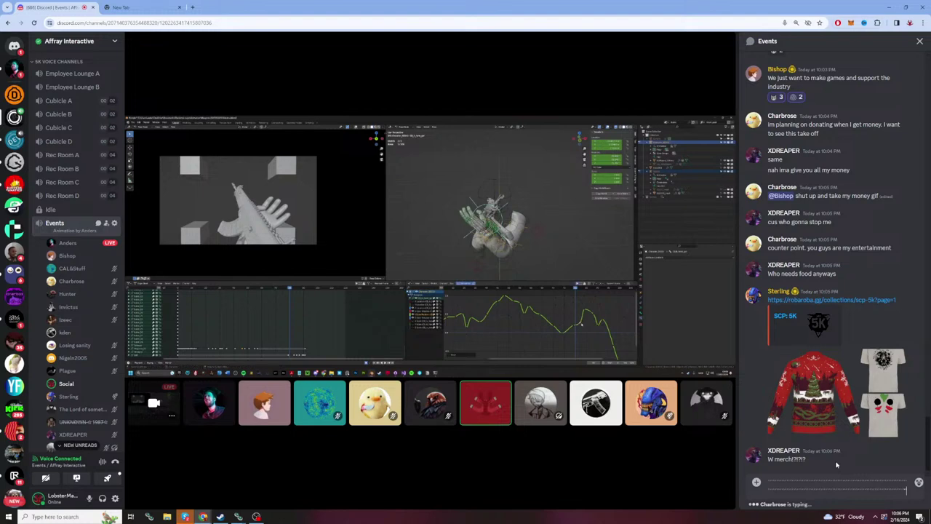
pyautogui.write('...')
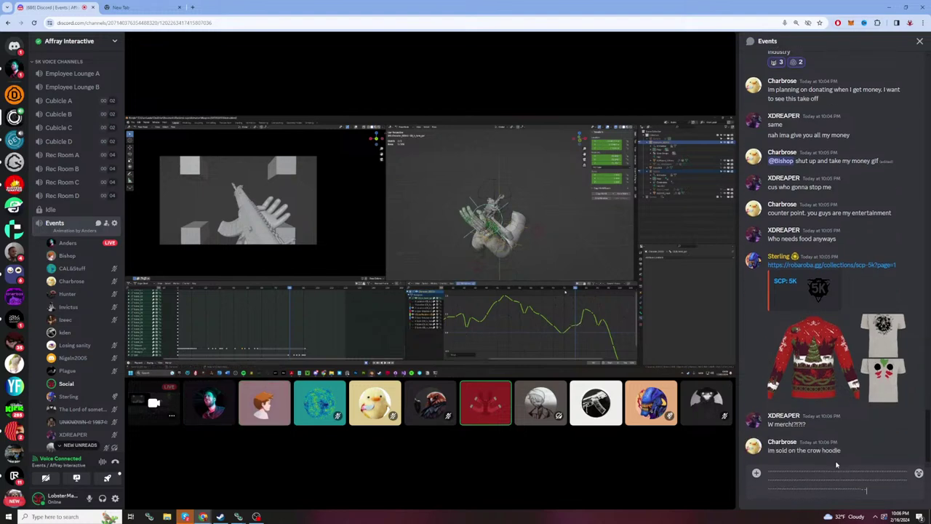
pyautogui.write('...')
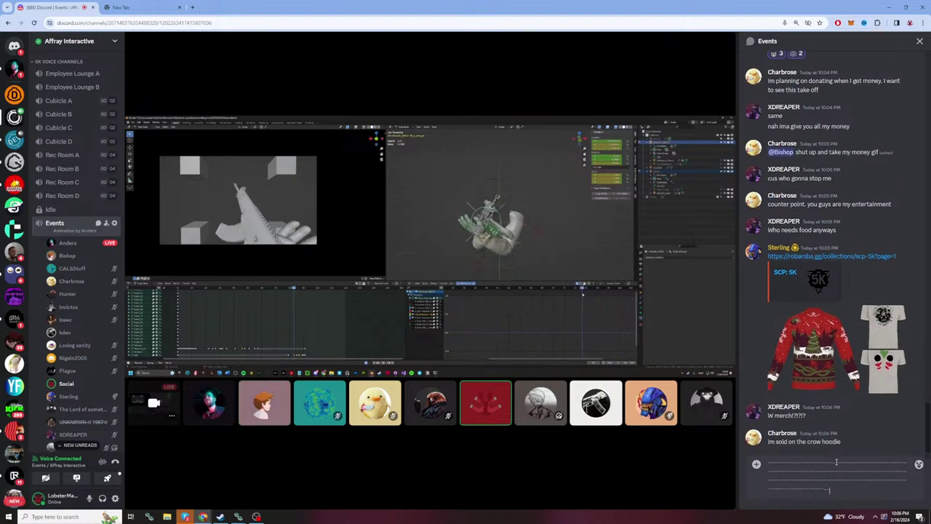
pyautogui.write('...')
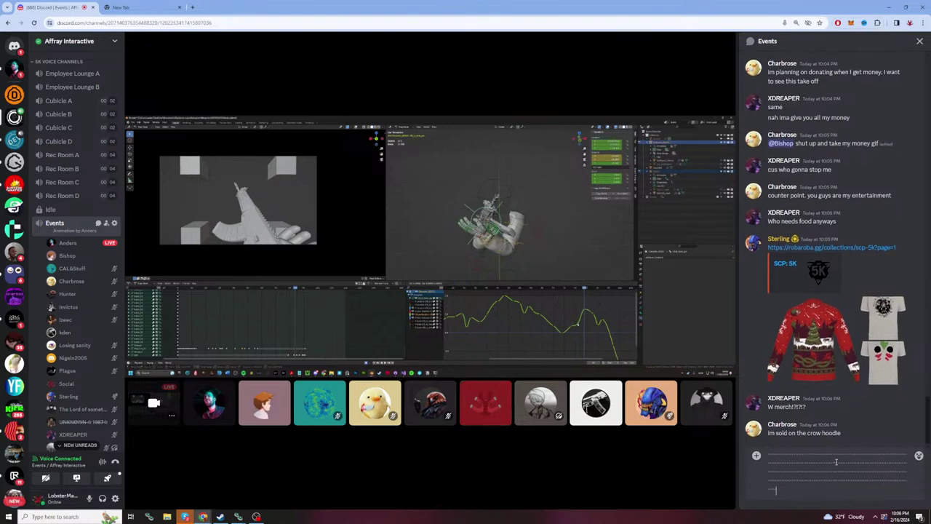
pyautogui.moveTo(810, 484); pyautogui.dragTo(771, 457)
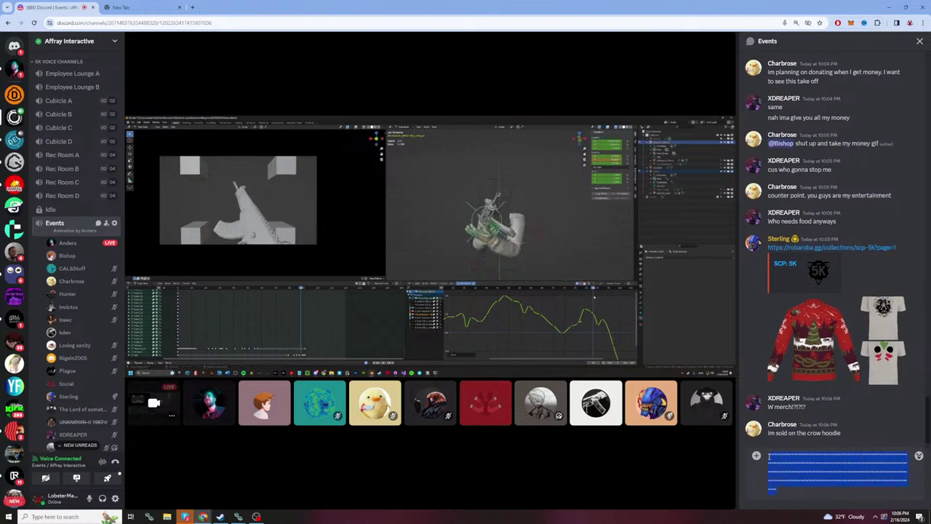
pyautogui.press('BackSpace')
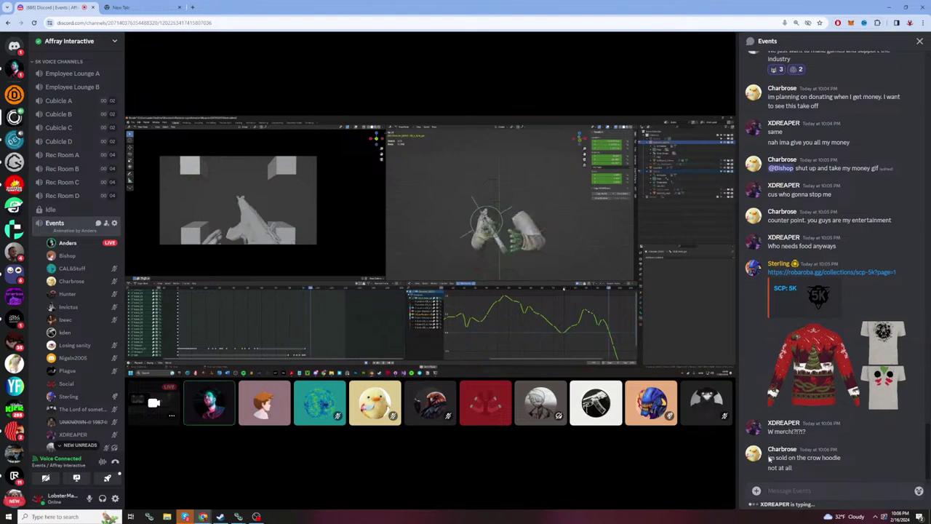
# Step: Type a line of dashes in the Events box and leave the caret at its end
pyautogui.write('----')
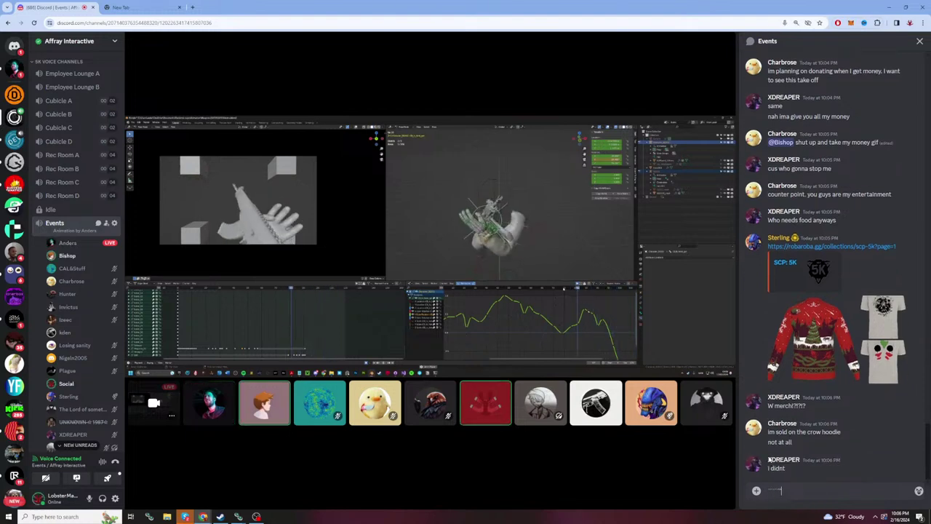
pyautogui.write('-----------')
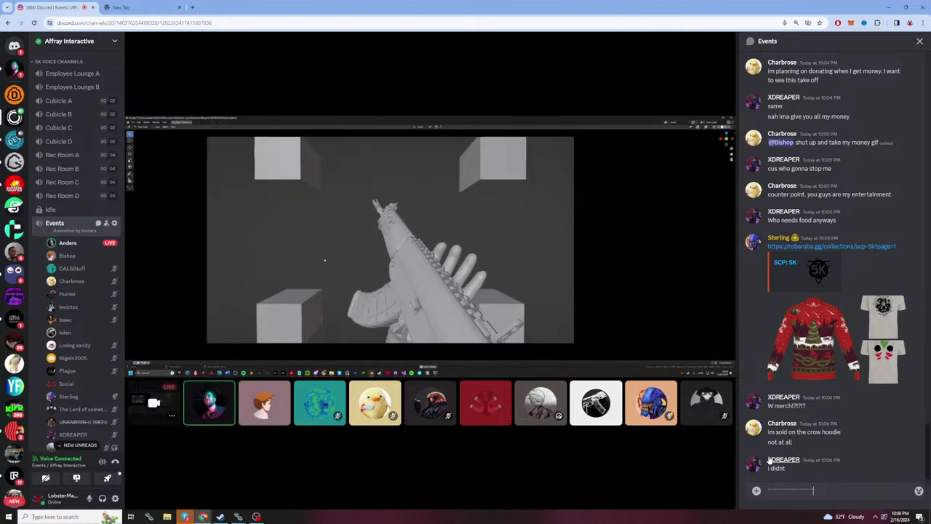
pyautogui.write('------')
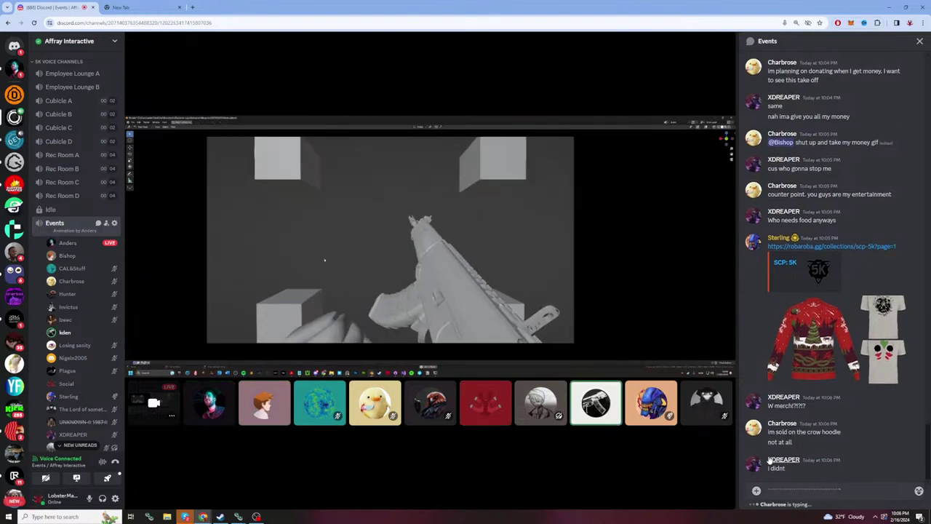
pyautogui.doubleClick(787, 494)
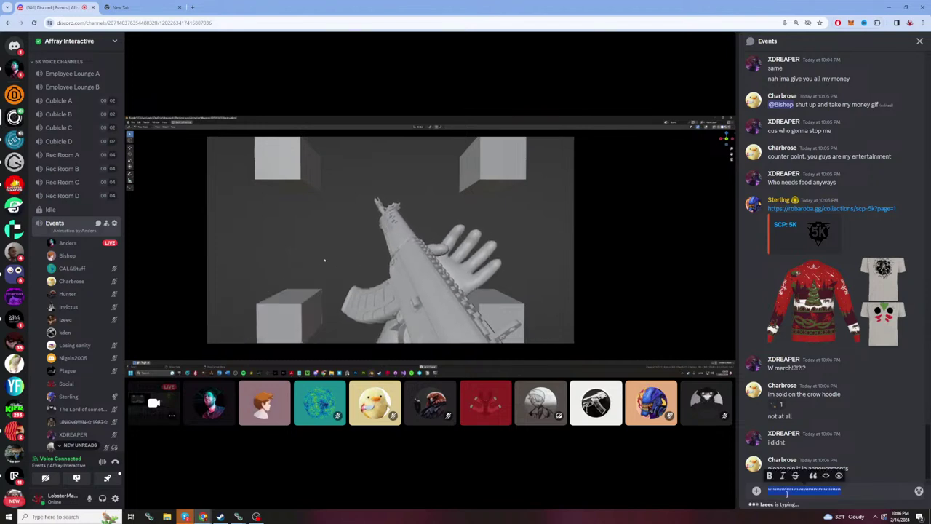
pyautogui.press('Right')
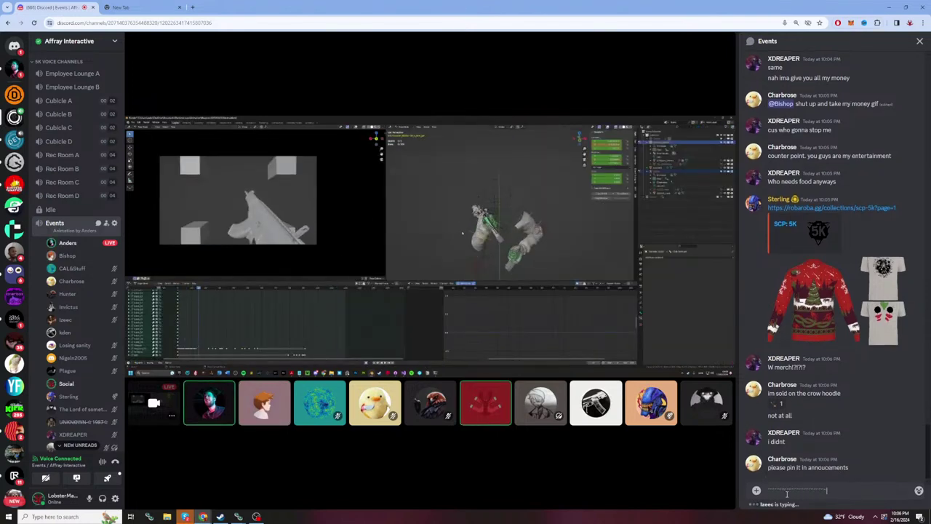
# Step: Replace the dashes with a draft offering to pin the link in links or announcements, then select it all
pyautogui.press('BackSpace')
pyautogui.press('BackSpace')
pyautogui.press('BackSpace')
pyautogui.press('BackSpace')
pyautogui.press('BackSpace')
pyautogui.press('BackSpace')
pyautogui.press('BackSpace')
pyautogui.press('BackSpace')
pyautogui.press('BackSpace')
pyautogui.press('BackSpace')
pyautogui.press('BackSpace')
pyautogui.press('BackSpace')
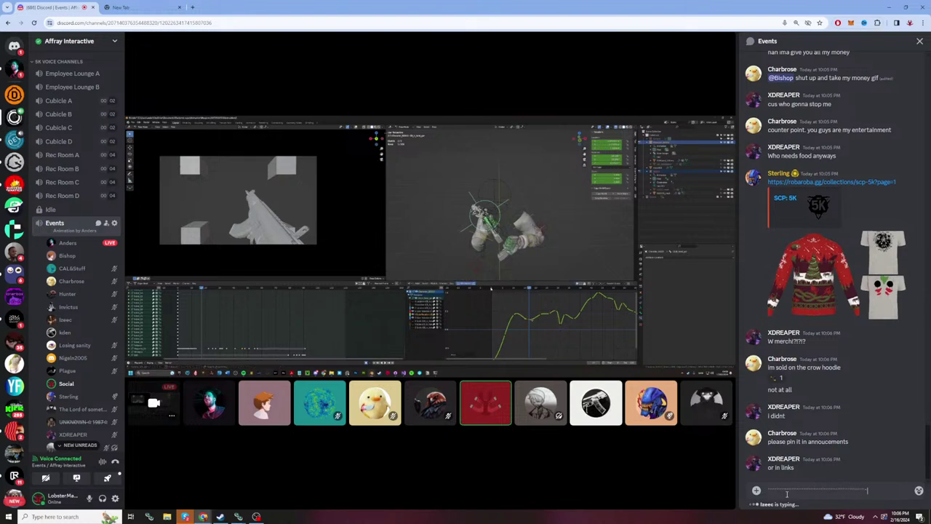
pyautogui.hotkey('shift', 'Return')
pyautogui.write('i can pin it in links too')
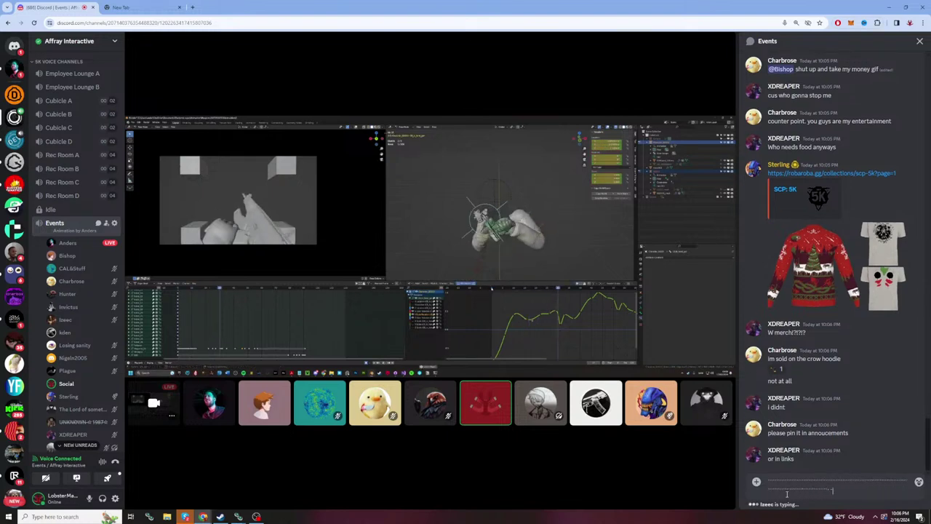
pyautogui.write(' if you want me to')
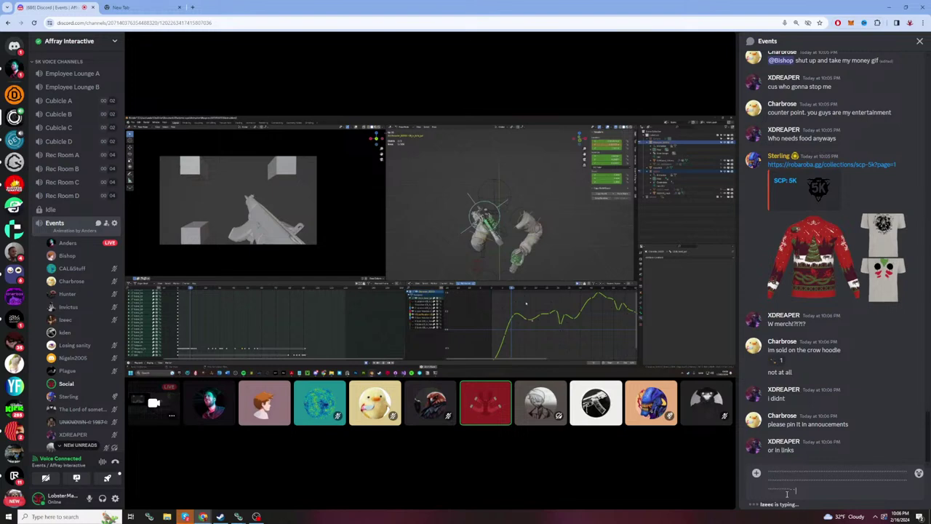
pyautogui.write(' or in announcements')
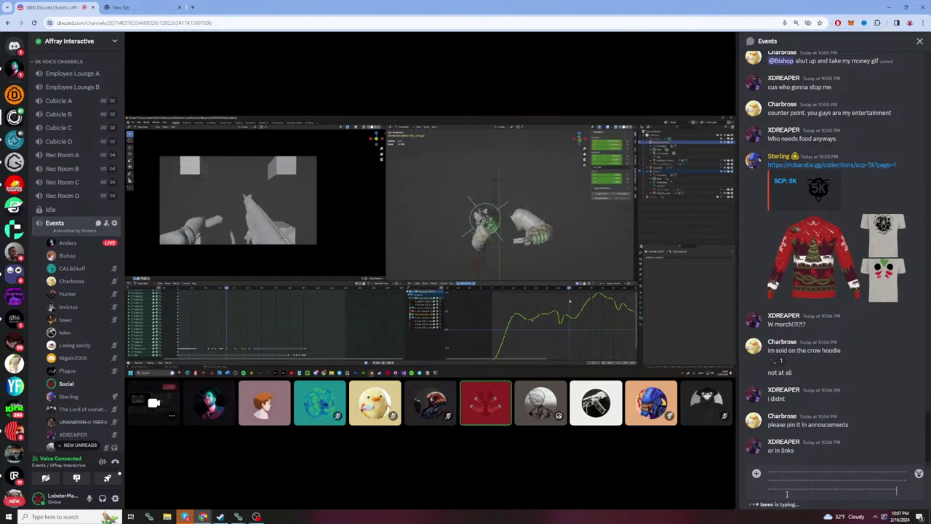
pyautogui.write(' haha')
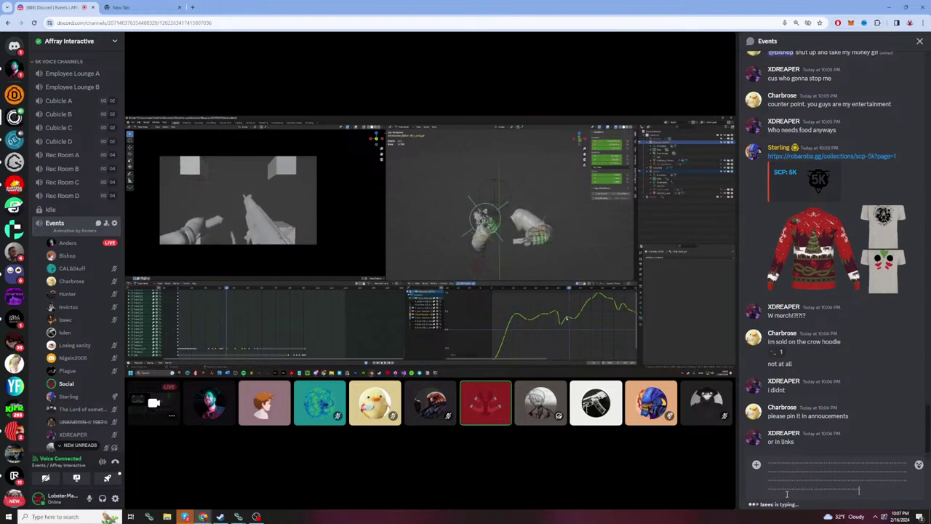
pyautogui.write(' just let me know whenever')
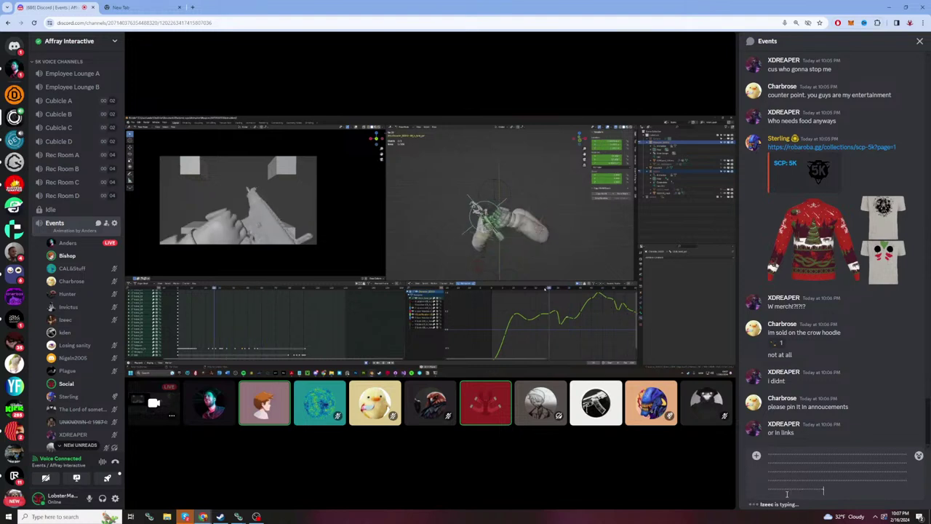
pyautogui.write(' and ill get it done asap')
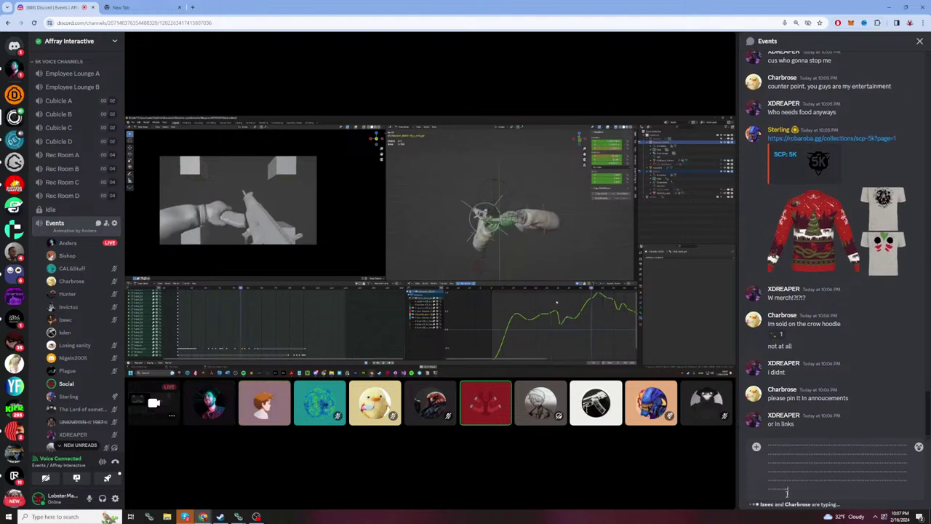
pyautogui.write(' for u')
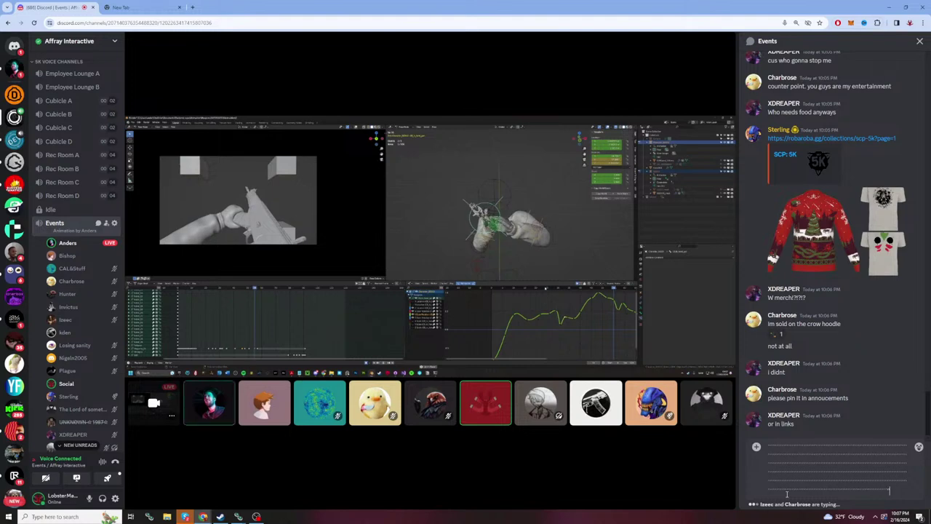
pyautogui.write(' to send it')
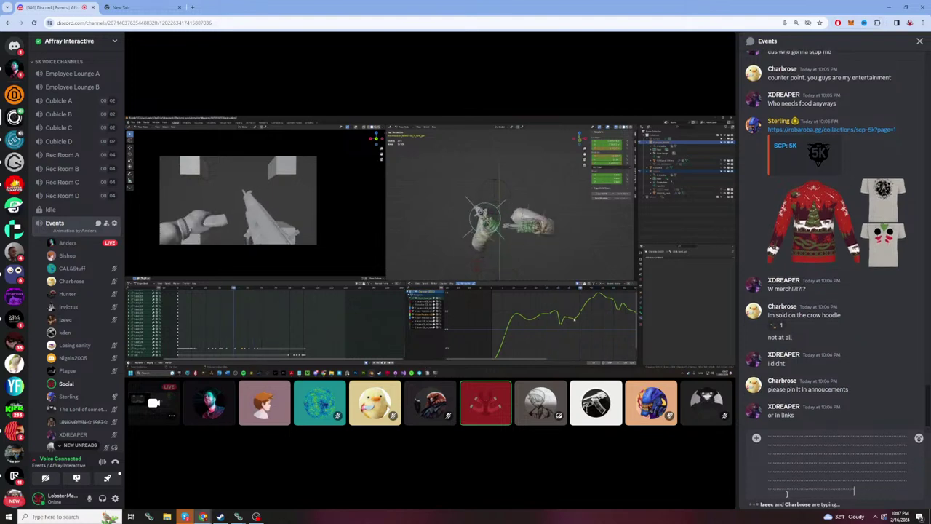
pyautogui.write(' today if you want')
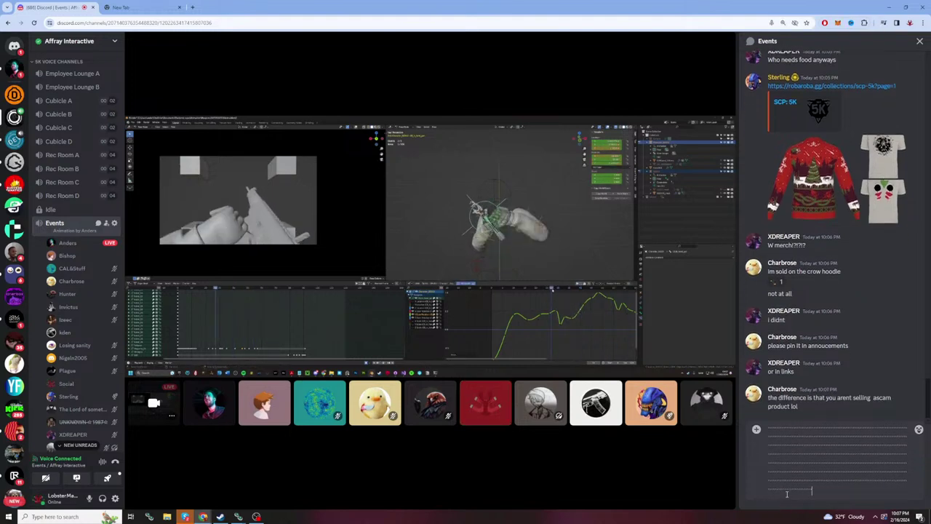
pyautogui.hotkey('ctrl', 'a')
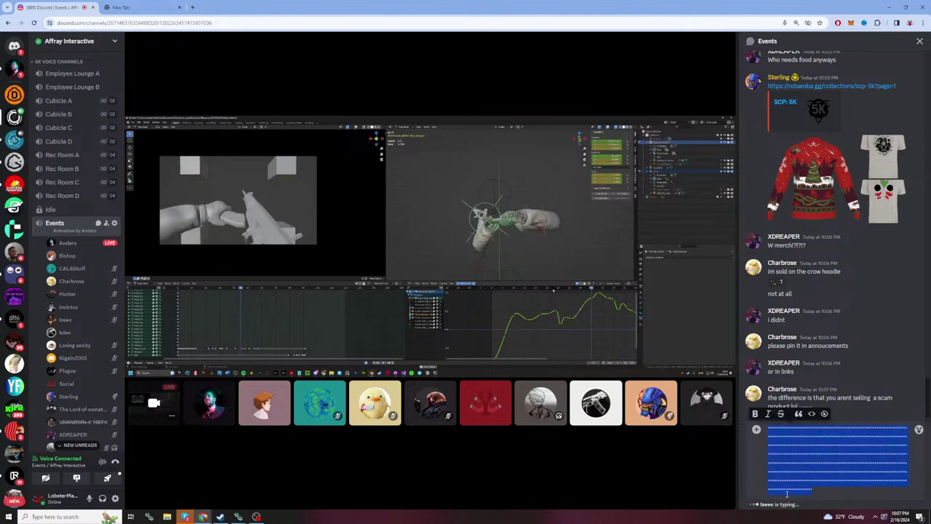
pyautogui.press('BackSpace')
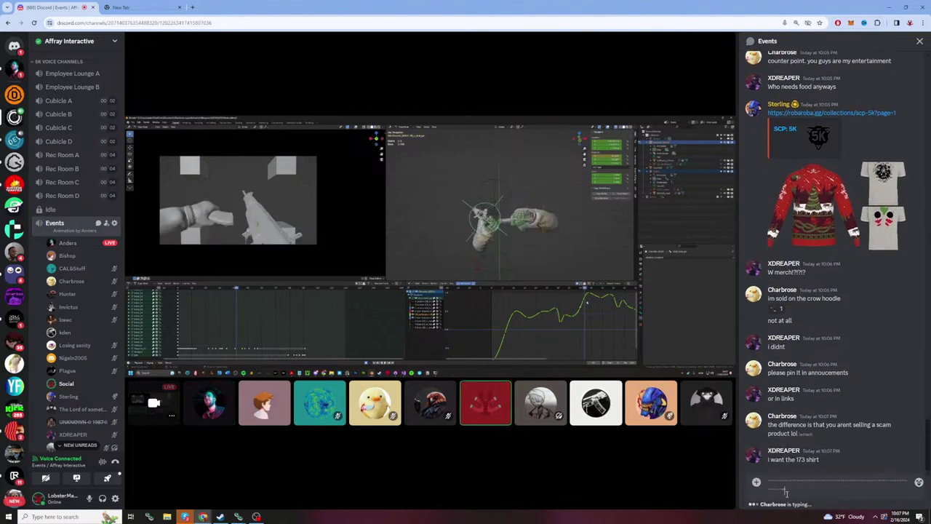
pyautogui.scroll(-1, 80, 393)
pyautogui.scroll(2, 80, 393)
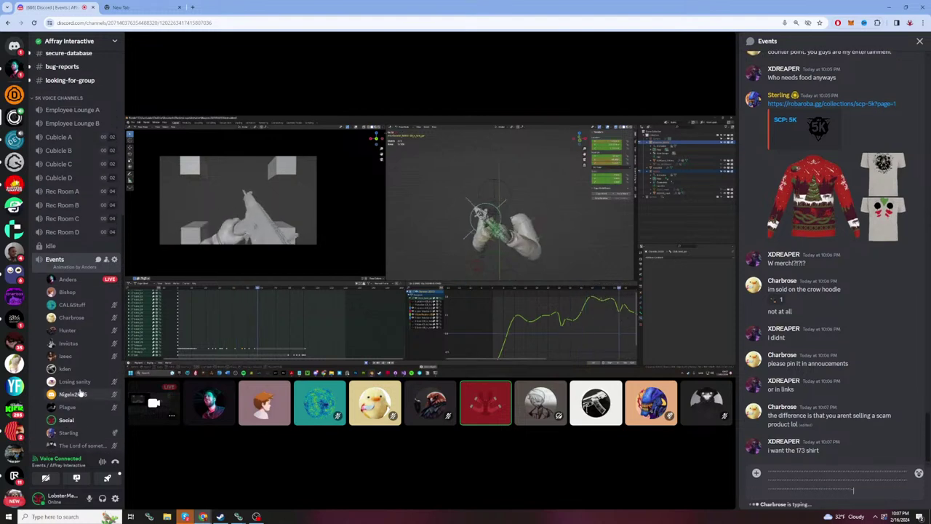
pyautogui.write('unreadable text')
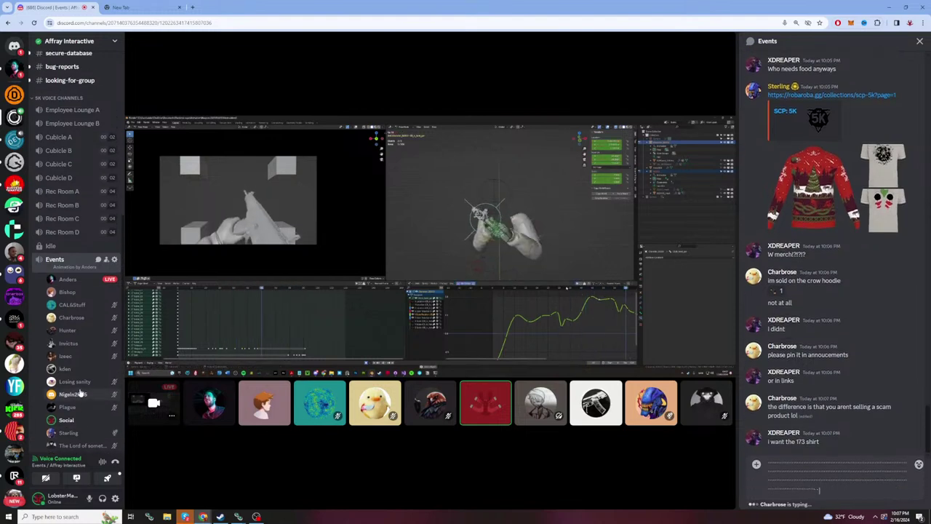
pyautogui.write('unreadable text')
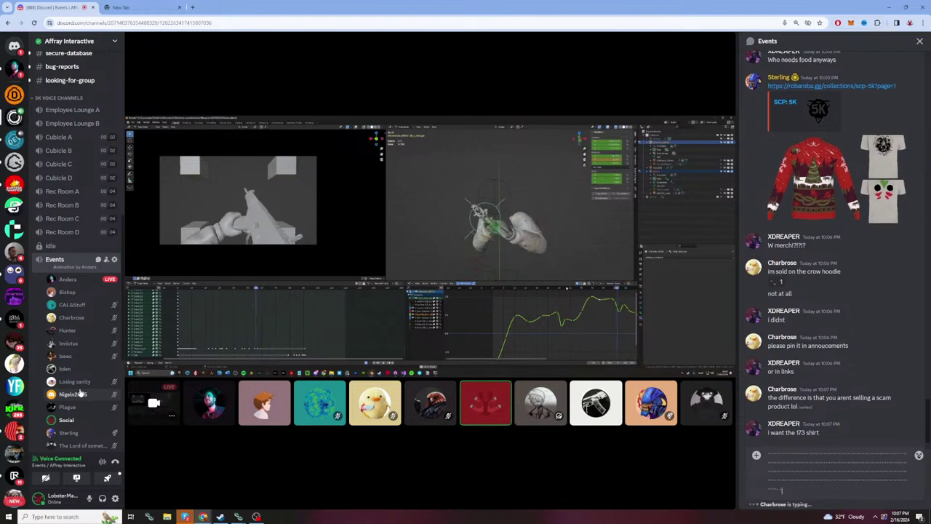
pyautogui.write('unreadable text')
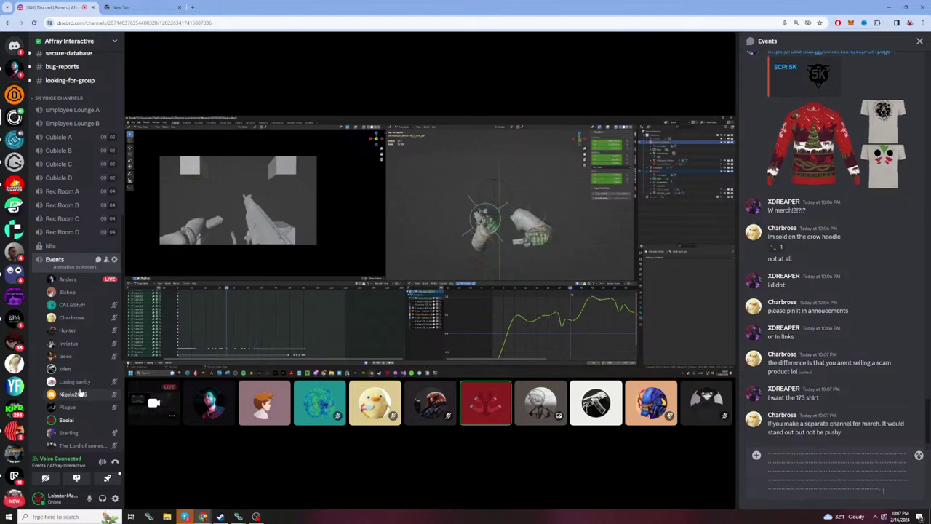
pyautogui.write('unreadable text')
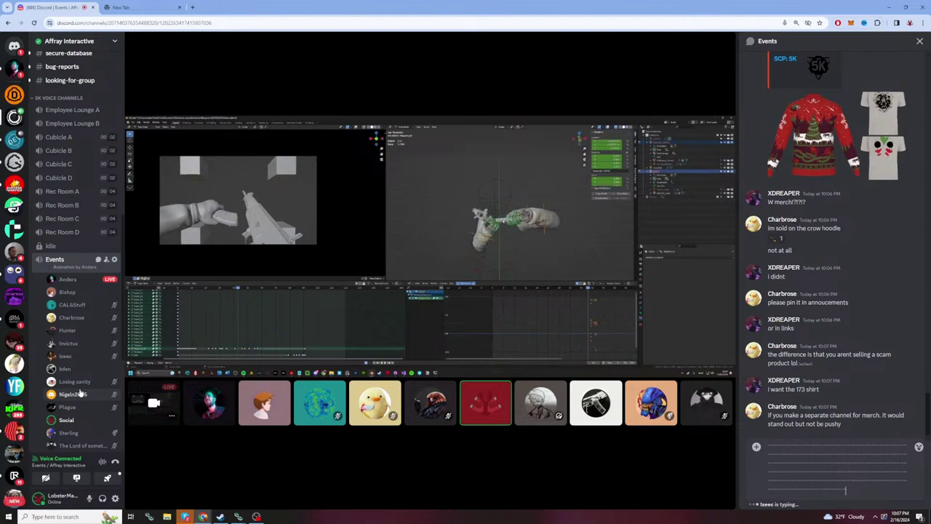
pyautogui.write('unreadable text')
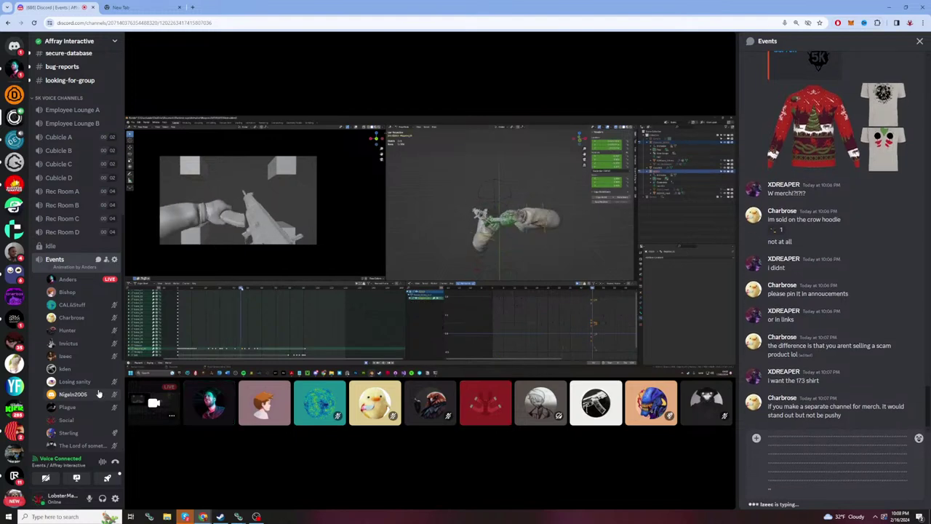
pyautogui.tripleClick(784, 473)
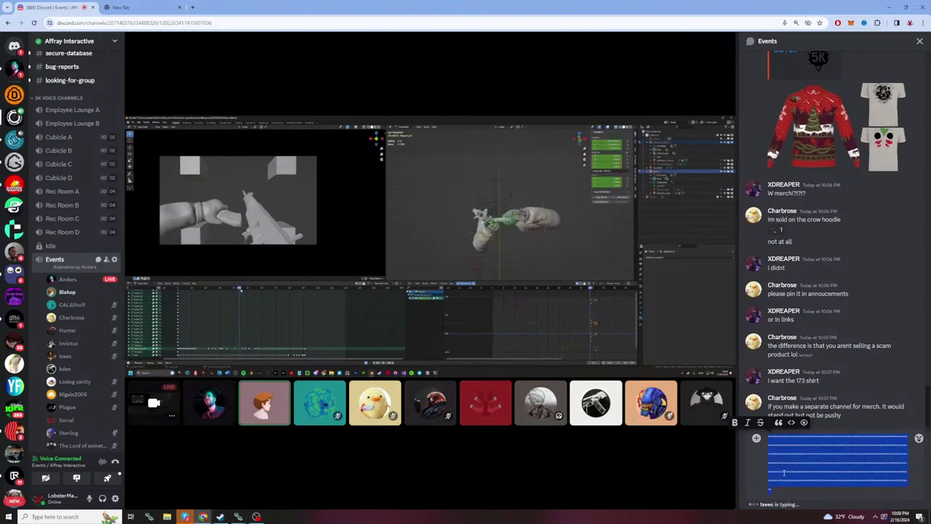
pyautogui.press('BackSpace')
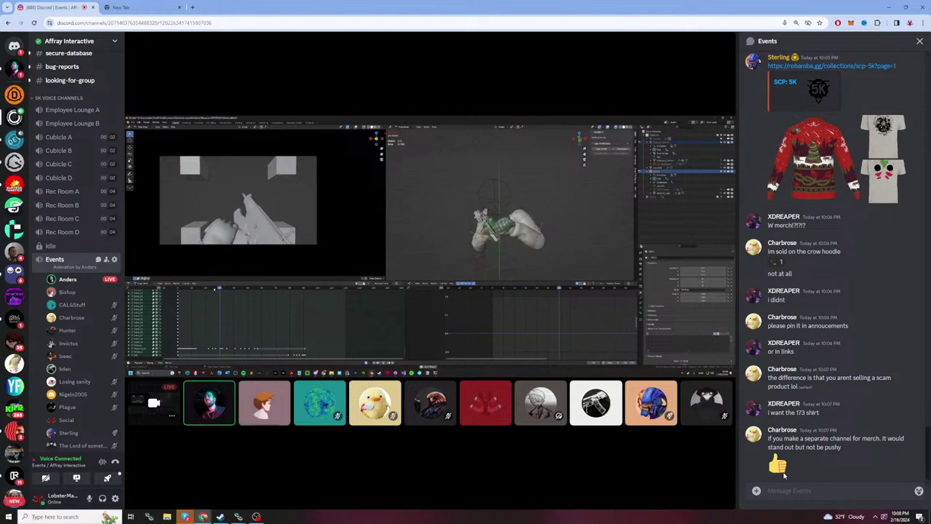
pyautogui.write('------------------')
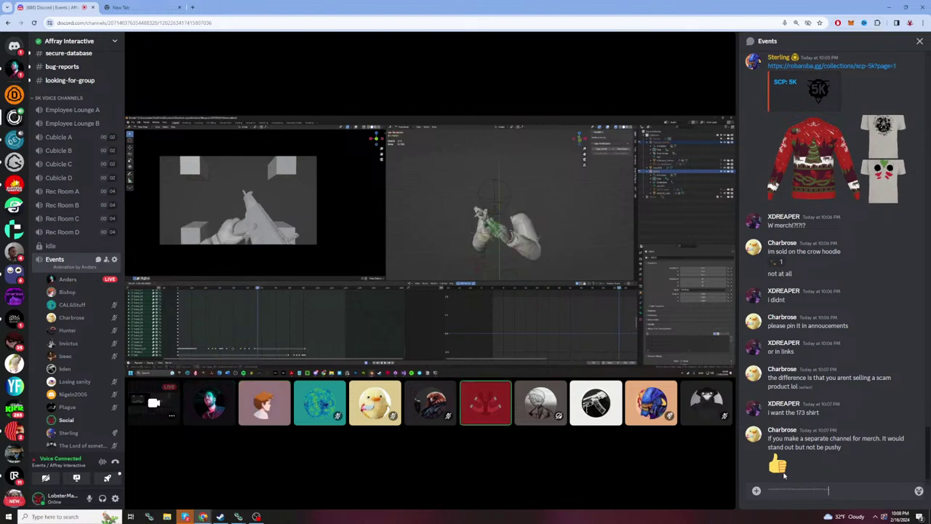
pyautogui.write('-------------------------------------------')
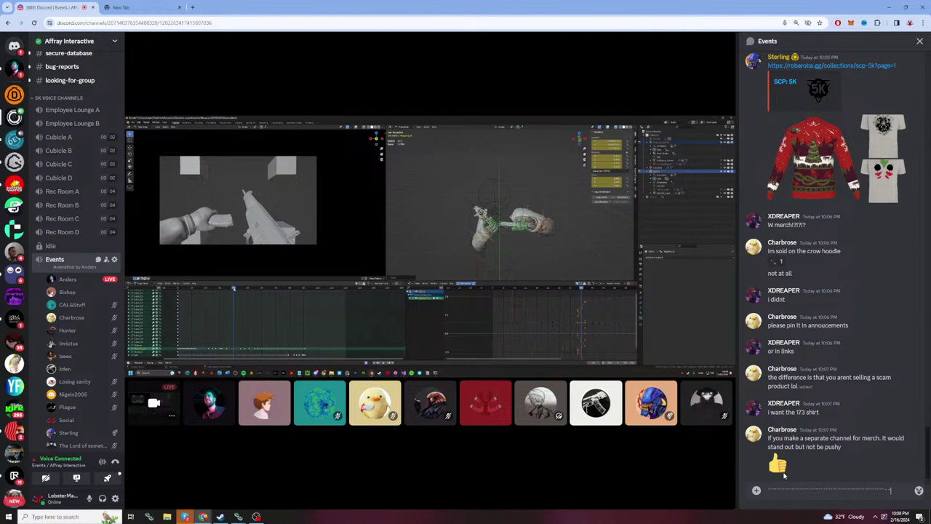
pyautogui.hotkey('ctrl', 'a')
pyautogui.press('BackSpace')
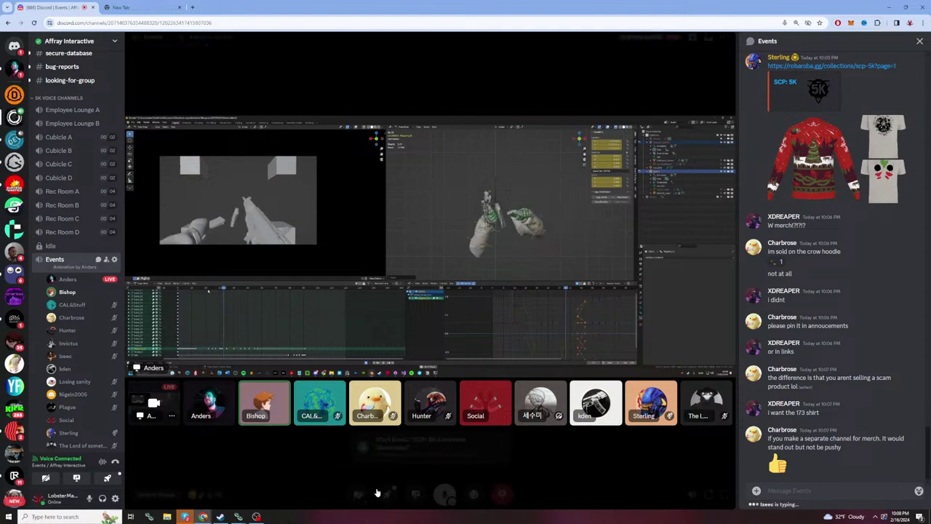
pyautogui.scroll(-1, 81, 360)
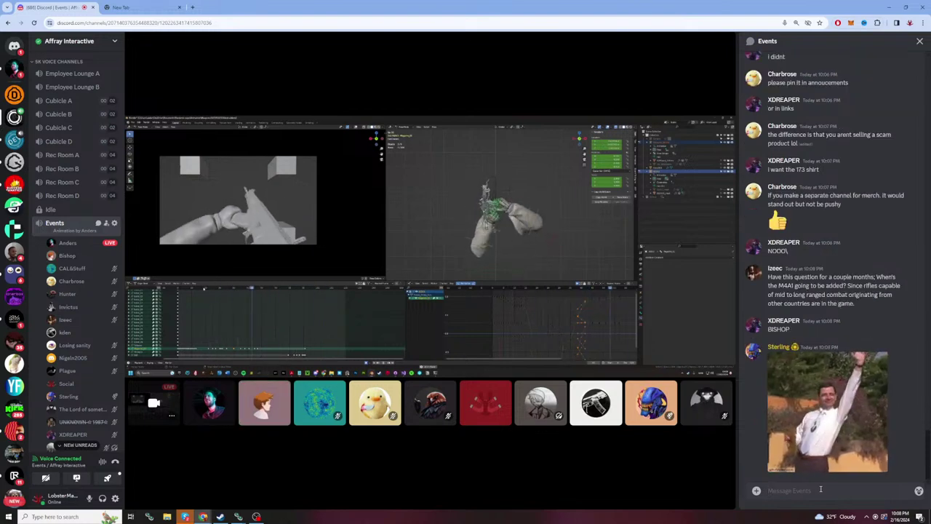
pyautogui.moveTo(221, 381)
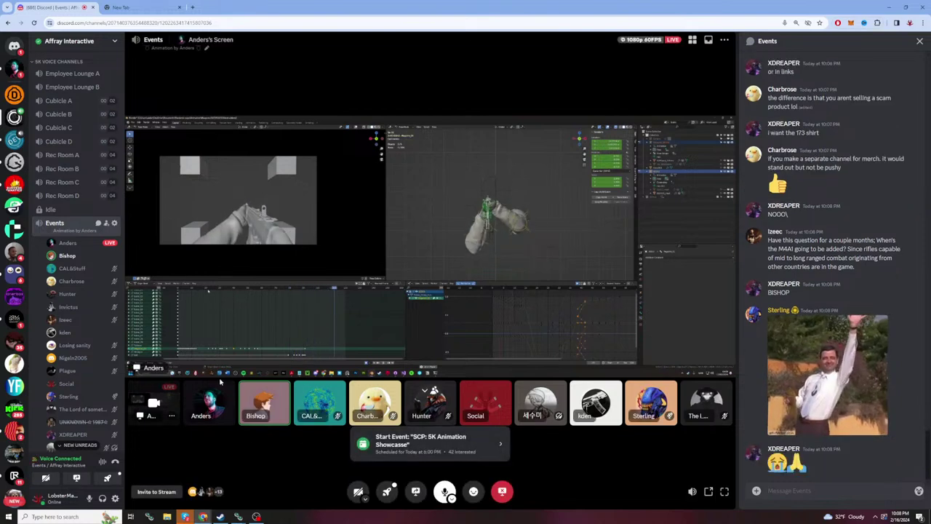
pyautogui.scroll(-1, 98, 374)
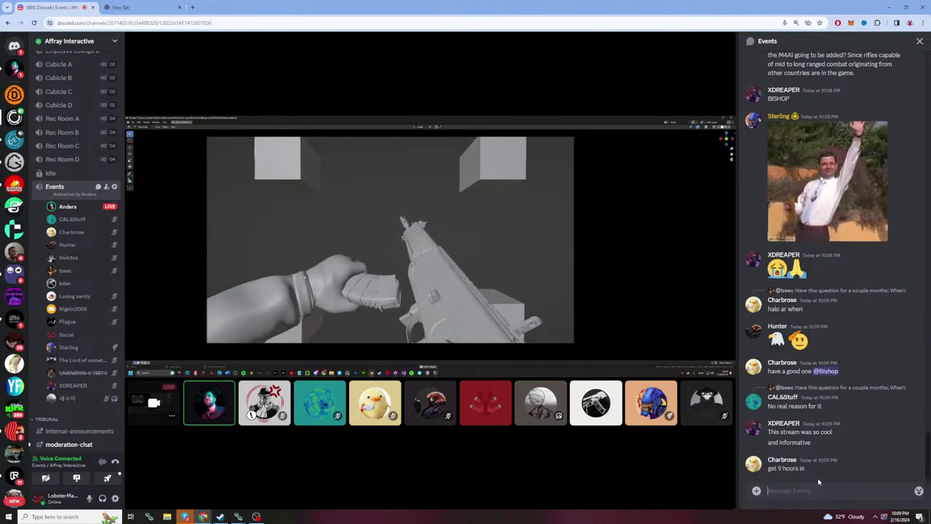
# Step: Send 'yea it was really informative thanks for the stream…', then start typing 'thanks for the stream'
pyautogui.click(818, 482)
pyautogui.write('yea')
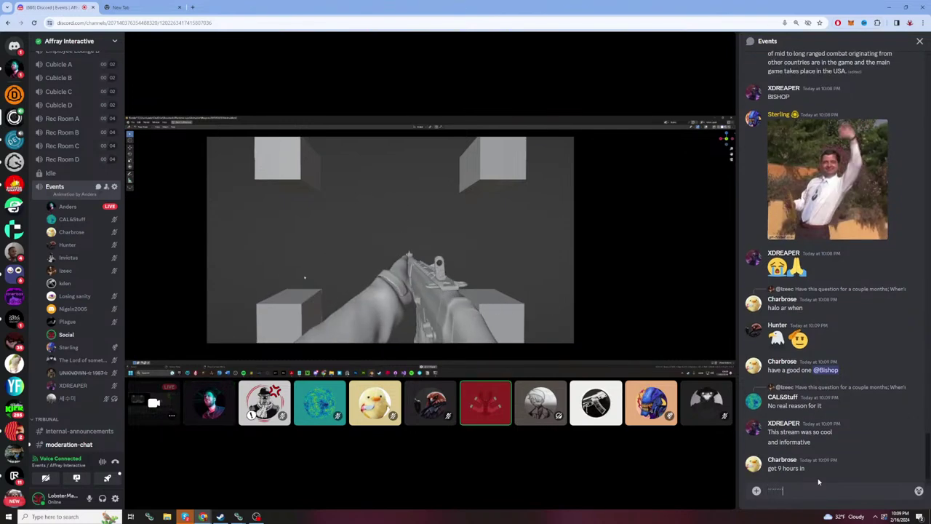
pyautogui.write(' it was really informative')
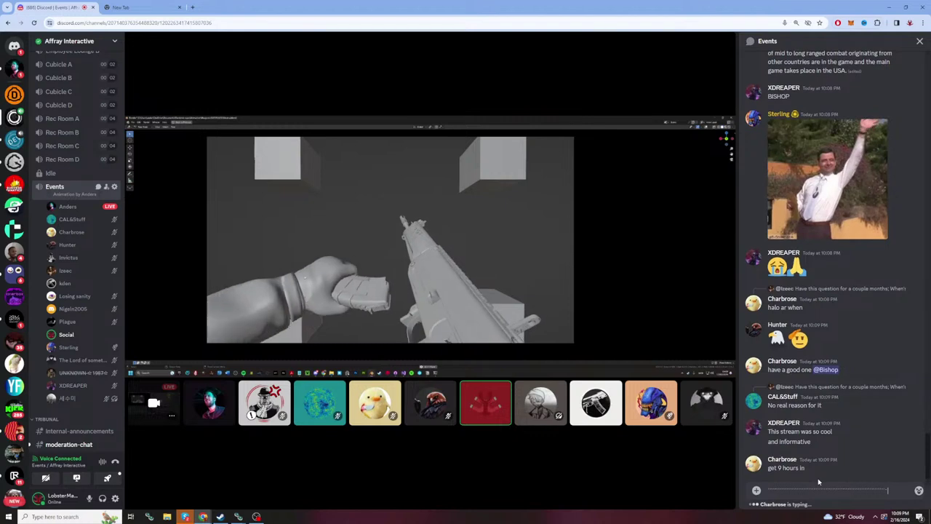
pyautogui.write(' thanks for the stream man')
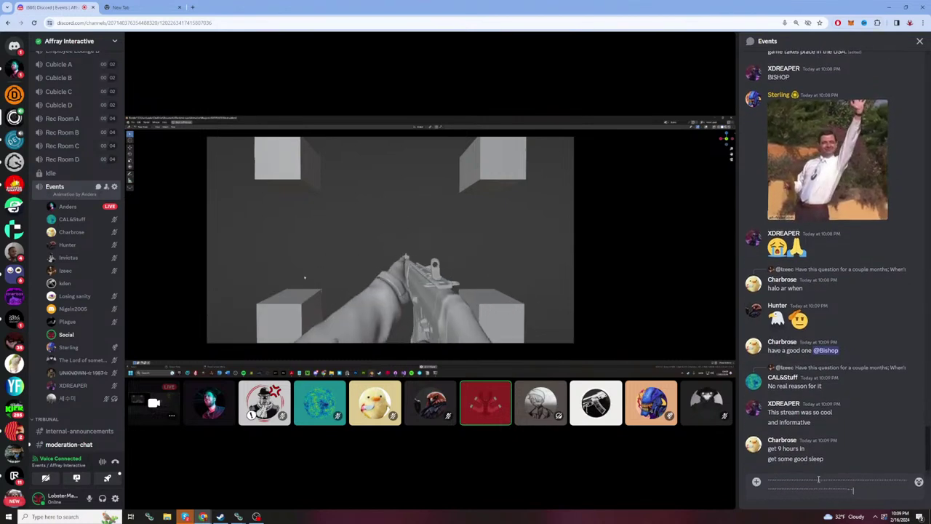
pyautogui.write(' learned a lot today')
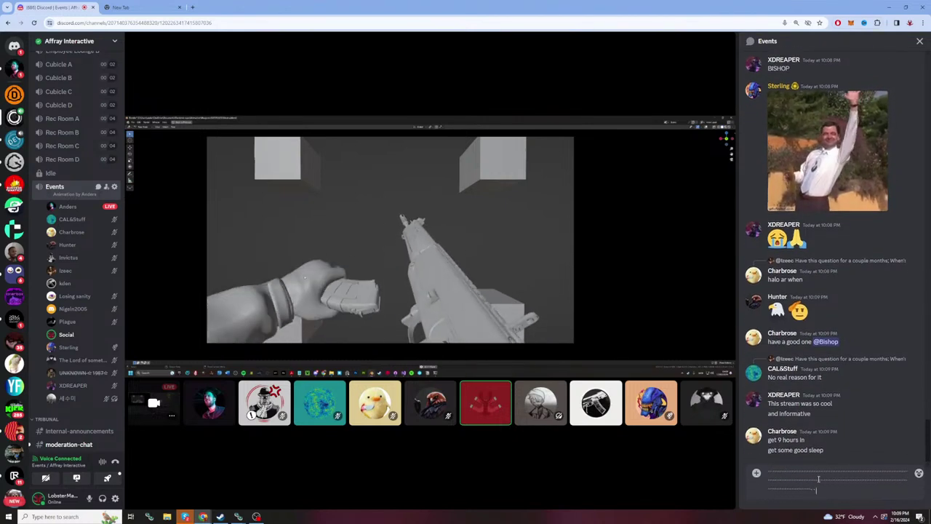
pyautogui.write(' so')
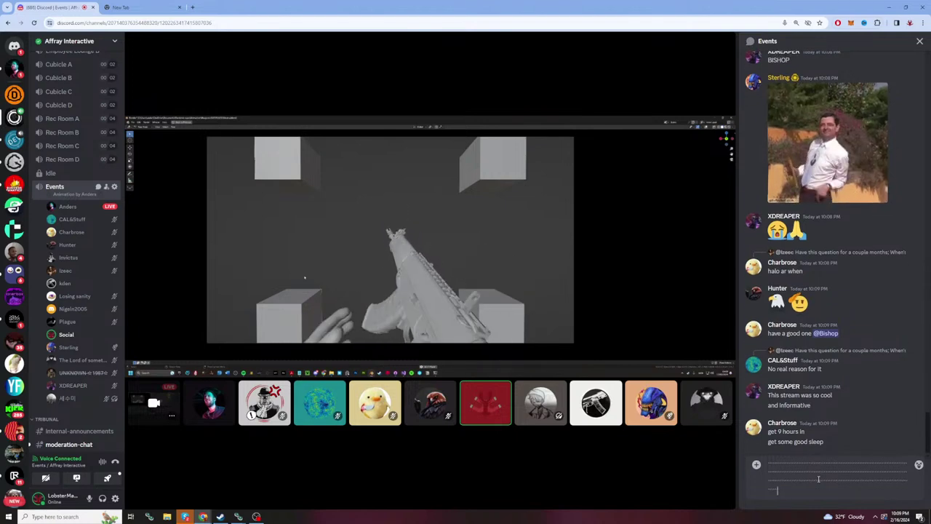
pyautogui.write(' i will definitely try this out')
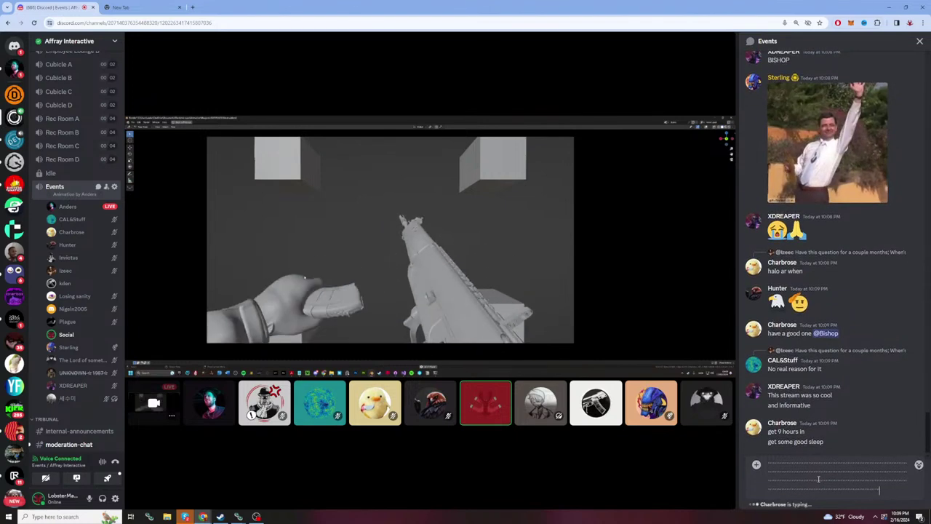
pyautogui.write(' thanks anders')
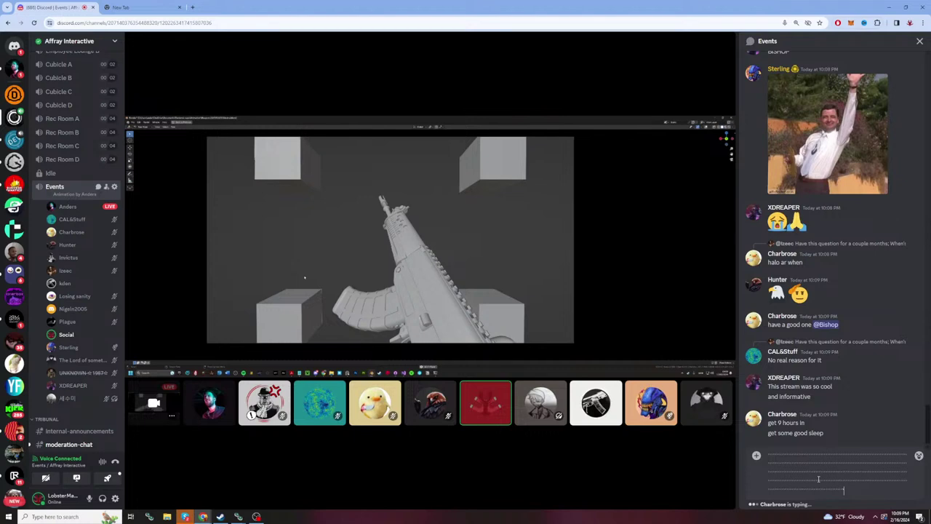
pyautogui.write(' for the stream')
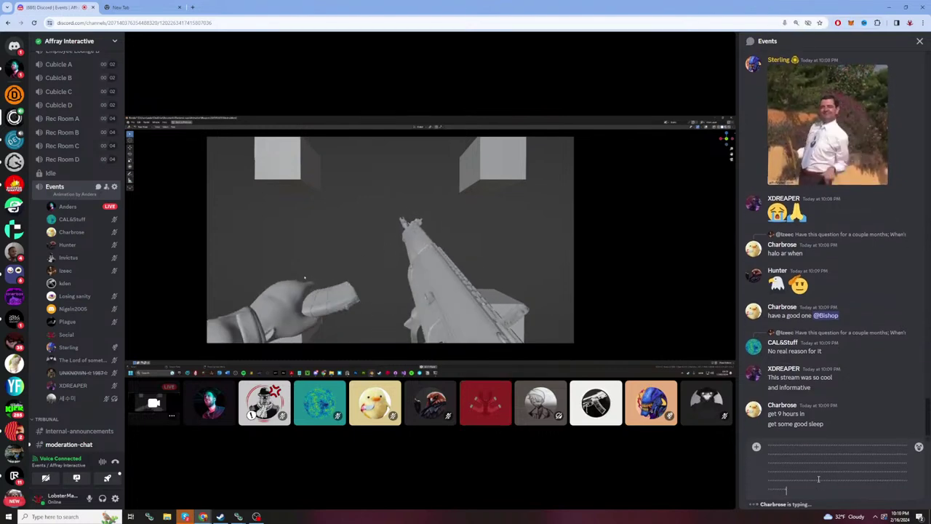
pyautogui.press('Return')
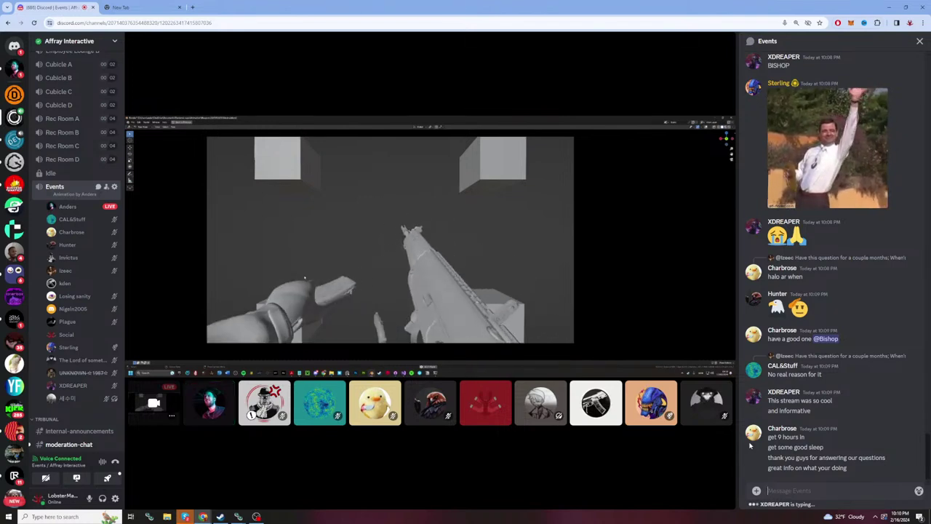
pyautogui.write('thanks for the stream')
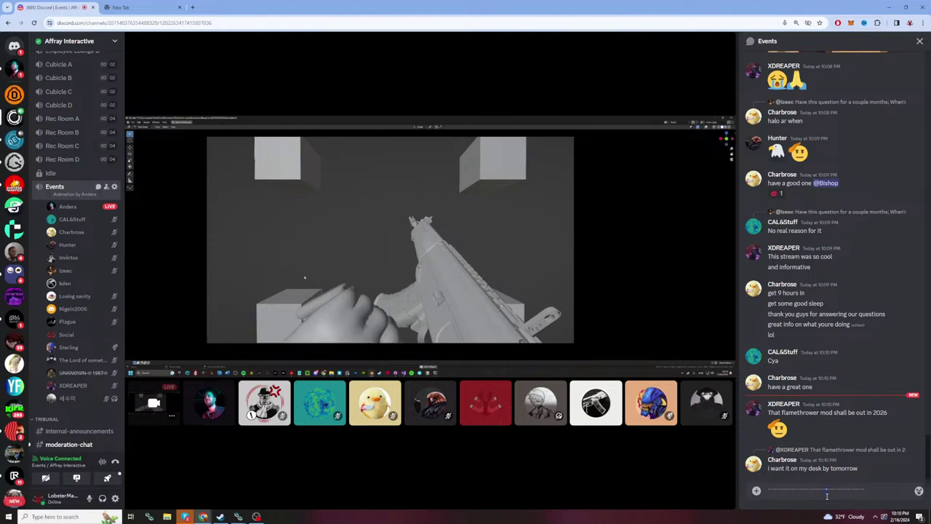
# Step: Clear the draft, fill the Events box with many rows of dots, and select it all
pyautogui.press('BackSpace')
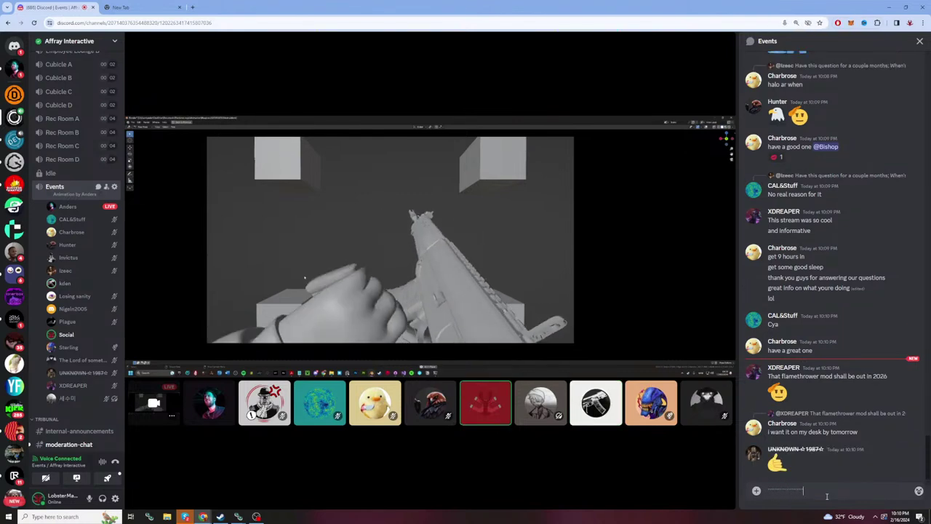
pyautogui.write('...')
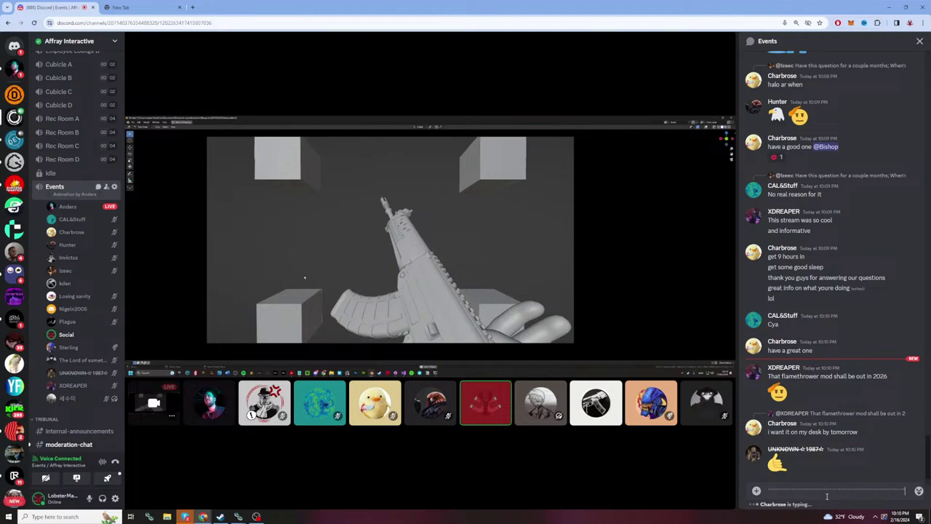
pyautogui.write('......')
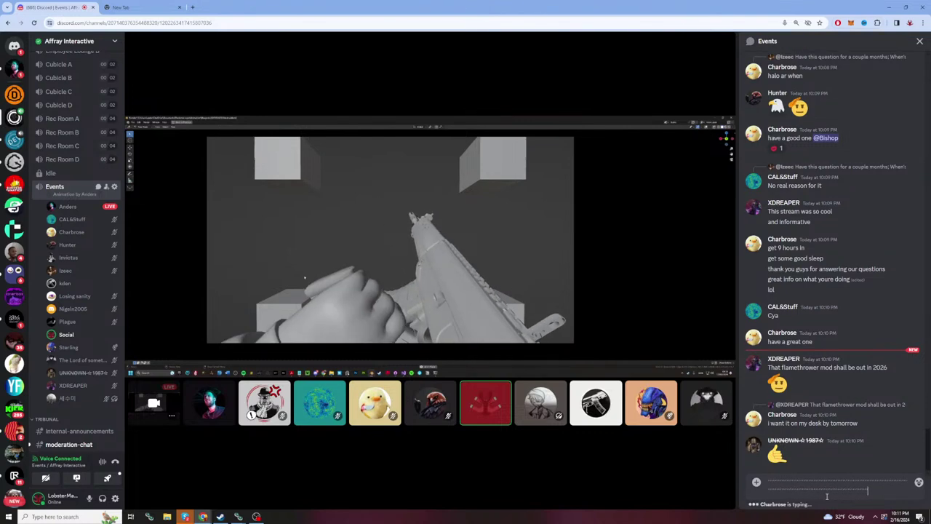
pyautogui.write('...')
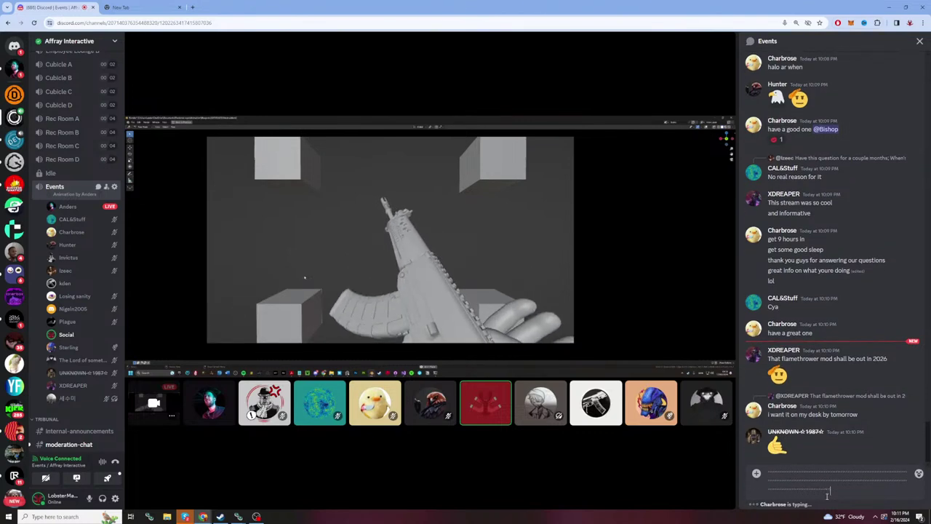
pyautogui.write('...')
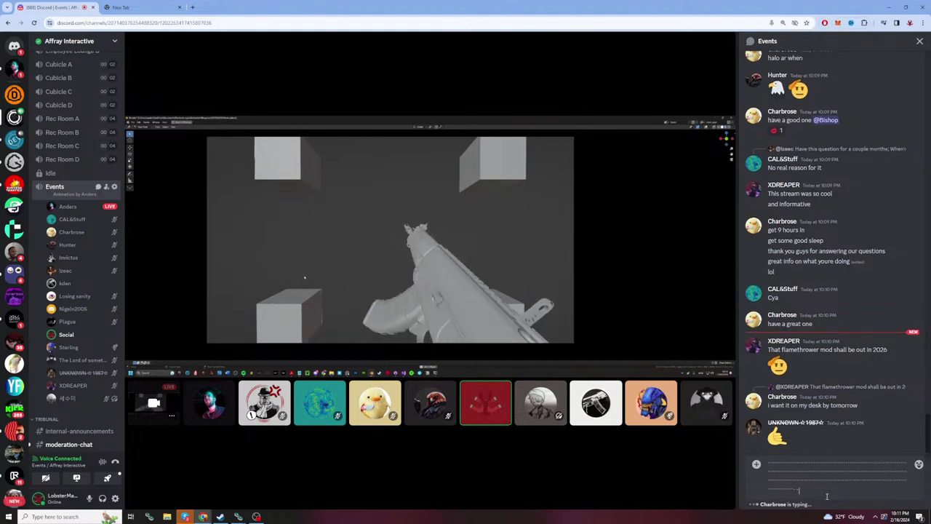
pyautogui.write('...')
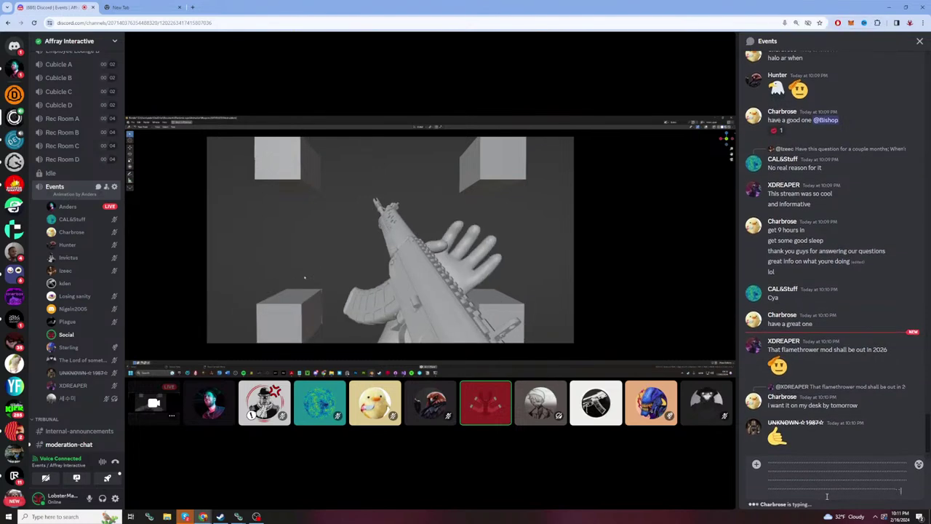
pyautogui.write('...')
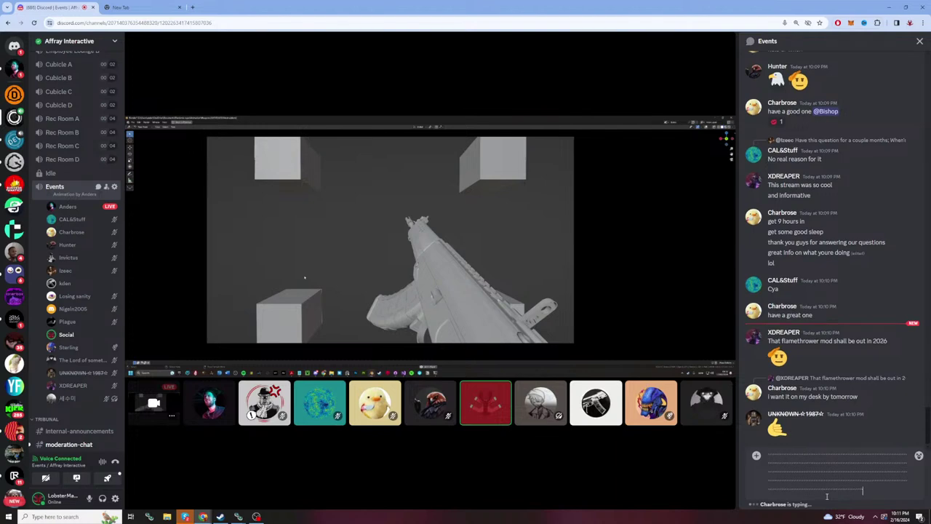
pyautogui.write('...')
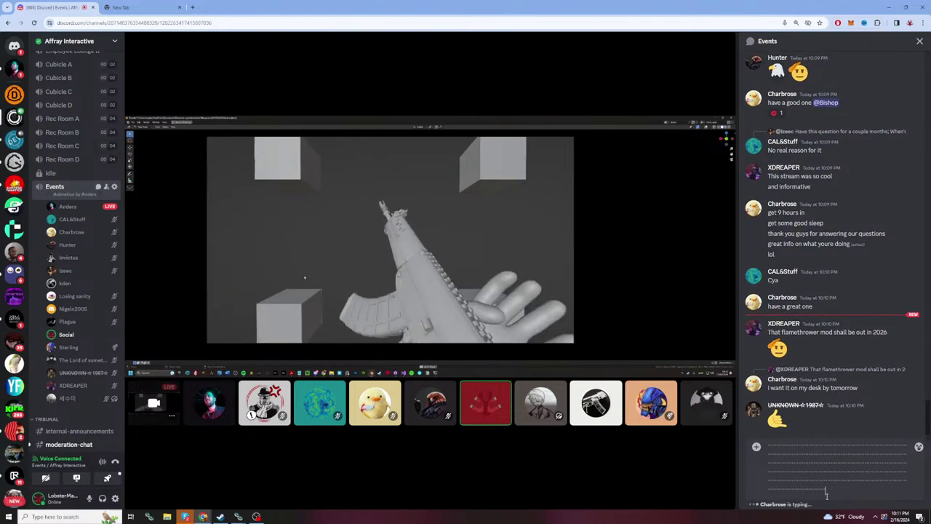
pyautogui.write('...')
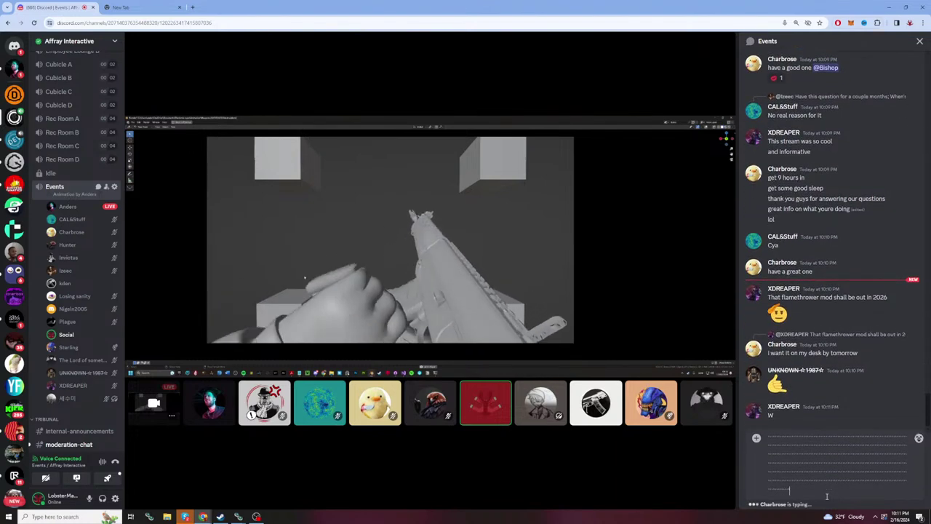
pyautogui.write('...')
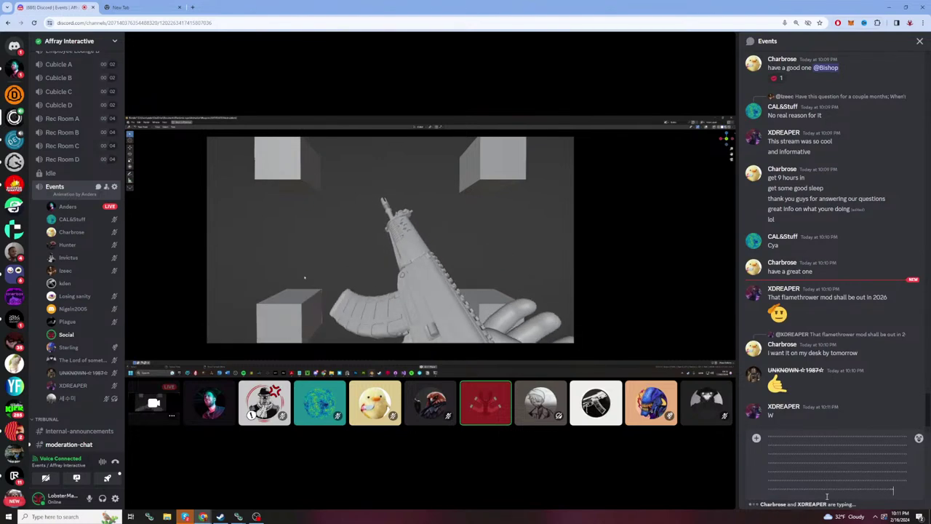
pyautogui.write('...')
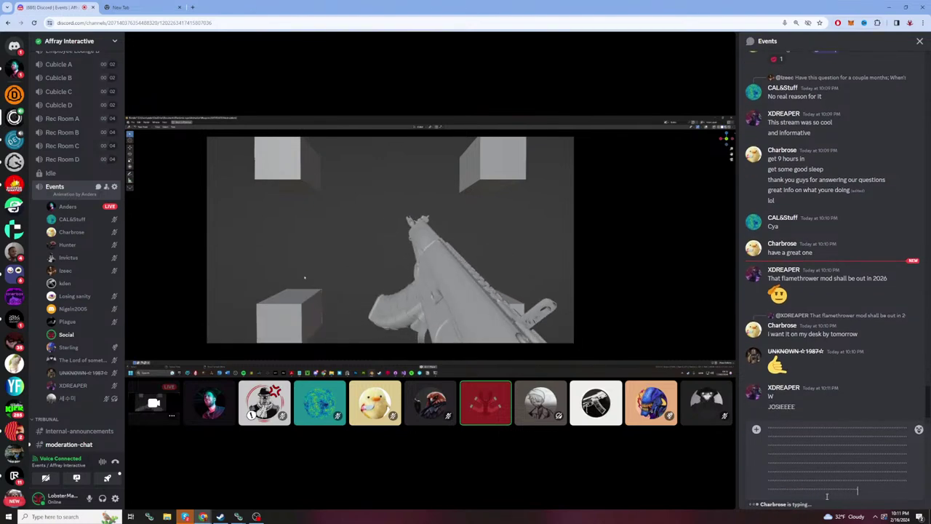
pyautogui.write('...')
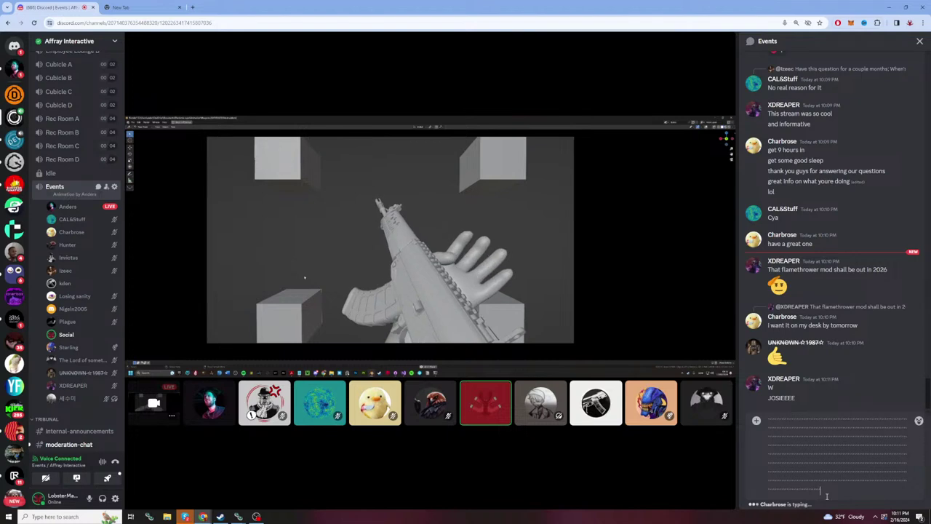
pyautogui.write('...')
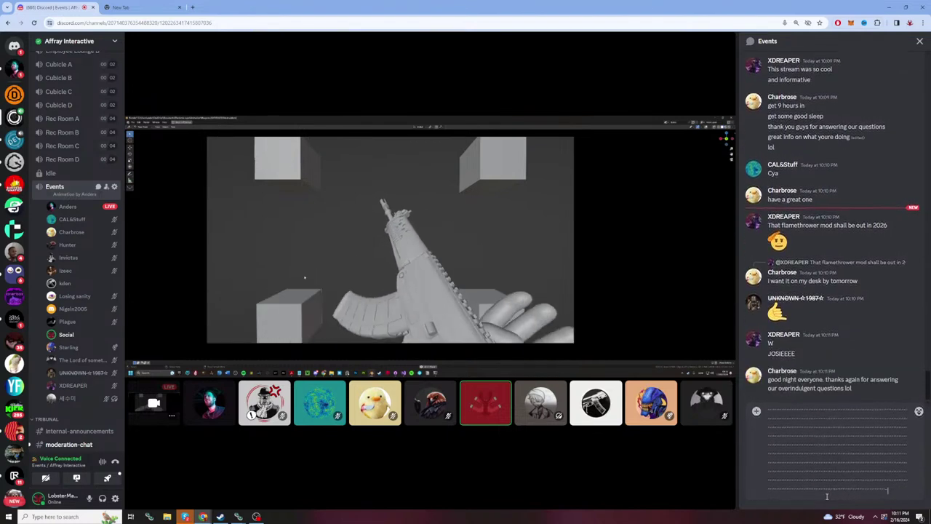
pyautogui.write('......')
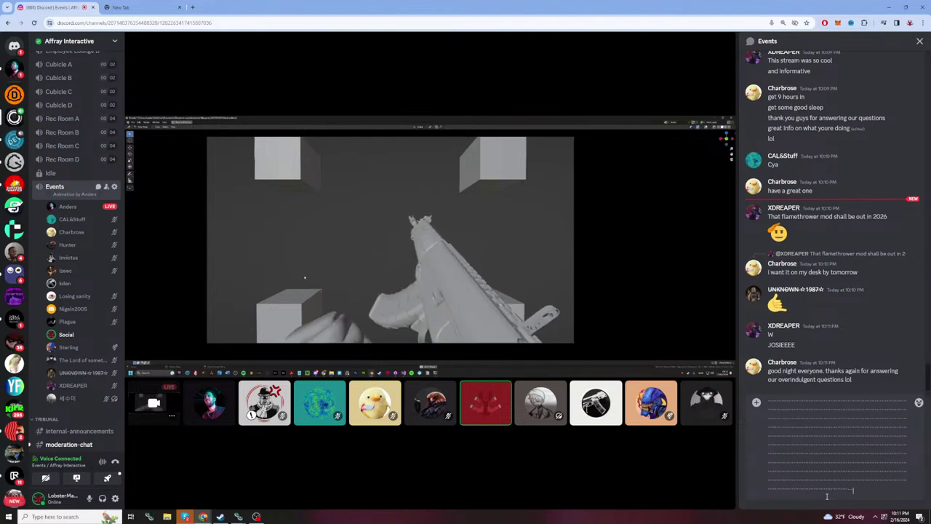
pyautogui.write('...')
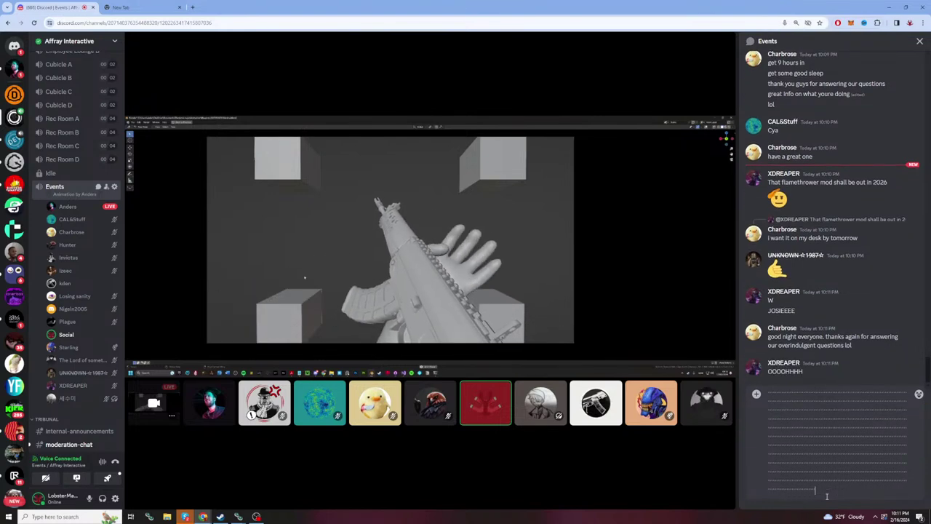
pyautogui.write('...')
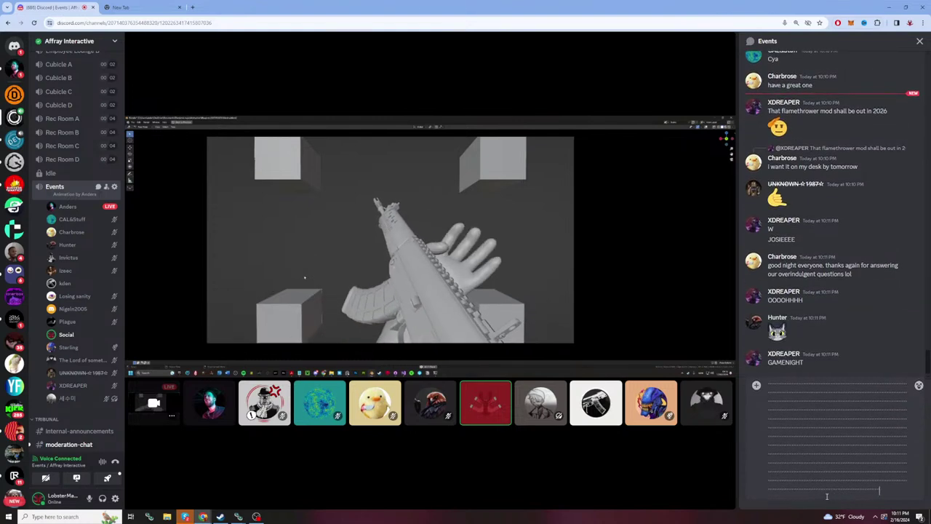
pyautogui.write('...')
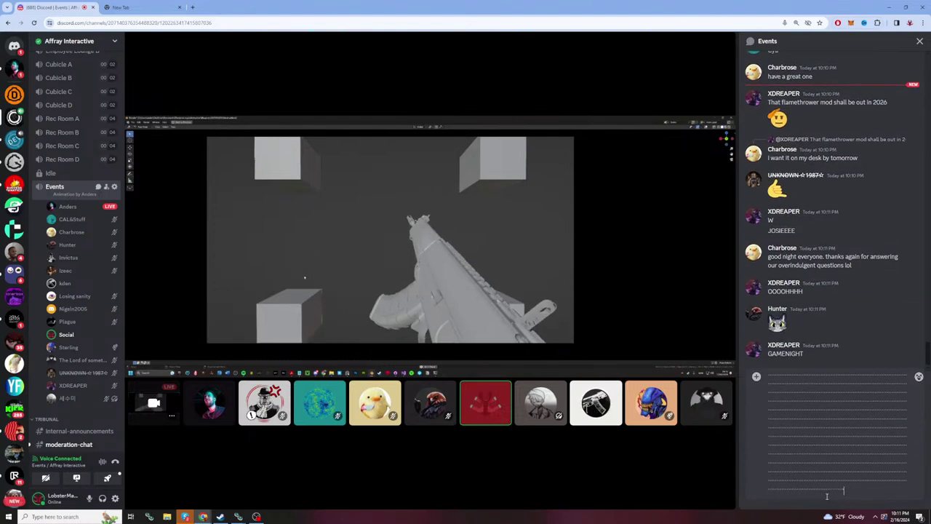
pyautogui.write('...')
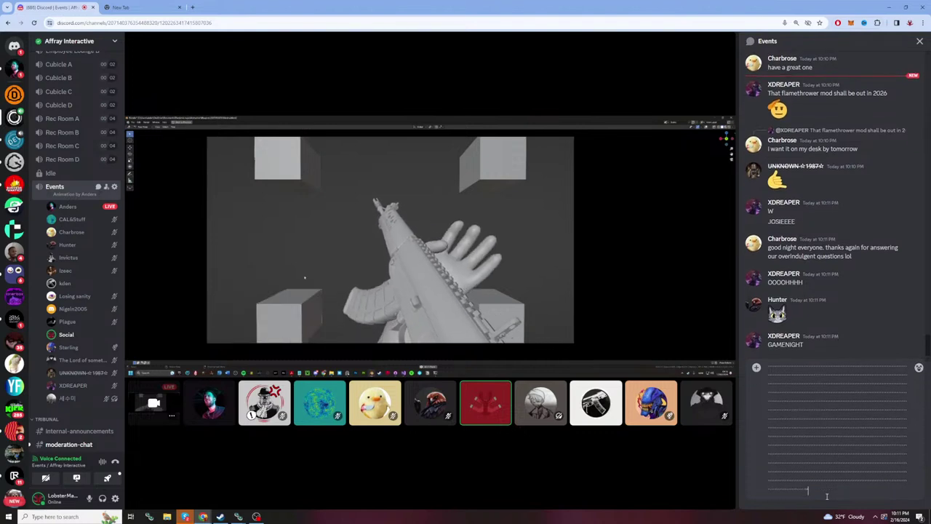
pyautogui.write('......')
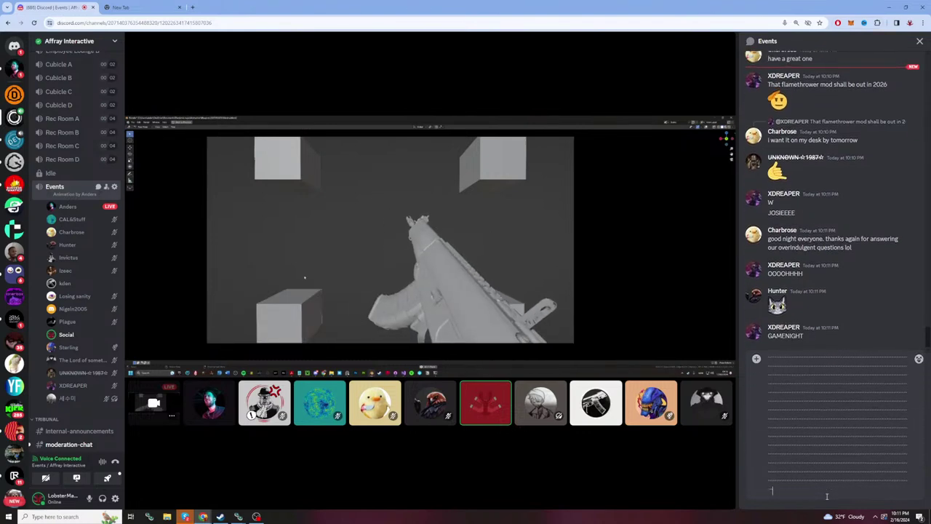
pyautogui.write('...')
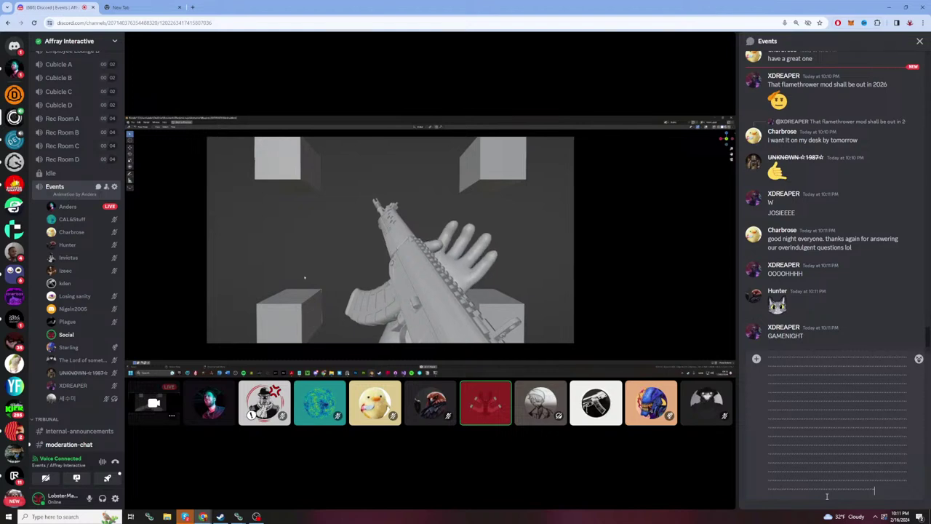
pyautogui.write('...')
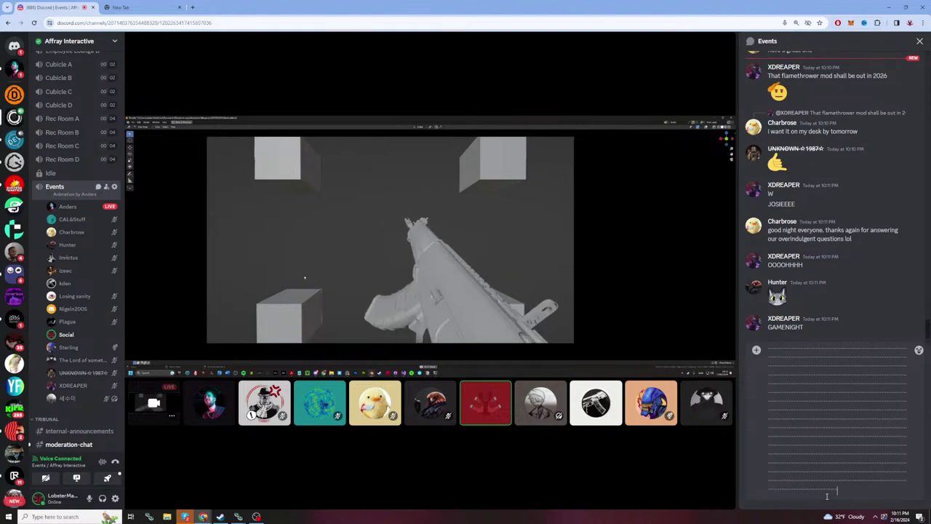
pyautogui.write('...')
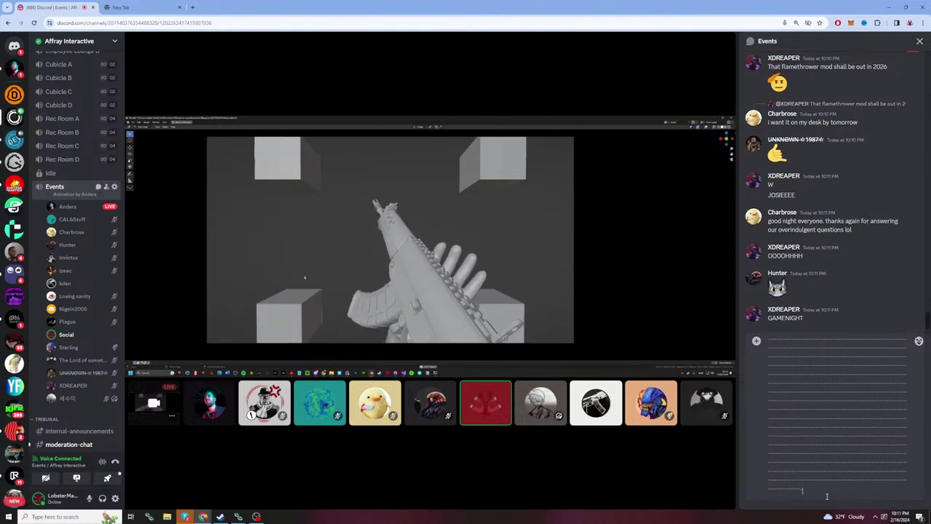
pyautogui.write('...')
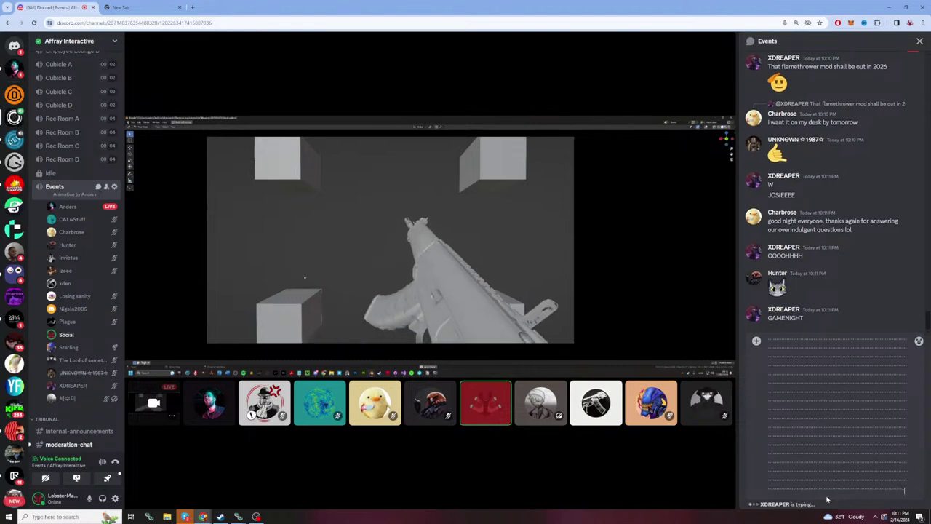
pyautogui.write('...')
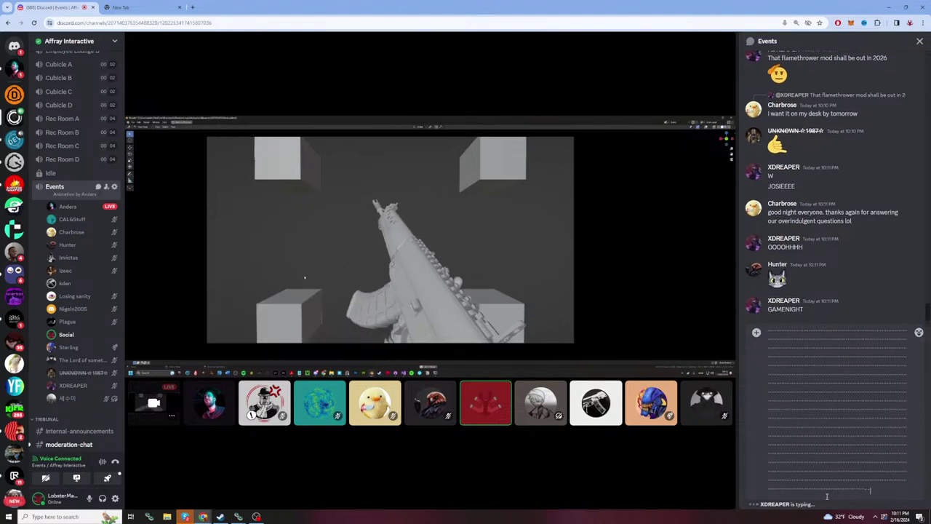
pyautogui.write('...')
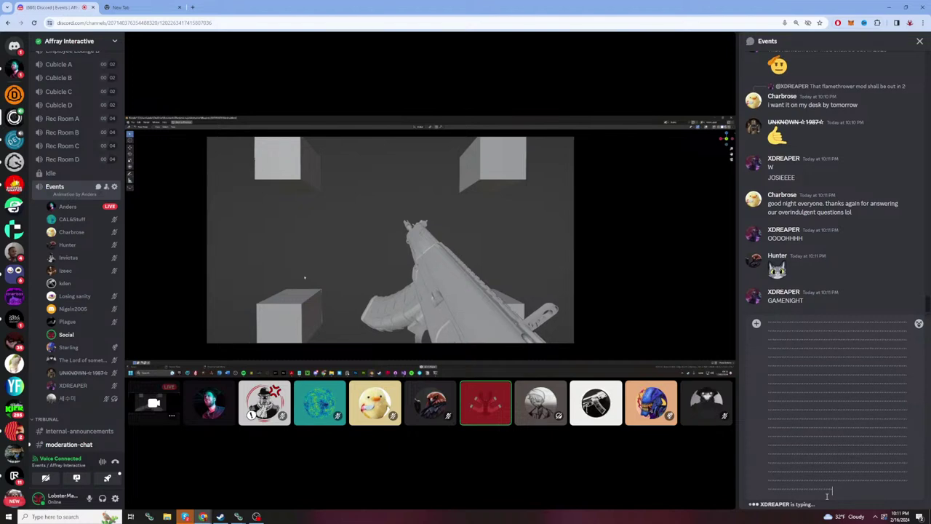
pyautogui.write('...')
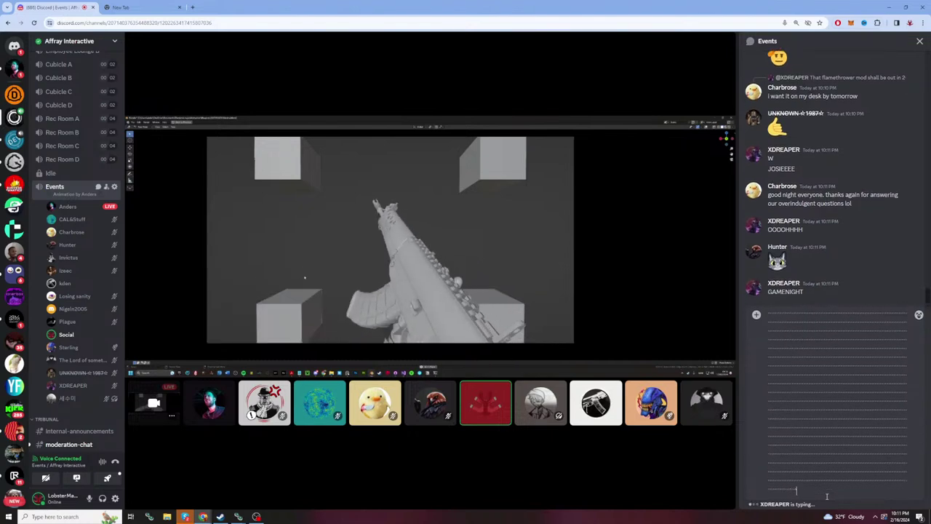
pyautogui.write('...')
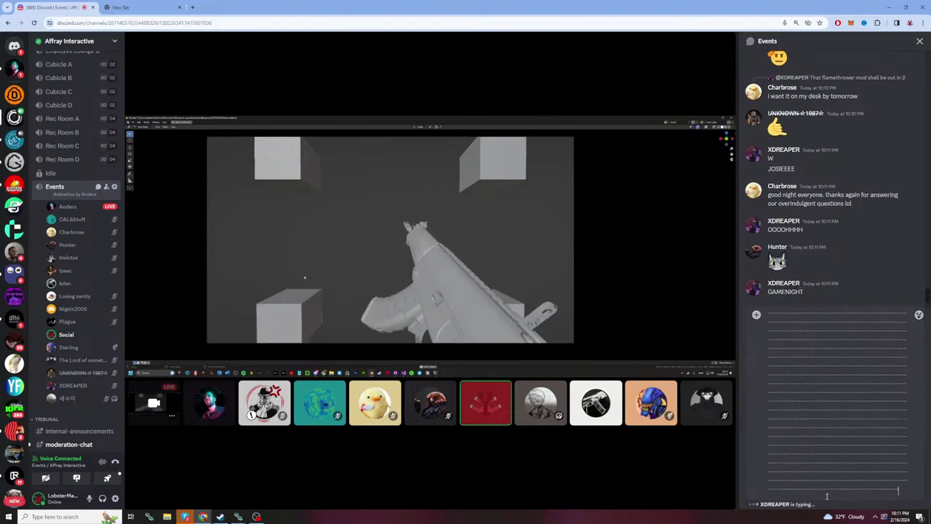
pyautogui.write('...')
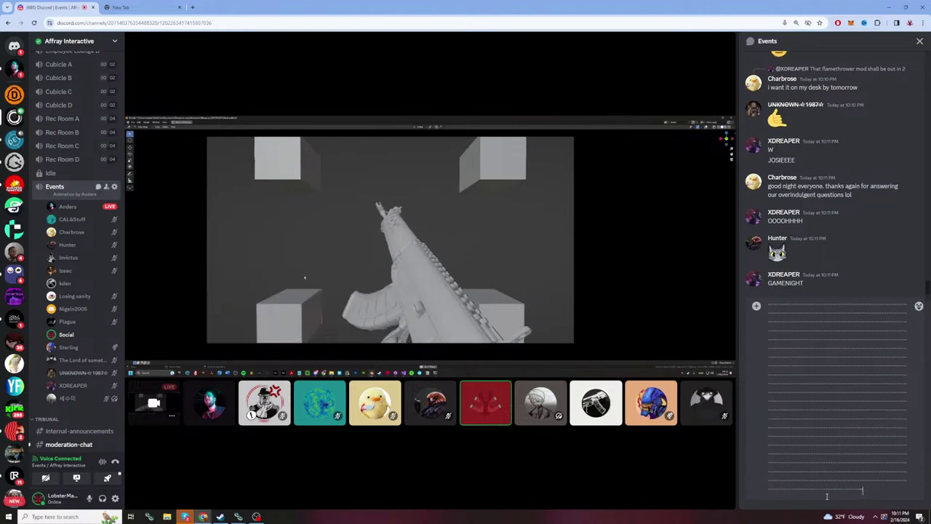
pyautogui.write('...')
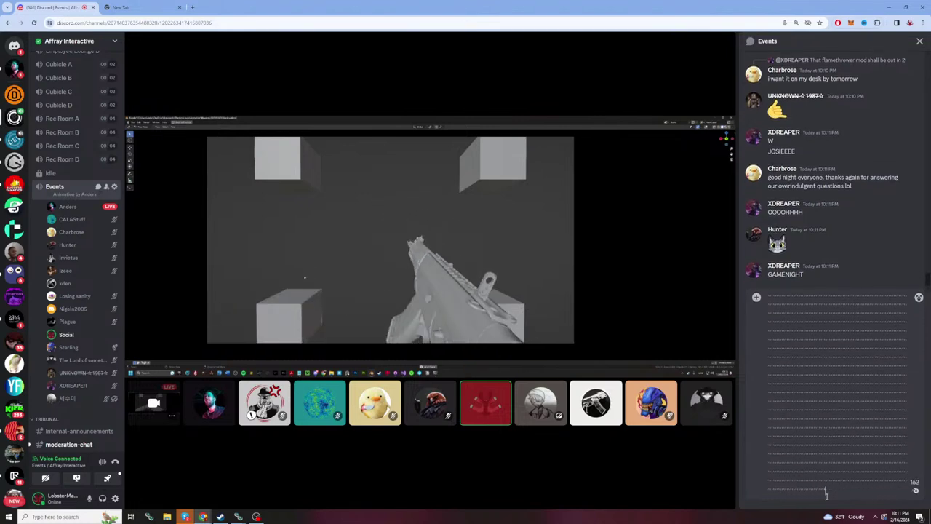
pyautogui.write('...')
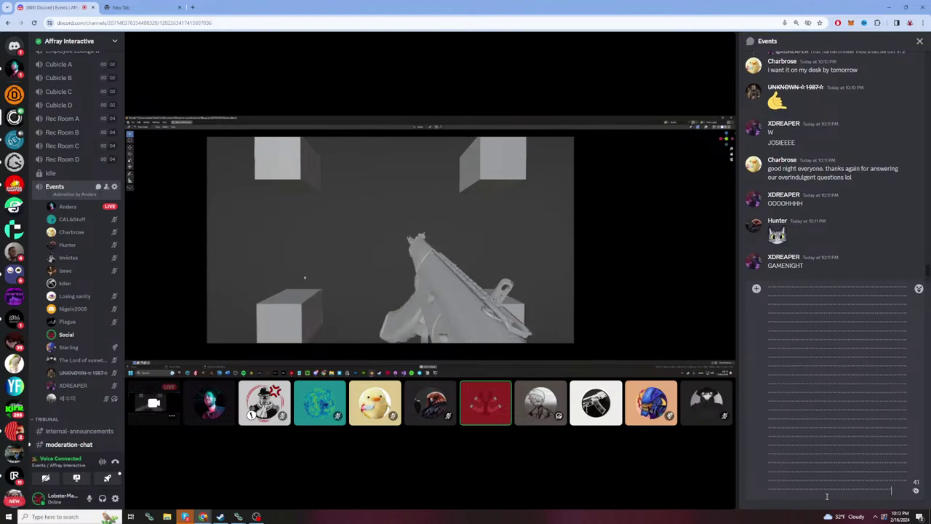
pyautogui.write('...')
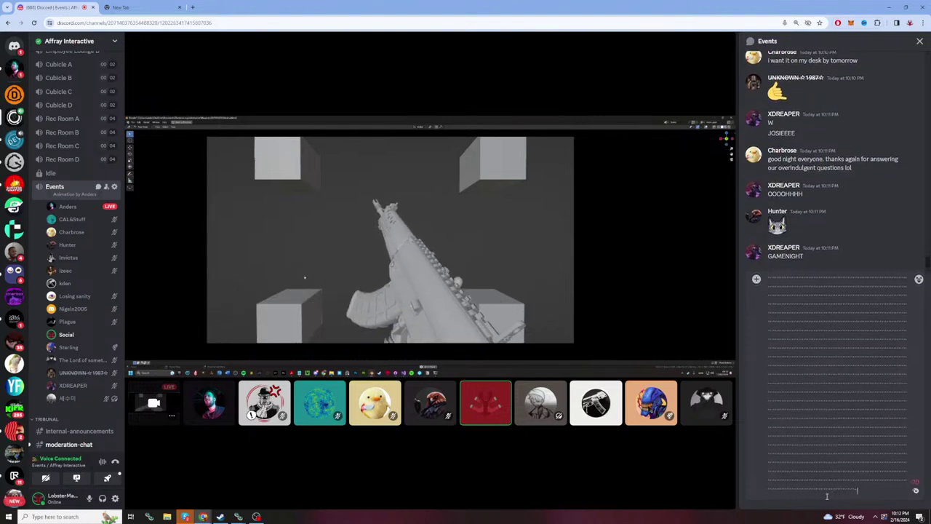
pyautogui.write('...')
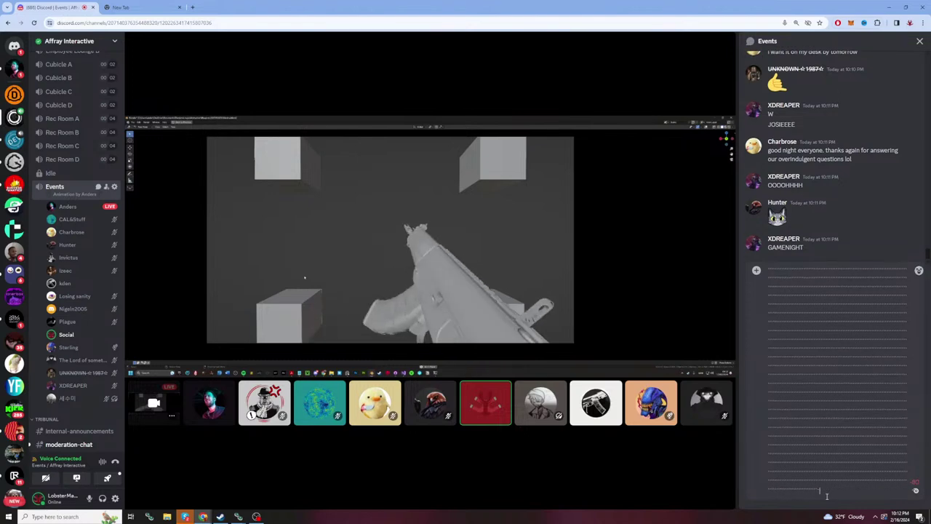
pyautogui.write('...')
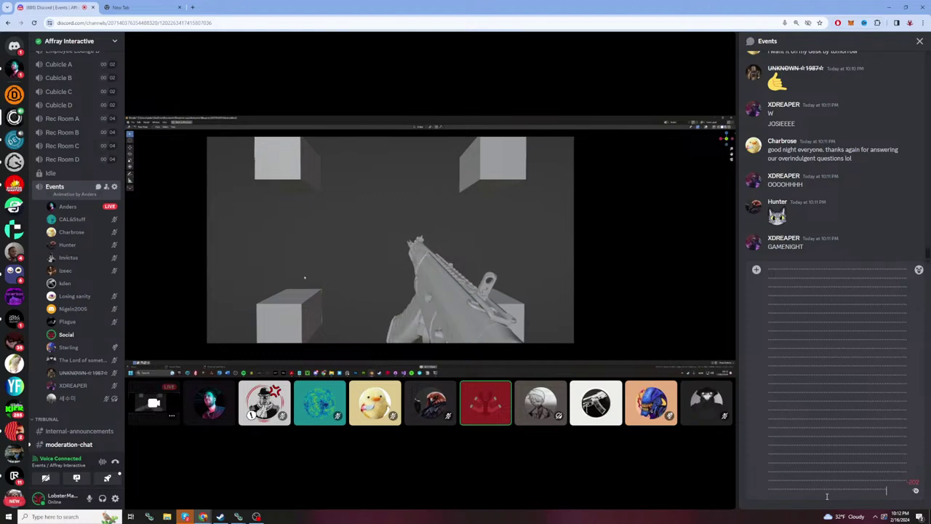
pyautogui.write('...')
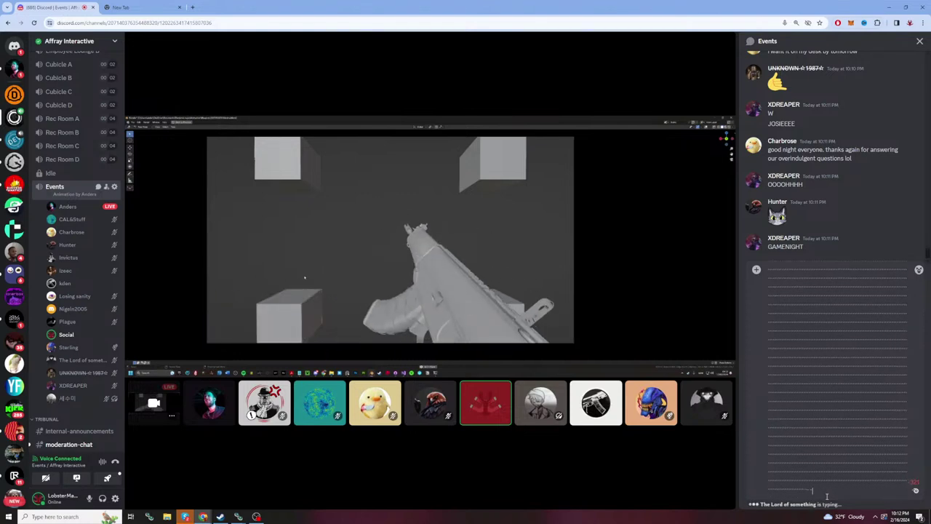
pyautogui.write('...')
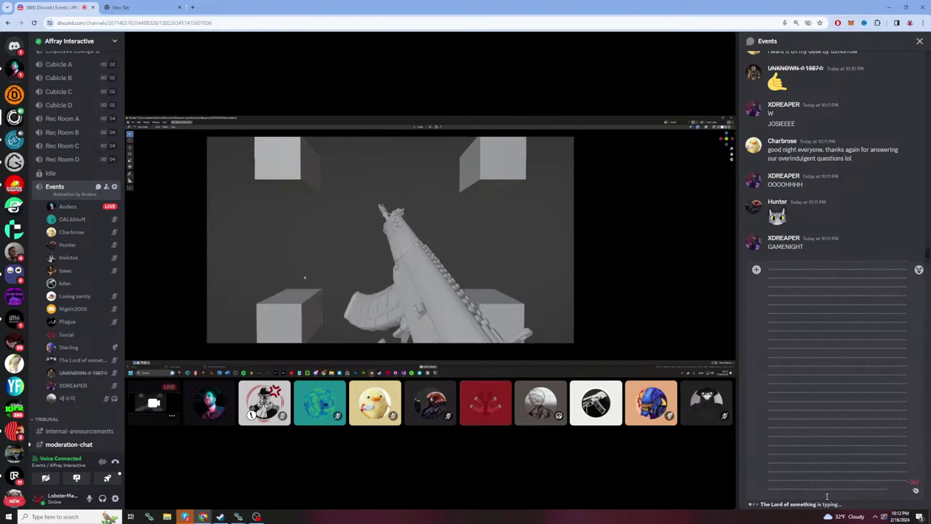
pyautogui.hotkey('ctrl', 'a')
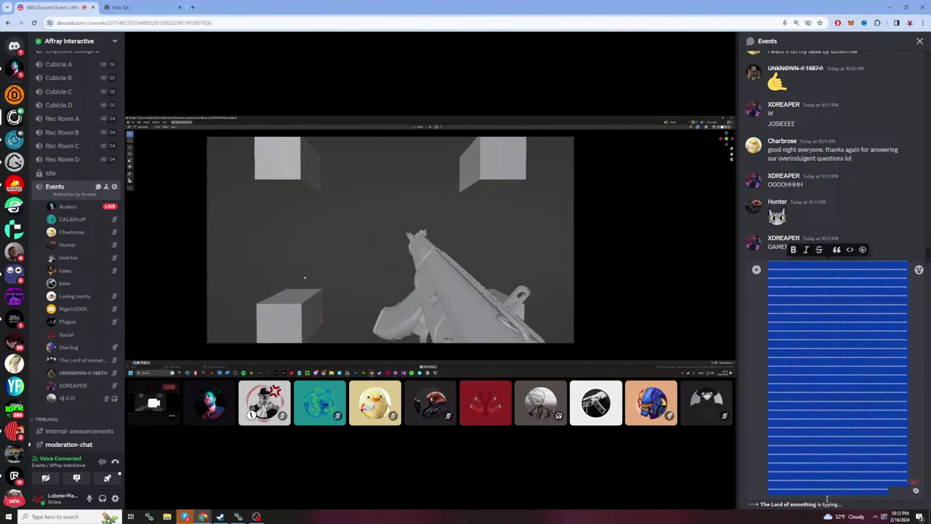
# Step: Delete the dotted draft and type 'gn everyone thanks for streaming and answering our questions it was a lot of fun'
pyautogui.press('BackSpace')
pyautogui.moveTo(347, 361)
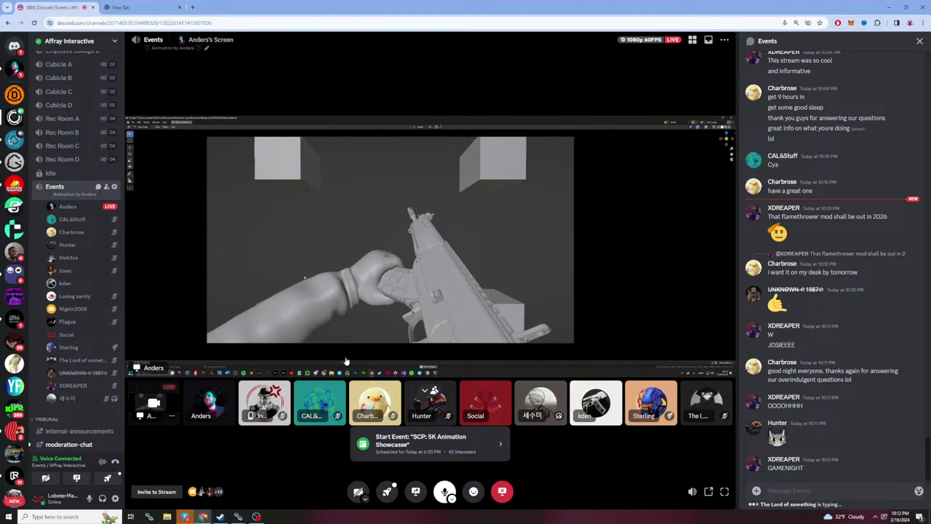
pyautogui.write('gn')
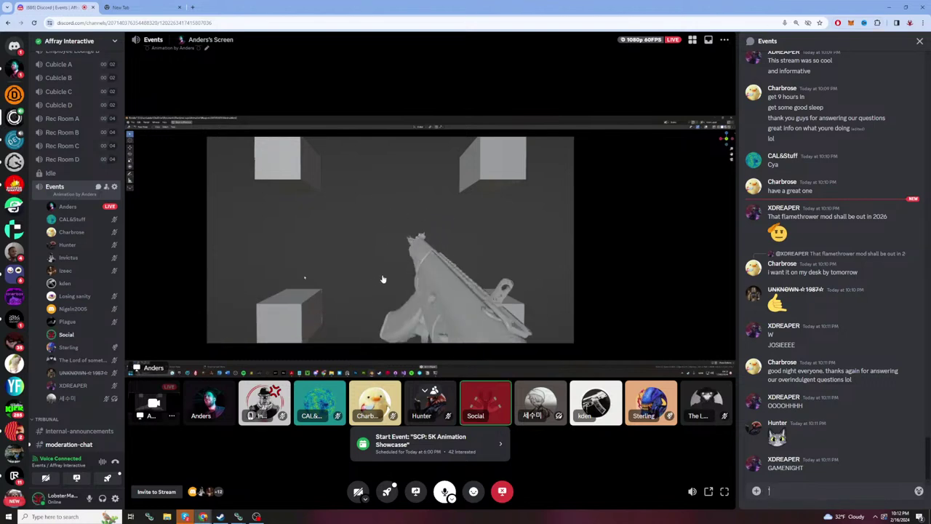
pyautogui.write(' everyone thanks for streaming')
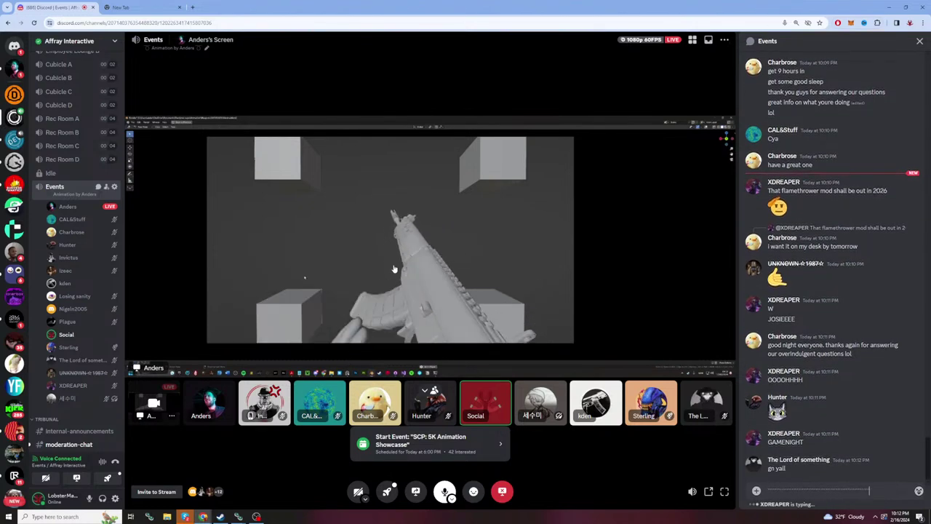
pyautogui.write(' and answering our questions')
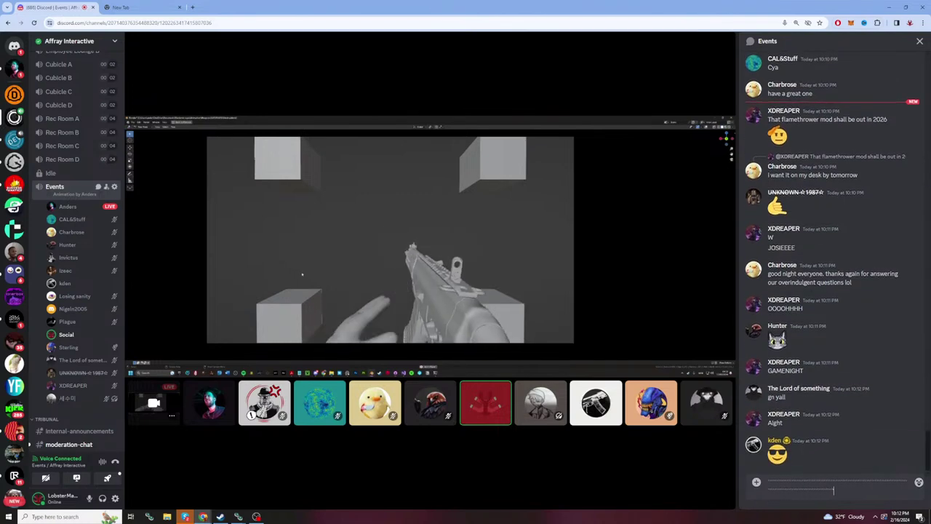
pyautogui.write(' it was a lot of fun')
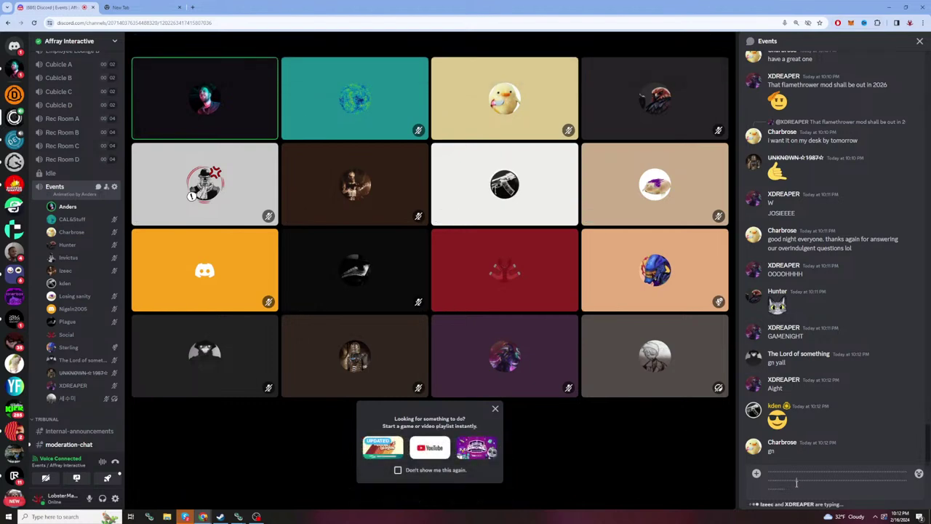
# Step: Erase the message box draft, including a briefly typed 'Hi', and disconnect from the Events voice call
pyautogui.hotkey('ctrl', 'a')
pyautogui.press('BackSpace')
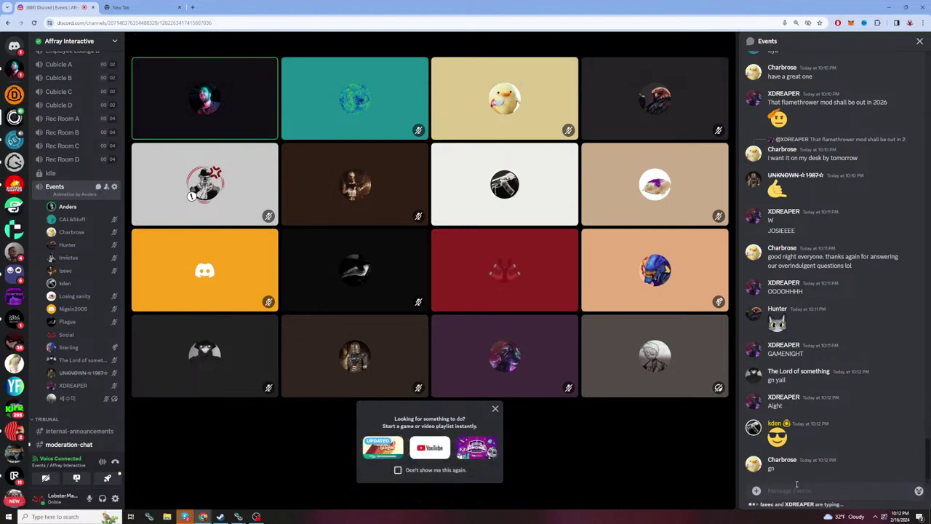
pyautogui.write('Hi')
pyautogui.hotkey('ctrl', 'a')
pyautogui.press('BackSpace')
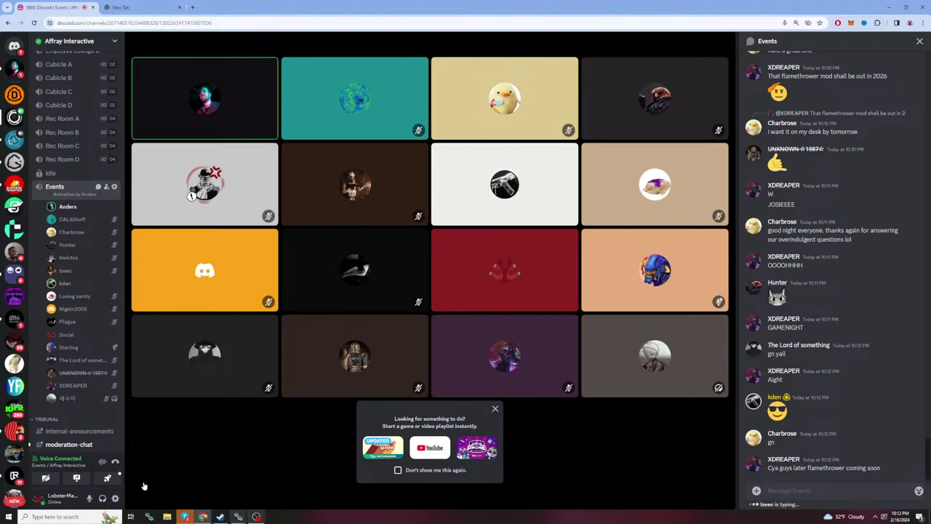
pyautogui.click(115, 461)
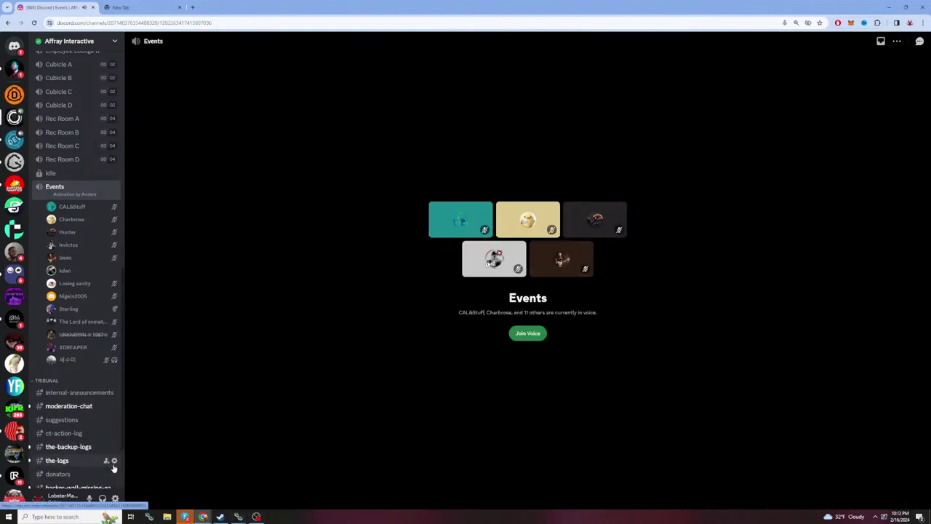